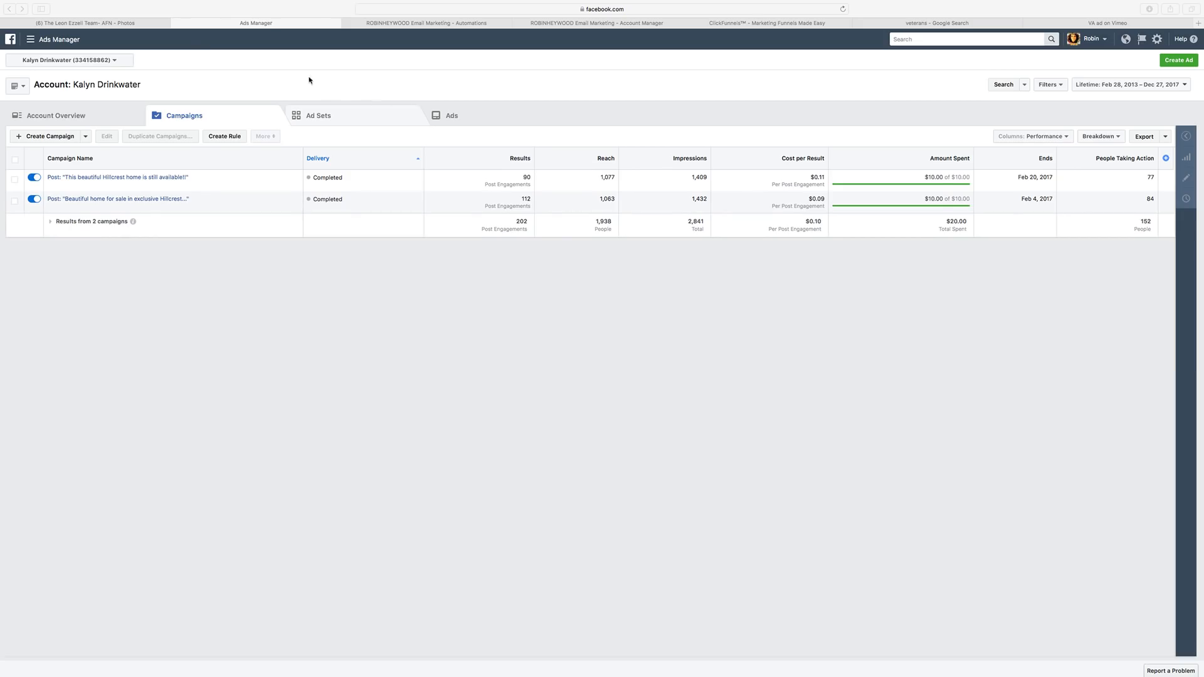
Switch from Ads Manager to the team's Facebook Page Photos section.
{"action": "left_click", "coordinate": [133, 24]}
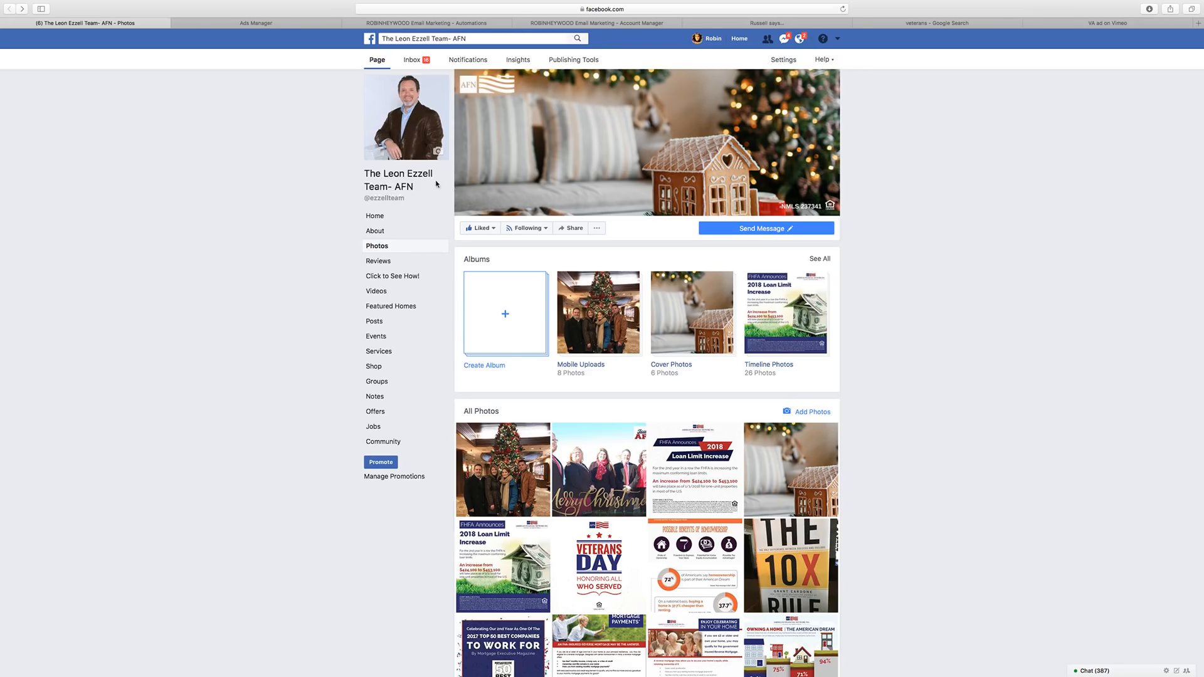
Highlight and clear the Facebook page name, then return to the Ads Manager campaign results.
{"action": "left_click_drag", "start_coordinate": [426, 193], "coordinate": [365, 169]}
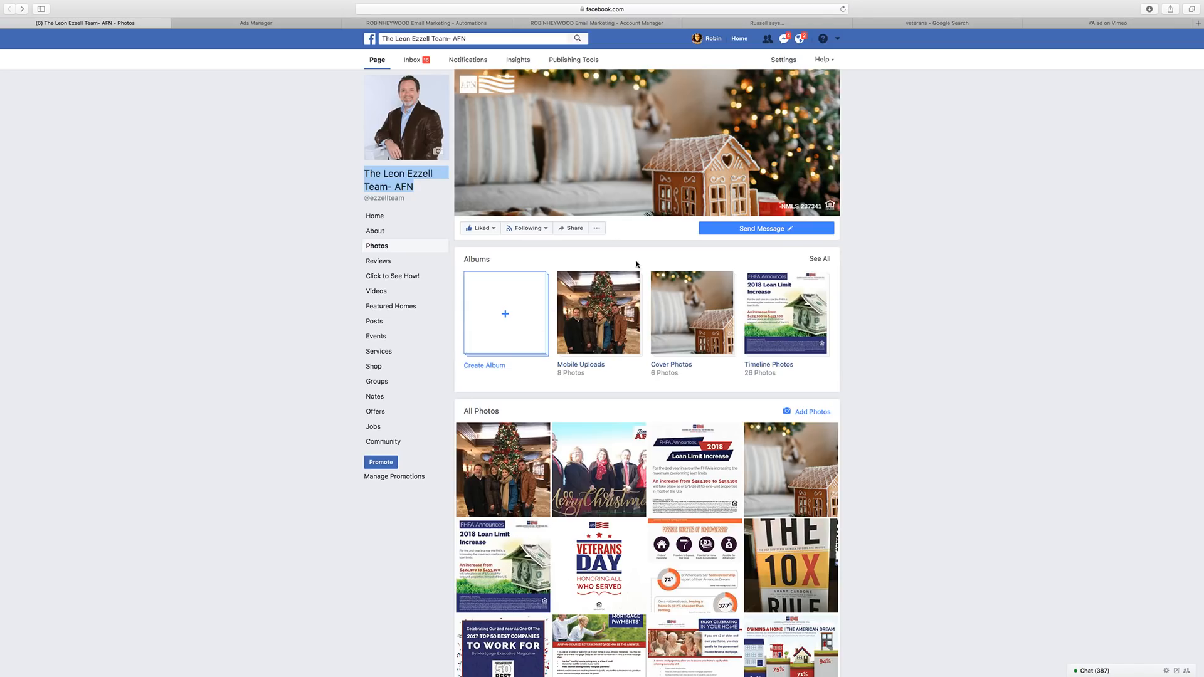
{"action": "left_click", "coordinate": [255, 237]}
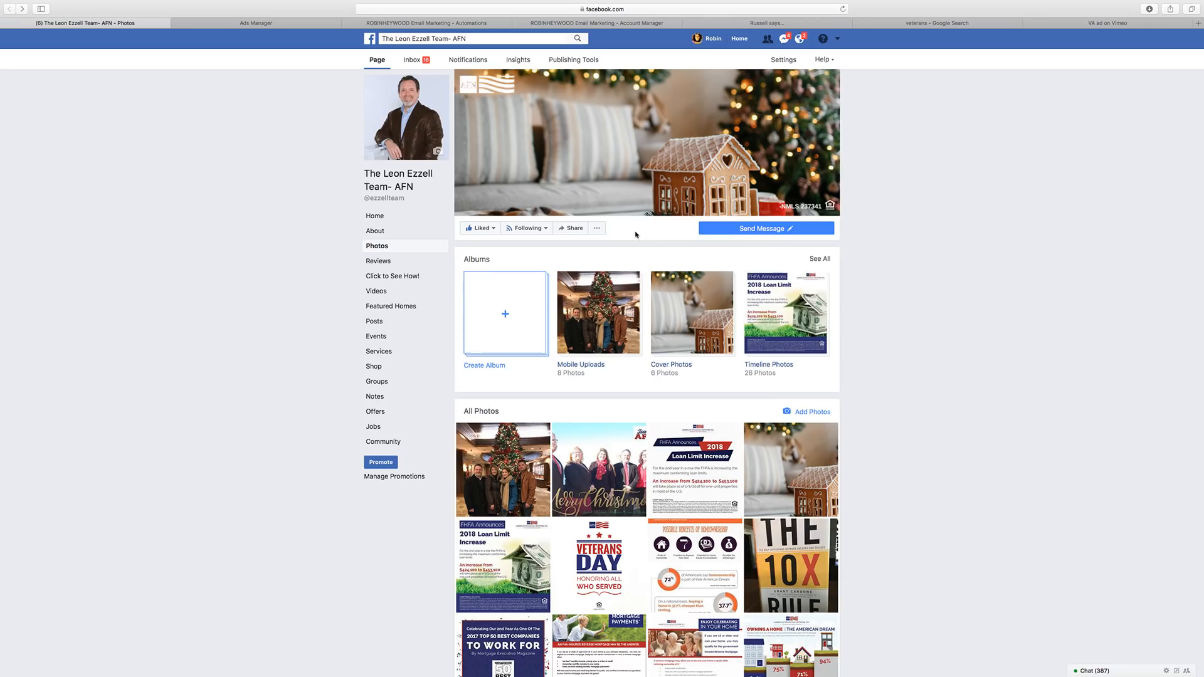
{"action": "left_click", "coordinate": [288, 25]}
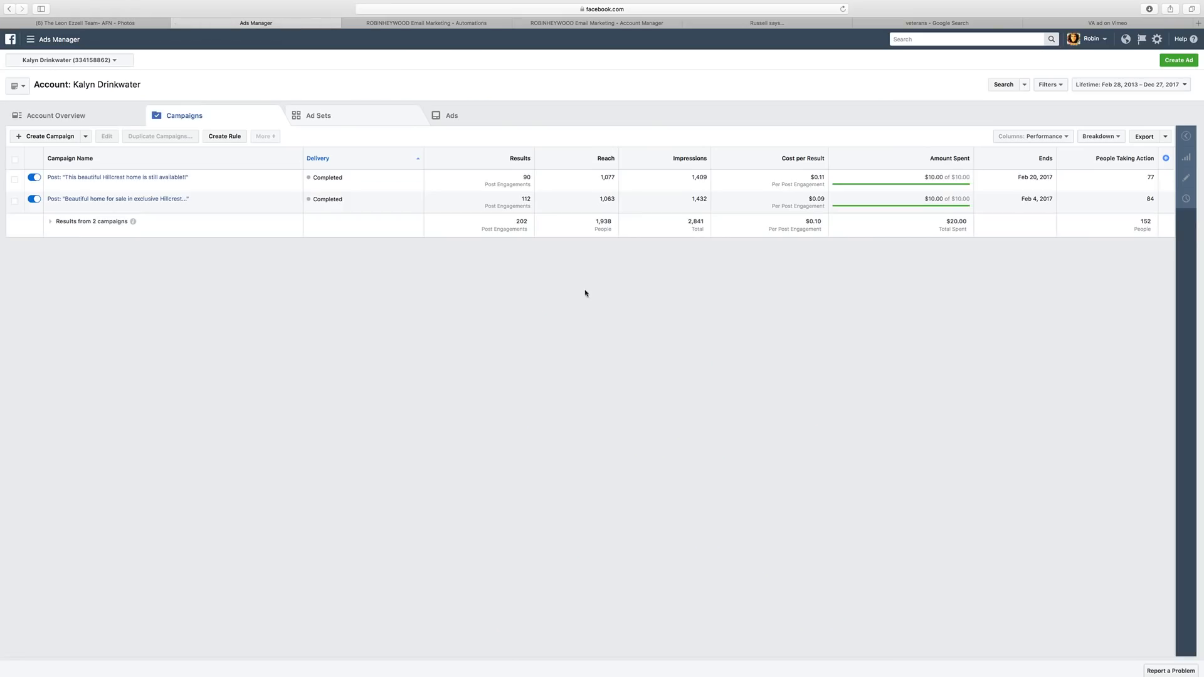
Glance at Ad Sets and Campaigns, then switch to the ActiveCampaign Automations list with Fayetteville Leads.
{"action": "left_click", "coordinate": [379, 116]}
{"action": "left_click", "coordinate": [215, 116]}
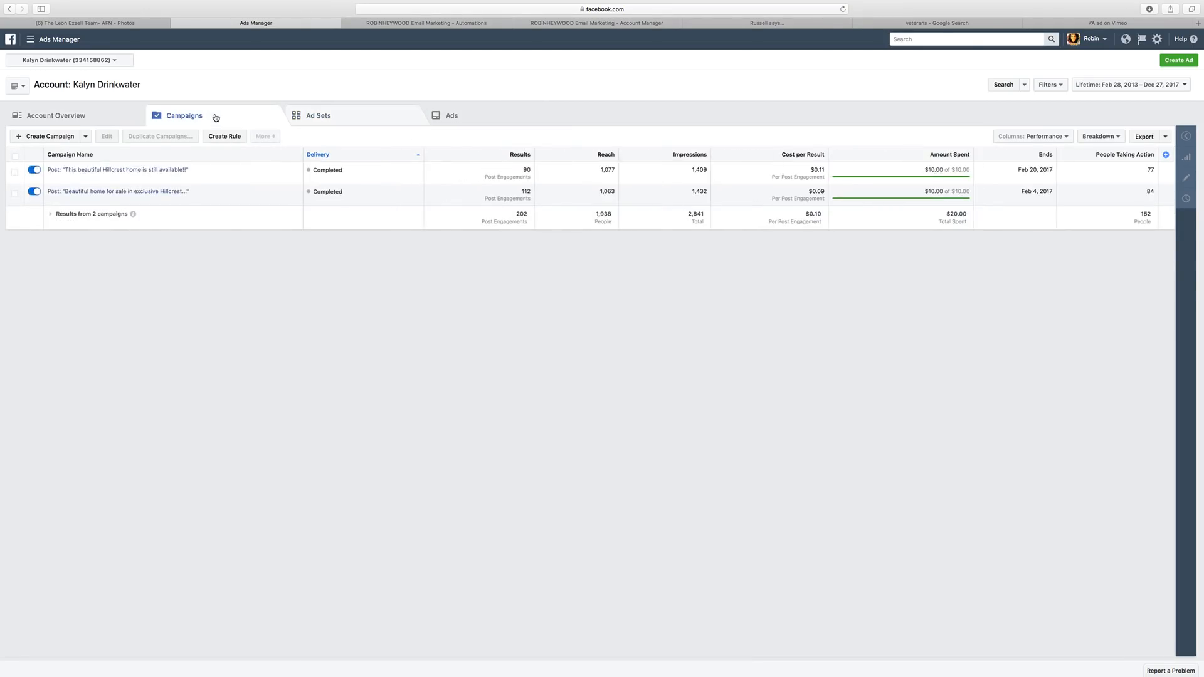
{"action": "left_click", "coordinate": [451, 23]}
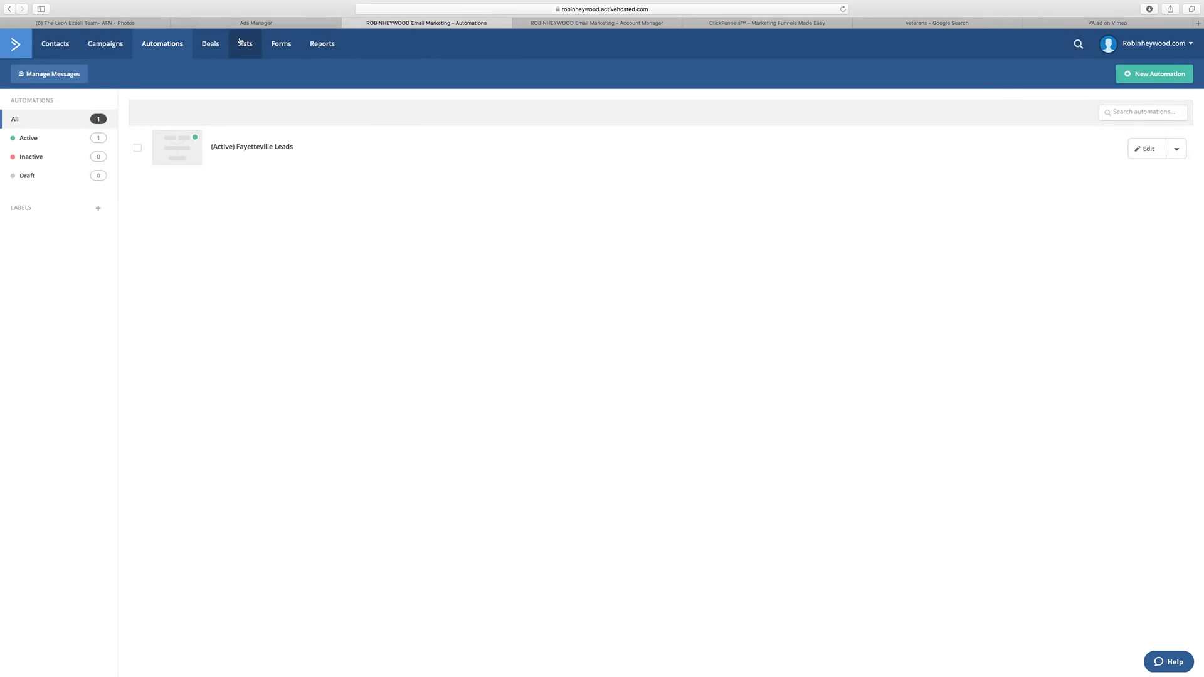
Check that the Plus plan includes SMS Marketing on the account plan page, then close it.
{"action": "left_click", "coordinate": [600, 24]}
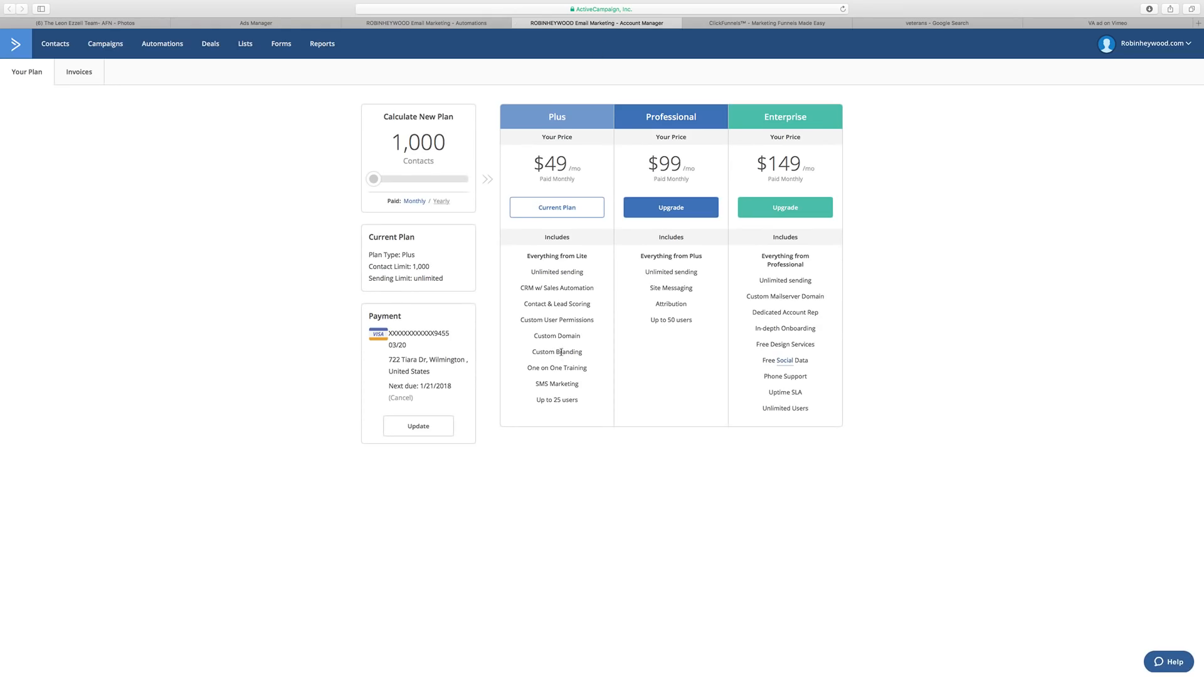
{"action": "left_click_drag", "start_coordinate": [583, 390], "coordinate": [531, 387]}
{"action": "left_click", "coordinate": [518, 23]}
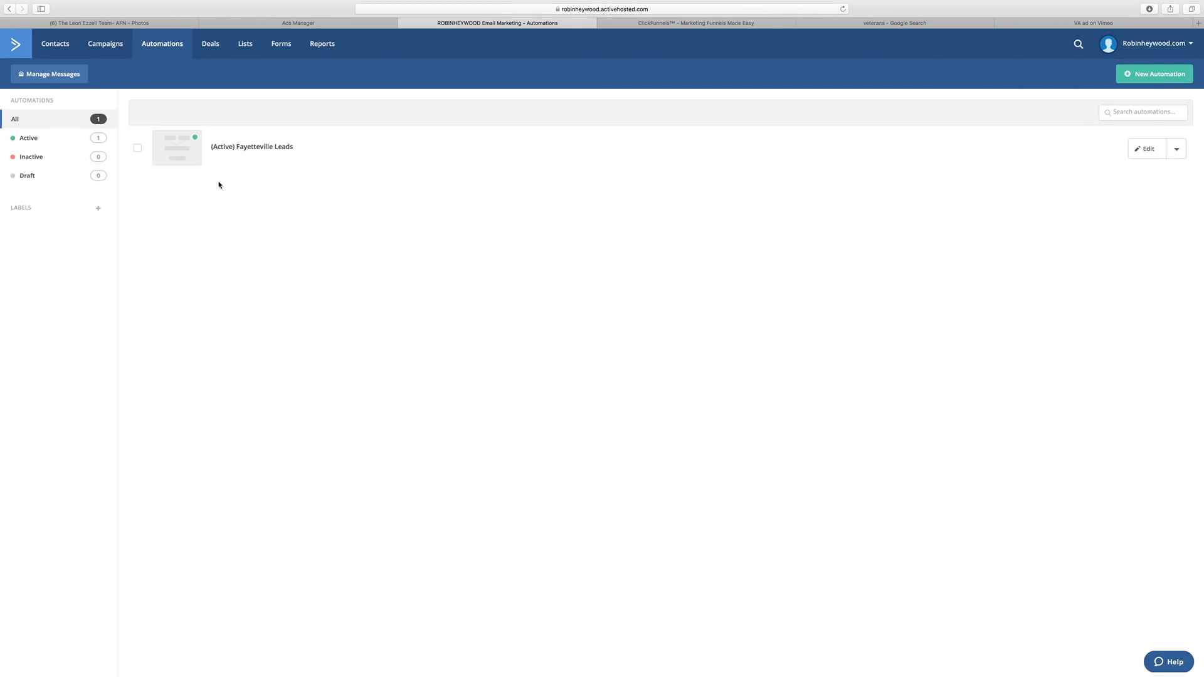
Switch to the ClickFunnels optin template gallery for the Leon Mortgage funnel and look through it.
{"action": "left_click", "coordinate": [674, 24]}
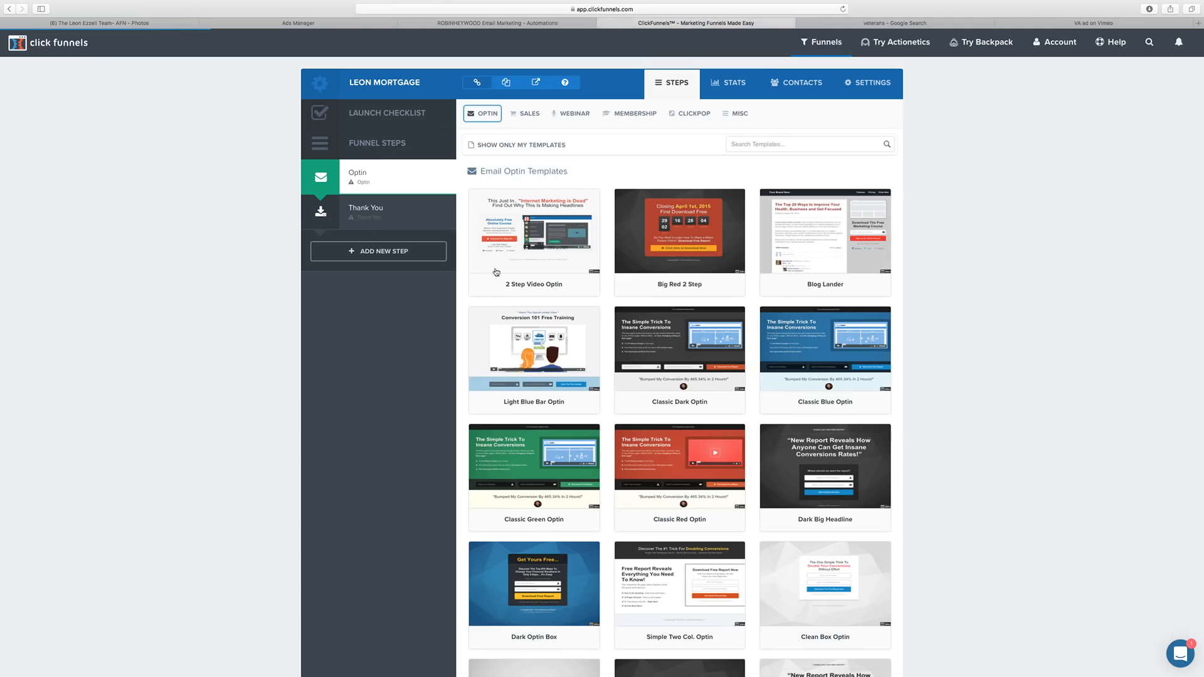
{"action": "mouse_move", "coordinate": [647, 373]}
{"action": "scroll", "coordinate": [532, 351], "scroll_direction": "down", "scroll_amount": 10}
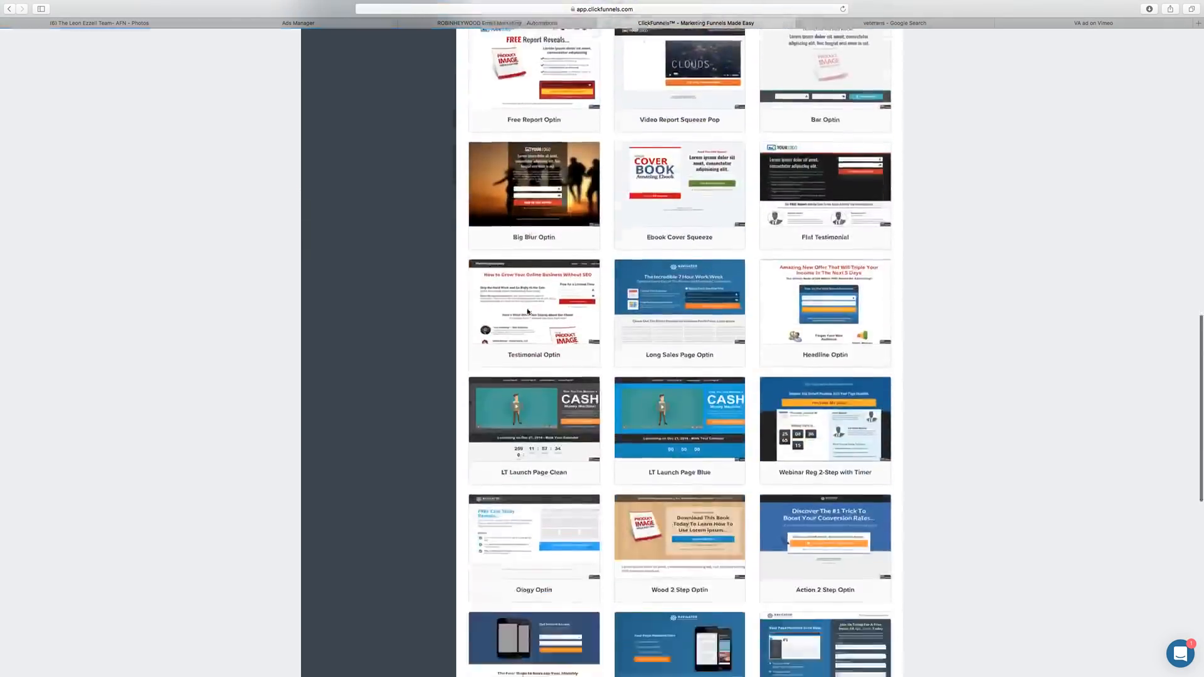
{"action": "scroll", "coordinate": [533, 351], "scroll_direction": "up", "scroll_amount": 10}
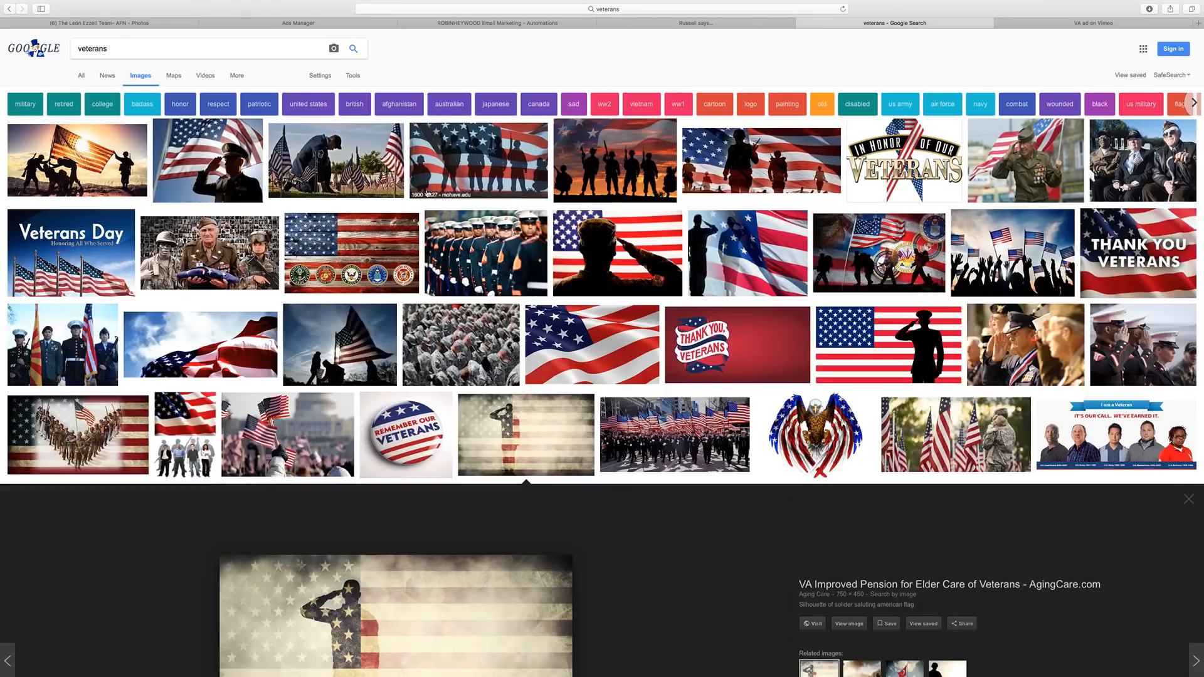
Browse the Google Images veterans results, then switch to the 'VA ad' video page on Vimeo.
{"action": "left_click", "coordinate": [854, 24]}
{"action": "scroll", "coordinate": [323, 311], "scroll_direction": "down", "scroll_amount": 3}
{"action": "scroll", "coordinate": [323, 311], "scroll_direction": "down", "scroll_amount": 2}
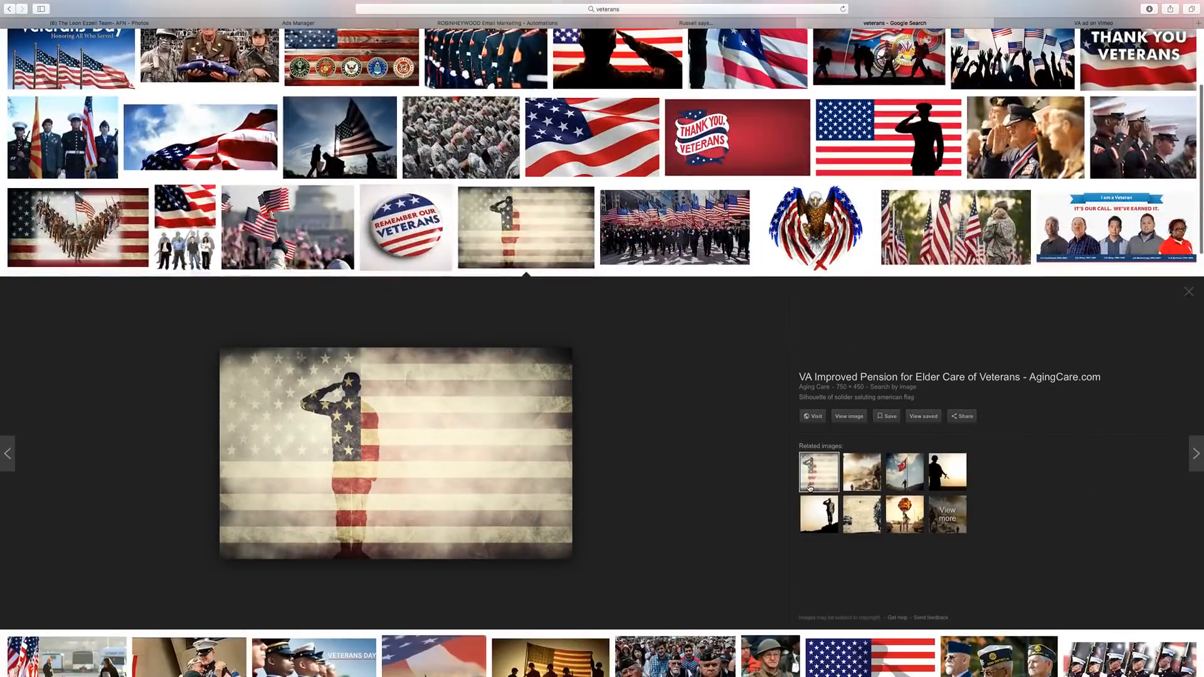
{"action": "scroll", "coordinate": [503, 417], "scroll_direction": "up", "scroll_amount": 3}
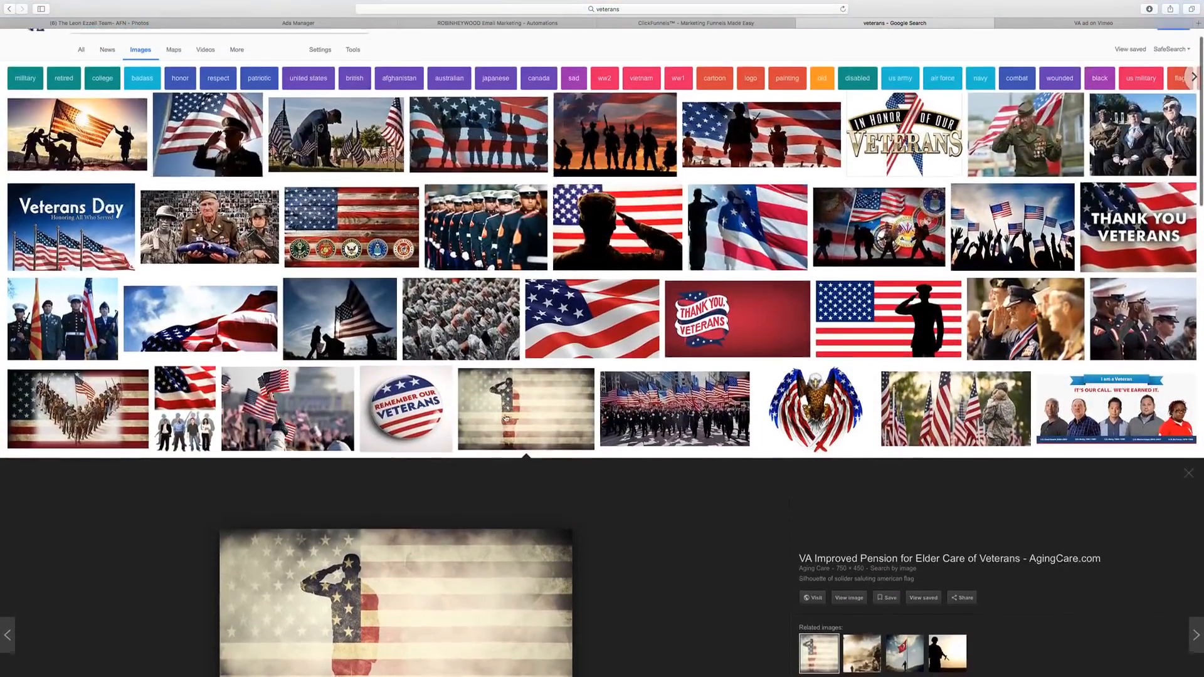
{"action": "scroll", "coordinate": [237, 380], "scroll_direction": "down", "scroll_amount": 4}
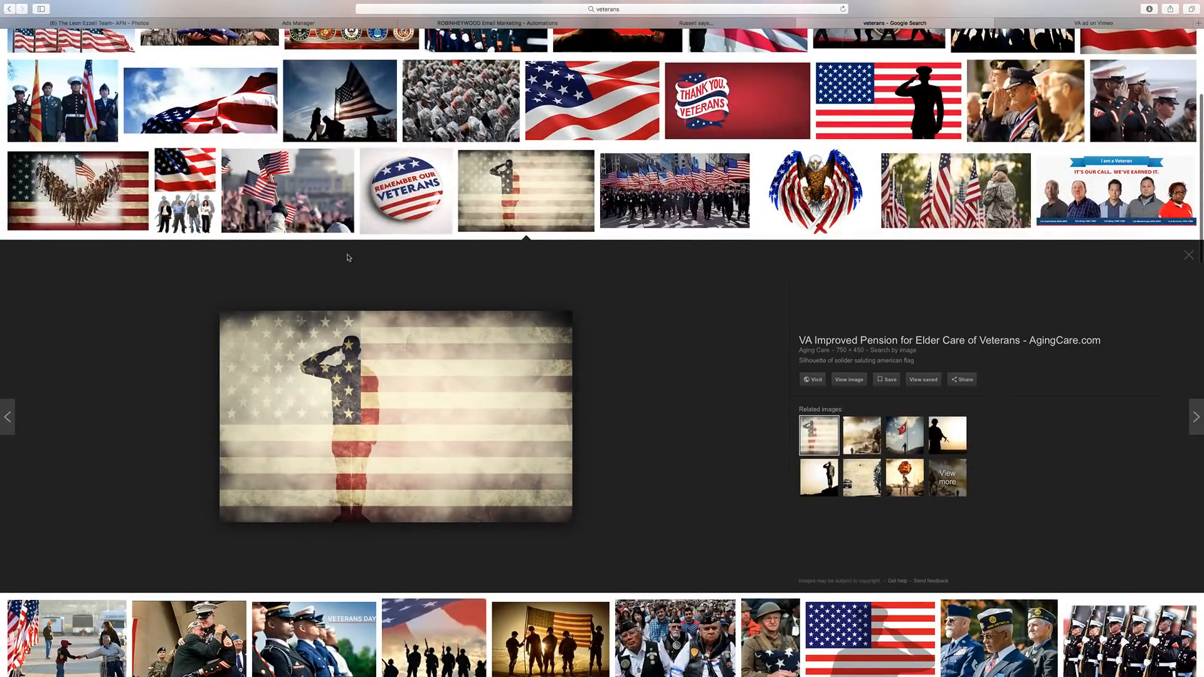
{"action": "scroll", "coordinate": [809, 450], "scroll_direction": "down", "scroll_amount": 2}
{"action": "scroll", "coordinate": [808, 449], "scroll_direction": "up", "scroll_amount": 5}
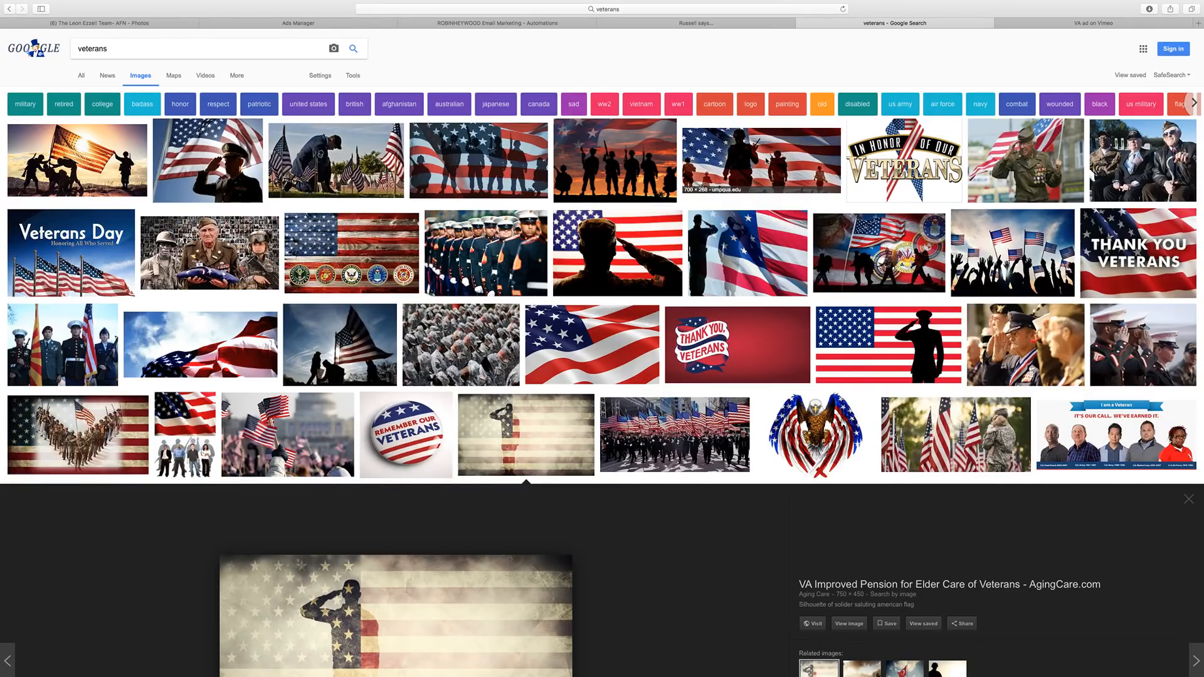
{"action": "left_click", "coordinate": [1066, 24]}
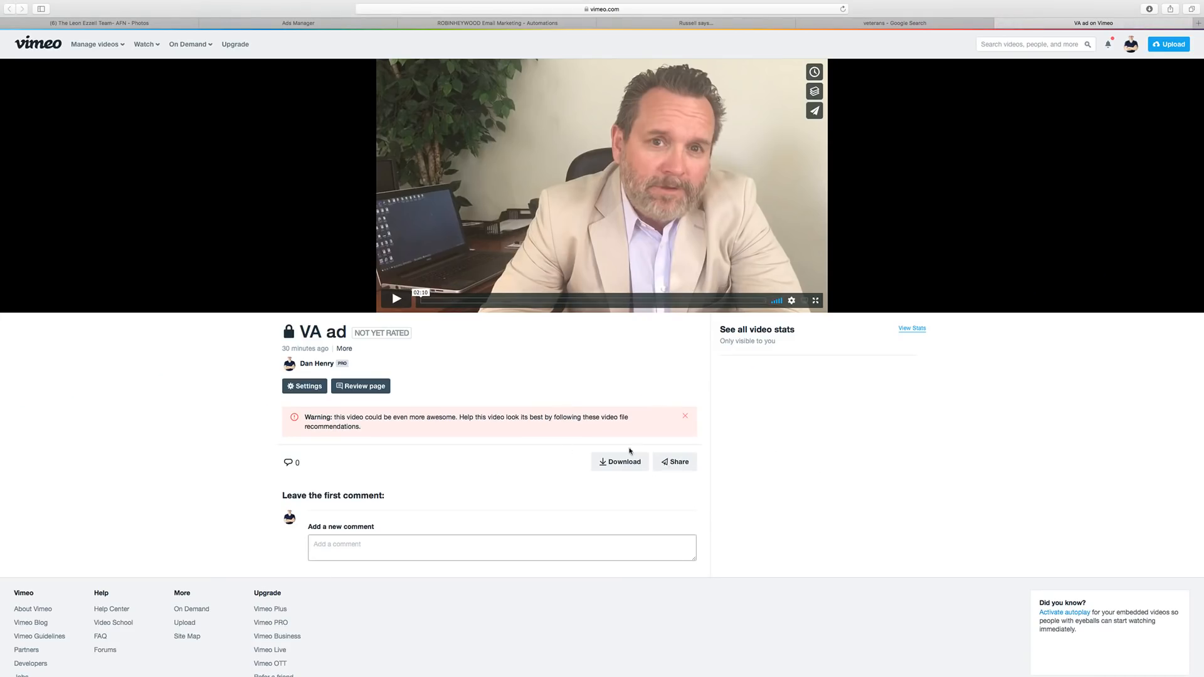
{"action": "left_click", "coordinate": [611, 463]}
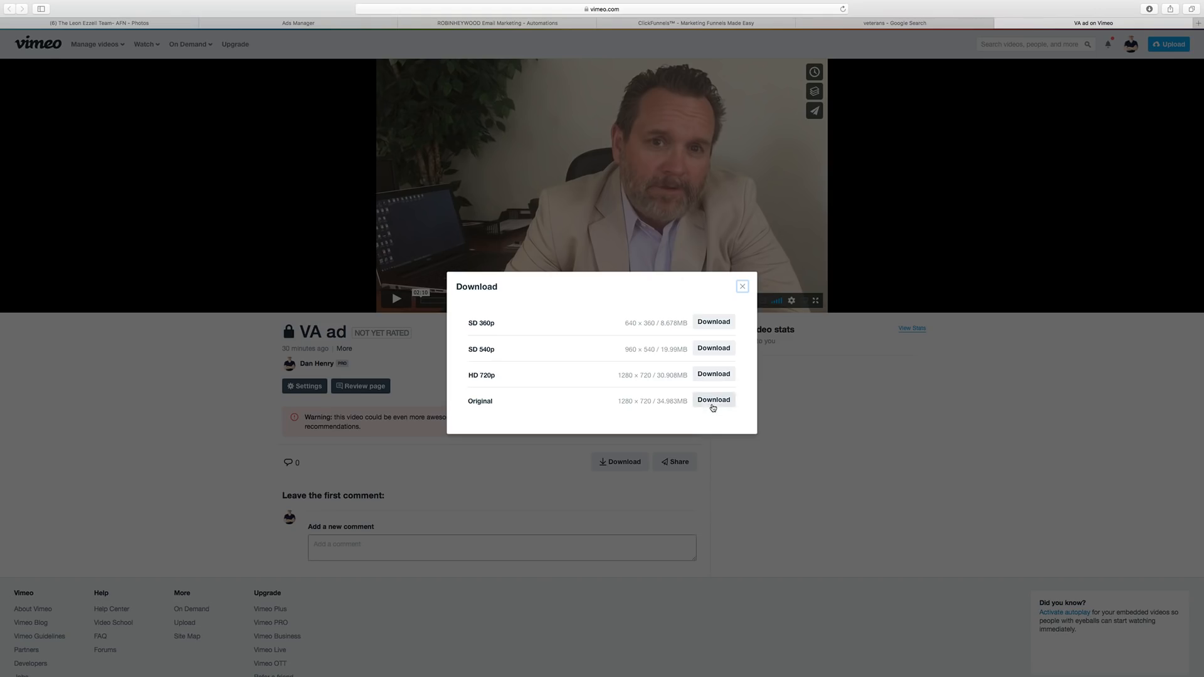
{"action": "left_click", "coordinate": [742, 288]}
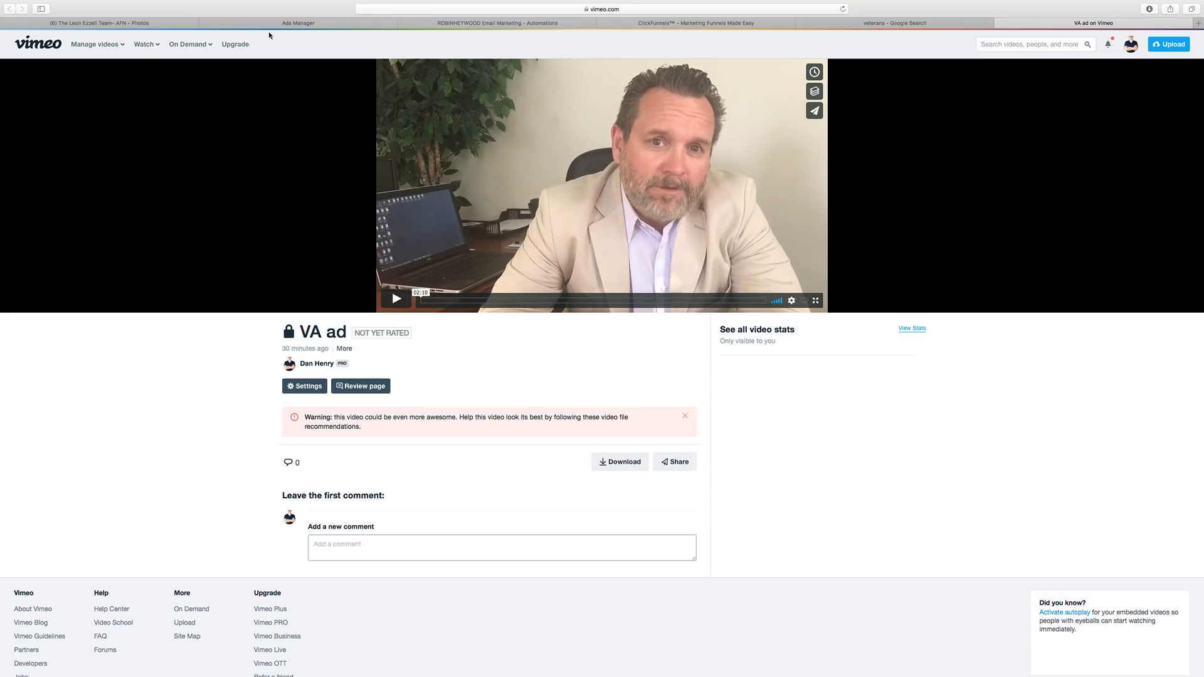
Move the ClickFunnels browser tab into the third position.
{"action": "left_click", "coordinate": [338, 24]}
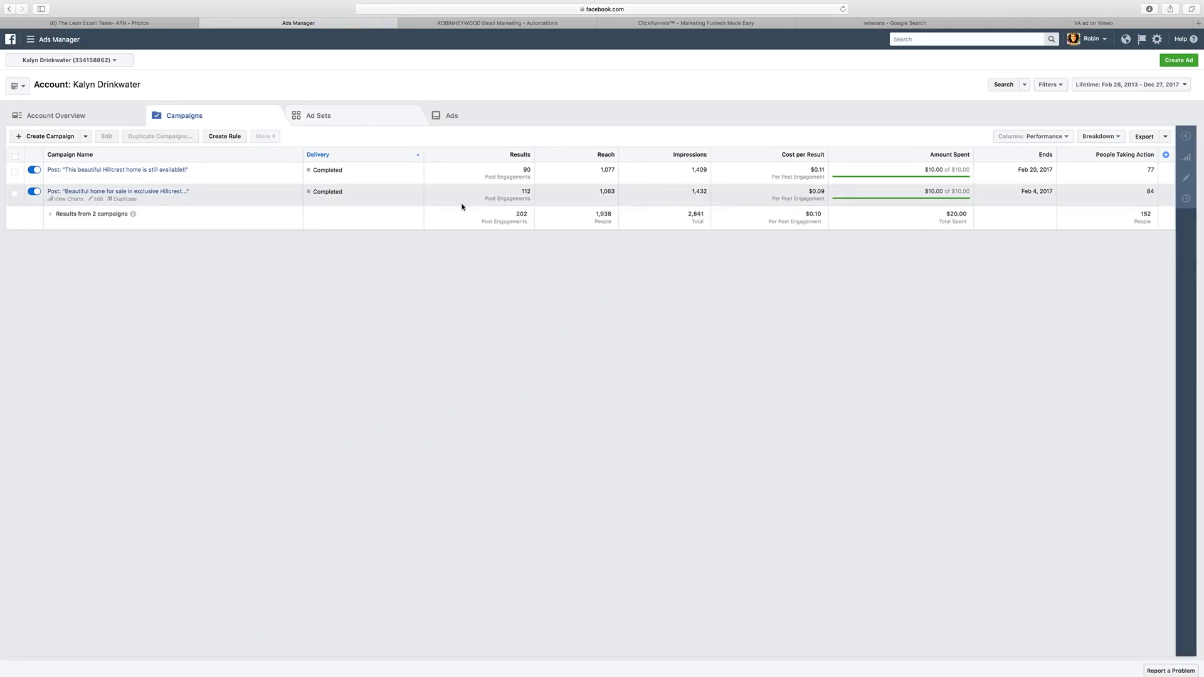
{"action": "left_click_drag", "start_coordinate": [742, 24], "coordinate": [495, 24]}
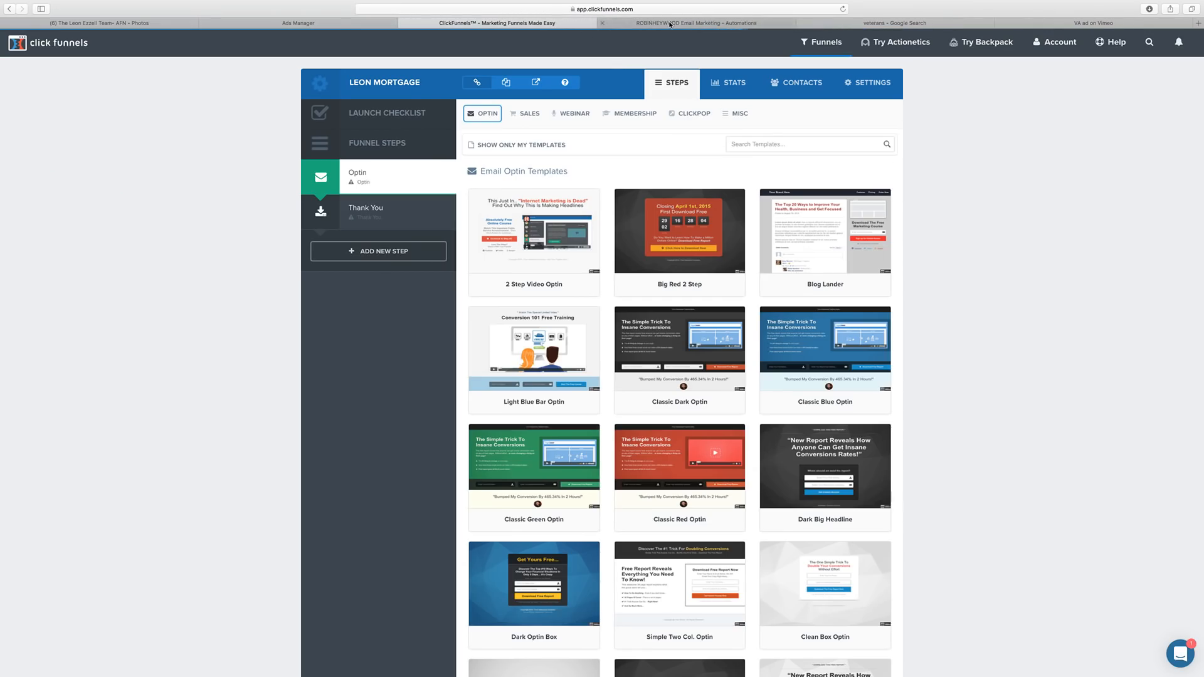
{"action": "left_click", "coordinate": [723, 24]}
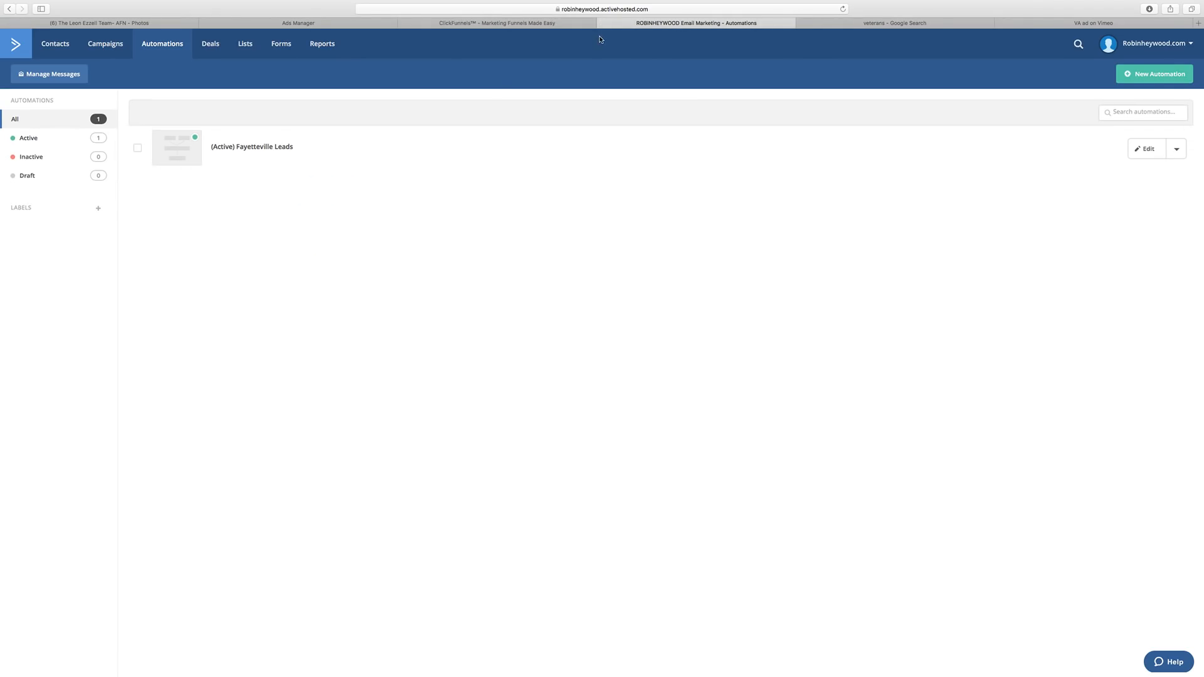
Flip between Ads Manager, ClickFunnels and ActiveCampaign, ending on the ActiveCampaign Automations list.
{"action": "left_click", "coordinate": [330, 25]}
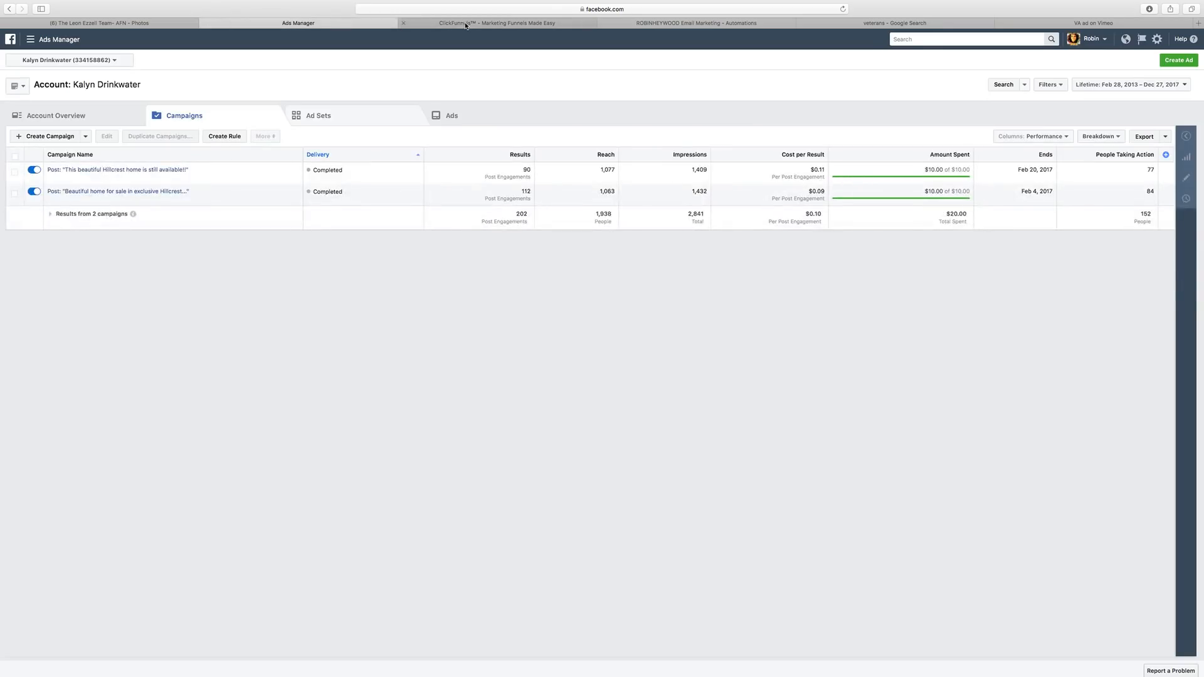
{"action": "left_click", "coordinate": [417, 24]}
{"action": "left_click", "coordinate": [721, 23]}
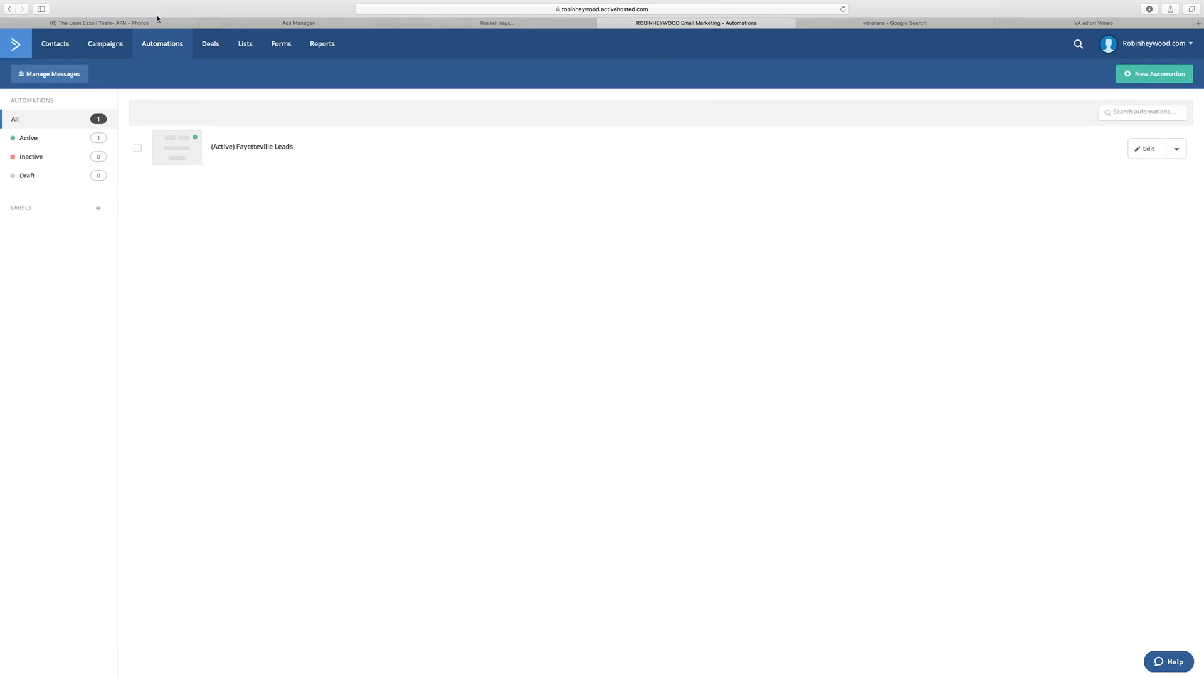
{"action": "left_click", "coordinate": [492, 24]}
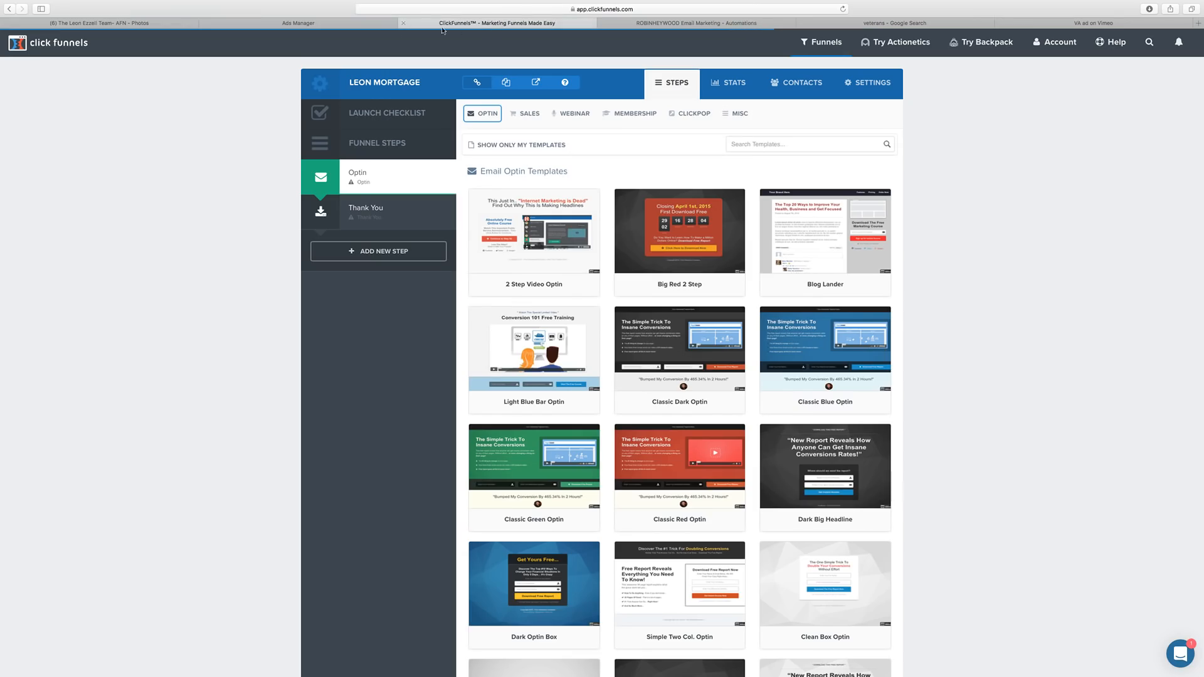
{"action": "left_click", "coordinate": [266, 23]}
{"action": "left_click", "coordinate": [554, 24]}
{"action": "mouse_move", "coordinate": [533, 256]}
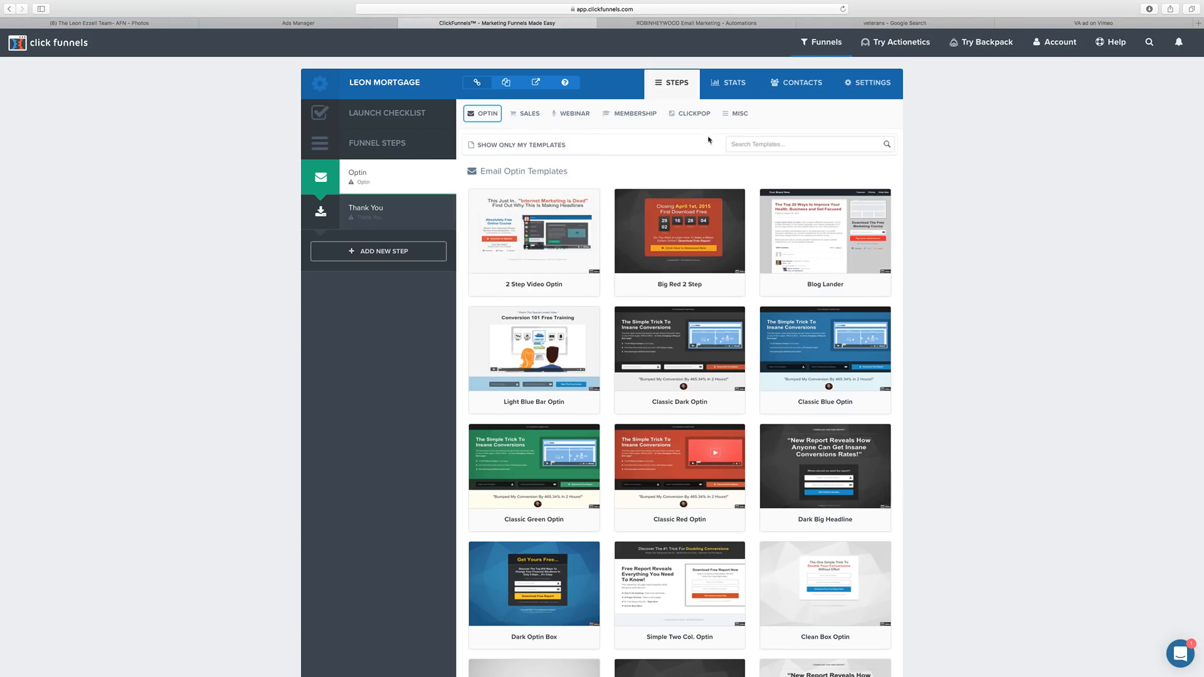
{"action": "left_click", "coordinate": [275, 23]}
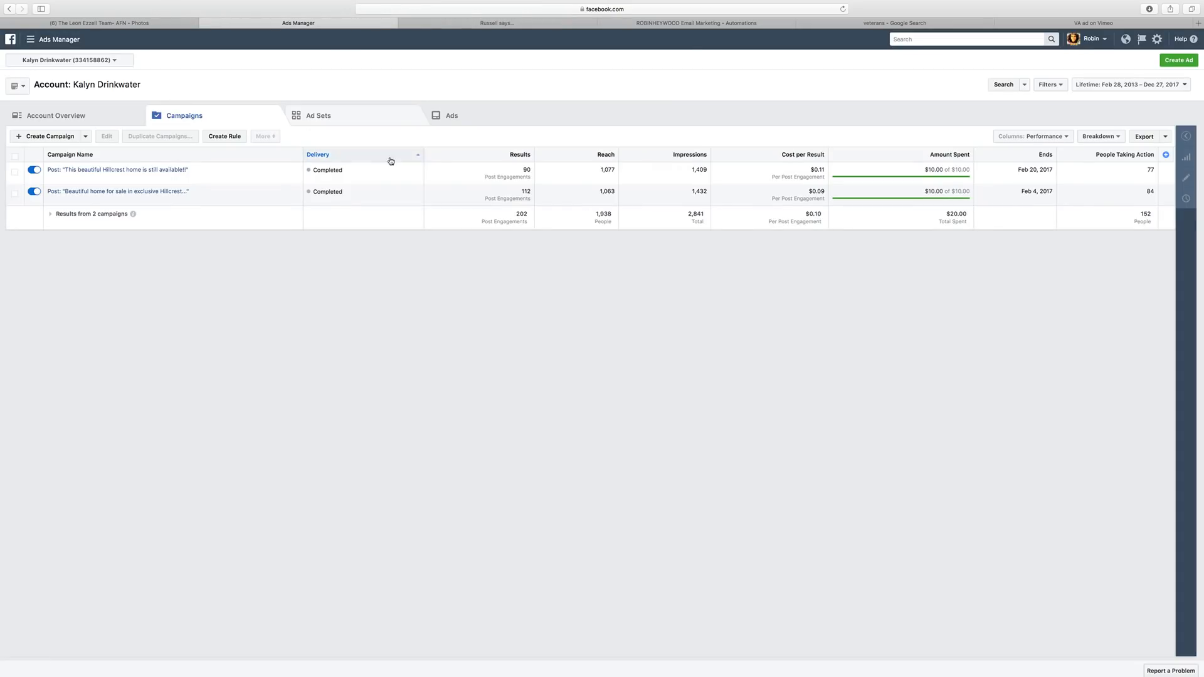
{"action": "left_click", "coordinate": [701, 26]}
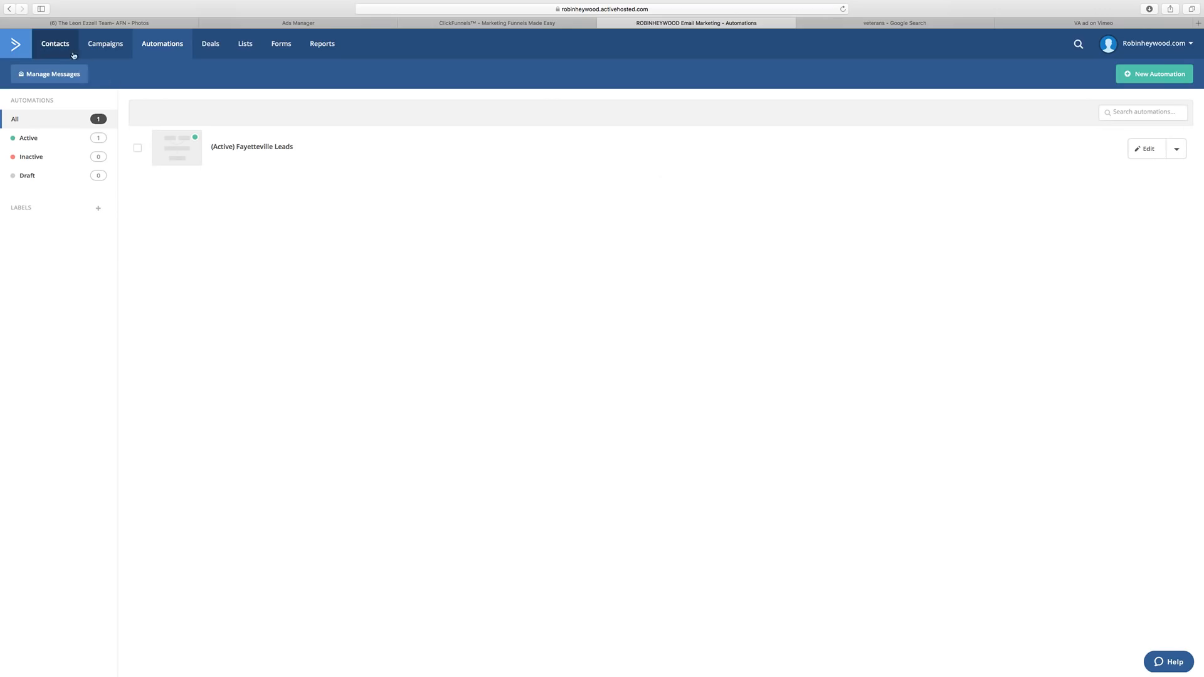
Go to Settings > Users > Groups and start a new user group.
{"action": "left_click", "coordinate": [1177, 53]}
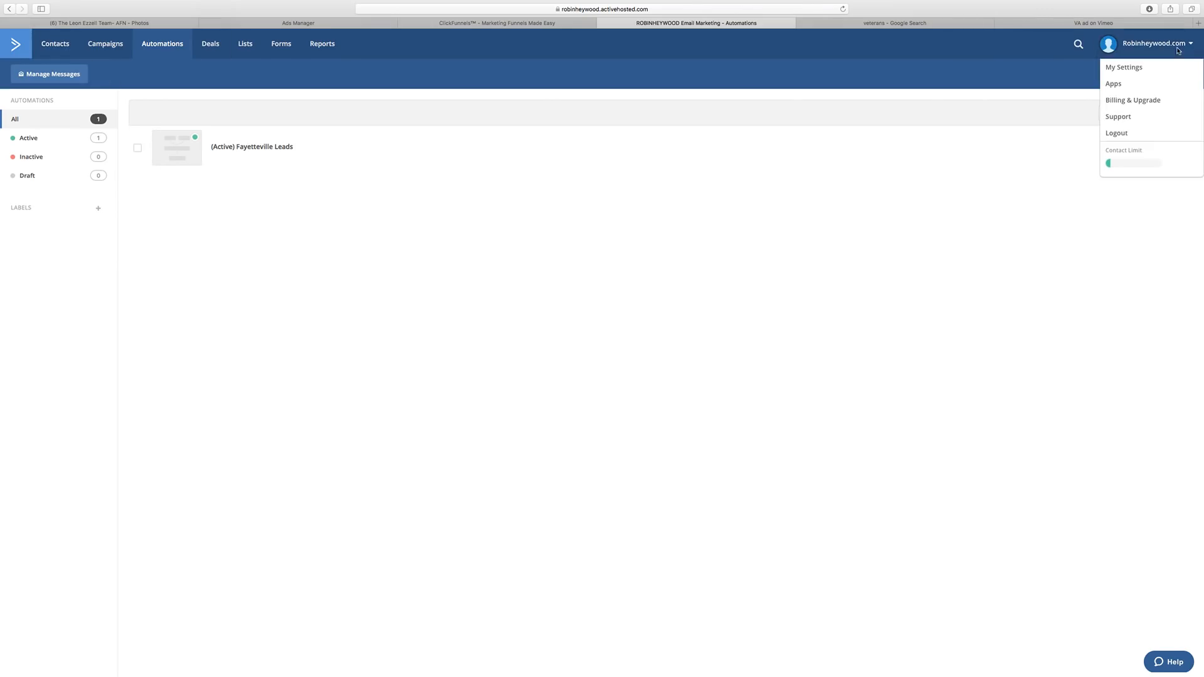
{"action": "left_click", "coordinate": [1122, 68]}
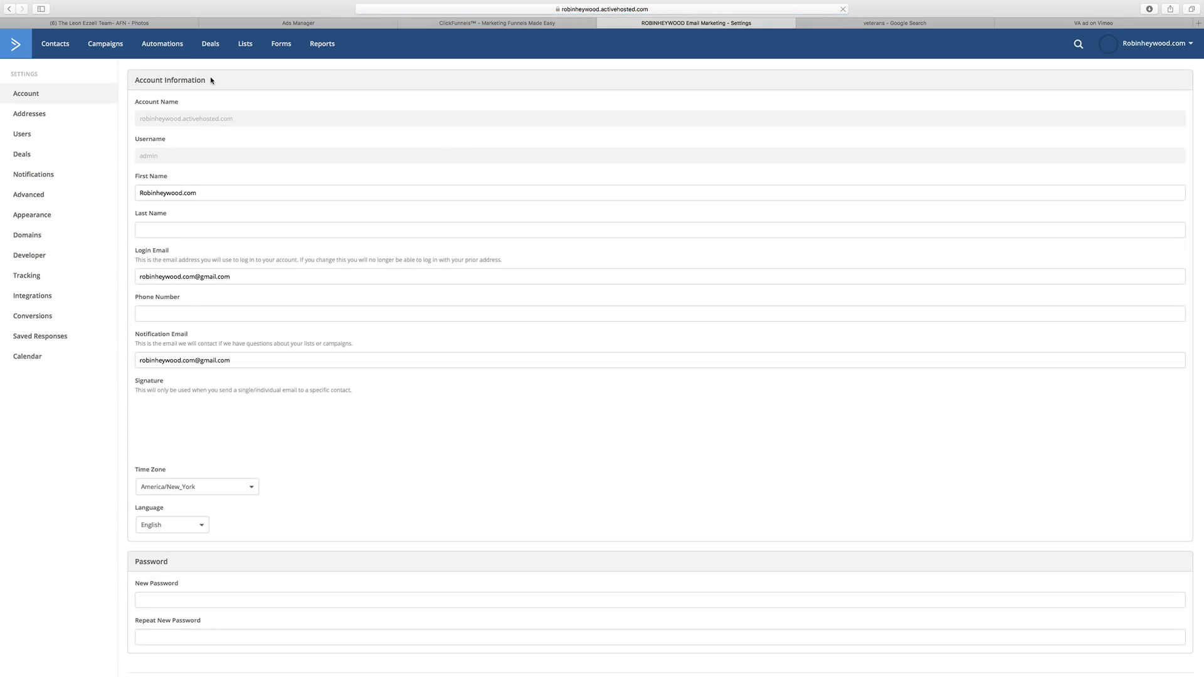
{"action": "left_click", "coordinate": [25, 135]}
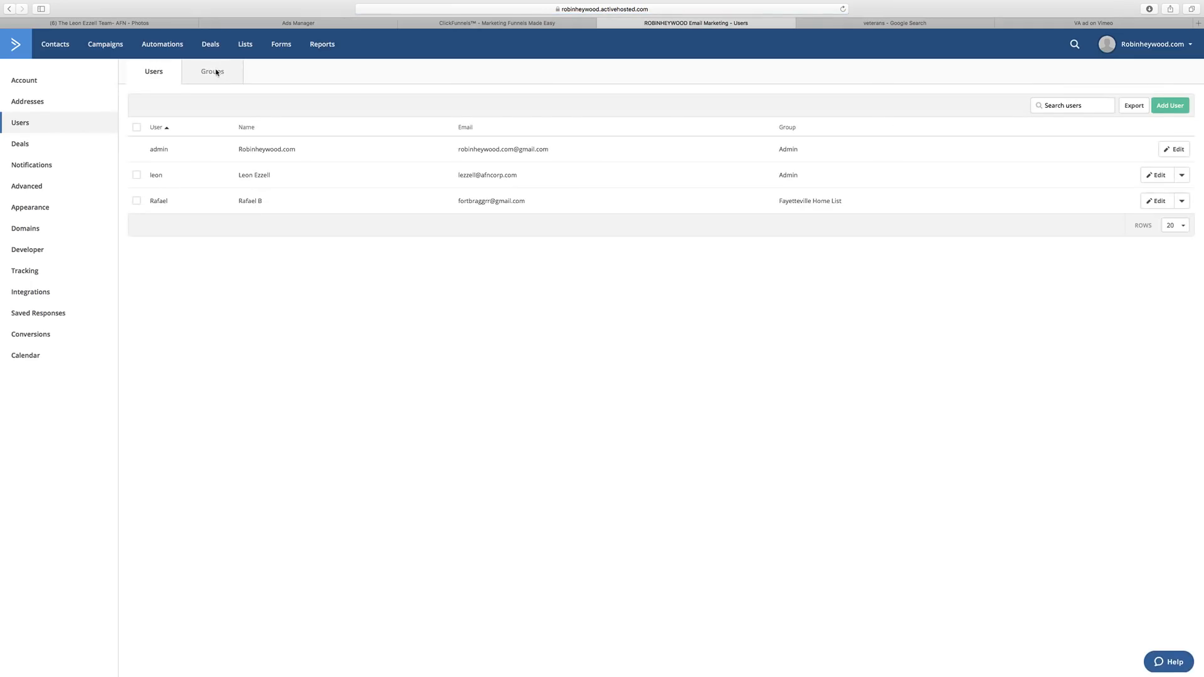
{"action": "left_click", "coordinate": [218, 72]}
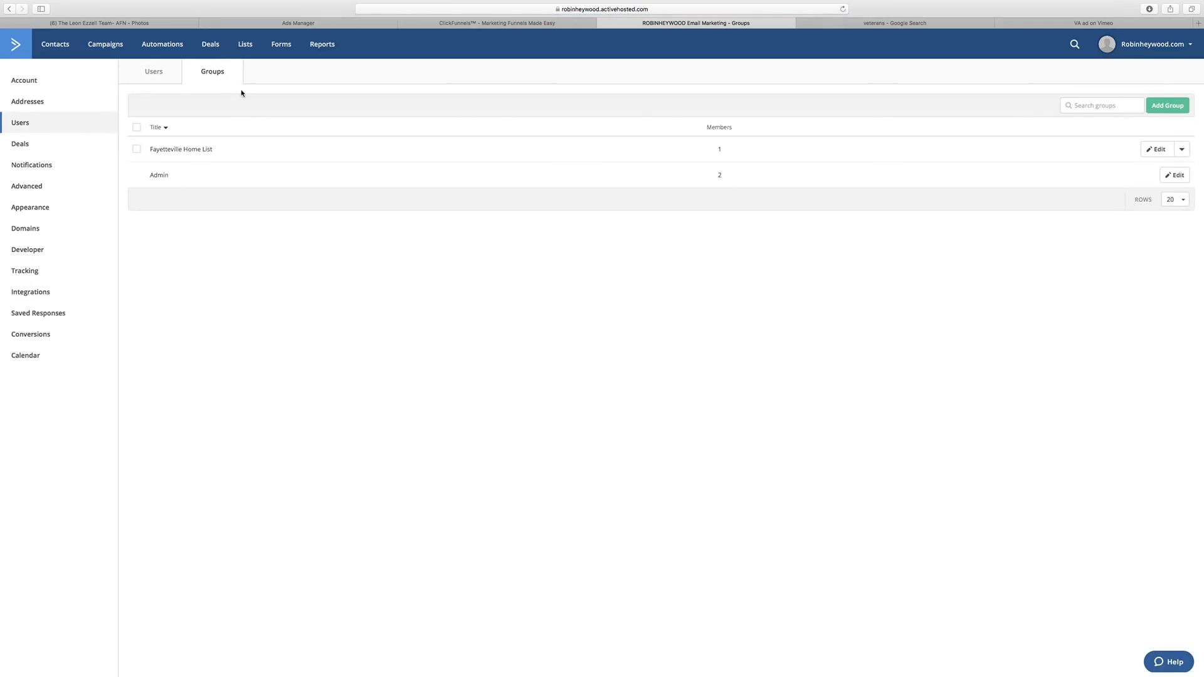
{"action": "left_click", "coordinate": [1182, 107]}
Title the group 'Clients', uncheck its list, and review the Permissions and Limits tabs.
{"action": "type", "text": "C"}
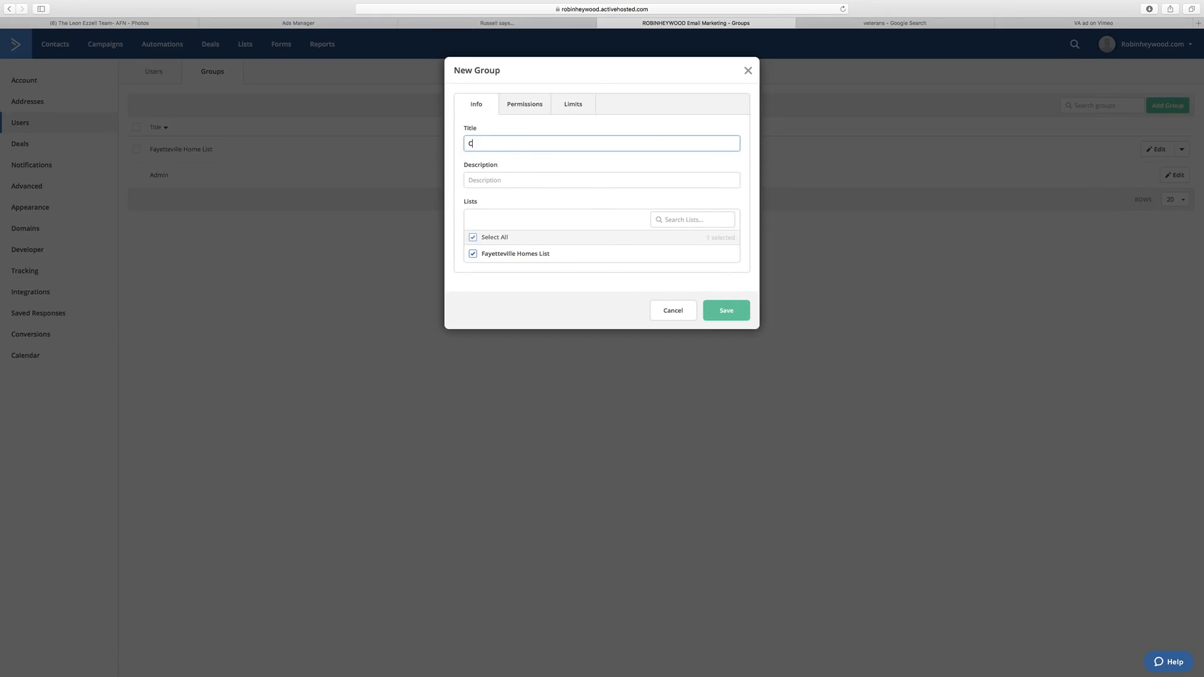
{"action": "type", "text": "lients"}
{"action": "left_click", "coordinate": [472, 254]}
{"action": "left_click", "coordinate": [525, 107]}
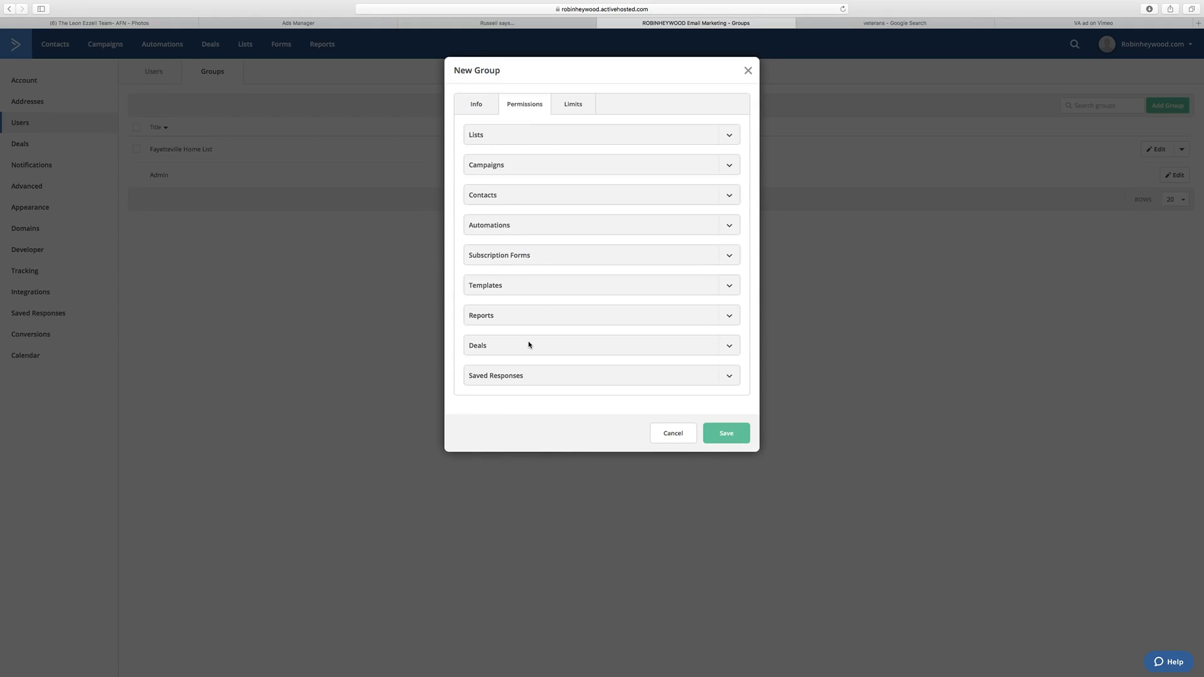
{"action": "left_click", "coordinate": [574, 108]}
{"action": "left_click", "coordinate": [542, 106]}
Expand the Lists, Campaigns, Contacts, Automations and Subscription Forms permissions, leaving everything unchecked.
{"action": "left_click", "coordinate": [726, 137]}
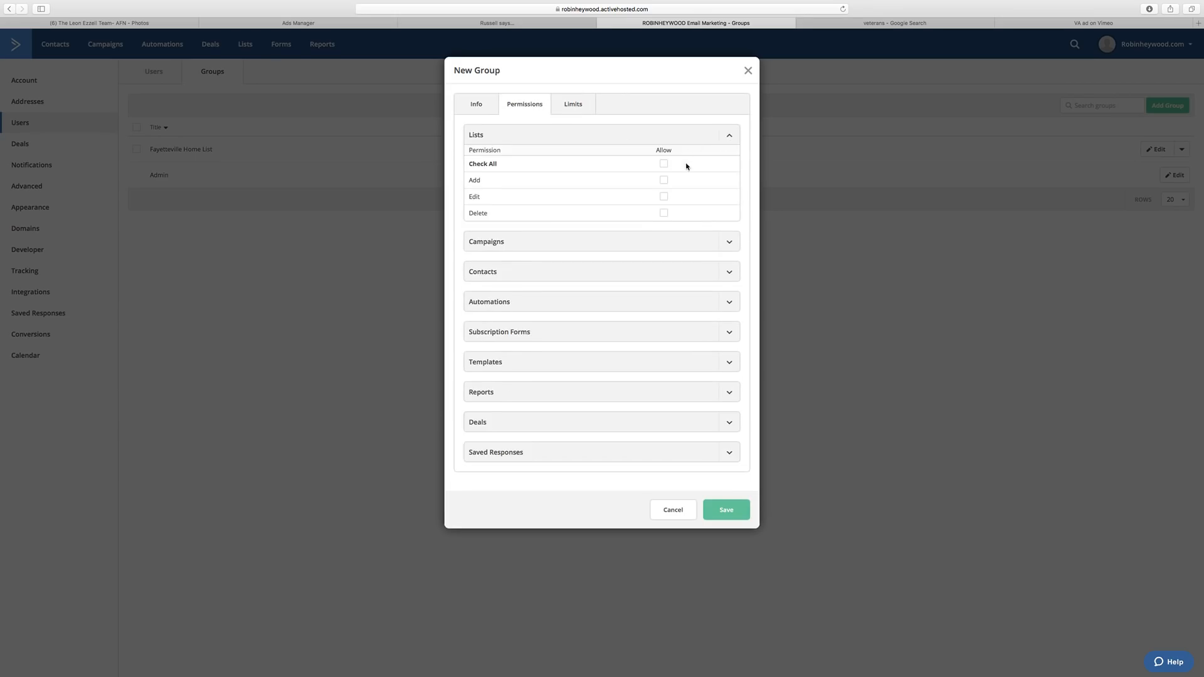
{"action": "left_click", "coordinate": [729, 248]}
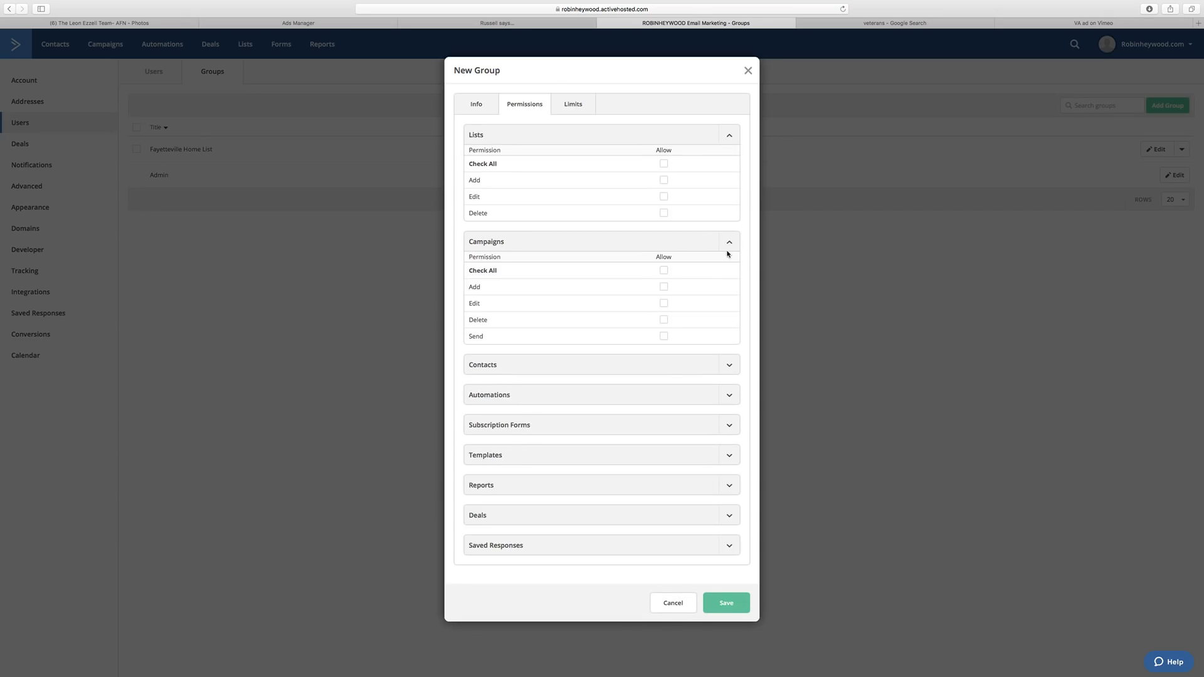
{"action": "left_click", "coordinate": [728, 364]}
{"action": "scroll", "coordinate": [684, 378], "scroll_direction": "down", "scroll_amount": 3}
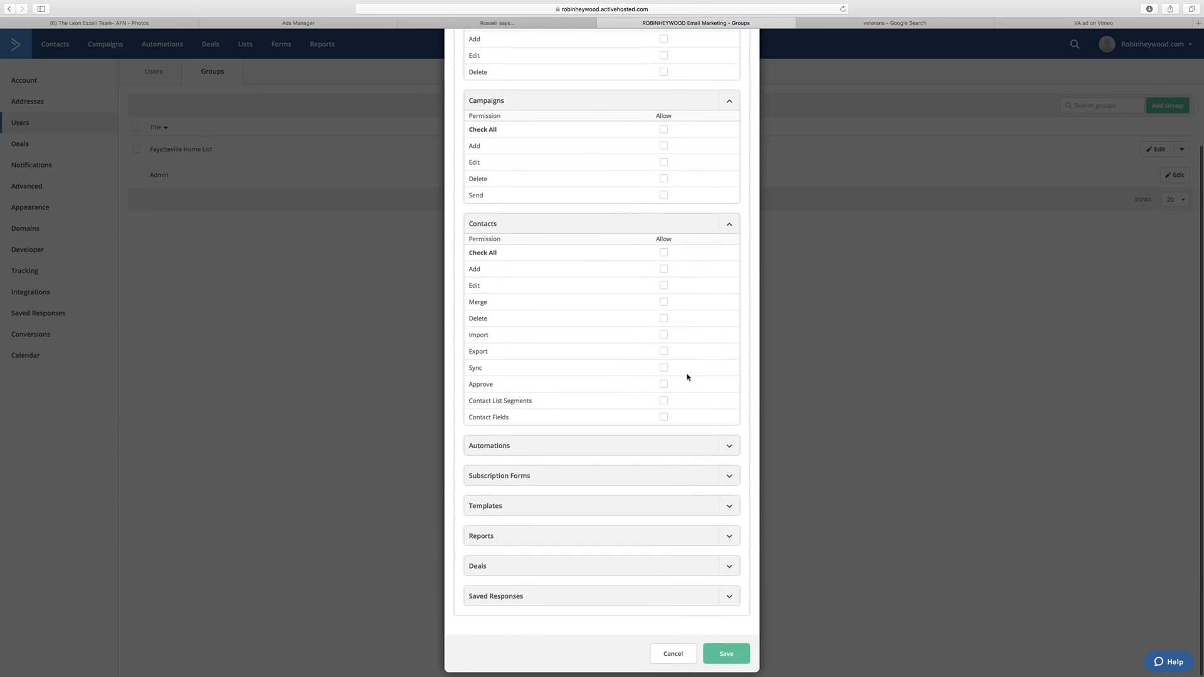
{"action": "left_click", "coordinate": [729, 446]}
{"action": "scroll", "coordinate": [687, 413], "scroll_direction": "down", "scroll_amount": 2}
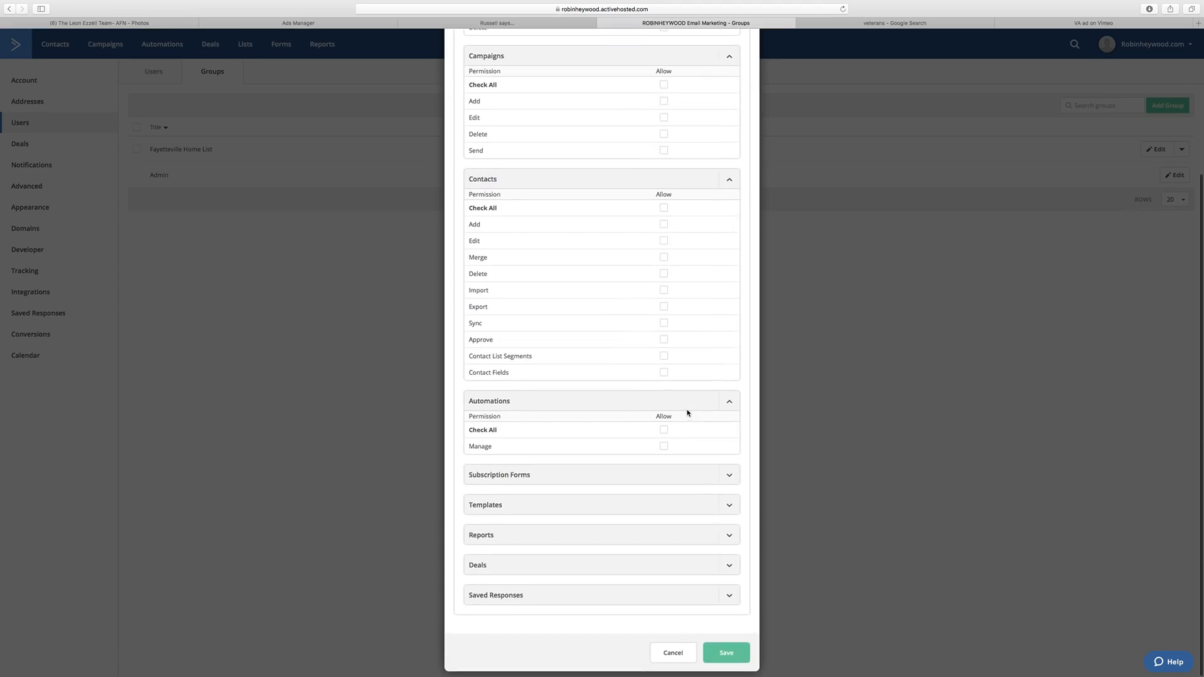
{"action": "left_click", "coordinate": [727, 474]}
{"action": "scroll", "coordinate": [685, 457], "scroll_direction": "down", "scroll_amount": 2}
Expand the Templates, Reports, Deals and Saved Responses permissions, then save the Clients group.
{"action": "left_click", "coordinate": [727, 504]}
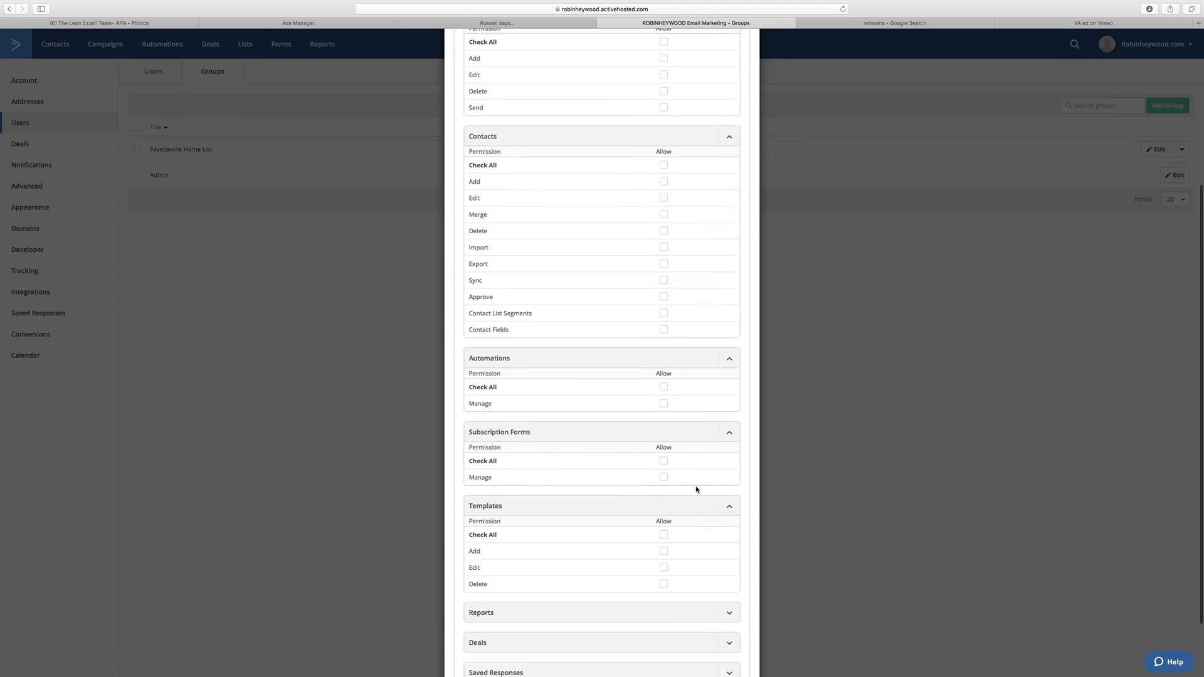
{"action": "scroll", "coordinate": [696, 489], "scroll_direction": "down", "scroll_amount": 2}
{"action": "left_click", "coordinate": [722, 533]}
{"action": "scroll", "coordinate": [673, 458], "scroll_direction": "down", "scroll_amount": 2}
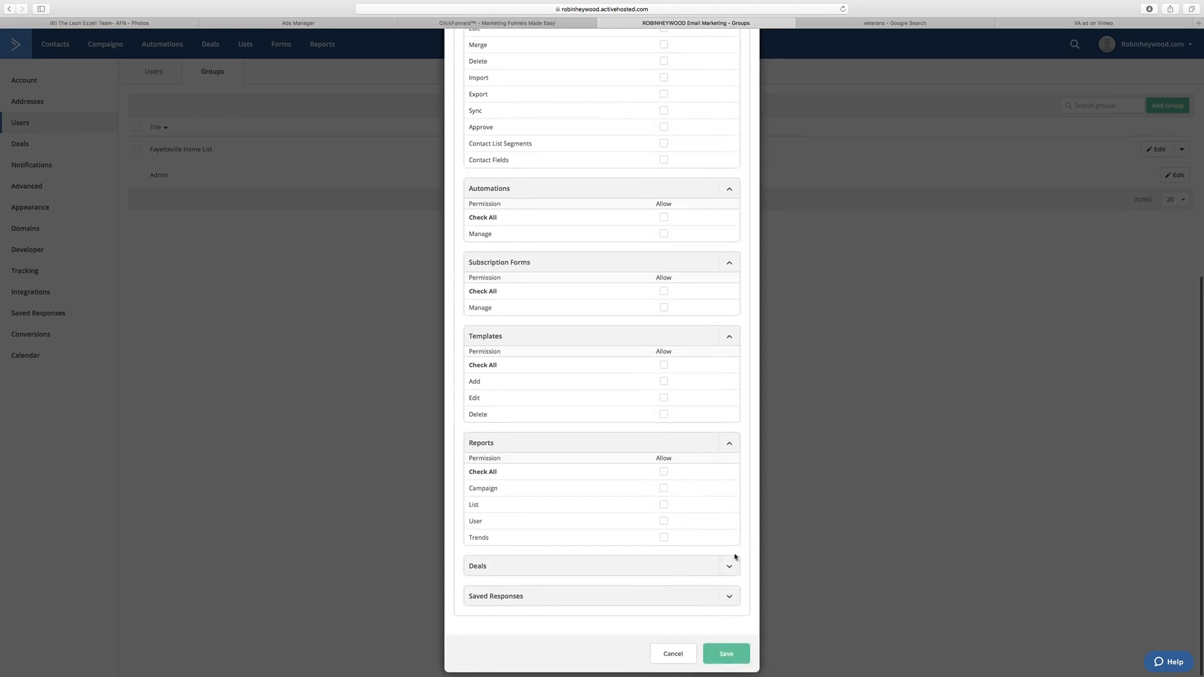
{"action": "left_click", "coordinate": [731, 564]}
{"action": "scroll", "coordinate": [733, 583], "scroll_direction": "down", "scroll_amount": 3}
{"action": "left_click", "coordinate": [690, 588]}
{"action": "scroll", "coordinate": [688, 547], "scroll_direction": "down", "scroll_amount": 1}
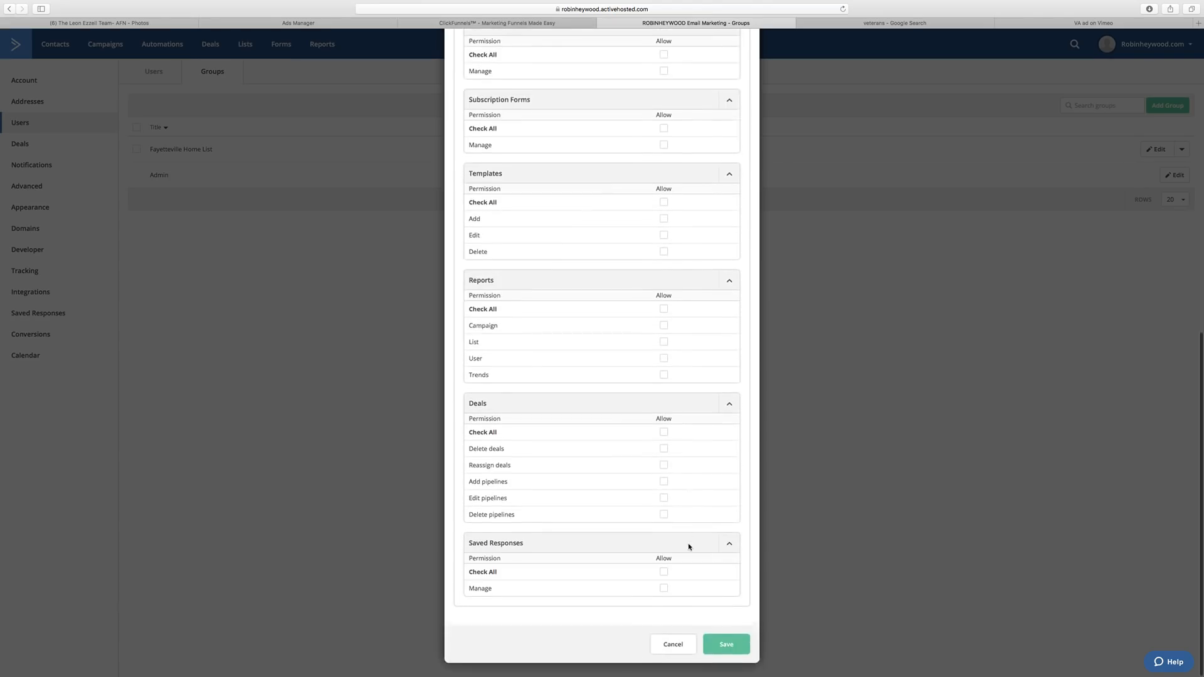
{"action": "scroll", "coordinate": [684, 526], "scroll_direction": "up", "scroll_amount": 10}
{"action": "scroll", "coordinate": [689, 514], "scroll_direction": "down", "scroll_amount": 10}
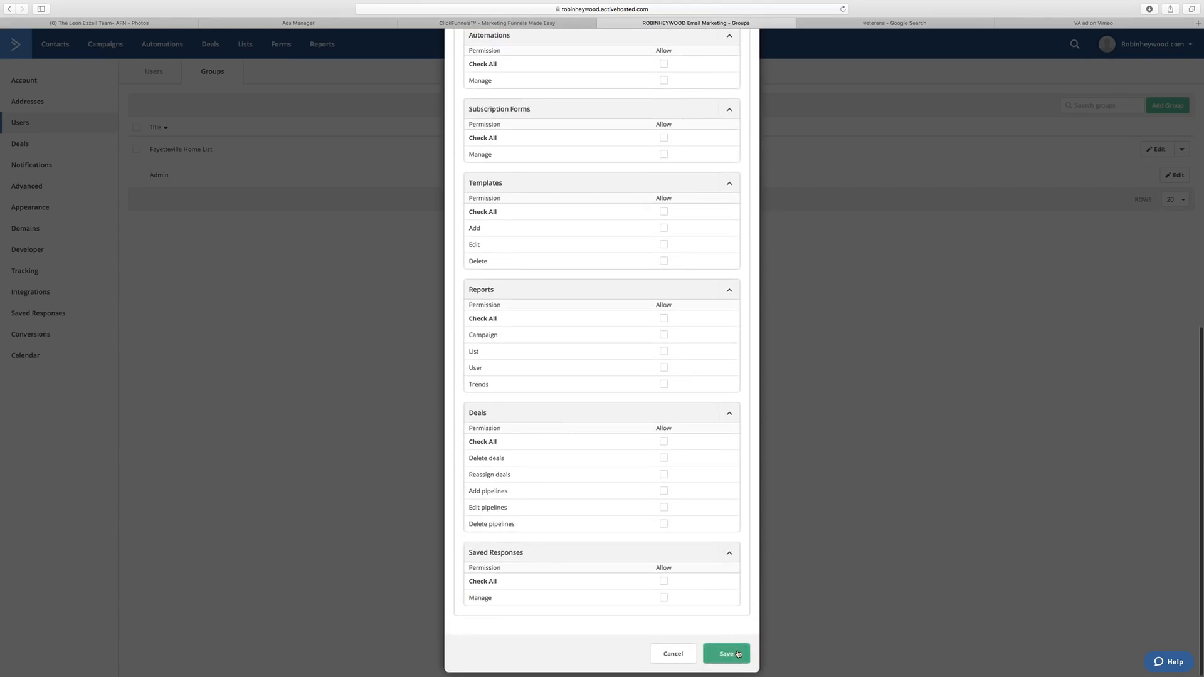
{"action": "left_click", "coordinate": [738, 653]}
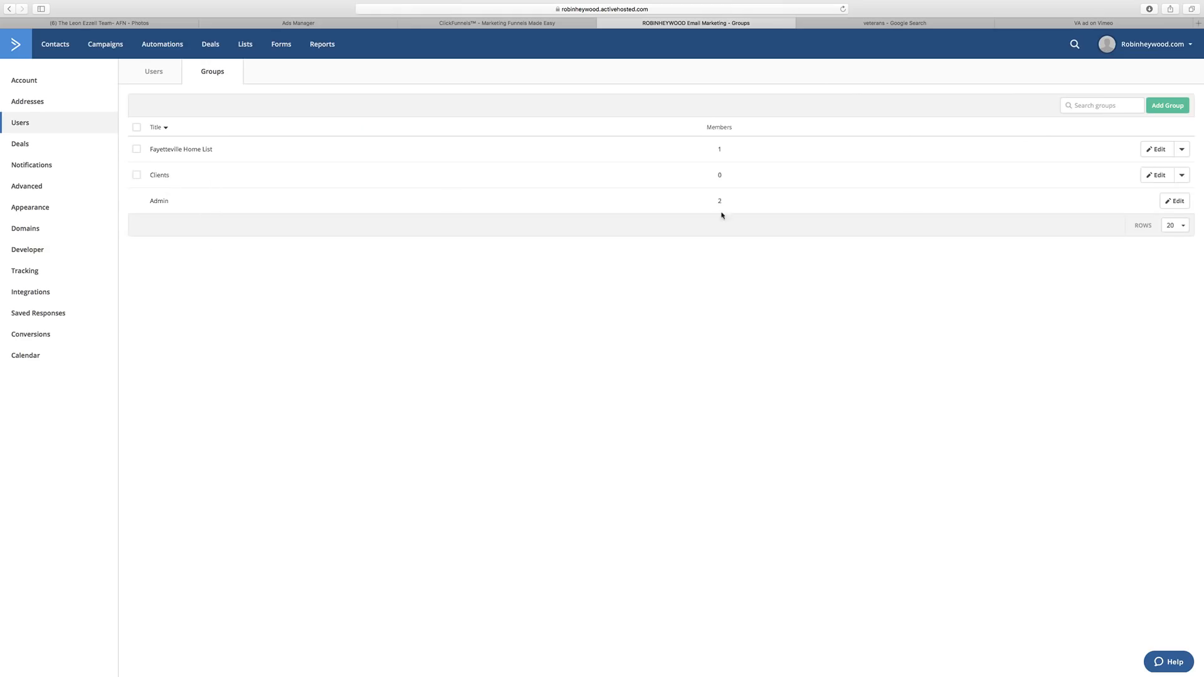
Reassign the second user to the Clients group, save, and highlight their entry.
{"action": "left_click", "coordinate": [152, 72]}
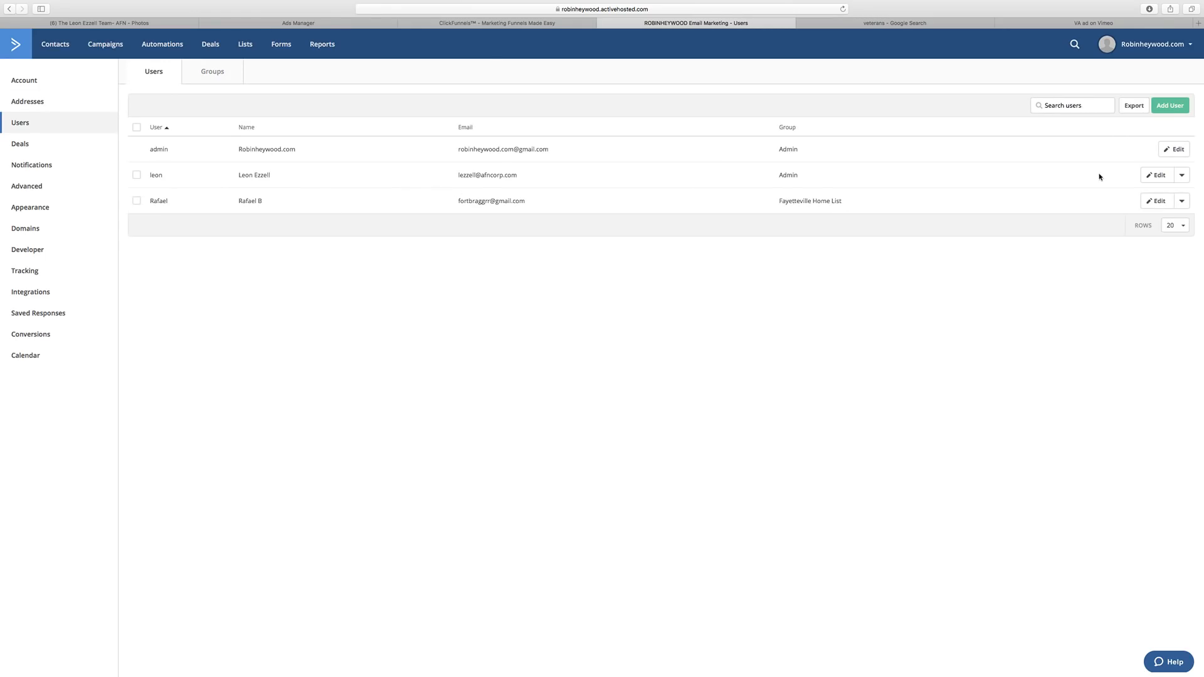
{"action": "left_click", "coordinate": [1158, 175]}
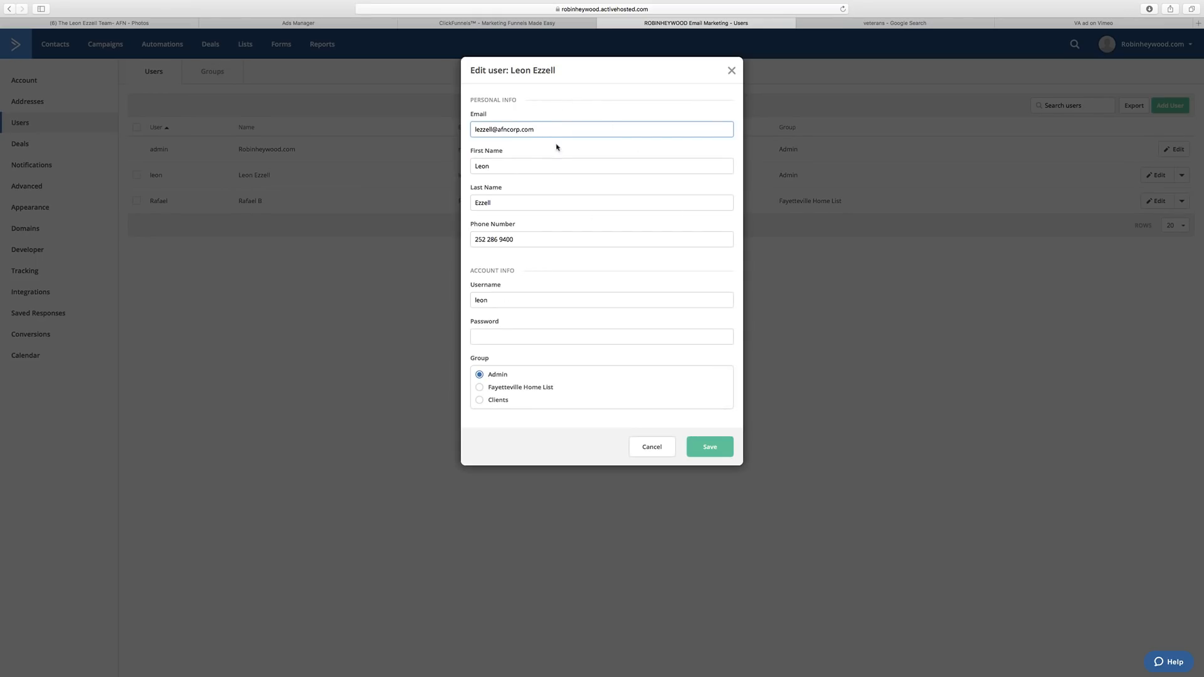
{"action": "left_click", "coordinate": [479, 400]}
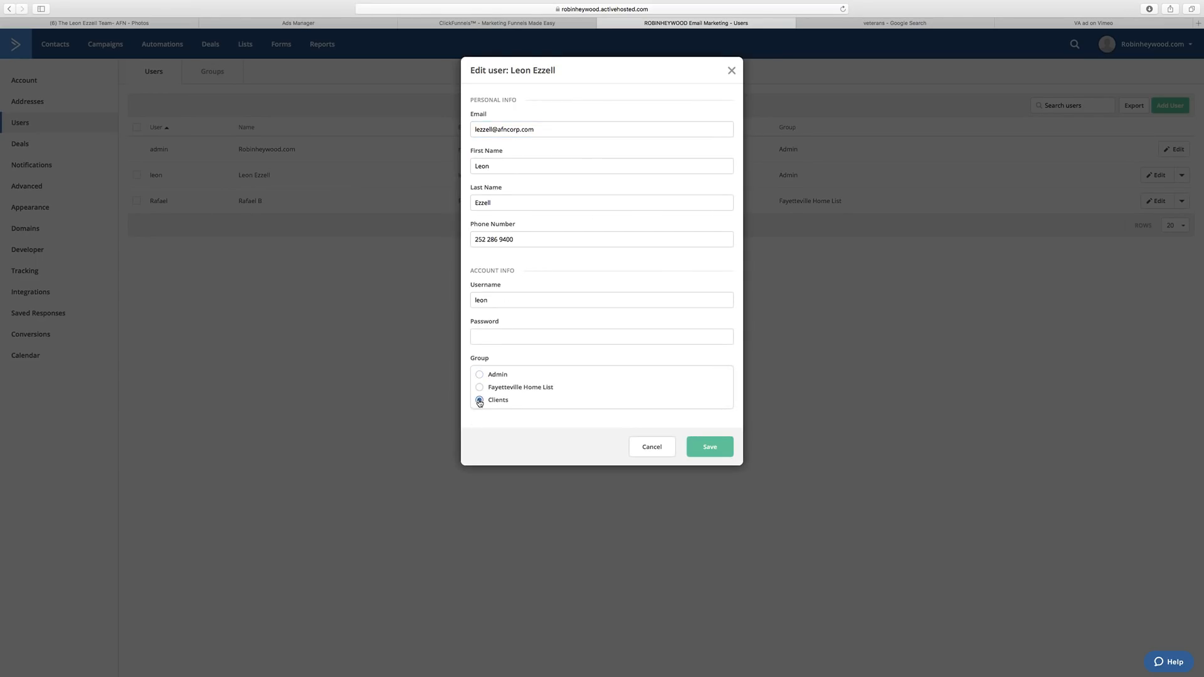
{"action": "left_click", "coordinate": [730, 455]}
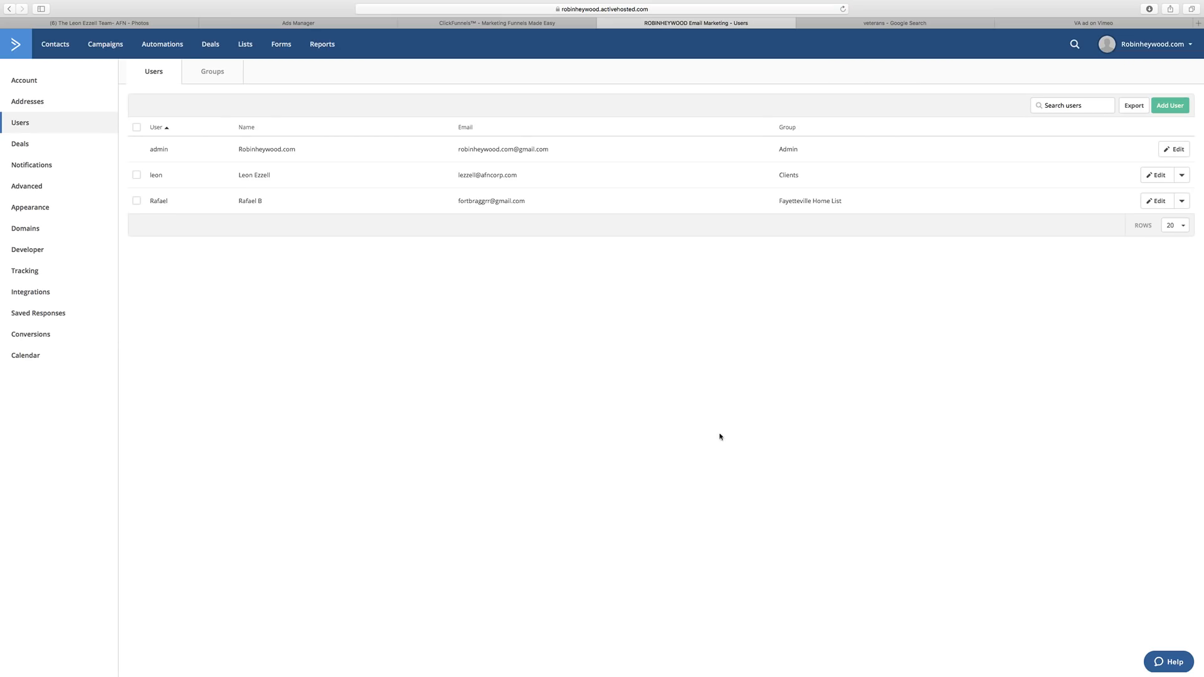
{"action": "triple_click", "coordinate": [241, 177]}
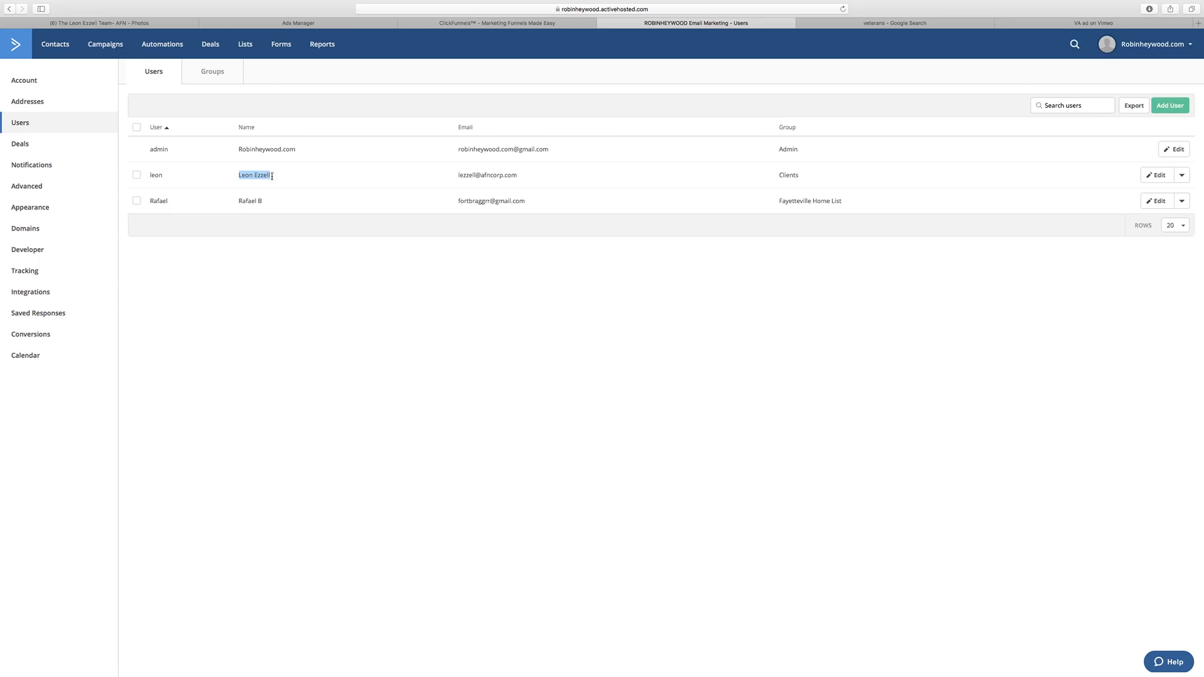
{"action": "double_click", "coordinate": [829, 178]}
Open the Add User form, step through name, phone, username and password fields, then cancel.
{"action": "left_click", "coordinate": [1169, 105]}
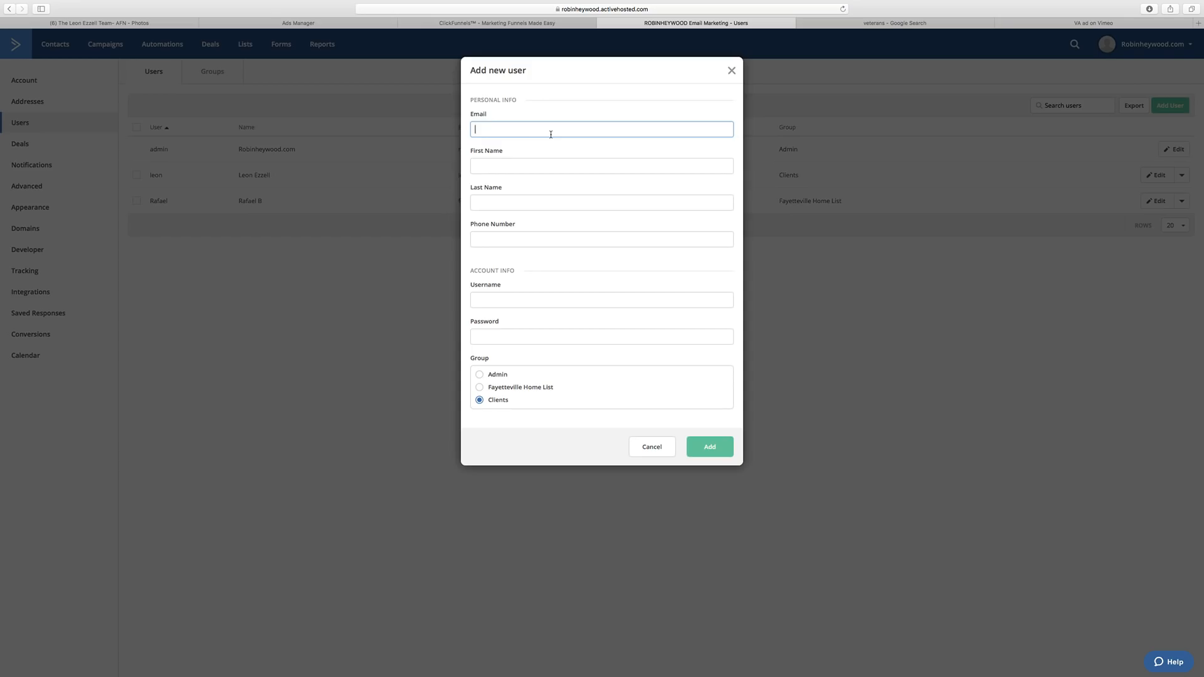
{"action": "left_click", "coordinate": [509, 164]}
{"action": "left_click", "coordinate": [505, 204]}
{"action": "left_click", "coordinate": [499, 242]}
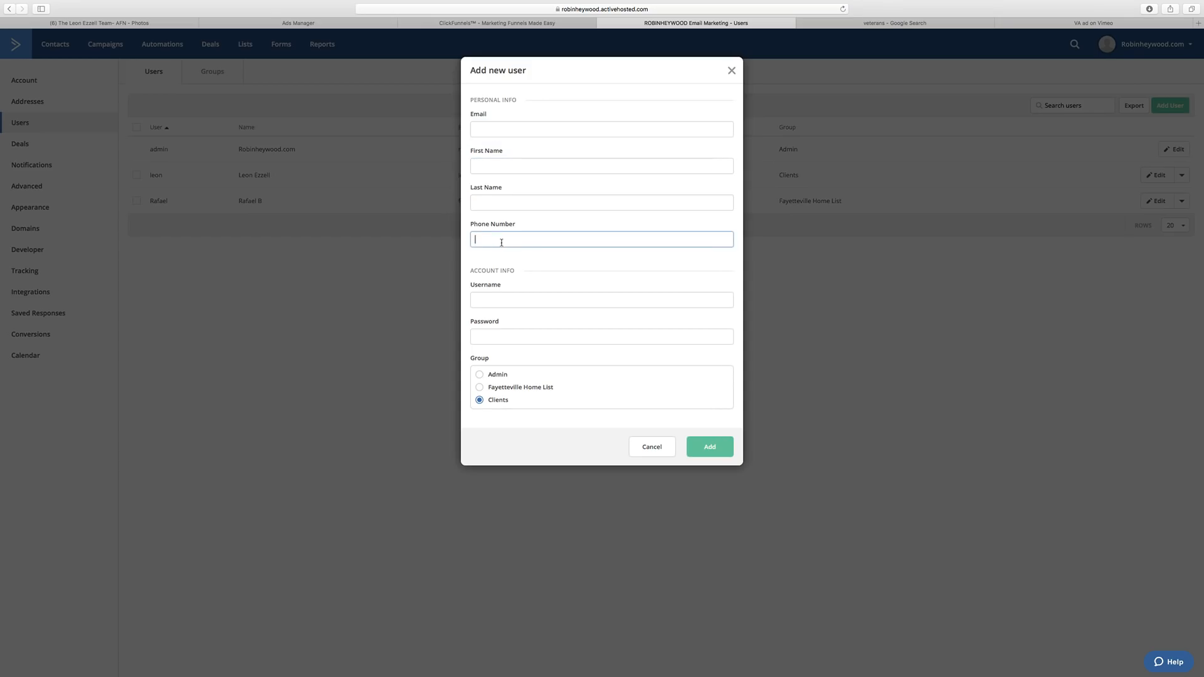
{"action": "left_click", "coordinate": [493, 301]}
{"action": "left_click", "coordinate": [520, 332]}
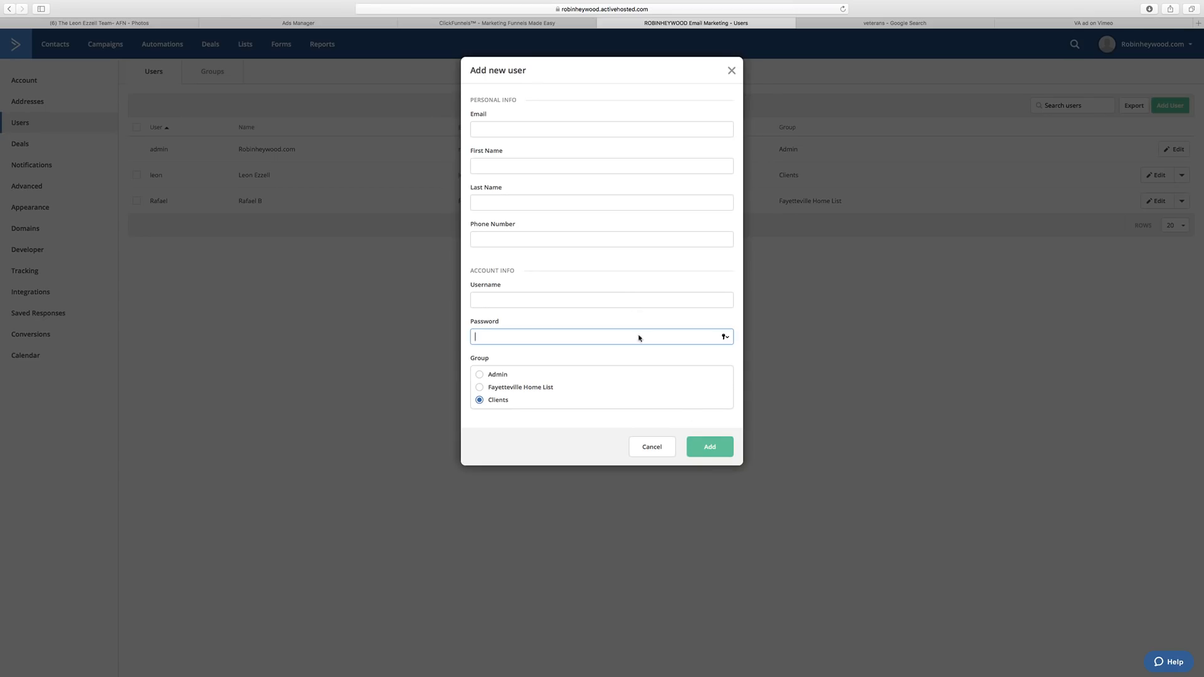
{"action": "left_click", "coordinate": [651, 454]}
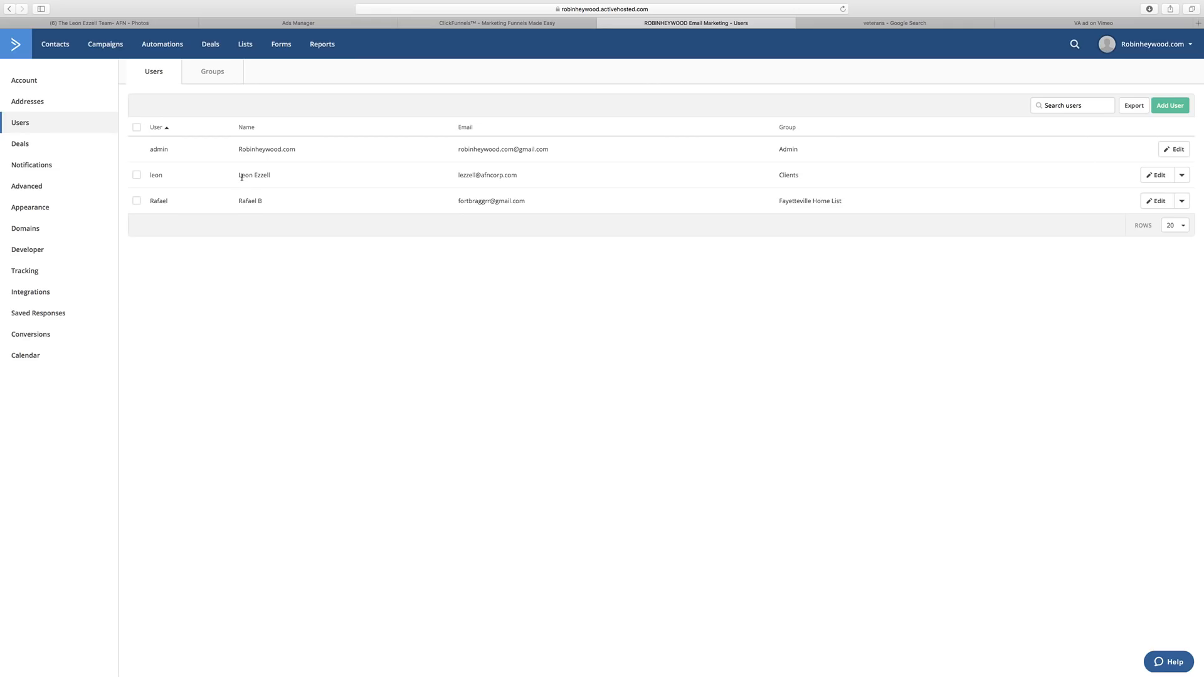
Highlight the user entry again and go to the Automations list.
{"action": "left_click_drag", "start_coordinate": [242, 177], "coordinate": [295, 185]}
{"action": "left_click", "coordinate": [323, 349]}
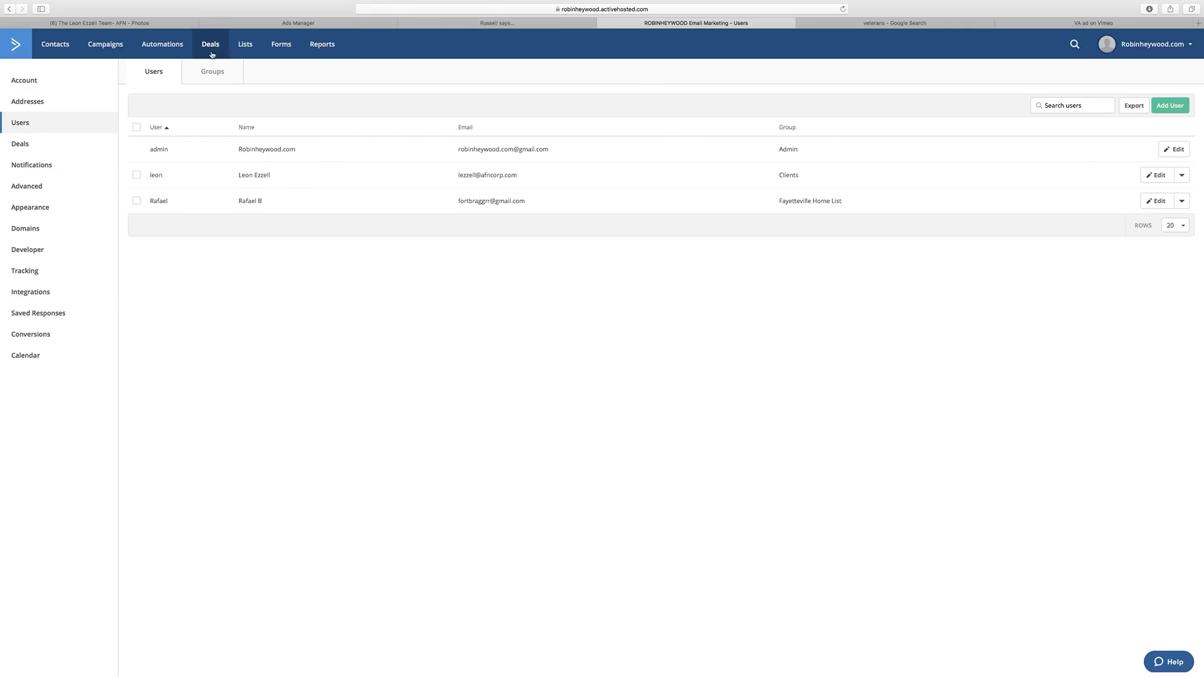
{"action": "left_click", "coordinate": [171, 47]}
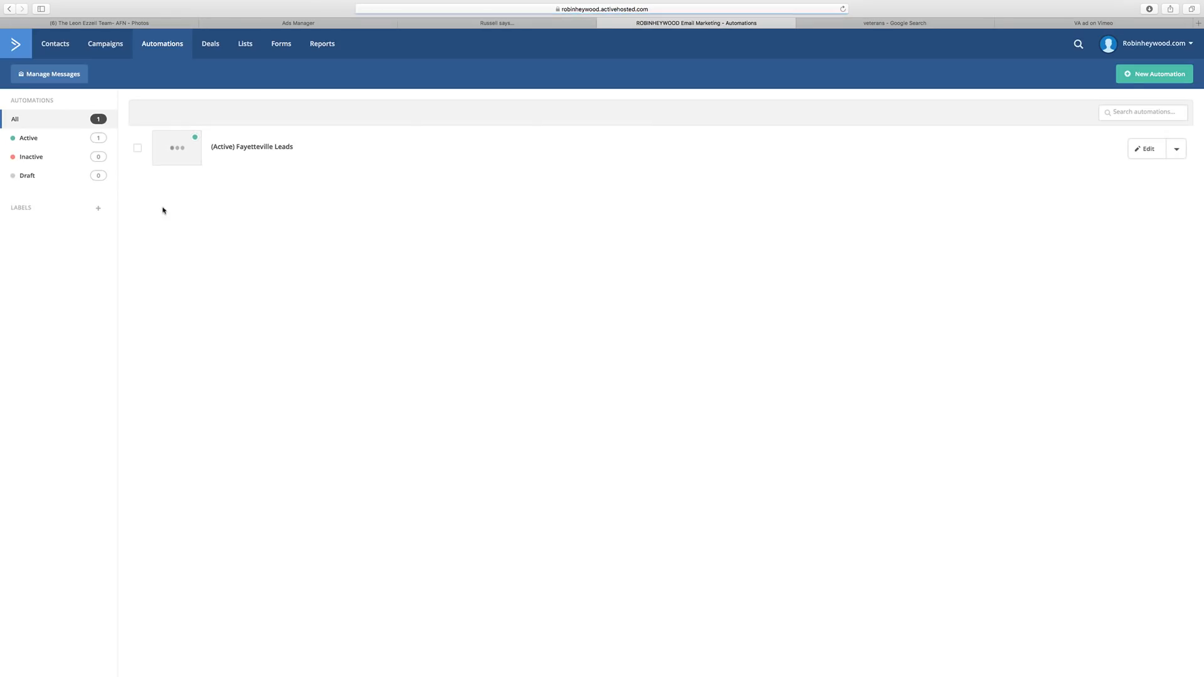
Start a new automation from scratch without a start trigger.
{"action": "left_click", "coordinate": [1154, 74]}
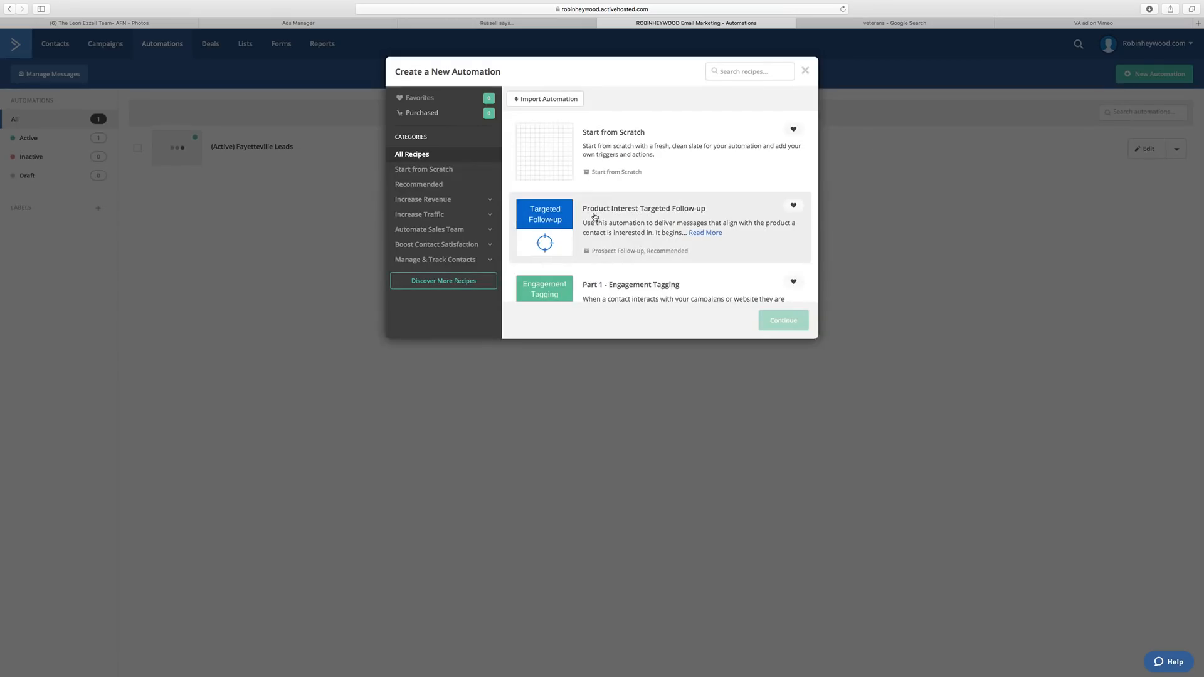
{"action": "left_click", "coordinate": [554, 157]}
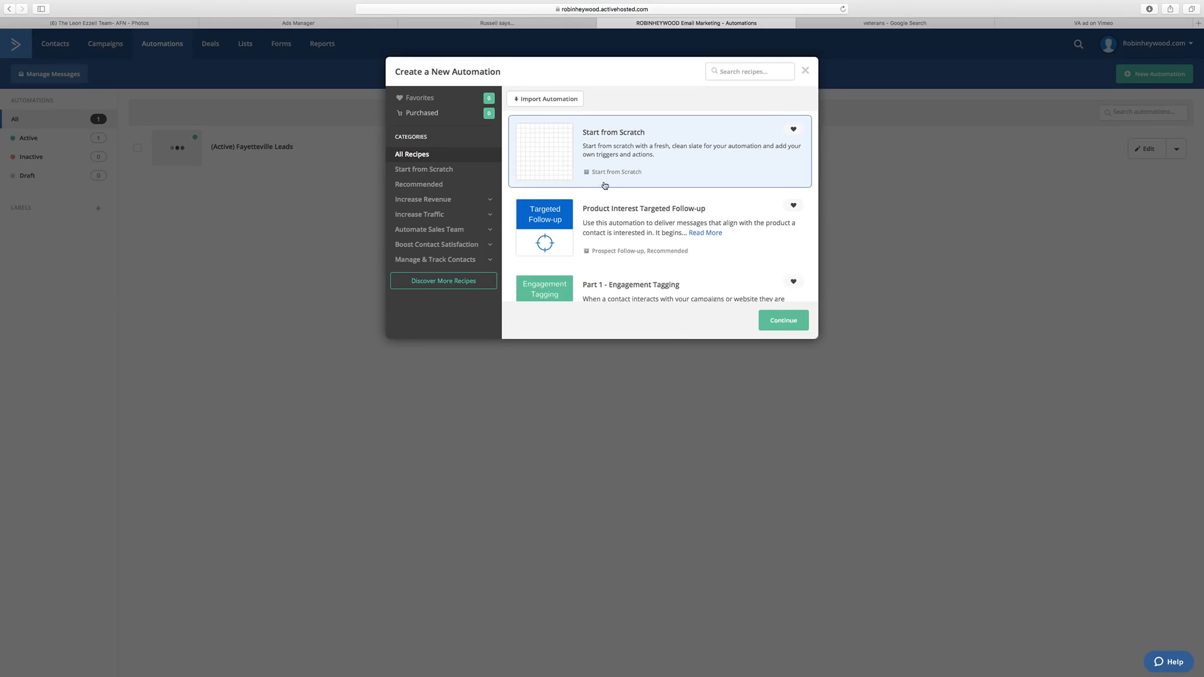
{"action": "left_click", "coordinate": [788, 326]}
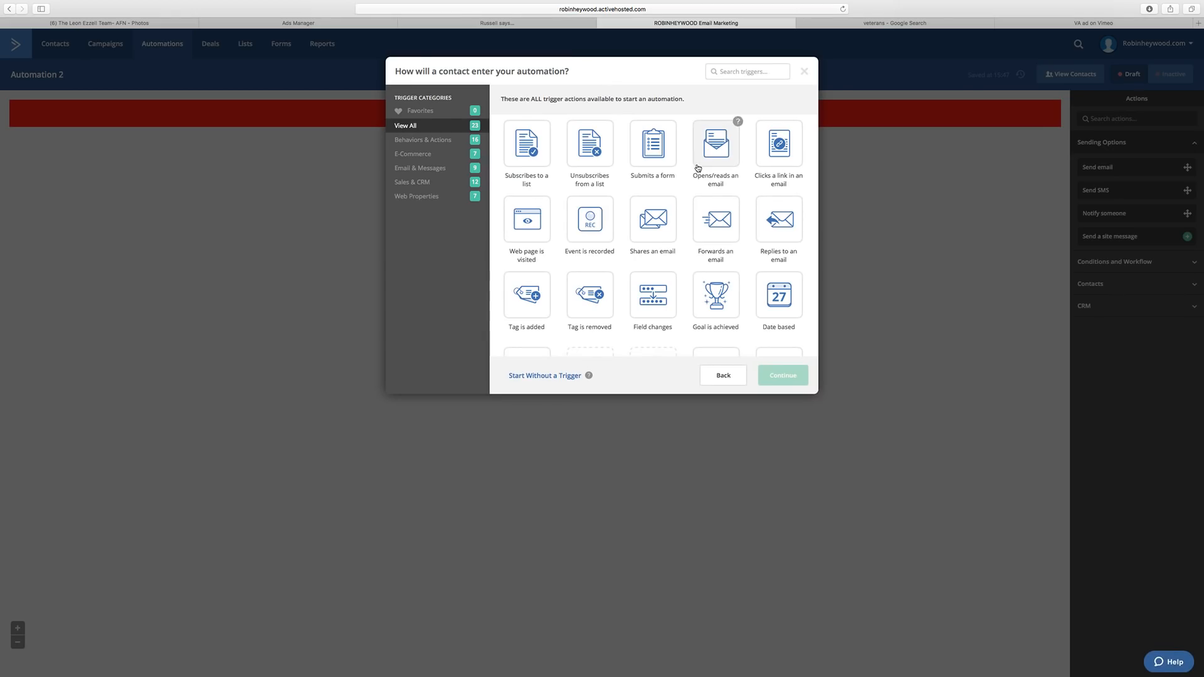
{"action": "left_click", "coordinate": [557, 376]}
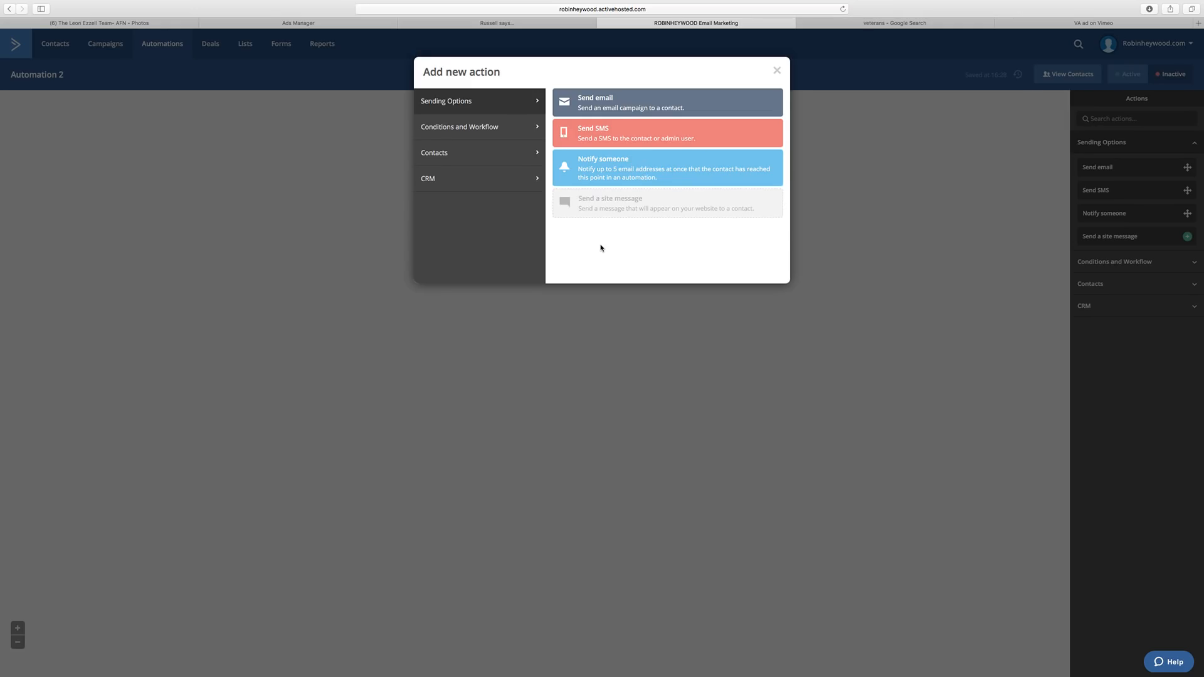
Add a Send email action and create a new email named 'Notify Clients'.
{"action": "left_click", "coordinate": [609, 107]}
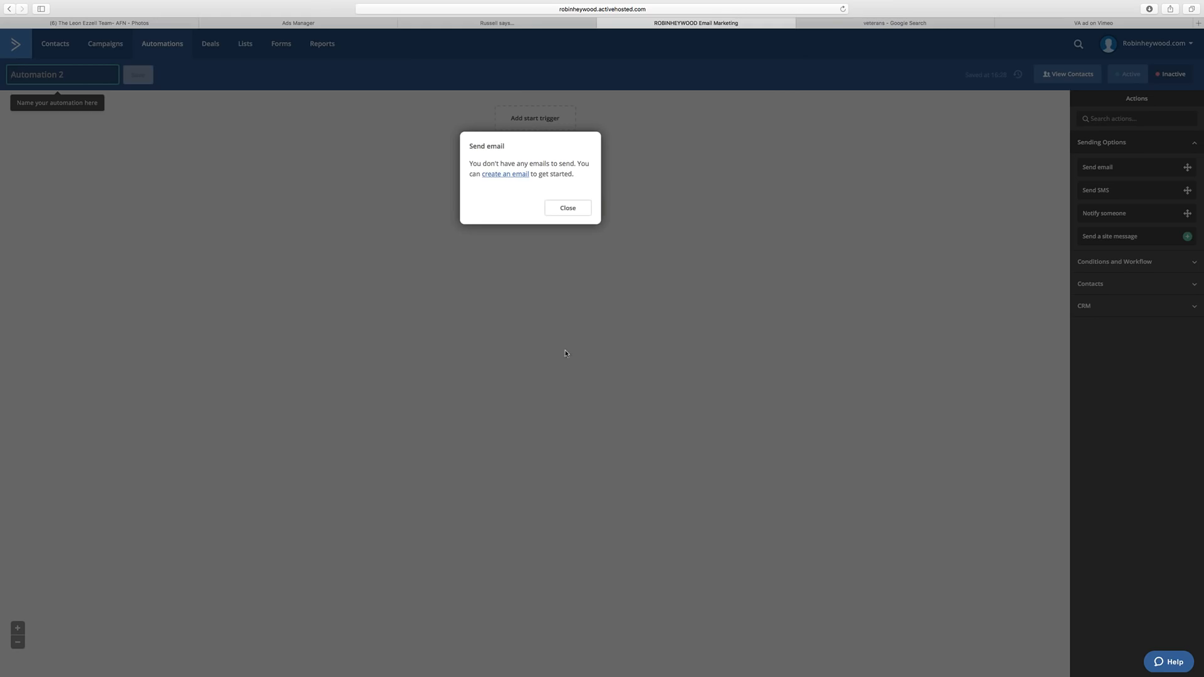
{"action": "left_click", "coordinate": [513, 177]}
{"action": "left_click", "coordinate": [457, 209]}
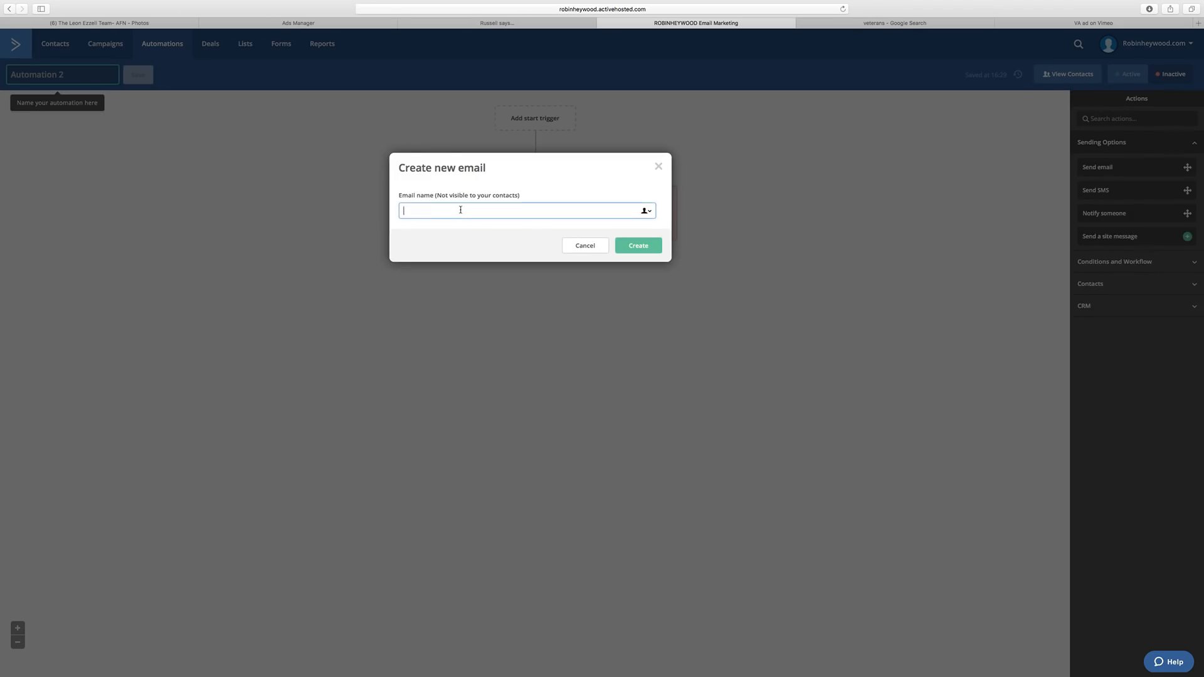
{"action": "type", "text": "Notify Clients"}
{"action": "left_click", "coordinate": [640, 246]}
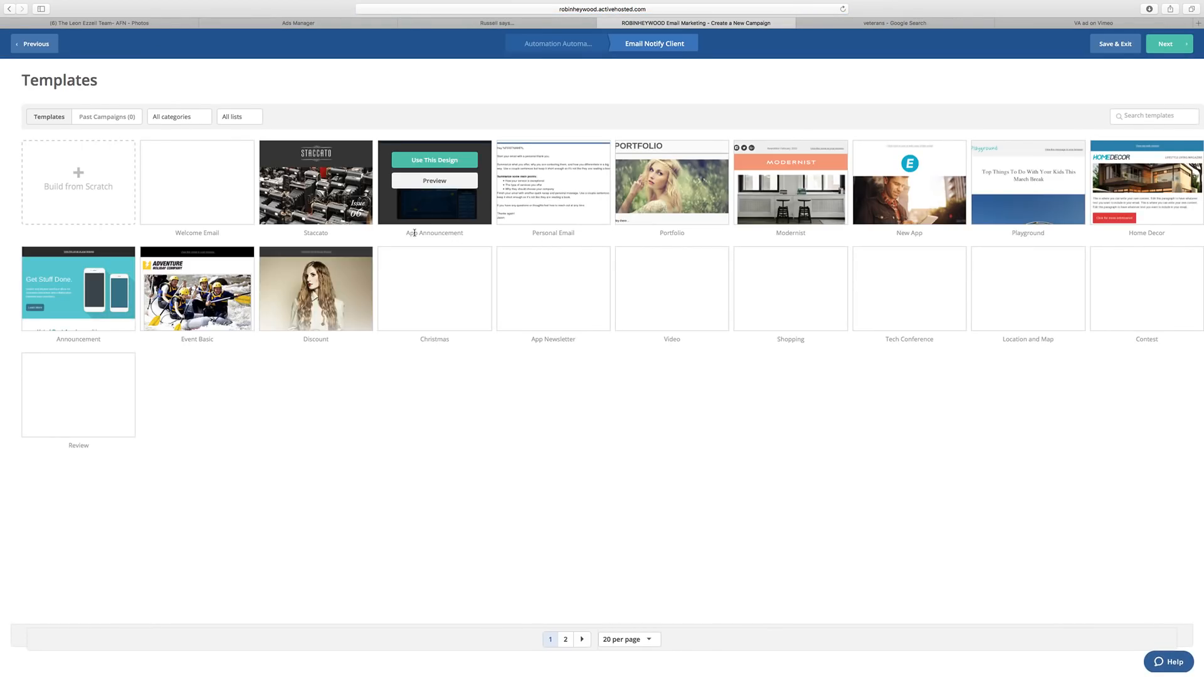
Build the email from scratch using the Text Only blank layout.
{"action": "mouse_move", "coordinate": [190, 191]}
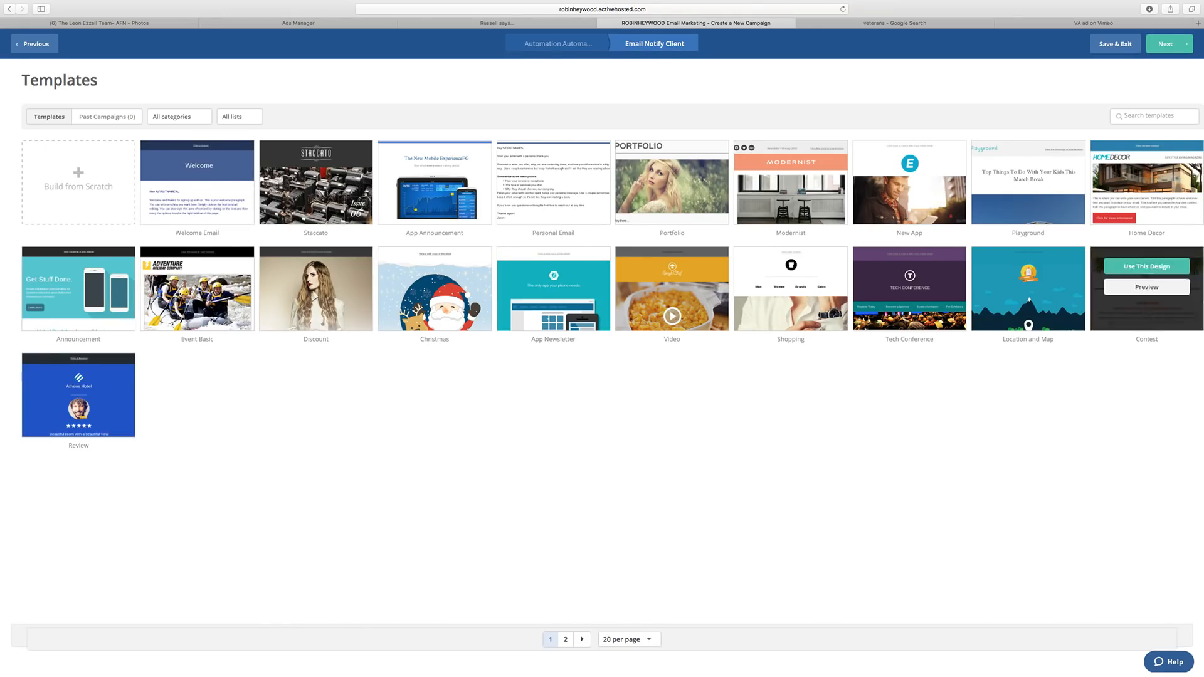
{"action": "left_click", "coordinate": [107, 201]}
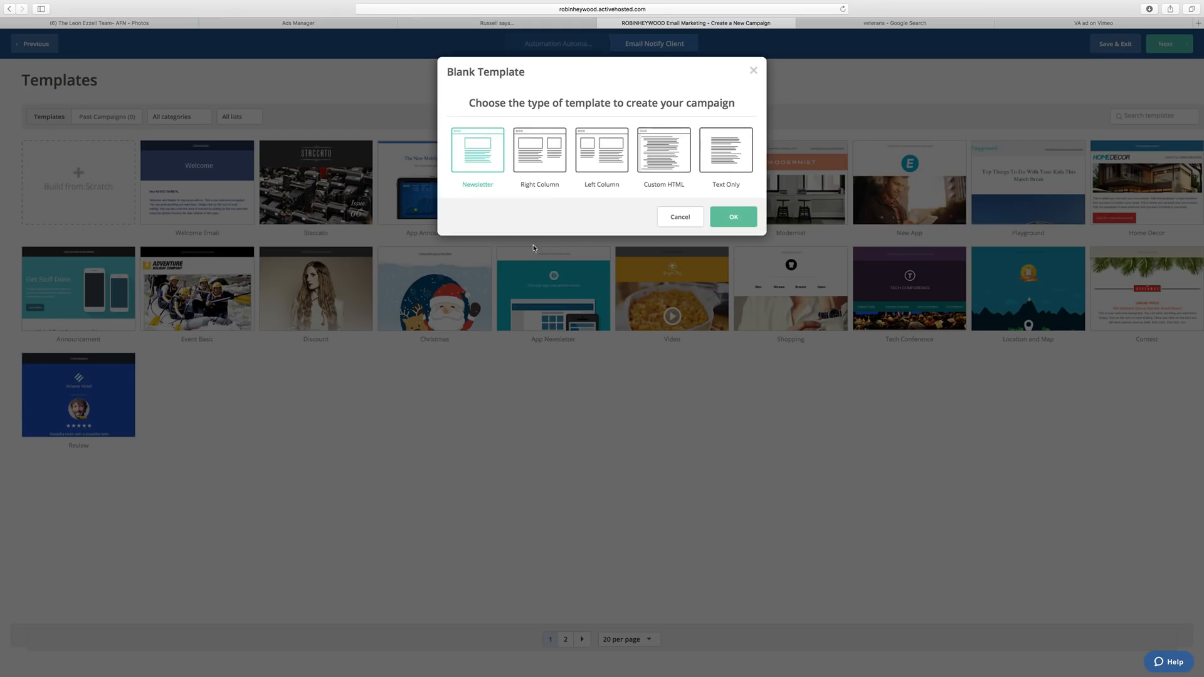
{"action": "left_click", "coordinate": [734, 155]}
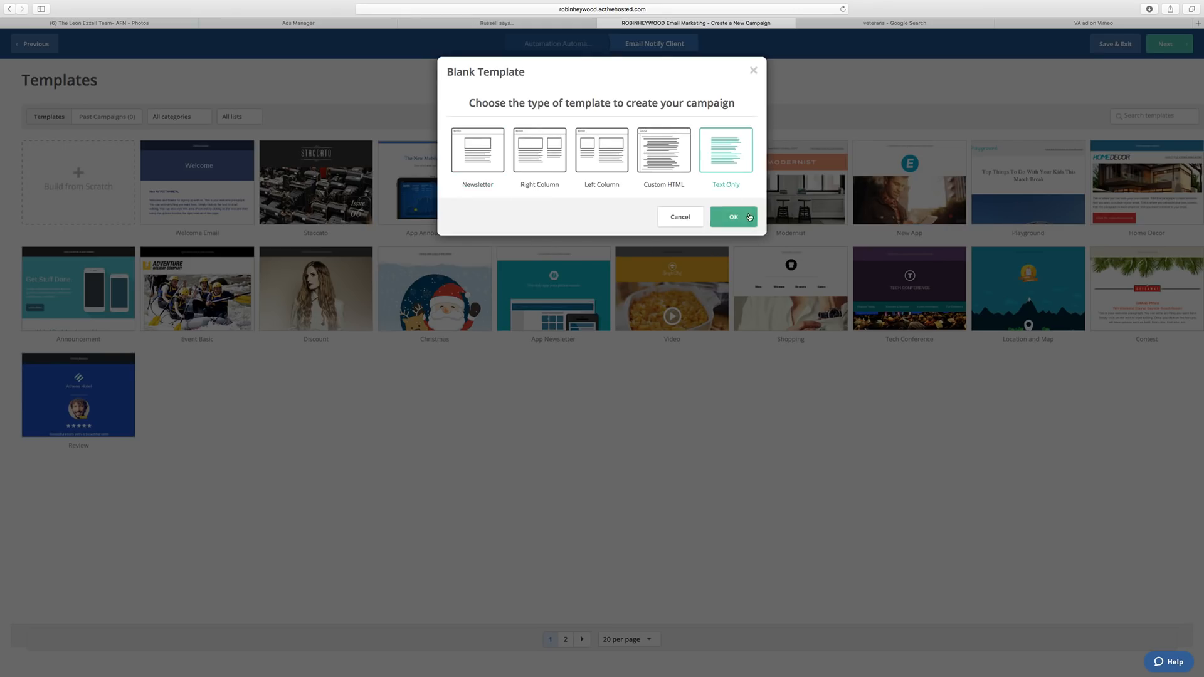
{"action": "left_click", "coordinate": [730, 218]}
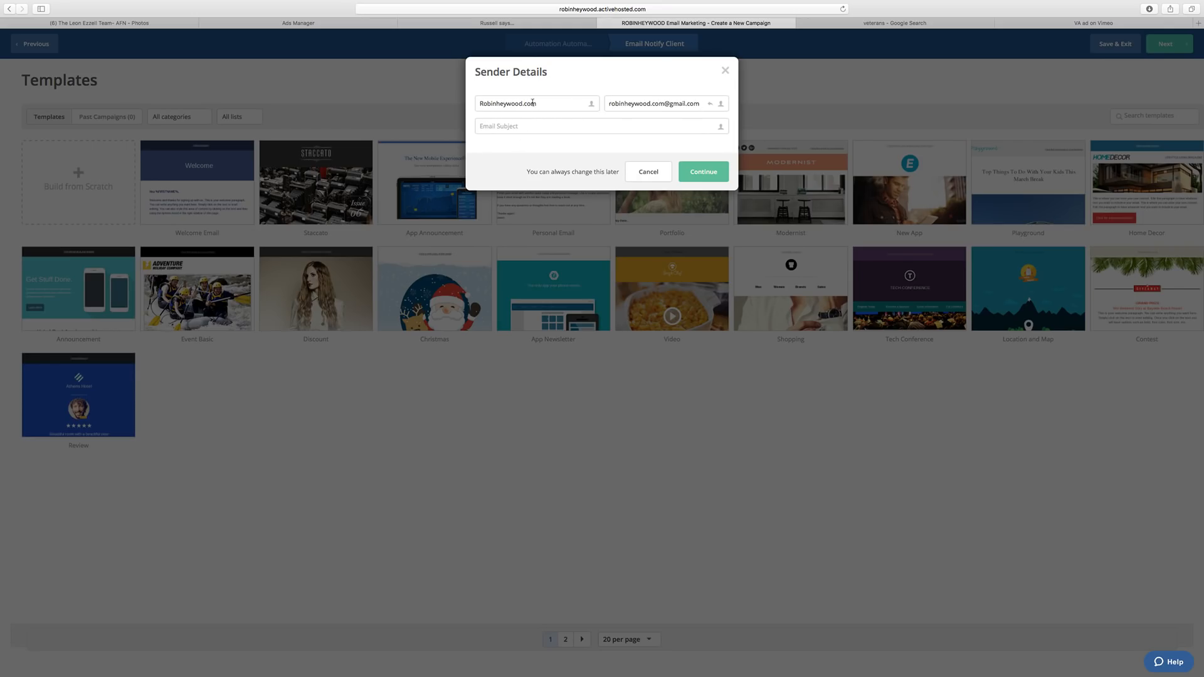
Set subject 'You have a new lead!', remove '.com' from the sender name and capitalise it.
{"action": "left_click", "coordinate": [514, 125]}
{"action": "type", "text": "You have a new lead!"}
{"action": "left_click_drag", "start_coordinate": [522, 103], "coordinate": [581, 106]}
{"action": "key", "text": "BackSpace"}
{"action": "left_click", "coordinate": [503, 103]}
{"action": "key", "text": "BackSpace"}
{"action": "type", "text": "H"}
{"action": "left_click", "coordinate": [703, 171]}
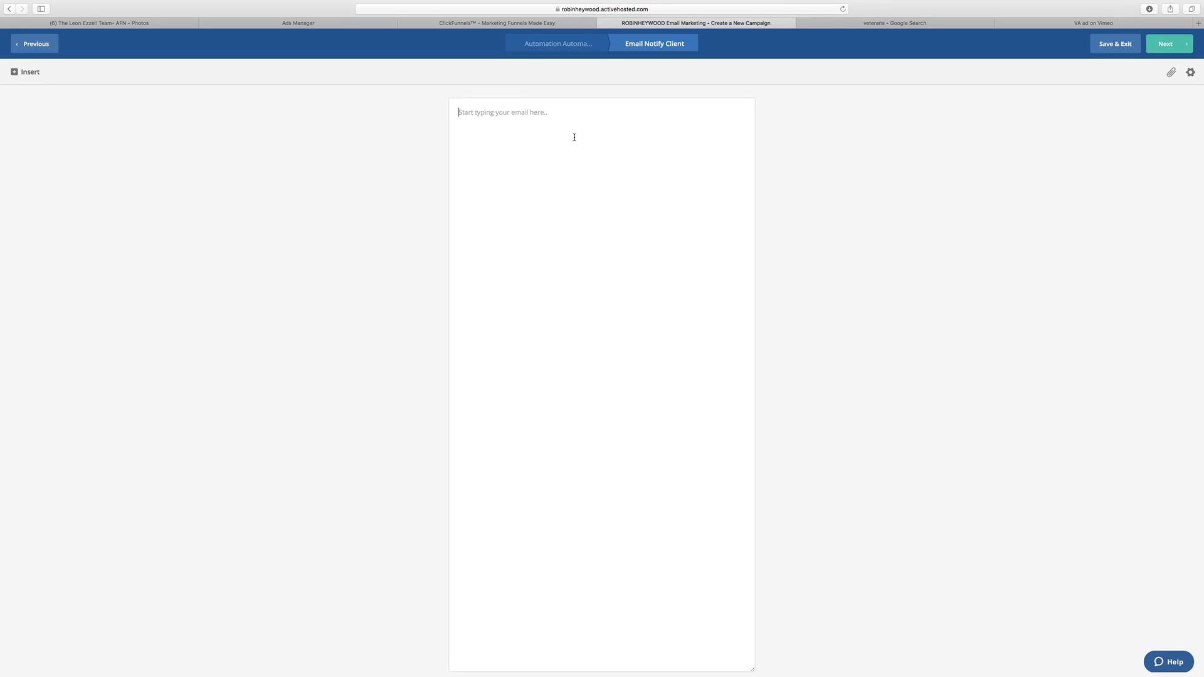
Write the client greeting, the NEW-lead announcement and lead-info intro, then bring up Personalized Content.
{"action": "type", "text": "Hey Leon!"}
{"action": "key", "text": "Return"}
{"action": "type", "text": "This"}
{"action": "type", "text": "is Robin Heywood, jus"}
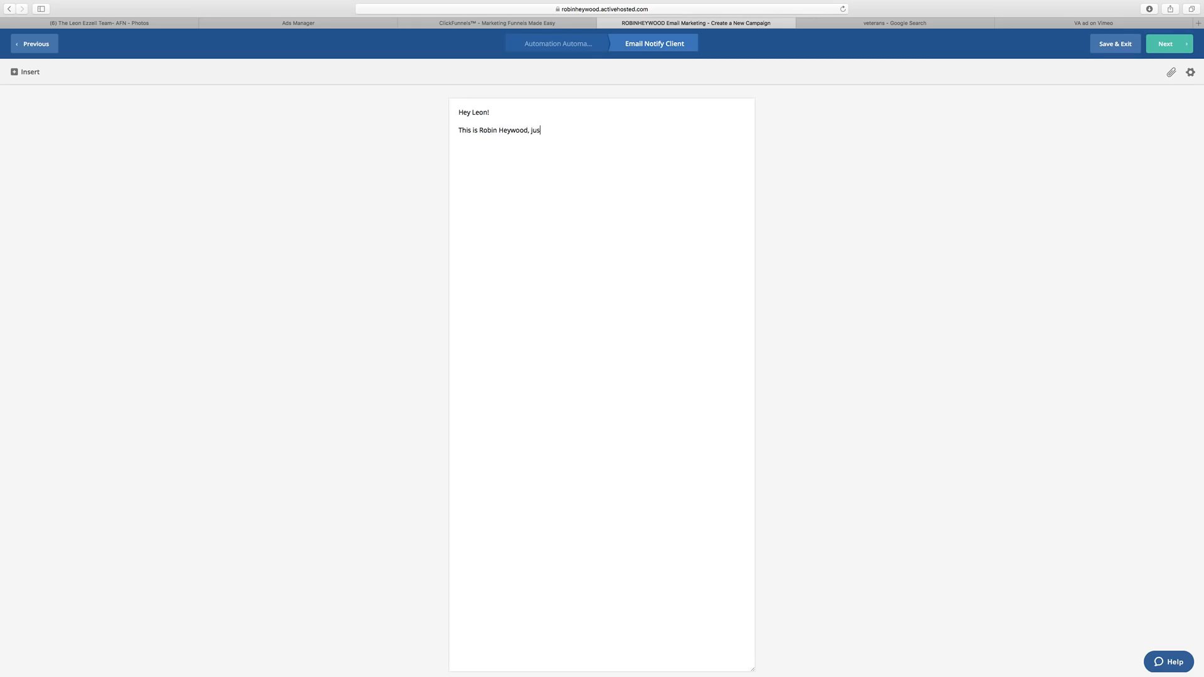
{"action": "type", "text": "t wanted to let you know I got you a NEW lead! Here is"}
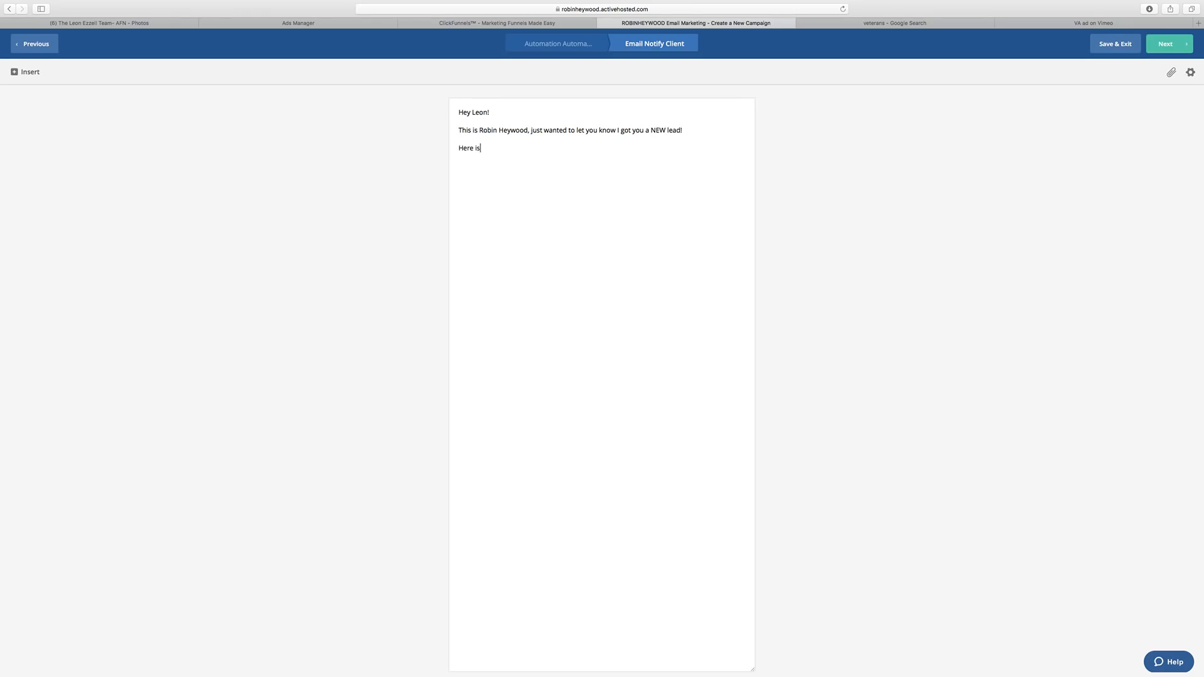
{"action": "type", "text": " the lead information..."}
{"action": "left_click", "coordinate": [25, 71]}
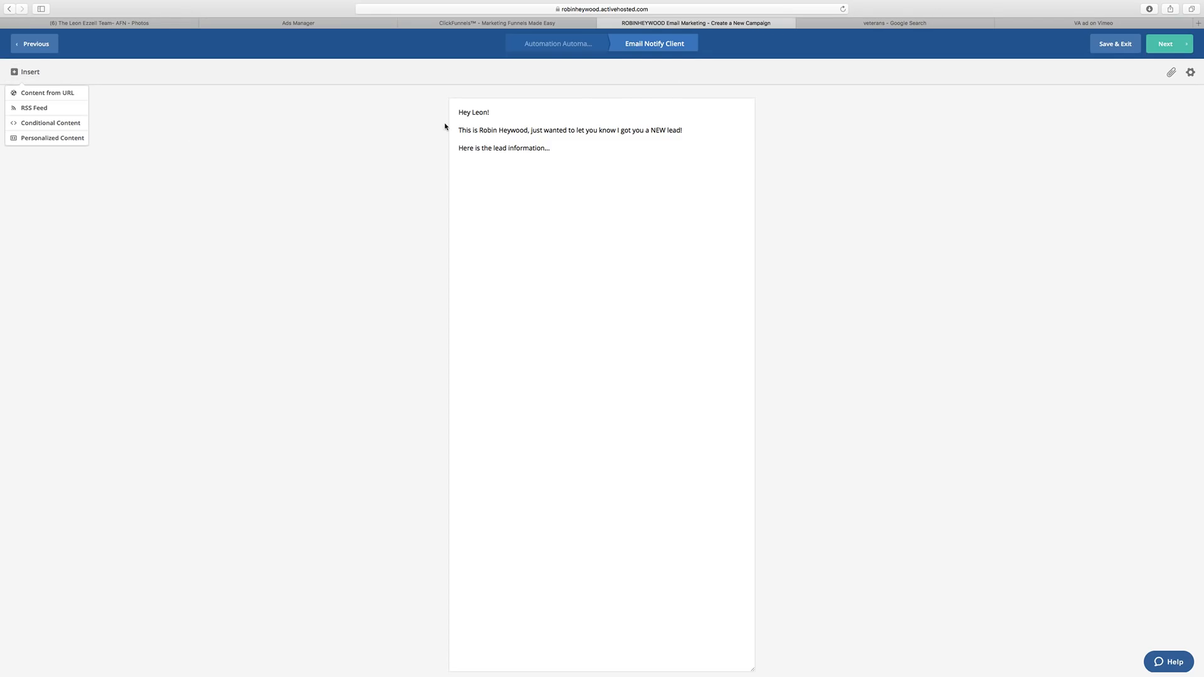
{"action": "left_click", "coordinate": [71, 139]}
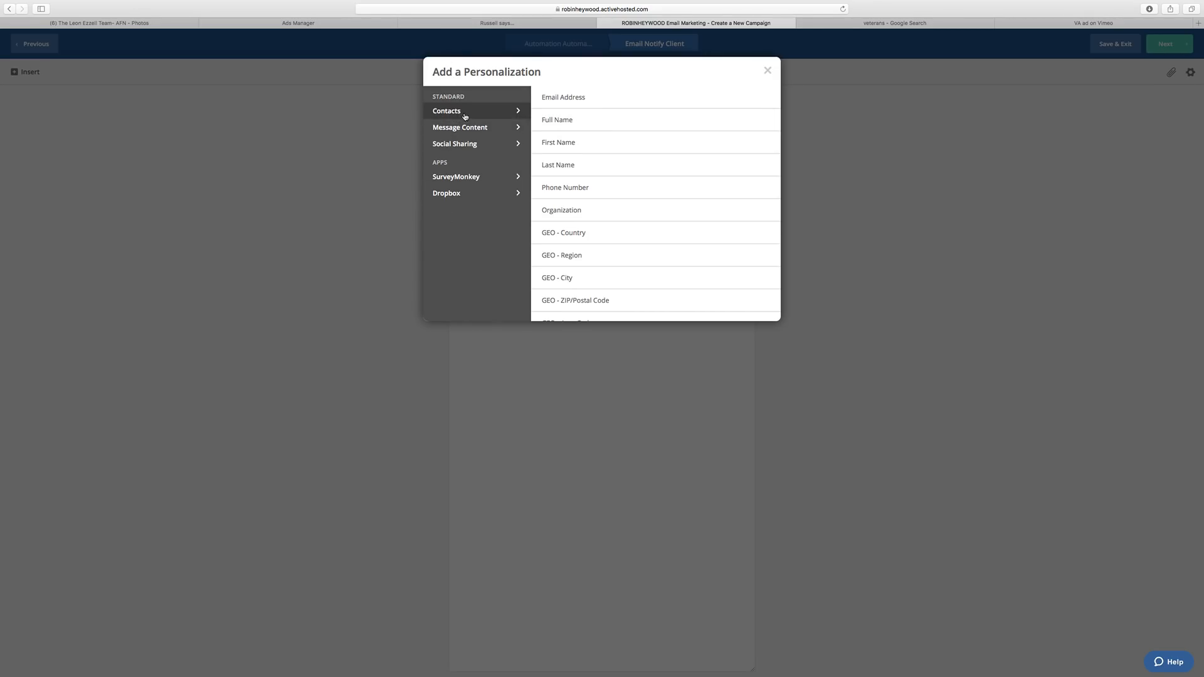
Insert the Full Name field after a 'Name:' label, then add 'Email:' and 'Phone' label lines.
{"action": "left_click", "coordinate": [566, 120]}
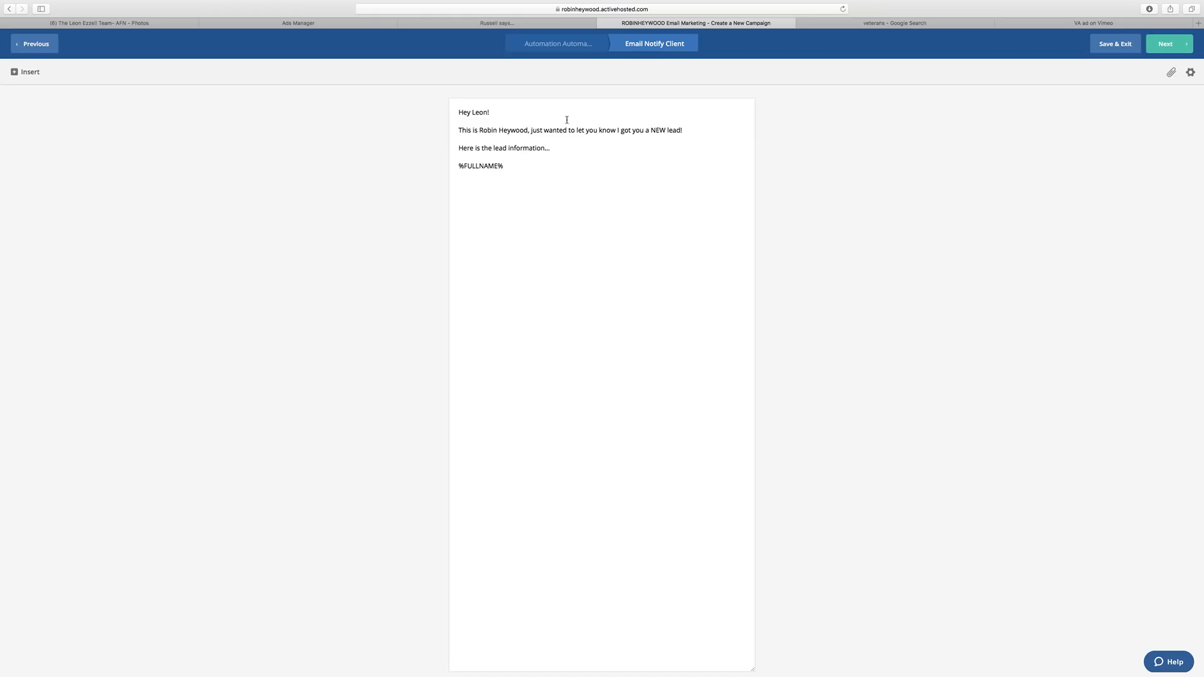
{"action": "left_click", "coordinate": [460, 166]}
{"action": "type", "text": "F"}
{"action": "key", "text": "BackSpace"}
{"action": "type", "text": "Name:"}
{"action": "left_click_drag", "start_coordinate": [528, 166], "coordinate": [483, 167]}
{"action": "left_click", "coordinate": [546, 166]}
{"action": "key", "text": "Return"}
{"action": "type", "text": "Email:"}
{"action": "key", "text": "Return"}
{"action": "type", "text": "Phone"}
Insert Email Address and Phone Number personalizations, then type 'Please call this lead right away'.
{"action": "left_click", "coordinate": [25, 71]}
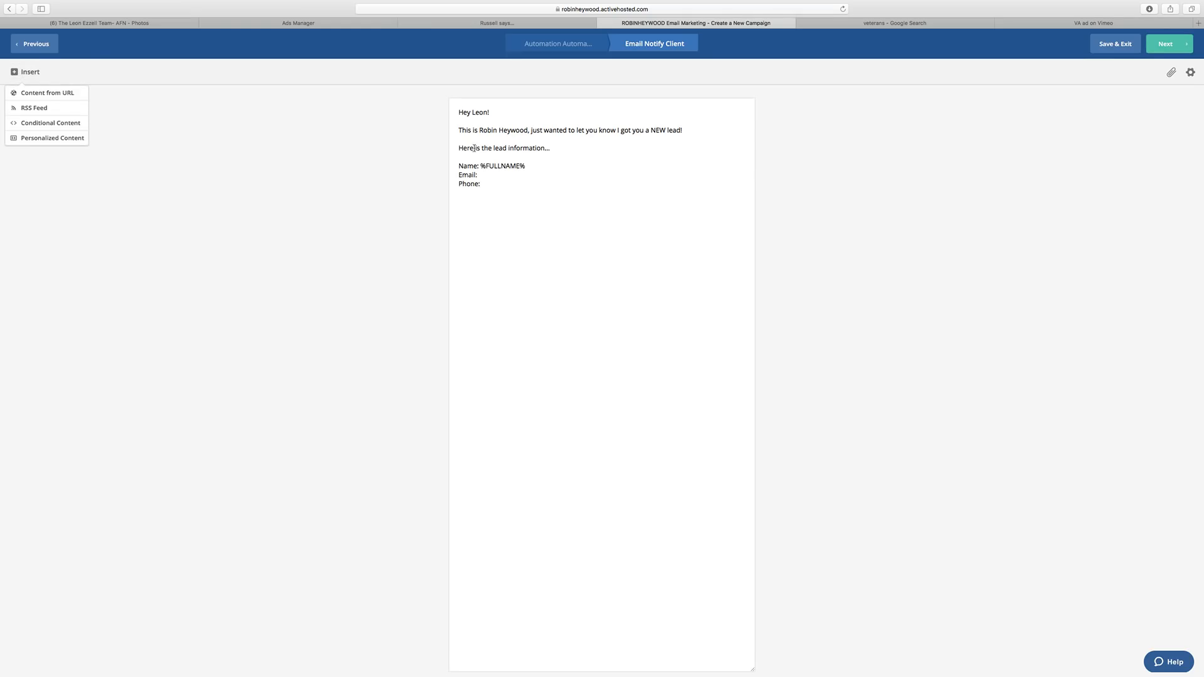
{"action": "left_click", "coordinate": [487, 175]}
{"action": "left_click", "coordinate": [28, 72]}
{"action": "left_click", "coordinate": [54, 138]}
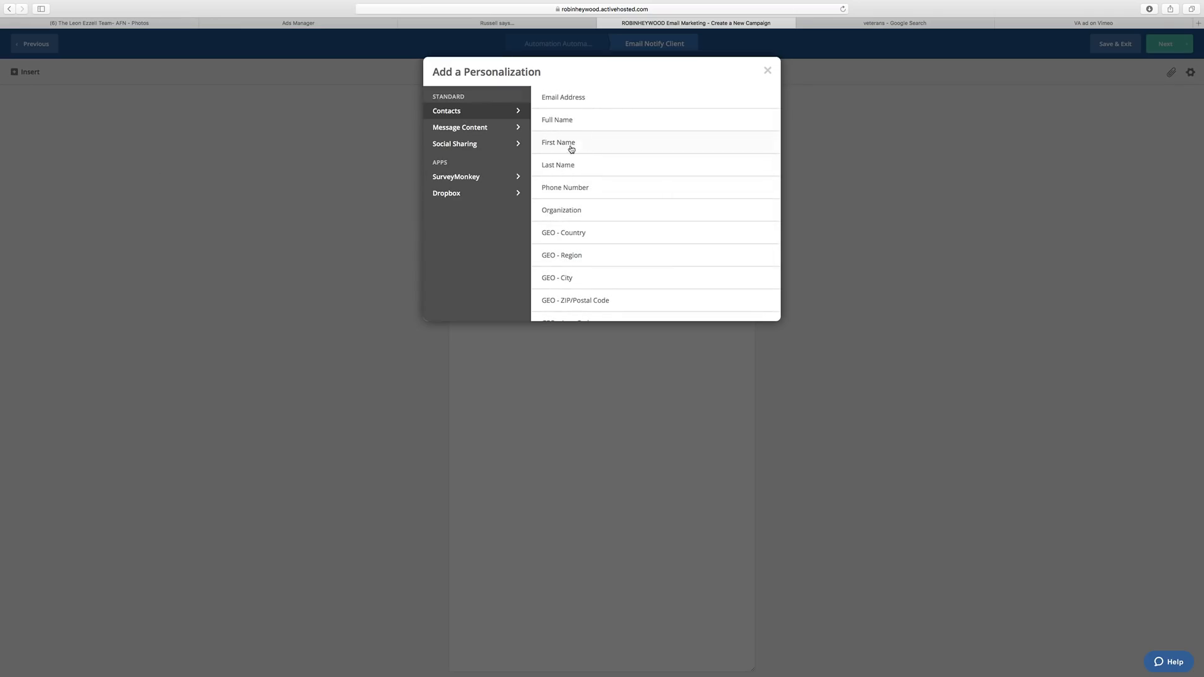
{"action": "scroll", "coordinate": [573, 186], "scroll_direction": "down", "scroll_amount": 1}
{"action": "scroll", "coordinate": [572, 186], "scroll_direction": "down", "scroll_amount": 4}
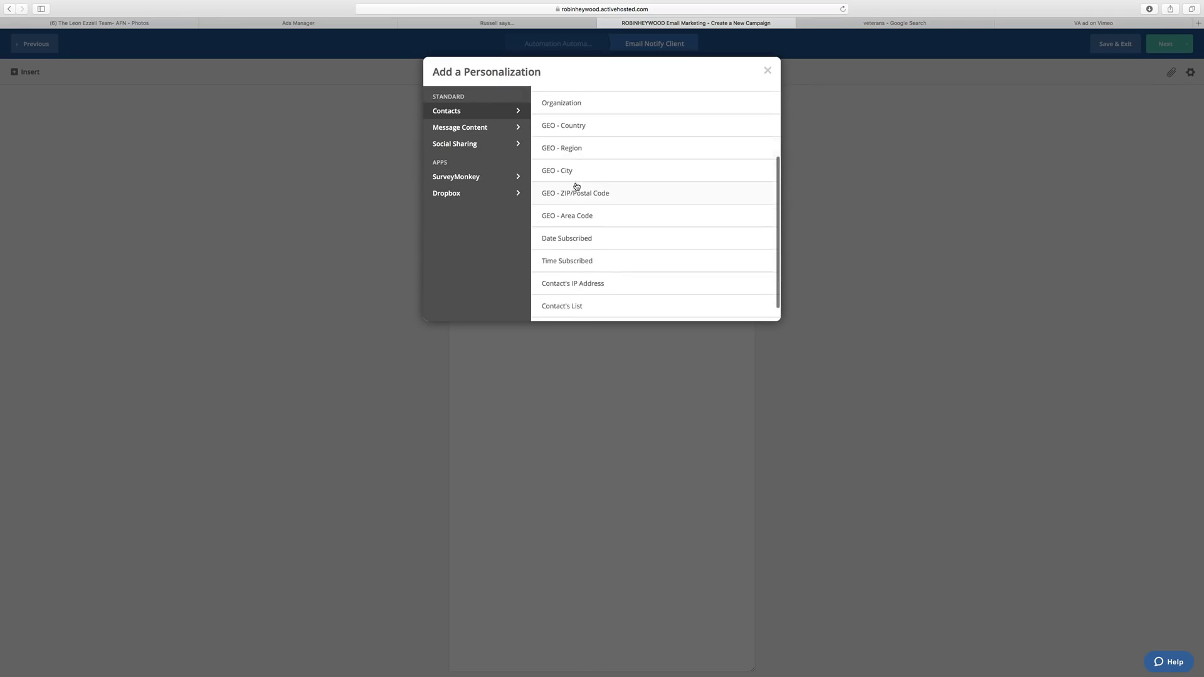
{"action": "scroll", "coordinate": [578, 187], "scroll_direction": "up", "scroll_amount": 6}
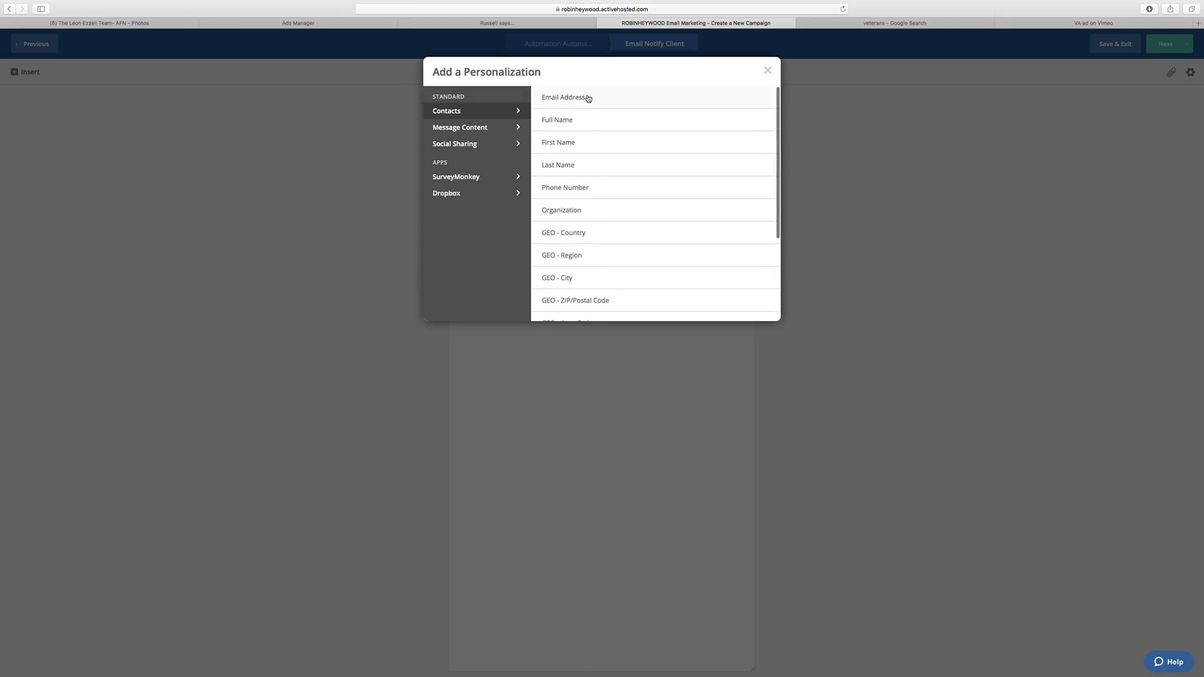
{"action": "left_click", "coordinate": [588, 98]}
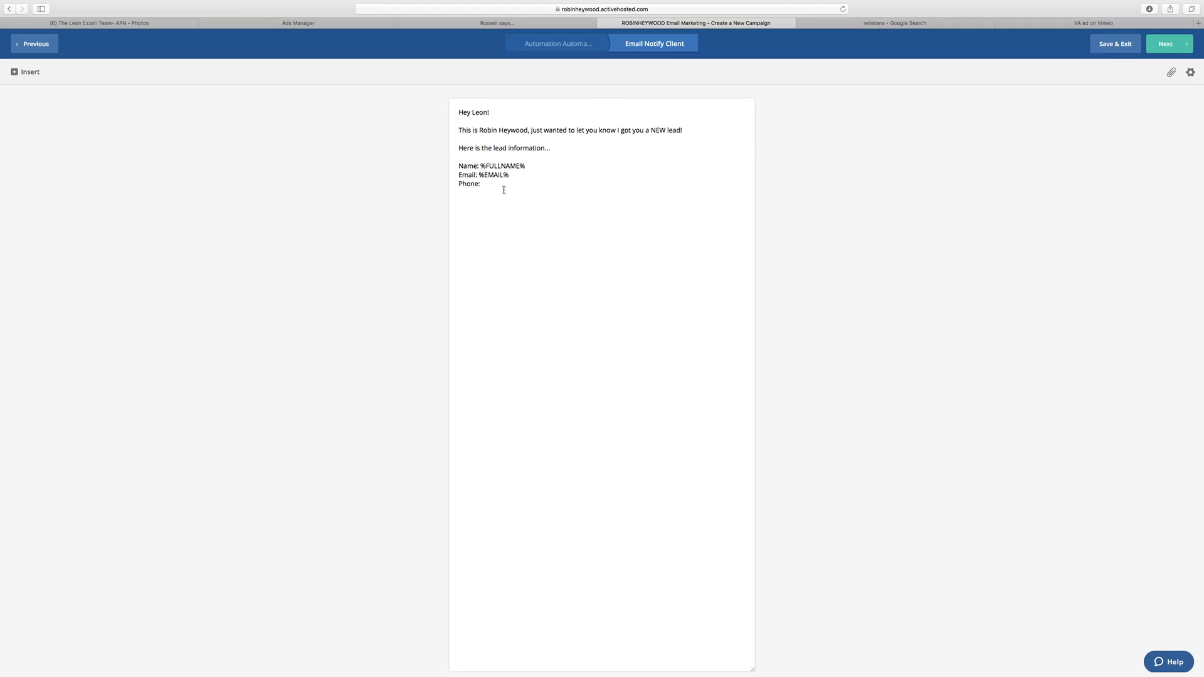
{"action": "left_click", "coordinate": [31, 73]}
{"action": "left_click", "coordinate": [54, 138]}
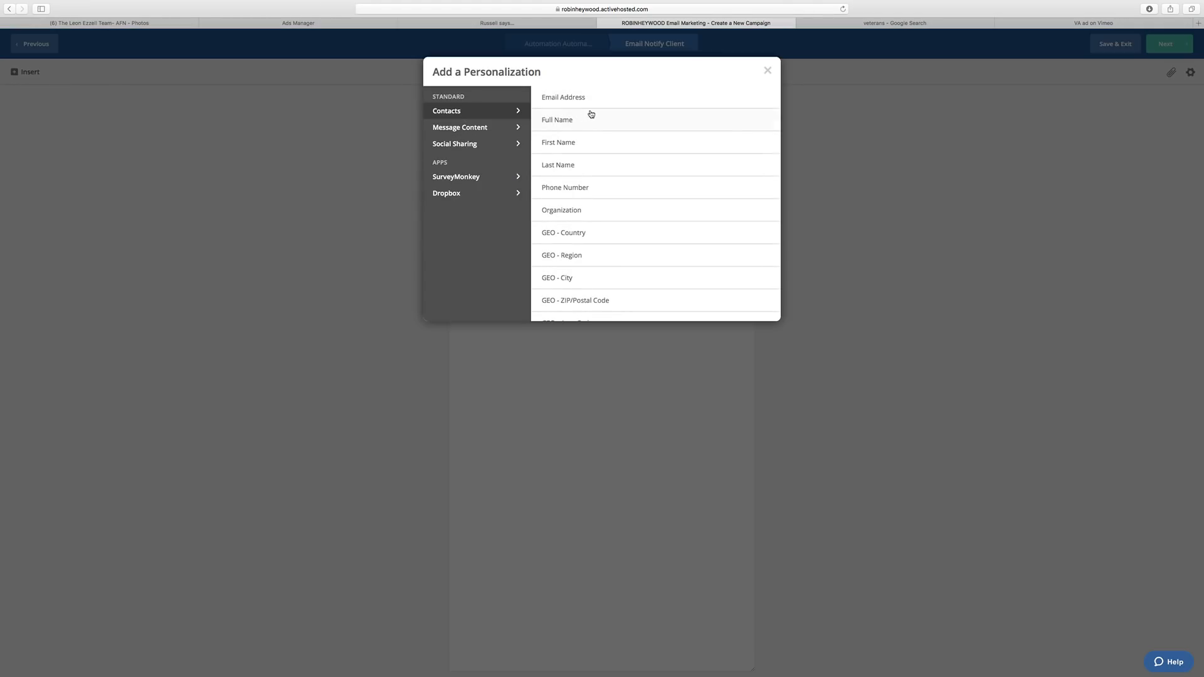
{"action": "left_click", "coordinate": [588, 189]}
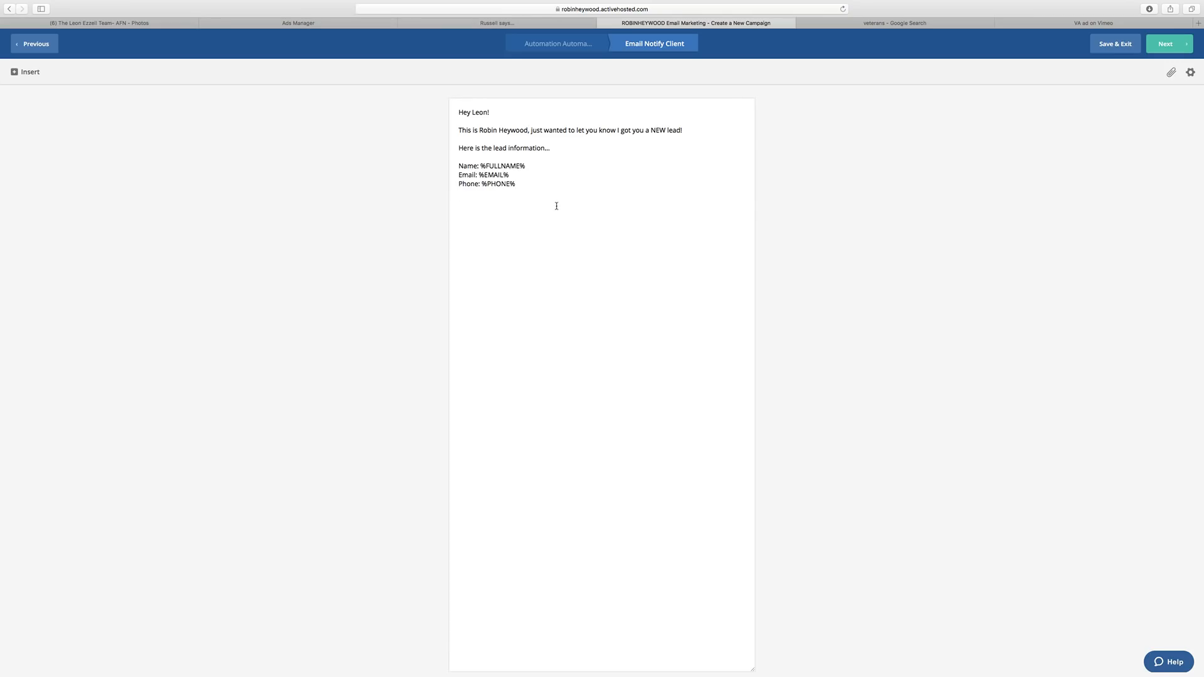
{"action": "type", "text": "Please call this lead right away"}
Add the 15-minute callback, 10X closing-chance statistic and correct 'Statisitcs' to 'Statistics'.
{"action": "type", "text": "! You"}
{"action": "key", "text": "BackSpace"}
{"action": "key", "text": "BackSpace"}
{"action": "key", "text": "BackSpace"}
{"action": "key", "text": "Return"}
{"action": "type", "text": "Statisitcs show that when you call "}
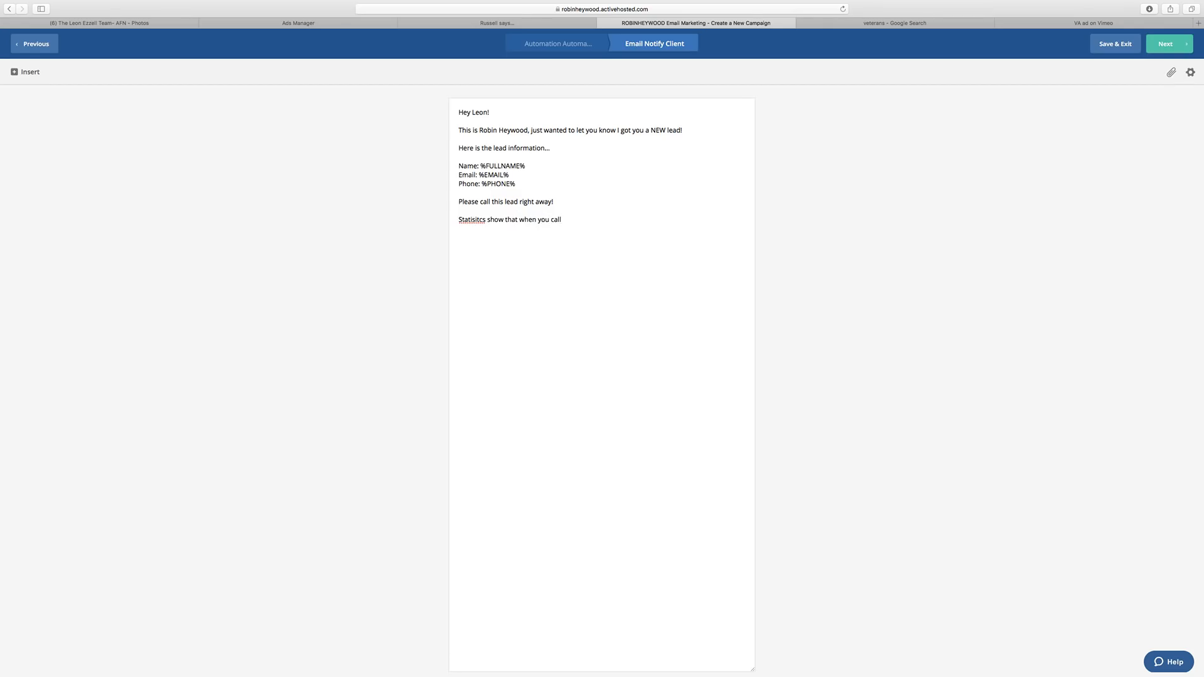
{"action": "type", "text": "a lead within 15 minutes of them requesting information, you have a 10"}
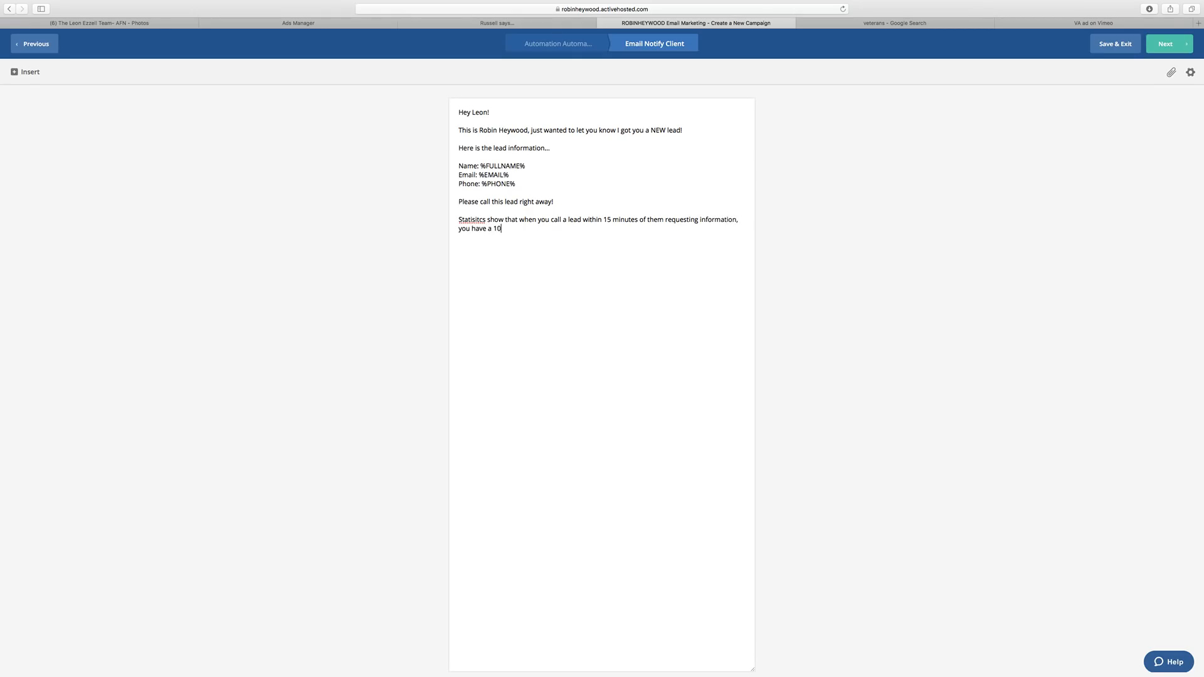
{"action": "type", "text": "X better chance of closing that lead!"}
{"action": "right_click", "coordinate": [472, 223]}
{"action": "left_click", "coordinate": [632, 228]}
End the email with a 'Thanks,' sign-off and the sender's name as signature.
{"action": "key", "text": "Return"}
{"action": "type", "text": "Thanks,"}
{"action": "key", "text": "Return"}
{"action": "type", "text": "Ro"}
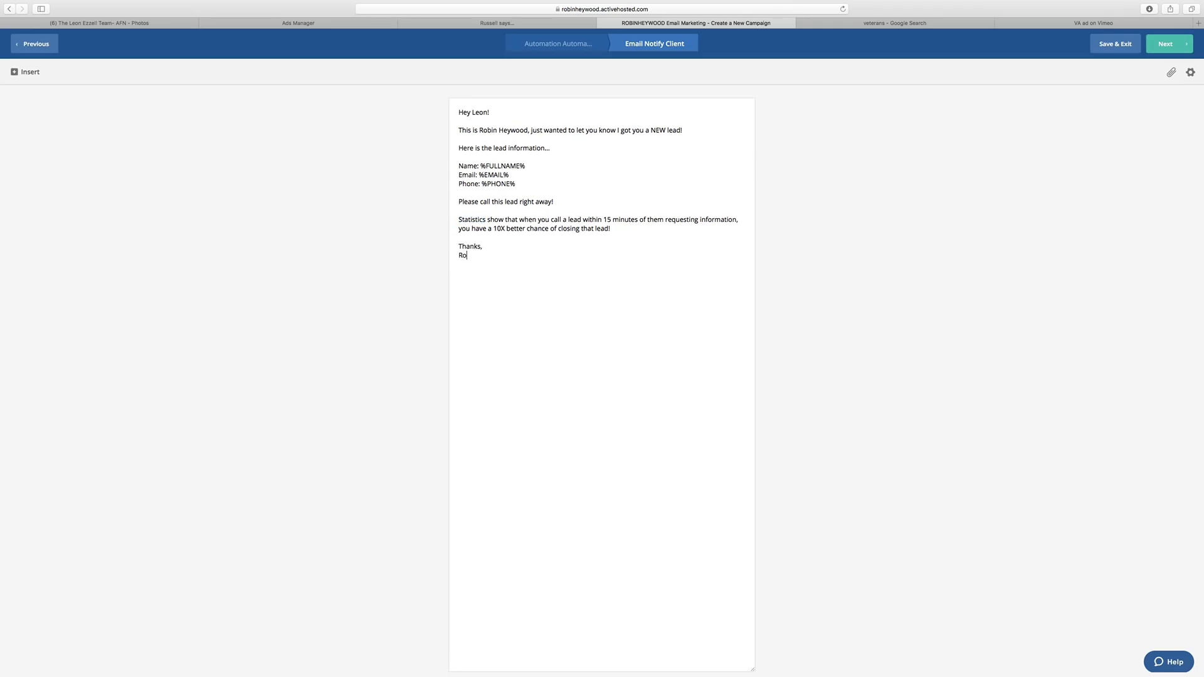
{"action": "type", "text": "bin Heywood"}
{"action": "left_click_drag", "start_coordinate": [479, 165], "coordinate": [440, 166]}
{"action": "left_click", "coordinate": [484, 175]}
Copy the From Email address into Reply-To and save the message settings.
{"action": "left_click", "coordinate": [1190, 73]}
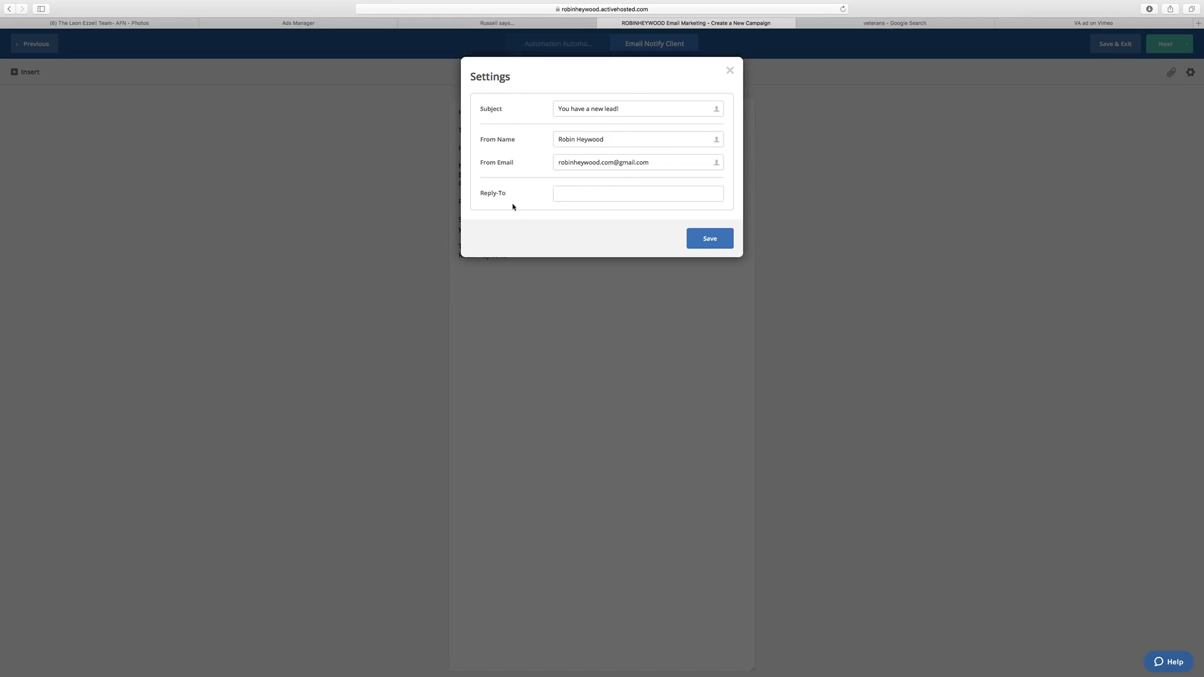
{"action": "left_click_drag", "start_coordinate": [682, 164], "coordinate": [546, 162]}
{"action": "key", "text": "super+c"}
{"action": "left_click", "coordinate": [592, 189]}
{"action": "key", "text": "super+v"}
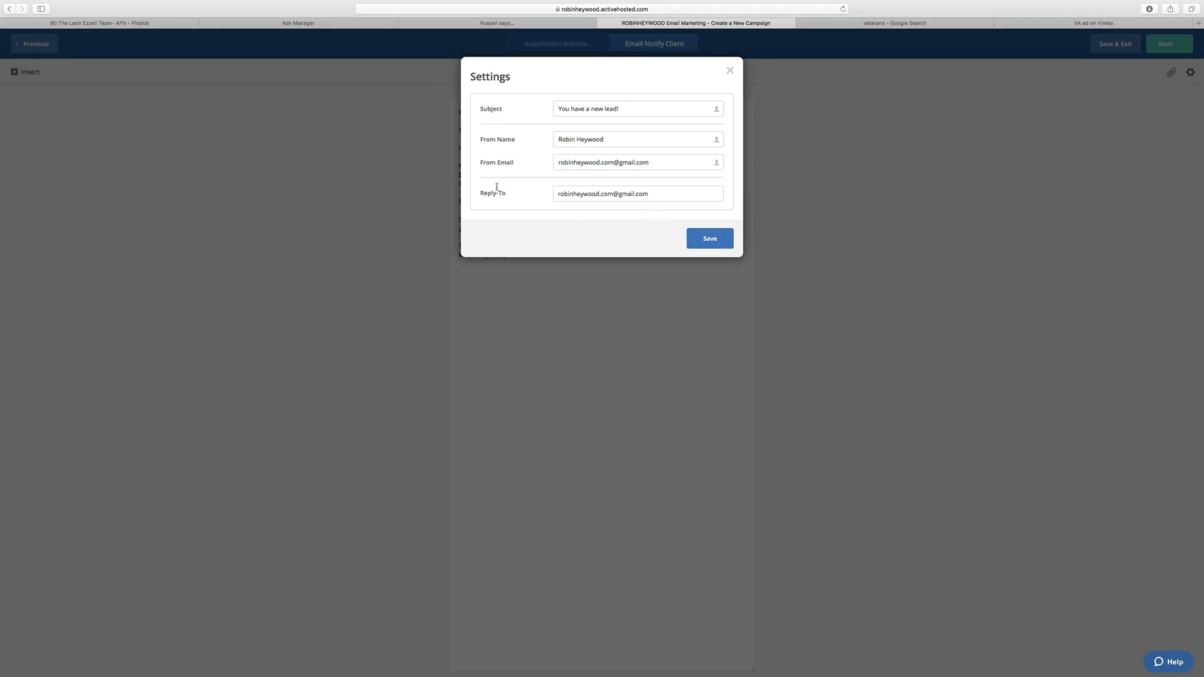
{"action": "left_click", "coordinate": [722, 239]}
Move on to the Campaign Summary and start adding a new mailing address.
{"action": "left_click", "coordinate": [1185, 45]}
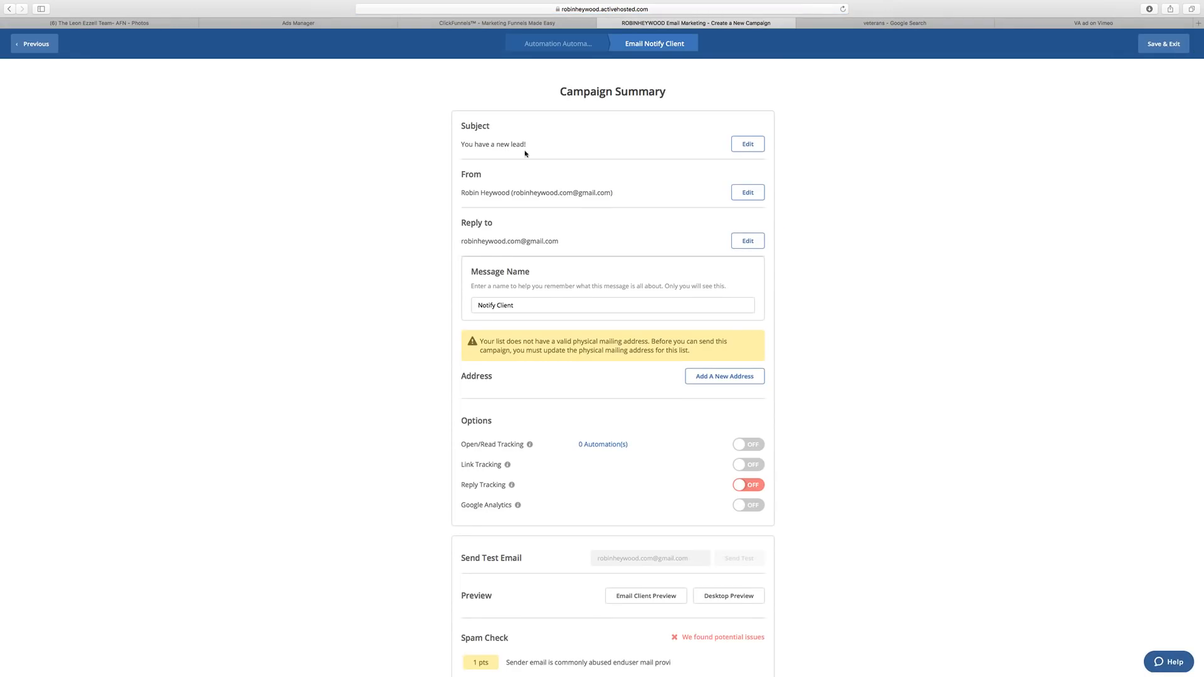
{"action": "scroll", "coordinate": [565, 169], "scroll_direction": "down", "scroll_amount": 2}
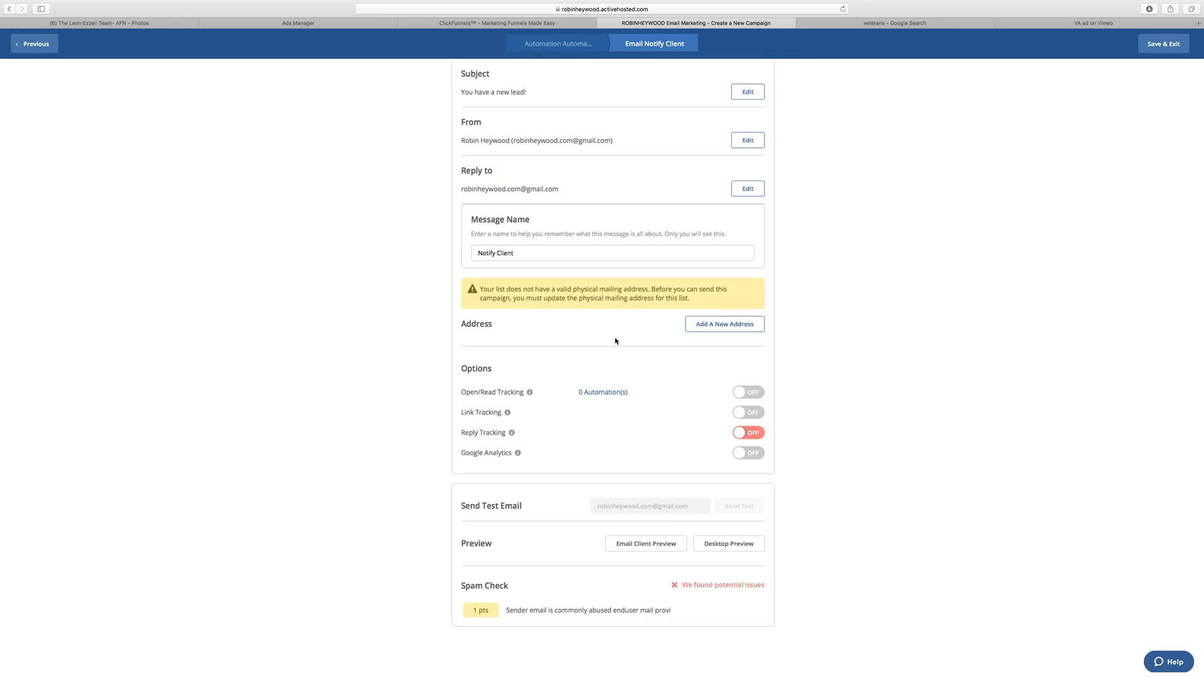
{"action": "left_click", "coordinate": [738, 327]}
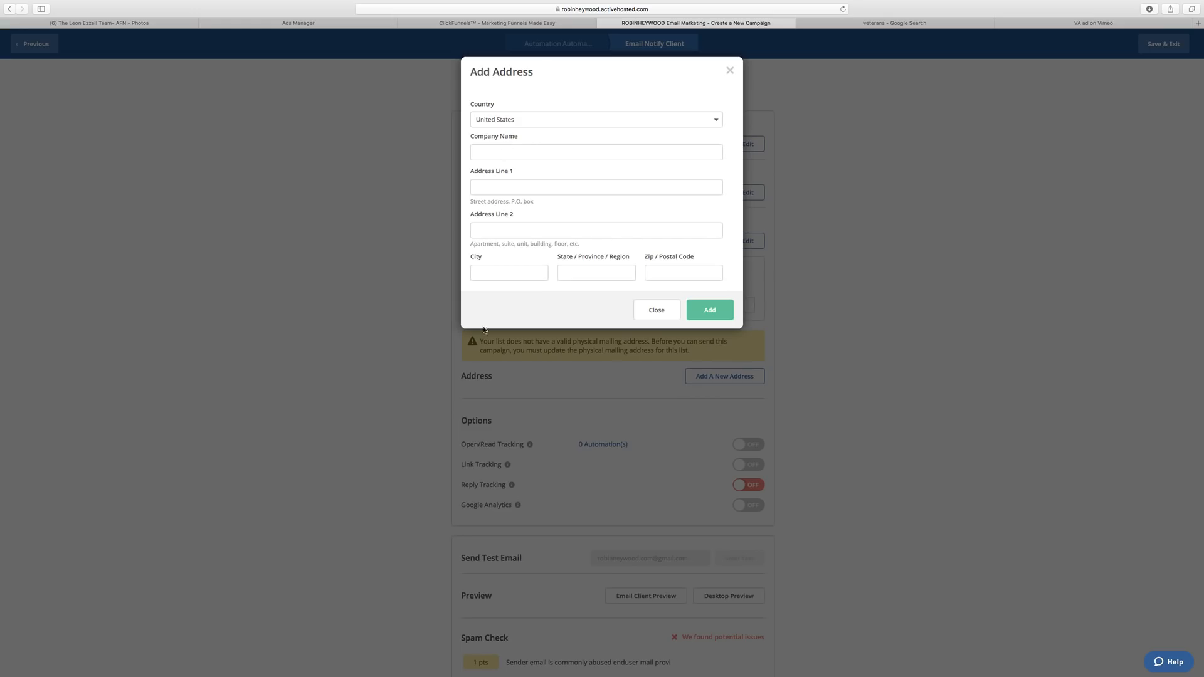
Enter AFN as the company name in the Add Address form, then go to Facebook.
{"action": "left_click", "coordinate": [524, 275]}
{"action": "left_click", "coordinate": [497, 153]}
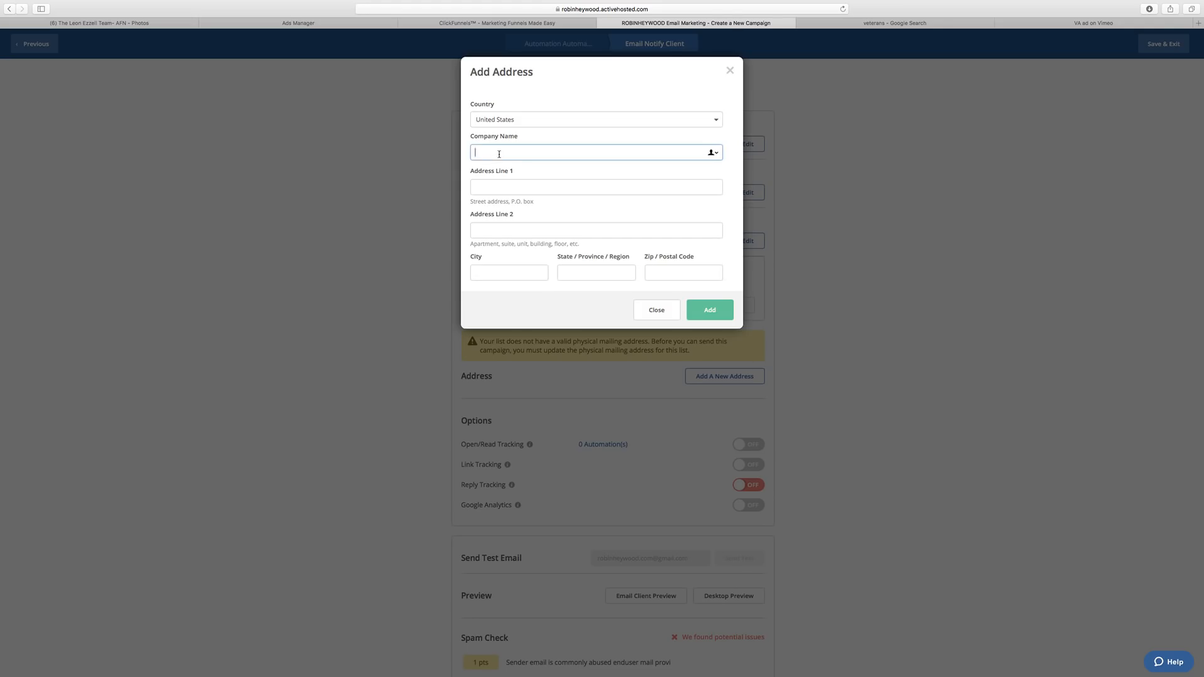
{"action": "type", "text": "AFN"}
{"action": "left_click", "coordinate": [519, 183]}
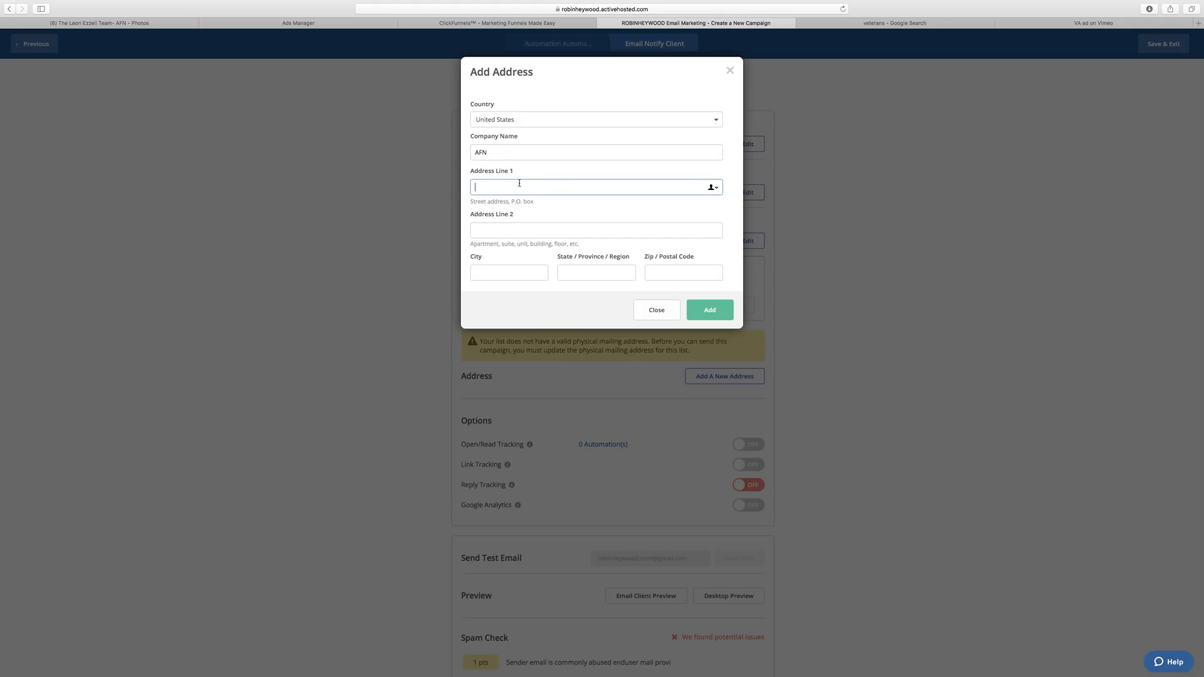
{"action": "left_click", "coordinate": [128, 25]}
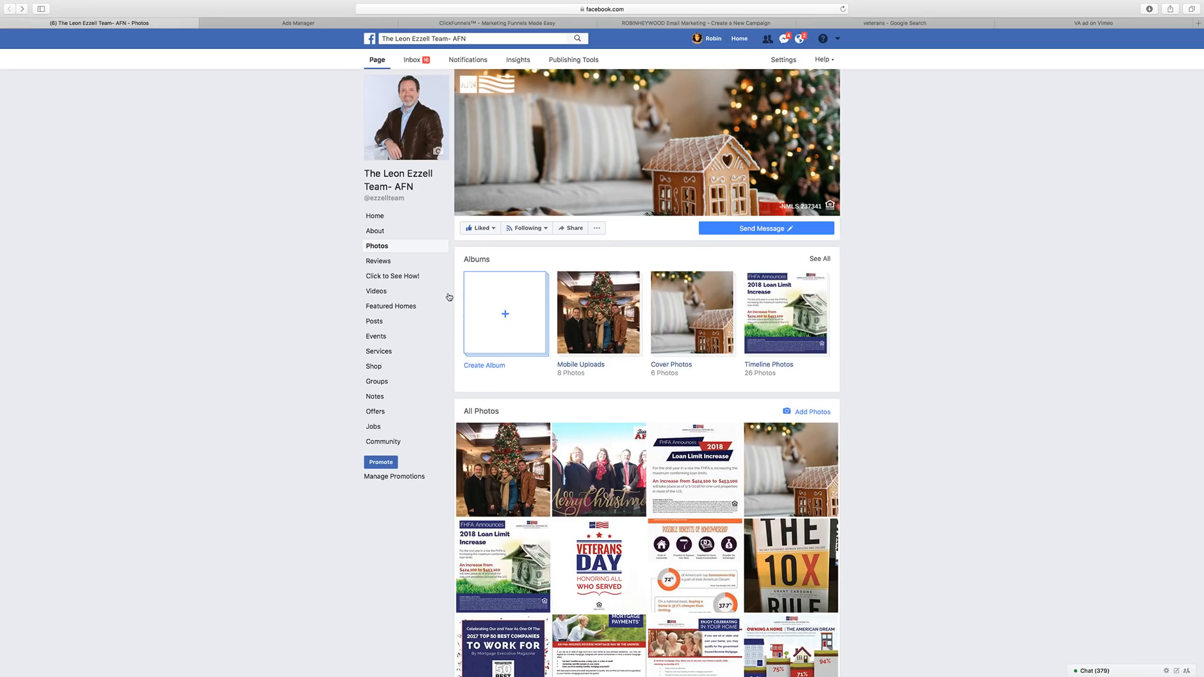
Select the business's street address in the Facebook page's About details and return to ActiveCampaign.
{"action": "left_click", "coordinate": [389, 216]}
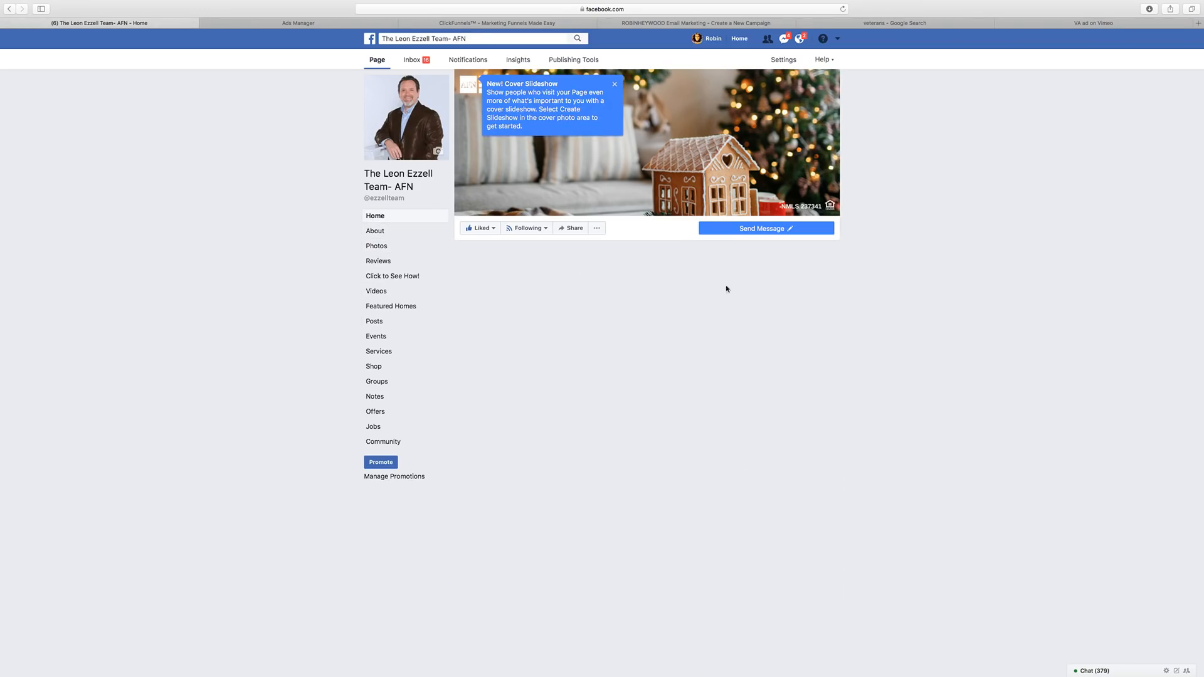
{"action": "left_click", "coordinate": [615, 84]}
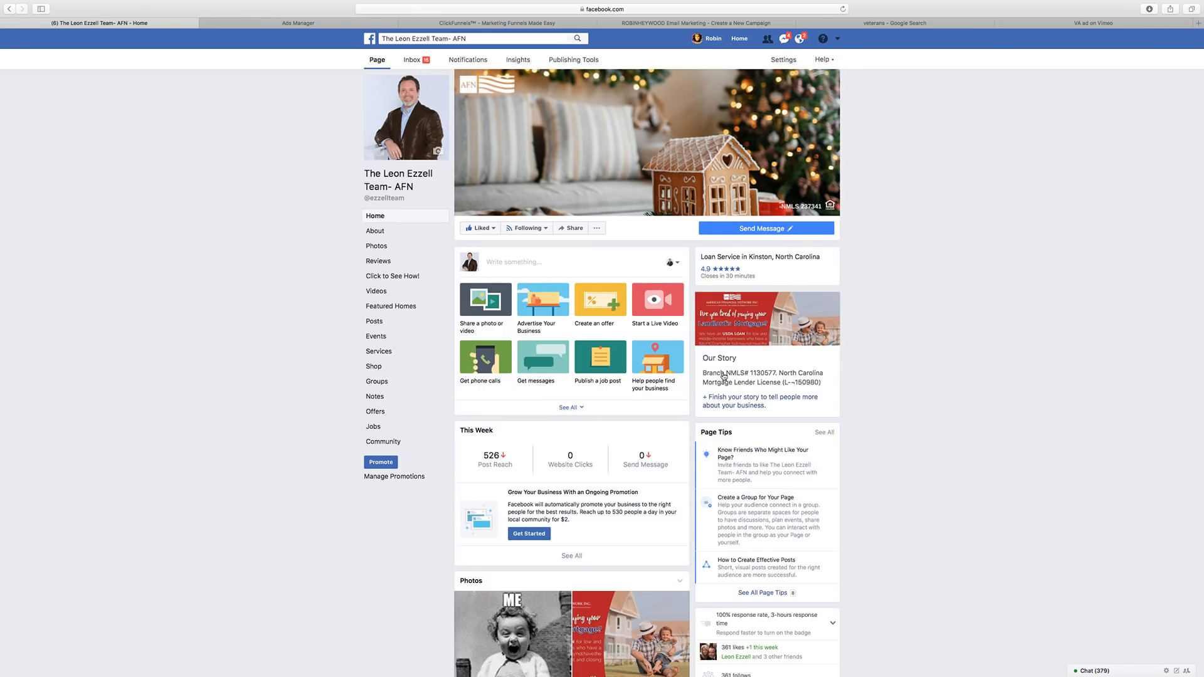
{"action": "scroll", "coordinate": [772, 416], "scroll_direction": "down", "scroll_amount": 5}
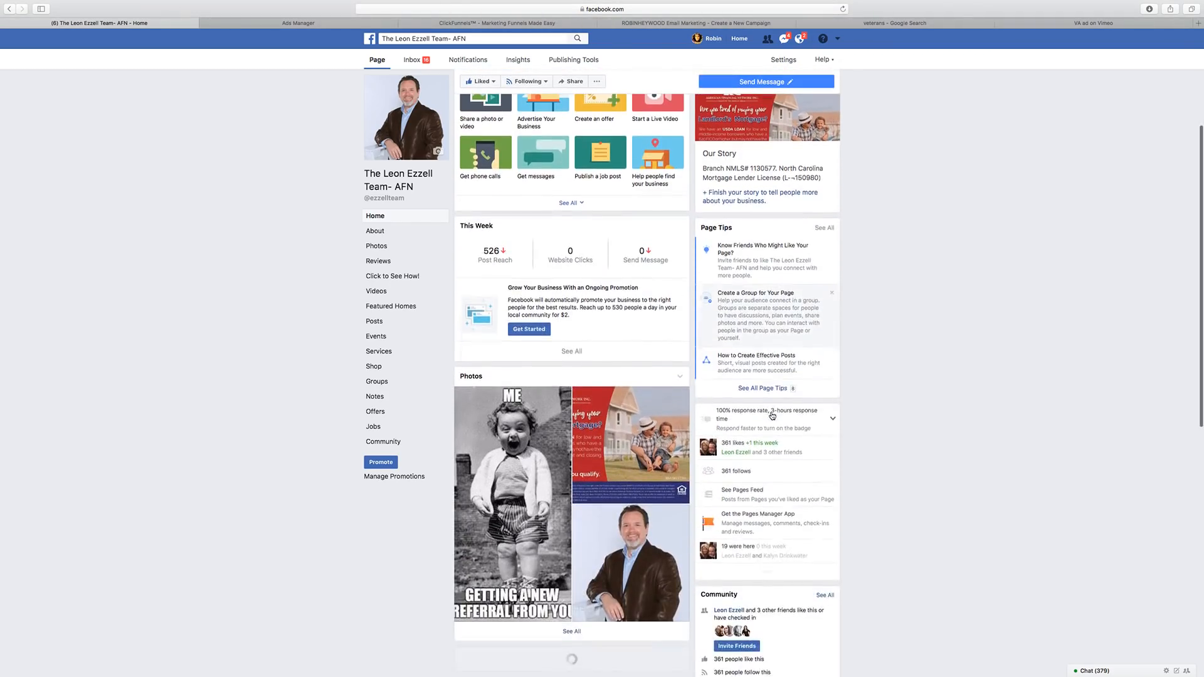
{"action": "scroll", "coordinate": [772, 415], "scroll_direction": "up", "scroll_amount": 5}
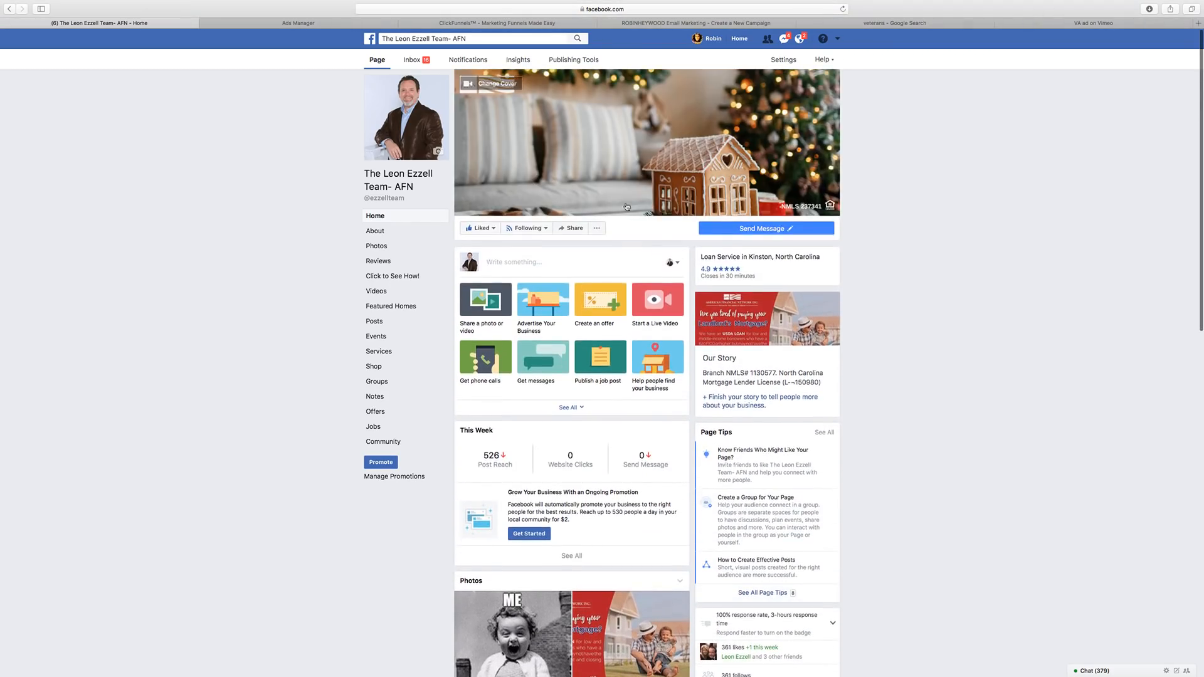
{"action": "scroll", "coordinate": [625, 206], "scroll_direction": "down", "scroll_amount": 15}
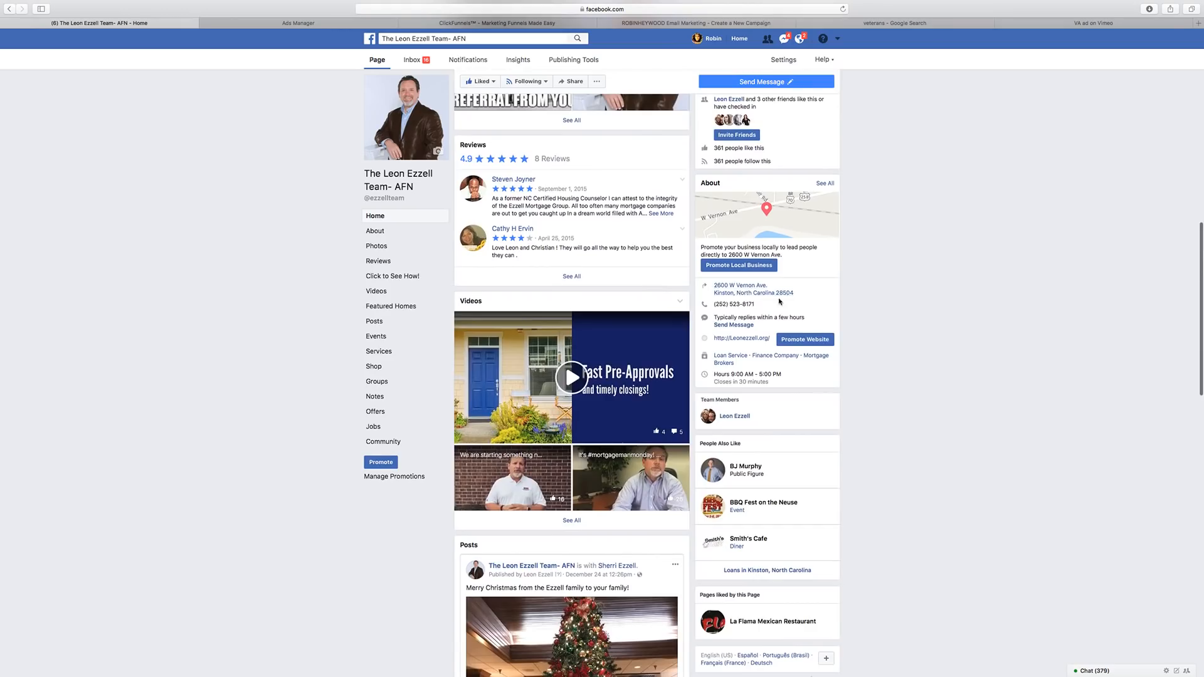
{"action": "left_click_drag", "start_coordinate": [767, 285], "coordinate": [716, 284]}
{"action": "left_click", "coordinate": [654, 23]}
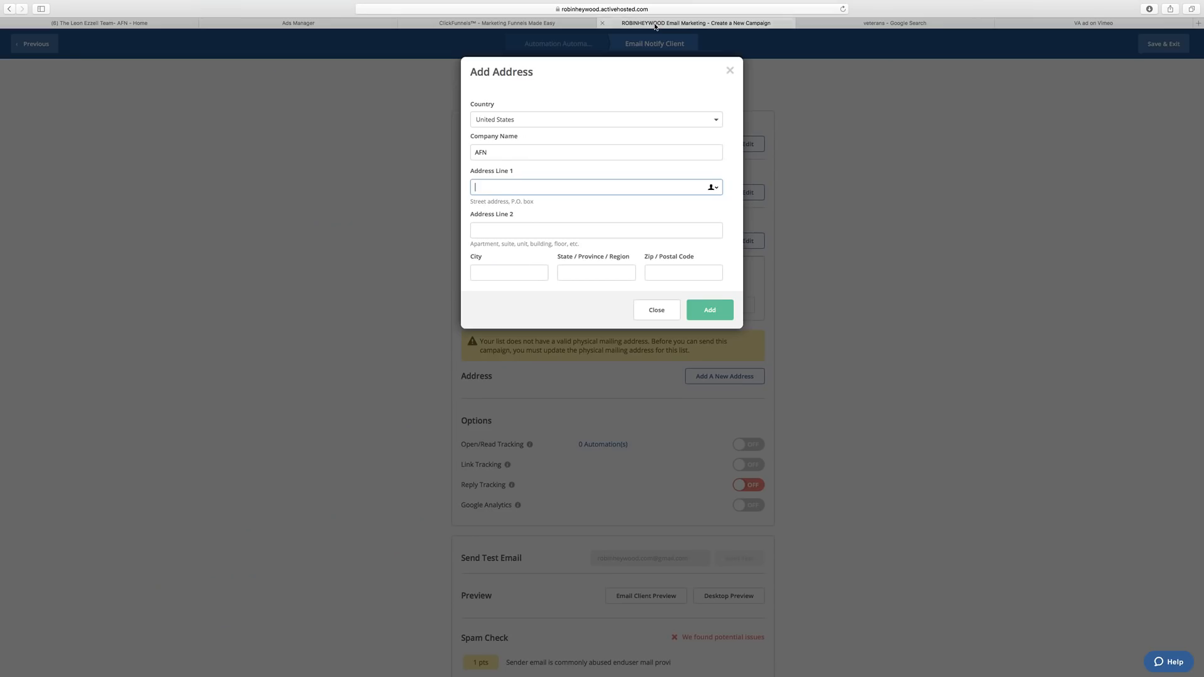
Paste the street address and the Facebook-copied city into the form, and enter NC as state.
{"action": "left_click_drag", "start_coordinate": [655, 25], "coordinate": [366, 29]}
{"action": "key", "text": "super+v"}
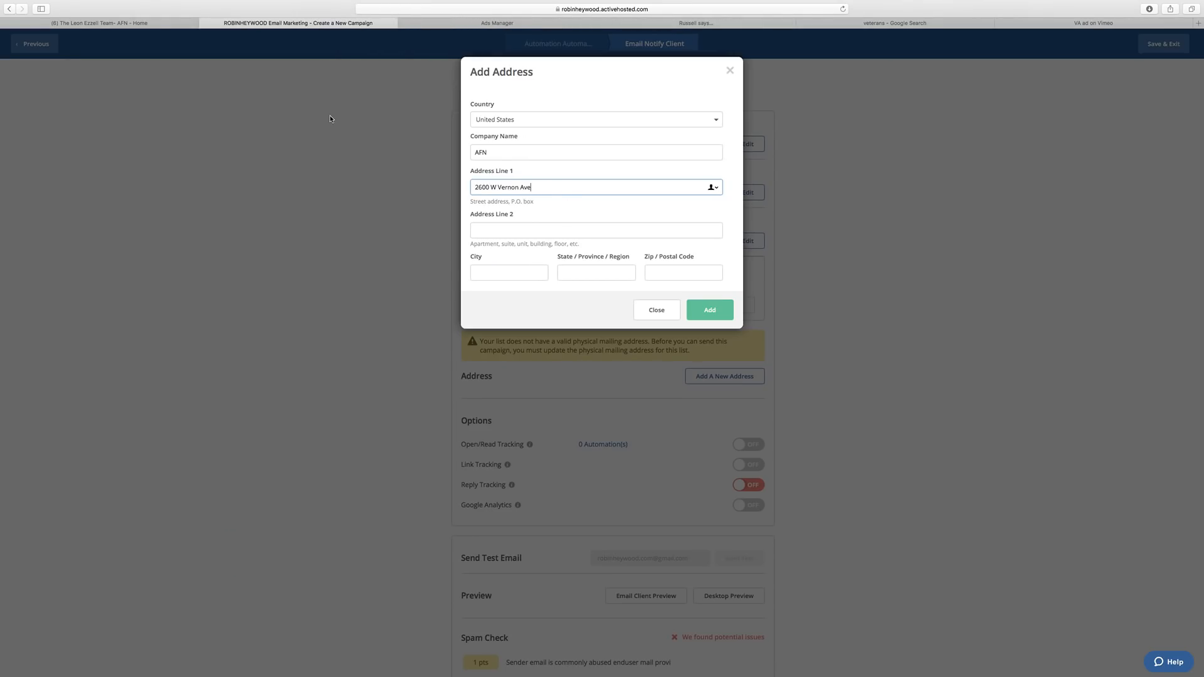
{"action": "left_click", "coordinate": [137, 23]}
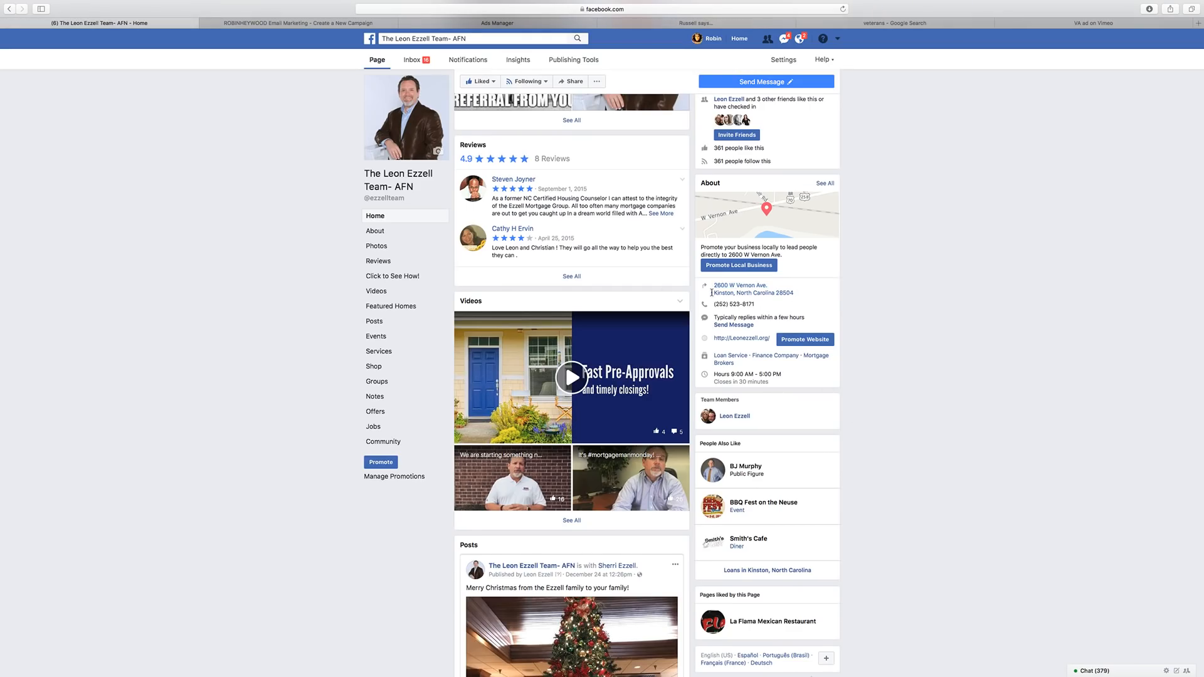
{"action": "left_click_drag", "start_coordinate": [713, 293], "coordinate": [734, 292]}
{"action": "left_click", "coordinate": [326, 26]}
{"action": "left_click", "coordinate": [500, 273]}
{"action": "key", "text": "super+v"}
{"action": "left_click", "coordinate": [579, 273]}
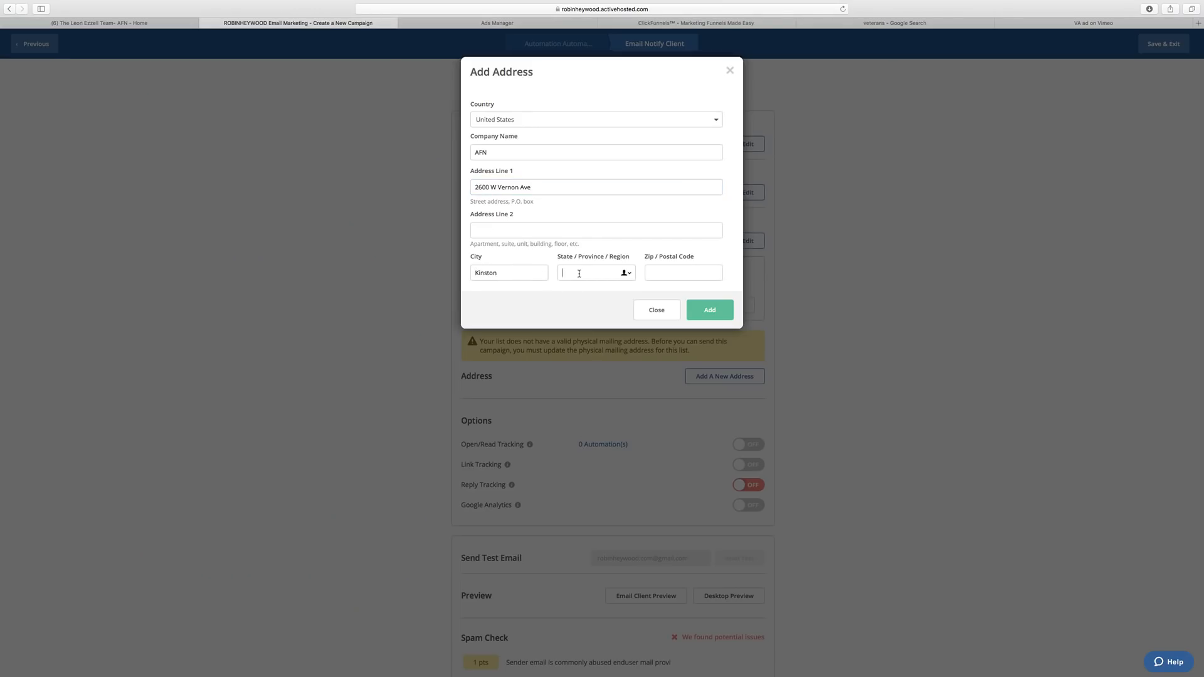
{"action": "type", "text": "NC"}
Copy the zip code from Facebook into the form and save the new address.
{"action": "left_click", "coordinate": [114, 22]}
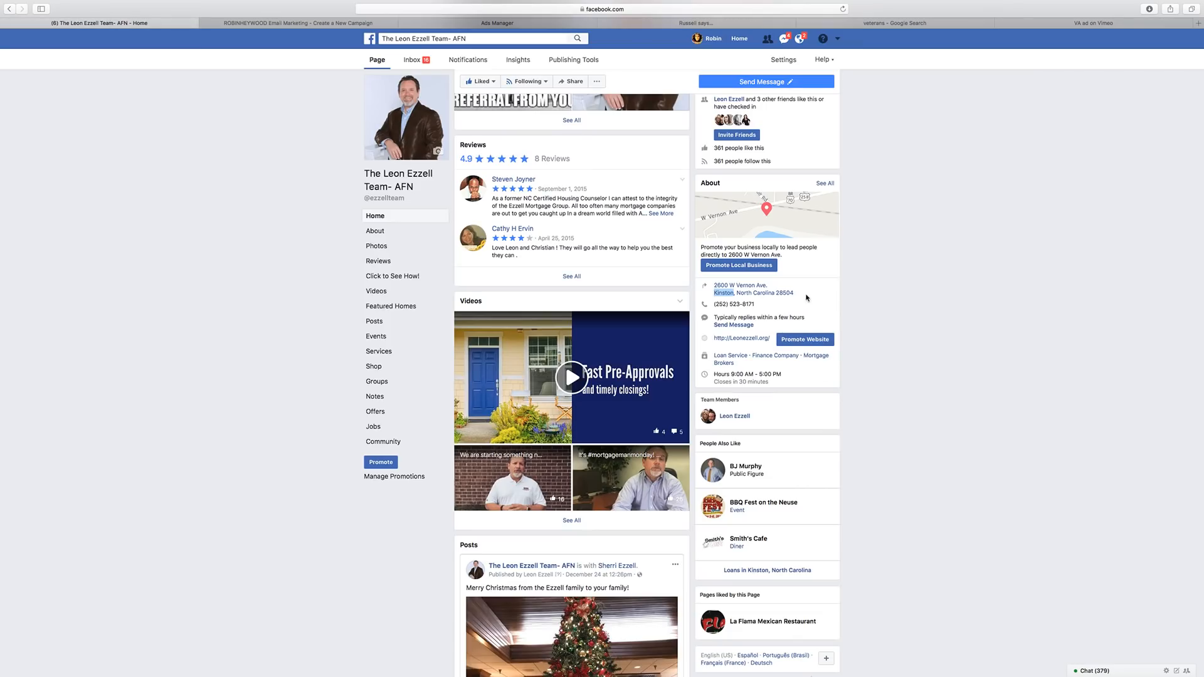
{"action": "left_click_drag", "start_coordinate": [796, 293], "coordinate": [775, 294]}
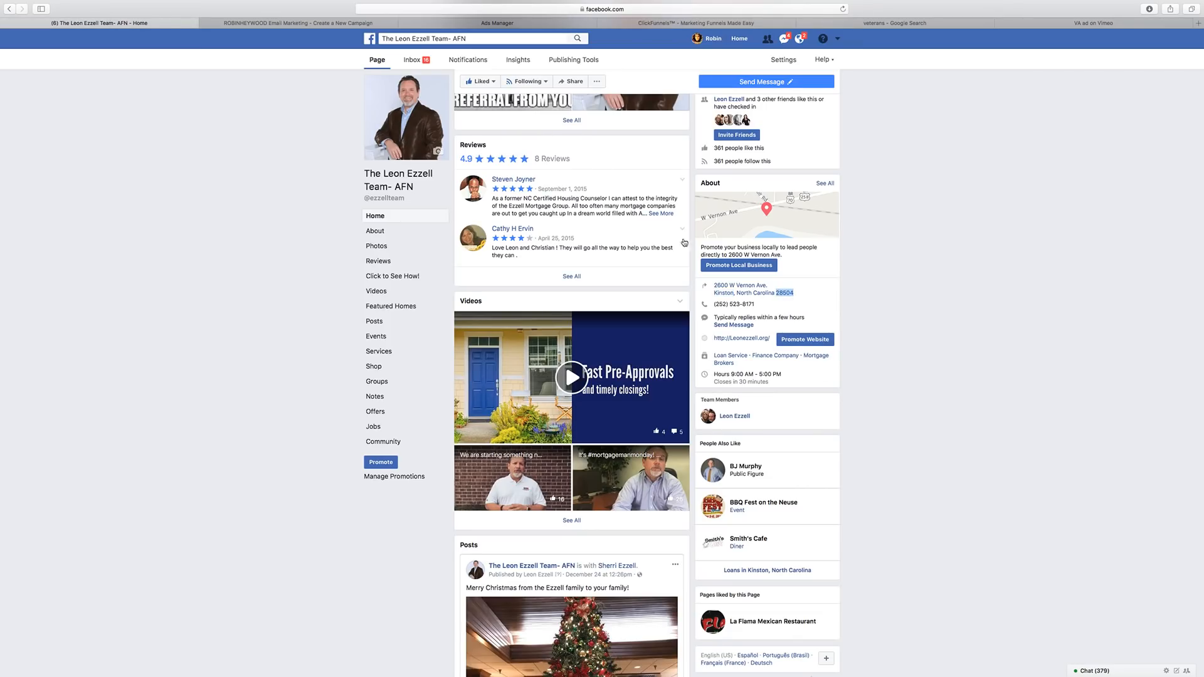
{"action": "left_click", "coordinate": [291, 23]}
{"action": "left_click", "coordinate": [678, 272]}
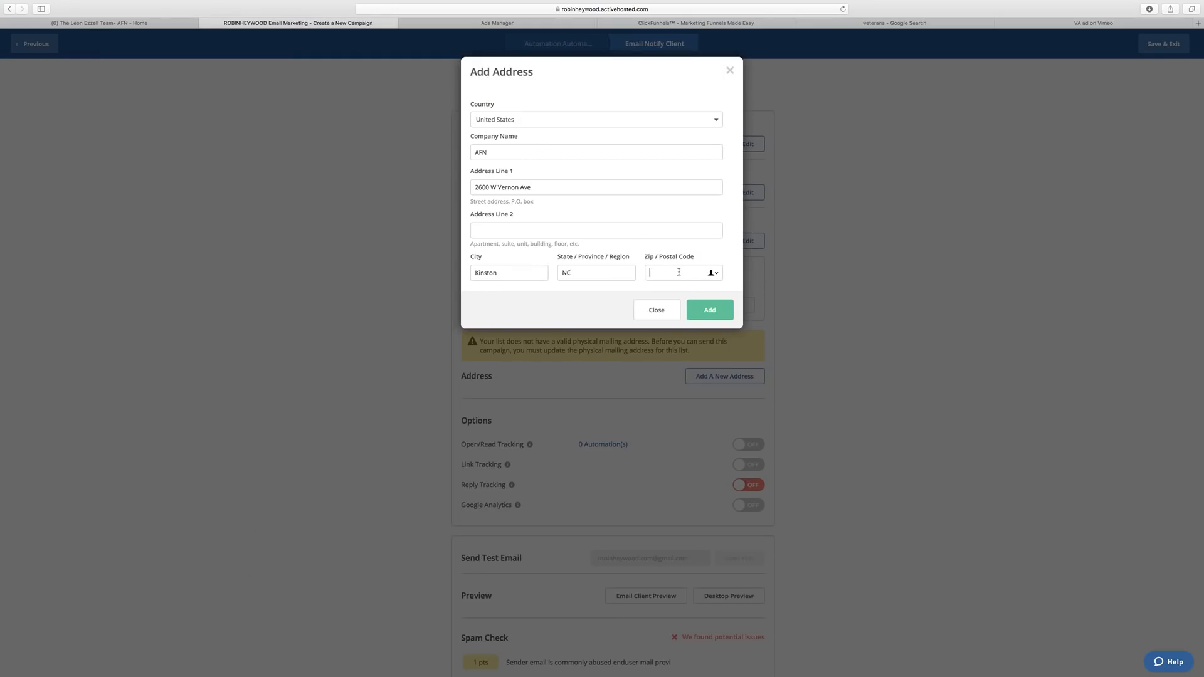
{"action": "key", "text": "ctrl+v"}
{"action": "left_click", "coordinate": [706, 315]}
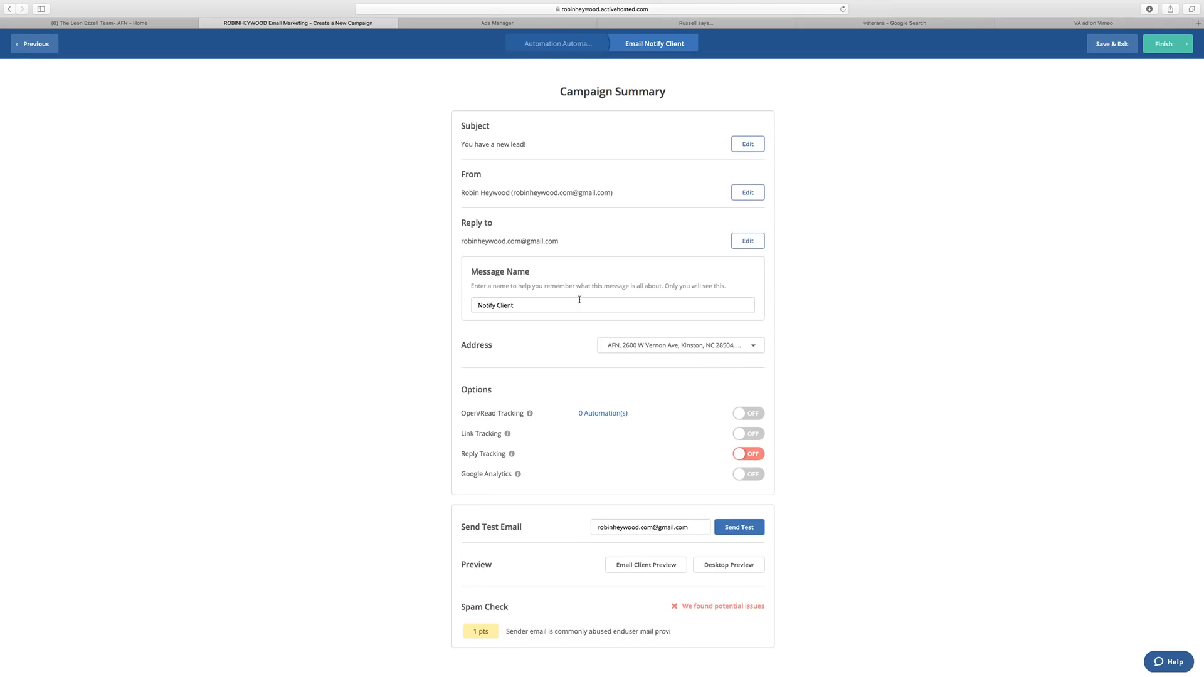
Review the campaign summary listing the AFN address and open the From sender settings.
{"action": "scroll", "coordinate": [579, 300], "scroll_direction": "down", "scroll_amount": 1}
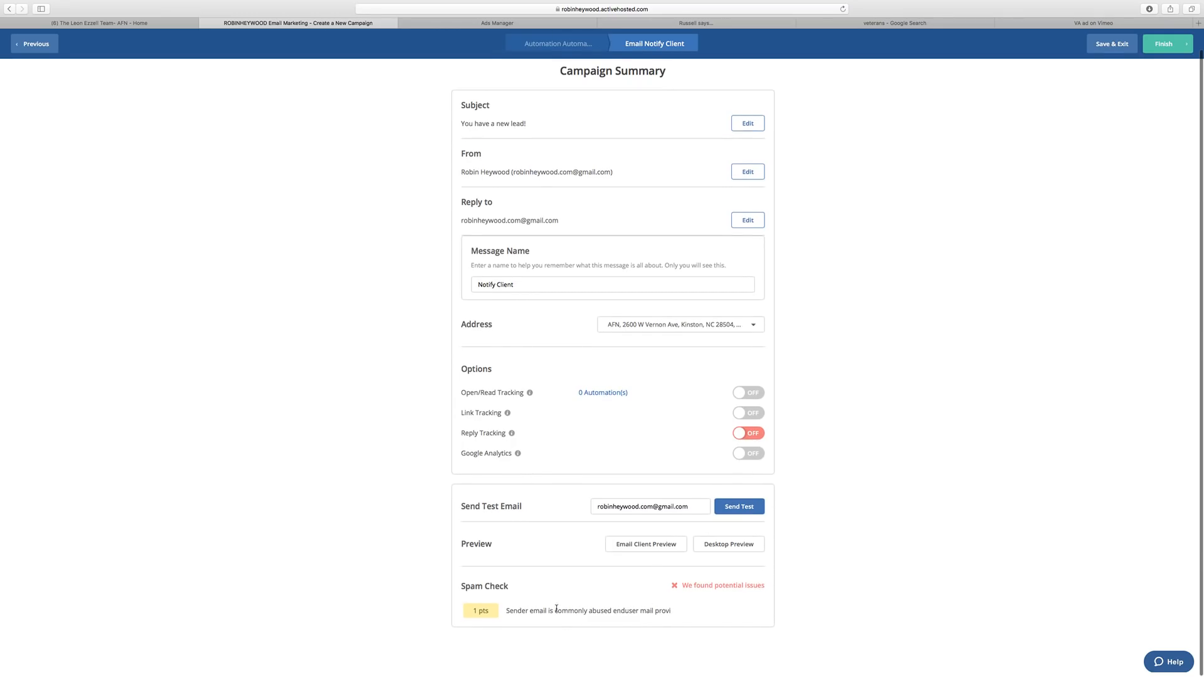
{"action": "scroll", "coordinate": [557, 608], "scroll_direction": "right", "scroll_amount": 1}
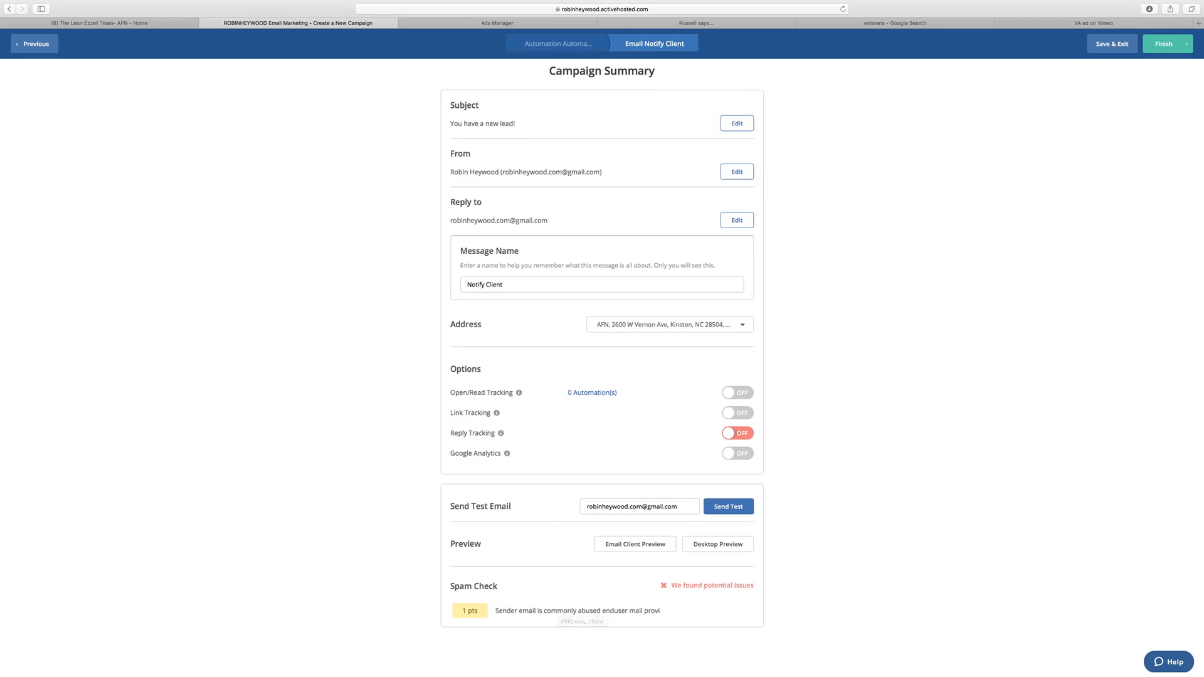
{"action": "scroll", "coordinate": [630, 567], "scroll_direction": "up", "scroll_amount": 1}
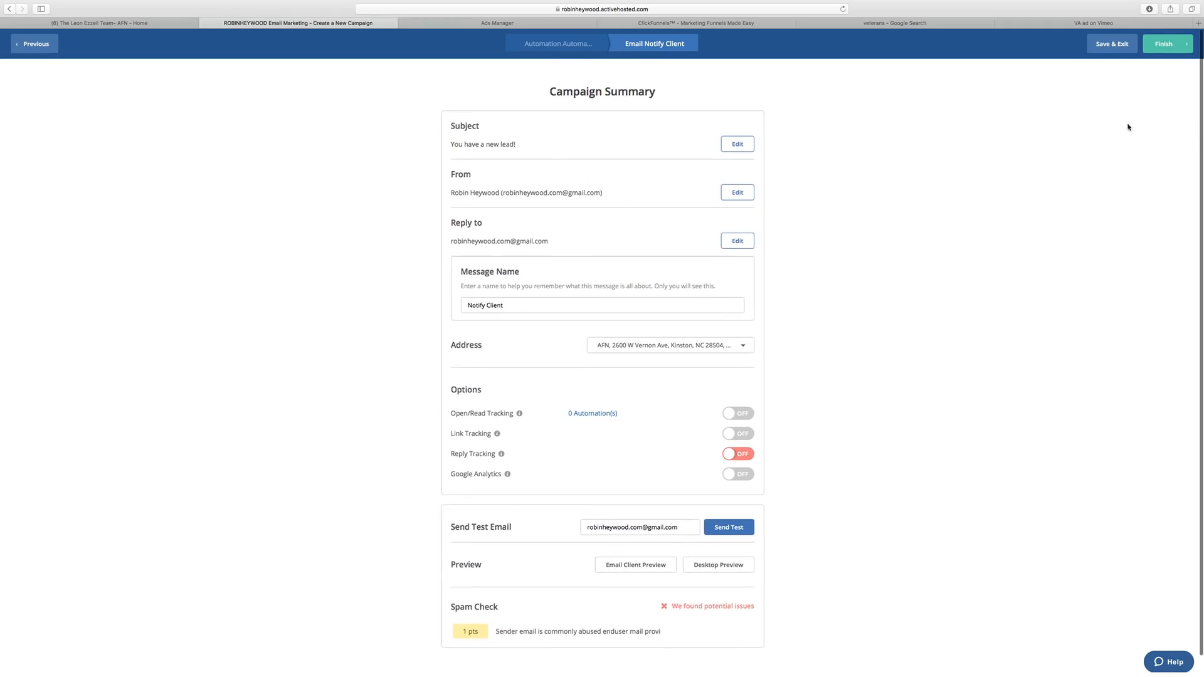
{"action": "scroll", "coordinate": [627, 243], "scroll_direction": "down", "scroll_amount": 1}
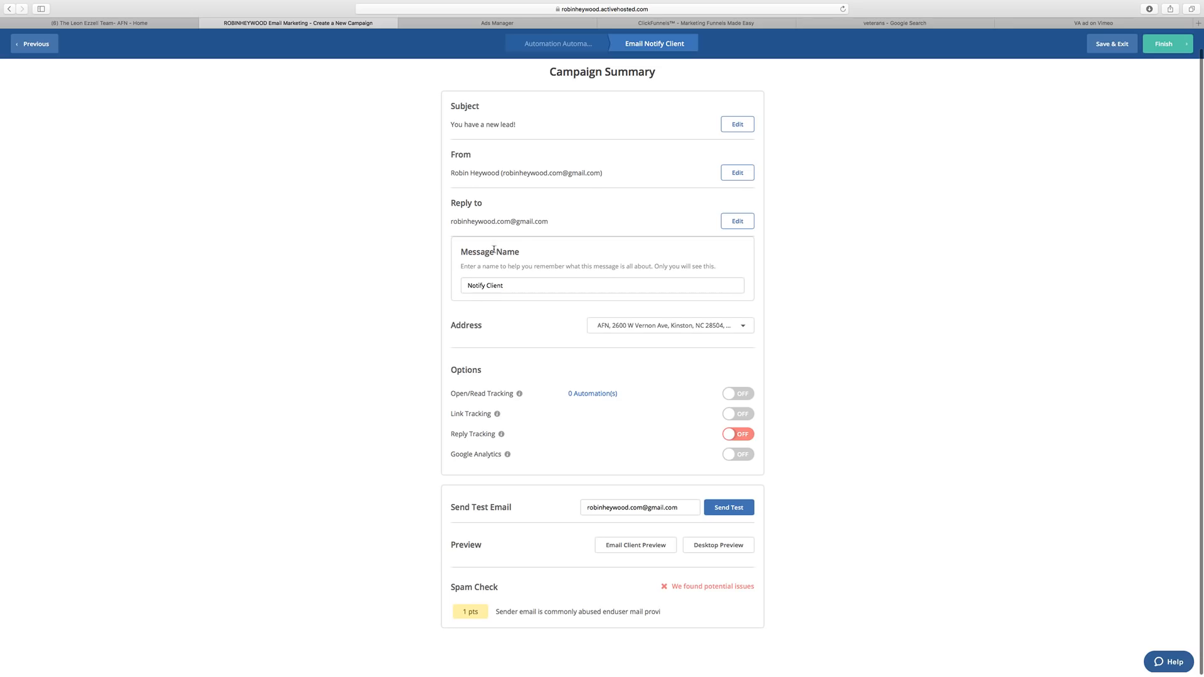
{"action": "left_click", "coordinate": [737, 172]}
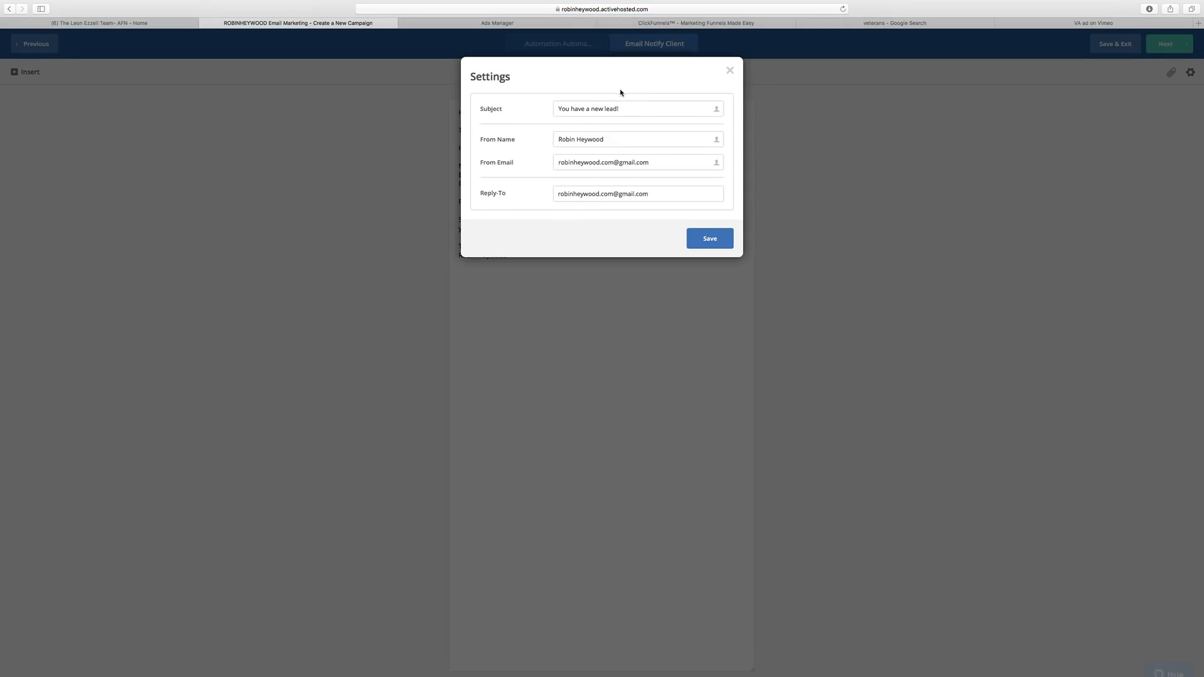
Close the settings unchanged, review the campaign summary, and finish the Notify Client email.
{"action": "left_click", "coordinate": [729, 69]}
{"action": "left_click", "coordinate": [1164, 44]}
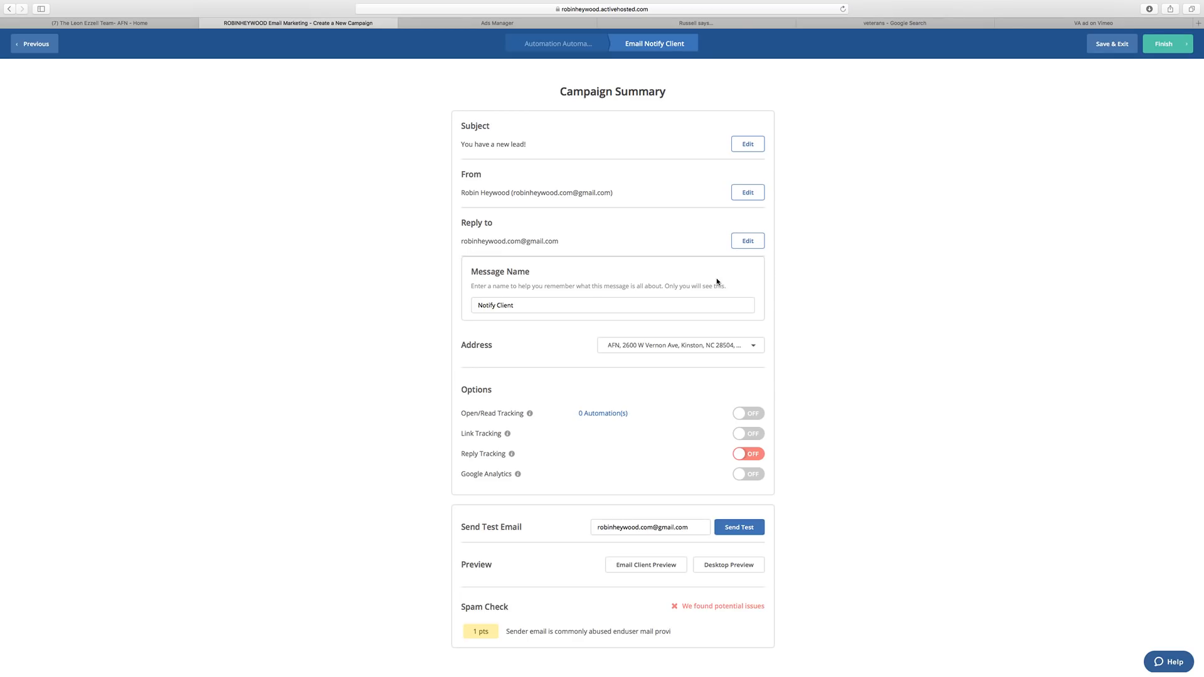
{"action": "scroll", "coordinate": [516, 212], "scroll_direction": "down", "scroll_amount": 1}
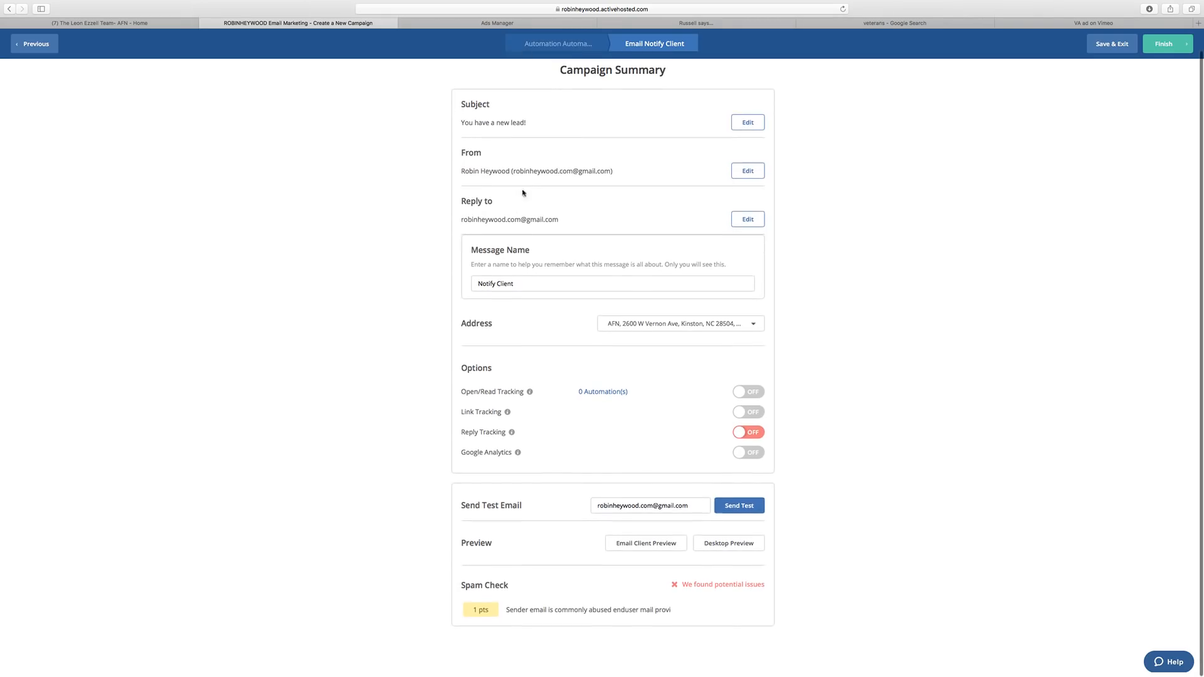
{"action": "left_click_drag", "start_coordinate": [512, 173], "coordinate": [611, 172]}
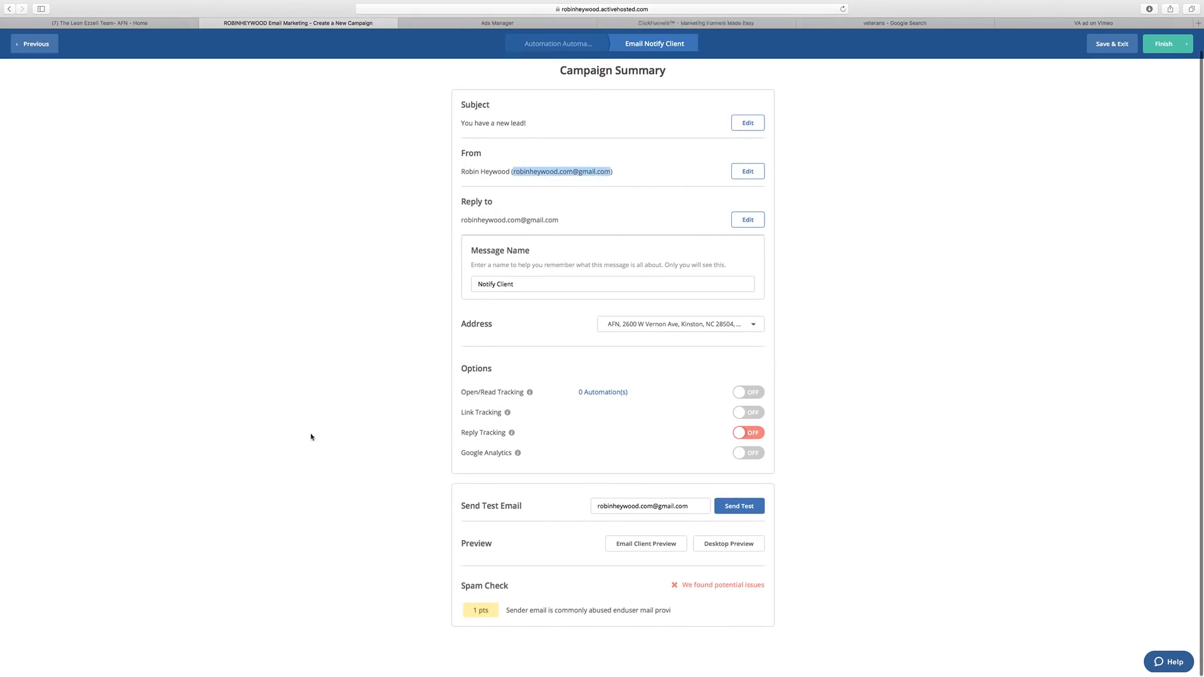
{"action": "scroll", "coordinate": [674, 531], "scroll_direction": "up", "scroll_amount": 1}
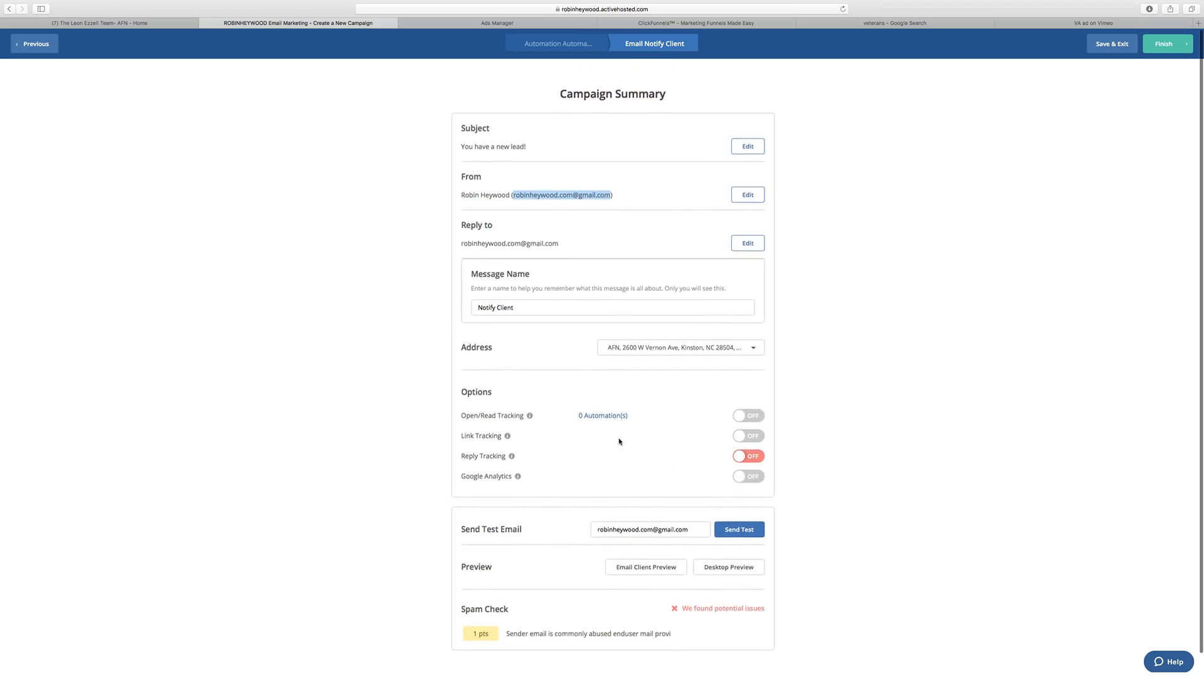
{"action": "left_click", "coordinate": [858, 290]}
{"action": "left_click", "coordinate": [1163, 45]}
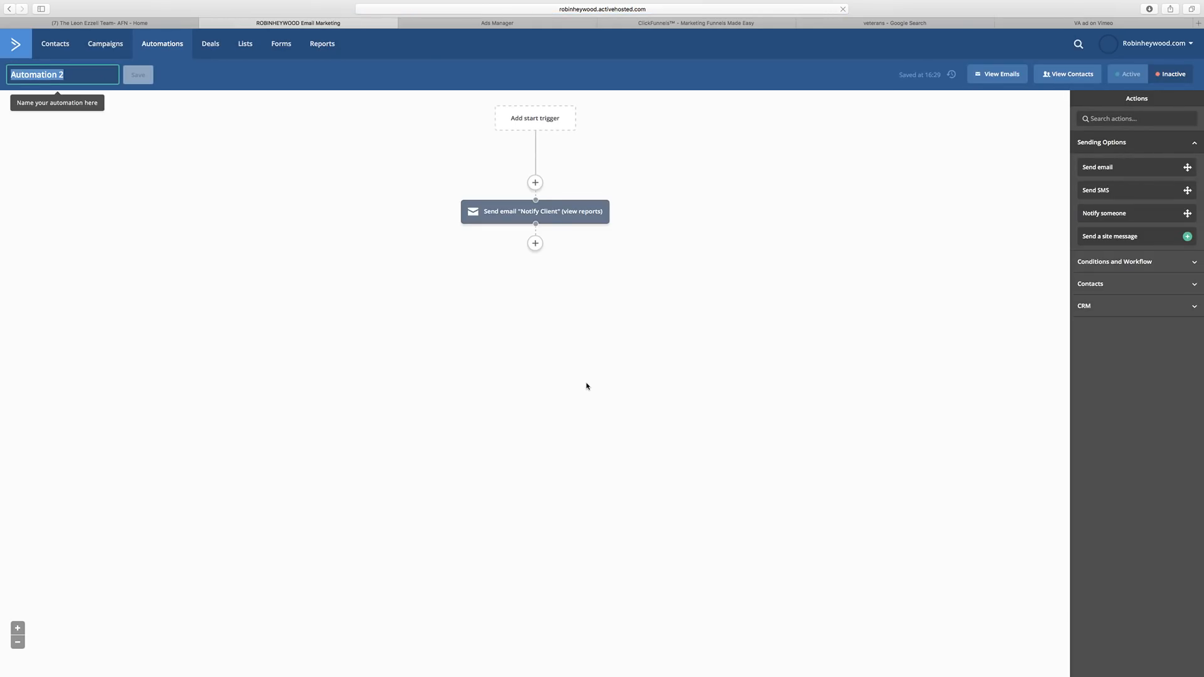
Keep Notify Client as the email to send and make an editable copy of it.
{"action": "left_click", "coordinate": [522, 217]}
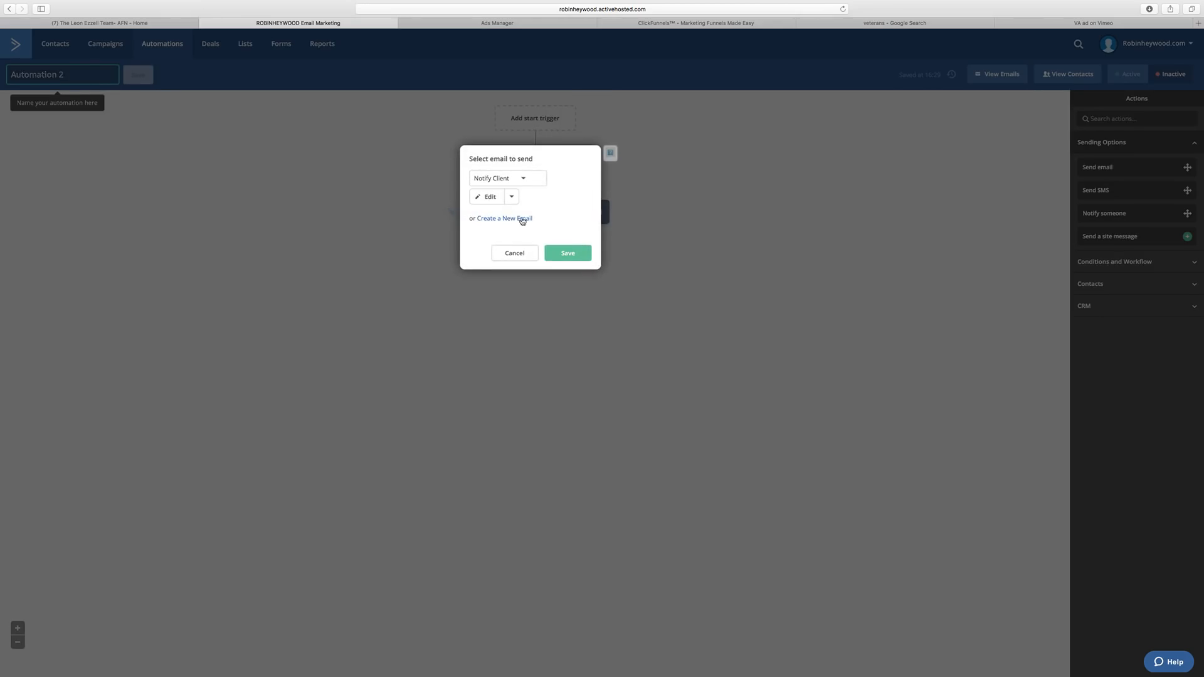
{"action": "left_click", "coordinate": [523, 183]}
{"action": "left_click", "coordinate": [494, 197]}
{"action": "left_click", "coordinate": [512, 197]}
{"action": "left_click", "coordinate": [499, 221]}
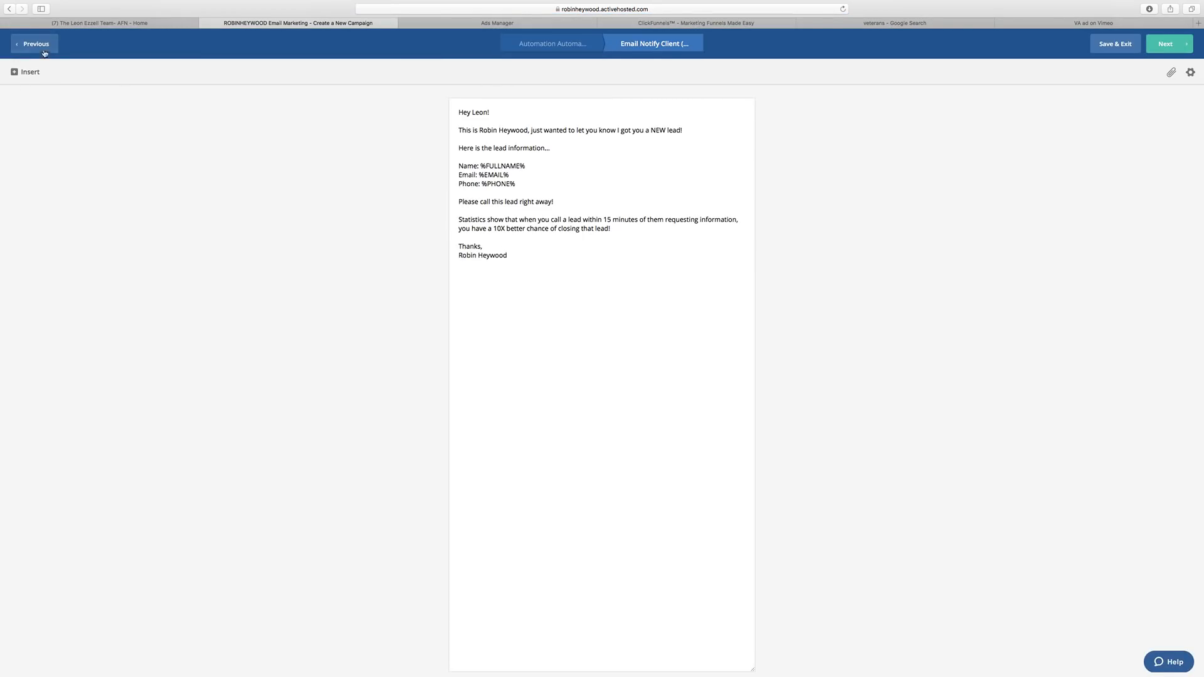
Finish the Notify Client (Copy) email through its campaign summary and drag in a Notify someone action.
{"action": "left_click", "coordinate": [1190, 74]}
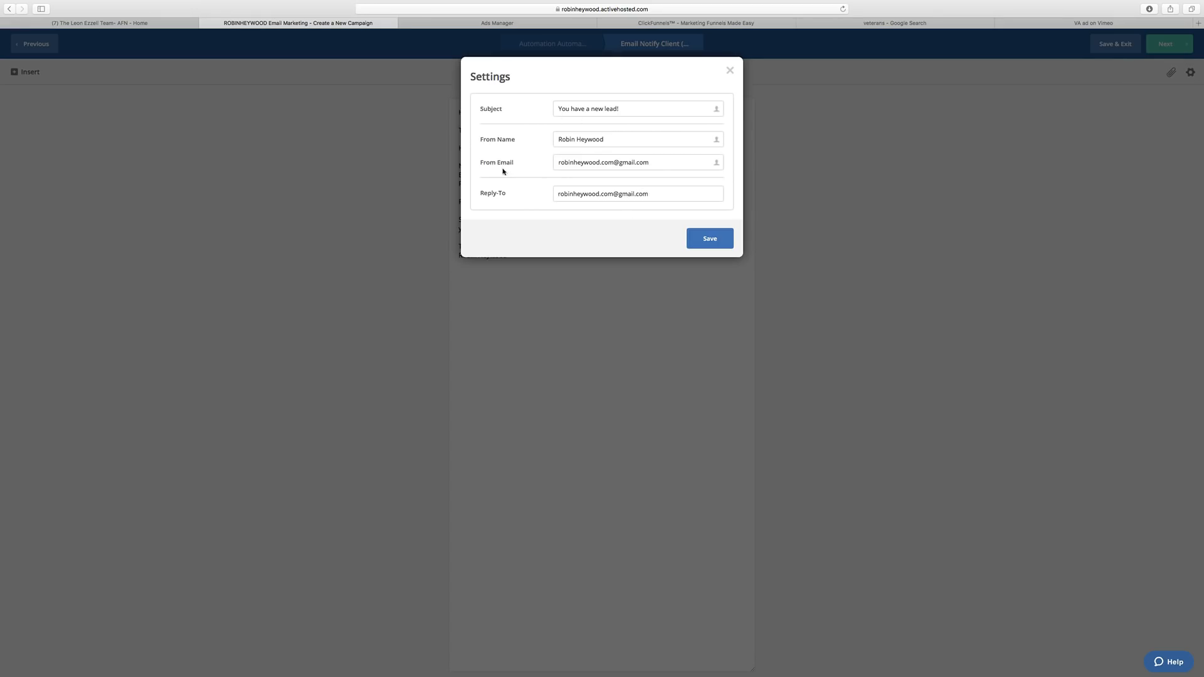
{"action": "left_click", "coordinate": [729, 70]}
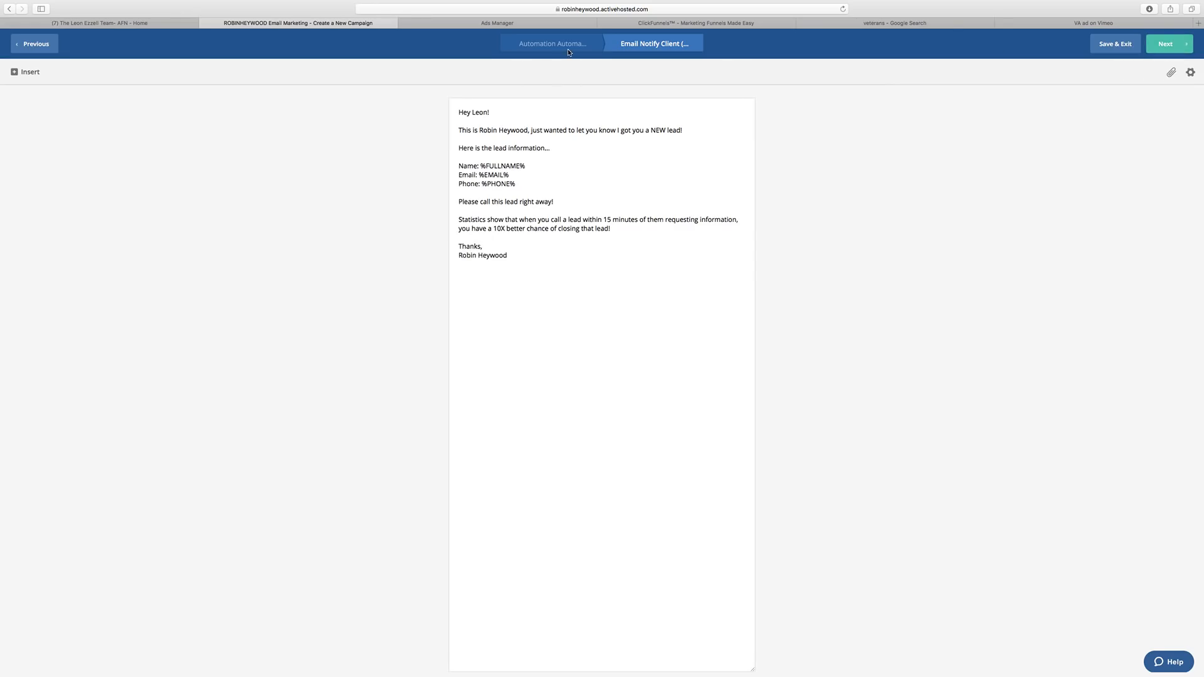
{"action": "left_click", "coordinate": [1165, 44]}
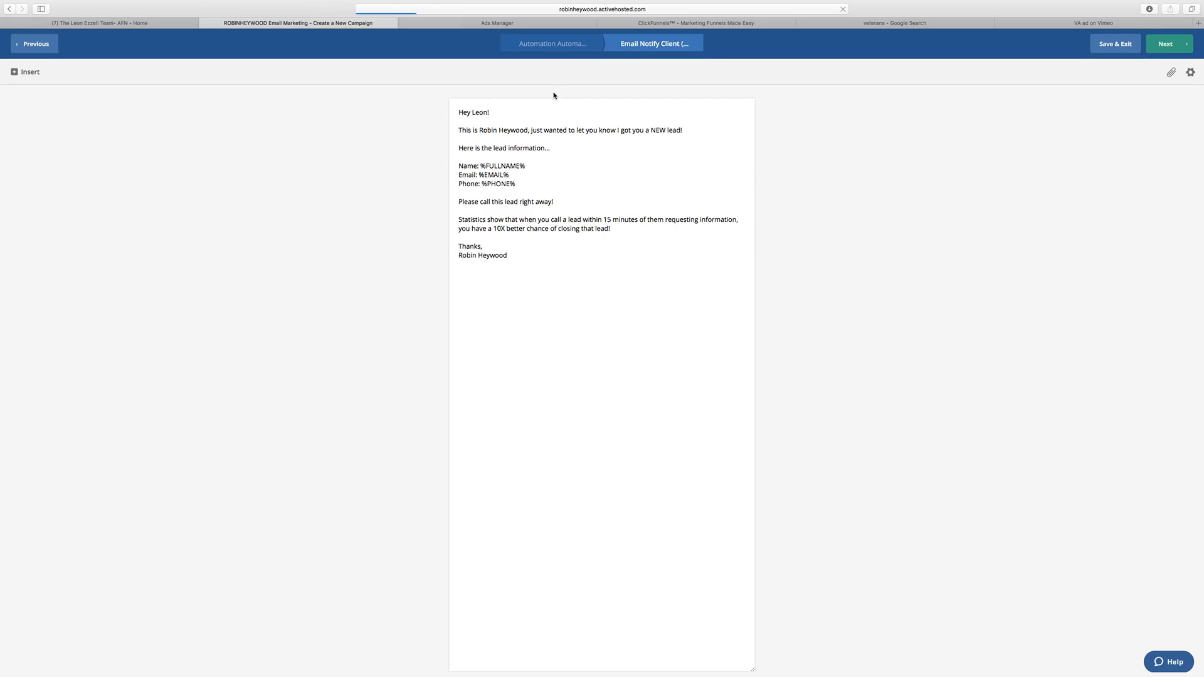
{"action": "scroll", "coordinate": [598, 286], "scroll_direction": "down", "scroll_amount": 1}
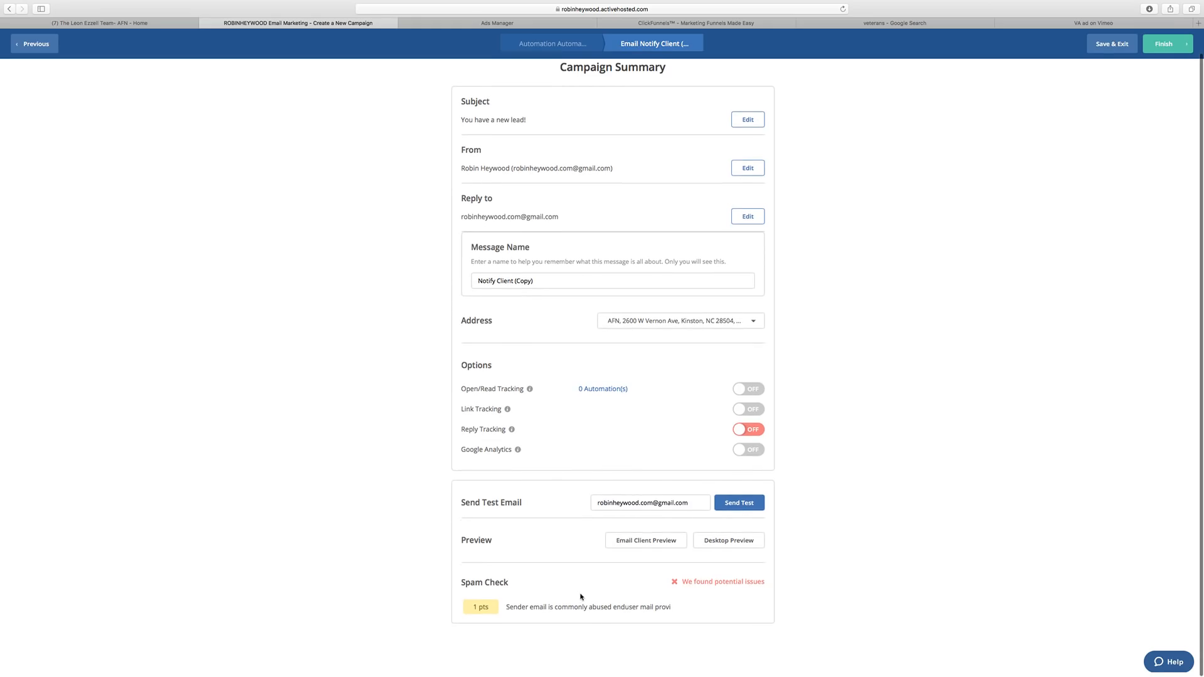
{"action": "left_click", "coordinate": [1174, 43]}
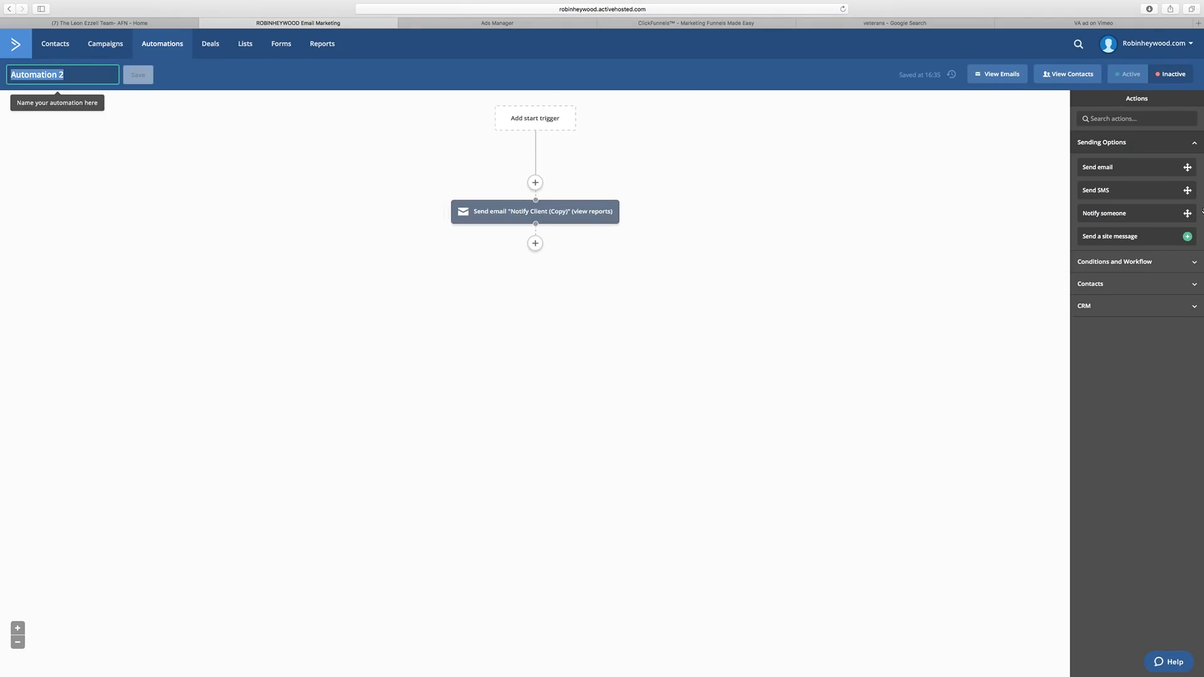
{"action": "left_click_drag", "start_coordinate": [1103, 219], "coordinate": [562, 251]}
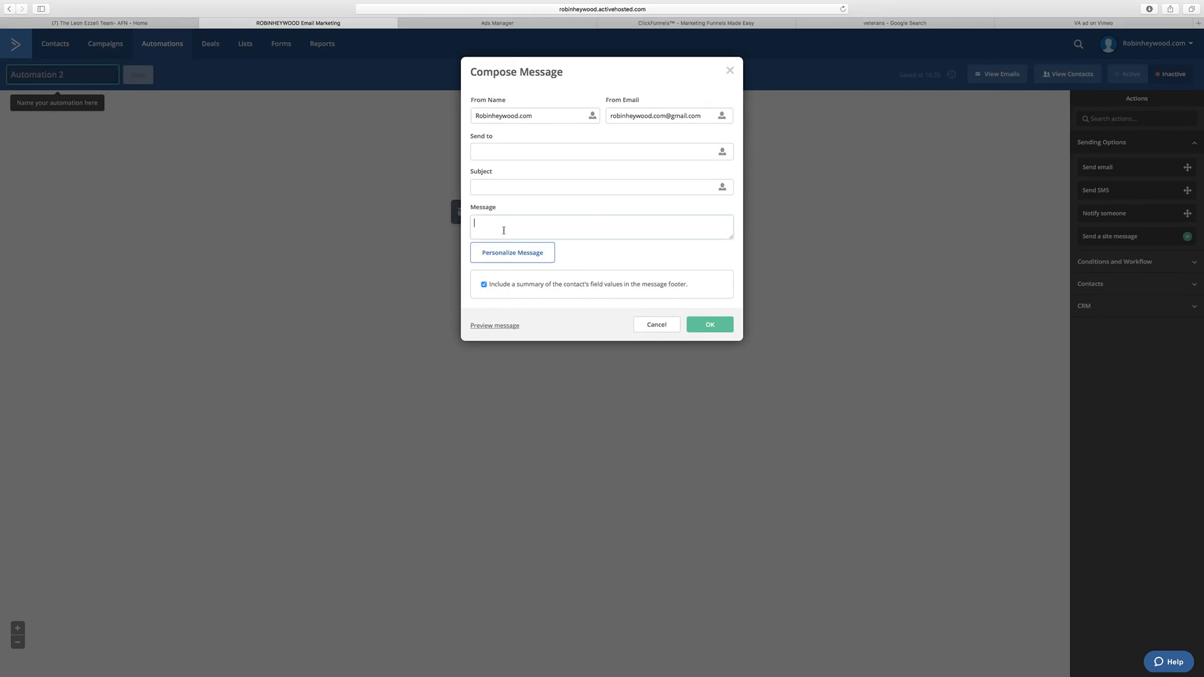
Copy the whole body text of the Notify Client email.
{"action": "left_click", "coordinate": [730, 71]}
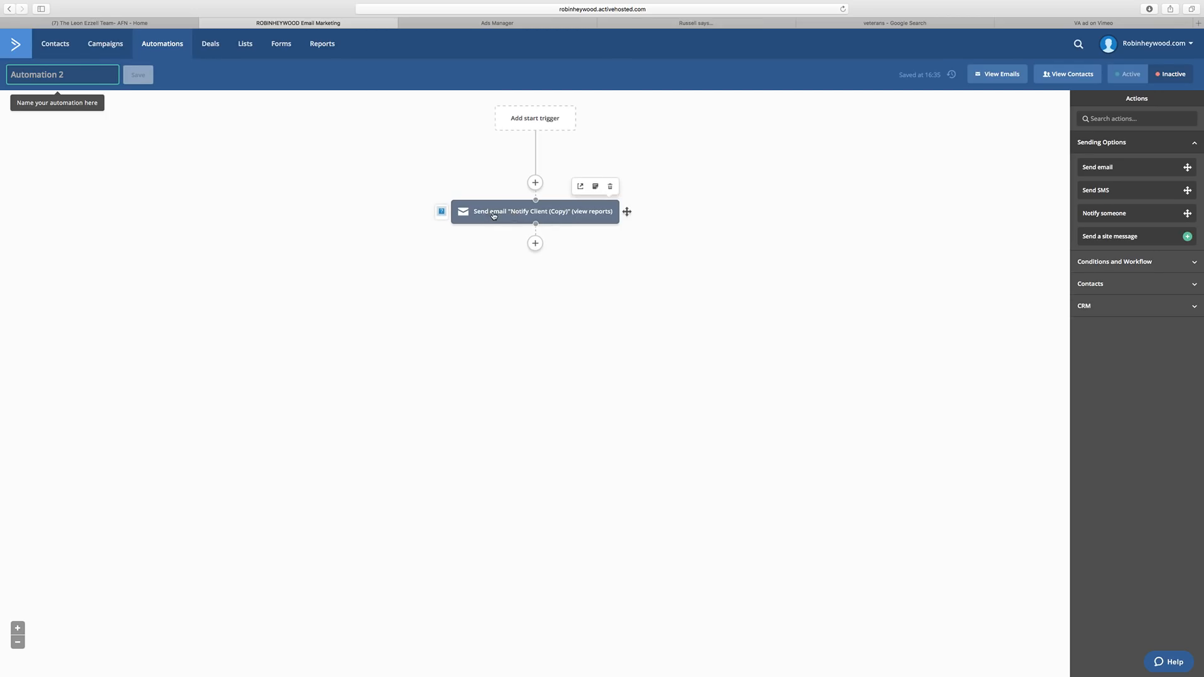
{"action": "left_click", "coordinate": [580, 187]}
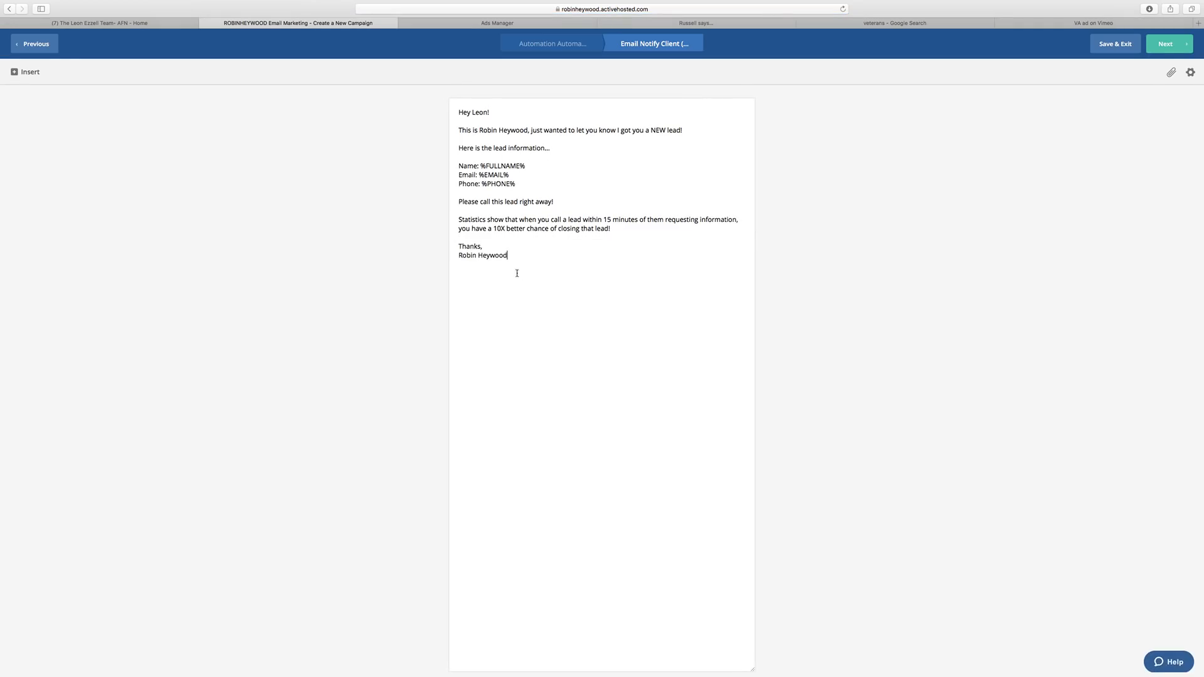
{"action": "mouse_move", "coordinate": [516, 273]}
{"action": "left_mouse_down"}
{"action": "mouse_move", "coordinate": [456, 217]}
{"action": "mouse_move", "coordinate": [450, 113]}
{"action": "left_mouse_up"}
{"action": "right_click", "coordinate": [503, 143]}
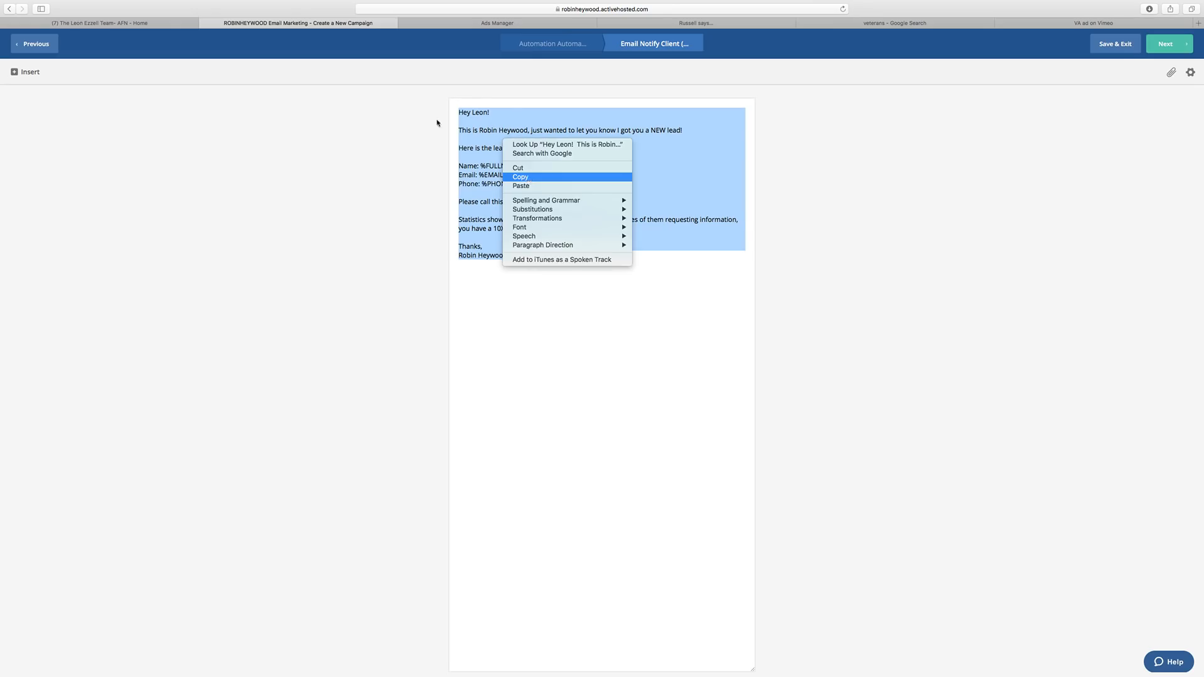
{"action": "left_click", "coordinate": [526, 177]}
{"action": "left_click", "coordinate": [13, 9]}
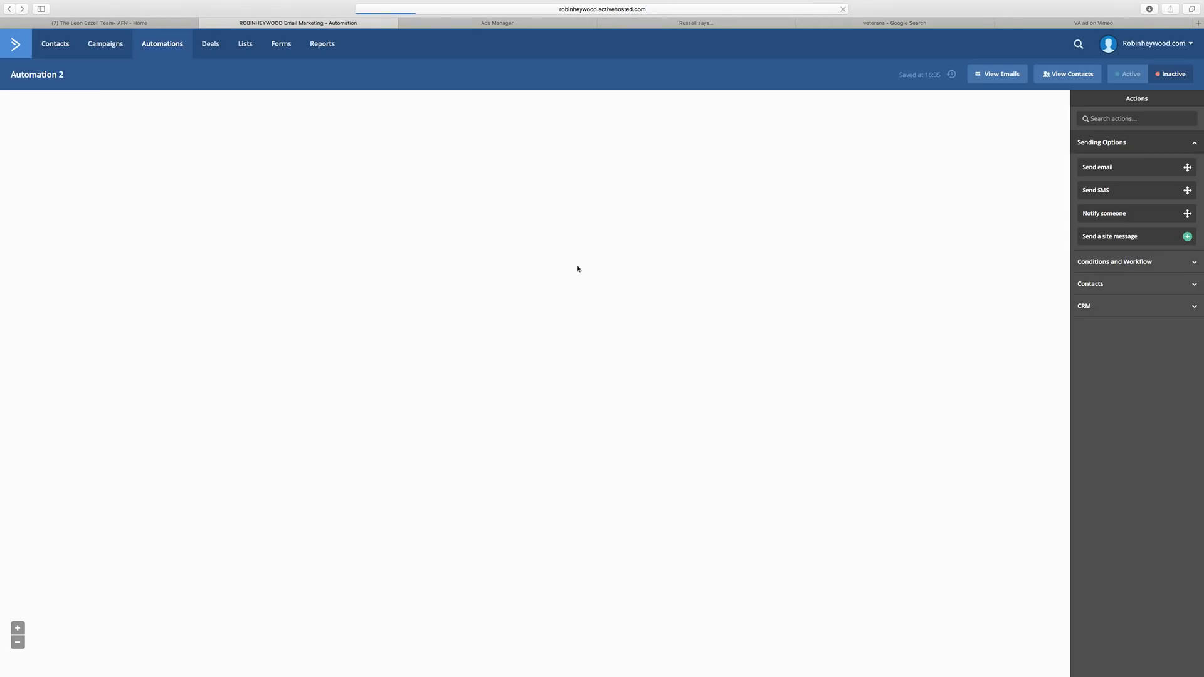
Add a Notify someone step below the email and paste the copied email text into its Message.
{"action": "left_click_drag", "start_coordinate": [1123, 215], "coordinate": [577, 265]}
{"action": "left_click_drag", "start_coordinate": [1111, 219], "coordinate": [580, 256]}
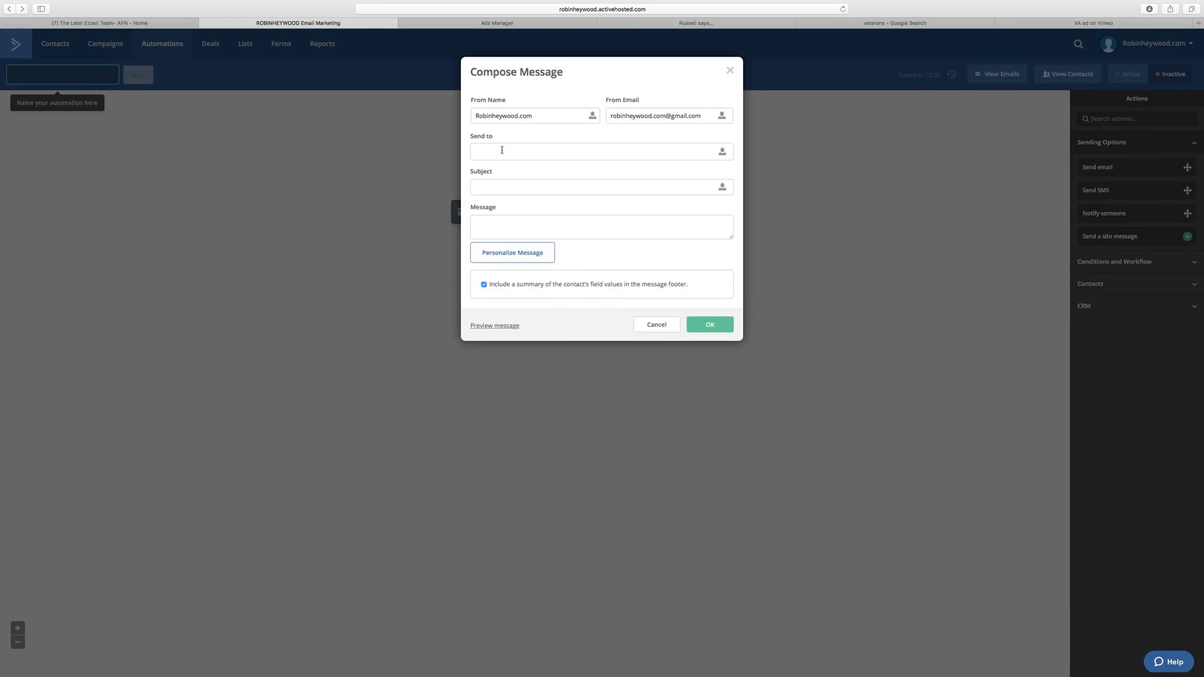
{"action": "left_click", "coordinate": [722, 152]}
{"action": "left_click", "coordinate": [661, 191]}
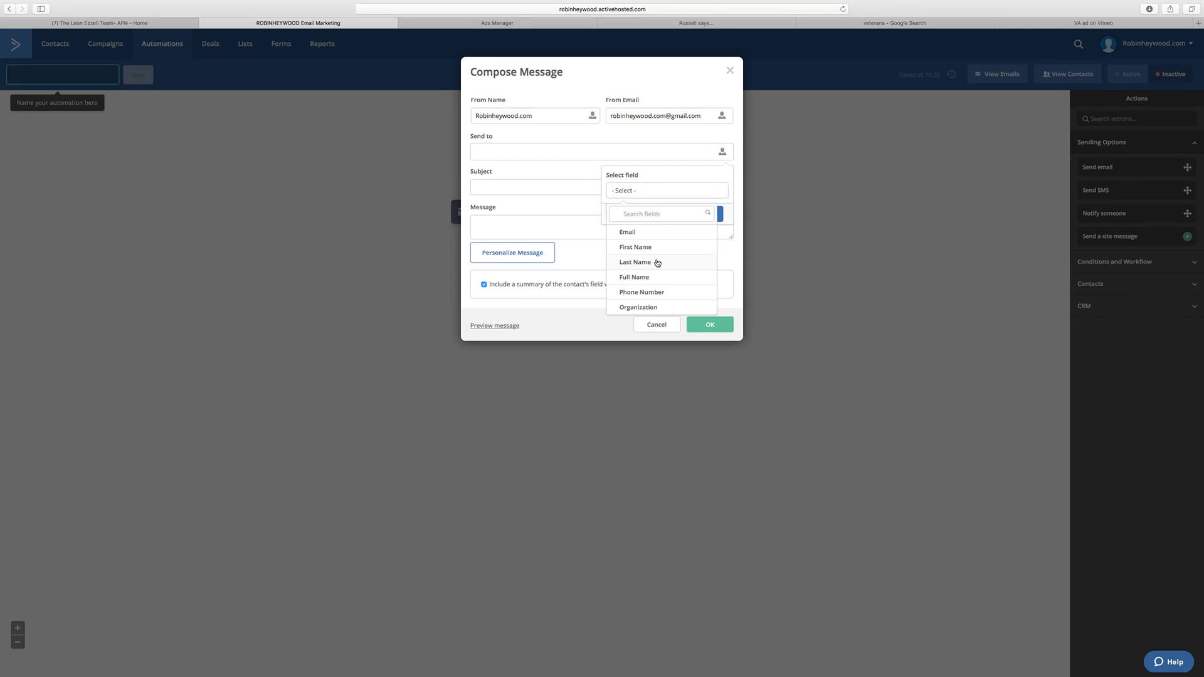
{"action": "left_click", "coordinate": [573, 180]}
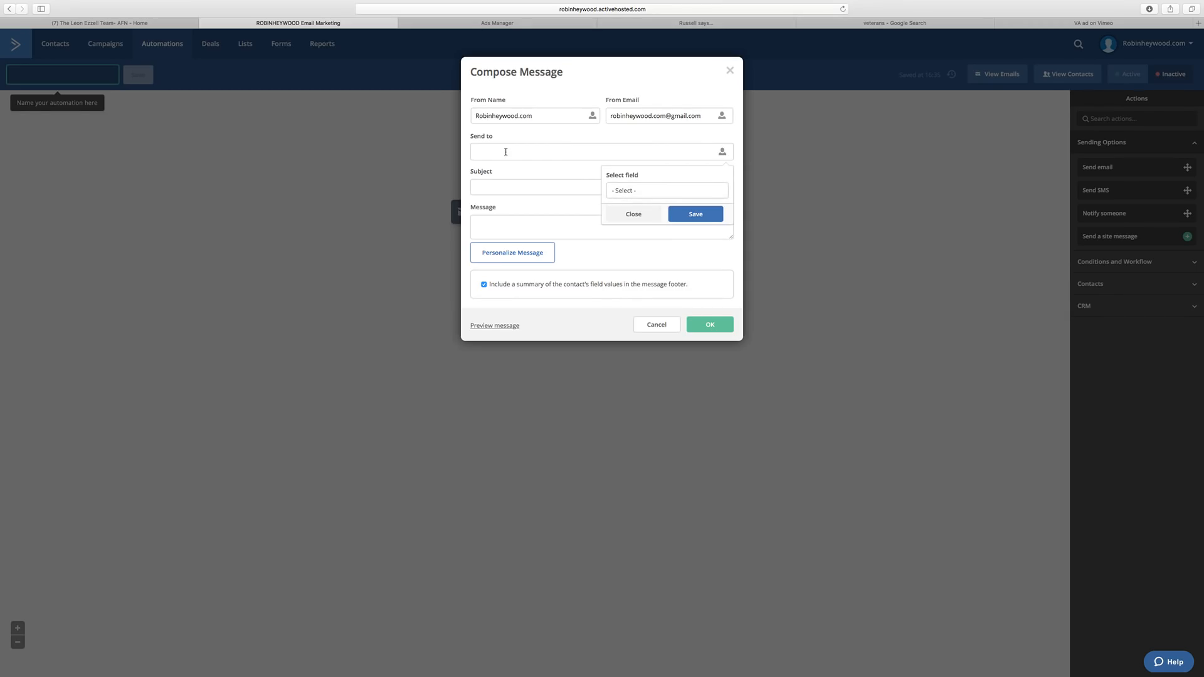
{"action": "left_click", "coordinate": [514, 192]}
{"action": "left_click", "coordinate": [521, 226]}
{"action": "key", "text": "super+v"}
{"action": "left_click_drag", "start_coordinate": [732, 240], "coordinate": [732, 430]}
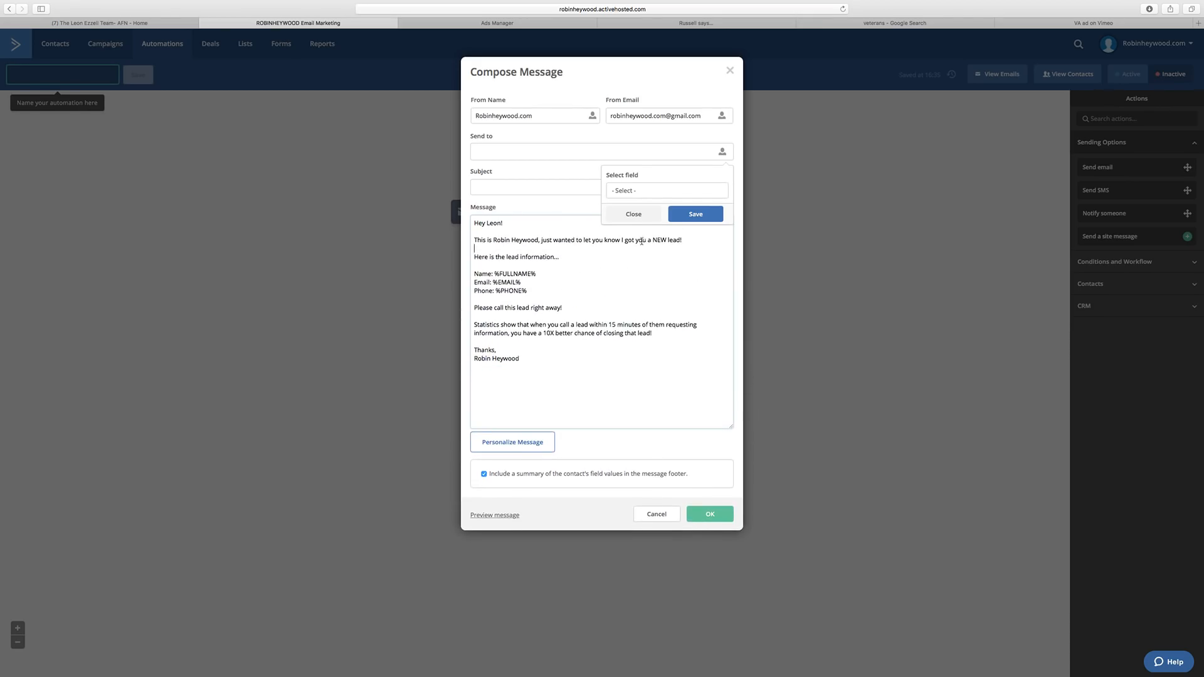
{"action": "left_click", "coordinate": [633, 214]}
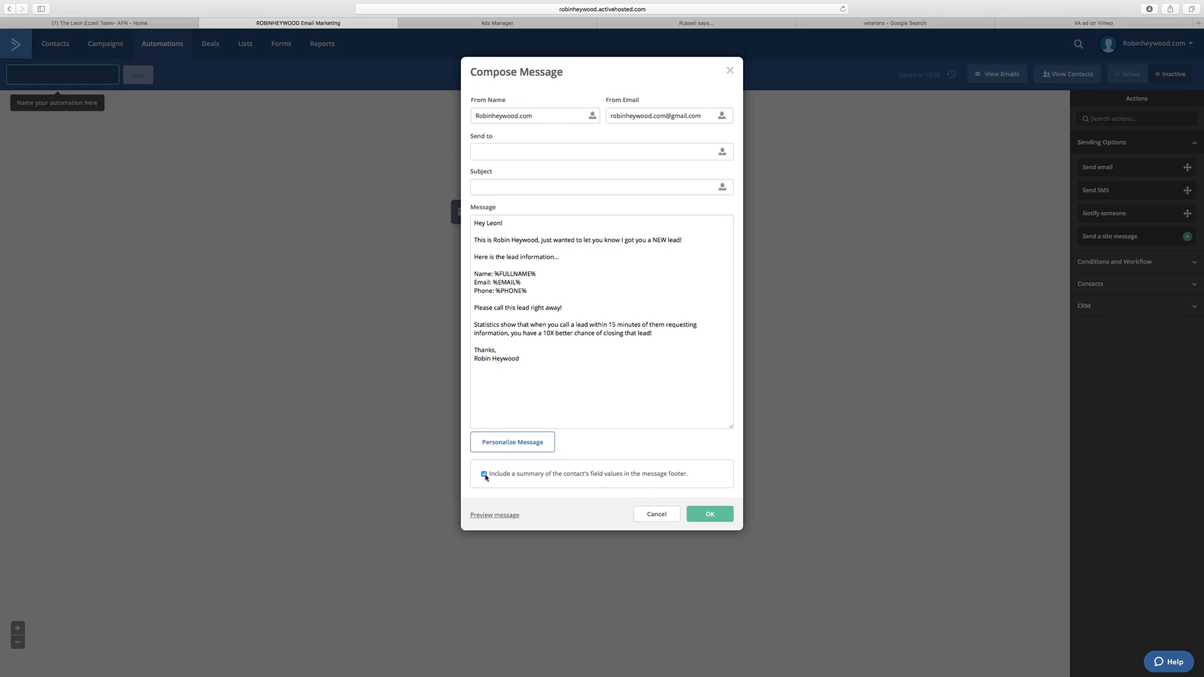
{"action": "left_click_drag", "start_coordinate": [491, 475], "coordinate": [635, 478]}
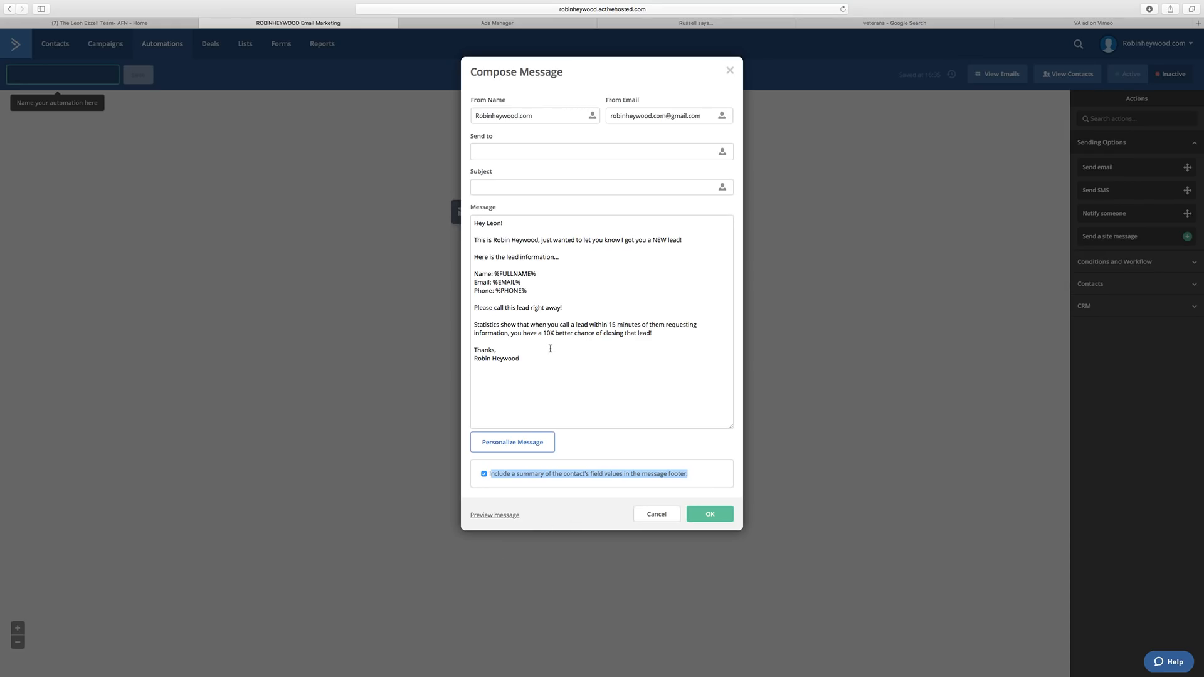
Set subject 'You have a NEW Lead!', the sender's name and recipient email, then preview the message.
{"action": "left_click", "coordinate": [497, 190]}
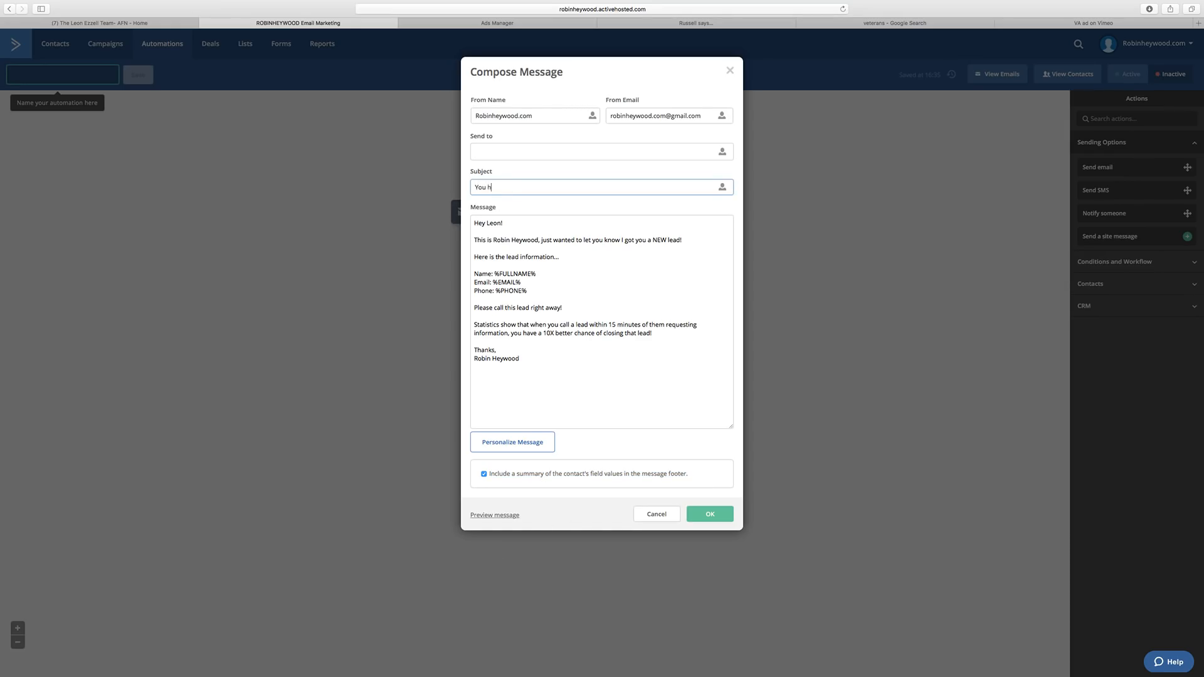
{"action": "type", "text": "You have a NEW Lead!"}
{"action": "left_click_drag", "start_coordinate": [540, 115], "coordinate": [451, 109]}
{"action": "type", "text": "Robin H"}
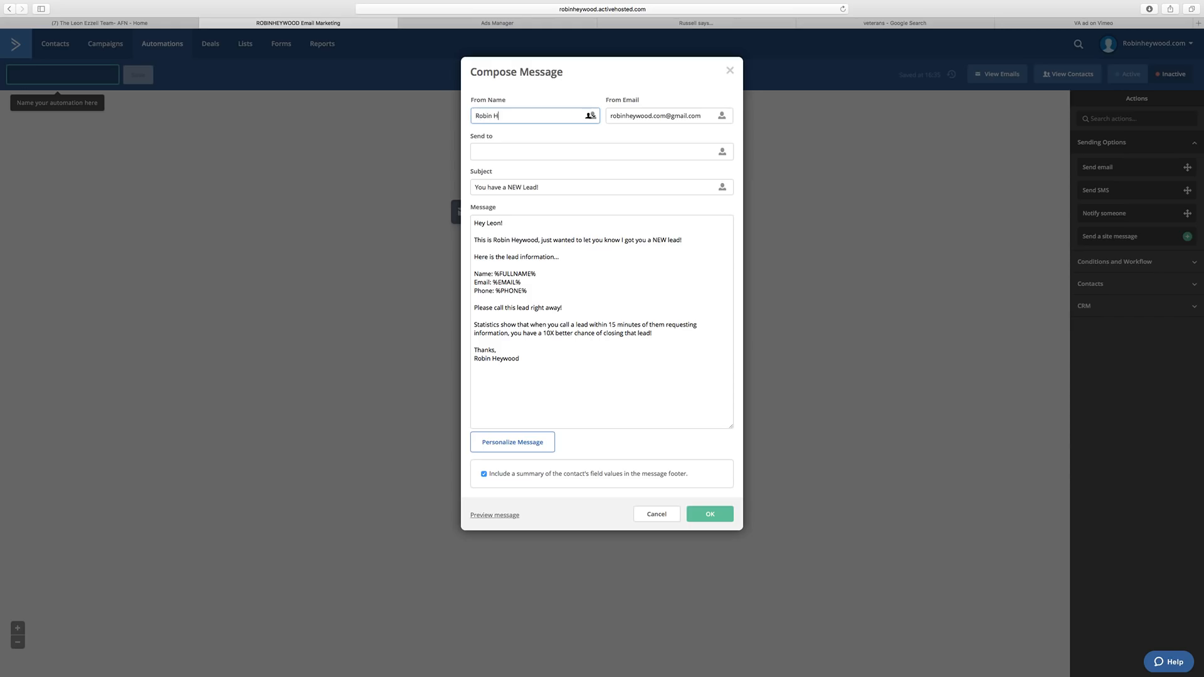
{"action": "type", "text": "eywood"}
{"action": "left_click", "coordinate": [524, 148]}
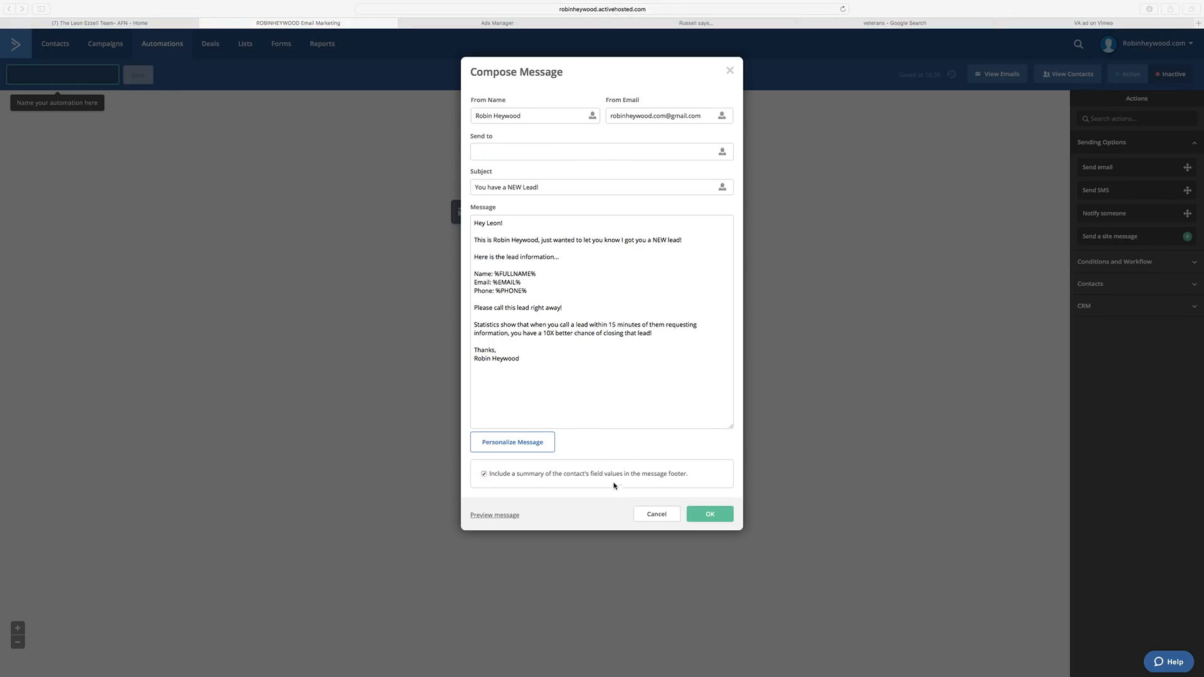
{"action": "left_click", "coordinate": [515, 154]}
{"action": "key", "text": "super+v"}
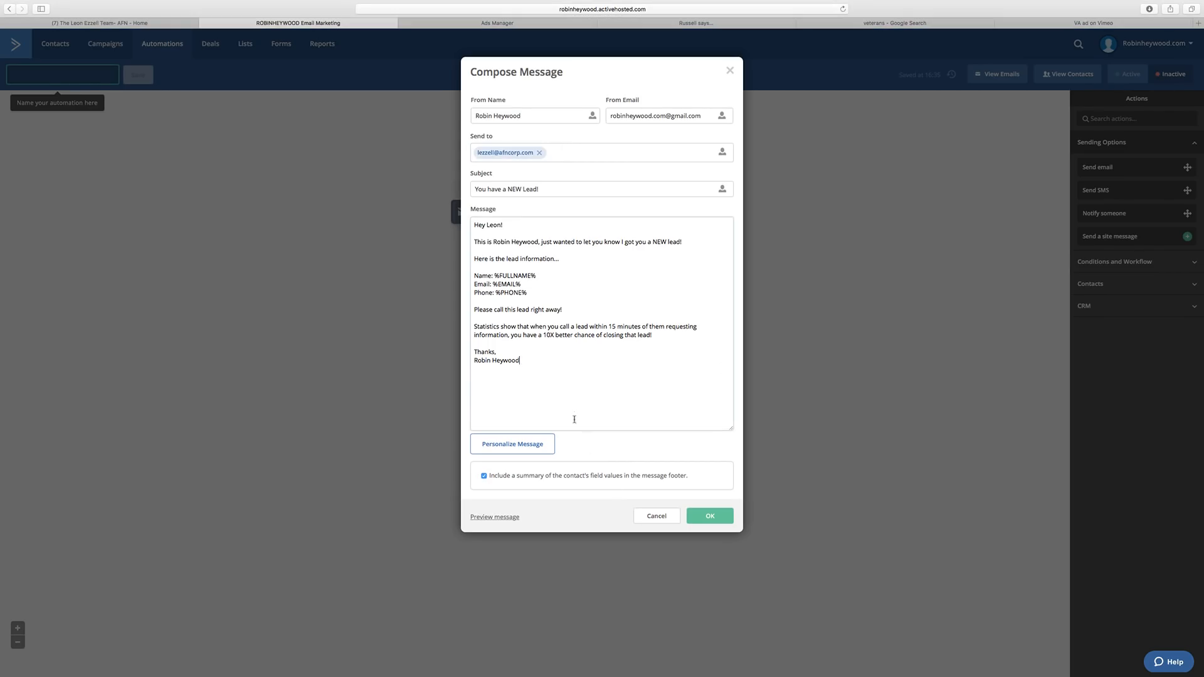
{"action": "left_click", "coordinate": [497, 517]}
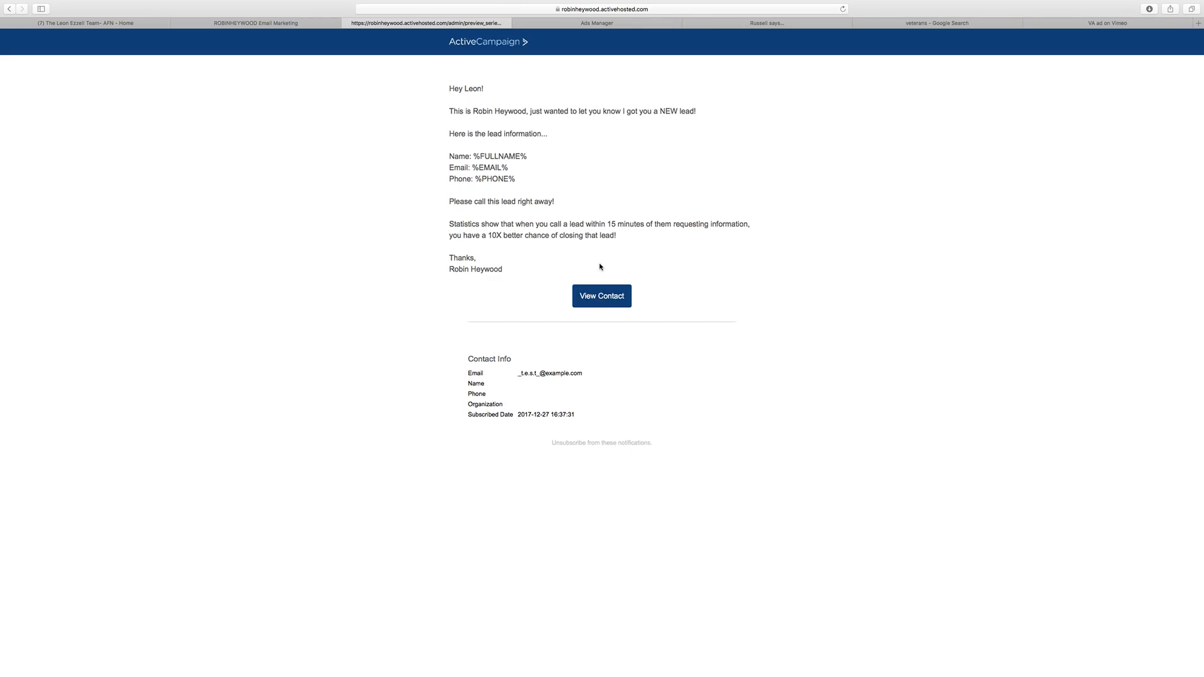
Review the message preview, including the linked contact record and the name, email and phone lines.
{"action": "left_click", "coordinate": [607, 301]}
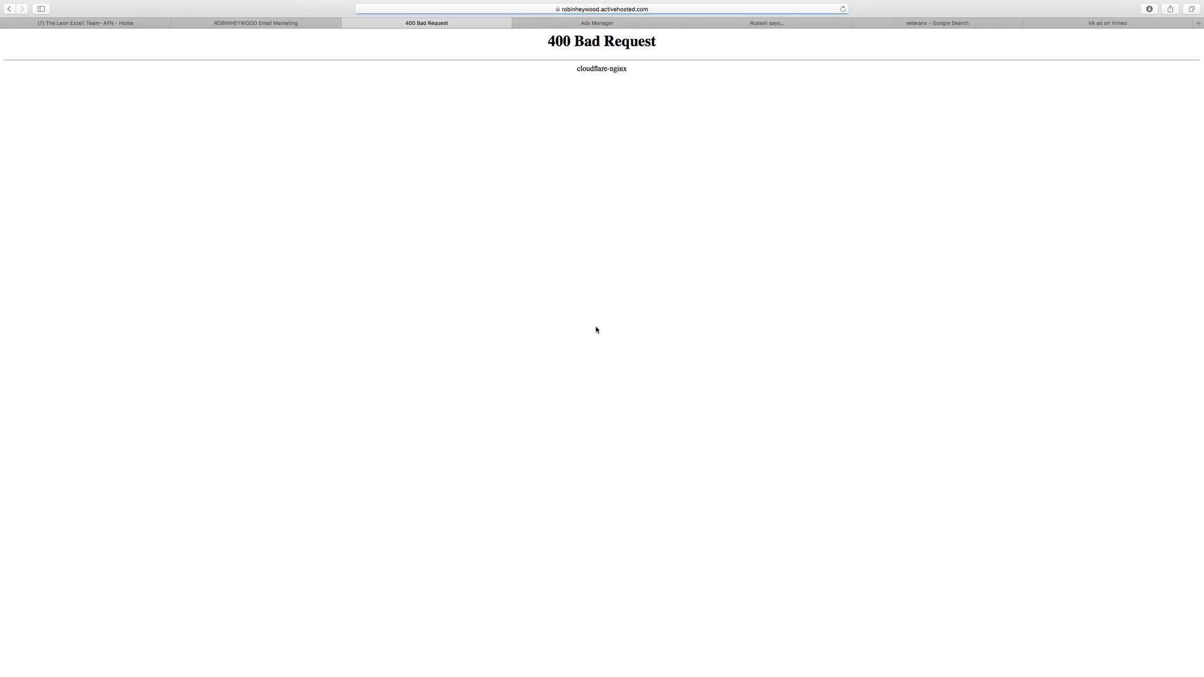
{"action": "left_click", "coordinate": [8, 10]}
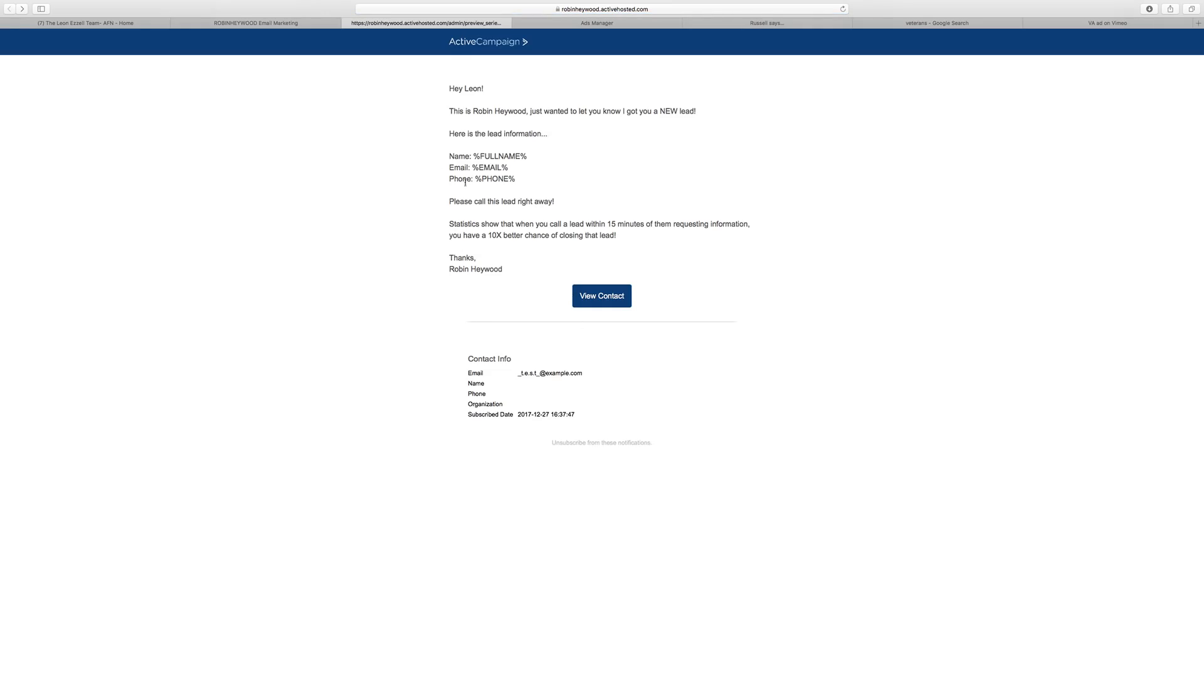
{"action": "left_click_drag", "start_coordinate": [500, 154], "coordinate": [515, 179]}
{"action": "left_click", "coordinate": [515, 178]}
Add a blank line after the Phone line, removing an accidentally inserted %EMAIL% tag.
{"action": "left_click", "coordinate": [298, 23]}
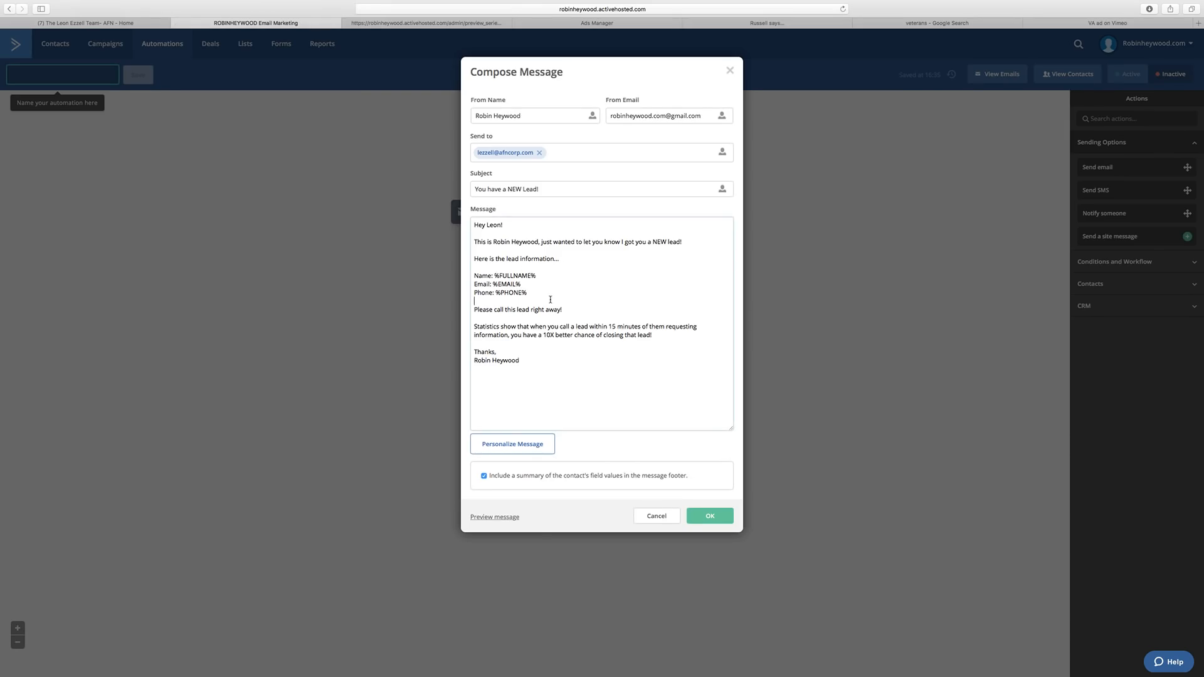
{"action": "key", "text": "Return"}
{"action": "left_click", "coordinate": [524, 446]}
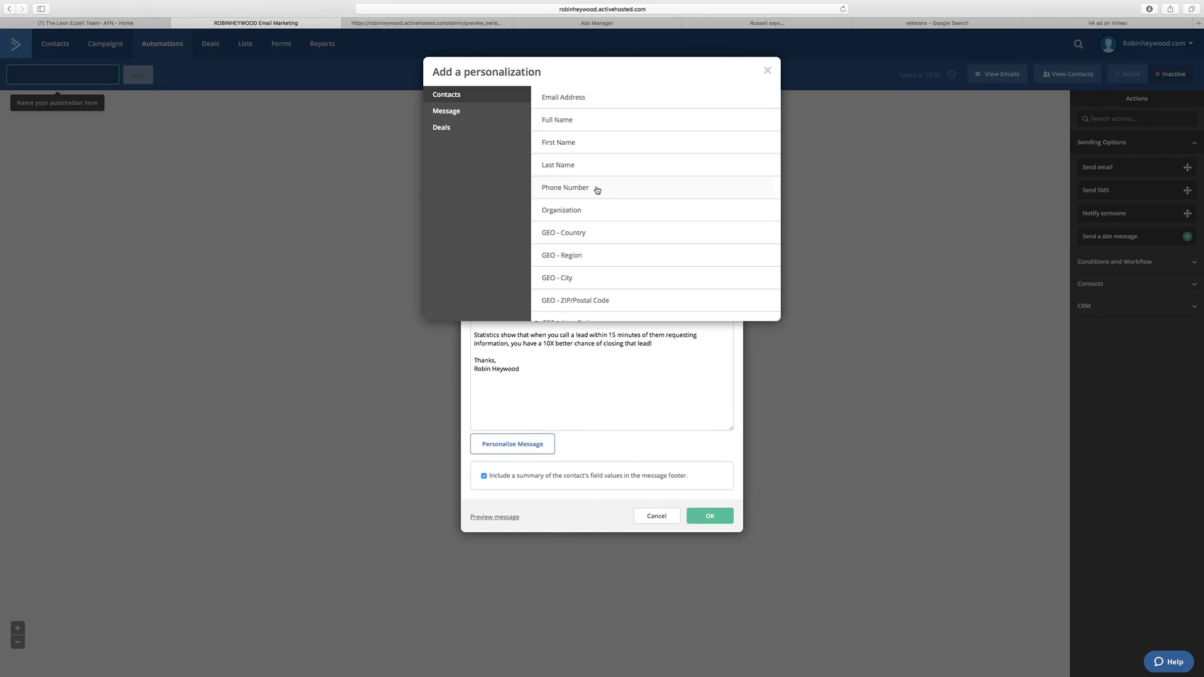
{"action": "left_click", "coordinate": [587, 103]}
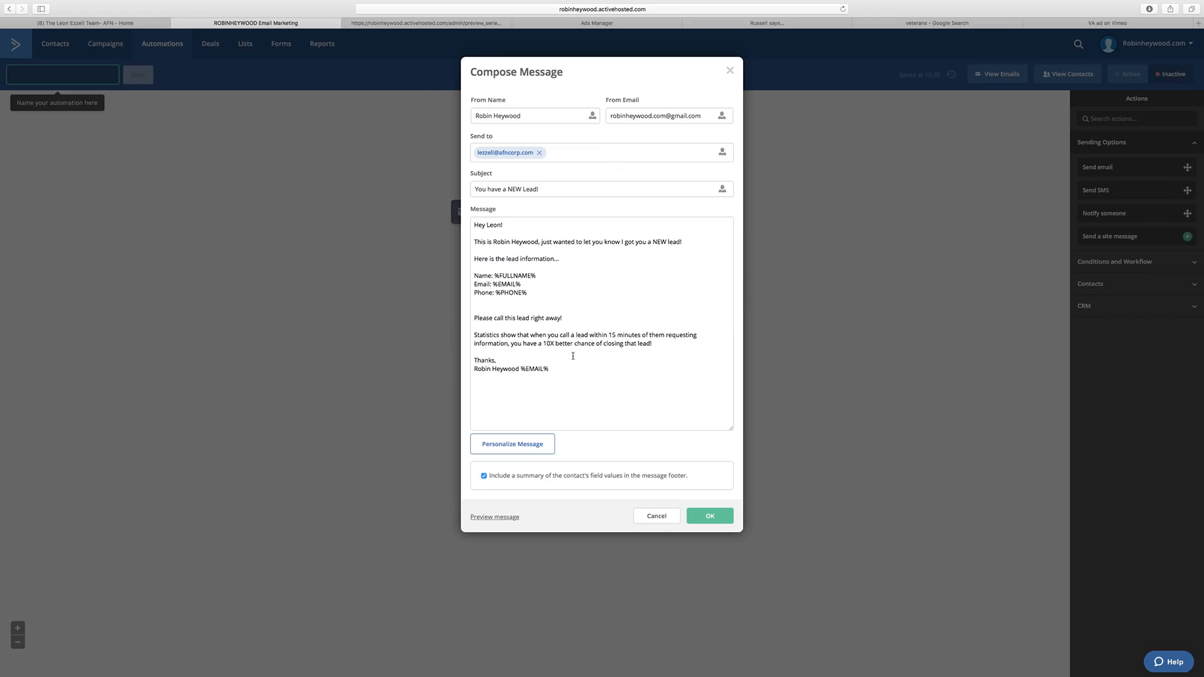
{"action": "left_click_drag", "start_coordinate": [521, 369], "coordinate": [548, 370]}
{"action": "key", "text": "BackSpace"}
{"action": "left_click_drag", "start_coordinate": [532, 292], "coordinate": [473, 275]}
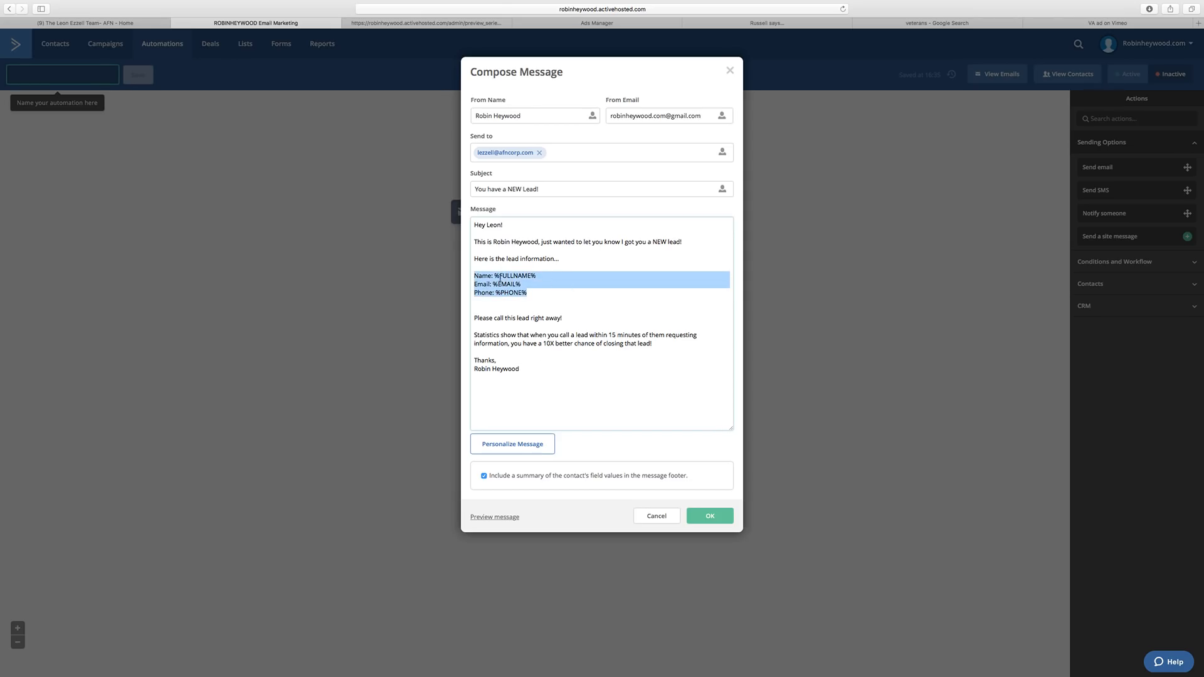
{"action": "mouse_move", "coordinate": [446, 3]}
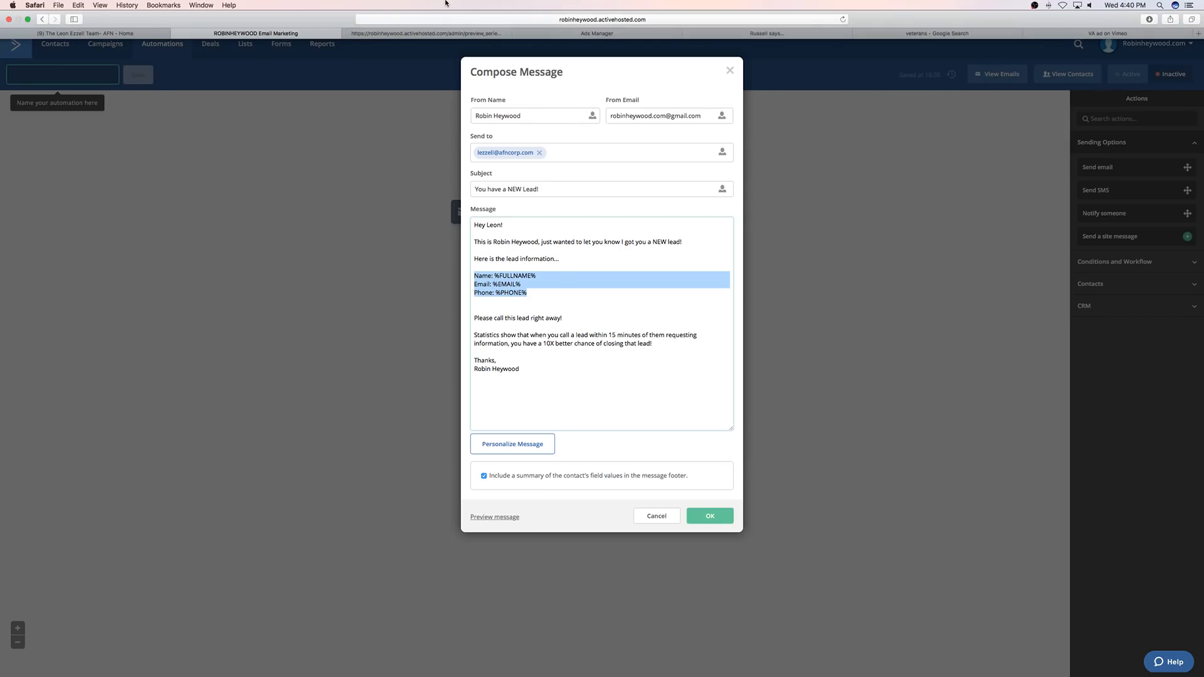
Save the Notify someone message and delete the Notify Client (Copy) send-email step, confirming with OK.
{"action": "left_click", "coordinate": [701, 514]}
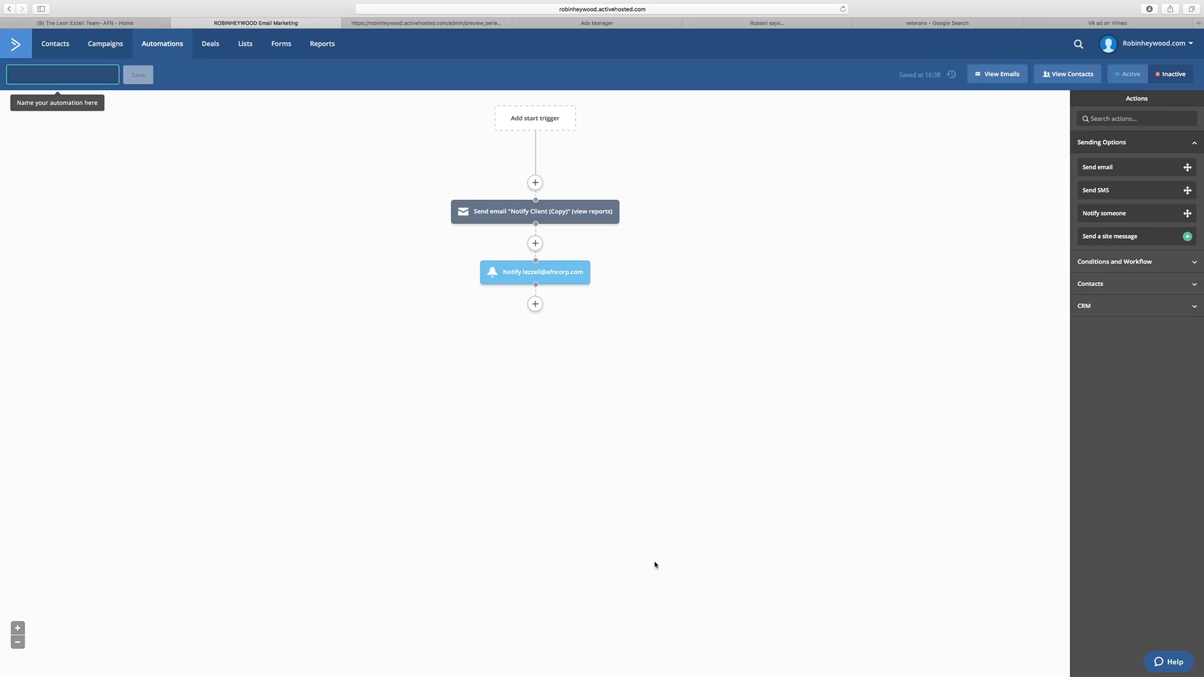
{"action": "mouse_move", "coordinate": [523, 273]}
{"action": "left_click", "coordinate": [511, 213]}
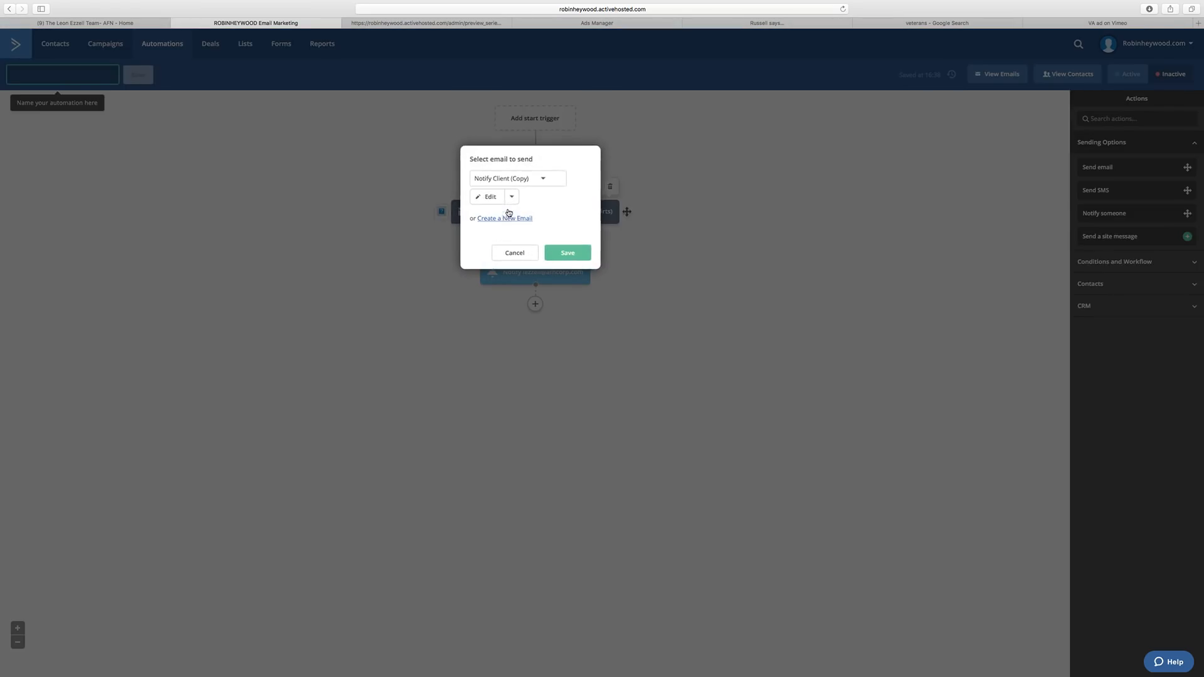
{"action": "left_click", "coordinate": [564, 252]}
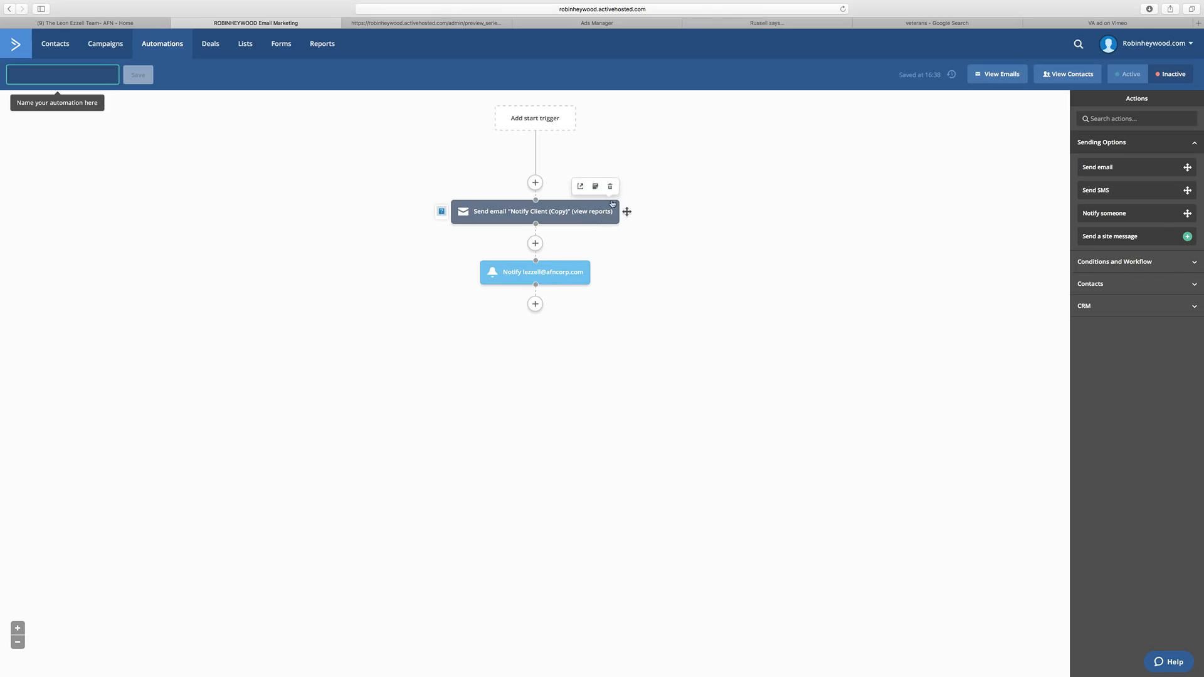
{"action": "left_click", "coordinate": [609, 186]}
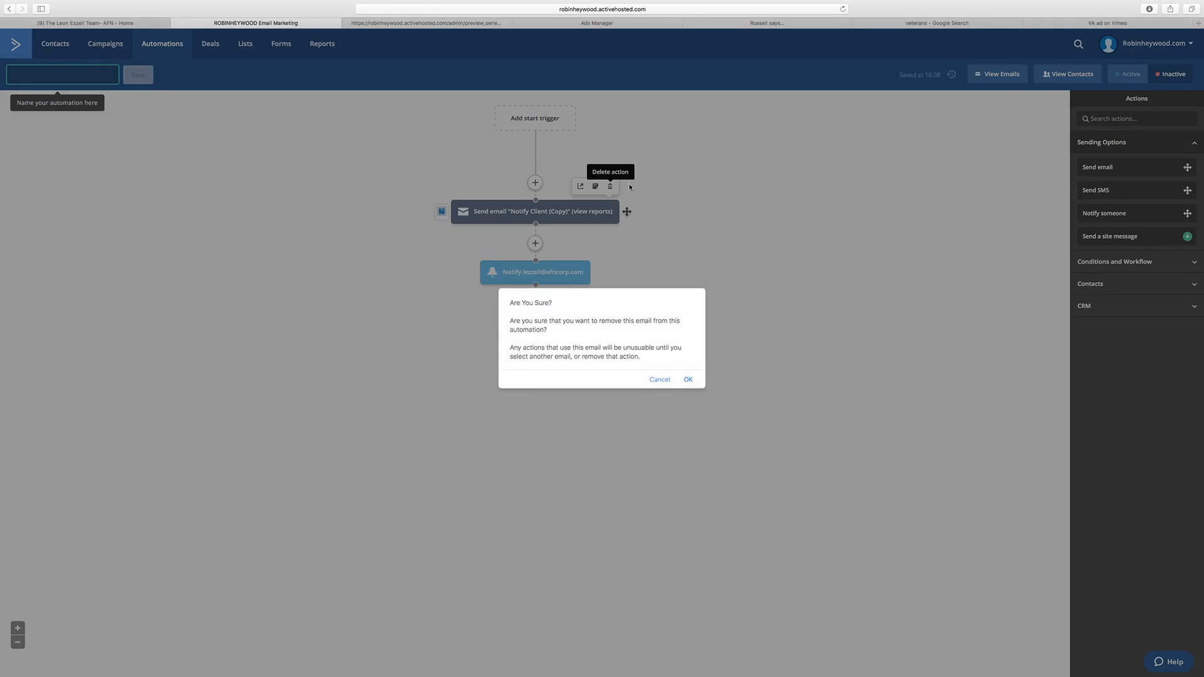
{"action": "left_click", "coordinate": [687, 379]}
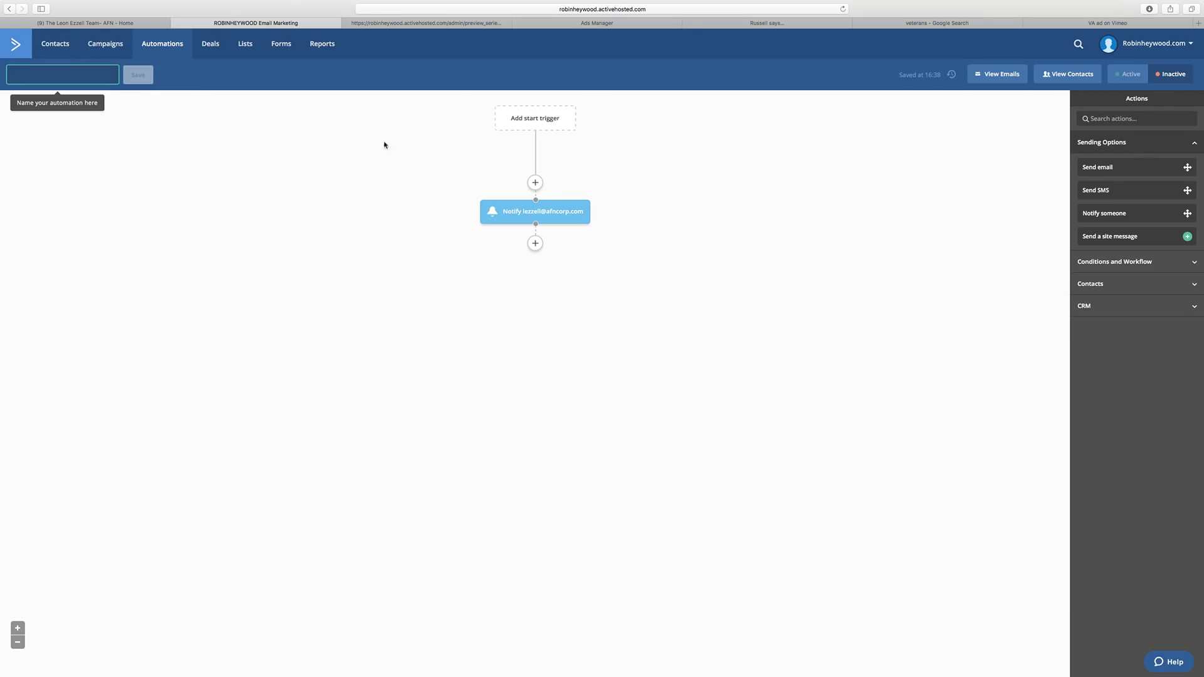
{"action": "left_click", "coordinate": [535, 245]}
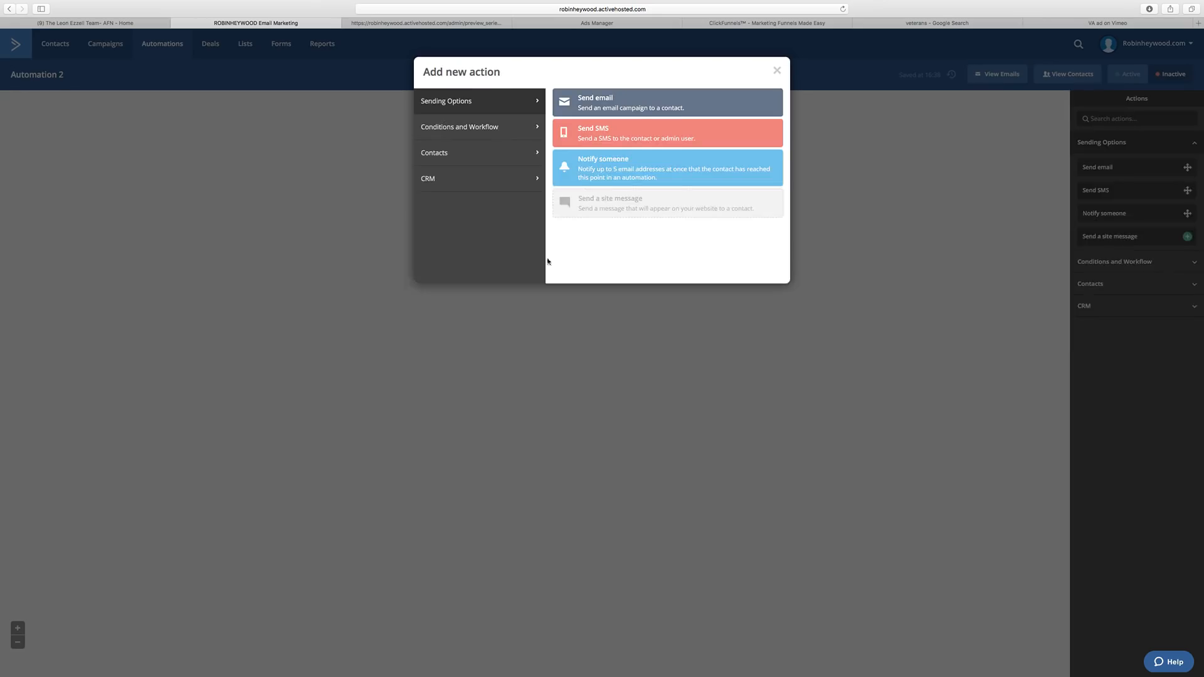
Choose Send SMS as the new action and check the notice of 25 available SMS credits.
{"action": "left_click", "coordinate": [606, 140]}
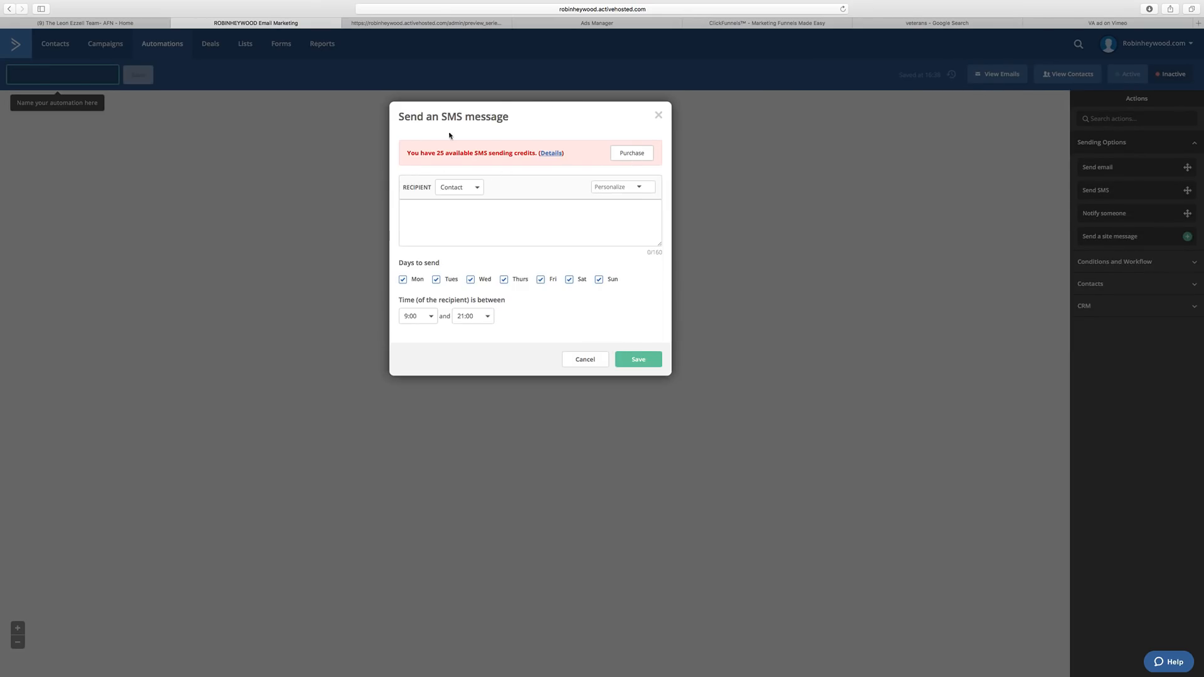
{"action": "left_click_drag", "start_coordinate": [408, 151], "coordinate": [545, 153]}
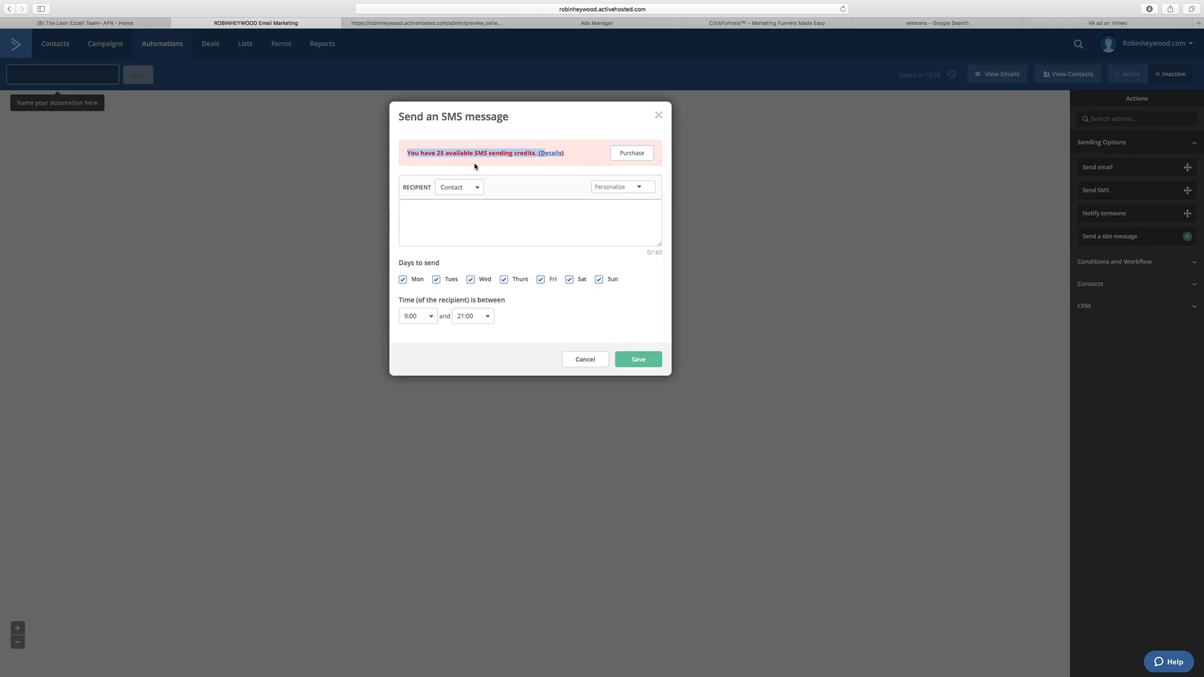
{"action": "left_click_drag", "start_coordinate": [409, 157], "coordinate": [496, 152]}
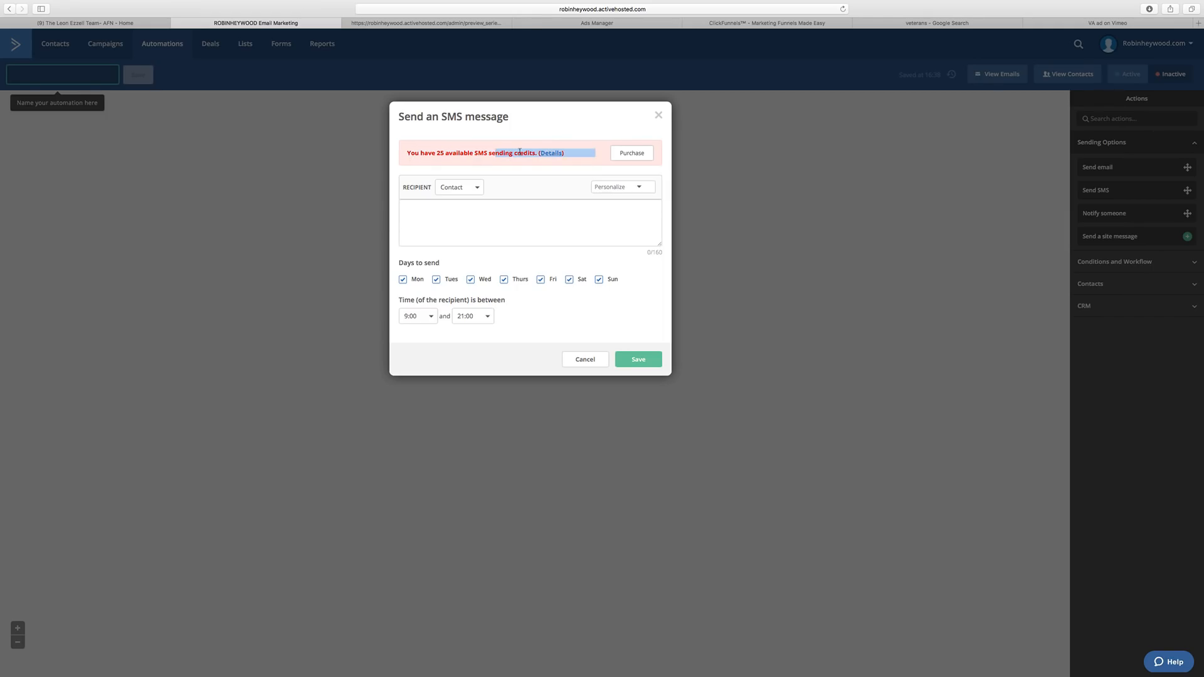
{"action": "left_click", "coordinate": [445, 161]}
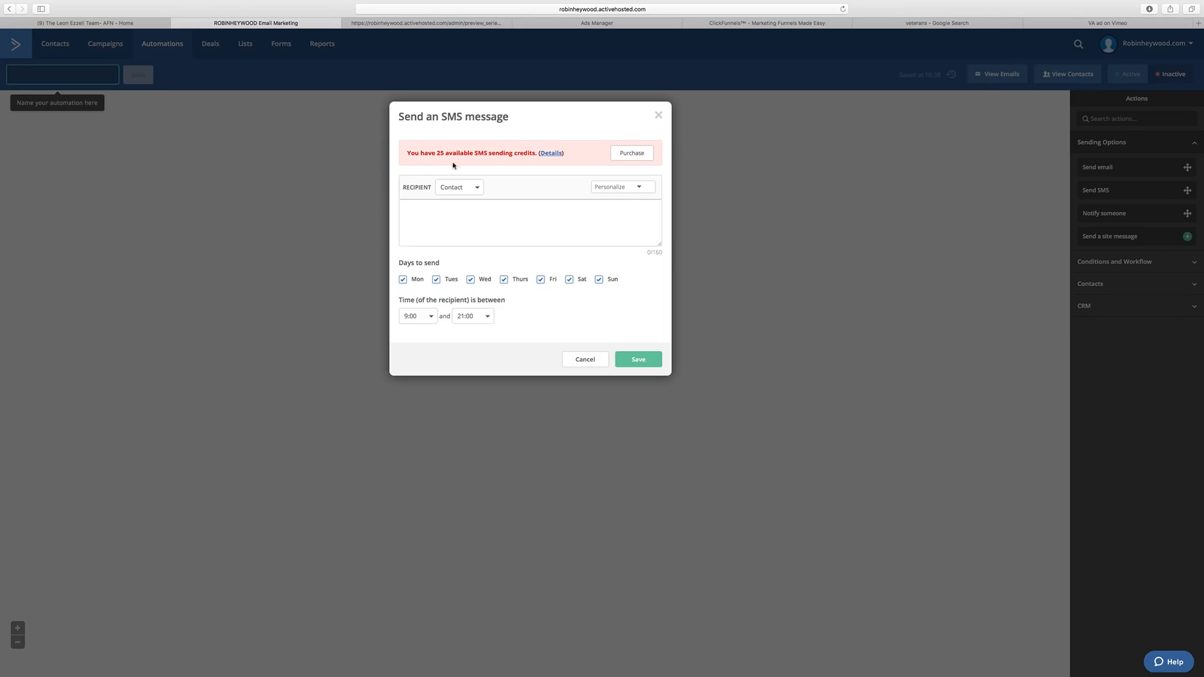
Purchase the 500 credits -- $11.00 option, raising the SMS balance to 525 credits.
{"action": "left_click", "coordinate": [623, 154]}
{"action": "left_click", "coordinate": [621, 168]}
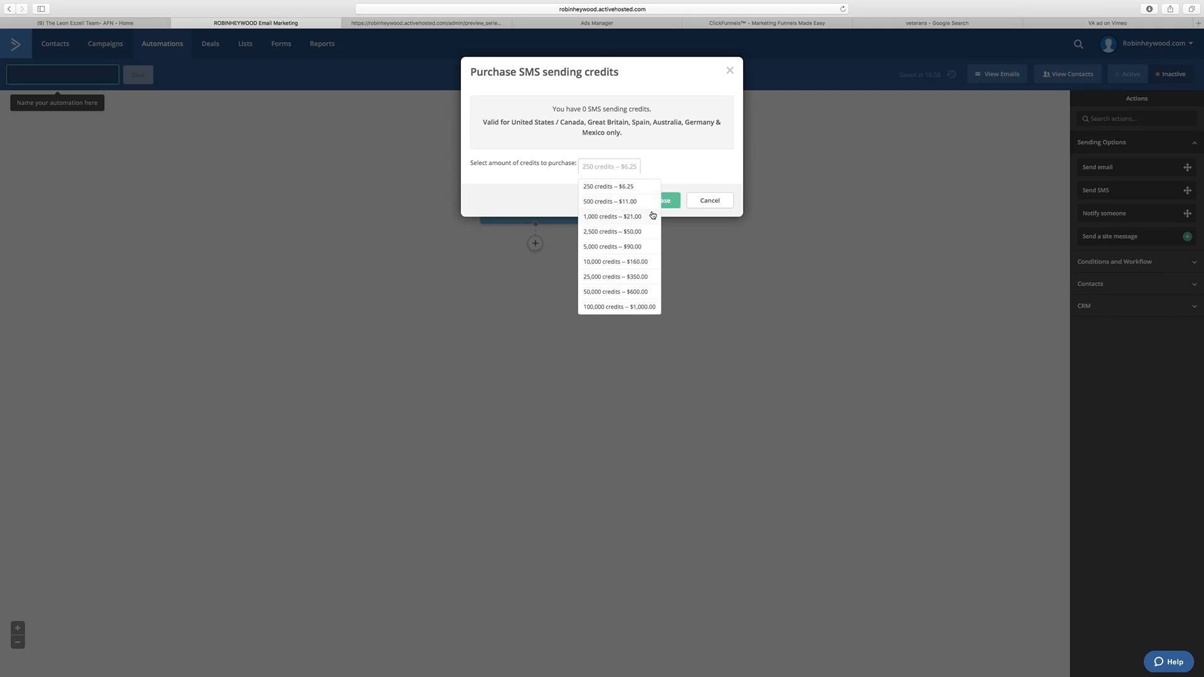
{"action": "left_click", "coordinate": [619, 205]}
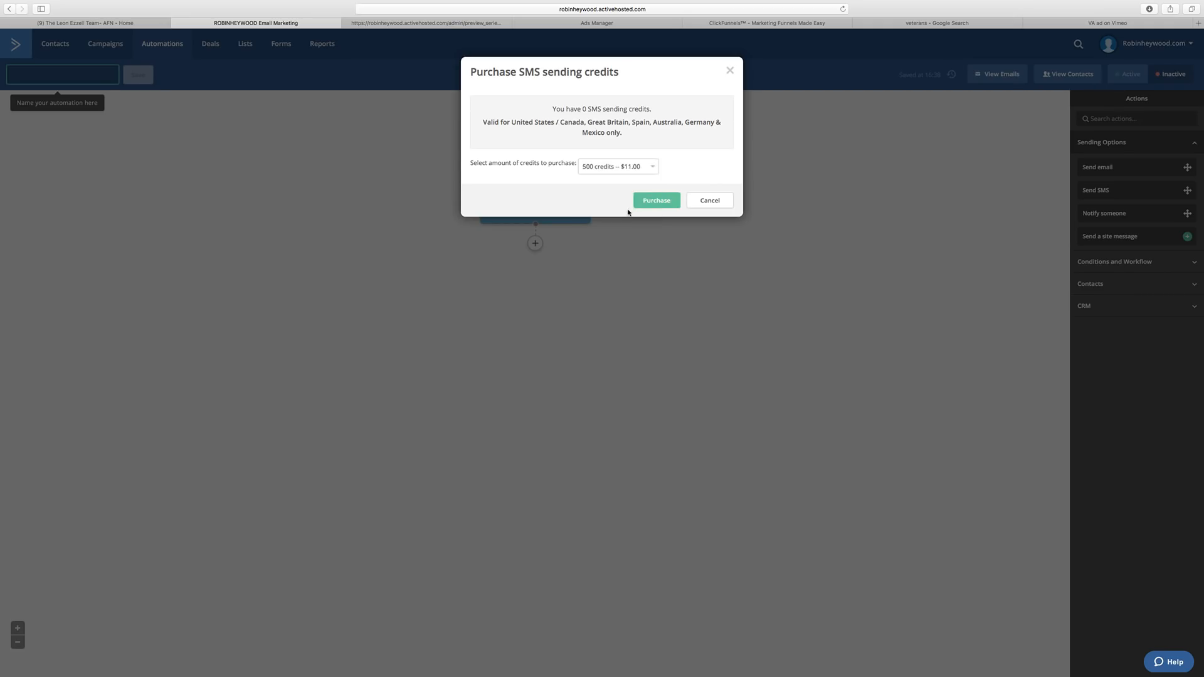
{"action": "left_click", "coordinate": [668, 206]}
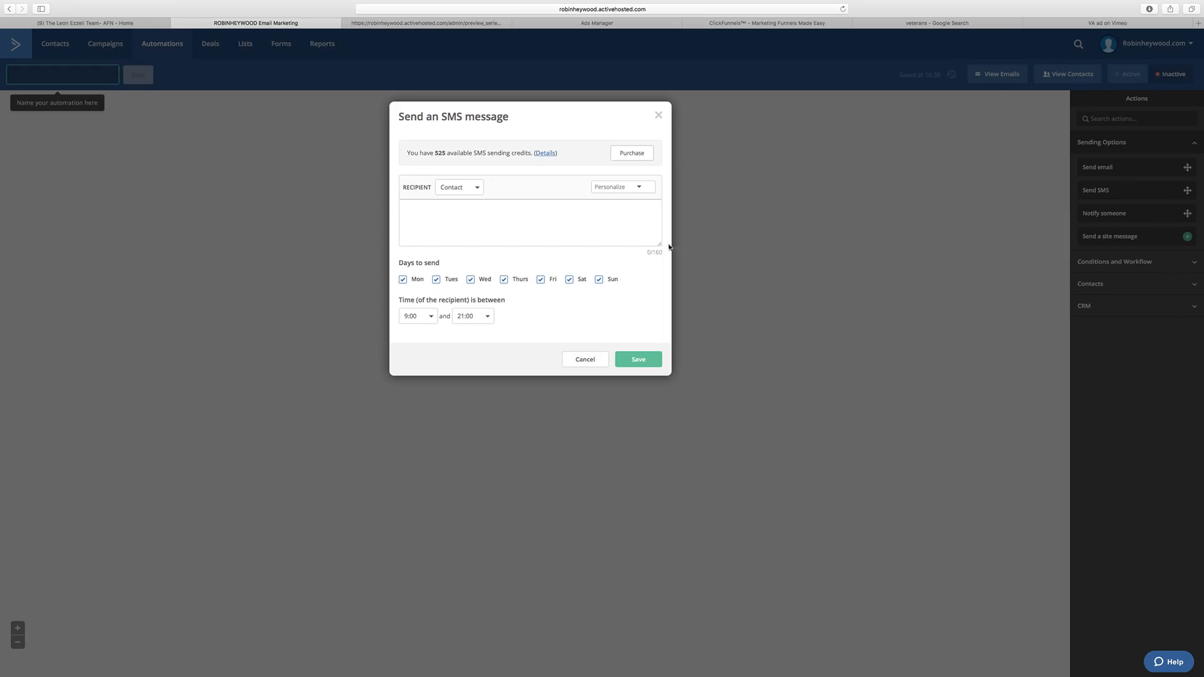
Enlarge the SMS message box and set the recipient to the admin user.
{"action": "mouse_move", "coordinate": [660, 244]}
{"action": "left_mouse_down"}
{"action": "mouse_move", "coordinate": [607, 249]}
{"action": "mouse_move", "coordinate": [662, 257]}
{"action": "left_mouse_up"}
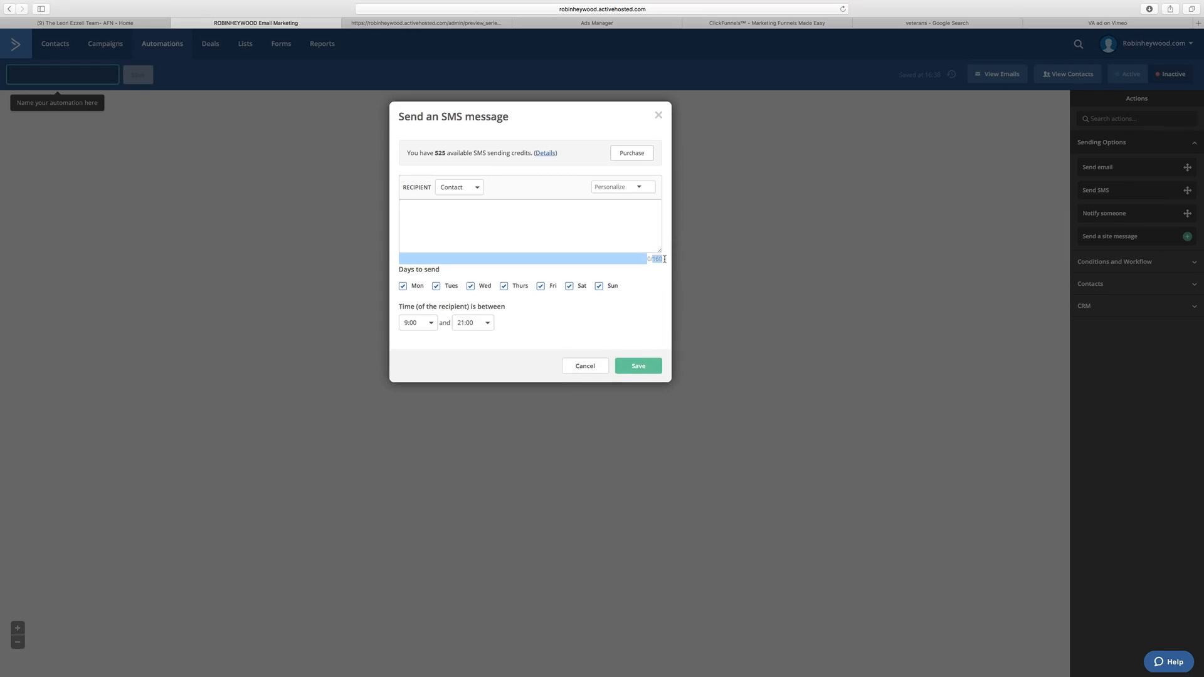
{"action": "left_click", "coordinate": [633, 230]}
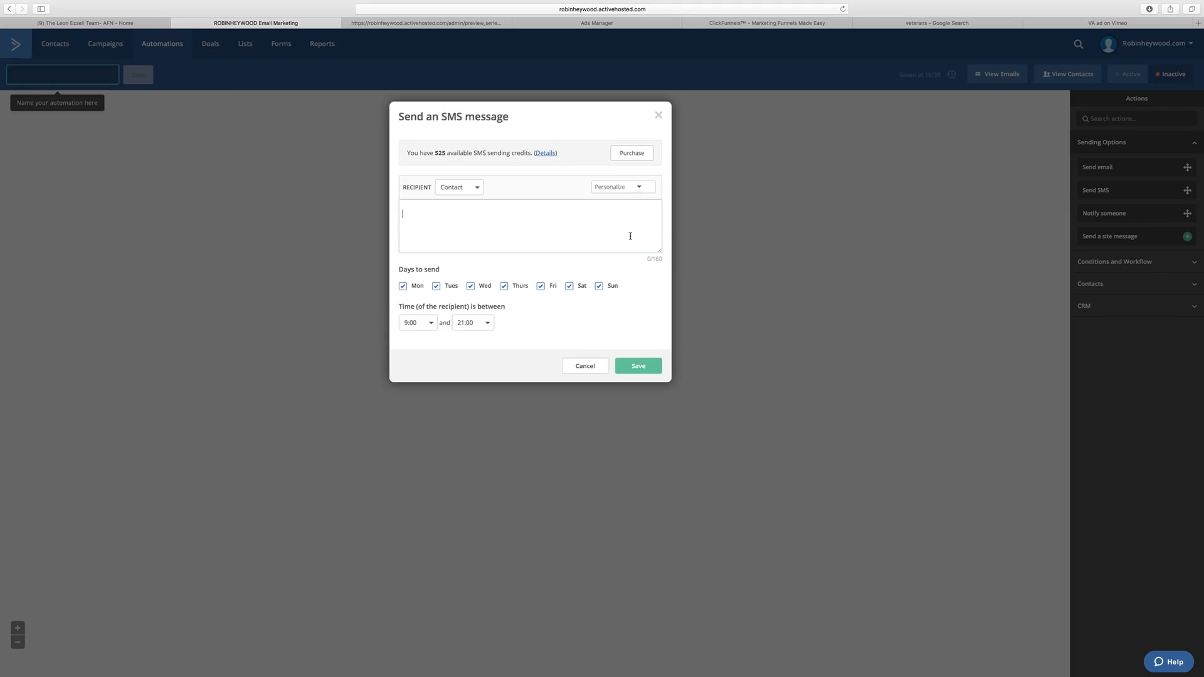
{"action": "left_click", "coordinate": [474, 191]}
{"action": "left_click", "coordinate": [458, 224]}
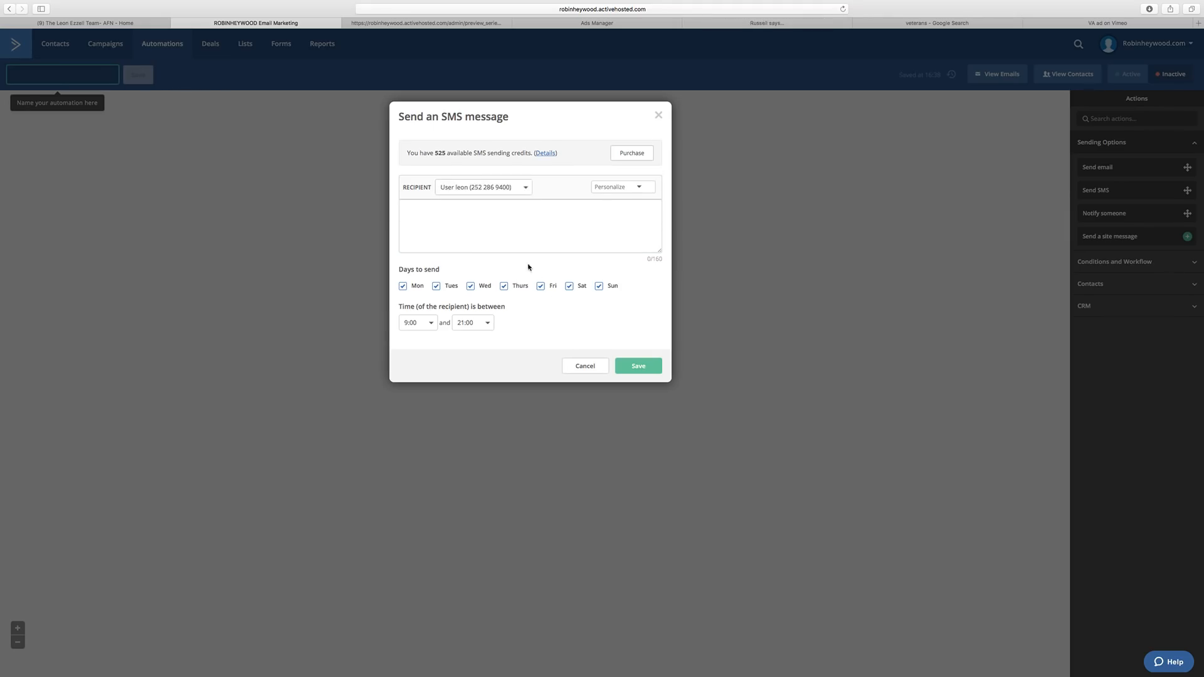
Type a greeting from the sender announcing a NEW Lead, followed by Name, Email: and Phone lines.
{"action": "left_click", "coordinate": [620, 188]}
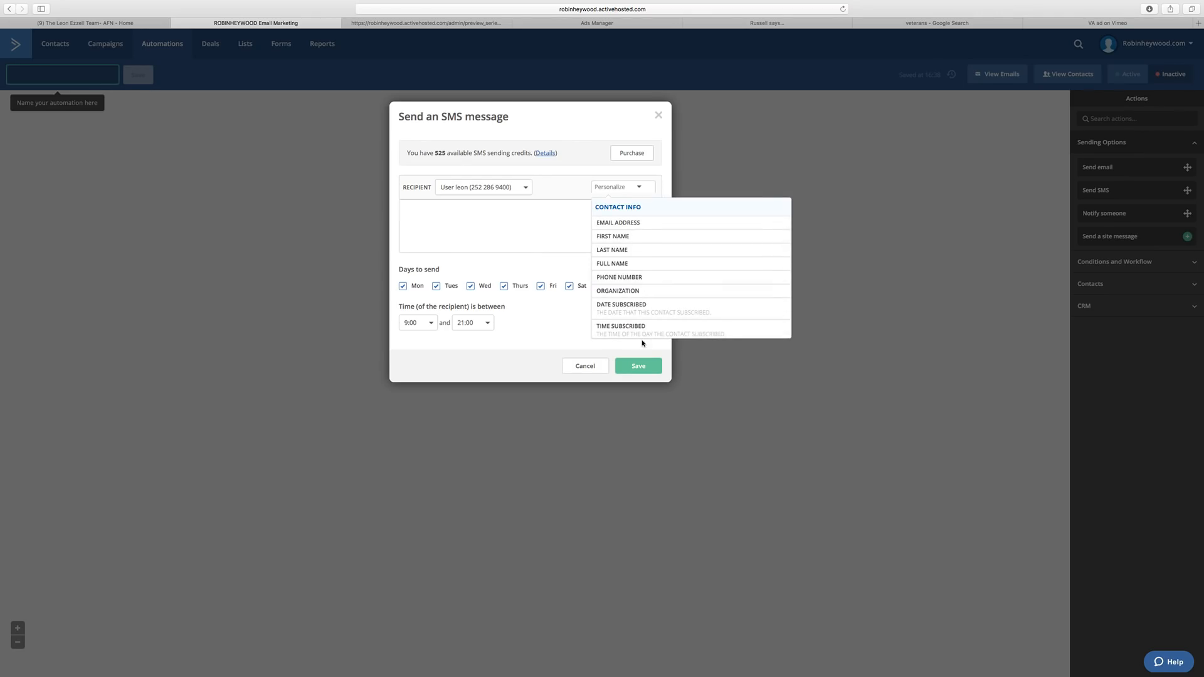
{"action": "left_click", "coordinate": [492, 224]}
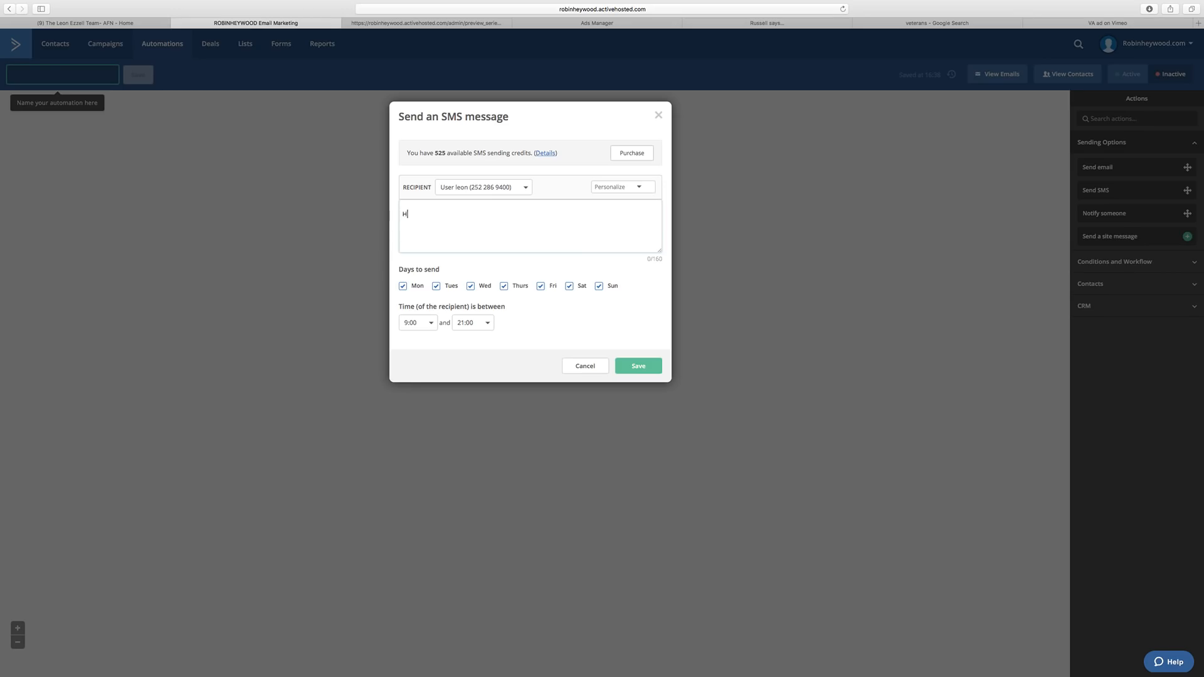
{"action": "type", "text": "Hey thi"}
{"action": "type", "text": "s is Robin Heywood!"}
{"action": "type", "text": " I just got you a NEW"}
{"action": "type", "text": " Lead!  "}
{"action": "type", "text": "Name"}
{"action": "key", "text": "Return"}
{"action": "type", "text": "Ema"}
{"action": "key", "text": "BackSpace"}
{"action": "key", "text": "BackSpace"}
{"action": "type", "text": "mail"}
{"action": "key", "text": "Return"}
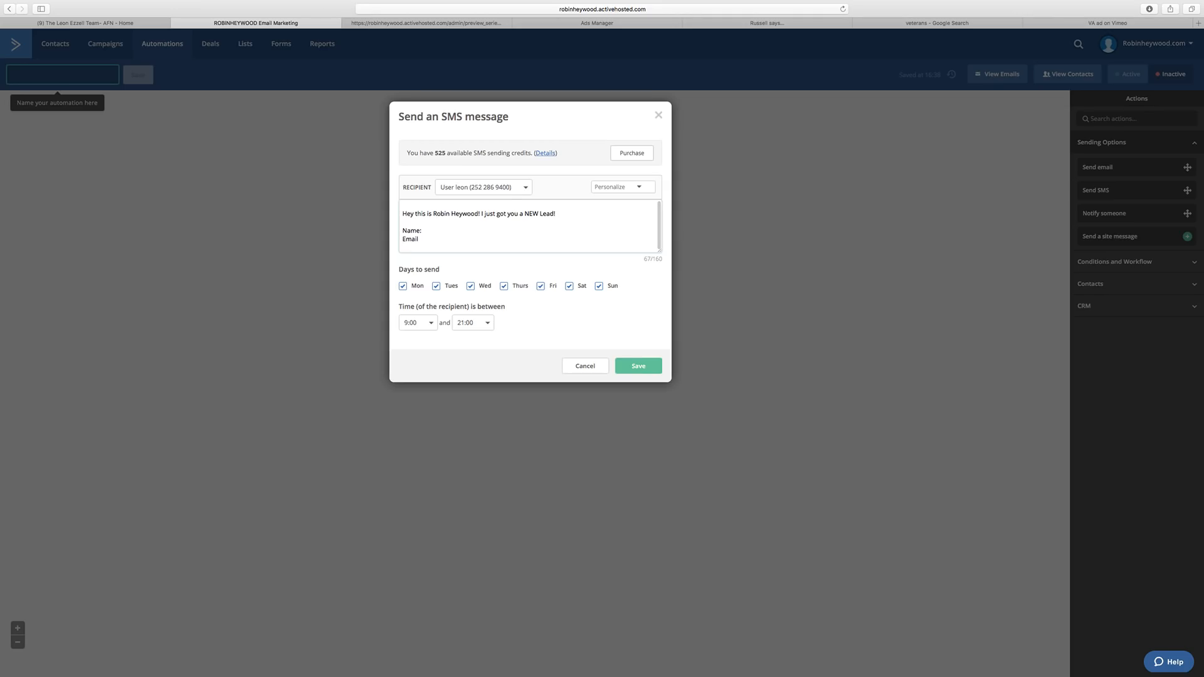
{"action": "key", "text": "BackSpace"}
{"action": "type", "text": ":"}
{"action": "key", "text": "Return"}
{"action": "type", "text": "Phone"}
Insert the %FULLNAME%, %EMAIL% and %PHONE% personalization tags after their labels.
{"action": "left_click", "coordinate": [640, 188]}
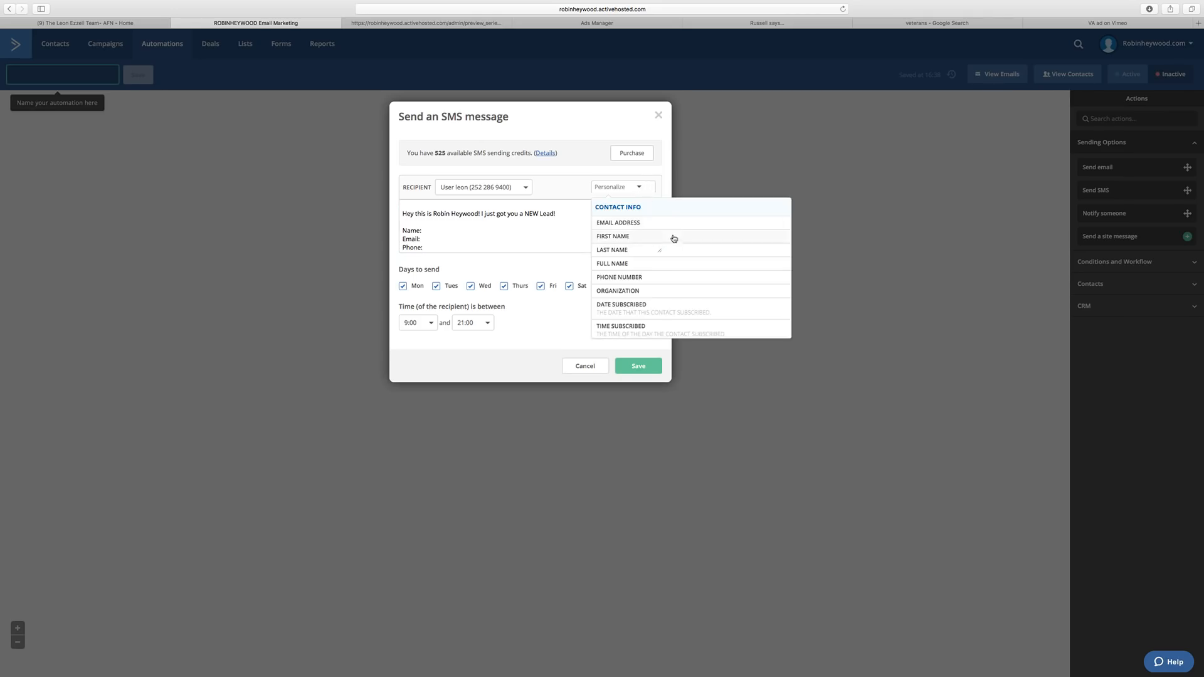
{"action": "left_click", "coordinate": [624, 264]}
{"action": "left_click", "coordinate": [420, 240]}
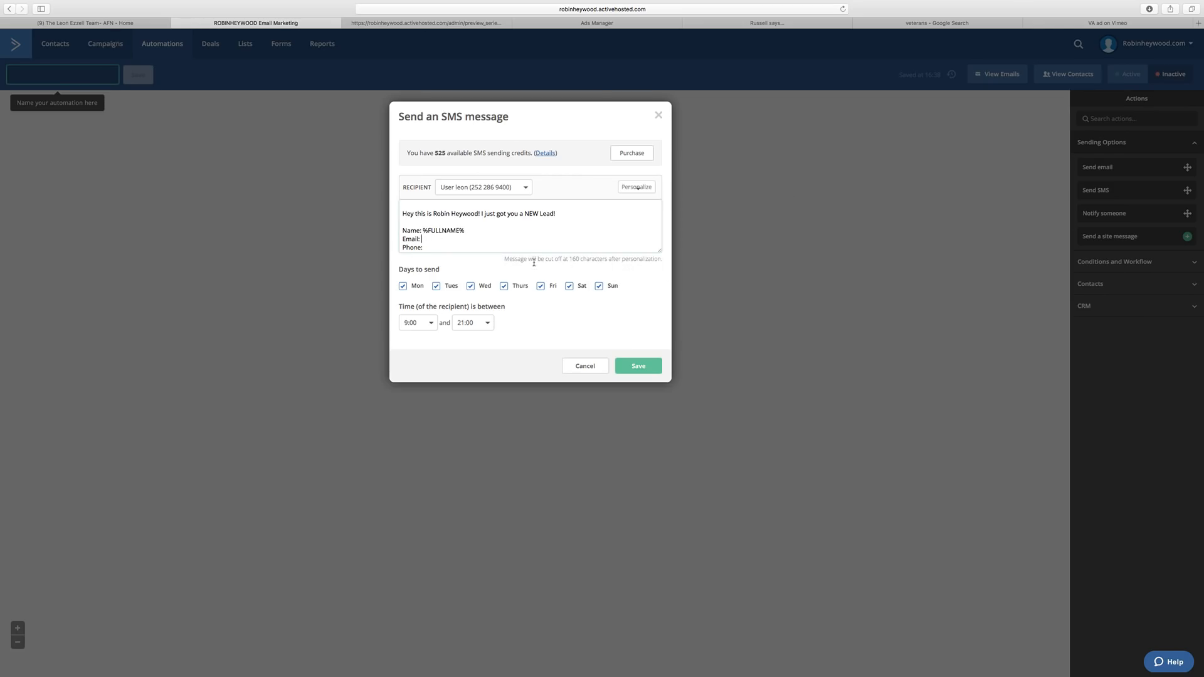
{"action": "left_click_drag", "start_coordinate": [503, 262], "coordinate": [662, 261]}
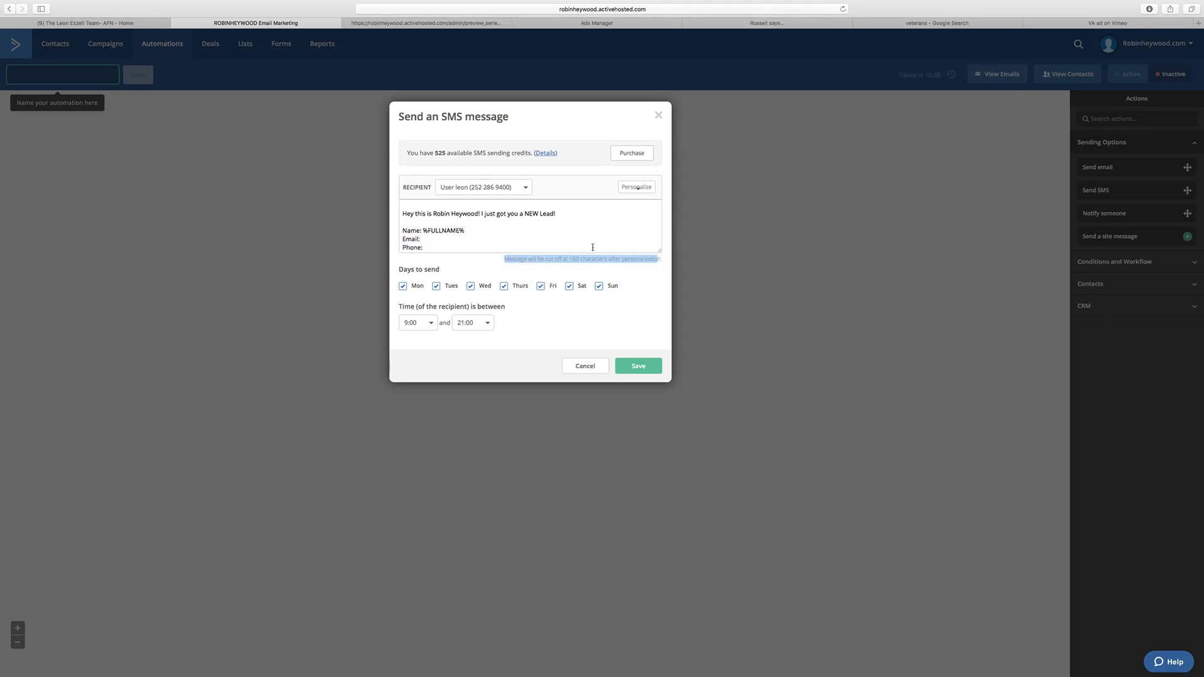
{"action": "left_click", "coordinate": [485, 237]}
{"action": "left_click", "coordinate": [649, 191]}
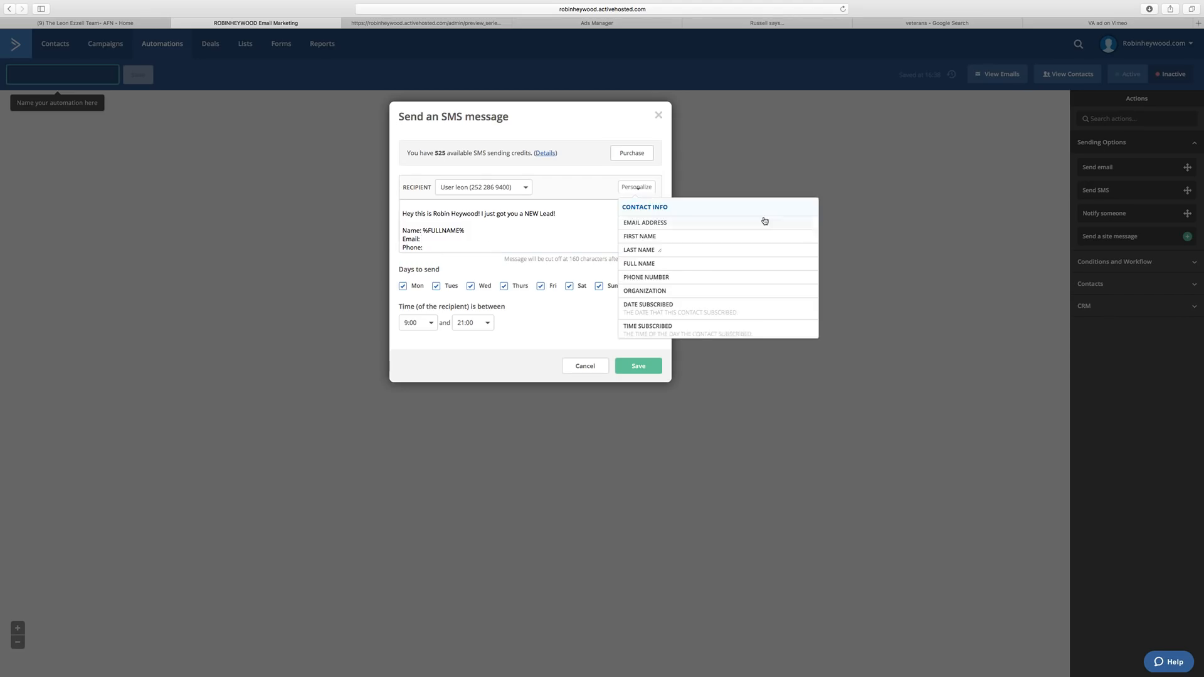
{"action": "left_click", "coordinate": [674, 223]}
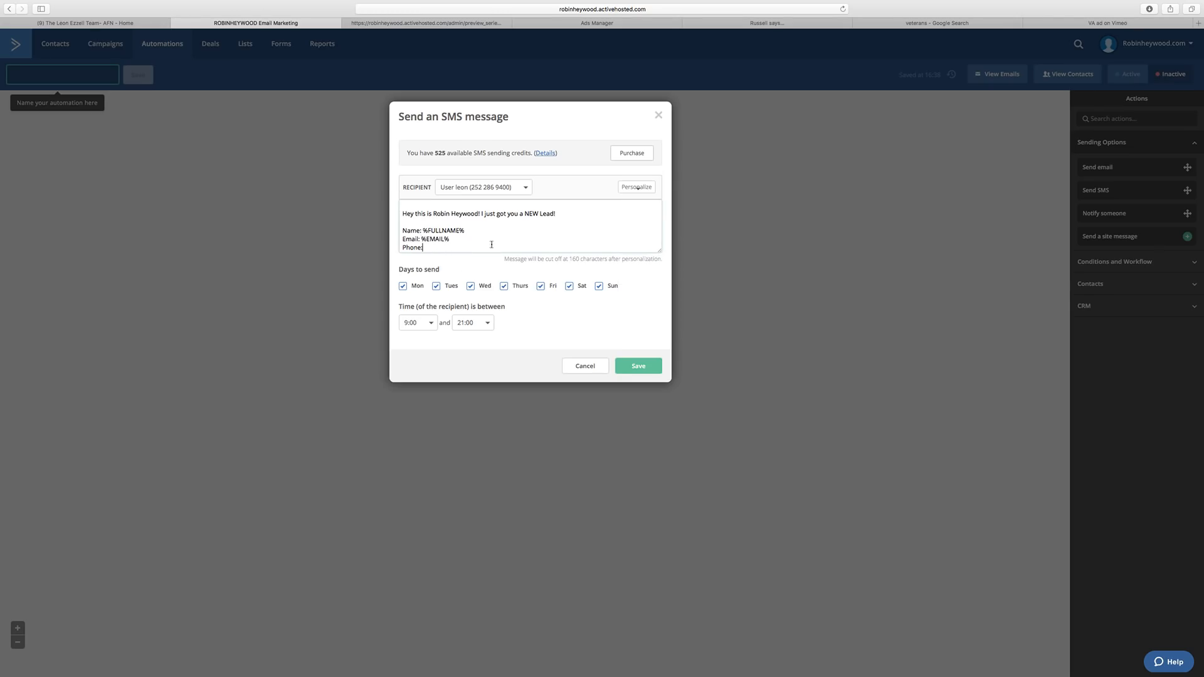
{"action": "left_click", "coordinate": [642, 188]}
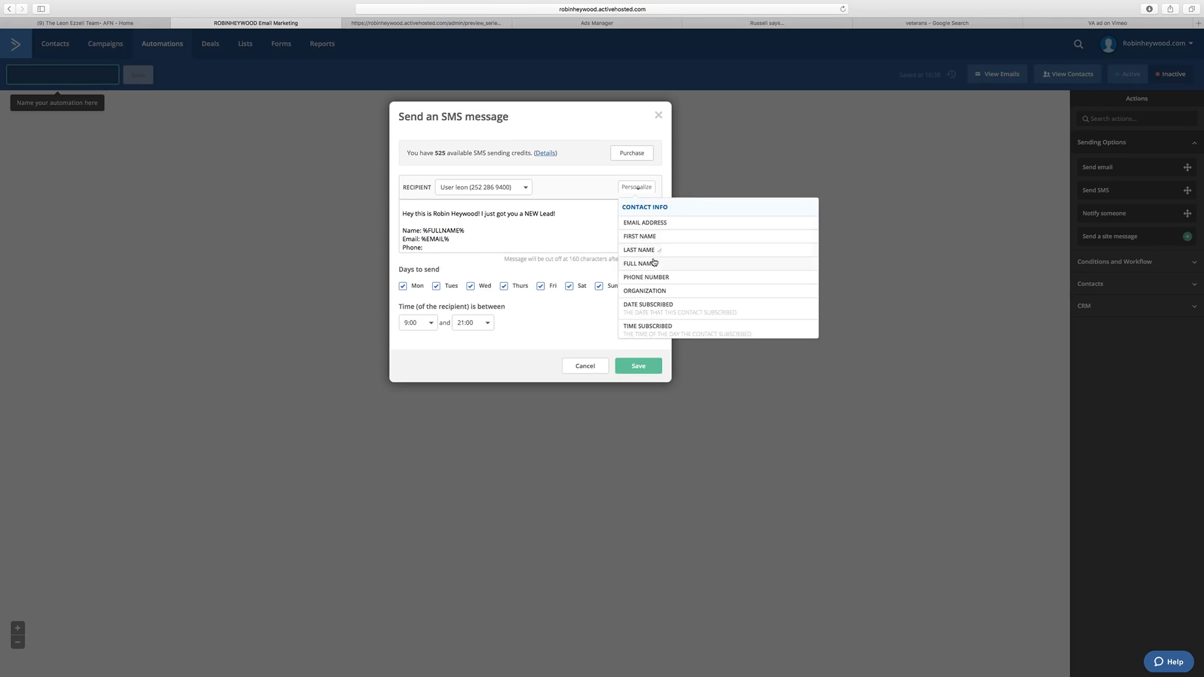
{"action": "left_click", "coordinate": [670, 277]}
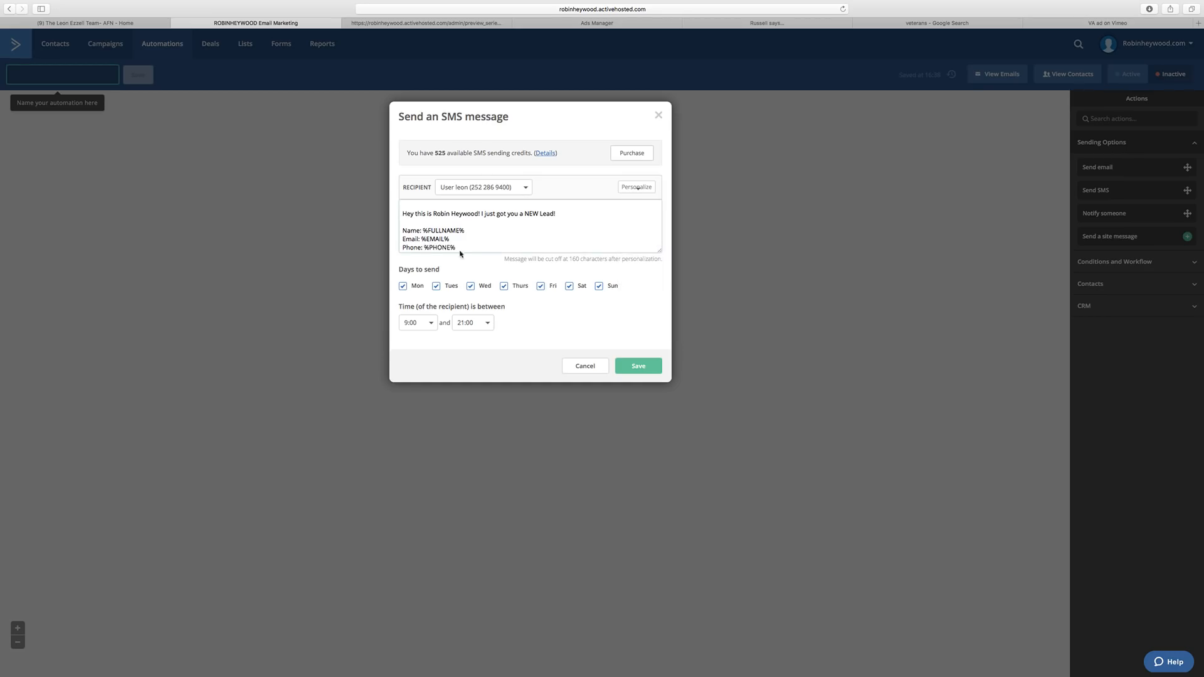
Tidy the field lines and add 'Please call them ASAP!' to the SMS message.
{"action": "left_click_drag", "start_coordinate": [423, 230], "coordinate": [396, 251]}
{"action": "key", "text": "BackSpace"}
{"action": "key", "text": "BackSpace"}
{"action": "key", "text": "BackSpace"}
{"action": "key", "text": "super+z"}
{"action": "key", "text": "BackSpace"}
{"action": "scroll", "coordinate": [514, 222], "scroll_direction": "down", "scroll_amount": 1}
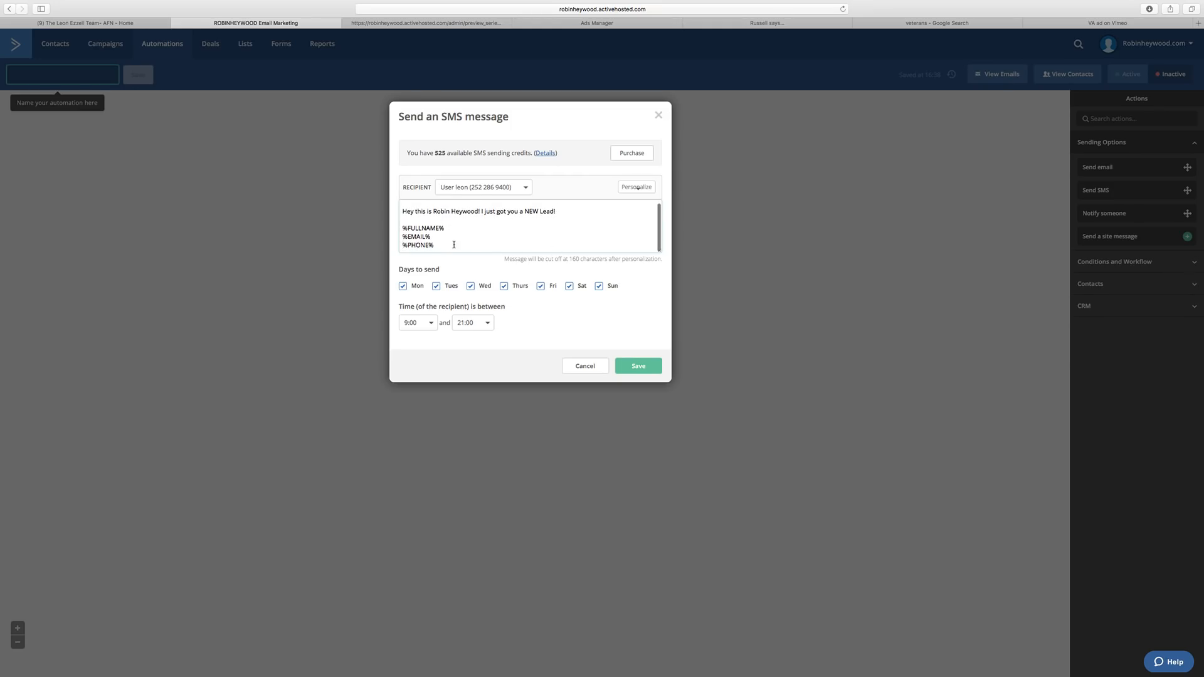
{"action": "left_click_drag", "start_coordinate": [454, 245], "coordinate": [404, 229]}
{"action": "key", "text": "BackSpace"}
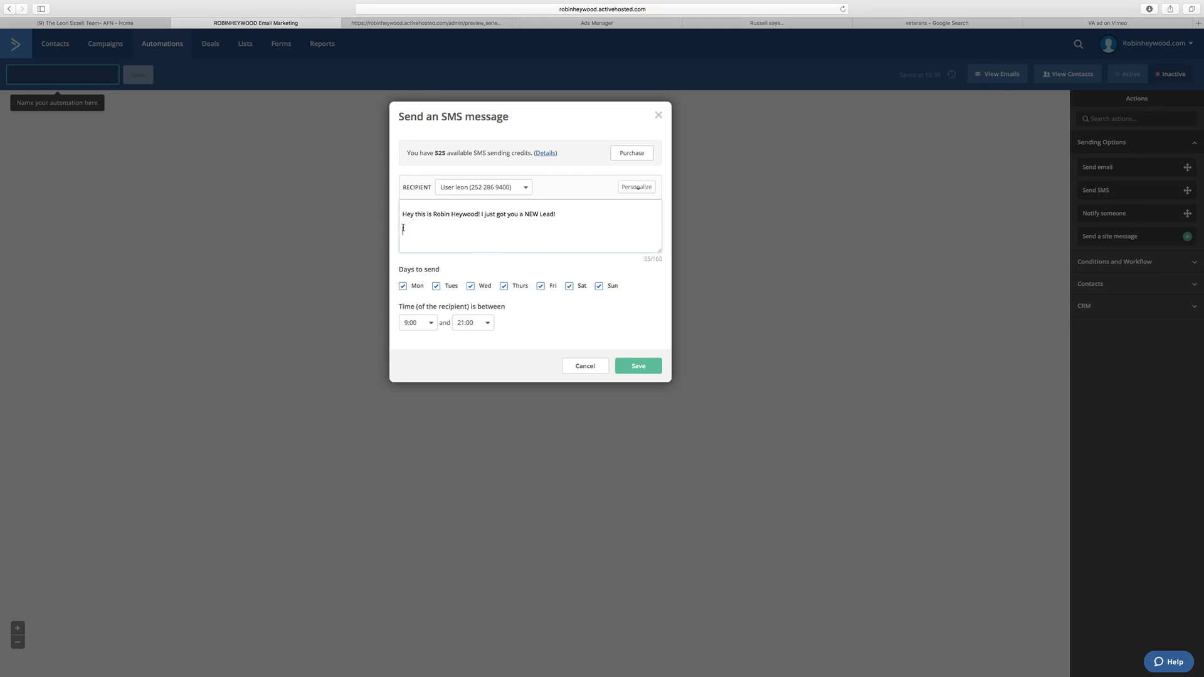
{"action": "key", "text": "super+z"}
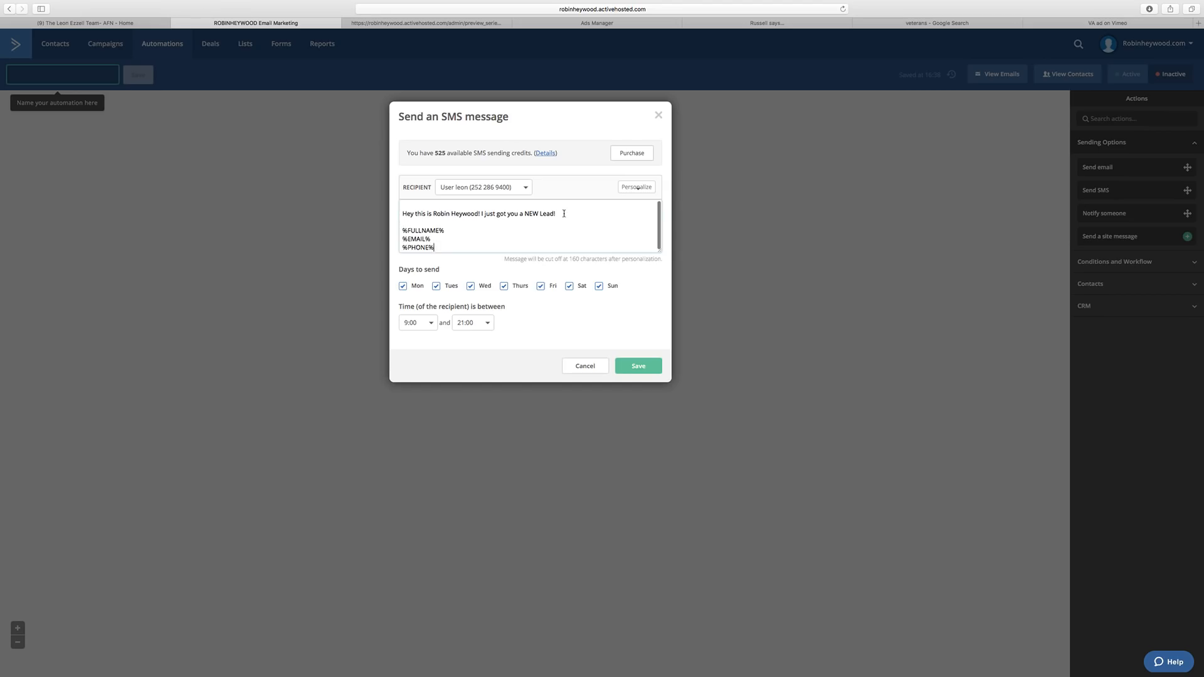
{"action": "type", "text": "Please call them ASAP!"}
{"action": "scroll", "coordinate": [556, 242], "scroll_direction": "down", "scroll_amount": 1}
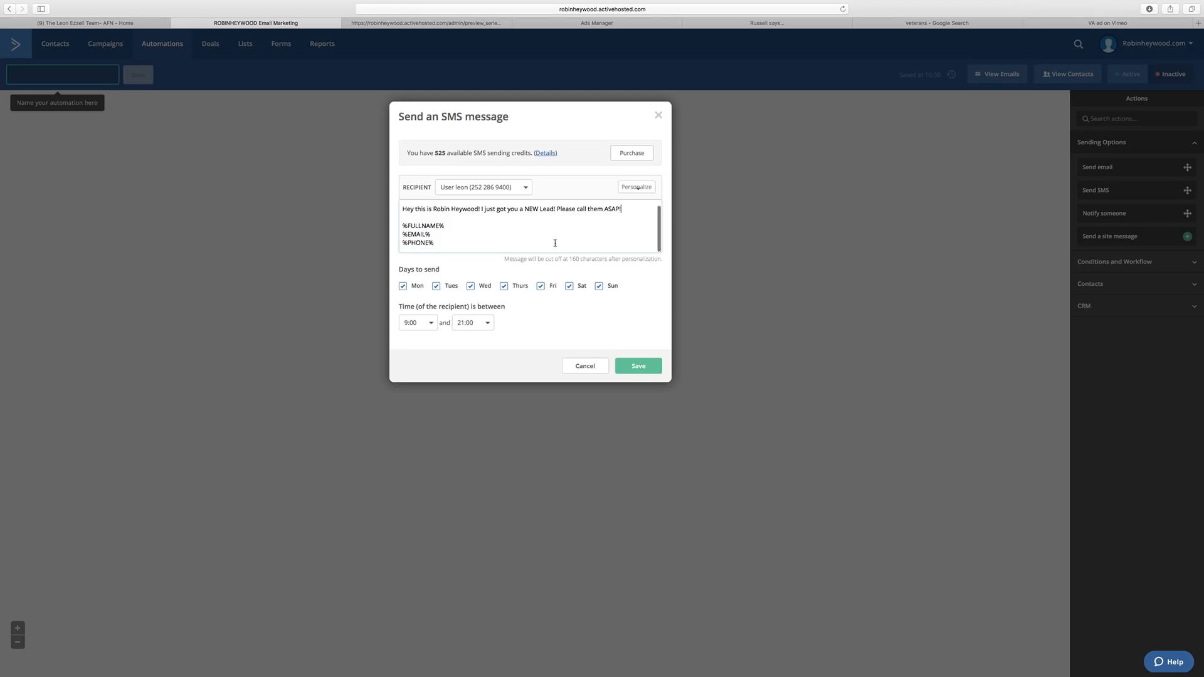
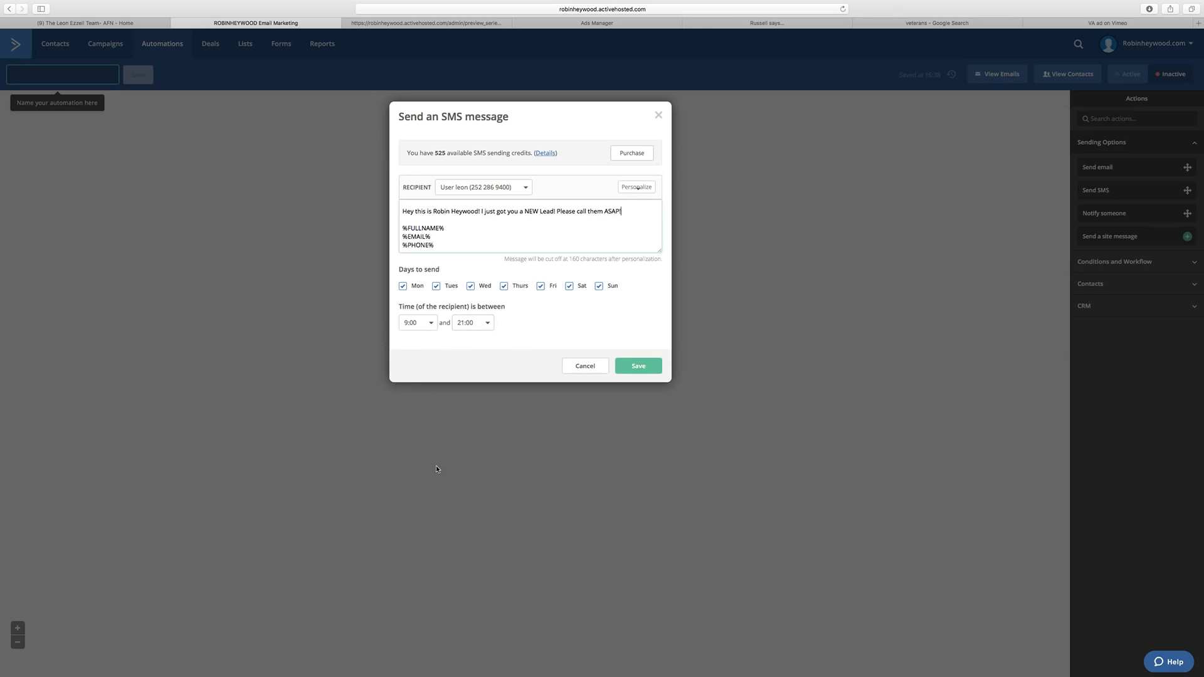
Save the new-lead text alert as a Send SMS step in the automation.
{"action": "left_click", "coordinate": [638, 365]}
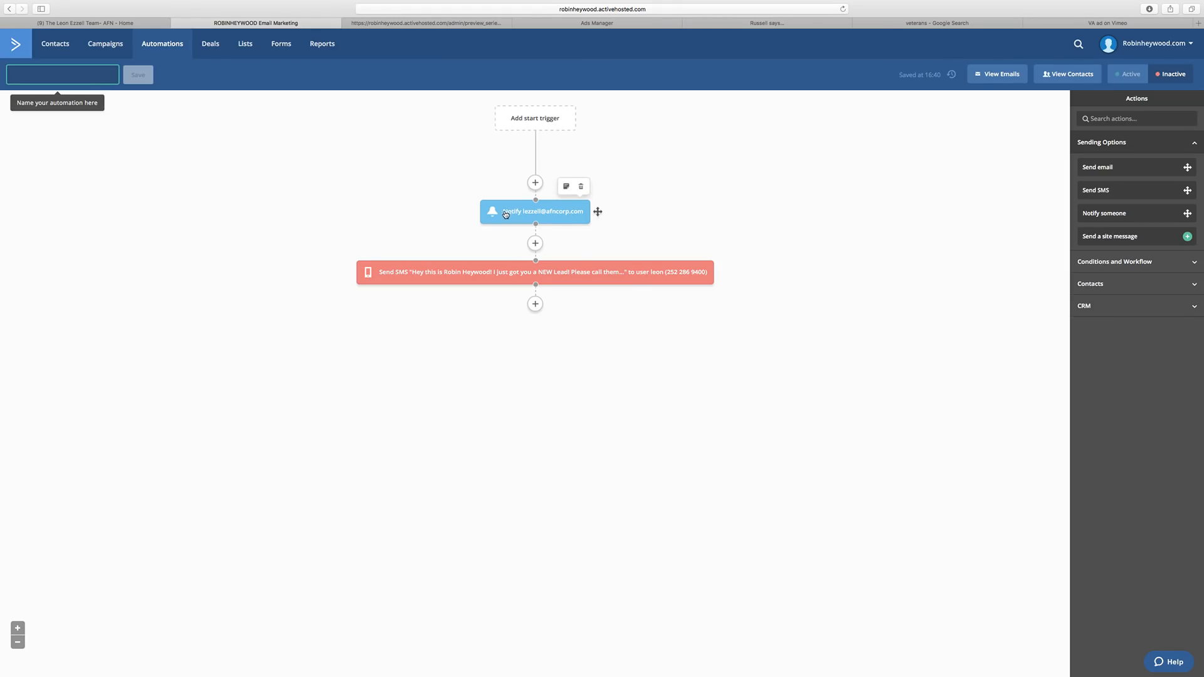
Add a 15-minute 'for a specified period' wait after the SMS step, then reopen the SMS settings.
{"action": "mouse_move", "coordinate": [536, 270]}
{"action": "left_click", "coordinate": [535, 304]}
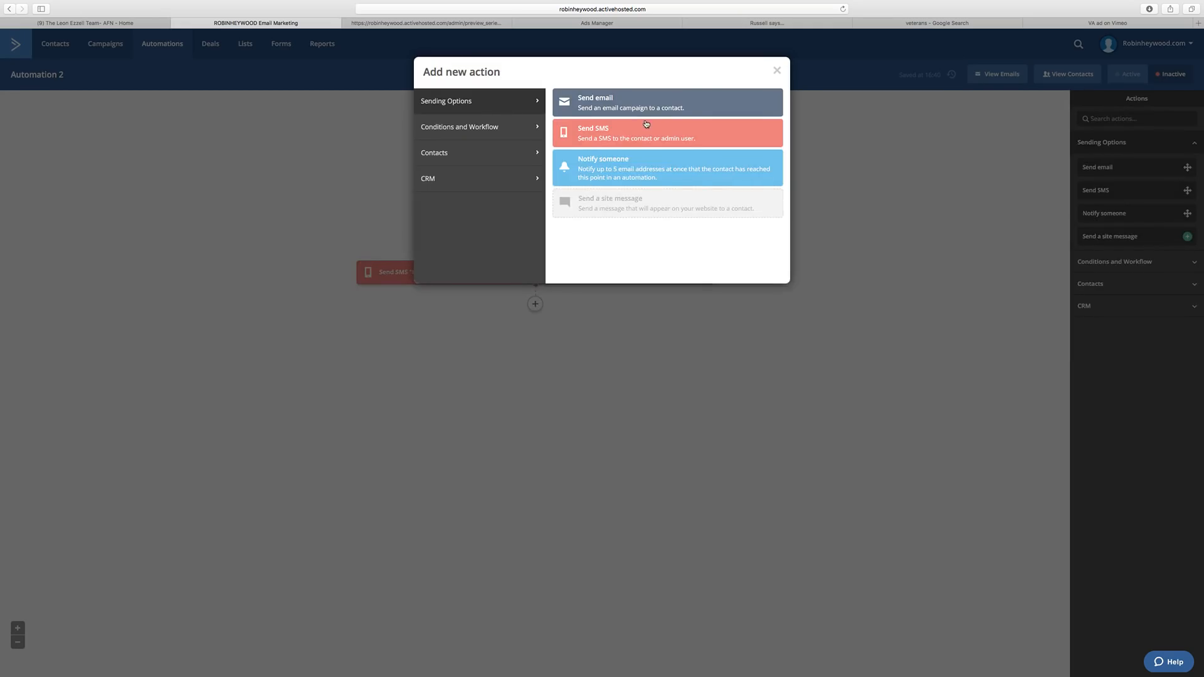
{"action": "left_click", "coordinate": [482, 126]}
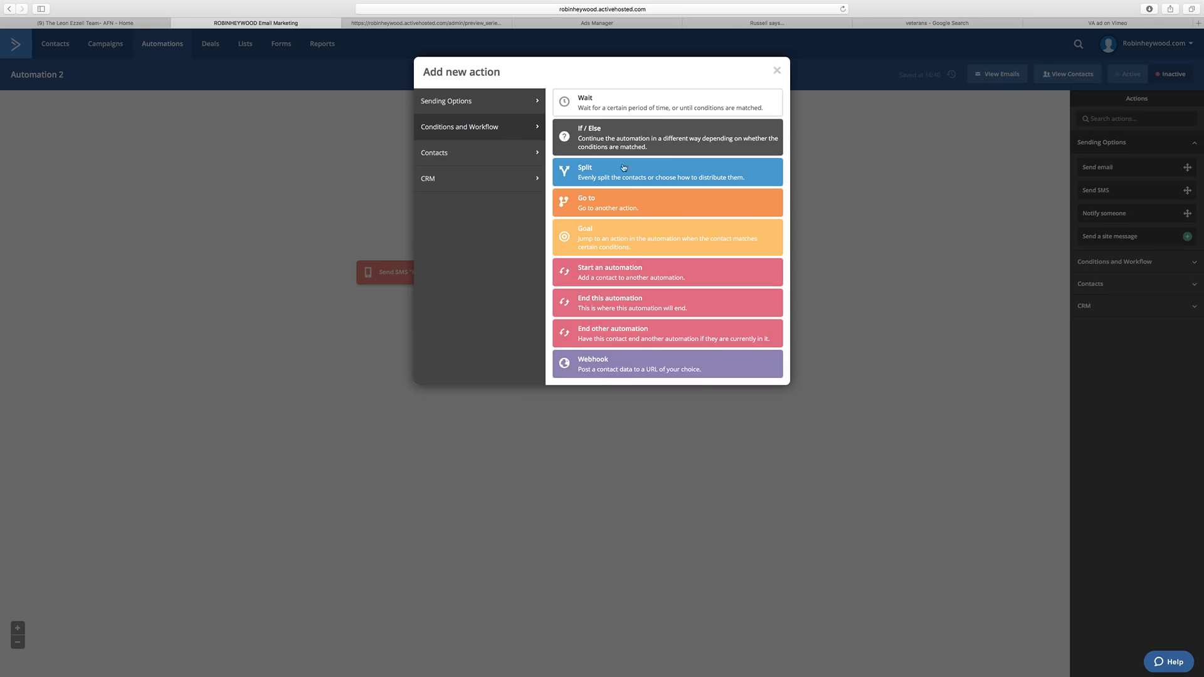
{"action": "left_click", "coordinate": [618, 106]}
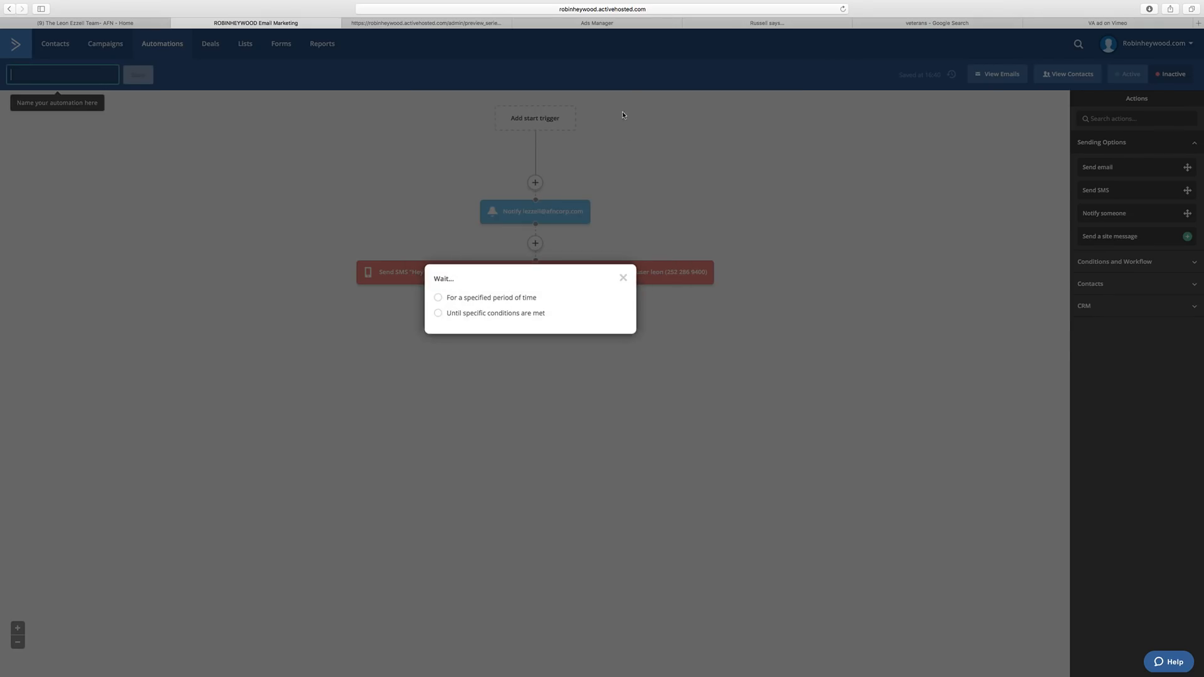
{"action": "left_click", "coordinate": [484, 302]}
{"action": "left_click", "coordinate": [517, 296]}
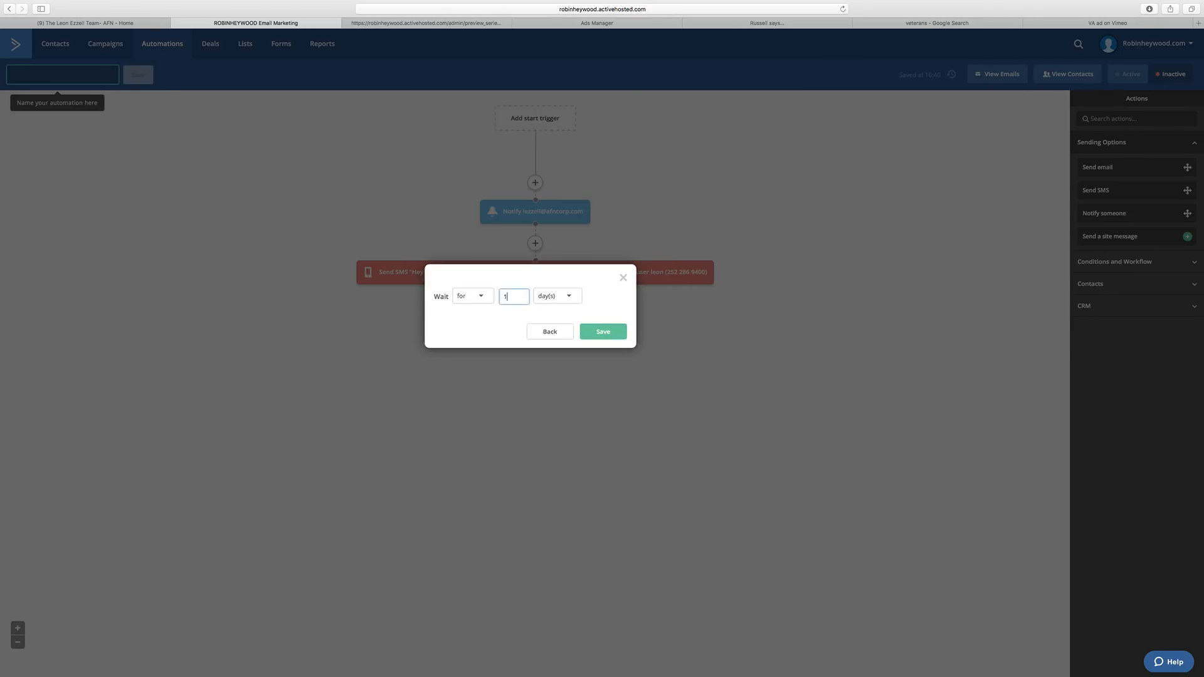
{"action": "type", "text": "5"}
{"action": "left_click", "coordinate": [567, 301]}
{"action": "left_click", "coordinate": [560, 315]}
{"action": "left_click", "coordinate": [596, 333]}
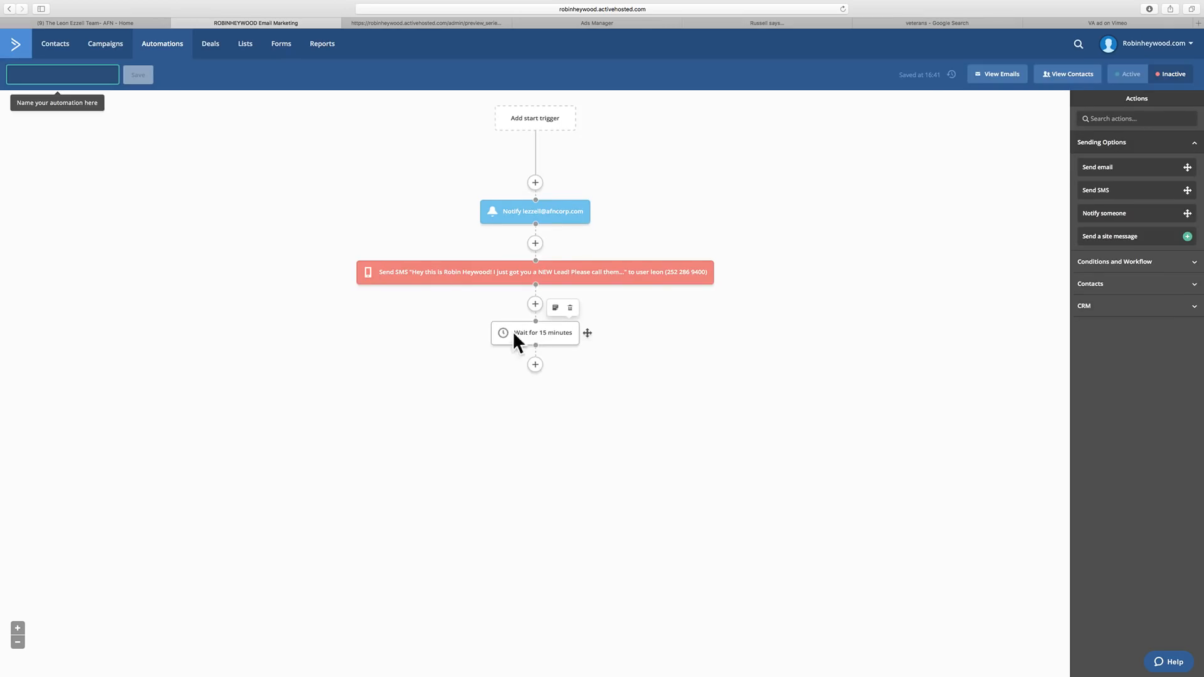
{"action": "left_click", "coordinate": [567, 273]}
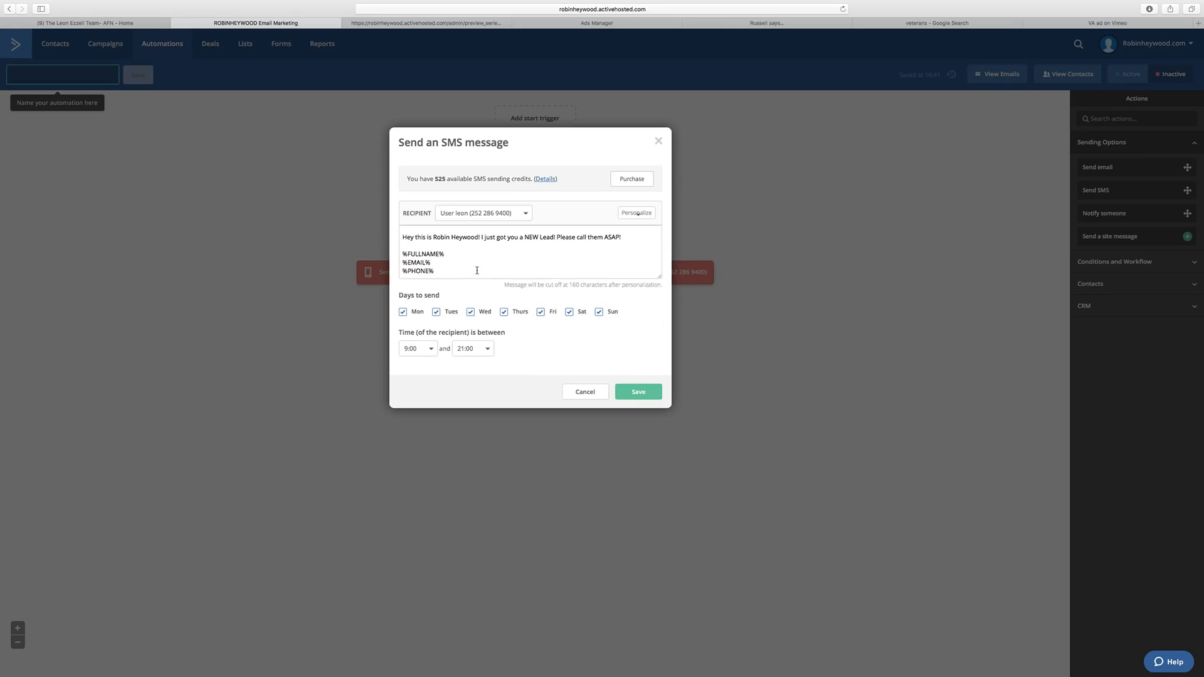
Copy the alert text and paste it into a new Send SMS step after the wait.
{"action": "key", "text": "super+a"}
{"action": "key", "text": "super+c"}
{"action": "left_click", "coordinate": [589, 394]}
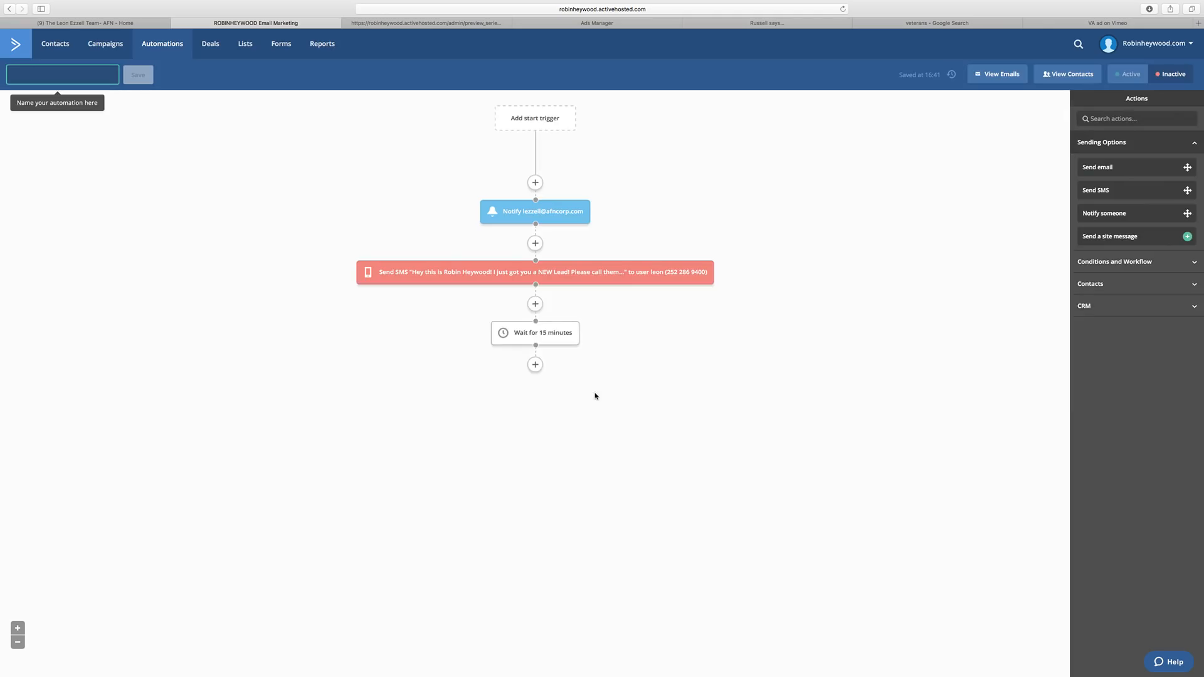
{"action": "left_click", "coordinate": [536, 369]}
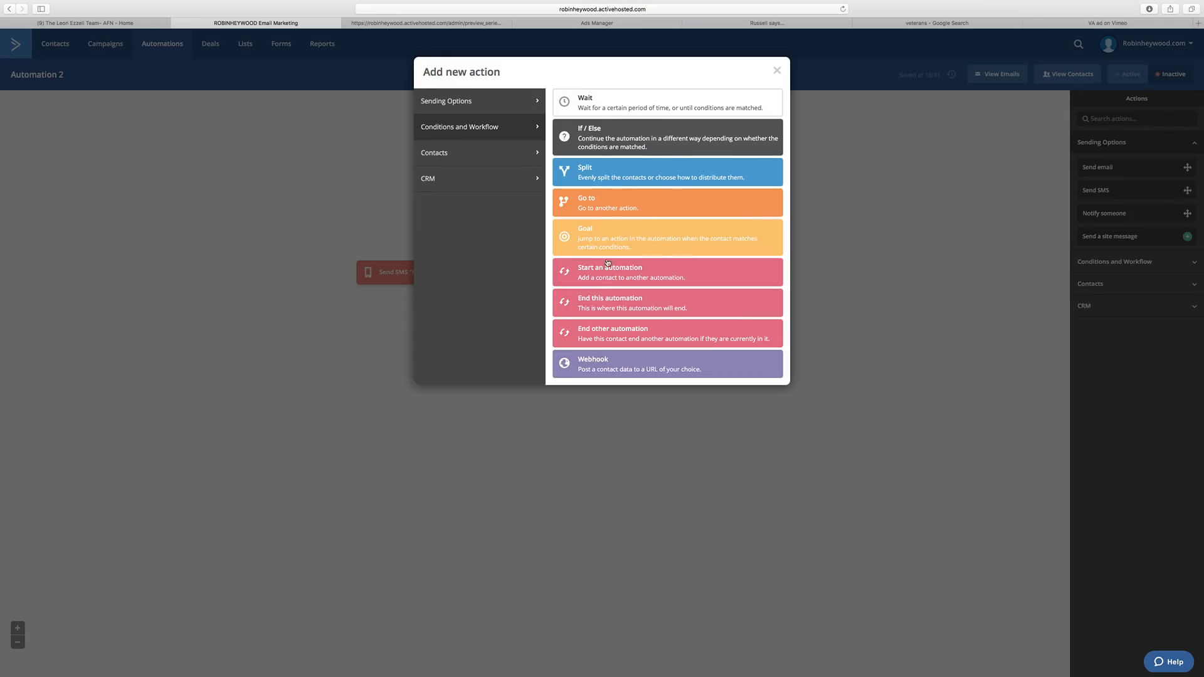
{"action": "left_click", "coordinate": [486, 99]}
{"action": "left_click", "coordinate": [596, 136]}
{"action": "left_click", "coordinate": [470, 333]}
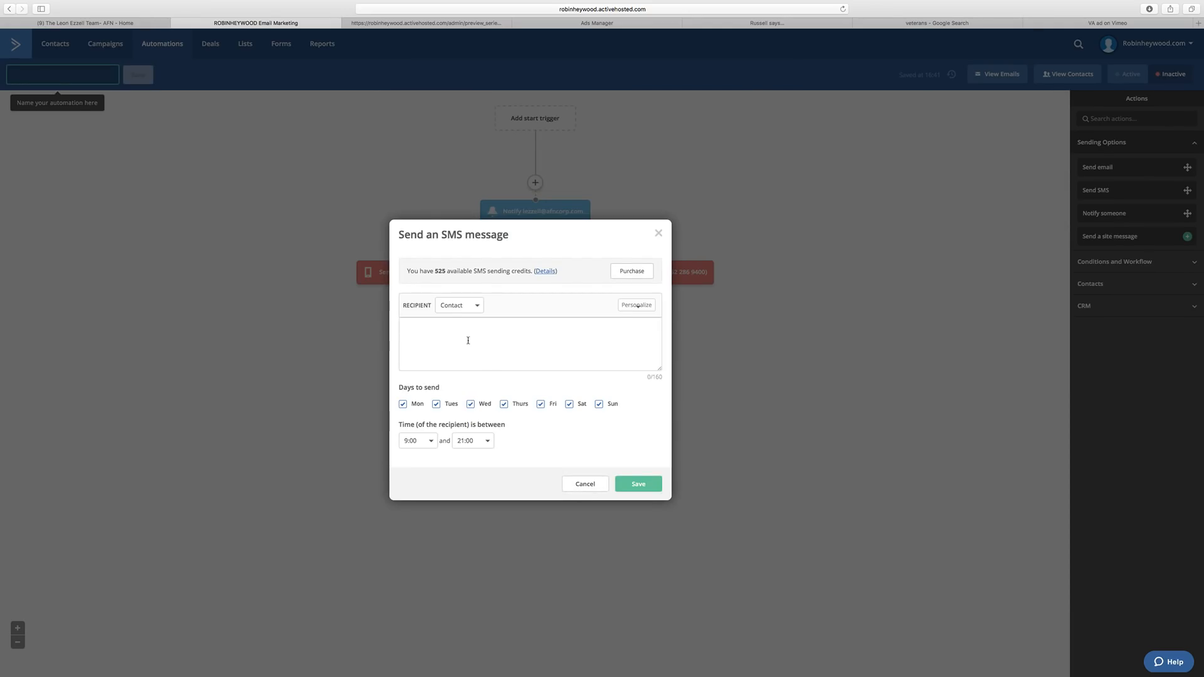
{"action": "key", "text": "super+v"}
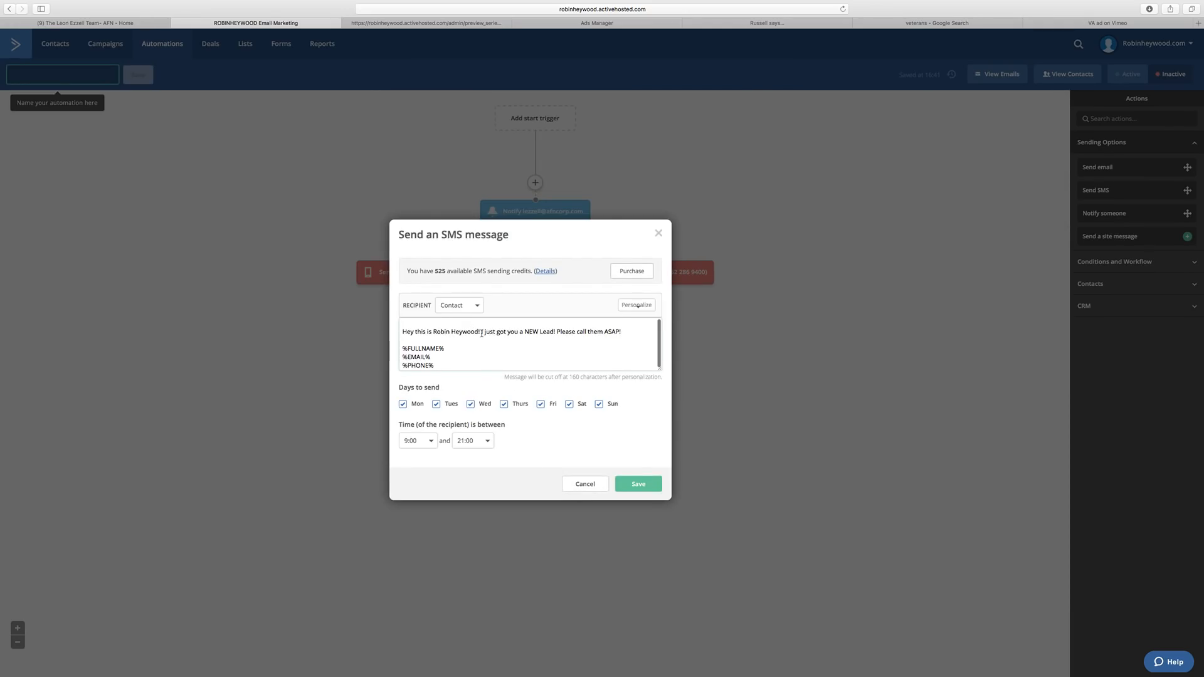
Rewrite the opening as 'Don't forget to call that lead from 15 mins ago!' and save.
{"action": "left_click", "coordinate": [482, 332]}
{"action": "type", "text": "P"}
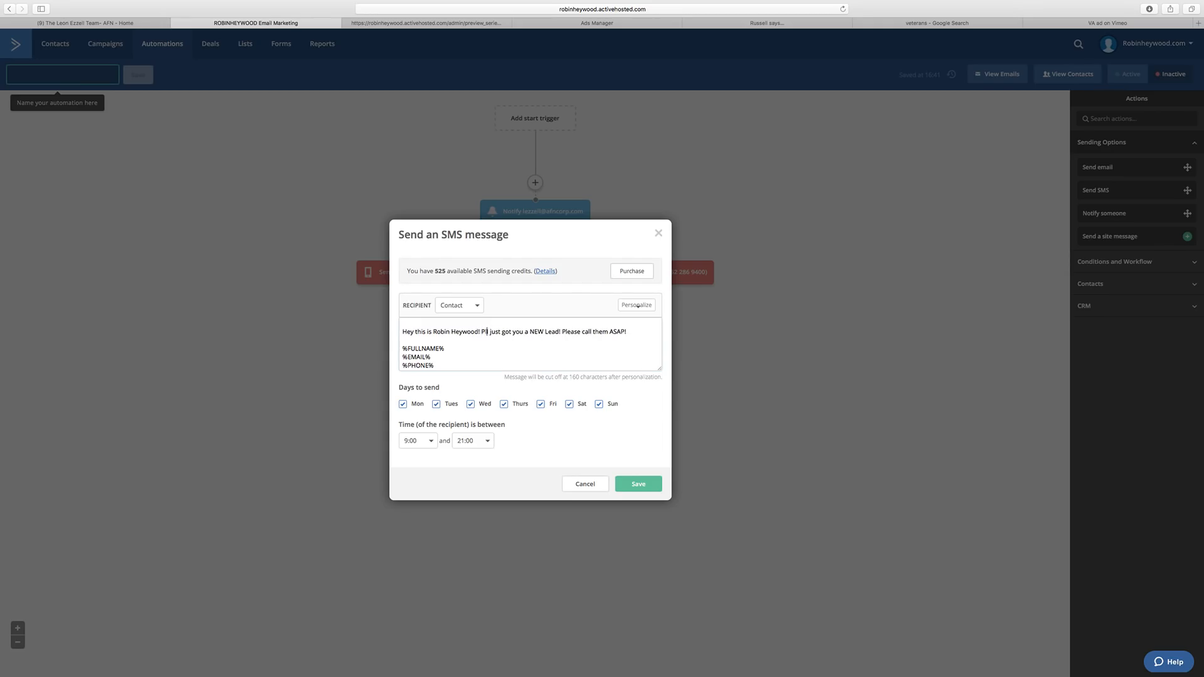
{"action": "key", "text": "BackSpace"}
{"action": "key", "text": "Delete"}
{"action": "type", "text": "Don"}
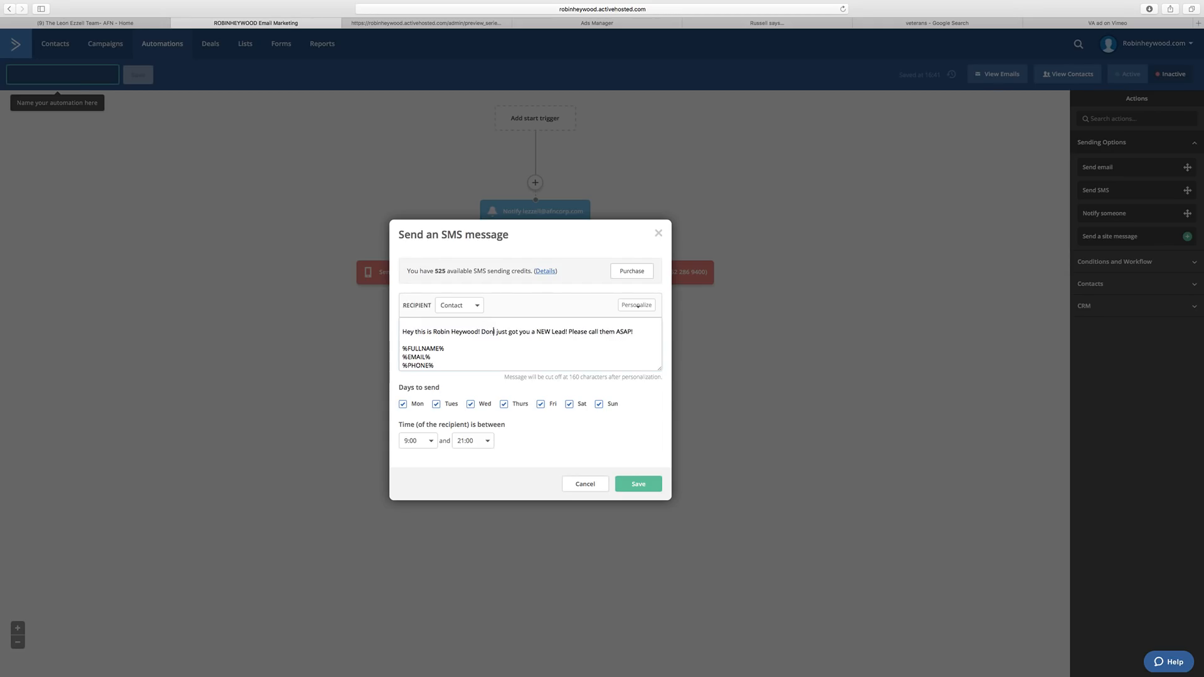
{"action": "type", "text": "'t forget to "}
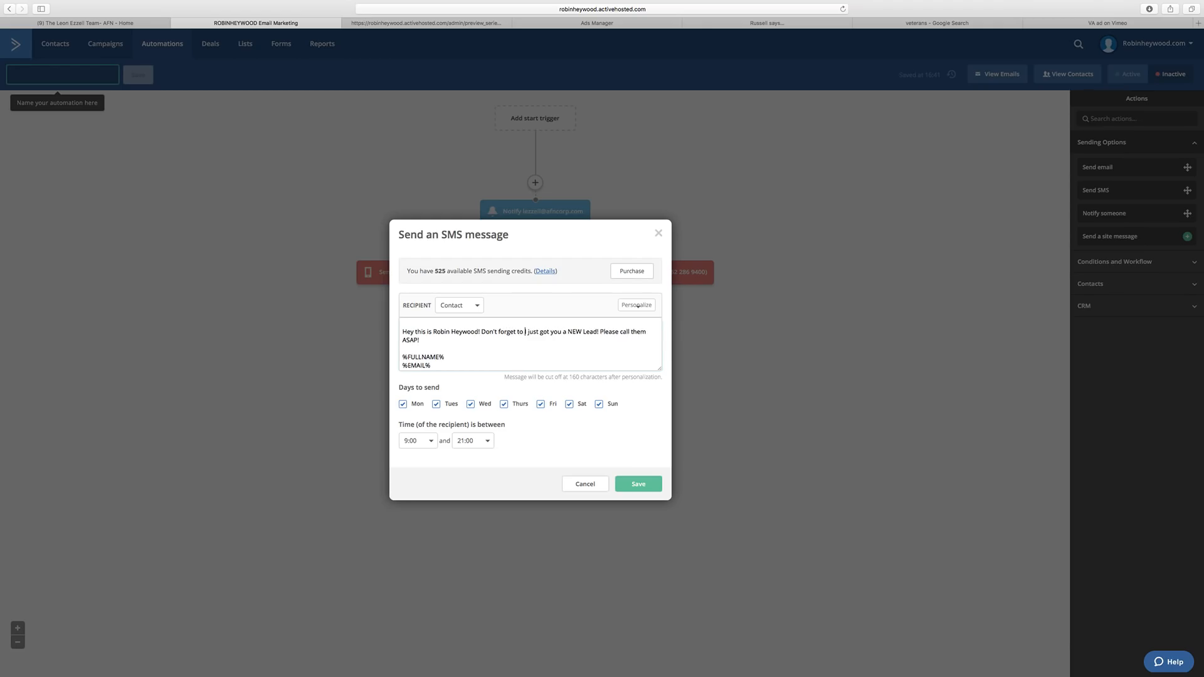
{"action": "type", "text": "call that"}
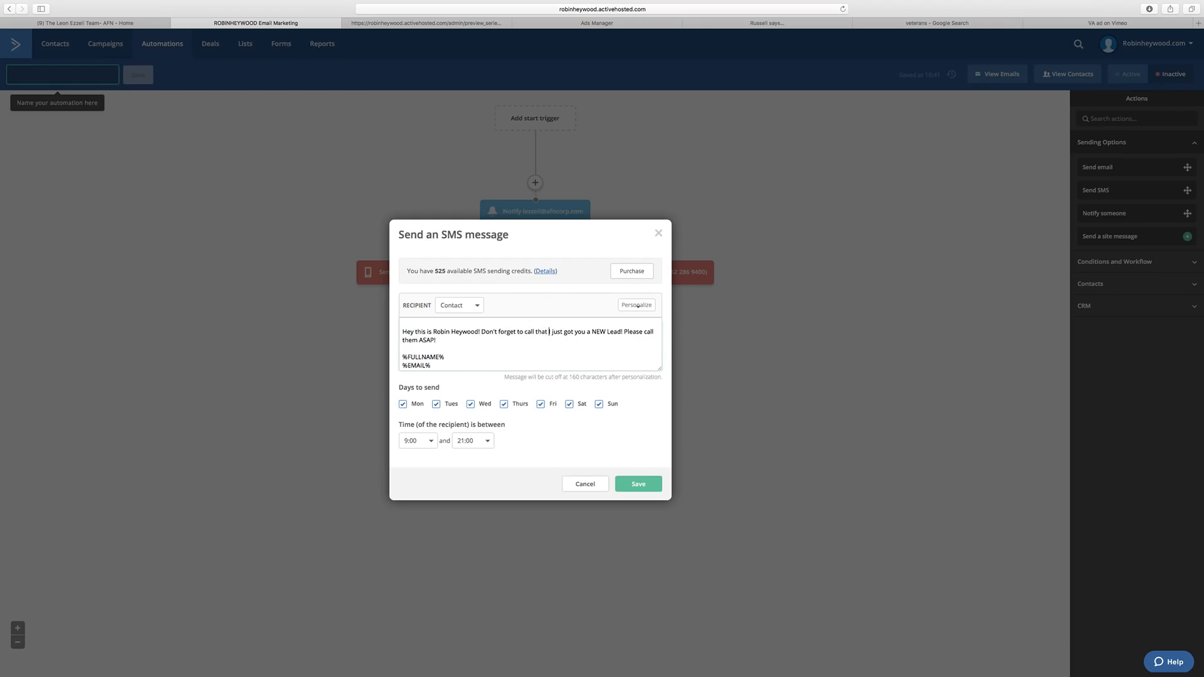
{"action": "type", "text": " lead from 15 mins ag"}
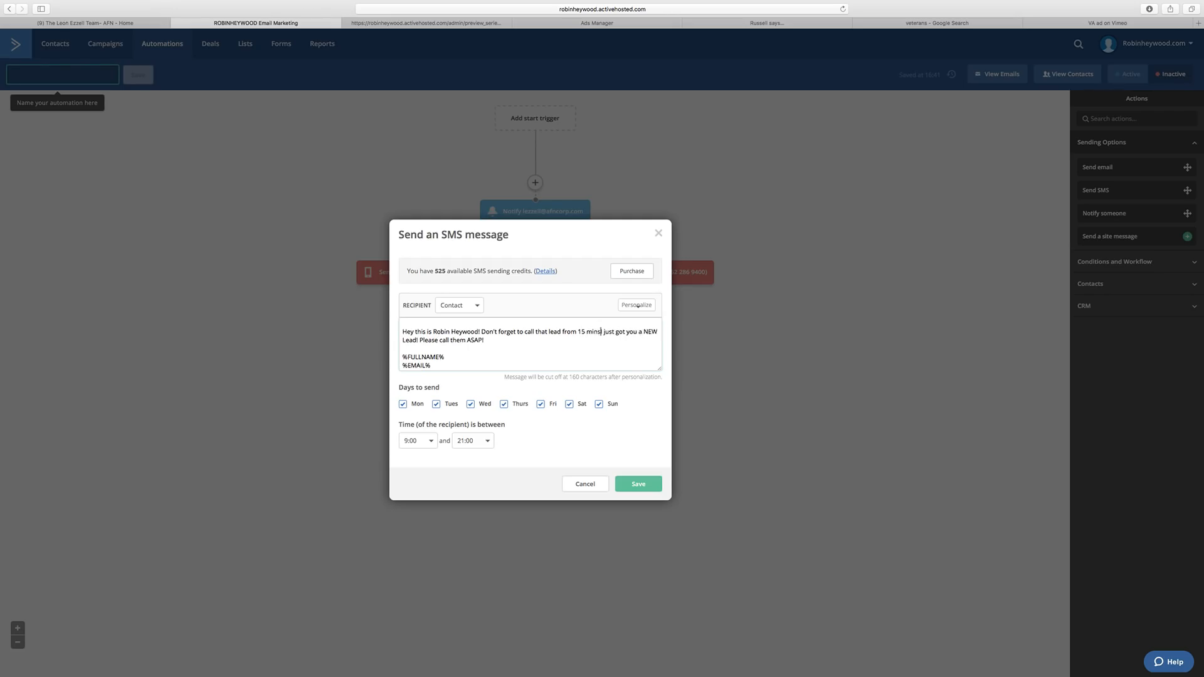
{"action": "type", "text": "o!"}
{"action": "key", "text": "shift+Down"}
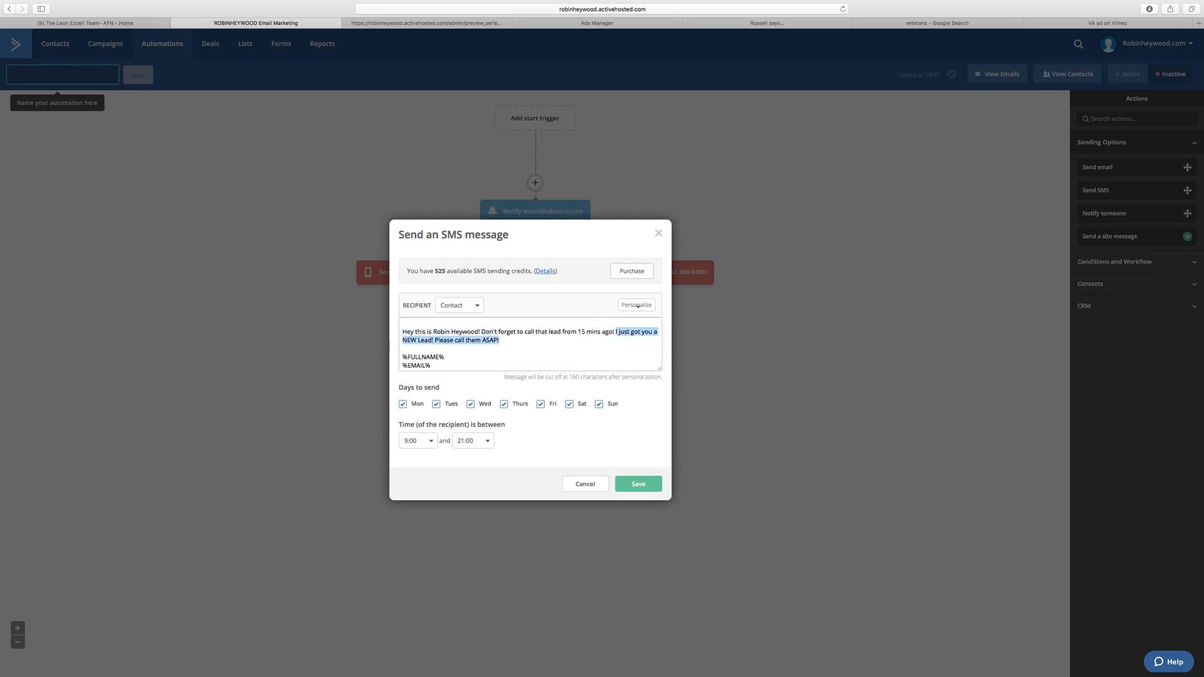
{"action": "key", "text": "BackSpace"}
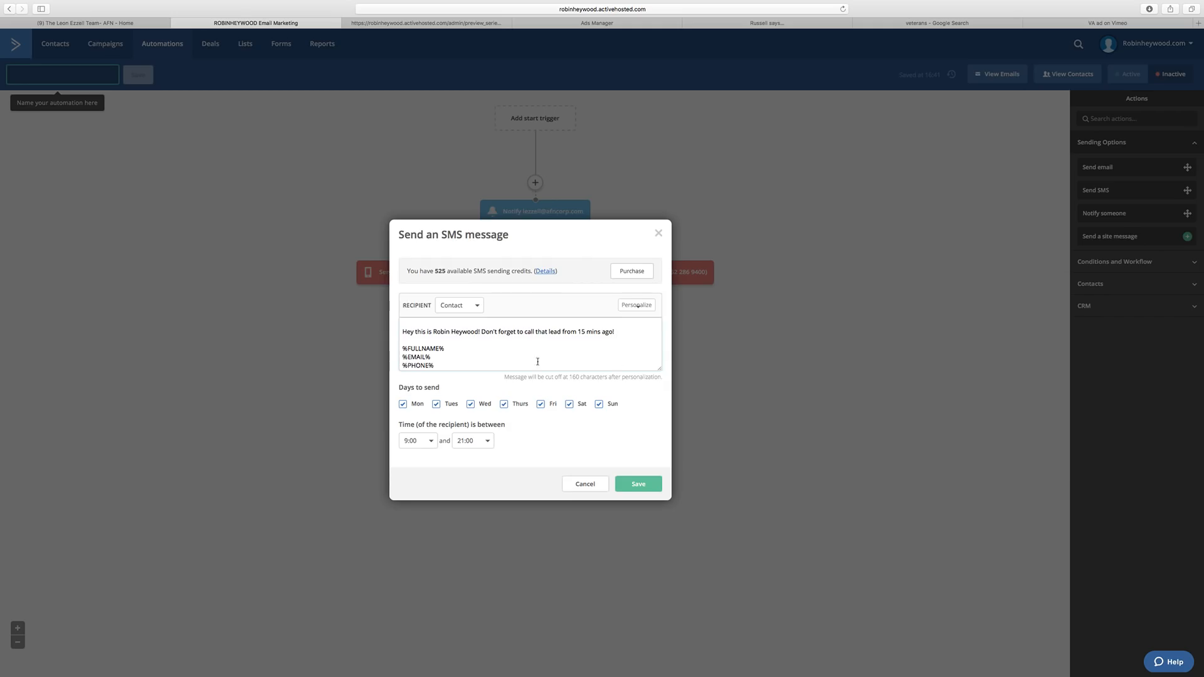
{"action": "scroll", "coordinate": [552, 345], "scroll_direction": "up", "scroll_amount": 2}
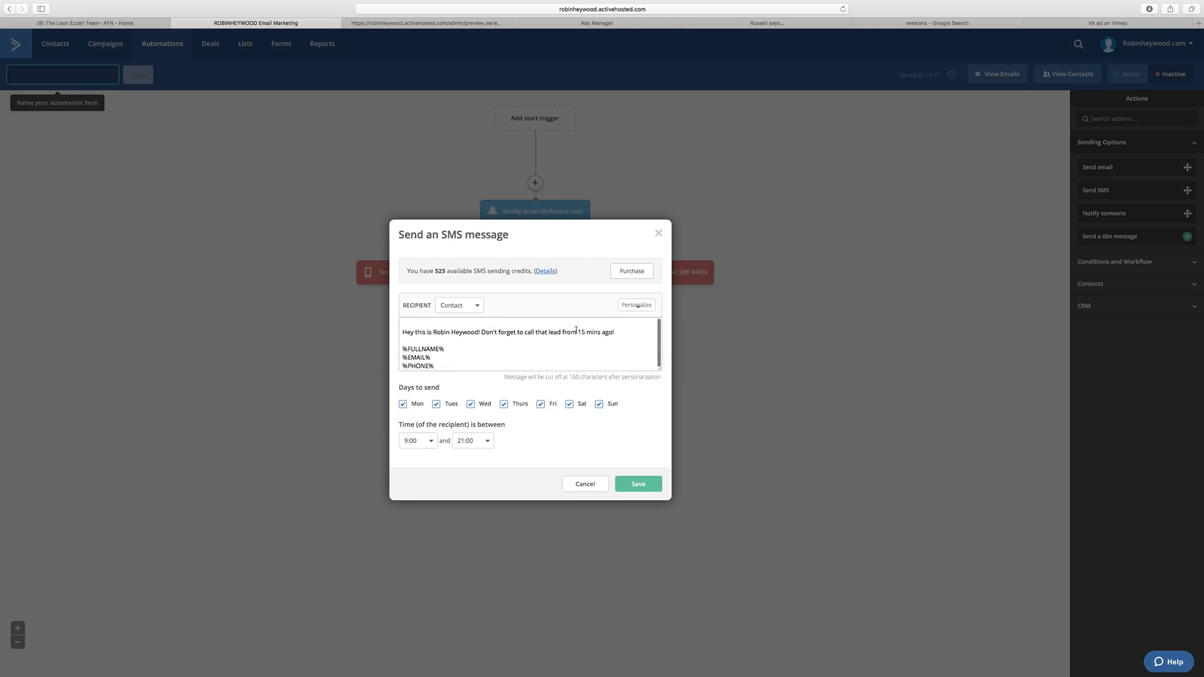
{"action": "scroll", "coordinate": [438, 351], "scroll_direction": "down", "scroll_amount": 1}
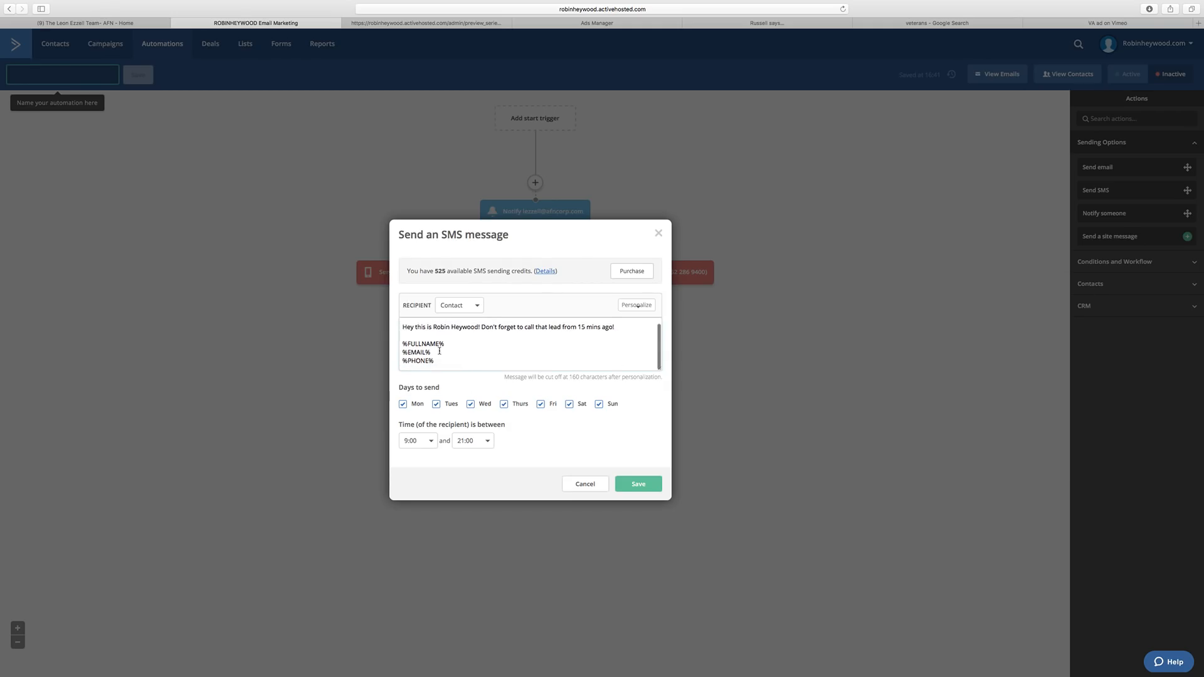
{"action": "left_click", "coordinate": [638, 484]}
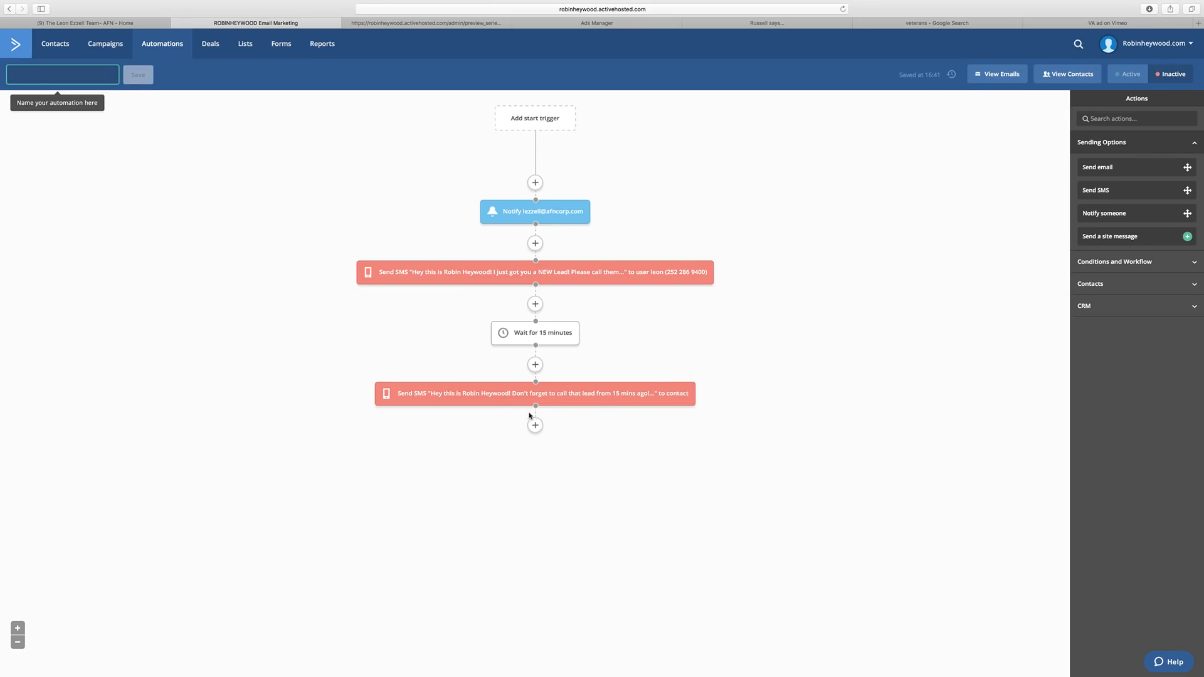
{"action": "left_click", "coordinate": [535, 424]}
Add a 'for a specified period' wait step of 45 minutes below the reminder text.
{"action": "left_click", "coordinate": [457, 128]}
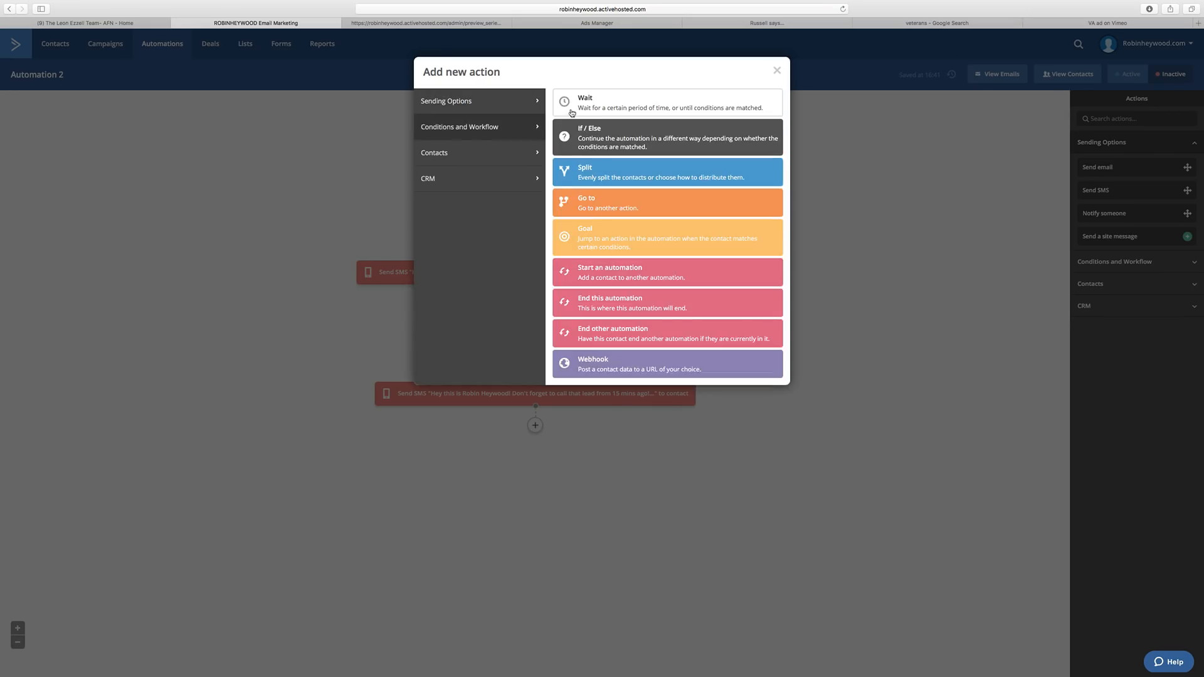
{"action": "left_click", "coordinate": [586, 108]}
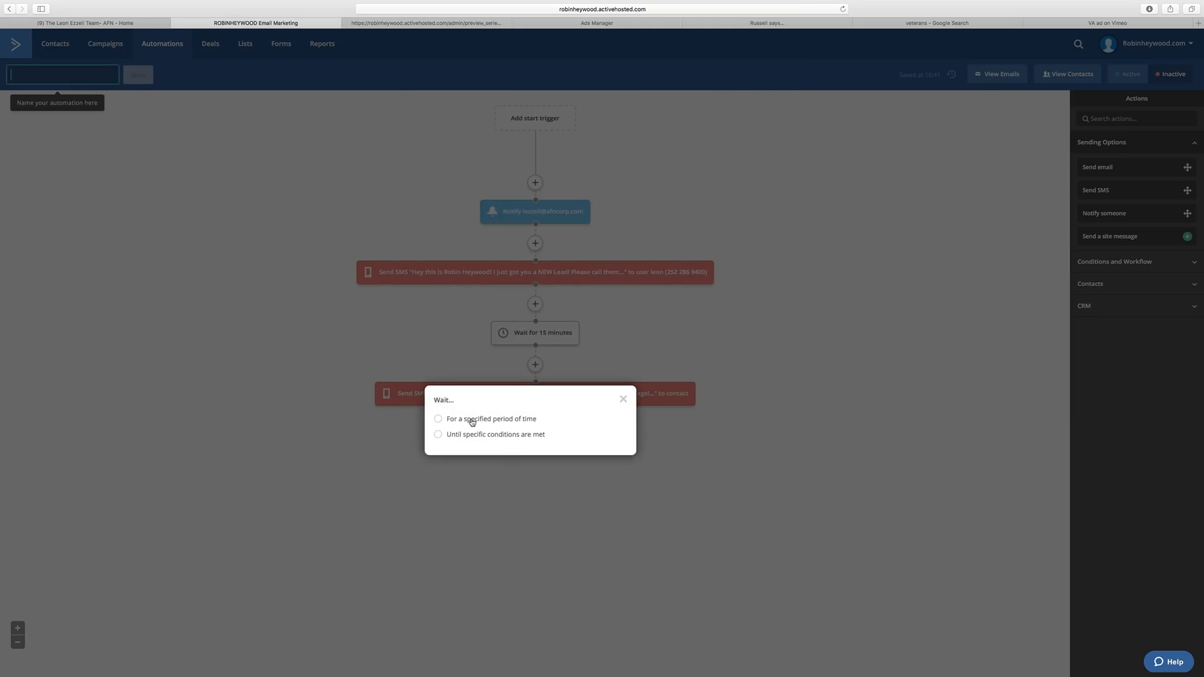
{"action": "left_click", "coordinate": [499, 420]}
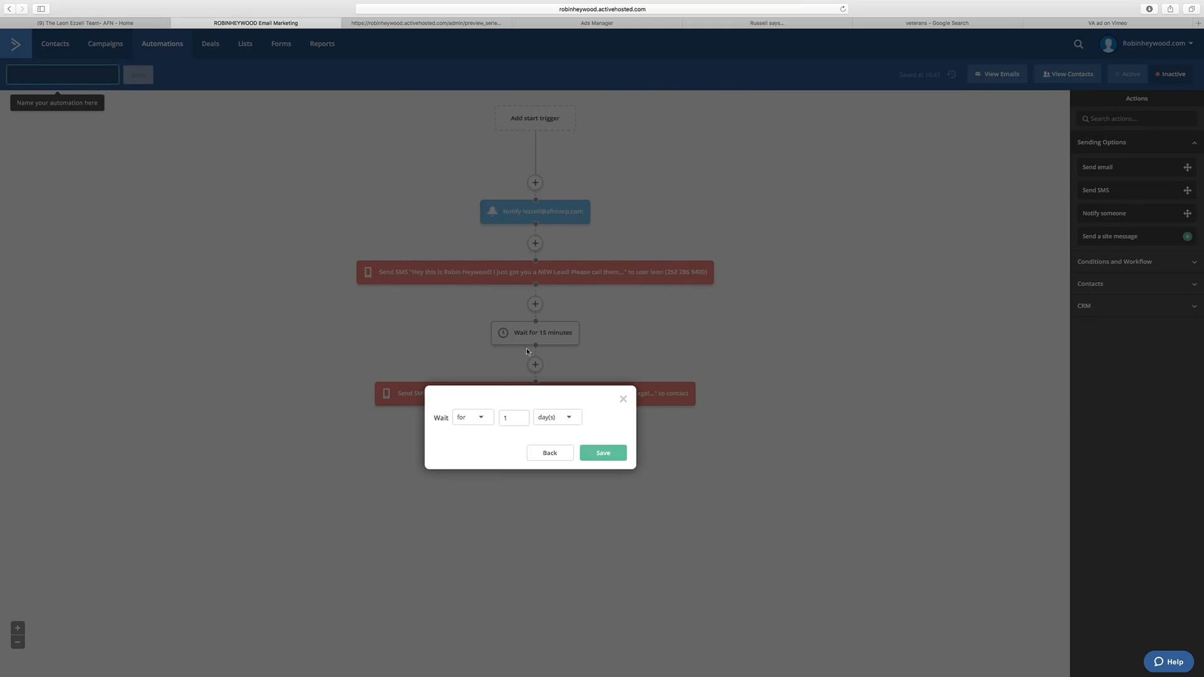
{"action": "left_click", "coordinate": [503, 418]}
{"action": "type", "text": "45"}
{"action": "left_click", "coordinate": [557, 418]}
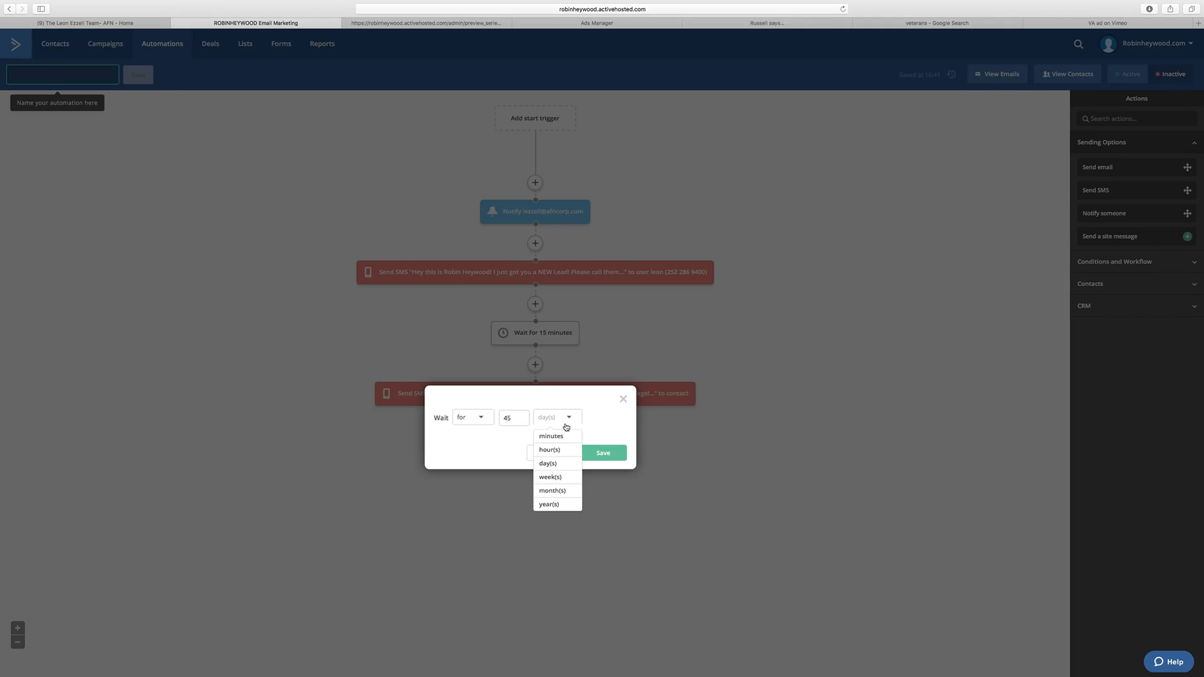
{"action": "left_click", "coordinate": [539, 437]}
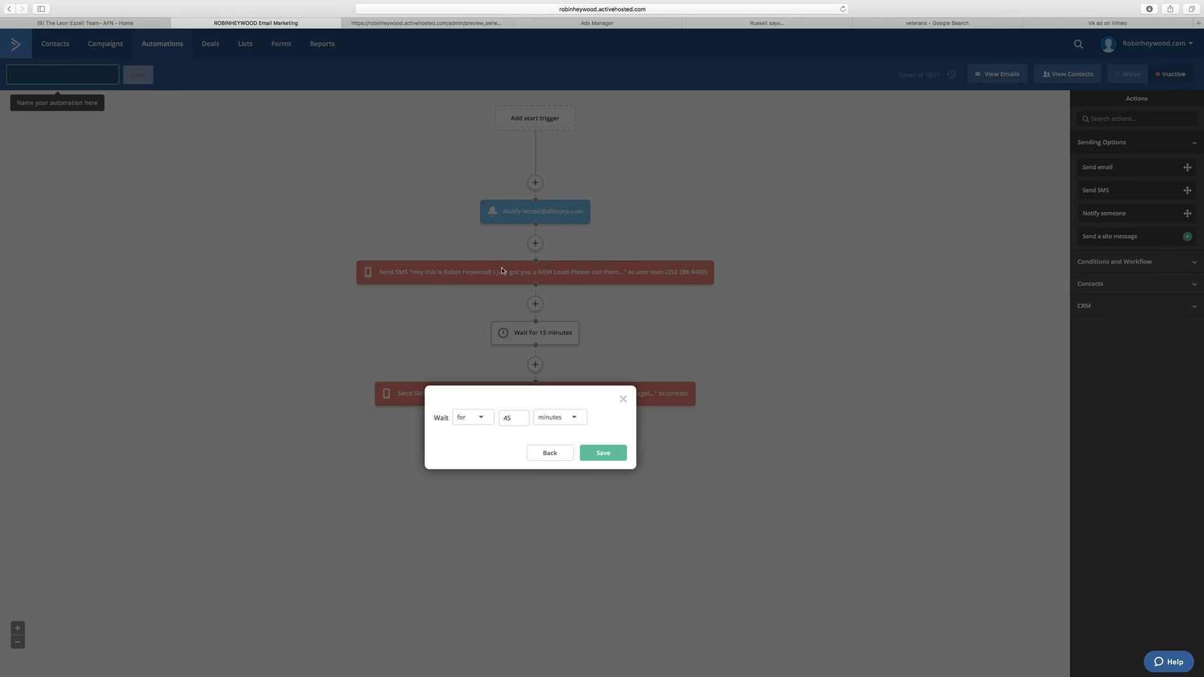
{"action": "left_click", "coordinate": [597, 457]}
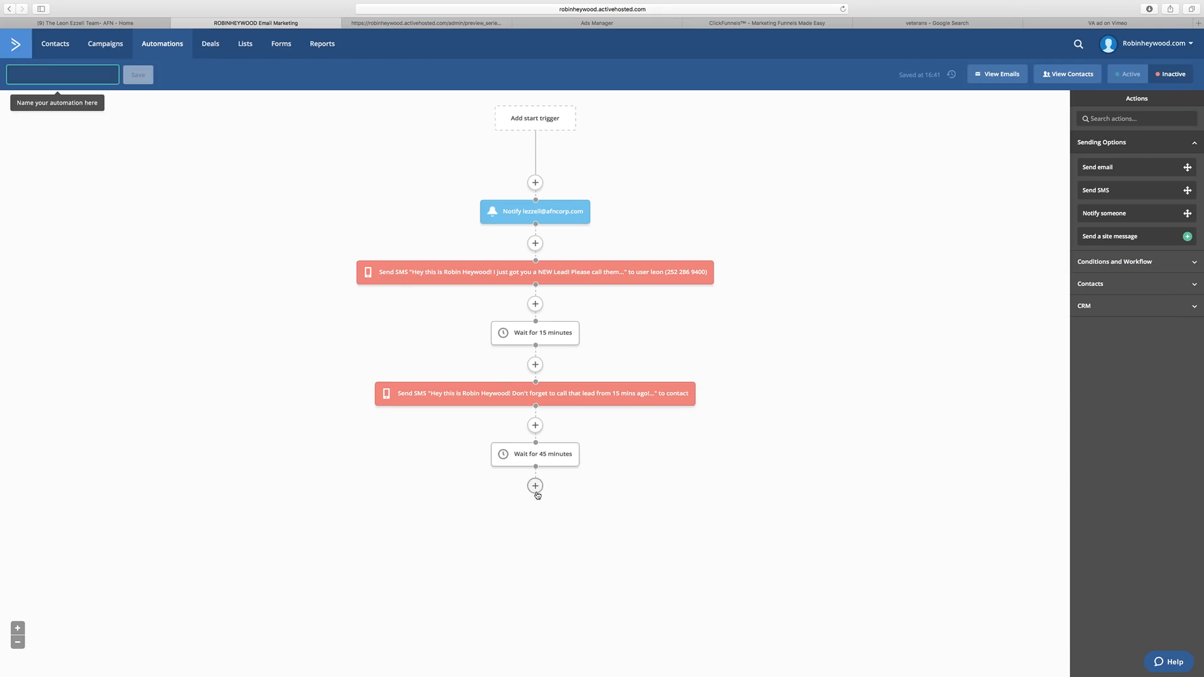
Add an SMS asking if they called the lead from an hour ago, with pasted name, email, phone fields.
{"action": "left_click", "coordinate": [535, 486]}
{"action": "left_click", "coordinate": [433, 108]}
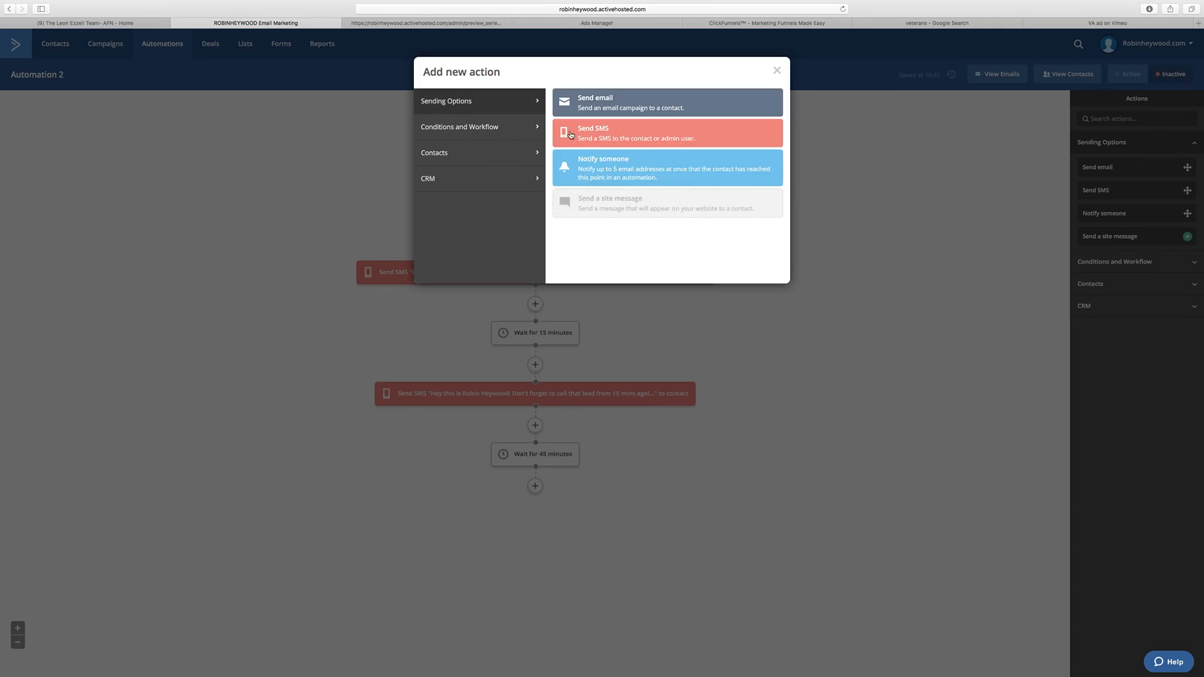
{"action": "left_click", "coordinate": [571, 135]}
{"action": "type", "text": "Hey Leon"}
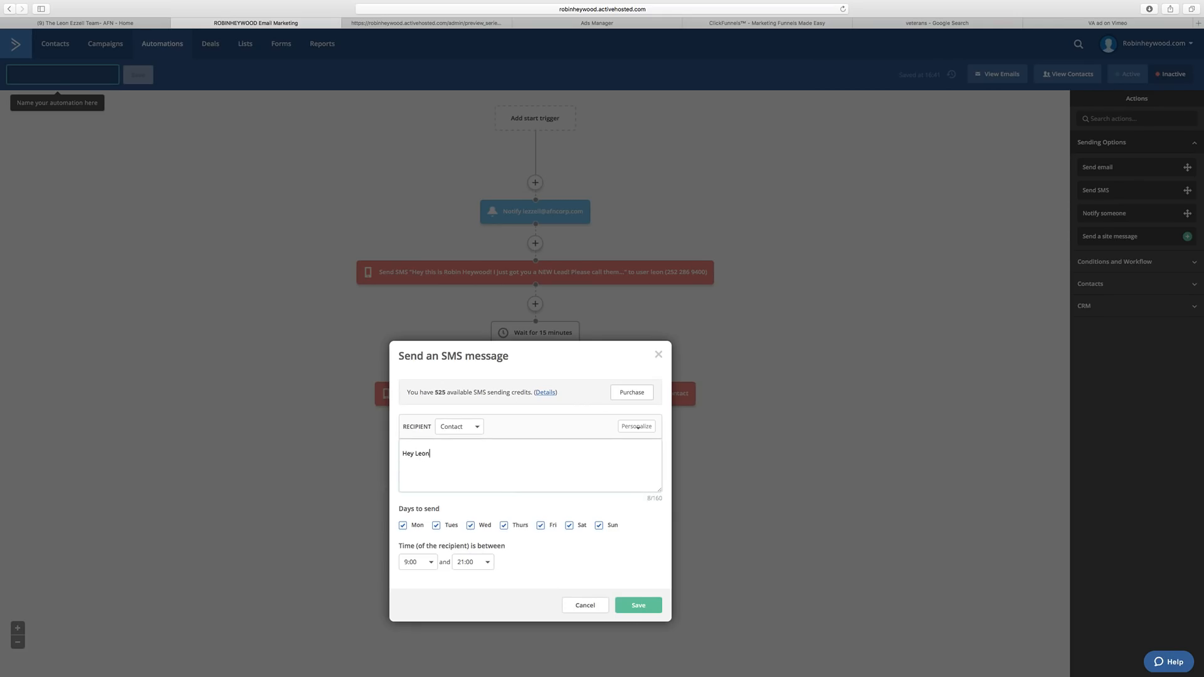
{"action": "type", "text": "! Hope you called that lead from an hour ago! Here is "}
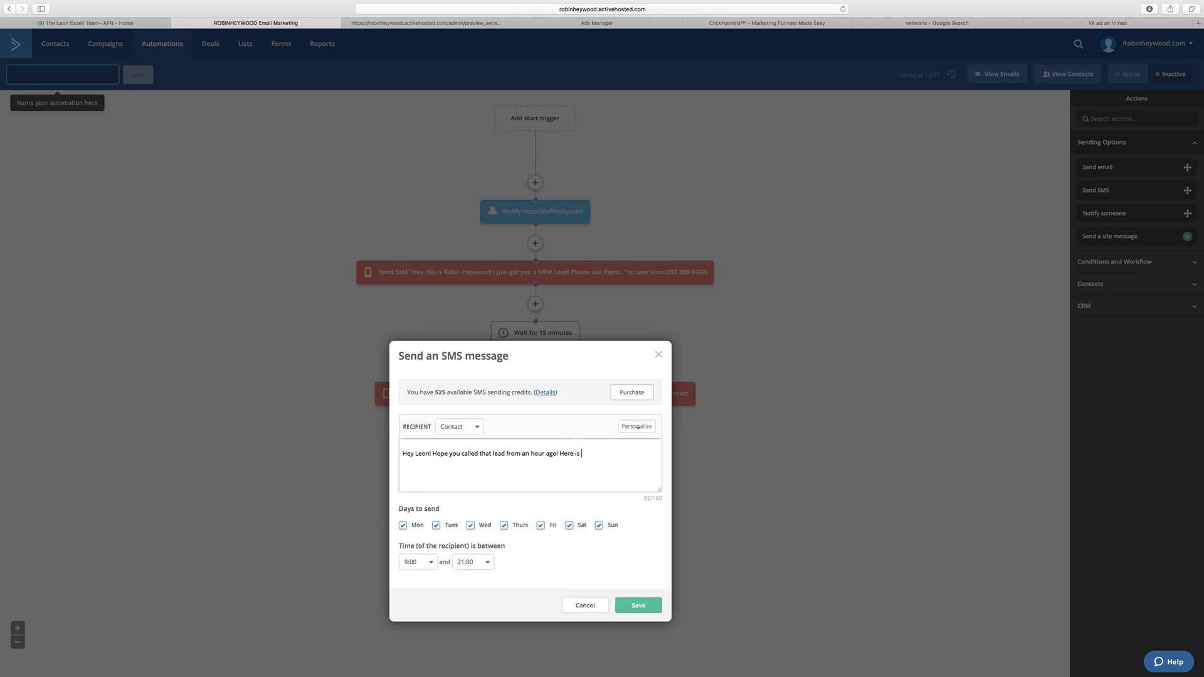
{"action": "type", "text": "the info o"}
{"action": "type", "text": " more time:"}
{"action": "type", "text": "Hey this is Robin Heywood! I just got you a NEW Lead! Please call them ASAP!  %FULLNAME% %EMAIL% %PHONE%"}
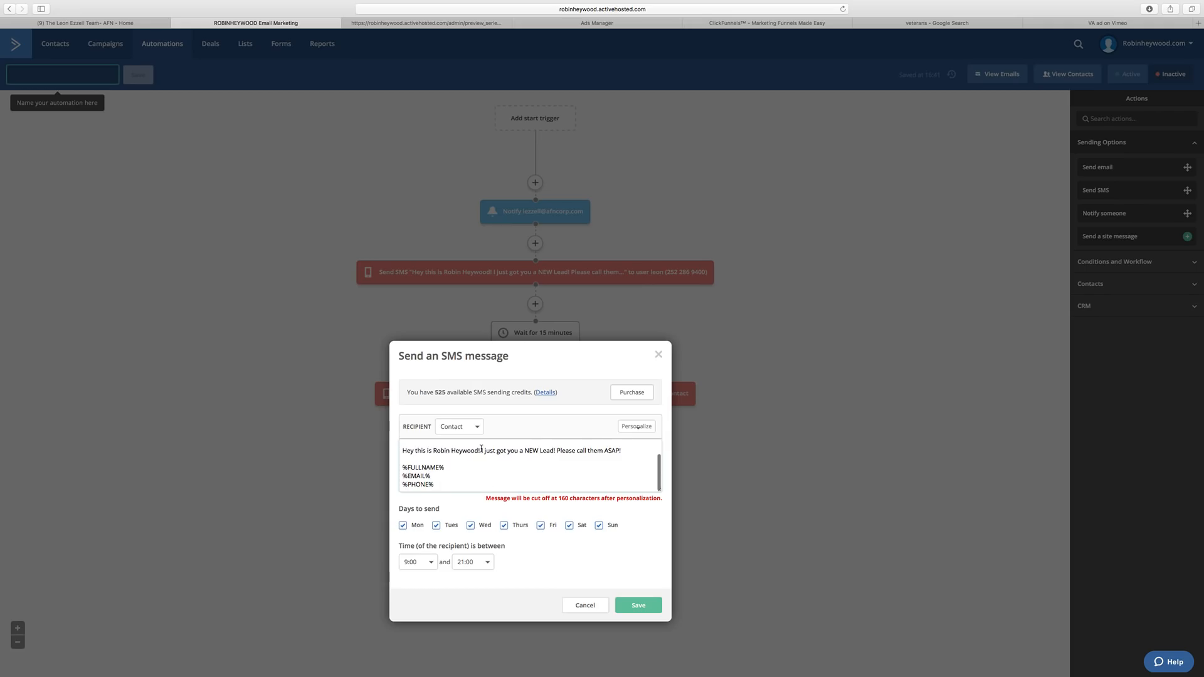
{"action": "scroll", "coordinate": [479, 461], "scroll_direction": "up", "scroll_amount": 1}
{"action": "left_click_drag", "start_coordinate": [620, 464], "coordinate": [462, 464]}
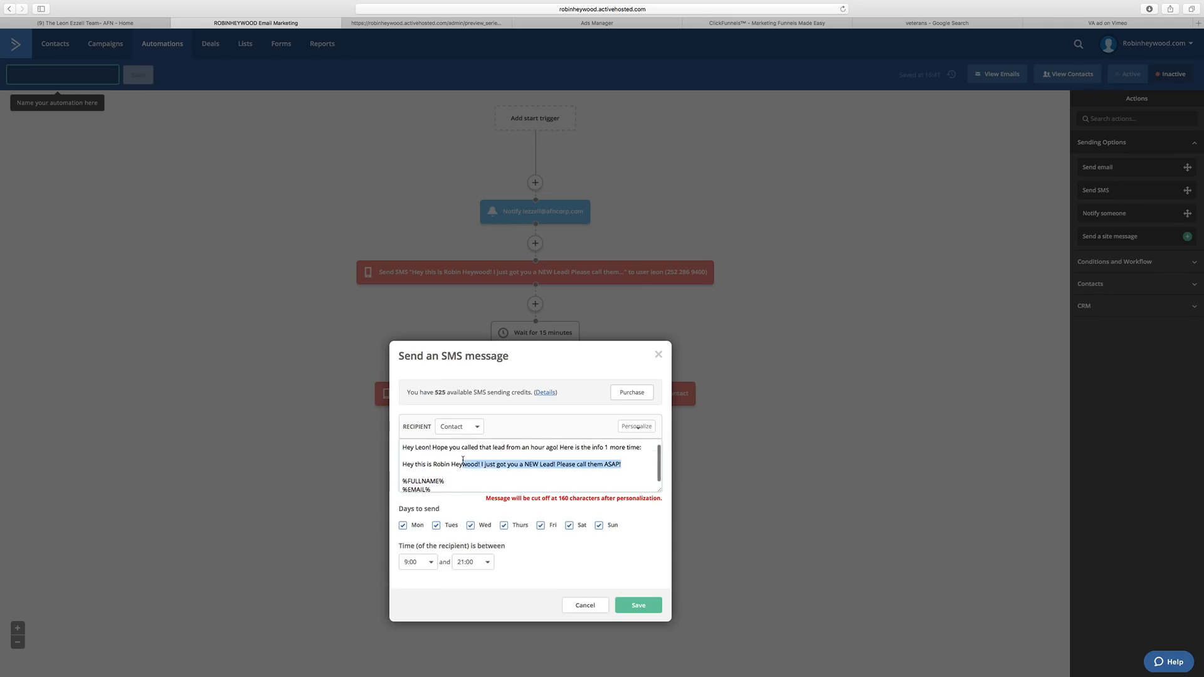
{"action": "key", "text": "BackSpace"}
{"action": "key", "text": "BackSpace"}
{"action": "key", "text": "BackSpace"}
{"action": "key", "text": "BackSpace"}
{"action": "key", "text": "BackSpace"}
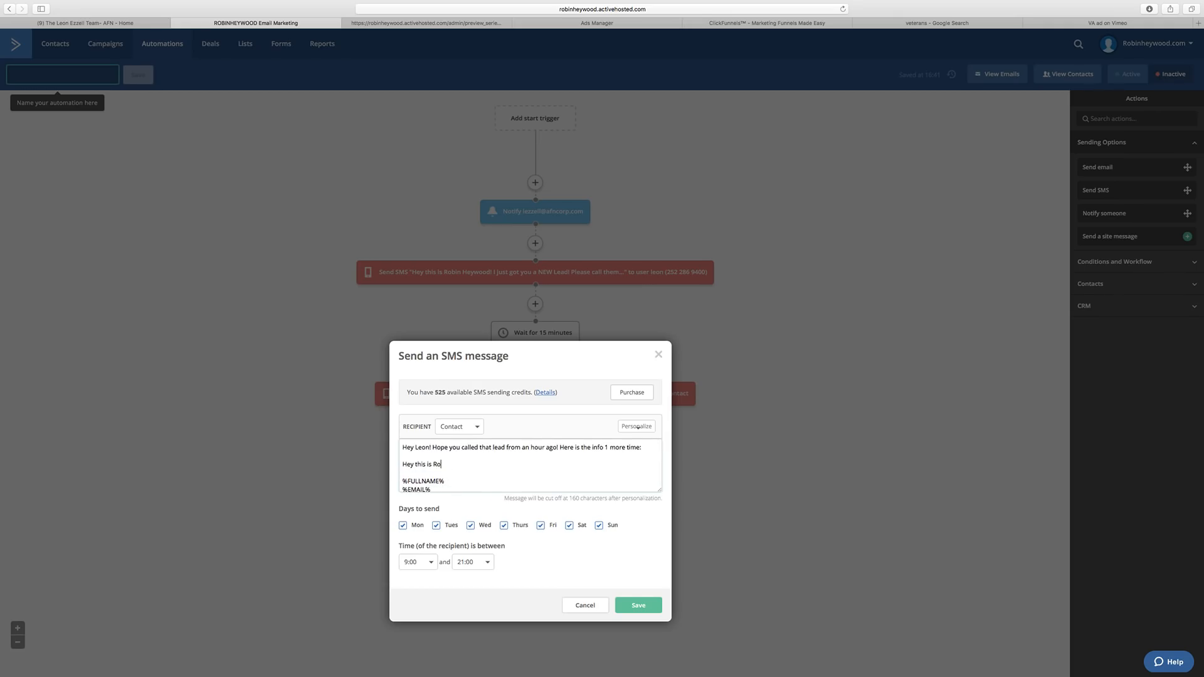
{"action": "key", "text": "BackSpace"}
{"action": "key", "text": "BackSpace"}
{"action": "key", "text": "BackSpace"}
{"action": "key", "text": "BackSpace"}
{"action": "key", "text": "BackSpace"}
{"action": "key", "text": "BackSpace"}
{"action": "key", "text": "BackSpace"}
{"action": "key", "text": "BackSpace"}
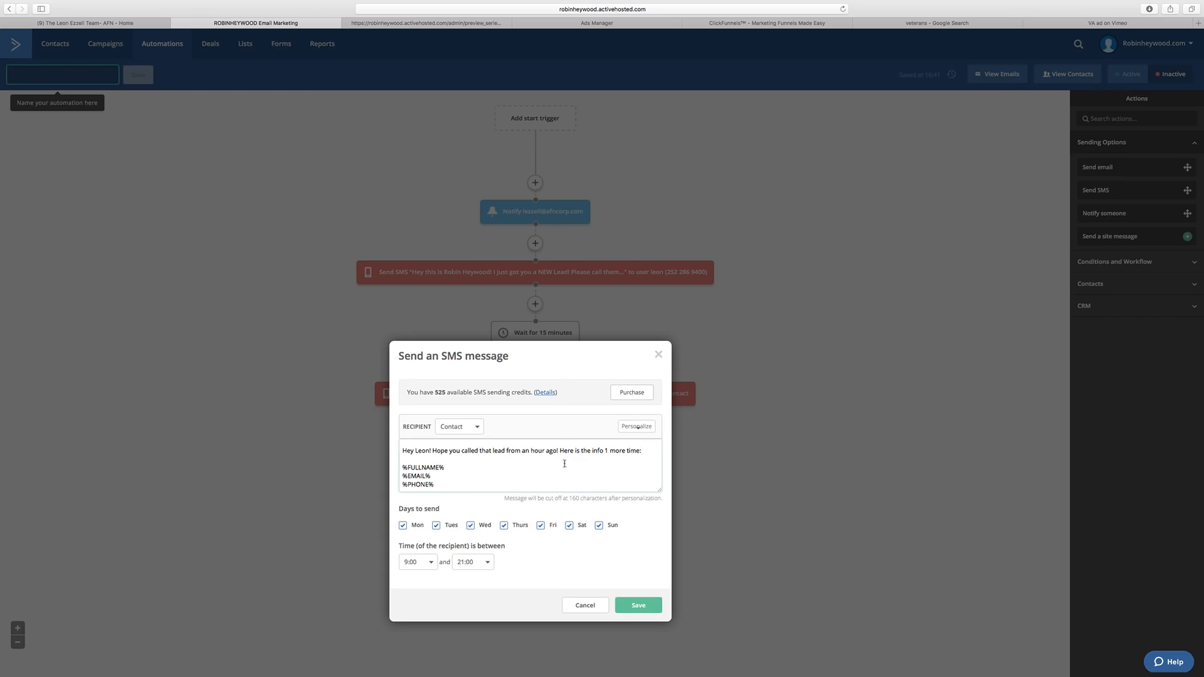
{"action": "left_click", "coordinate": [638, 605]}
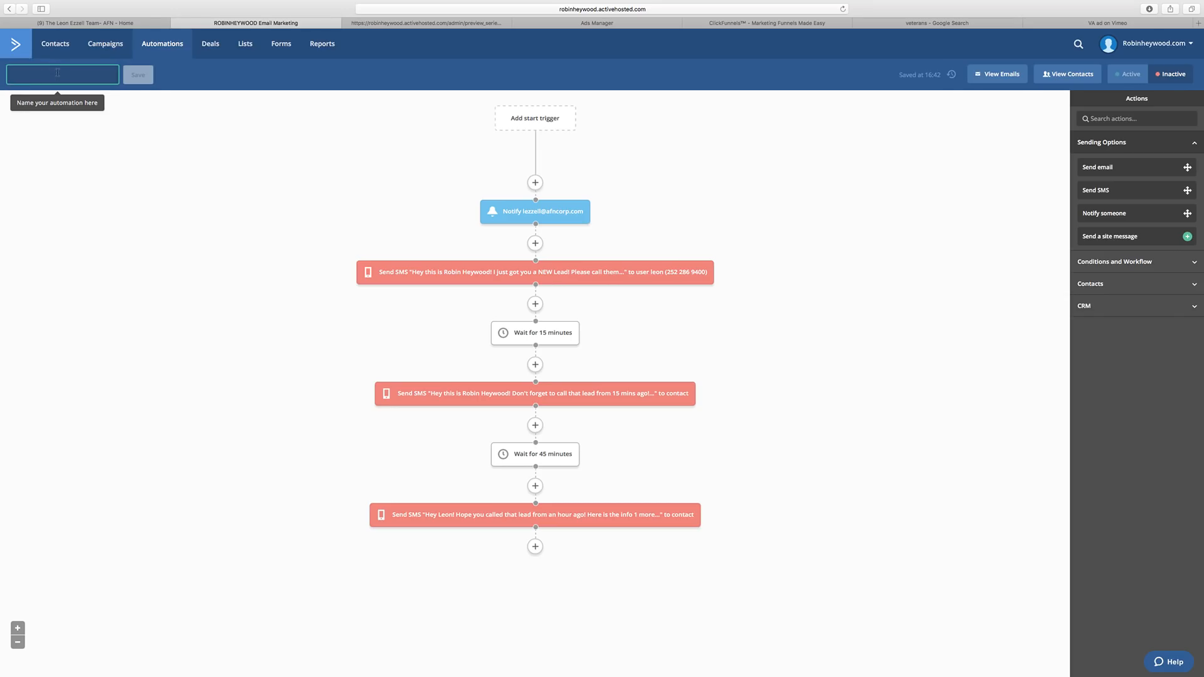
Replace the 'Mortgage Broker' automation name with the client's name plus 'Client' and save.
{"action": "type", "text": "Mort"}
{"action": "type", "text": "gage "}
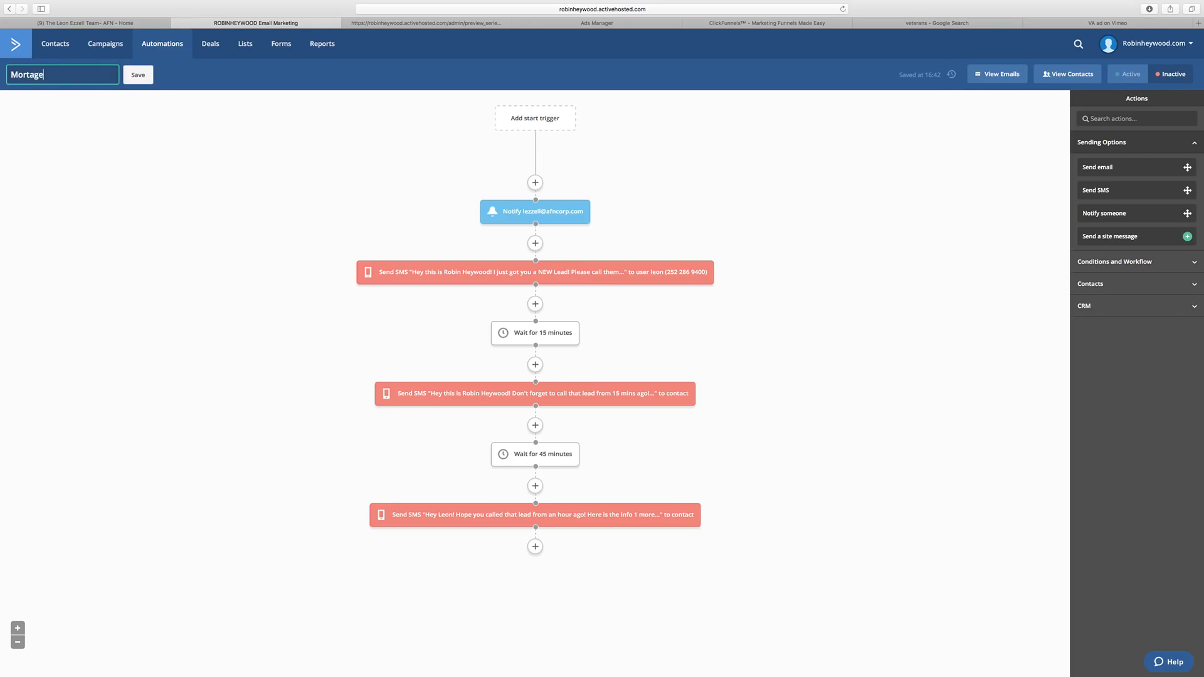
{"action": "type", "text": "Broker"}
{"action": "key", "text": "BackSpace"}
{"action": "left_click_drag", "start_coordinate": [16, 75], "coordinate": [1, 75]}
{"action": "mouse_move", "coordinate": [0, 75]}
{"action": "left_click", "coordinate": [133, 79]}
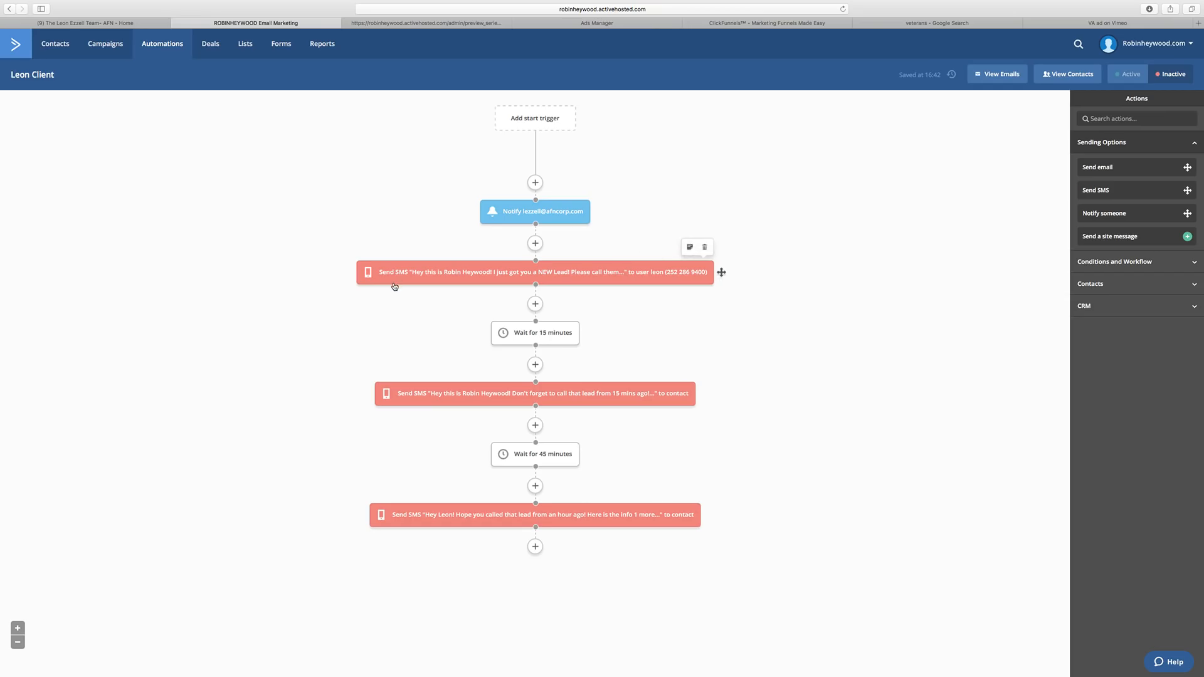
Add a Notify someone step to the suggested address with subject 'Your Client got a NEW Lead'.
{"action": "left_click", "coordinate": [535, 243]}
{"action": "left_click", "coordinate": [610, 177]}
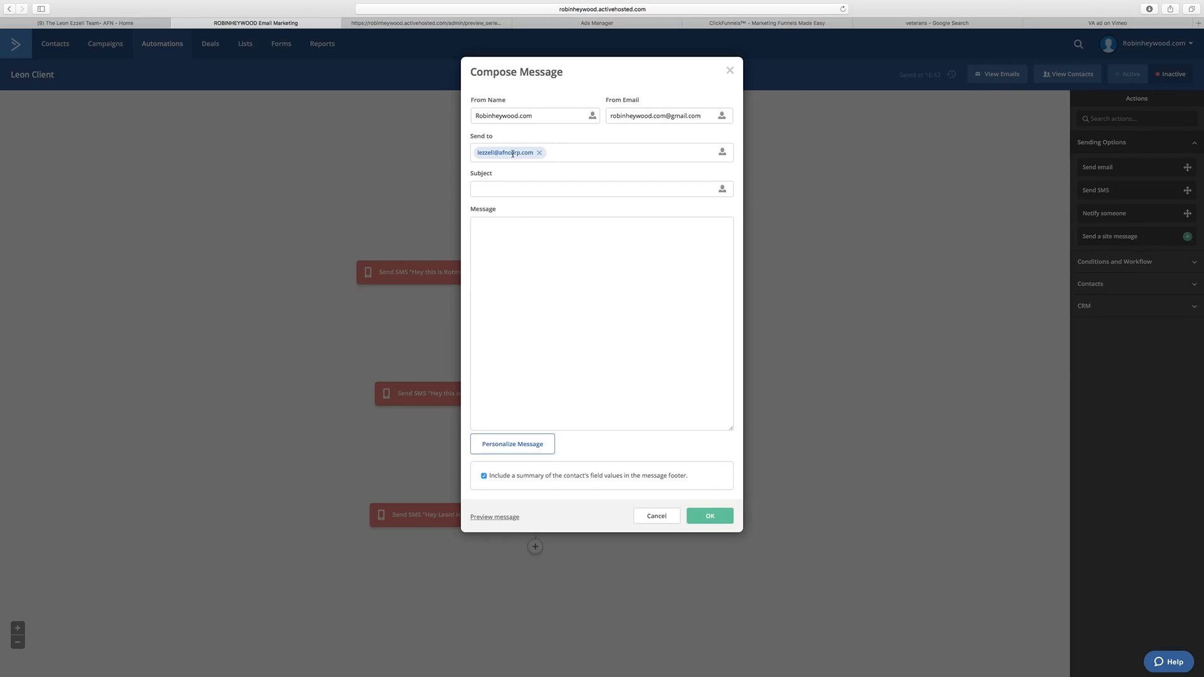
{"action": "left_click", "coordinate": [538, 153]}
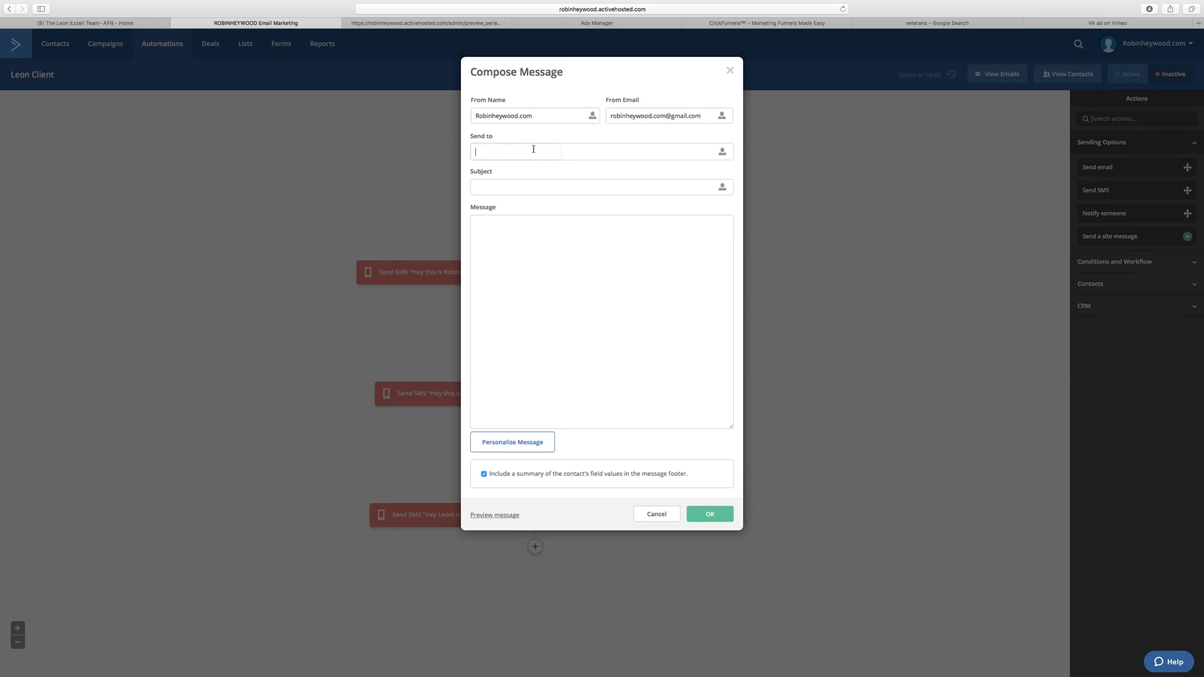
{"action": "type", "text": "robin"}
{"action": "left_click", "coordinate": [549, 165]}
{"action": "left_click", "coordinate": [520, 190]}
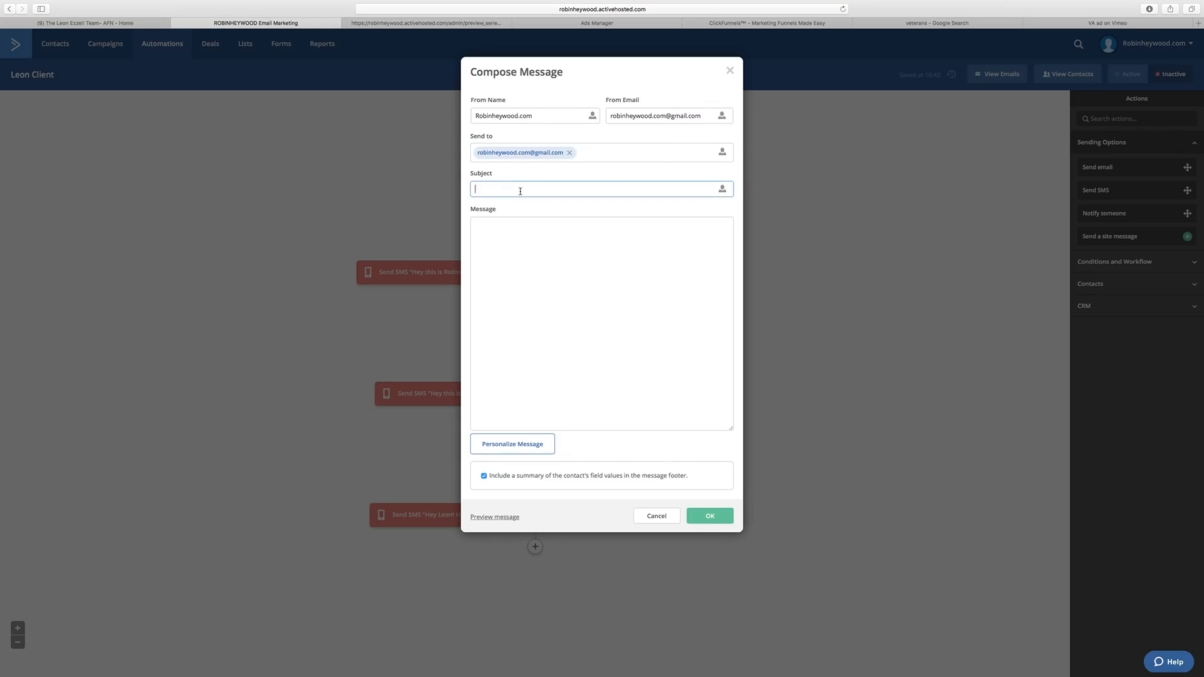
{"action": "type", "text": "Your Client got a NEW Lead"}
Set the From Name to the sender's full name and the message to 'Lead info is below....'.
{"action": "left_click", "coordinate": [615, 269]}
{"action": "type", "text": "Just letting"}
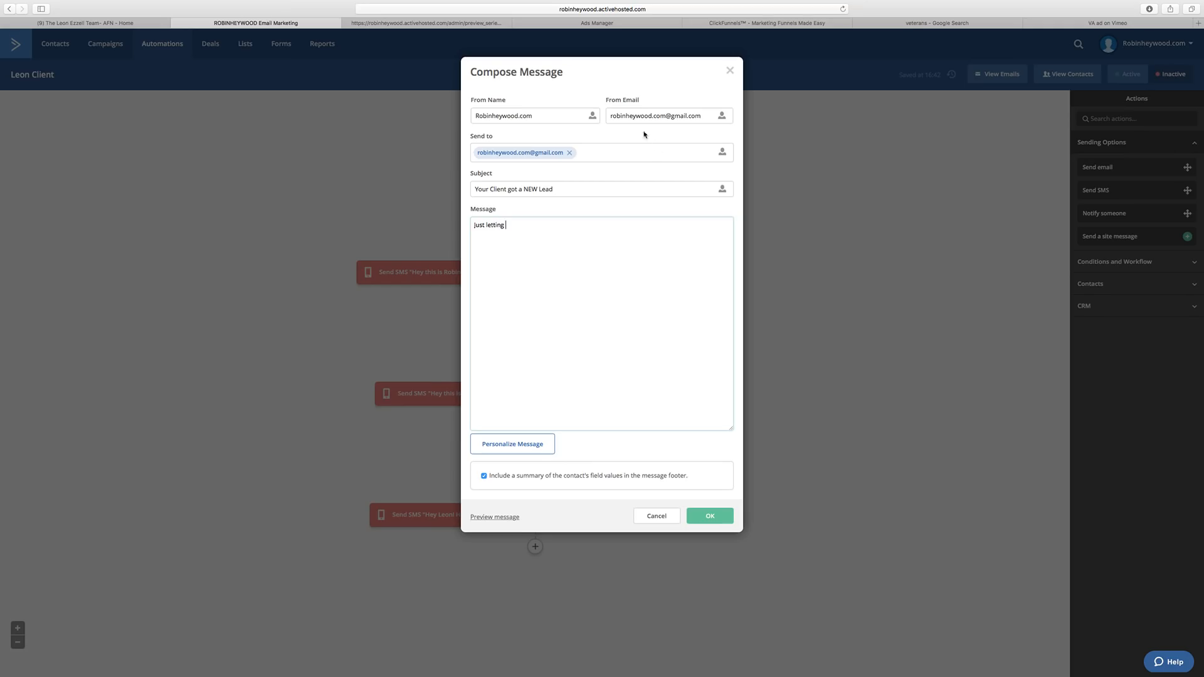
{"action": "left_click_drag", "start_coordinate": [538, 115], "coordinate": [472, 116]}
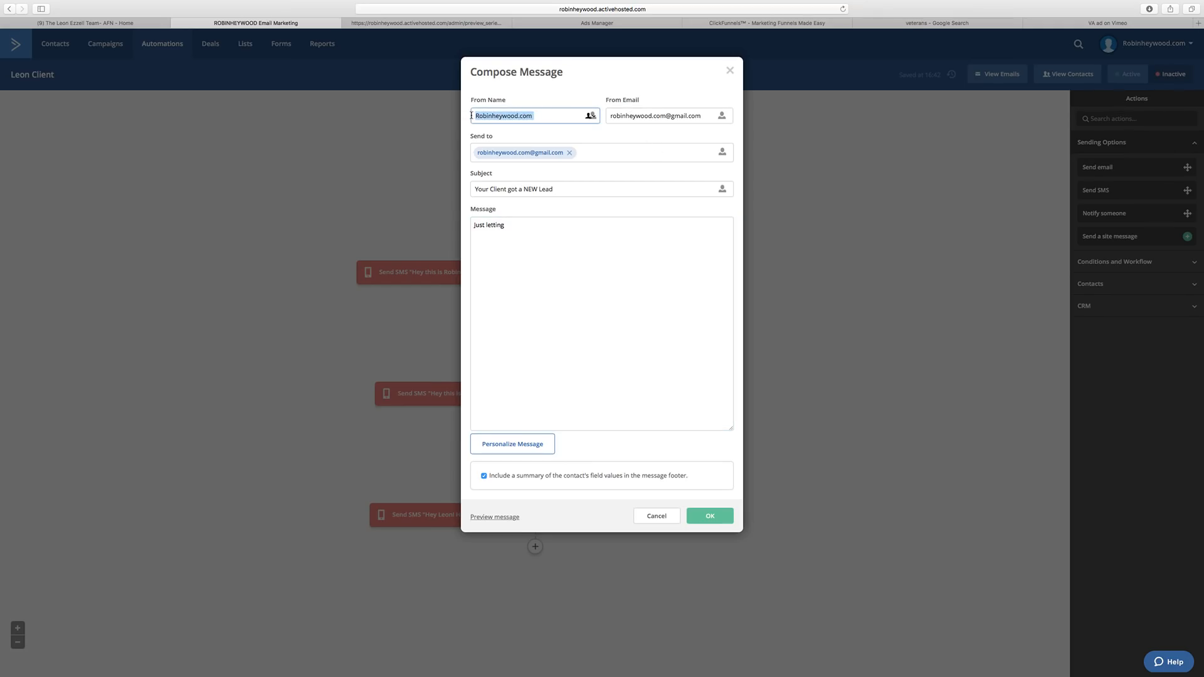
{"action": "type", "text": "Robin Heywood"}
{"action": "left_click_drag", "start_coordinate": [524, 259], "coordinate": [473, 224]}
{"action": "type", "text": "Lead "}
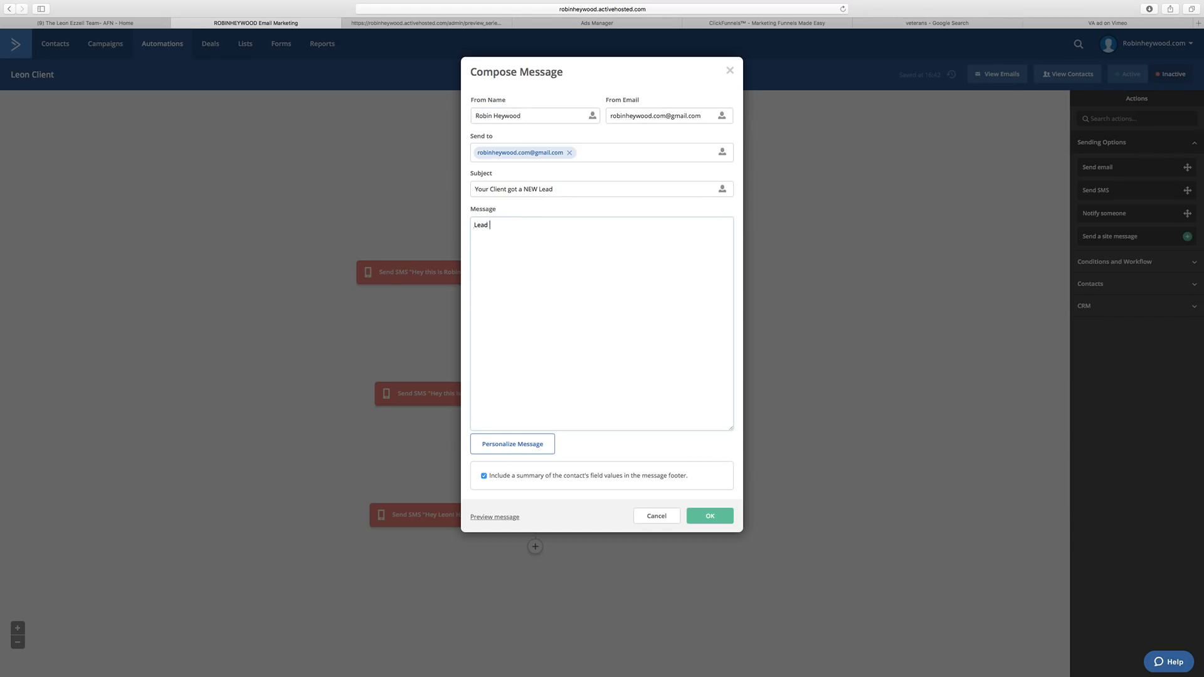
{"action": "type", "text": "info is below...."}
Preview the notification email, then confirm it into the workflow.
{"action": "left_click", "coordinate": [506, 517]}
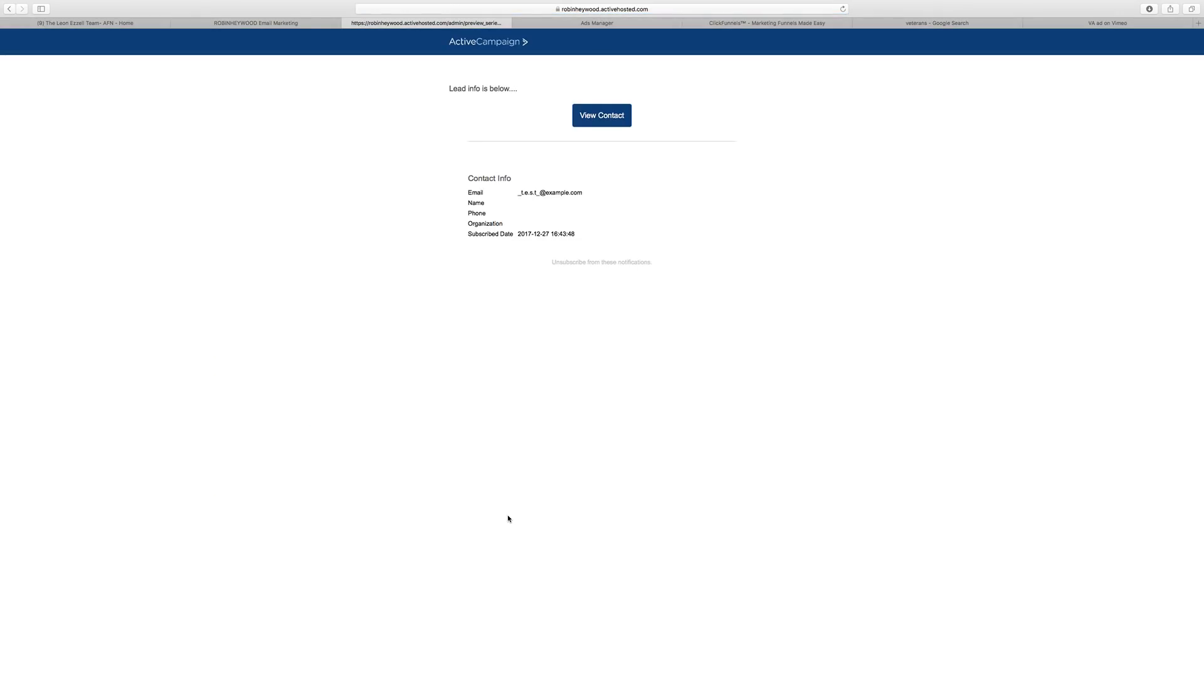
{"action": "left_click_drag", "start_coordinate": [487, 197], "coordinate": [603, 247]}
{"action": "left_click", "coordinate": [800, 224]}
{"action": "left_click", "coordinate": [348, 23]}
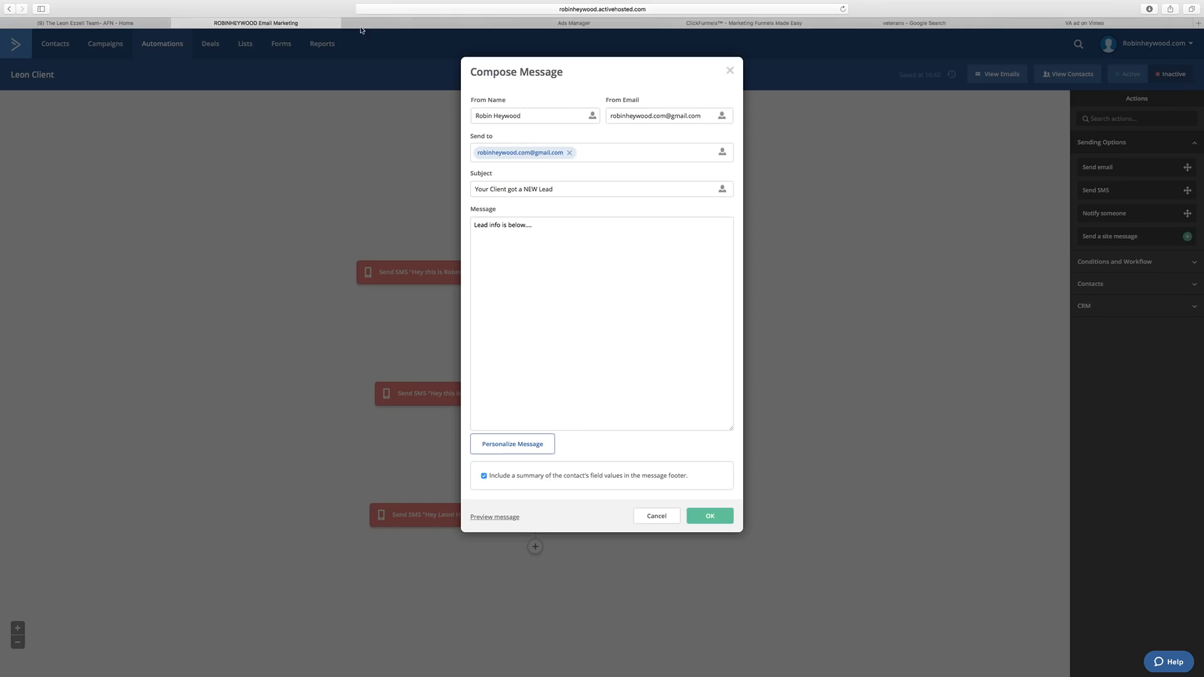
{"action": "left_click", "coordinate": [725, 516]}
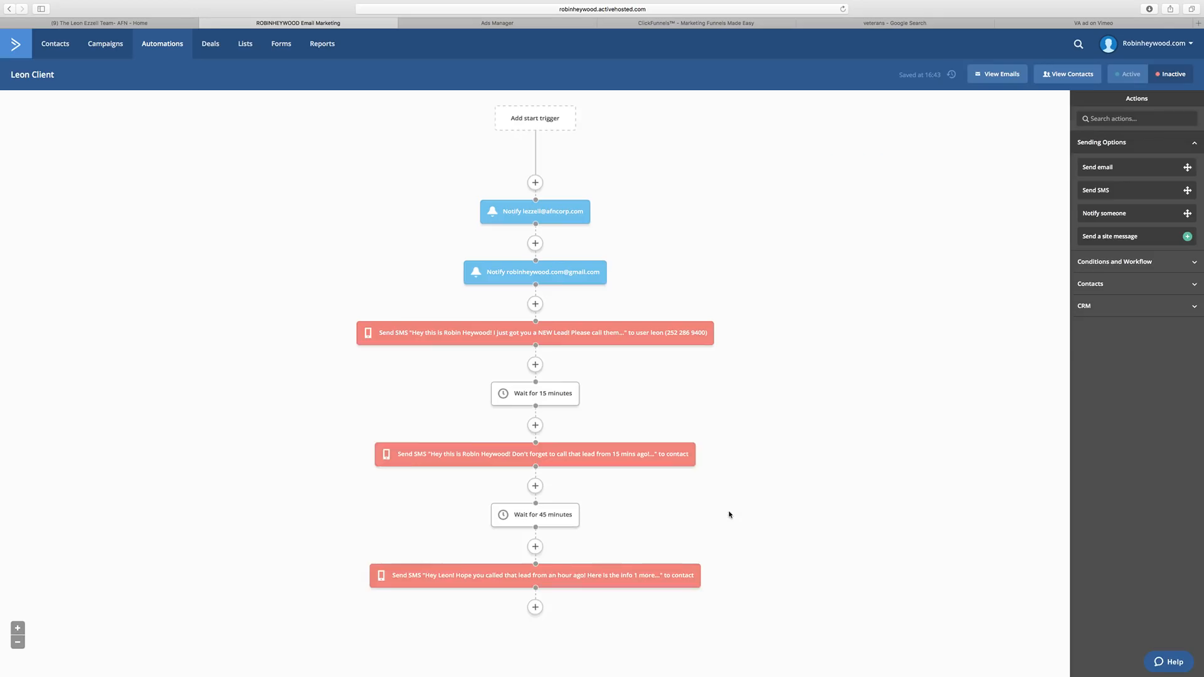
Add a Send SMS step below the second notification and begin the thank-you greeting.
{"action": "scroll", "coordinate": [594, 247], "scroll_direction": "down", "scroll_amount": 1}
{"action": "scroll", "coordinate": [594, 248], "scroll_direction": "up", "scroll_amount": 1}
{"action": "left_click", "coordinate": [534, 303]}
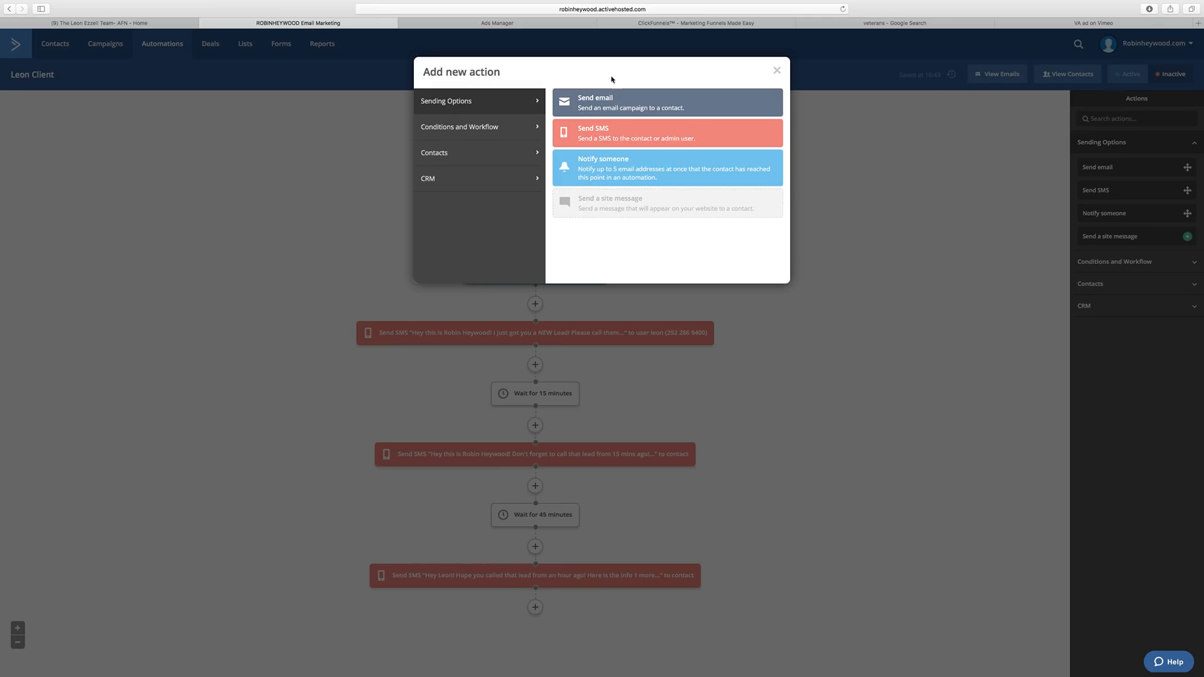
{"action": "left_click", "coordinate": [603, 130]}
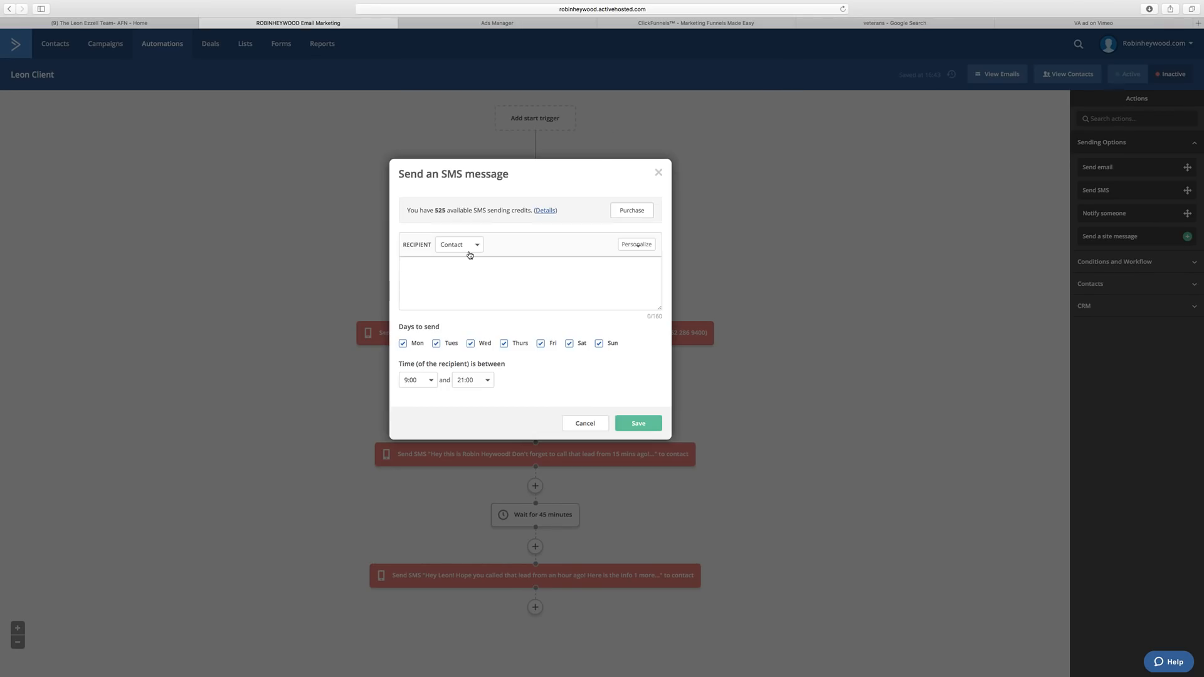
{"action": "left_click", "coordinate": [472, 283]}
{"action": "type", "text": "Hey this is Leon! Thanks for"}
{"action": "type", "text": "requesting"}
{"action": "key", "text": "BackSpace"}
{"action": "key", "text": "BackSpace"}
{"action": "key", "text": "BackSpace"}
{"action": "key", "text": "BackSpace"}
{"action": "key", "text": "BackSpace"}
{"action": "key", "text": "BackSpace"}
{"action": "key", "text": "BackSpace"}
{"action": "key", "text": "BackSpace"}
{"action": "key", "text": "BackSpace"}
{"action": "key", "text": "BackSpace"}
{"action": "key", "text": "BackSpace"}
Continue with qualifying within minutes and a call shortly, then paste the call-back number.
{"action": "type", "text": "requesting info "}
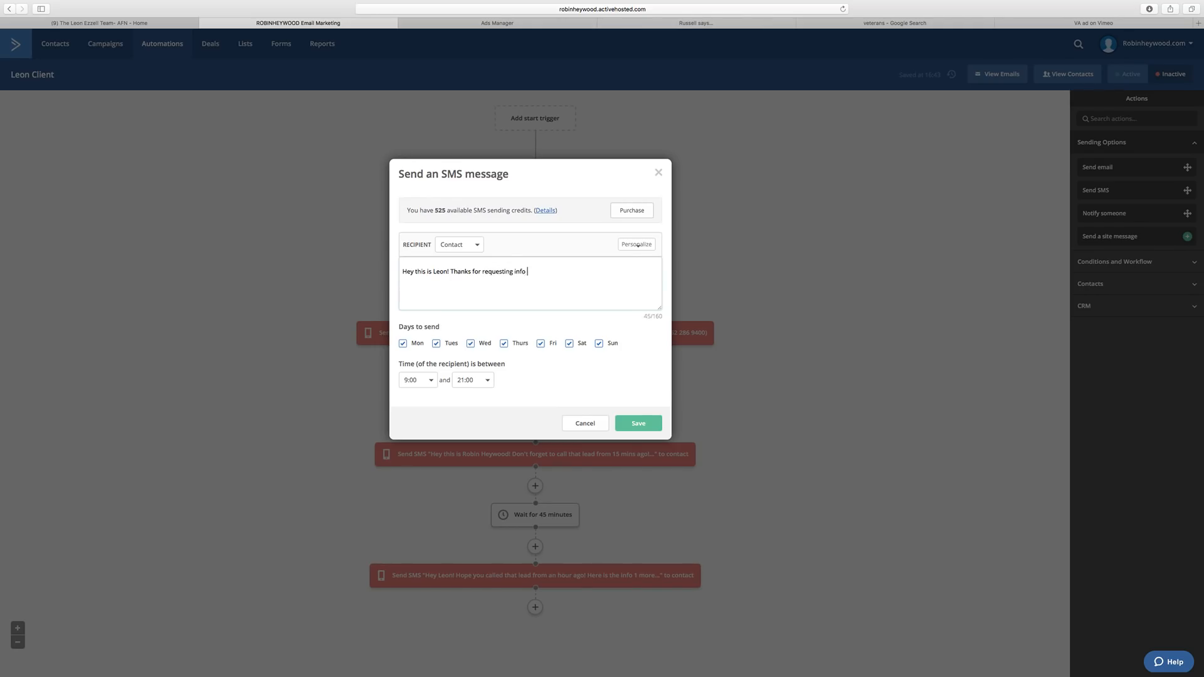
{"action": "type", "text": "on a VA Loan! I can tell you "}
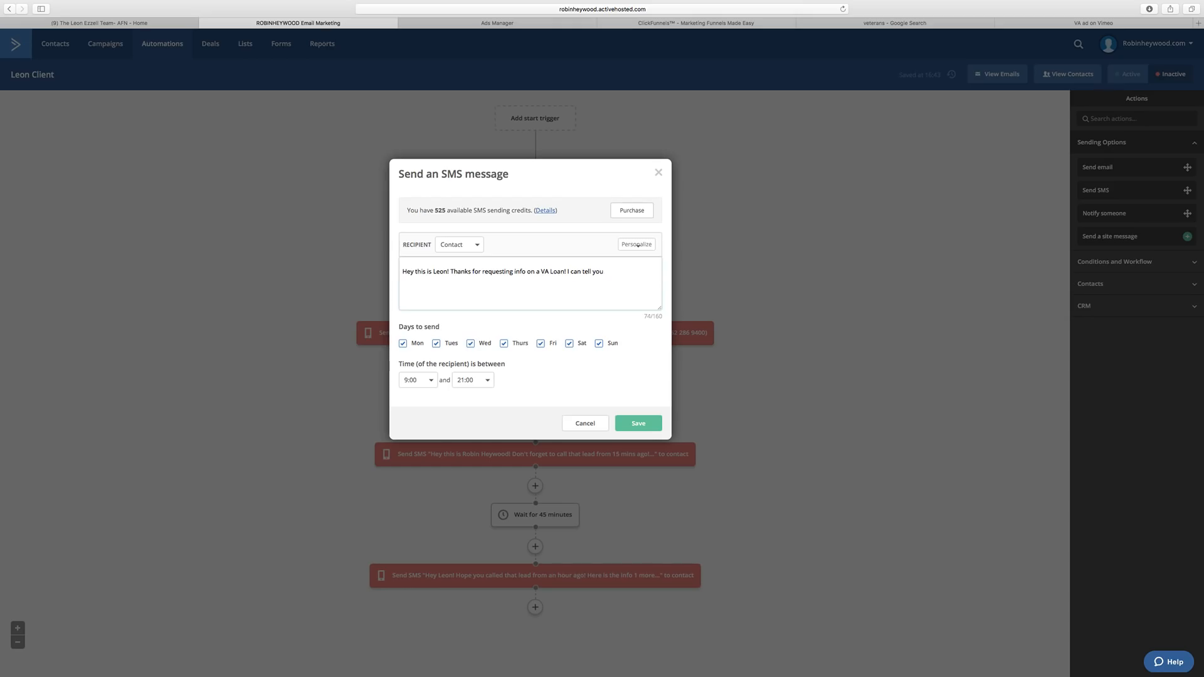
{"action": "type", "text": "if  you qualify within minutes! I will give you a call shortly."}
{"action": "key", "text": "BackSpace"}
{"action": "type", "text": ", or you "}
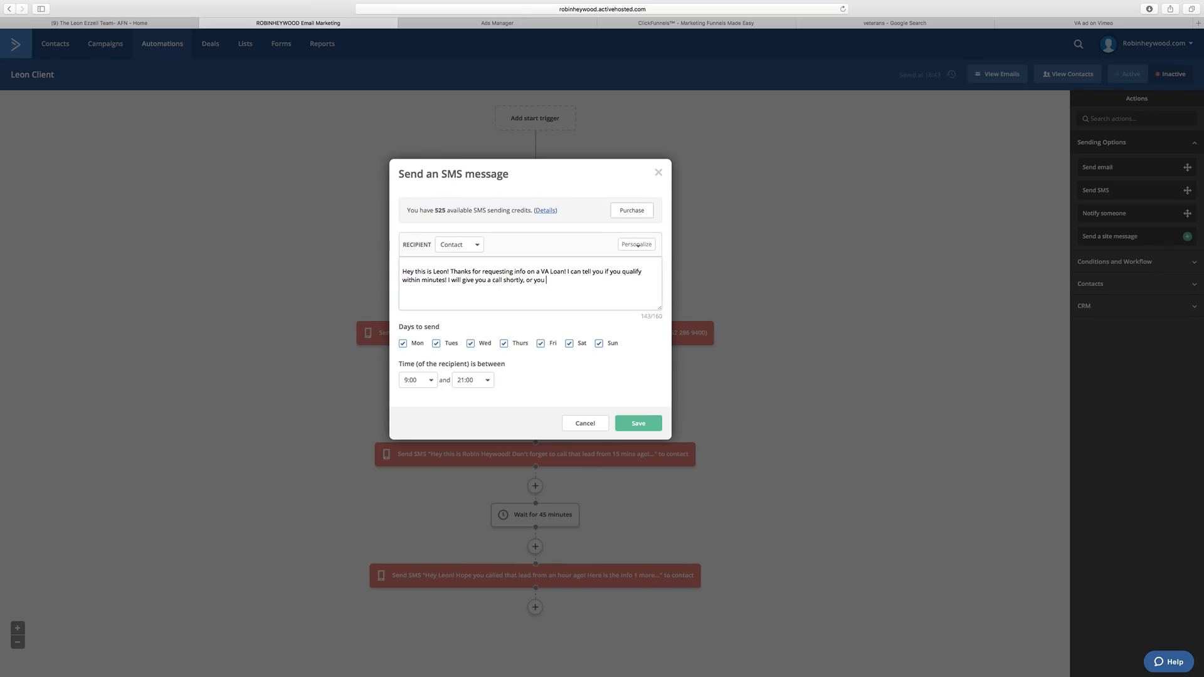
{"action": "type", "text": "can call me at"}
{"action": "key", "text": "super+Tab"}
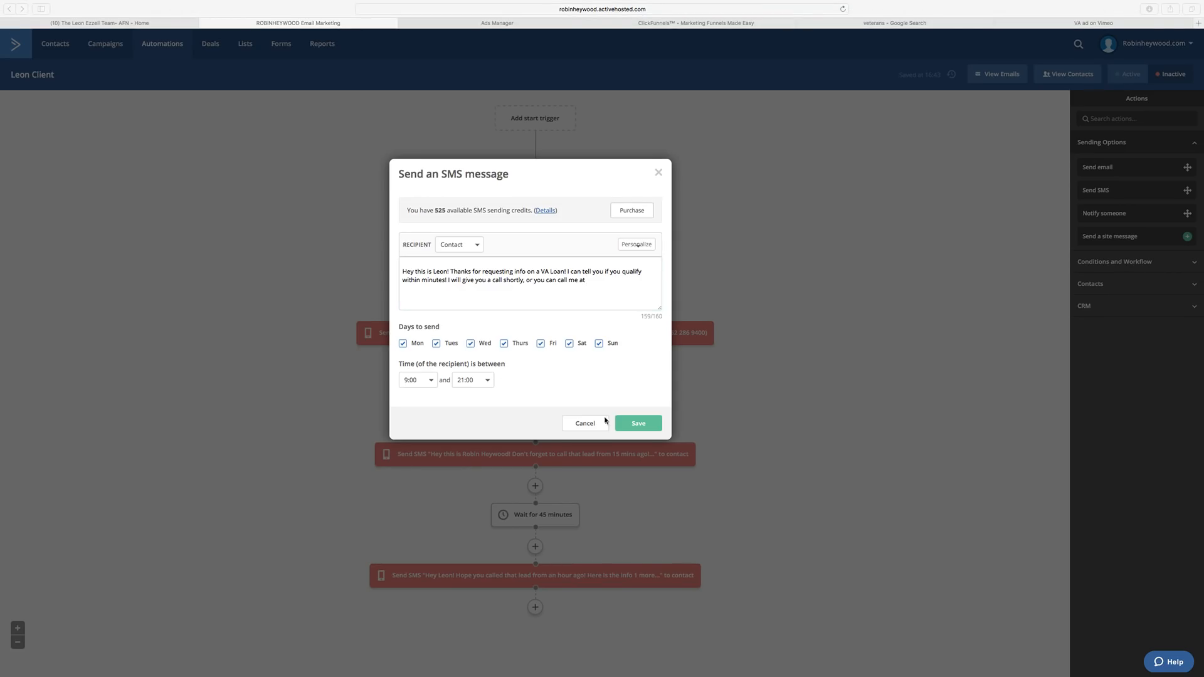
{"action": "left_click", "coordinate": [617, 282]}
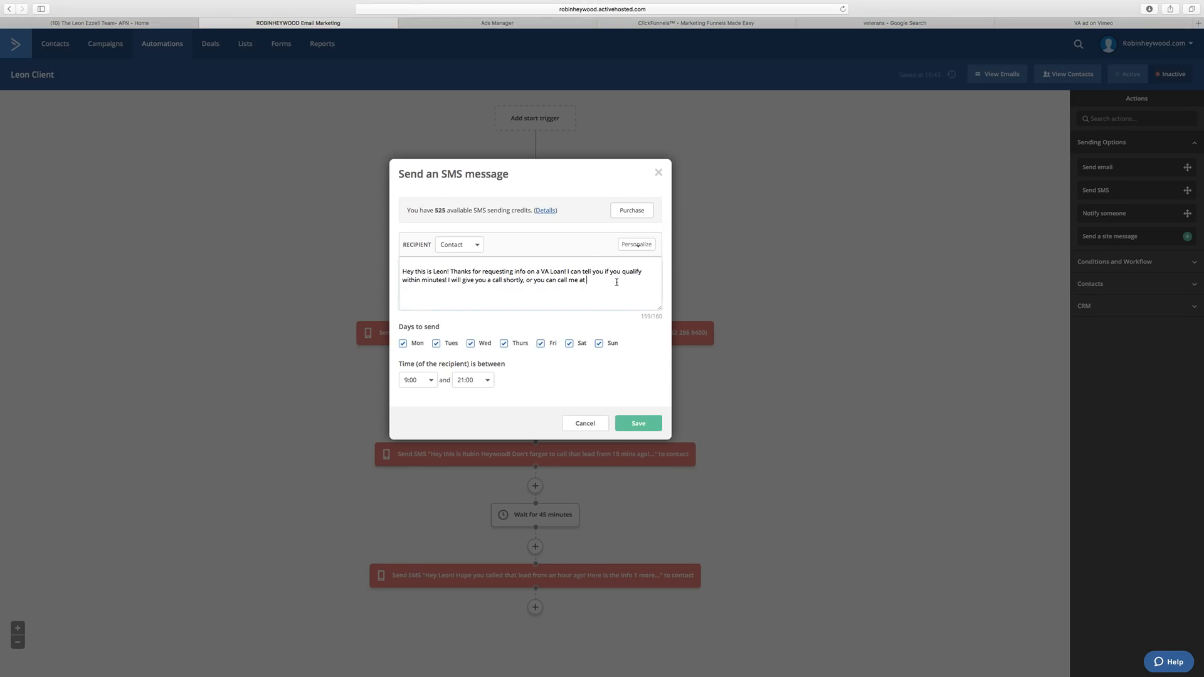
{"action": "key", "text": "super+v"}
Shorten the wording to 'info on VA Loans' and 'in minutes'.
{"action": "type", "text": "s"}
{"action": "left_click", "coordinate": [542, 271]}
{"action": "key", "text": "BackSpace"}
{"action": "key", "text": "BackSpace"}
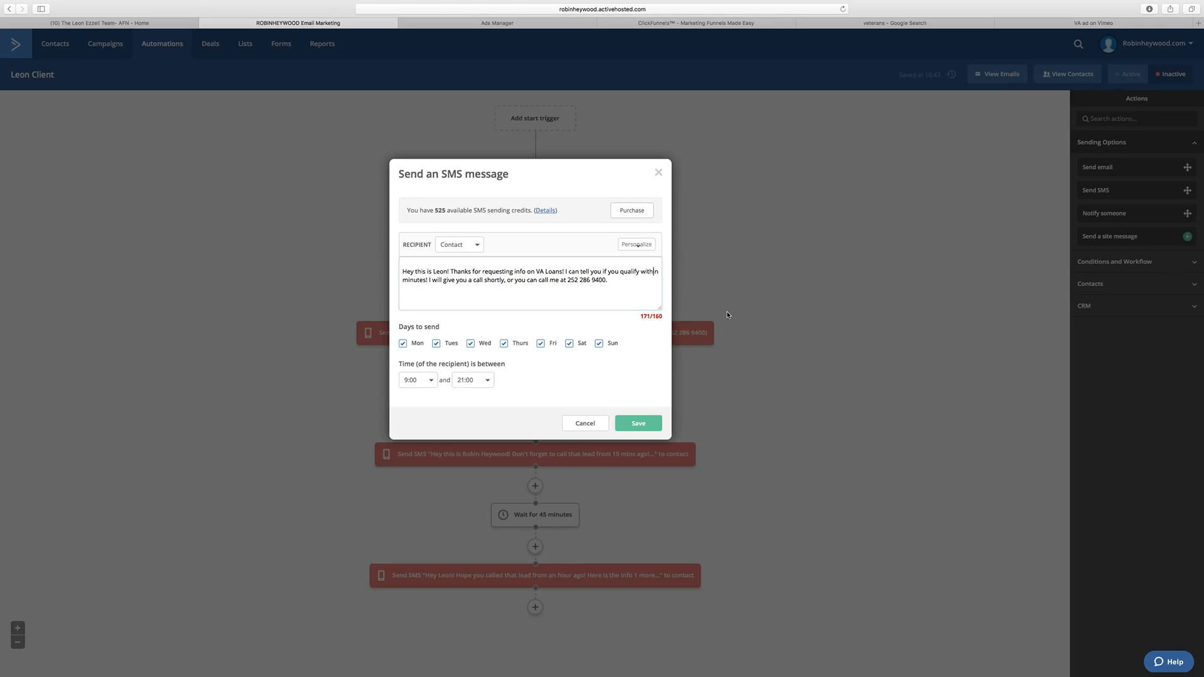
{"action": "left_click", "coordinate": [651, 272]}
{"action": "key", "text": "BackSpace"}
{"action": "key", "text": "BackSpace"}
{"action": "key", "text": "BackSpace"}
{"action": "key", "text": "BackSpace"}
Change the ending to 'I'll give you a call soon, or call me at' and save the SMS.
{"action": "left_click_drag", "start_coordinate": [505, 282], "coordinate": [485, 280]}
{"action": "left_click_drag", "start_coordinate": [444, 280], "coordinate": [433, 280]}
{"action": "key", "text": "BackSpace"}
{"action": "key", "text": "BackSpace"}
{"action": "type", "text": "'ll"}
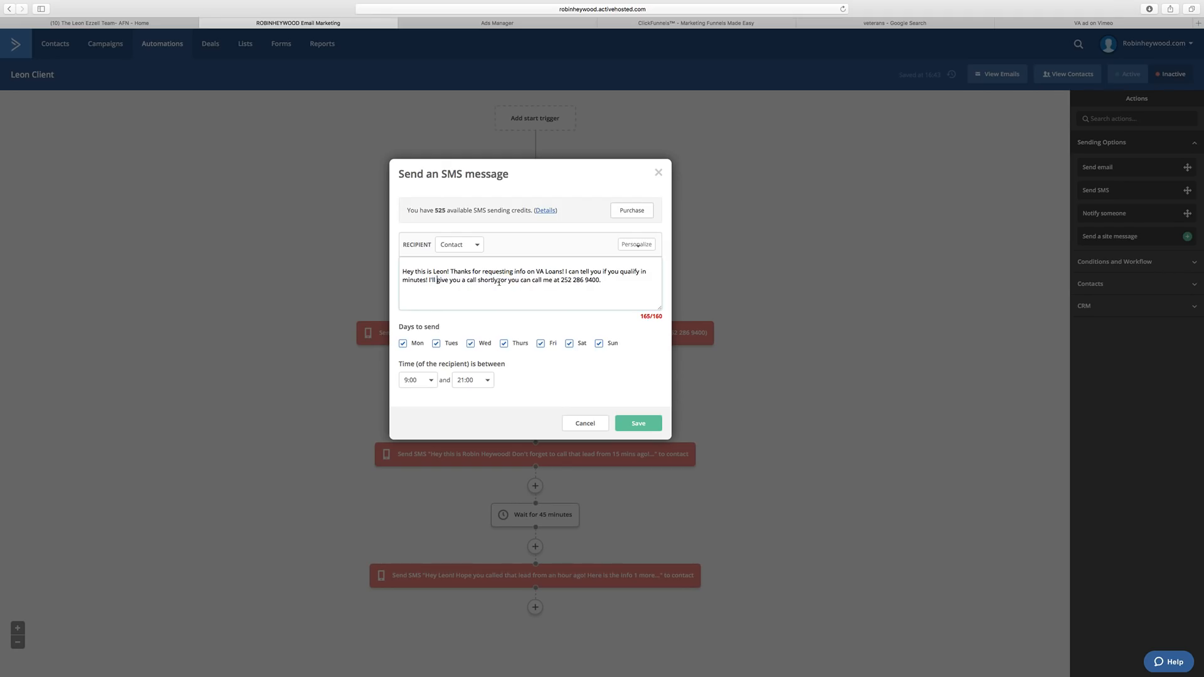
{"action": "left_click_drag", "start_coordinate": [498, 280], "coordinate": [479, 280]}
{"action": "type", "text": "oon"}
{"action": "key", "text": "BackSpace"}
{"action": "key", "text": "BackSpace"}
{"action": "key", "text": "BackSpace"}
{"action": "key", "text": "BackSpace"}
{"action": "key", "text": "BackSpace"}
{"action": "key", "text": "BackSpace"}
{"action": "key", "text": "BackSpace"}
{"action": "left_click", "coordinate": [638, 423]}
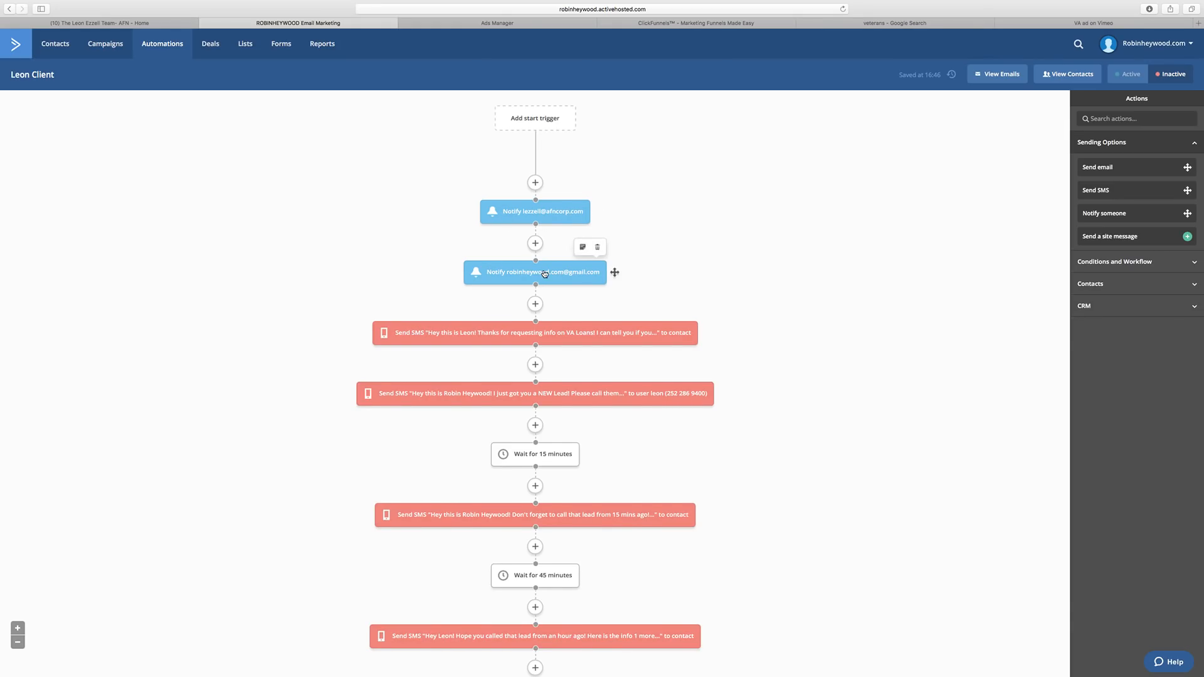
Switch the automation status to Active.
{"action": "scroll", "coordinate": [533, 273], "scroll_direction": "down", "scroll_amount": 3}
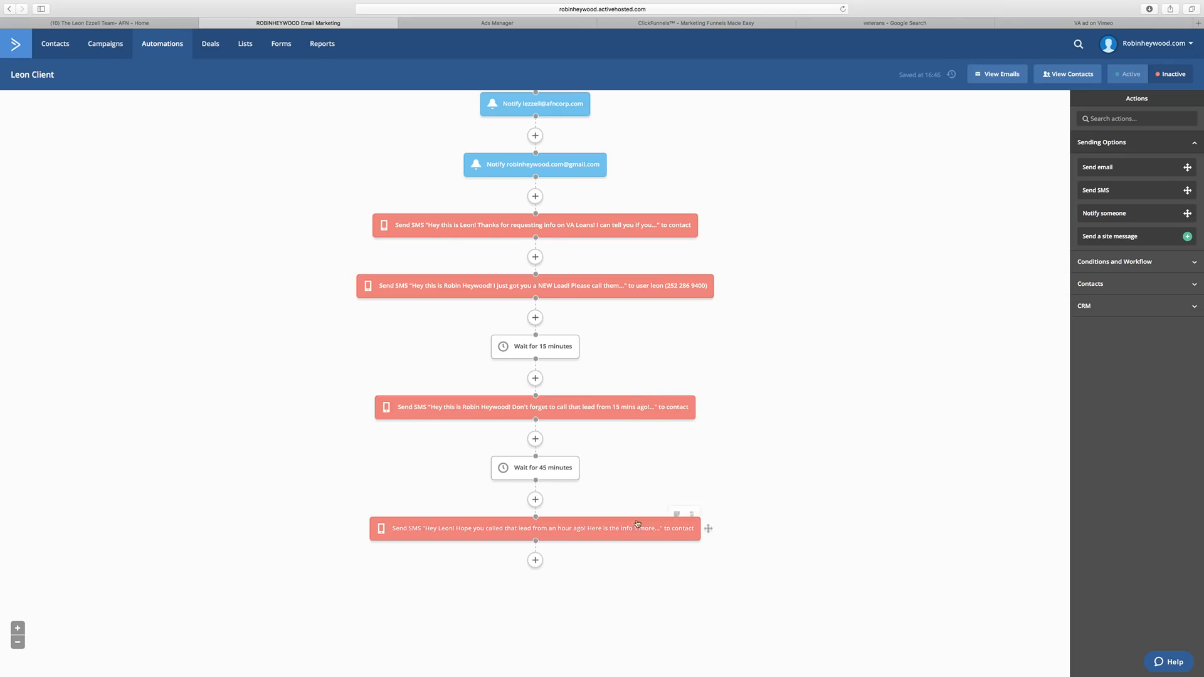
{"action": "scroll", "coordinate": [797, 397], "scroll_direction": "up", "scroll_amount": 3}
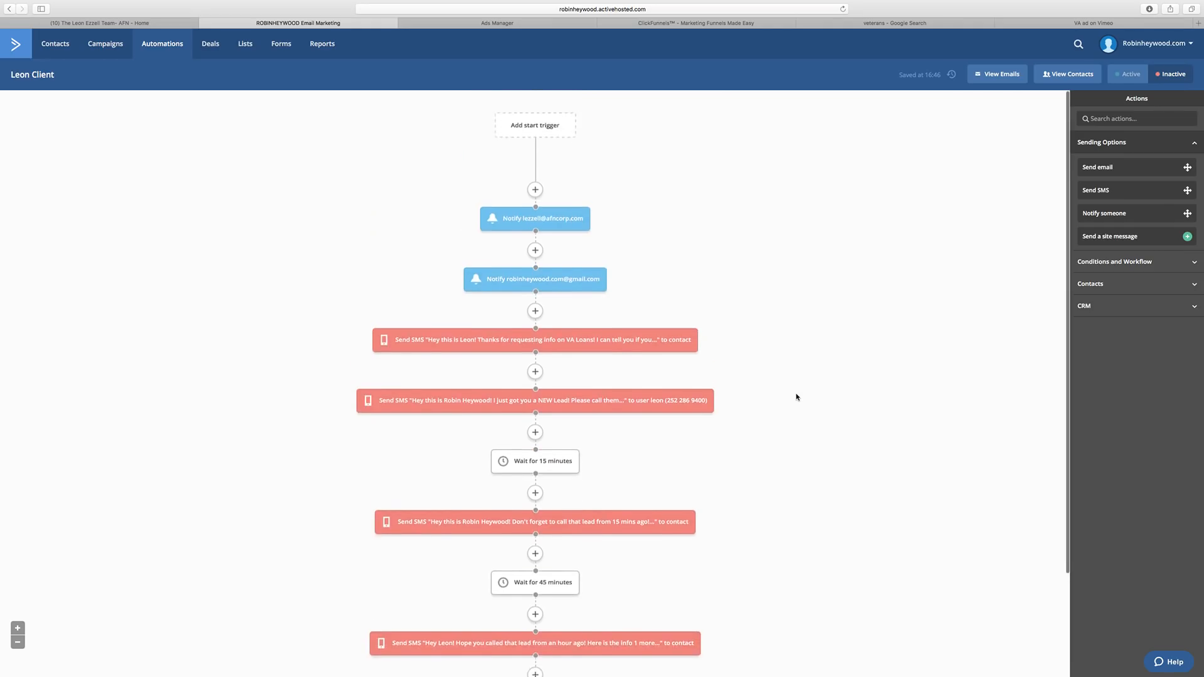
{"action": "left_click", "coordinate": [1126, 74]}
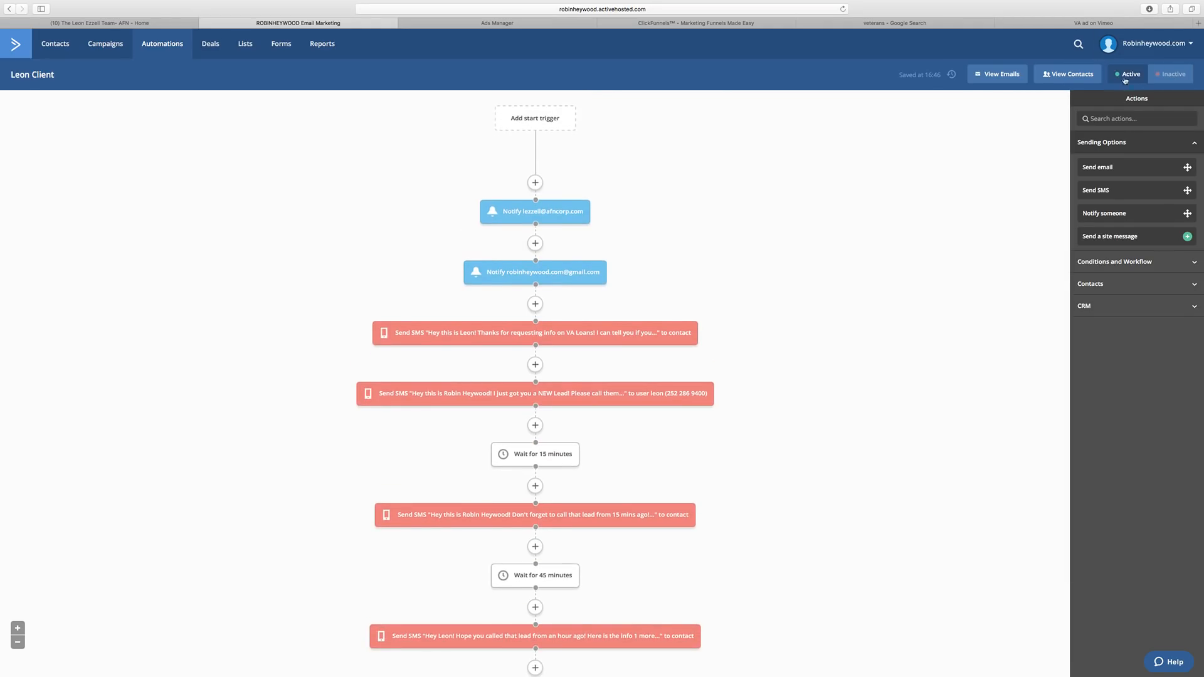
Browse the start trigger options, close without choosing one, and open the contact Lists.
{"action": "scroll", "coordinate": [257, 261], "scroll_direction": "down", "scroll_amount": 3}
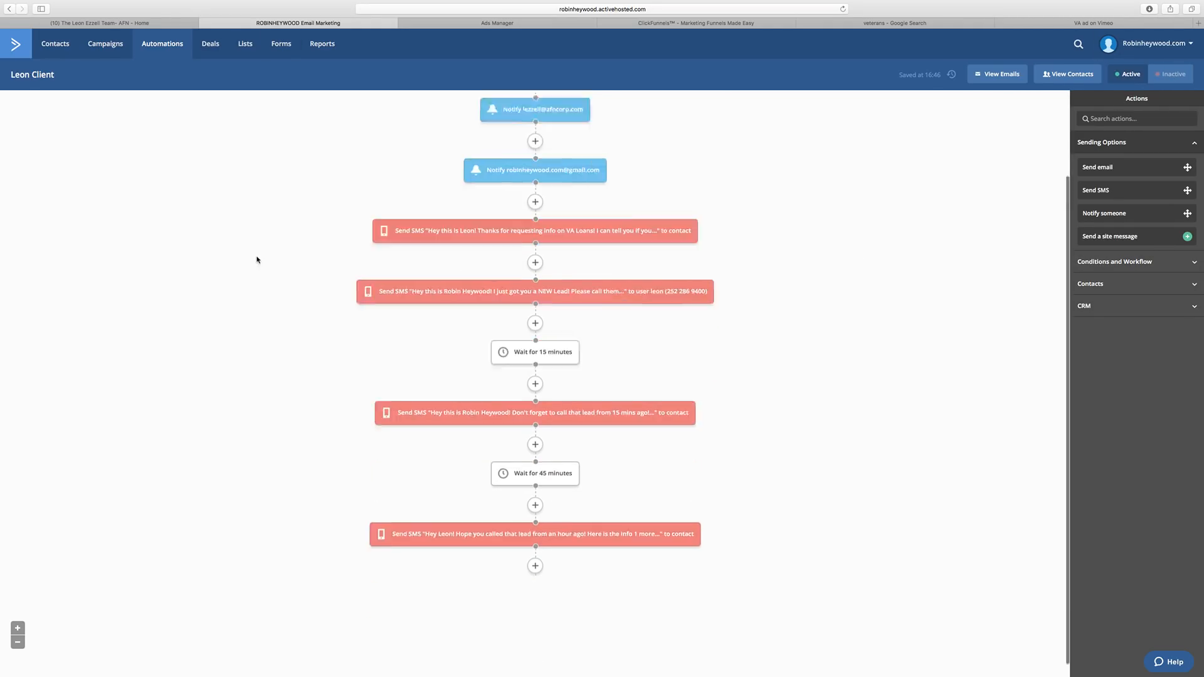
{"action": "scroll", "coordinate": [259, 259], "scroll_direction": "up", "scroll_amount": 3}
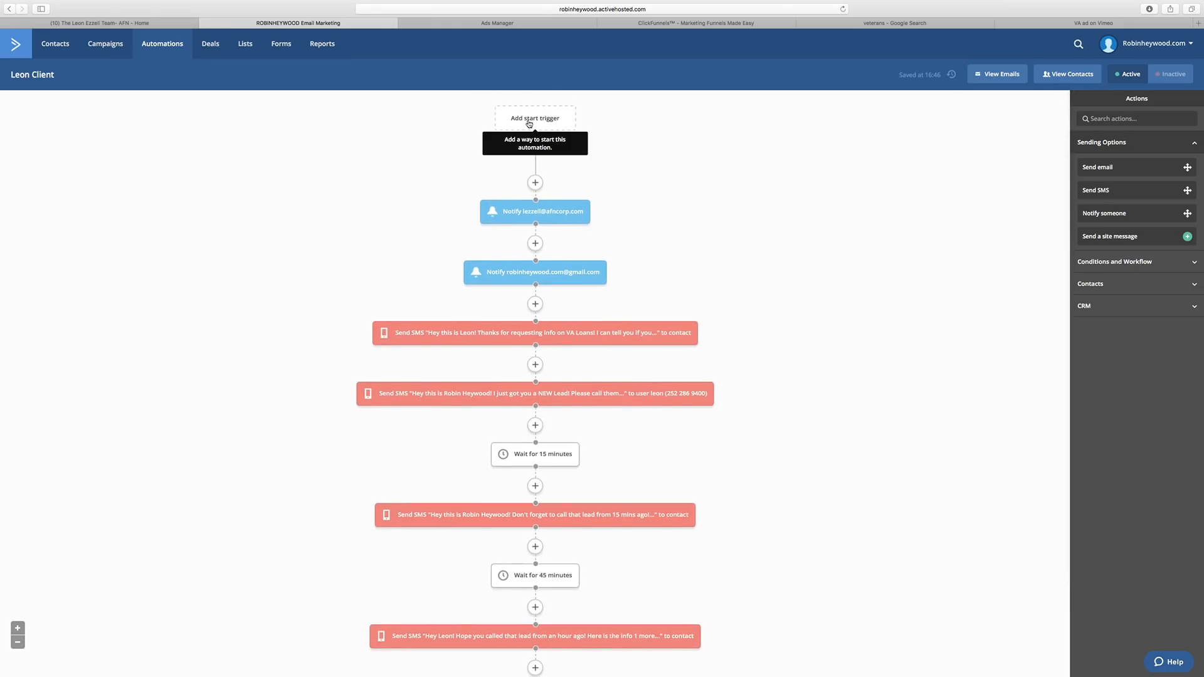
{"action": "left_click", "coordinate": [532, 120]}
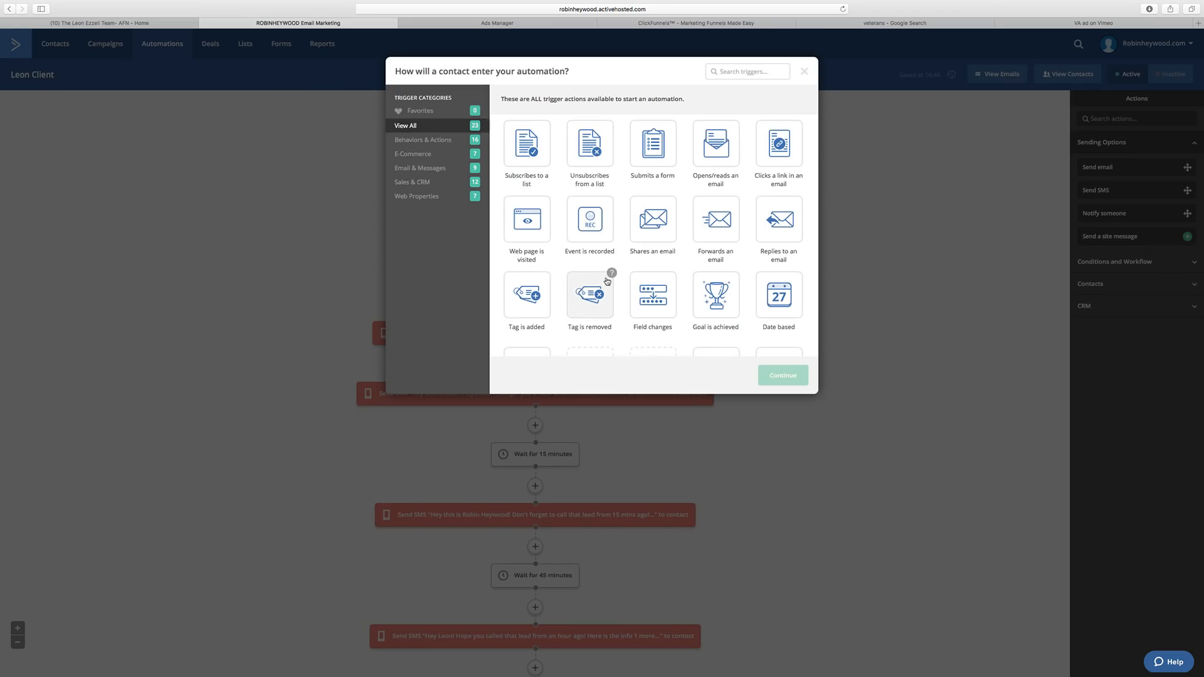
{"action": "scroll", "coordinate": [611, 283], "scroll_direction": "down", "scroll_amount": 3}
{"action": "mouse_move", "coordinate": [610, 284]}
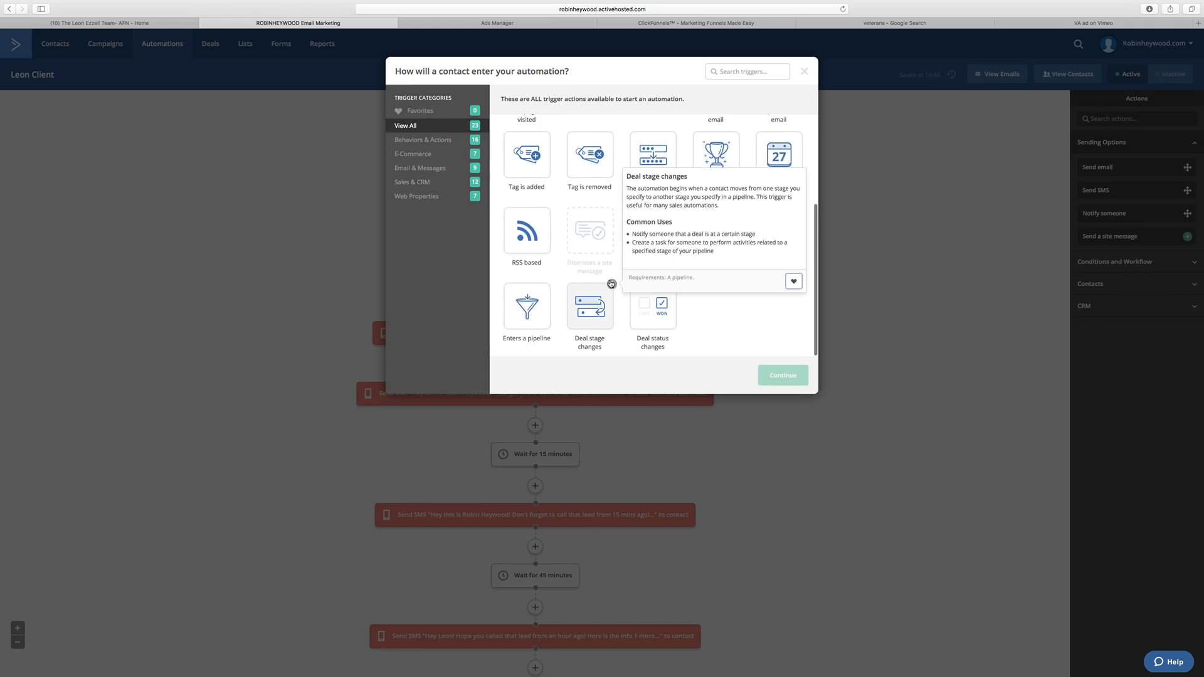
{"action": "scroll", "coordinate": [610, 283], "scroll_direction": "up", "scroll_amount": 3}
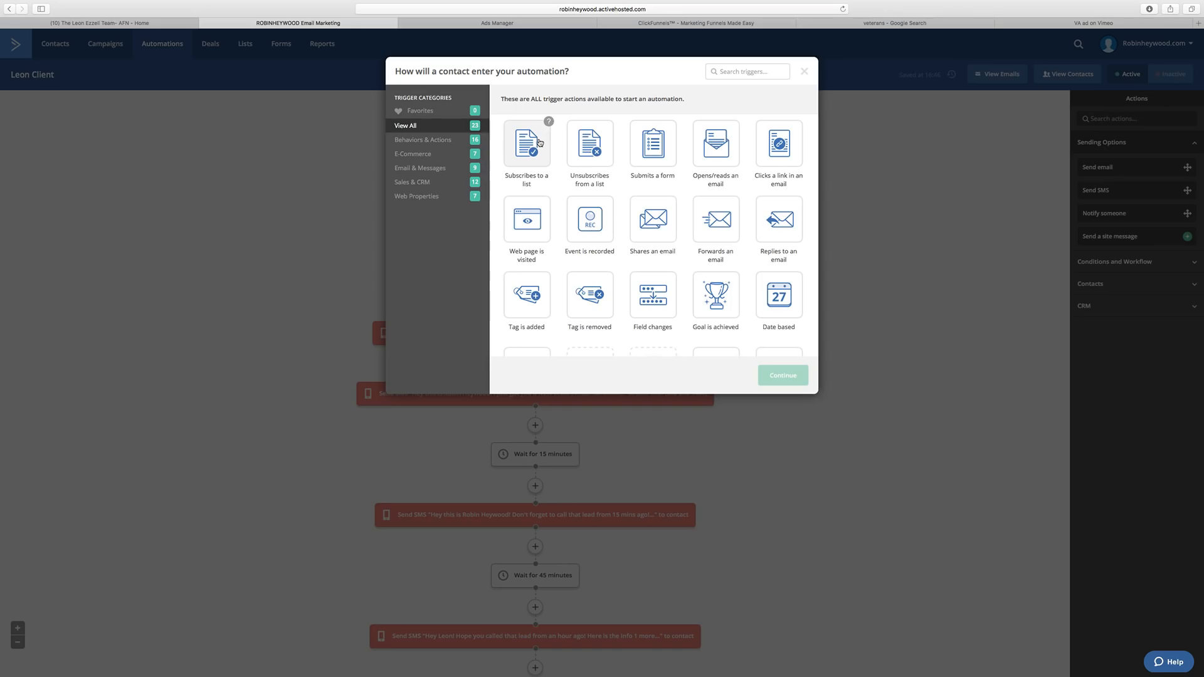
{"action": "left_click", "coordinate": [804, 71]}
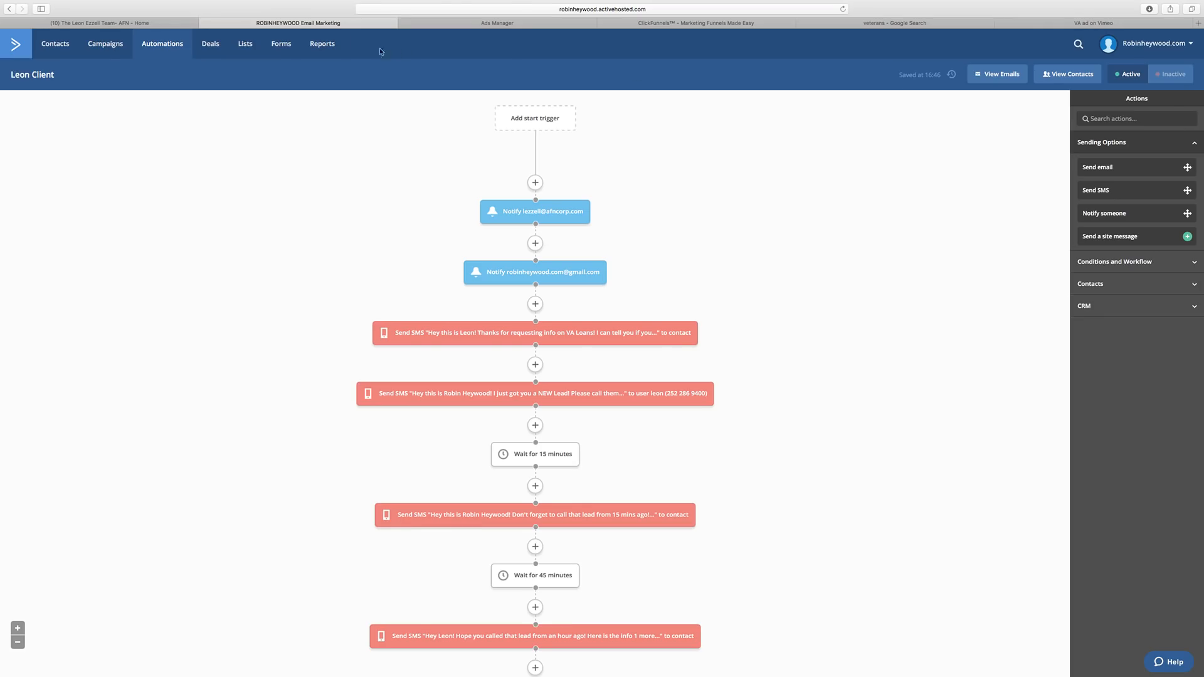
{"action": "left_click", "coordinate": [252, 47], "text": "super"}
Start a new ActiveCampaign list named for VA Leads, with the ClickFunnels site as its website.
{"action": "key", "text": "ctrl+Tab"}
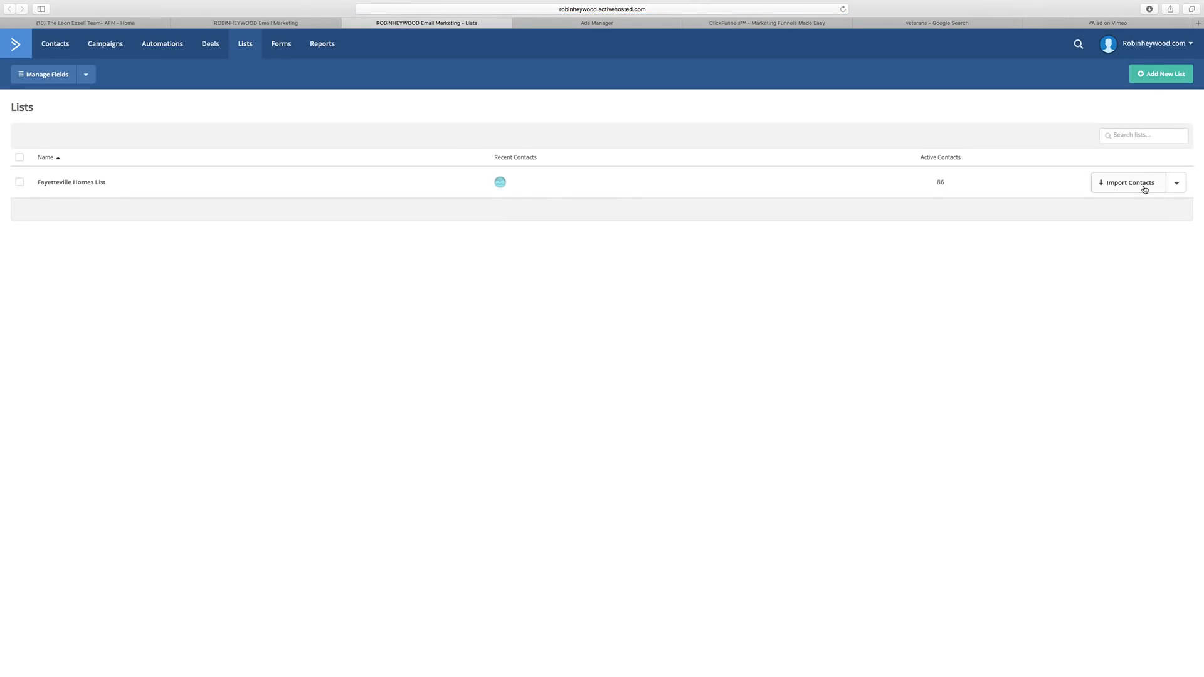
{"action": "left_click", "coordinate": [1157, 74]}
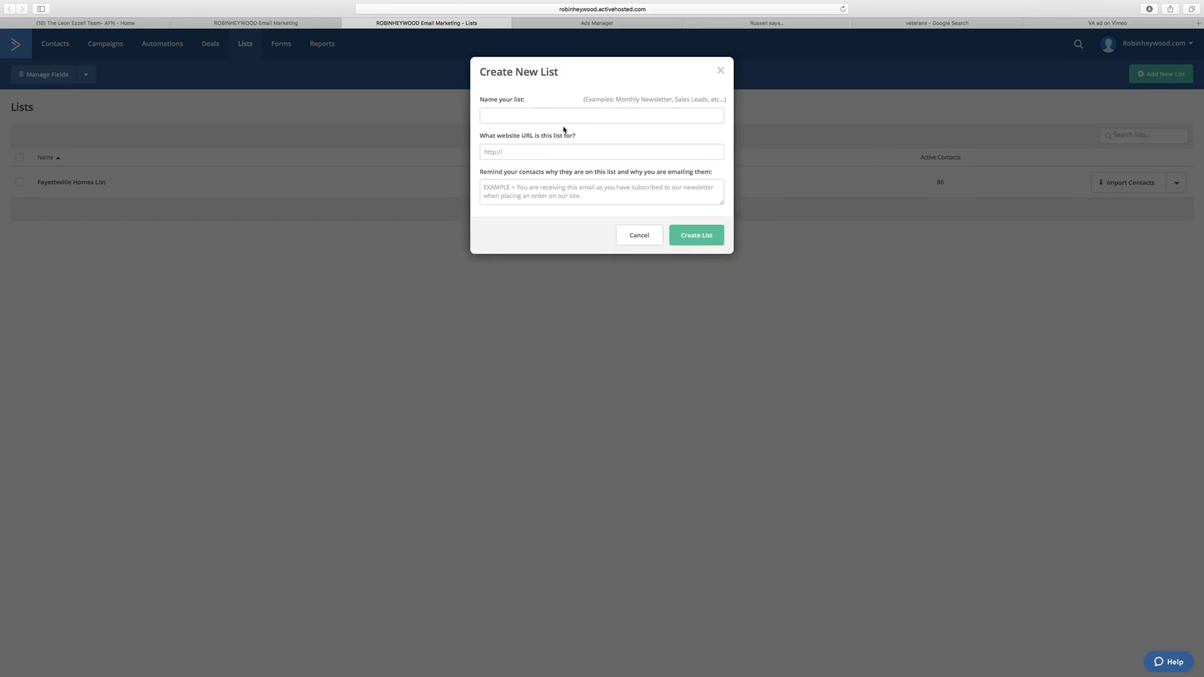
{"action": "left_click", "coordinate": [545, 113]}
{"action": "type", "text": "Leon"}
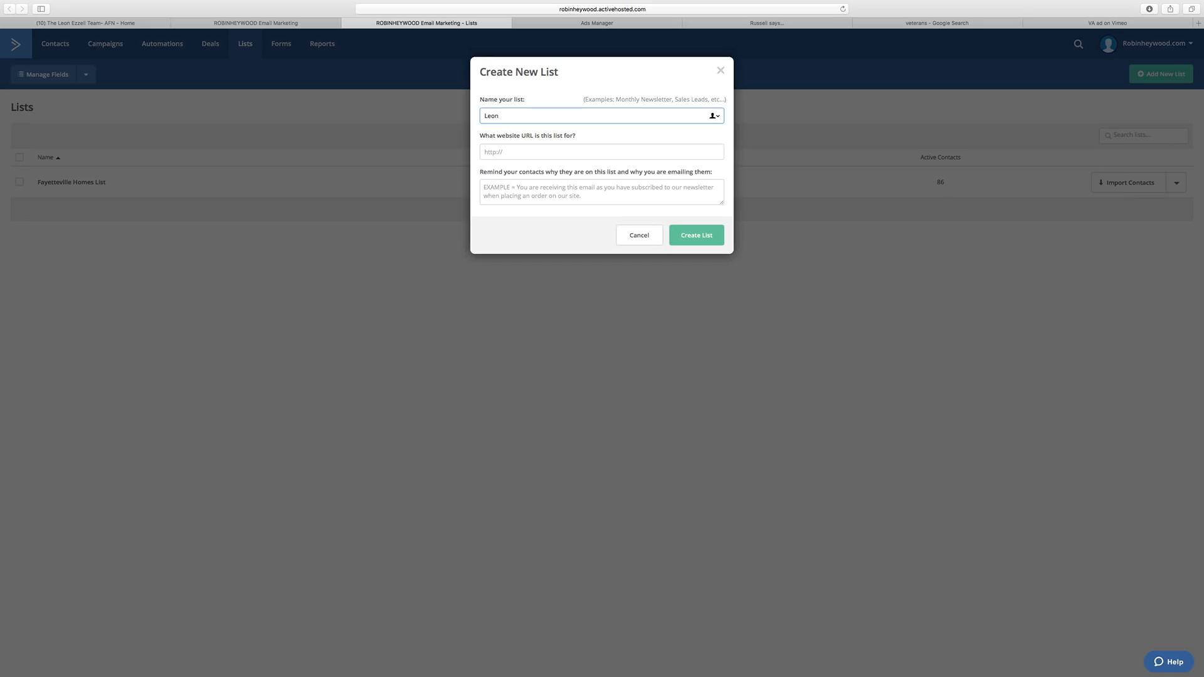
{"action": "type", "text": "VA Leads"}
{"action": "left_click", "coordinate": [580, 152]}
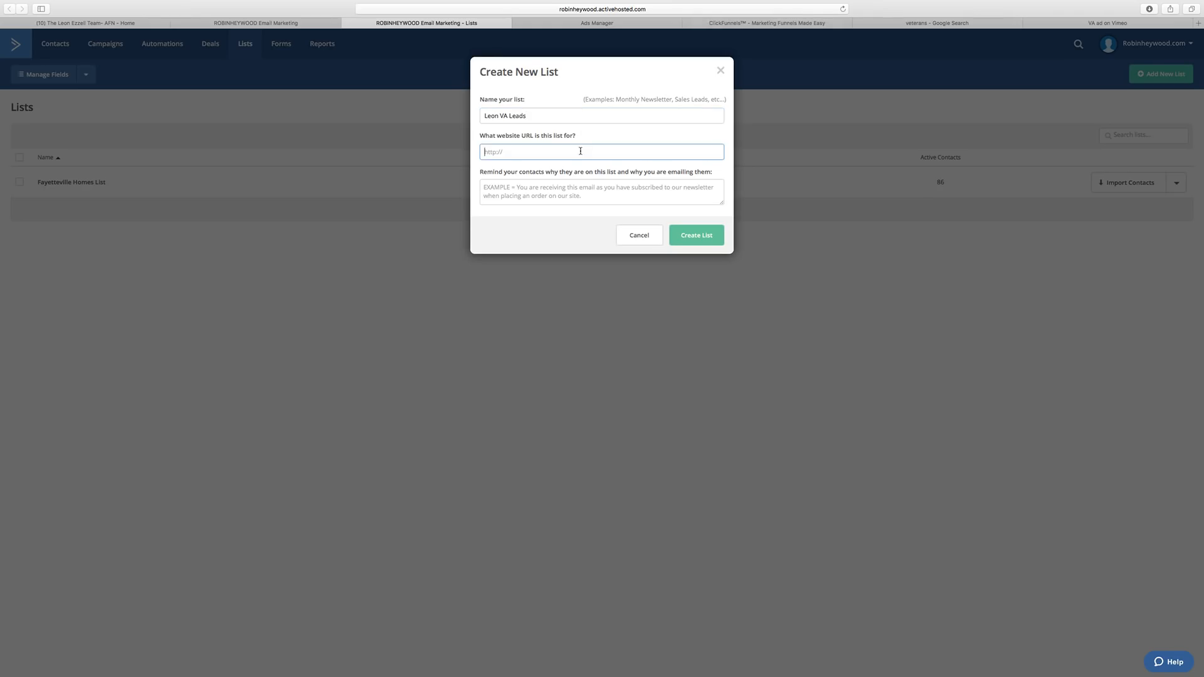
{"action": "type", "text": "robinheywood.clickfunnels.com"}
Add the reminder 'You signed up to the newsletter because you requested information on VA Loans' and create the list.
{"action": "left_click", "coordinate": [542, 185]}
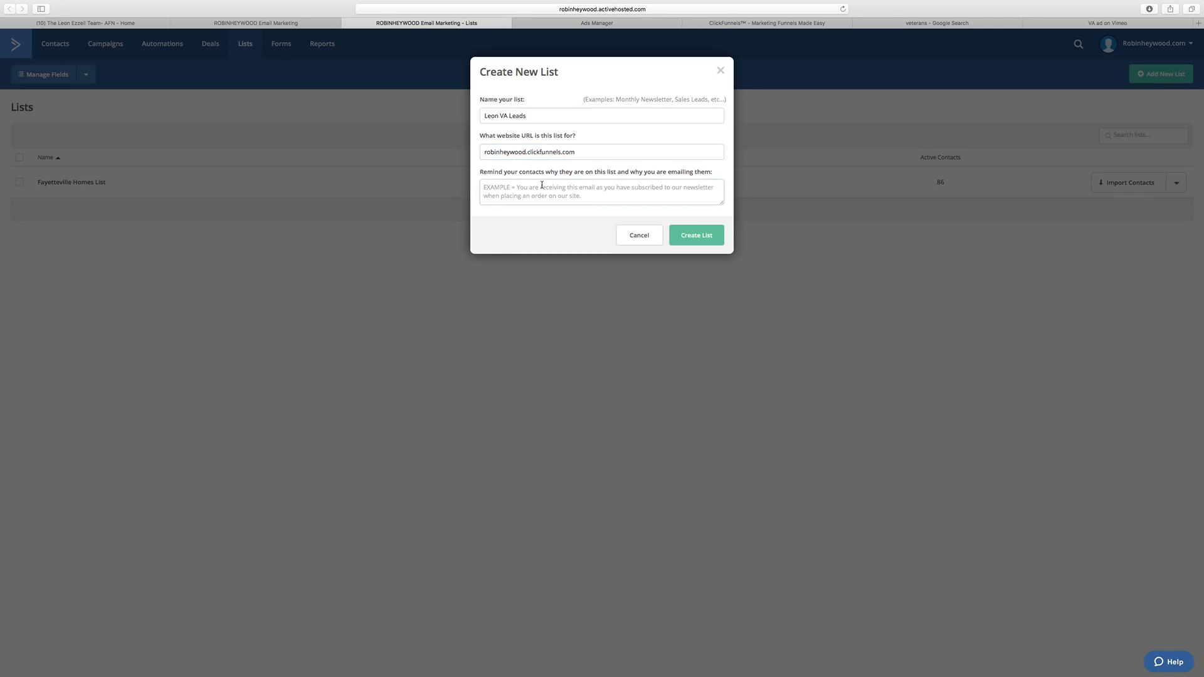
{"action": "type", "text": "You s"}
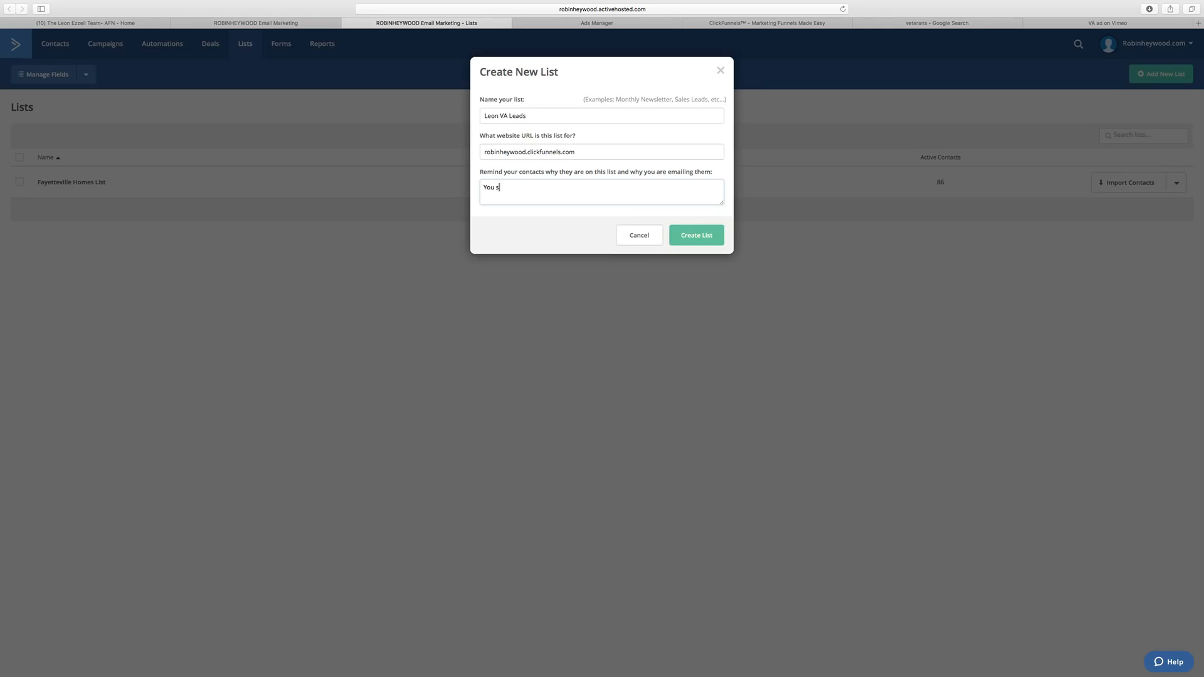
{"action": "type", "text": "igned up to the newsletter because you requested information on"}
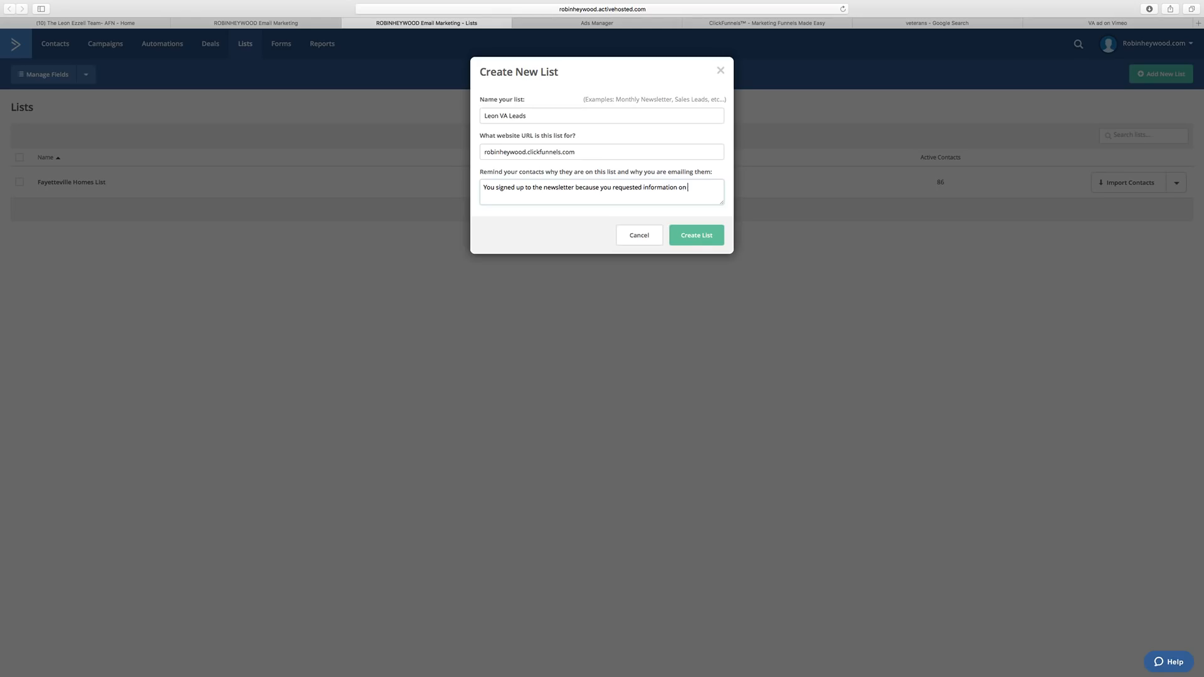
{"action": "type", "text": " VA lona"}
{"action": "key", "text": "BackSpace"}
{"action": "key", "text": "BackSpace"}
{"action": "type", "text": "Loans"}
{"action": "left_click", "coordinate": [698, 244]}
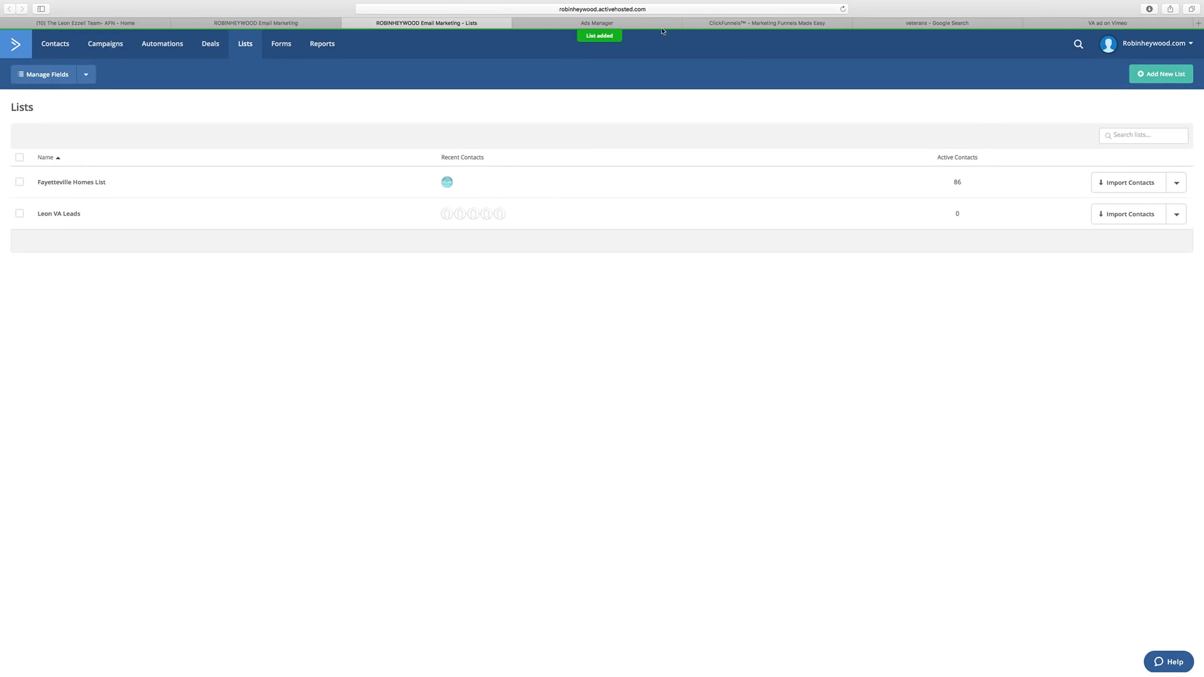
{"action": "left_click", "coordinate": [269, 24]}
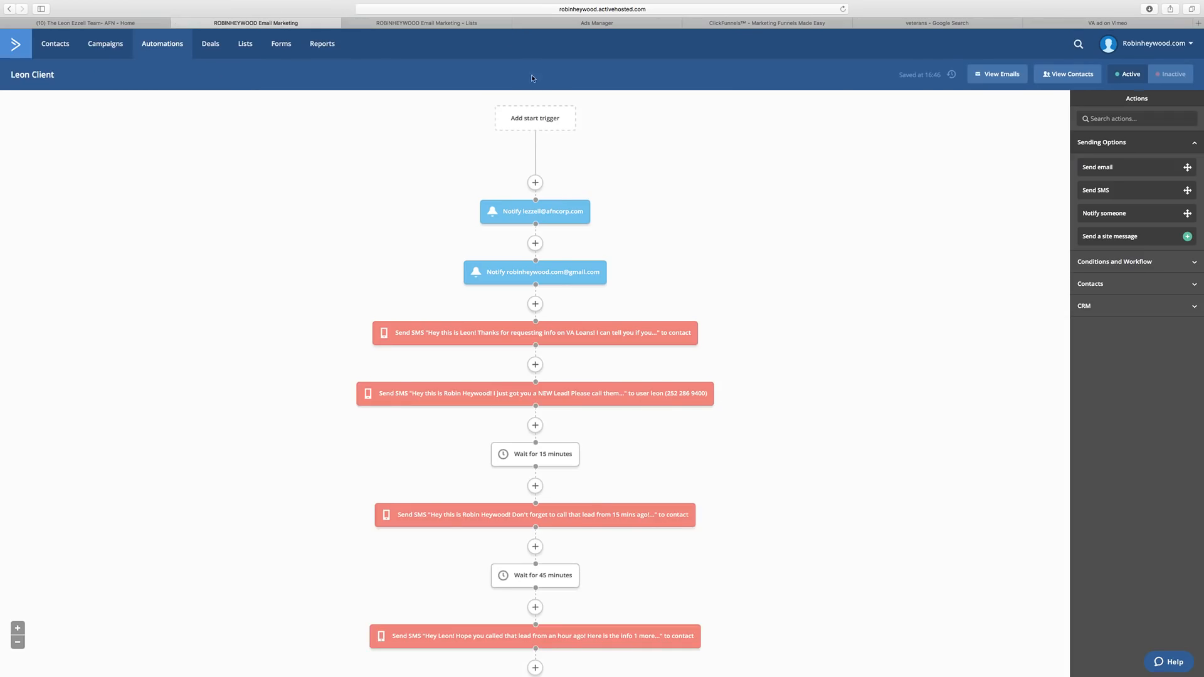
Try the 'Subscribes to a list' start trigger, then back out and reload the automation page.
{"action": "left_click", "coordinate": [531, 117]}
{"action": "left_click", "coordinate": [538, 162]}
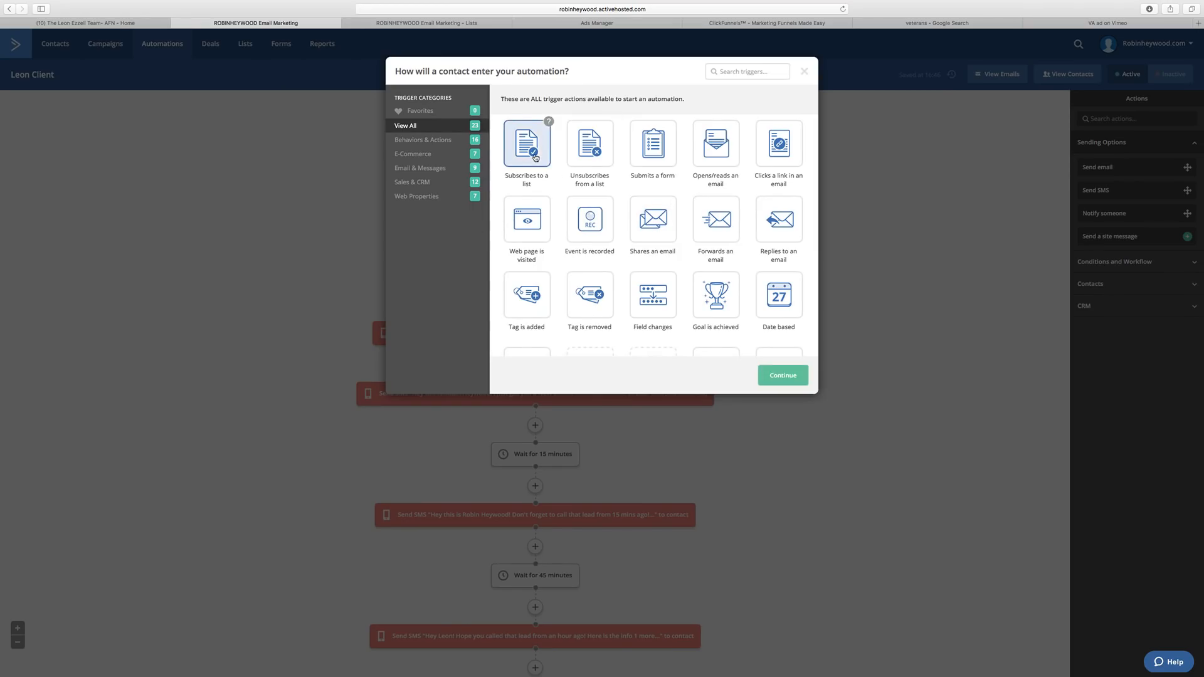
{"action": "left_click", "coordinate": [783, 376]}
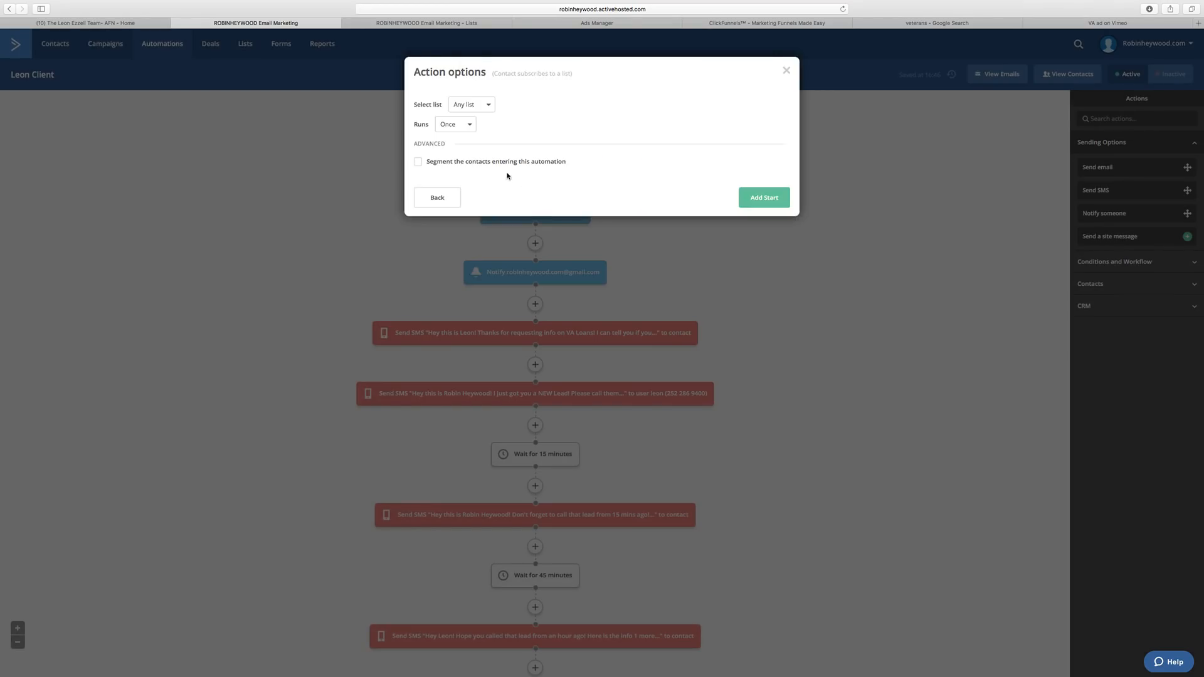
{"action": "left_click", "coordinate": [484, 105]}
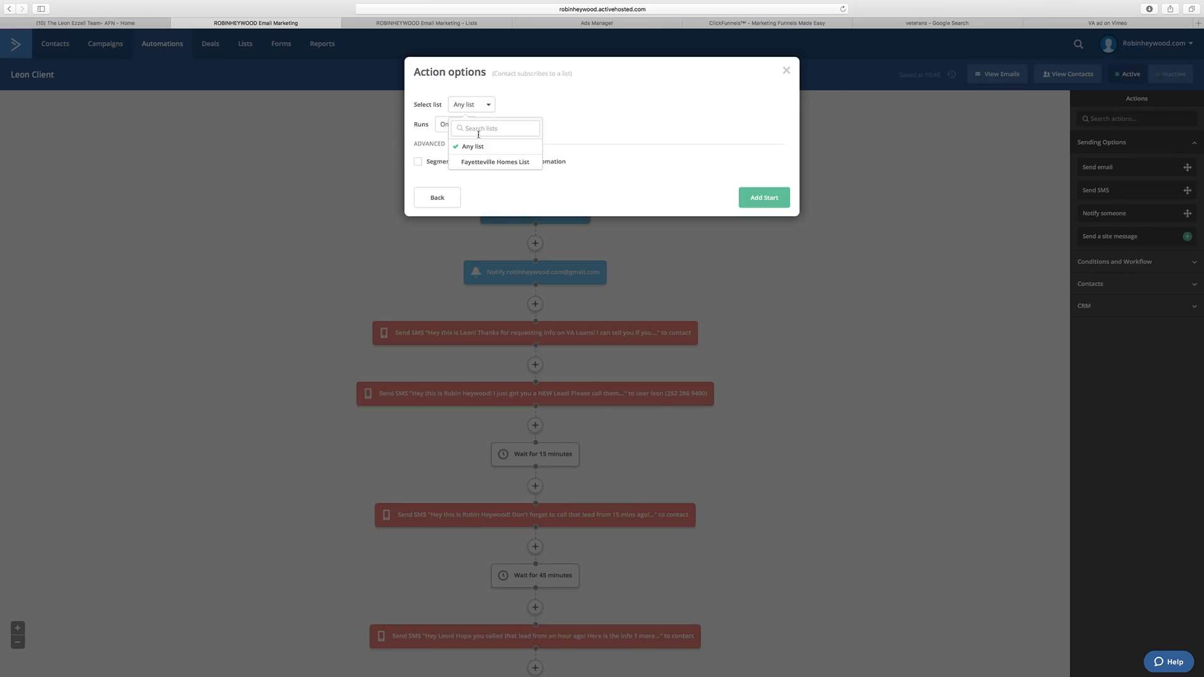
{"action": "left_click", "coordinate": [605, 118]}
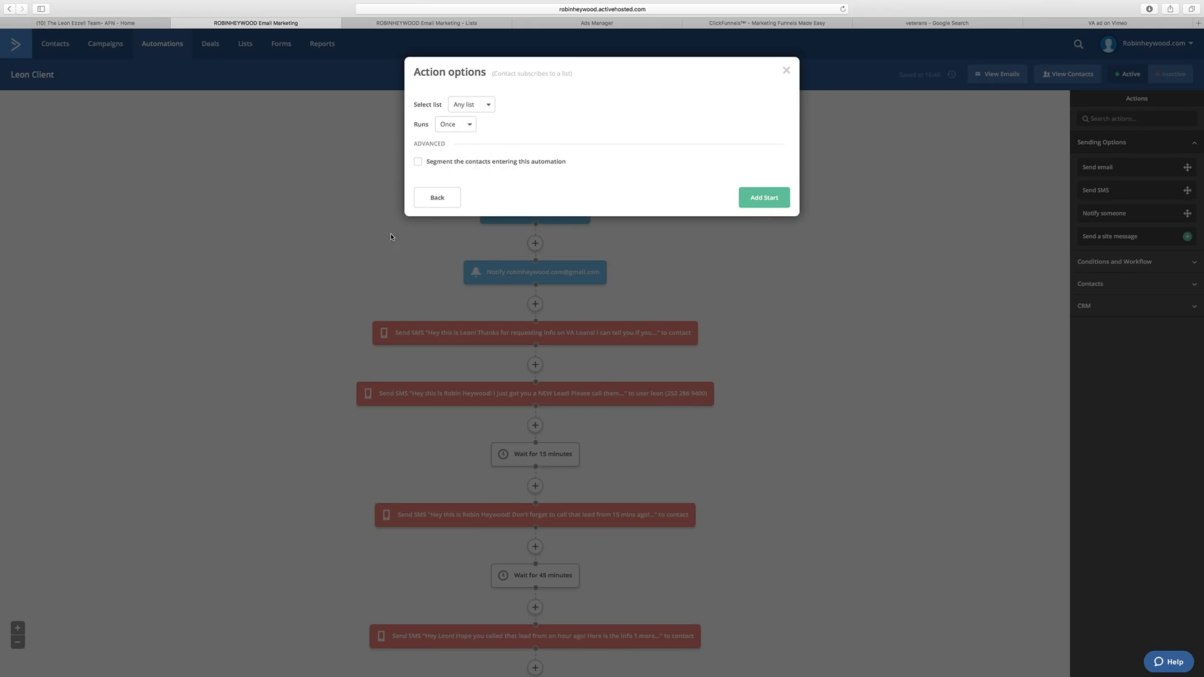
{"action": "left_click", "coordinate": [447, 197]}
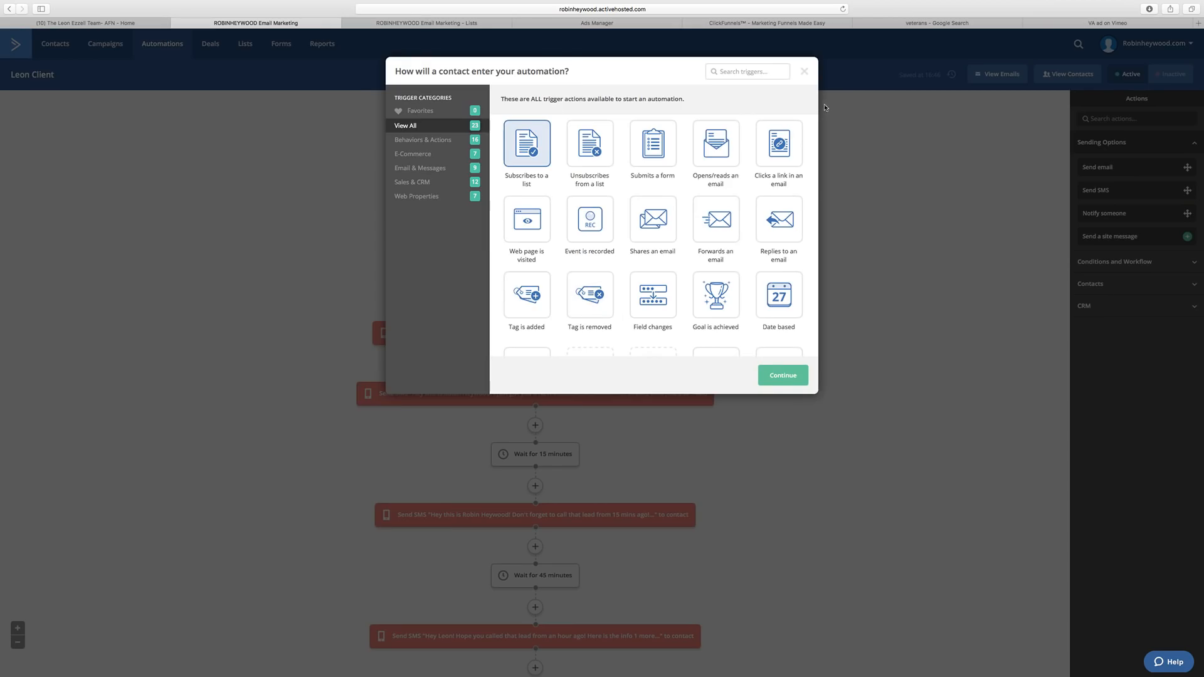
{"action": "left_click", "coordinate": [804, 71]}
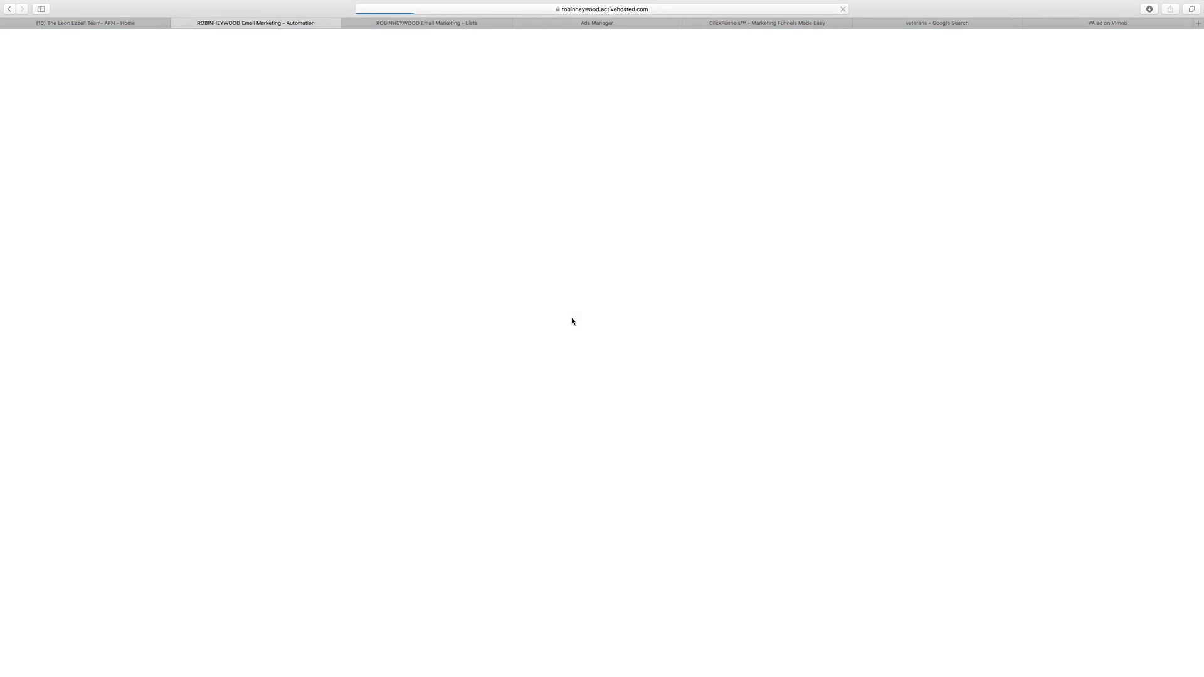
Add a start trigger that fires when a contact subscribes to the VA Leads list.
{"action": "left_click", "coordinate": [540, 129]}
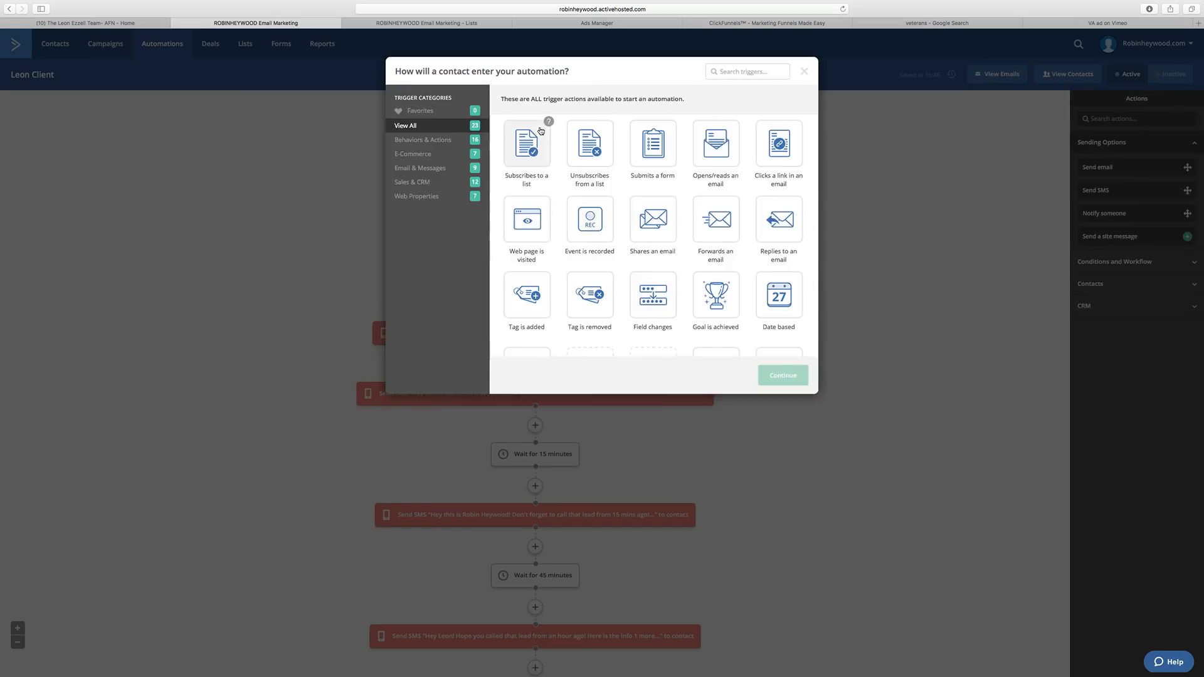
{"action": "left_click", "coordinate": [540, 132]}
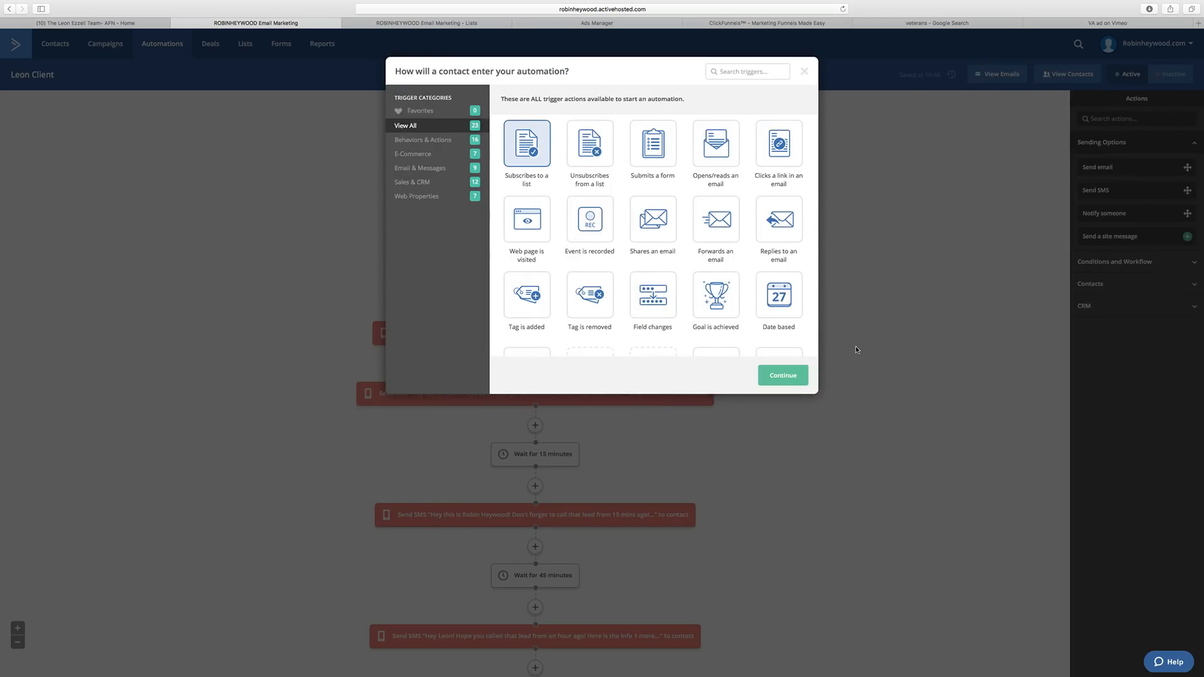
{"action": "left_click", "coordinate": [789, 379]}
{"action": "left_click", "coordinate": [470, 104]}
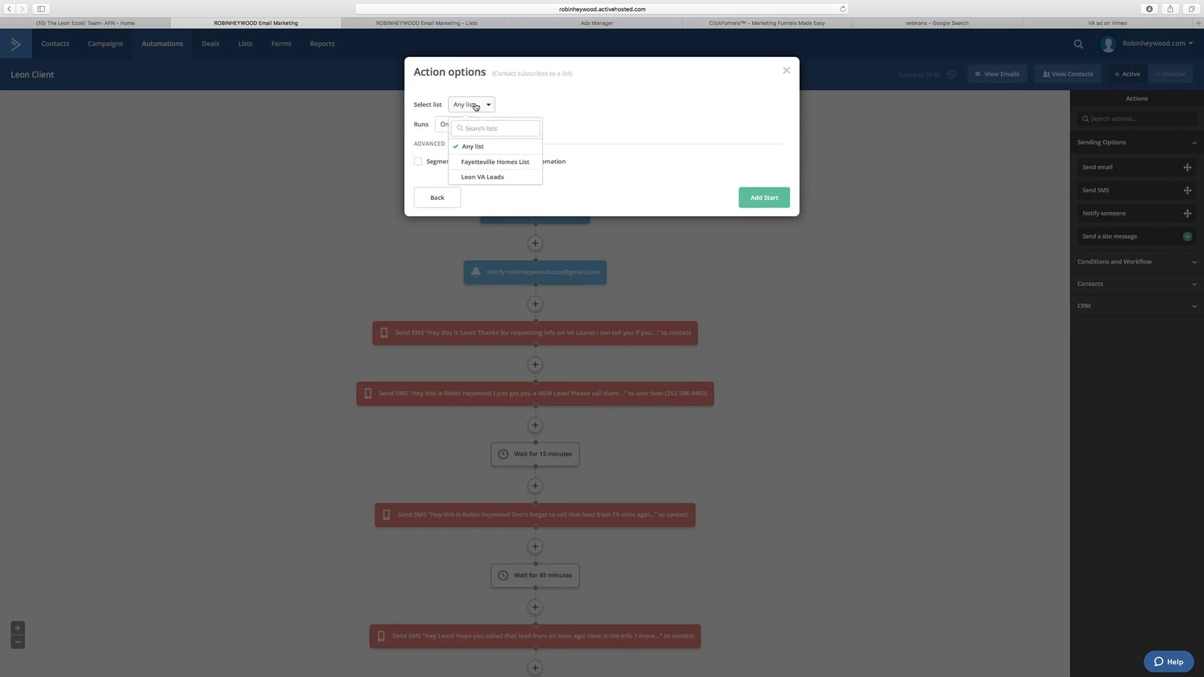
{"action": "left_click", "coordinate": [492, 177]}
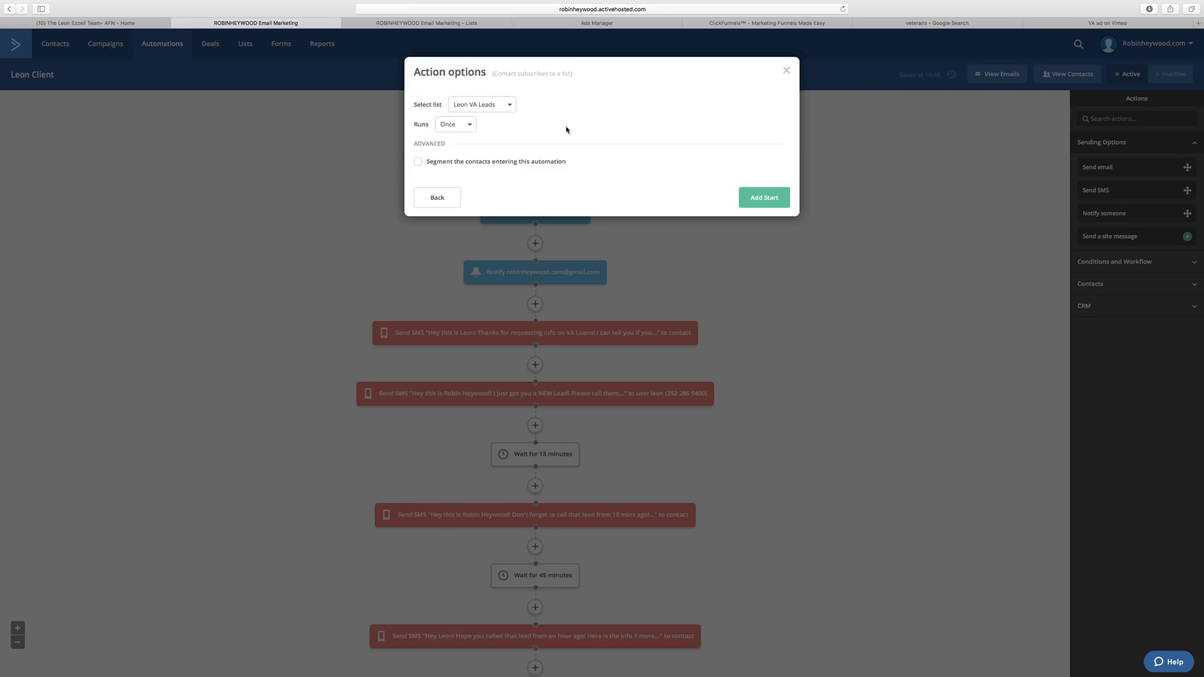
{"action": "left_click", "coordinate": [757, 201]}
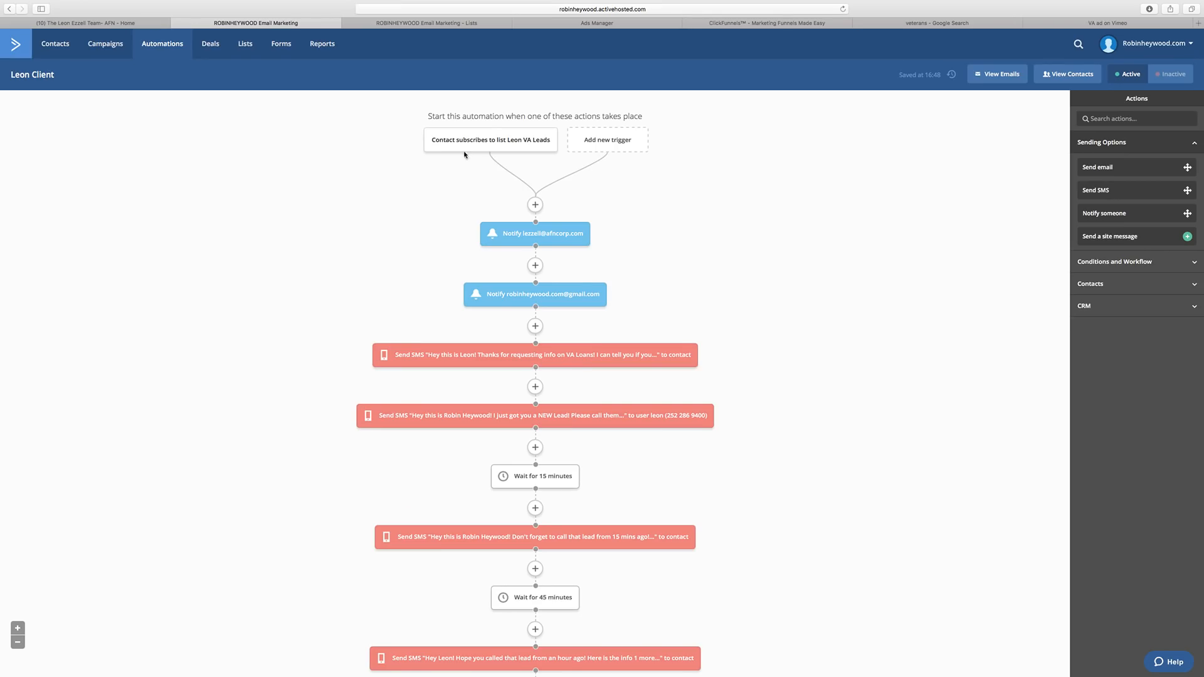
{"action": "mouse_move", "coordinate": [456, 145]}
{"action": "scroll", "coordinate": [744, 479], "scroll_direction": "down", "scroll_amount": 3}
{"action": "scroll", "coordinate": [750, 476], "scroll_direction": "up", "scroll_amount": 3}
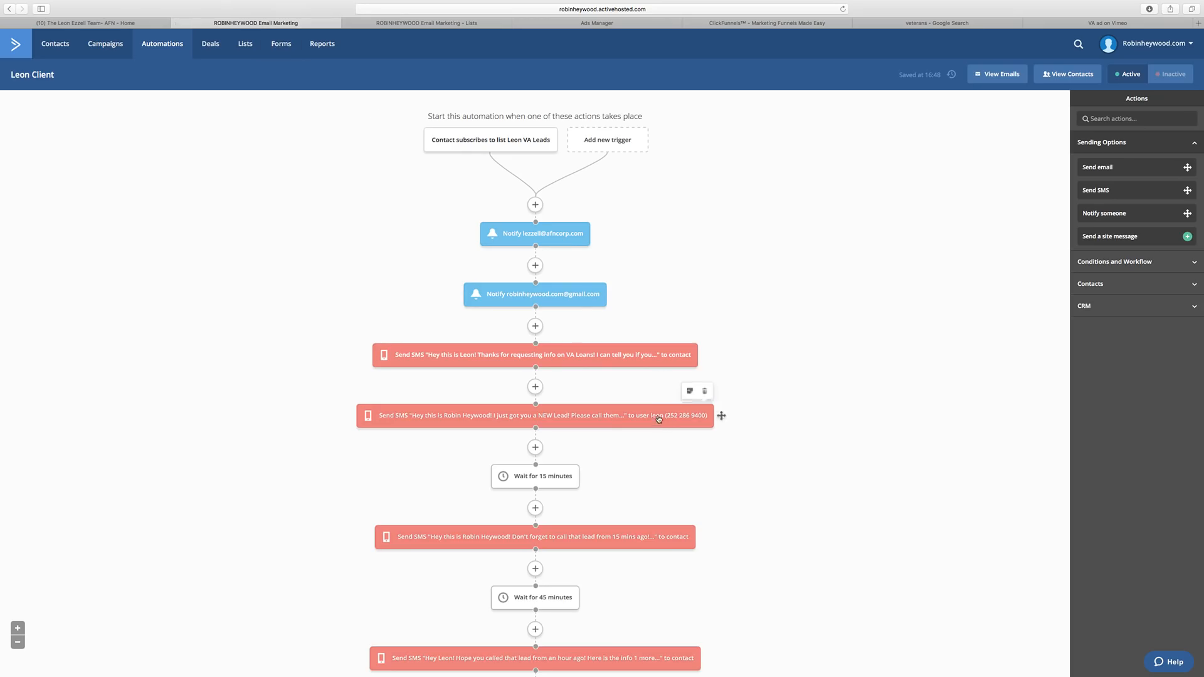
{"action": "scroll", "coordinate": [612, 311], "scroll_direction": "down", "scroll_amount": 3}
{"action": "scroll", "coordinate": [612, 311], "scroll_direction": "up", "scroll_amount": 3}
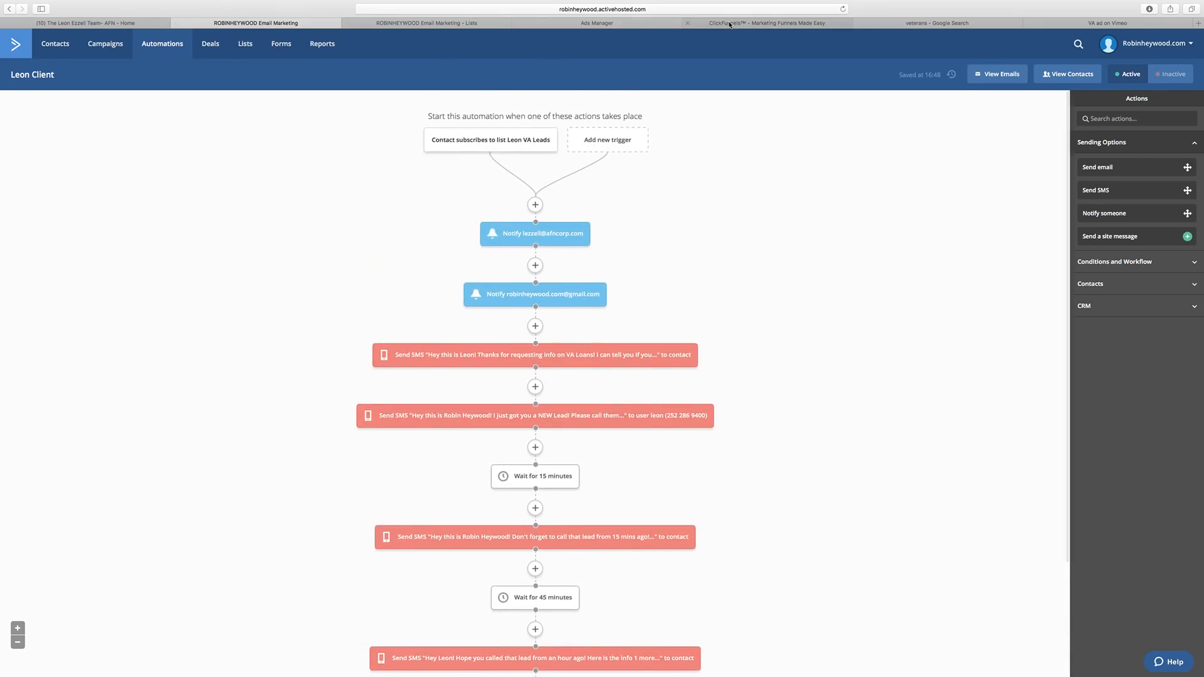
Create the Optin step from the Big Headline Optin template and open it in the editor.
{"action": "left_click", "coordinate": [731, 23]}
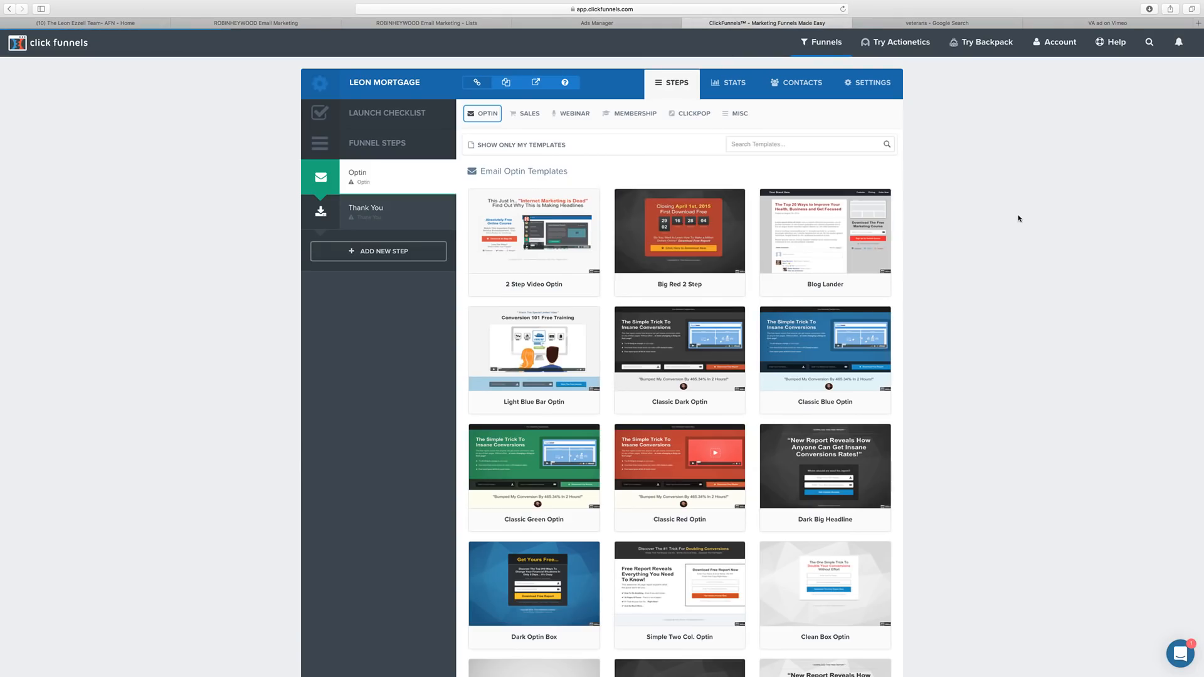
{"action": "scroll", "coordinate": [978, 263], "scroll_direction": "down", "scroll_amount": 3}
{"action": "scroll", "coordinate": [981, 240], "scroll_direction": "down", "scroll_amount": 6}
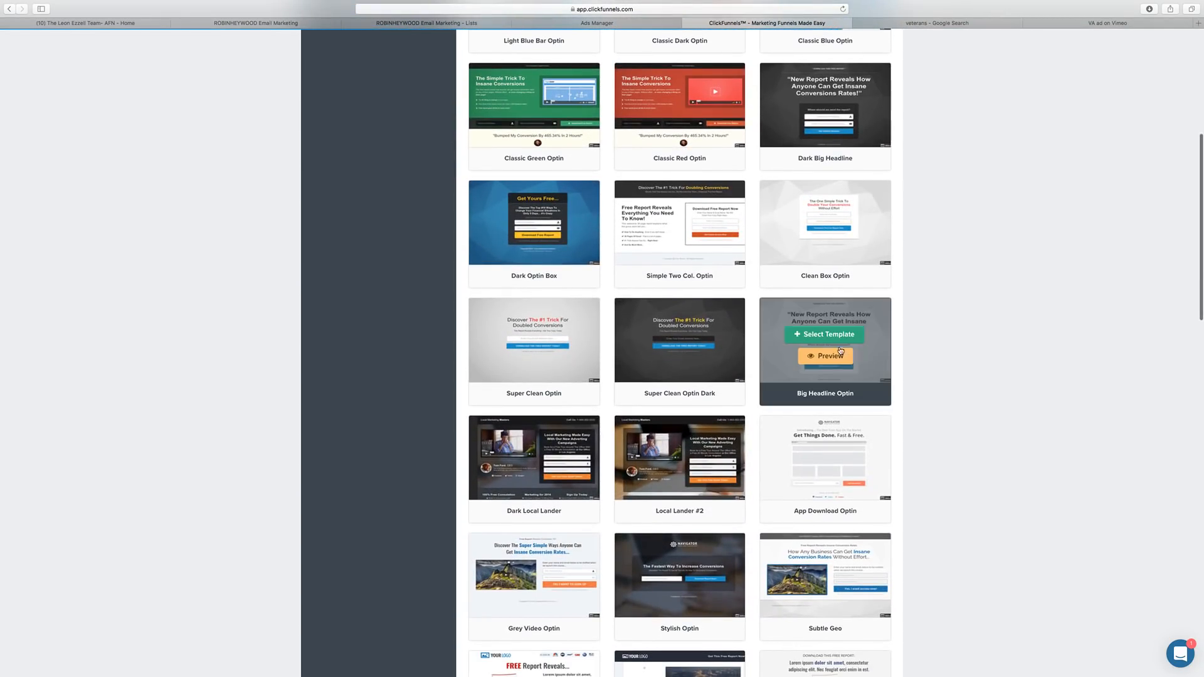
{"action": "left_click", "coordinate": [829, 333]}
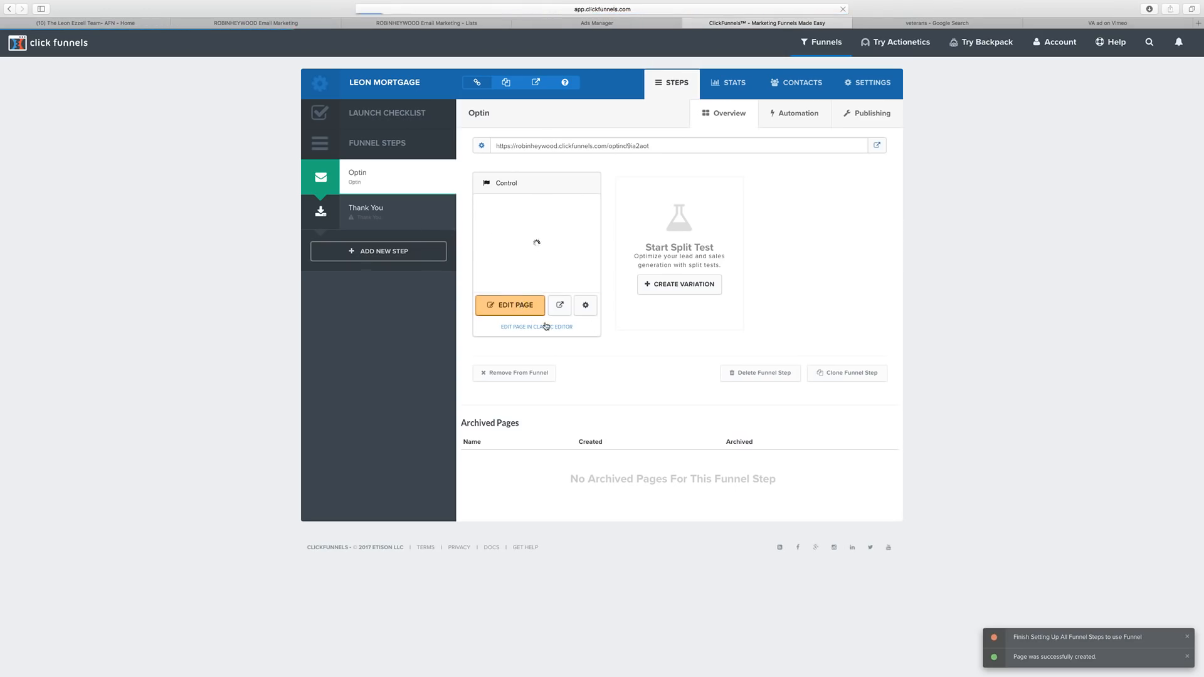
{"action": "left_click", "coordinate": [545, 326]}
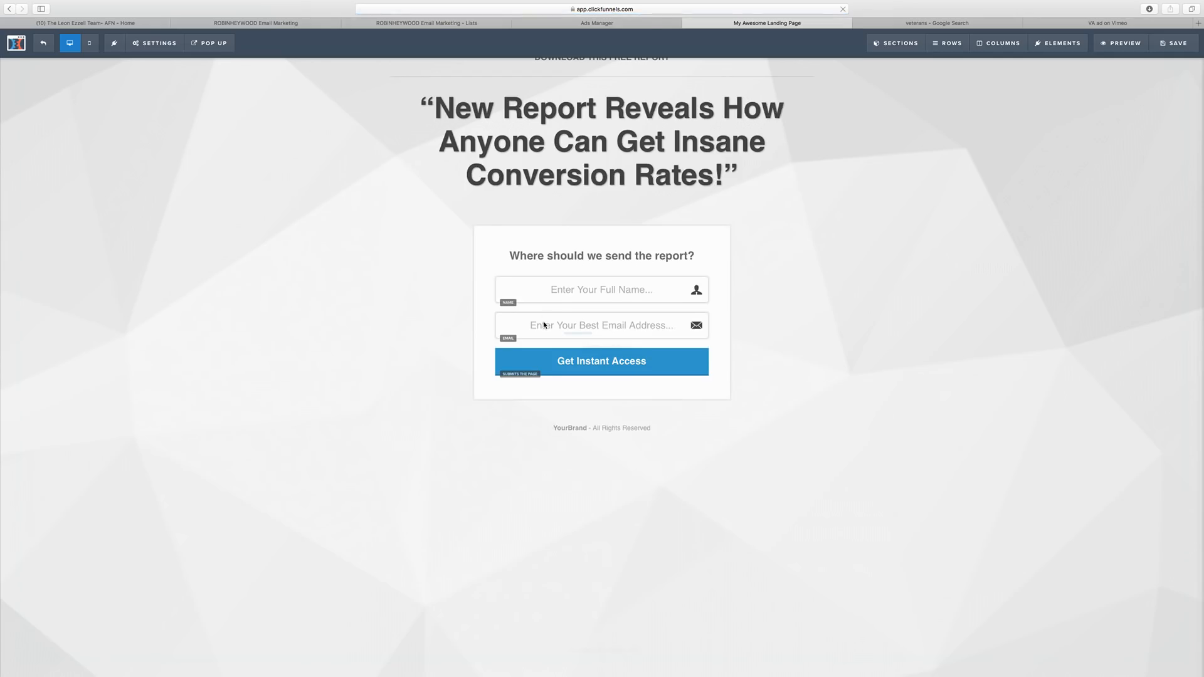
Change the headline to 'Find Out If You Qualify for a VA Loan in Minutes!'.
{"action": "left_click", "coordinate": [564, 152]}
{"action": "triple_click", "coordinate": [564, 152]}
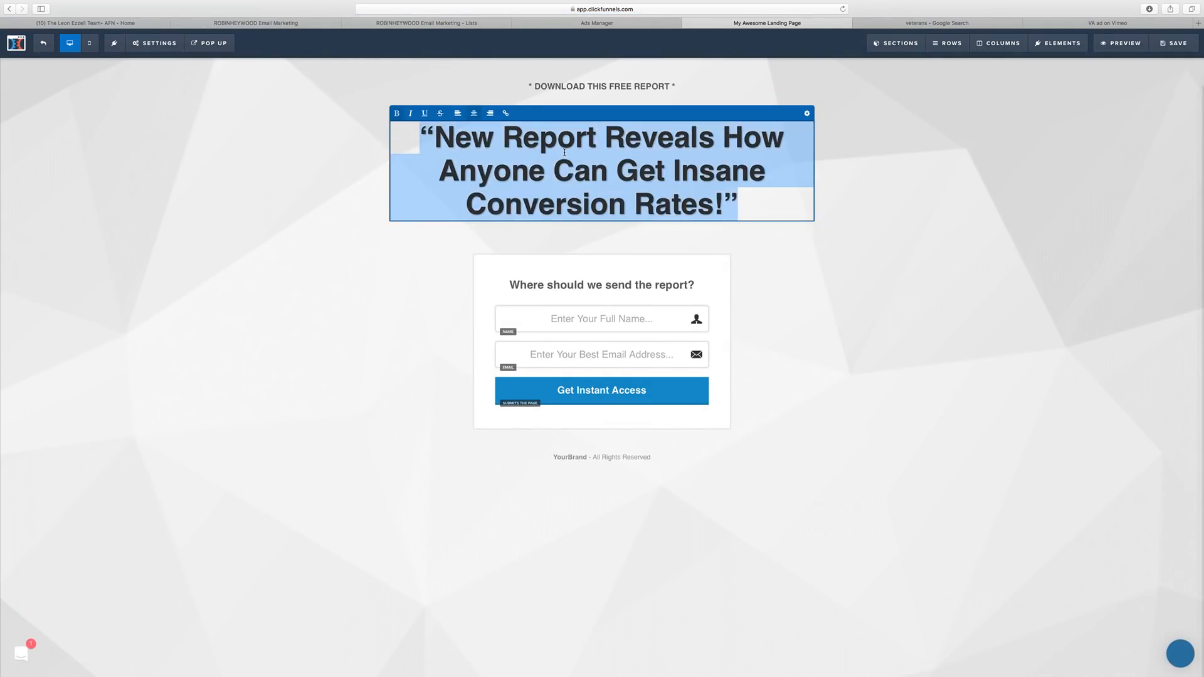
{"action": "type", "text": "Fin"}
{"action": "key", "text": "BackSpace"}
{"action": "key", "text": "BackSpace"}
{"action": "type", "text": "ind"}
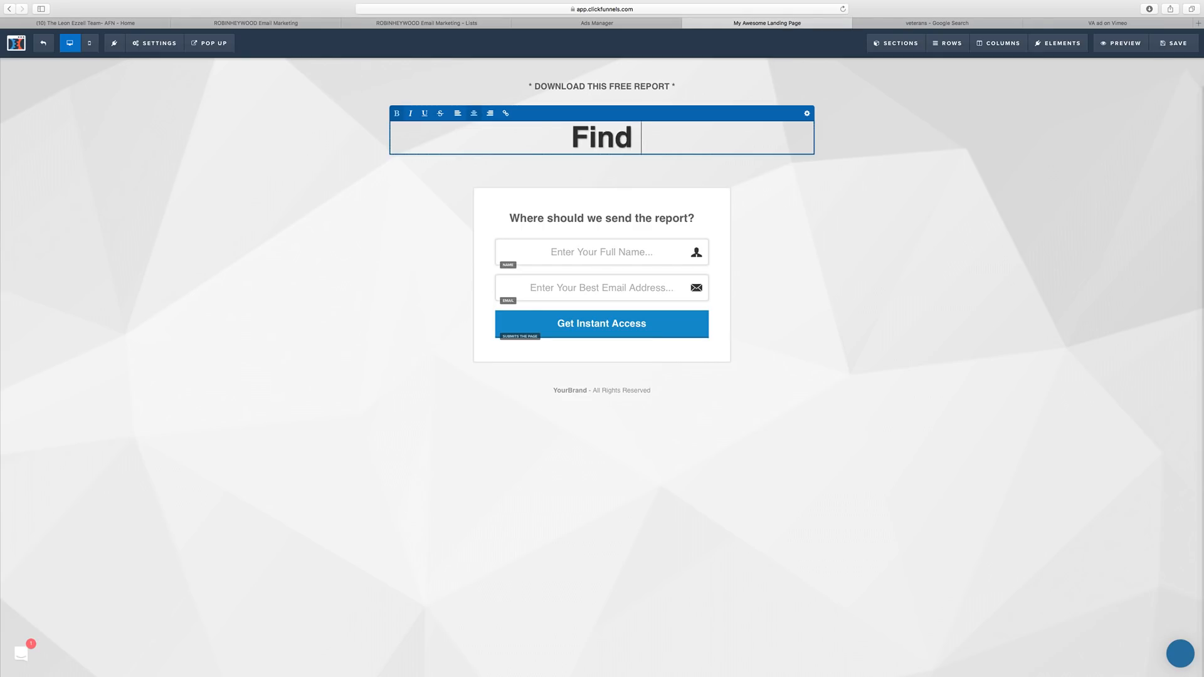
{"action": "type", "text": " Out If You"}
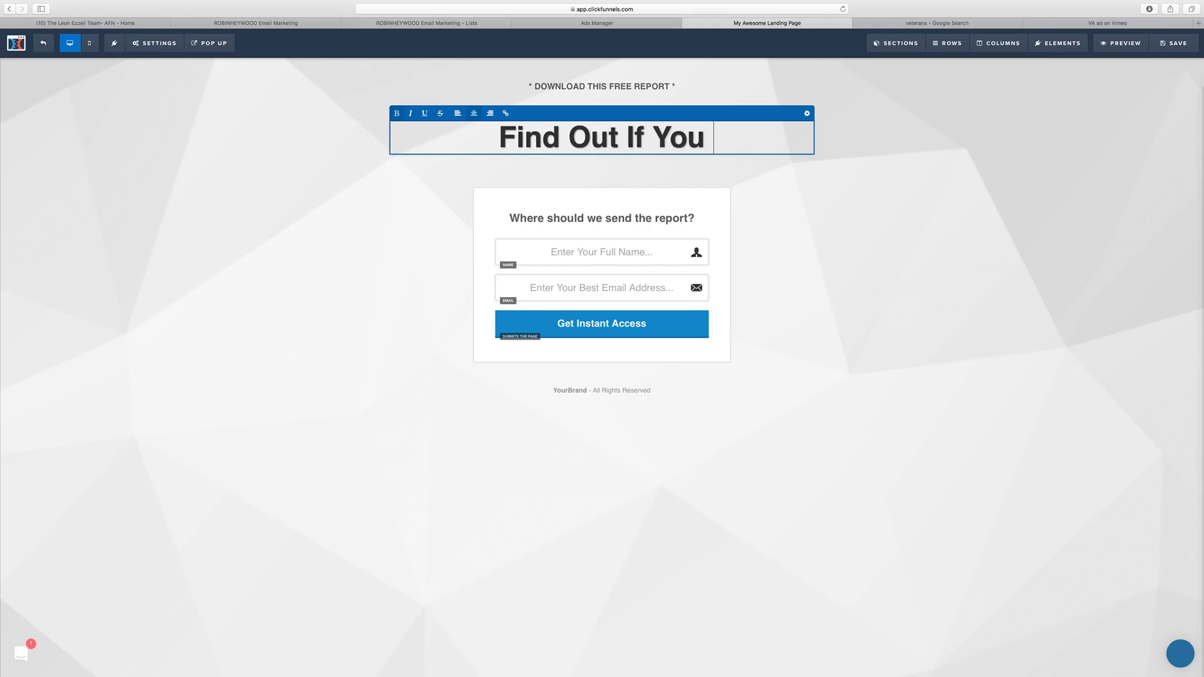
{"action": "type", "text": " Qu"}
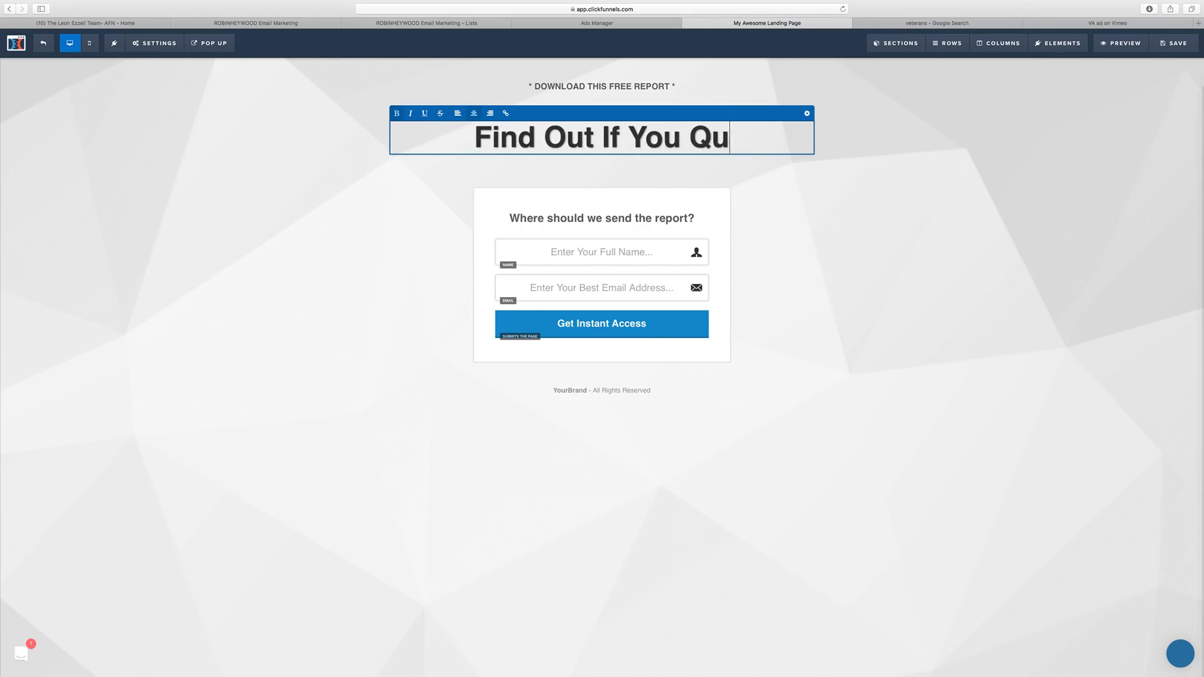
{"action": "type", "text": "alify for"}
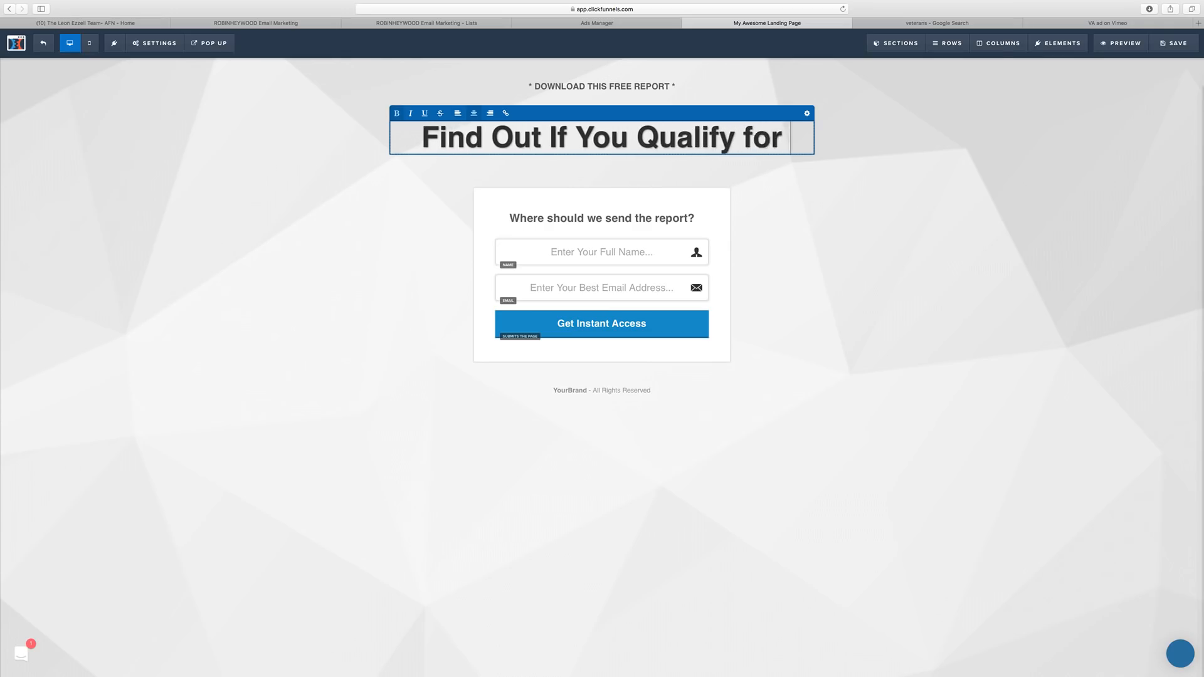
{"action": "type", "text": " a VA Loan in"}
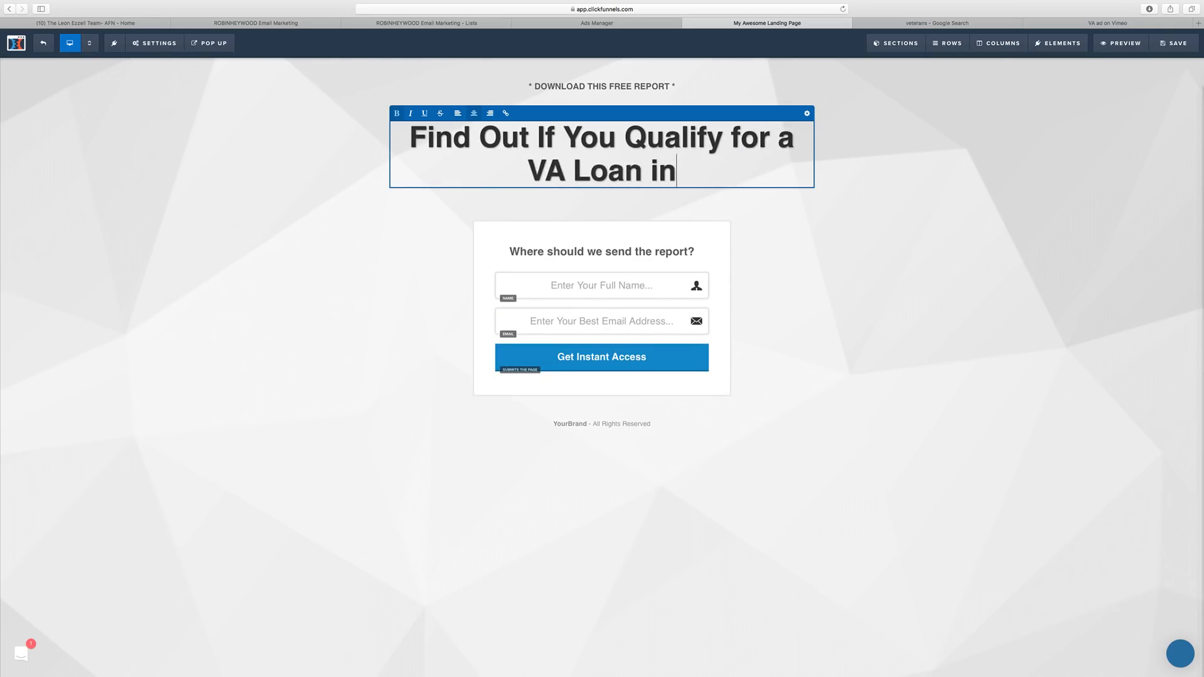
{"action": "type", "text": " Minutes!"}
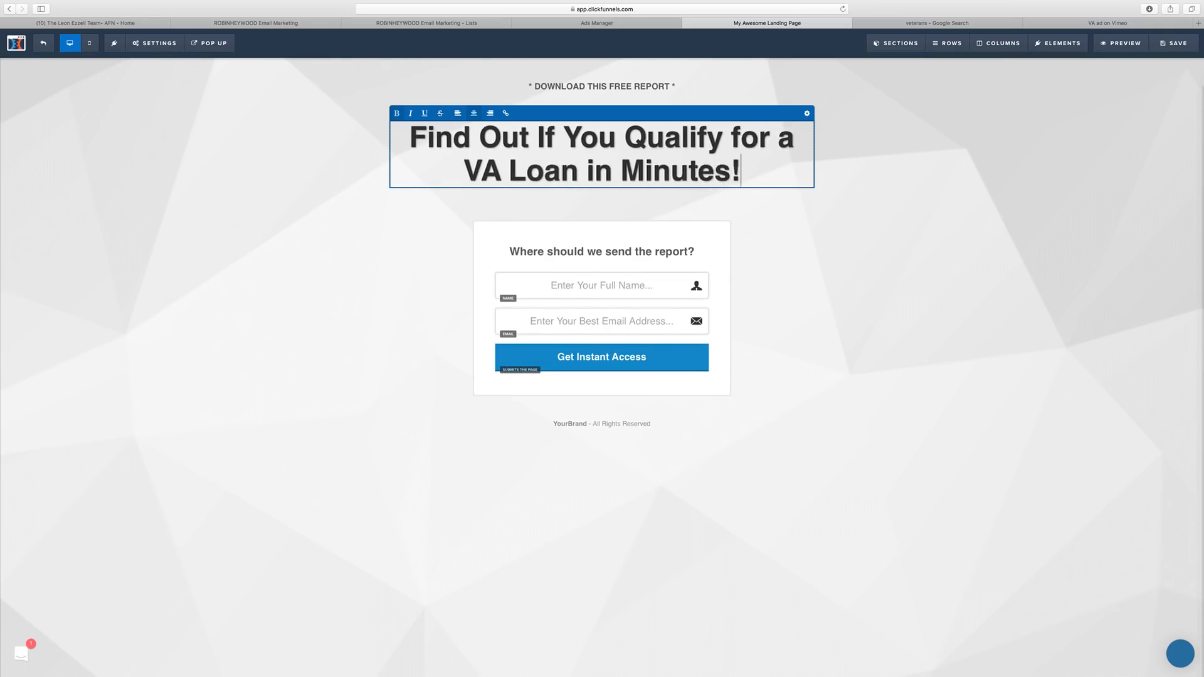
{"action": "left_click", "coordinate": [958, 175]}
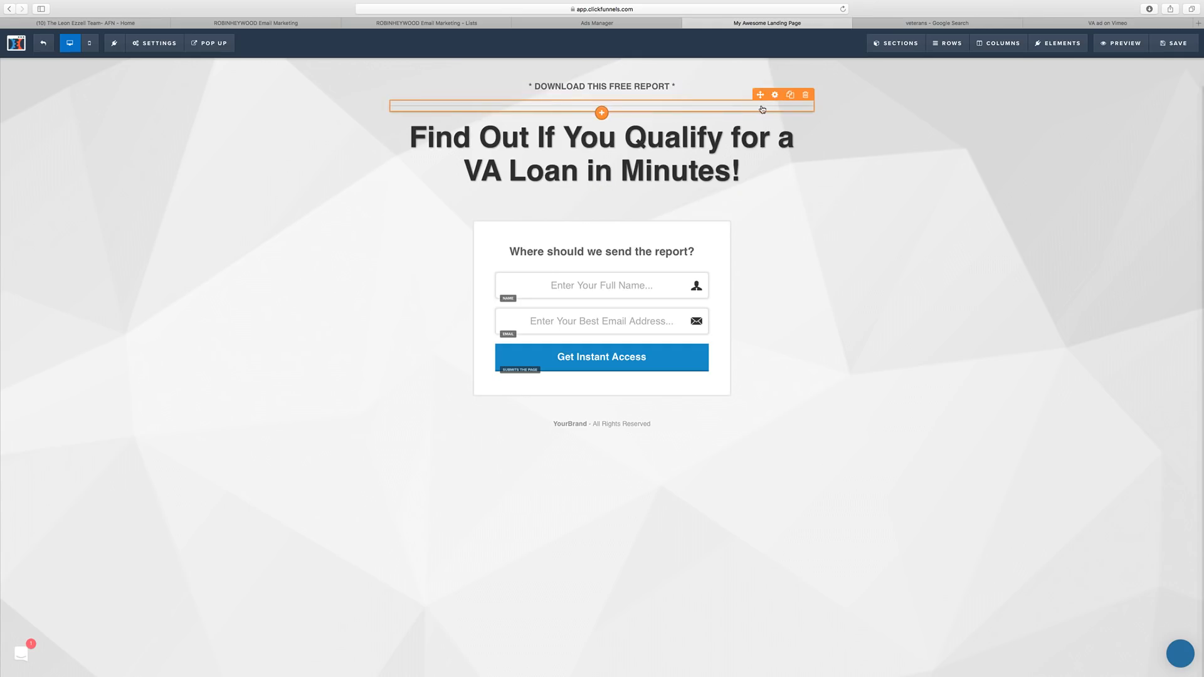
Delete the divider and the download-report line from beneath the headline.
{"action": "left_click_drag", "start_coordinate": [743, 105], "coordinate": [797, 188]}
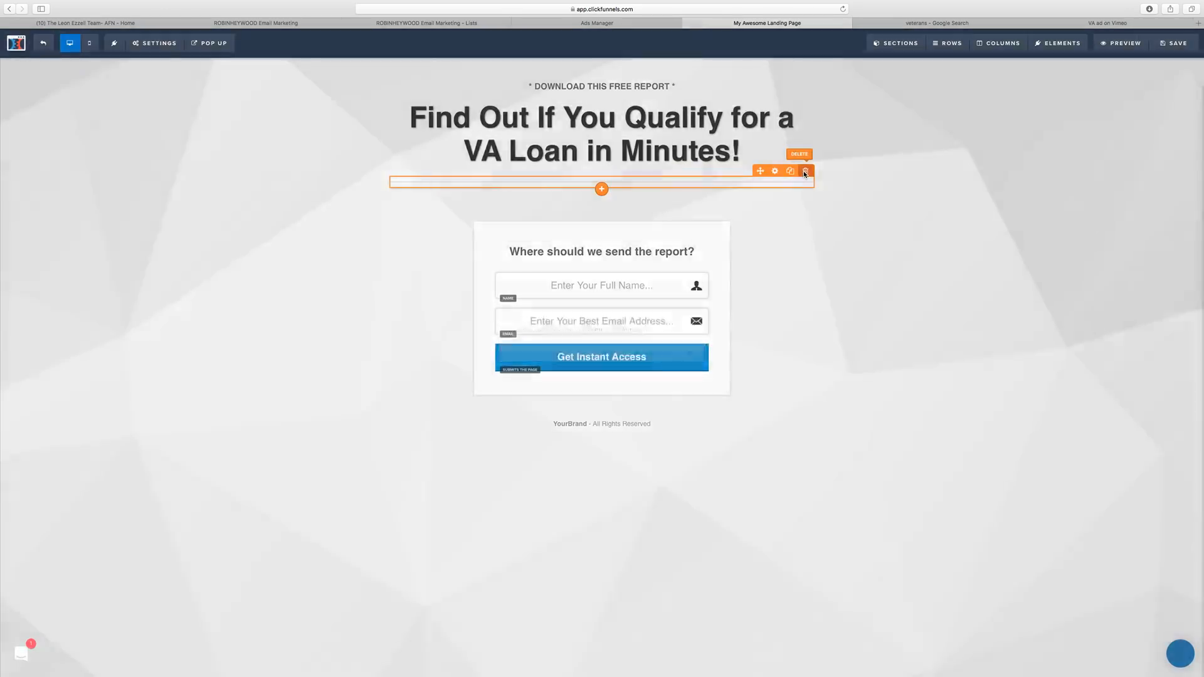
{"action": "left_click", "coordinate": [805, 170]}
{"action": "left_click_drag", "start_coordinate": [667, 86], "coordinate": [675, 195]}
{"action": "mouse_move", "coordinate": [765, 166]}
{"action": "left_click", "coordinate": [805, 152]}
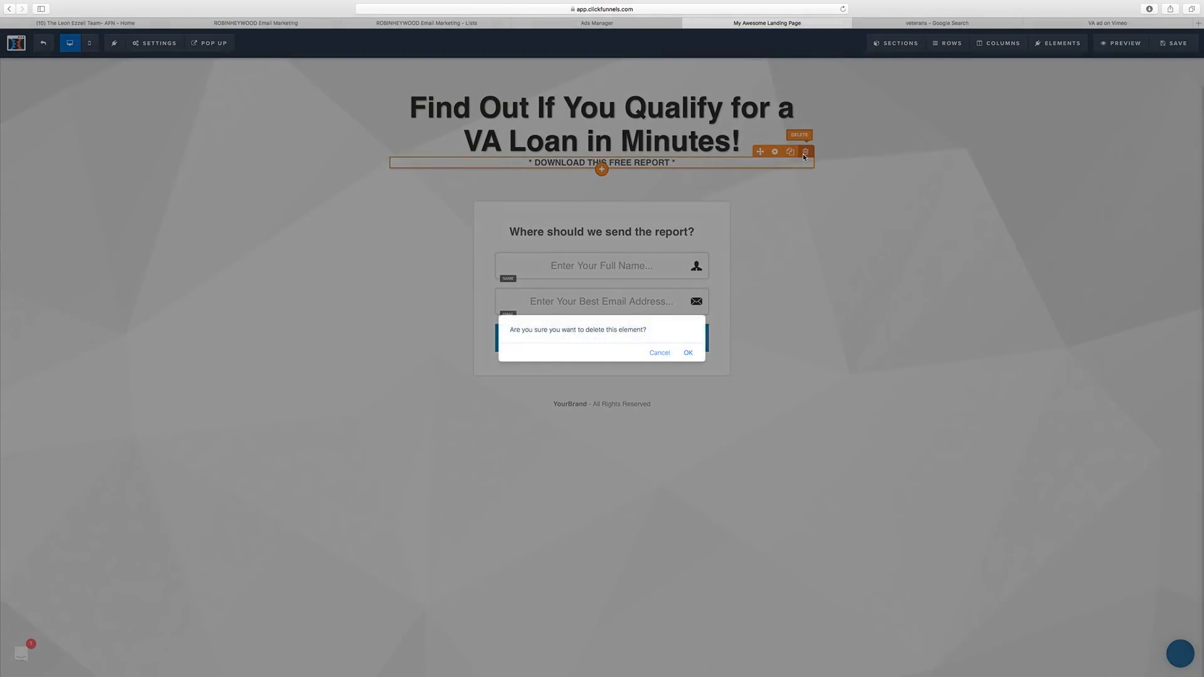
{"action": "key", "text": "Return"}
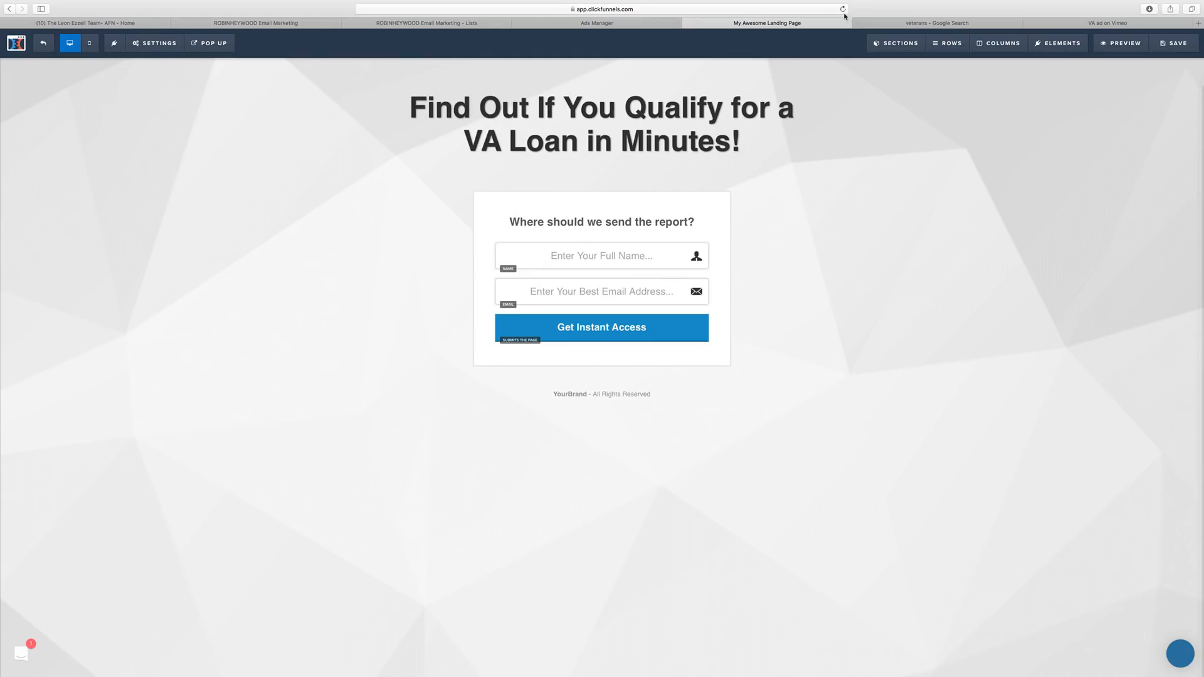
{"action": "left_click", "coordinate": [936, 22]}
View the saluting soldier flag image full size and close the leftover redirect tabs.
{"action": "scroll", "coordinate": [871, 389], "scroll_direction": "down", "scroll_amount": 5}
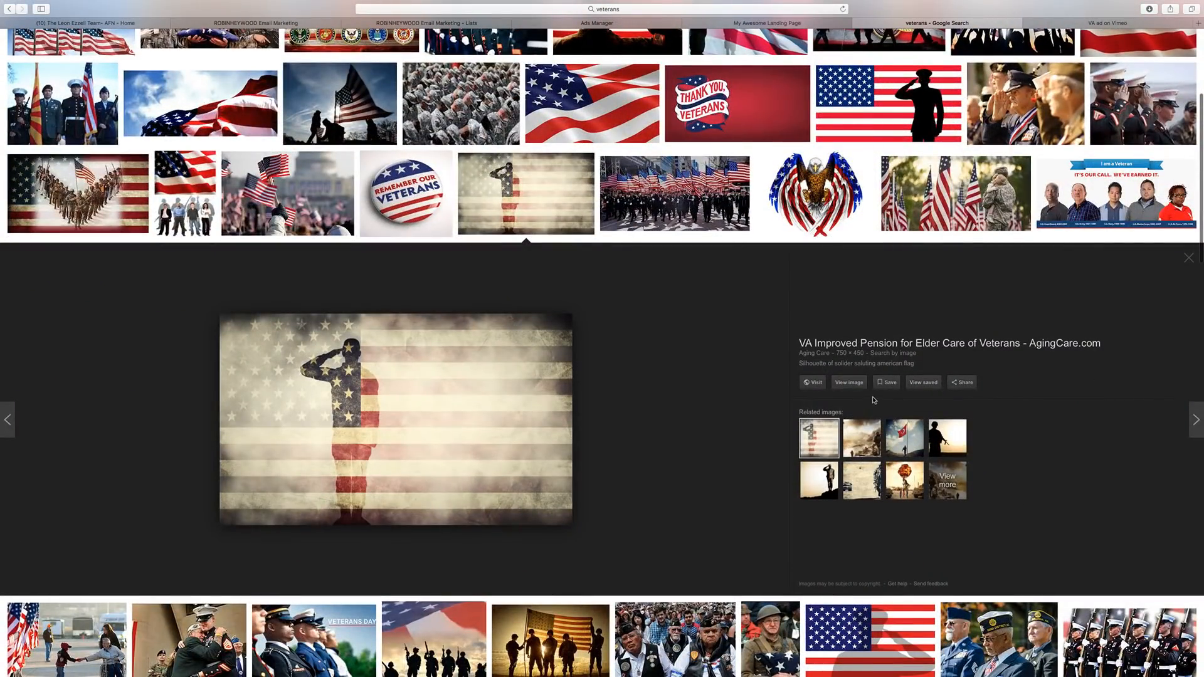
{"action": "left_click", "coordinate": [851, 383]}
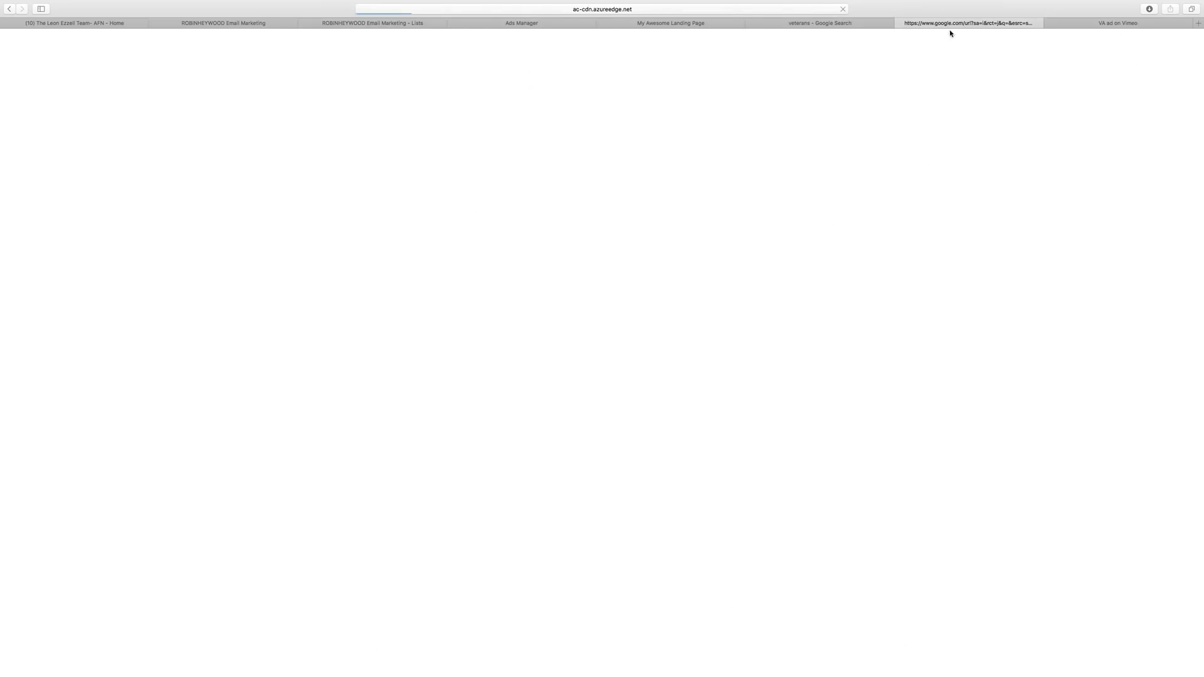
{"action": "left_click", "coordinate": [834, 23]}
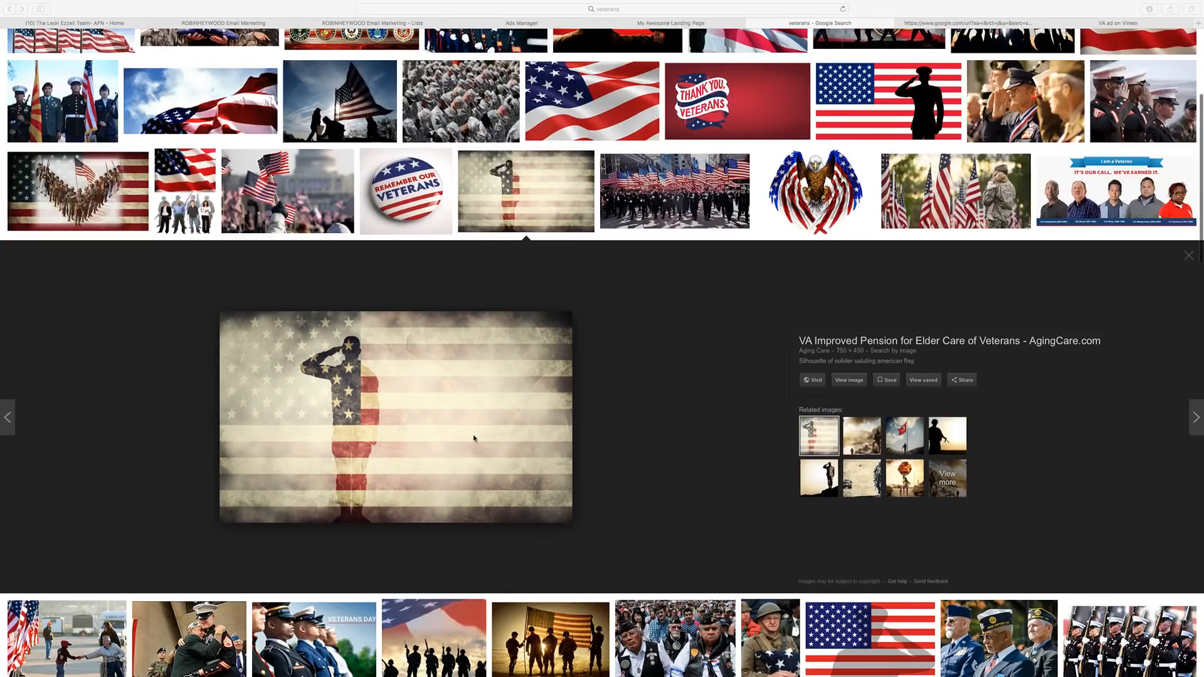
{"action": "left_click", "coordinate": [846, 380]}
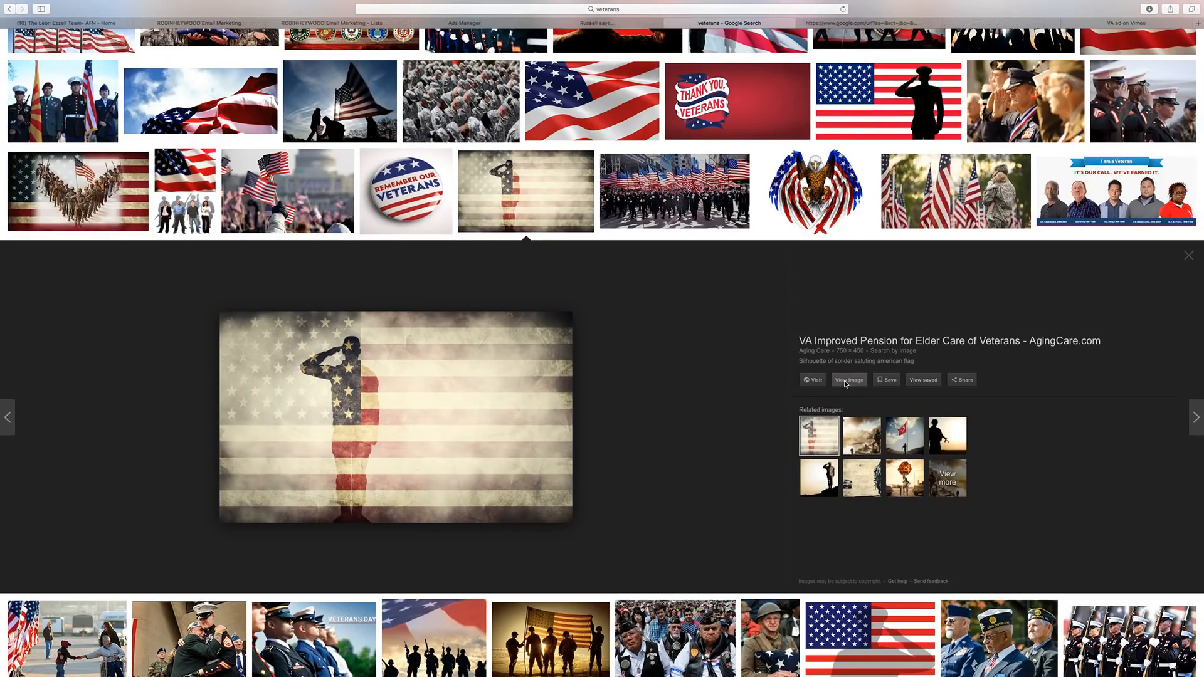
{"action": "key", "text": "ctrl+Left"}
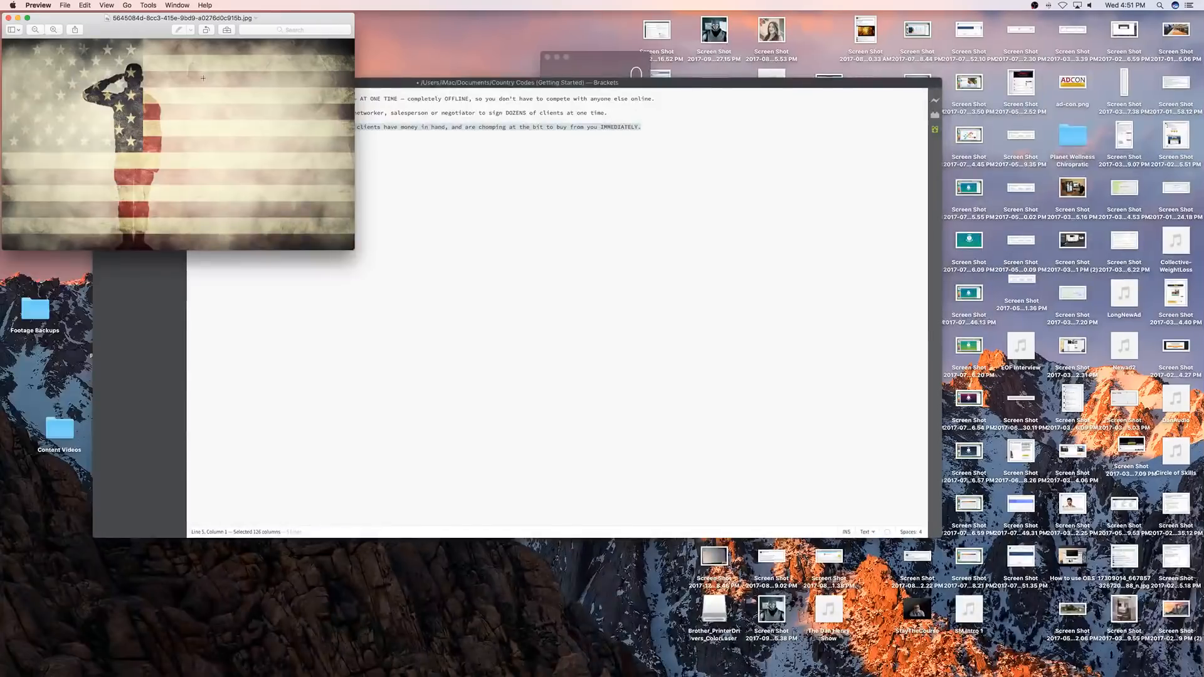
{"action": "left_click_drag", "start_coordinate": [135, 31], "coordinate": [364, 59]}
{"action": "key", "text": "ctrl+Right"}
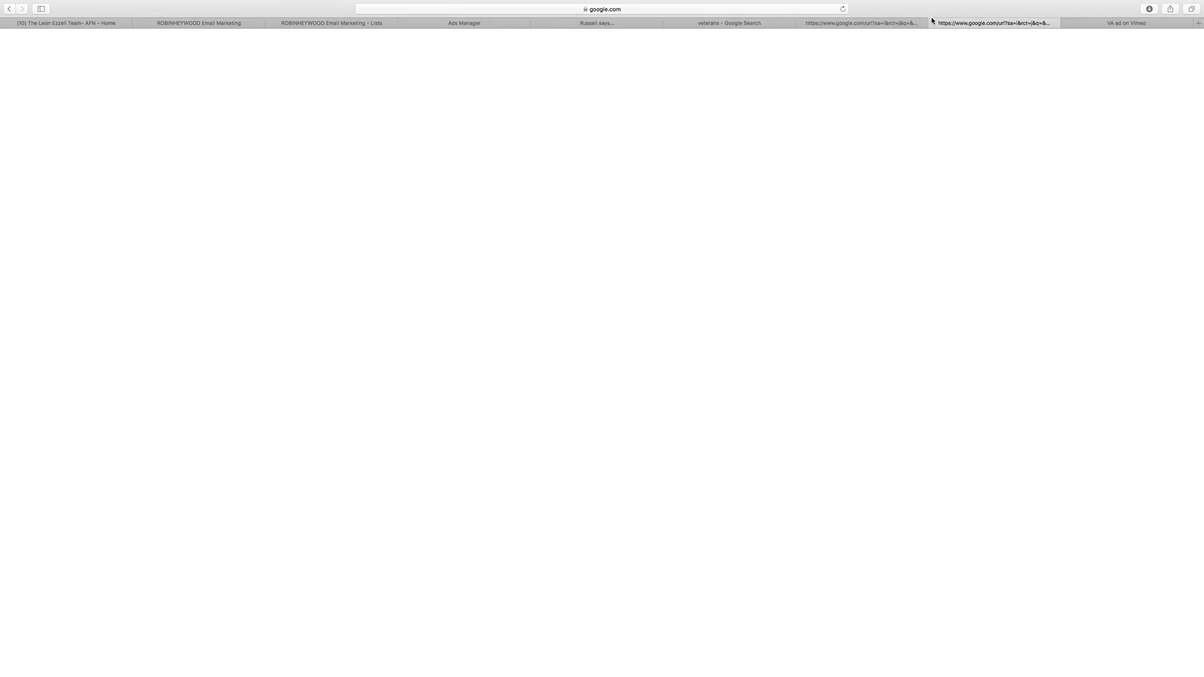
{"action": "left_click", "coordinate": [932, 23]}
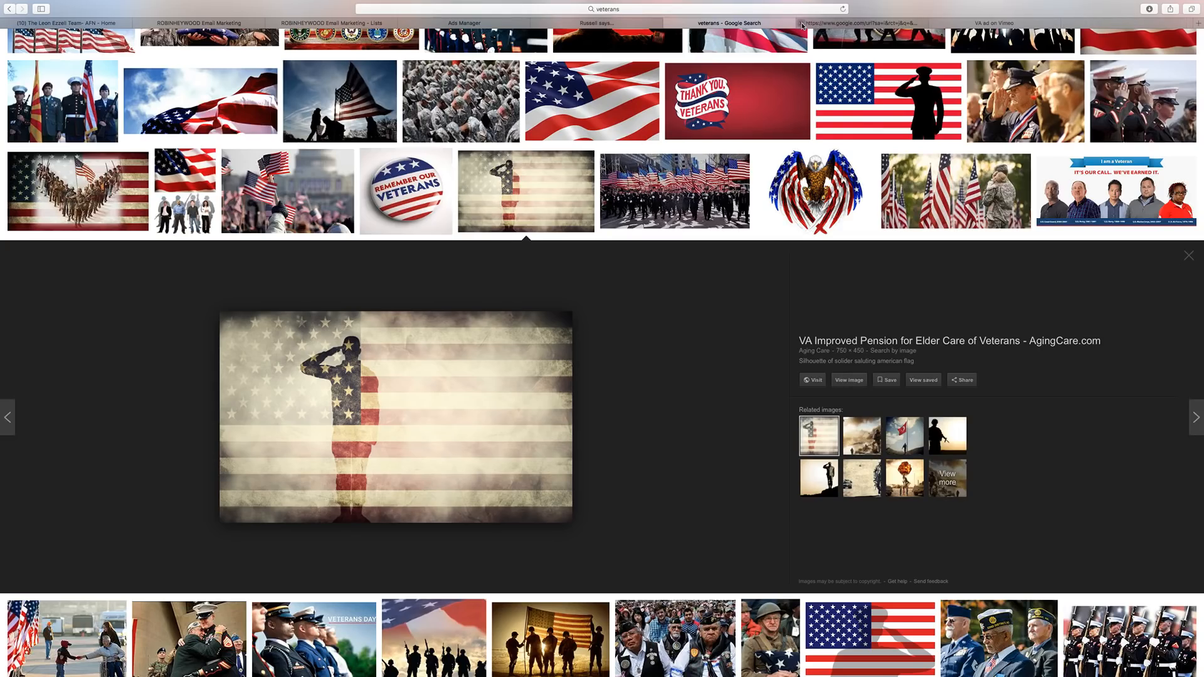
{"action": "left_click", "coordinate": [801, 24]}
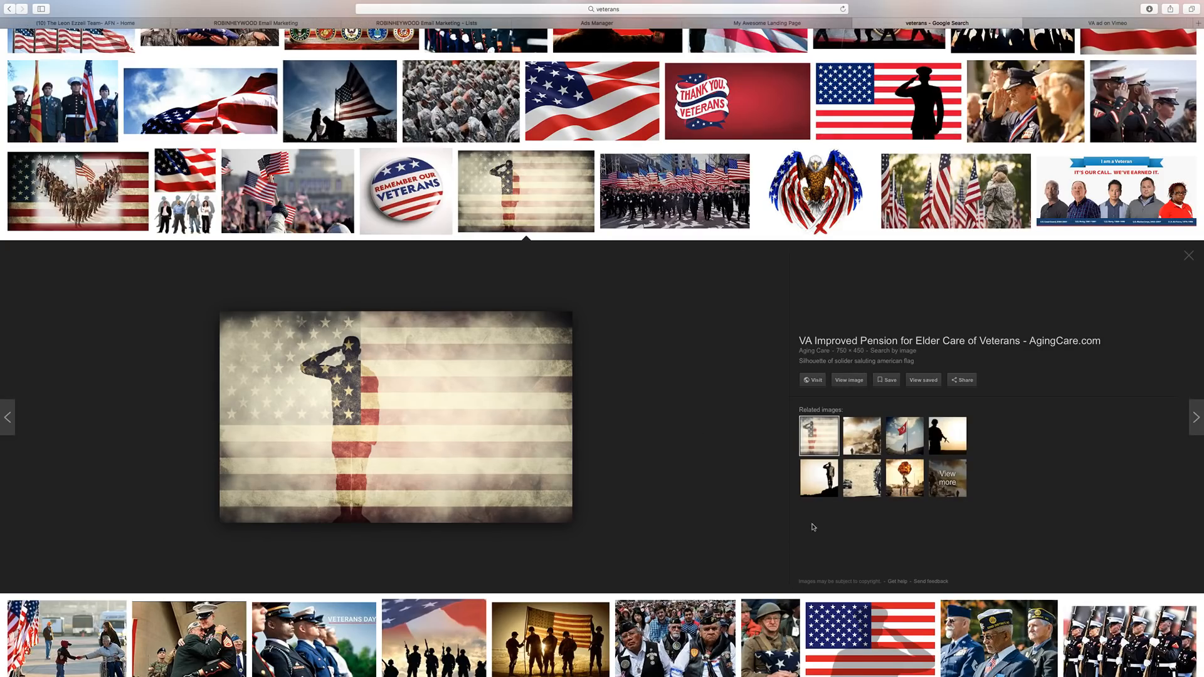
Preview the Lone Soldier Salute and flag-raising silhouette images, then close the preview.
{"action": "scroll", "coordinate": [813, 527], "scroll_direction": "down", "scroll_amount": 1}
{"action": "left_click", "coordinate": [819, 430]}
{"action": "scroll", "coordinate": [763, 428], "scroll_direction": "down", "scroll_amount": 1}
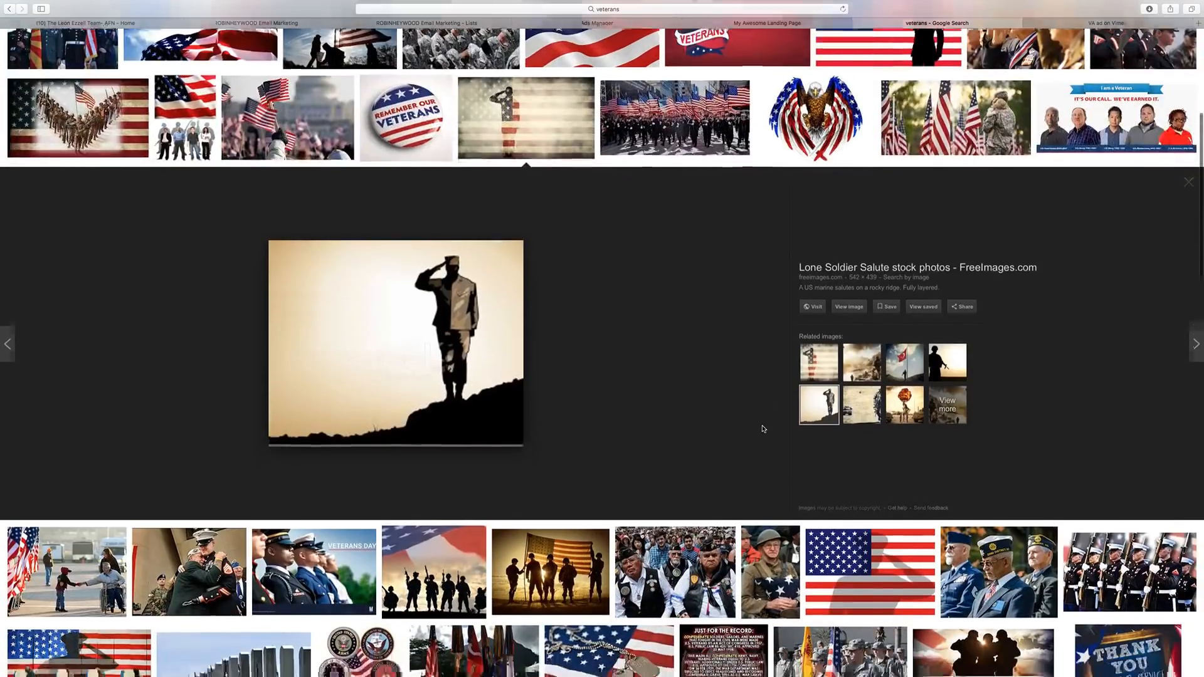
{"action": "scroll", "coordinate": [763, 429], "scroll_direction": "down", "scroll_amount": 4}
{"action": "scroll", "coordinate": [447, 423], "scroll_direction": "up", "scroll_amount": 9}
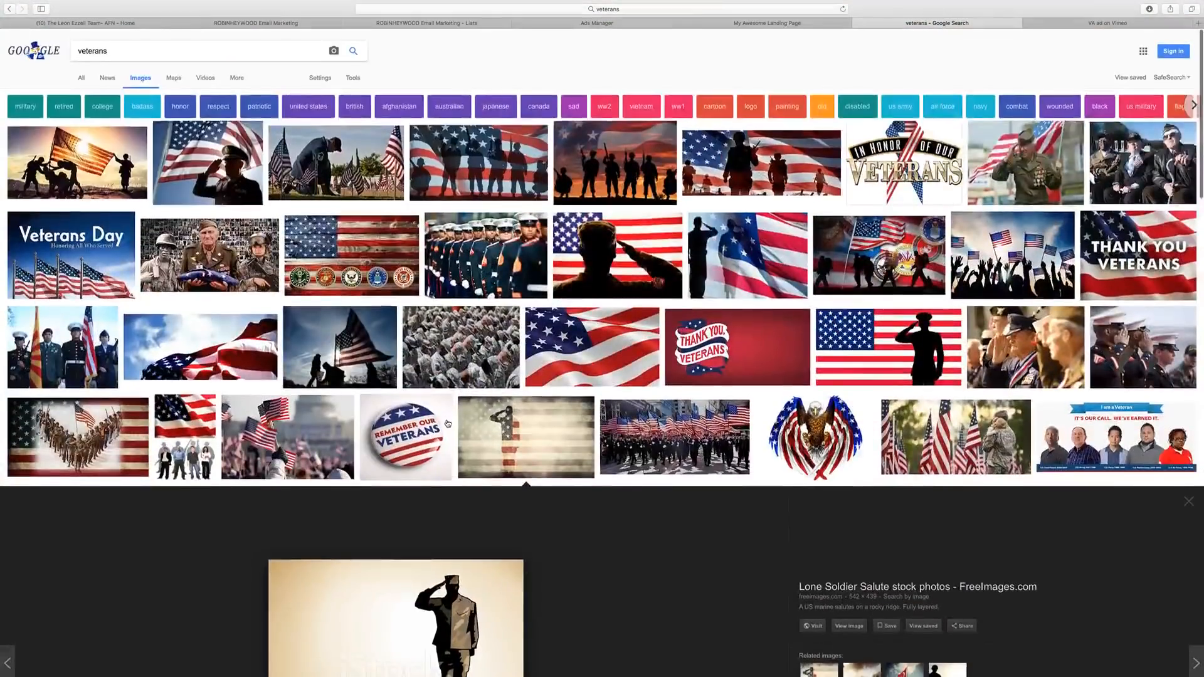
{"action": "left_click", "coordinate": [100, 158]}
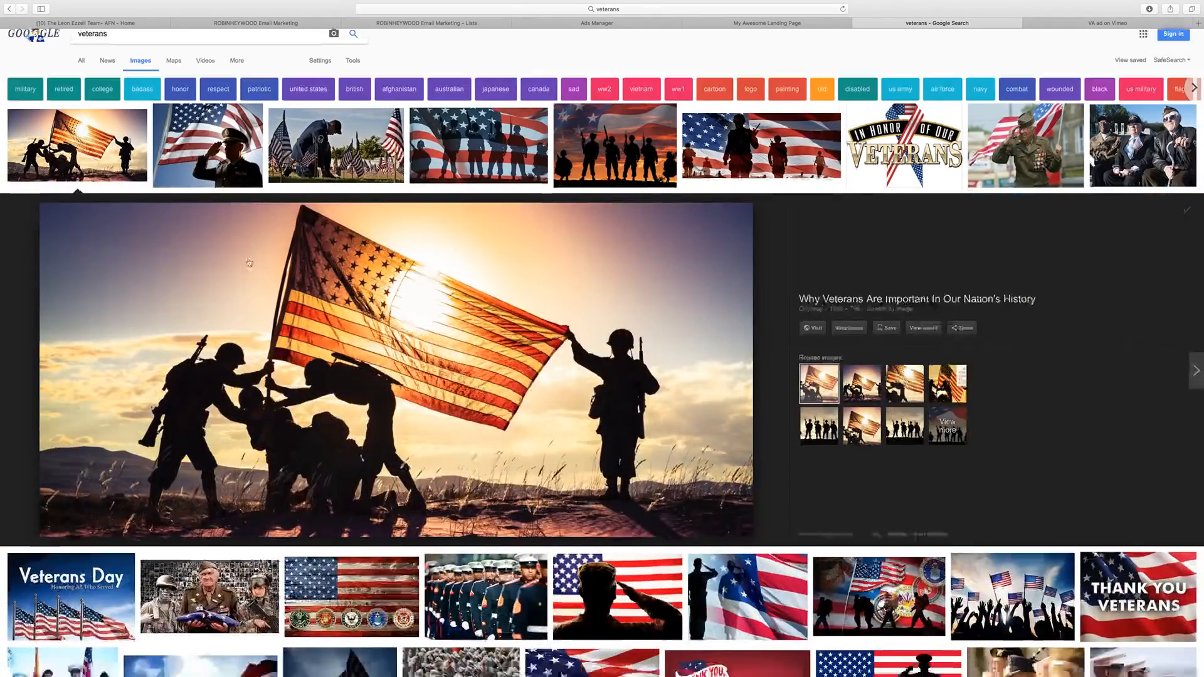
{"action": "scroll", "coordinate": [232, 266], "scroll_direction": "down", "scroll_amount": 3}
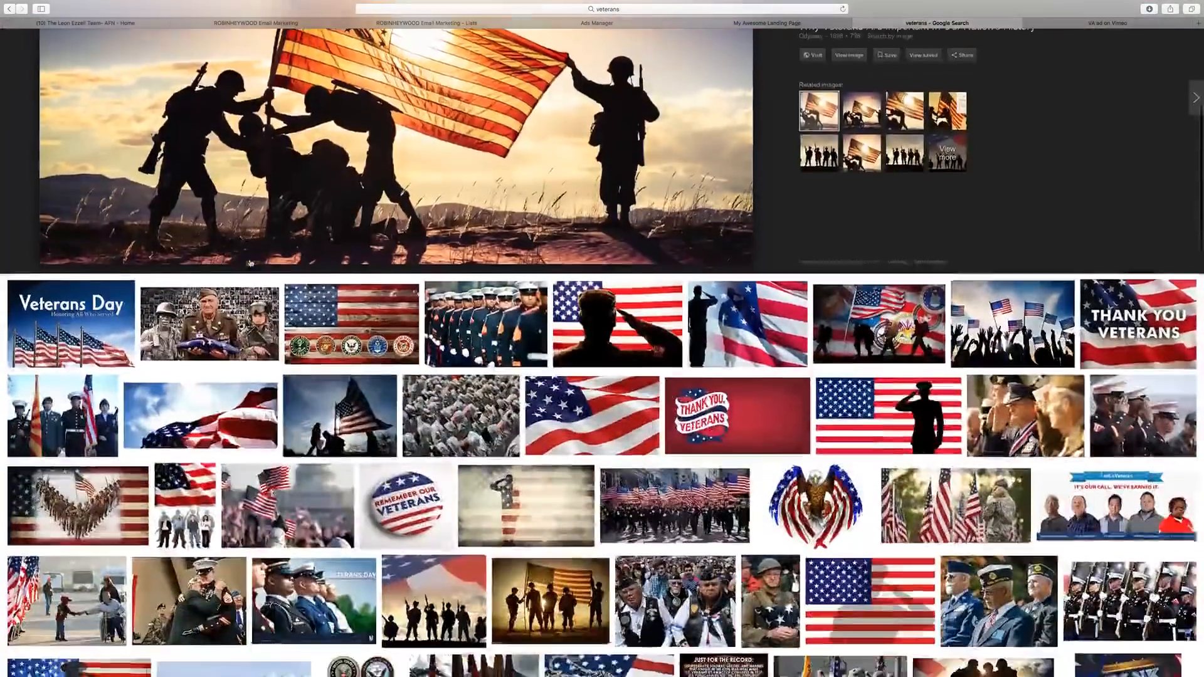
{"action": "key", "text": "Escape"}
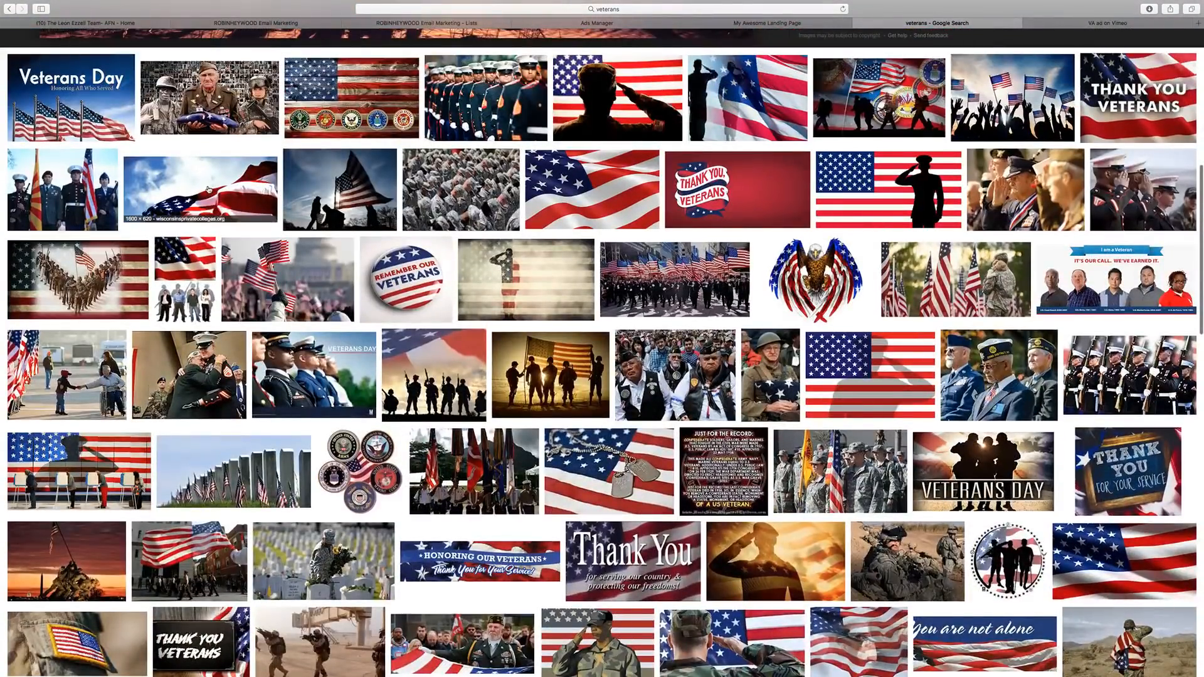
Save the full-size waving American flag against the sky to Downloads.
{"action": "left_click", "coordinate": [201, 188]}
{"action": "left_click", "coordinate": [848, 376]}
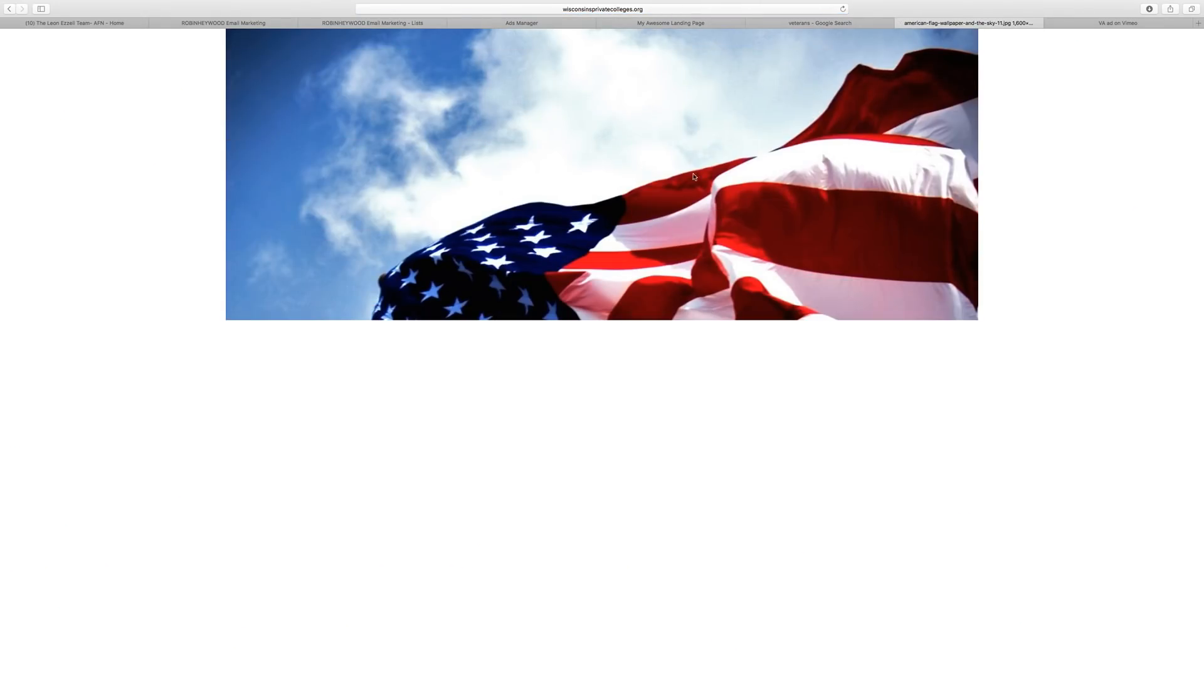
{"action": "right_click", "coordinate": [638, 165]}
{"action": "left_click", "coordinate": [709, 185]}
{"action": "left_click", "coordinate": [233, 23]}
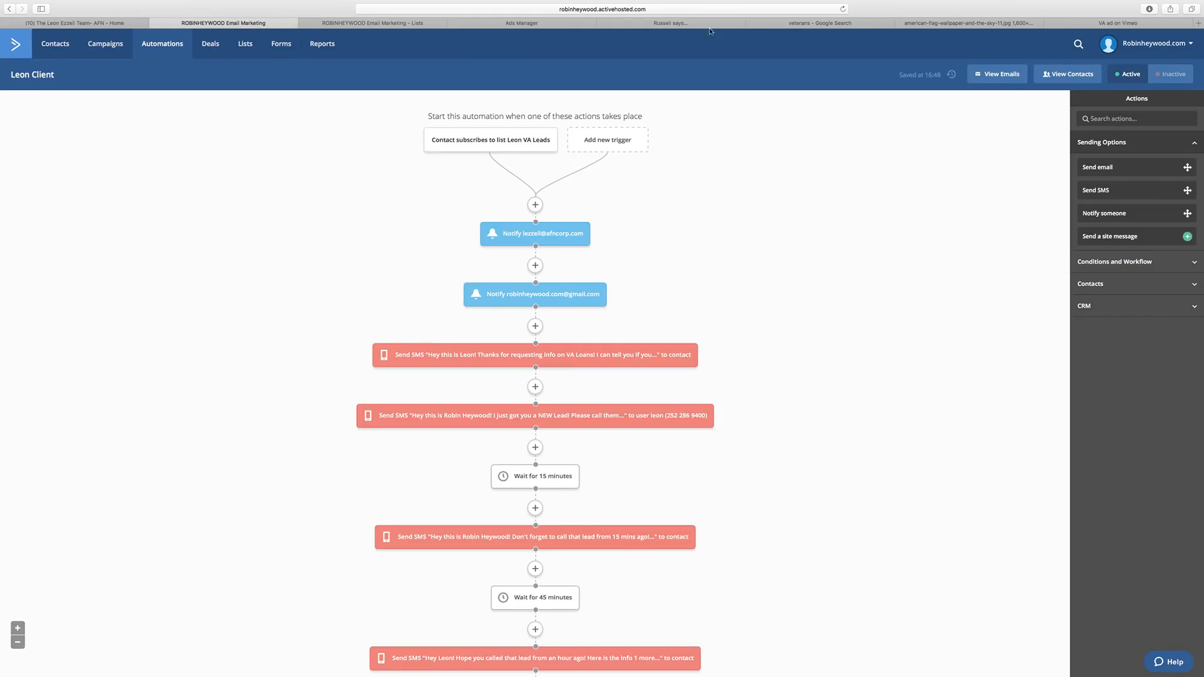
Go to the page's Background settings and bring up the BG Image library.
{"action": "left_click", "coordinate": [642, 24]}
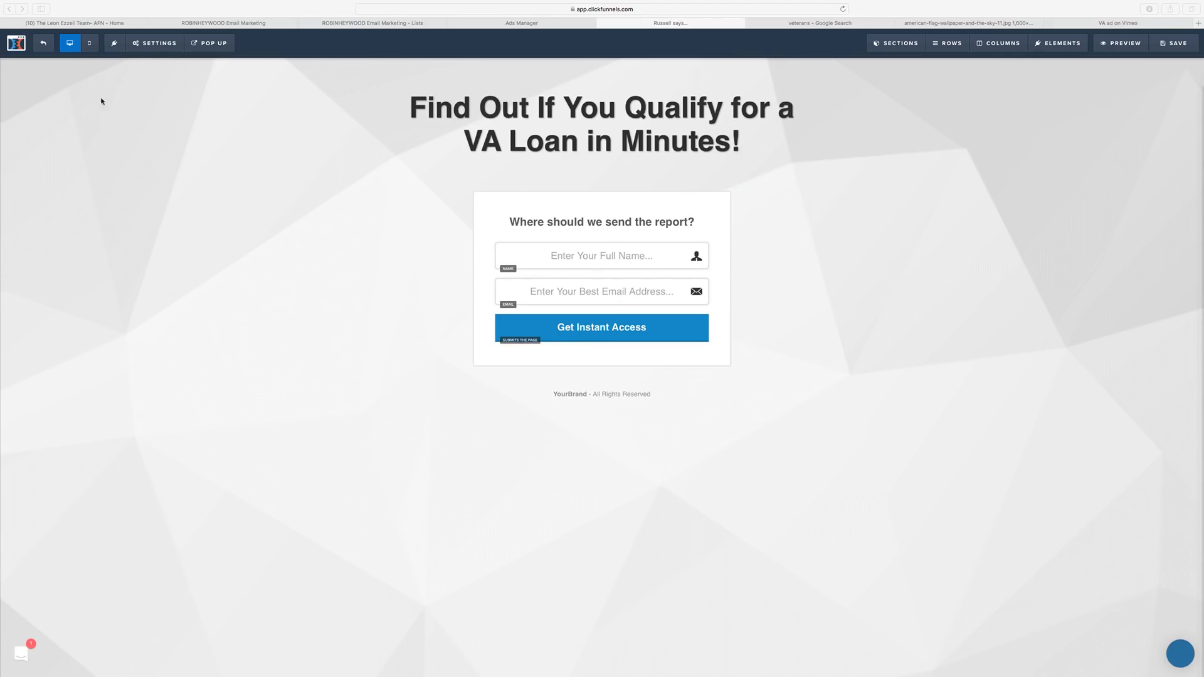
{"action": "left_click", "coordinate": [144, 46]}
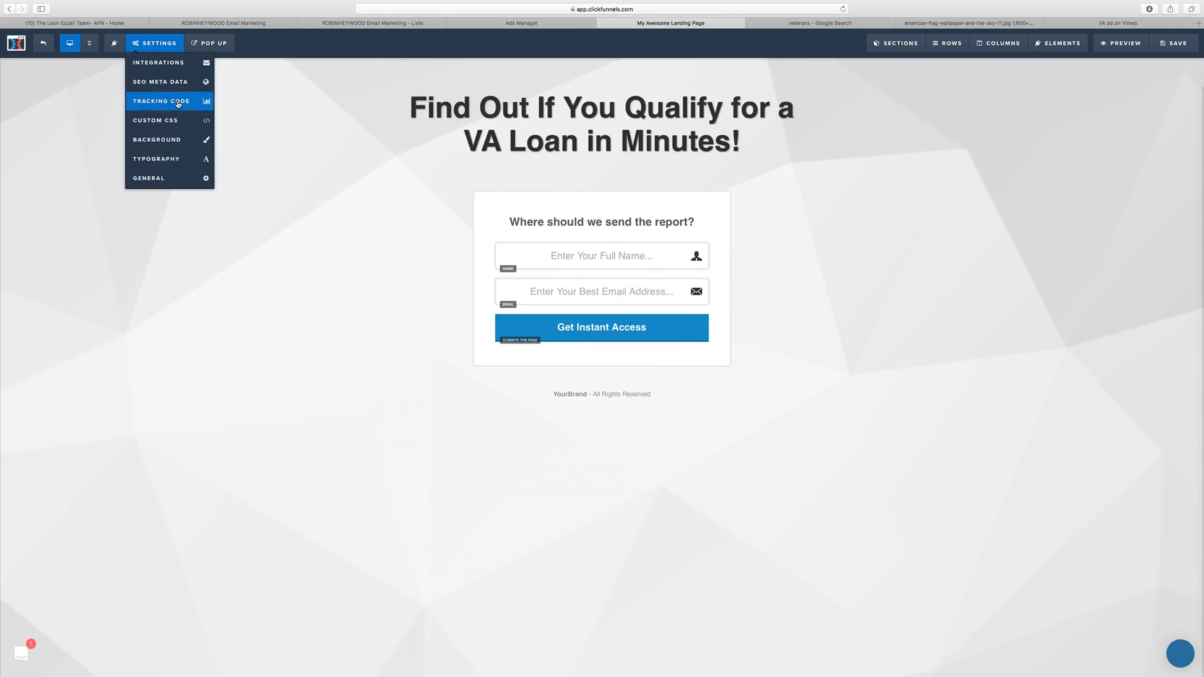
{"action": "left_click", "coordinate": [161, 140]}
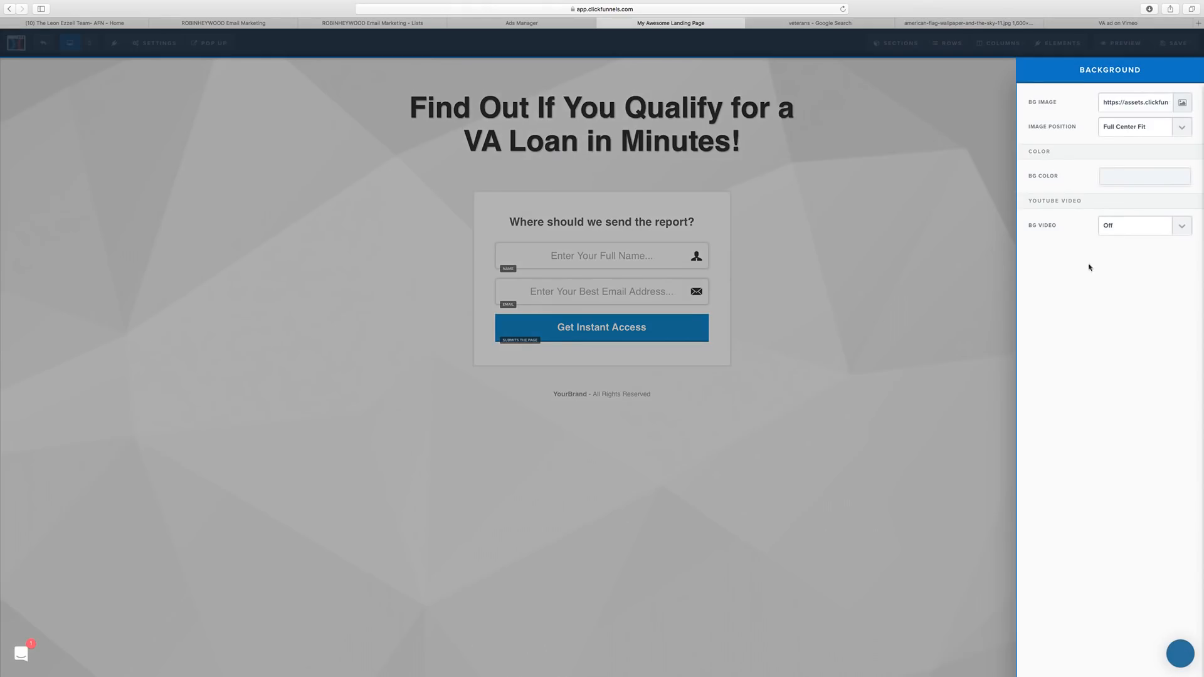
{"action": "left_click", "coordinate": [1182, 103]}
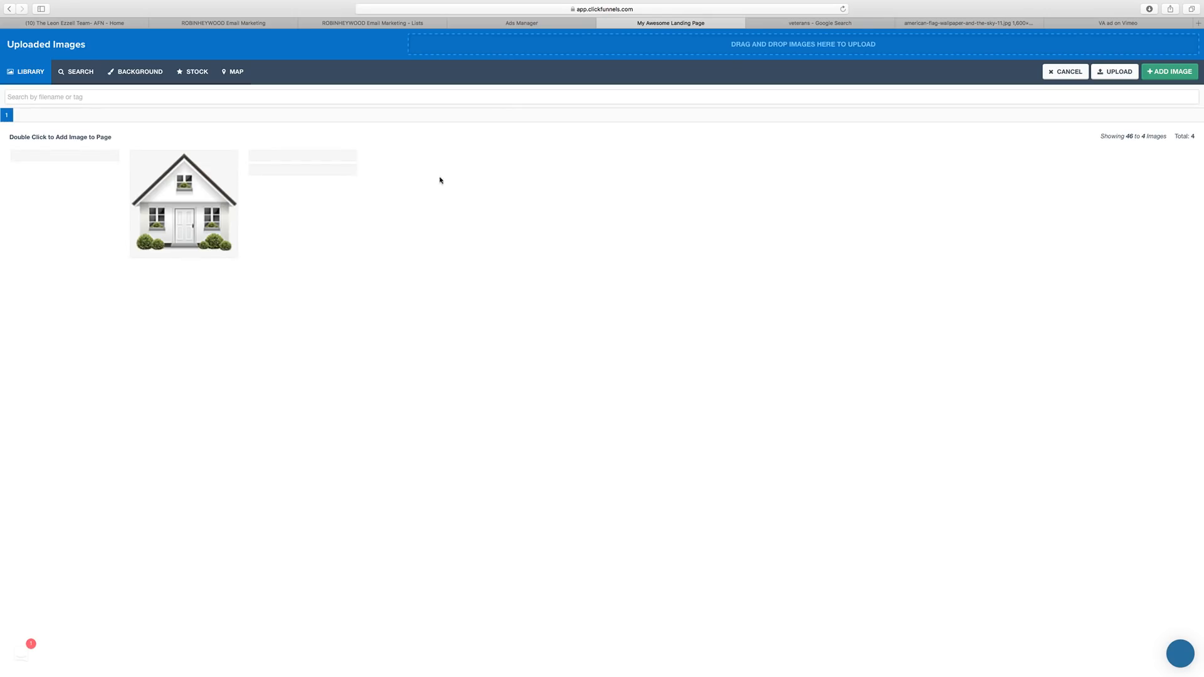
Upload american-flag-wallpaper-and-the-sky-11.jpg from Downloads and set it as the page background.
{"action": "left_click", "coordinate": [1104, 73]}
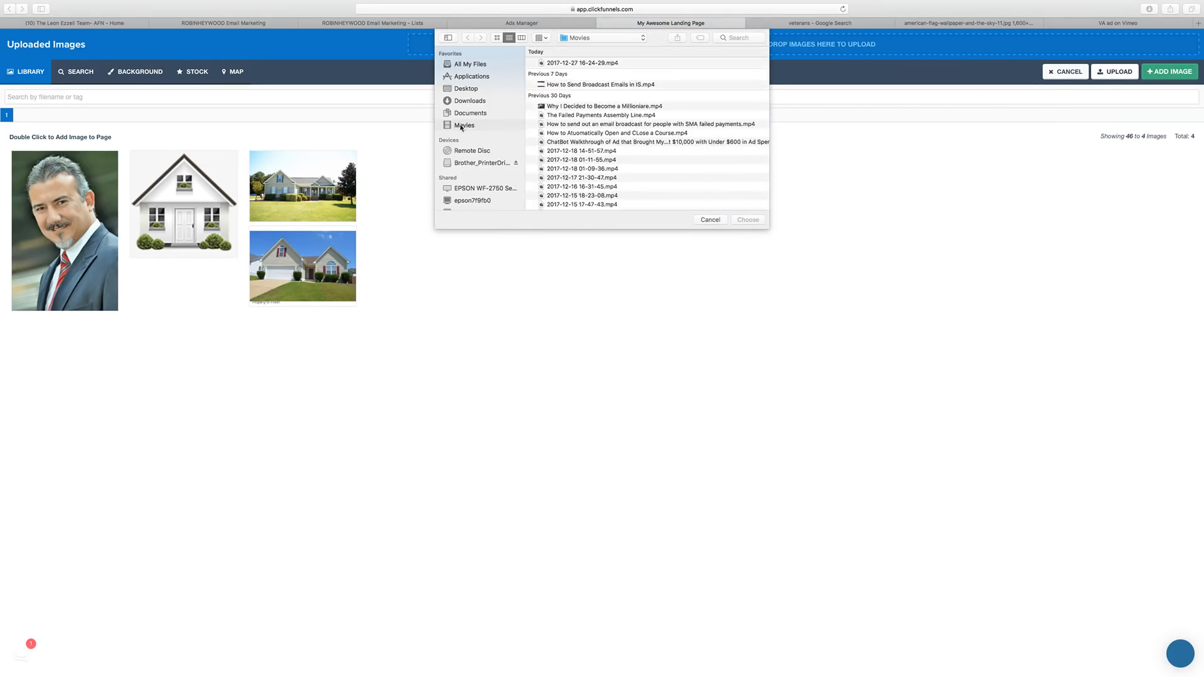
{"action": "left_click", "coordinate": [478, 103]}
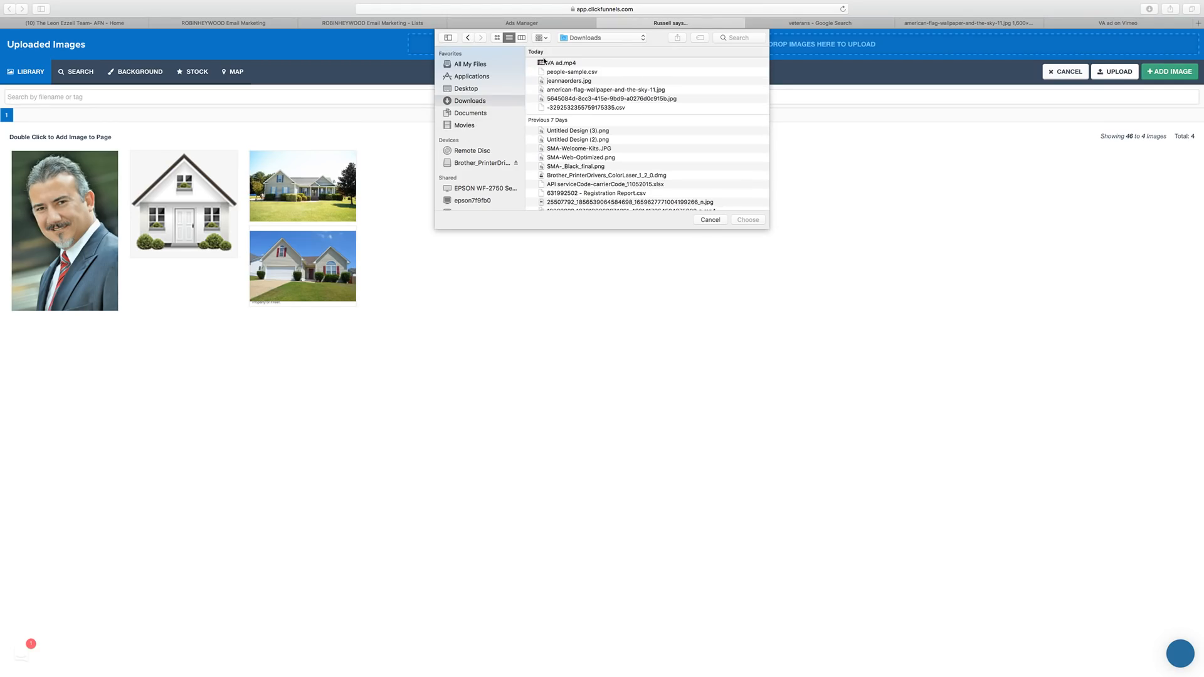
{"action": "scroll", "coordinate": [557, 67], "scroll_direction": "down", "scroll_amount": 15}
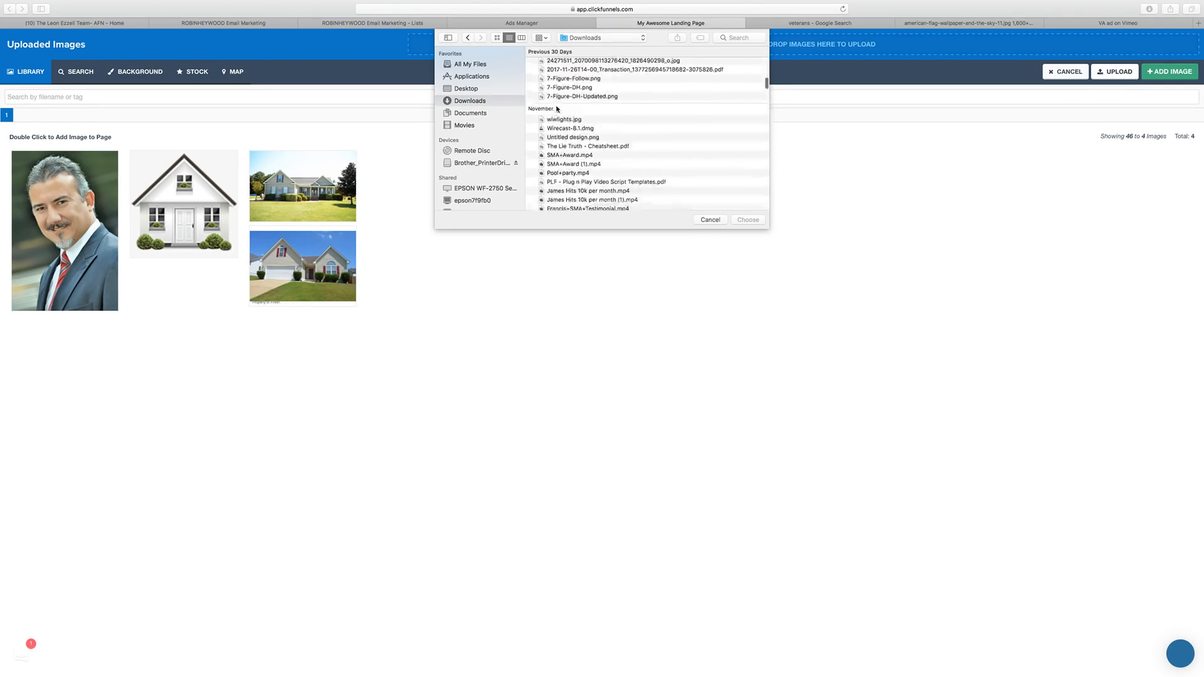
{"action": "scroll", "coordinate": [561, 126], "scroll_direction": "up", "scroll_amount": 2}
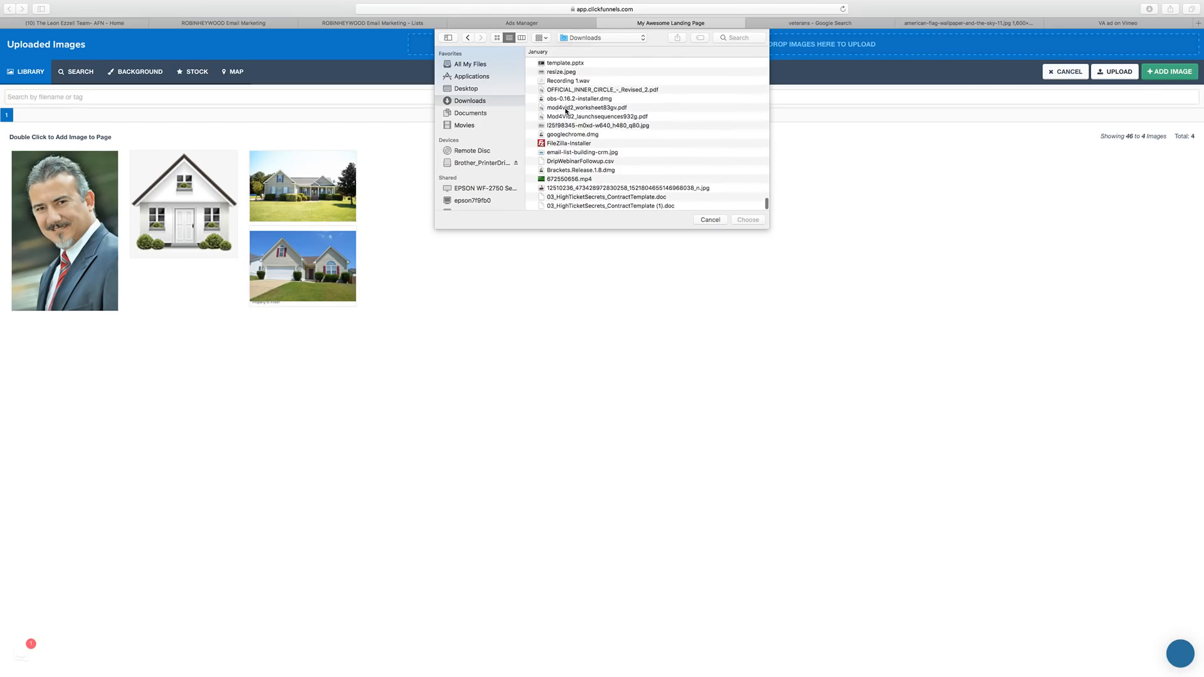
{"action": "left_click", "coordinate": [542, 38]}
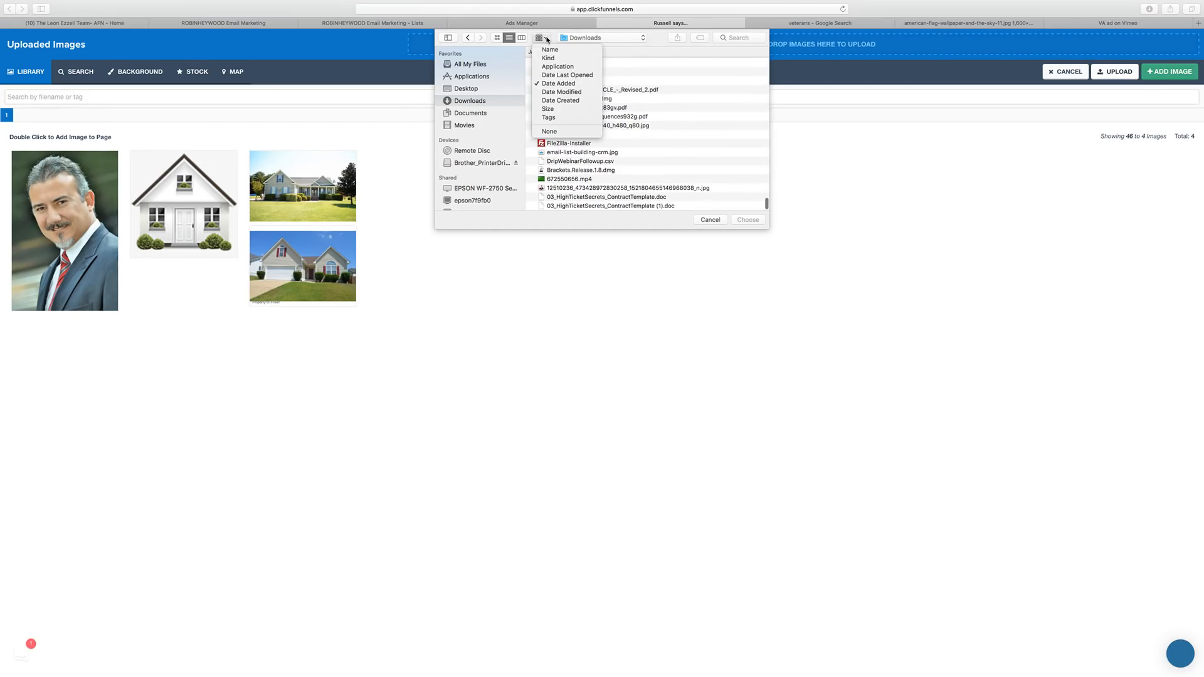
{"action": "left_click", "coordinate": [572, 84]}
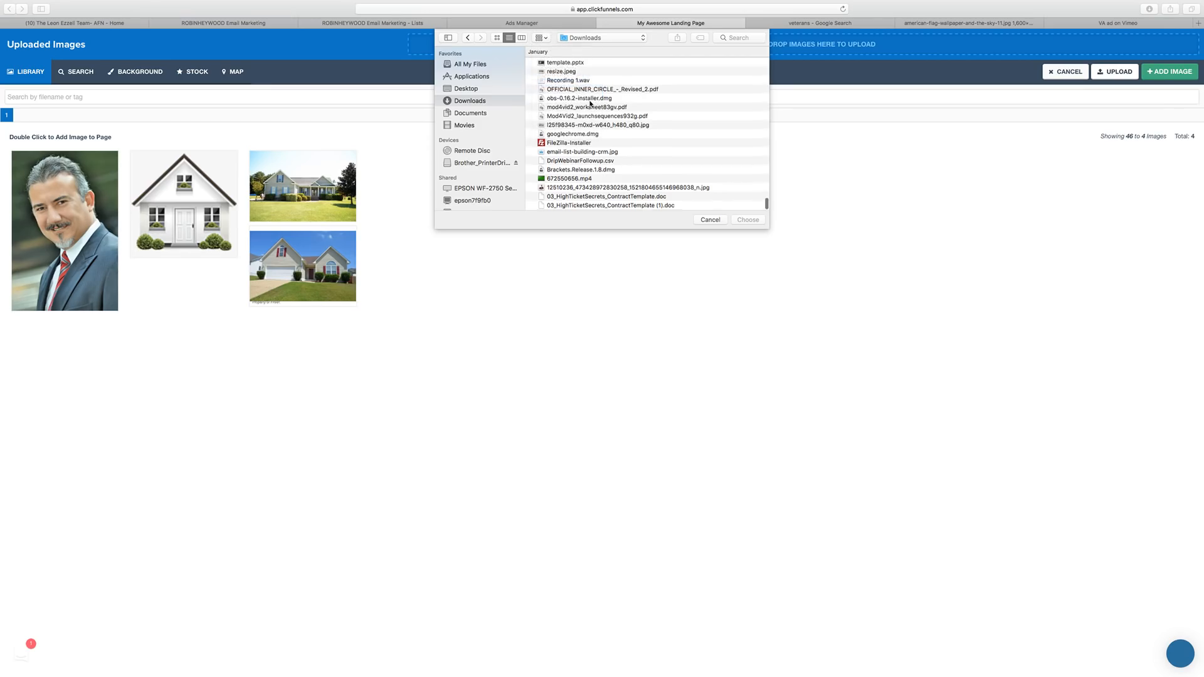
{"action": "scroll", "coordinate": [589, 103], "scroll_direction": "up", "scroll_amount": 15}
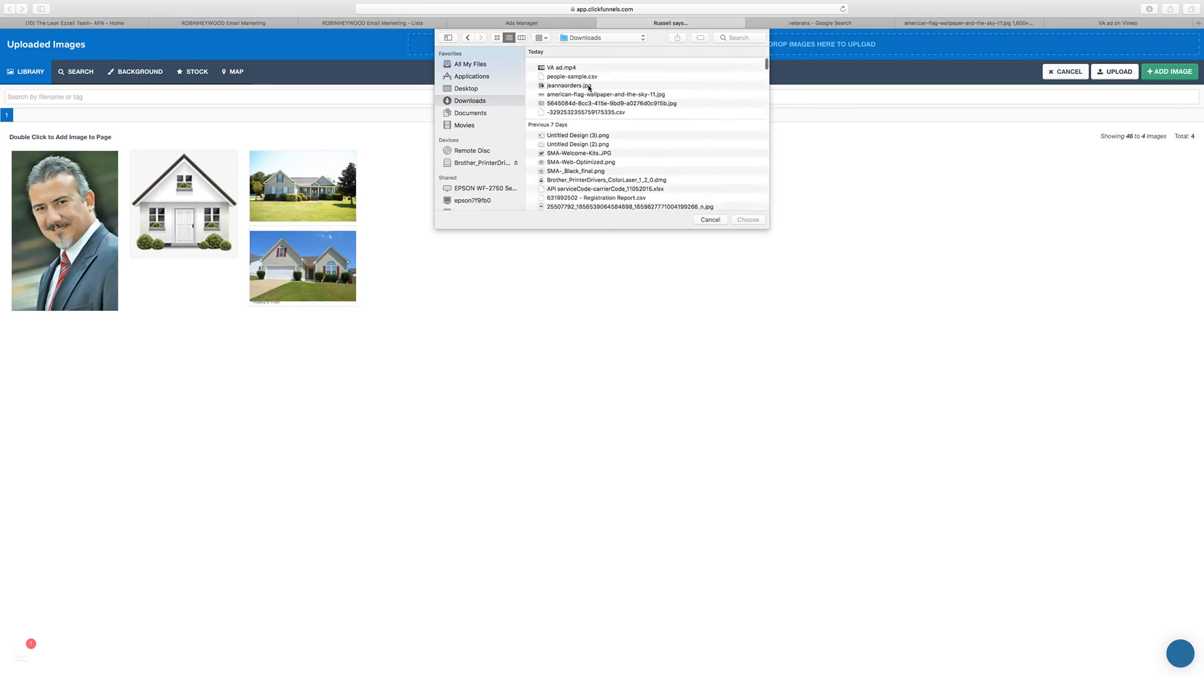
{"action": "left_click", "coordinate": [563, 91]}
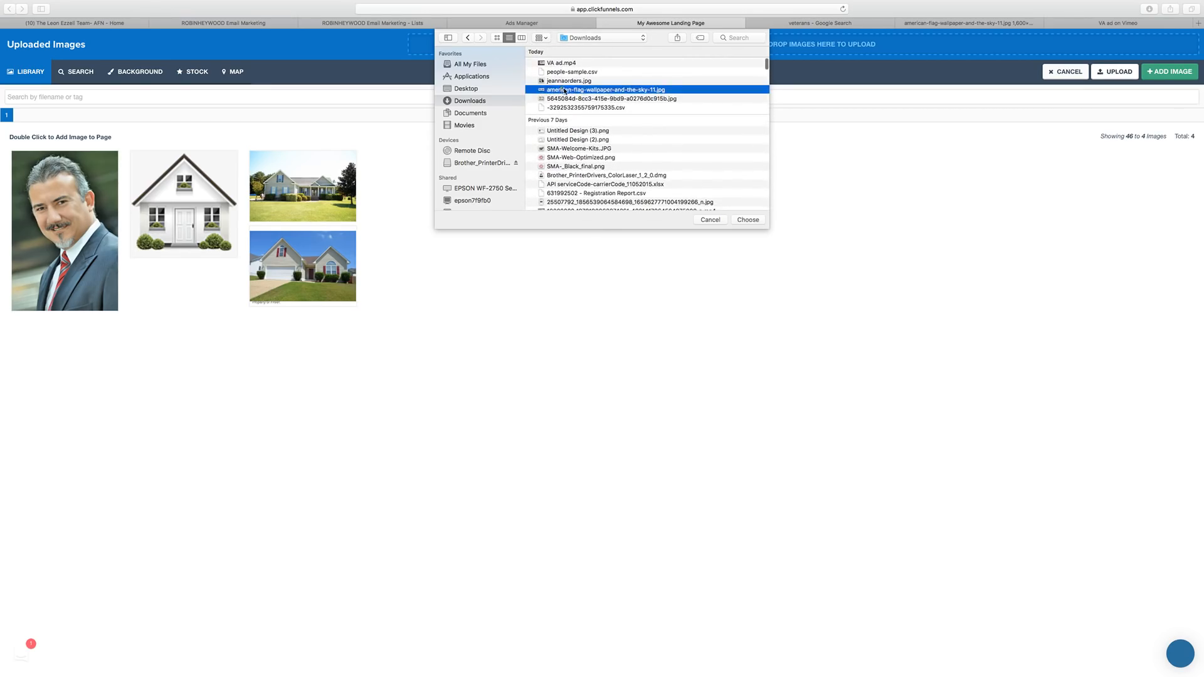
{"action": "double_click", "coordinate": [569, 91]}
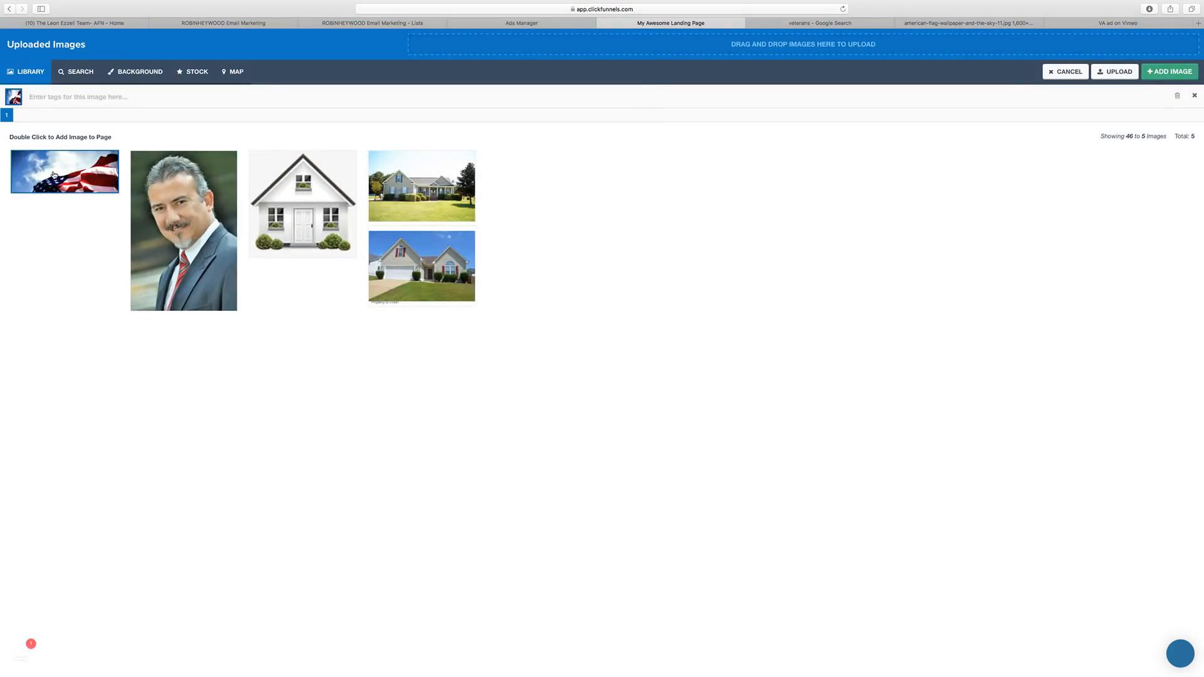
{"action": "double_click", "coordinate": [111, 186]}
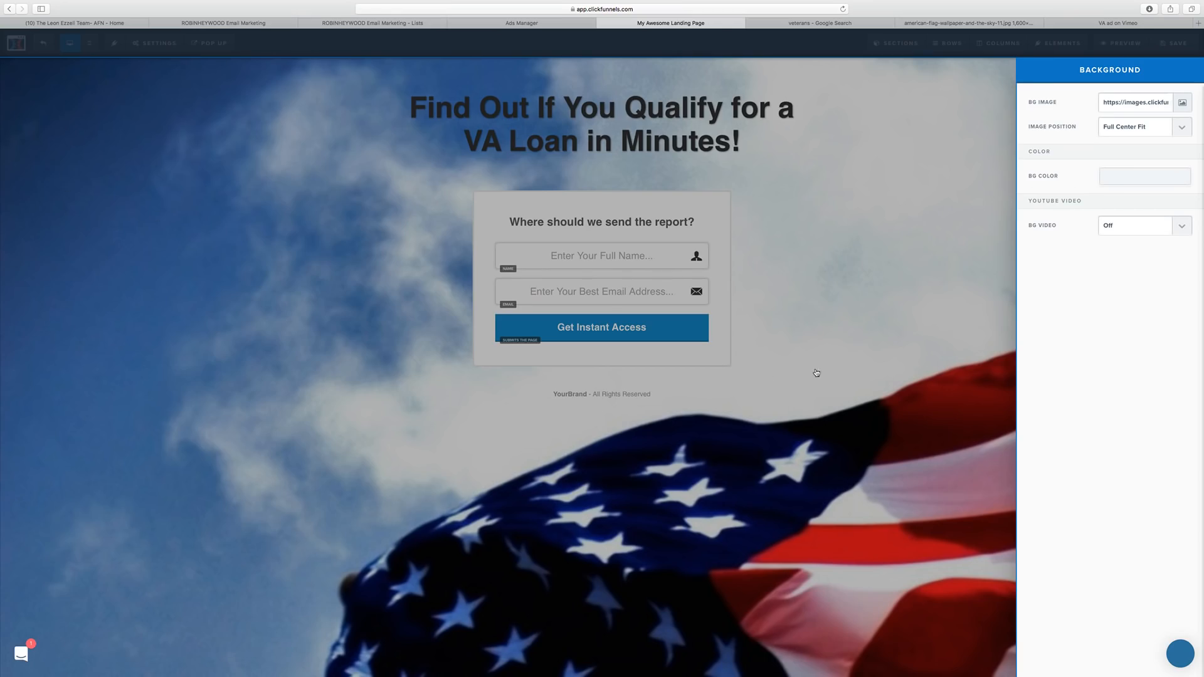
{"action": "left_click", "coordinate": [956, 161]}
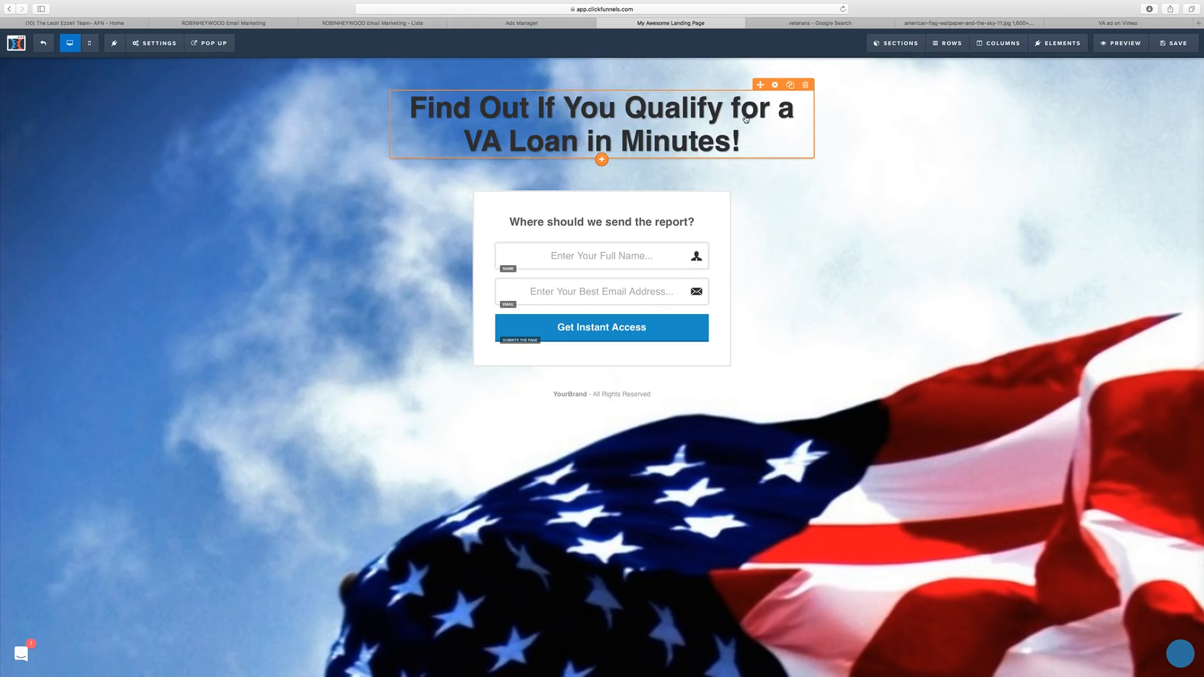
Set the headline's Text Shadow to No Shadow in its Advanced settings.
{"action": "left_click", "coordinate": [775, 89]}
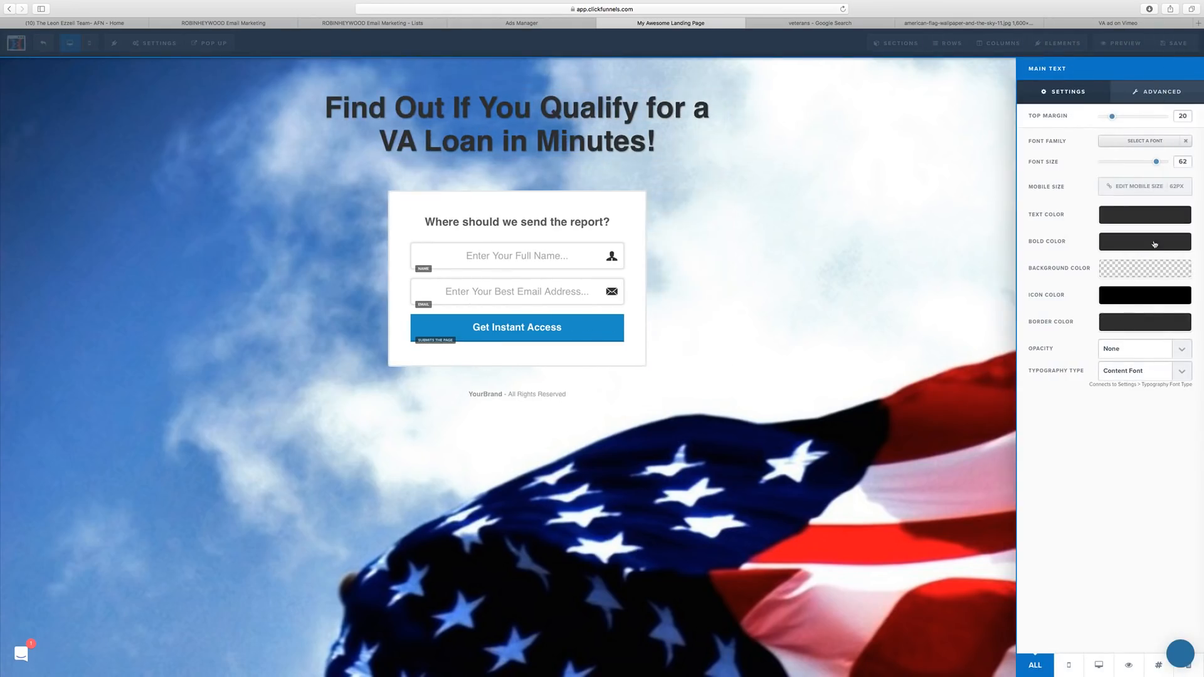
{"action": "left_click", "coordinate": [1156, 92]}
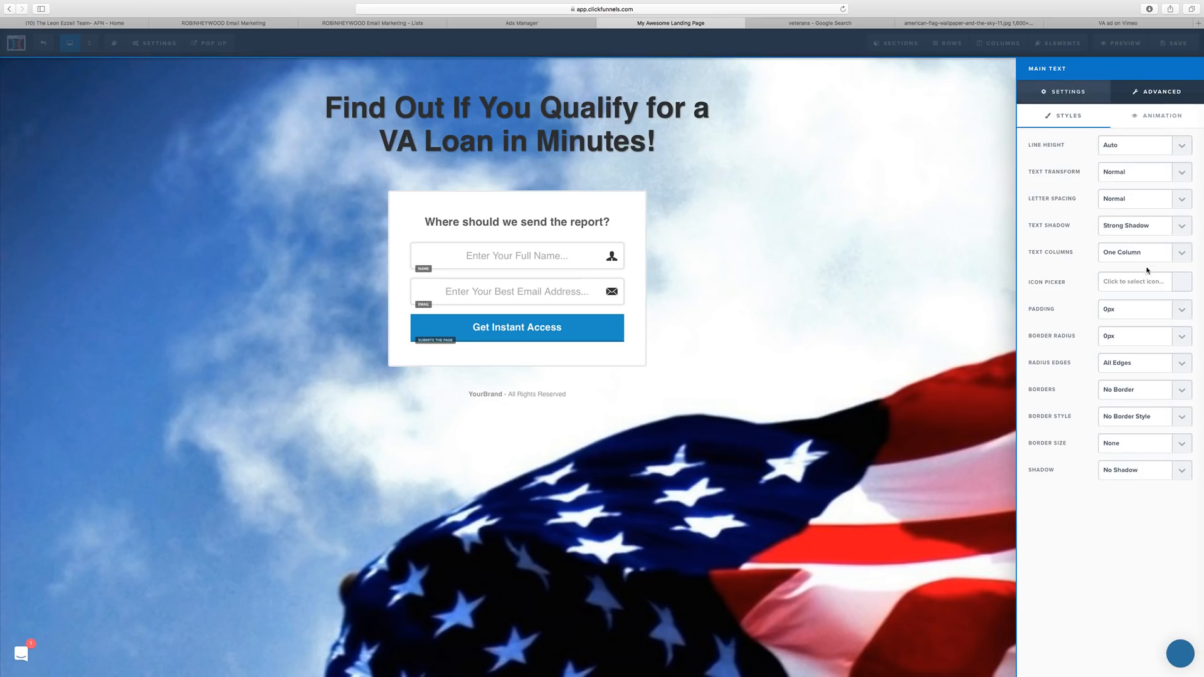
{"action": "left_click", "coordinate": [1136, 233]}
{"action": "left_click", "coordinate": [1120, 201]}
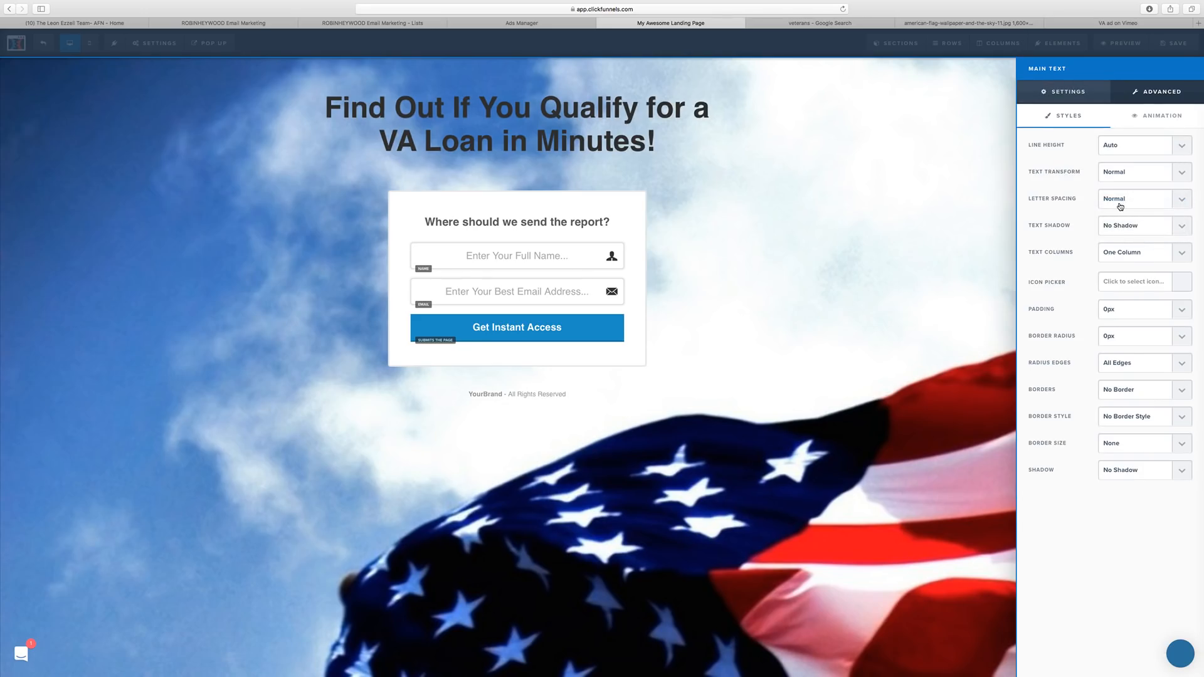
{"action": "left_click", "coordinate": [738, 136]}
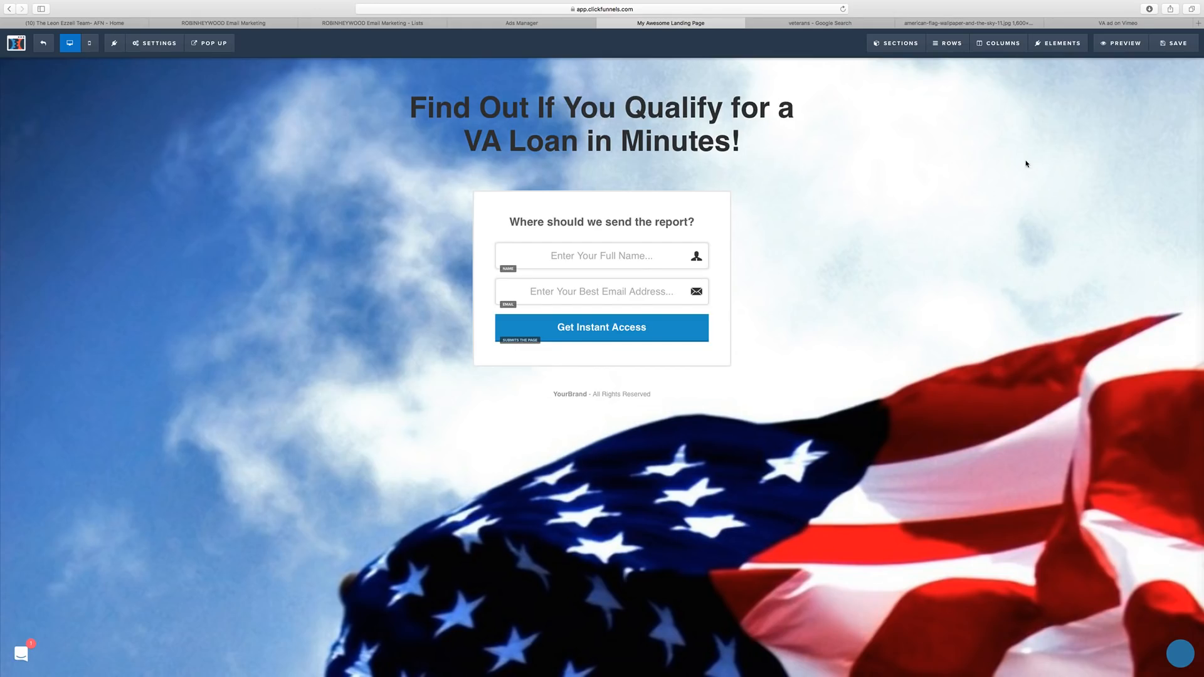
In General settings, set Affiliate Badge and Search Engines to Hide.
{"action": "left_click", "coordinate": [153, 43]}
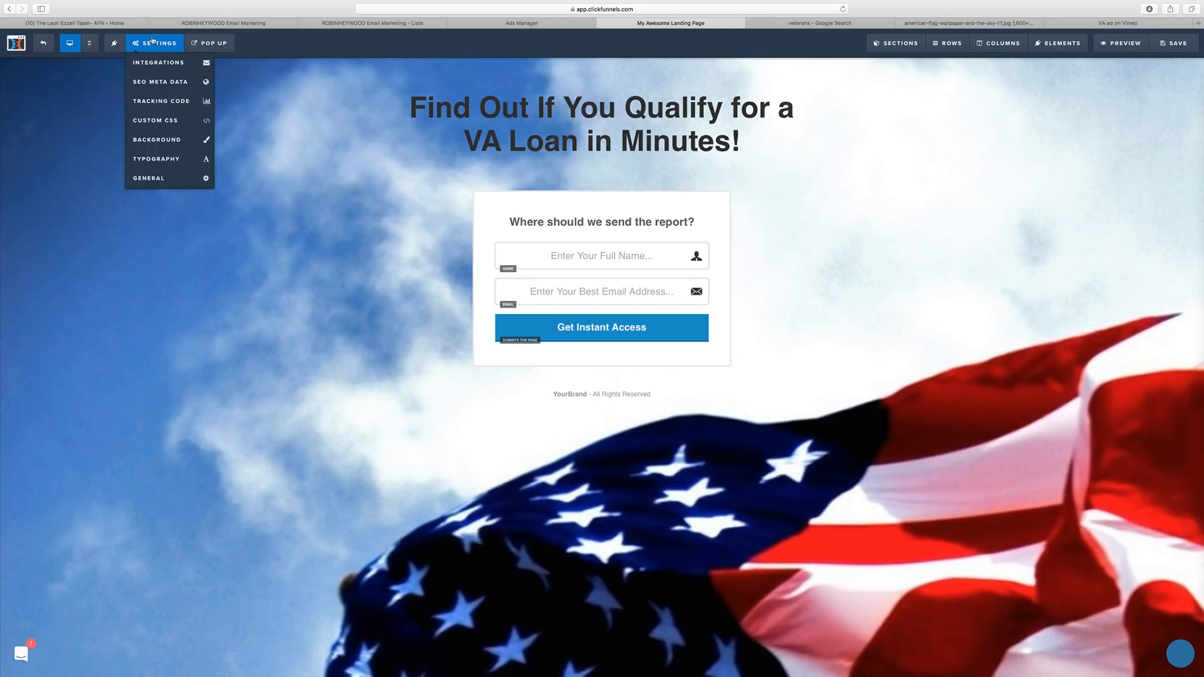
{"action": "left_click", "coordinate": [165, 177]}
{"action": "left_click", "coordinate": [1117, 155]}
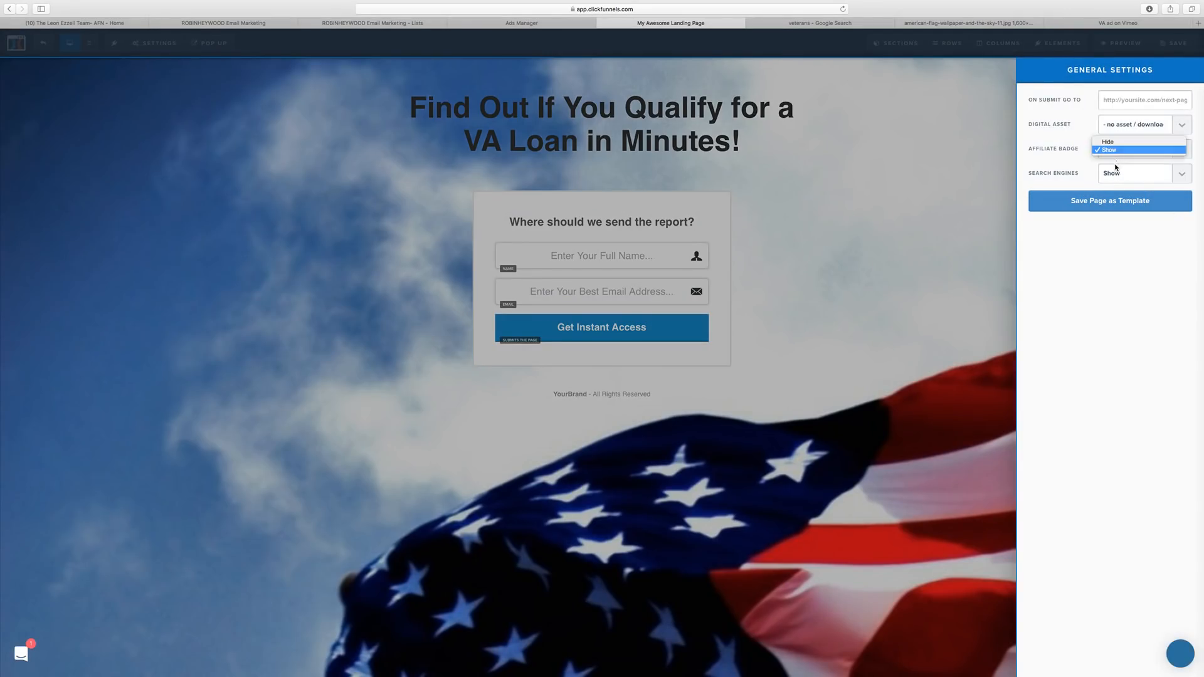
{"action": "left_click", "coordinate": [1118, 151]}
{"action": "left_click", "coordinate": [1123, 176]}
{"action": "left_click", "coordinate": [1138, 183]}
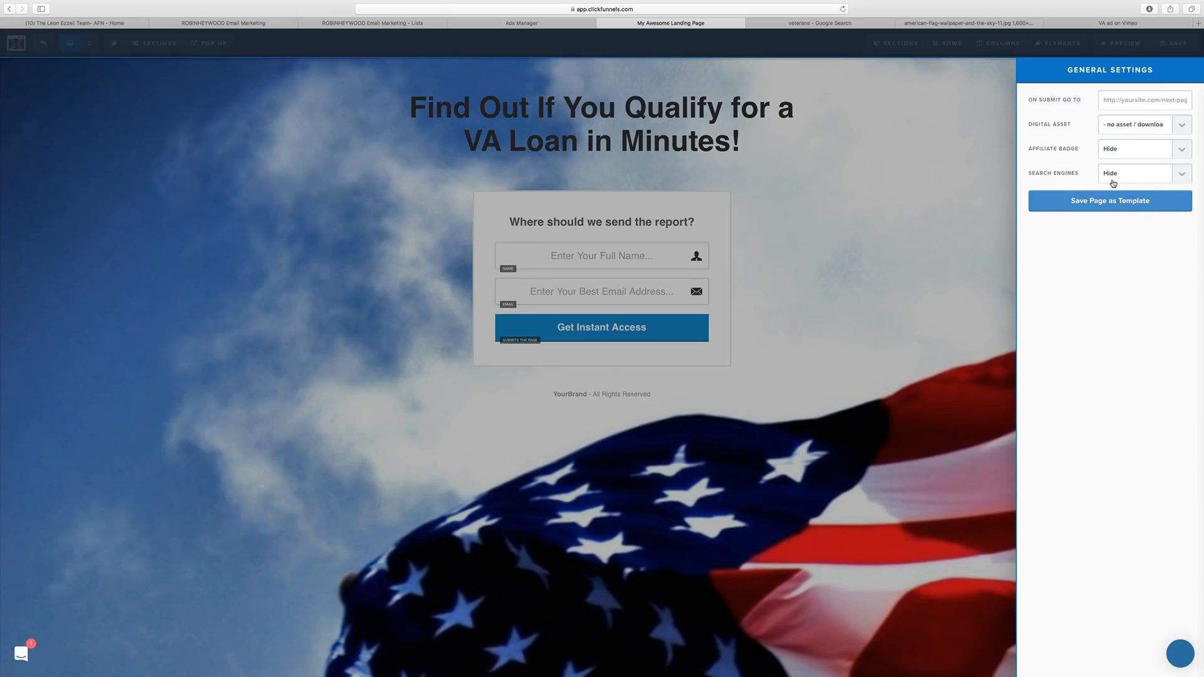
{"action": "left_click", "coordinate": [845, 179]}
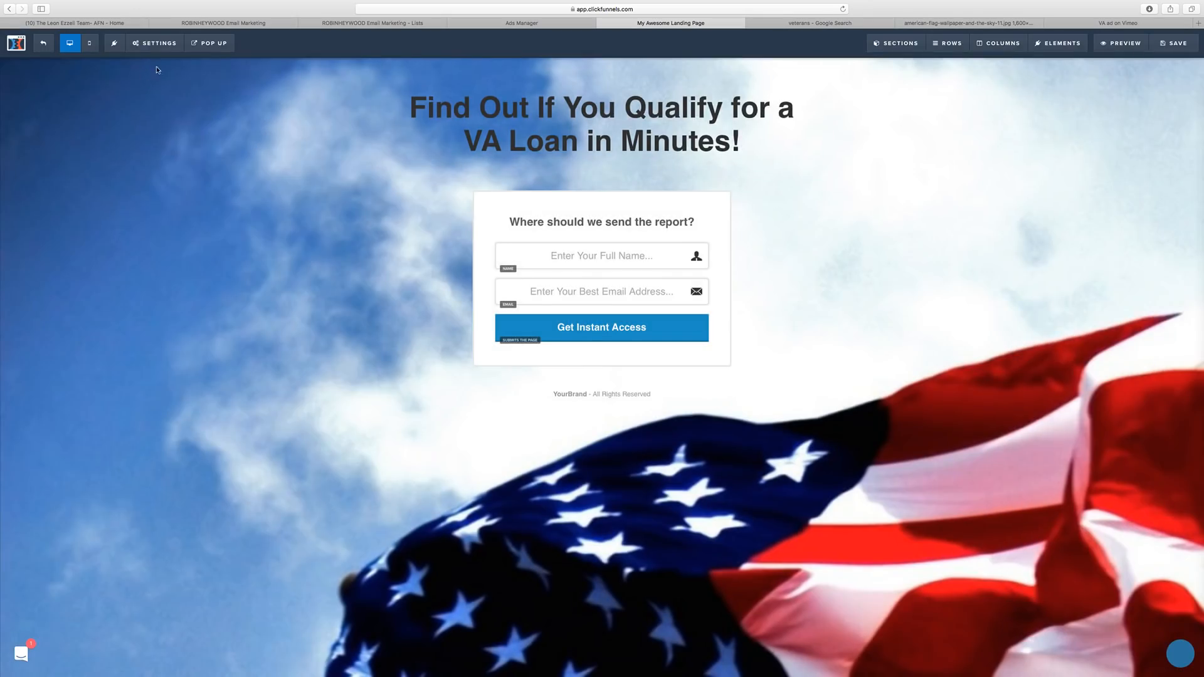
Copy the headline into the SEO Meta Data Title field.
{"action": "left_click", "coordinate": [154, 43]}
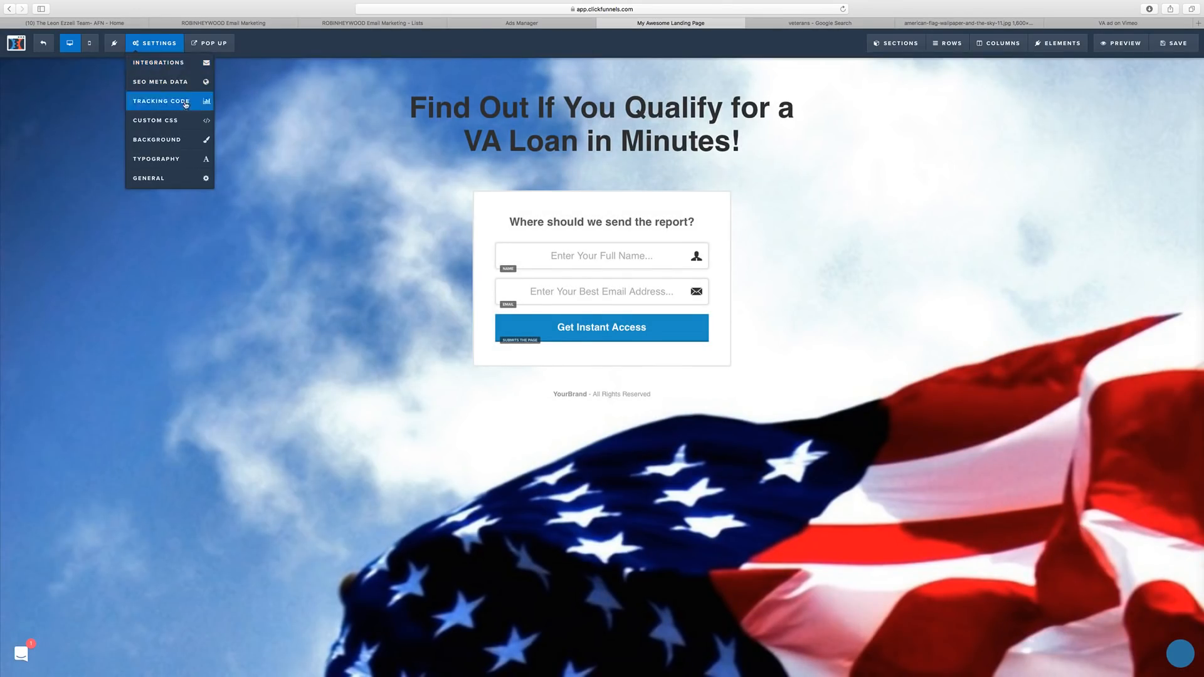
{"action": "left_click", "coordinate": [1173, 42]}
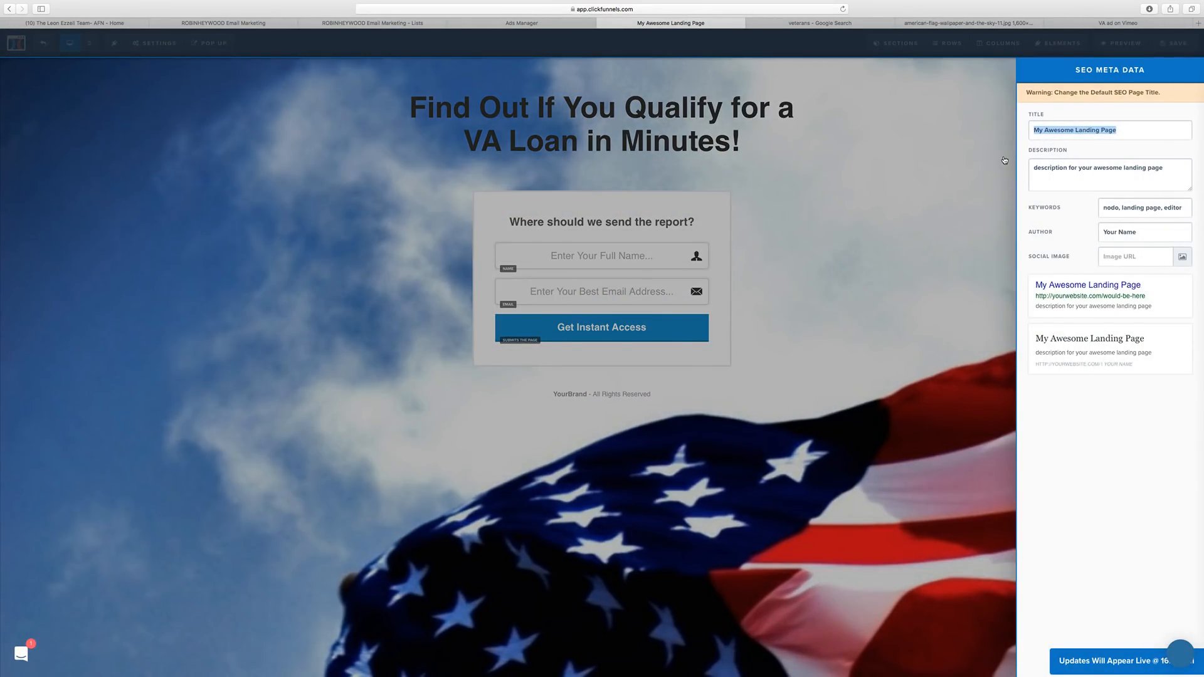
{"action": "type", "text": "Find"}
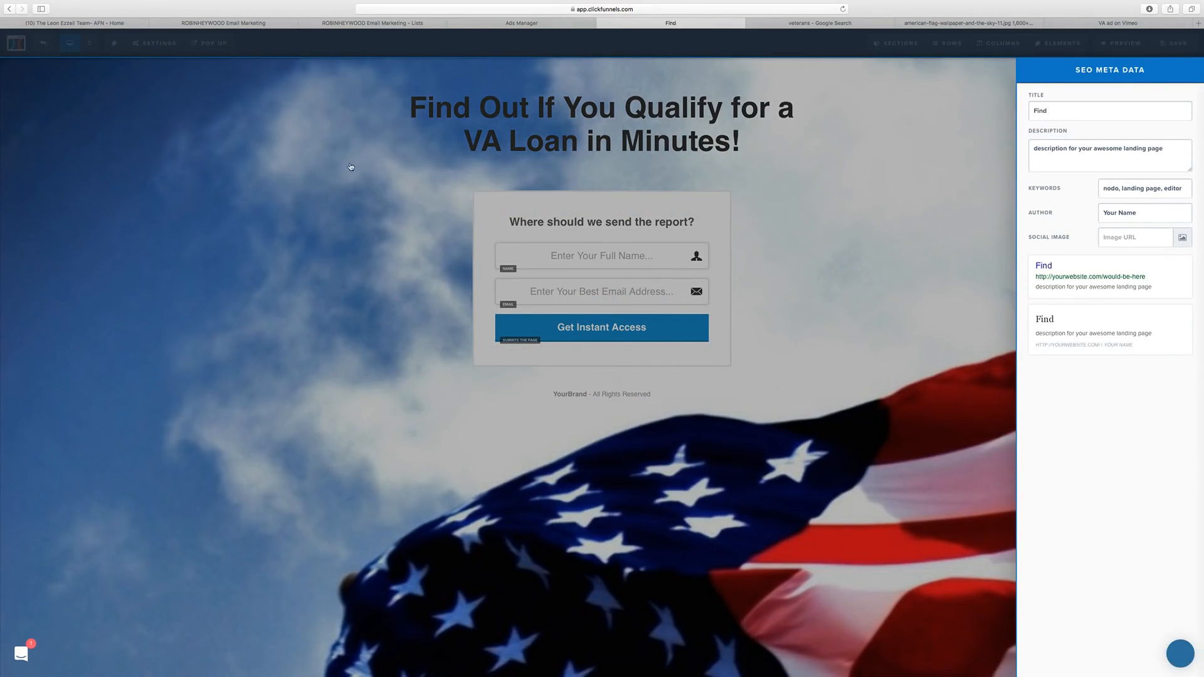
{"action": "left_click", "coordinate": [351, 166]}
{"action": "left_click", "coordinate": [497, 116]}
{"action": "triple_click", "coordinate": [498, 114]}
{"action": "key", "text": "super+c"}
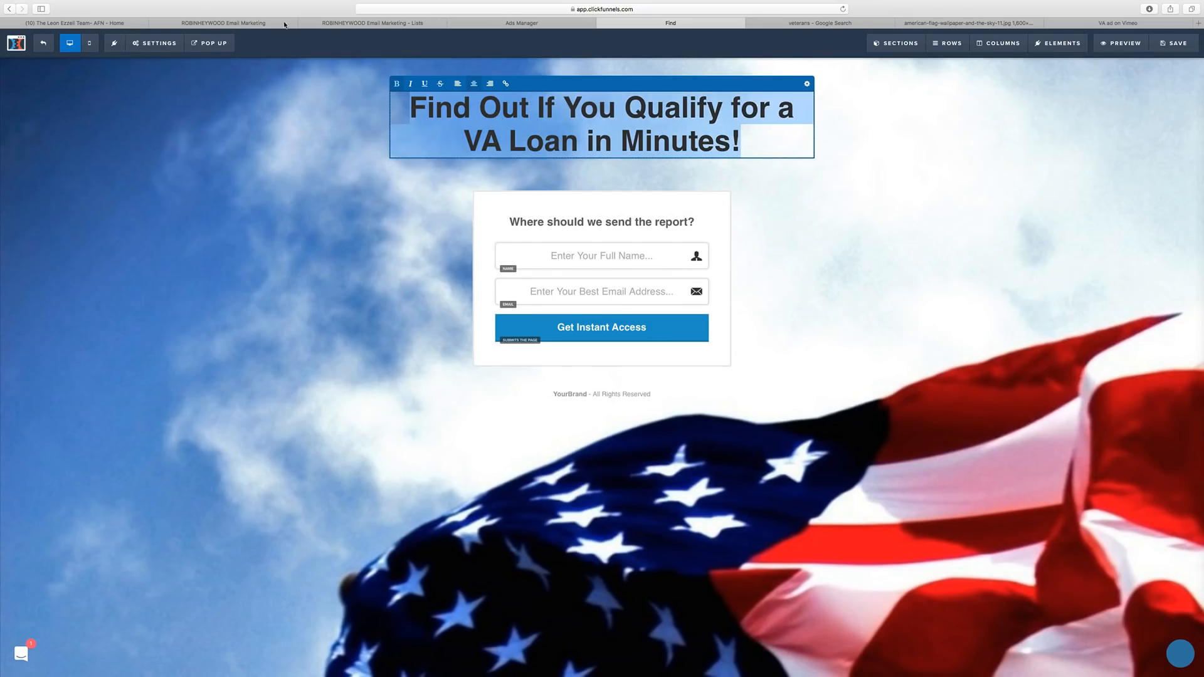
{"action": "left_click", "coordinate": [155, 42]}
{"action": "left_click", "coordinate": [157, 82]}
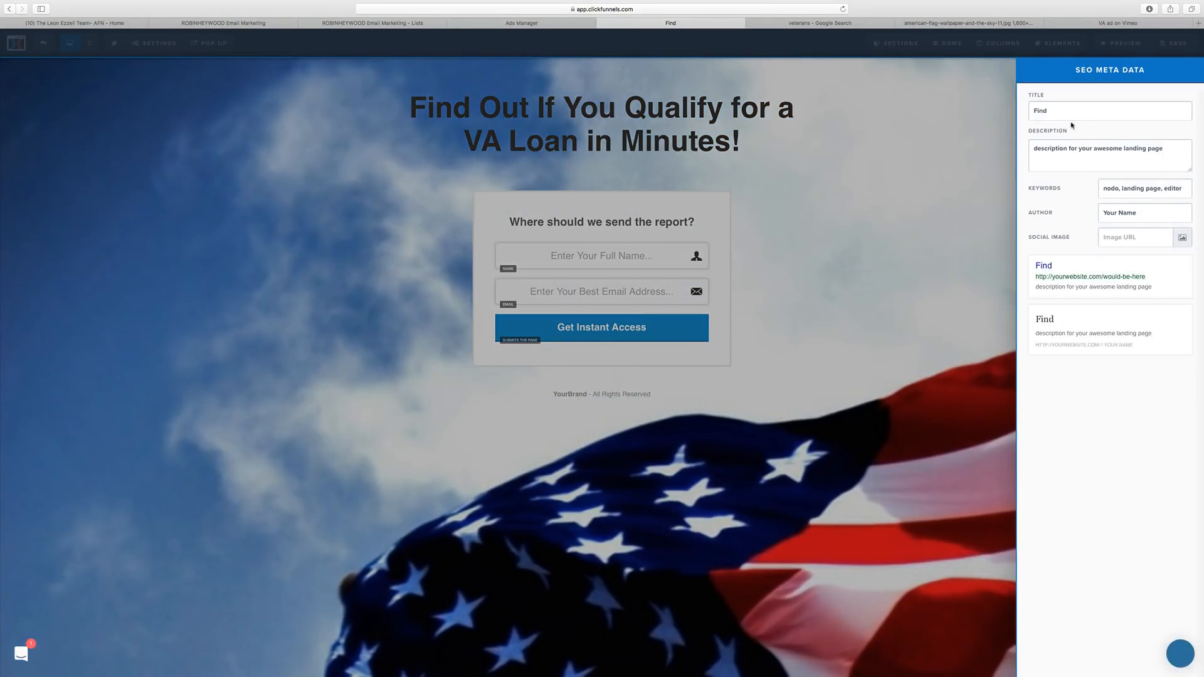
{"action": "key", "text": "super+a"}
{"action": "key", "text": "super+v"}
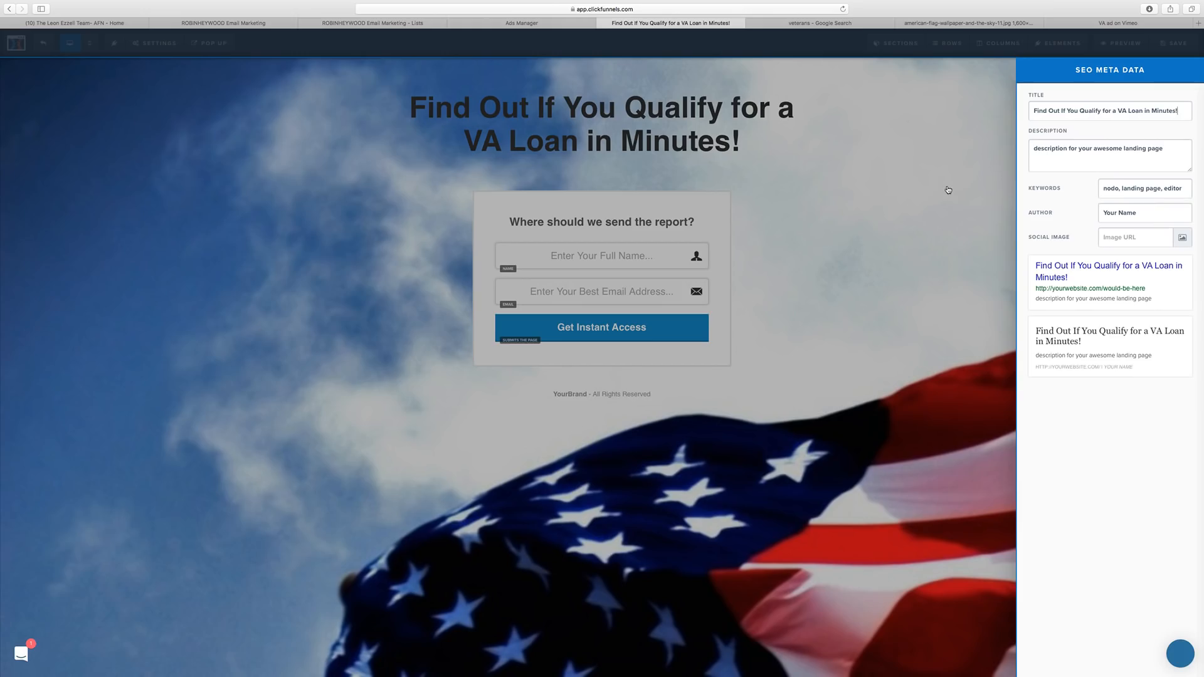
{"action": "left_click", "coordinate": [948, 190]}
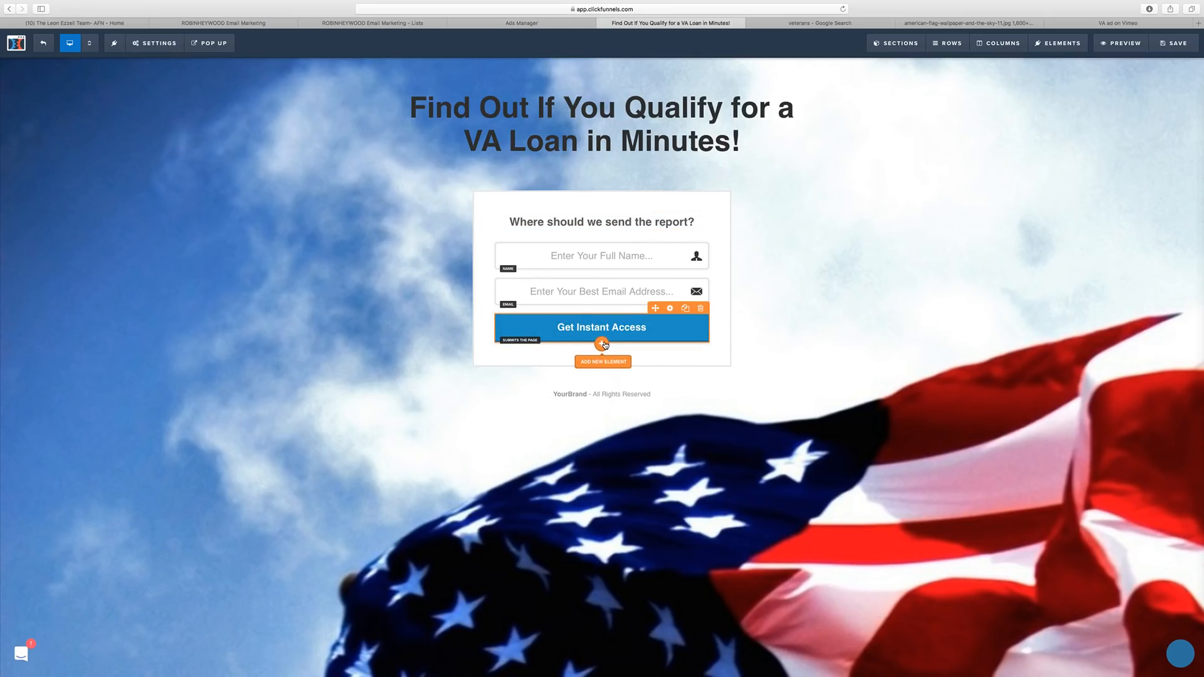
Browse the Add Element panel's categories for a survey element.
{"action": "left_click", "coordinate": [602, 343]}
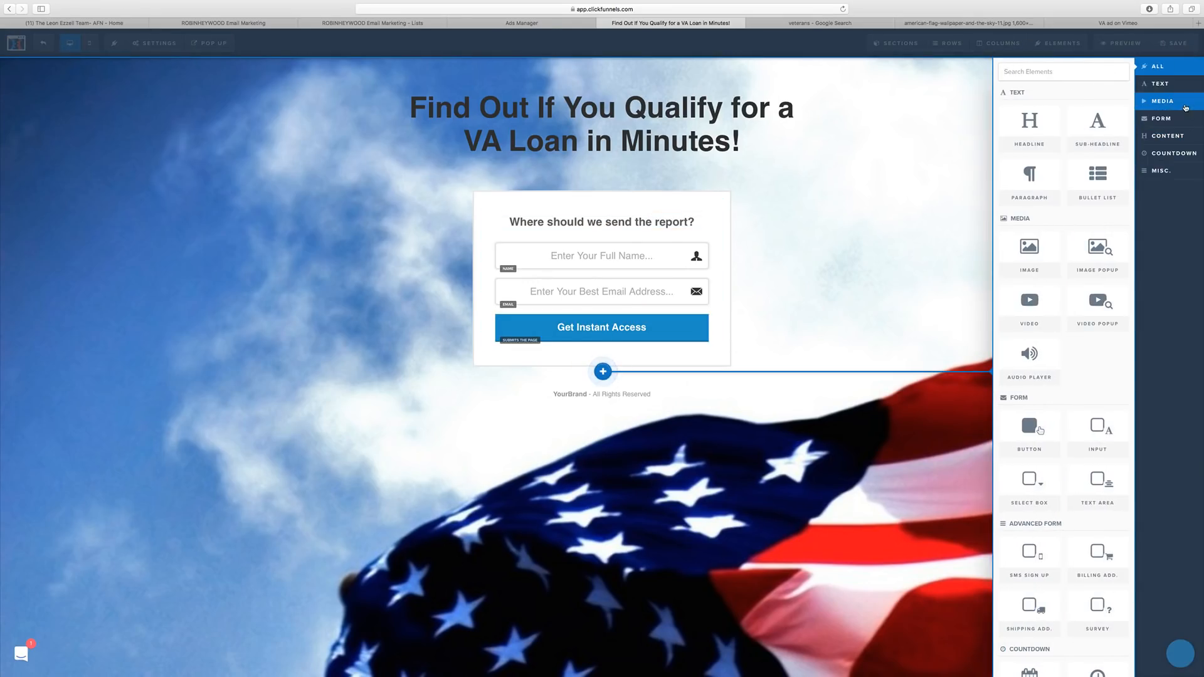
{"action": "left_click", "coordinate": [1180, 135]}
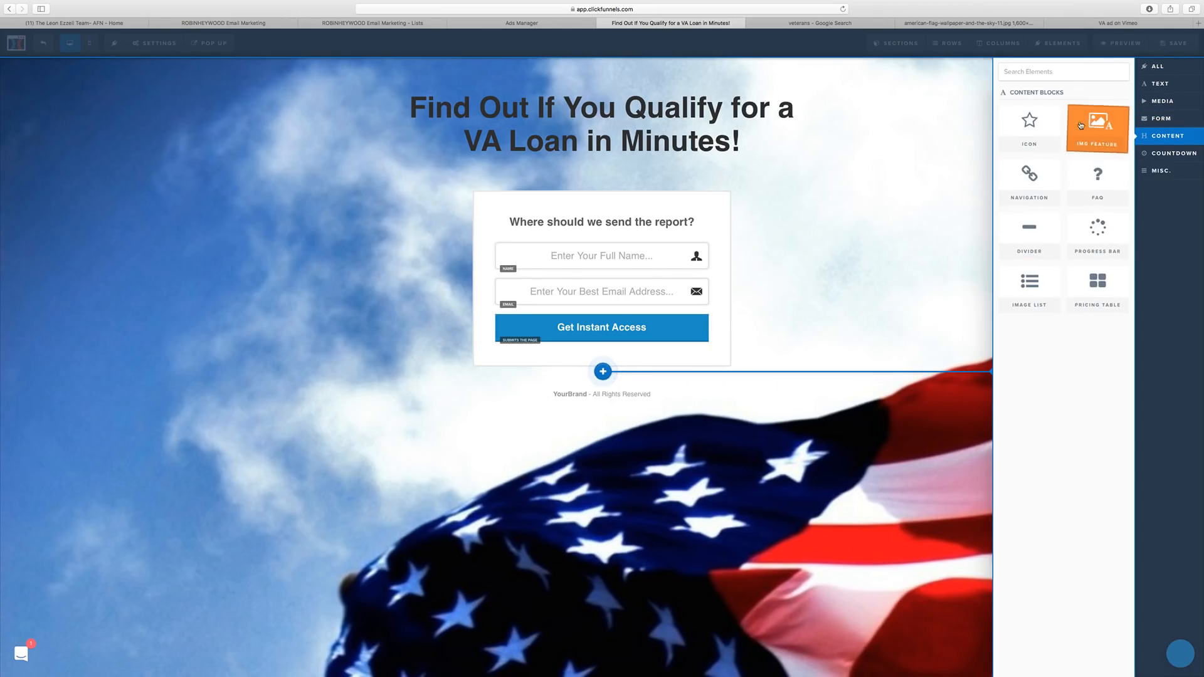
{"action": "left_click", "coordinate": [1178, 153]}
{"action": "left_click", "coordinate": [1161, 171]}
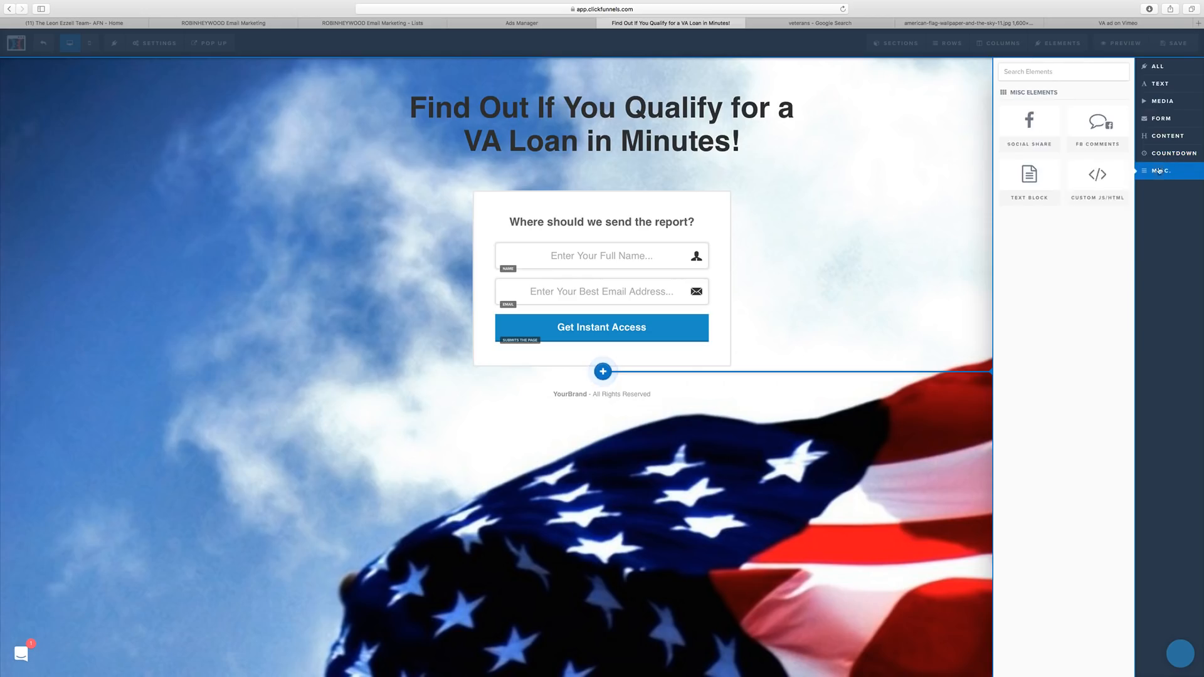
{"action": "left_click", "coordinate": [1179, 102]}
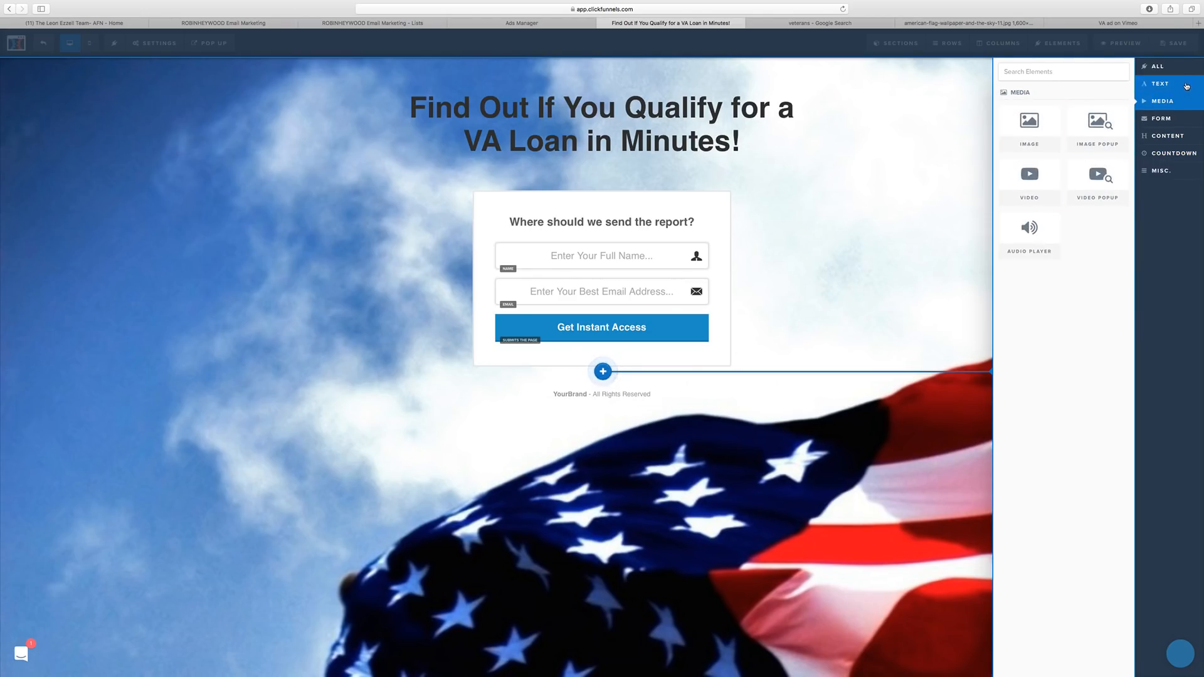
{"action": "left_click", "coordinate": [1158, 67]}
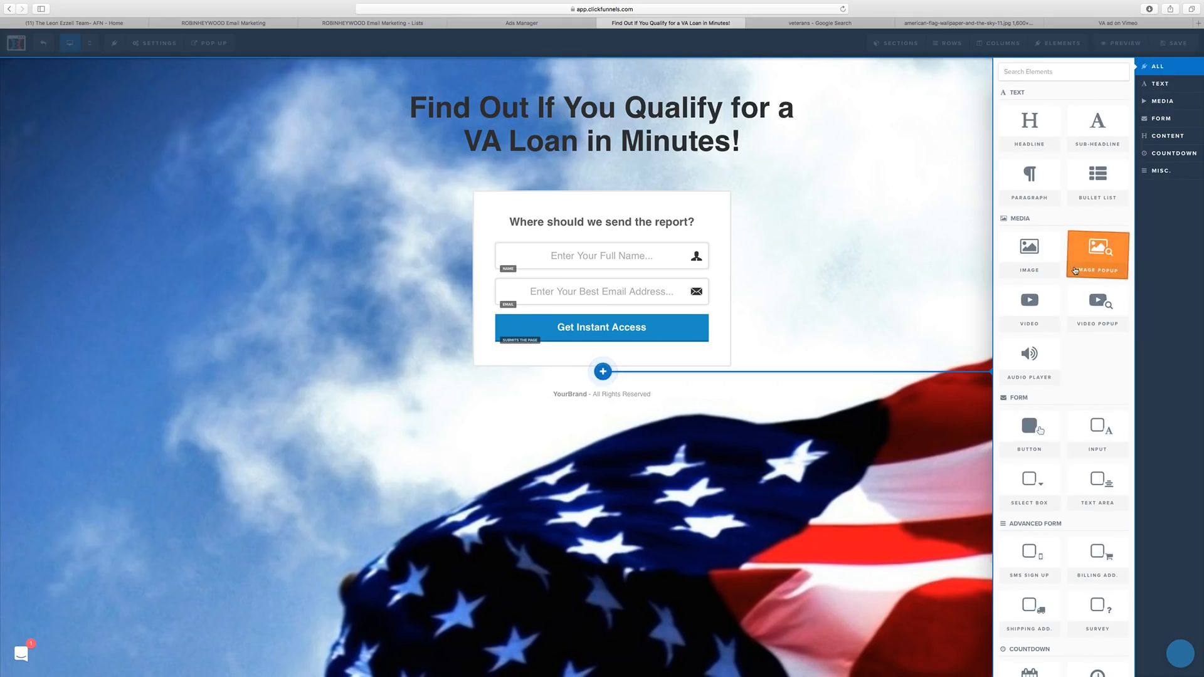
{"action": "scroll", "coordinate": [1084, 356], "scroll_direction": "down", "scroll_amount": 5}
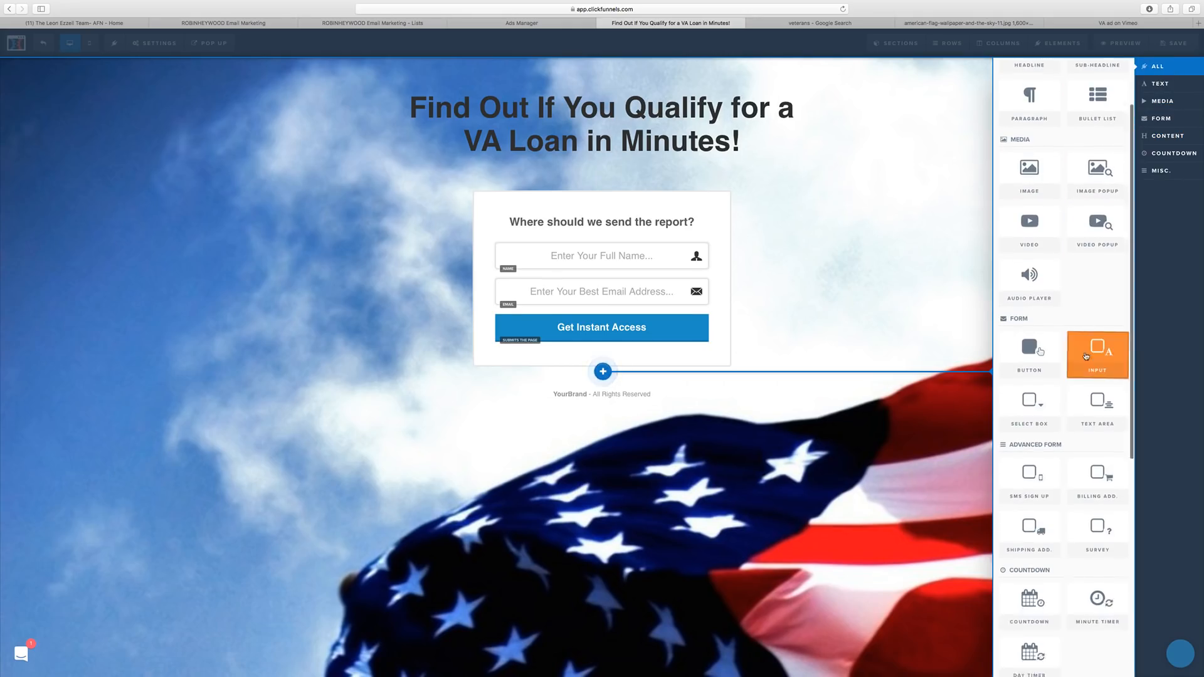
{"action": "scroll", "coordinate": [1080, 288], "scroll_direction": "down", "scroll_amount": 4}
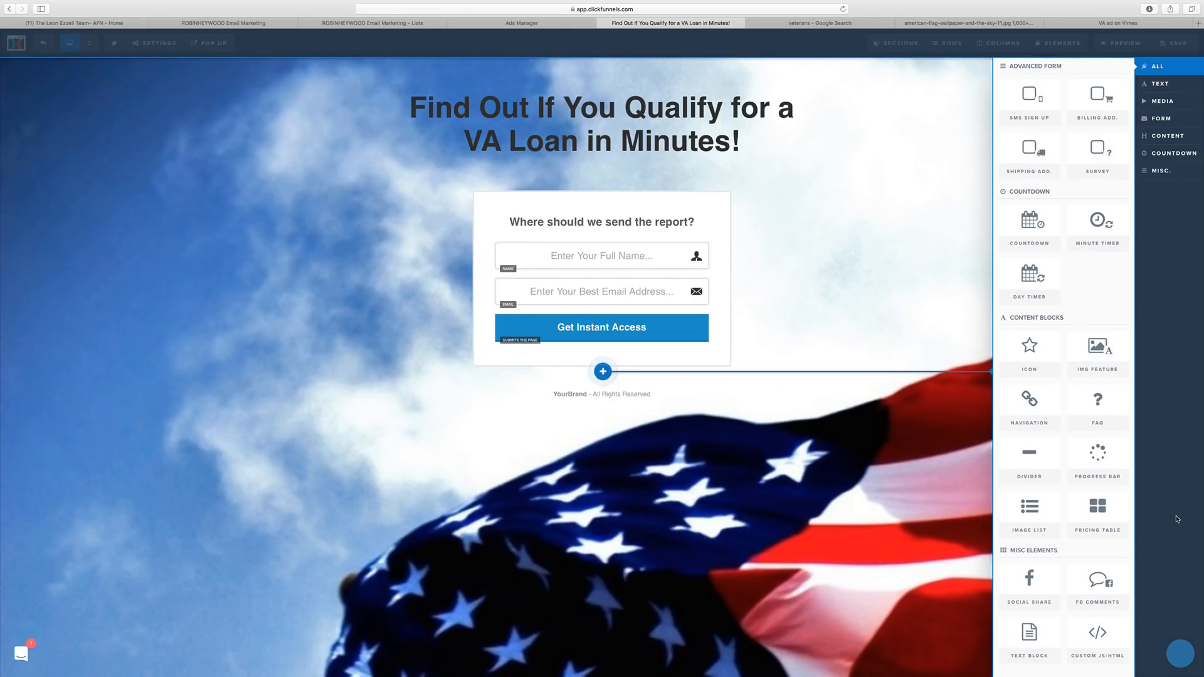
{"action": "scroll", "coordinate": [1094, 404], "scroll_direction": "up", "scroll_amount": 1}
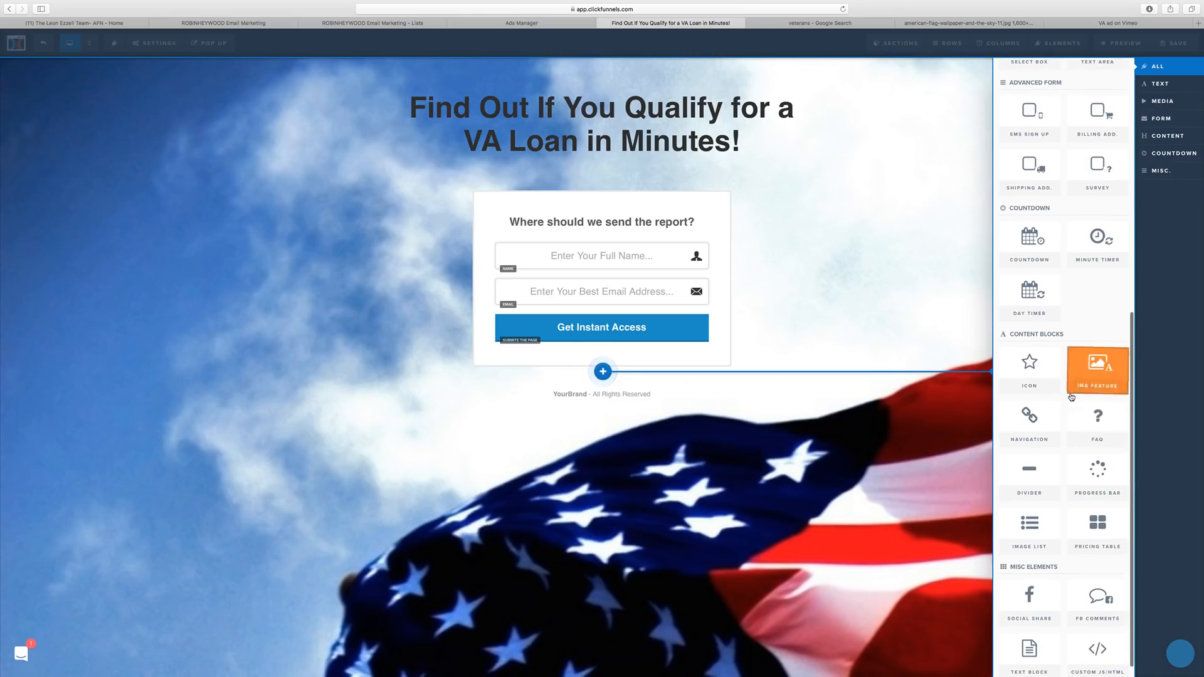
{"action": "scroll", "coordinate": [1062, 401], "scroll_direction": "up", "scroll_amount": 5}
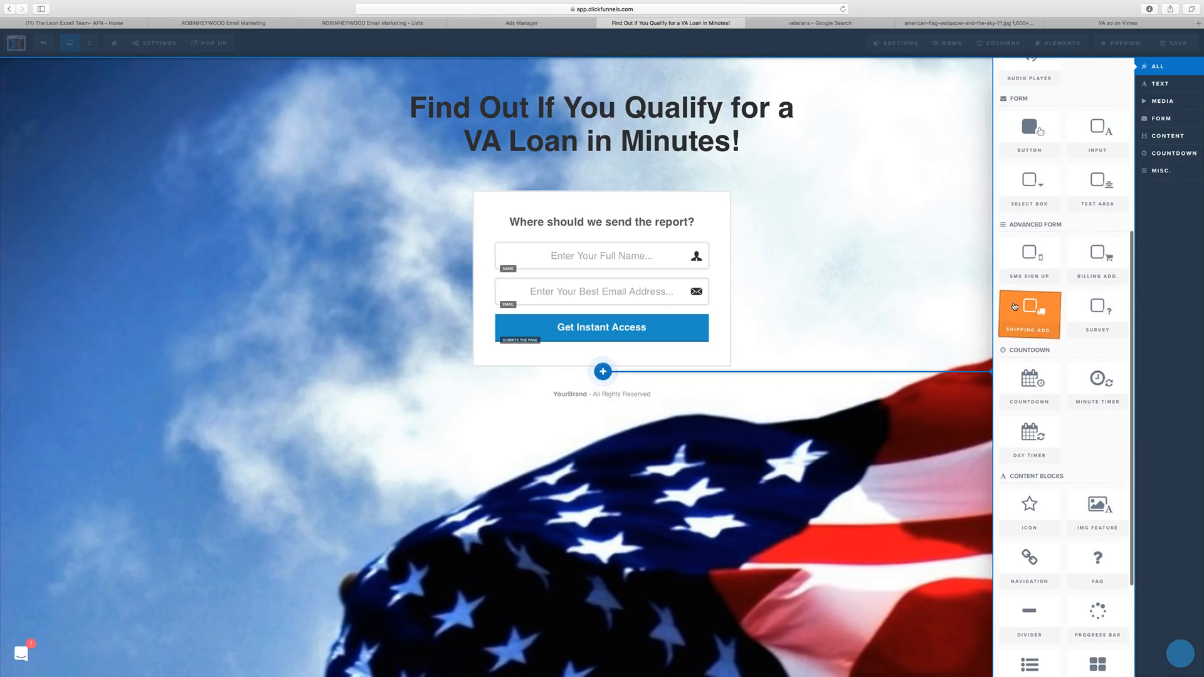
{"action": "scroll", "coordinate": [1037, 308], "scroll_direction": "up", "scroll_amount": 8}
{"action": "scroll", "coordinate": [1037, 305], "scroll_direction": "up", "scroll_amount": 10}
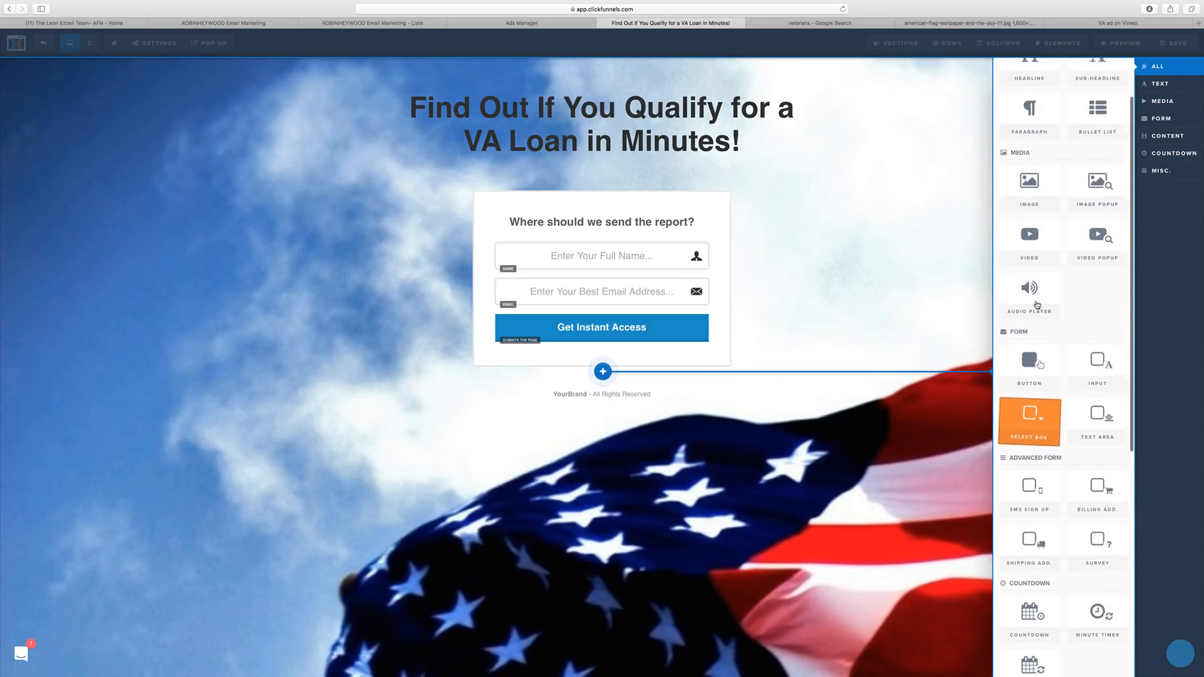
{"action": "scroll", "coordinate": [1036, 305], "scroll_direction": "down", "scroll_amount": 1}
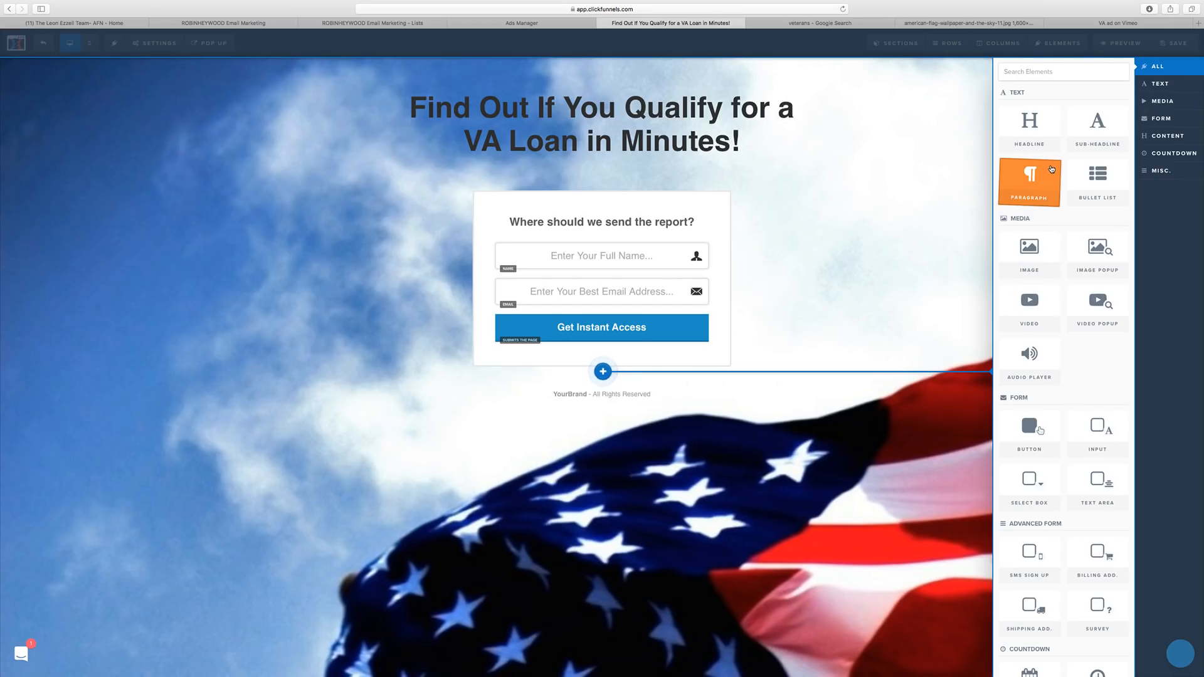
{"action": "scroll", "coordinate": [1068, 207], "scroll_direction": "down", "scroll_amount": 2}
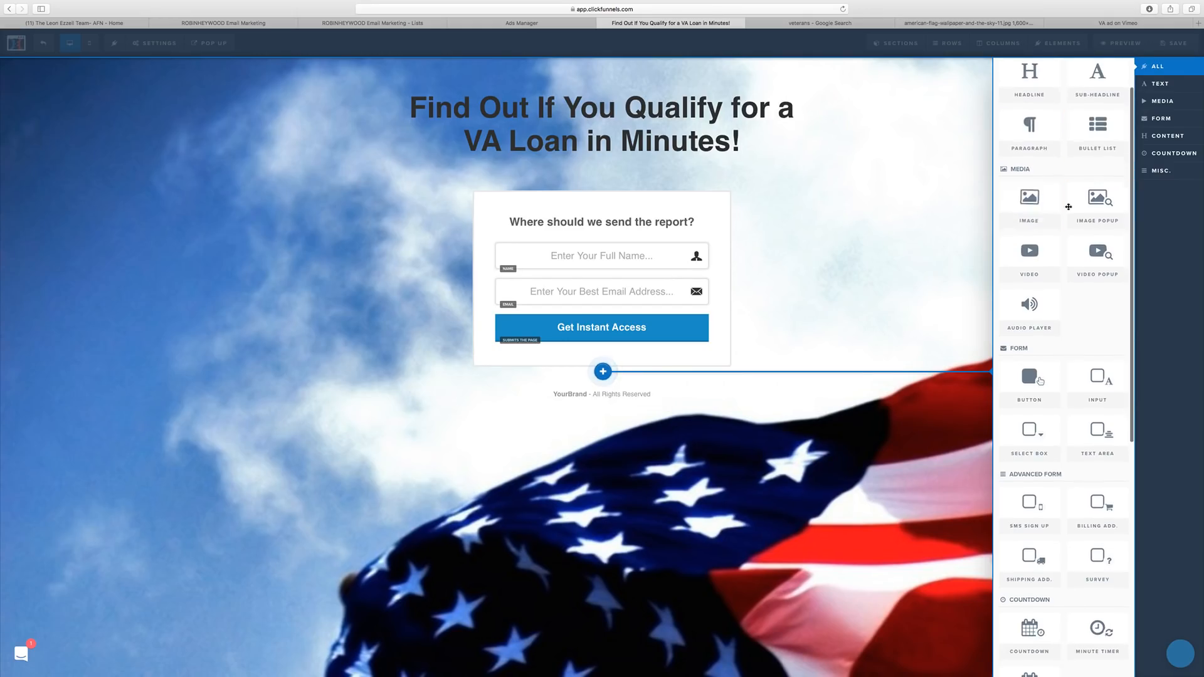
{"action": "scroll", "coordinate": [1028, 275], "scroll_direction": "down", "scroll_amount": 4}
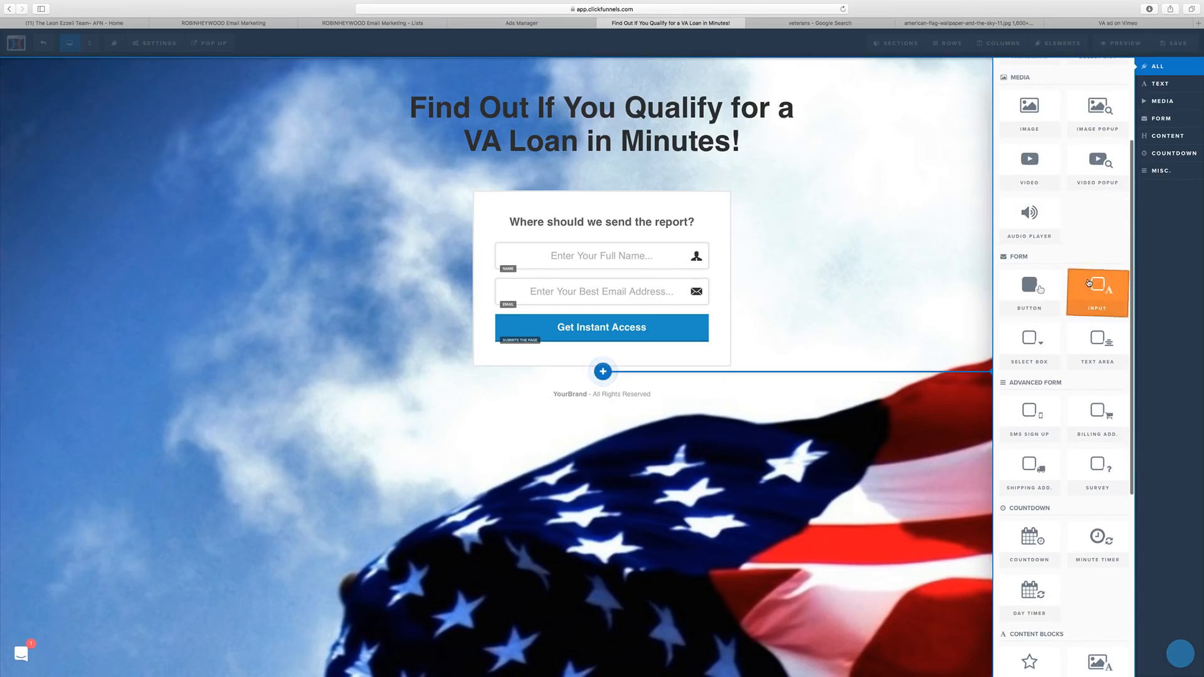
{"action": "scroll", "coordinate": [1091, 332], "scroll_direction": "down", "scroll_amount": 5}
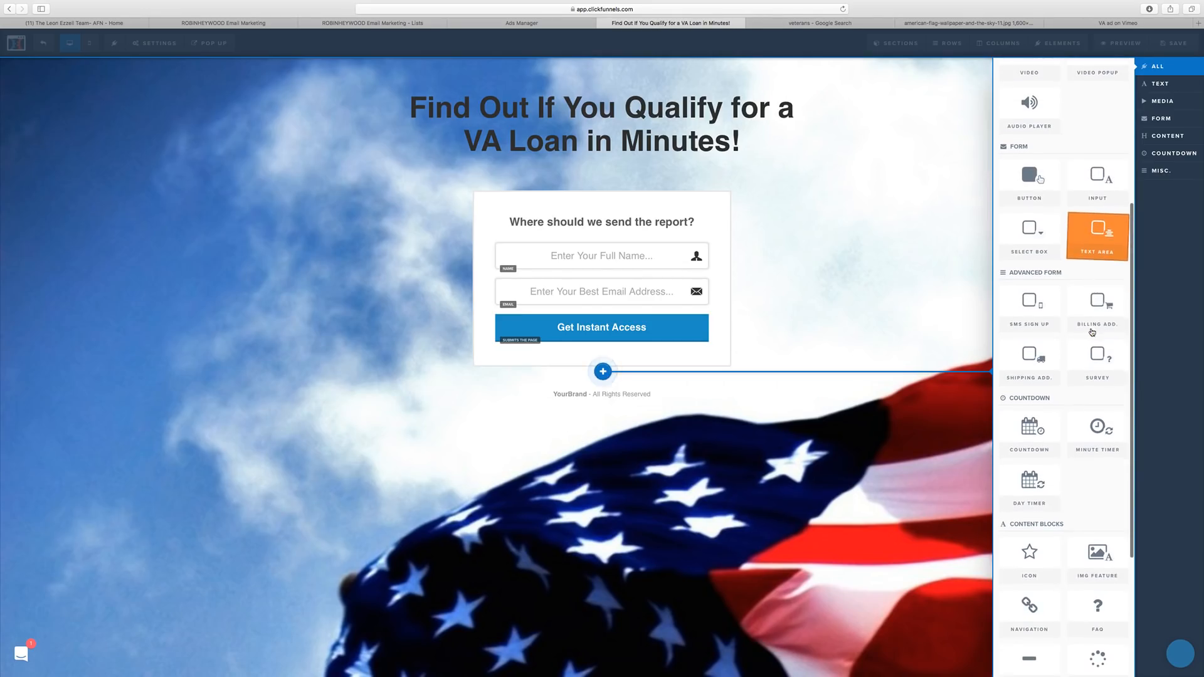
Add a Survey element, move it above the opt-in fields, and bring up Edit Survey Options.
{"action": "left_click", "coordinate": [1089, 370]}
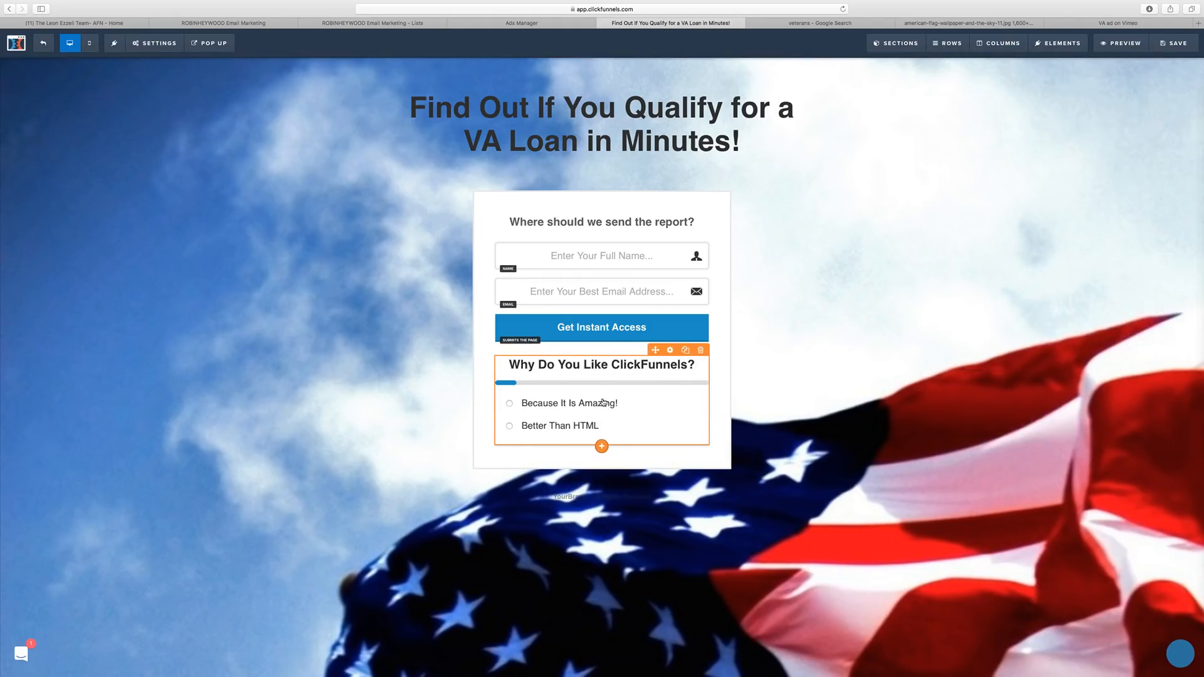
{"action": "left_click_drag", "start_coordinate": [597, 397], "coordinate": [655, 281]}
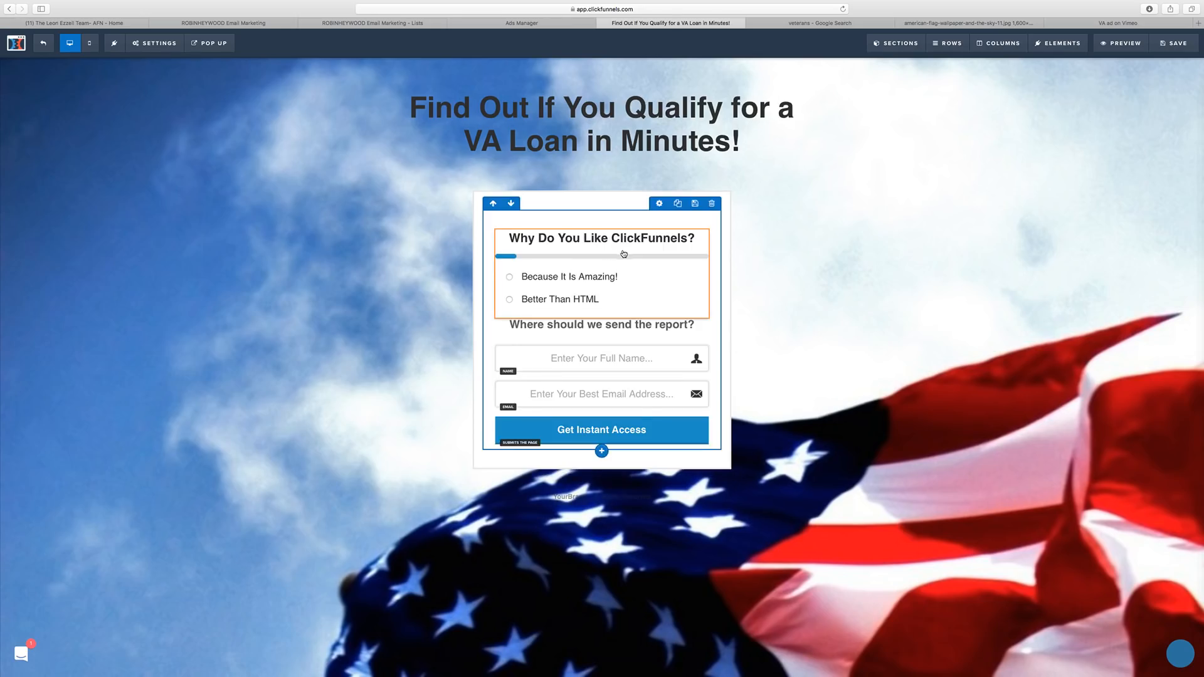
{"action": "left_click", "coordinate": [665, 318]}
{"action": "left_click", "coordinate": [1127, 152]}
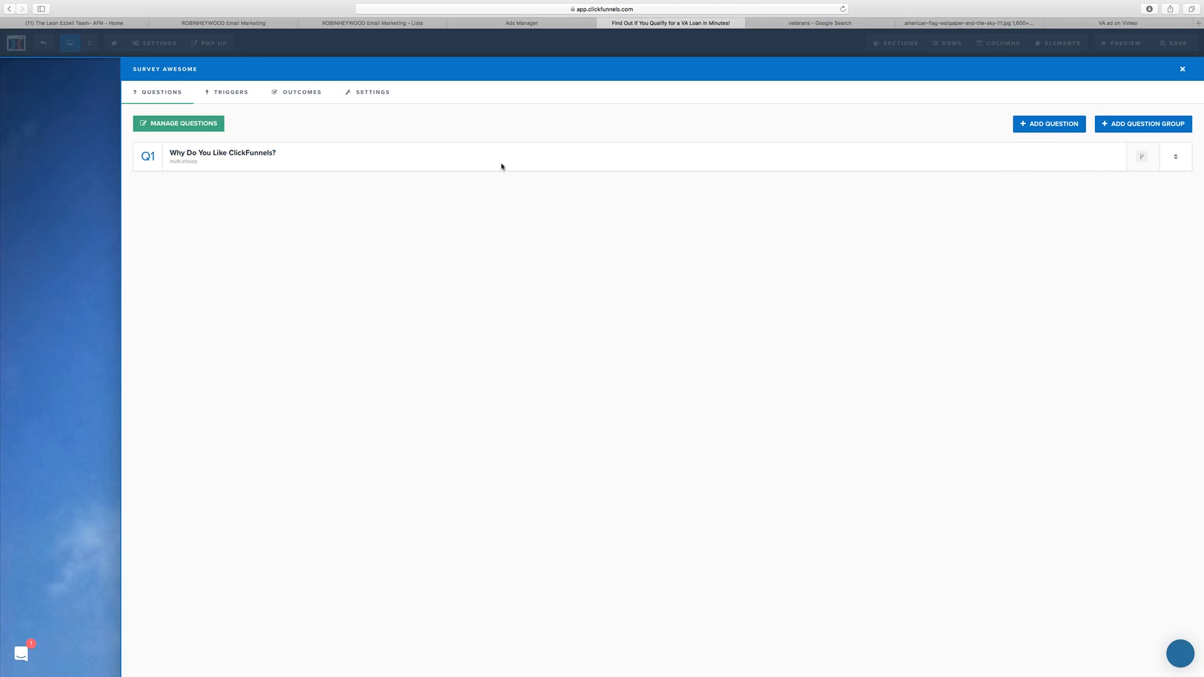
Rewrite Q1 as 'What branch of the Military are you in? (Active or Retired Welcome)'.
{"action": "left_click", "coordinate": [255, 156]}
{"action": "left_click_drag", "start_coordinate": [239, 160], "coordinate": [140, 159]}
{"action": "type", "text": "What"}
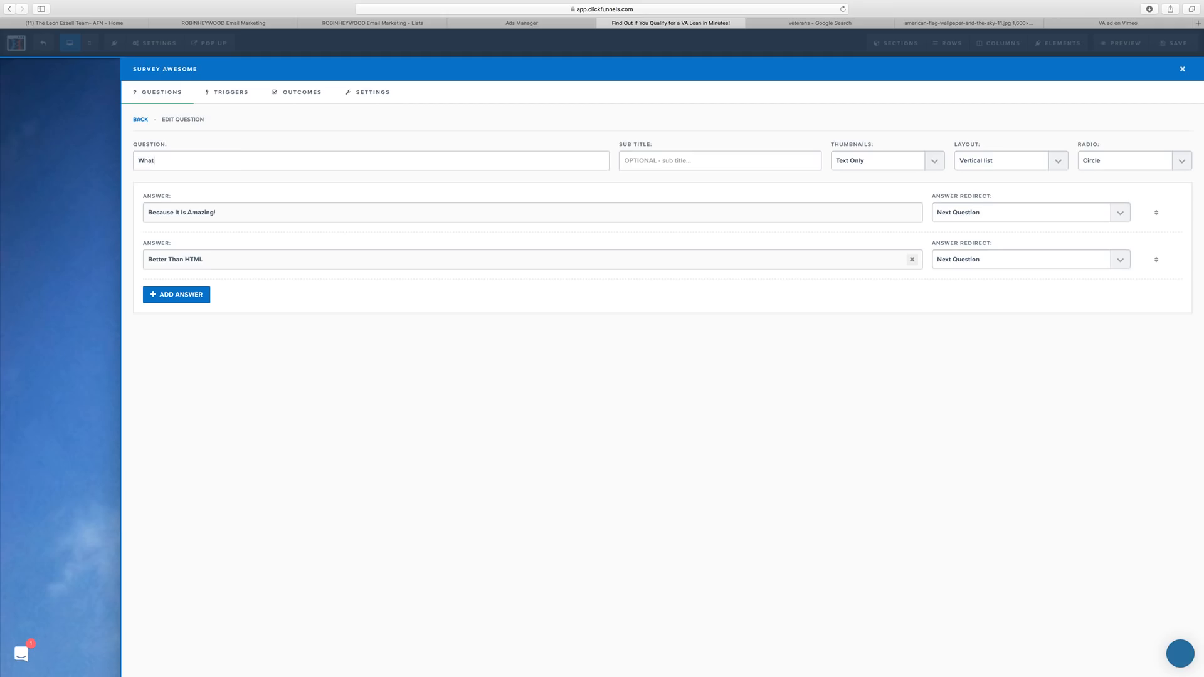
{"action": "type", "text": " bran"}
{"action": "type", "text": "ch of the Military "}
{"action": "type", "text": "are you in"}
{"action": "type", "text": "? ()"}
{"action": "type", "text": "Active or R"}
{"action": "type", "text": "etired"}
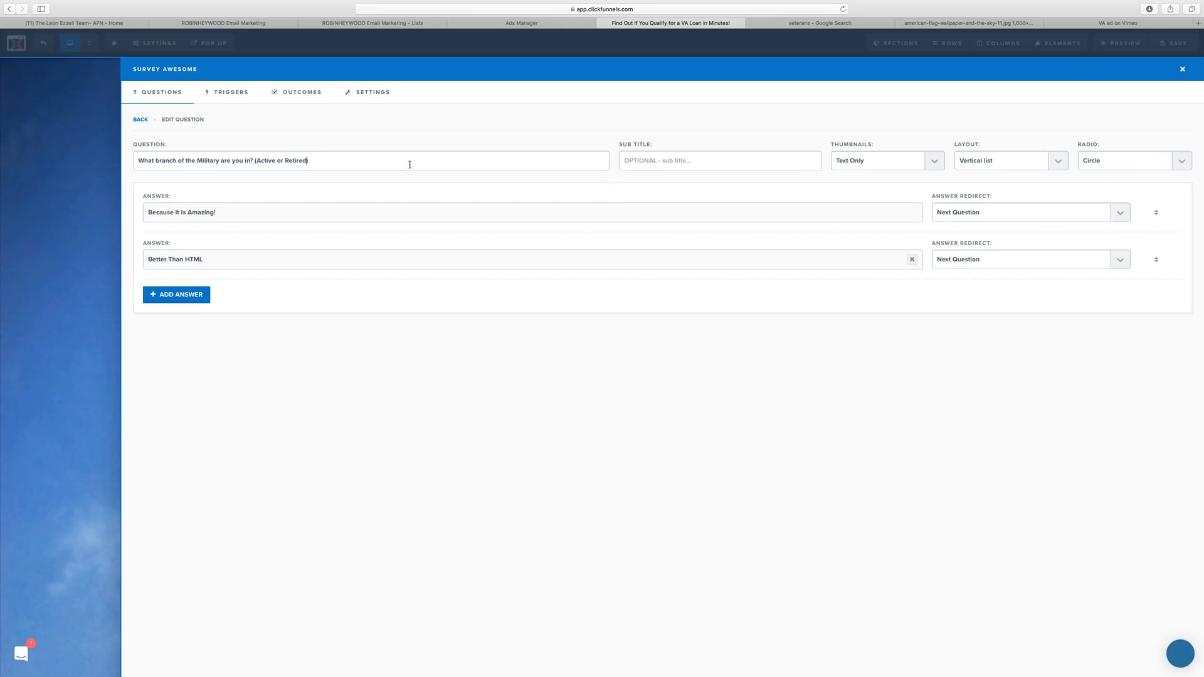
{"action": "type", "text": " Welcome"}
Replace the answers with Army and Navy, then add Marines, Airforce and Coast Guard.
{"action": "left_click_drag", "start_coordinate": [241, 214], "coordinate": [149, 212]}
{"action": "type", "text": "Army"}
{"action": "triple_click", "coordinate": [258, 253]}
{"action": "type", "text": "Navy"}
{"action": "left_click", "coordinate": [180, 298]}
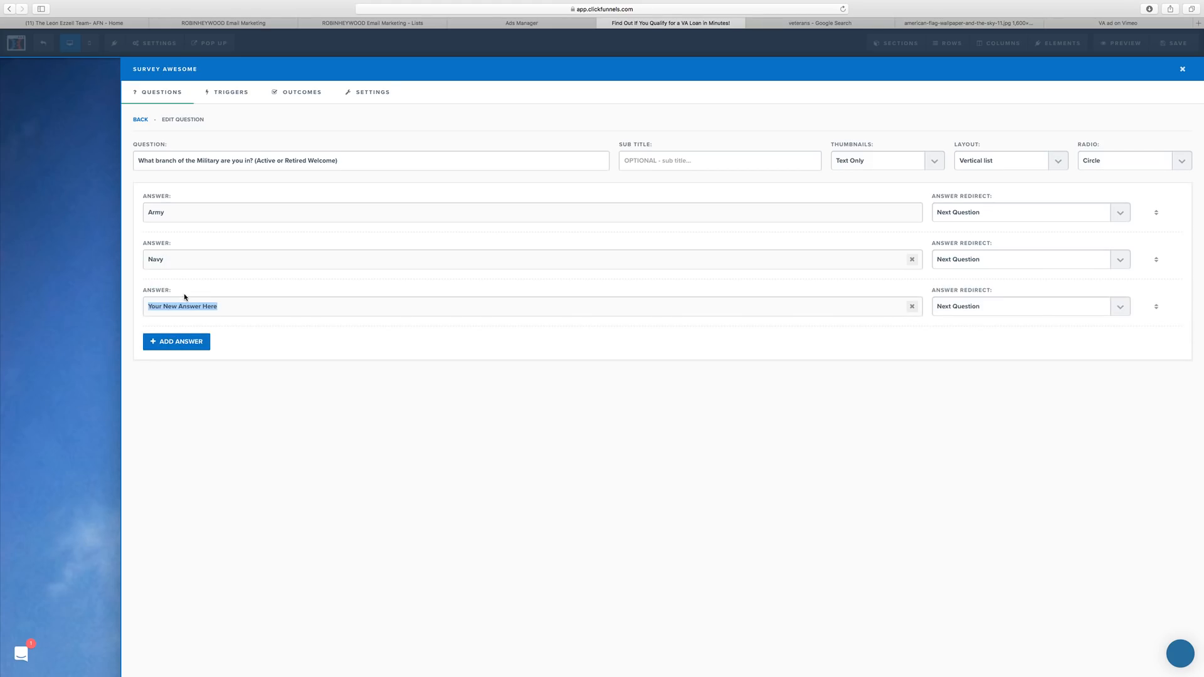
{"action": "type", "text": "Marines"}
{"action": "left_click", "coordinate": [198, 343]}
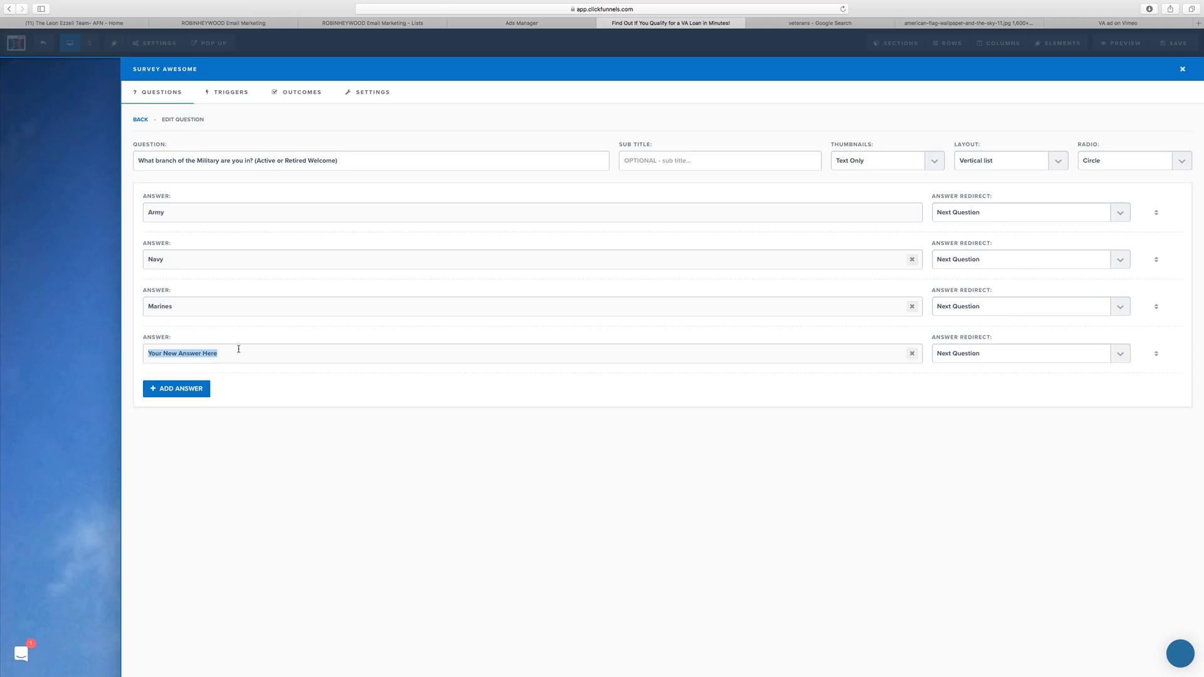
{"action": "type", "text": "Airforce"}
{"action": "left_click", "coordinate": [201, 387]}
{"action": "type", "text": "Coast Guard"}
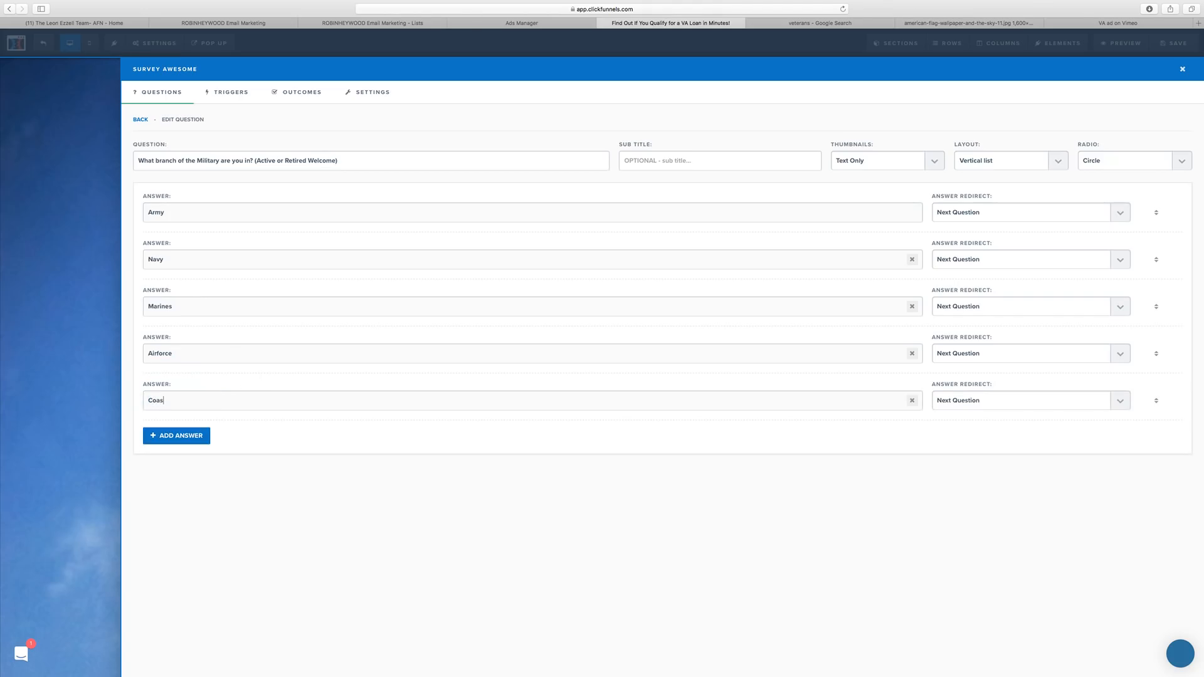
Correct the fourth answer's spelling to 'Air Force' and add a placeholder sixth answer.
{"action": "double_click", "coordinate": [161, 355]}
{"action": "right_click", "coordinate": [161, 354]}
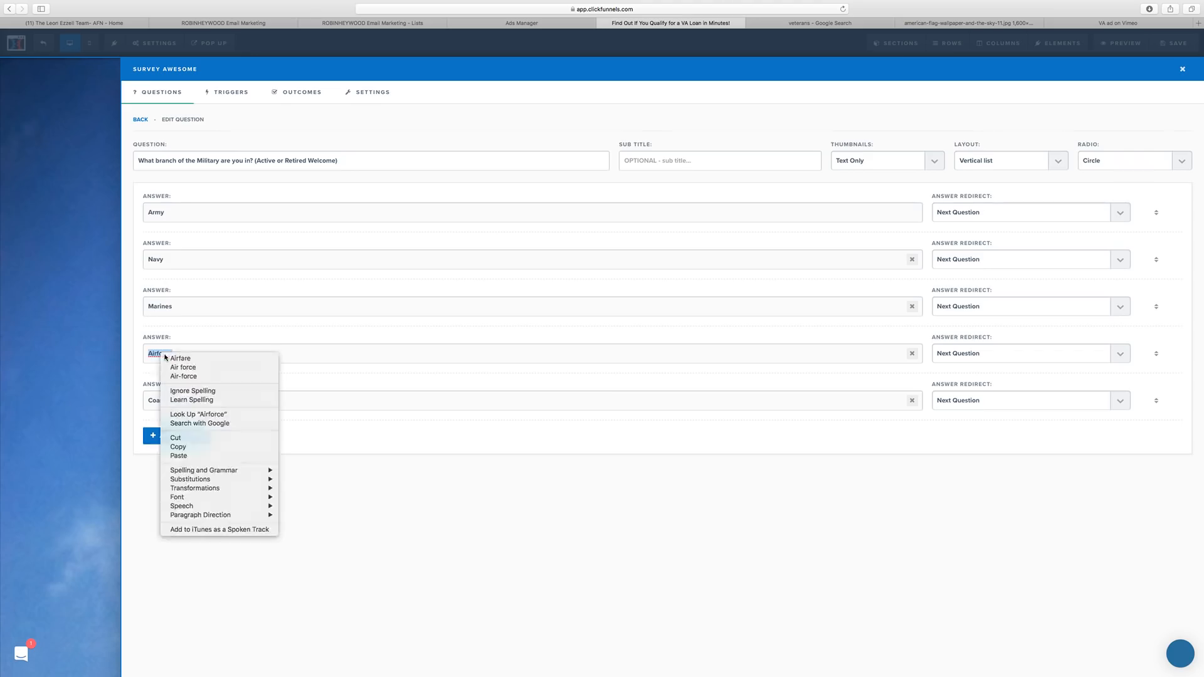
{"action": "left_click", "coordinate": [163, 354]}
{"action": "right_click", "coordinate": [168, 354]}
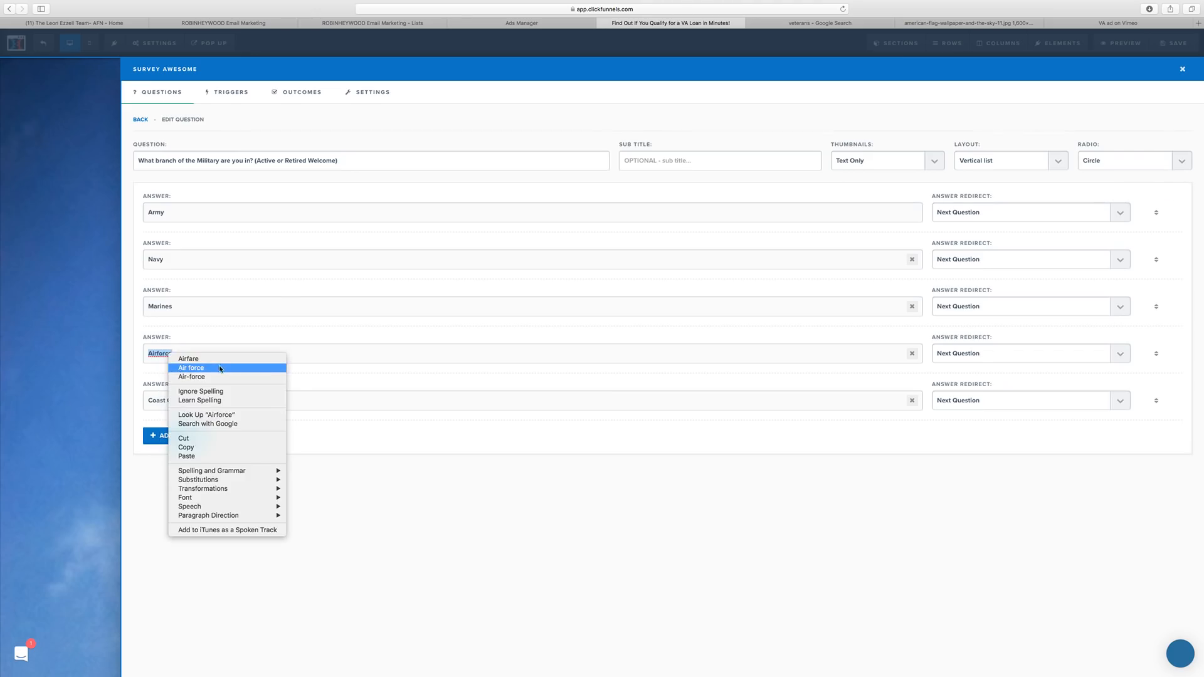
{"action": "left_click", "coordinate": [191, 368]}
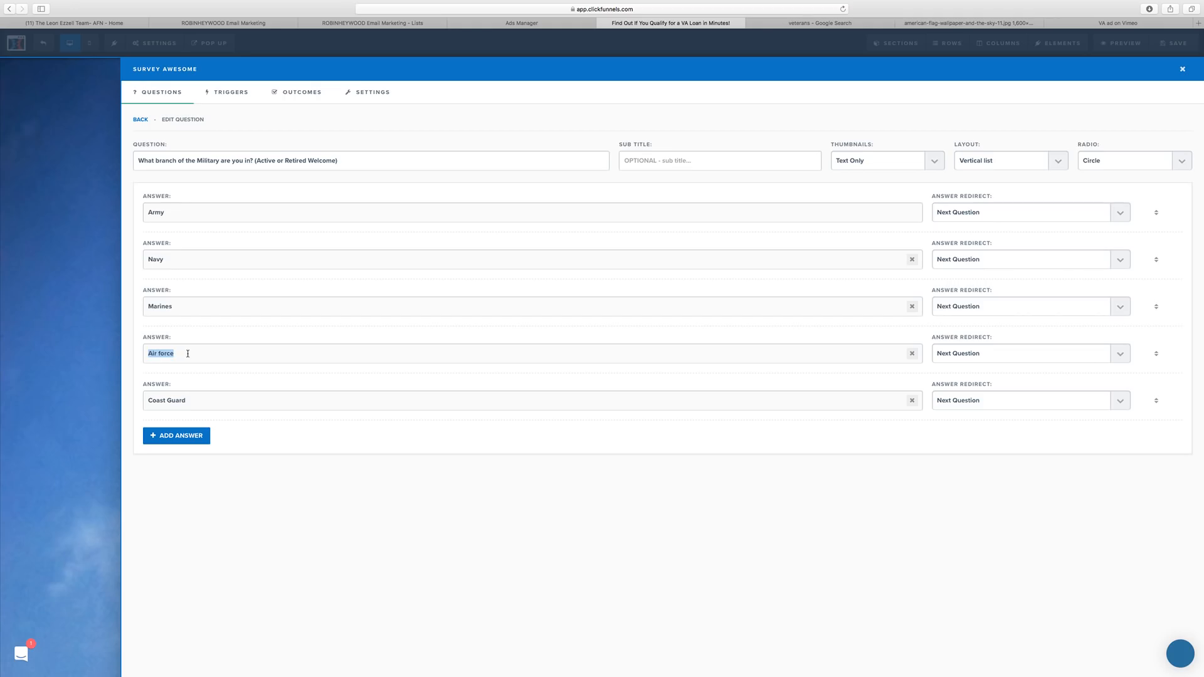
{"action": "left_click", "coordinate": [186, 353]}
{"action": "key", "text": "Delete"}
{"action": "type", "text": "F"}
{"action": "left_click", "coordinate": [192, 439]}
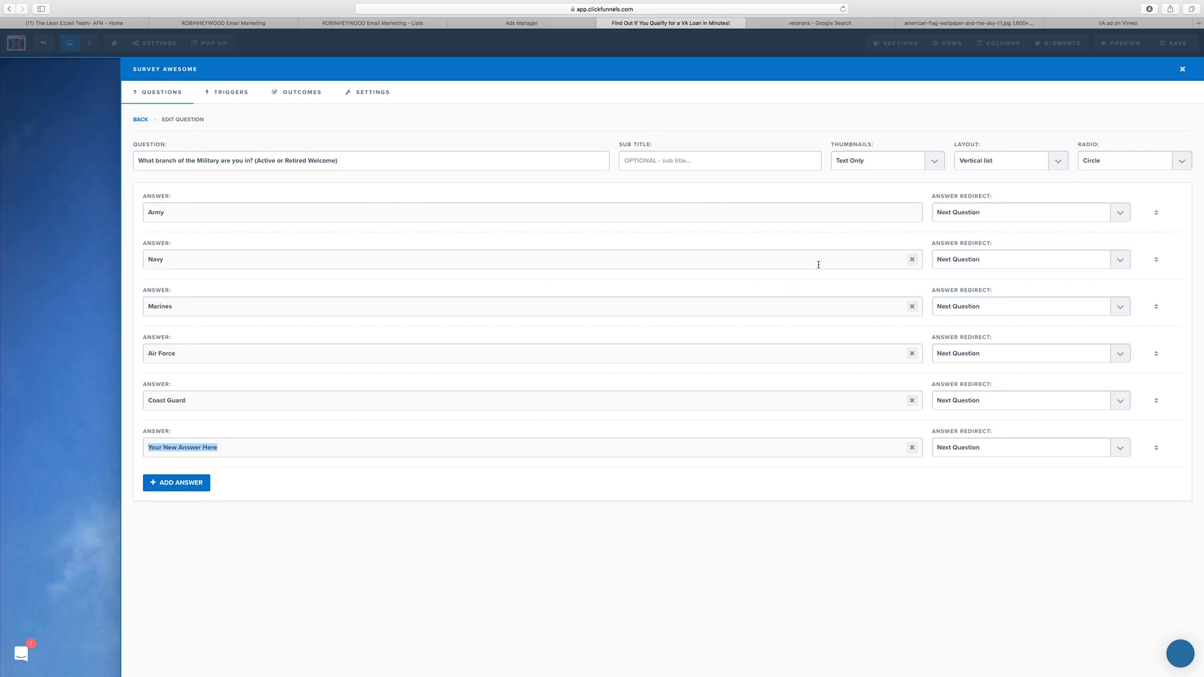
Google 'branches of the military', highlight the five-branch list, and open the Simple English Wikipedia article.
{"action": "key", "text": "super+t"}
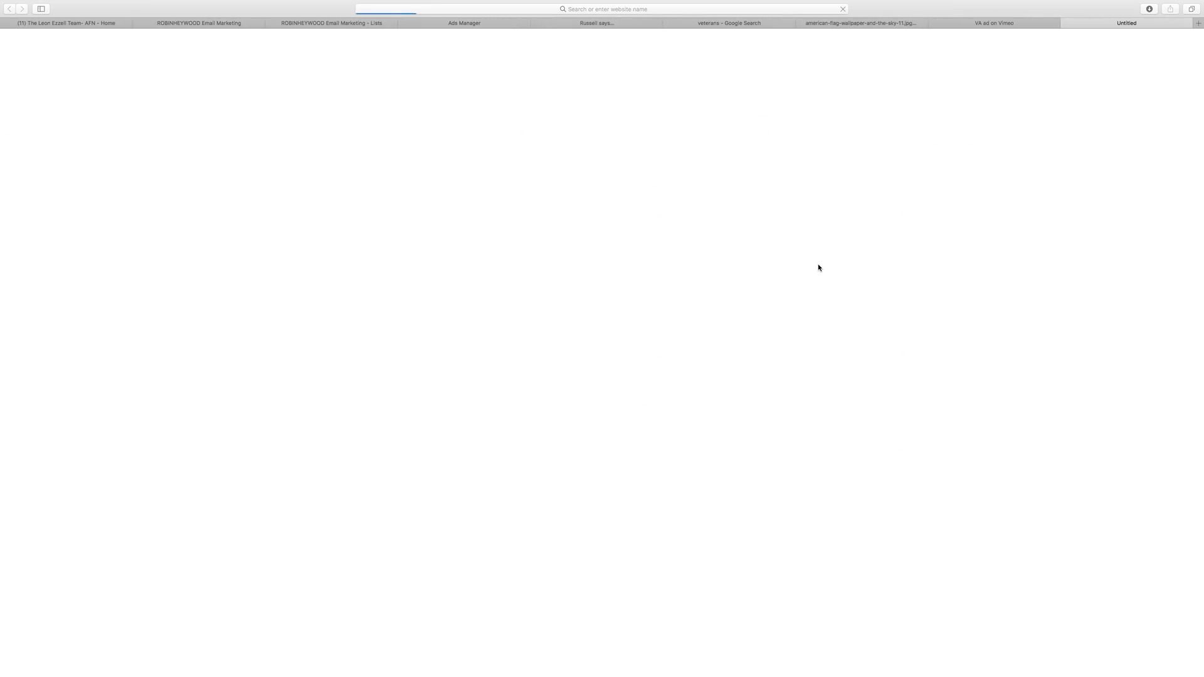
{"action": "scroll", "coordinate": [821, 267], "scroll_direction": "down", "scroll_amount": 15}
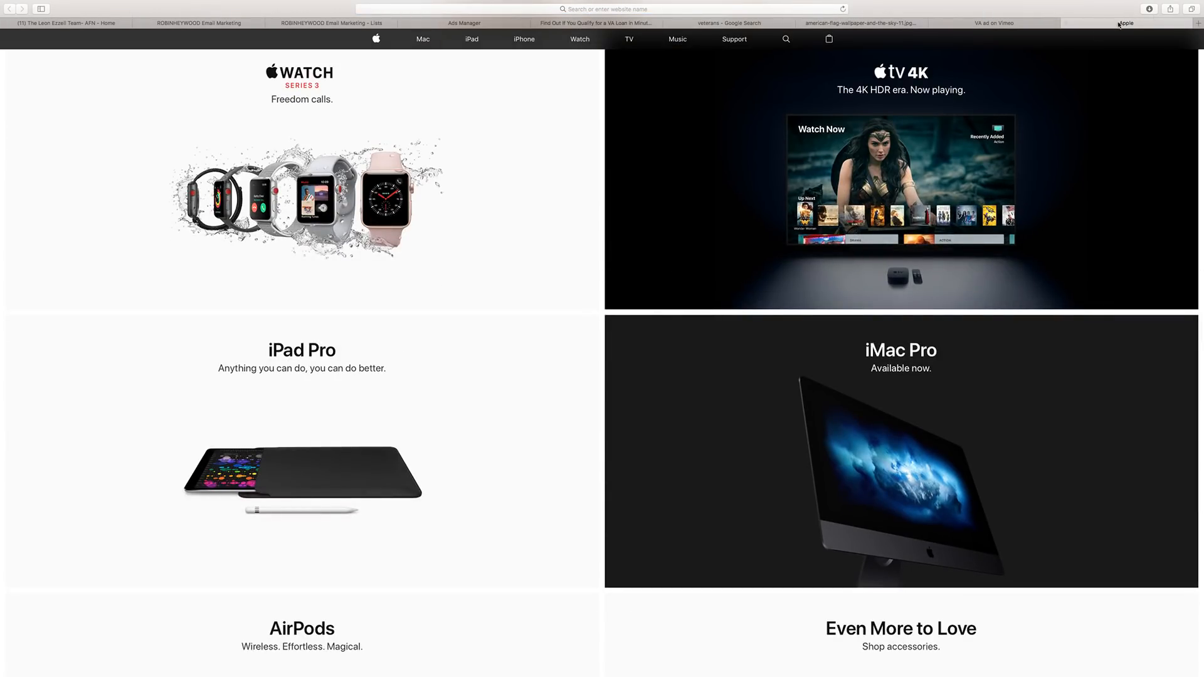
{"action": "left_click", "coordinate": [768, 10]}
{"action": "type", "text": "br"}
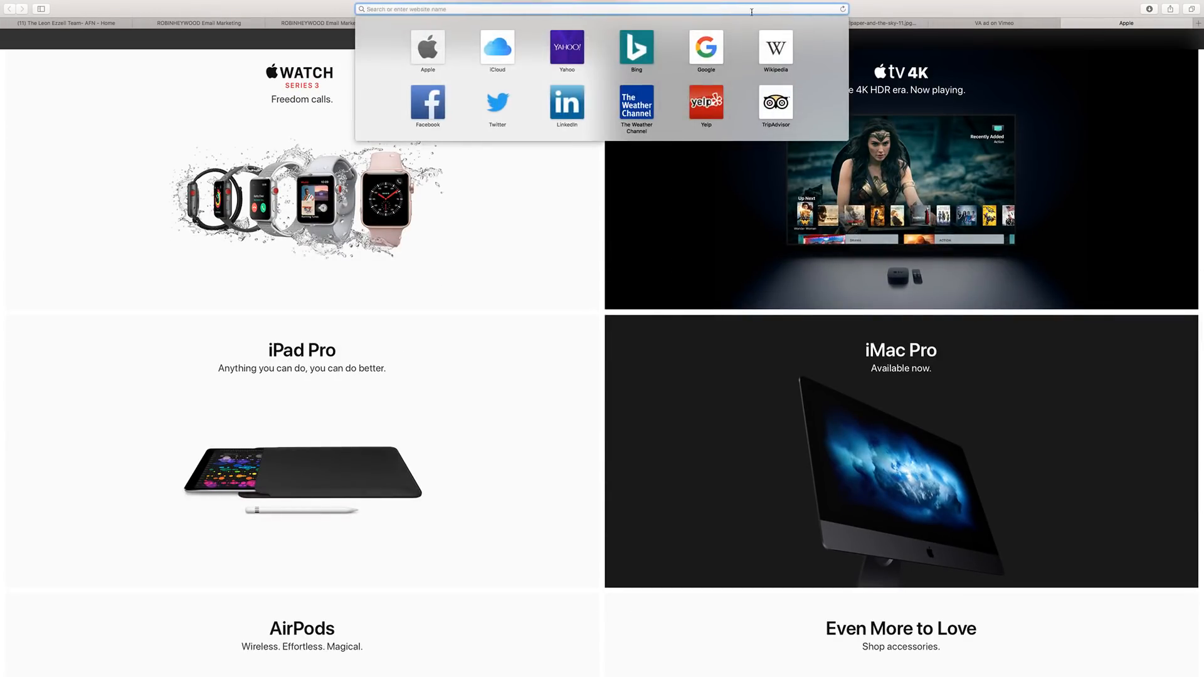
{"action": "type", "text": "anche"}
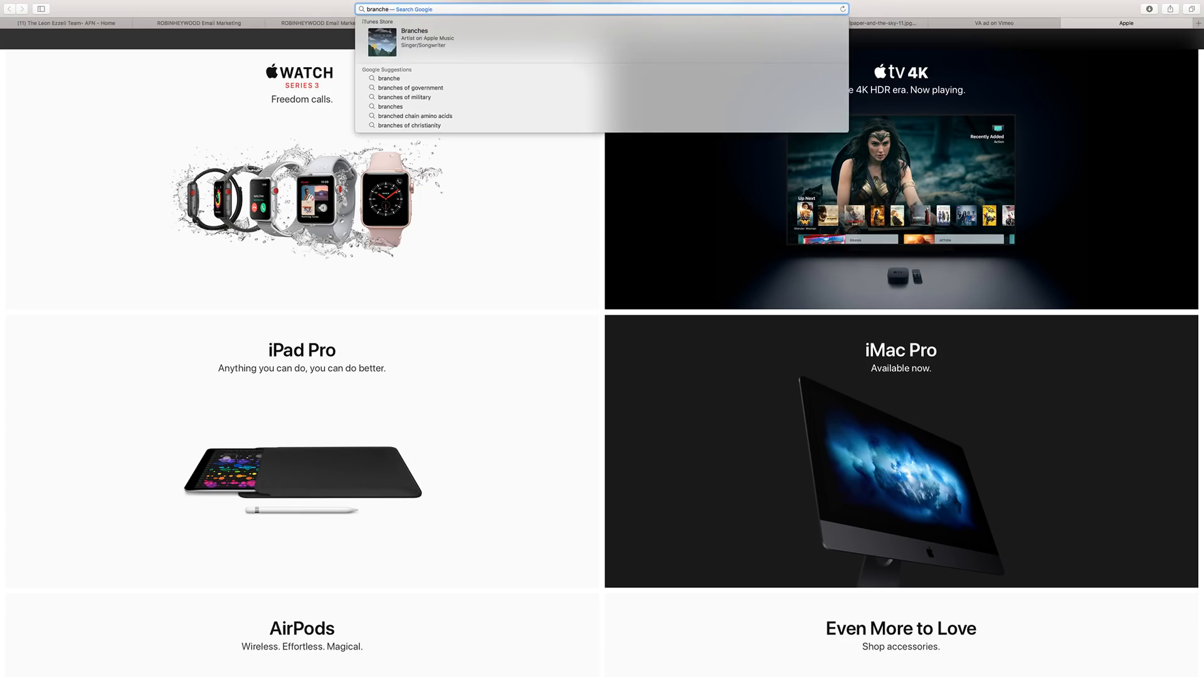
{"action": "type", "text": "s of the mi"}
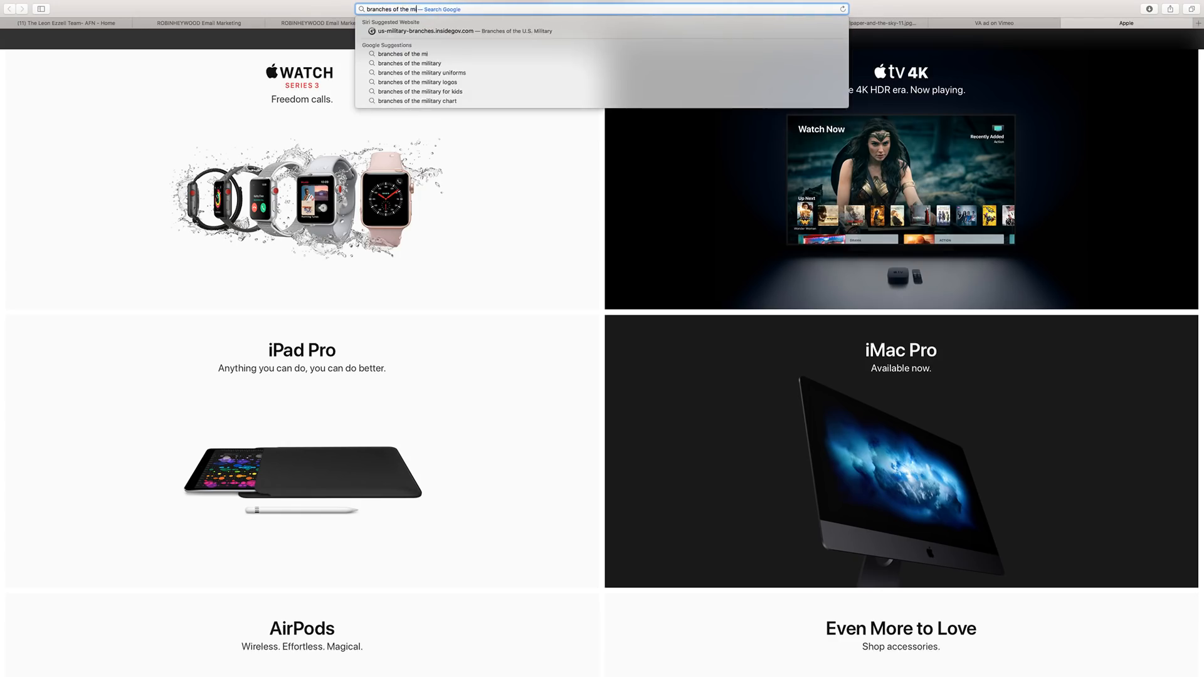
{"action": "type", "text": "litary"}
{"action": "key", "text": "Return"}
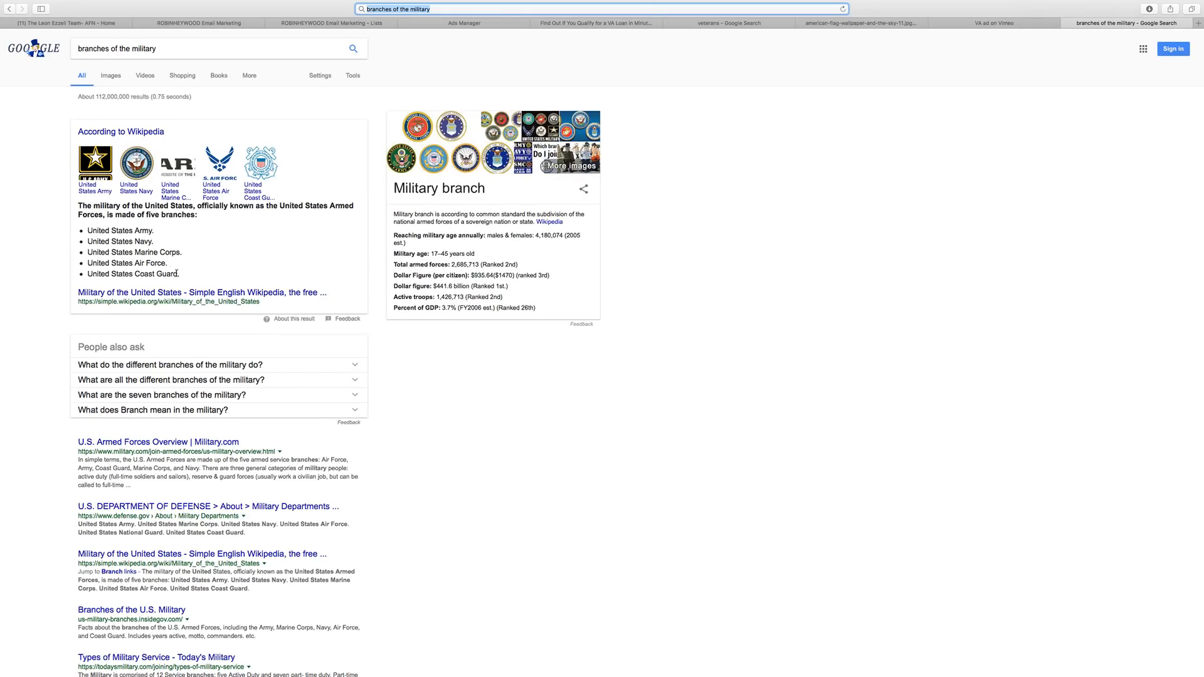
{"action": "left_click_drag", "start_coordinate": [177, 273], "coordinate": [85, 228]}
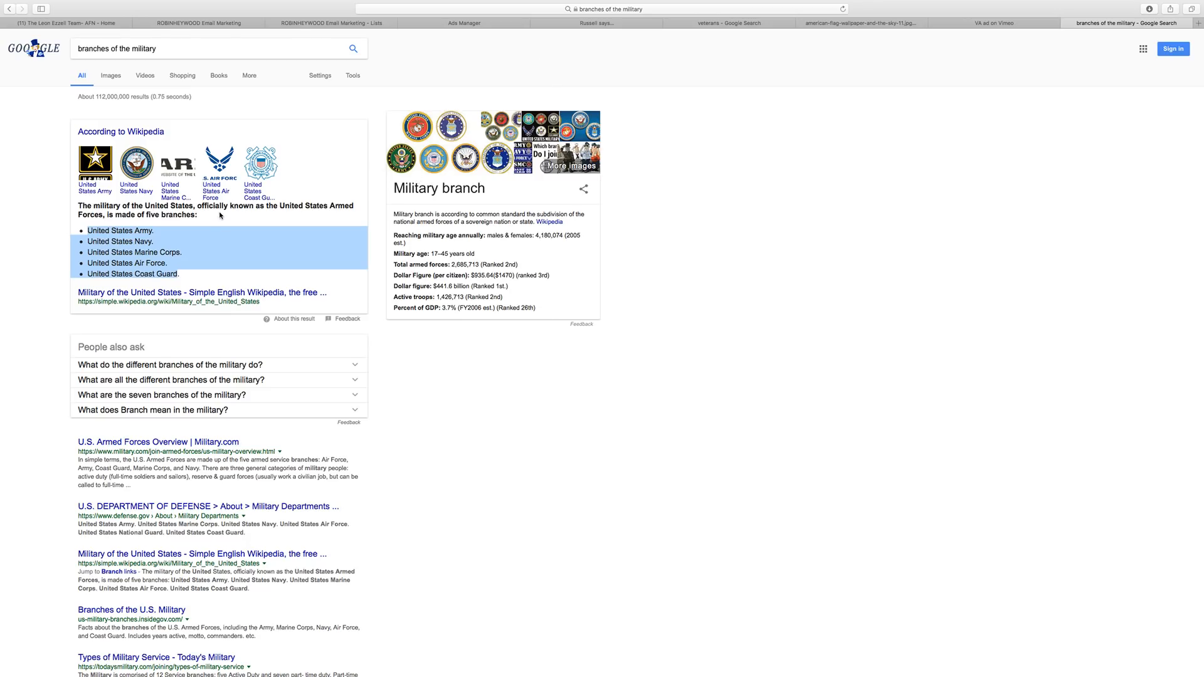
{"action": "left_click", "coordinate": [150, 295]}
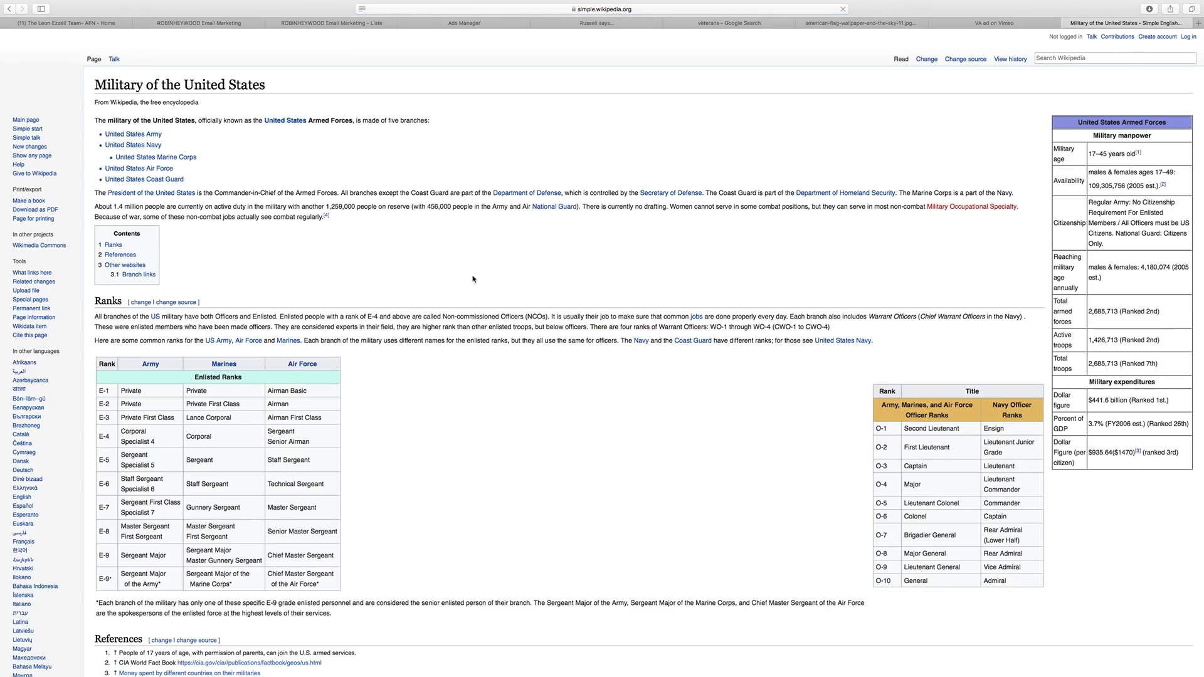
Scroll through the Military of the United States article, then return to the Ads Manager tab.
{"action": "scroll", "coordinate": [422, 295], "scroll_direction": "down", "scroll_amount": 4}
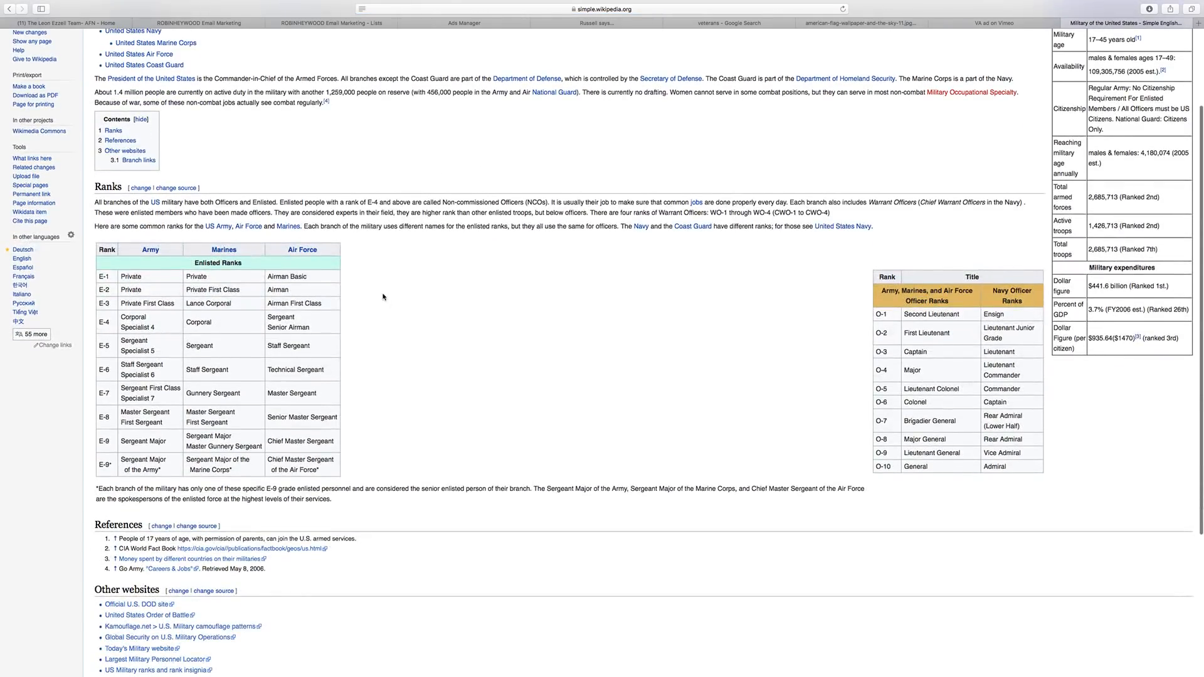
{"action": "scroll", "coordinate": [383, 299], "scroll_direction": "down", "scroll_amount": 4}
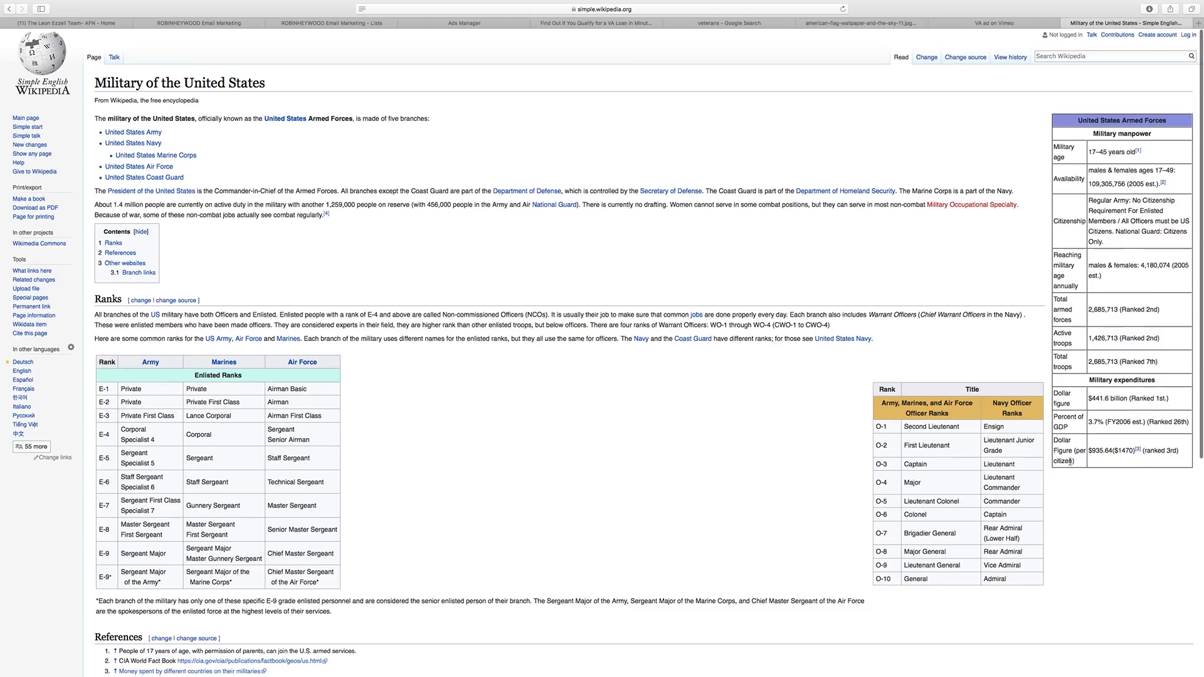
{"action": "left_click", "coordinate": [434, 21]}
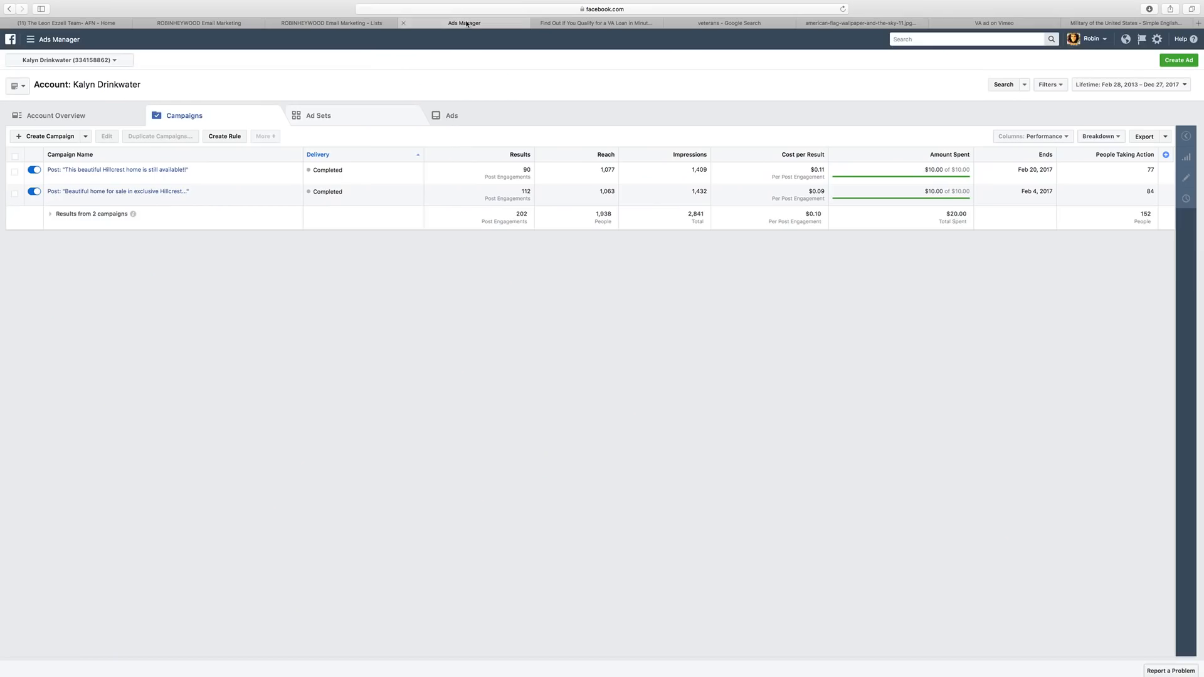
Back in ClickFunnels, reopen the survey options editor showing the single military-branch question.
{"action": "left_click", "coordinate": [596, 23]}
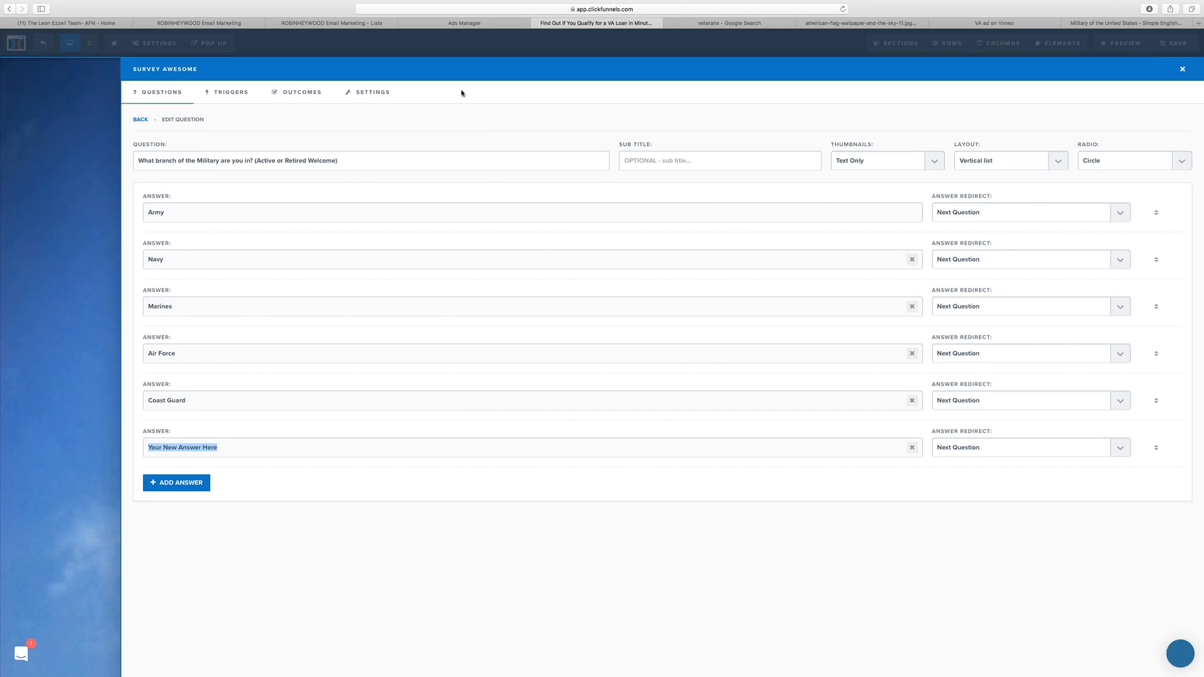
{"action": "left_click", "coordinate": [777, 548]}
{"action": "left_click", "coordinate": [231, 91]}
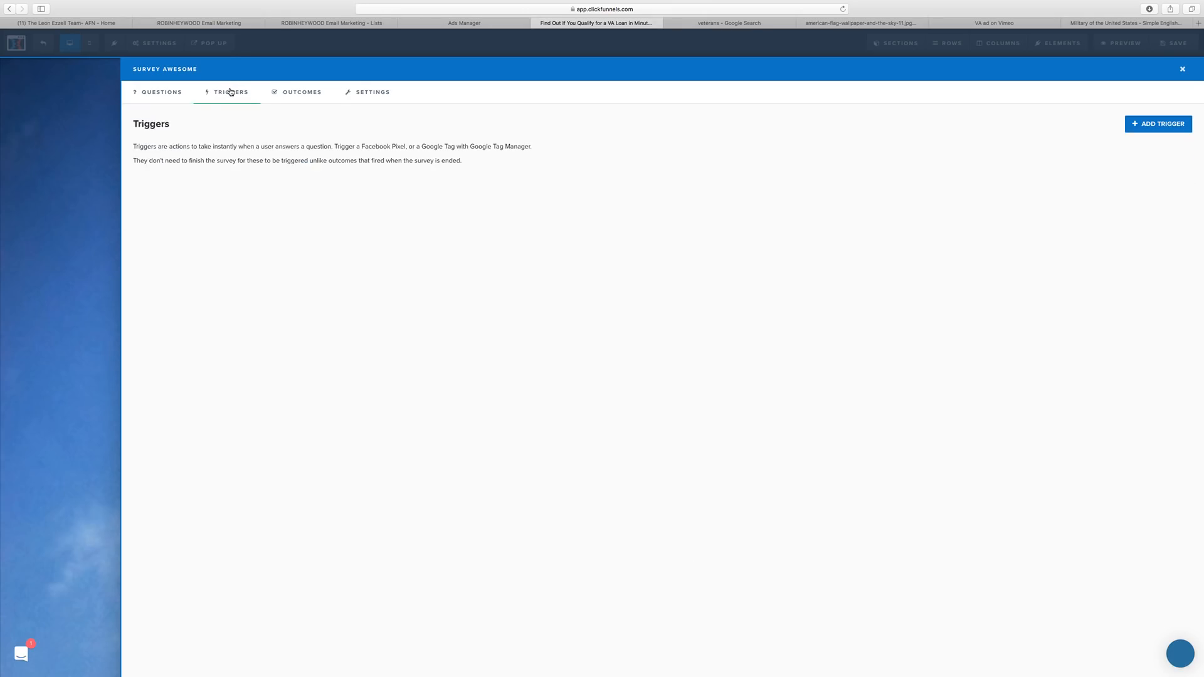
{"action": "left_click", "coordinate": [289, 97]}
{"action": "left_click", "coordinate": [384, 93]}
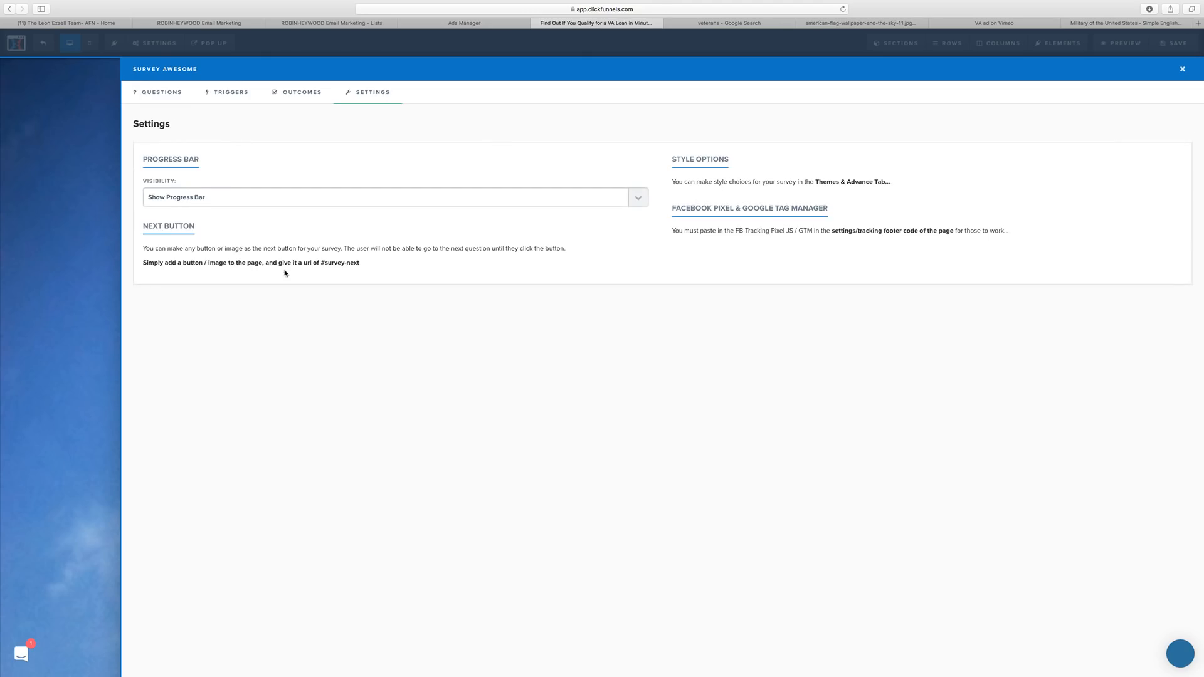
{"action": "left_click", "coordinate": [300, 100]}
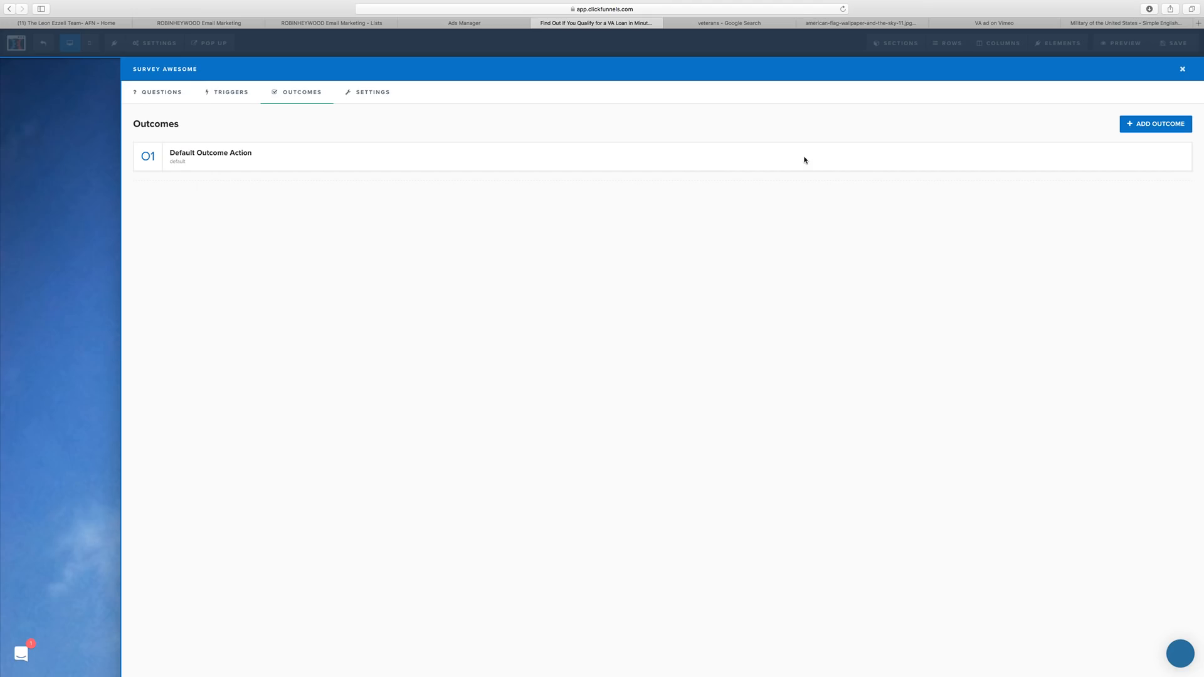
{"action": "left_click", "coordinate": [1181, 69]}
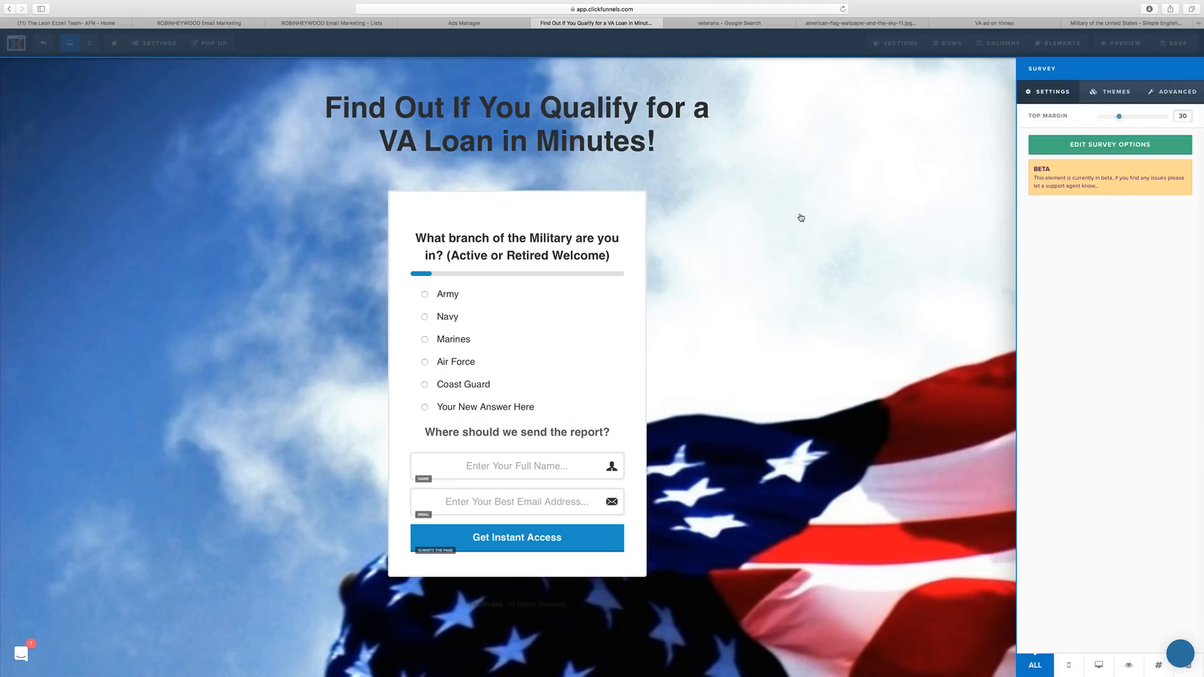
{"action": "left_click", "coordinate": [697, 411]}
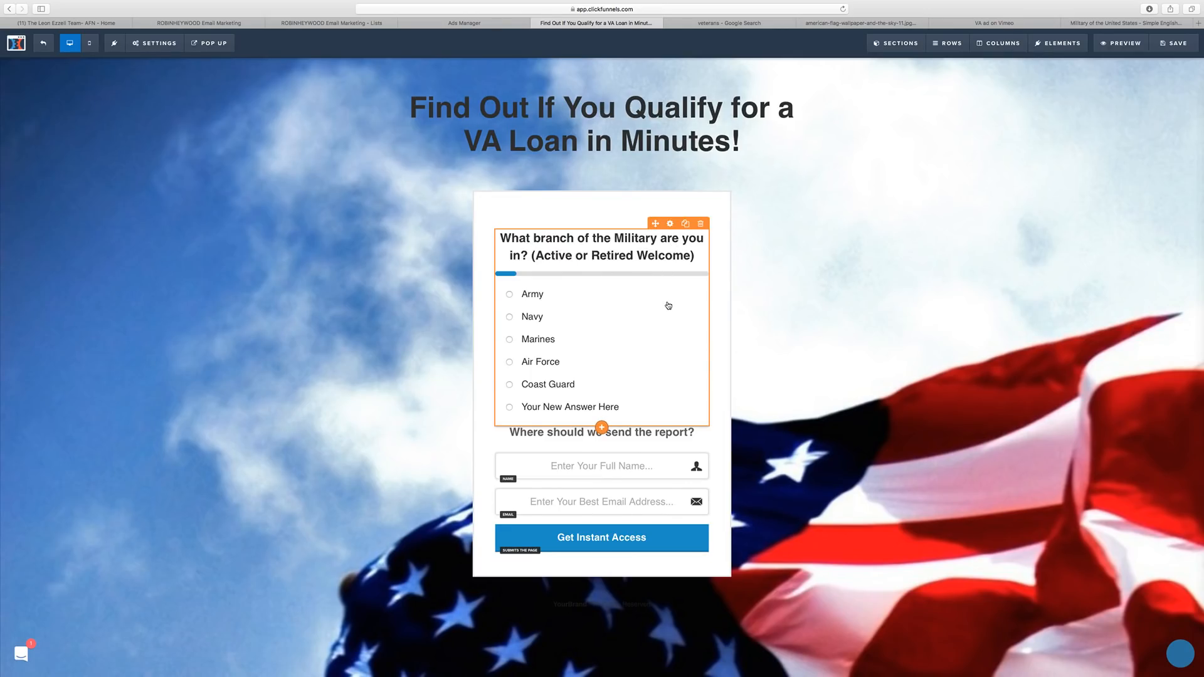
{"action": "left_click", "coordinate": [668, 368]}
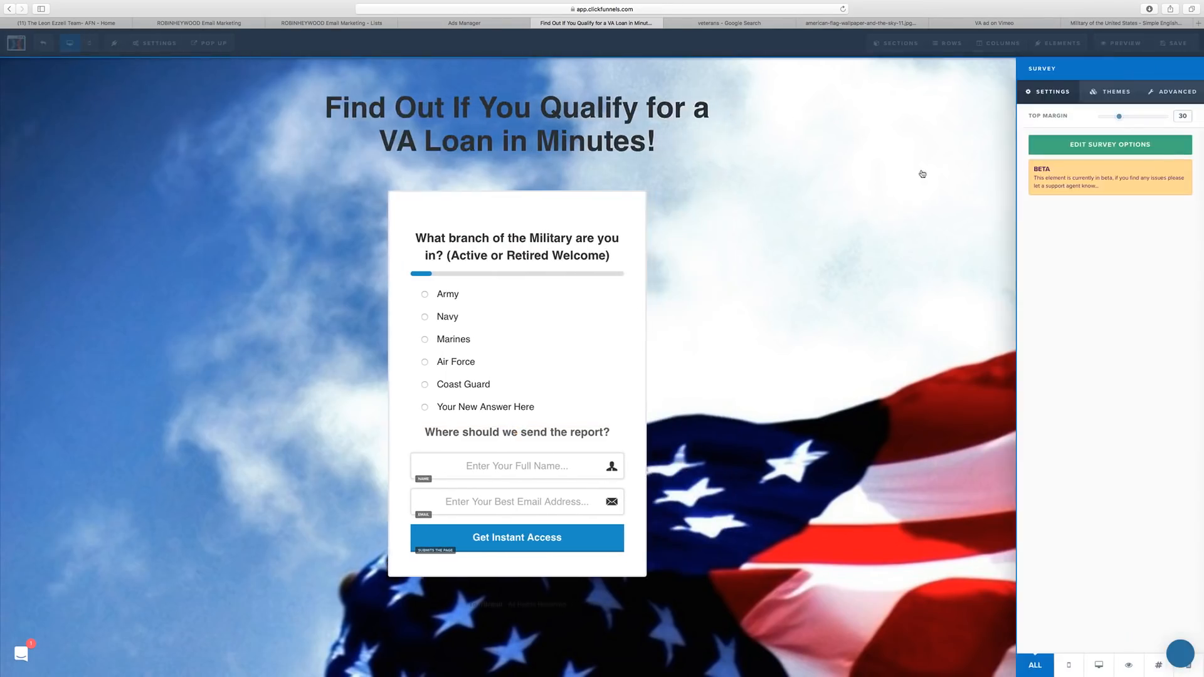
{"action": "left_click", "coordinate": [1109, 148]}
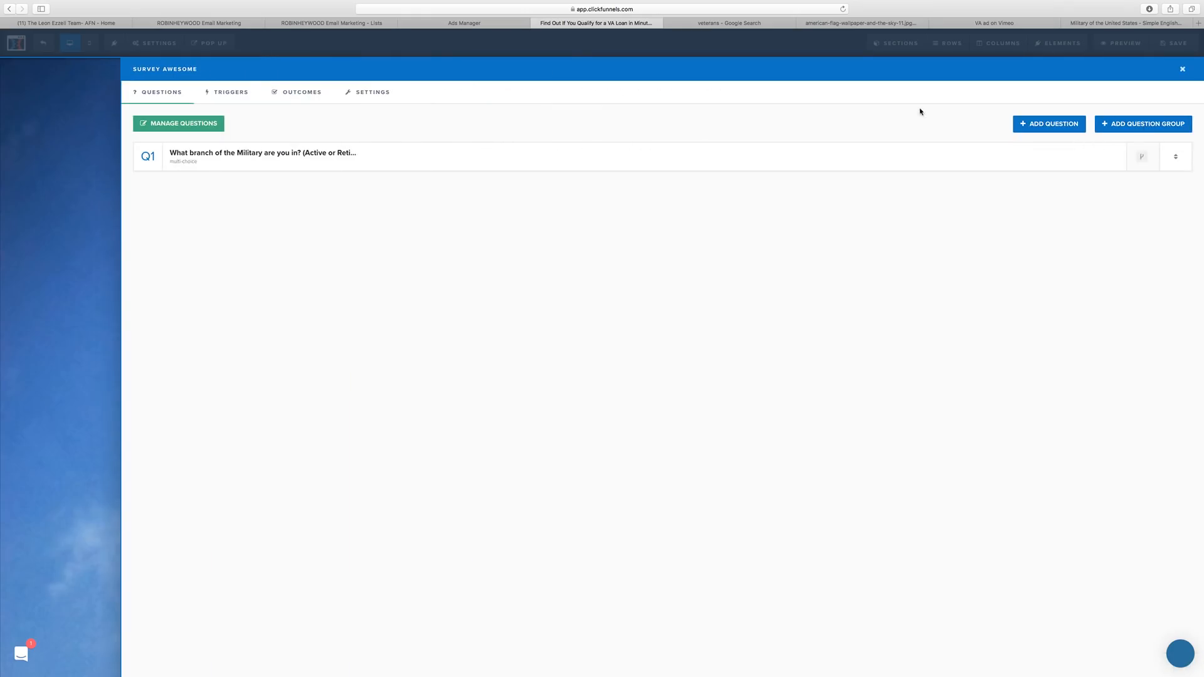
Add a multiple-choice question 'Are you in North Carolina?', discarding an accidental empty question group.
{"action": "left_click", "coordinate": [1117, 126]}
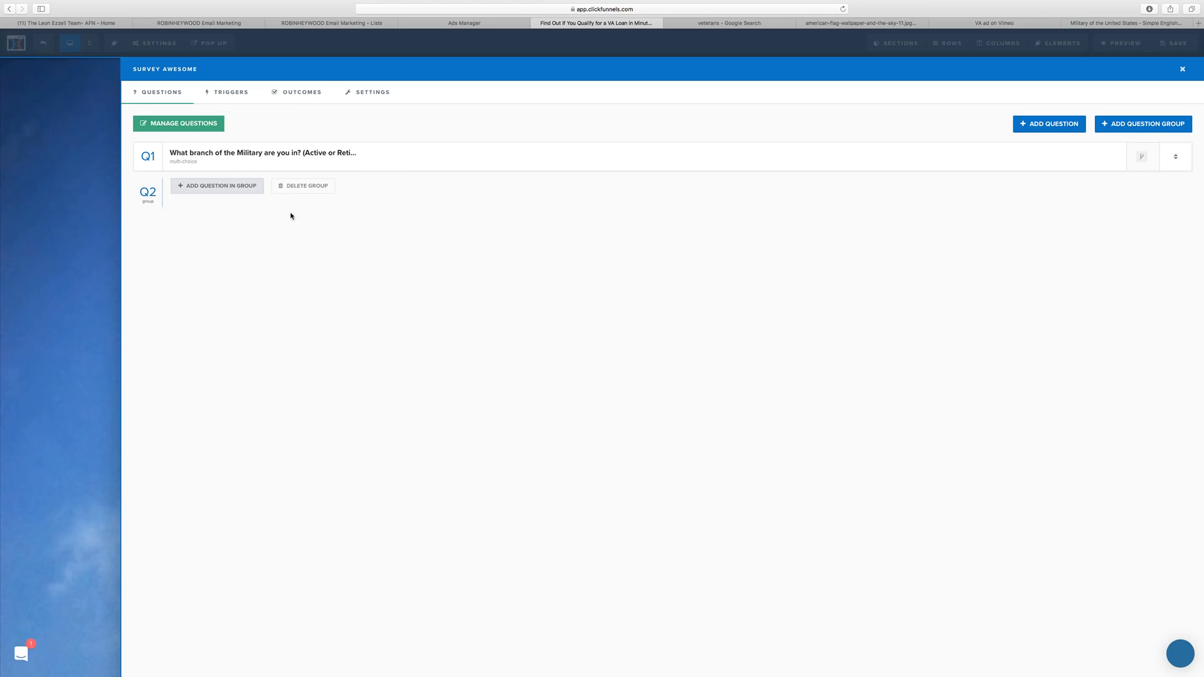
{"action": "left_click", "coordinate": [313, 187]}
{"action": "left_click", "coordinate": [687, 352]}
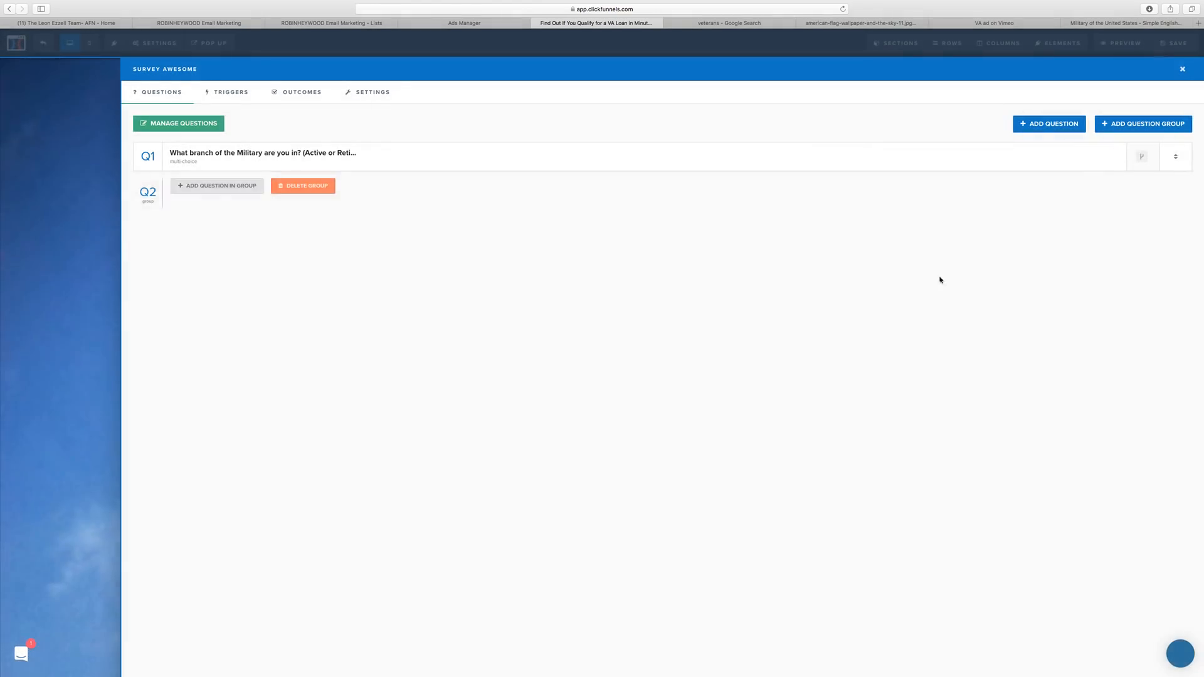
{"action": "left_click", "coordinate": [1052, 128]}
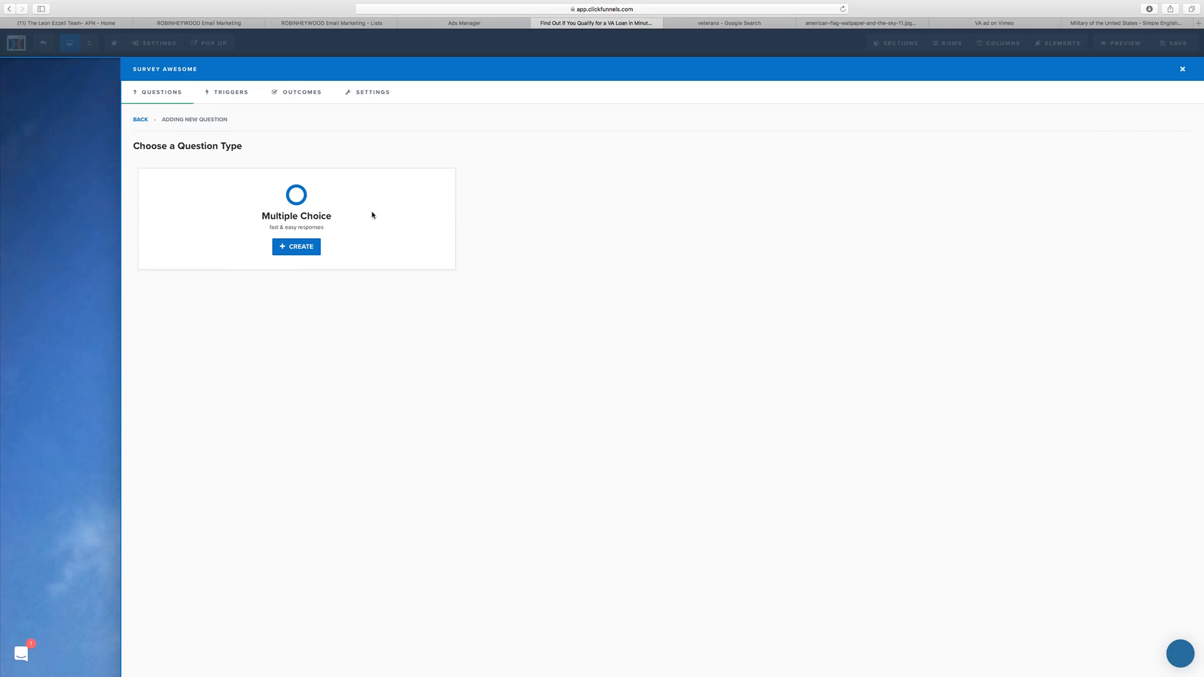
{"action": "left_click", "coordinate": [313, 248]}
{"action": "type", "text": "Ar"}
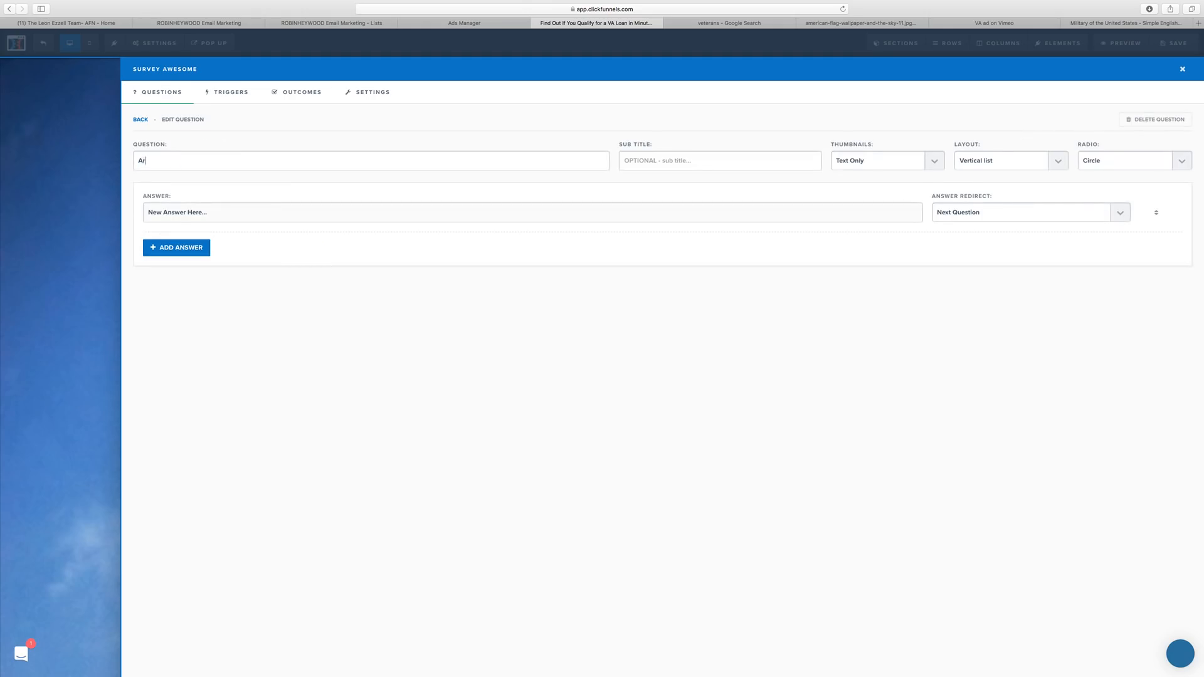
{"action": "type", "text": "e you "}
{"action": "type", "text": "in North"}
{"action": "type", "text": " Carlon"}
{"action": "key", "text": "BackSpace"}
{"action": "key", "text": "BackSpace"}
{"action": "key", "text": "BackSpace"}
{"action": "type", "text": "na"}
Give it answers Yes, continuing to the next question, and No, which ends the survey.
{"action": "left_click_drag", "start_coordinate": [206, 213], "coordinate": [130, 214]}
{"action": "type", "text": "Yes"}
{"action": "left_click", "coordinate": [187, 248]}
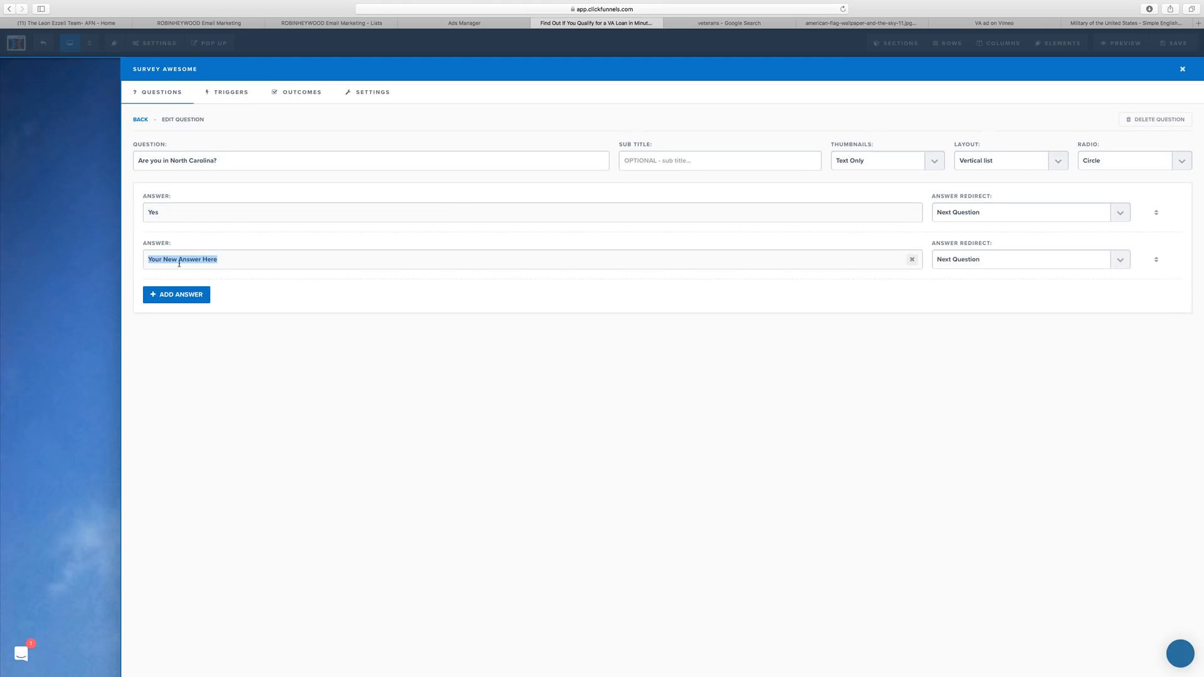
{"action": "type", "text": "No"}
{"action": "left_click", "coordinate": [1041, 260]}
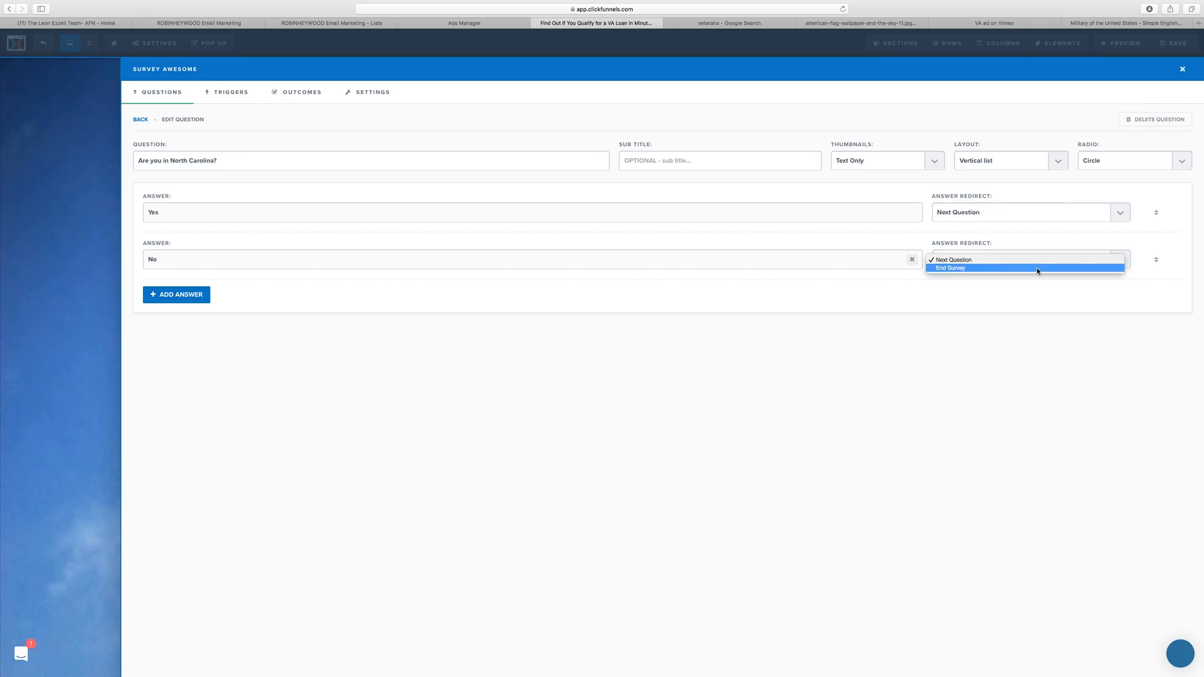
{"action": "left_click", "coordinate": [1038, 271]}
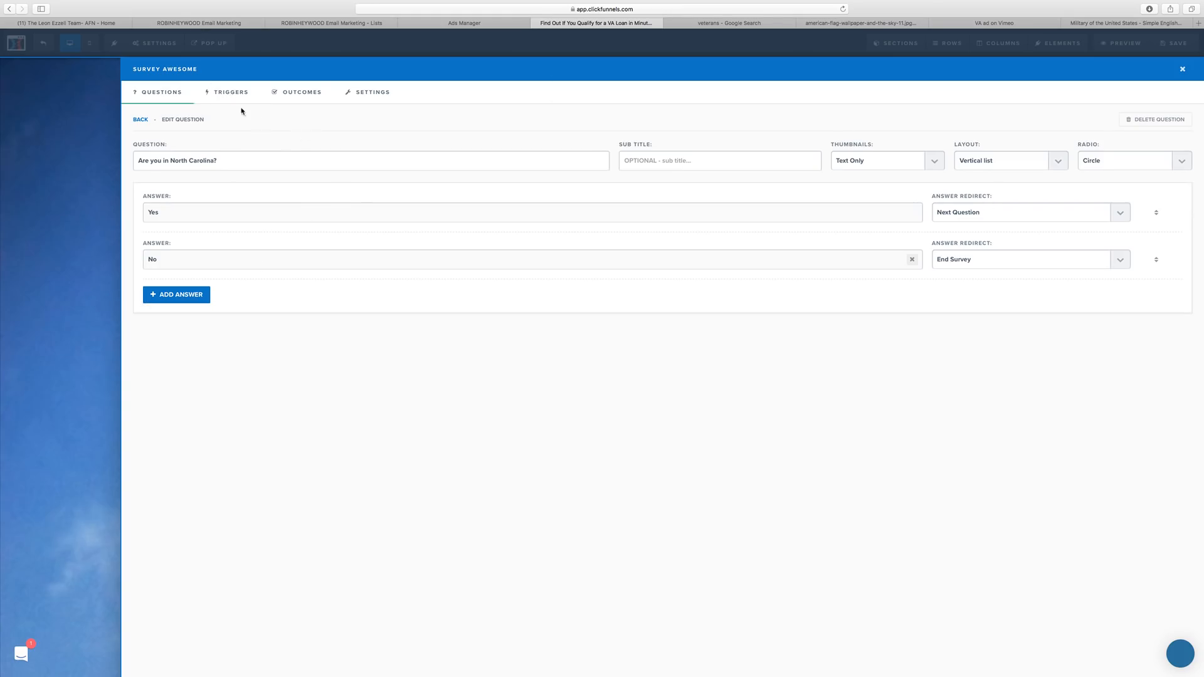
{"action": "left_click", "coordinate": [1028, 207]}
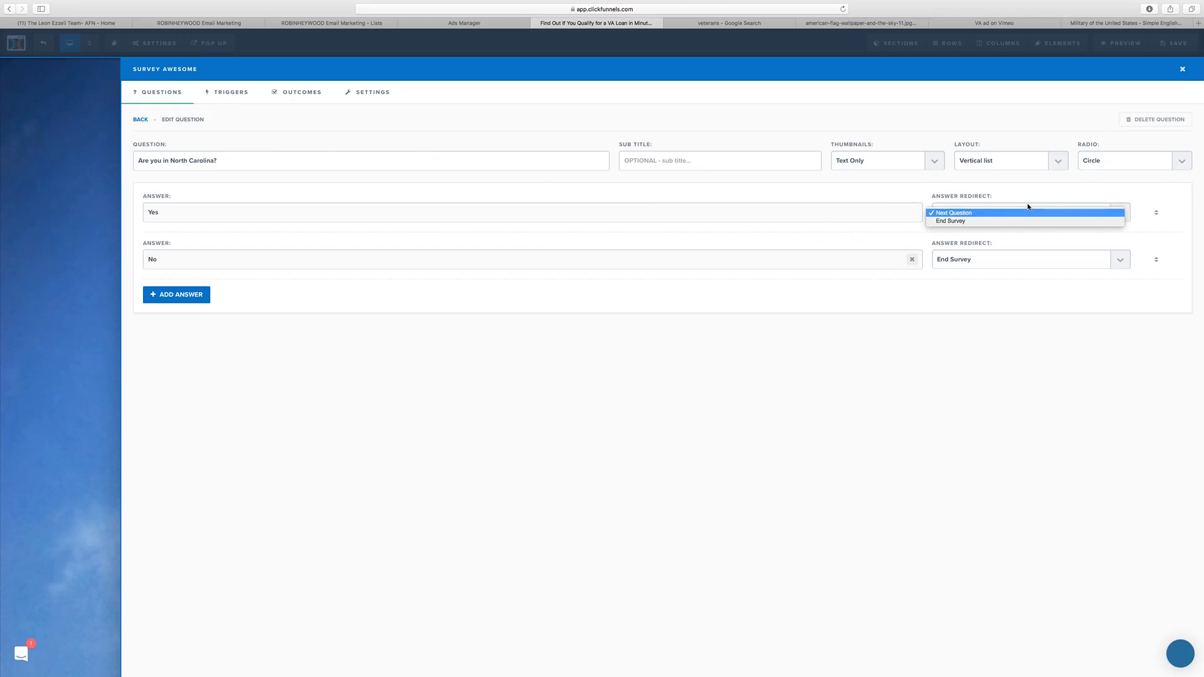
{"action": "left_click", "coordinate": [819, 454]}
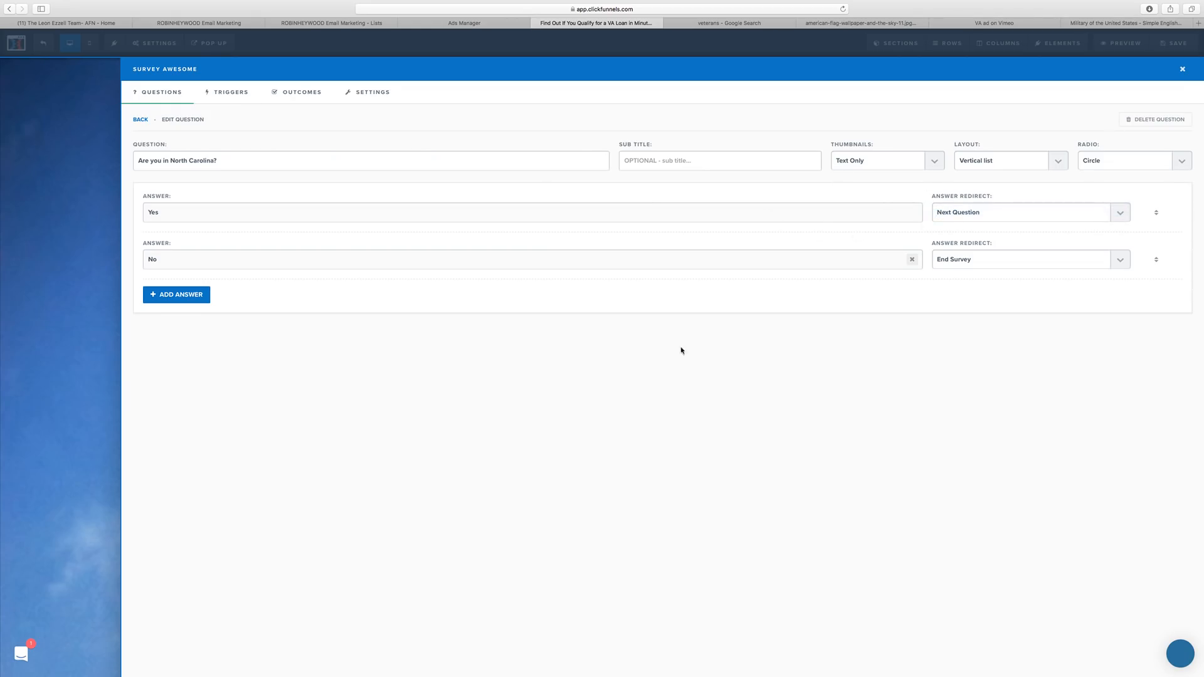
{"action": "left_click", "coordinate": [285, 92]}
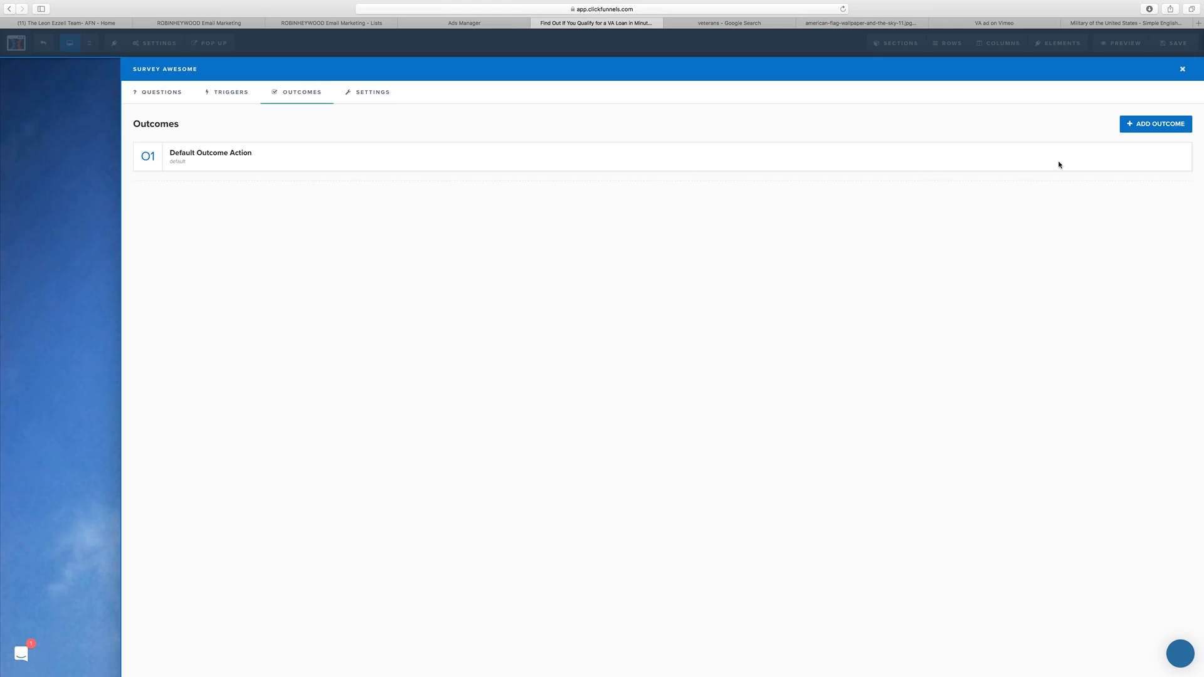
Leave the default outcome's page action unchanged and open the military-branch question's answers.
{"action": "left_click", "coordinate": [235, 157]}
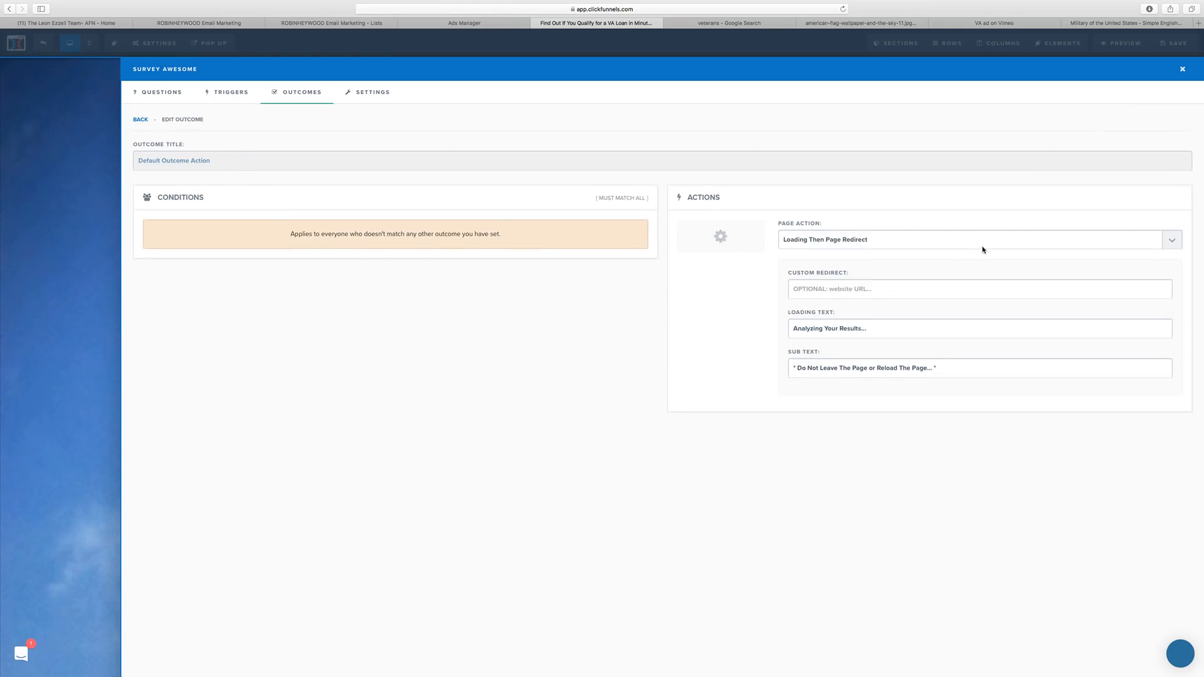
{"action": "left_click", "coordinate": [884, 236]}
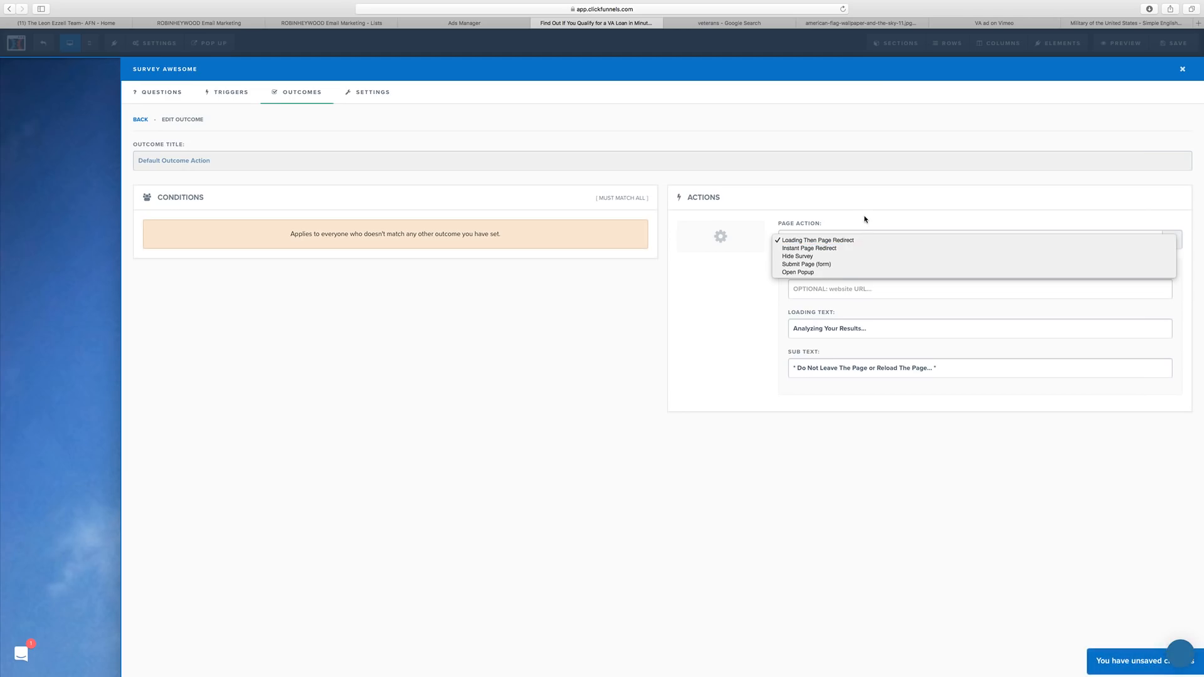
{"action": "left_click", "coordinate": [701, 381]}
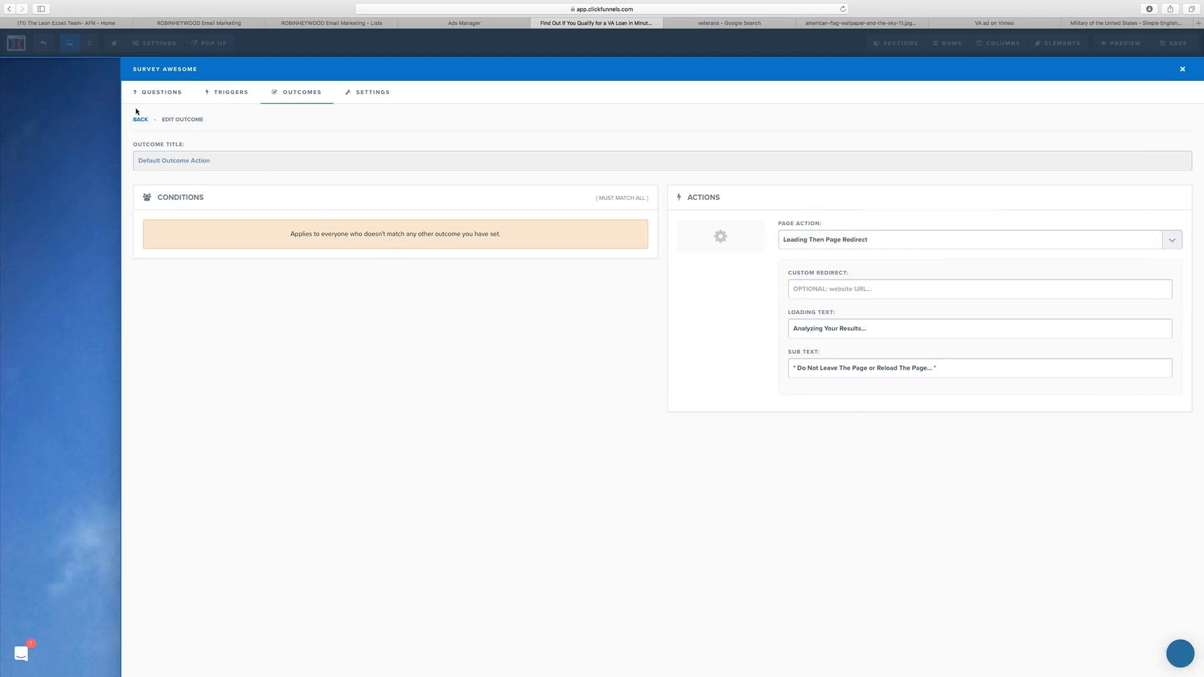
{"action": "left_click", "coordinate": [144, 94]}
{"action": "left_click", "coordinate": [260, 155]}
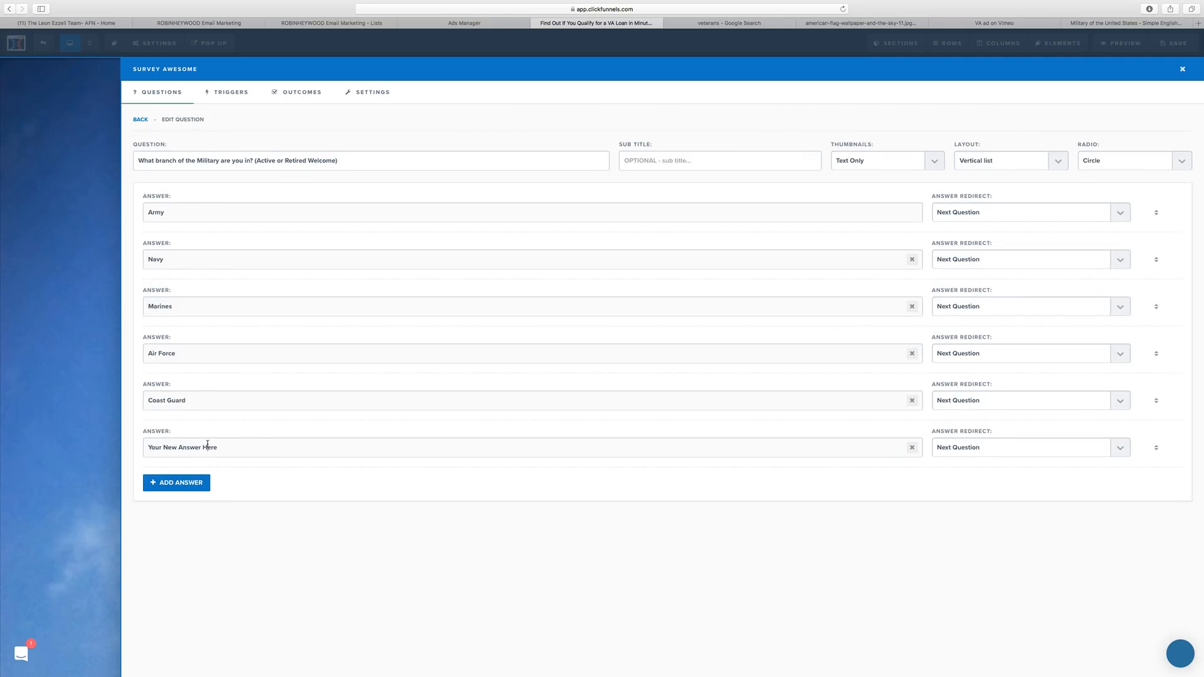
Add answers National Guard, Department of Defense and Military Spouse, removing the extra empty answer row.
{"action": "left_click_drag", "start_coordinate": [217, 444], "coordinate": [158, 442]}
{"action": "type", "text": "National Guuard"}
{"action": "left_click", "coordinate": [186, 487]}
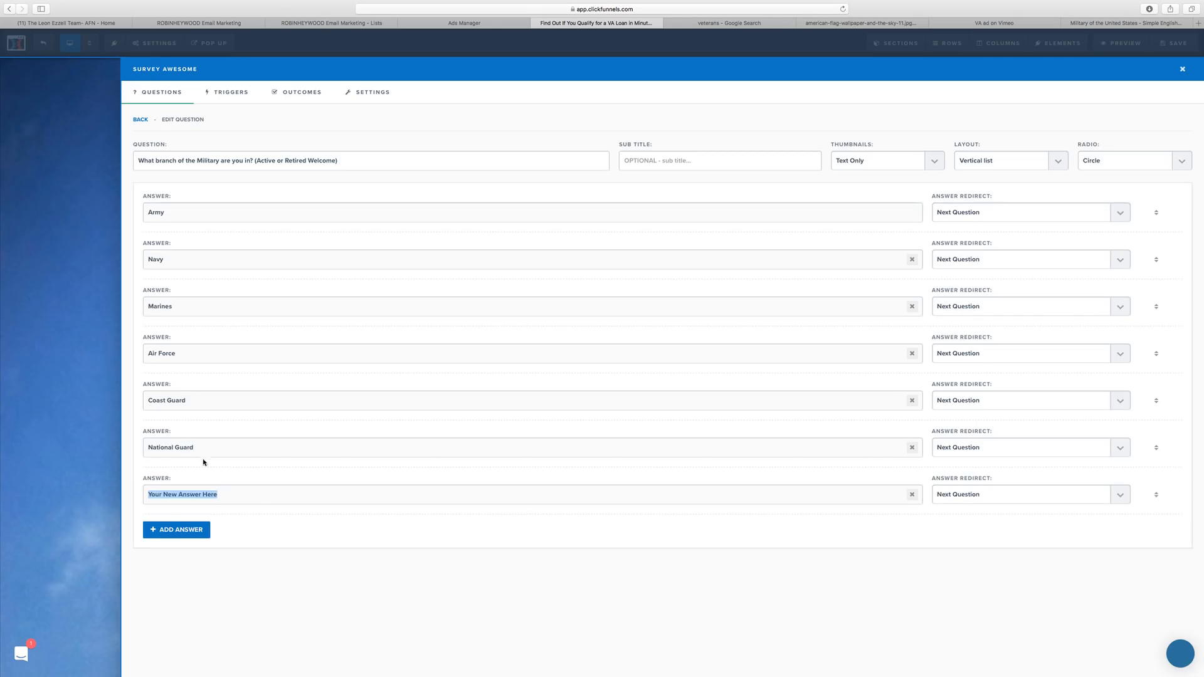
{"action": "type", "text": "Department of Defense"}
{"action": "left_click", "coordinate": [180, 529]}
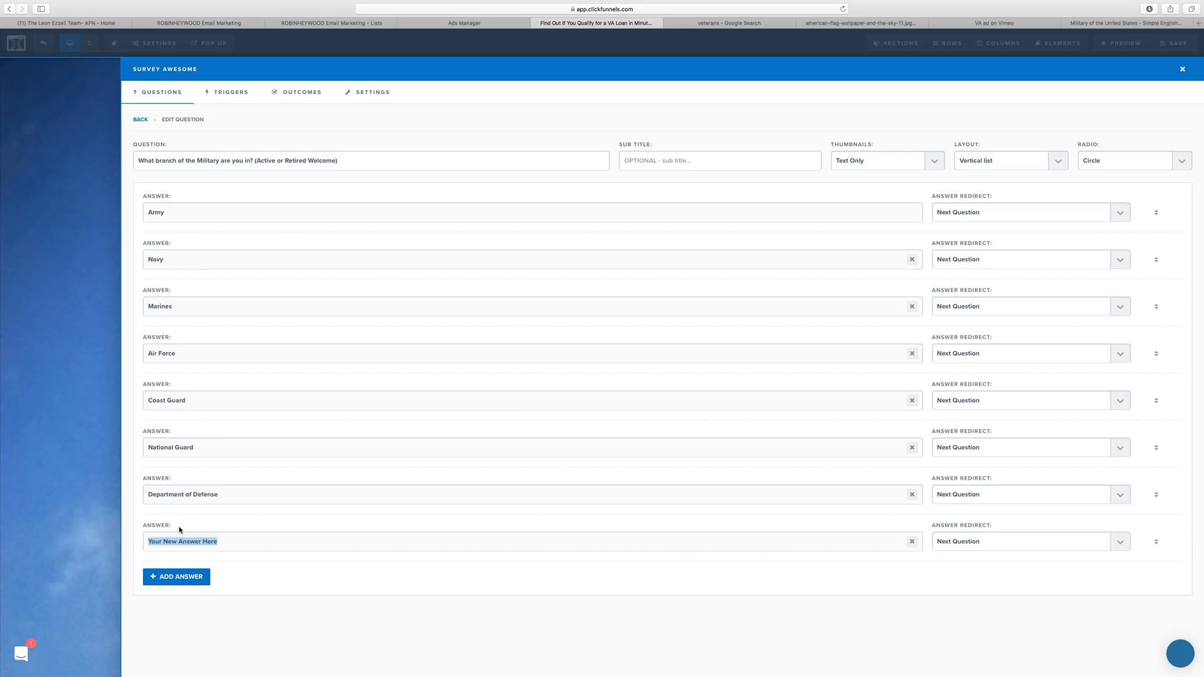
{"action": "type", "text": "Military Sp"}
{"action": "type", "text": "pous"}
{"action": "left_click", "coordinate": [210, 576]}
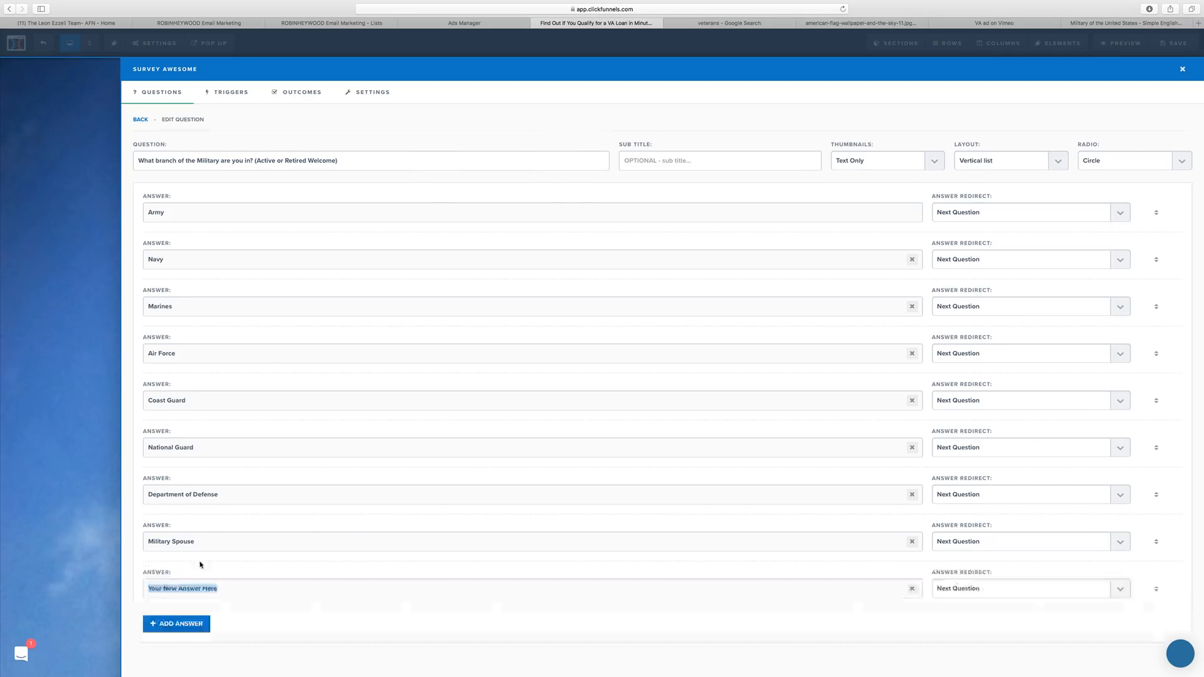
{"action": "type", "text": "Other VA El"}
{"action": "key", "text": "BackSpace"}
{"action": "key", "text": "BackSpace"}
{"action": "key", "text": "BackSpace"}
{"action": "key", "text": "super+Left"}
{"action": "key", "text": "shift+super+Right"}
{"action": "key", "text": "BackSpace"}
{"action": "left_click", "coordinate": [912, 589]}
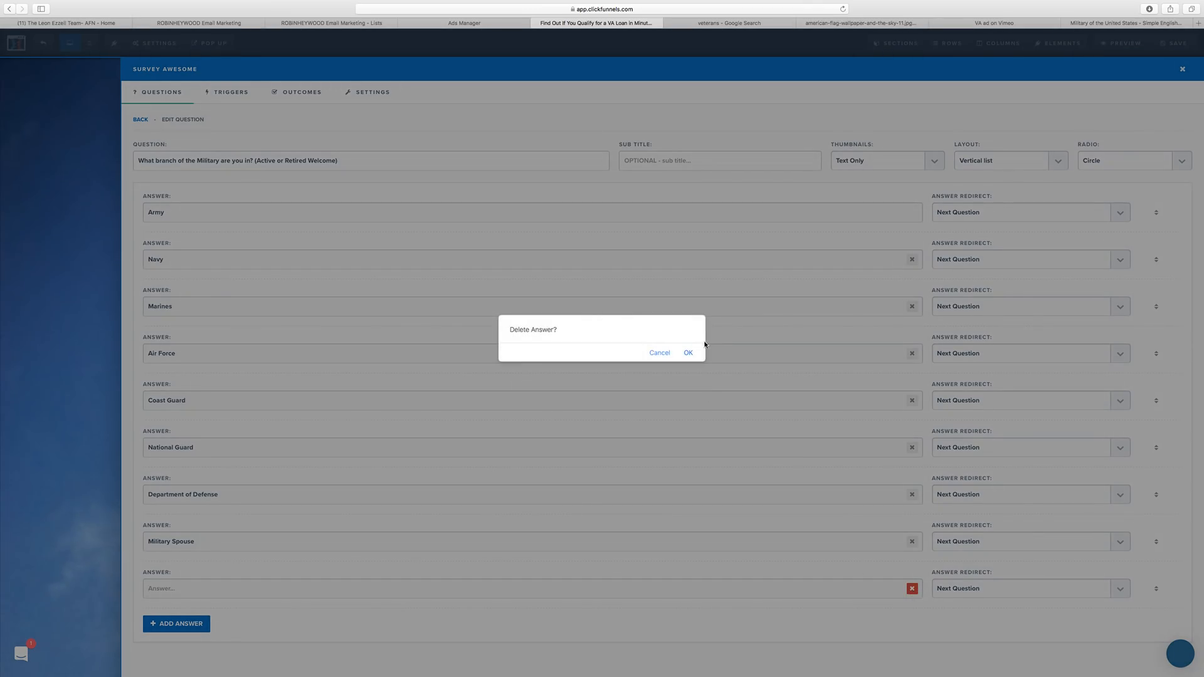
{"action": "left_click", "coordinate": [688, 353]}
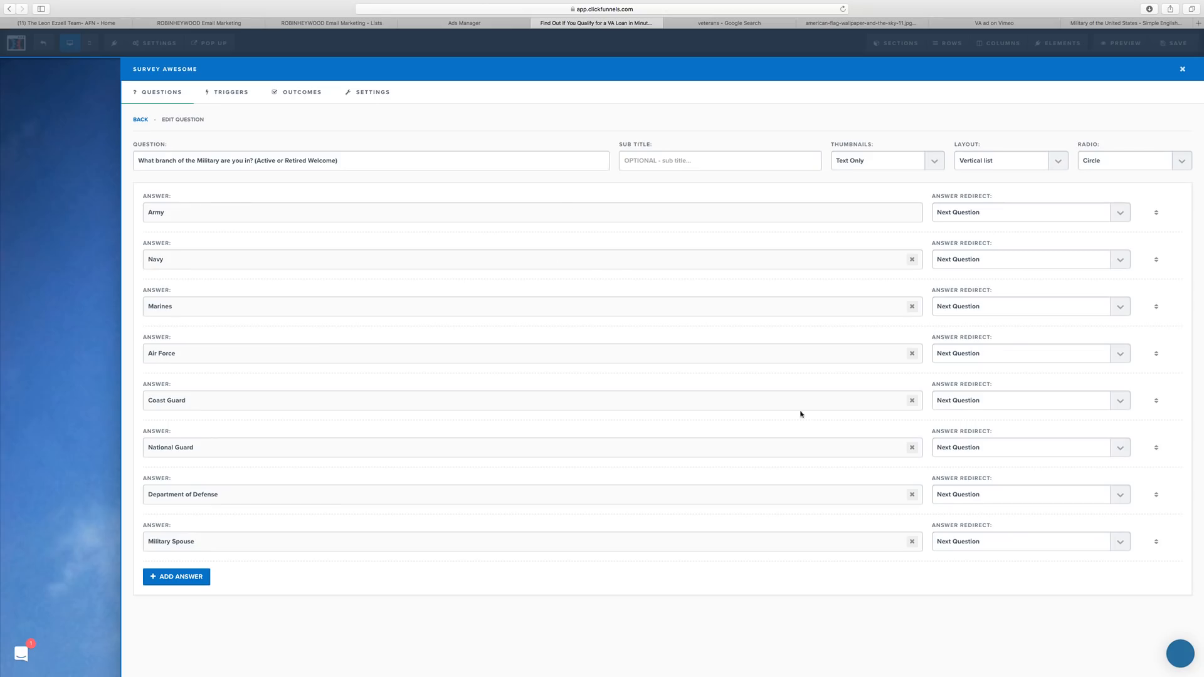
Set the survey's Default Outcome Action to Open Popup and close the survey settings.
{"action": "left_click", "coordinate": [230, 93]}
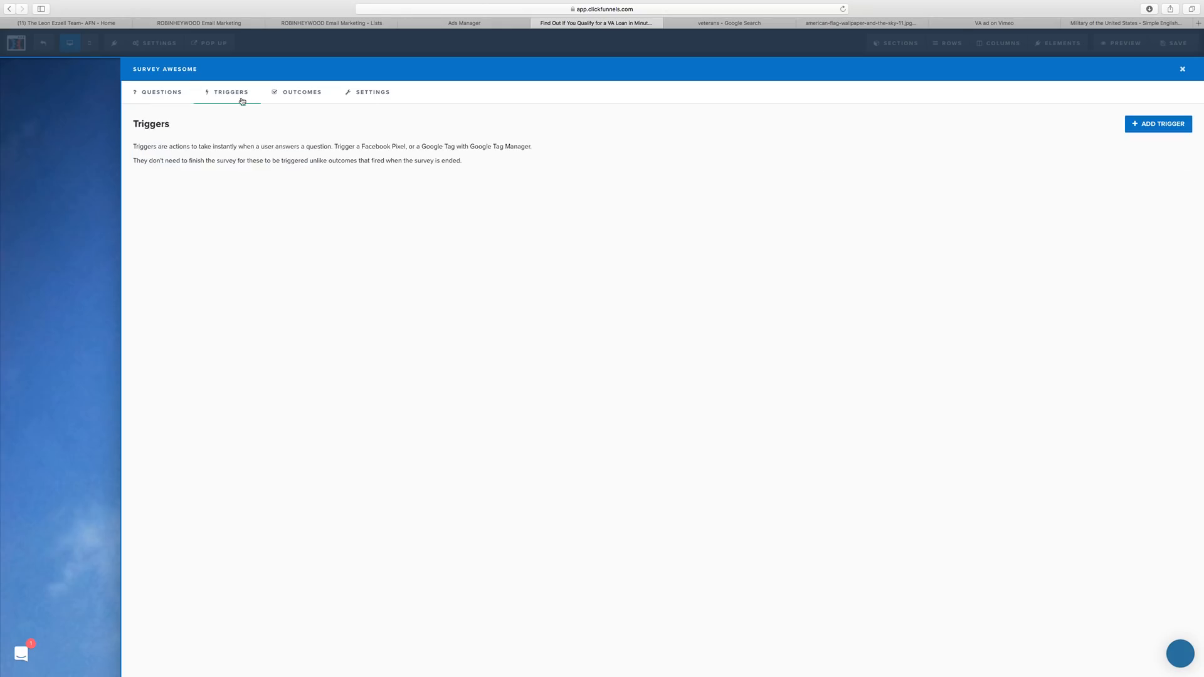
{"action": "left_click", "coordinate": [298, 92]}
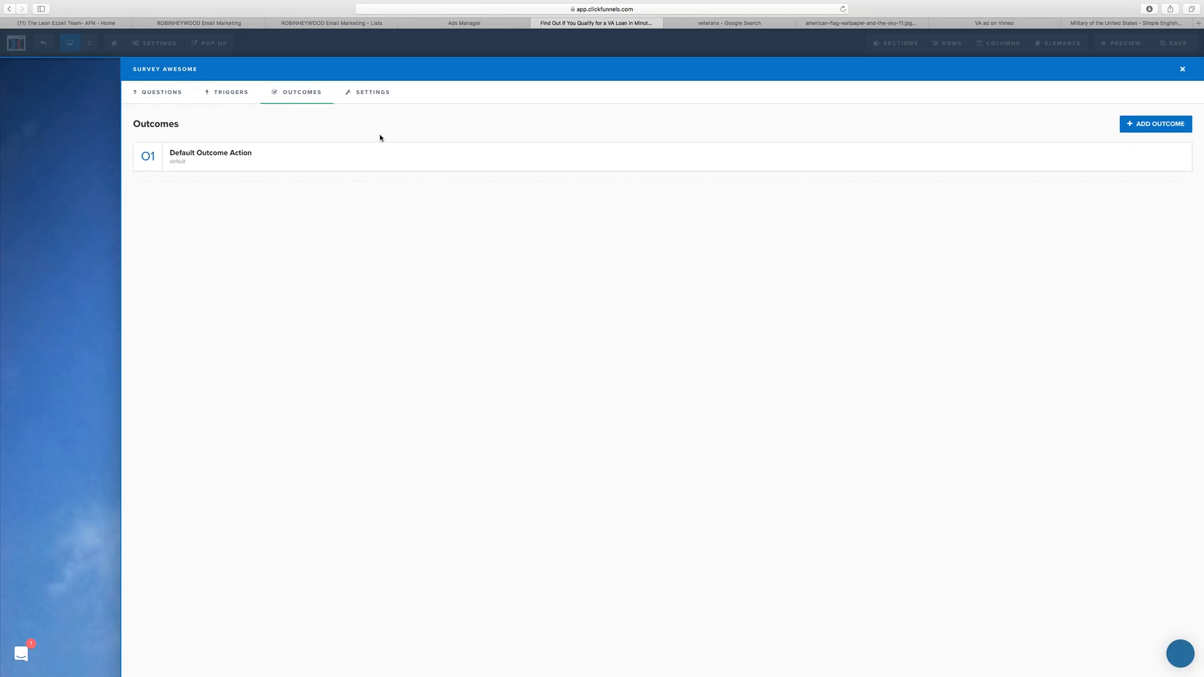
{"action": "left_click", "coordinate": [344, 156]}
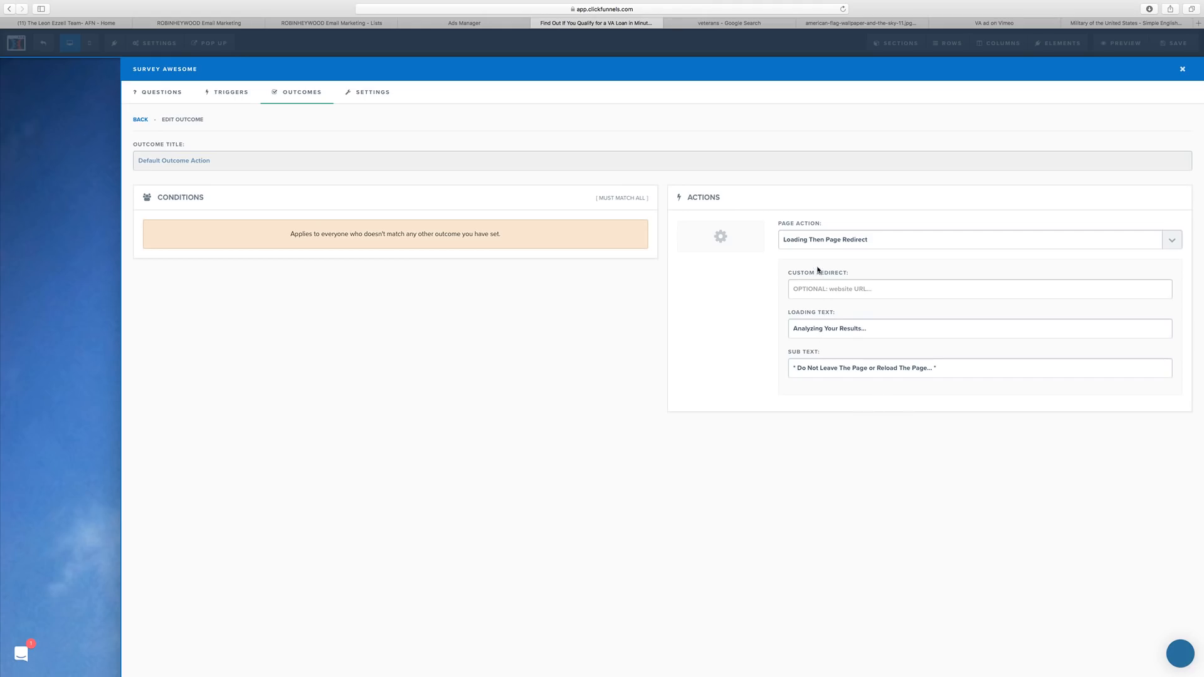
{"action": "left_click", "coordinate": [814, 243]}
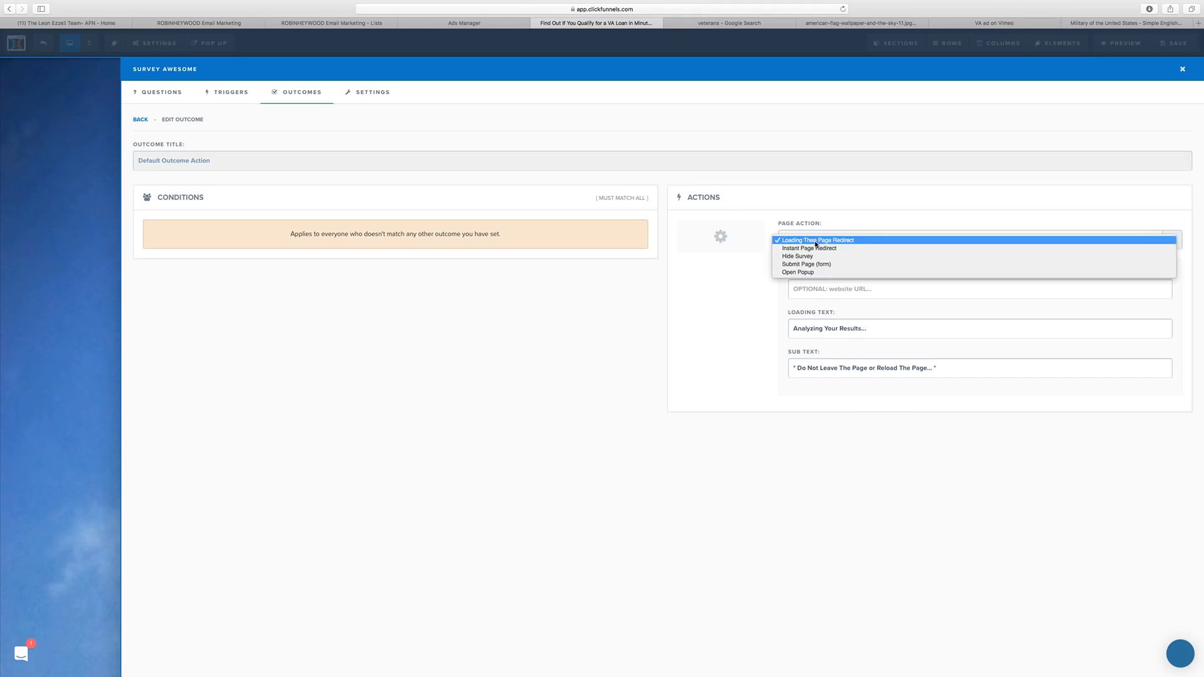
{"action": "left_click", "coordinate": [836, 272]}
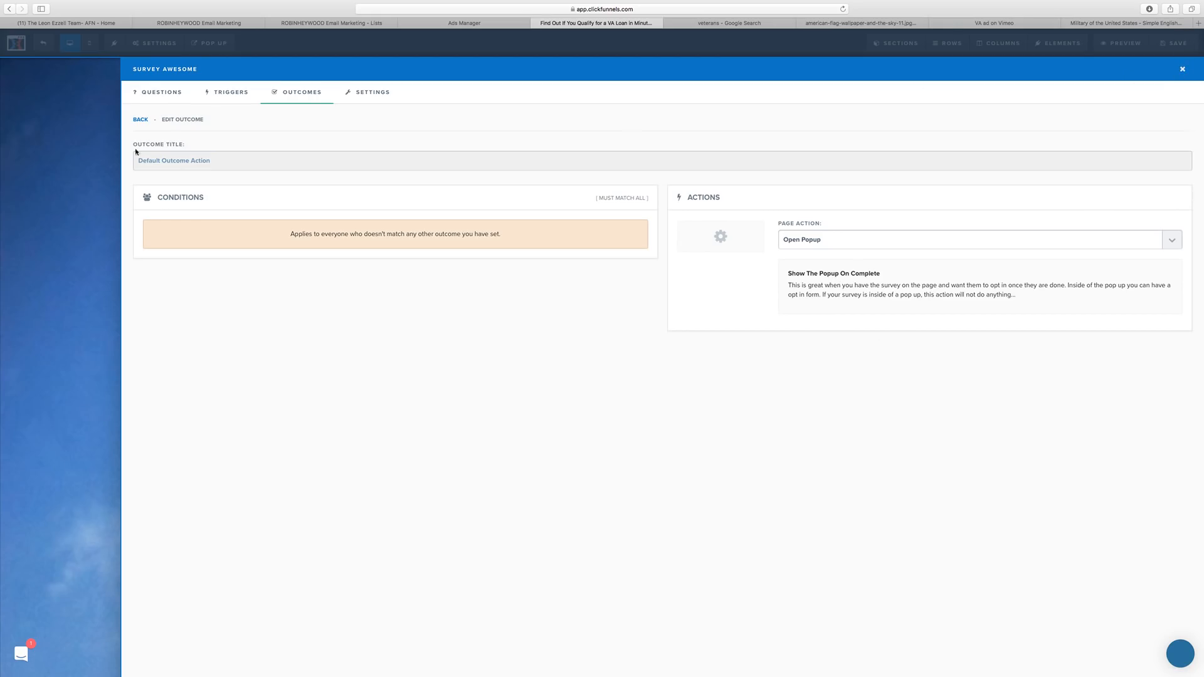
{"action": "left_click", "coordinate": [78, 136]}
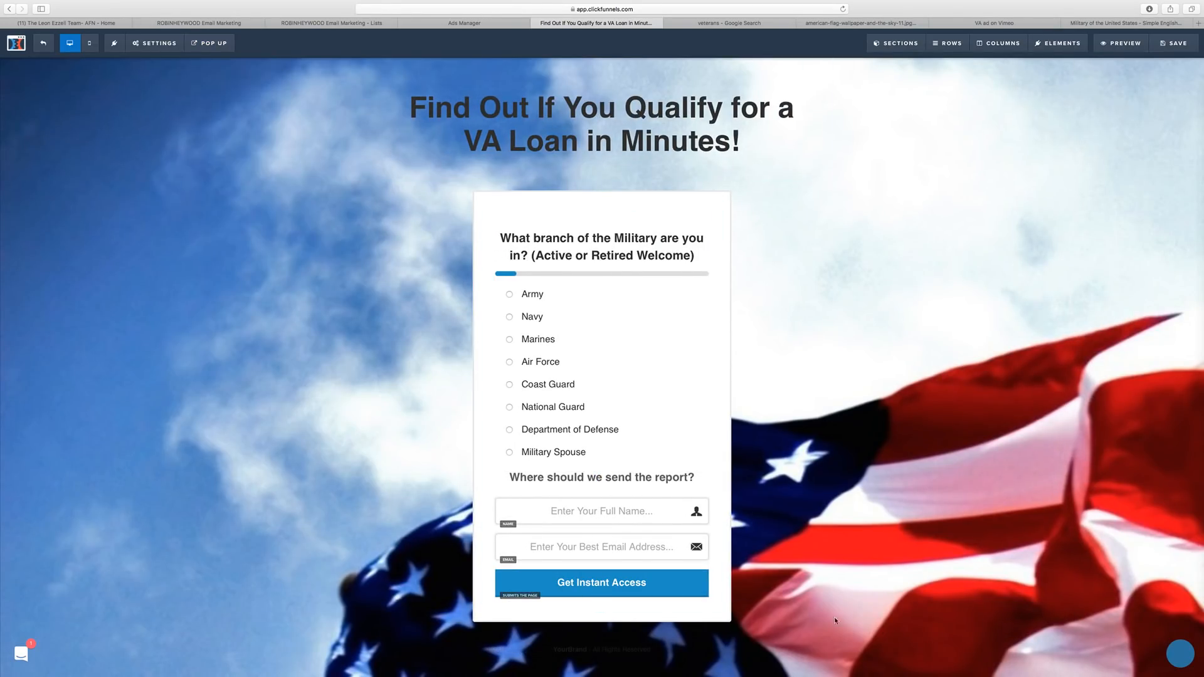
Give the popup a single-column row containing a large call-to-action headline.
{"action": "mouse_move", "coordinate": [207, 44]}
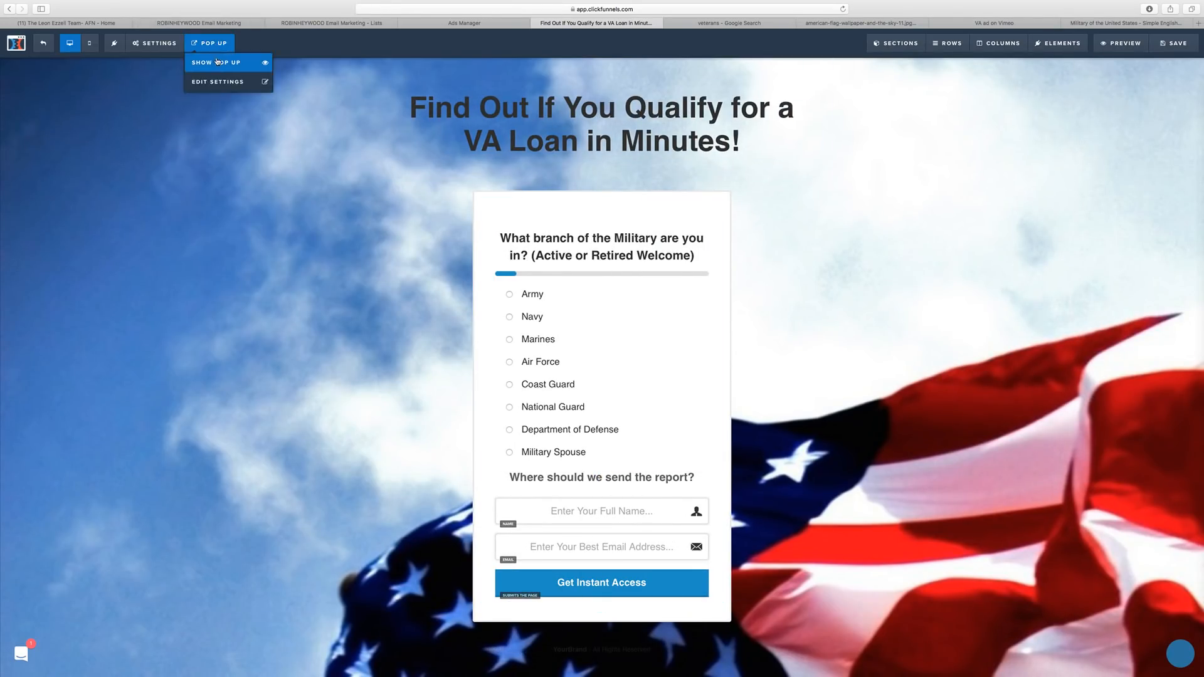
{"action": "left_click", "coordinate": [253, 79]}
{"action": "left_click", "coordinate": [601, 132]}
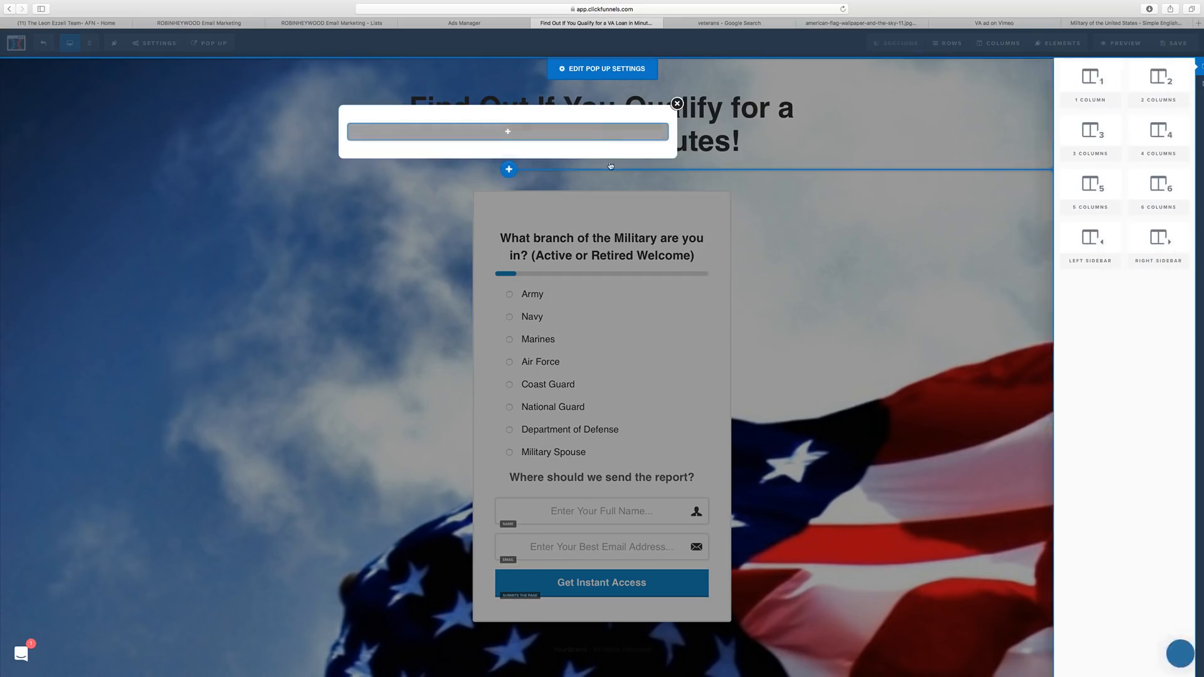
{"action": "left_click", "coordinate": [1030, 83]}
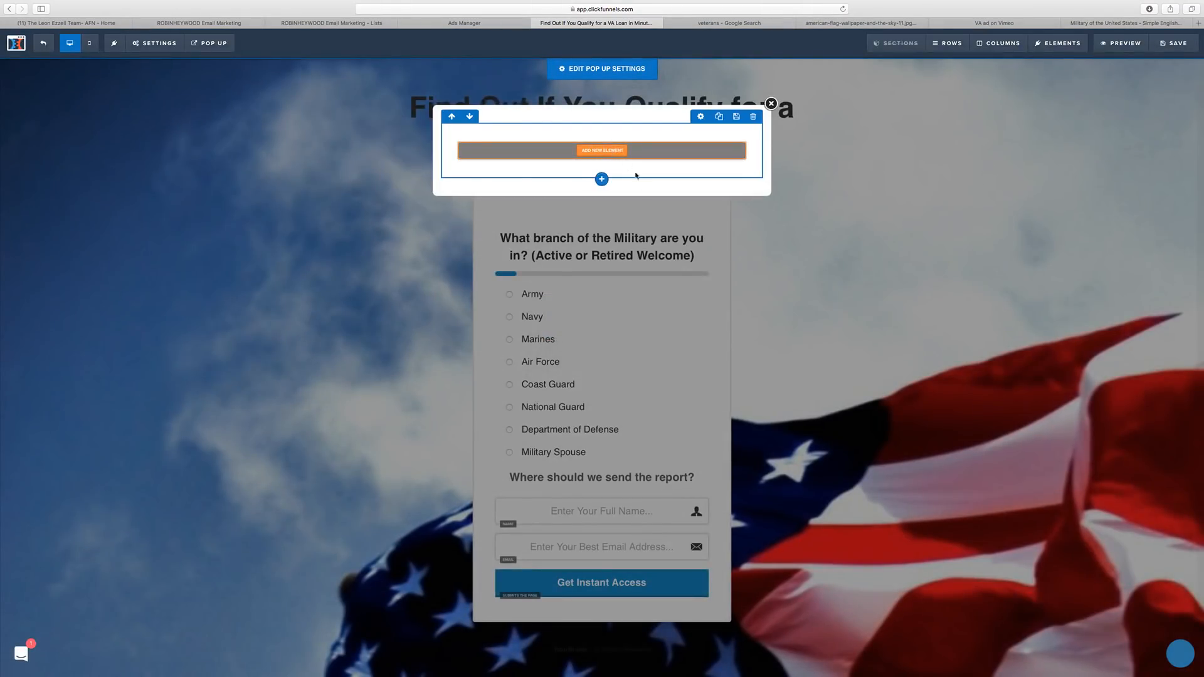
{"action": "left_click", "coordinate": [602, 178]}
{"action": "left_click", "coordinate": [1030, 126]}
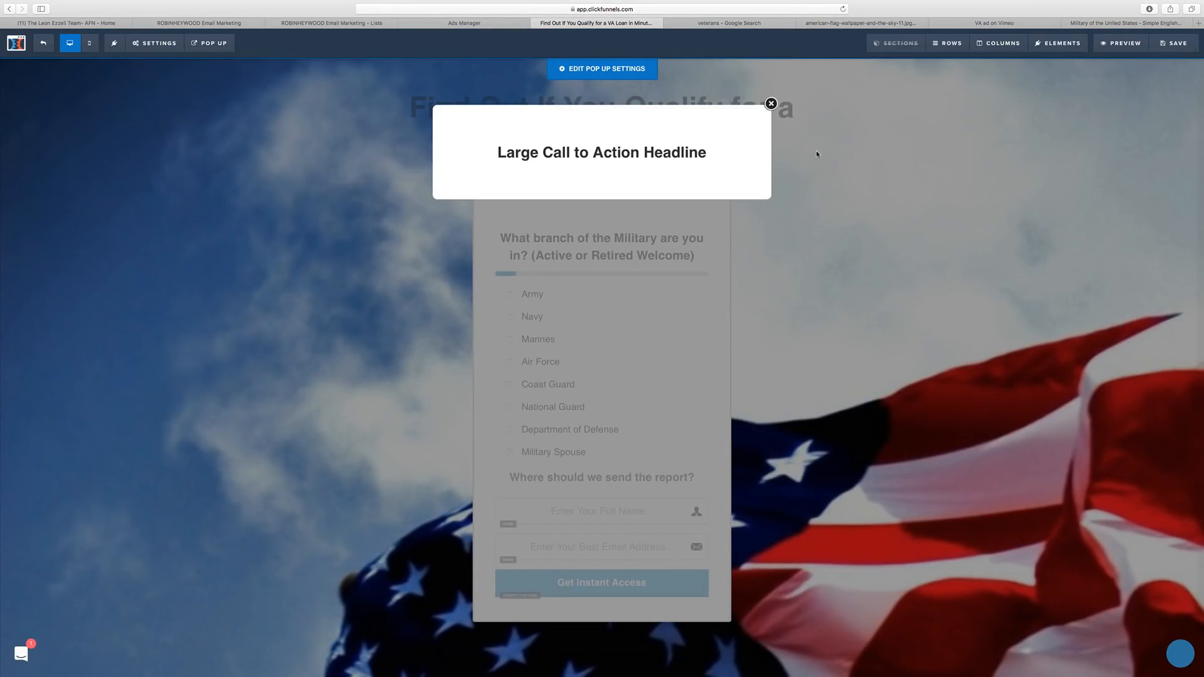
Try adding a text input field below the popup headline.
{"action": "left_click", "coordinate": [601, 182]}
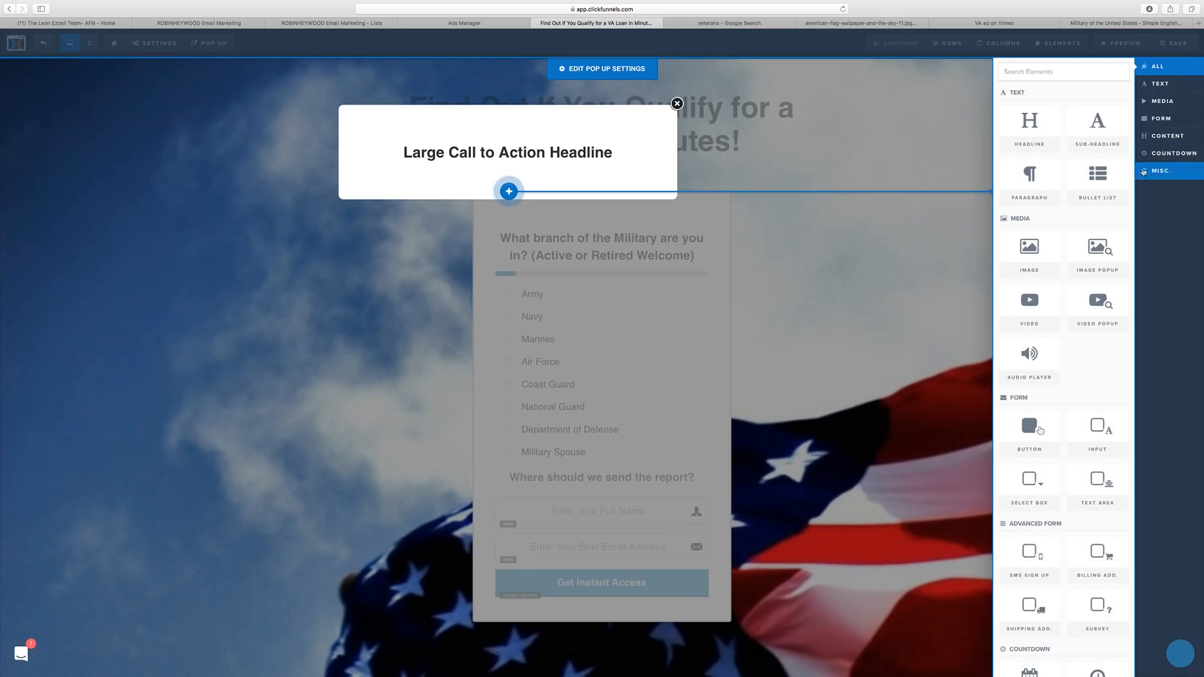
{"action": "left_click", "coordinate": [1168, 103]}
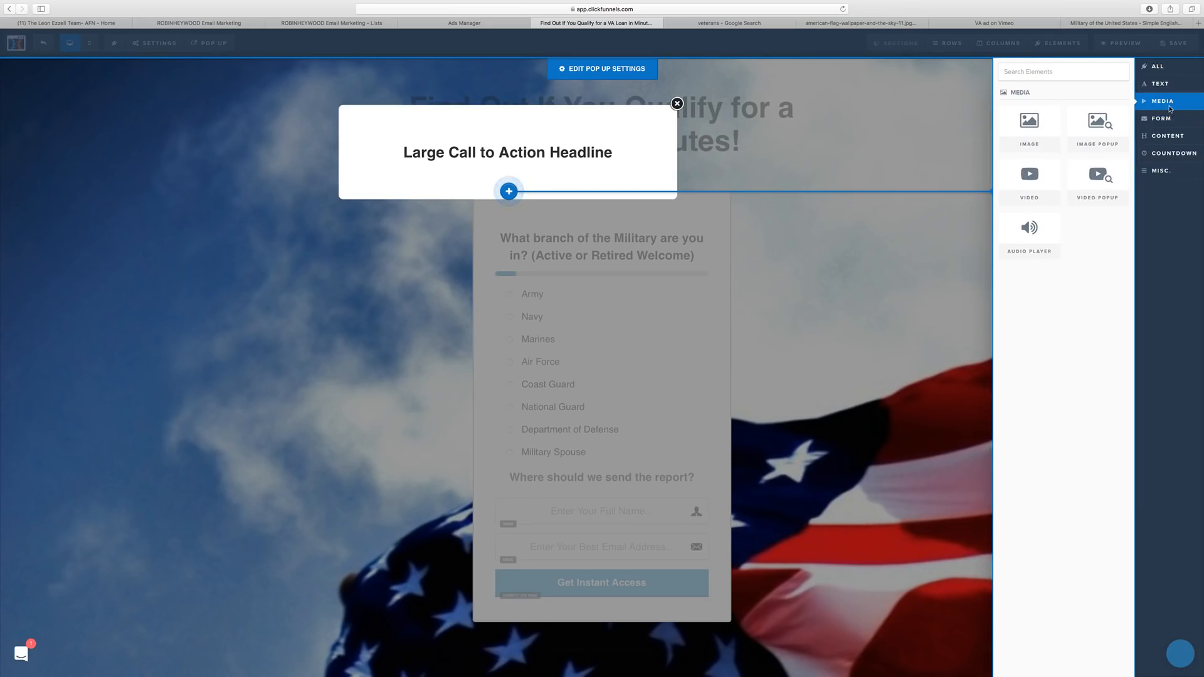
{"action": "left_click", "coordinate": [1178, 136]}
{"action": "left_click", "coordinate": [1173, 124]}
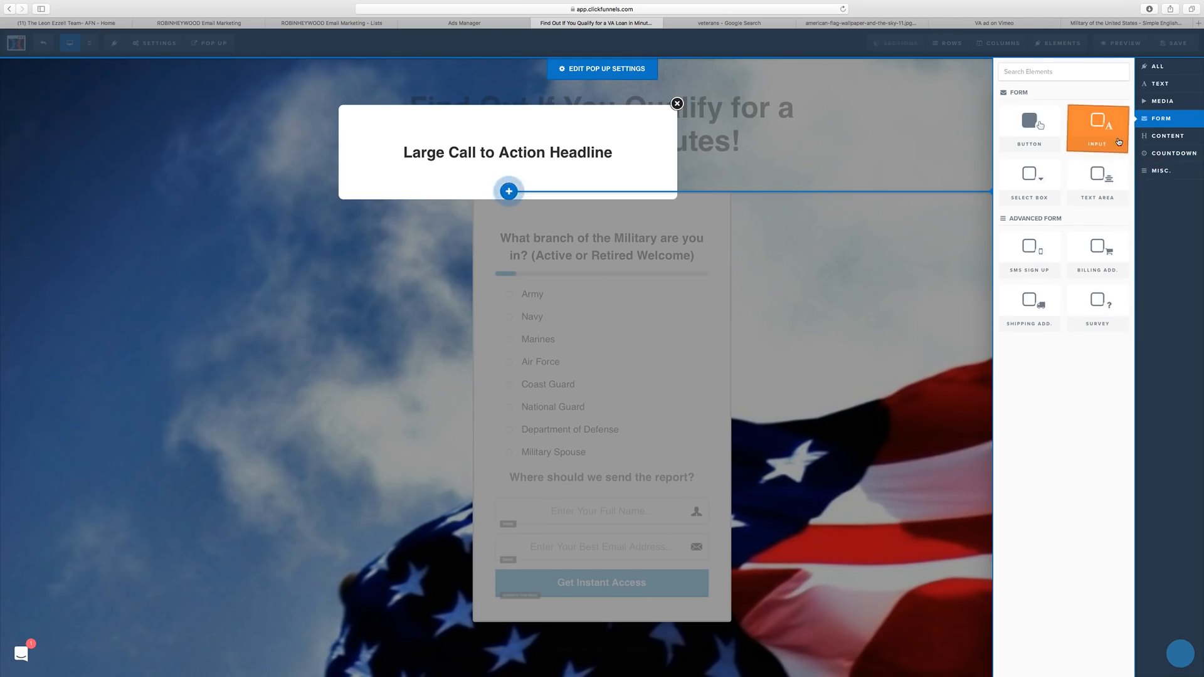
{"action": "left_click_drag", "start_coordinate": [1118, 142], "coordinate": [597, 256]}
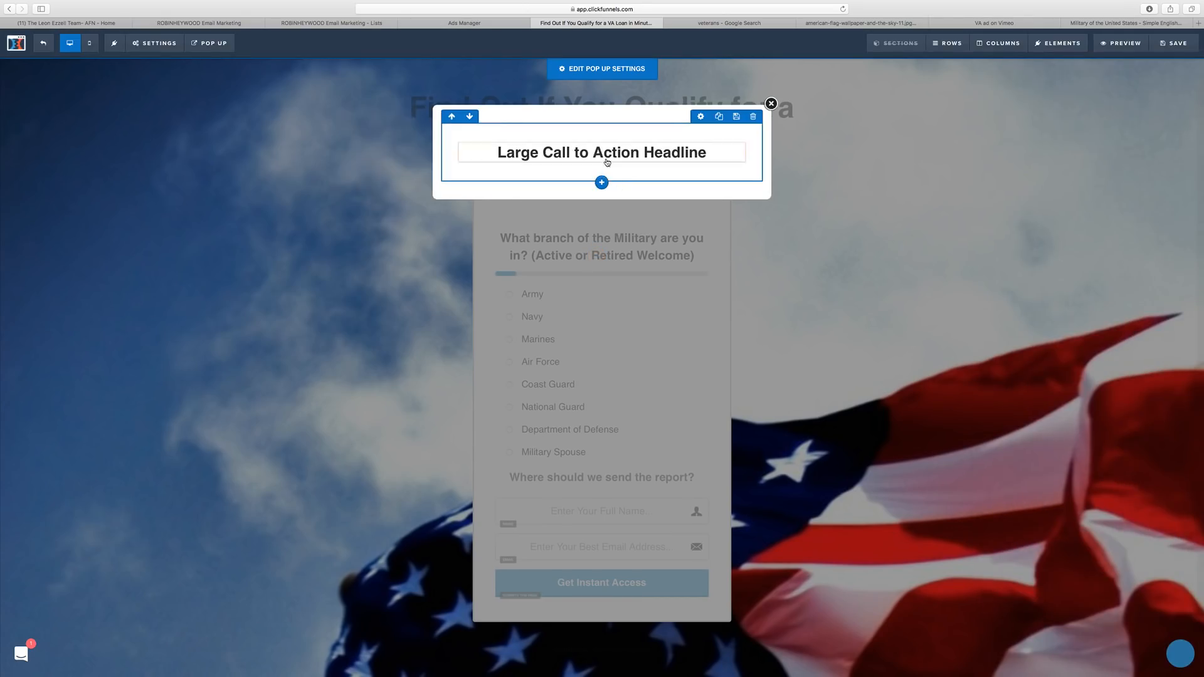
{"action": "left_click", "coordinate": [604, 183]}
{"action": "left_click", "coordinate": [604, 182]}
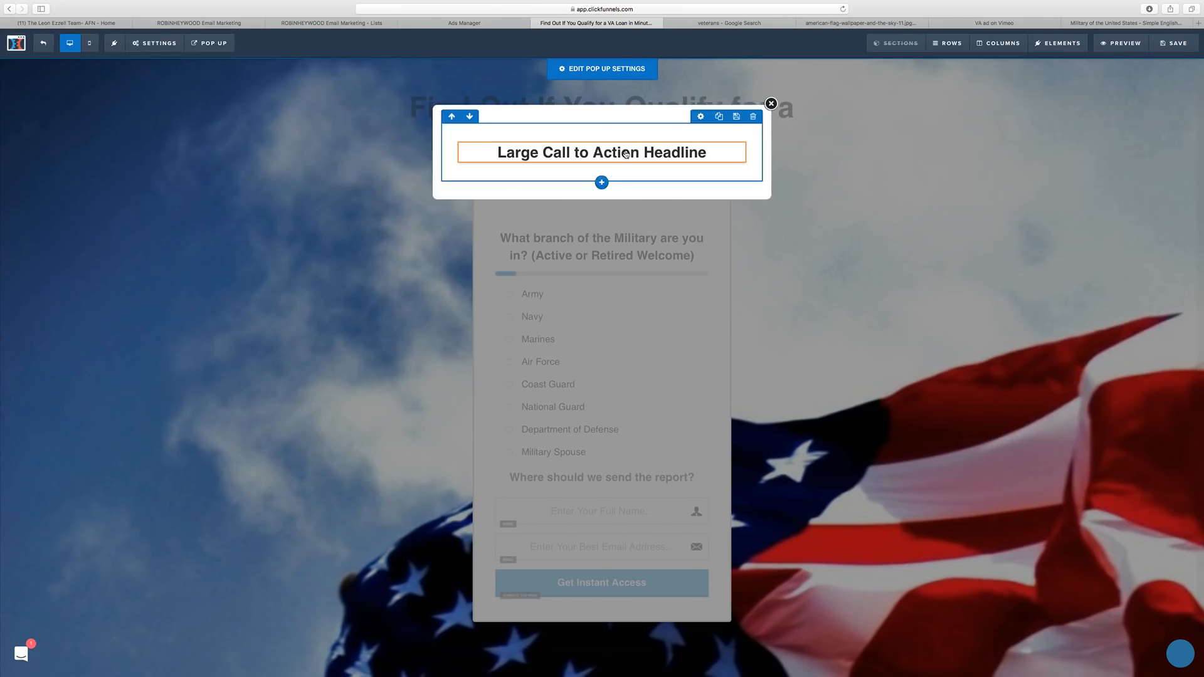
{"action": "left_click", "coordinate": [602, 164]}
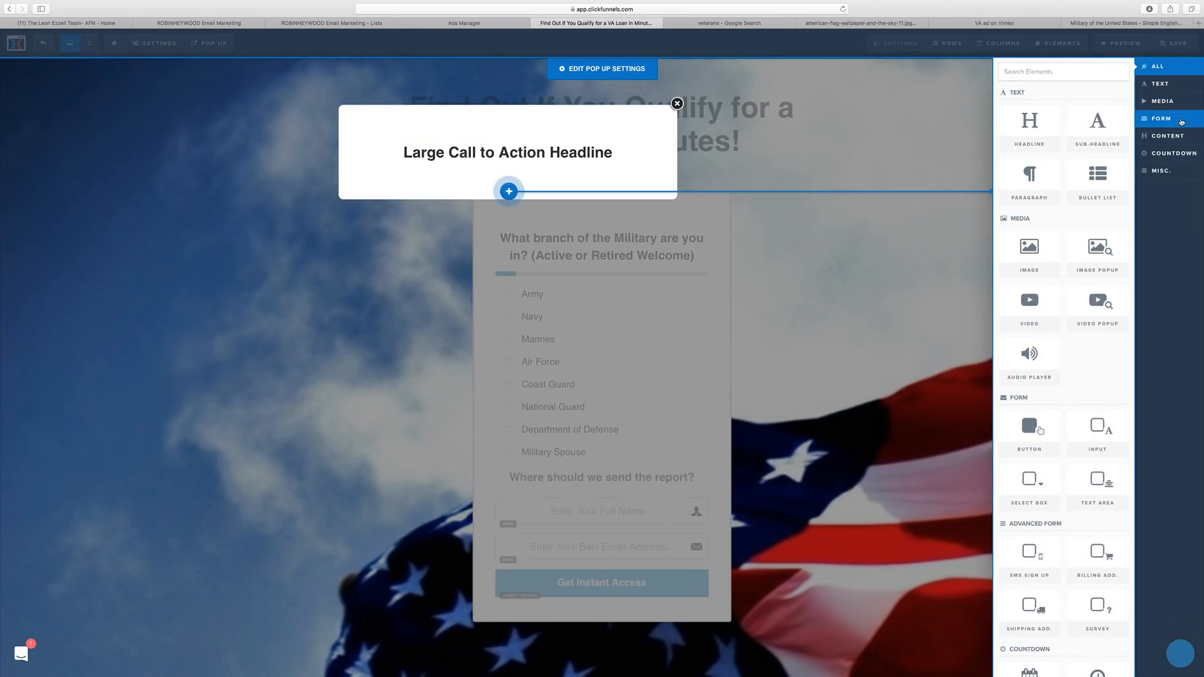
{"action": "left_click", "coordinate": [1169, 135]}
{"action": "left_click", "coordinate": [1163, 121]}
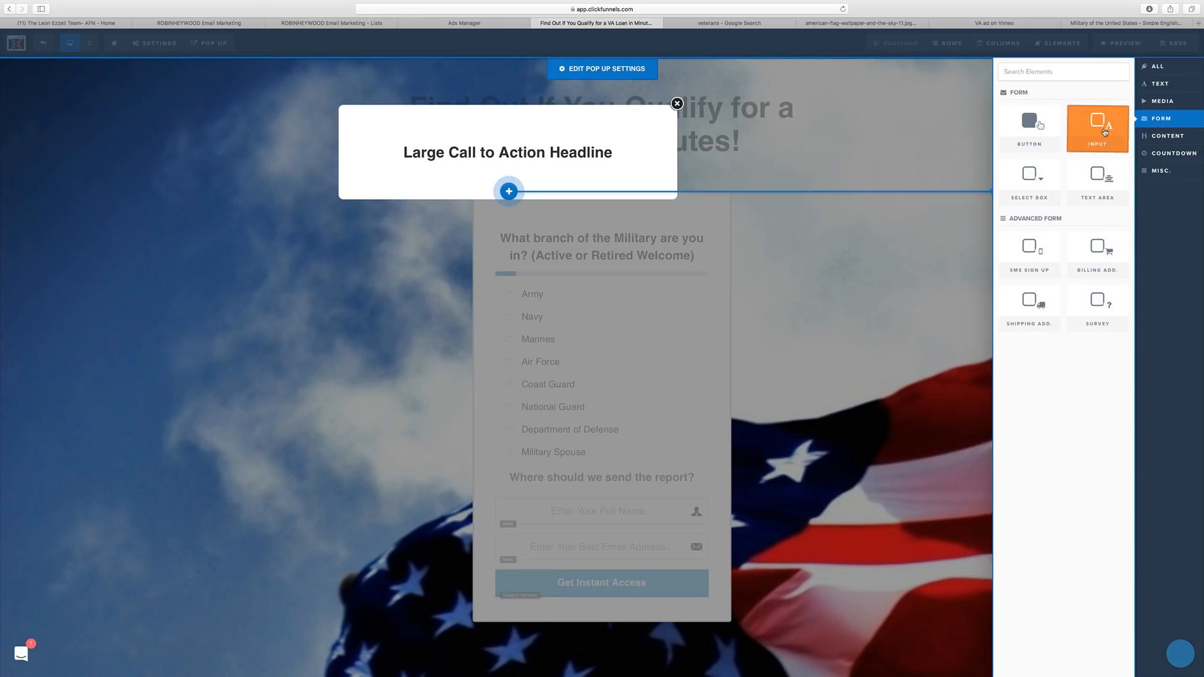
{"action": "left_click", "coordinate": [1087, 127]}
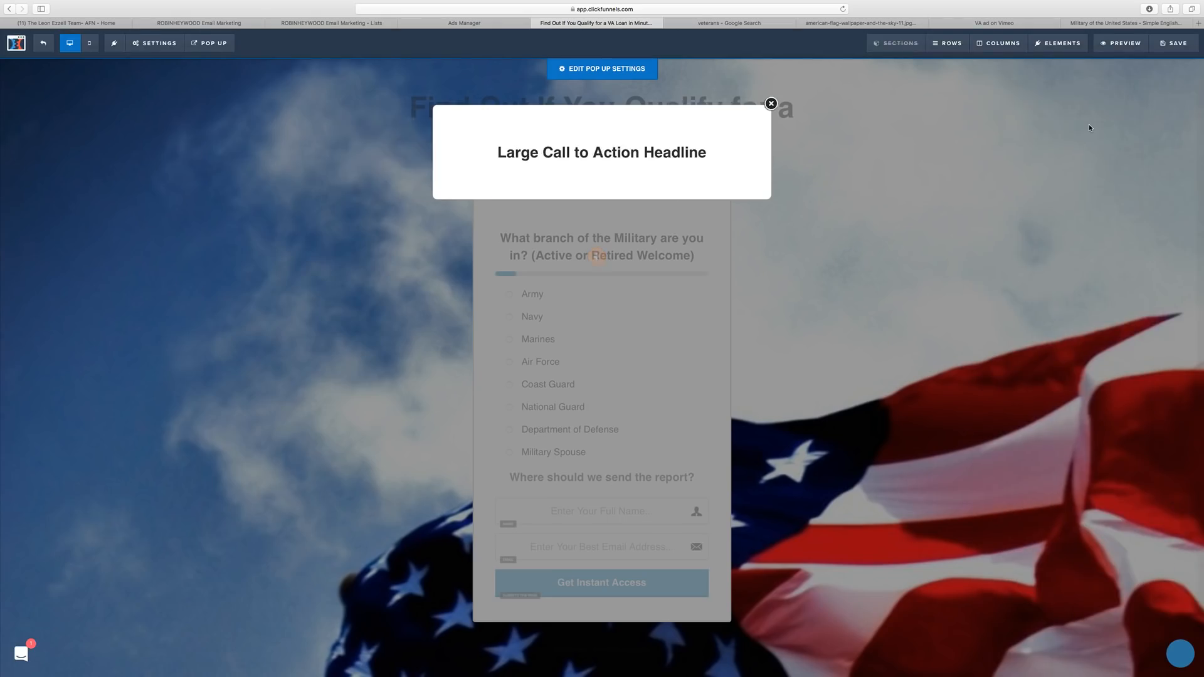
{"action": "left_click", "coordinate": [597, 157]}
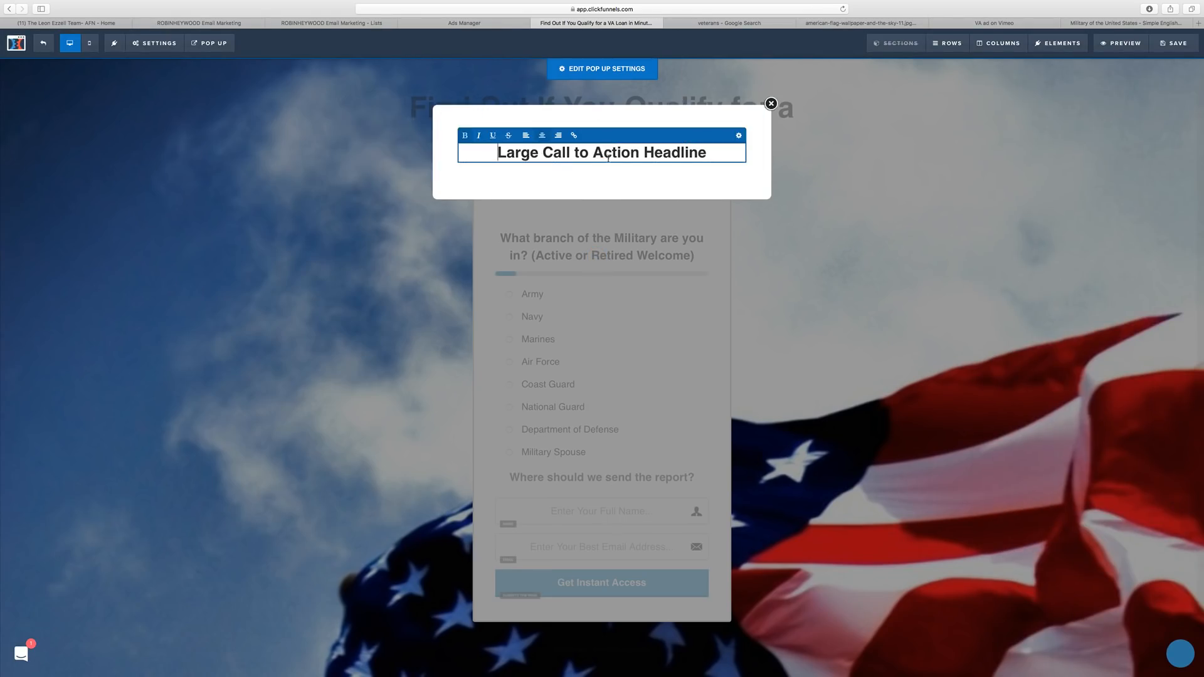
{"action": "left_click", "coordinate": [852, 167]}
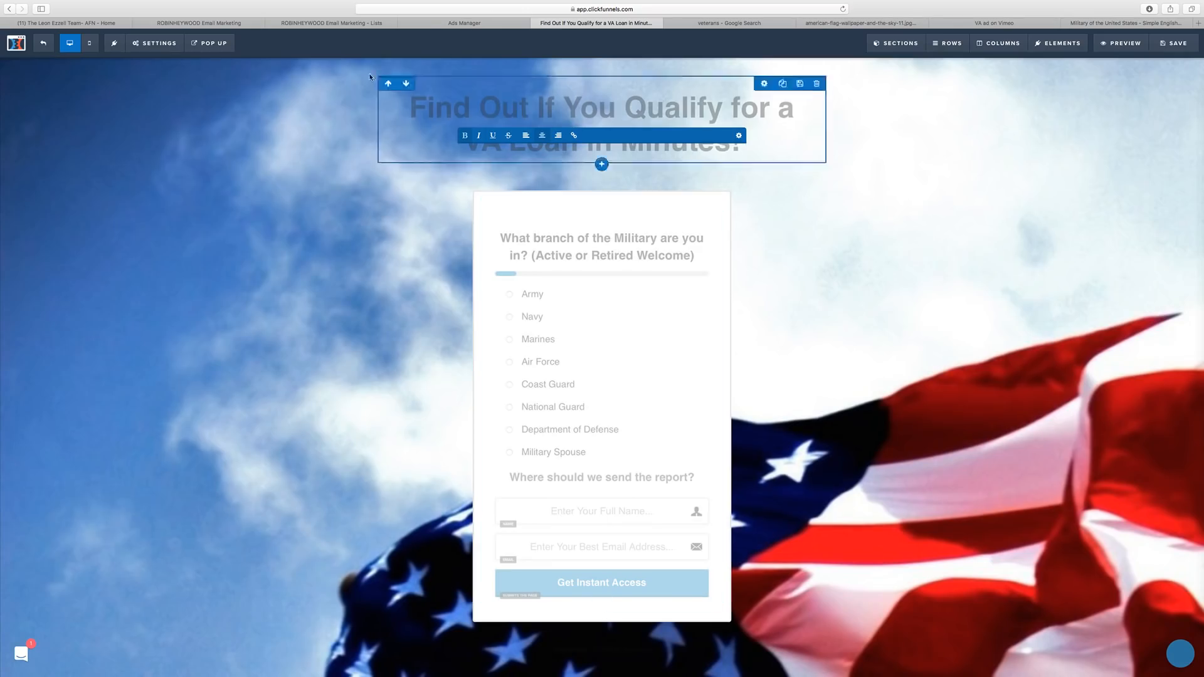
Duplicate the popup headline so two headlines stack, then close the popup editor.
{"action": "left_click", "coordinate": [209, 43]}
{"action": "left_click", "coordinate": [213, 60]}
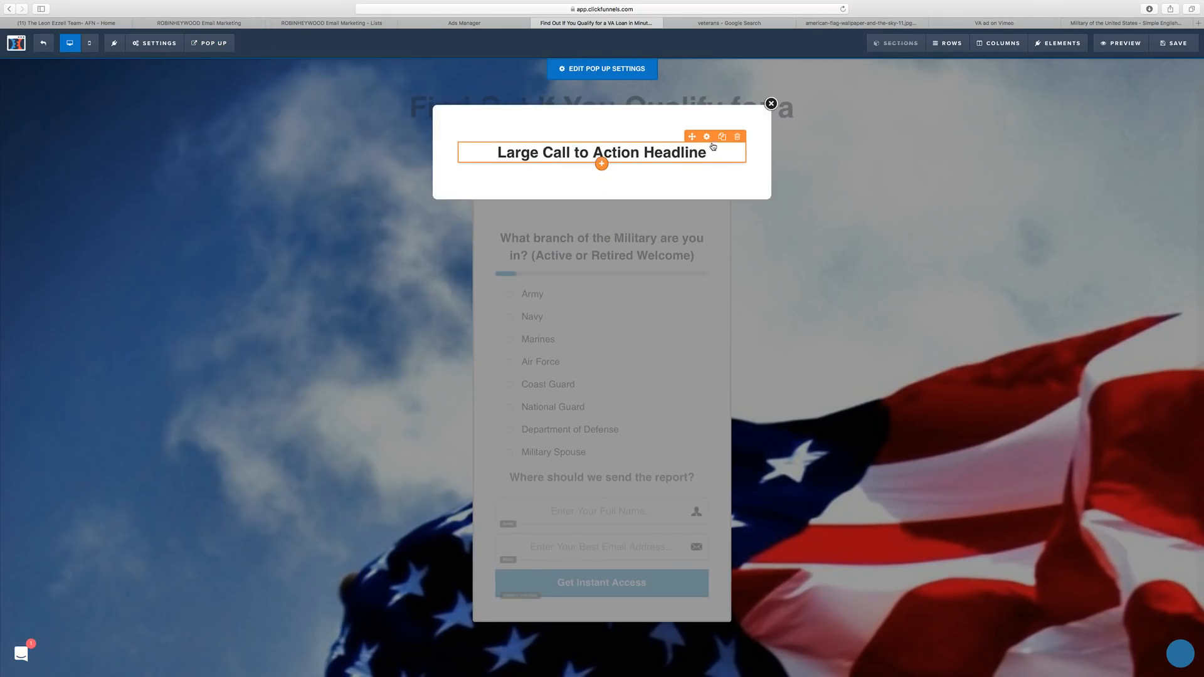
{"action": "left_click", "coordinate": [721, 136]}
{"action": "left_click", "coordinate": [601, 181]}
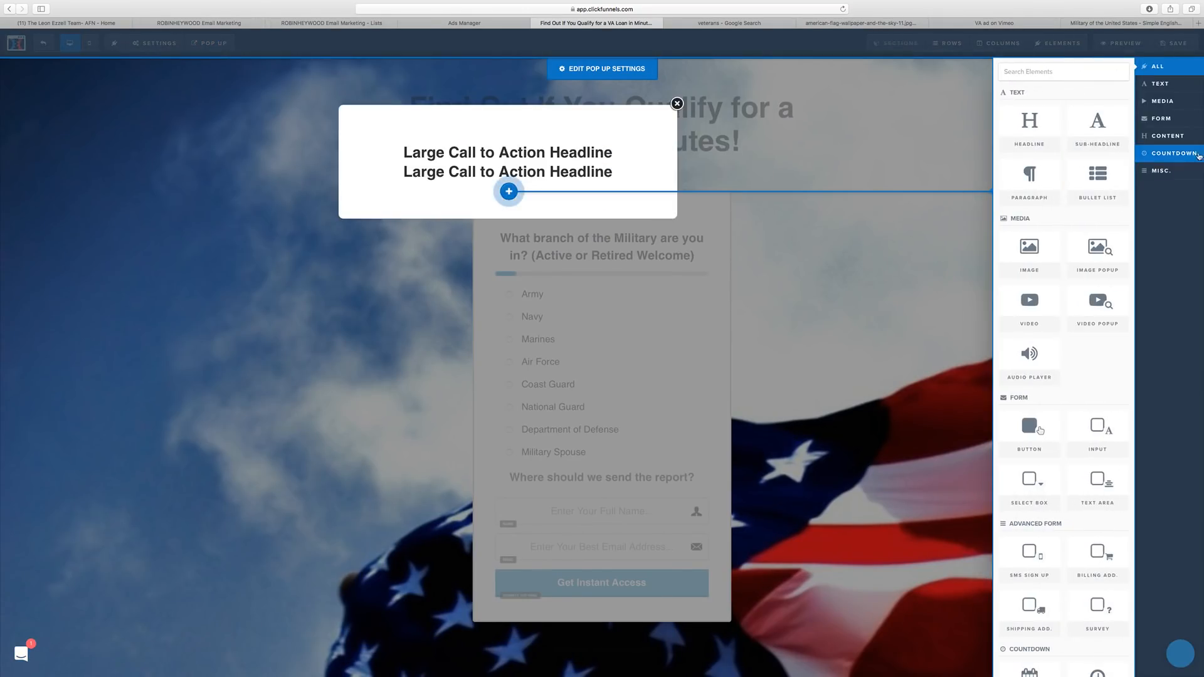
{"action": "left_click", "coordinate": [1161, 119]}
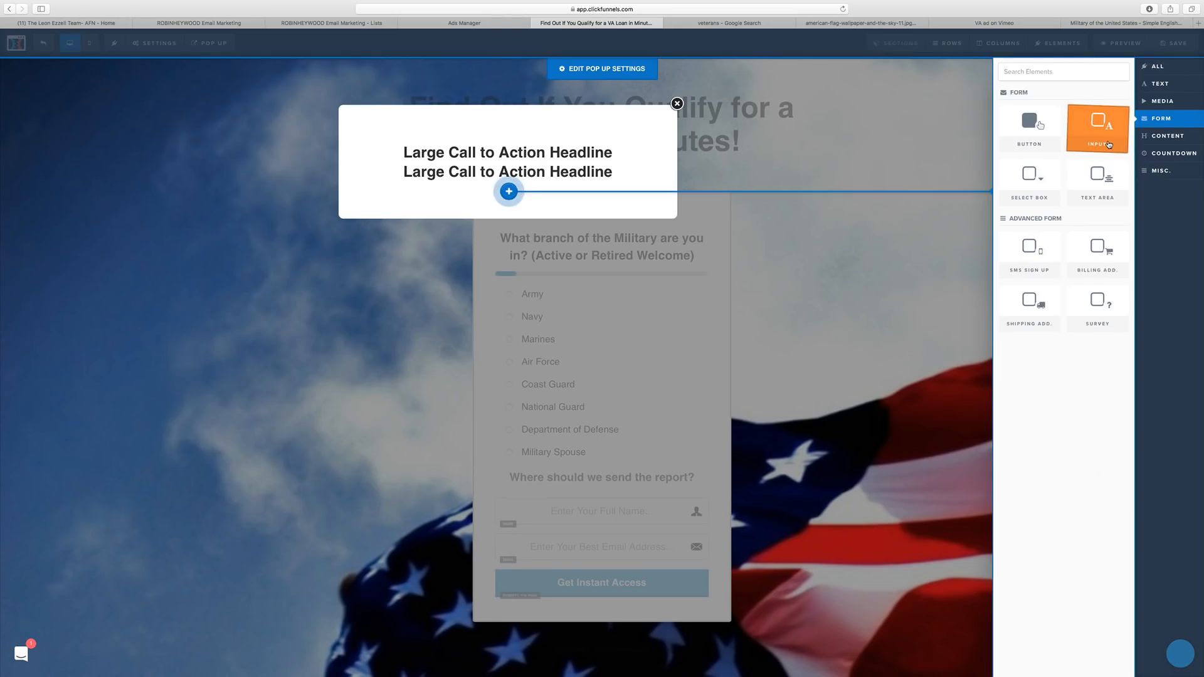
{"action": "left_click", "coordinate": [1108, 143]}
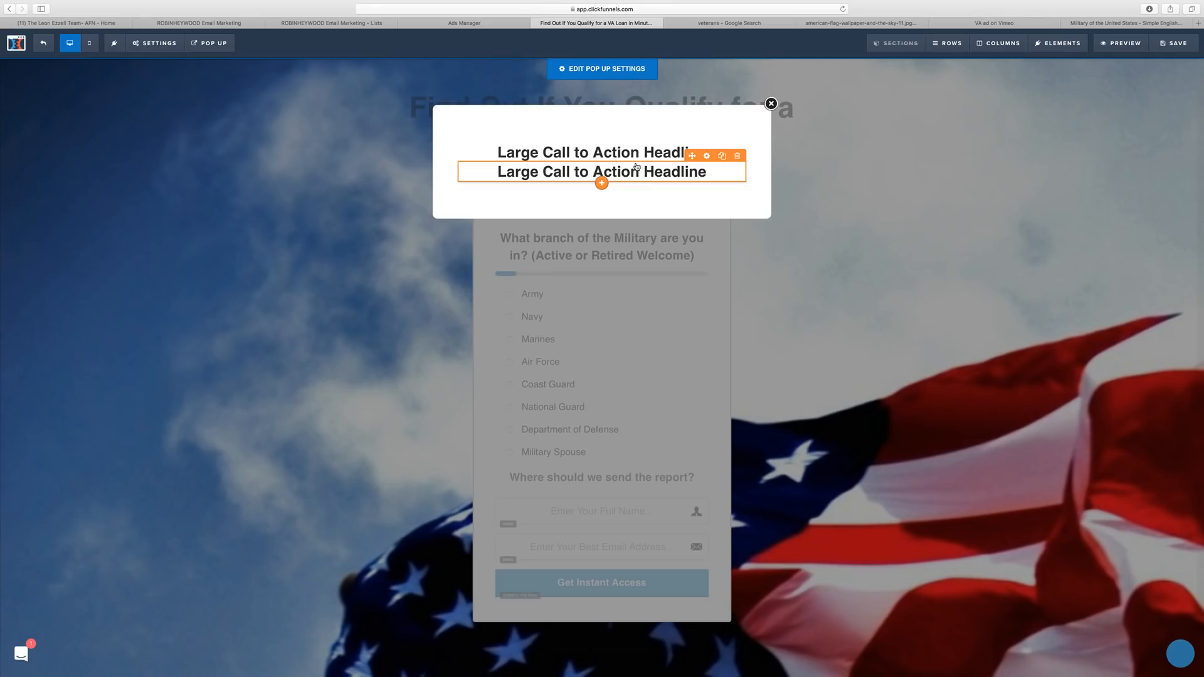
{"action": "left_click", "coordinate": [849, 215]}
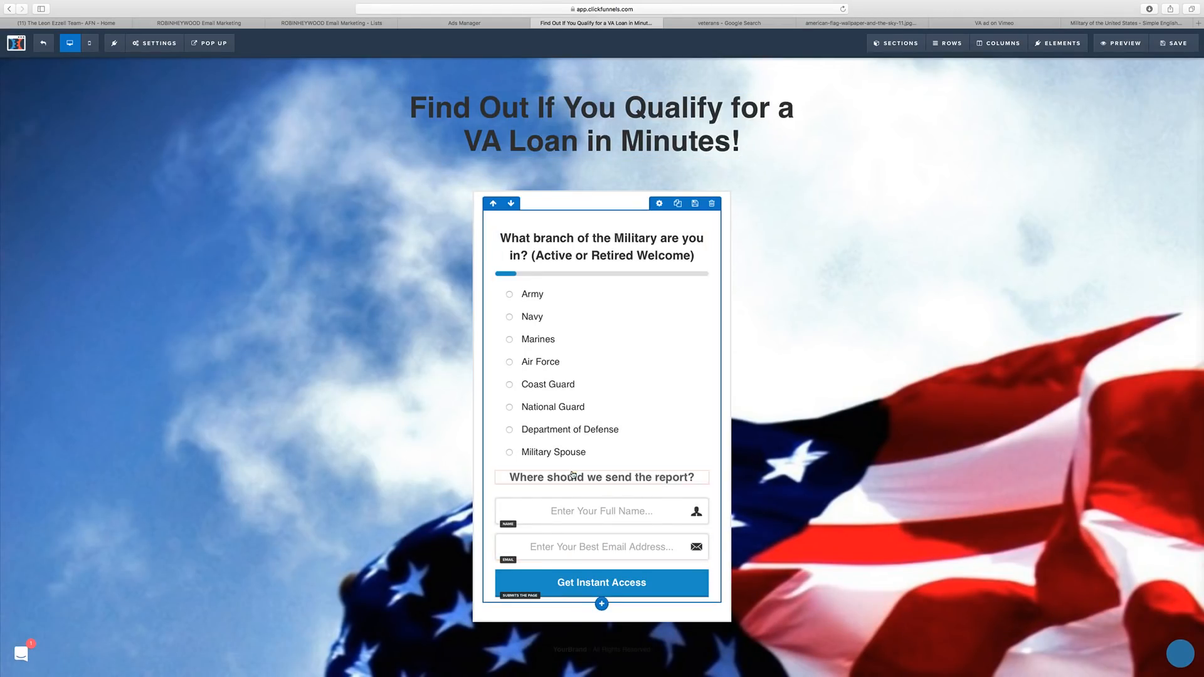
Save the page, duplicate the survey row, and delete the survey from the copy.
{"action": "left_click", "coordinate": [1174, 43]}
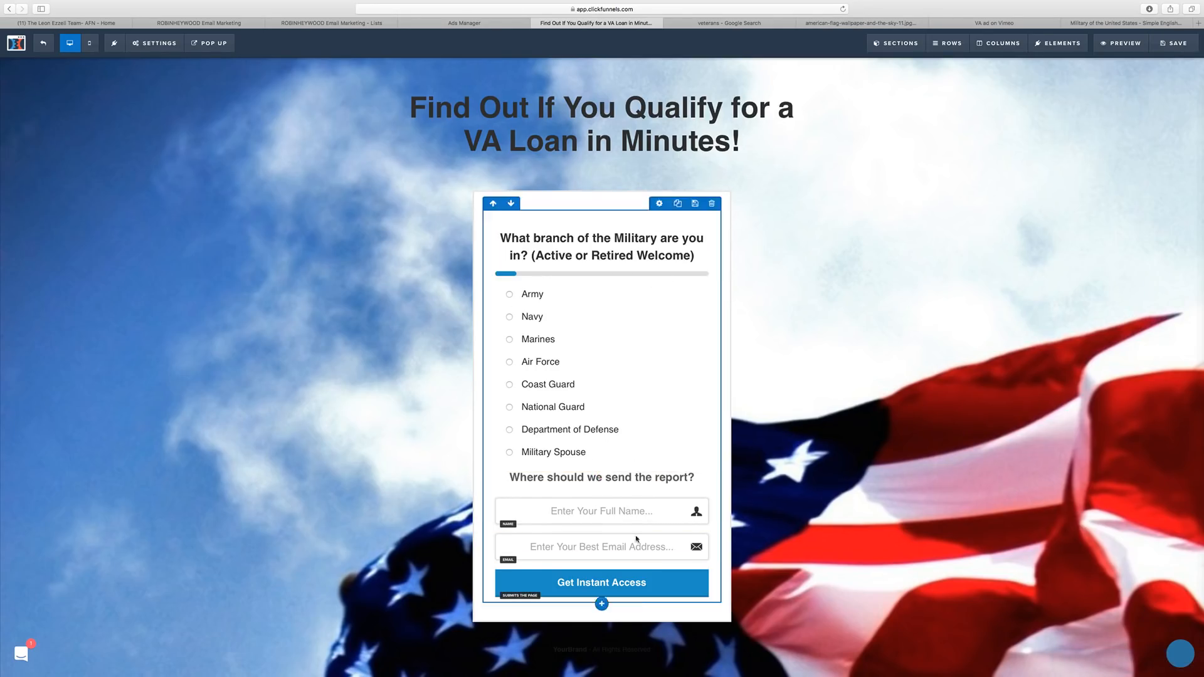
{"action": "left_click", "coordinate": [685, 204]}
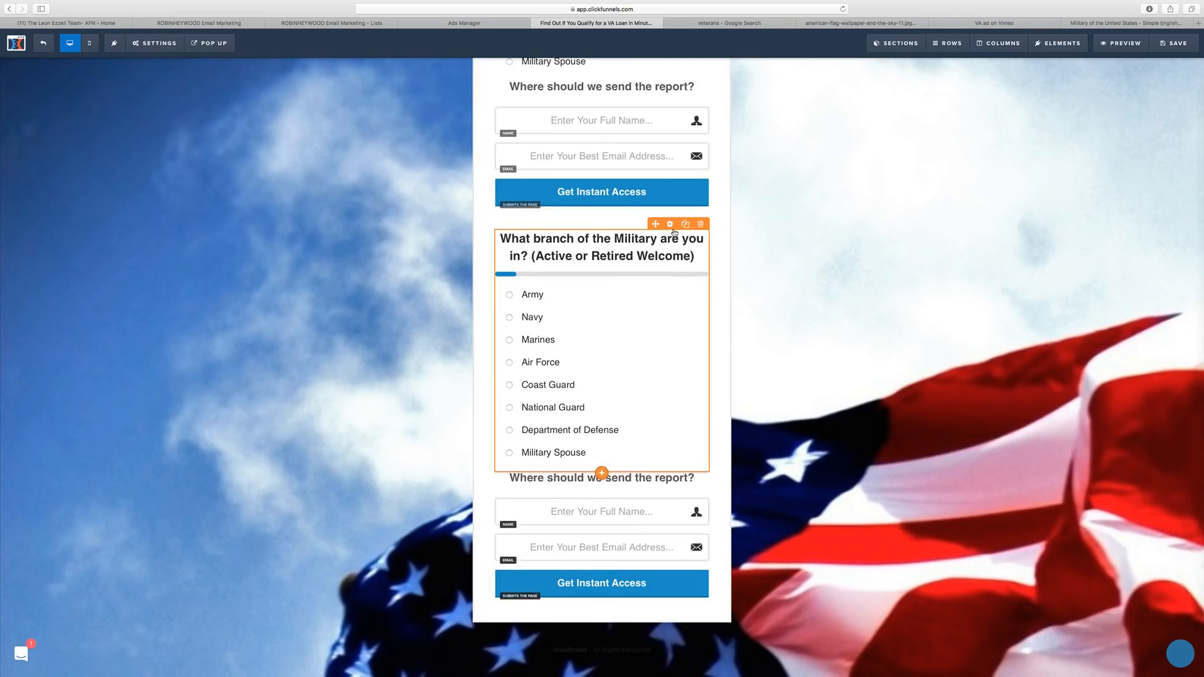
{"action": "left_click", "coordinate": [700, 223]}
{"action": "left_click", "coordinate": [687, 353]}
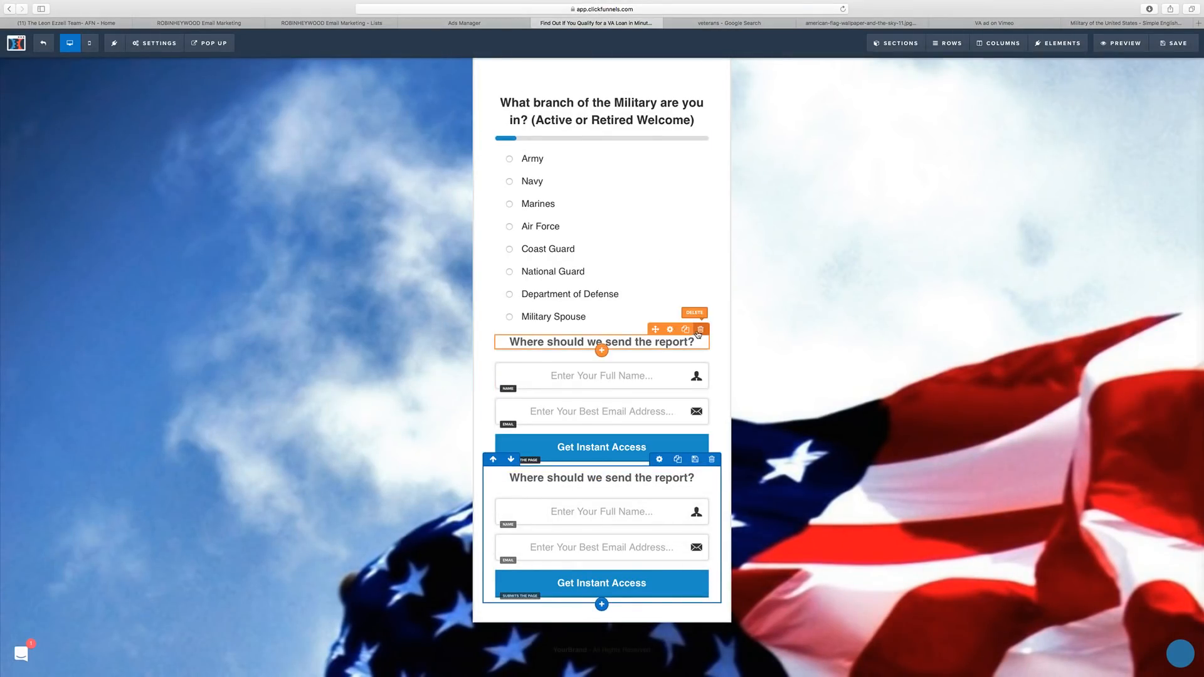
Delete the report heading, name and email fields, and Get Instant Access button from the original row.
{"action": "left_click", "coordinate": [700, 329]}
{"action": "left_click", "coordinate": [688, 353]}
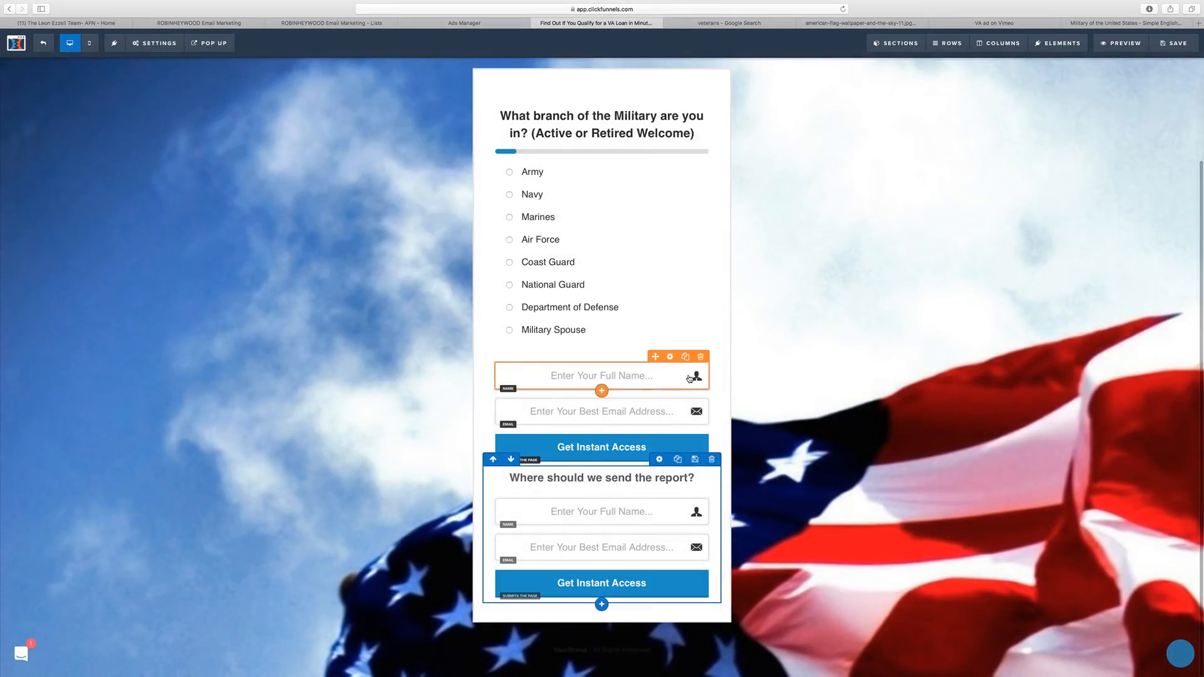
{"action": "left_click", "coordinate": [701, 358]}
{"action": "left_click", "coordinate": [683, 358]}
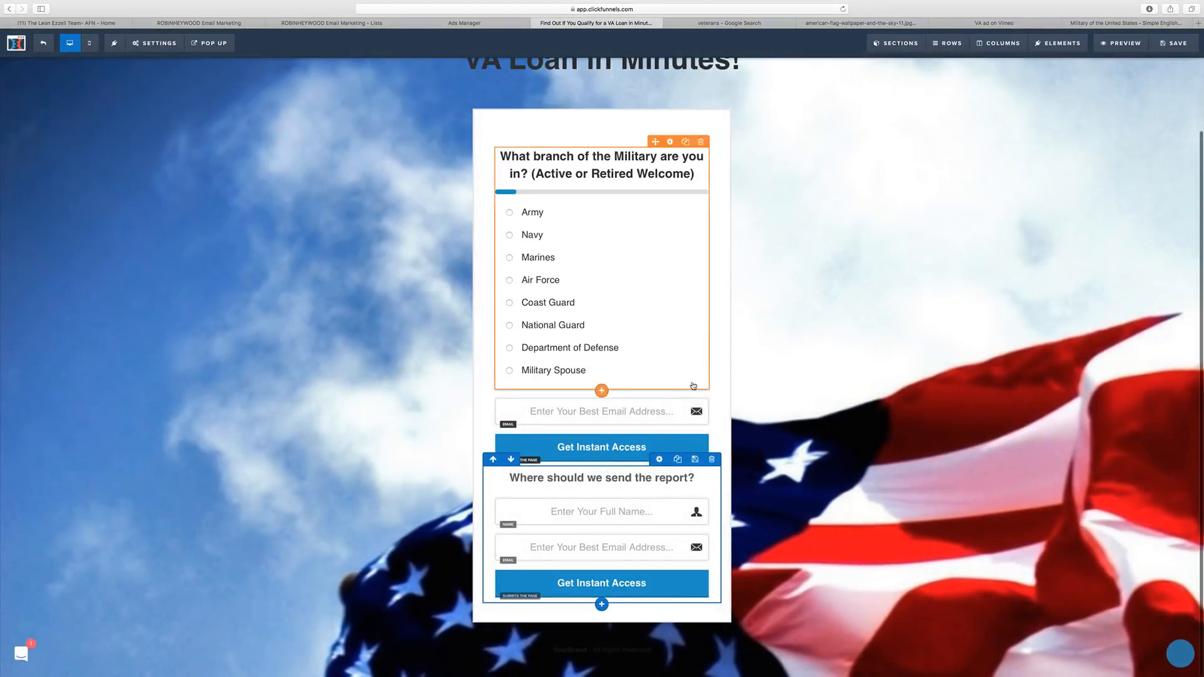
{"action": "left_click", "coordinate": [700, 393]}
{"action": "left_click", "coordinate": [689, 354]}
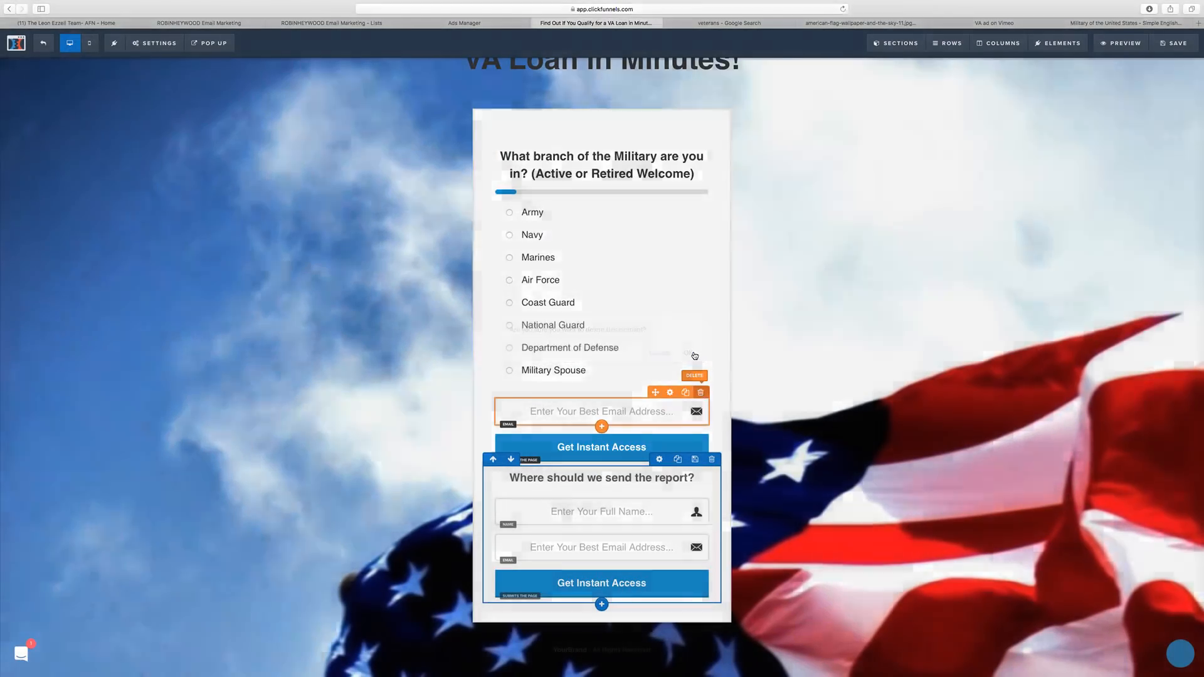
{"action": "left_click", "coordinate": [700, 428]}
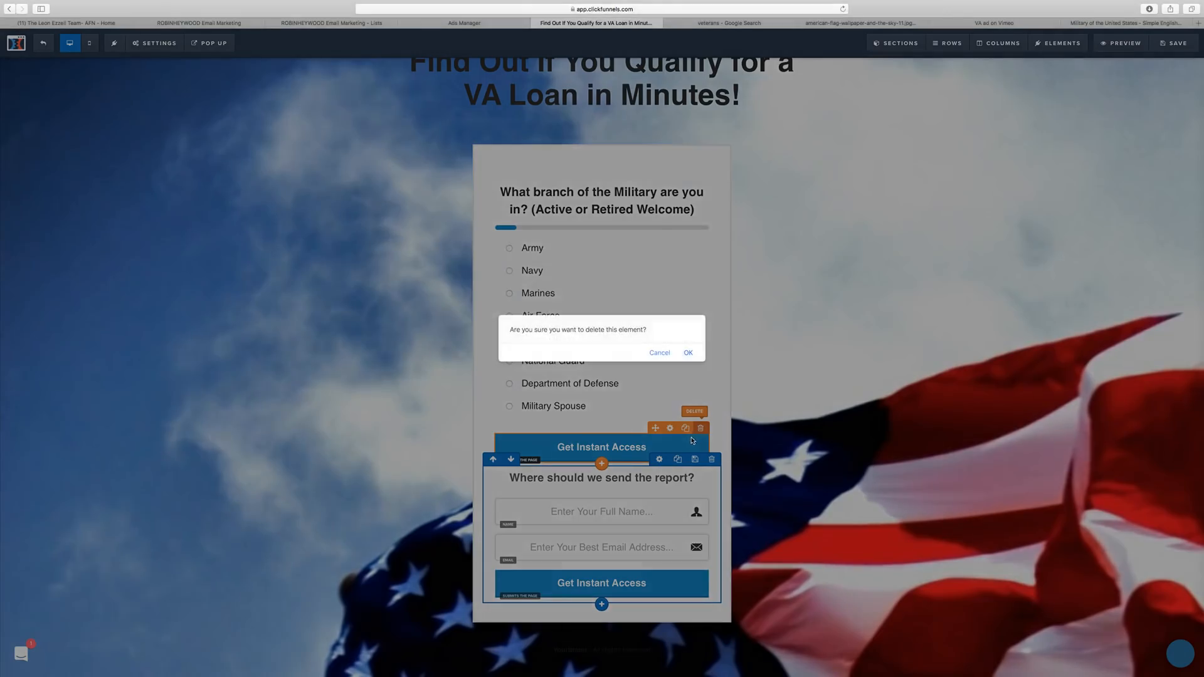
{"action": "left_click", "coordinate": [687, 353]}
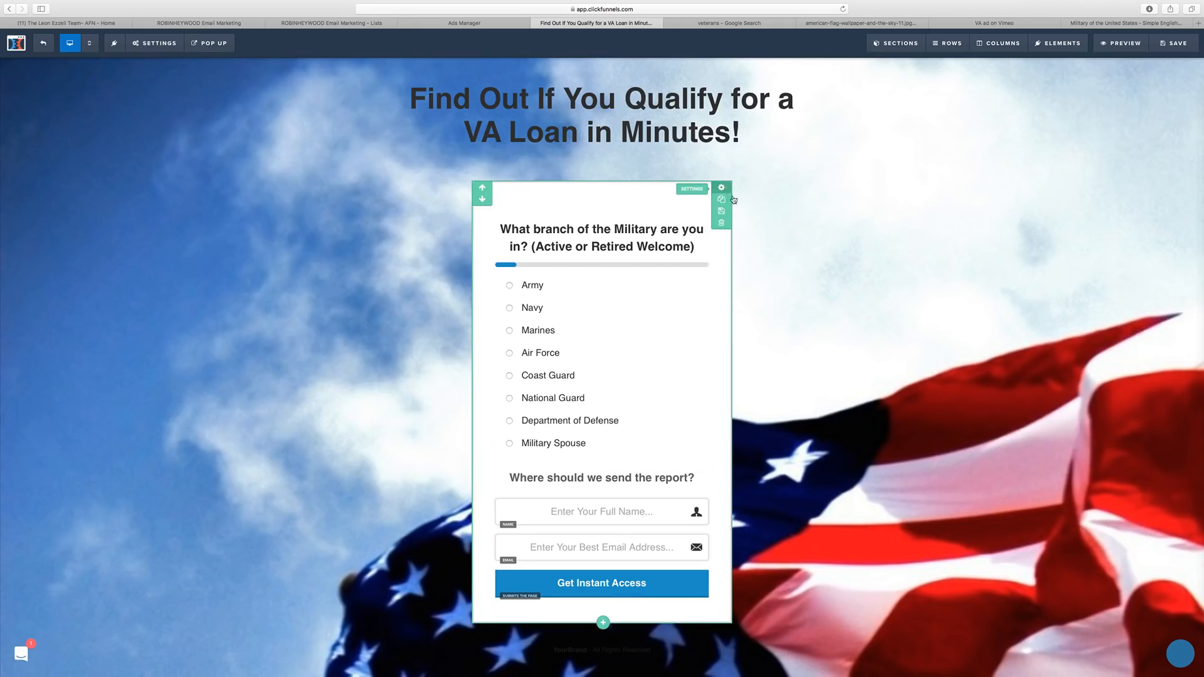
Set the survey row's section width to Medium, save, and reopen the survey options editor.
{"action": "left_click", "coordinate": [721, 187]}
{"action": "left_click", "coordinate": [1117, 196]}
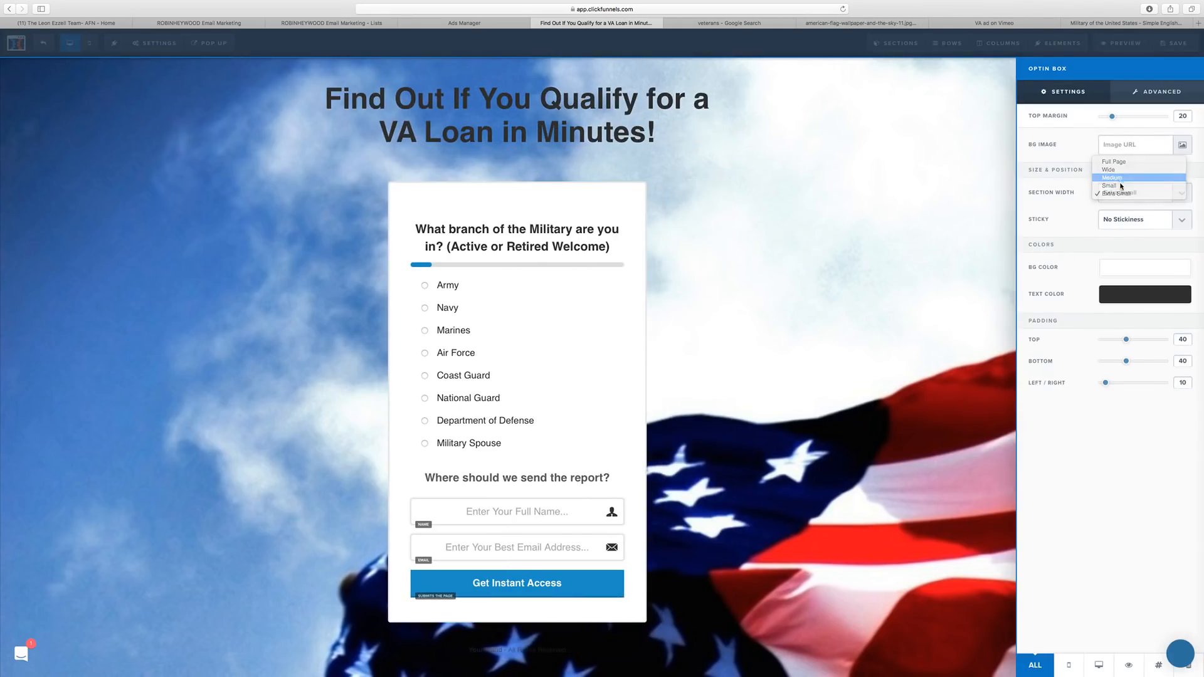
{"action": "left_click", "coordinate": [1122, 178]}
{"action": "left_click", "coordinate": [872, 246]}
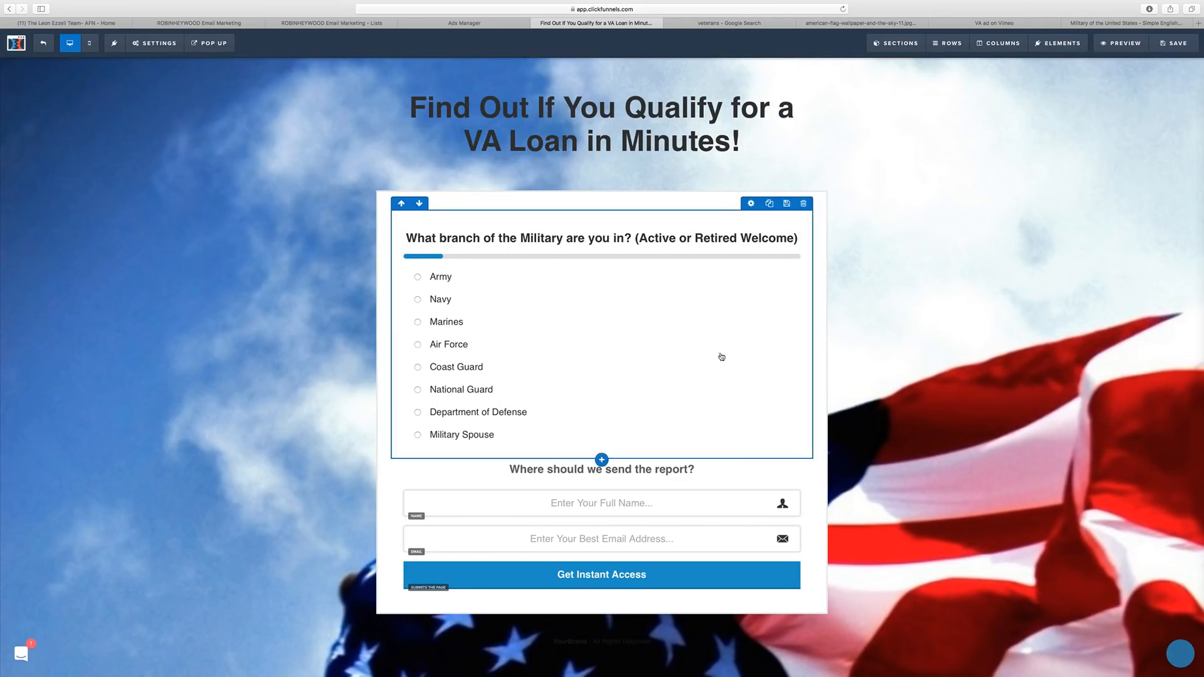
{"action": "left_click", "coordinate": [1172, 44]}
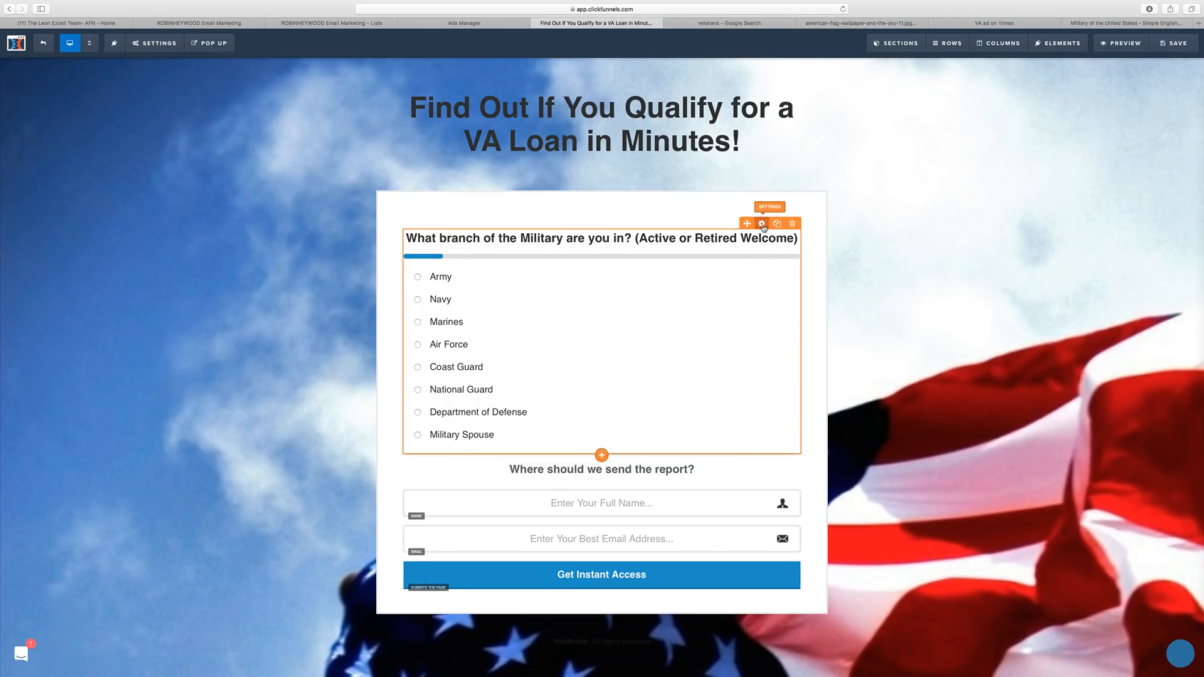
{"action": "left_click", "coordinate": [761, 223]}
{"action": "left_click", "coordinate": [1109, 144]}
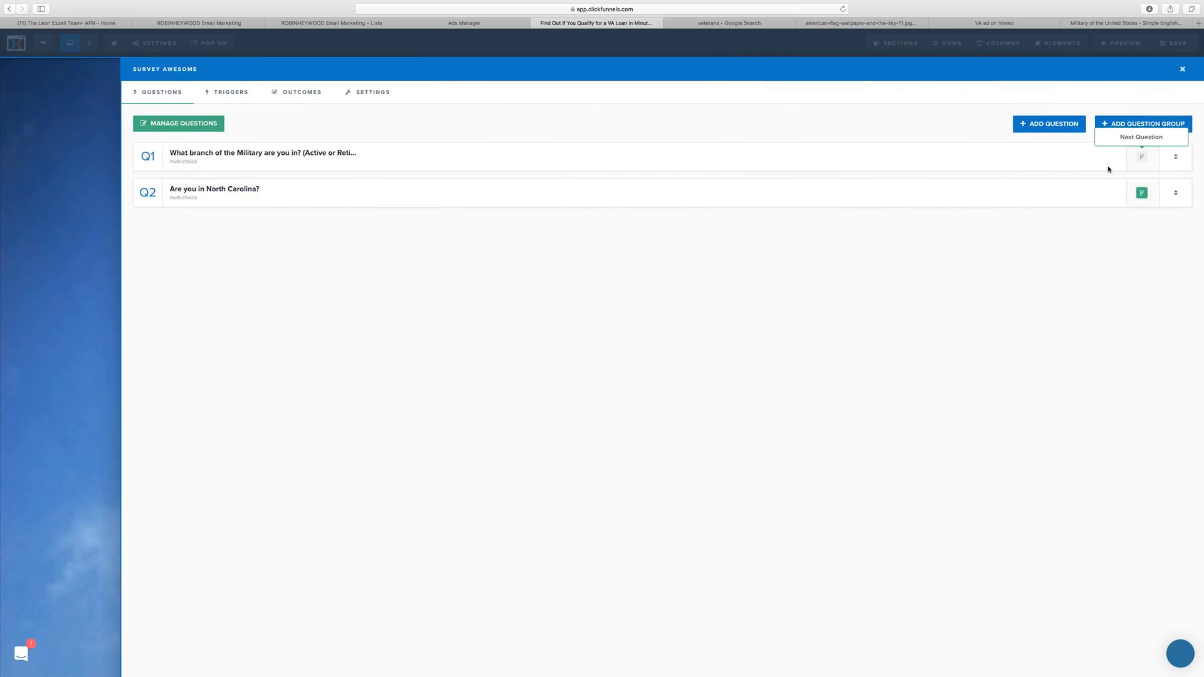
Keep Open Popup as the page action for the survey's Default Outcome Action.
{"action": "left_click", "coordinate": [282, 95]}
{"action": "left_click", "coordinate": [382, 96]}
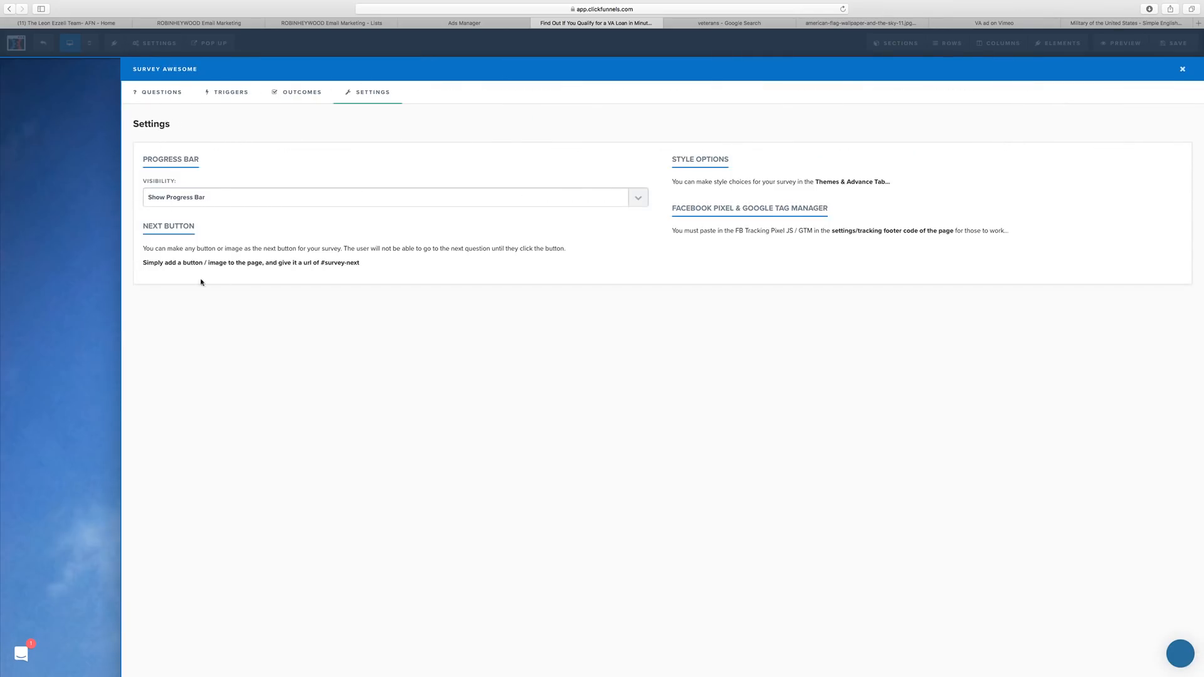
{"action": "left_click", "coordinate": [307, 90]}
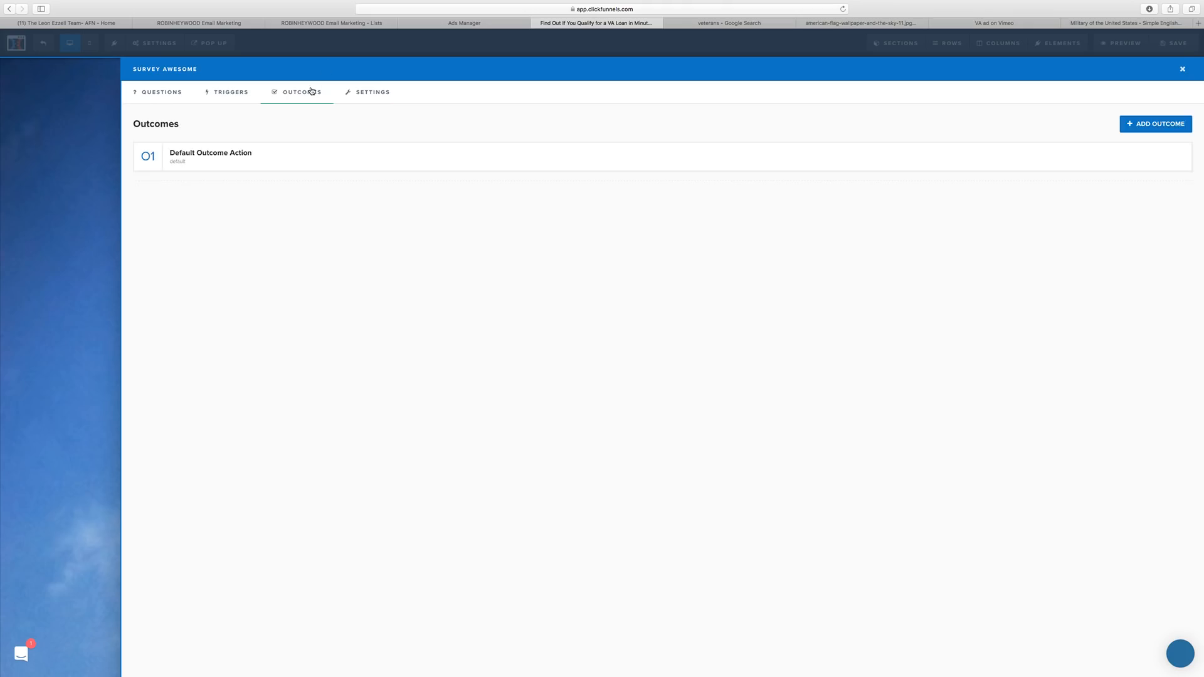
{"action": "left_click", "coordinate": [227, 151]}
{"action": "left_click", "coordinate": [850, 240]}
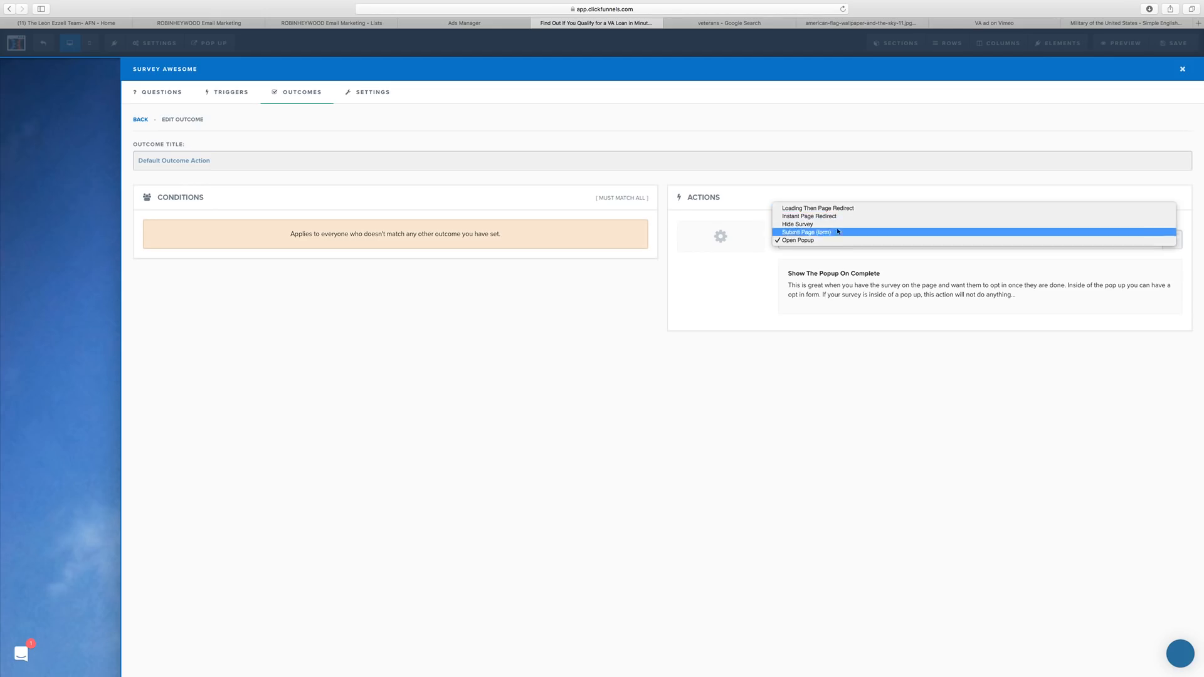
{"action": "left_click", "coordinate": [784, 287]}
Add a multiple-choice question, then delete it so the survey keeps its two questions.
{"action": "left_click", "coordinate": [163, 94]}
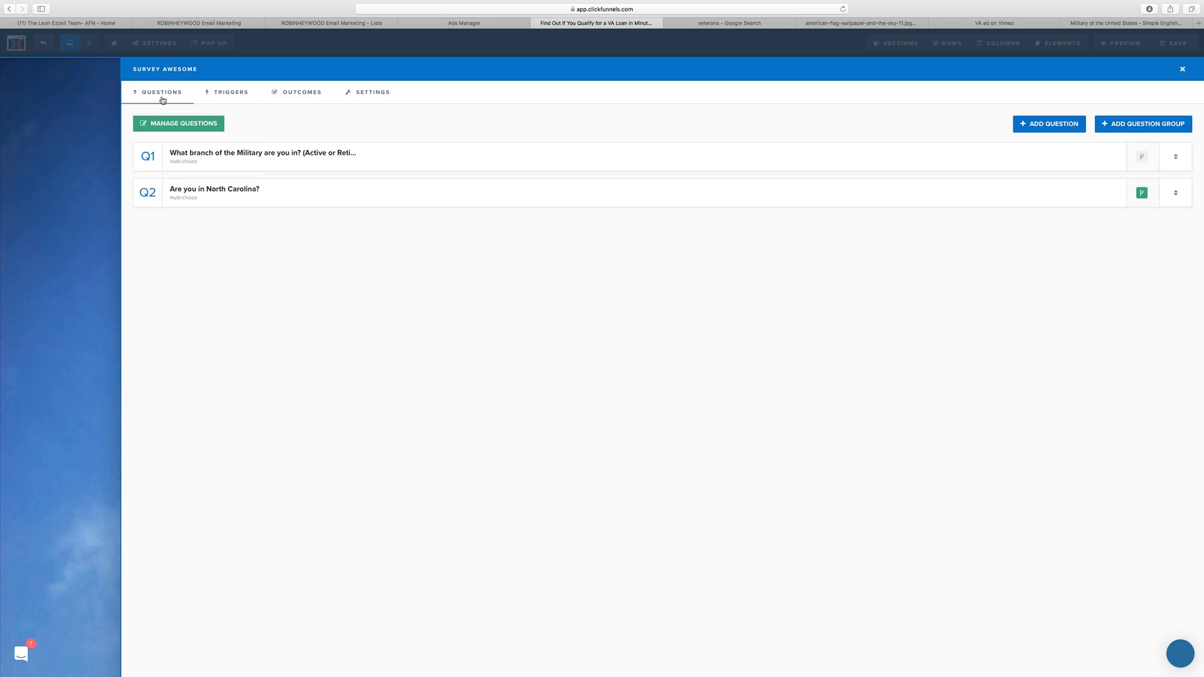
{"action": "left_click", "coordinate": [1052, 125]}
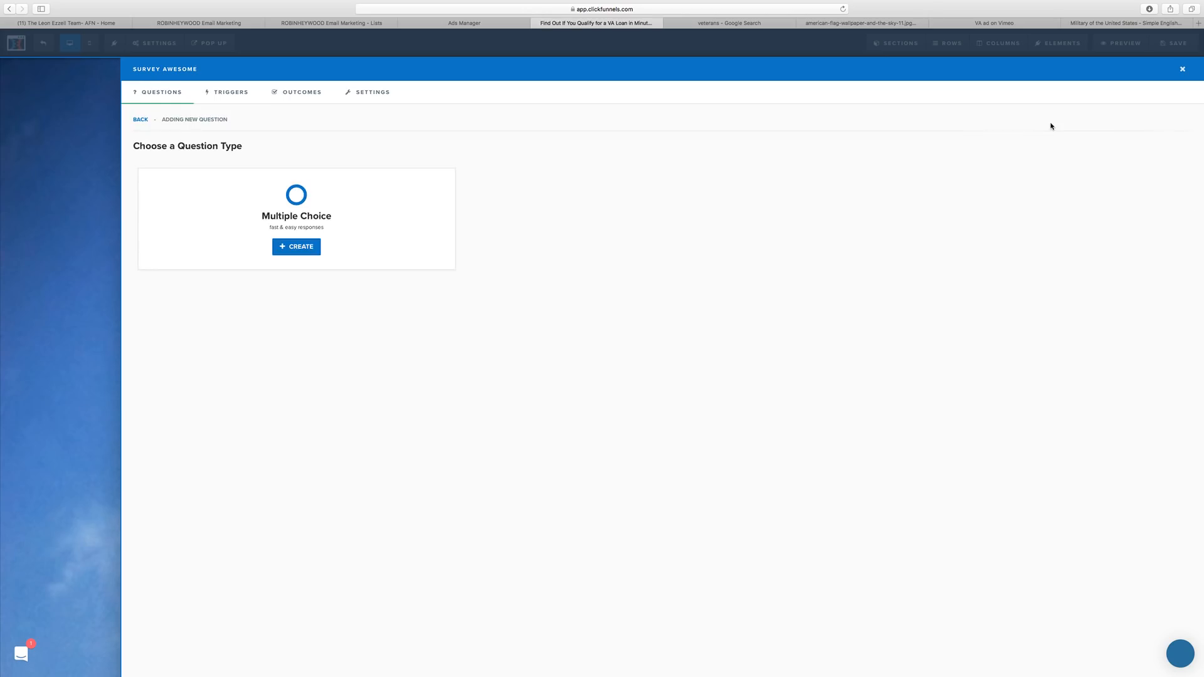
{"action": "left_click", "coordinate": [295, 249]}
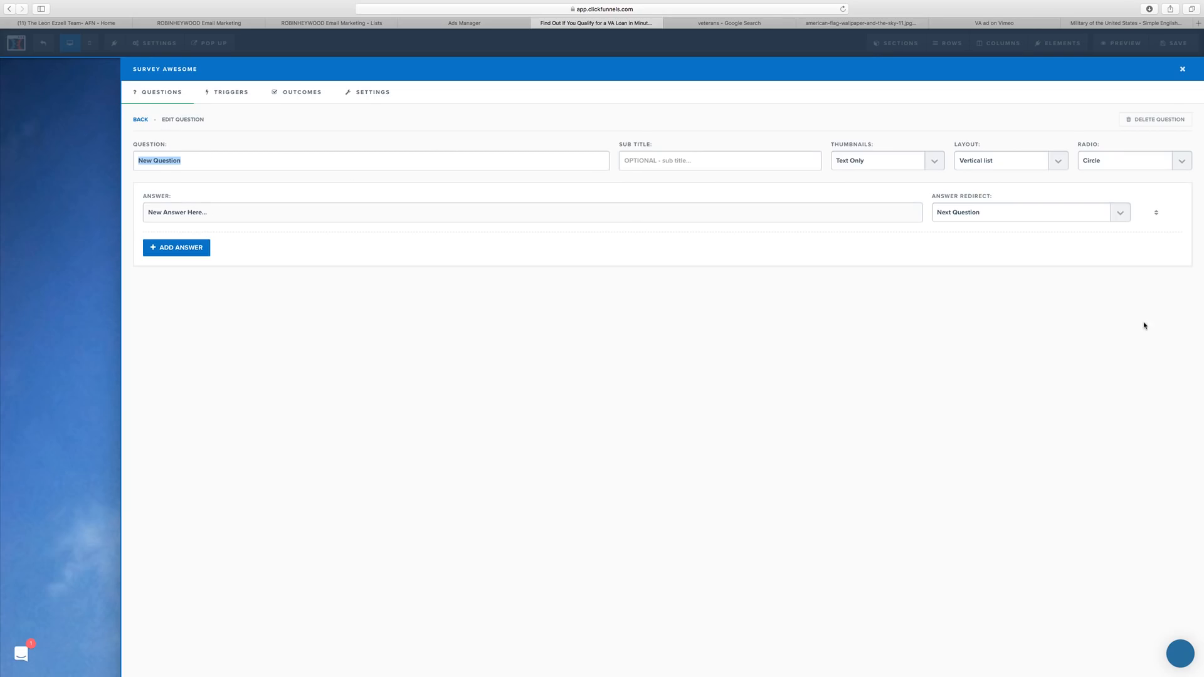
{"action": "left_click", "coordinate": [1155, 119]}
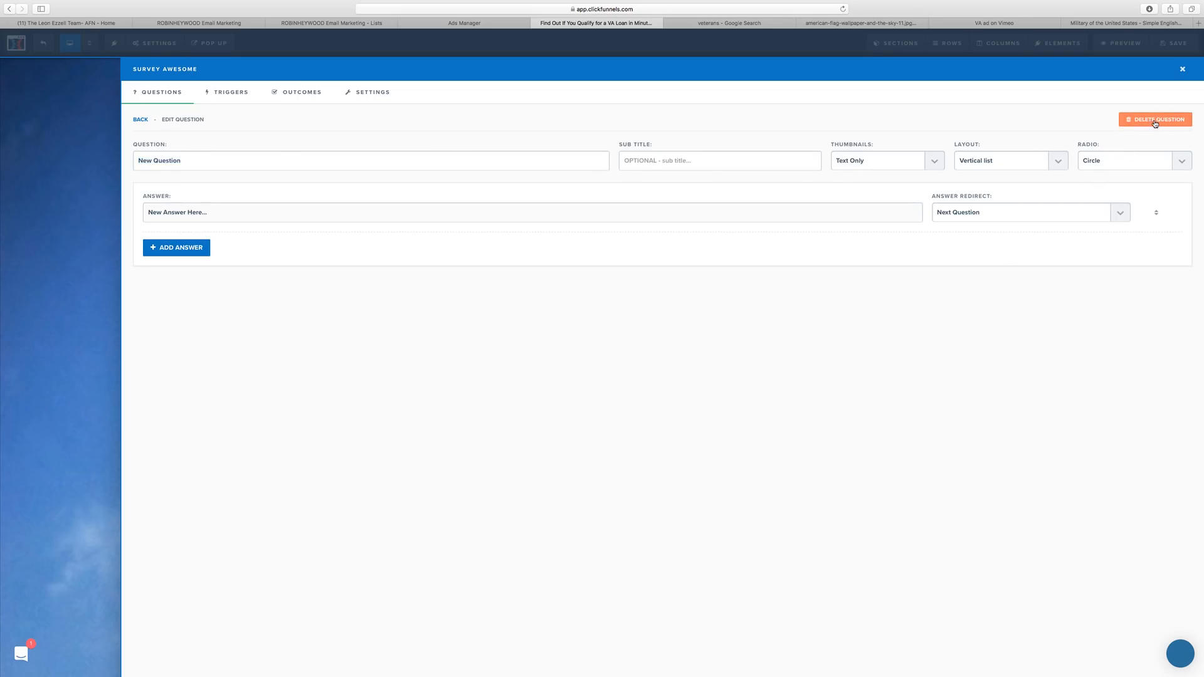
{"action": "left_click", "coordinate": [686, 352]}
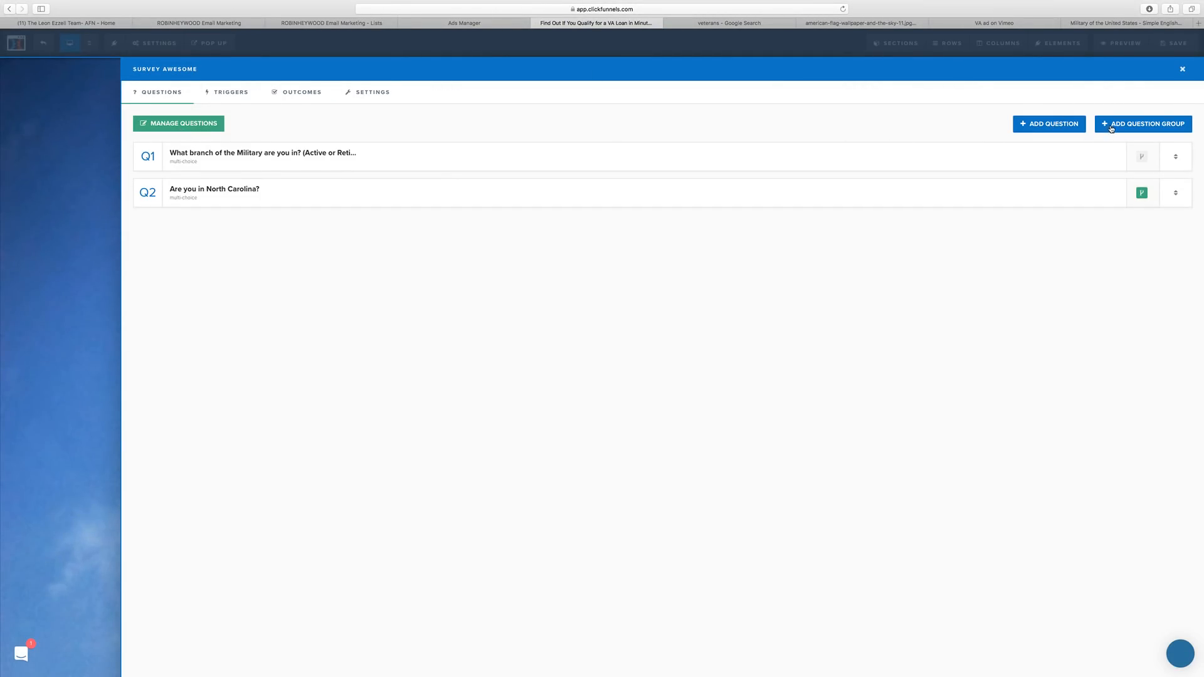
Start another question but back out, view the survey's general settings, and close the editor.
{"action": "left_click", "coordinate": [1059, 125]}
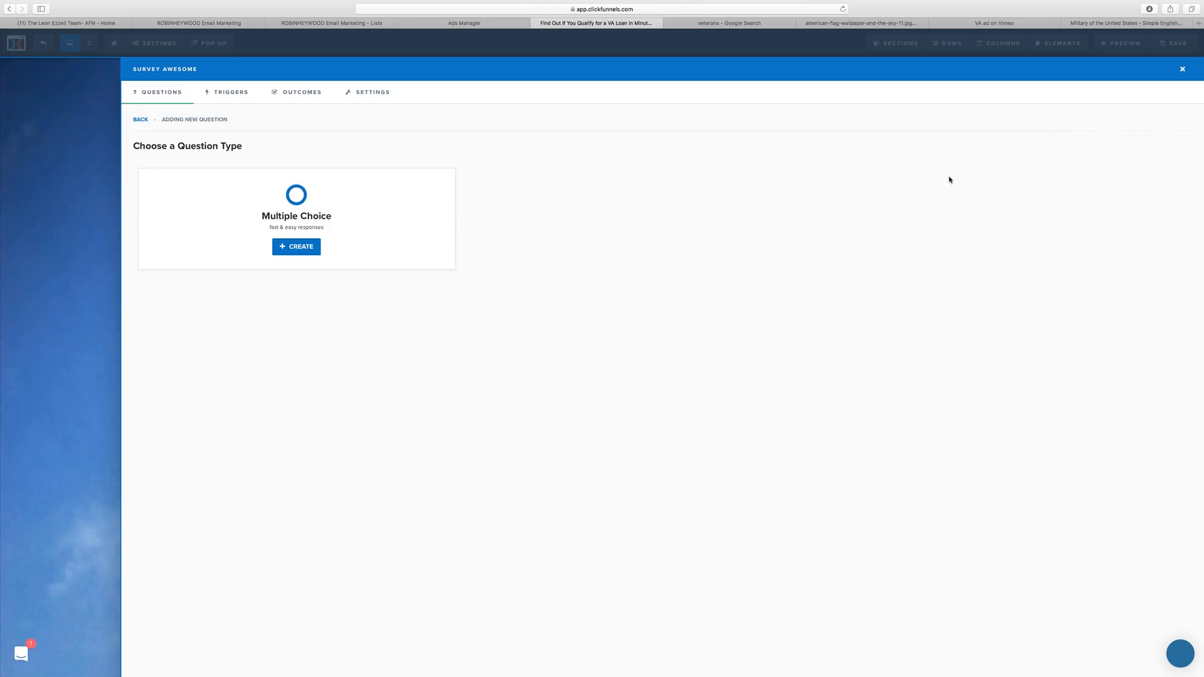
{"action": "left_click", "coordinate": [140, 119]}
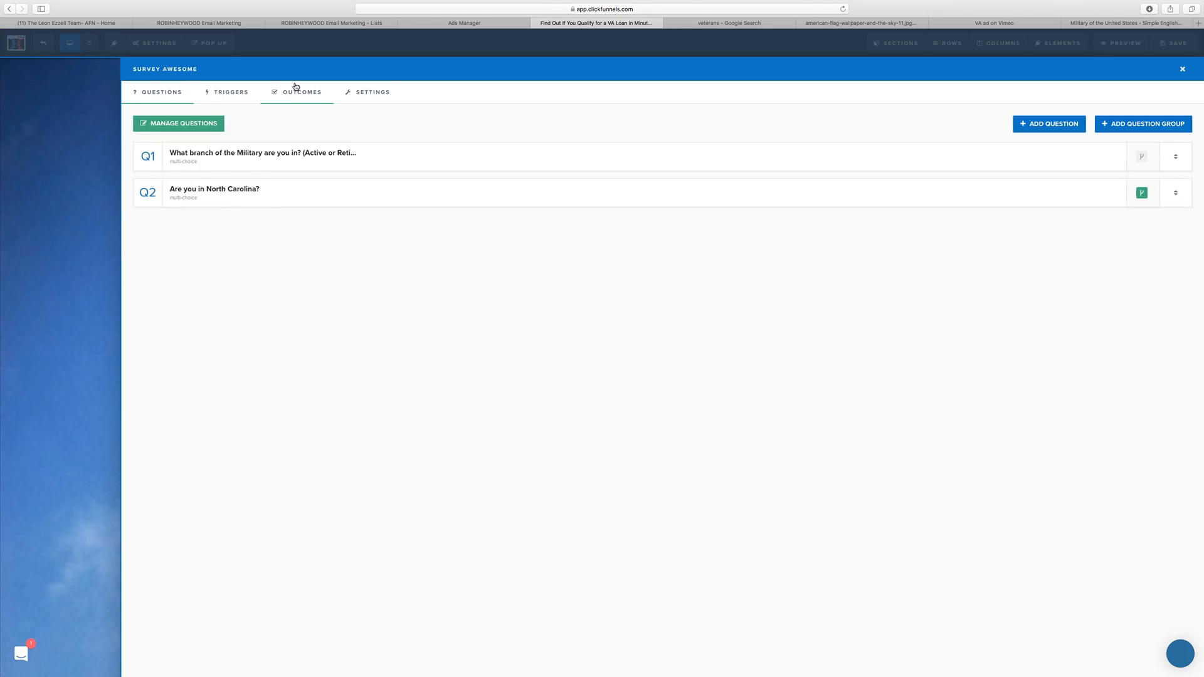
{"action": "left_click", "coordinate": [384, 94]}
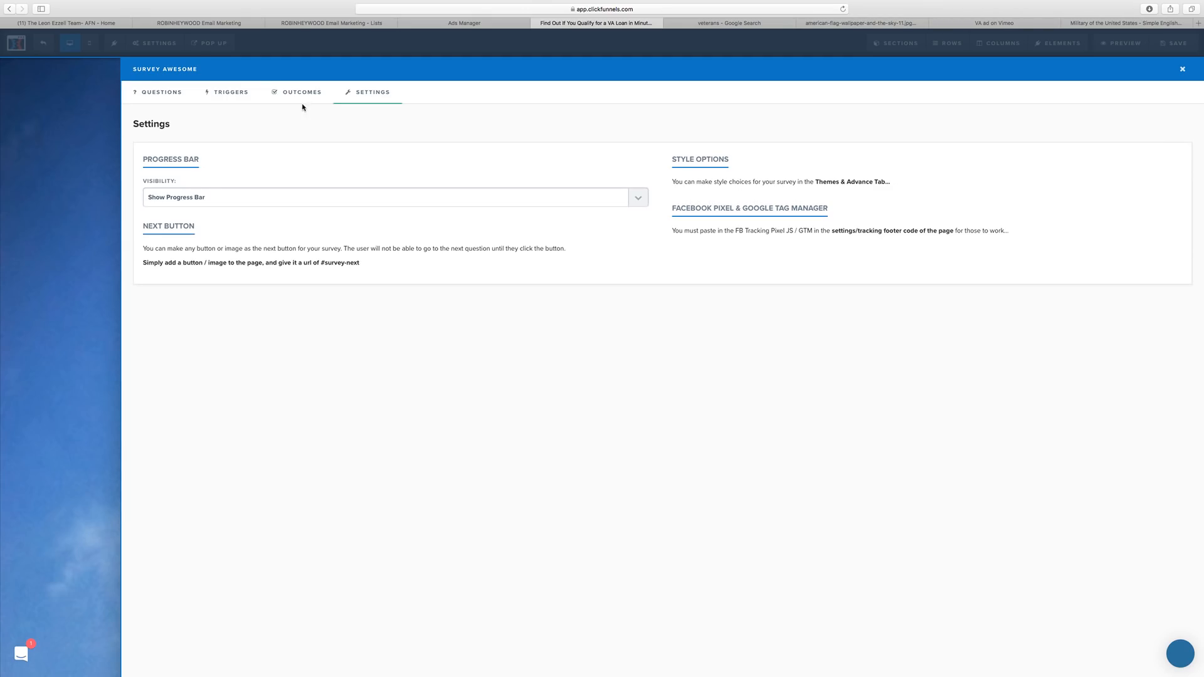
{"action": "left_click", "coordinate": [85, 153]}
Save, preview the page answering Army and Yes to trigger the popup, then return to the editor.
{"action": "left_click", "coordinate": [1151, 45]}
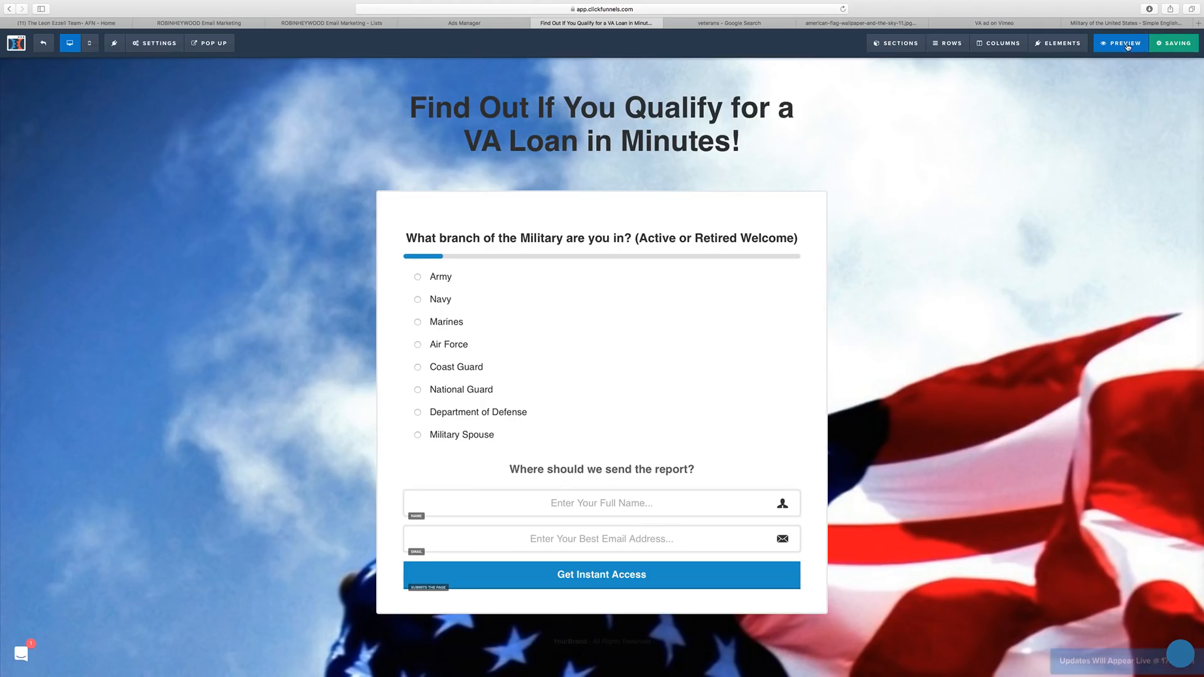
{"action": "left_click", "coordinate": [1122, 43]}
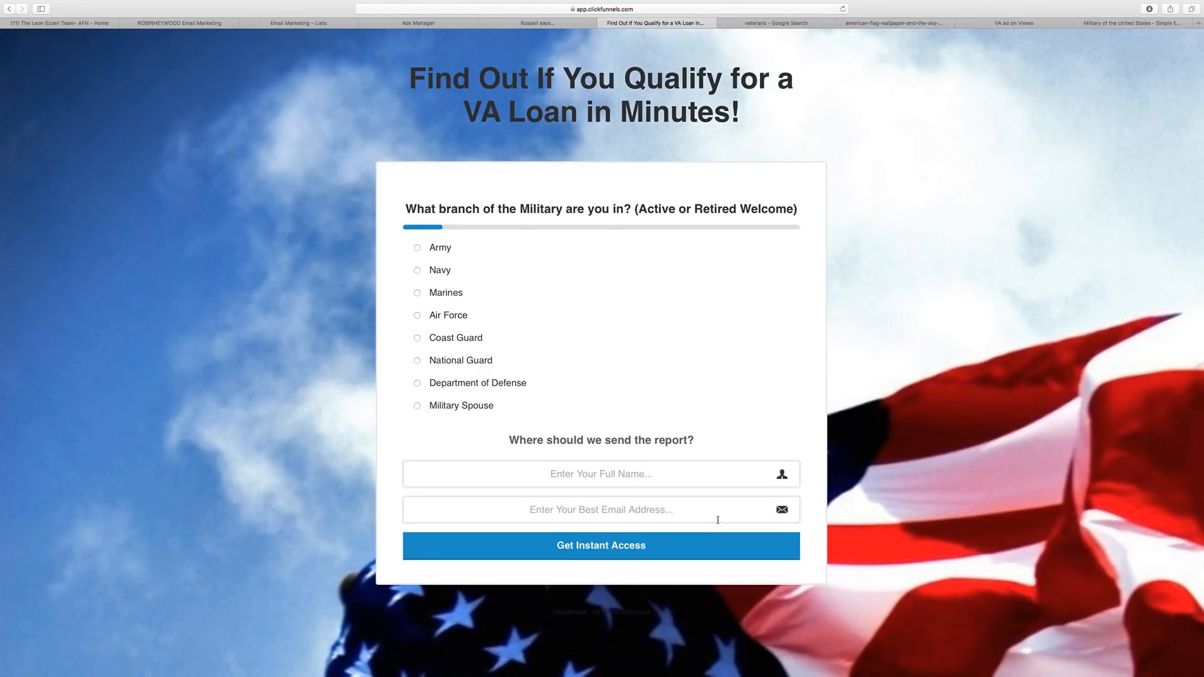
{"action": "left_click", "coordinate": [462, 247]}
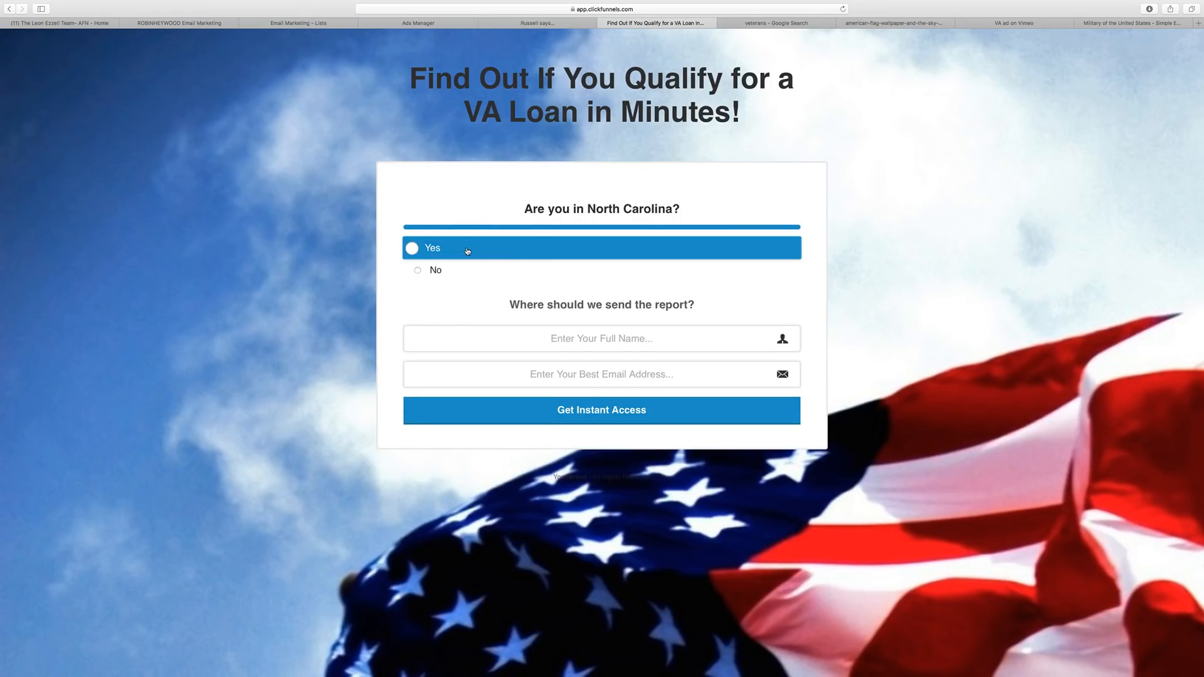
{"action": "left_click", "coordinate": [467, 251]}
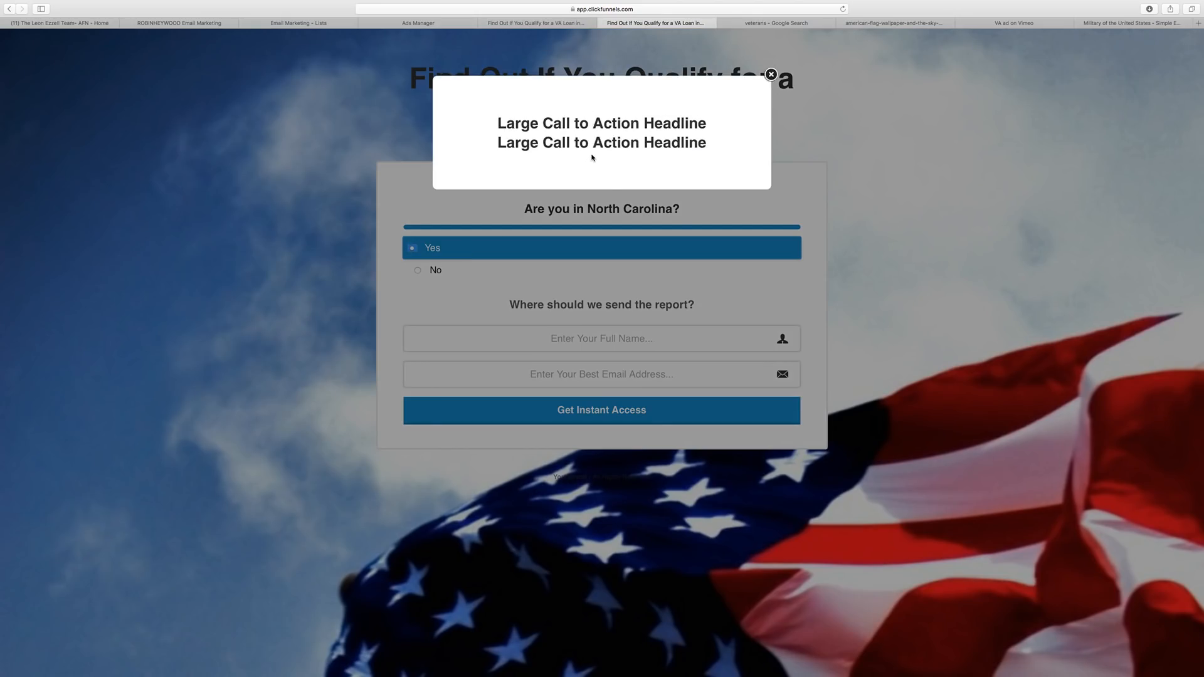
{"action": "left_click", "coordinate": [771, 74]}
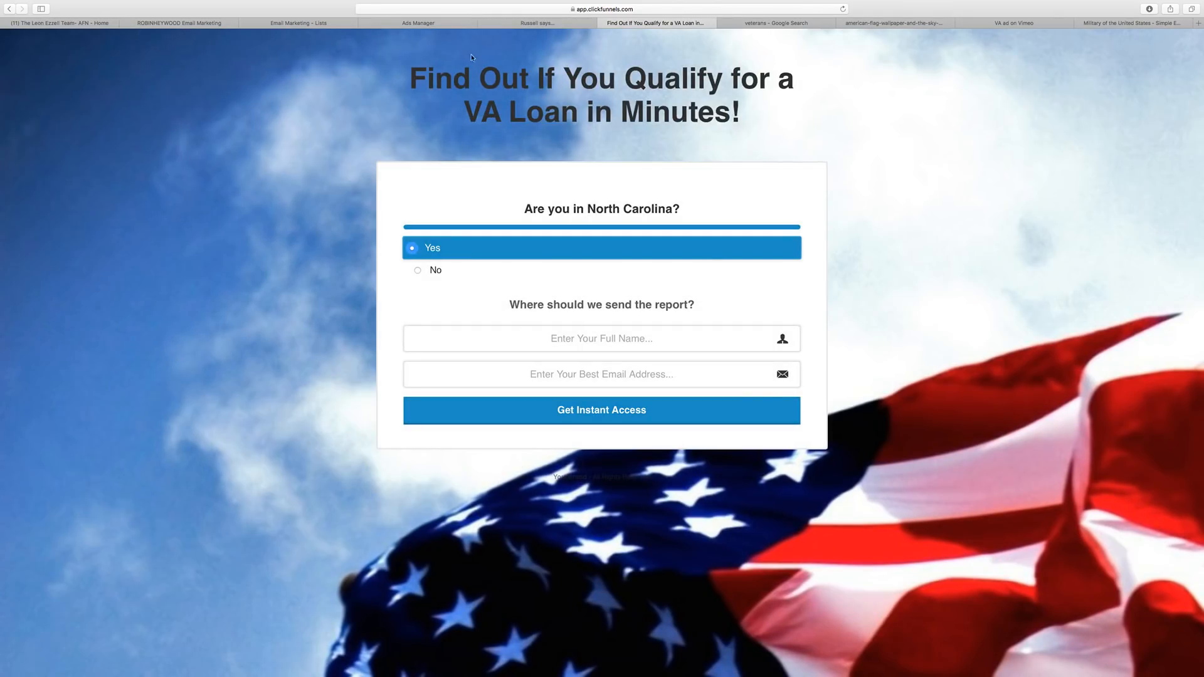
{"action": "left_click", "coordinate": [552, 23]}
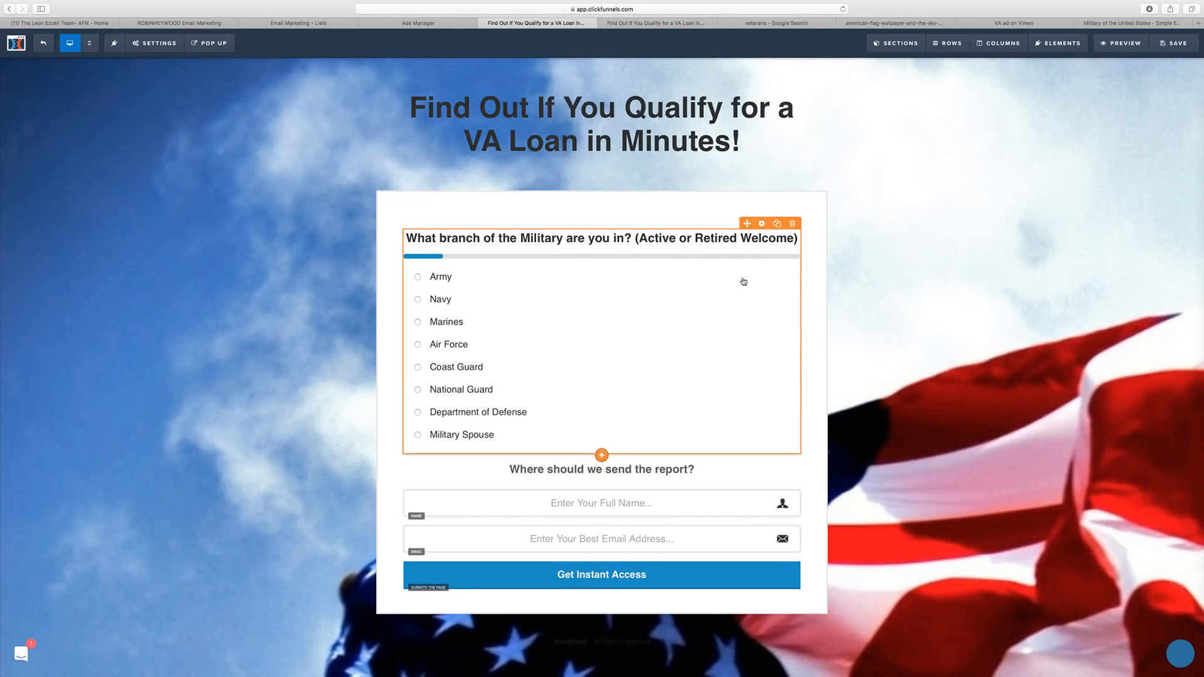
Open the survey's Outcomes and add a New Outcome, leaving its page action unchanged.
{"action": "right_click", "coordinate": [762, 224]}
{"action": "left_click", "coordinate": [770, 252]}
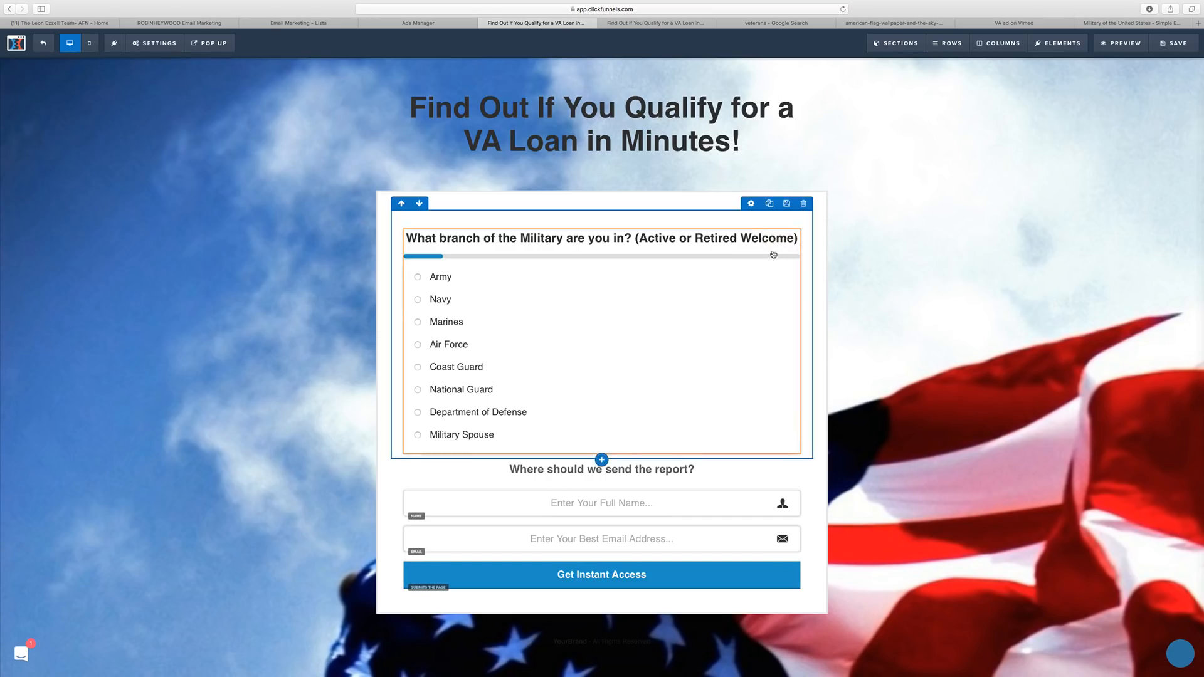
{"action": "left_click", "coordinate": [761, 224]}
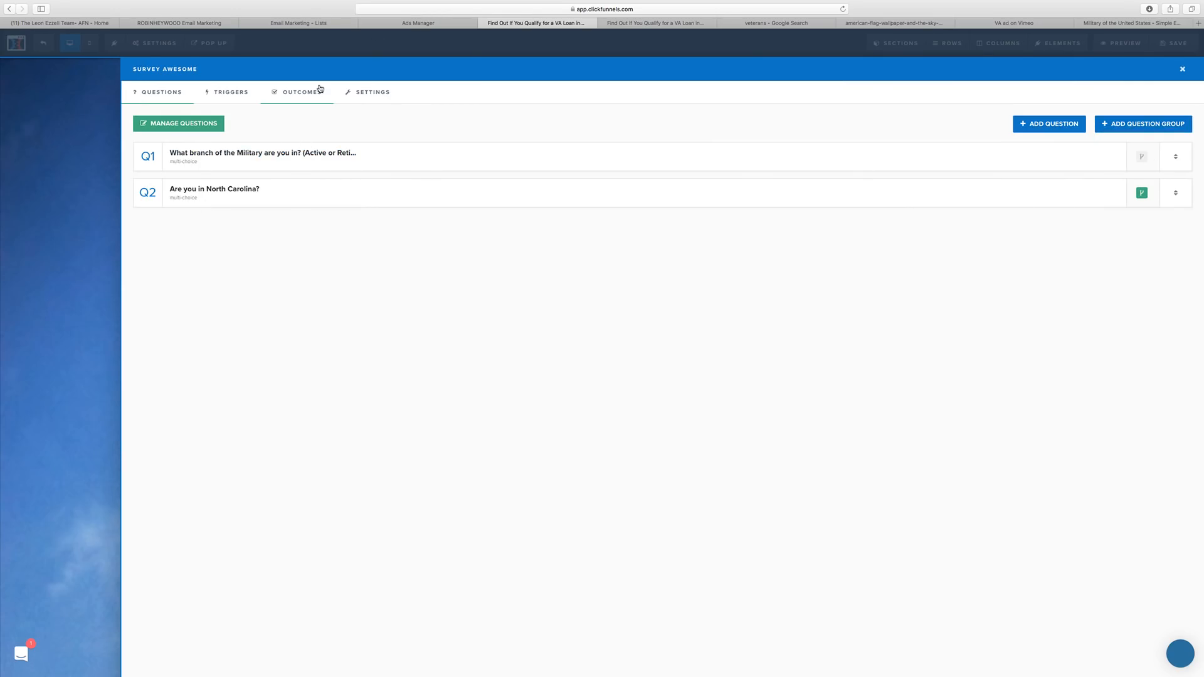
{"action": "left_click", "coordinate": [293, 99]}
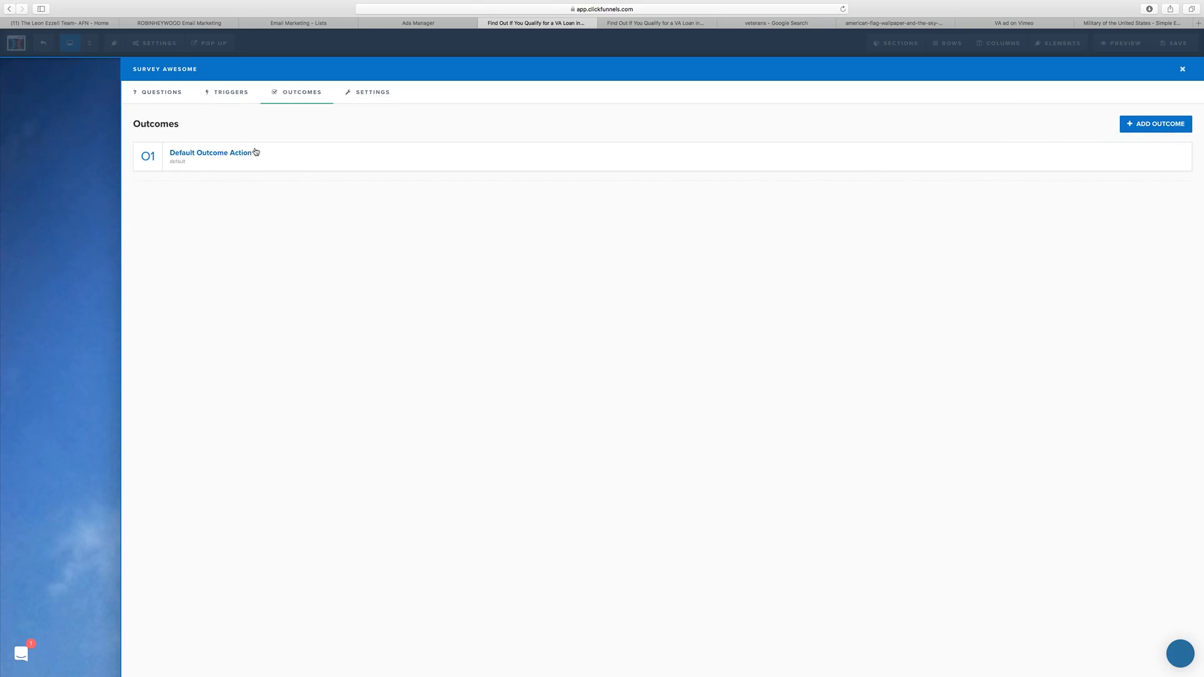
{"action": "left_click", "coordinate": [1146, 123]}
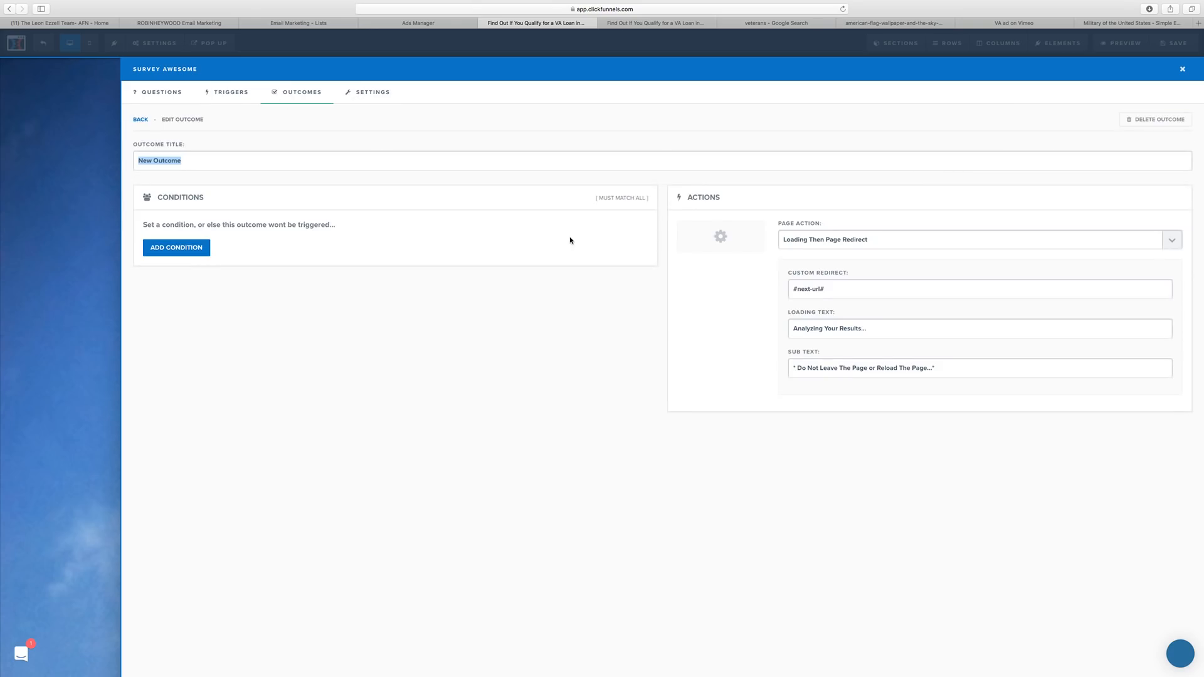
{"action": "left_click", "coordinate": [840, 242]}
{"action": "left_click", "coordinate": [439, 453]}
Delete the new outcome so only the Default Outcome remains.
{"action": "left_click", "coordinate": [144, 120]}
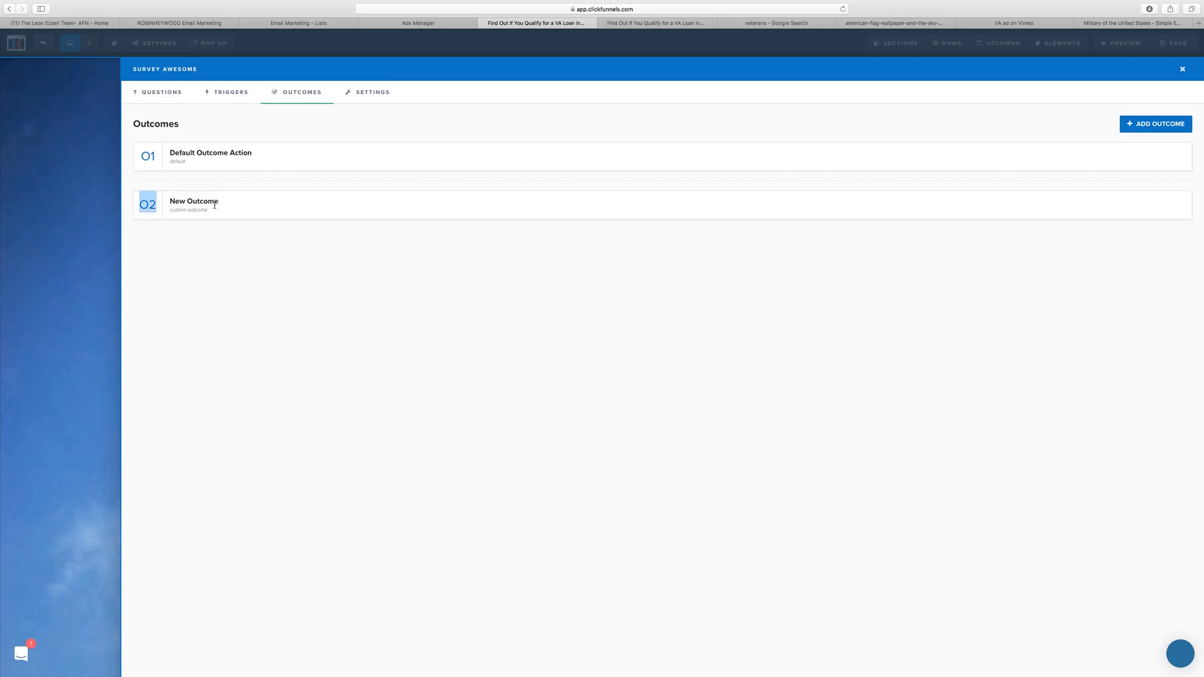
{"action": "left_click", "coordinate": [145, 205]}
{"action": "left_click", "coordinate": [303, 92]}
{"action": "left_click", "coordinate": [175, 202]}
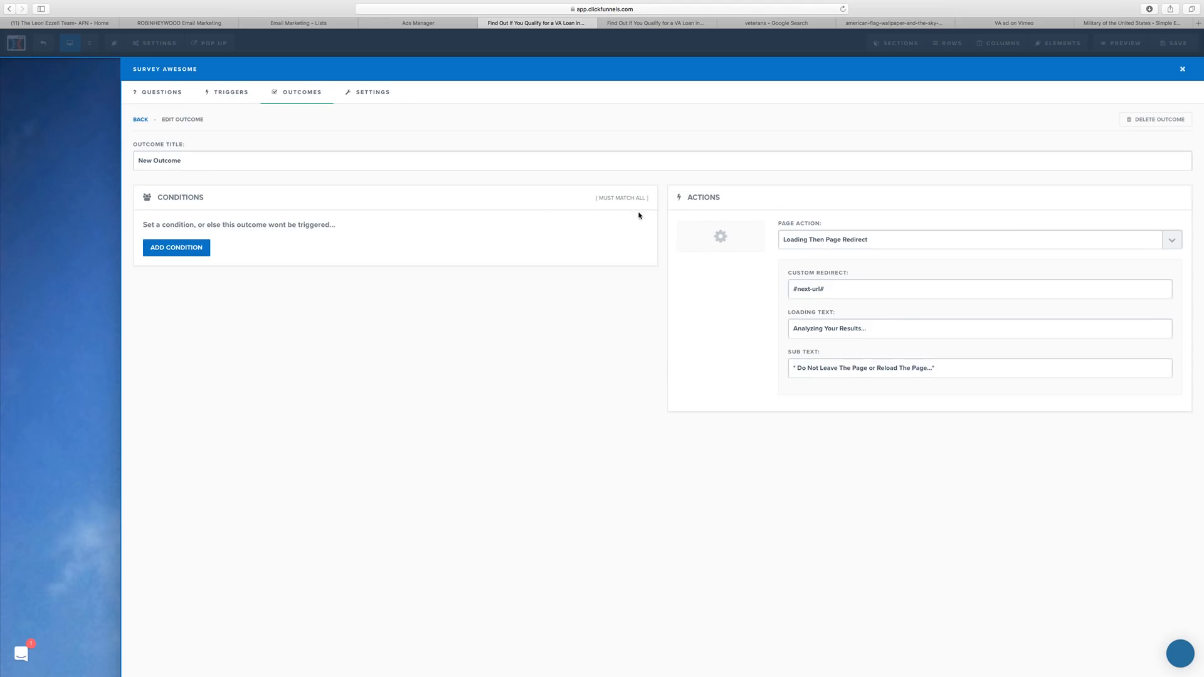
{"action": "left_click", "coordinate": [1157, 119]}
{"action": "left_click", "coordinate": [688, 353]}
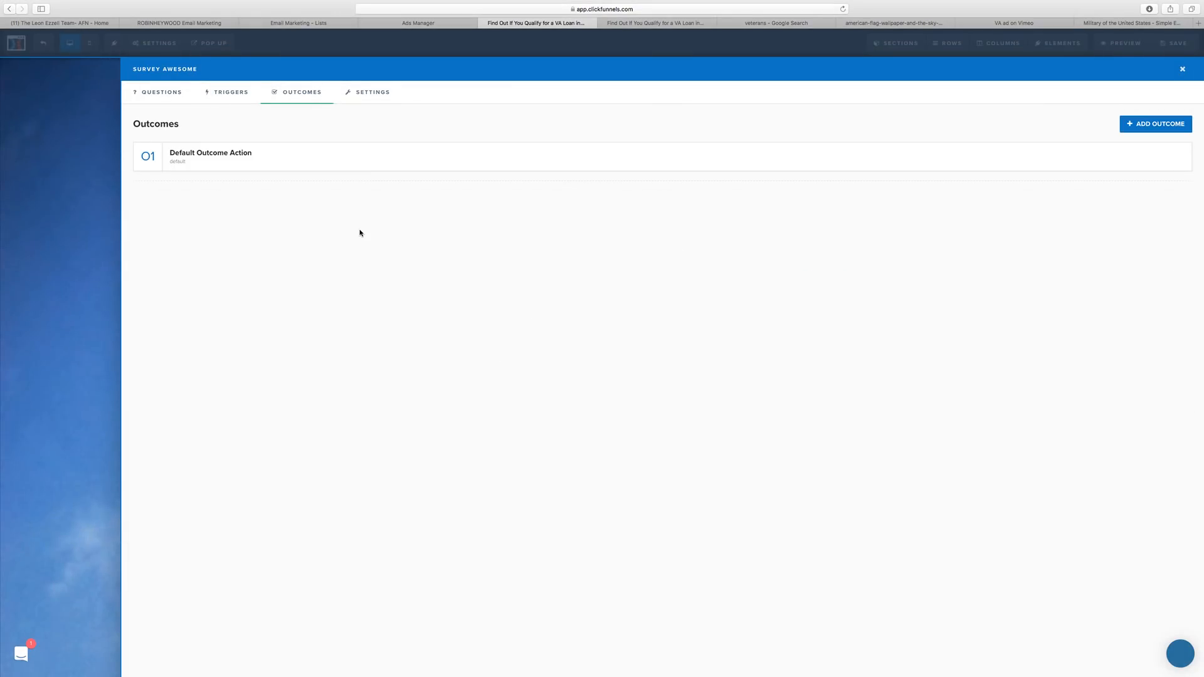
Keep the Default Outcome Action's page action as Open Popup and close the survey editor.
{"action": "left_click", "coordinate": [208, 154]}
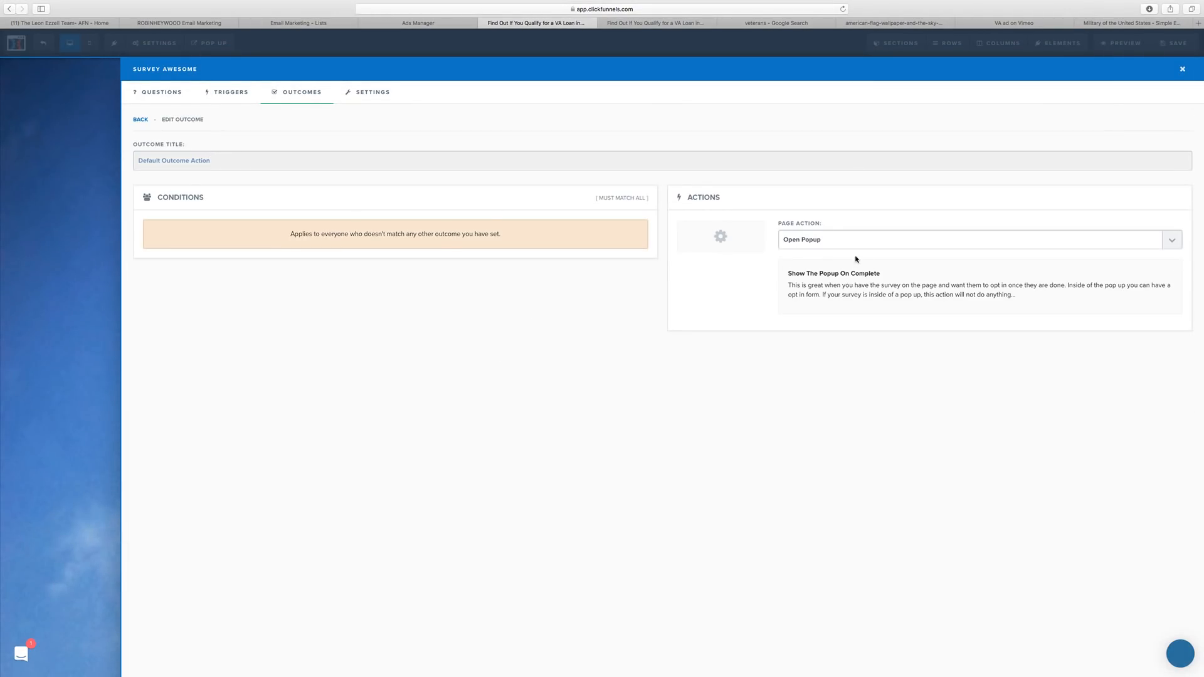
{"action": "left_click", "coordinate": [839, 241]}
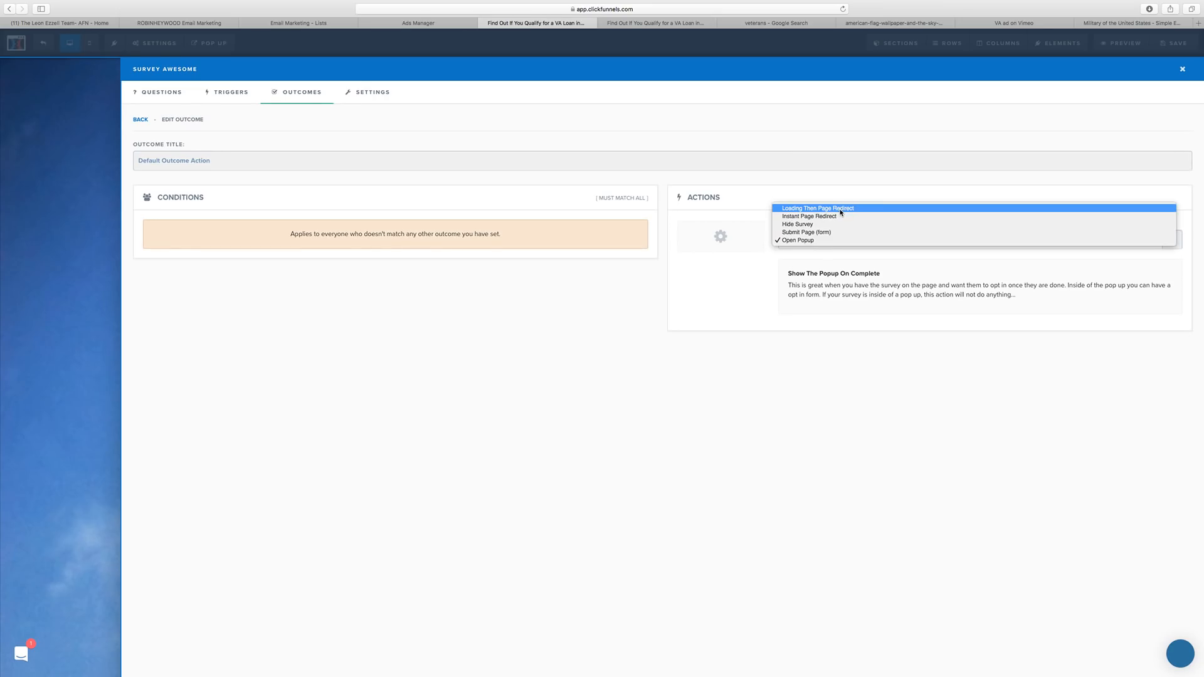
{"action": "left_click", "coordinate": [655, 384]}
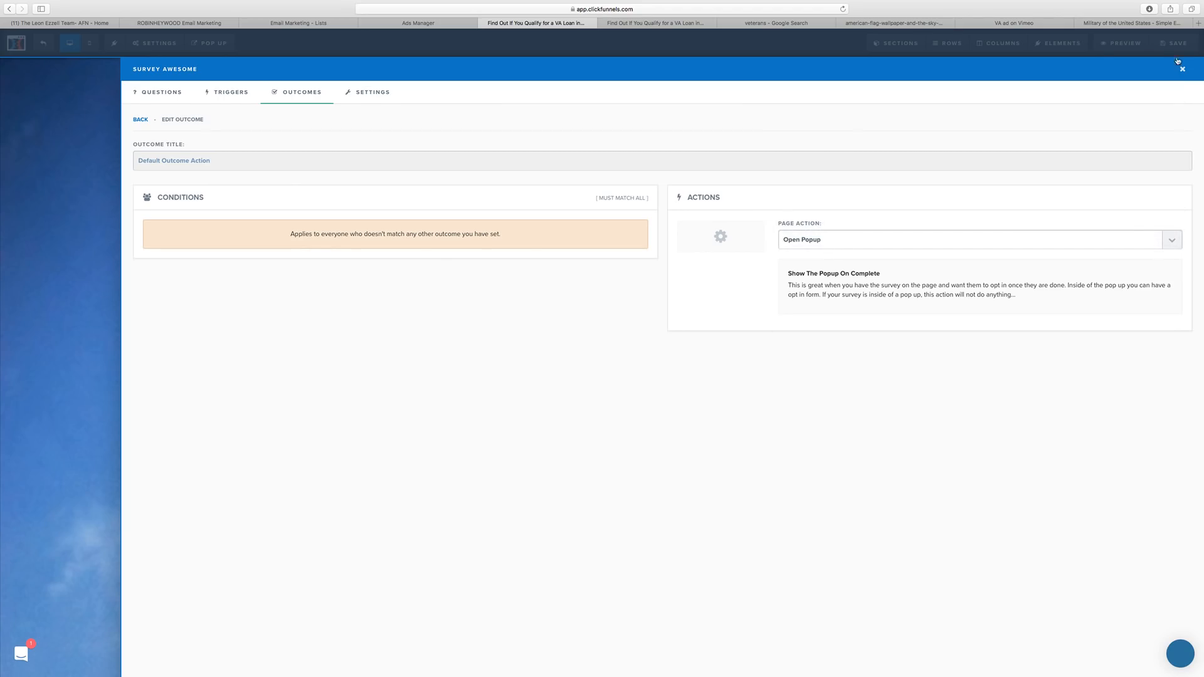
{"action": "left_click", "coordinate": [1182, 69]}
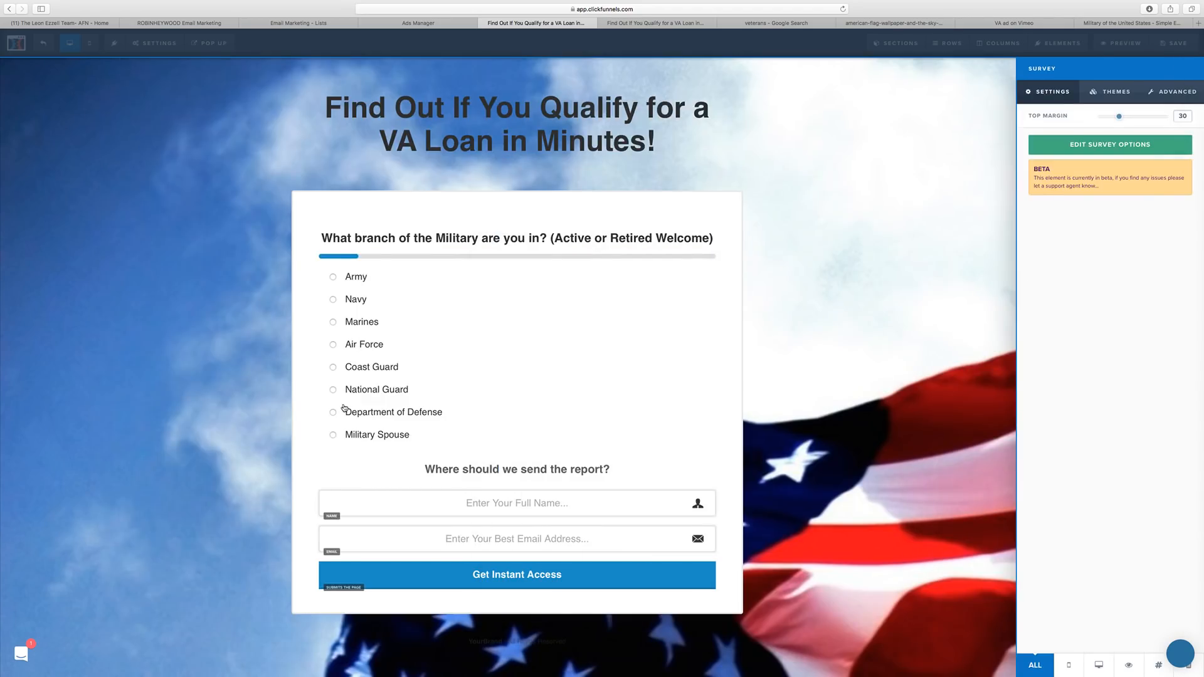
{"action": "left_click", "coordinate": [869, 439]}
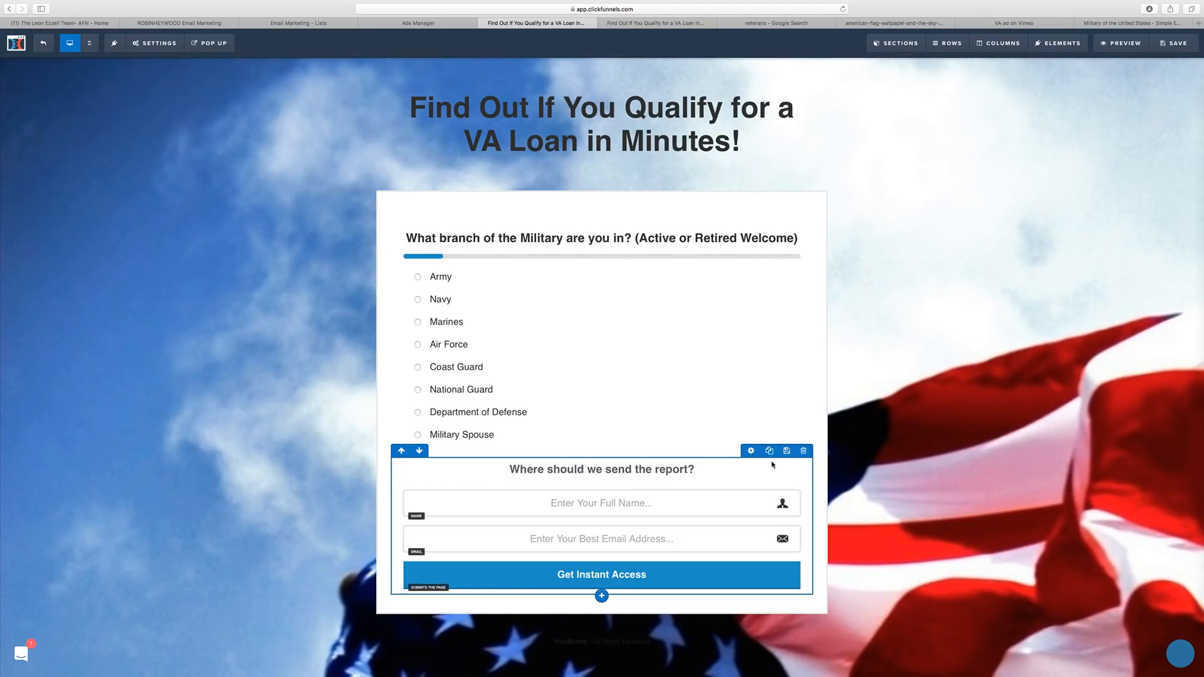
{"action": "left_click", "coordinate": [756, 456]}
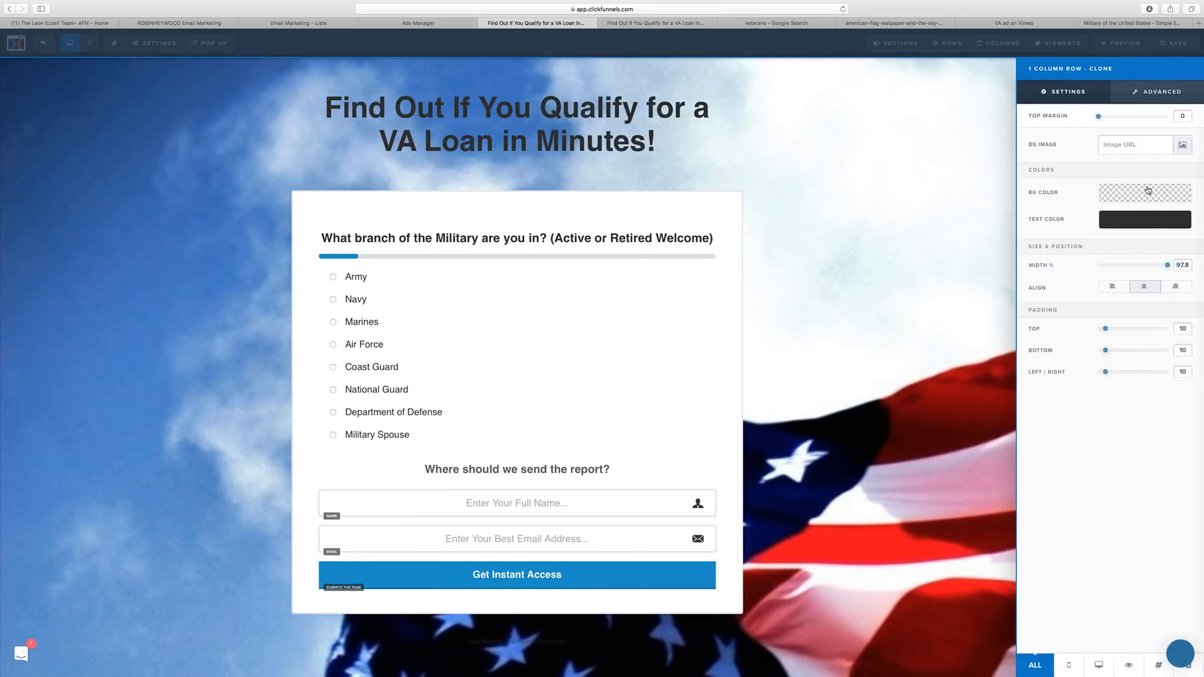
{"action": "left_click", "coordinate": [1156, 92]}
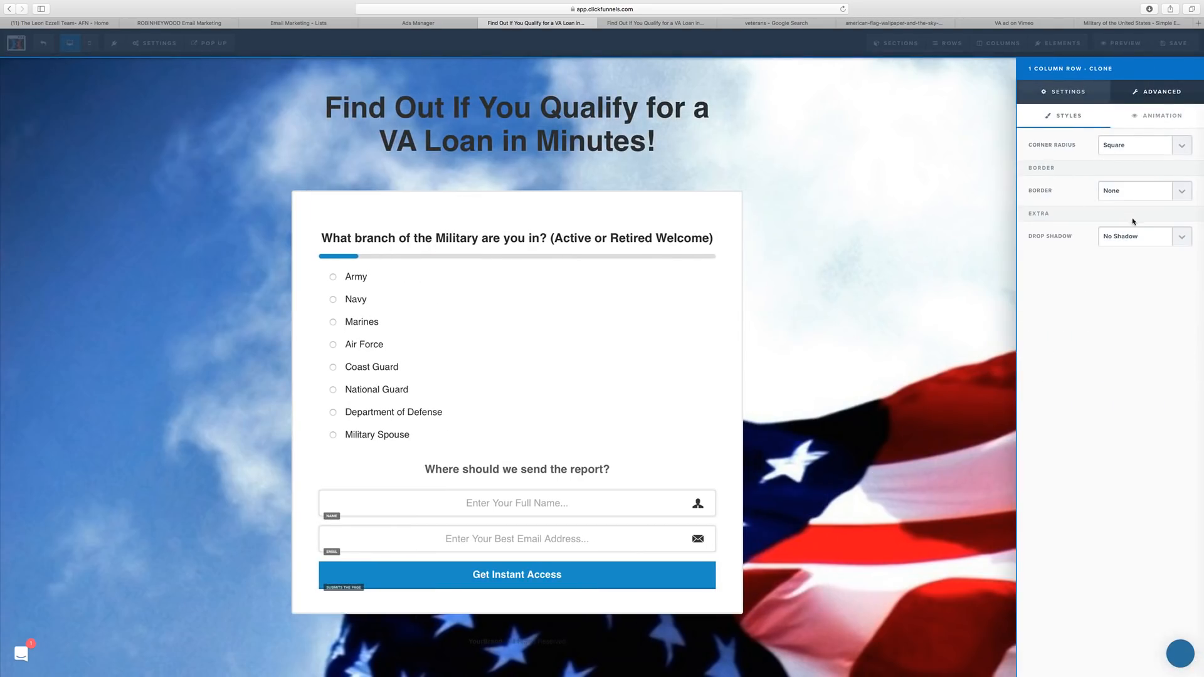
{"action": "left_click", "coordinate": [1065, 91]}
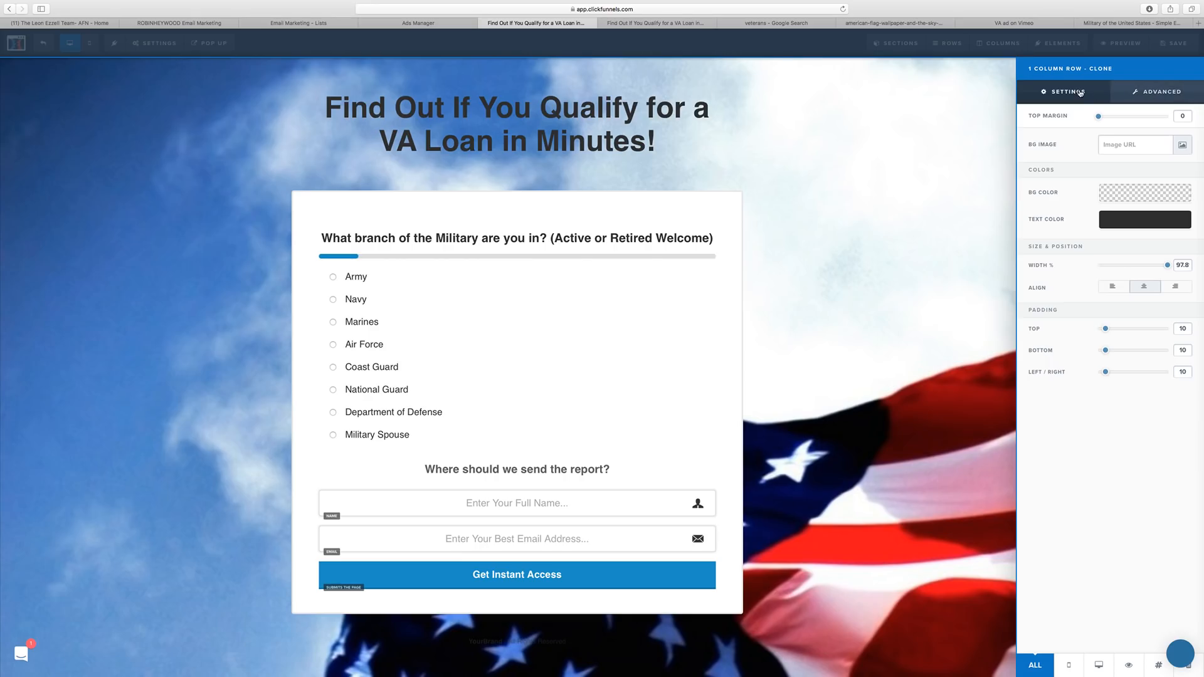
{"action": "left_click", "coordinate": [1150, 99]}
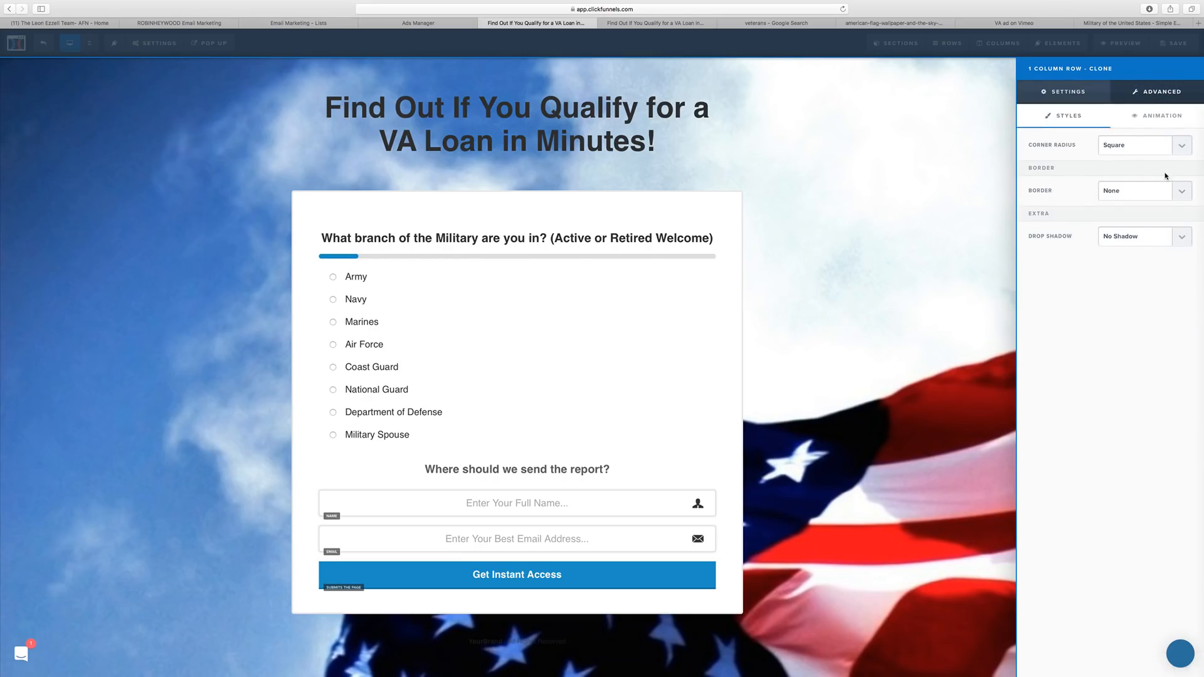
{"action": "left_click", "coordinate": [1065, 91]}
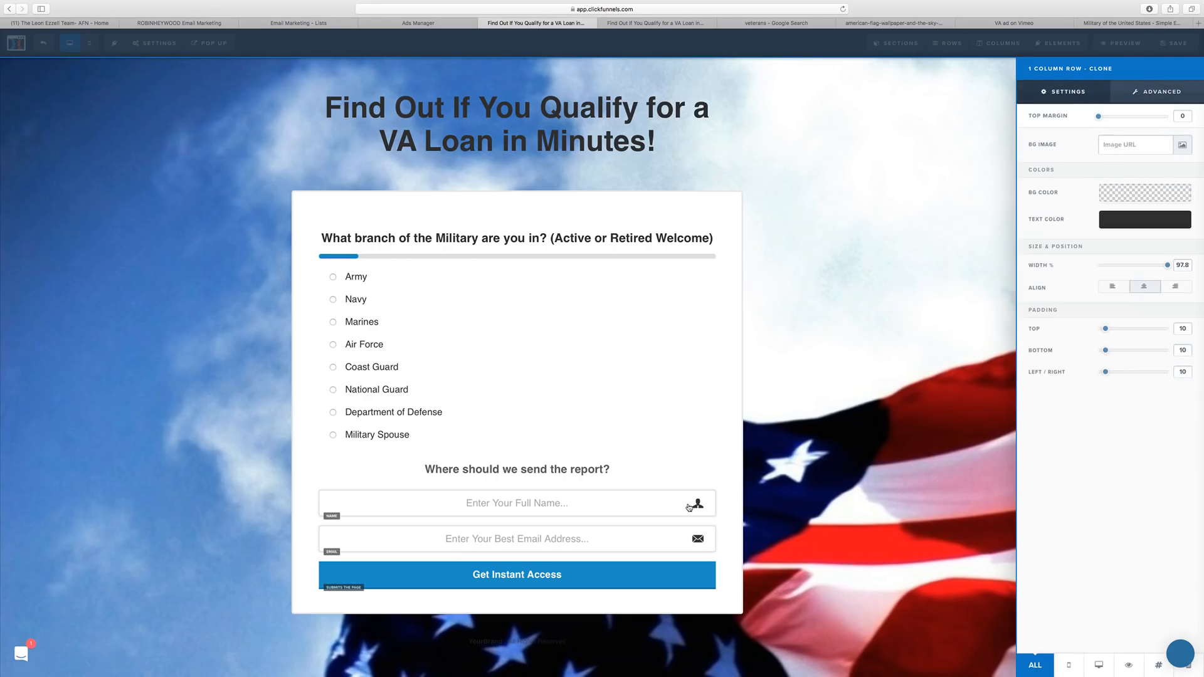
{"action": "left_click", "coordinate": [522, 355]}
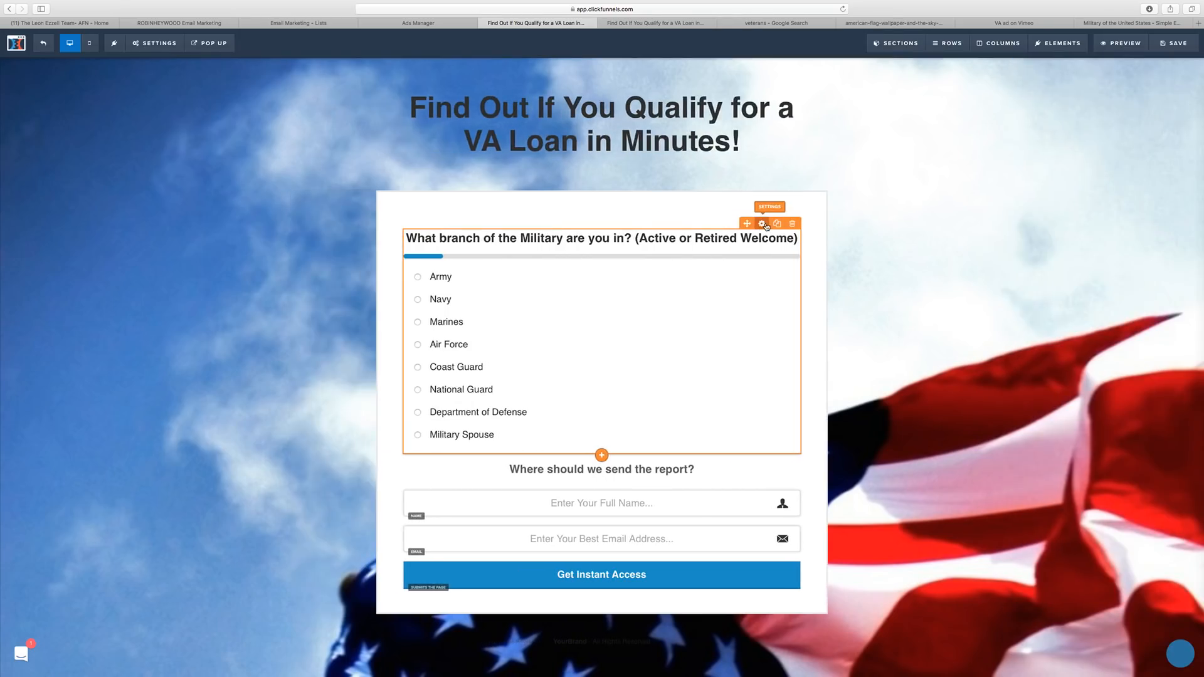
{"action": "left_click", "coordinate": [1120, 151]}
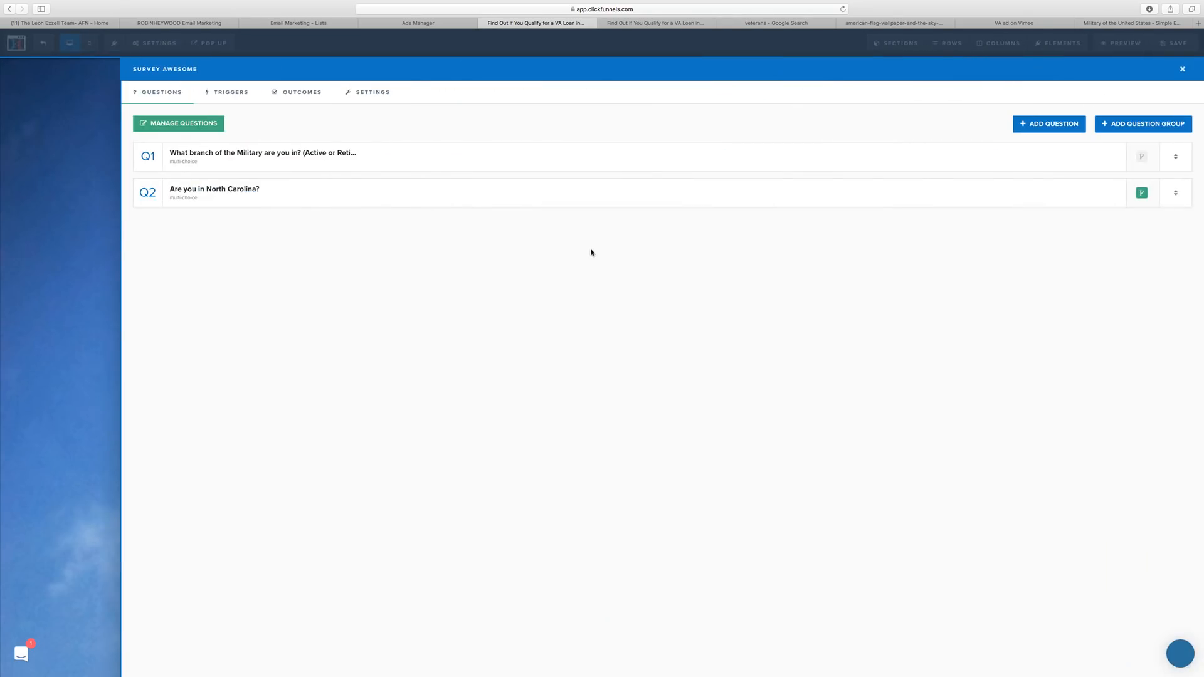
{"action": "left_click", "coordinate": [87, 225]}
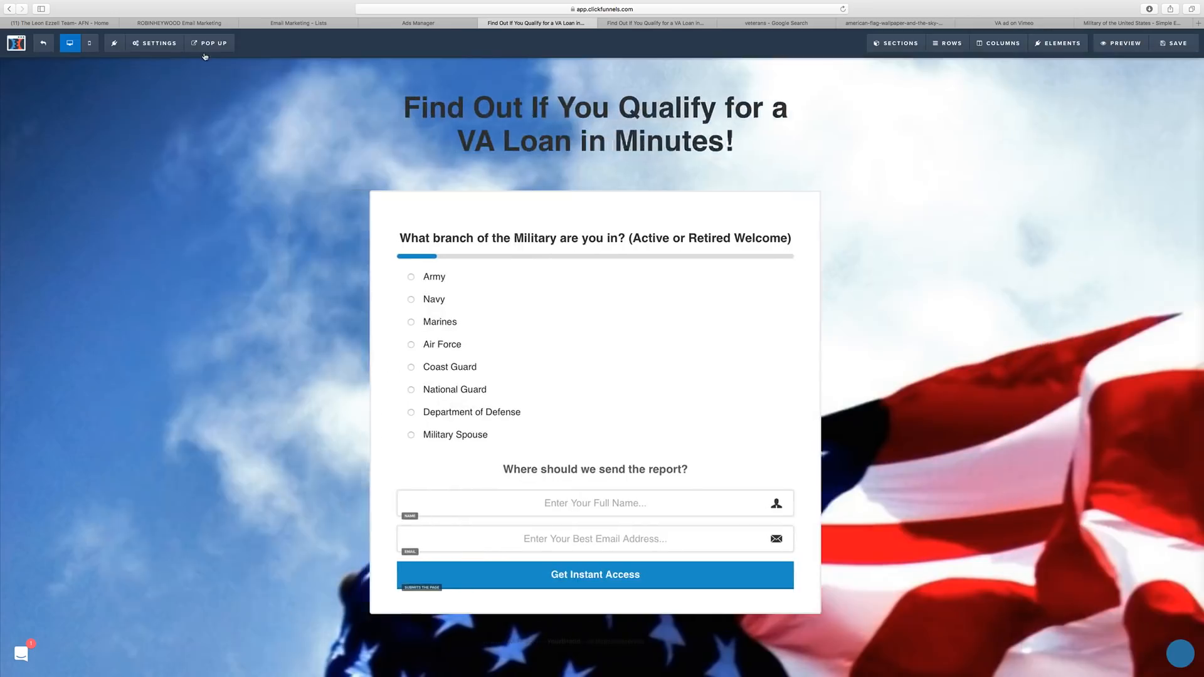
Show the popup and add an Input element from the Form elements.
{"action": "left_click", "coordinate": [207, 64]}
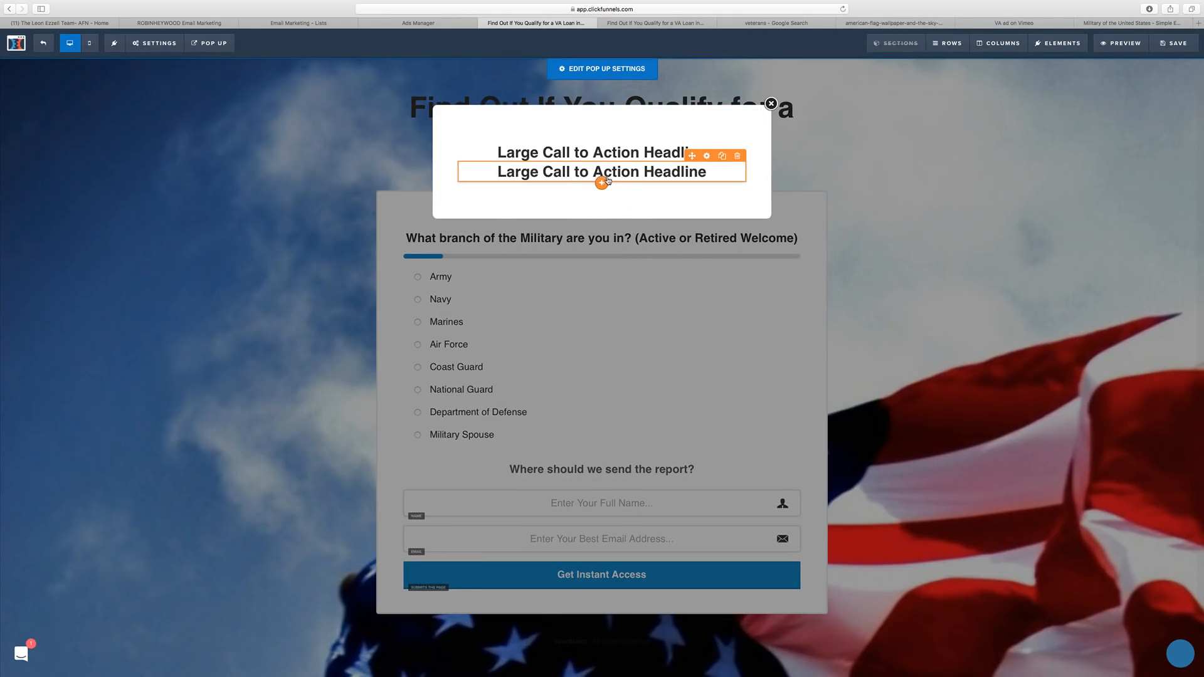
{"action": "left_click", "coordinate": [601, 202]}
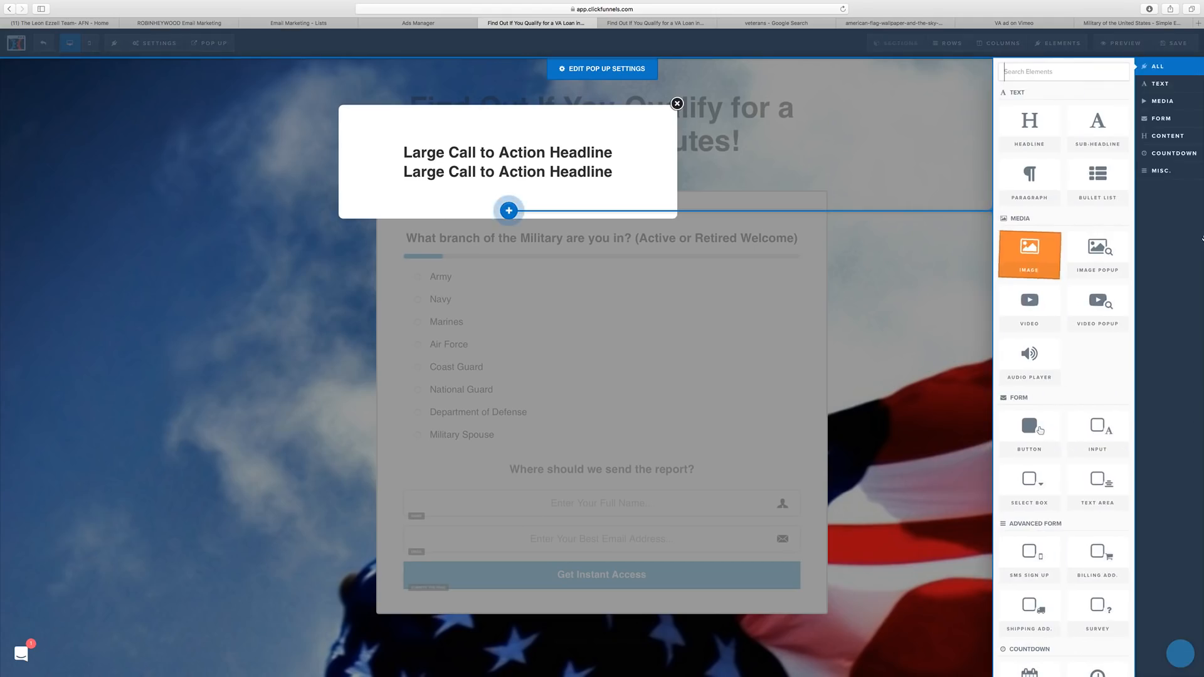
{"action": "left_click", "coordinate": [1161, 118]}
{"action": "left_click", "coordinate": [1110, 125]}
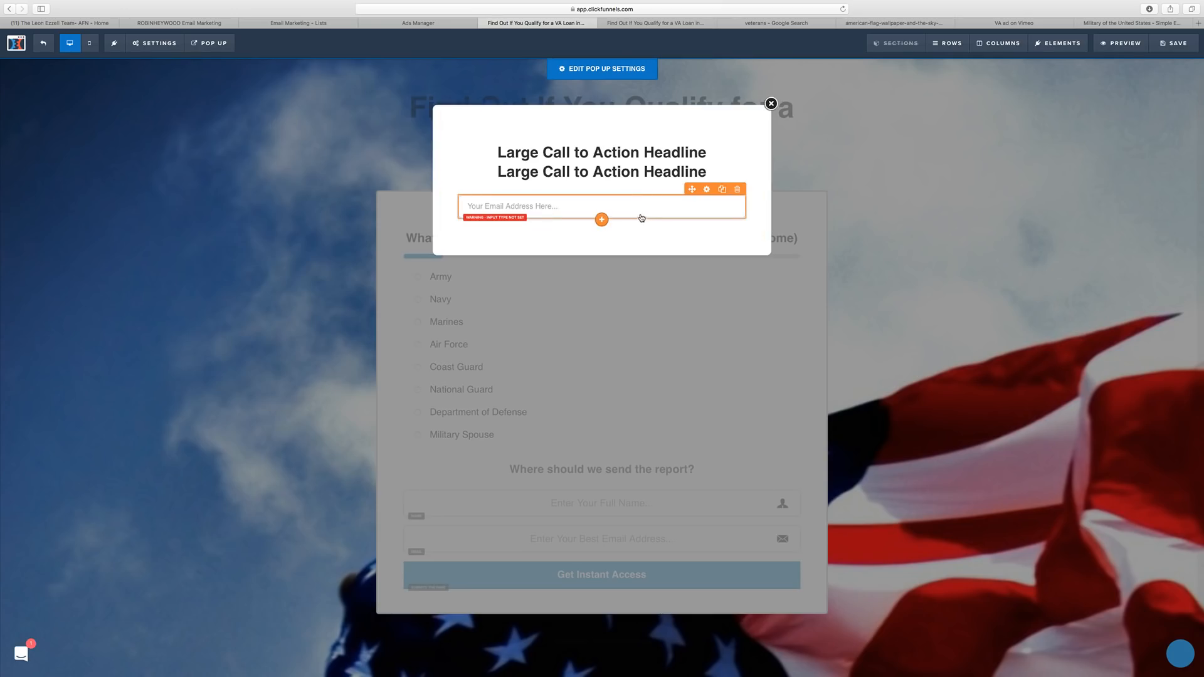
Set the input's type to Full Name with placeholder 'Full Name of Veteran'.
{"action": "left_click", "coordinate": [707, 189]}
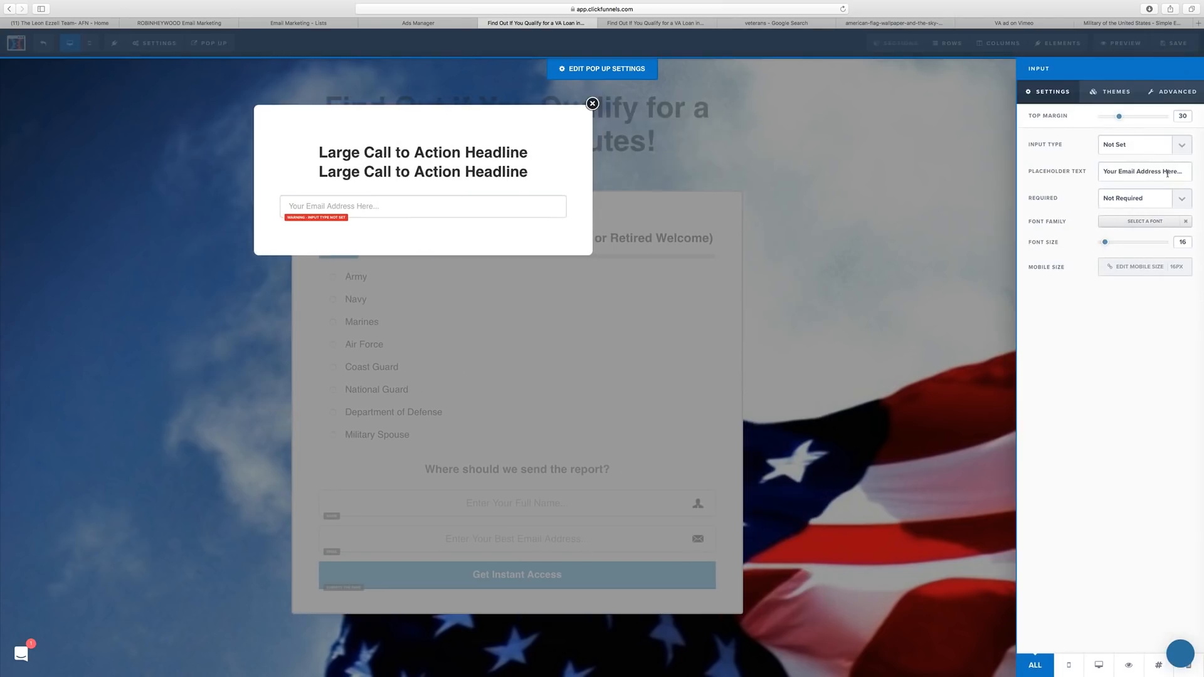
{"action": "left_click", "coordinate": [1156, 149]}
{"action": "left_click", "coordinate": [1152, 155]}
{"action": "left_click_drag", "start_coordinate": [1190, 169], "coordinate": [1096, 167]}
{"action": "type", "text": "FUll"}
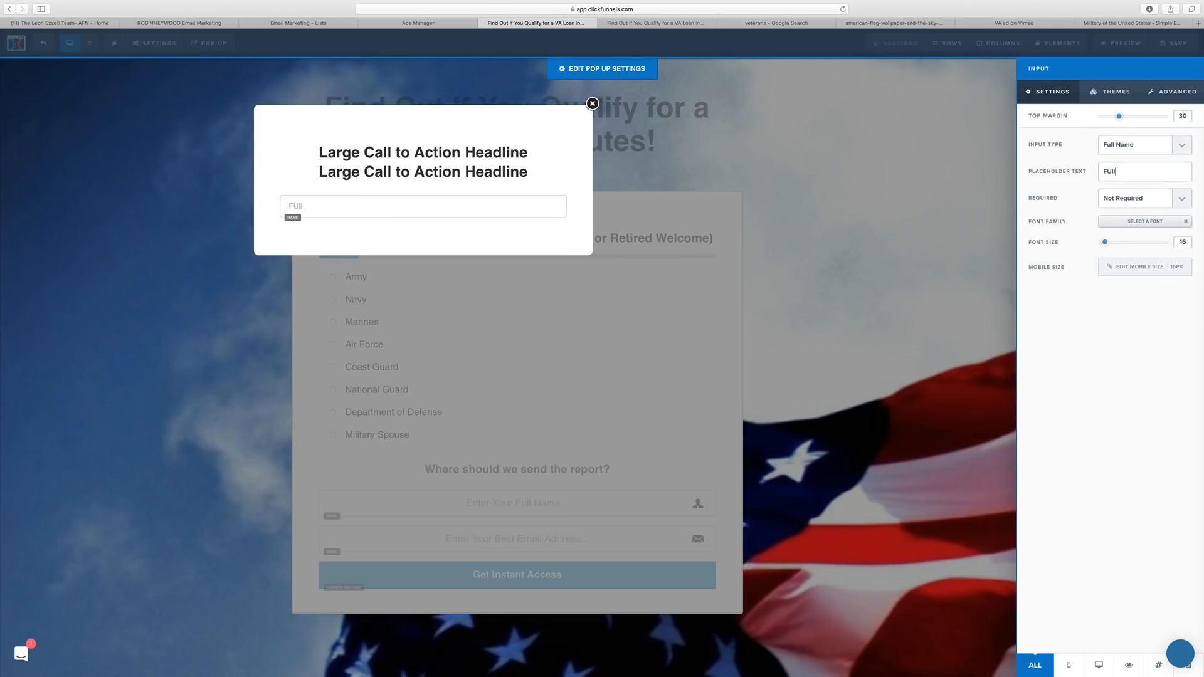
{"action": "key", "text": "BackSpace"}
{"action": "key", "text": "BackSpace"}
{"action": "type", "text": "ll Name of Veter"}
Make the name field required, give it a person icon, and switch to mobile view.
{"action": "left_click", "coordinate": [1131, 200]}
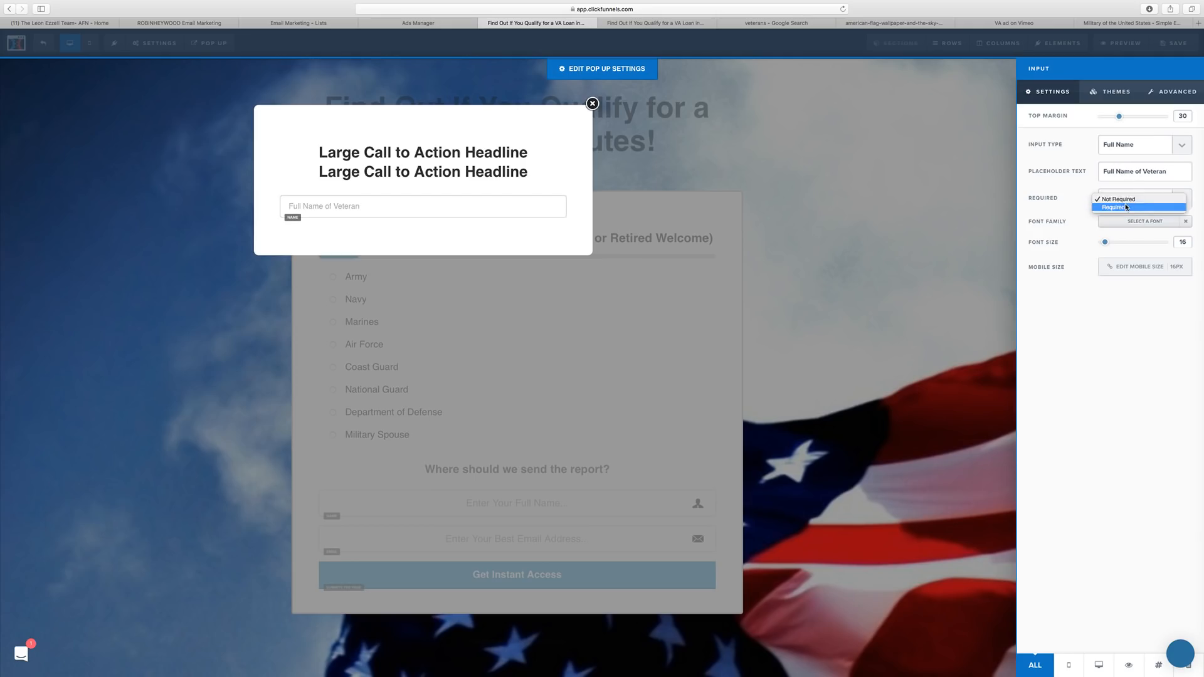
{"action": "left_click", "coordinate": [1126, 208]}
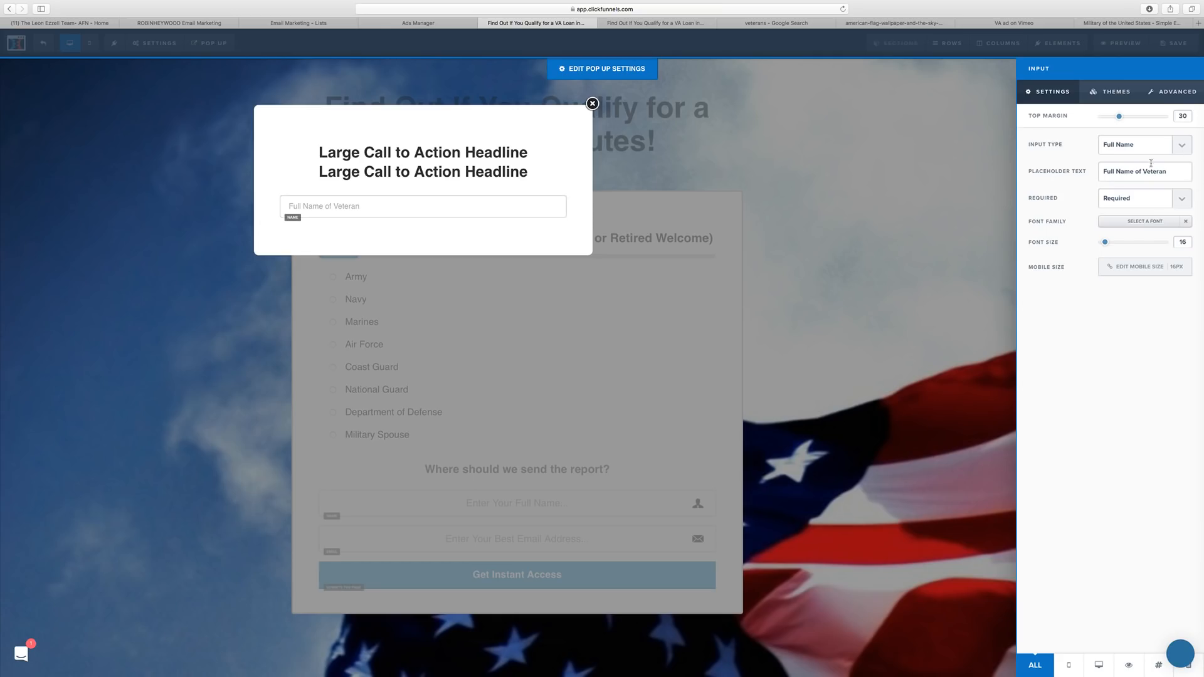
{"action": "left_click", "coordinate": [1172, 92]}
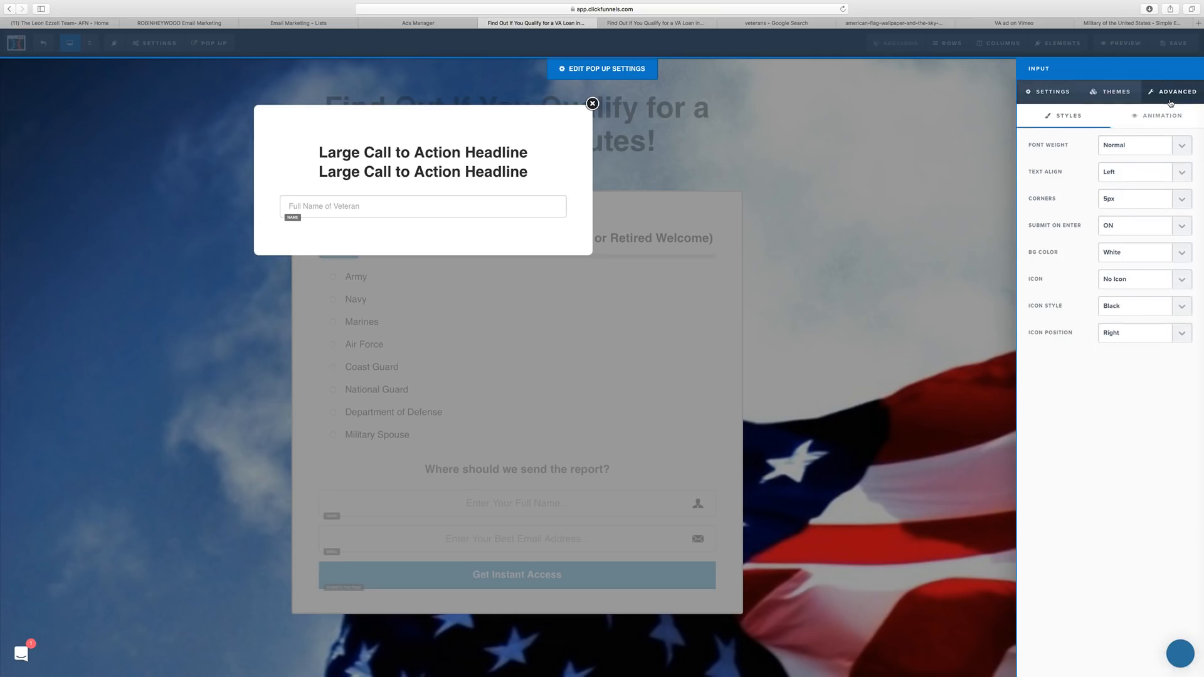
{"action": "left_click", "coordinate": [1129, 280]}
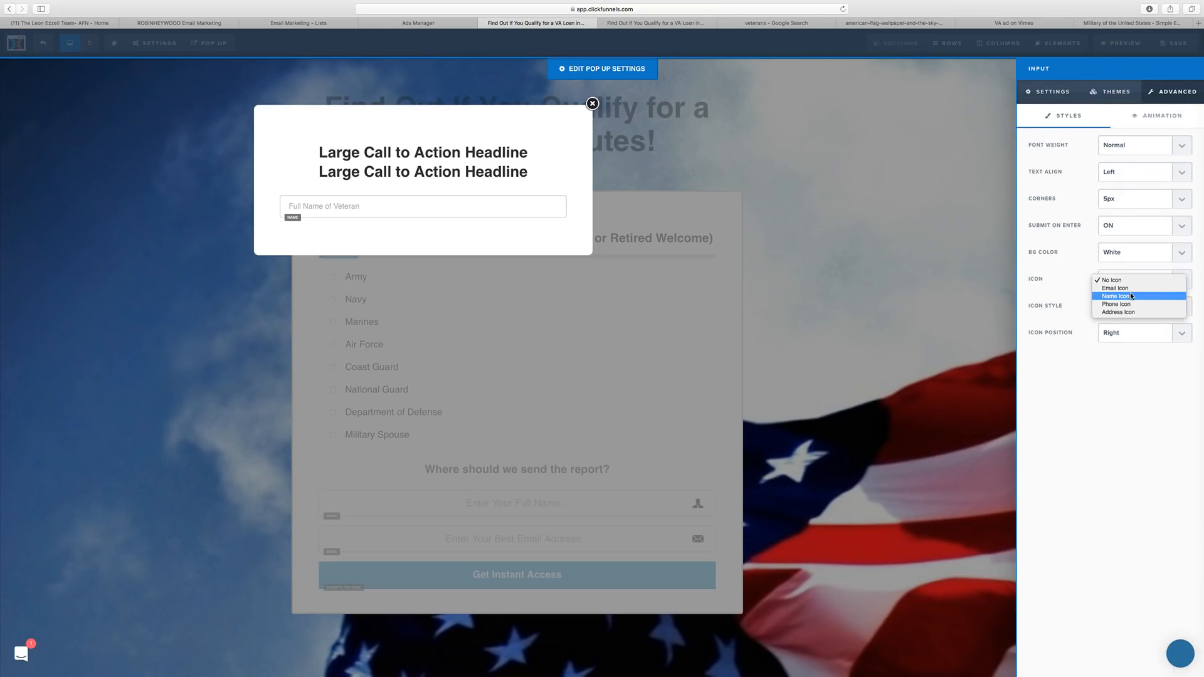
{"action": "left_click", "coordinate": [1128, 296]}
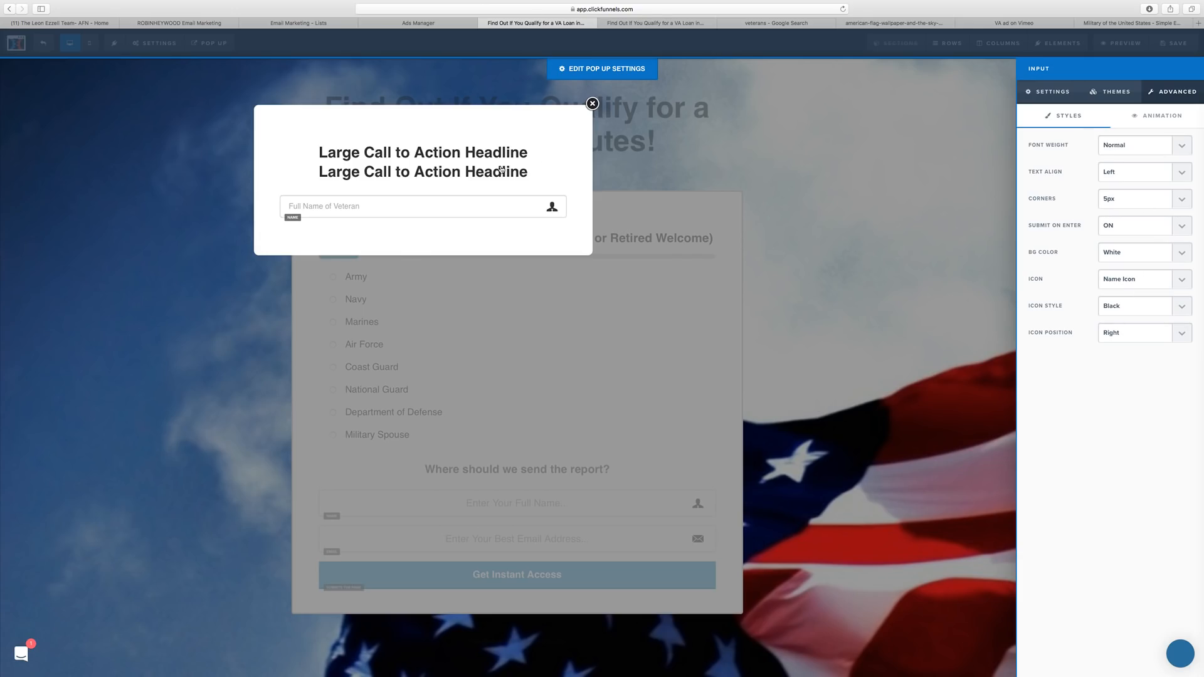
{"action": "left_click", "coordinate": [89, 42]}
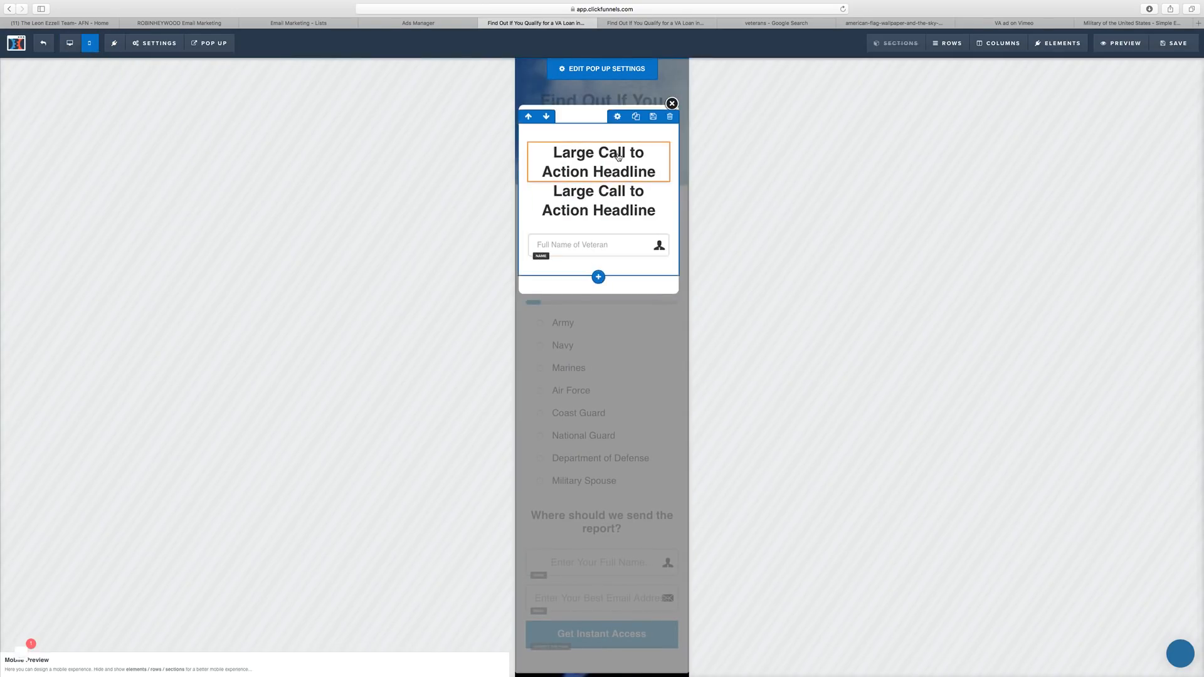
Delete the duplicate headline from the popup.
{"action": "left_click", "coordinate": [70, 43]}
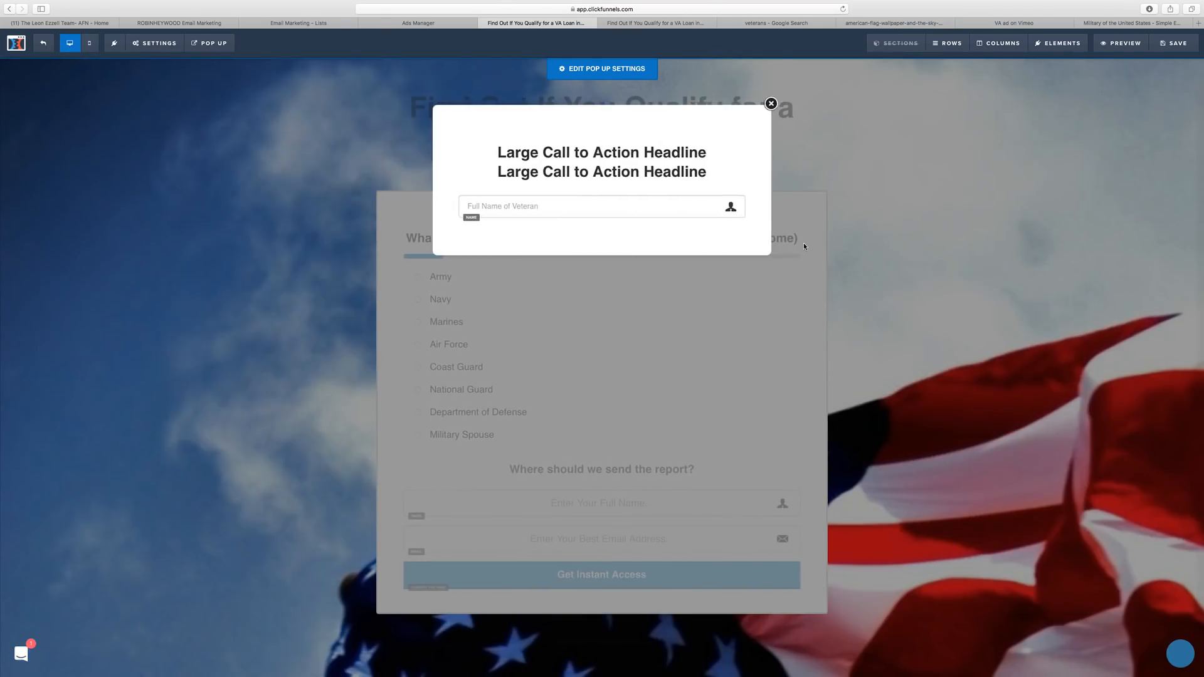
{"action": "left_click", "coordinate": [652, 172]}
{"action": "left_click", "coordinate": [722, 156]}
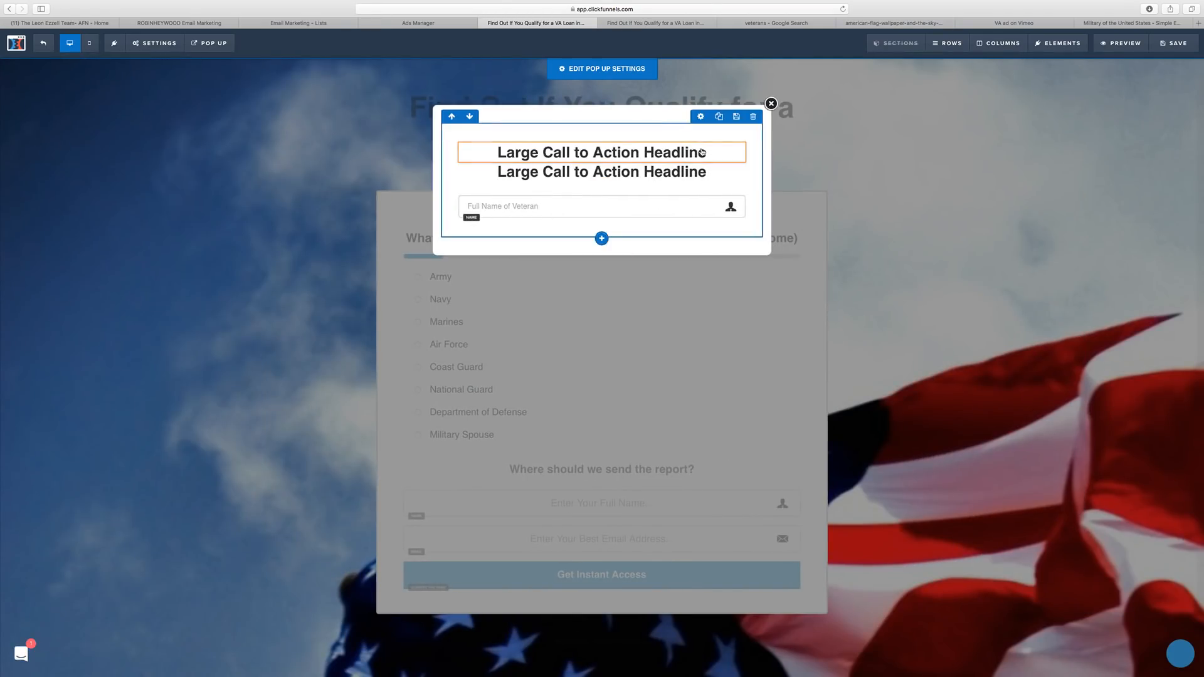
{"action": "left_click", "coordinate": [737, 137]}
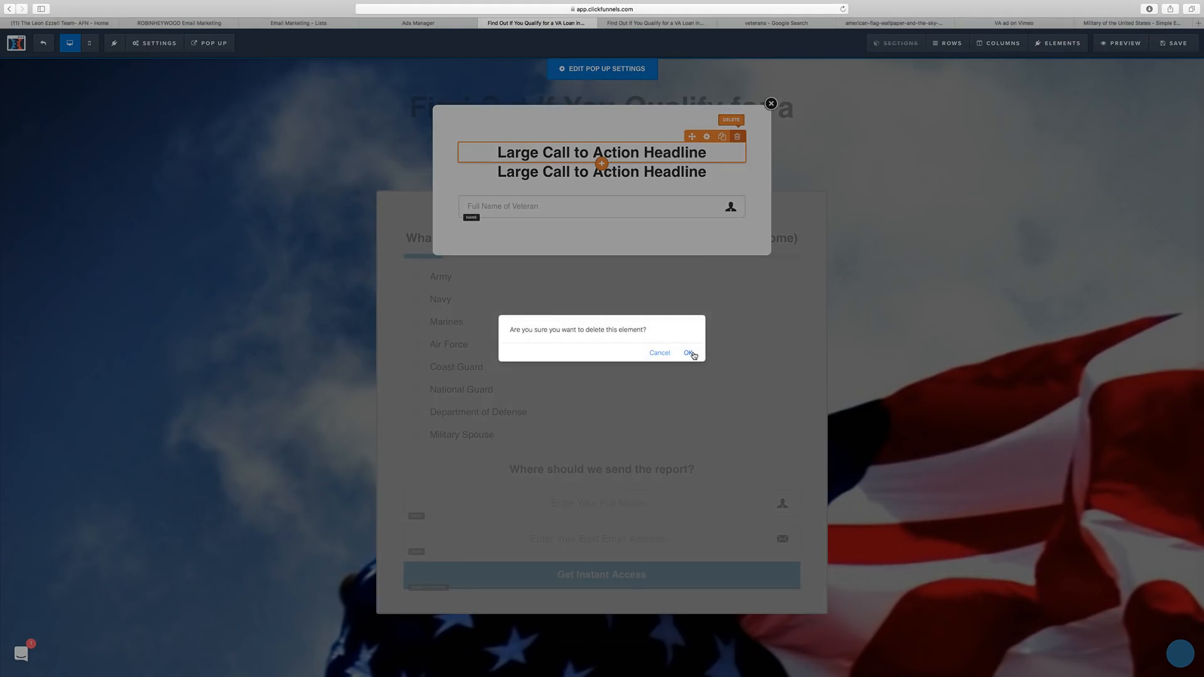
{"action": "left_click", "coordinate": [691, 354]}
Retype the remaining headline as 'Almost Done! Enter the Info Below to Find Out if You Qualify!'.
{"action": "left_click", "coordinate": [618, 155]}
{"action": "triple_click", "coordinate": [619, 154]}
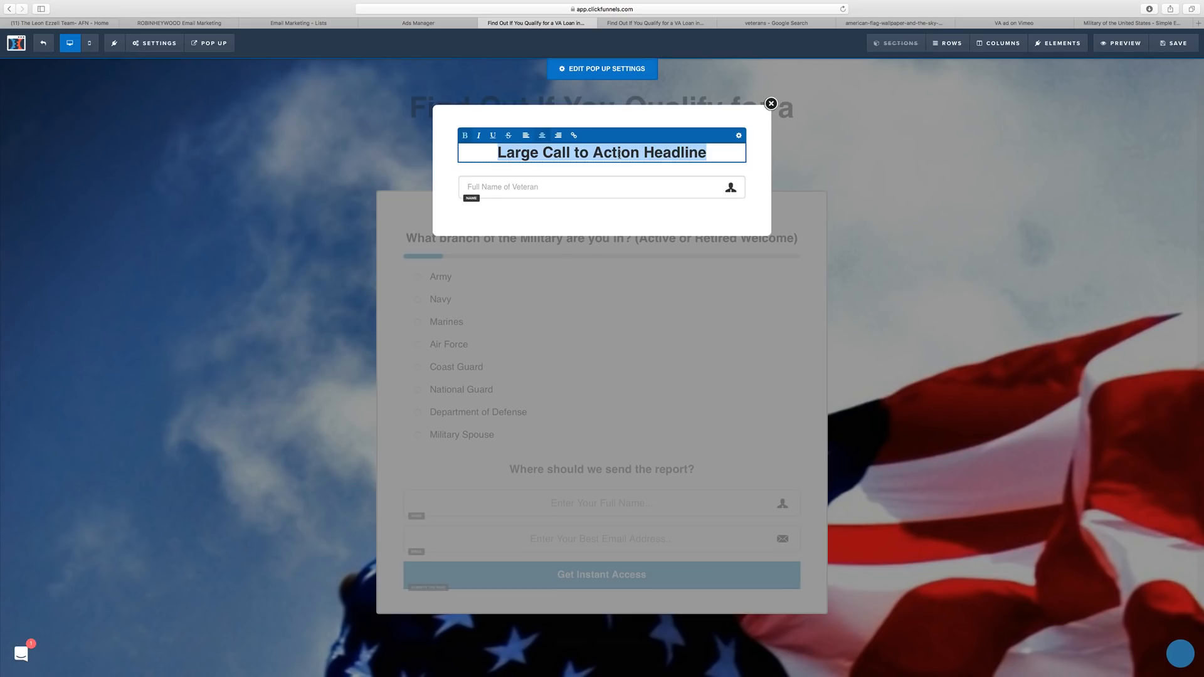
{"action": "type", "text": "Enter"}
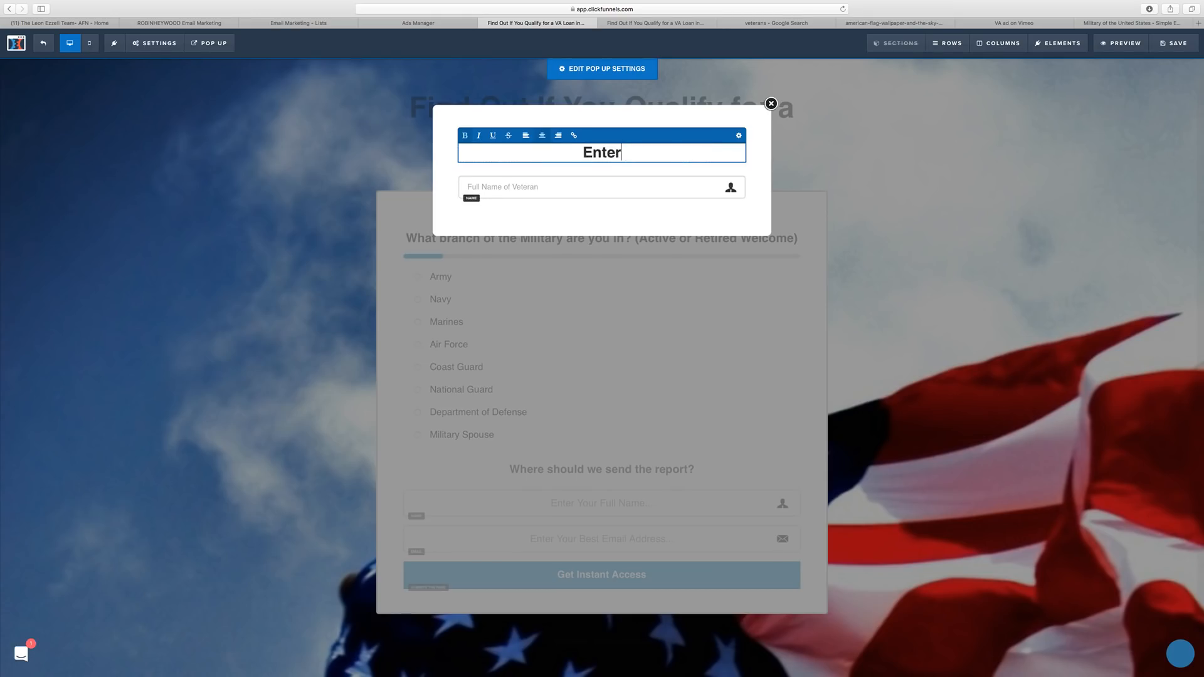
{"action": "key", "text": "BackSpace"}
{"action": "key", "text": "BackSpace"}
{"action": "key", "text": "BackSpace"}
{"action": "key", "text": "BackSpace"}
{"action": "key", "text": "BackSpace"}
{"action": "type", "text": "Almost Done! "}
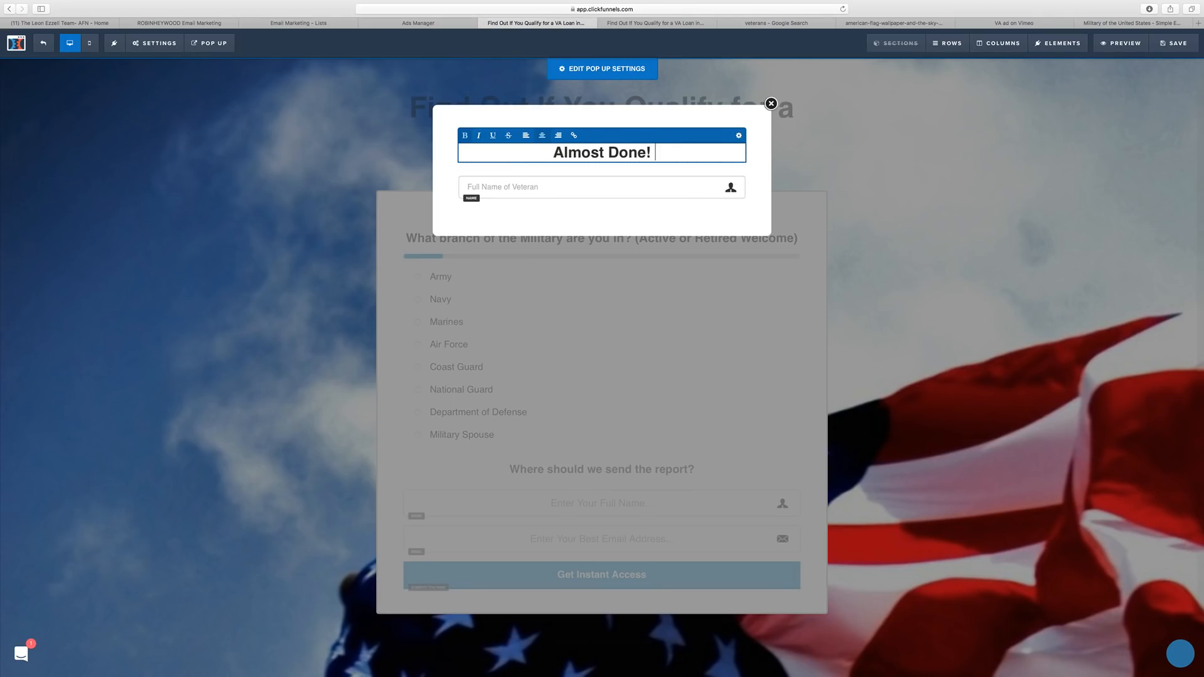
{"action": "type", "text": "Enter the i"}
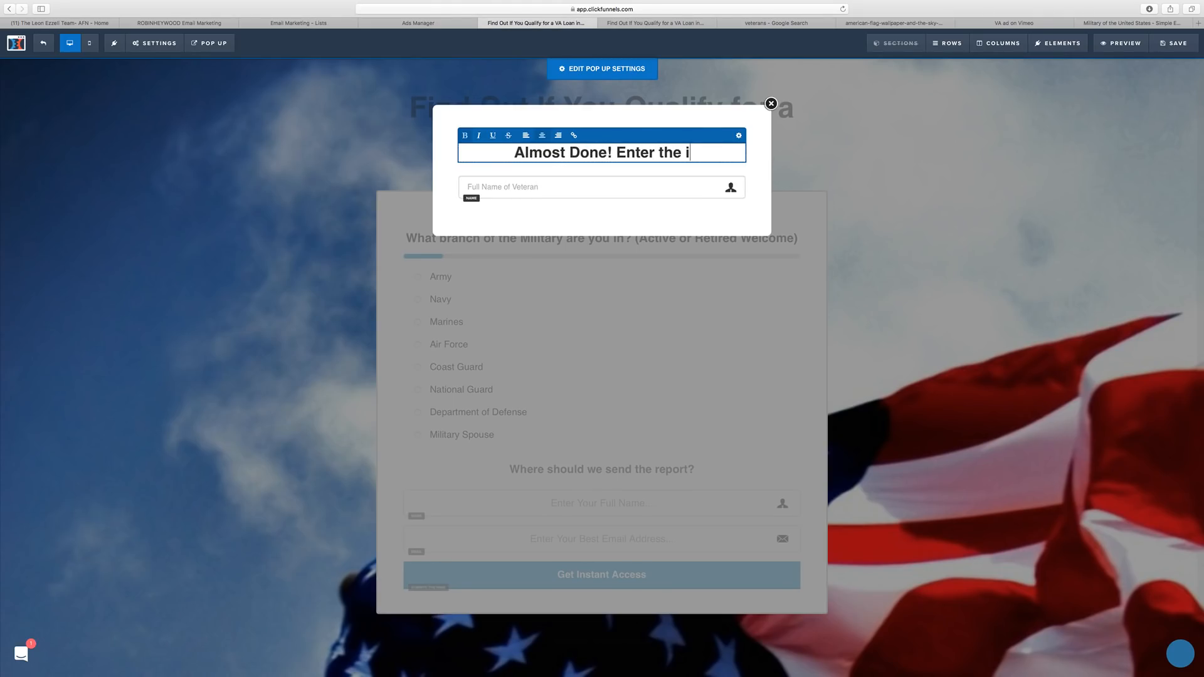
{"action": "type", "text": "nfo belo"}
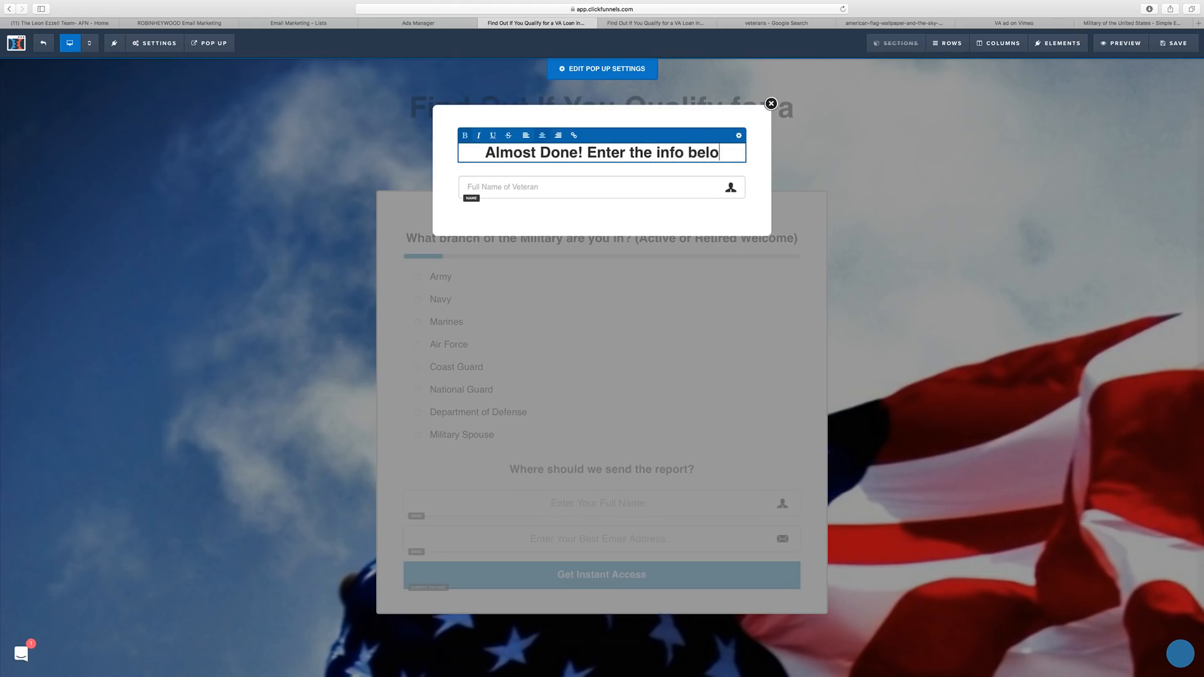
{"action": "type", "text": "w to Find Out i"}
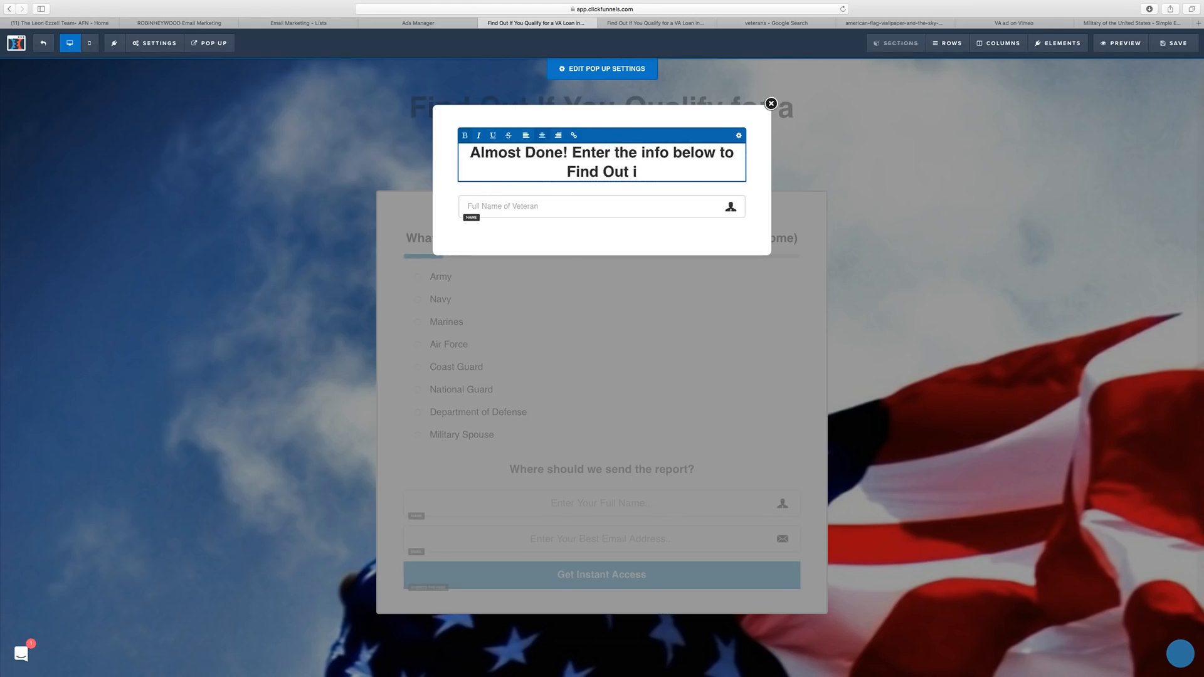
{"action": "type", "text": "f You Qual"}
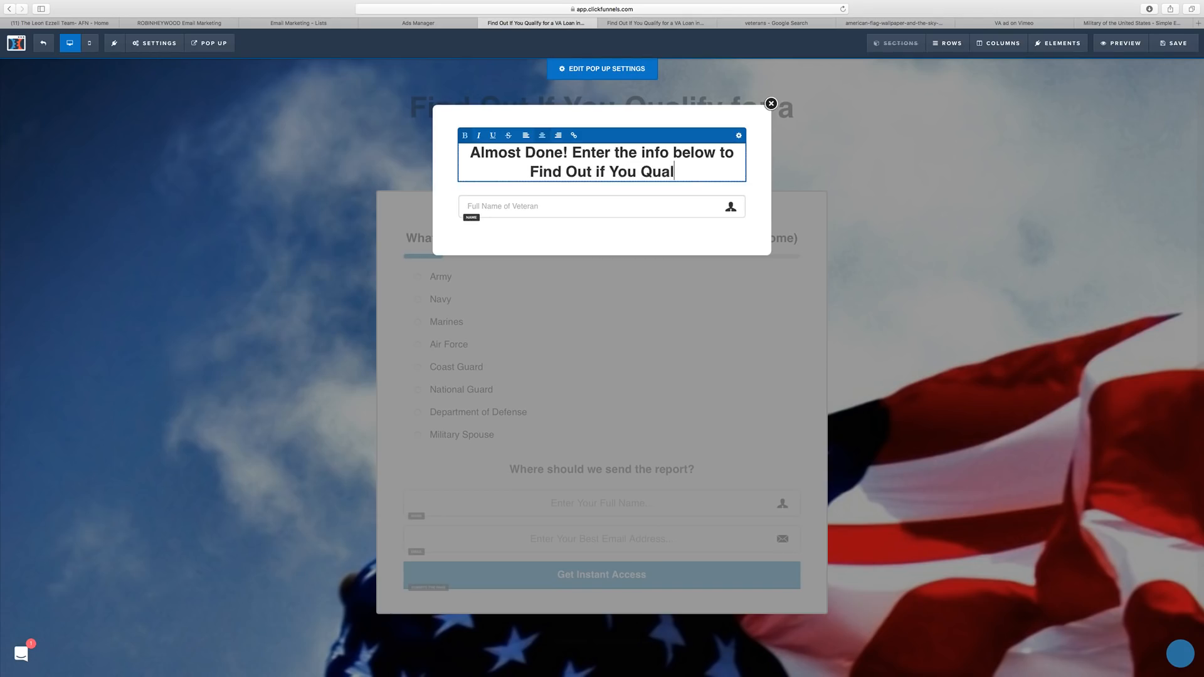
{"action": "type", "text": "ify!"}
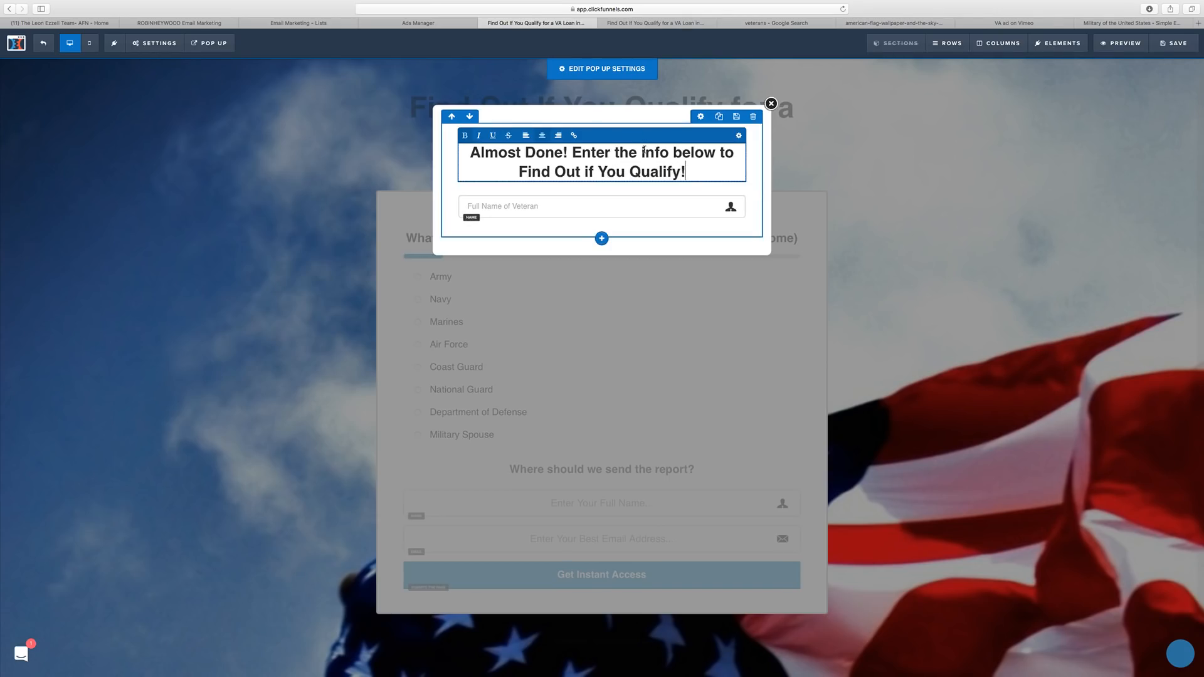
{"action": "left_click", "coordinate": [645, 152]}
{"action": "key", "text": "BackSpace"}
{"action": "type", "text": "I"}
{"action": "type", "text": "="}
{"action": "key", "text": "BackSpace"}
{"action": "key", "text": "BackSpace"}
{"action": "type", "text": "B"}
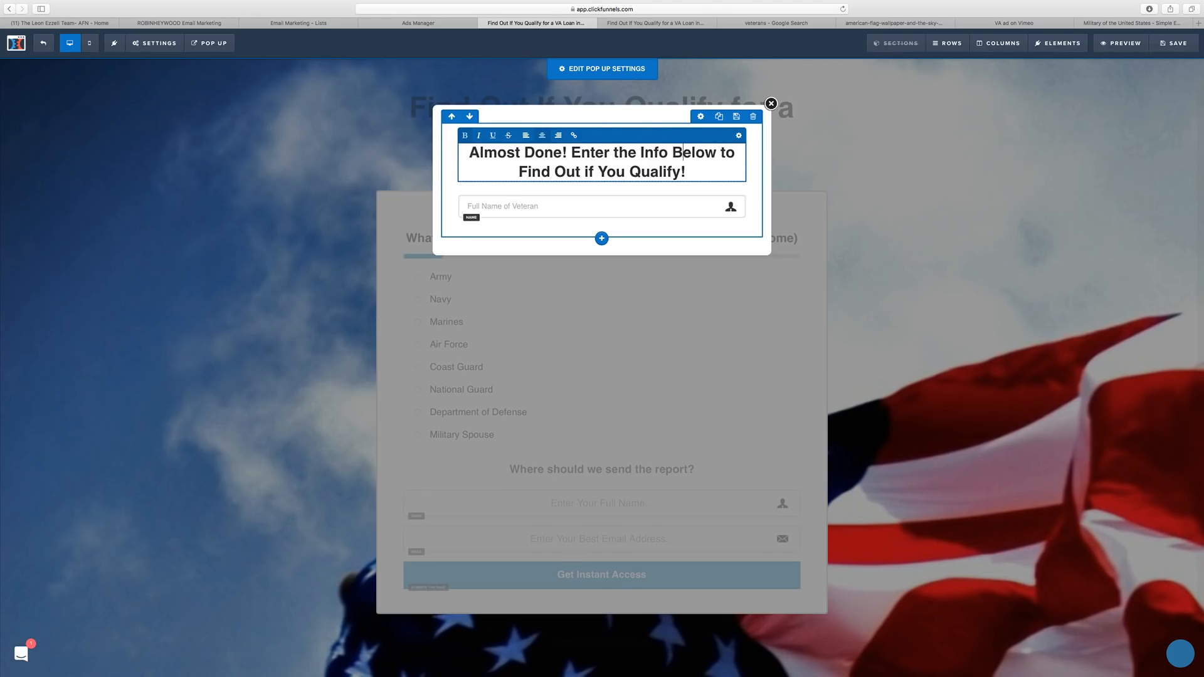
{"action": "left_click", "coordinate": [482, 195]}
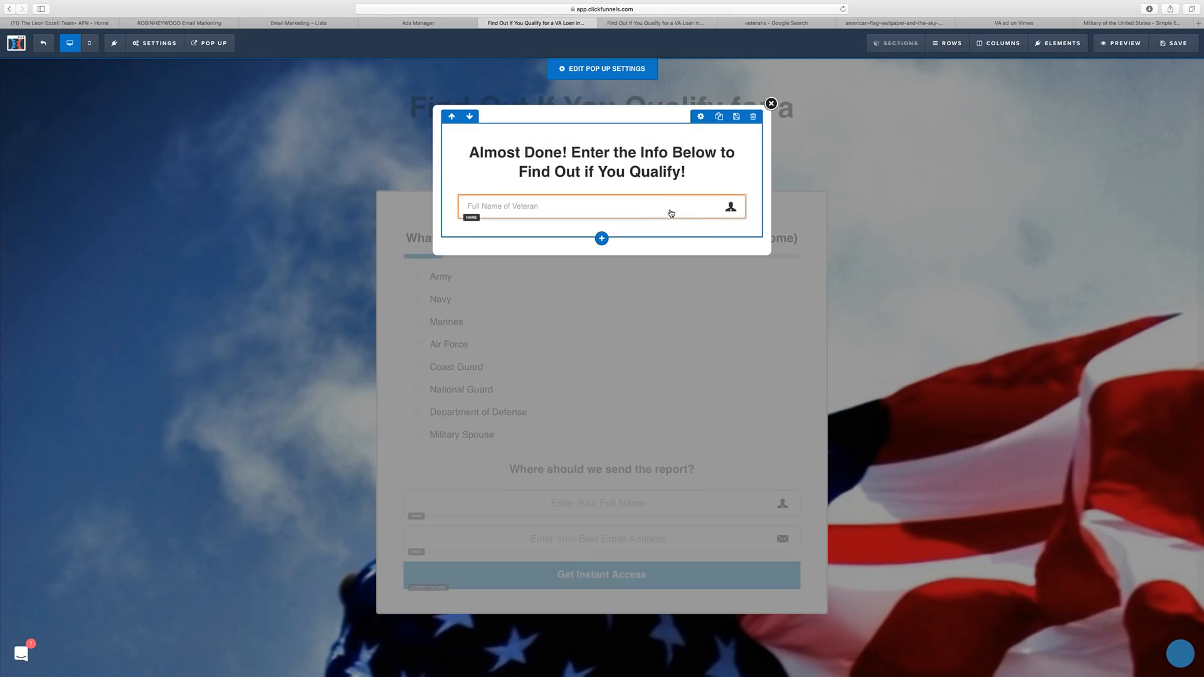
Duplicate the name field and make the copy an Email Address input with an Email Address placeholder.
{"action": "left_click", "coordinate": [721, 189]}
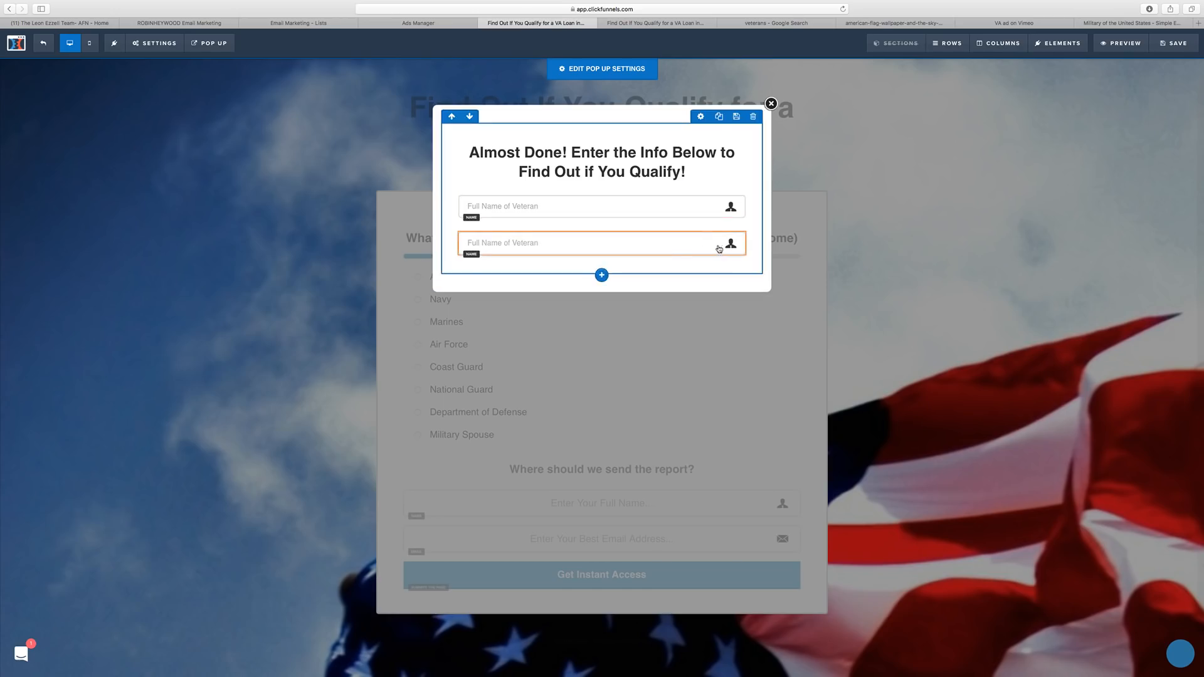
{"action": "left_click", "coordinate": [685, 244]}
{"action": "left_click", "coordinate": [1125, 146]}
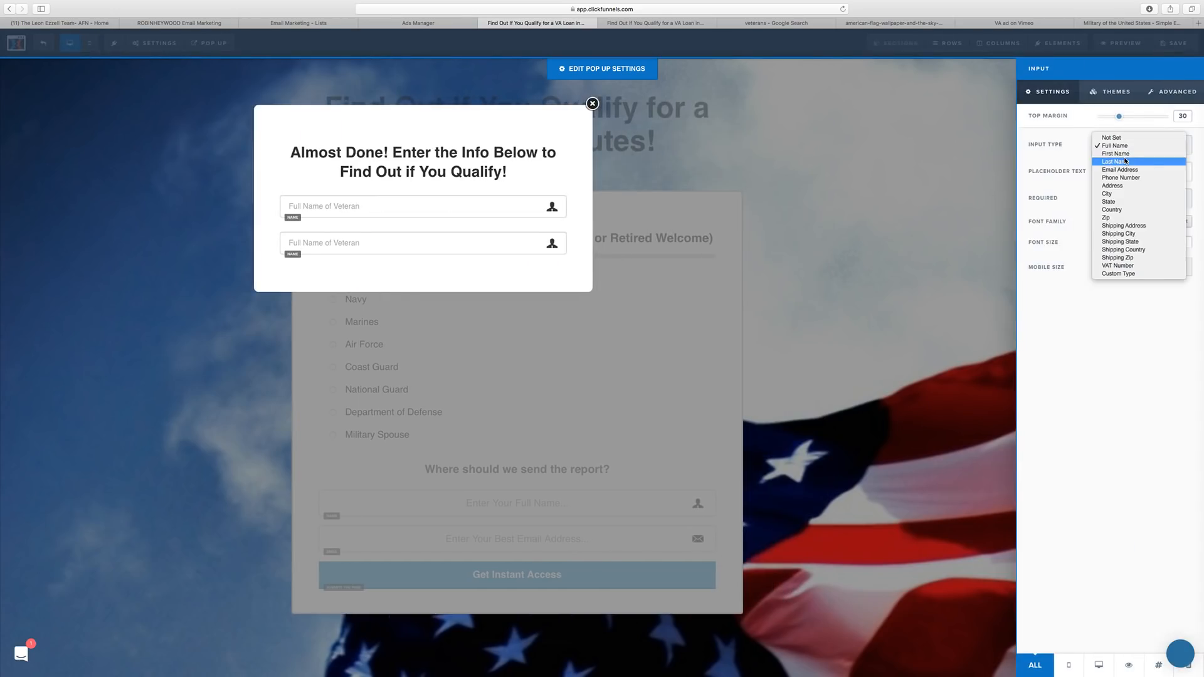
{"action": "left_click", "coordinate": [1135, 170]}
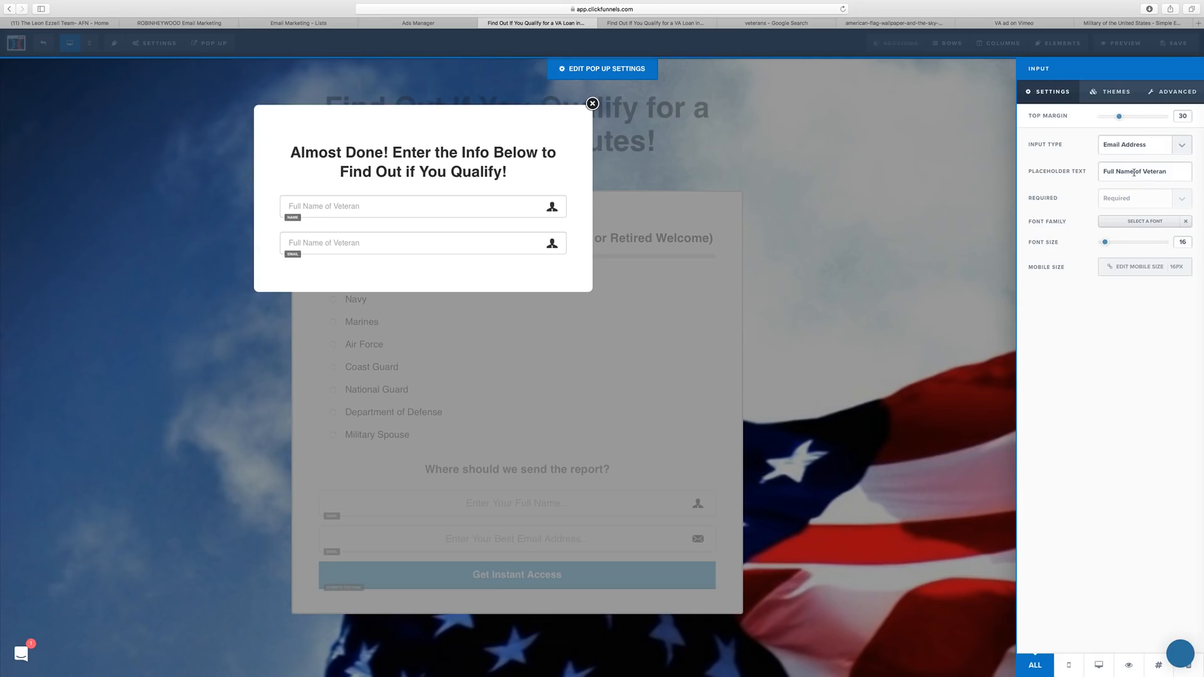
{"action": "left_click_drag", "start_coordinate": [1134, 171], "coordinate": [1091, 170]}
{"action": "type", "text": "Email Address"}
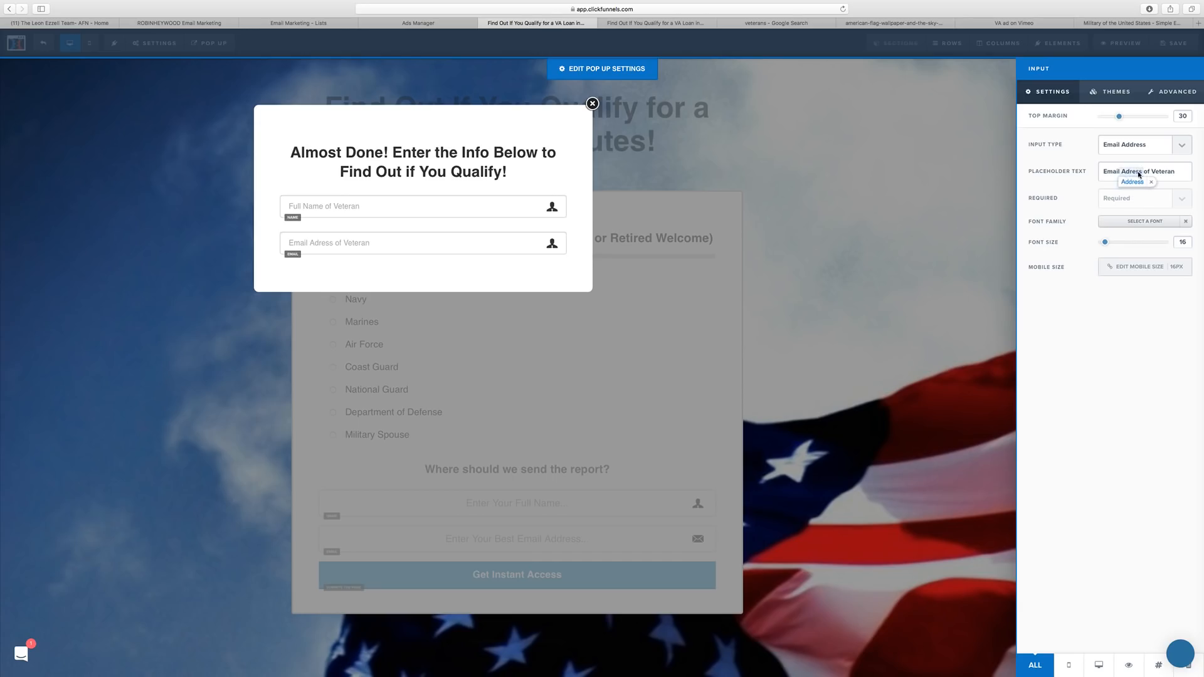
{"action": "left_click_drag", "start_coordinate": [1154, 173], "coordinate": [1196, 174]}
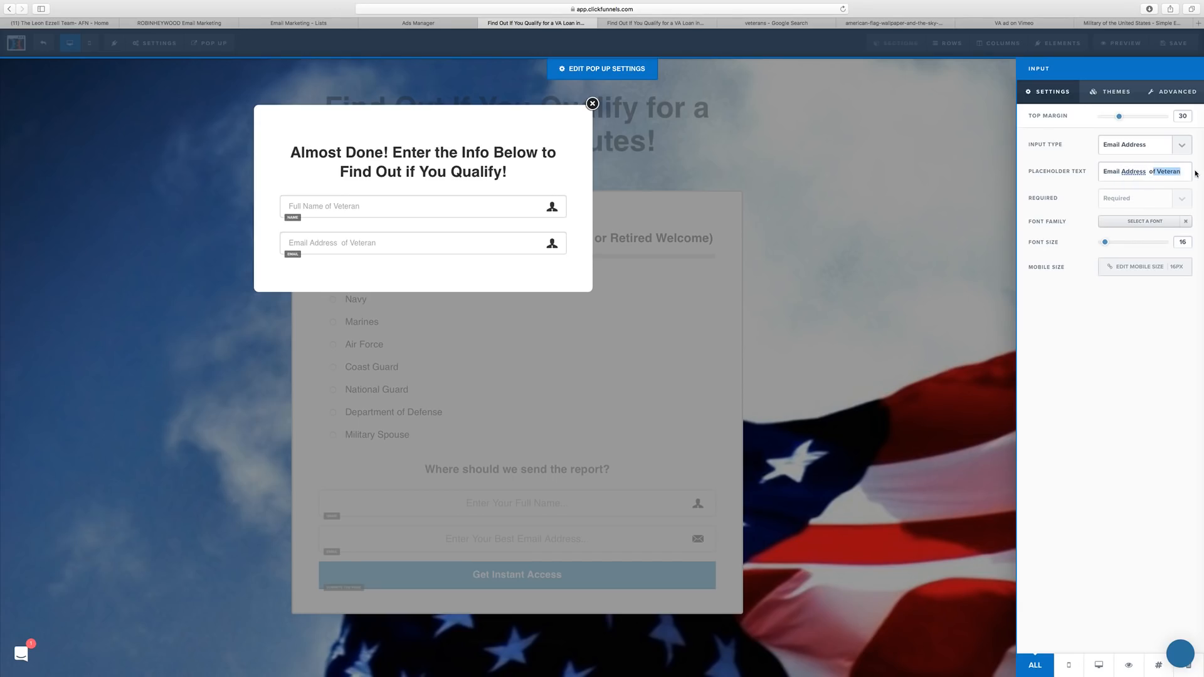
{"action": "key", "text": "BackSpace"}
{"action": "key", "text": "BackSpace"}
{"action": "type", "text": "..."}
{"action": "left_click", "coordinate": [408, 231]}
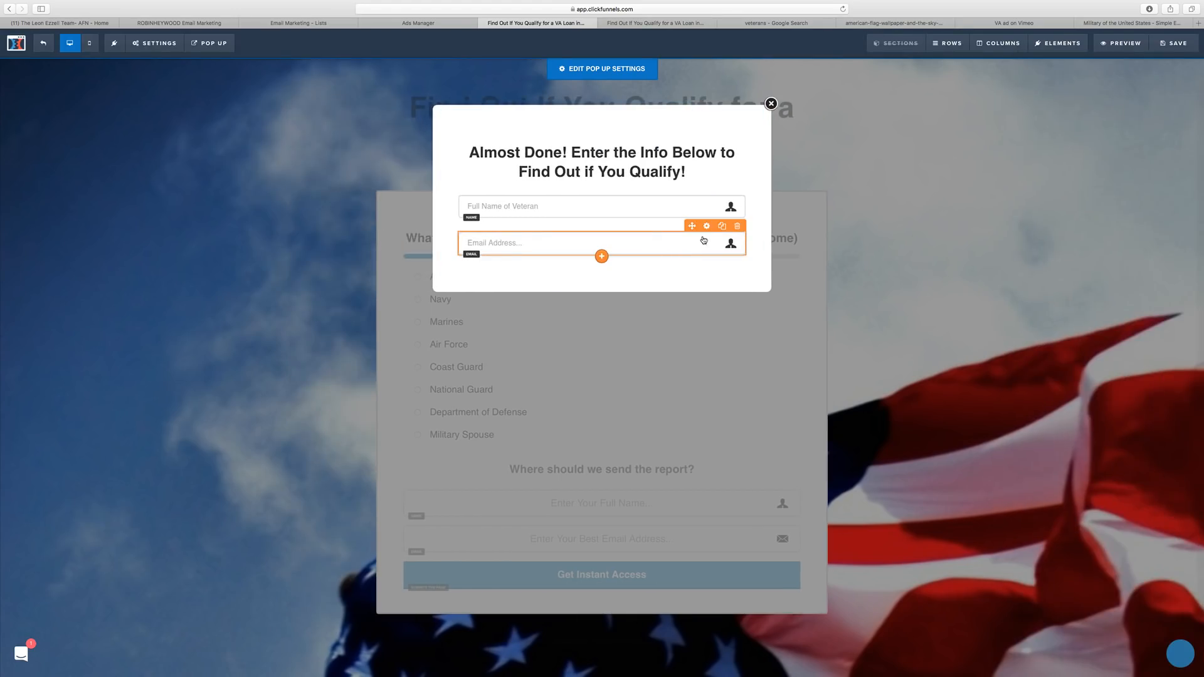
Give the email field an envelope icon.
{"action": "left_click", "coordinate": [703, 236]}
{"action": "left_click", "coordinate": [1172, 92]}
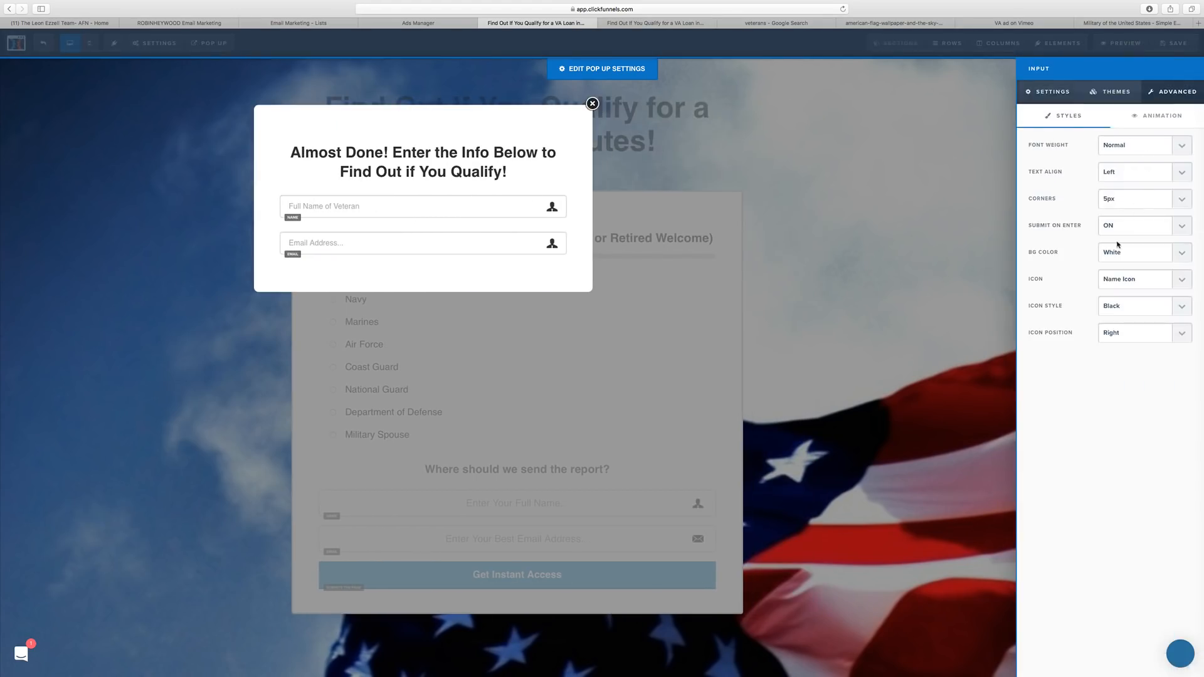
{"action": "left_click", "coordinate": [1136, 278]}
{"action": "left_click", "coordinate": [1136, 275]}
Duplicate the email field into a Phone Number input with 'Phone Number...' placeholder and phone icon.
{"action": "left_click", "coordinate": [722, 225]}
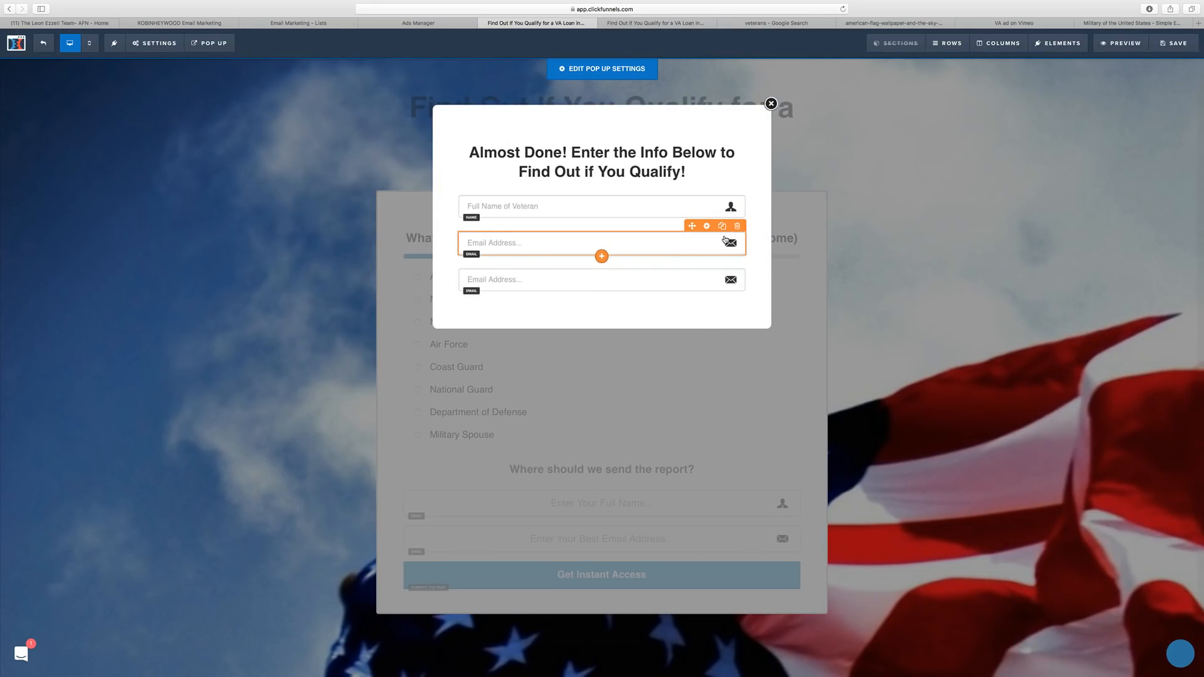
{"action": "left_click", "coordinate": [709, 268]}
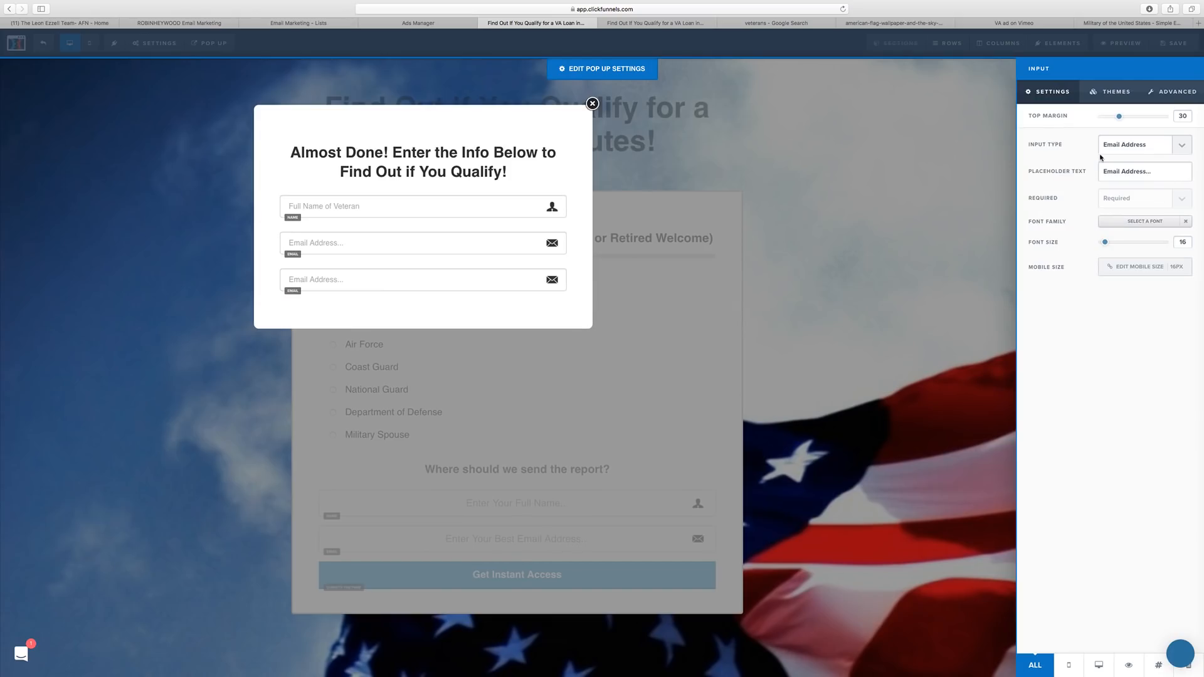
{"action": "triple_click", "coordinate": [1132, 171]}
{"action": "type", "text": "Phone Number..."}
{"action": "left_click", "coordinate": [1144, 144]}
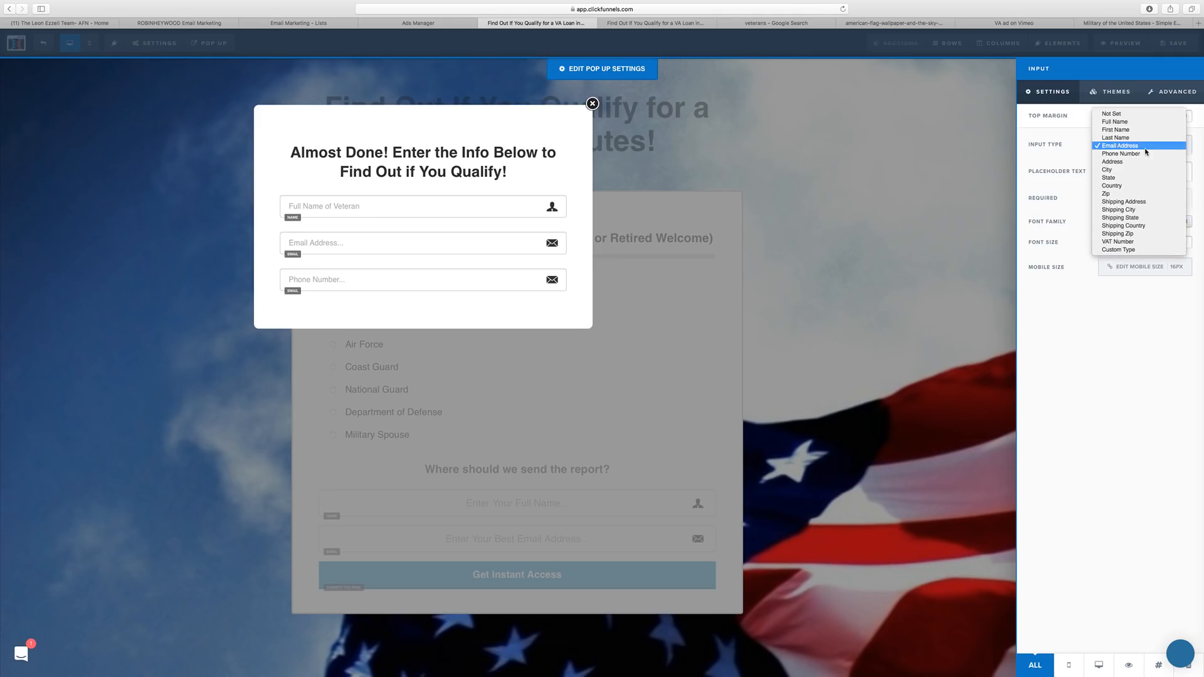
{"action": "left_click", "coordinate": [1138, 156]}
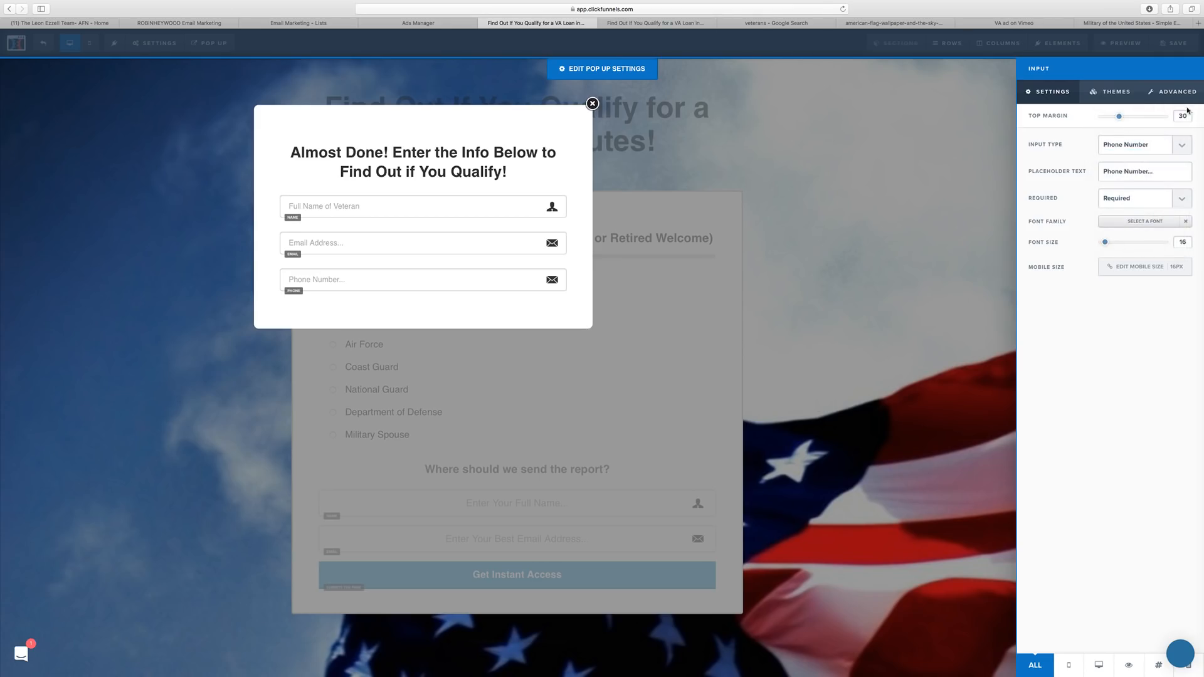
{"action": "left_click", "coordinate": [1174, 91]}
{"action": "left_click", "coordinate": [1183, 280]}
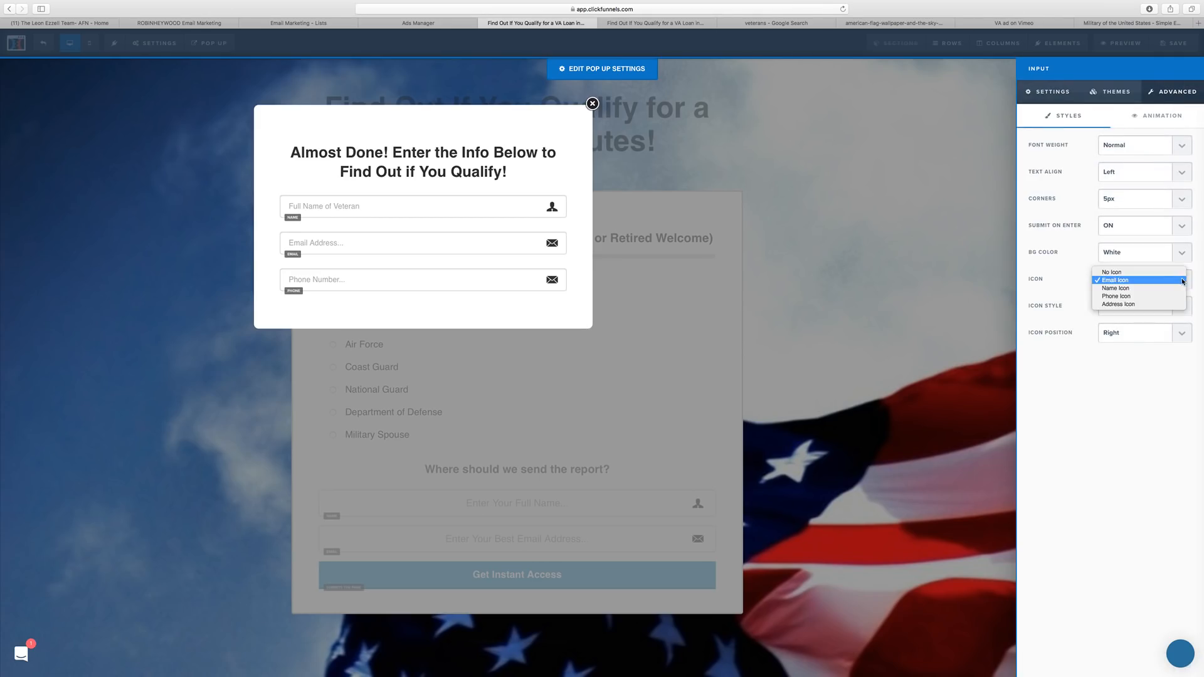
{"action": "left_click", "coordinate": [1174, 294]}
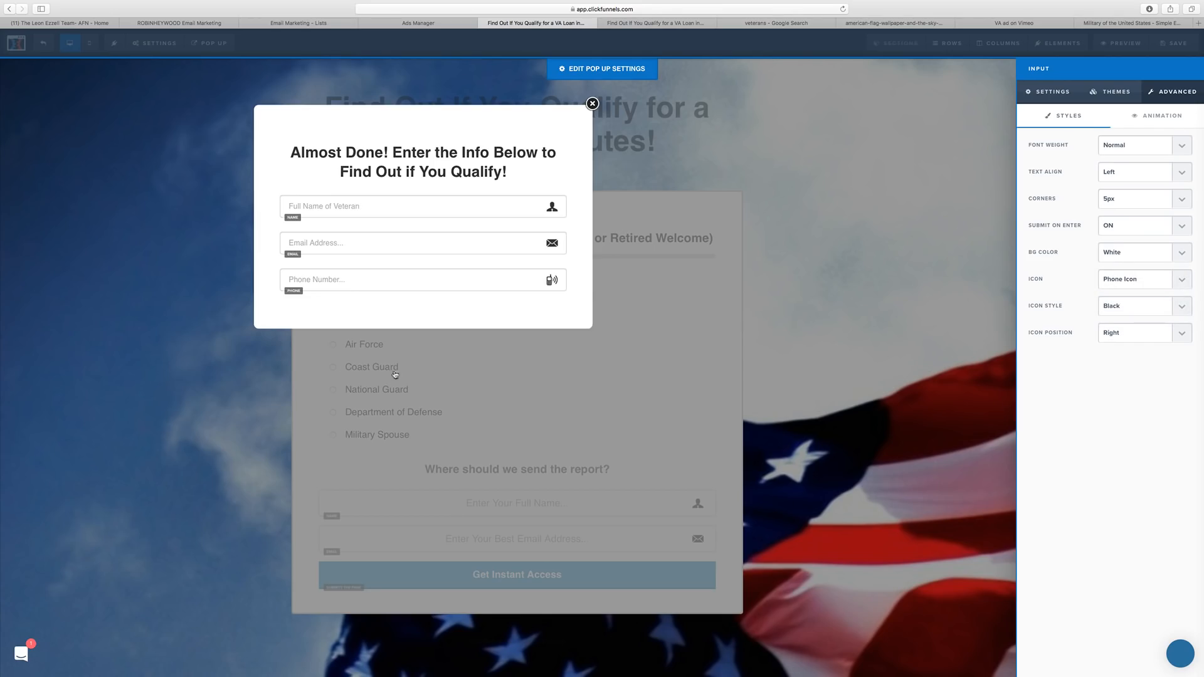
{"action": "left_click", "coordinate": [508, 290]}
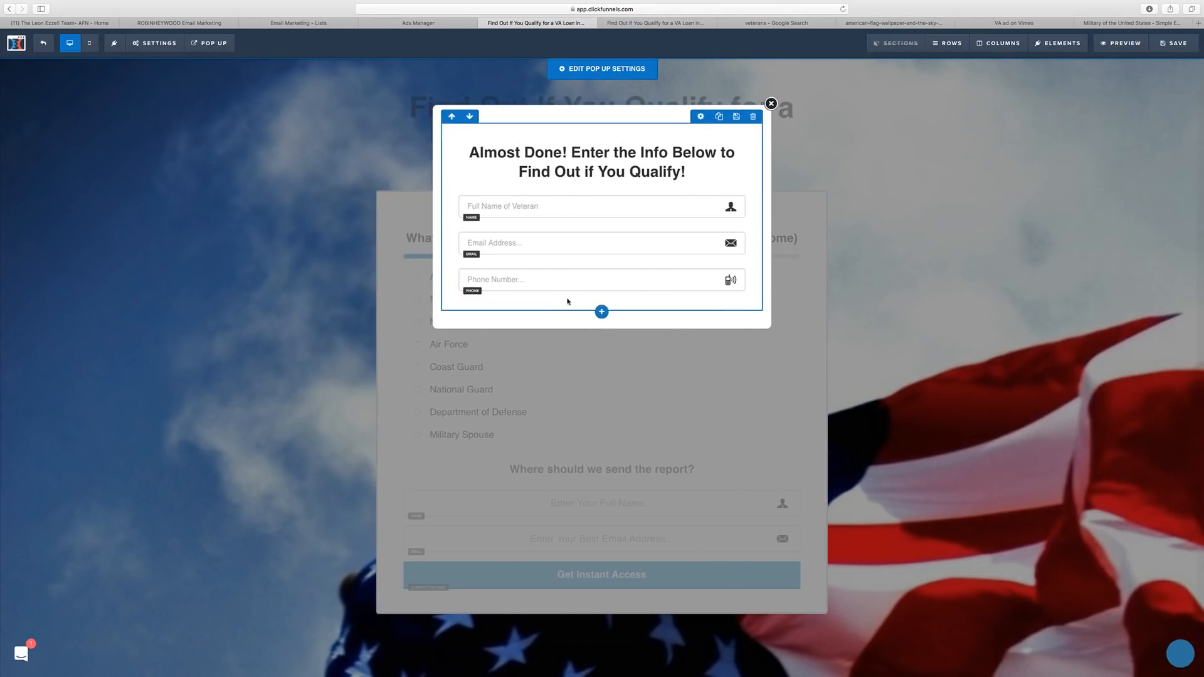
Browse the form elements below the phone field without adding one, then save the page.
{"action": "left_click", "coordinate": [611, 310]}
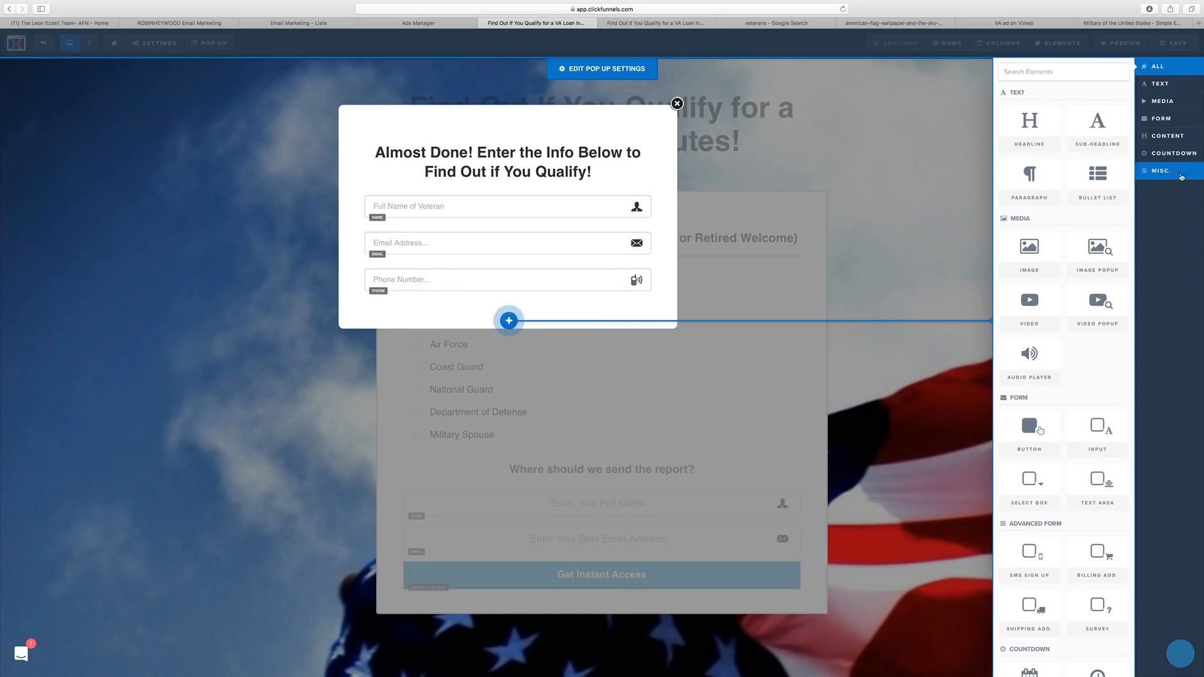
{"action": "left_click", "coordinate": [1184, 103]}
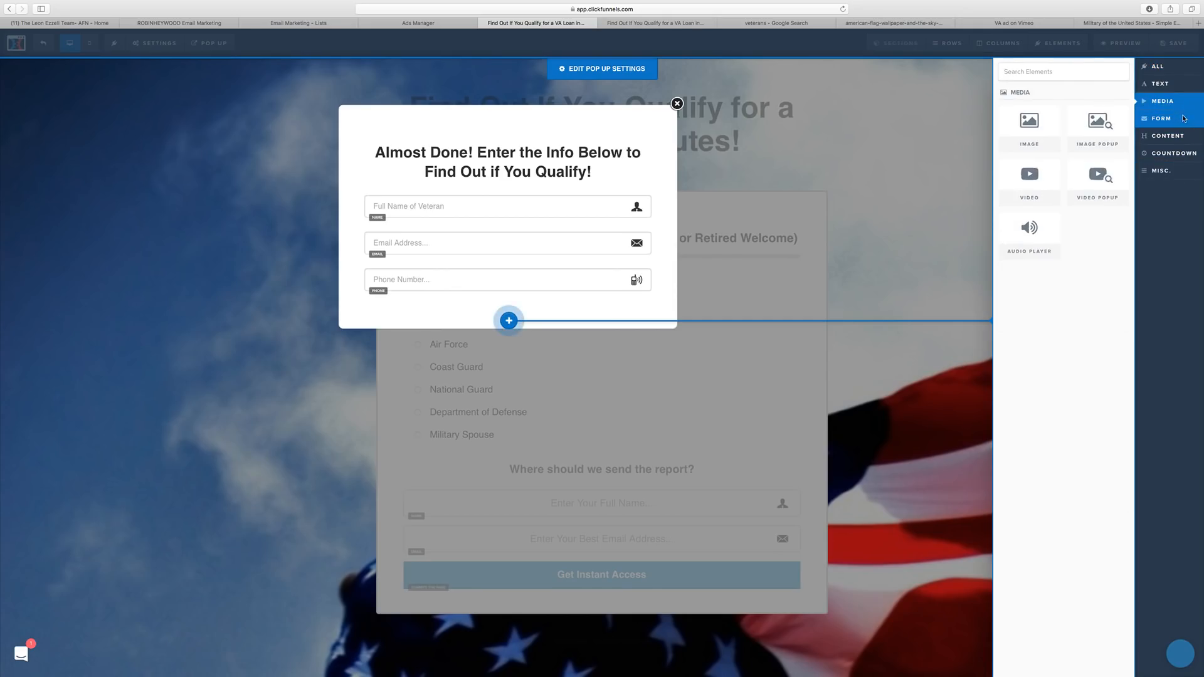
{"action": "left_click", "coordinate": [1181, 119]}
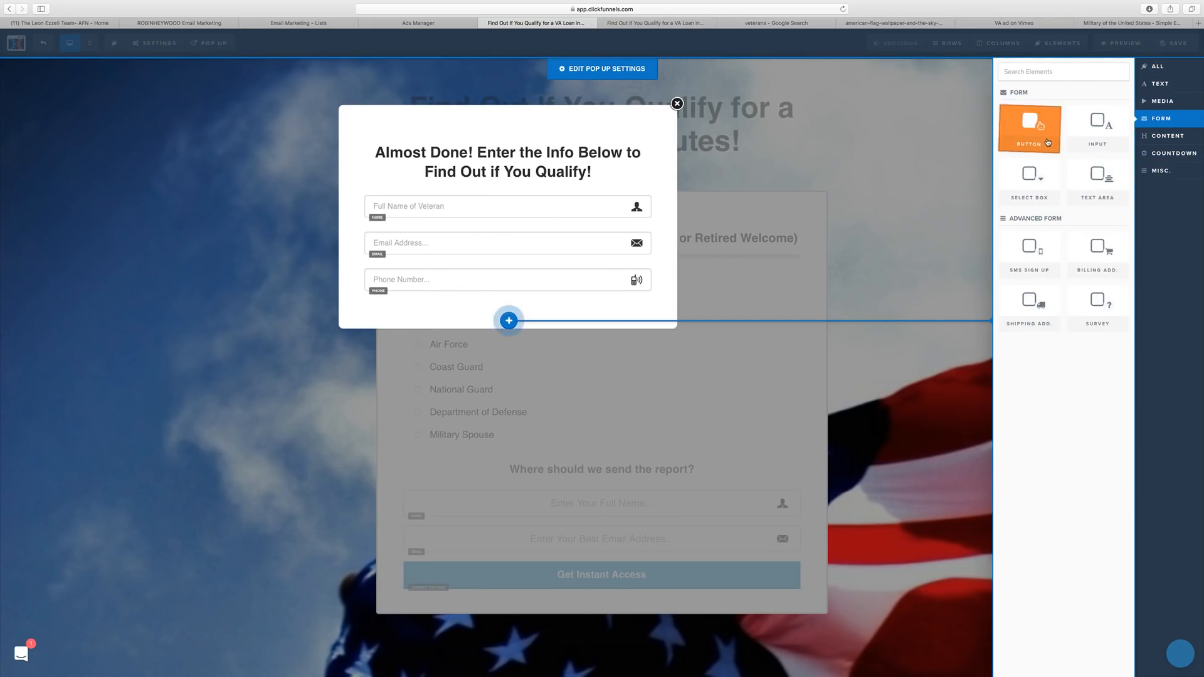
{"action": "left_click", "coordinate": [920, 409]}
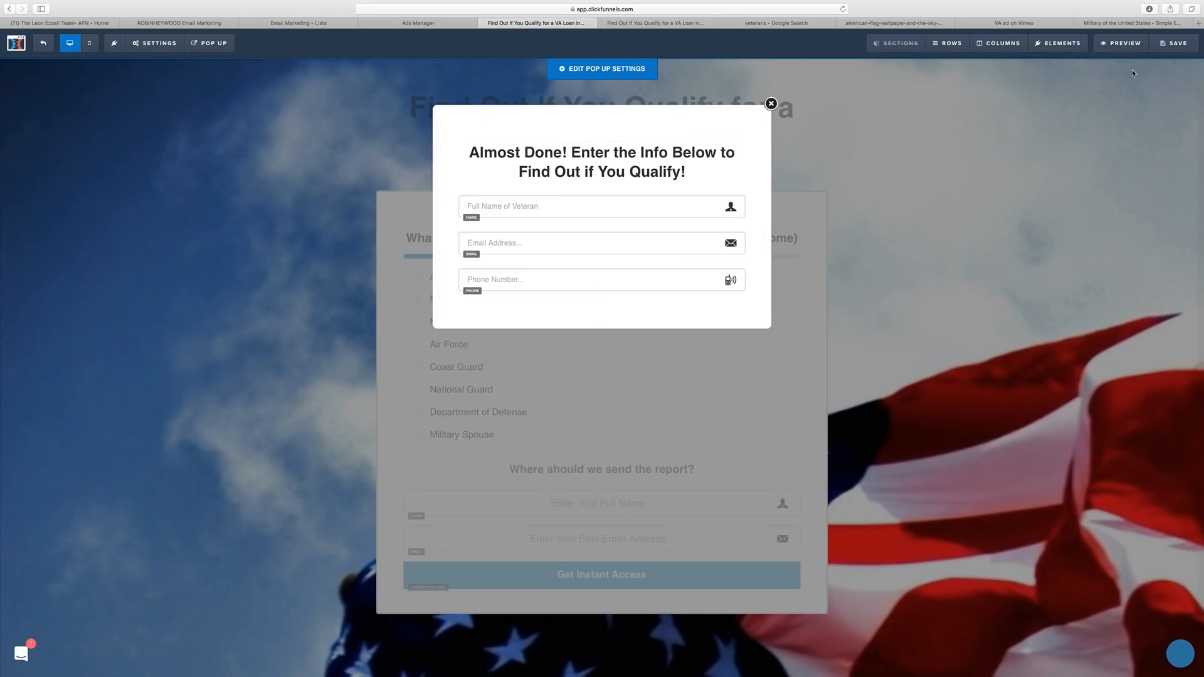
{"action": "left_click", "coordinate": [1151, 54]}
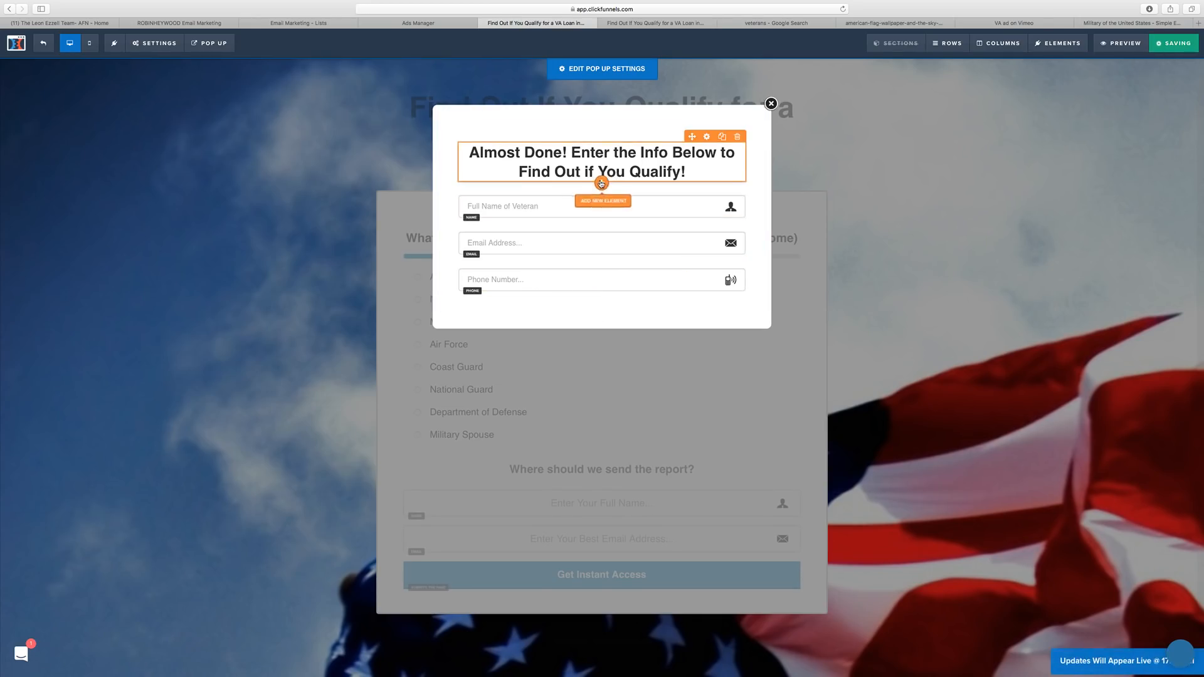
{"action": "left_click", "coordinate": [986, 146]}
Reopen the popup and add a Button from the Form elements beneath the phone field.
{"action": "left_click", "coordinate": [210, 43]}
{"action": "left_click", "coordinate": [219, 65]}
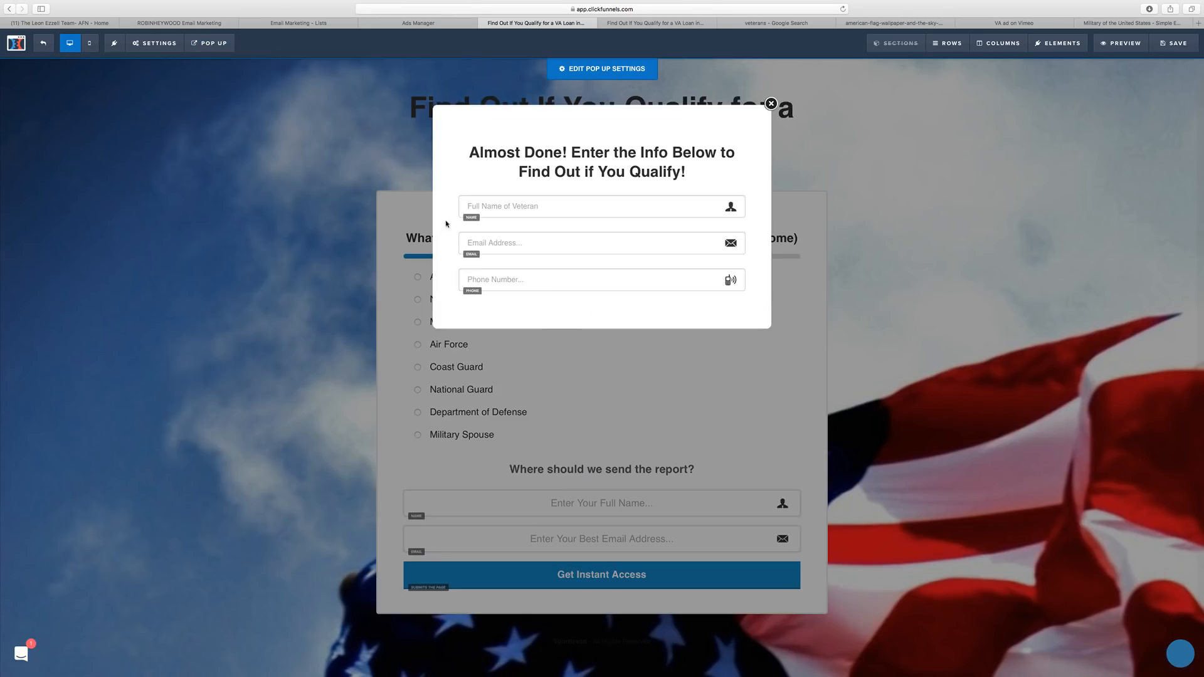
{"action": "left_click", "coordinate": [601, 291]}
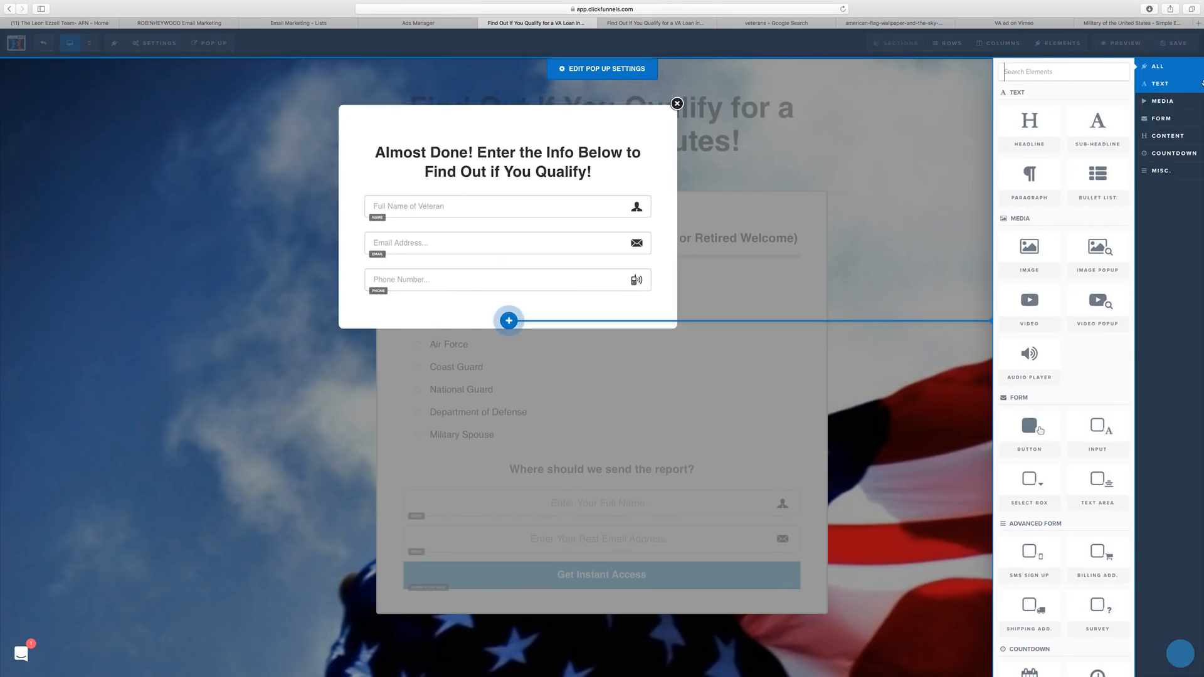
{"action": "left_click", "coordinate": [1180, 106]}
{"action": "left_click", "coordinate": [1182, 120]}
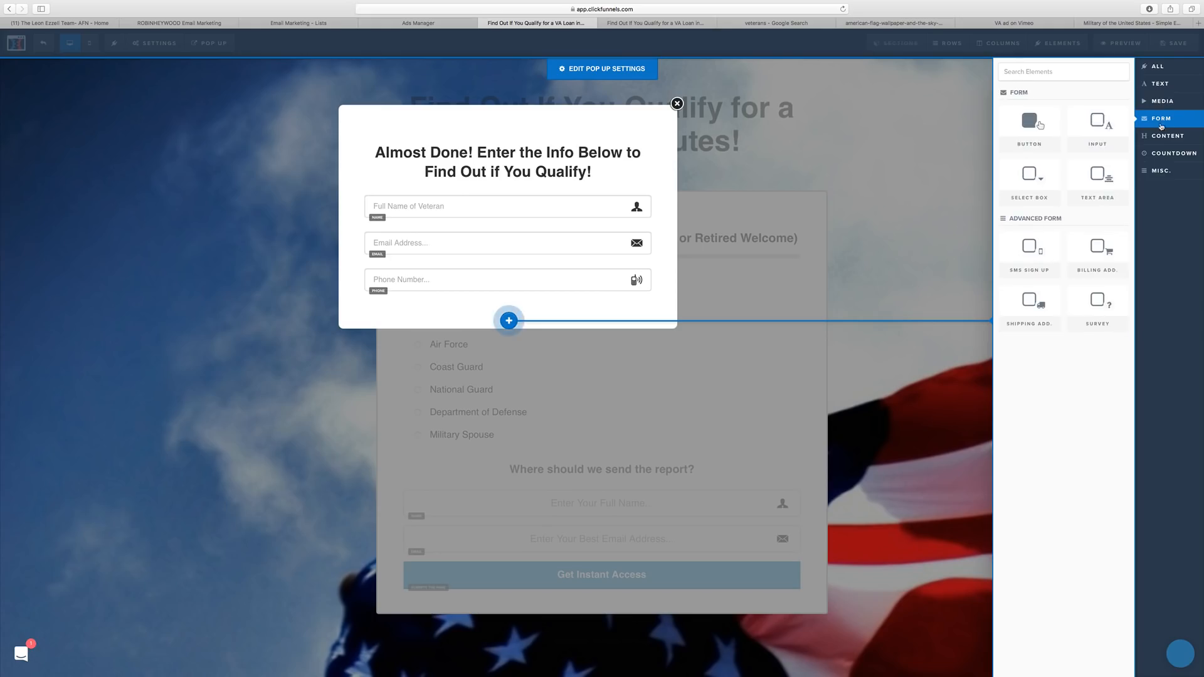
{"action": "left_click", "coordinate": [1042, 129]}
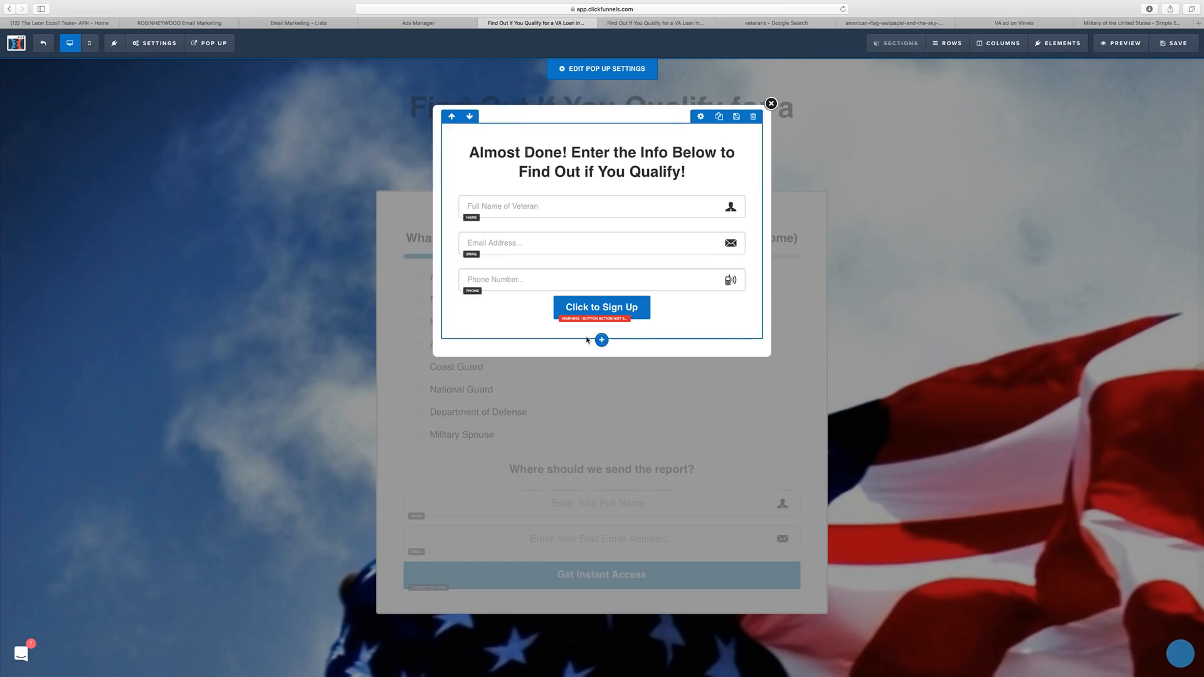
Replace 'Click to Sign Up' on the popup button, after trial wordings, with 'Send Me My Qualification Status!'.
{"action": "left_click", "coordinate": [629, 310]}
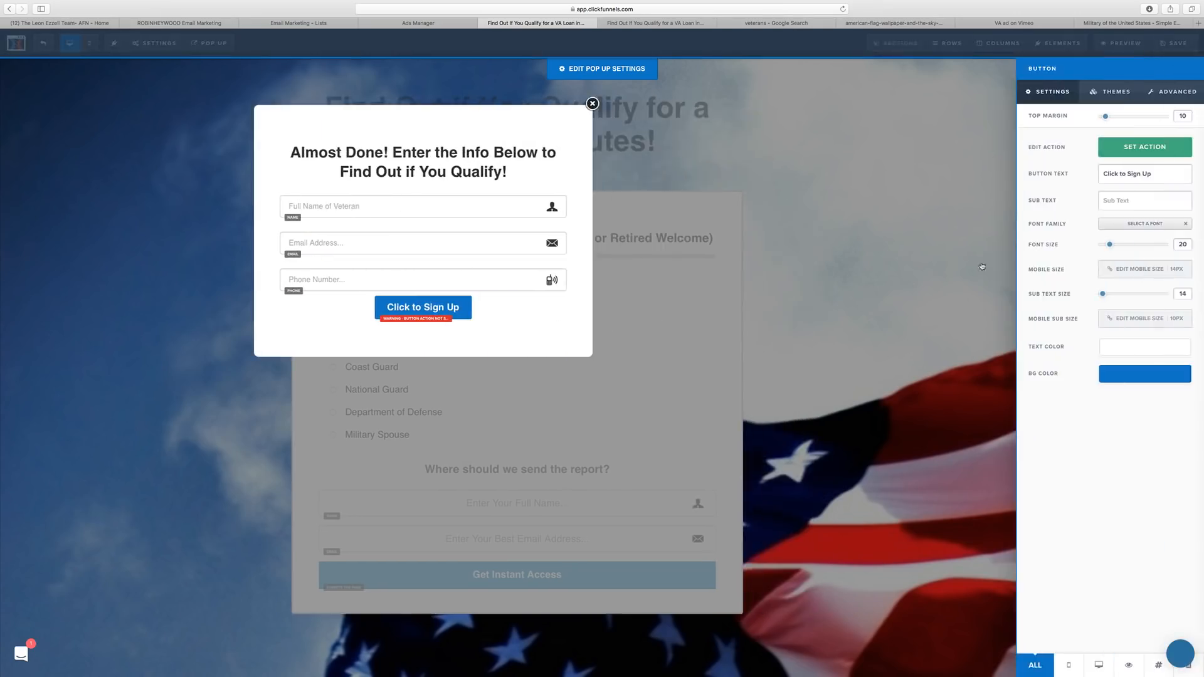
{"action": "triple_click", "coordinate": [1107, 173]}
{"action": "type", "text": "GET"}
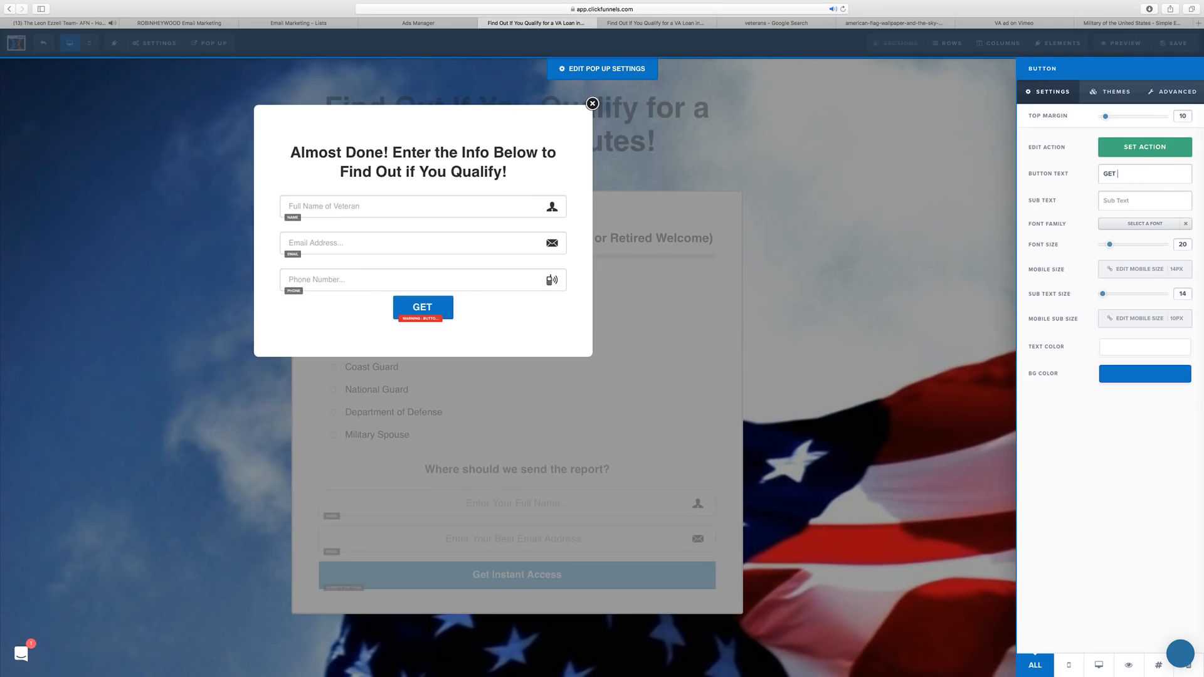
{"action": "type", "text": " AN ANSWER"}
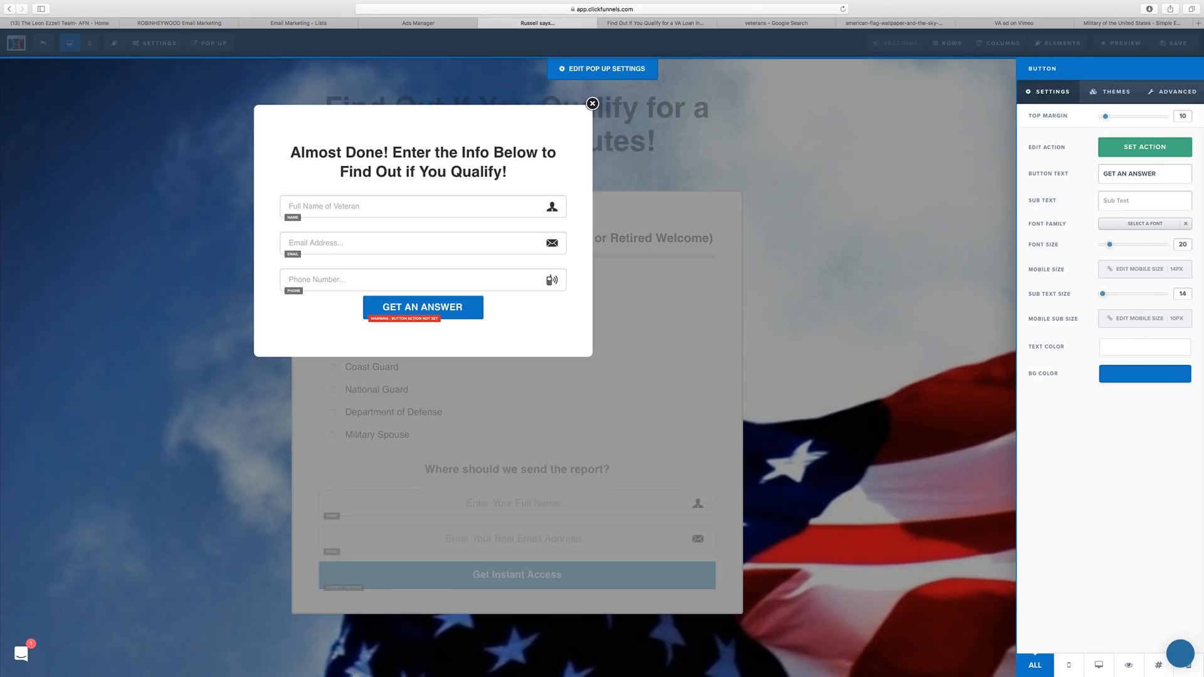
{"action": "type", "text": "ASAP!"}
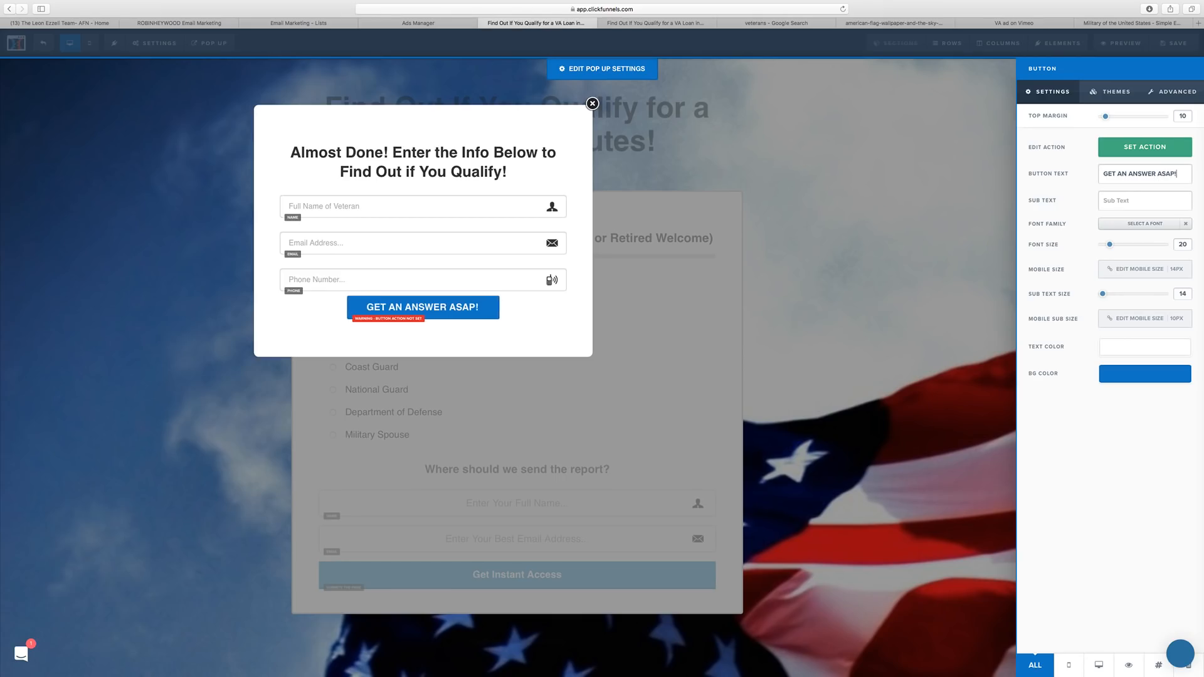
{"action": "key", "text": "super+a"}
{"action": "type", "text": "SEND ME MY"}
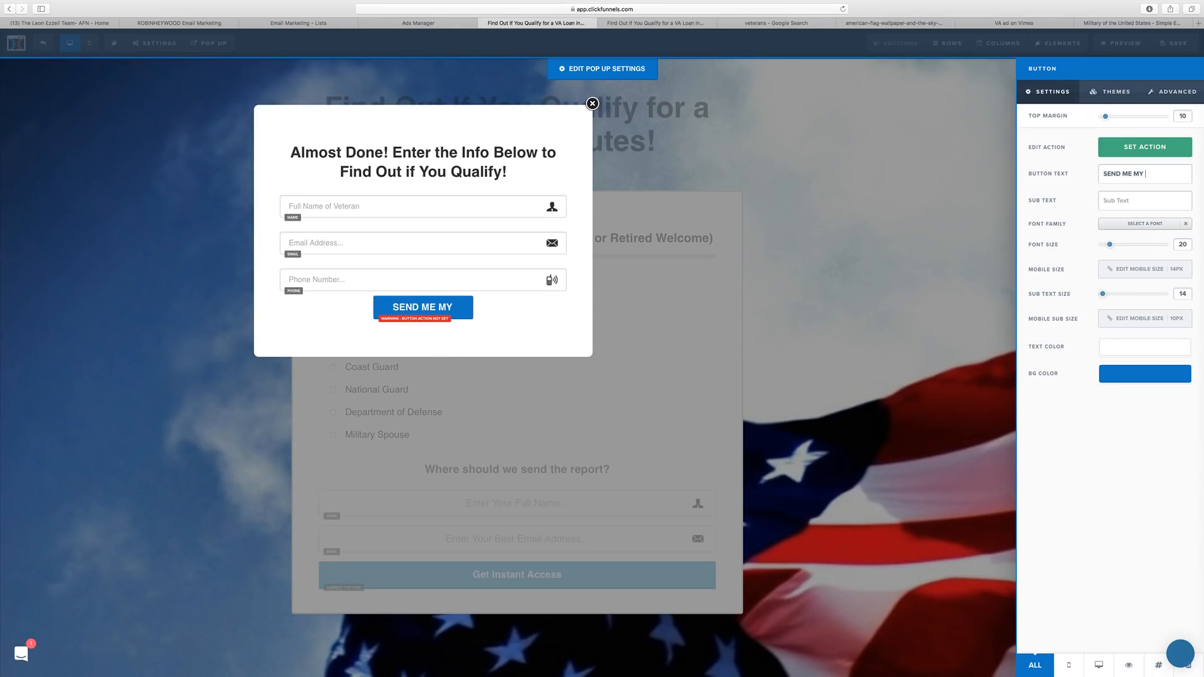
{"action": "type", "text": " Q"}
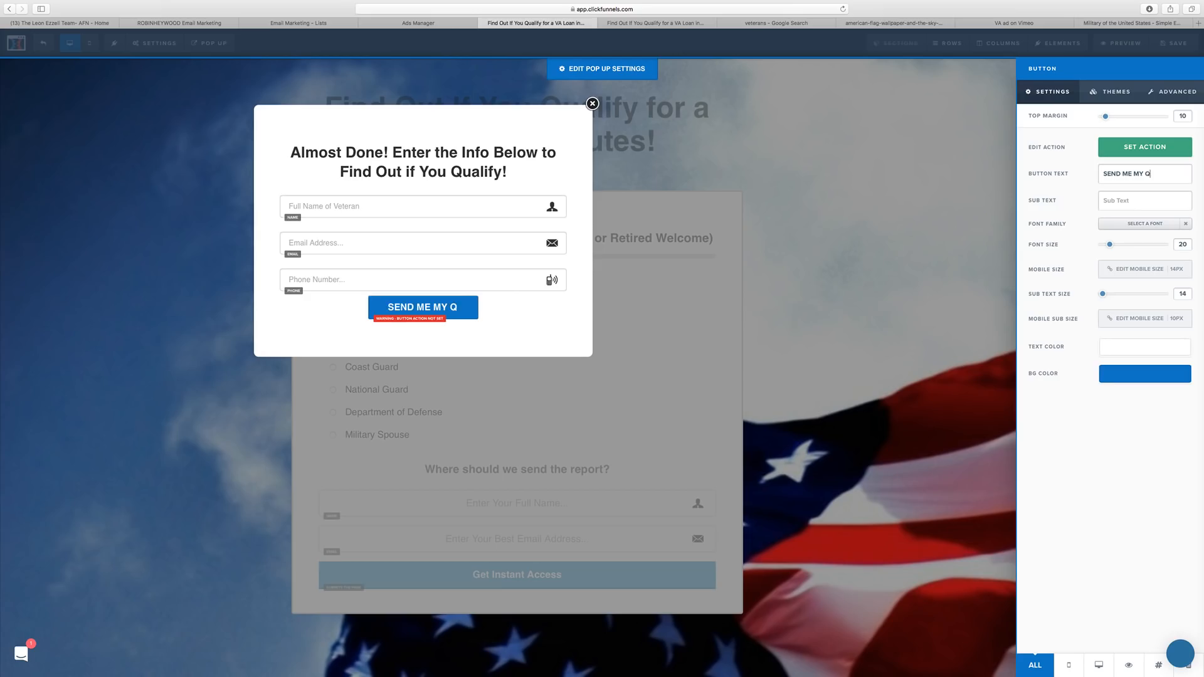
{"action": "type", "text": "UALIFICATION"}
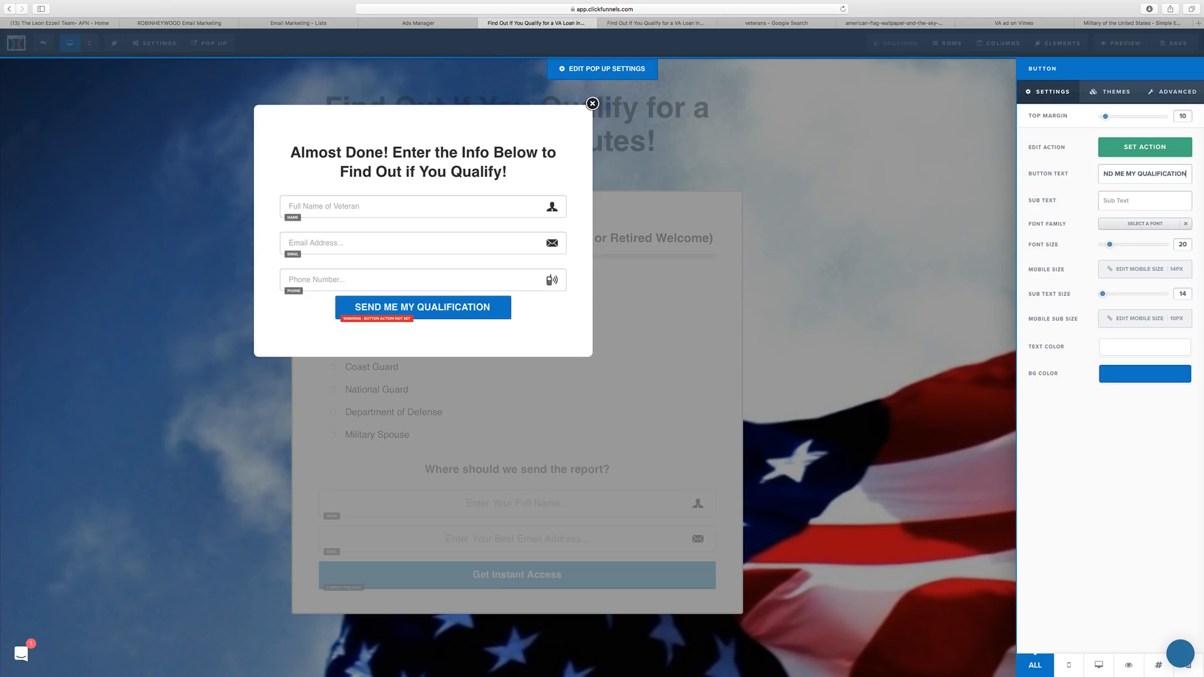
{"action": "type", "text": "S"}
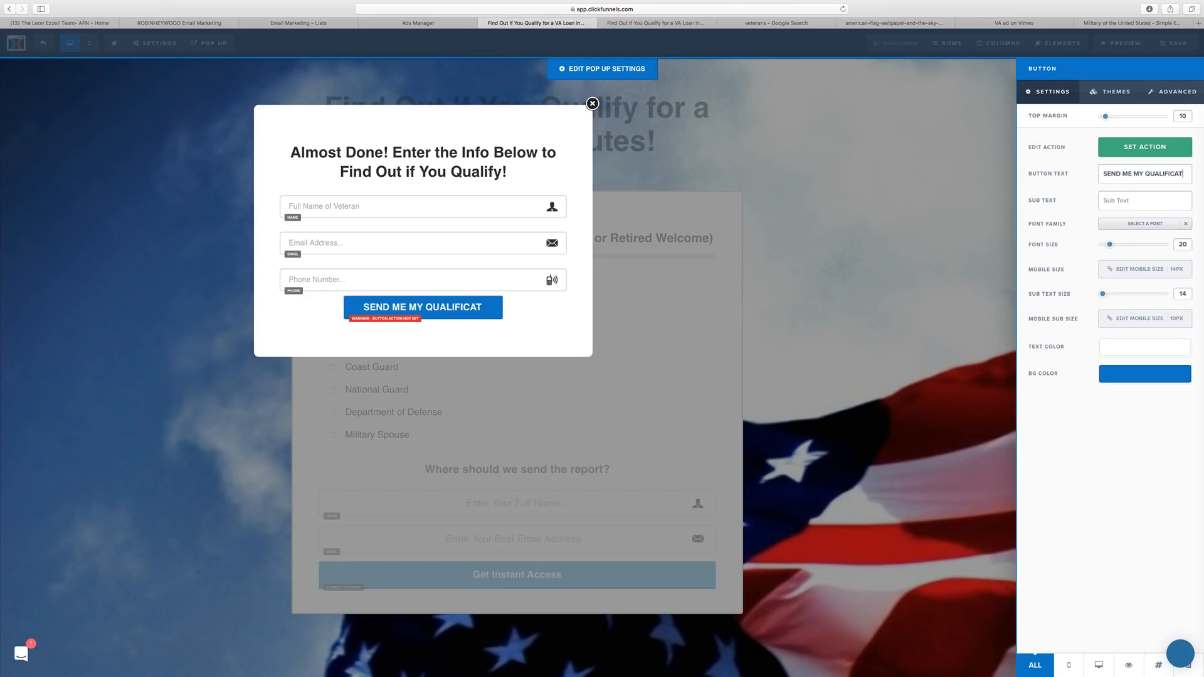
{"action": "key", "text": "BackSpace"}
{"action": "key", "text": "BackSpace"}
{"action": "key", "text": "BackSpace"}
{"action": "key", "text": "BackSpace"}
{"action": "key", "text": "BackSpace"}
{"action": "key", "text": "BackSpace"}
{"action": "key", "text": "BackSpace"}
{"action": "key", "text": "BackSpace"}
{"action": "key", "text": "BackSpace"}
{"action": "key", "text": "BackSpace"}
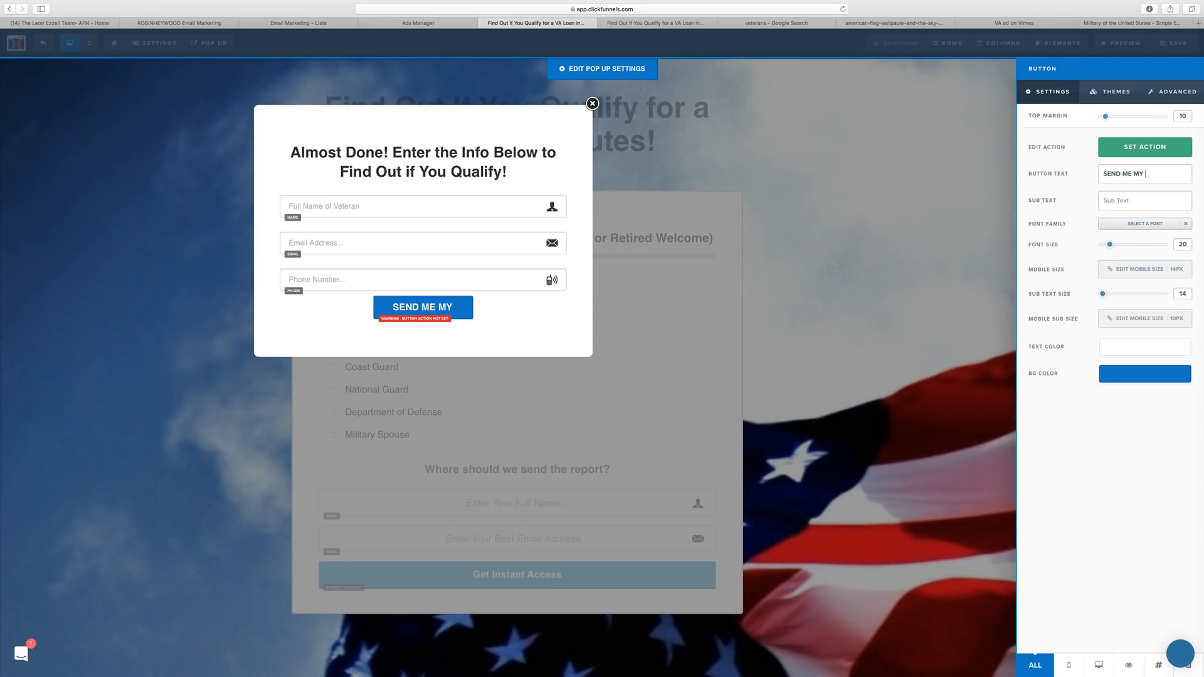
{"action": "key", "text": "super+a"}
{"action": "type", "text": "Send Me My"}
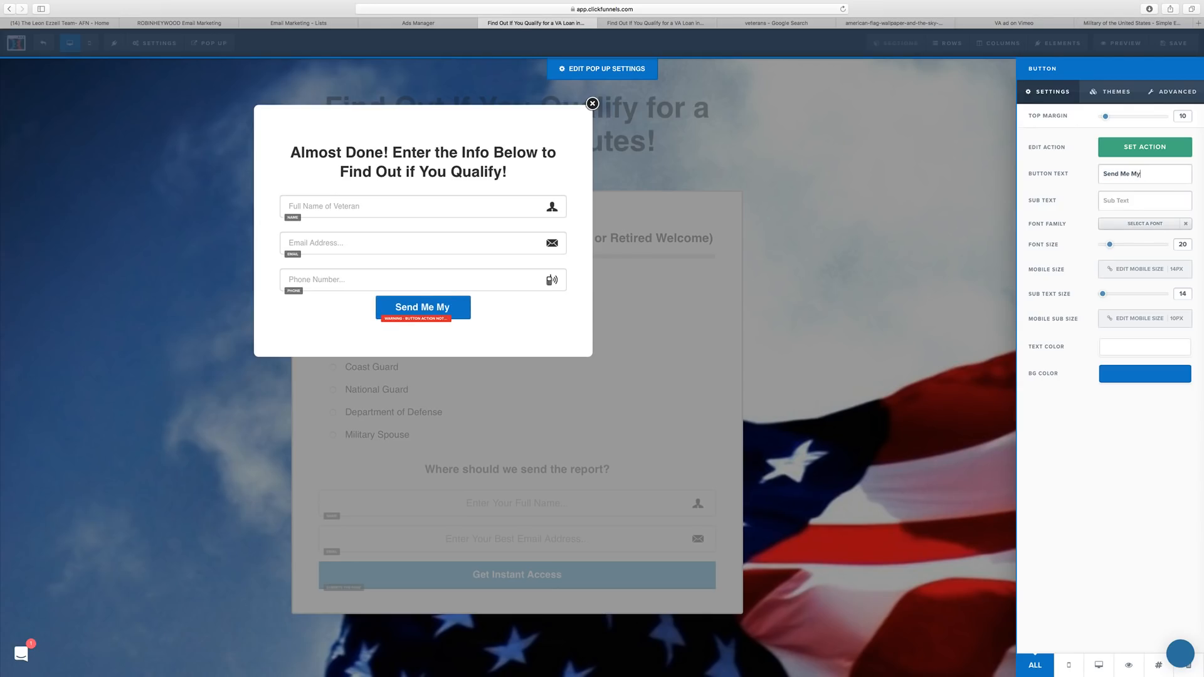
{"action": "type", "text": " Qua"}
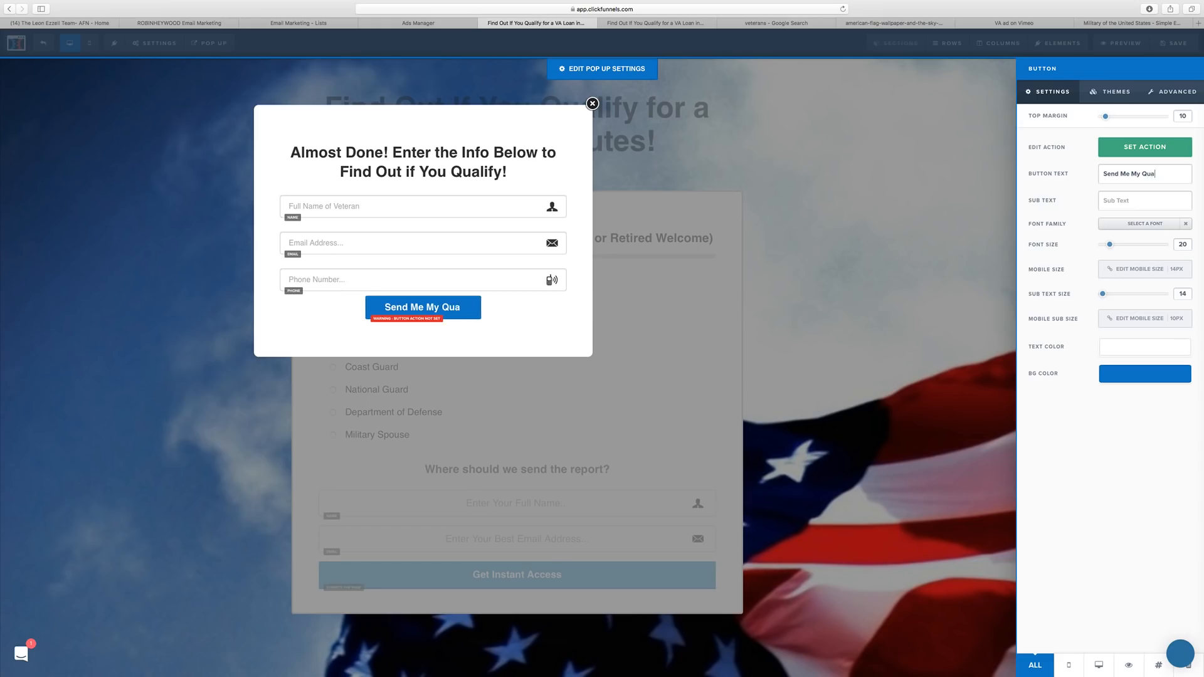
{"action": "type", "text": "lificatio"}
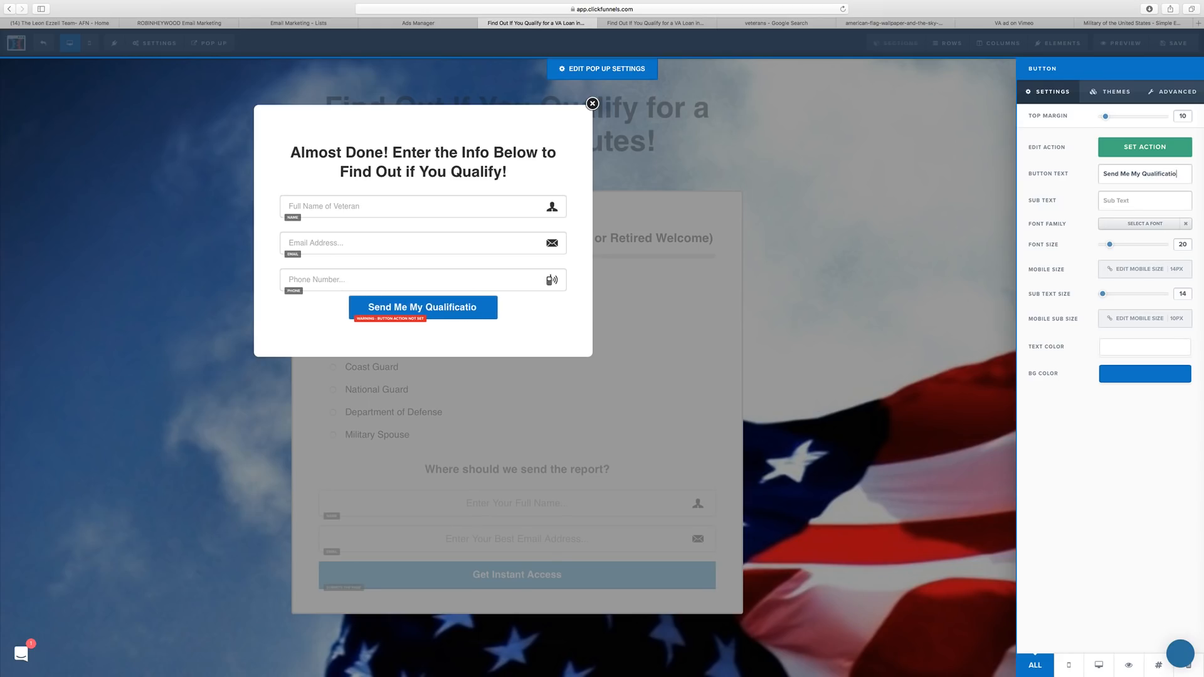
{"action": "type", "text": "n Status"}
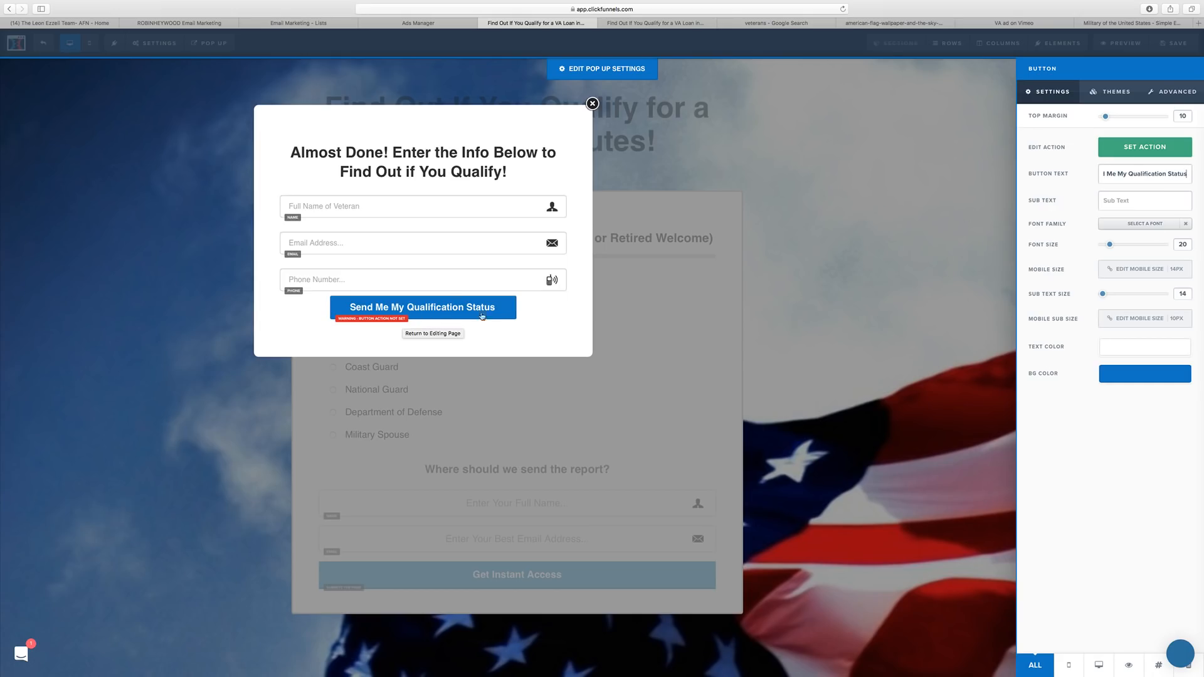
{"action": "type", "text": "!"}
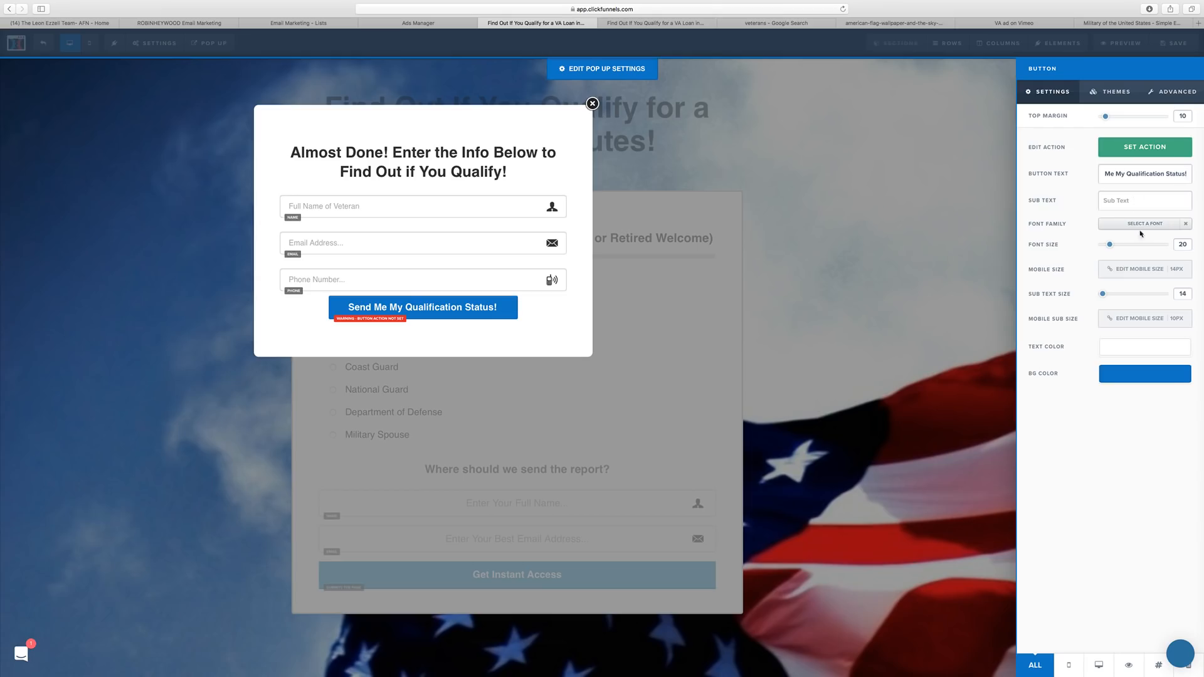
Make the button submit the form and stretch it to the popup's full width.
{"action": "left_click", "coordinate": [1165, 153]}
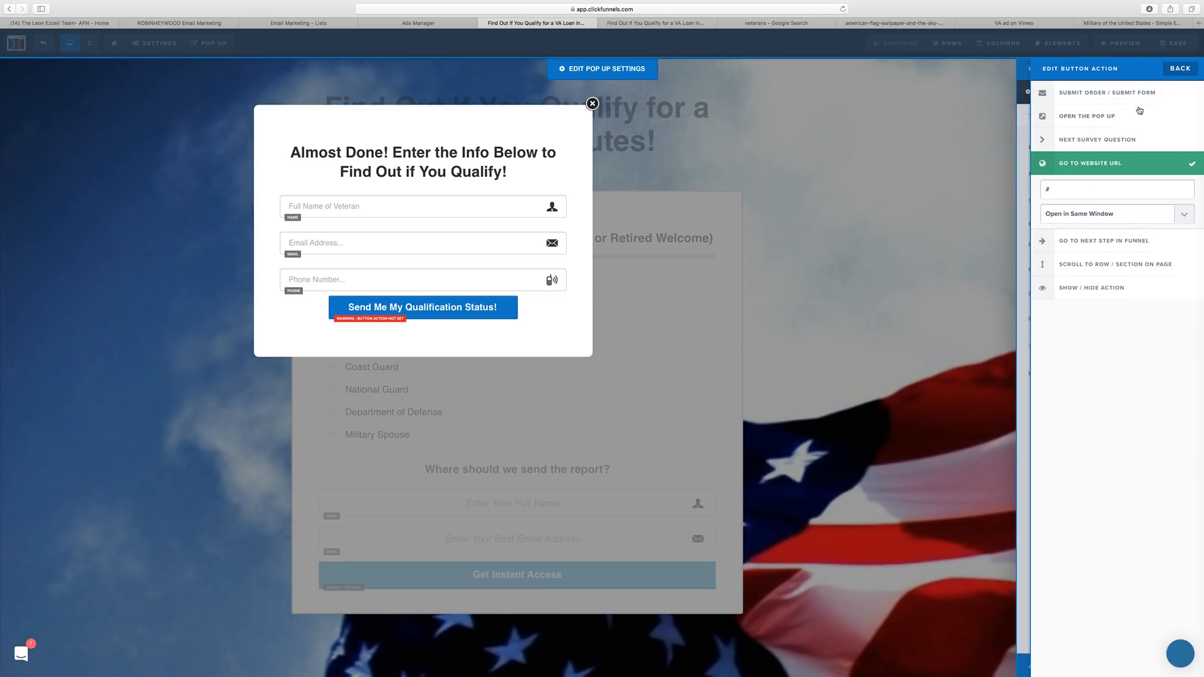
{"action": "left_click", "coordinate": [1127, 92]}
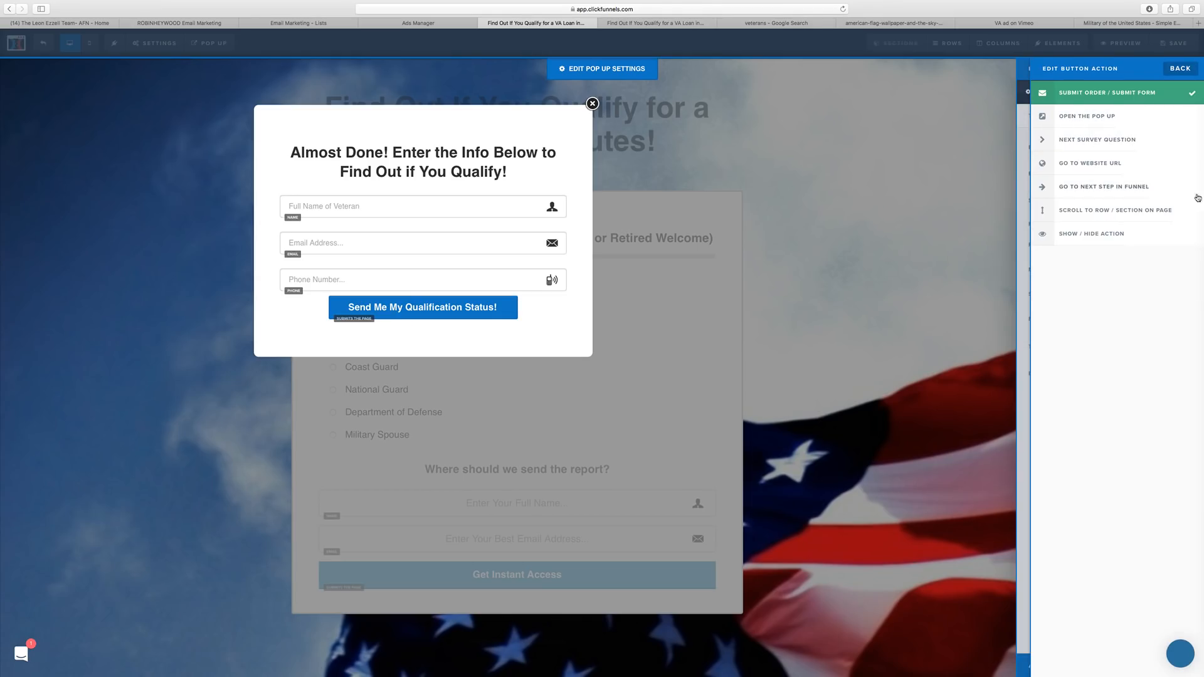
{"action": "left_click", "coordinate": [1181, 71]}
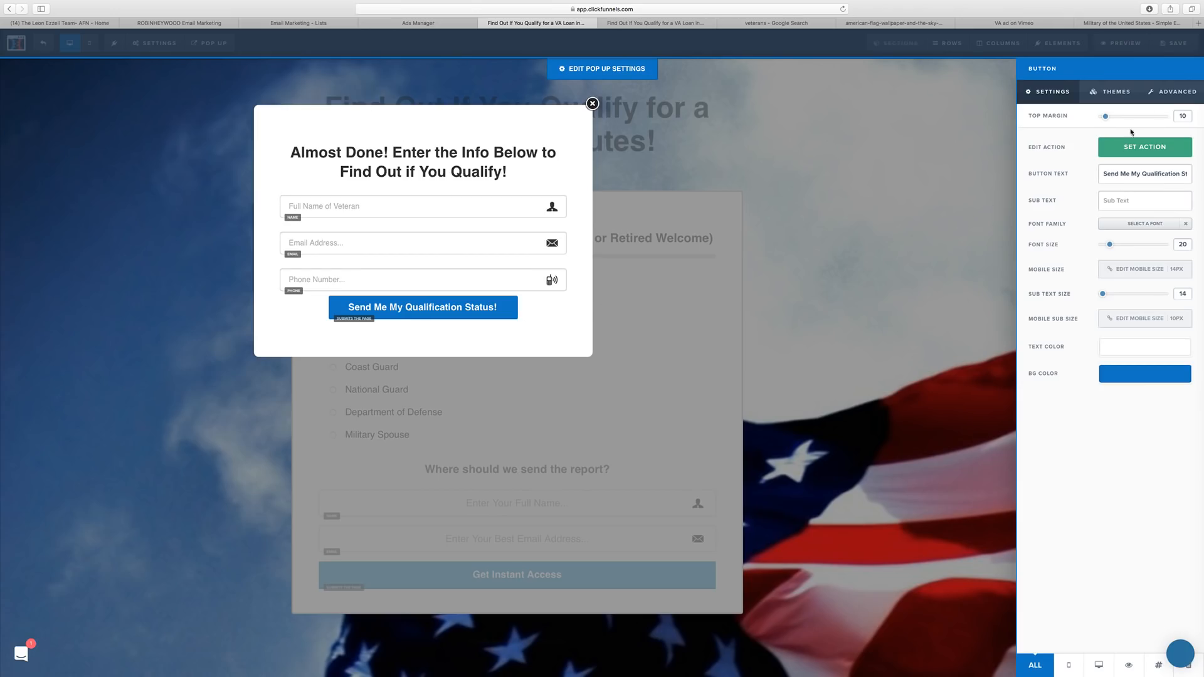
{"action": "left_click", "coordinate": [1170, 92]}
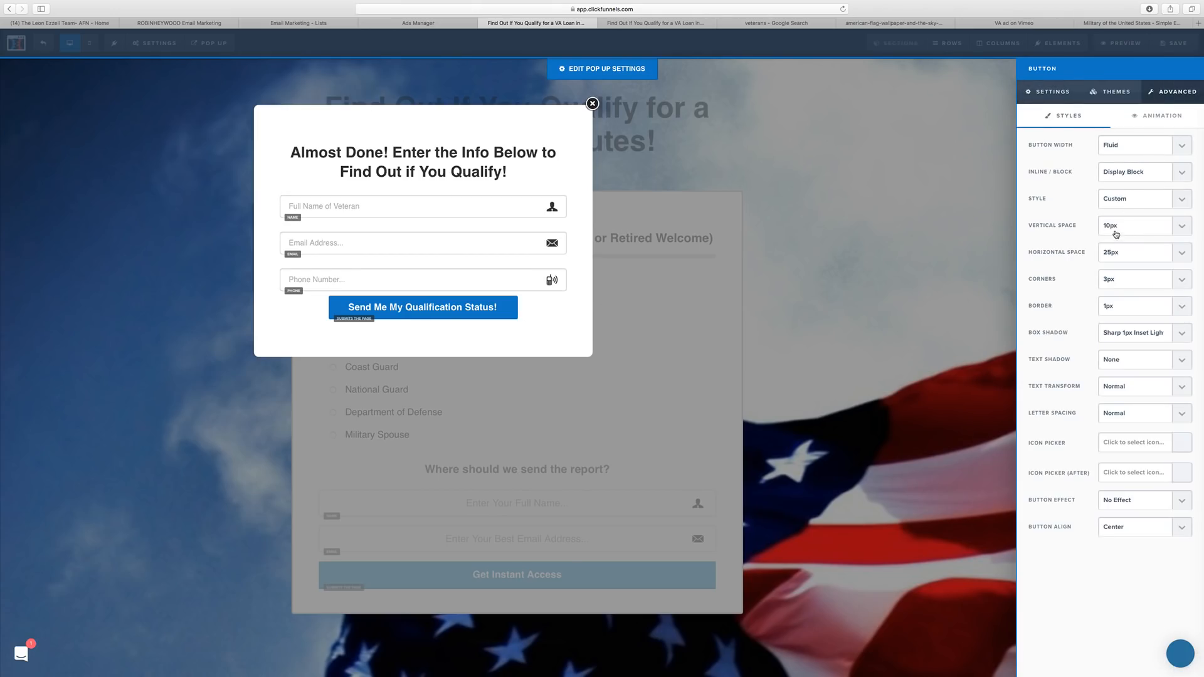
{"action": "left_click", "coordinate": [1122, 149]}
{"action": "left_click", "coordinate": [1119, 155]}
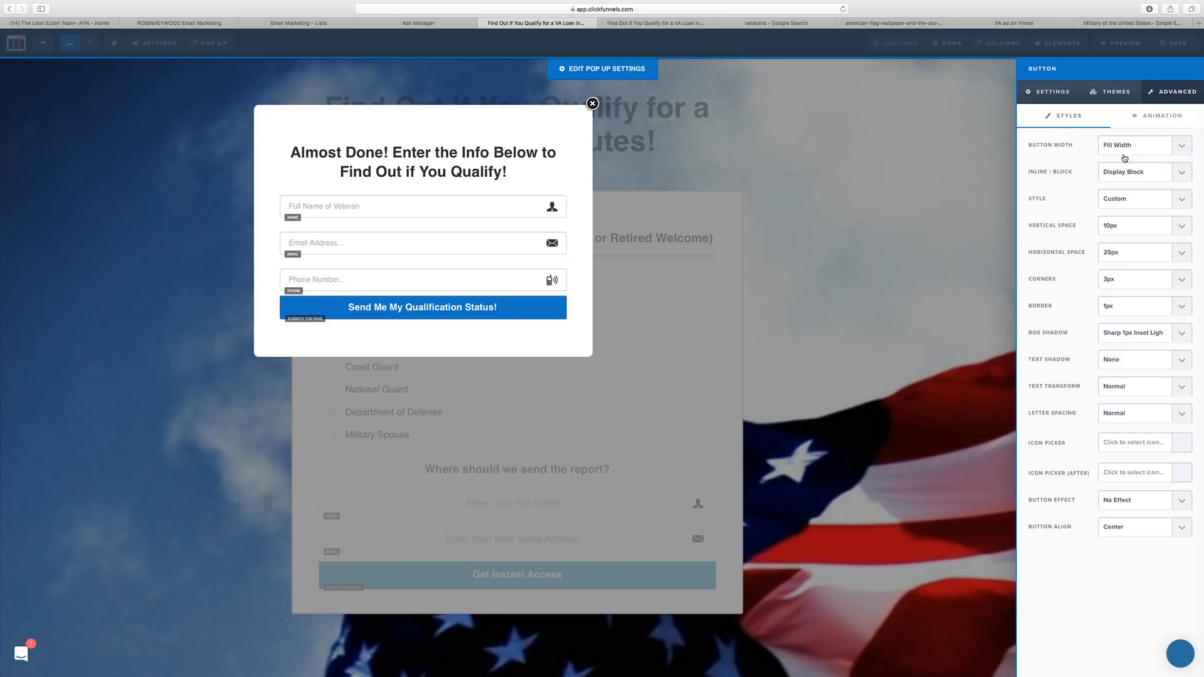
Set the button's vertical padding to 20px, text size to 28 and top margin to 25.
{"action": "left_click", "coordinate": [1120, 232]}
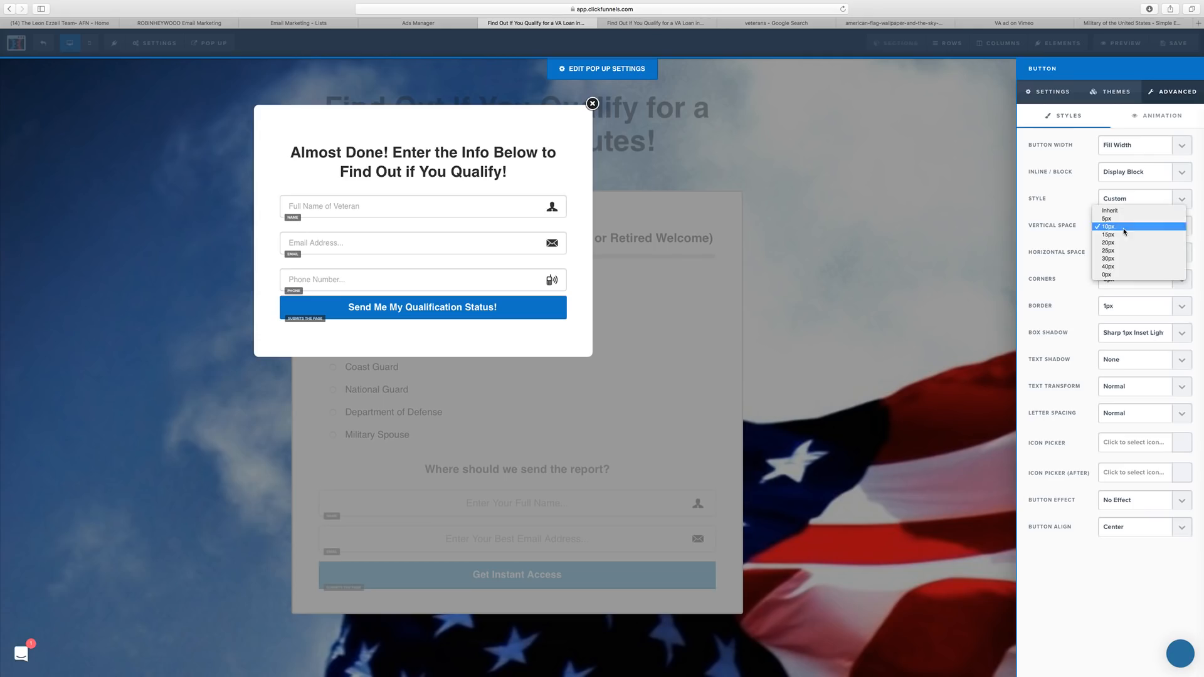
{"action": "left_click", "coordinate": [1124, 249]}
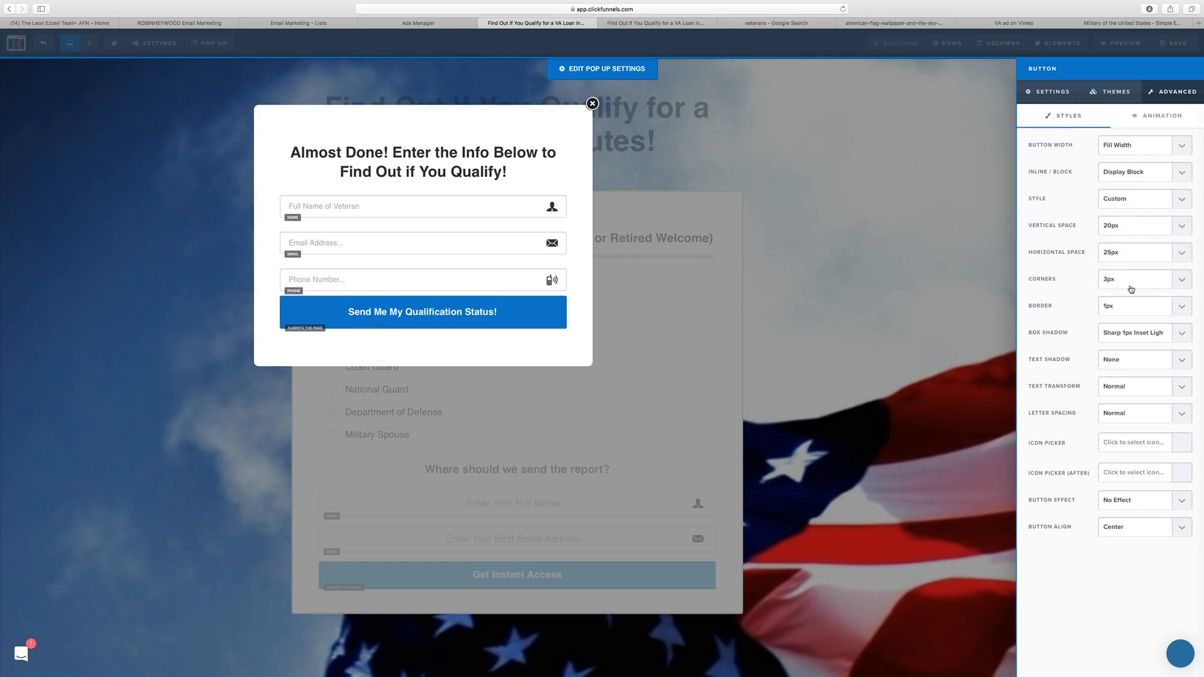
{"action": "left_click", "coordinate": [1052, 92]}
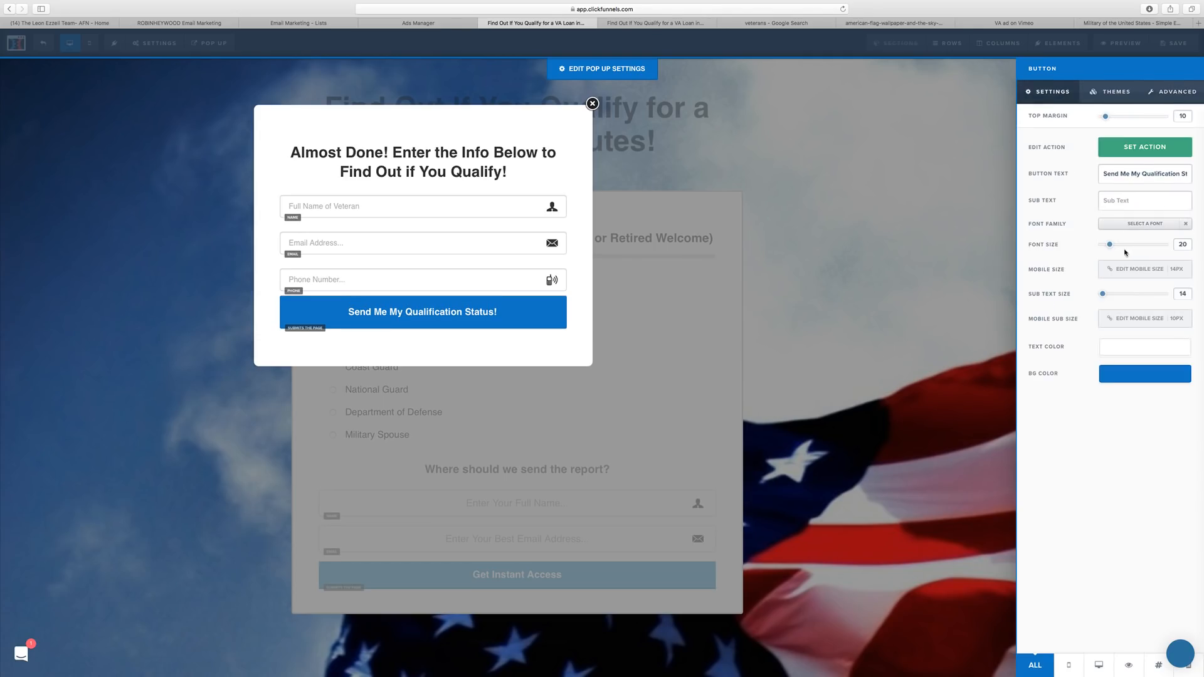
{"action": "left_click_drag", "start_coordinate": [1109, 248], "coordinate": [1118, 248]}
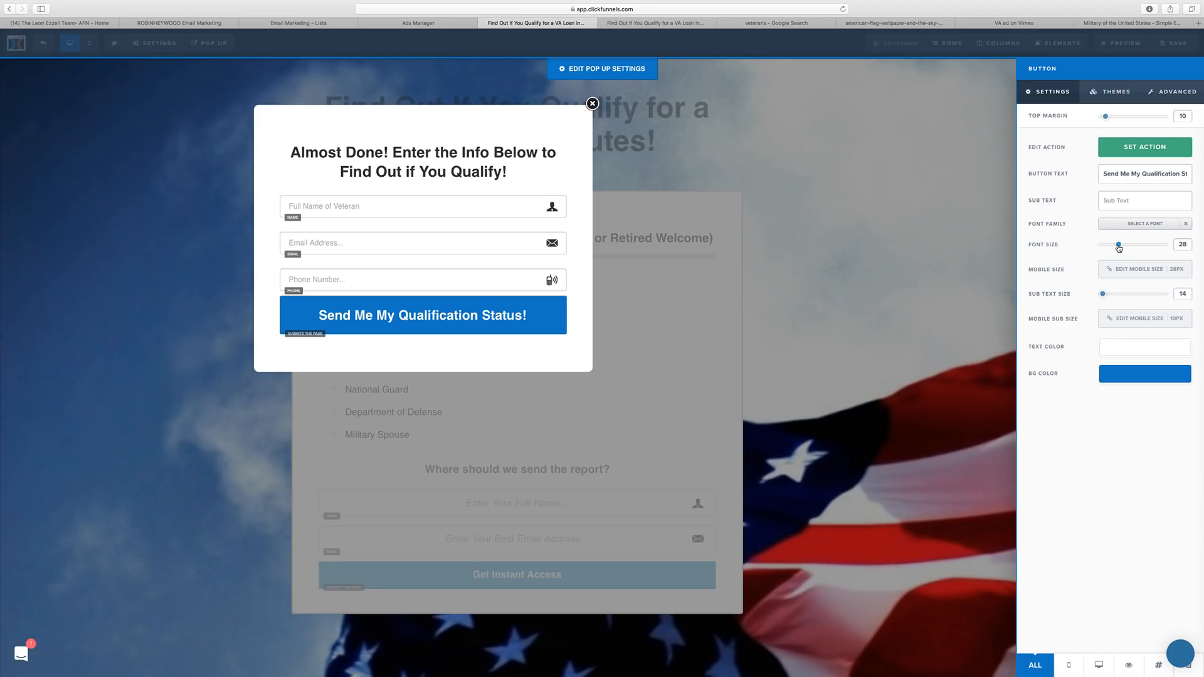
{"action": "left_click_drag", "start_coordinate": [1106, 117], "coordinate": [1116, 121]}
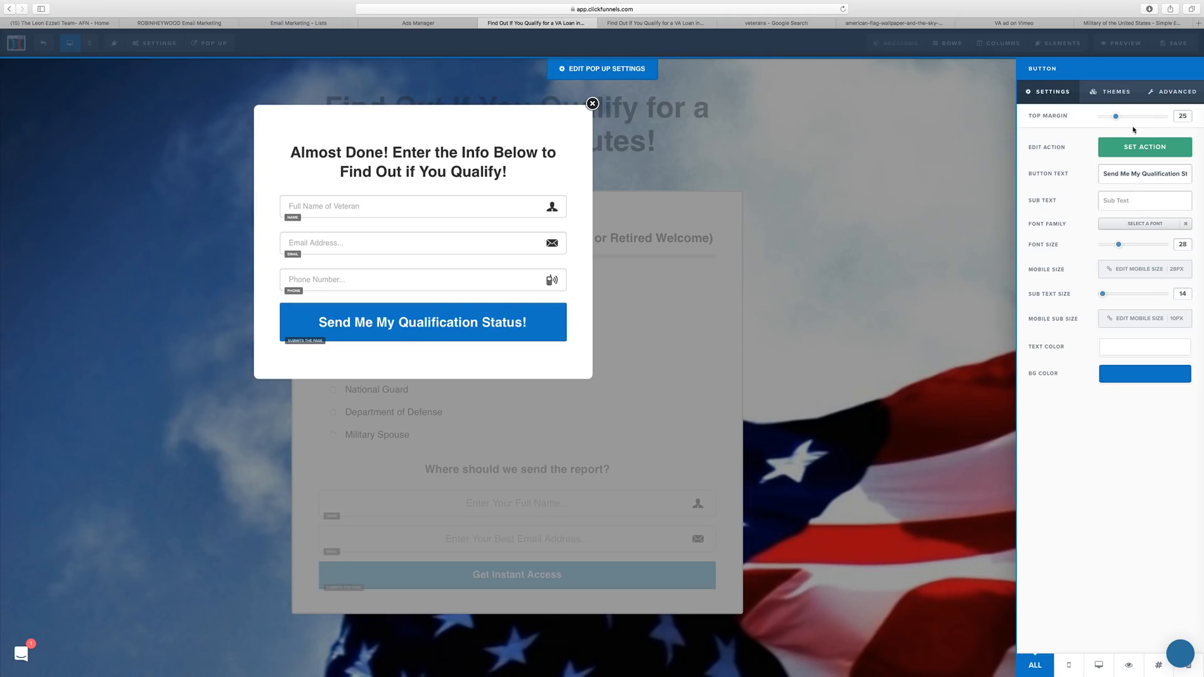
Set horizontal padding 20px, vertical padding 15px, and square corners on the button.
{"action": "left_click", "coordinate": [1160, 93]}
{"action": "left_click", "coordinate": [1120, 252]}
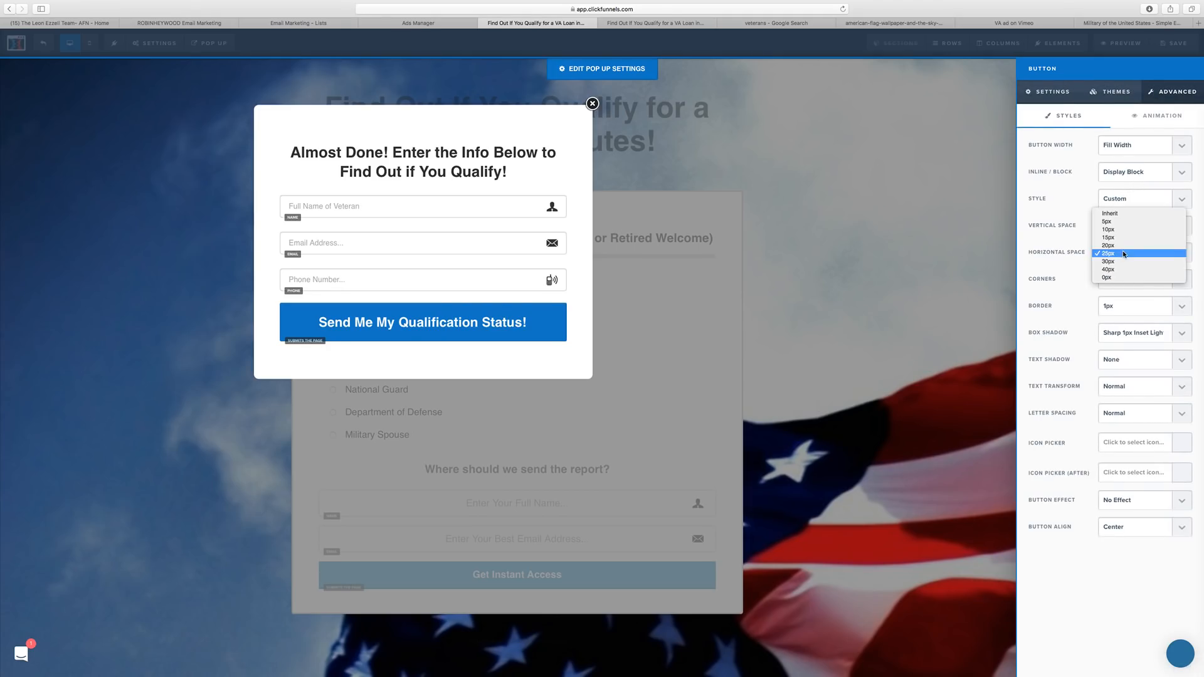
{"action": "left_click", "coordinate": [1124, 245]}
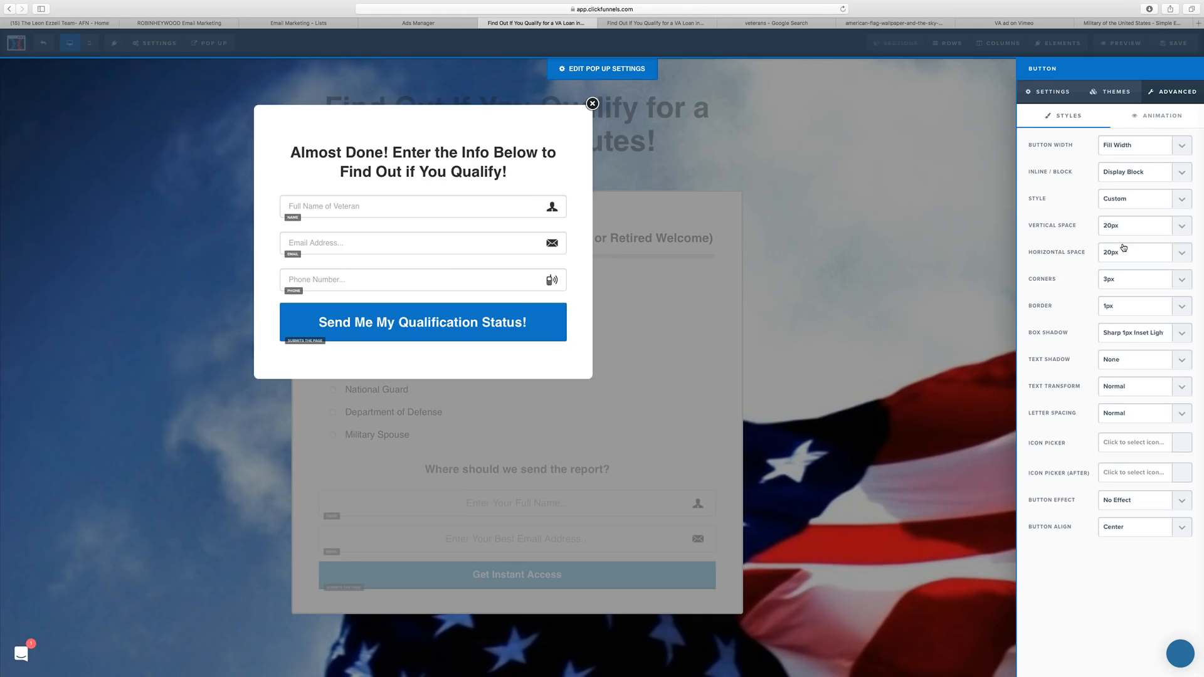
{"action": "left_click", "coordinate": [1122, 231]}
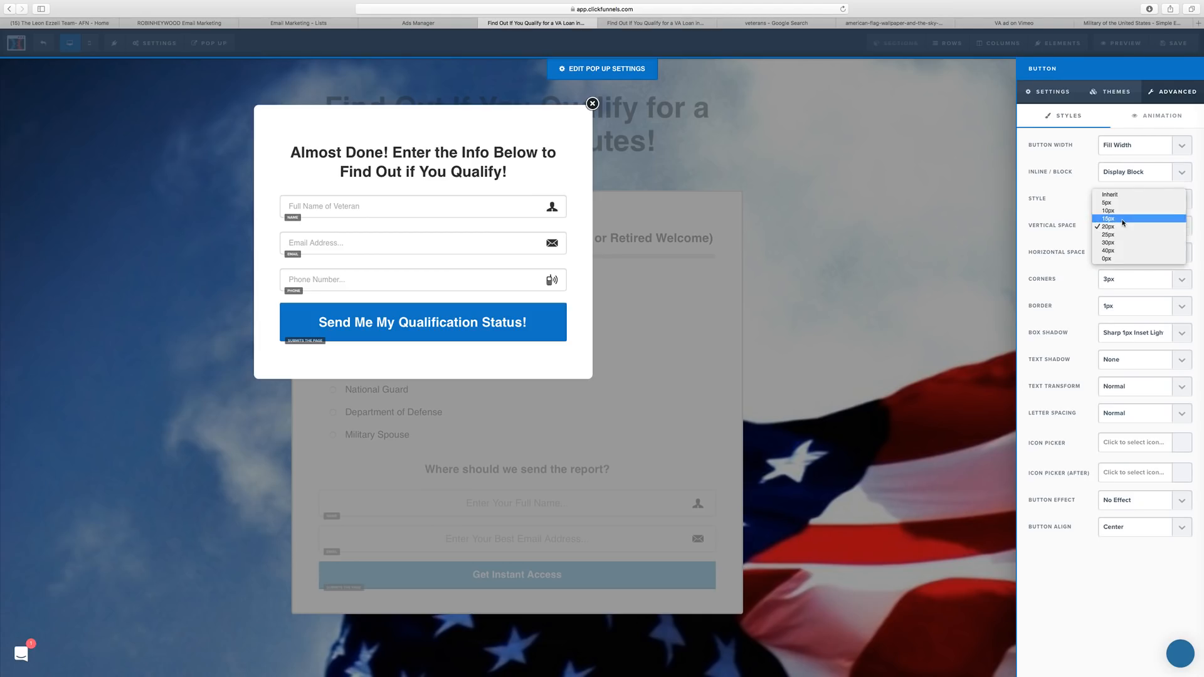
{"action": "left_click", "coordinate": [1124, 221]}
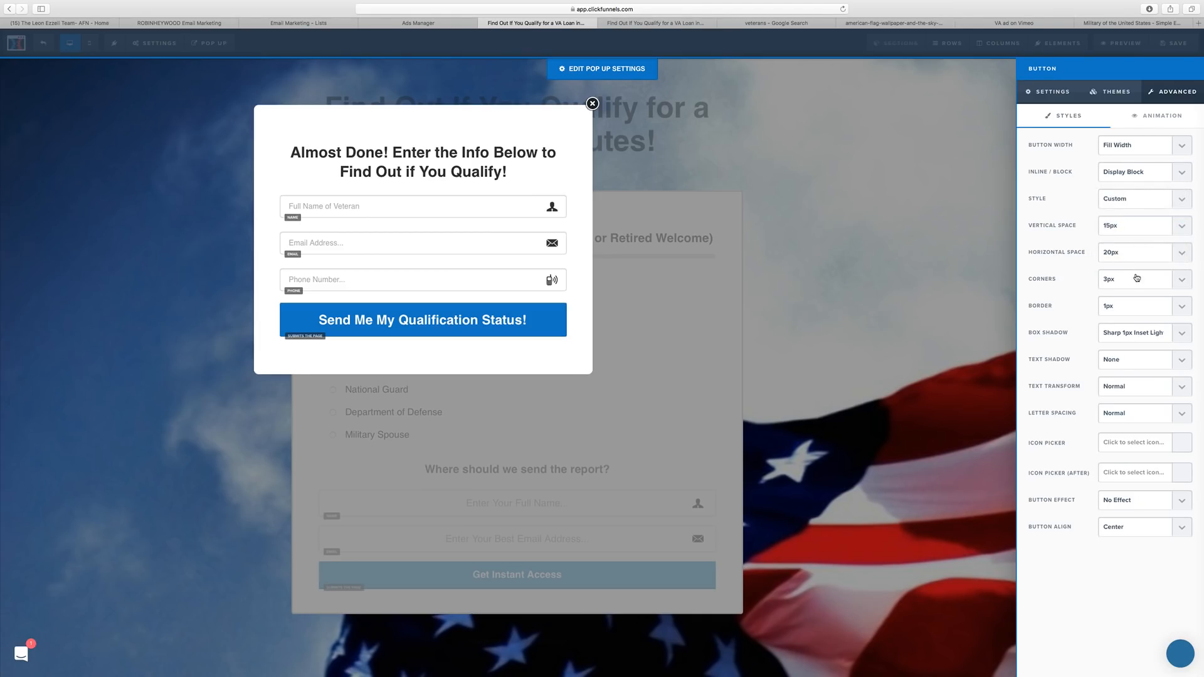
{"action": "left_click", "coordinate": [1117, 284]}
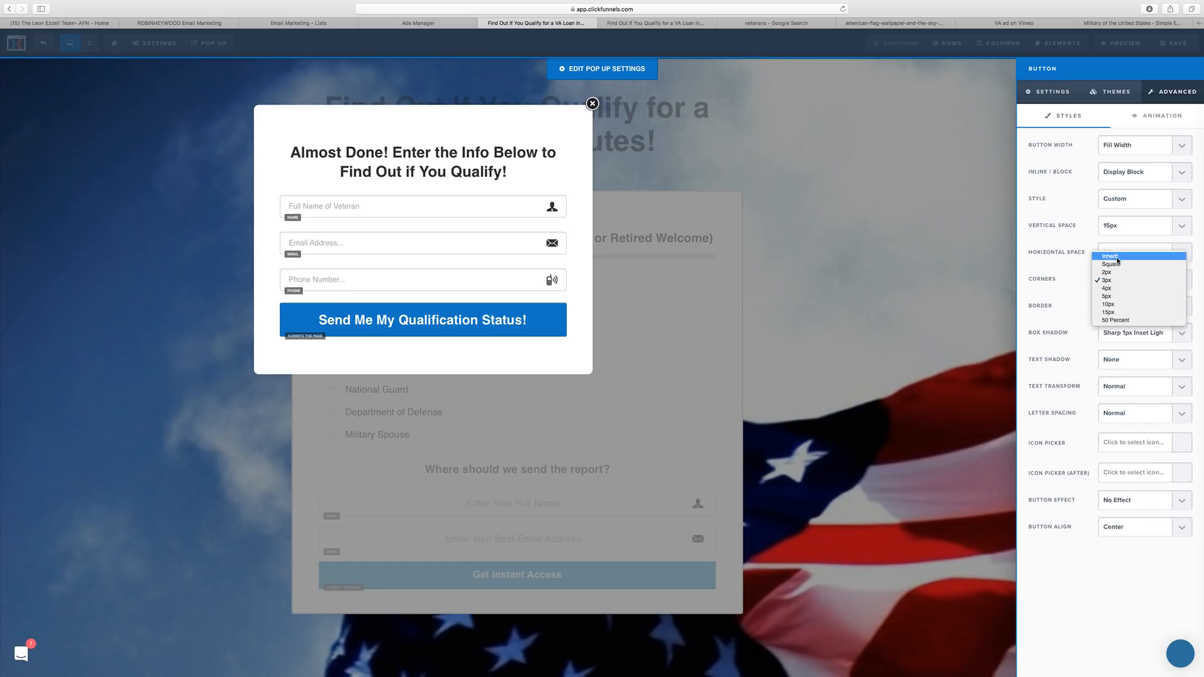
{"action": "left_click", "coordinate": [1115, 264]}
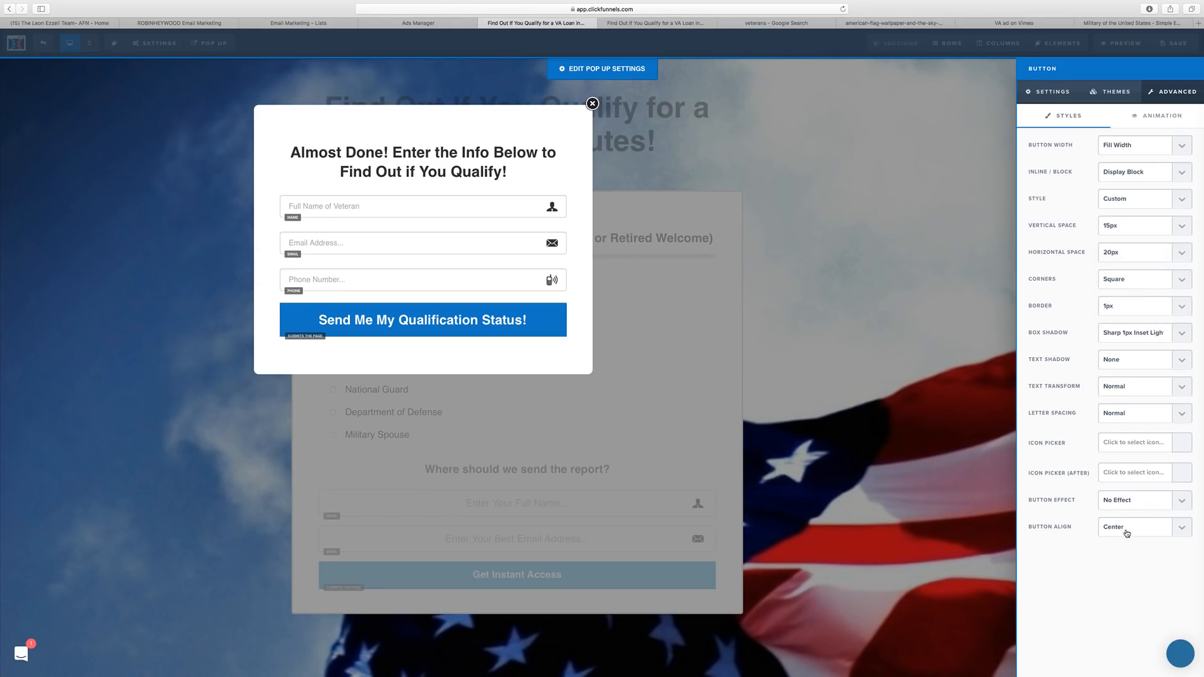
{"action": "left_click", "coordinate": [519, 220]}
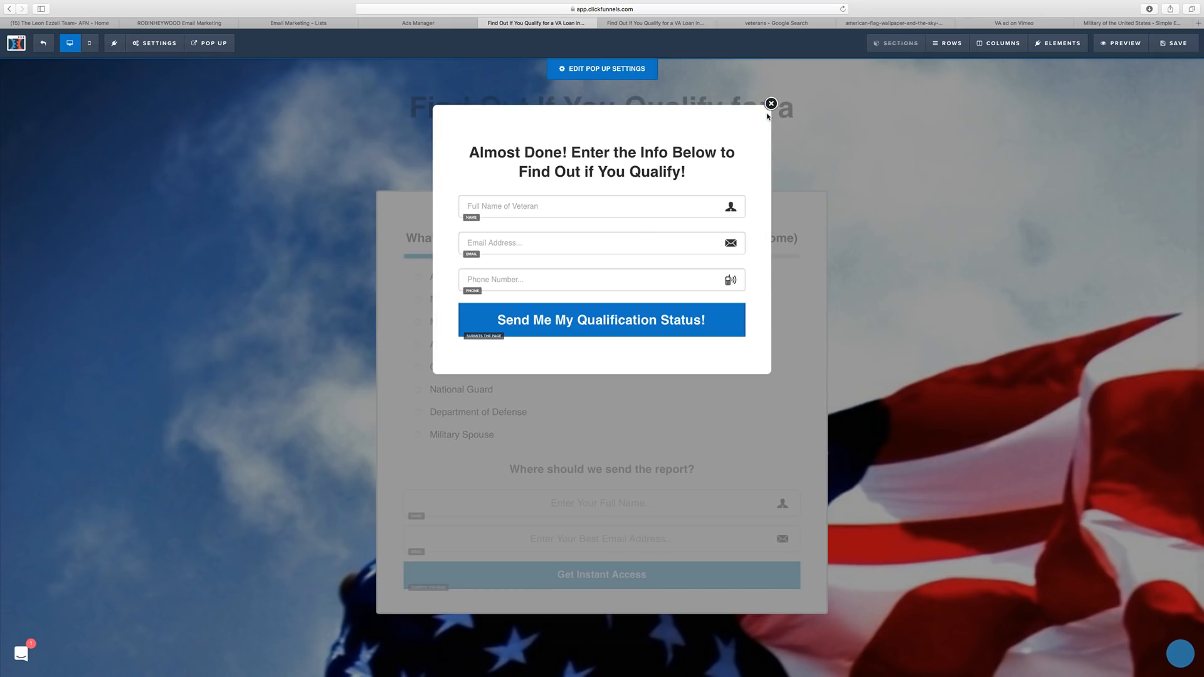
Try the popup's Modal Width options, trying Small and ending at Medium.
{"action": "left_click", "coordinate": [607, 70]}
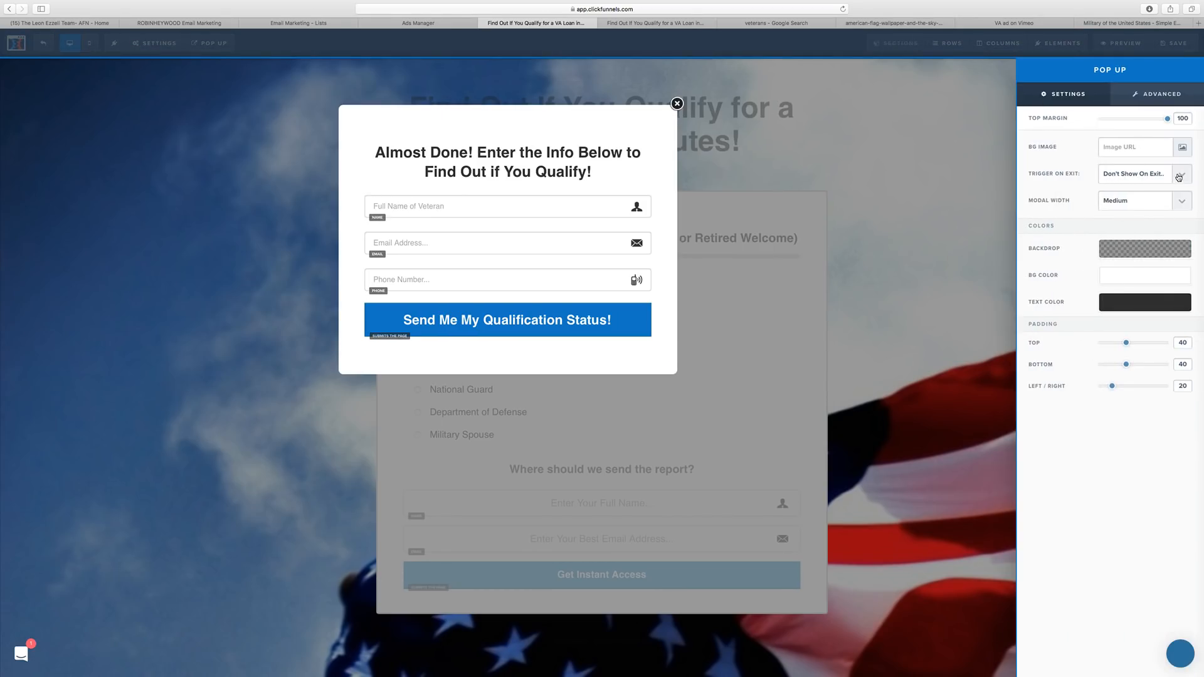
{"action": "left_click", "coordinate": [1136, 200]}
{"action": "left_click", "coordinate": [1132, 210]}
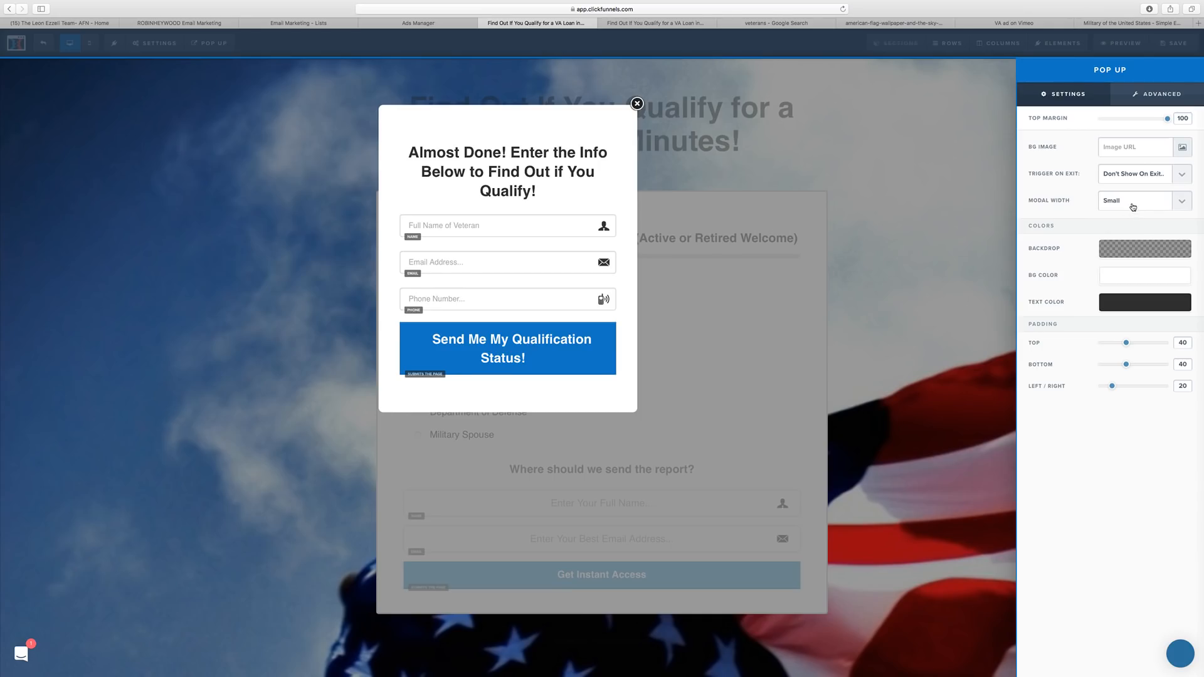
{"action": "left_click", "coordinate": [1132, 207]}
{"action": "left_click", "coordinate": [1128, 213]}
{"action": "left_click", "coordinate": [1132, 200]}
{"action": "left_click", "coordinate": [1126, 194]}
{"action": "left_click", "coordinate": [538, 158]}
Set the popup form row's Padding Top to 10.
{"action": "mouse_move", "coordinate": [667, 157]}
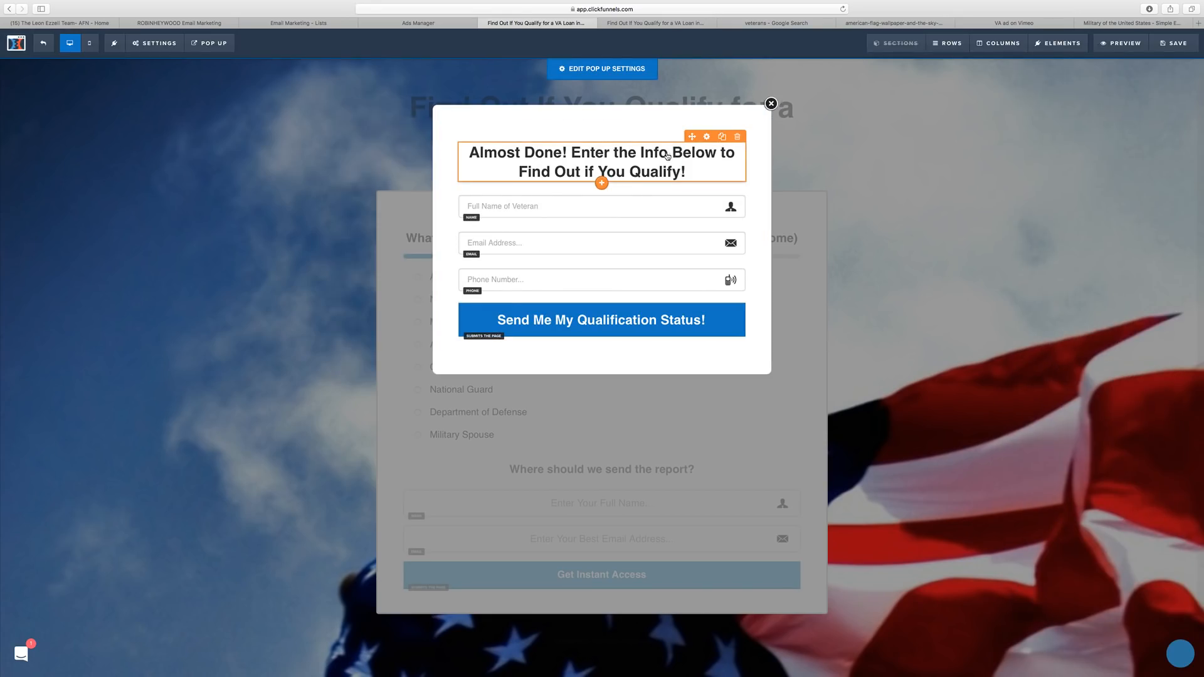
{"action": "left_click", "coordinate": [708, 137]}
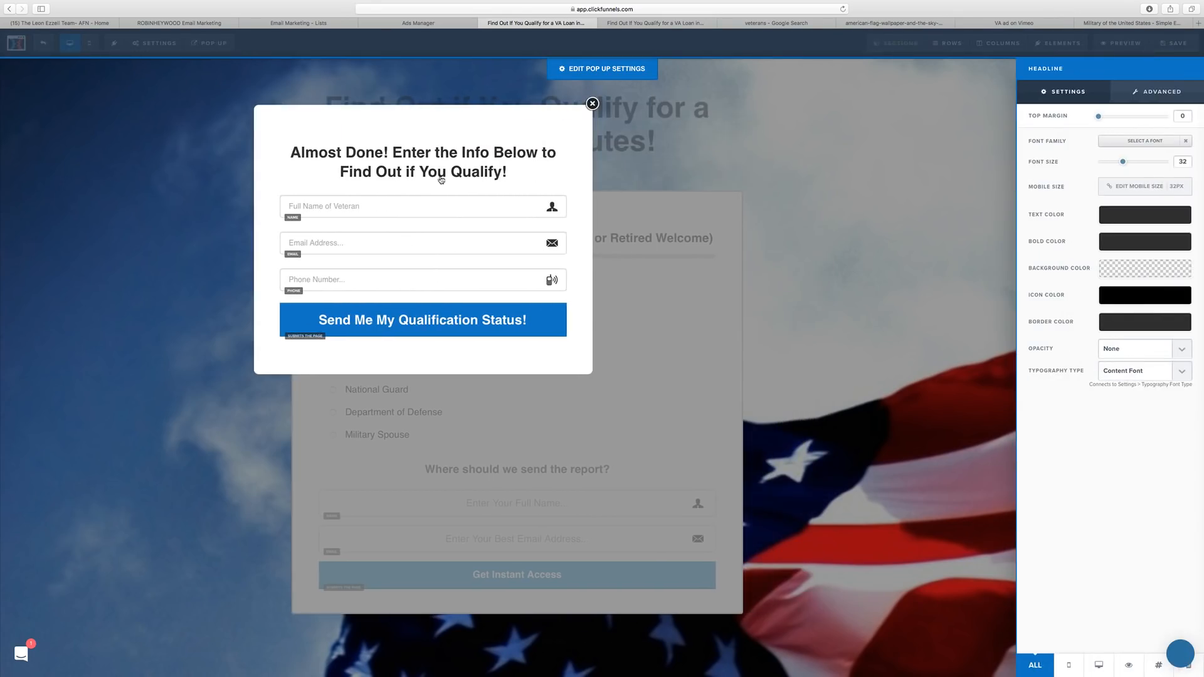
{"action": "left_click", "coordinate": [440, 180]}
{"action": "left_click", "coordinate": [697, 116]}
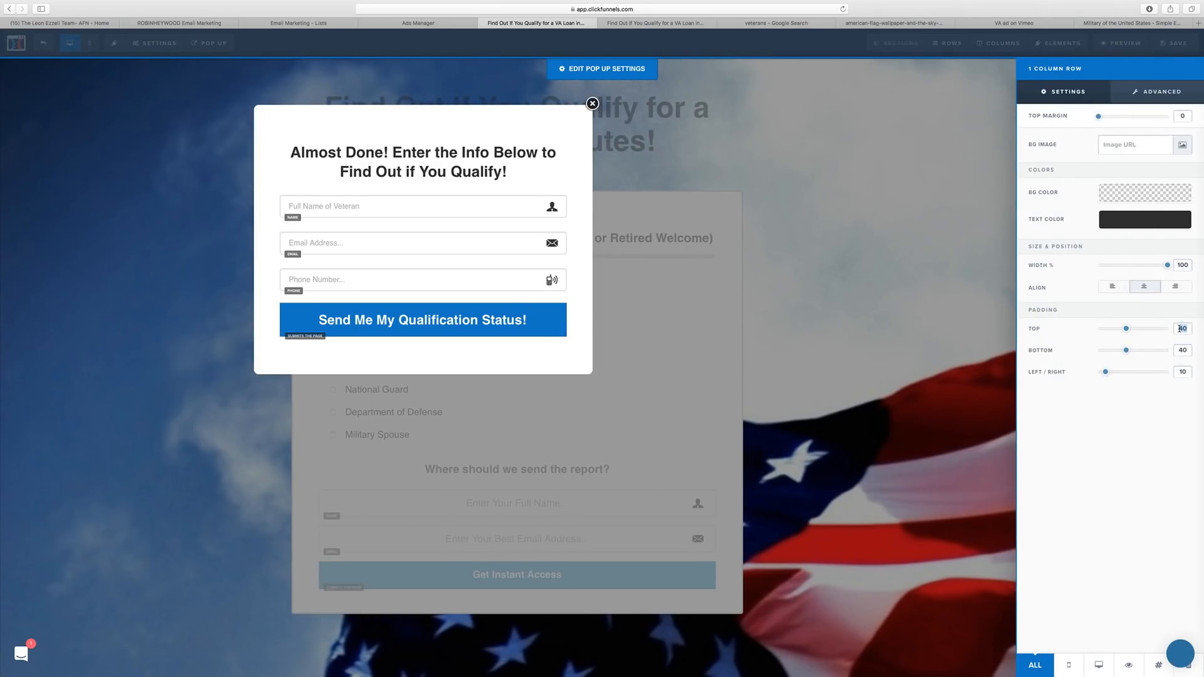
{"action": "type", "text": "10"}
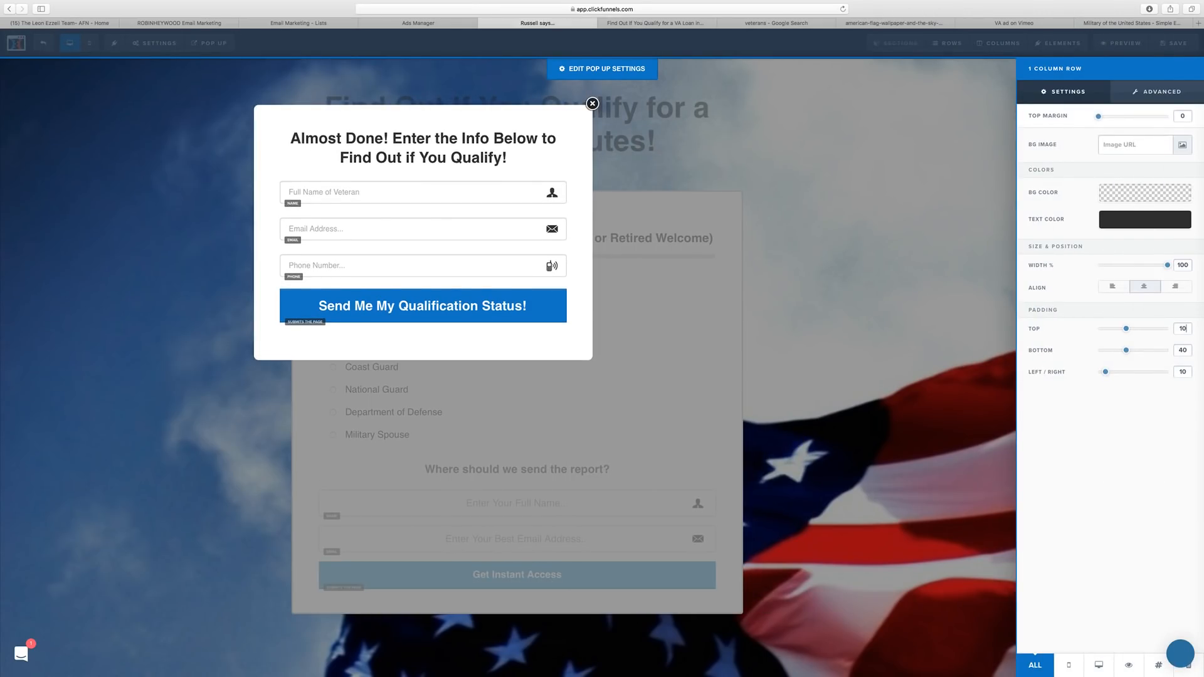
{"action": "left_click", "coordinate": [761, 333]}
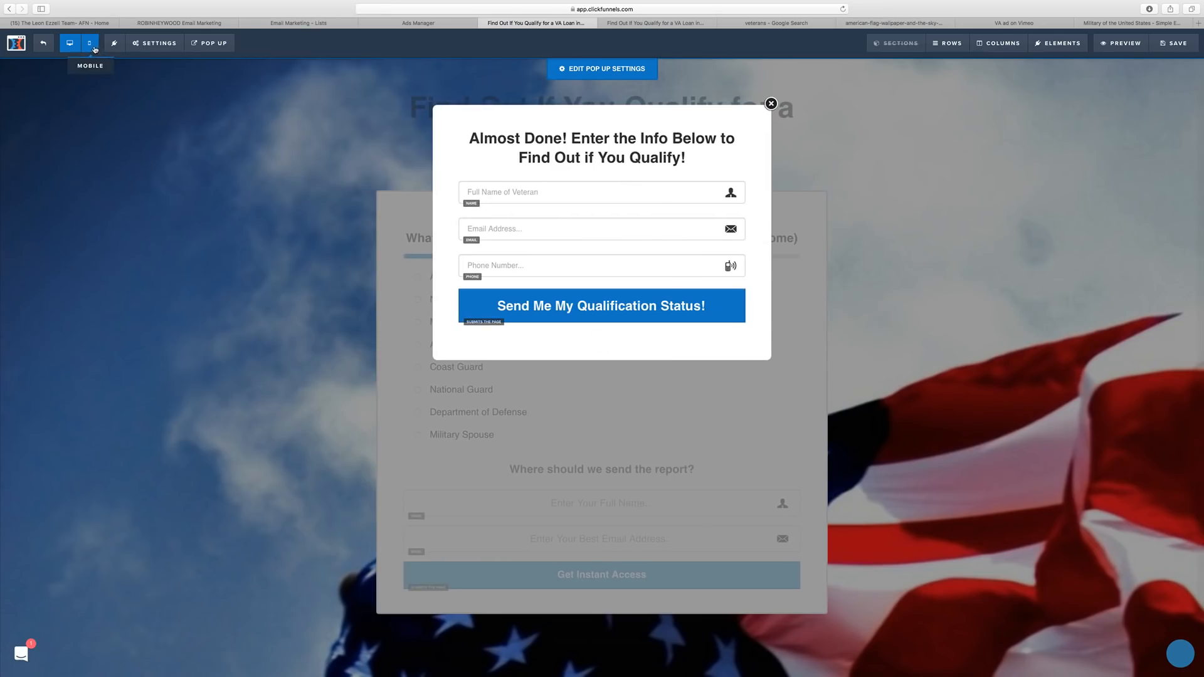
In Mobile view, give the popup headline a 28px mobile size.
{"action": "left_click", "coordinate": [89, 43]}
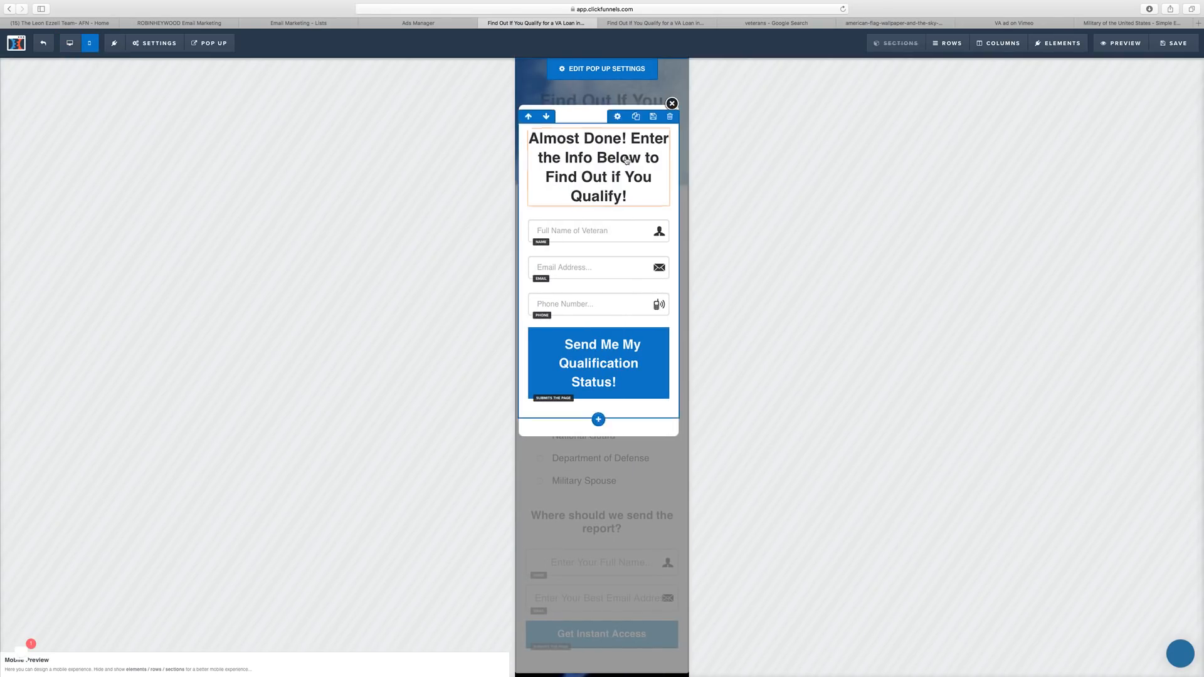
{"action": "mouse_move", "coordinate": [637, 151]}
{"action": "left_click", "coordinate": [594, 123]}
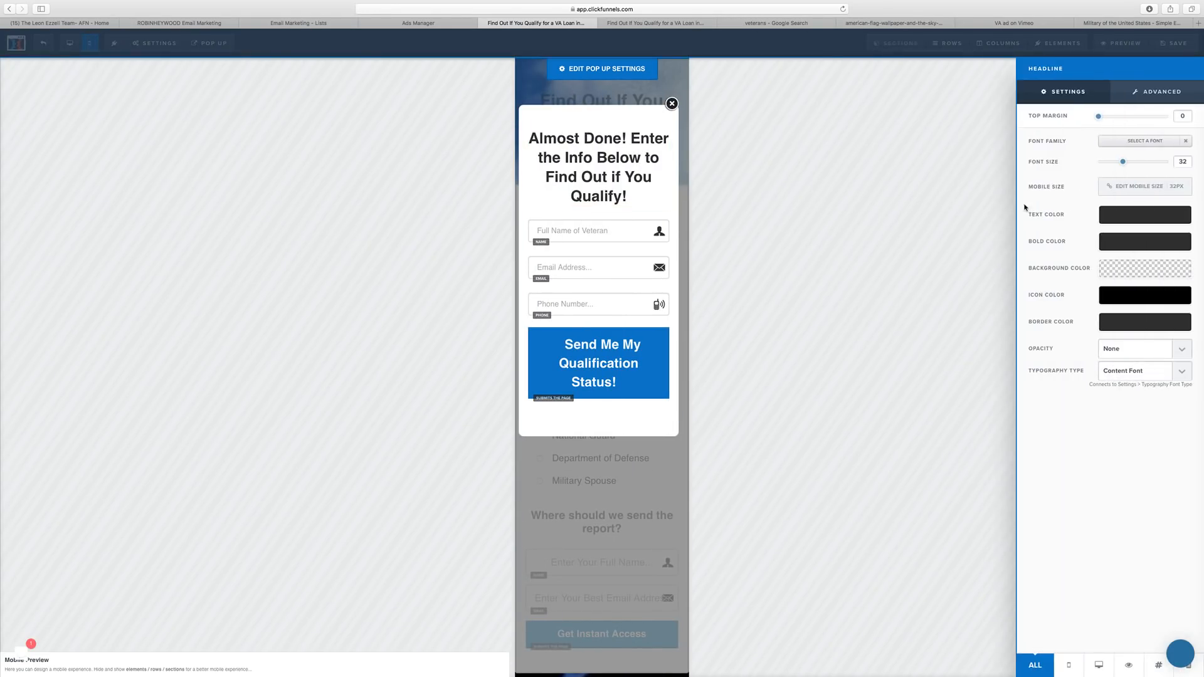
{"action": "left_click", "coordinate": [1161, 188]}
{"action": "left_click", "coordinate": [1164, 190]}
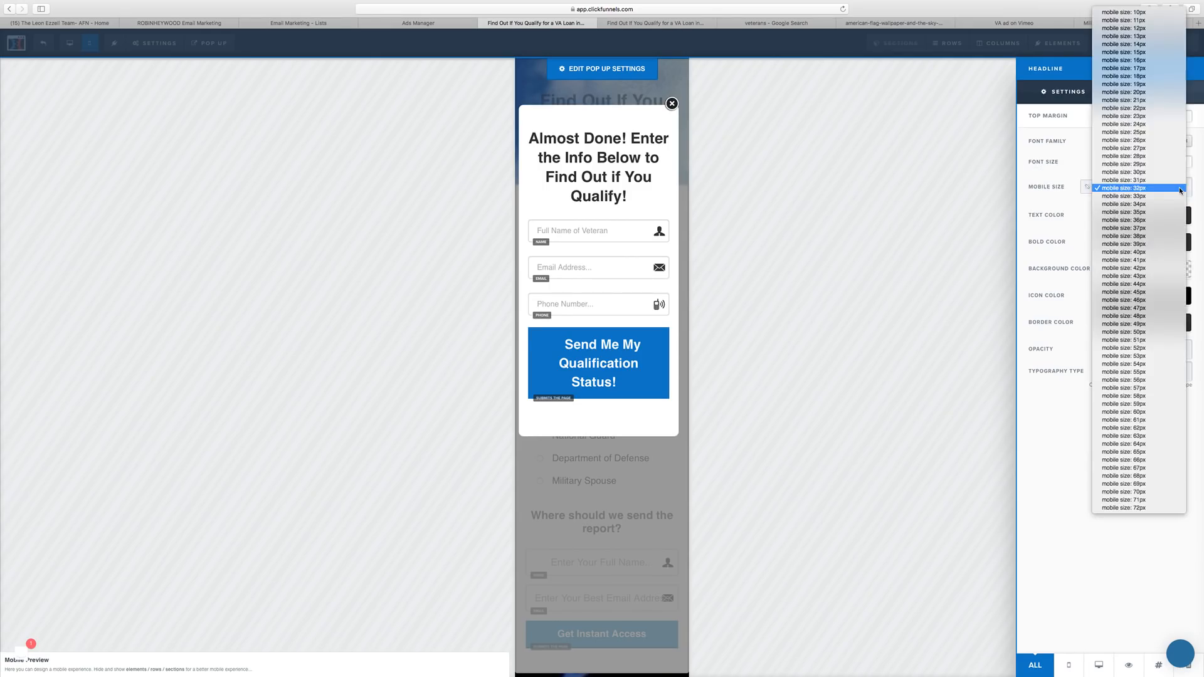
{"action": "left_click", "coordinate": [1172, 156]}
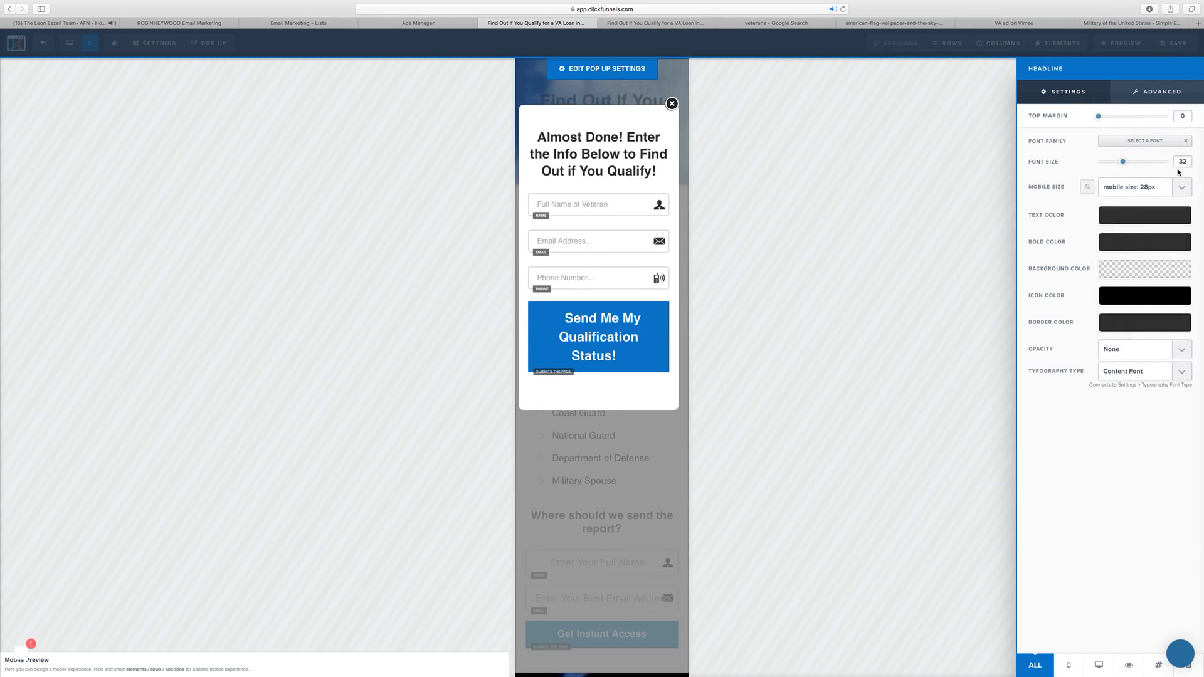
Set the Send Me My Qualification Status! button text to 18px on mobile, then return to Desktop view.
{"action": "left_click", "coordinate": [654, 315]}
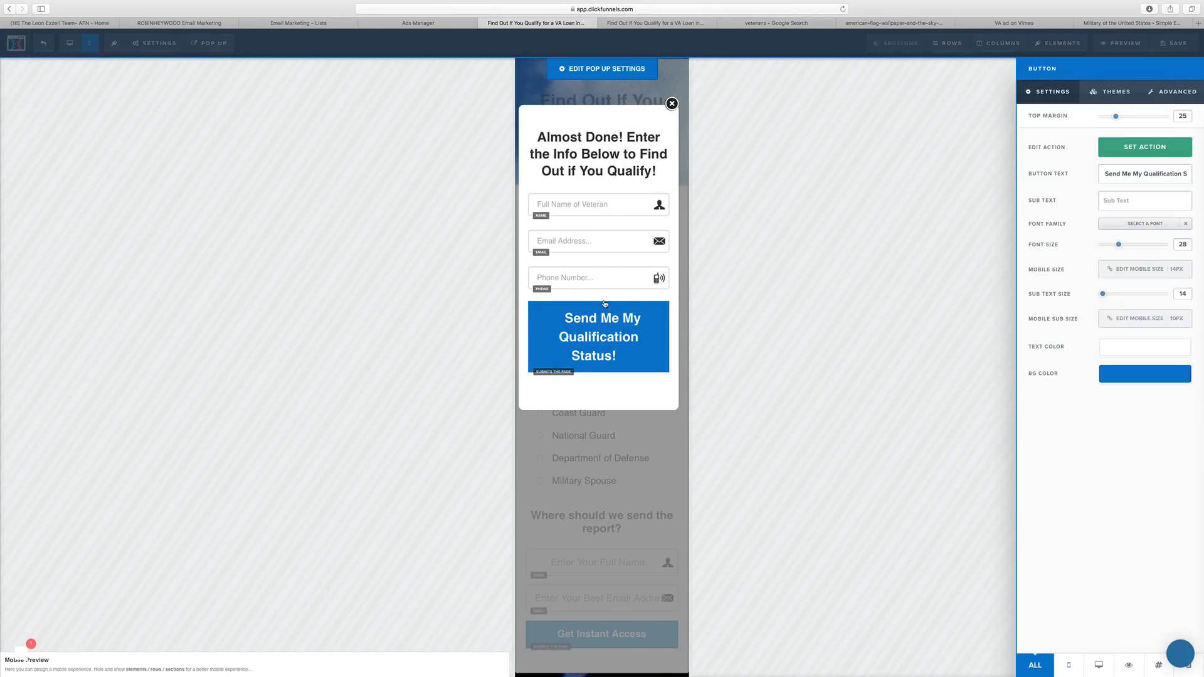
{"action": "left_click", "coordinate": [1182, 277]}
{"action": "left_click", "coordinate": [1180, 277]}
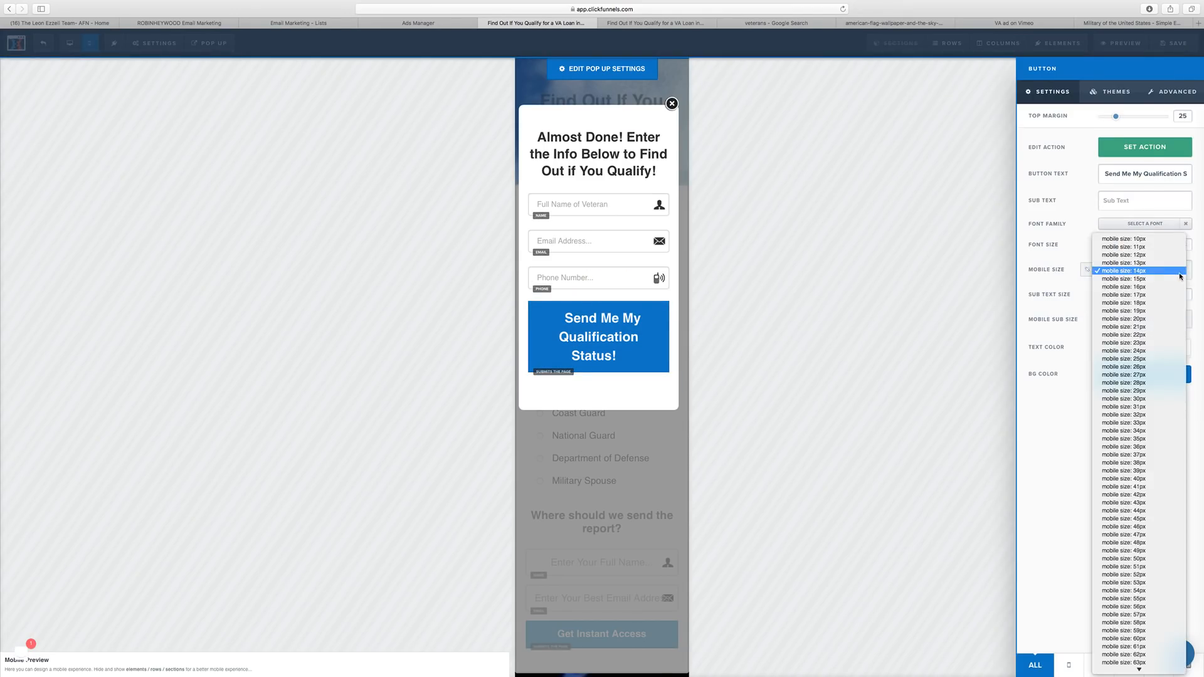
{"action": "left_click", "coordinate": [1167, 302]}
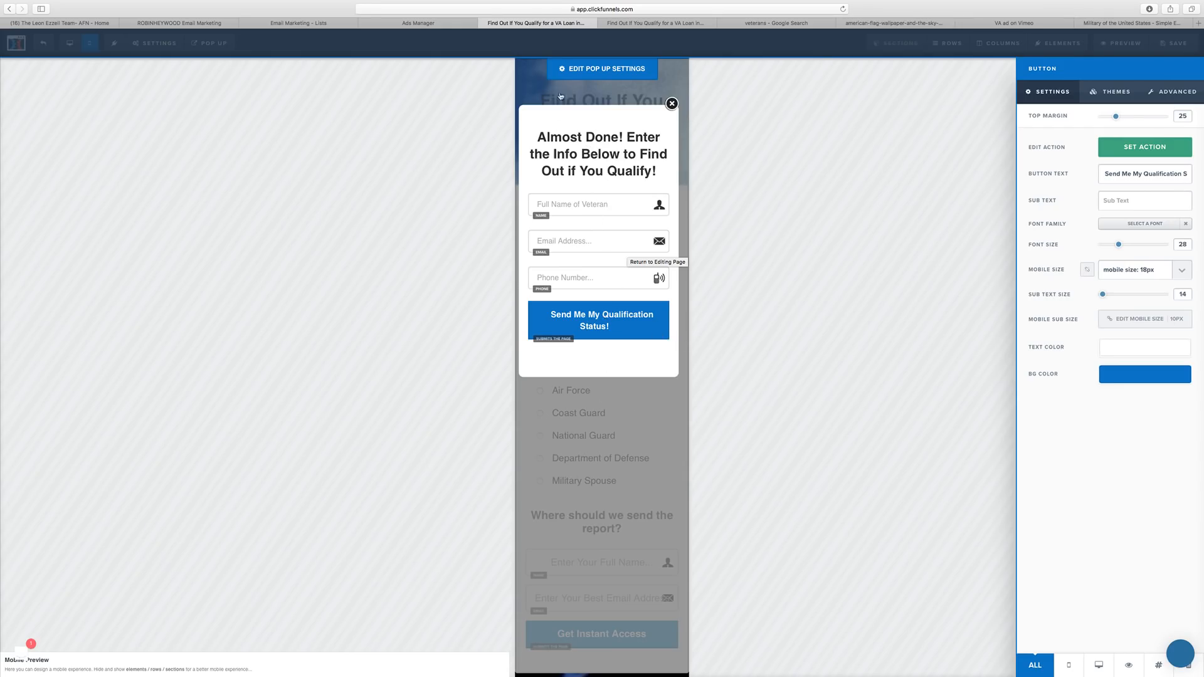
{"action": "left_click", "coordinate": [771, 195]}
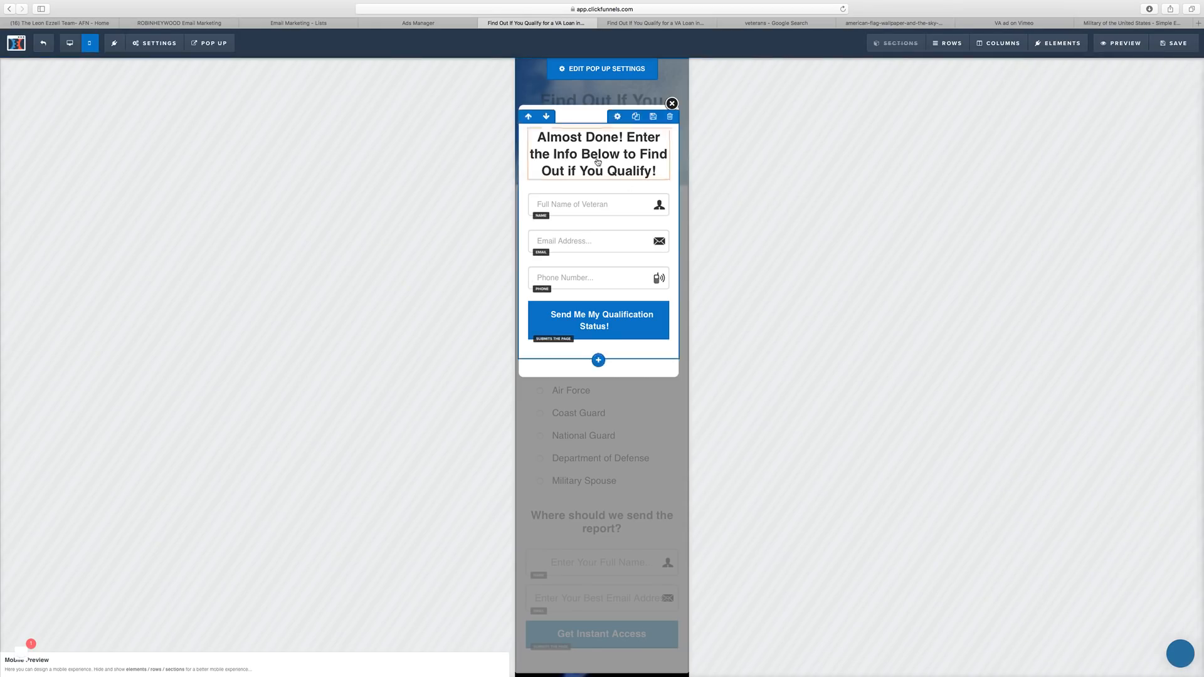
{"action": "left_click", "coordinate": [69, 43]}
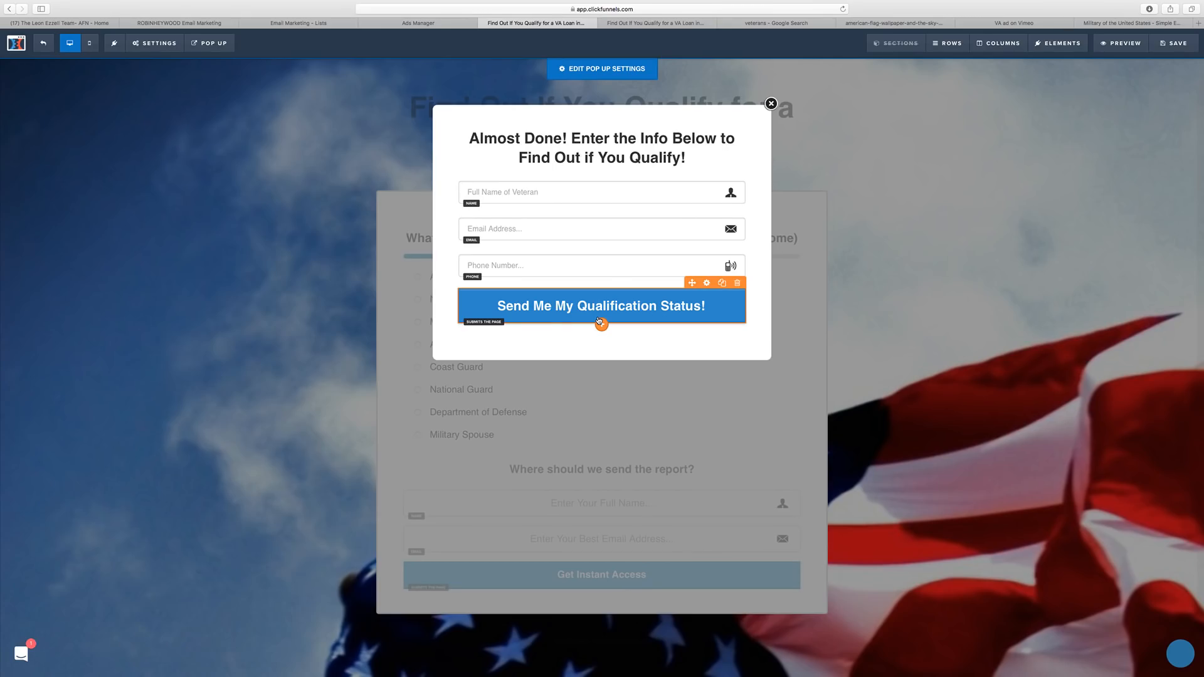
Add a Paragraph below the button reading 'We will NEVER share or rent your information…'.
{"action": "left_click", "coordinate": [600, 323]}
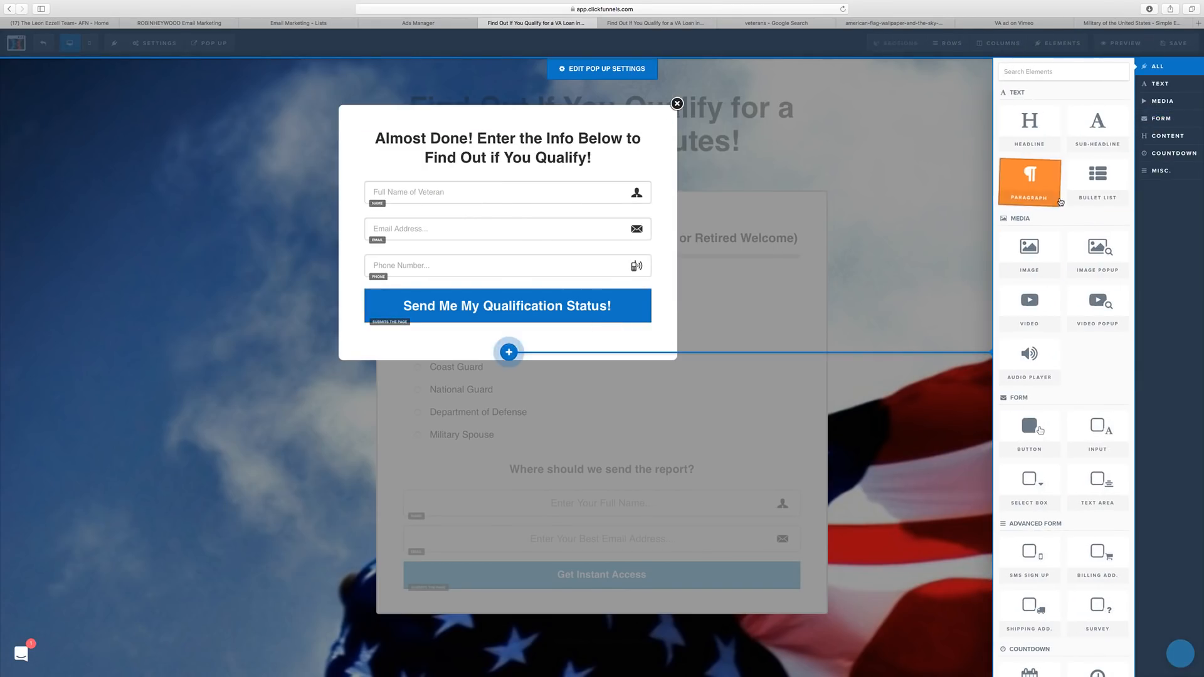
{"action": "left_click", "coordinate": [1158, 83]}
{"action": "left_click", "coordinate": [1054, 168]}
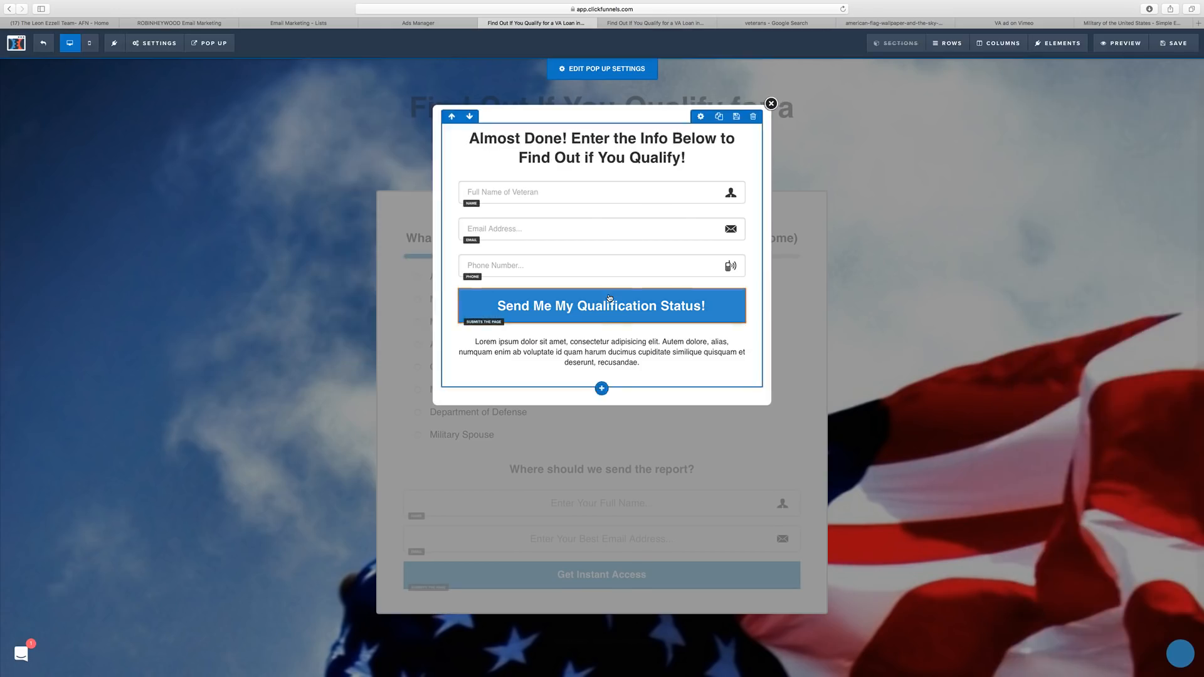
{"action": "triple_click", "coordinate": [594, 344]}
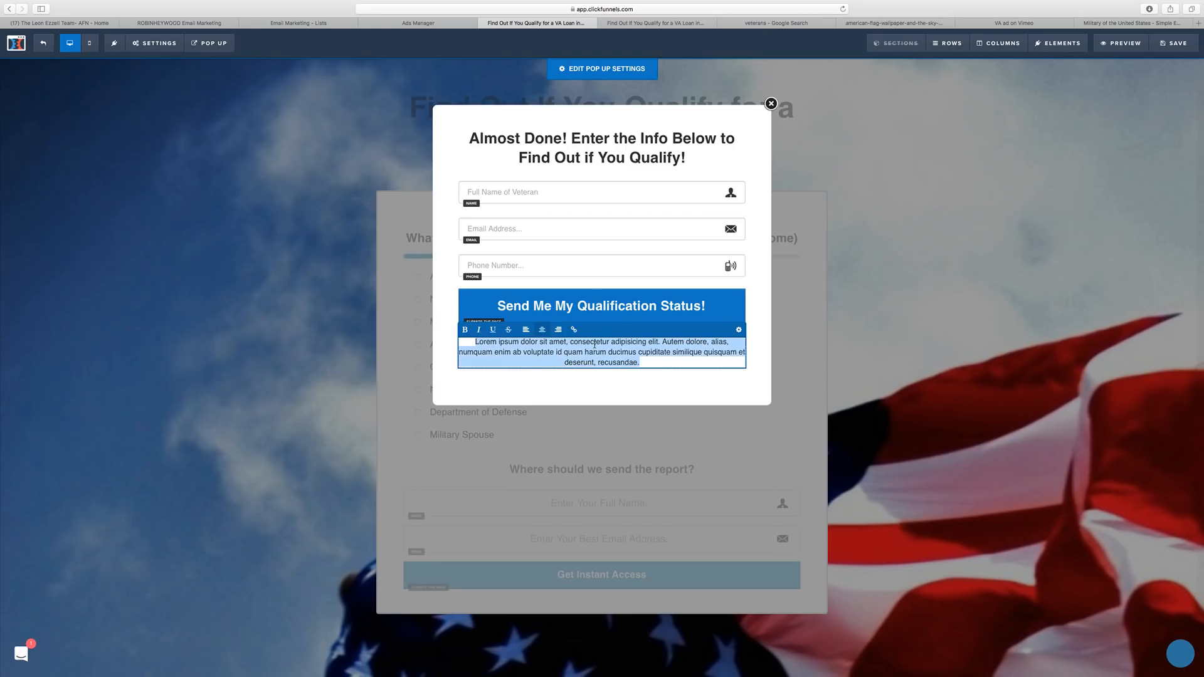
{"action": "type", "text": "We will"}
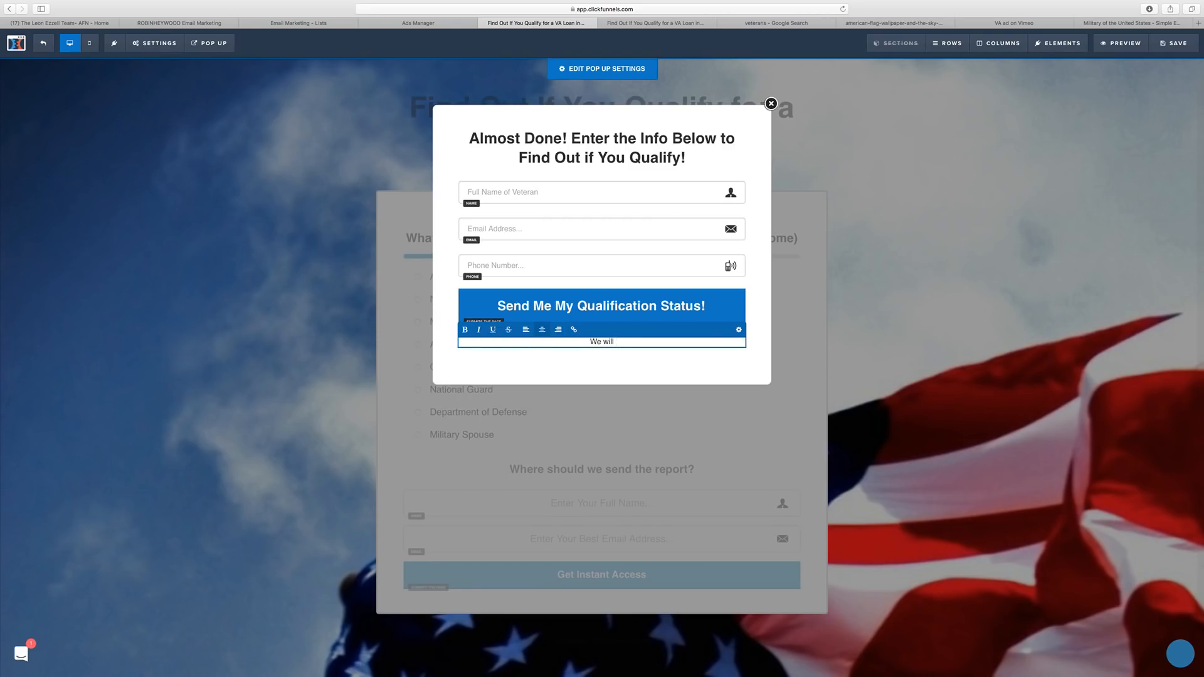
{"action": "type", "text": " NEVER share or rent your information. This i"}
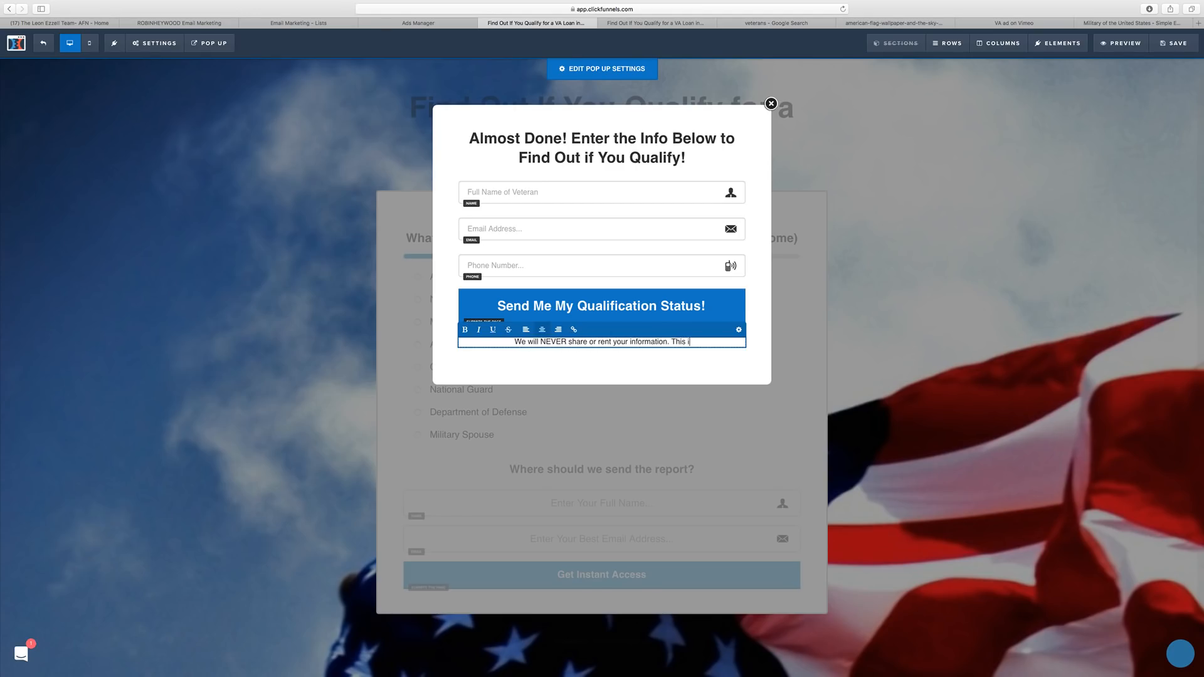
{"action": "type", "text": "s simply t"}
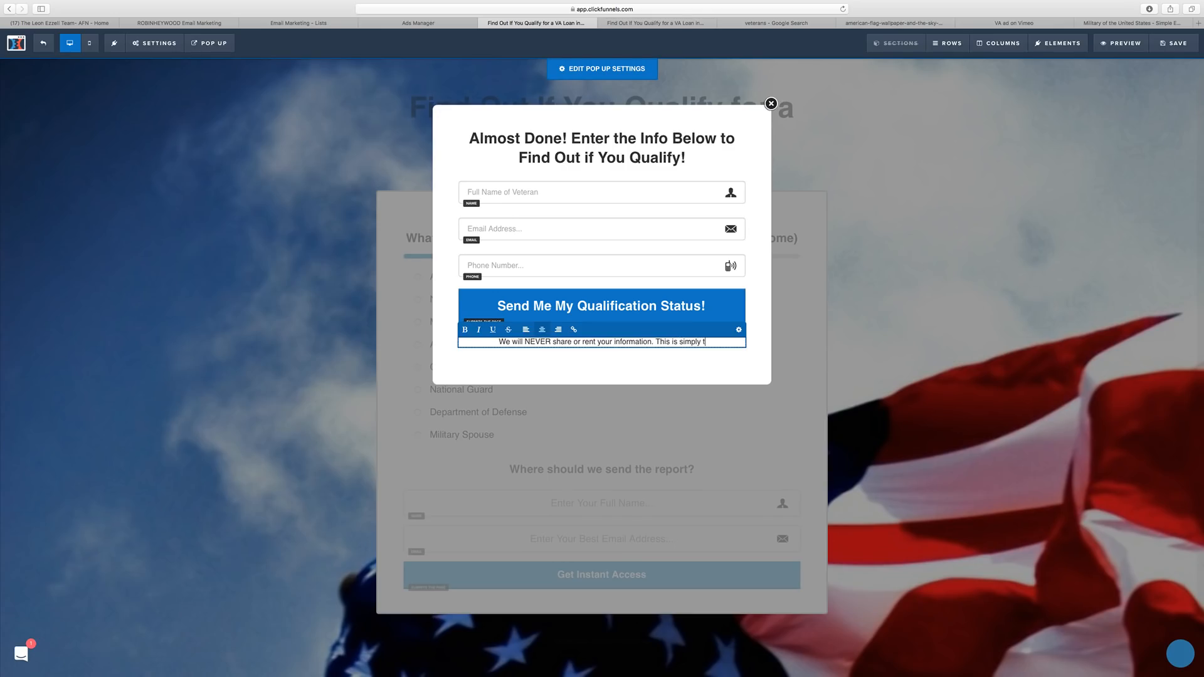
{"action": "type", "text": "o find out if you"}
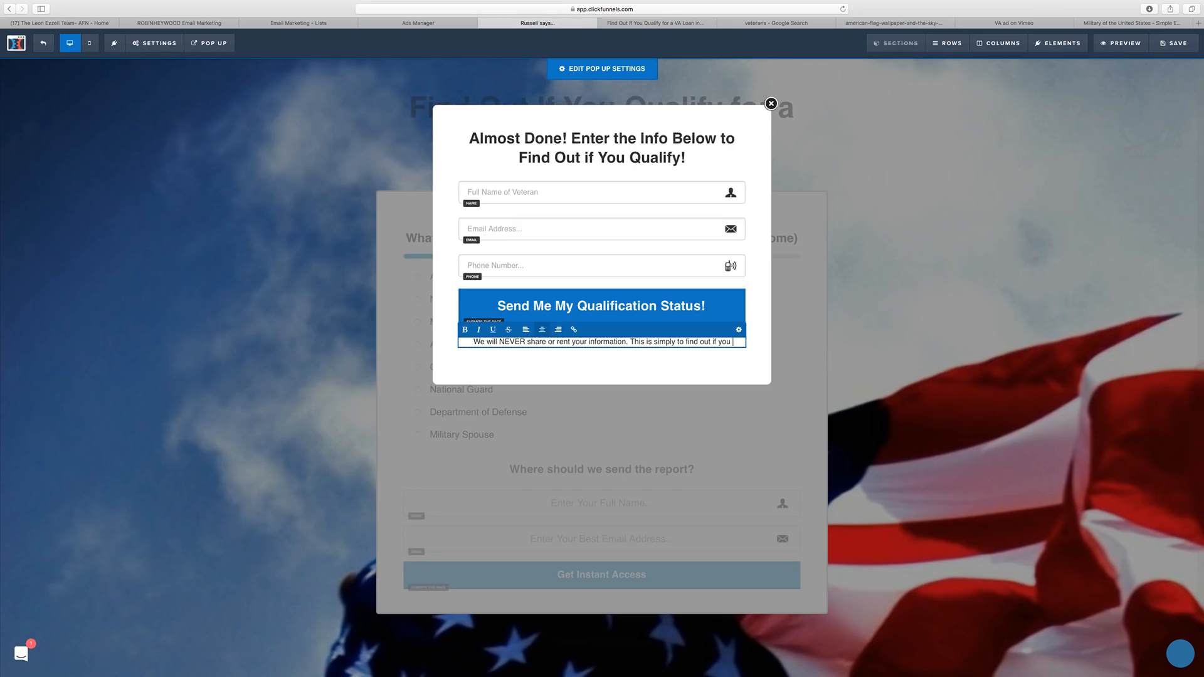
{"action": "type", "text": " qualify for a"}
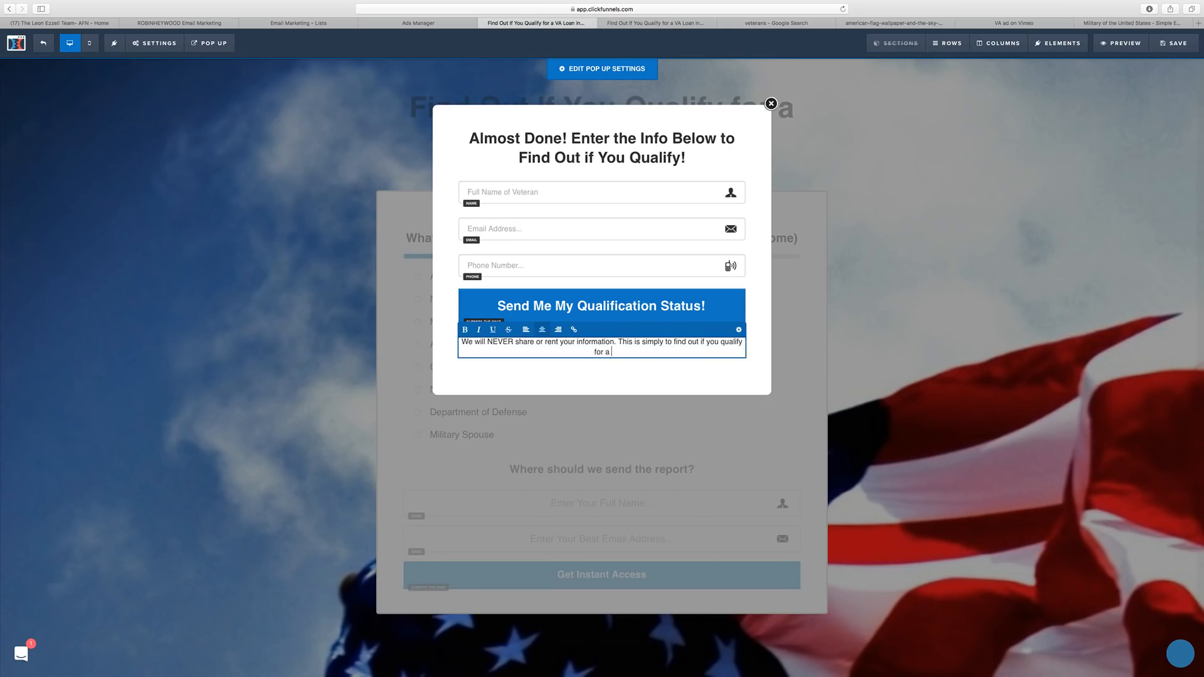
{"action": "type", "text": " VA Loan."}
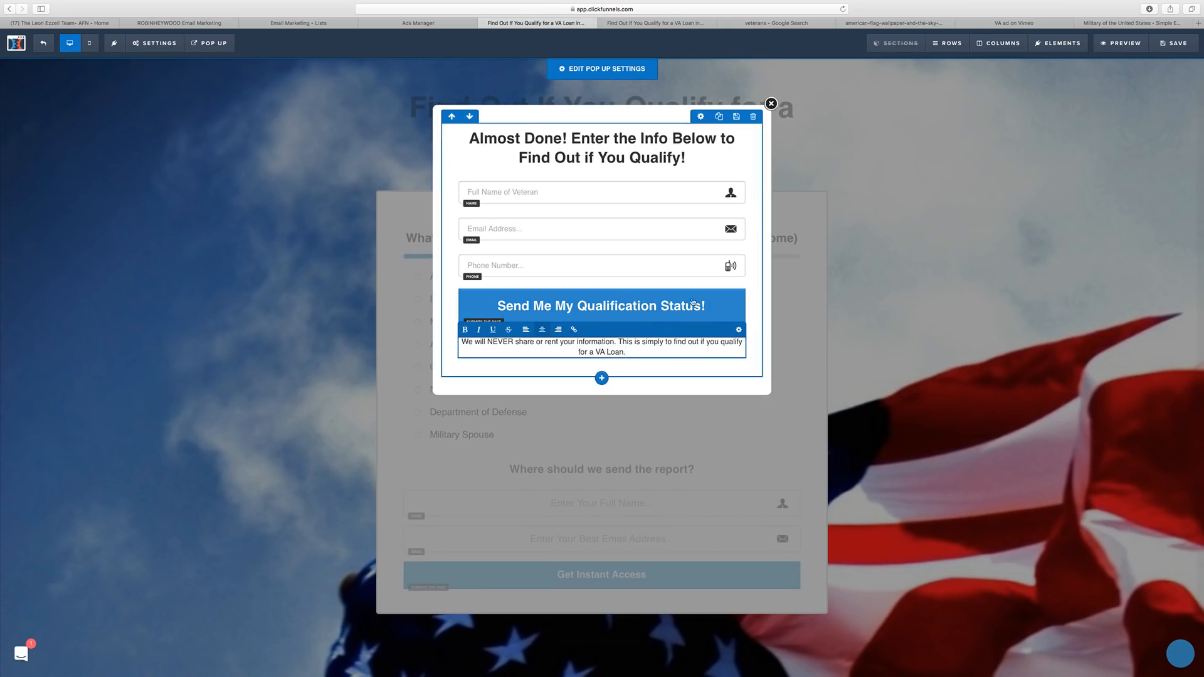
Style the disclaimer at 14px in grey #888888, breaking it onto two lines before 'This'.
{"action": "left_click", "coordinate": [738, 331]}
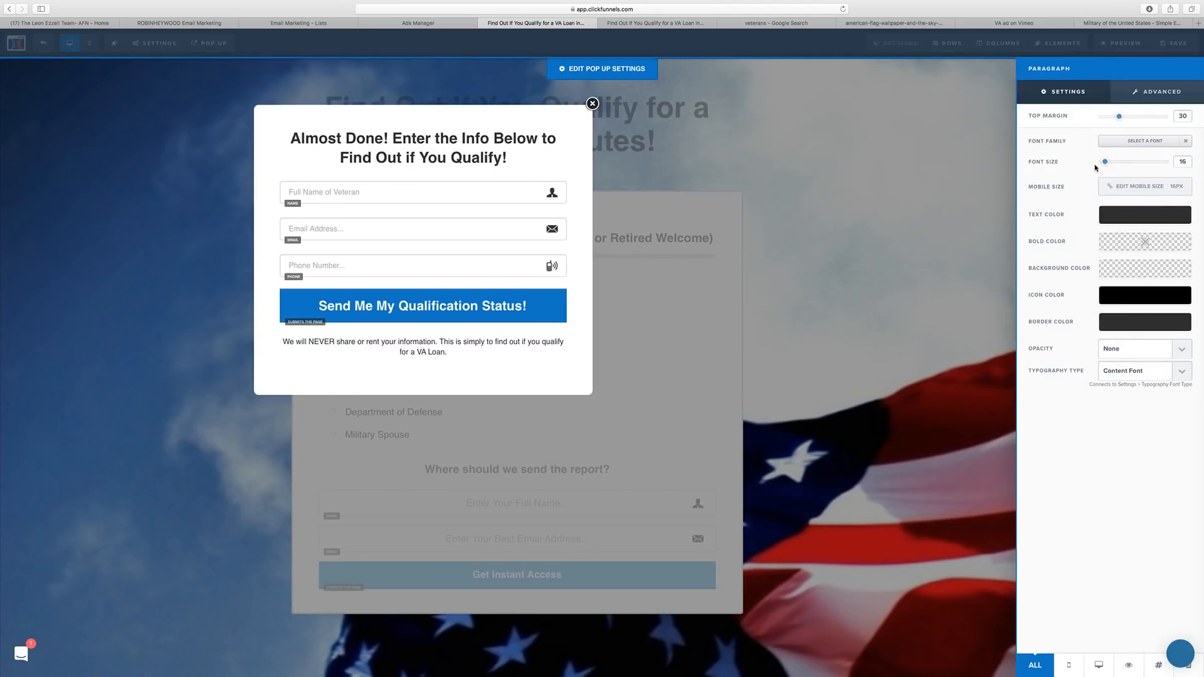
{"action": "left_click_drag", "start_coordinate": [1103, 164], "coordinate": [1104, 164]}
{"action": "double_click", "coordinate": [1178, 160]}
{"action": "type", "text": "14"}
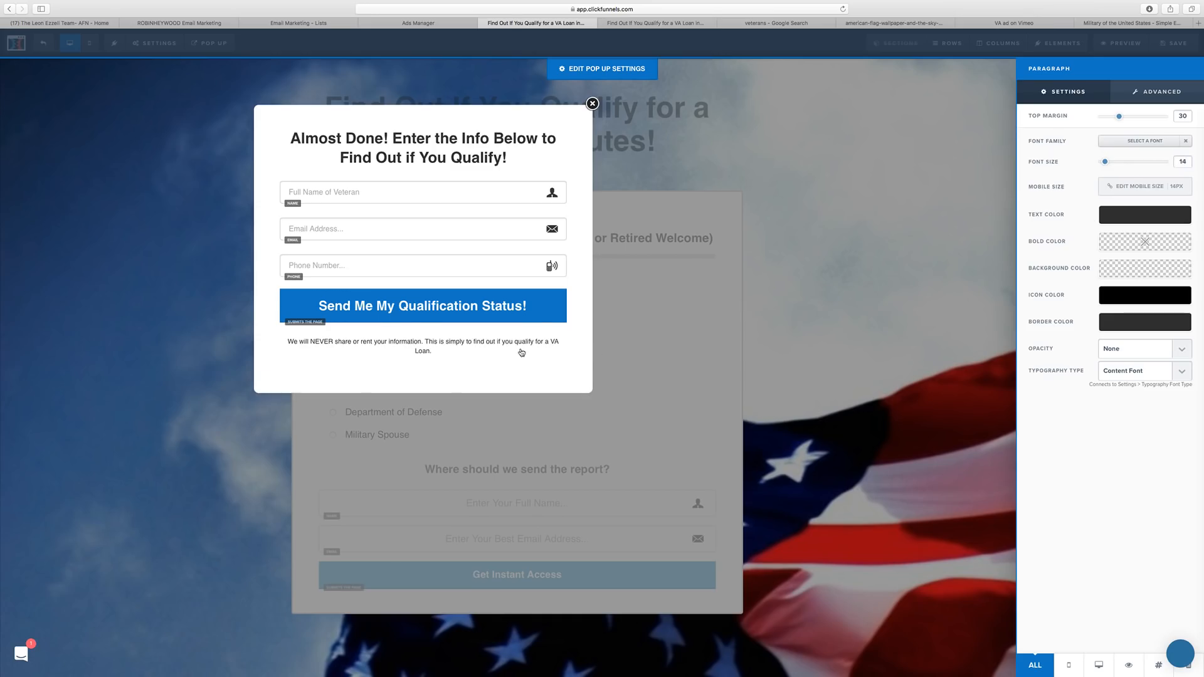
{"action": "left_click", "coordinate": [451, 354]}
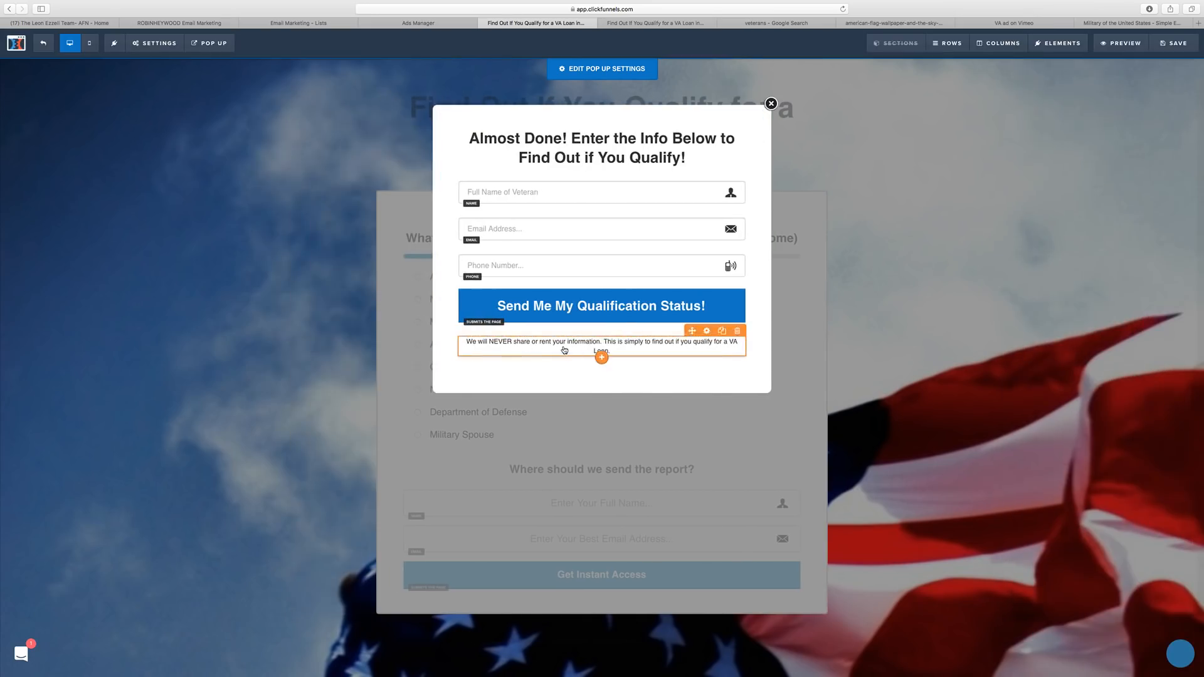
{"action": "left_click", "coordinate": [603, 342]}
{"action": "key", "text": "Return"}
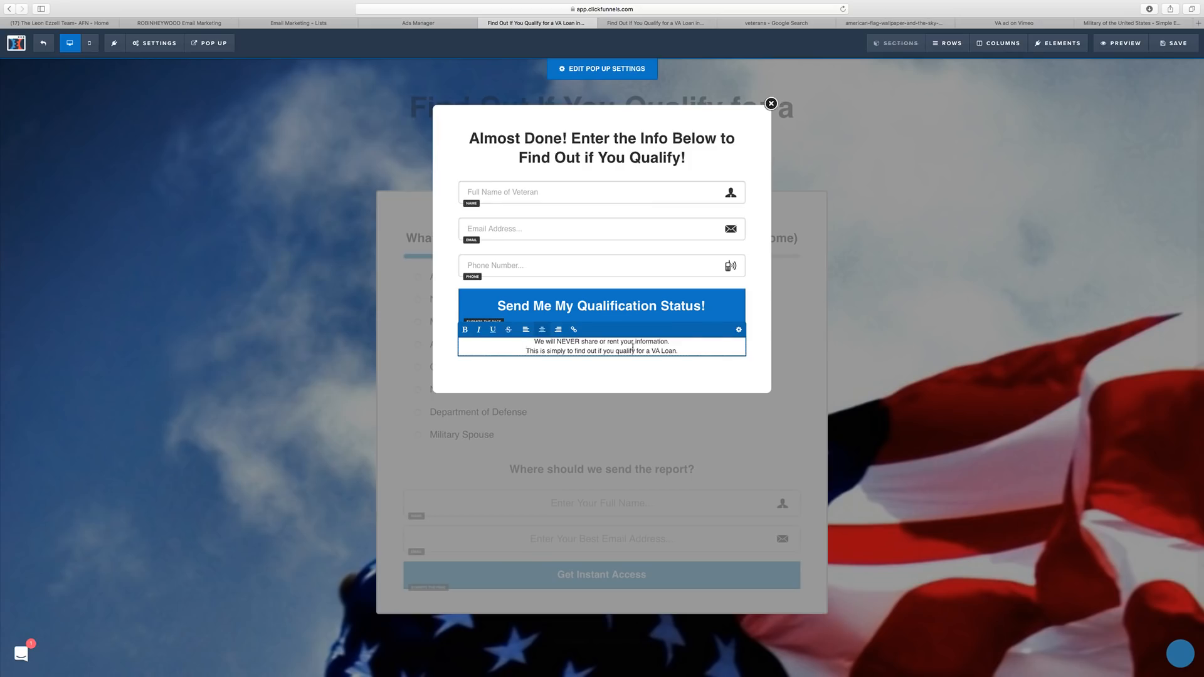
{"action": "left_click", "coordinate": [738, 330]}
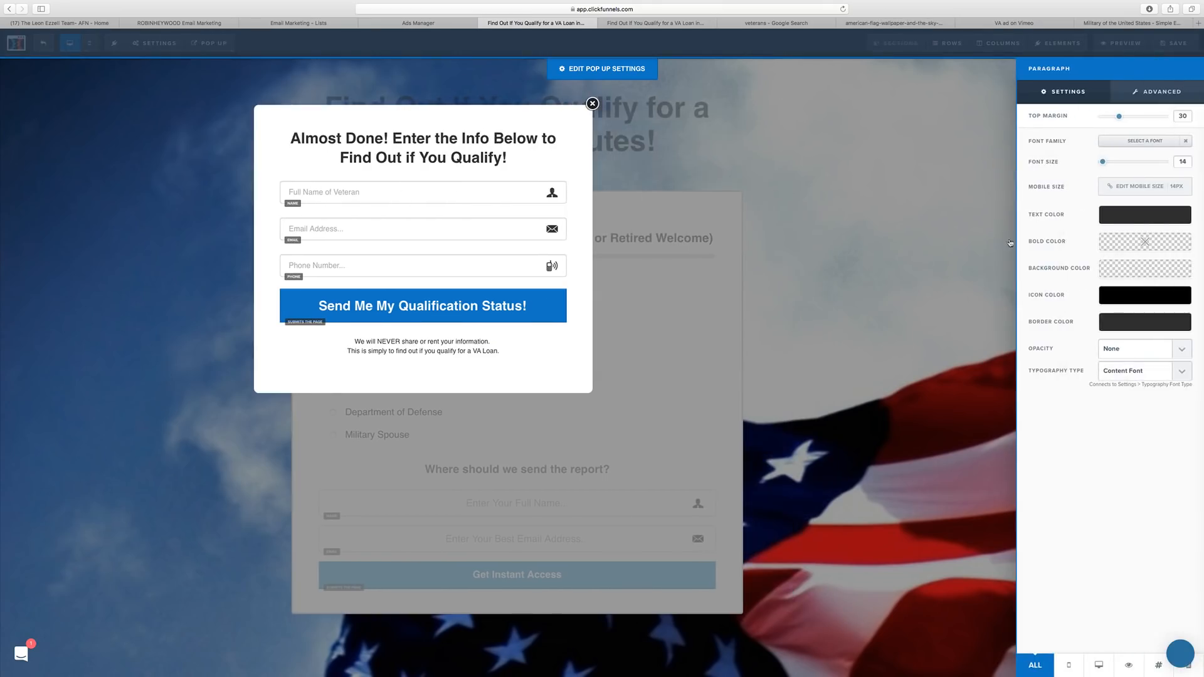
{"action": "left_click", "coordinate": [1136, 214]}
{"action": "left_click", "coordinate": [1079, 248]}
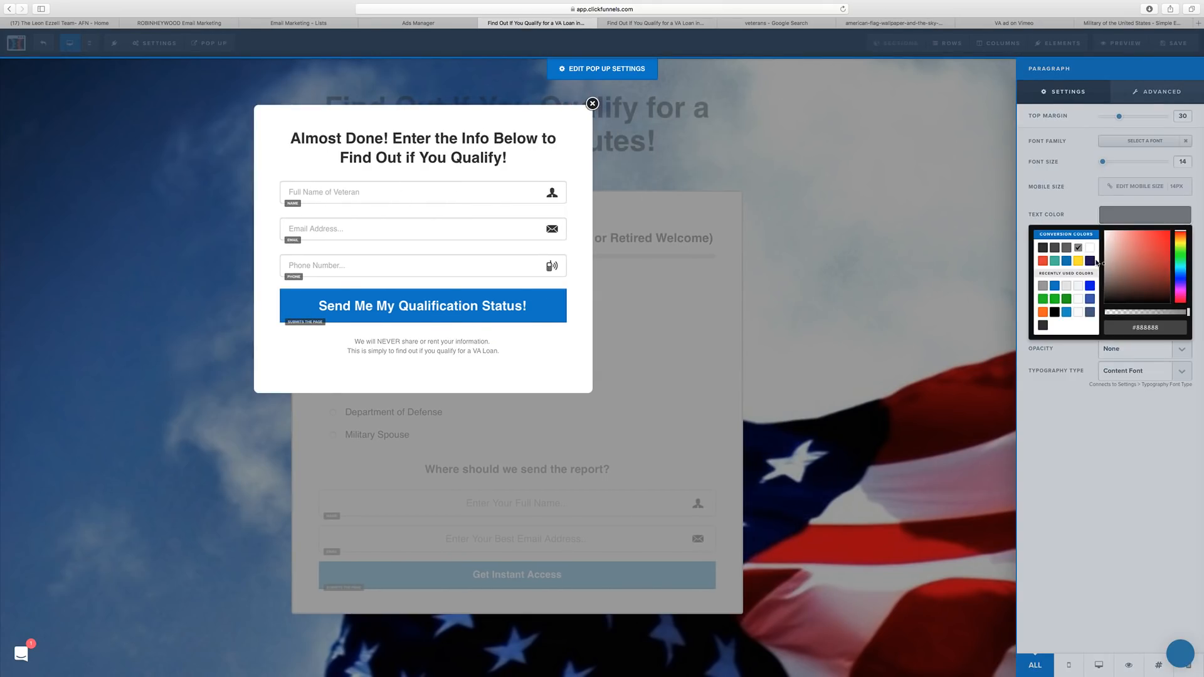
{"action": "left_click", "coordinate": [551, 346]}
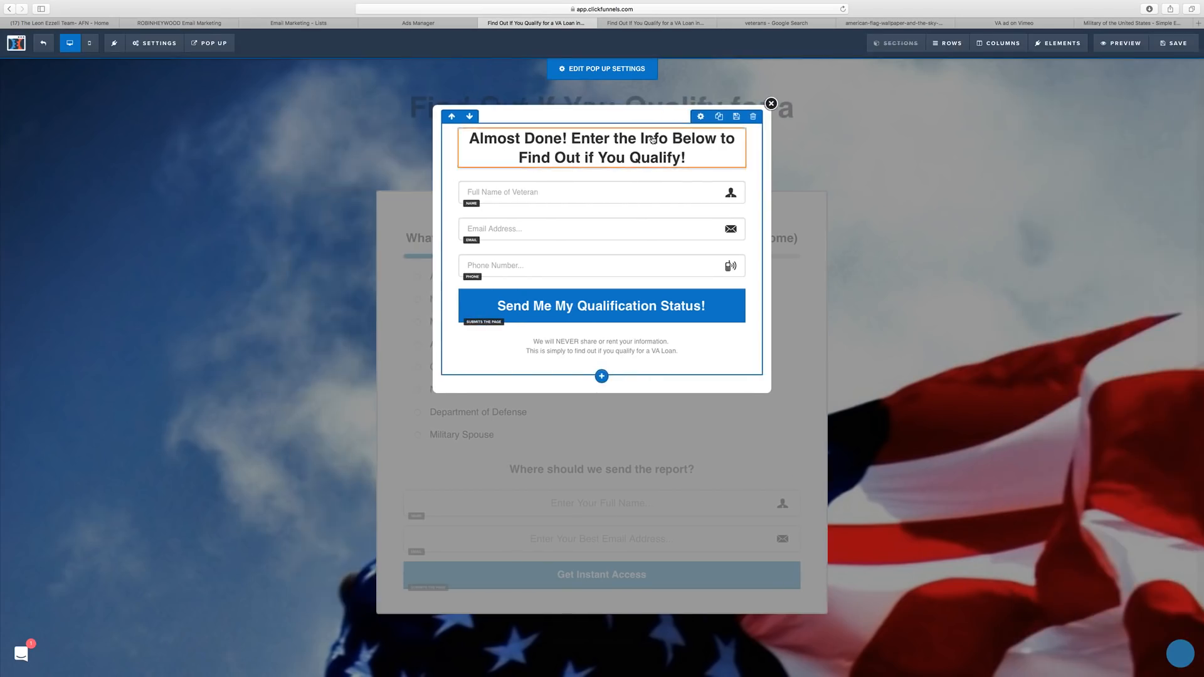
Change the popup row's bottom padding from 40 to 10.
{"action": "left_click", "coordinate": [701, 117]}
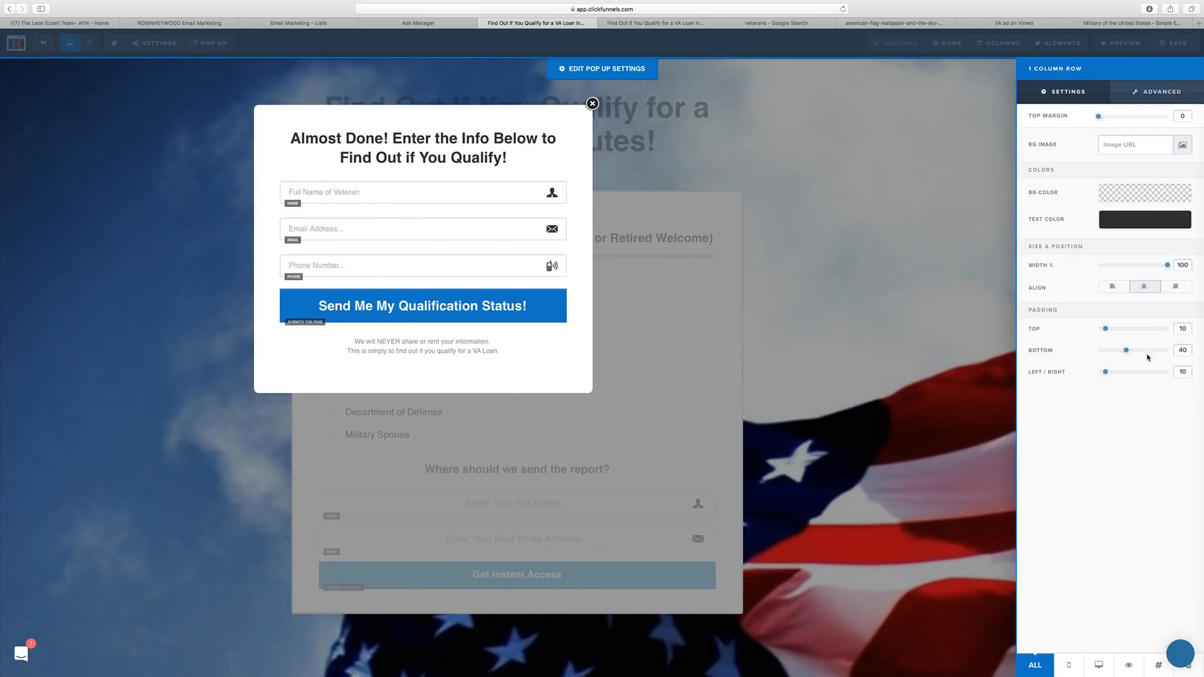
{"action": "left_click_drag", "start_coordinate": [1186, 347], "coordinate": [1174, 350]}
{"action": "type", "text": "10"}
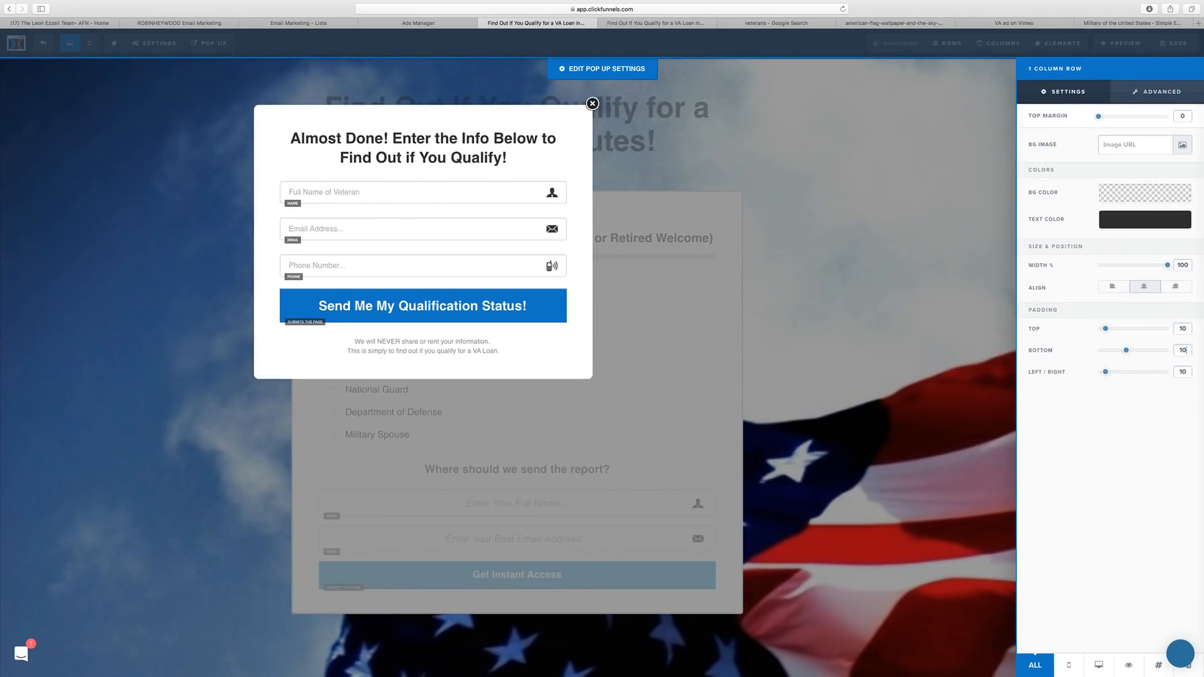
{"action": "left_click", "coordinate": [455, 229]}
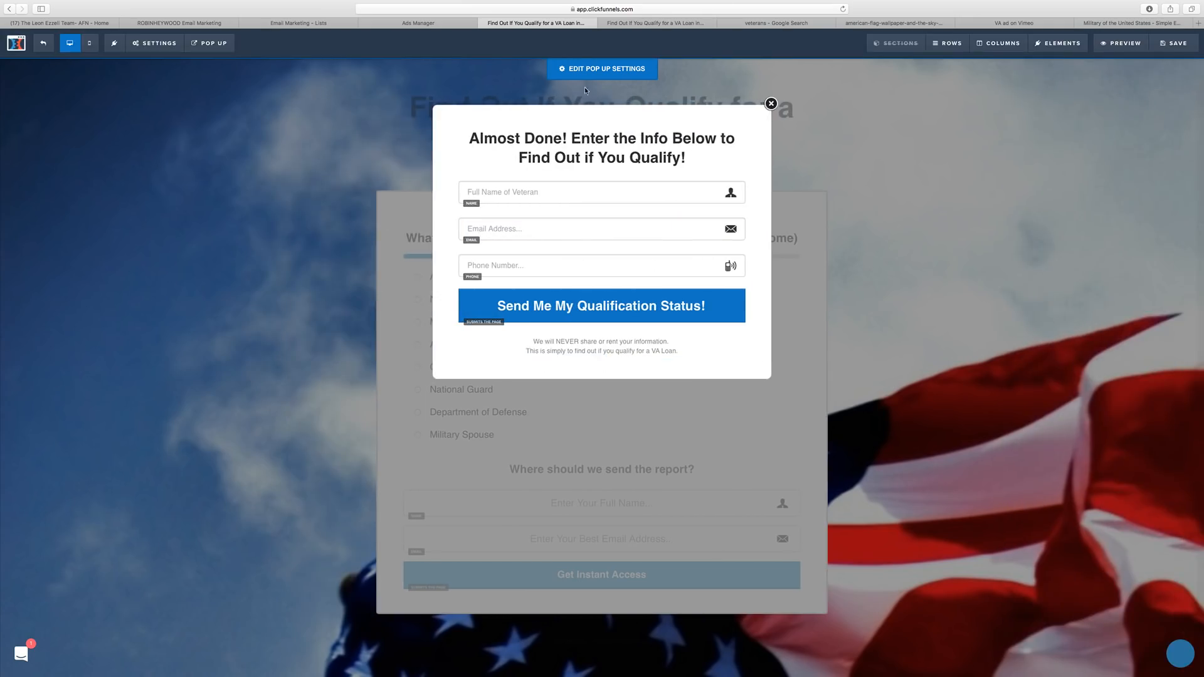
Set the popup's padding to 20 in Edit Pop Up Settings.
{"action": "left_click", "coordinate": [581, 68]}
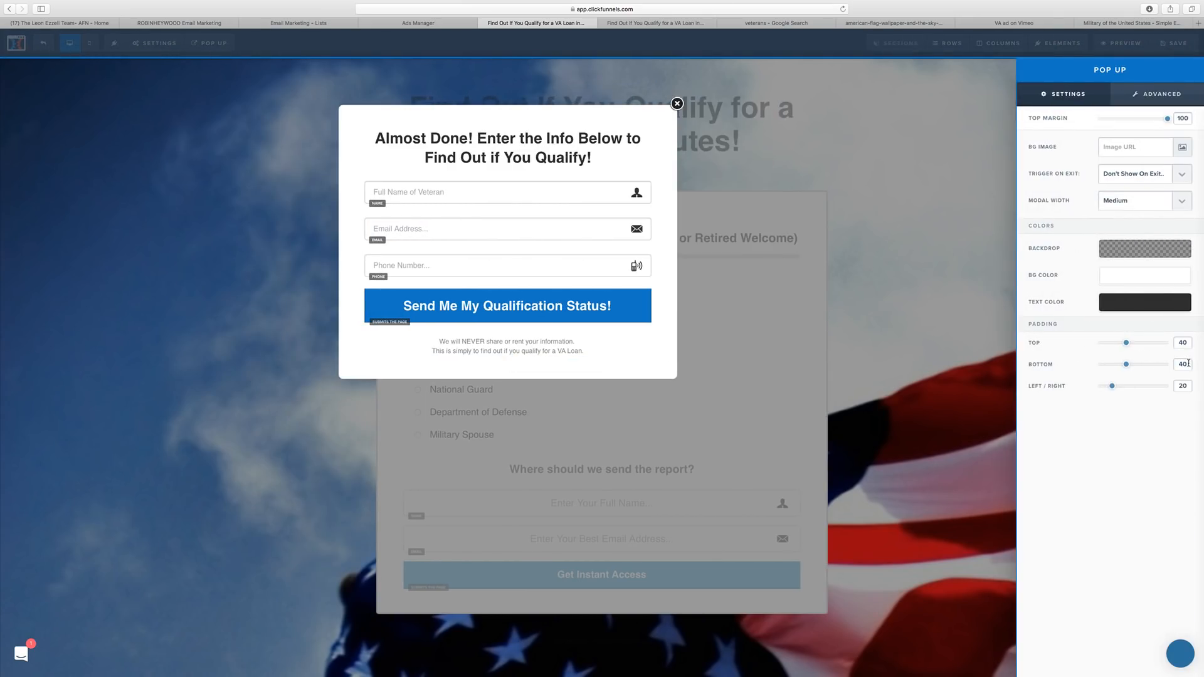
{"action": "left_click_drag", "start_coordinate": [1189, 343], "coordinate": [1168, 366]}
{"action": "type", "text": "2020"}
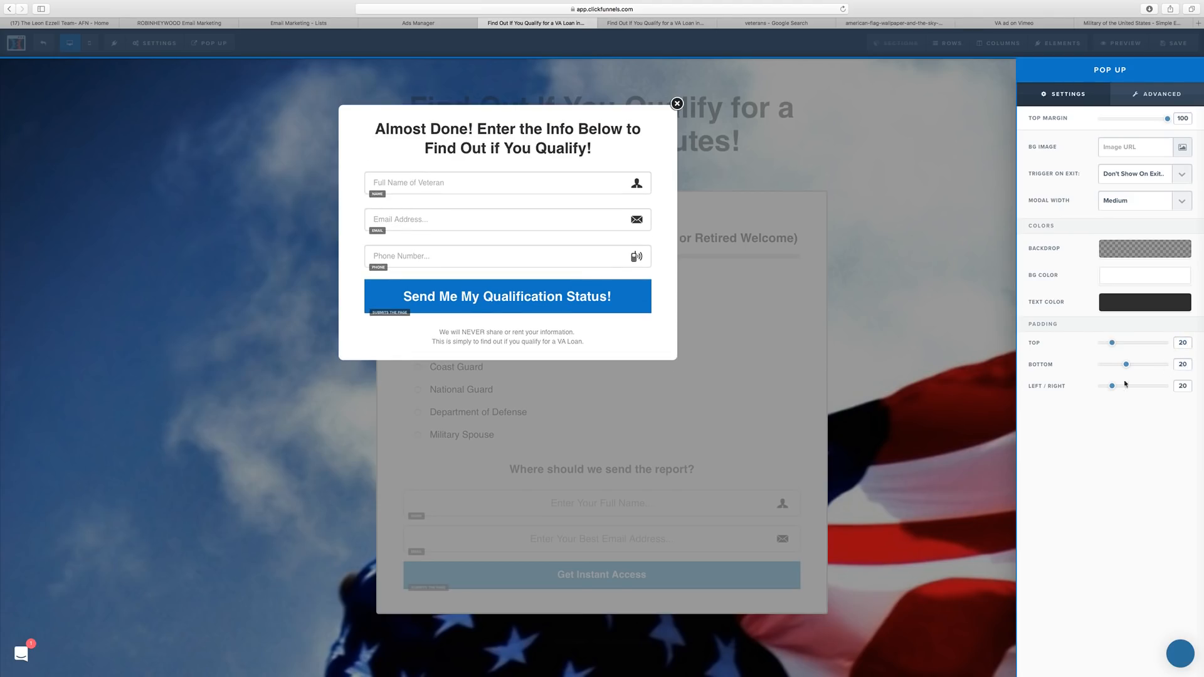
{"action": "left_click", "coordinate": [594, 333]}
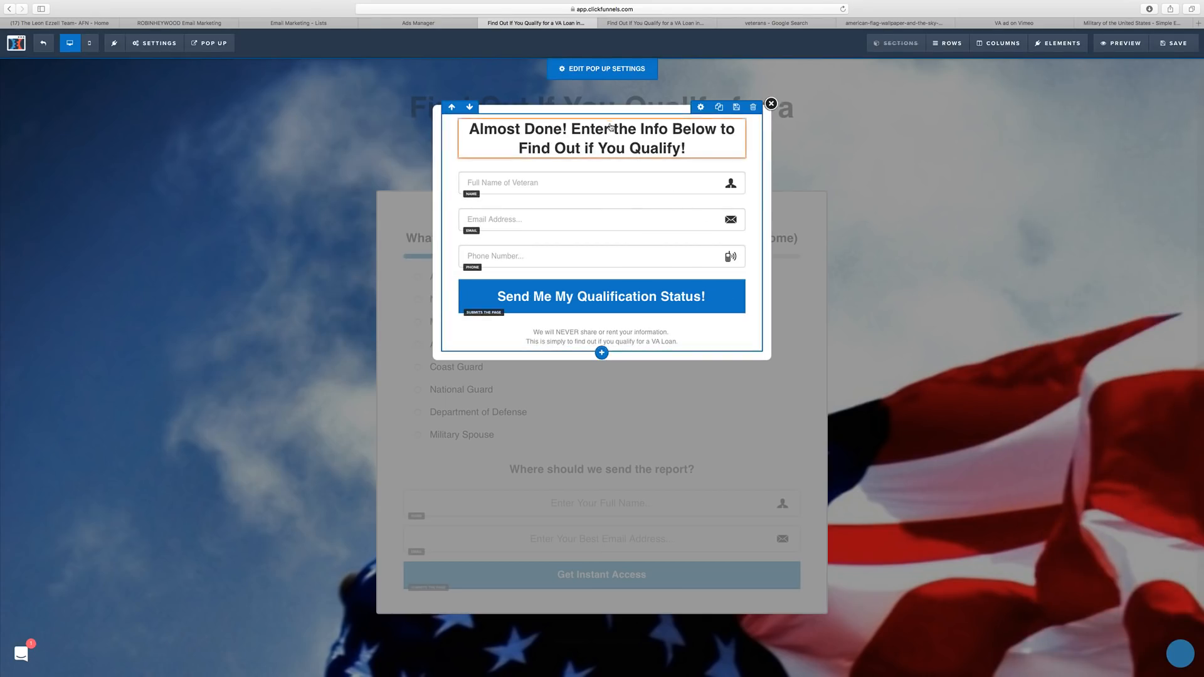
Give the privacy note a smaller Mobile Size in mobile view, then return to desktop view.
{"action": "left_click", "coordinate": [90, 42]}
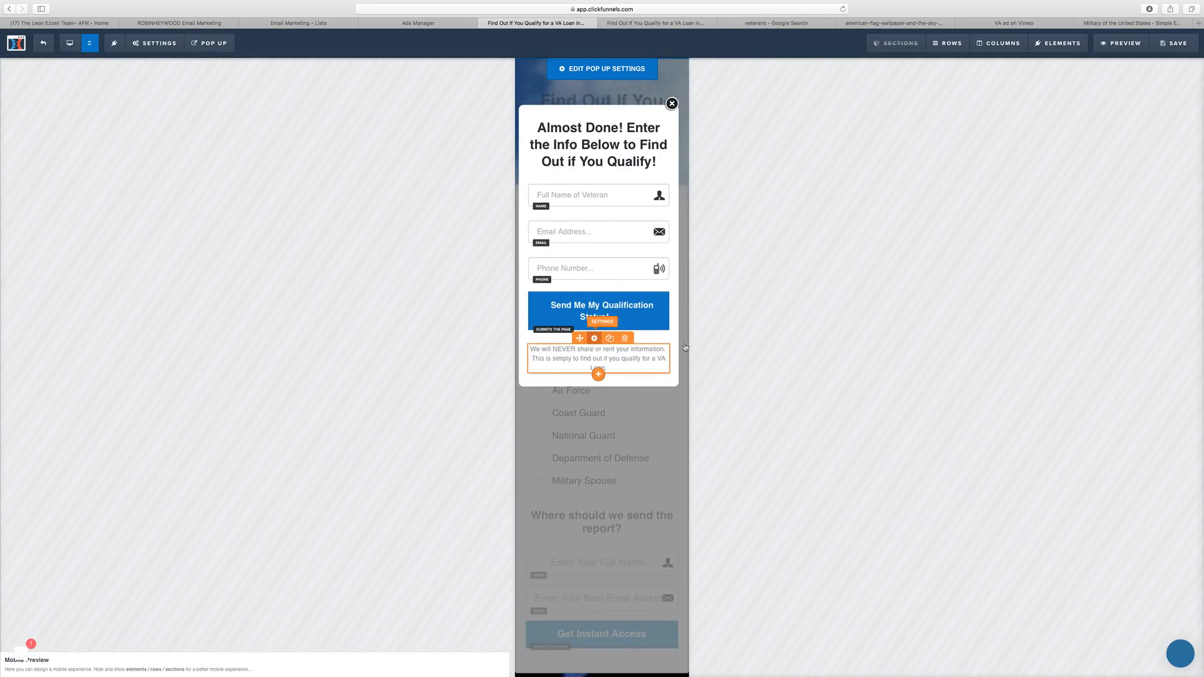
{"action": "left_click", "coordinate": [593, 341]}
{"action": "left_click", "coordinate": [1180, 187]}
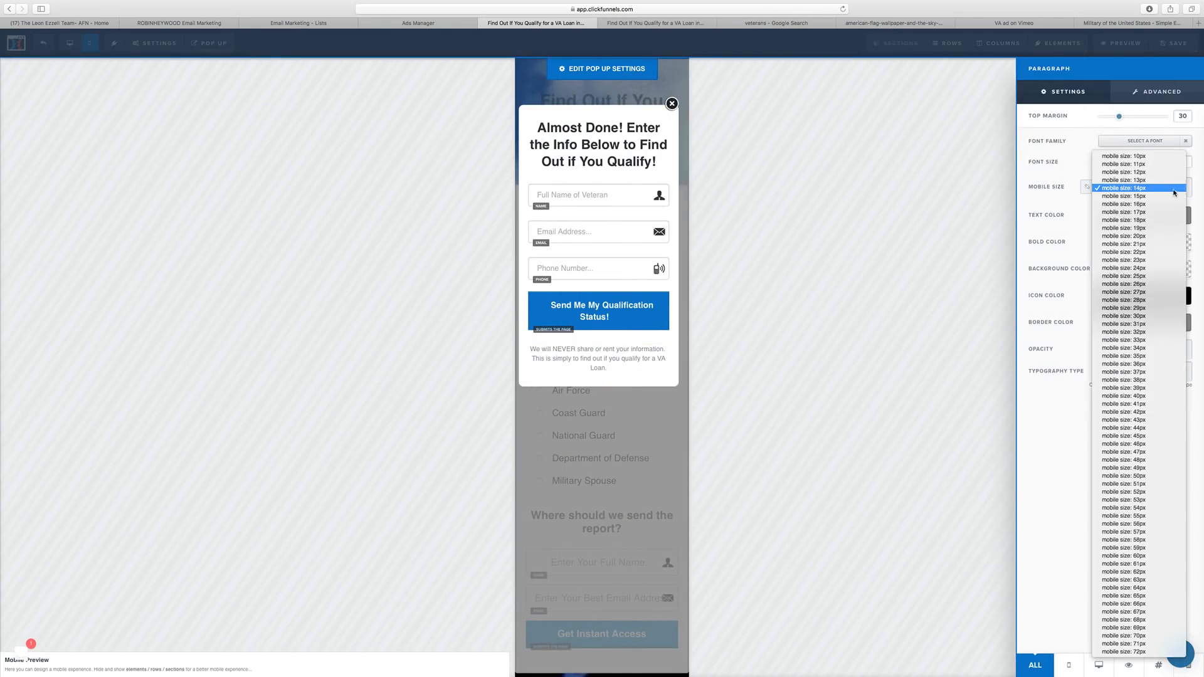
{"action": "left_click", "coordinate": [1174, 191]}
{"action": "left_click", "coordinate": [844, 299]}
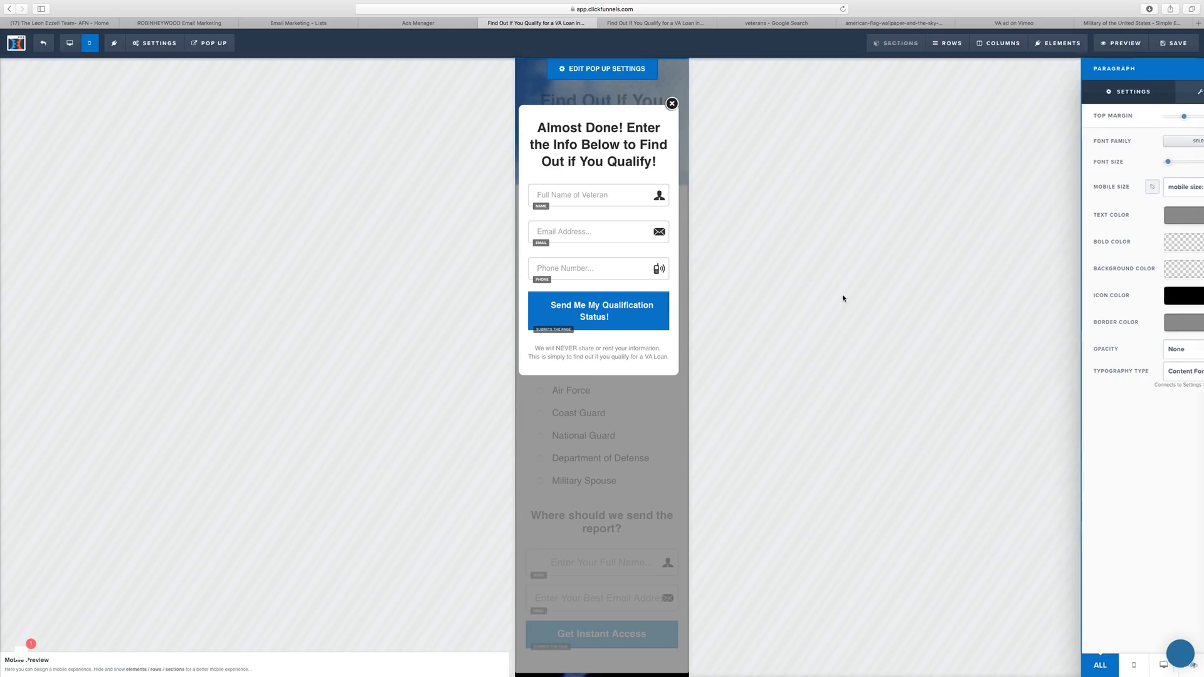
{"action": "left_click", "coordinate": [70, 43]}
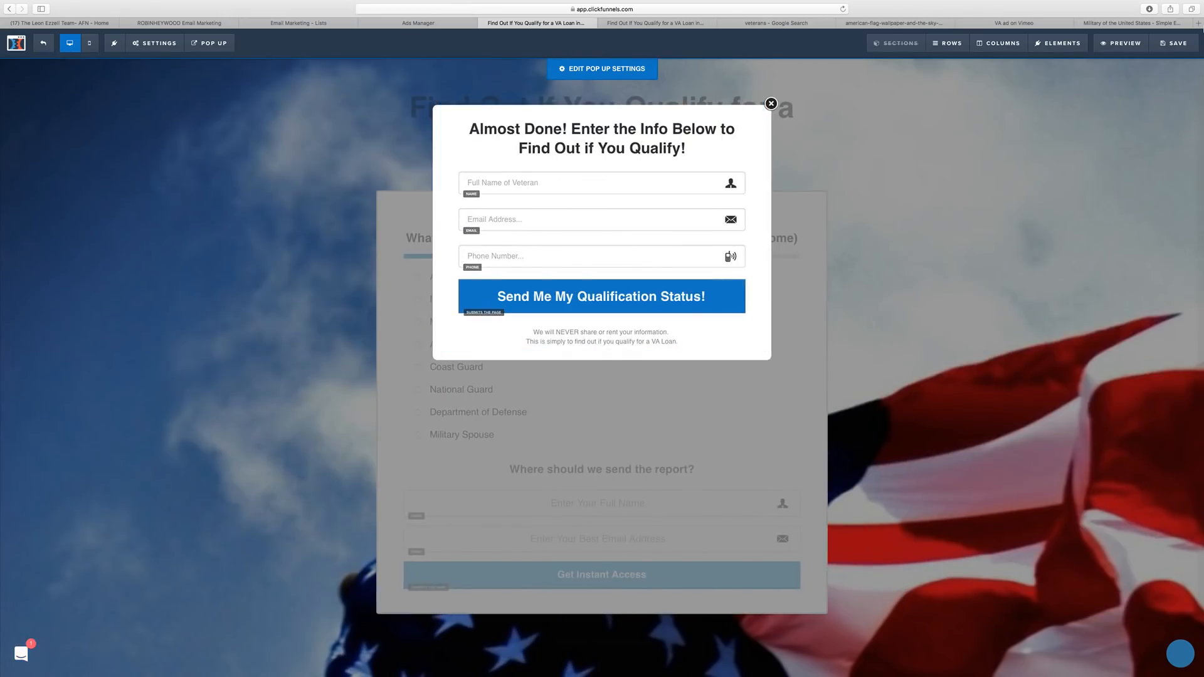
Delete the old report form row, save the page with Cmd+S, and open Preview.
{"action": "left_click", "coordinate": [993, 79]}
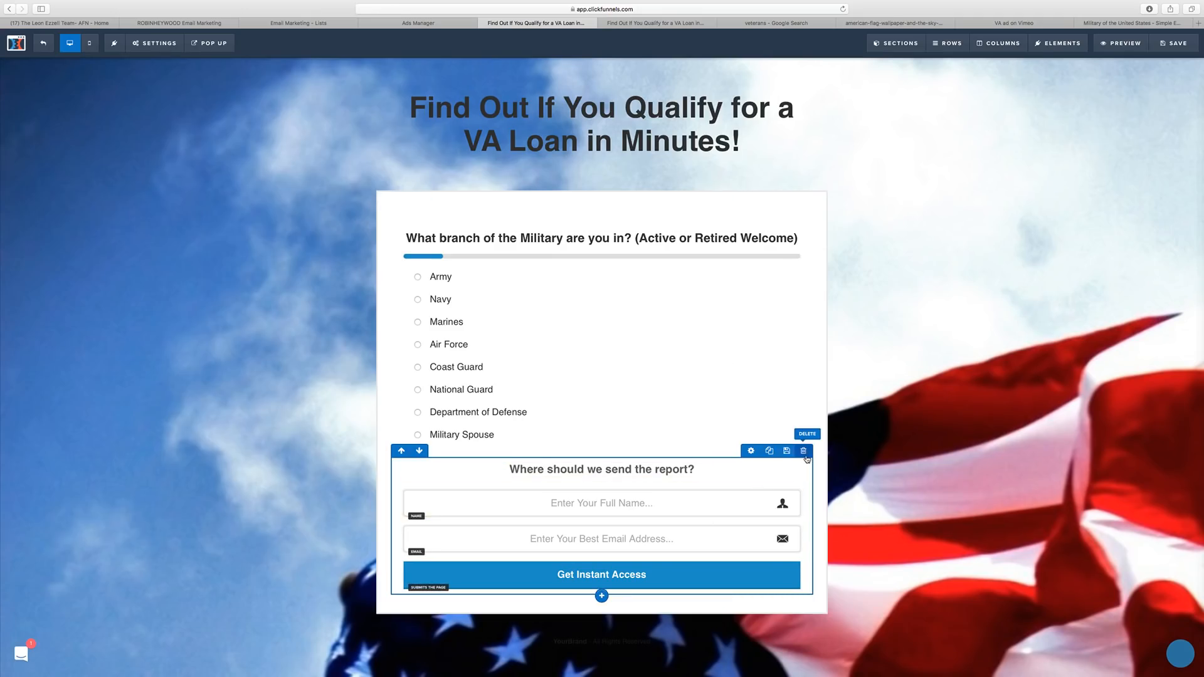
{"action": "left_click", "coordinate": [804, 451]}
{"action": "left_click", "coordinate": [687, 353]}
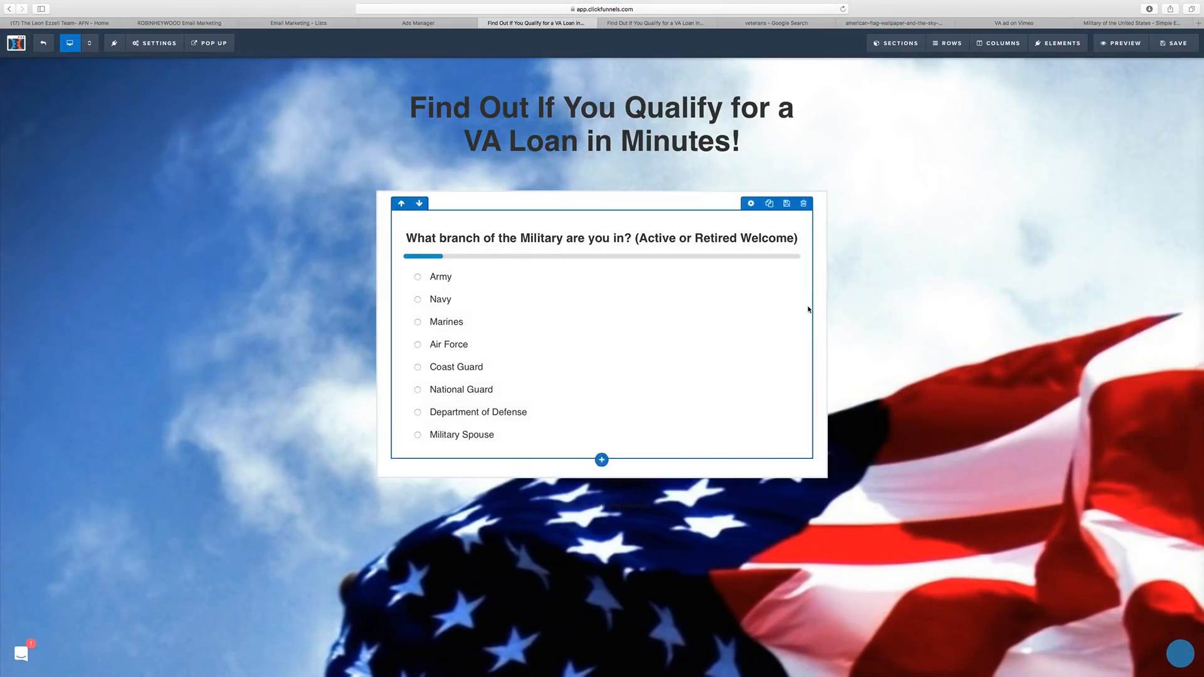
{"action": "key", "text": "super+s"}
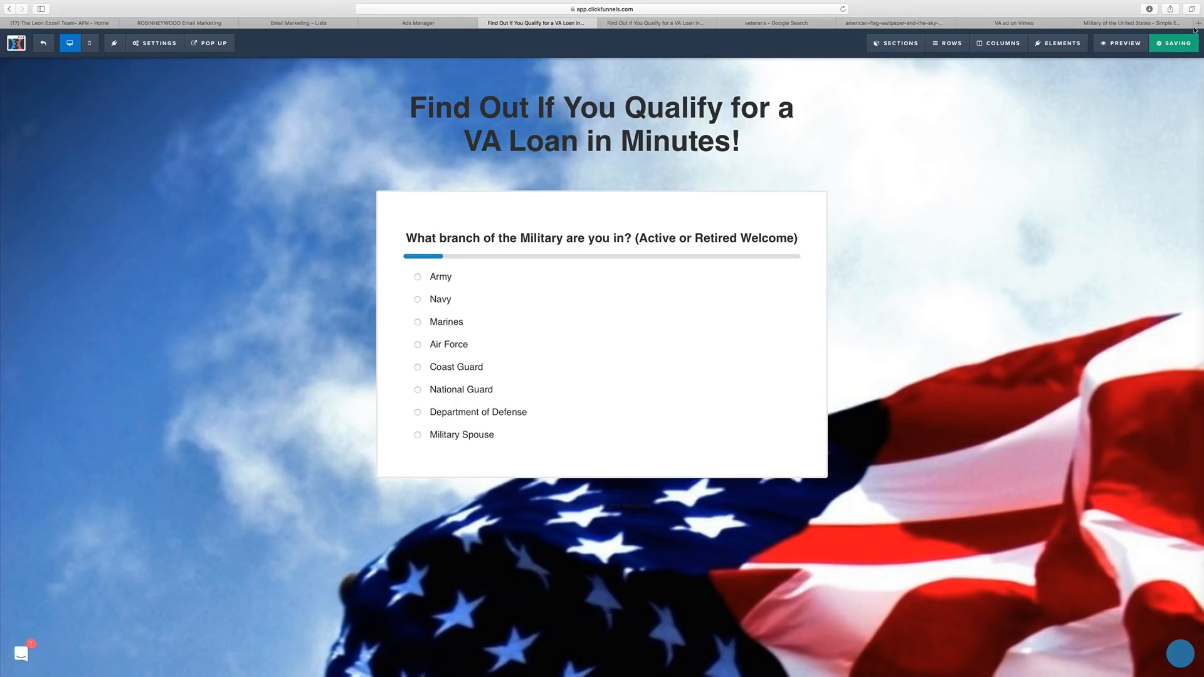
{"action": "left_click", "coordinate": [1133, 43]}
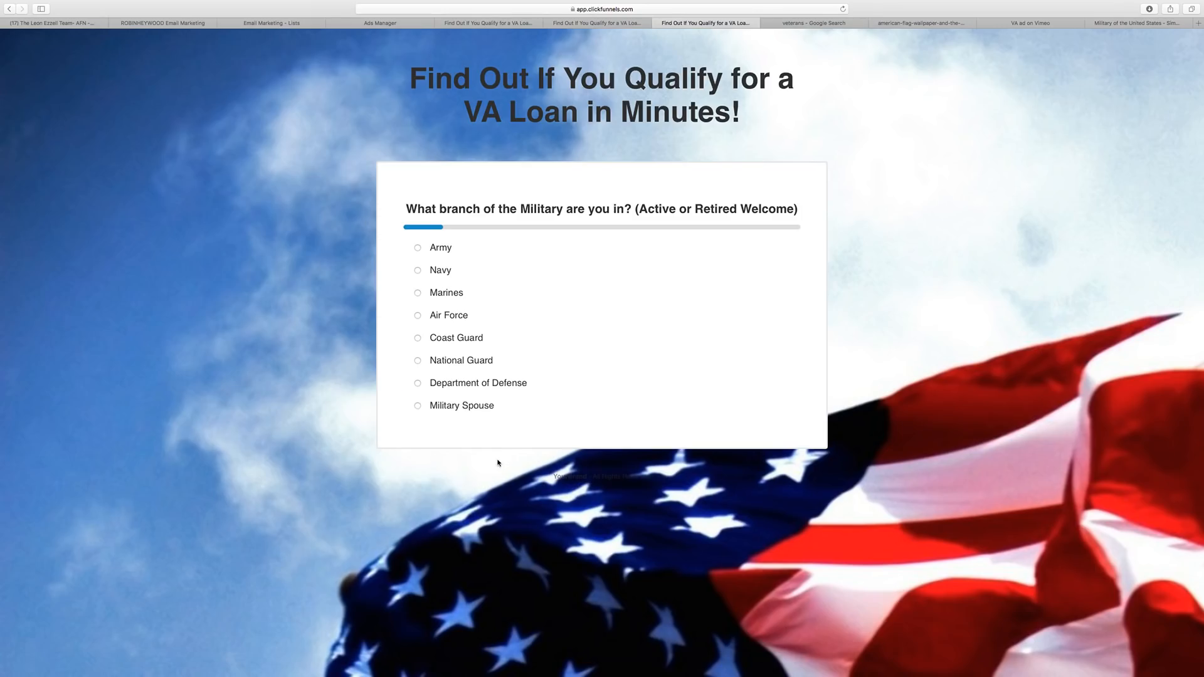
In preview, answer Marines and Yes, try the popup's email and phone fields, then close it.
{"action": "left_click", "coordinate": [475, 293]}
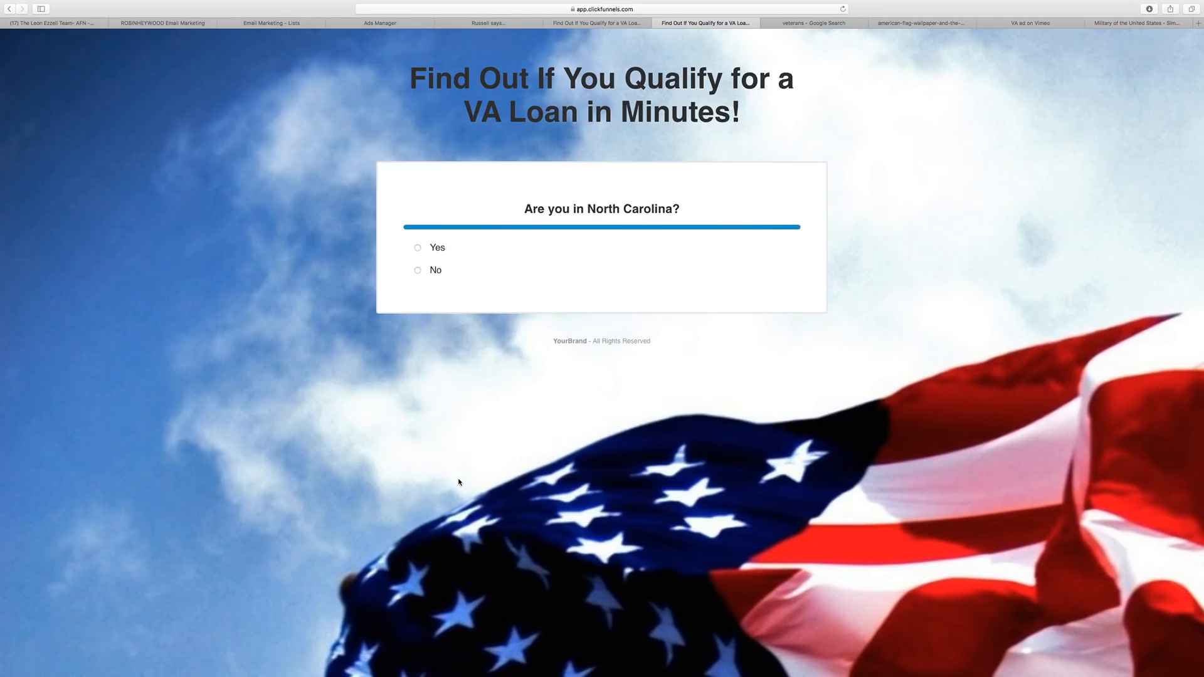
{"action": "left_click", "coordinate": [463, 247]}
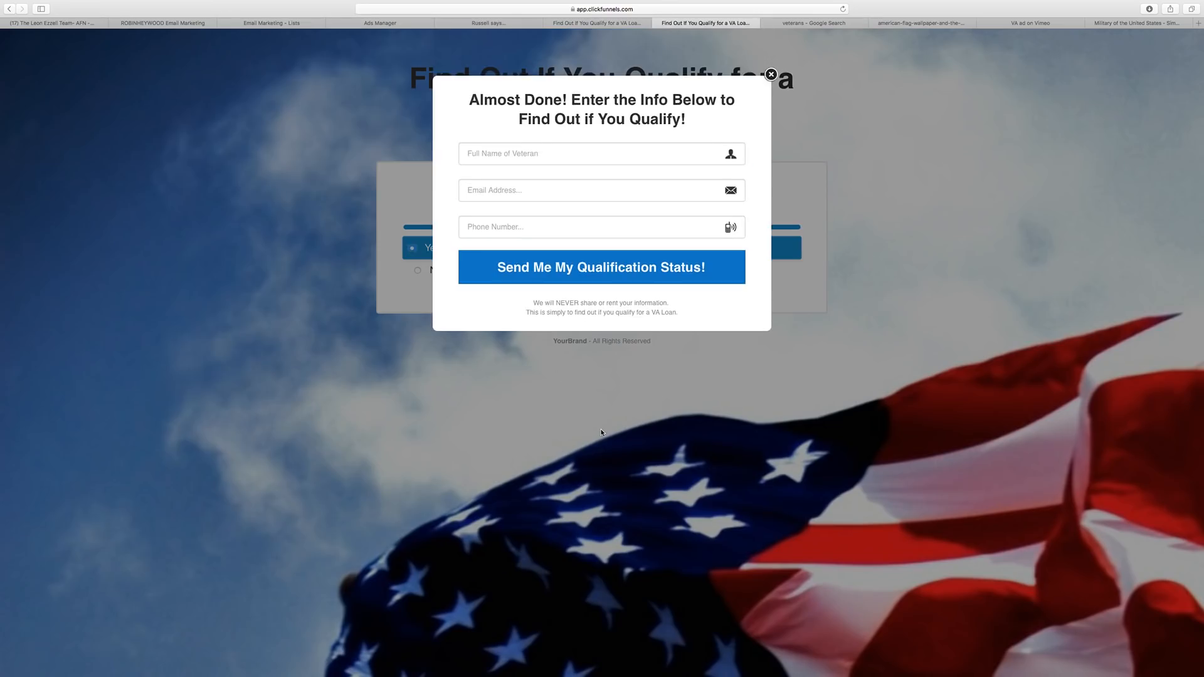
{"action": "left_click", "coordinate": [500, 190]}
{"action": "left_click", "coordinate": [538, 230]}
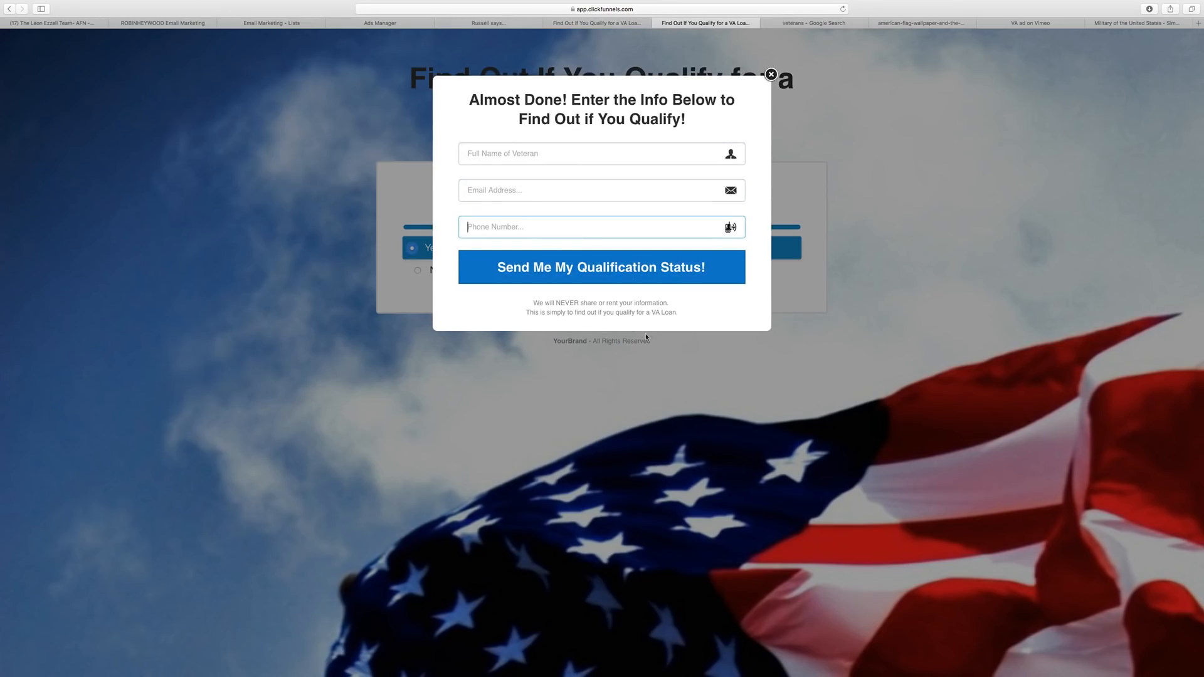
{"action": "left_click", "coordinate": [772, 75]}
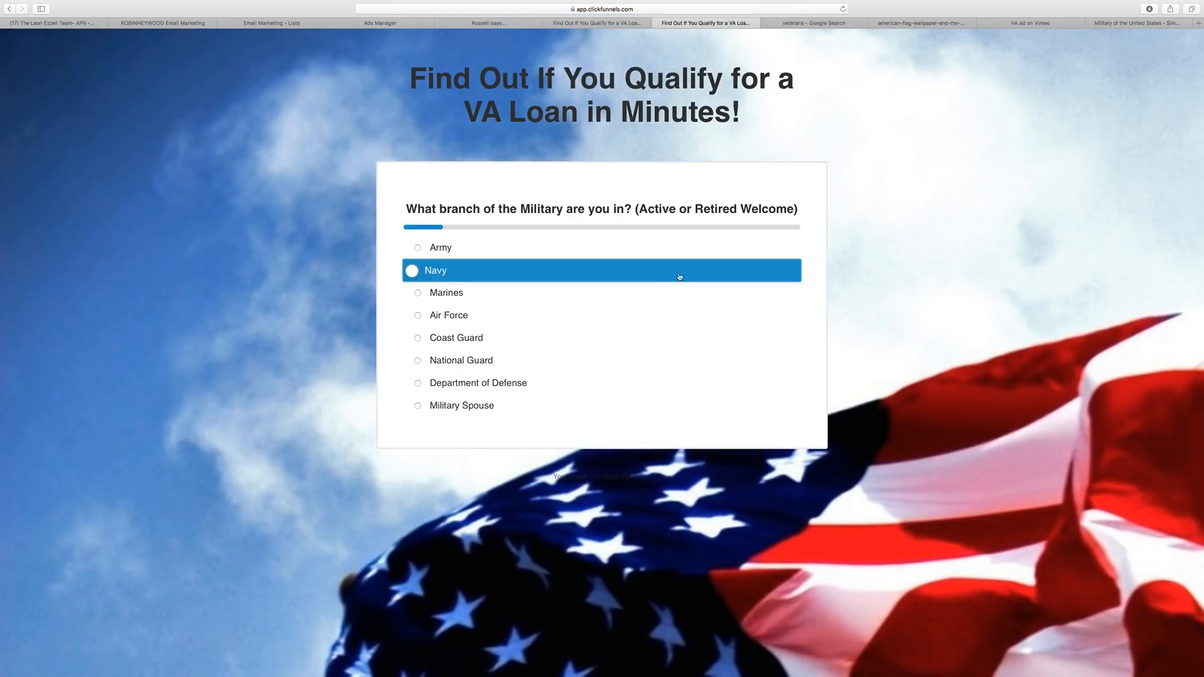
Close the preview tabs and return to the page editor.
{"action": "key", "text": "ctrl+shift+Tab"}
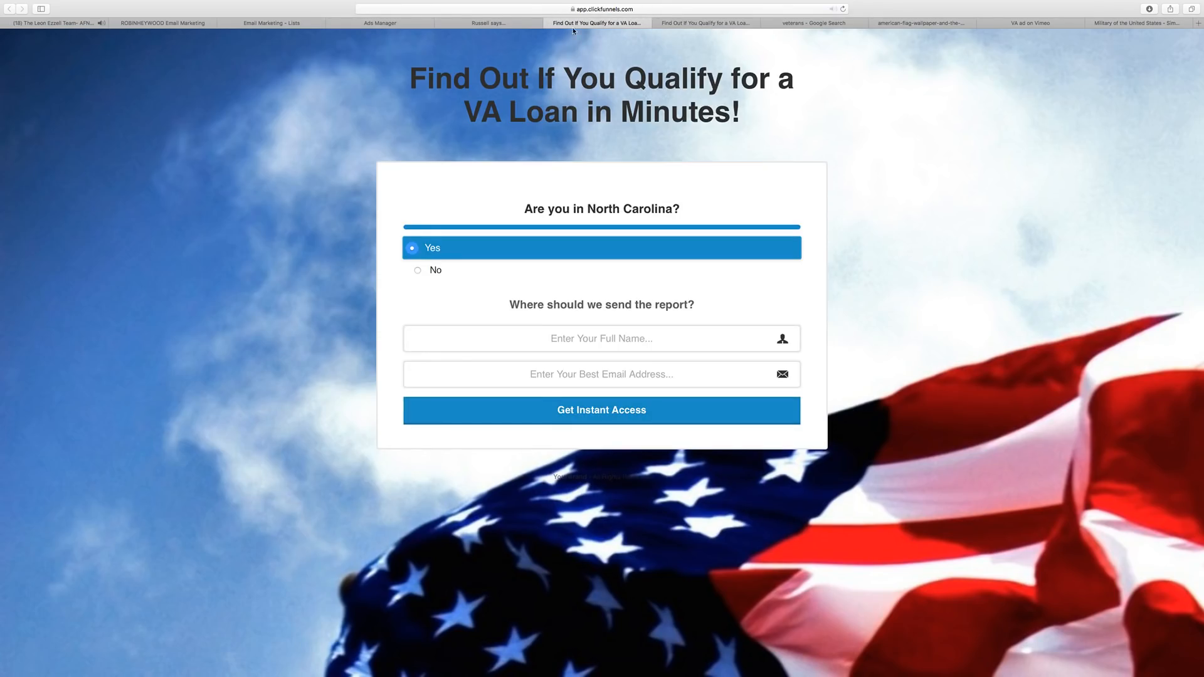
{"action": "left_click", "coordinate": [548, 23]}
{"action": "left_click", "coordinate": [513, 24]}
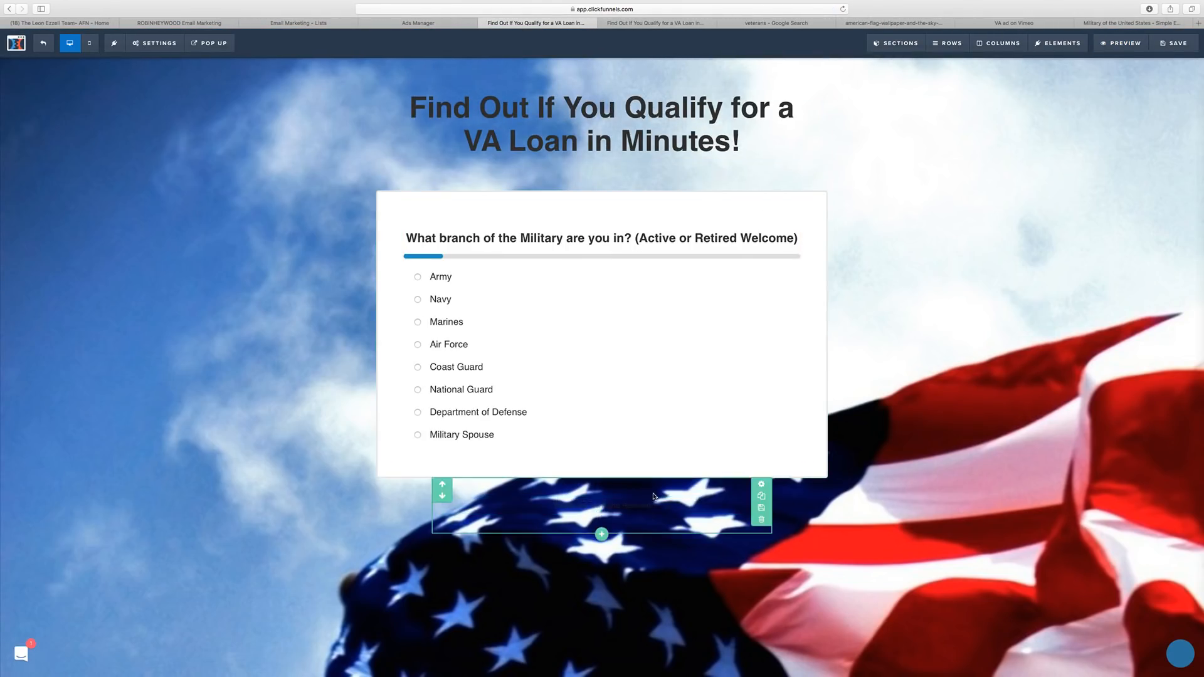
Delete the empty row under the quiz card and confirm with OK.
{"action": "left_click", "coordinate": [761, 519]}
{"action": "left_click", "coordinate": [688, 353]}
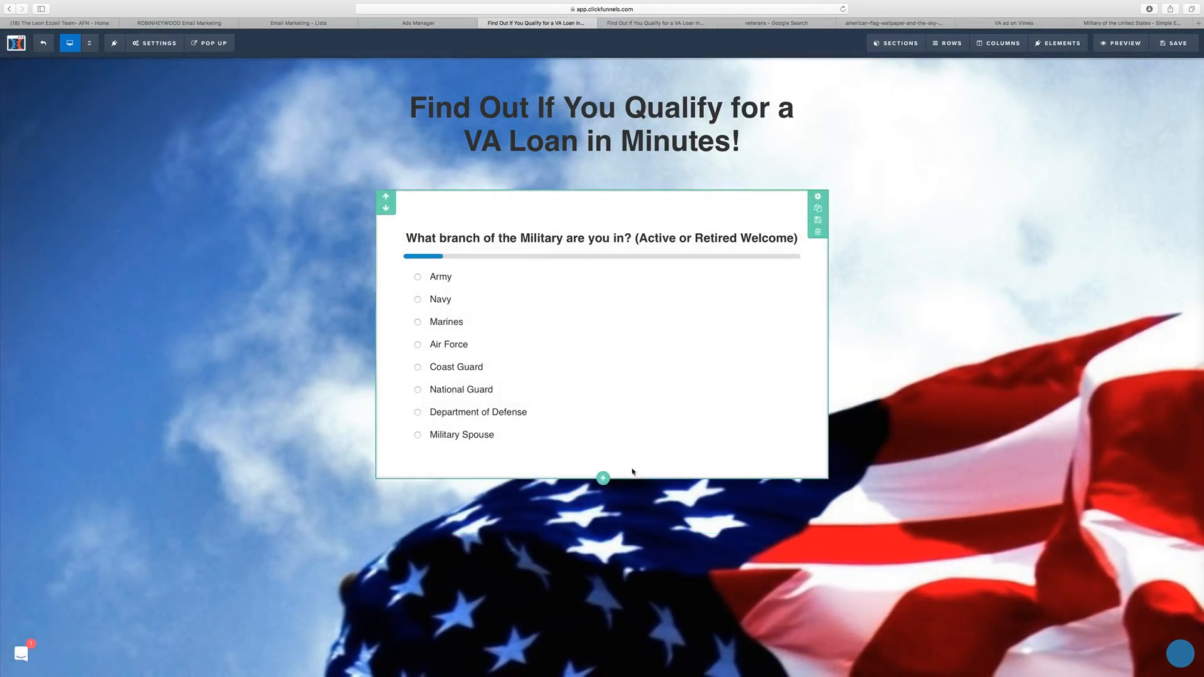
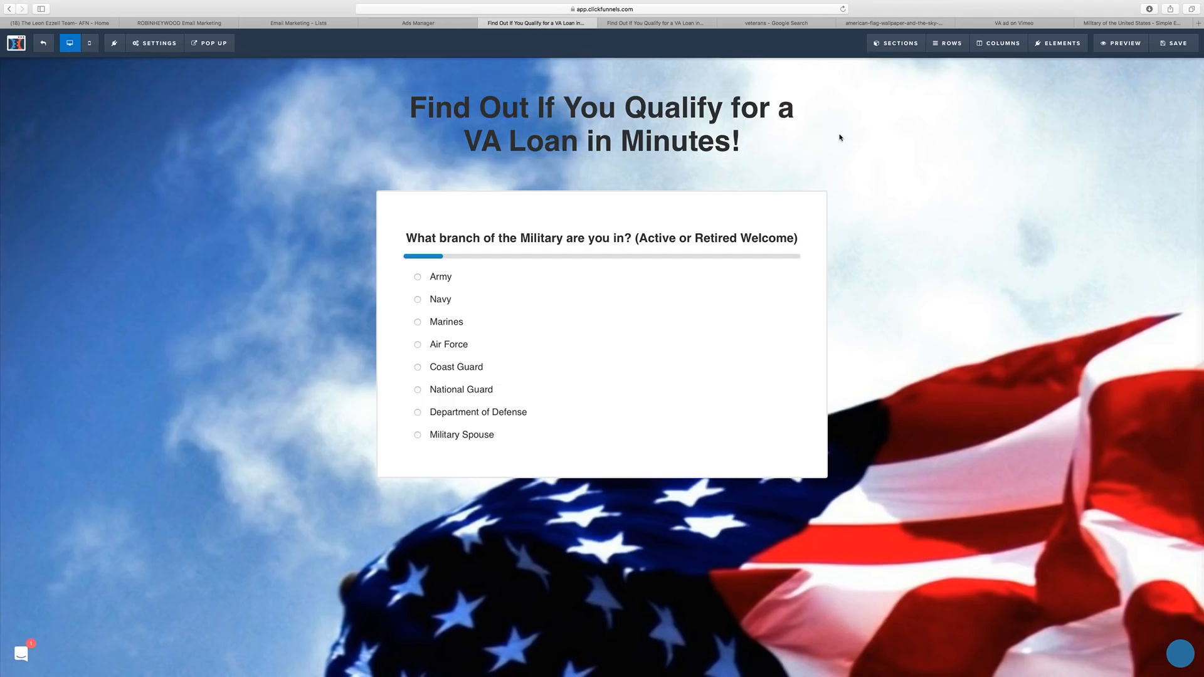
Save the page, then try yellow, red, teal and green as the headline text colour.
{"action": "left_click", "coordinate": [1174, 44]}
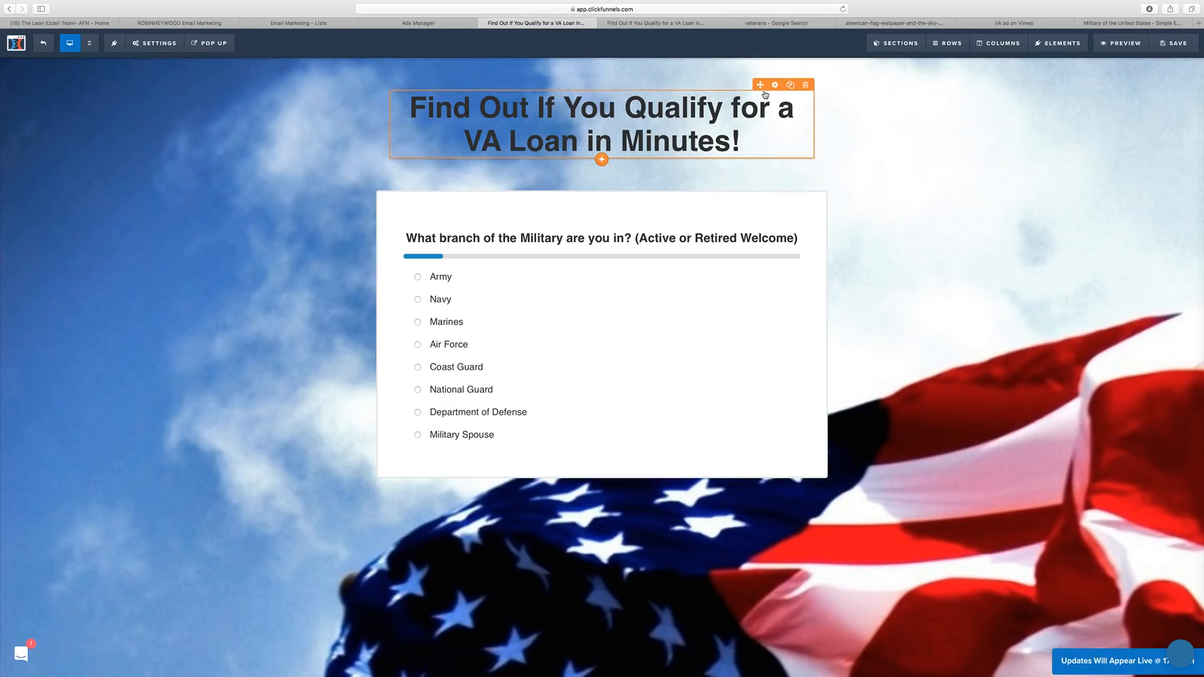
{"action": "left_click", "coordinate": [579, 125]}
{"action": "left_click", "coordinate": [1144, 214]}
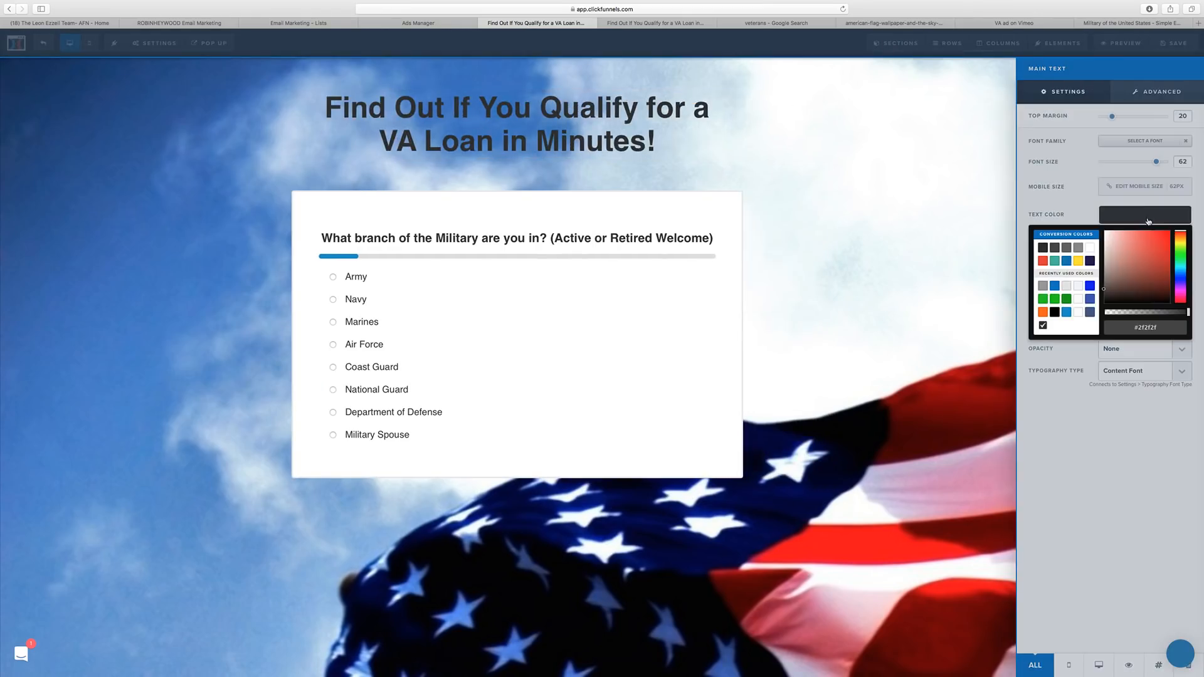
{"action": "left_click", "coordinate": [1077, 261]}
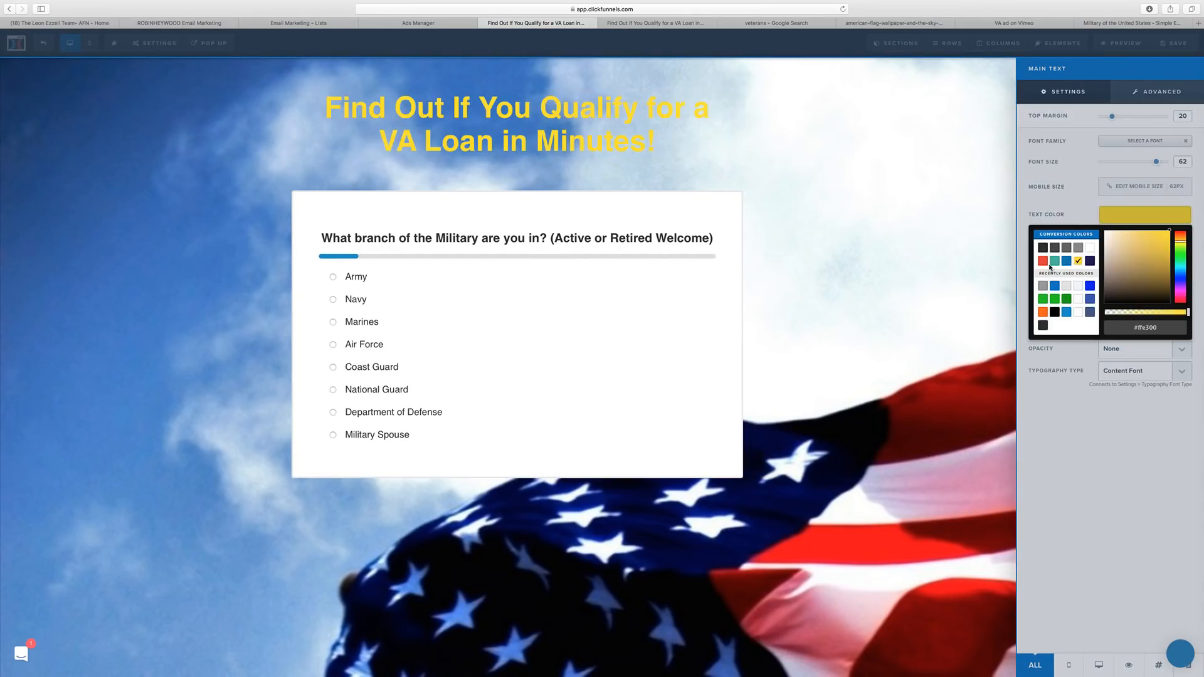
{"action": "left_click", "coordinate": [1043, 261]}
{"action": "left_click", "coordinate": [1054, 262]}
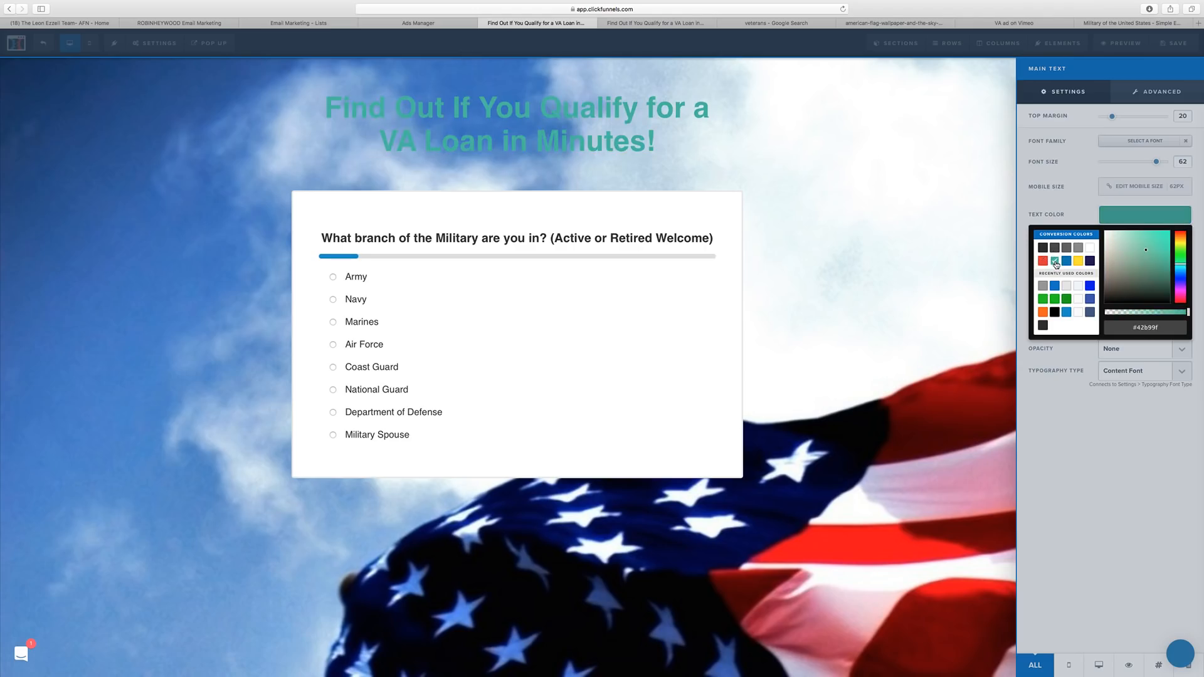
{"action": "left_click", "coordinate": [1065, 301]}
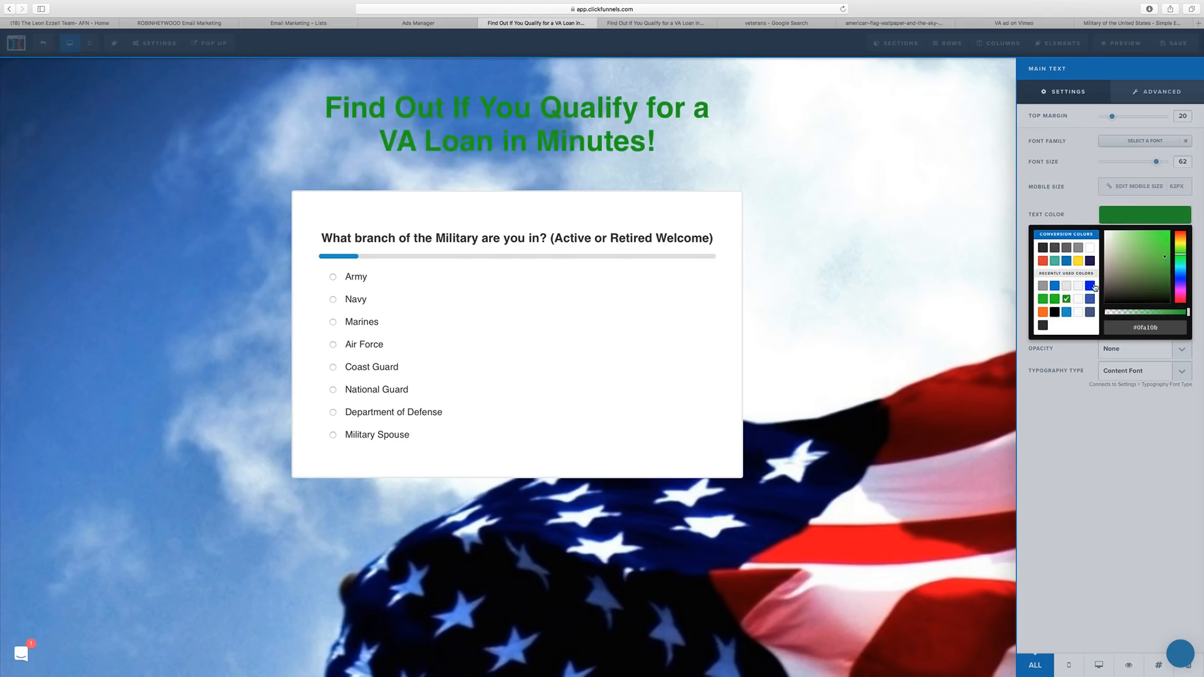
Try blue, white, slate blue, light blue, orange and dark grey, then settle on yellow #ffe300.
{"action": "left_click", "coordinate": [1091, 287]}
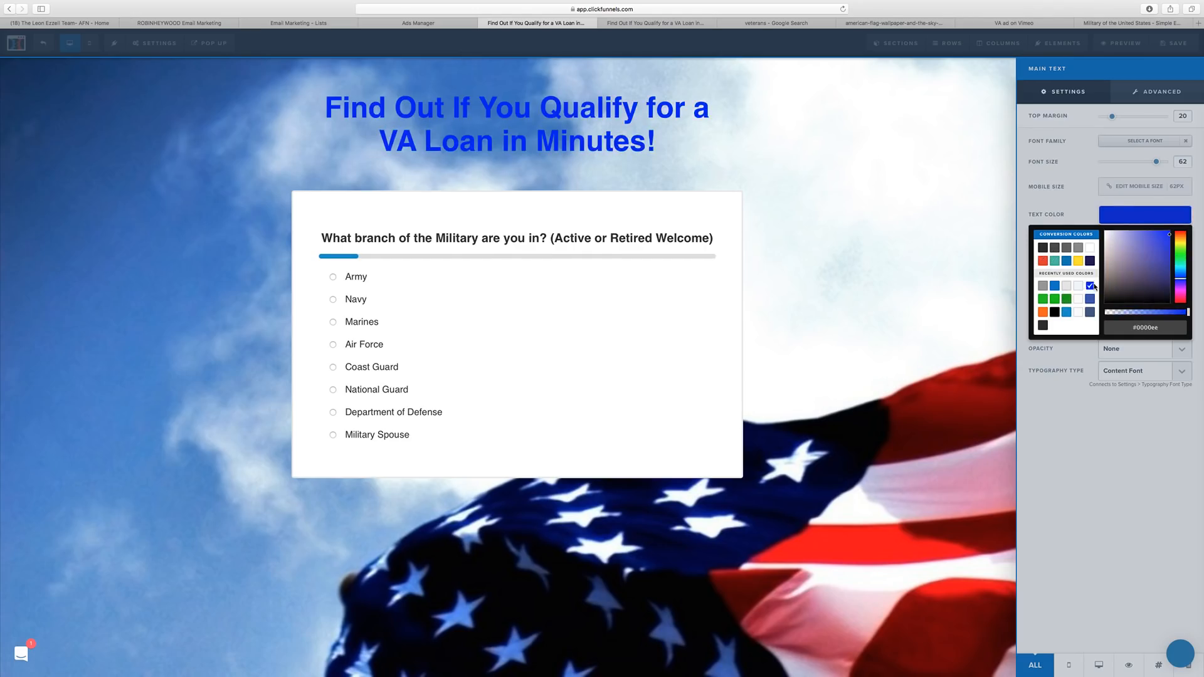
{"action": "left_click", "coordinate": [1089, 248]}
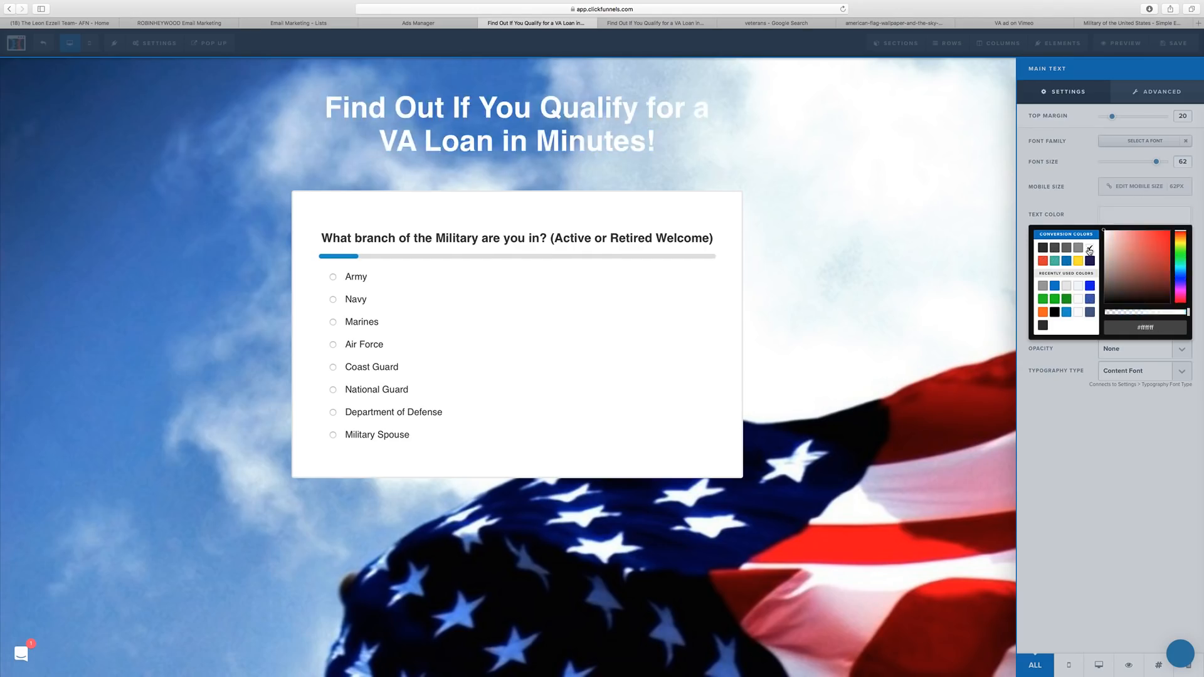
{"action": "left_click", "coordinate": [1088, 313]}
{"action": "left_click", "coordinate": [1067, 313]}
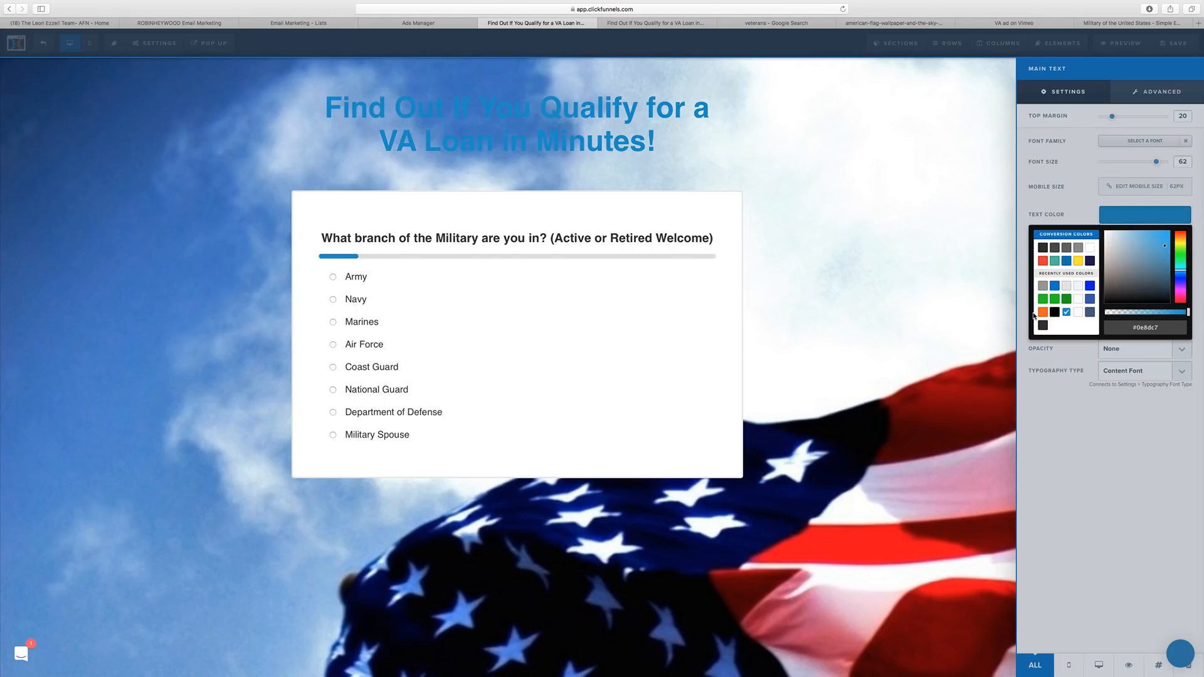
{"action": "left_click", "coordinate": [1041, 313]}
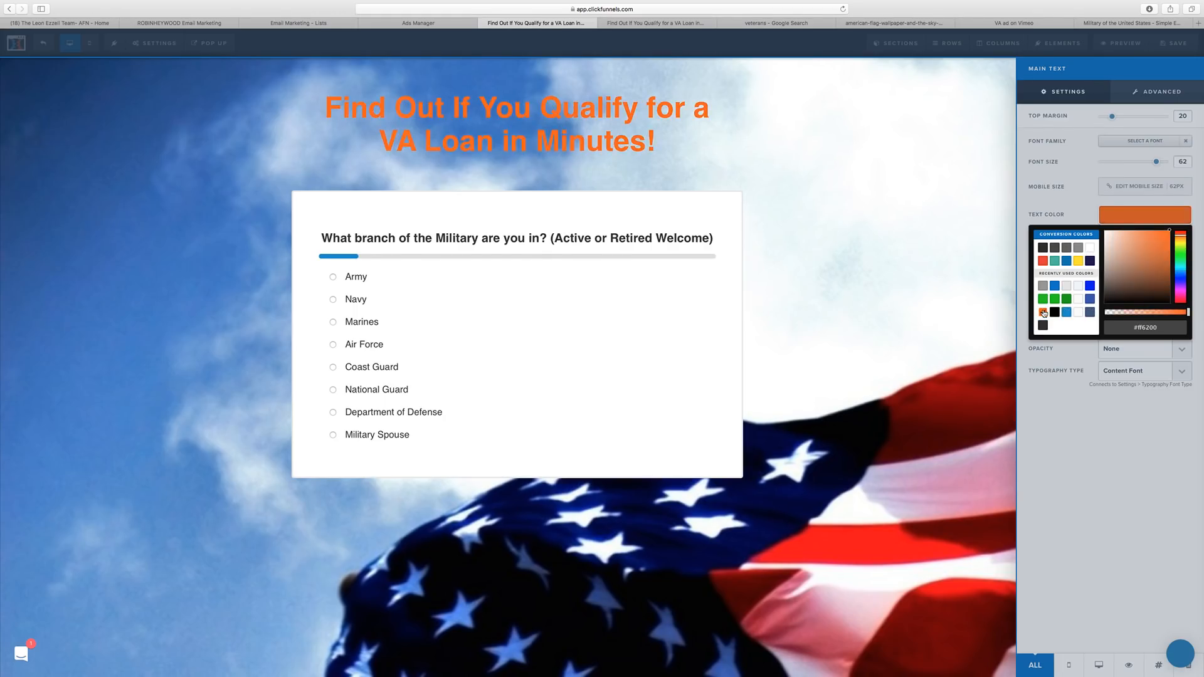
{"action": "left_click", "coordinate": [1043, 249]}
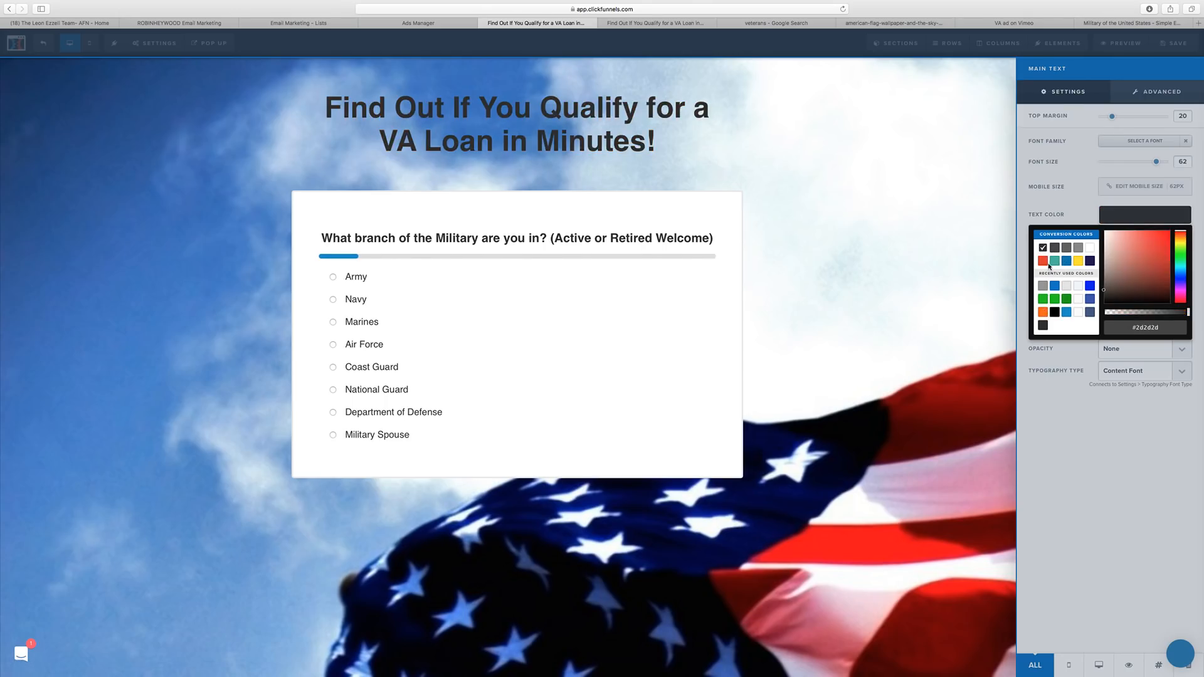
{"action": "left_click", "coordinate": [1077, 261]}
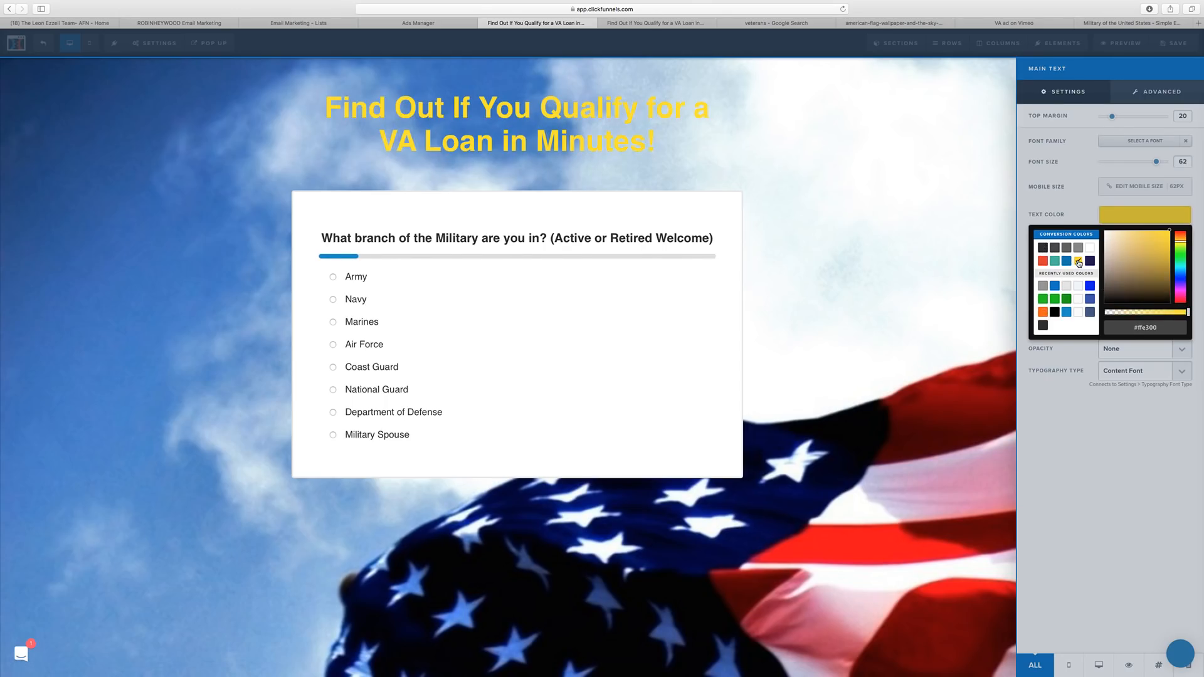
Give the headline a grey, semi-transparent background colour.
{"action": "left_click", "coordinate": [1077, 222]}
{"action": "left_click", "coordinate": [1129, 271]}
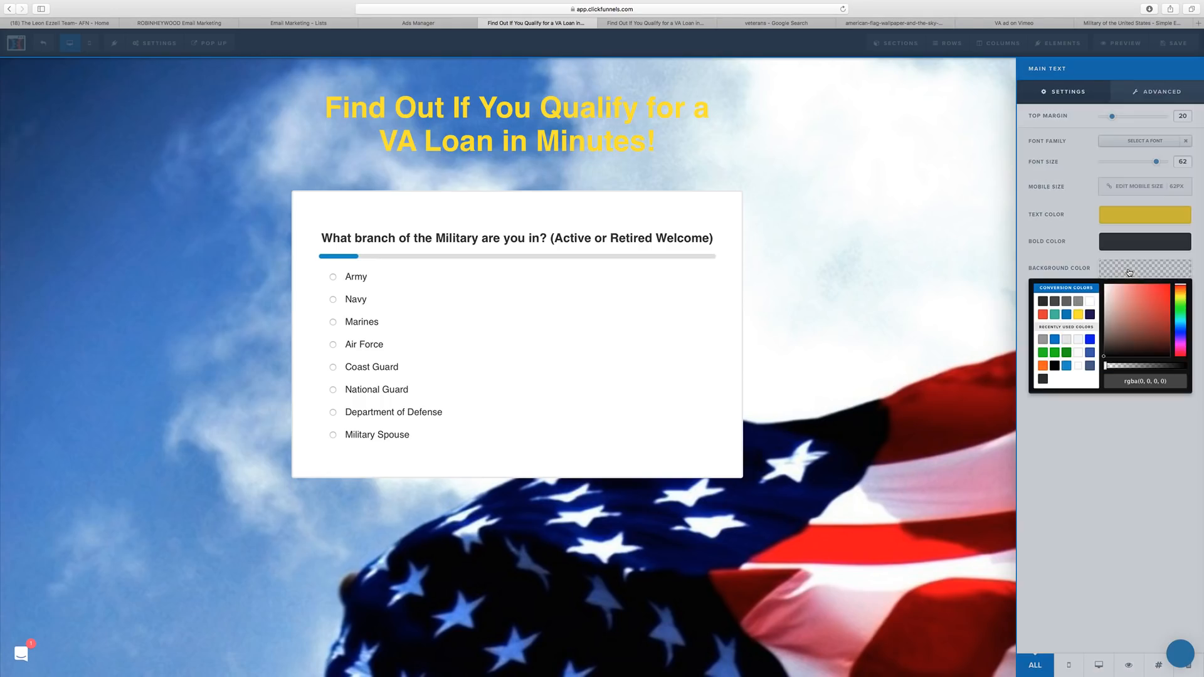
{"action": "left_click", "coordinate": [1077, 302]}
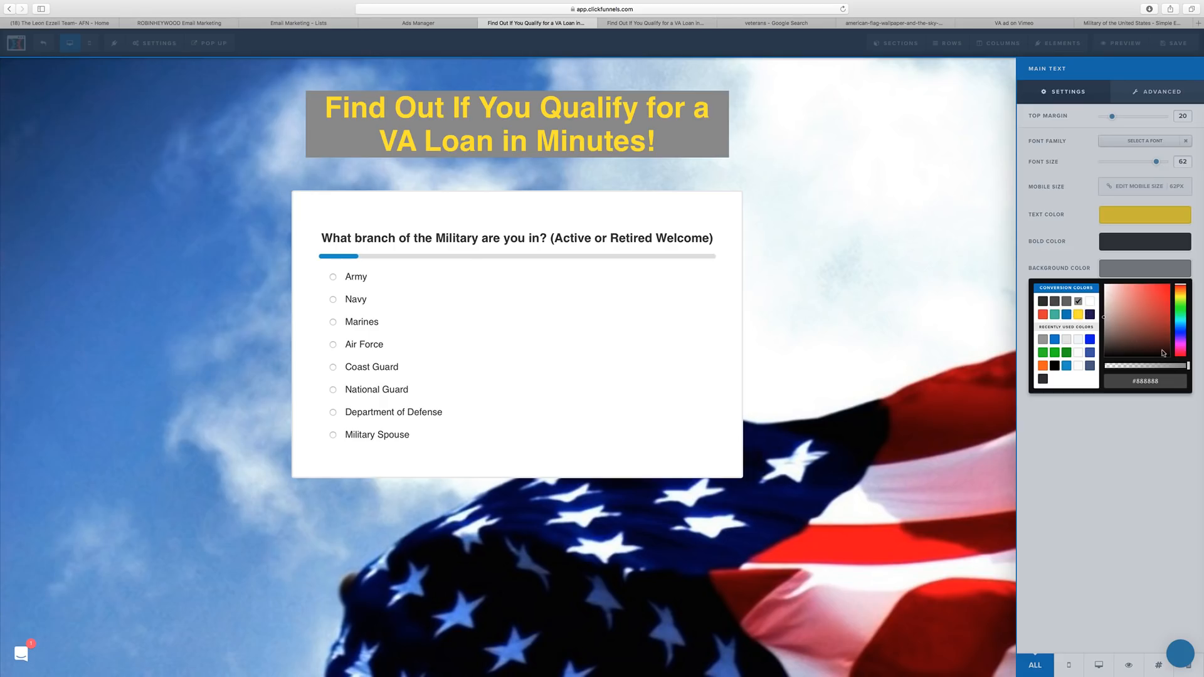
{"action": "left_click_drag", "start_coordinate": [1185, 367], "coordinate": [1159, 366]}
{"action": "left_click", "coordinate": [1069, 249]}
Try dark headline text, then make the headline text white #ffffff.
{"action": "left_click", "coordinate": [1122, 215]}
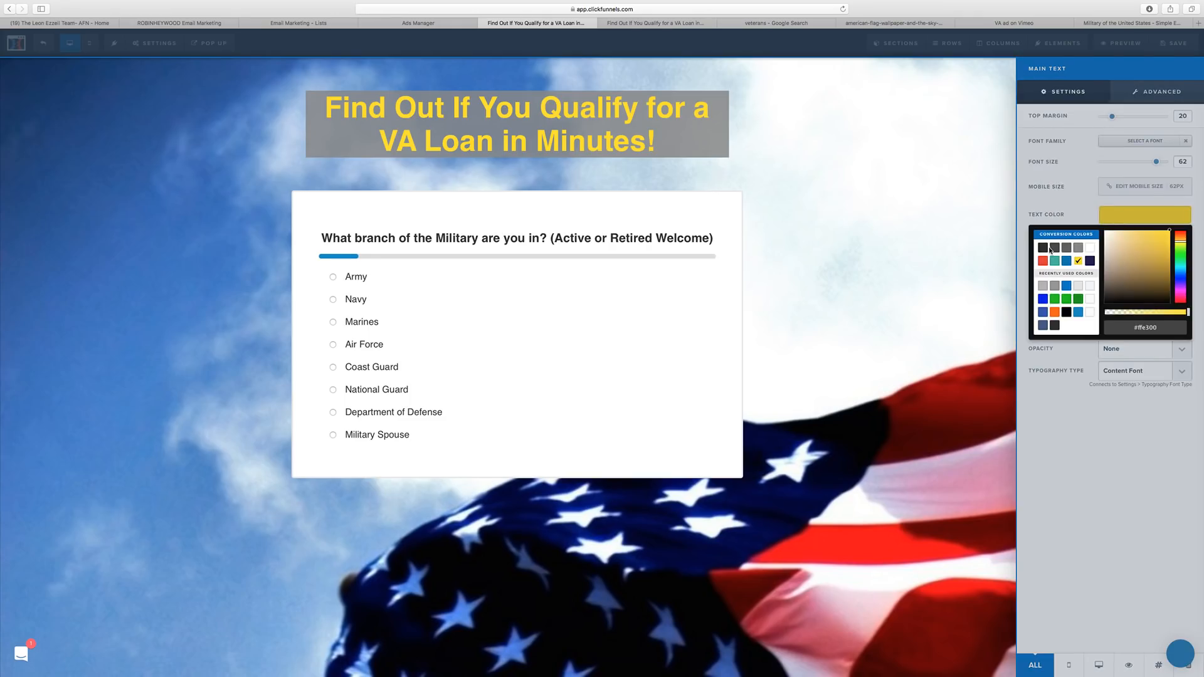
{"action": "left_click", "coordinate": [1042, 248]}
{"action": "left_click", "coordinate": [1116, 219]}
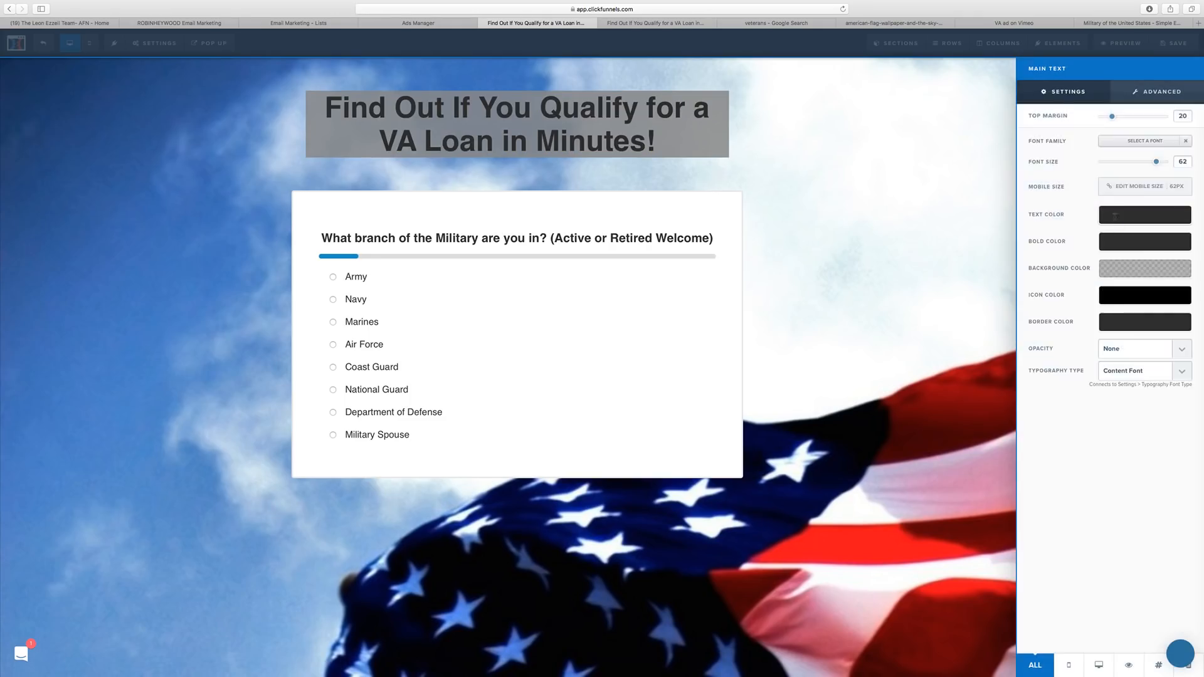
{"action": "left_click", "coordinate": [1116, 218]}
{"action": "left_click", "coordinate": [1089, 248]}
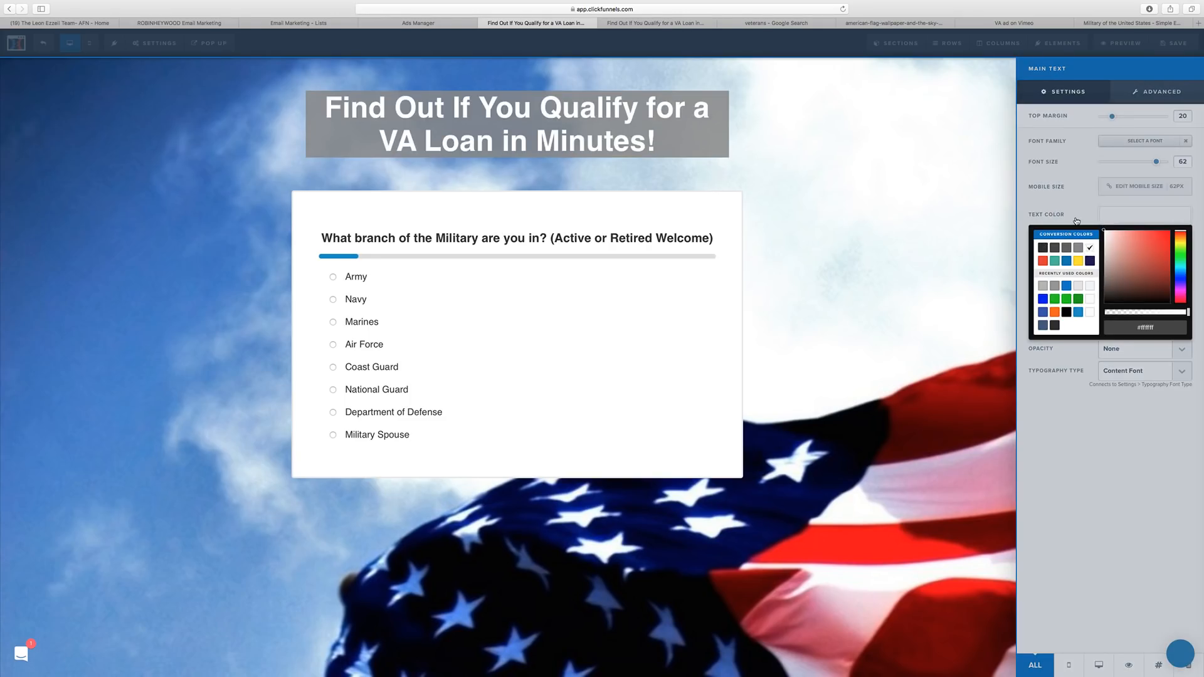
{"action": "left_click", "coordinate": [1076, 220]}
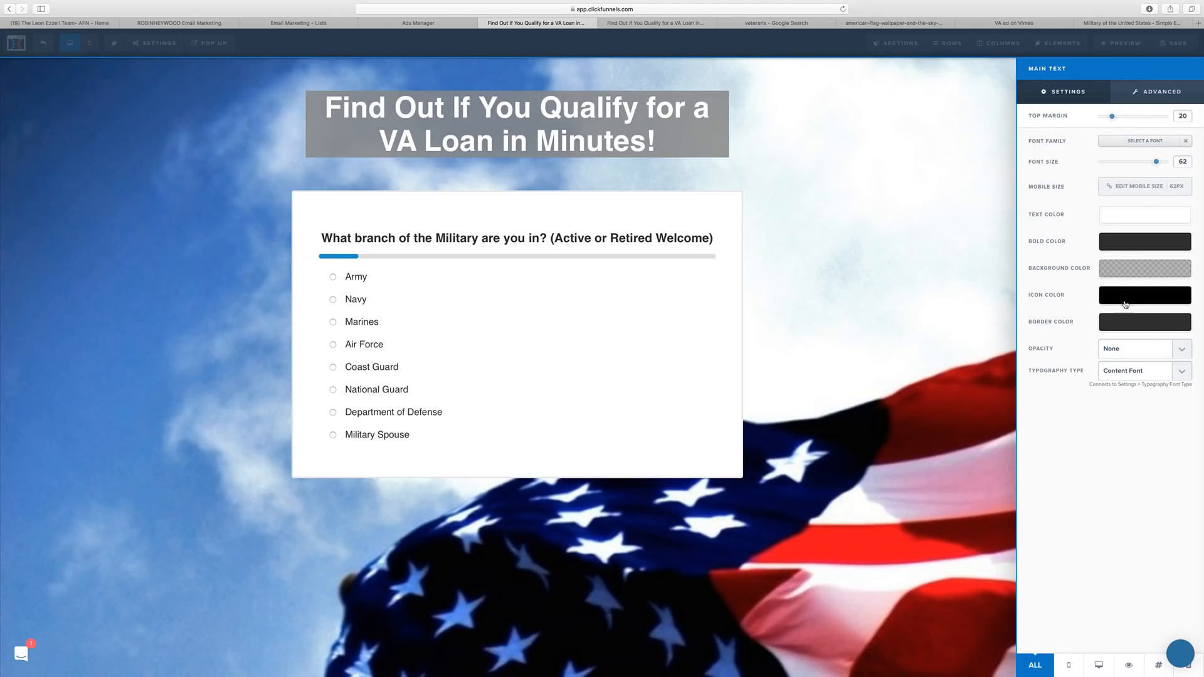
Darken the headline background to translucent black rgba(0, 0, 0, 0.33) and close the text settings.
{"action": "left_click", "coordinate": [1143, 281]}
{"action": "left_click_drag", "start_coordinate": [1151, 363], "coordinate": [1147, 367]}
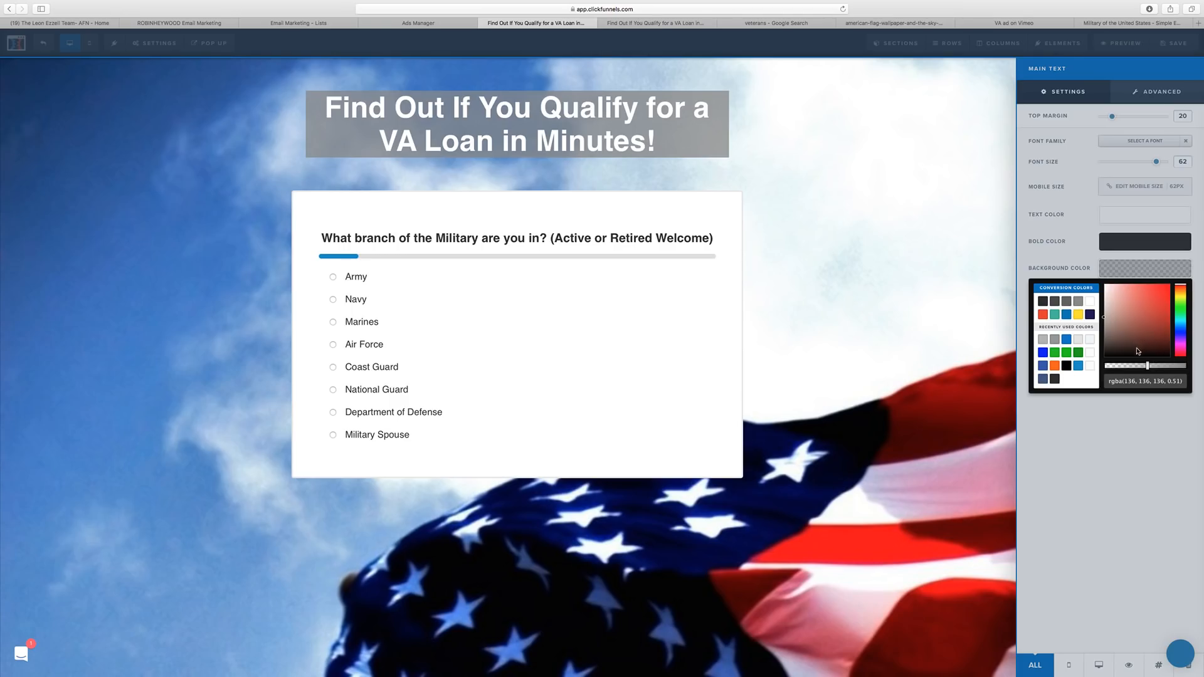
{"action": "mouse_move", "coordinate": [1113, 346]}
{"action": "left_mouse_down"}
{"action": "mouse_move", "coordinate": [1104, 358]}
{"action": "mouse_move", "coordinate": [1133, 369]}
{"action": "left_mouse_up"}
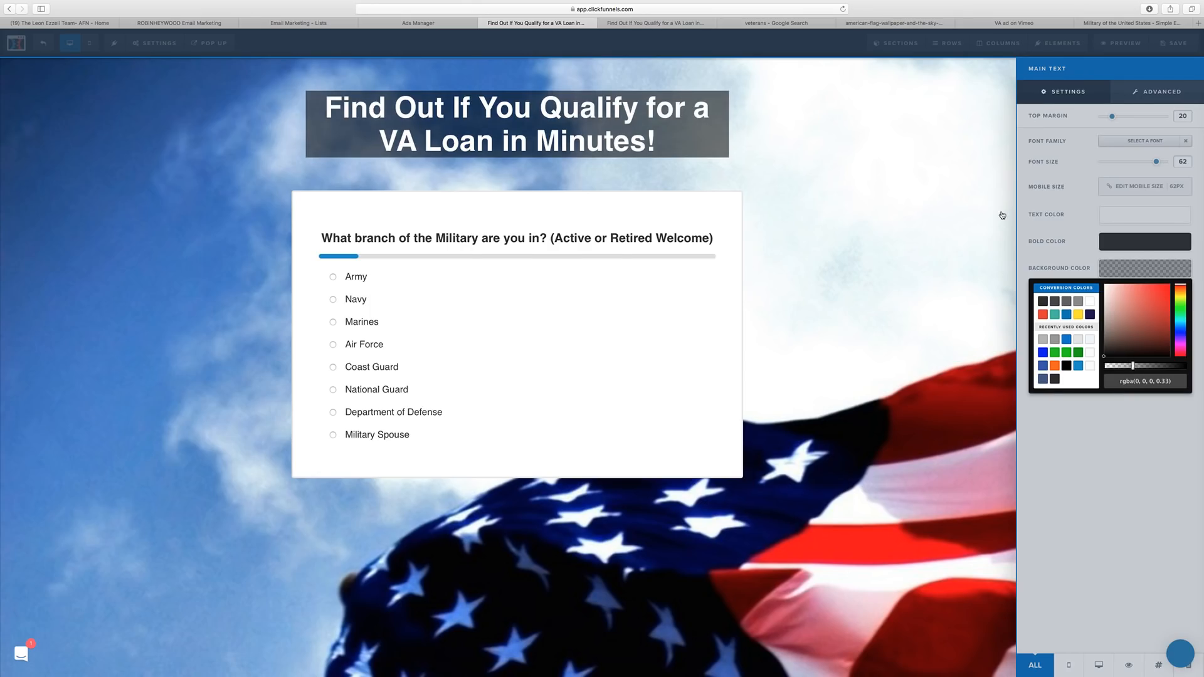
{"action": "left_click", "coordinate": [938, 201]}
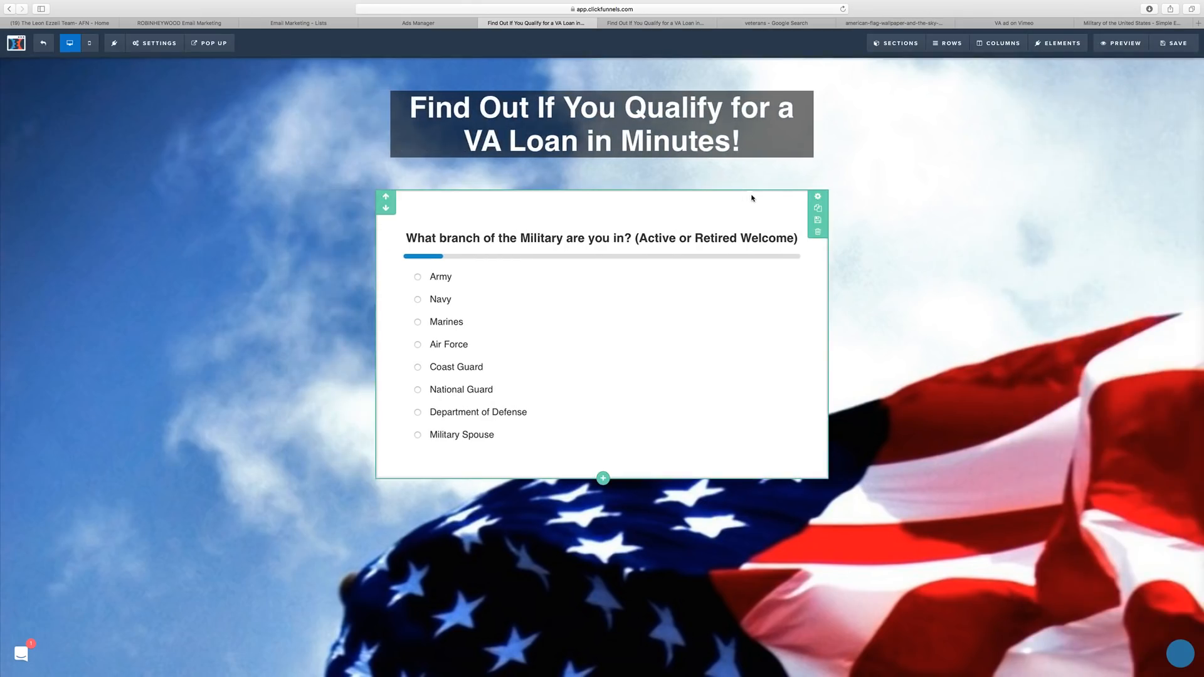
Change the headline section's Padding Bottom from 40 to 20 and save the page.
{"action": "left_click", "coordinate": [817, 196]}
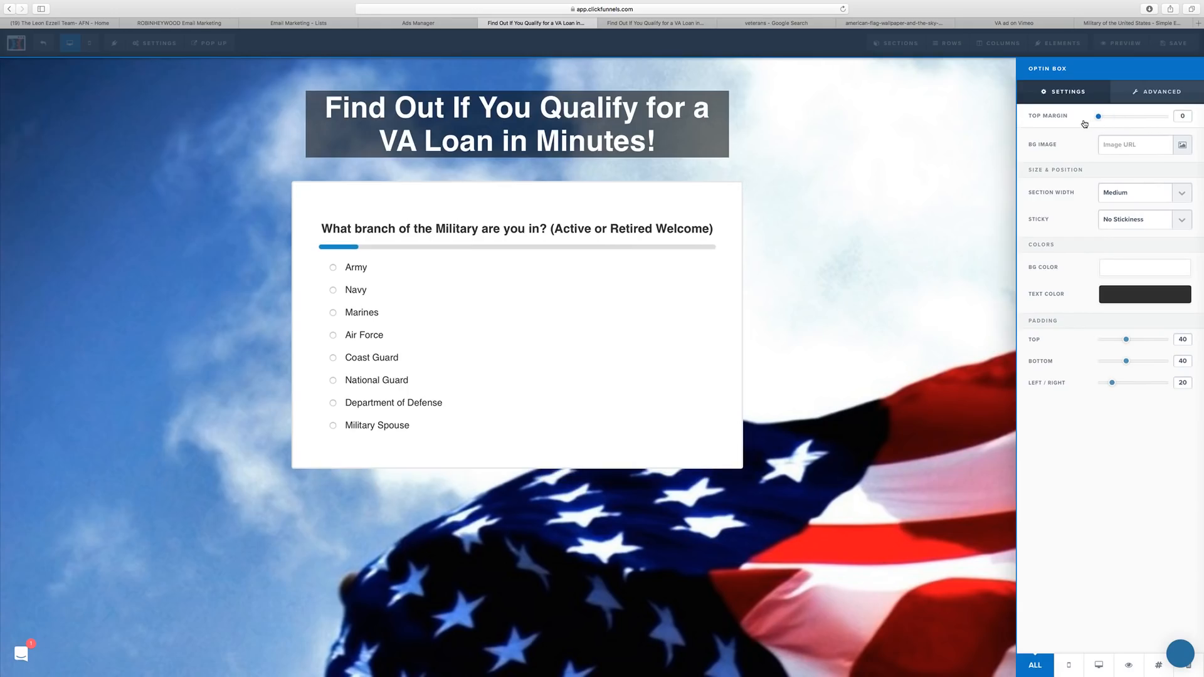
{"action": "left_click", "coordinate": [843, 132]}
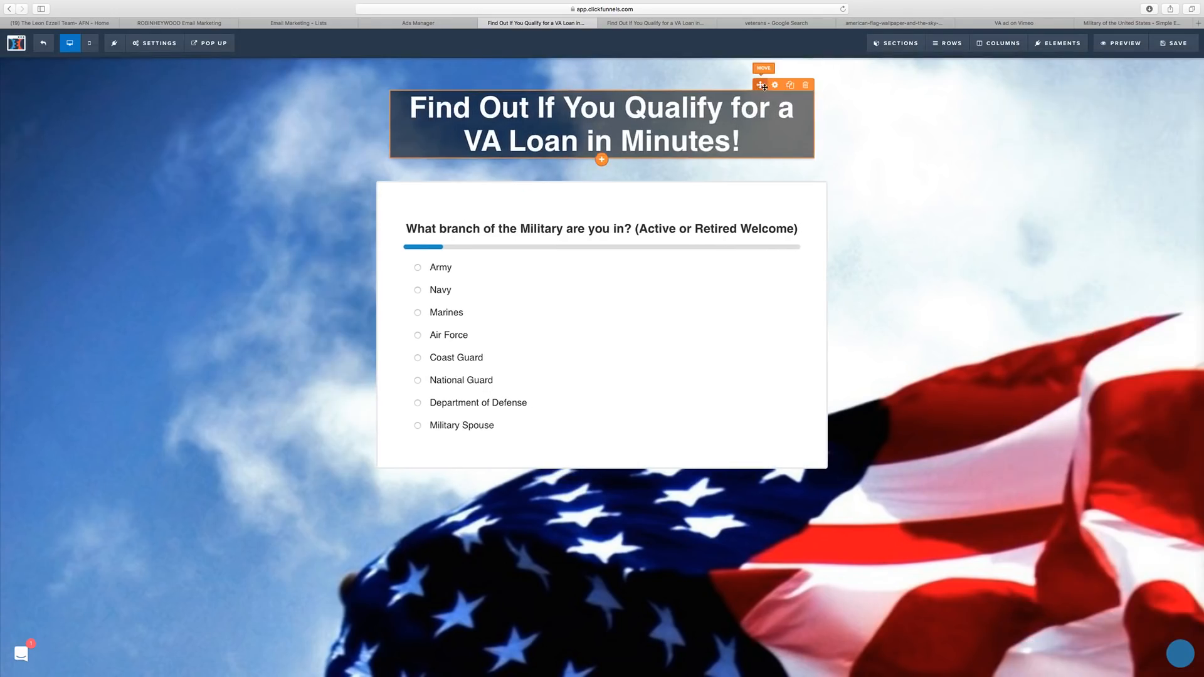
{"action": "left_click", "coordinate": [820, 78]}
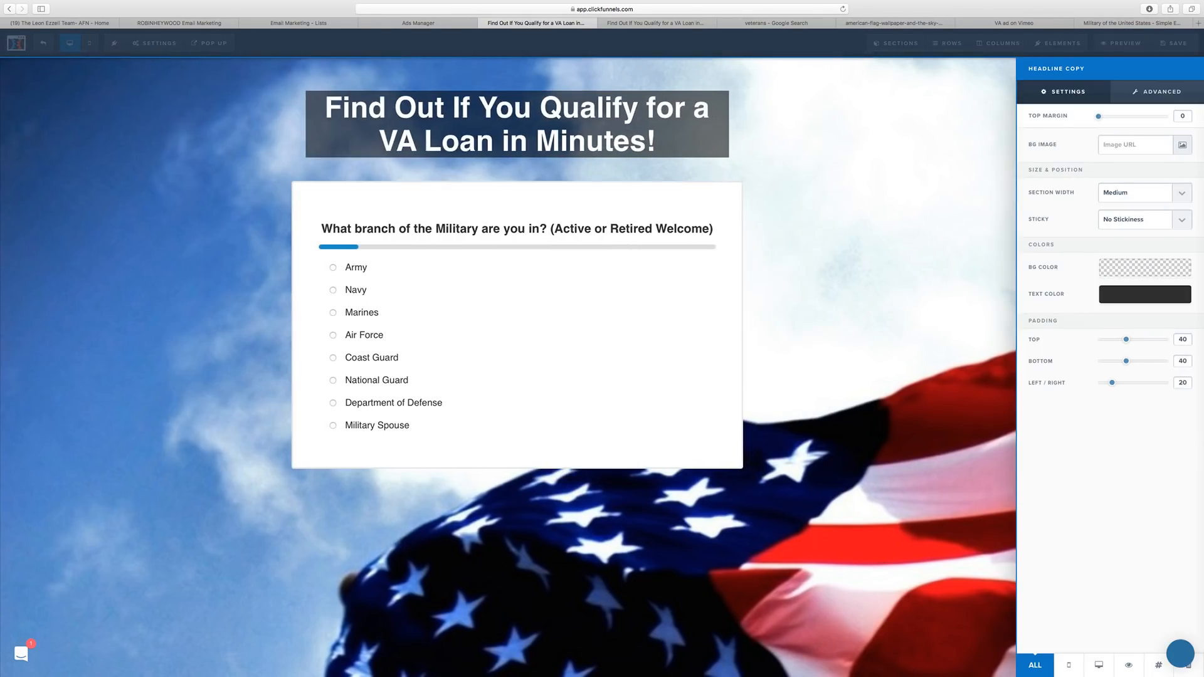
{"action": "double_click", "coordinate": [1186, 362]}
{"action": "type", "text": "20"}
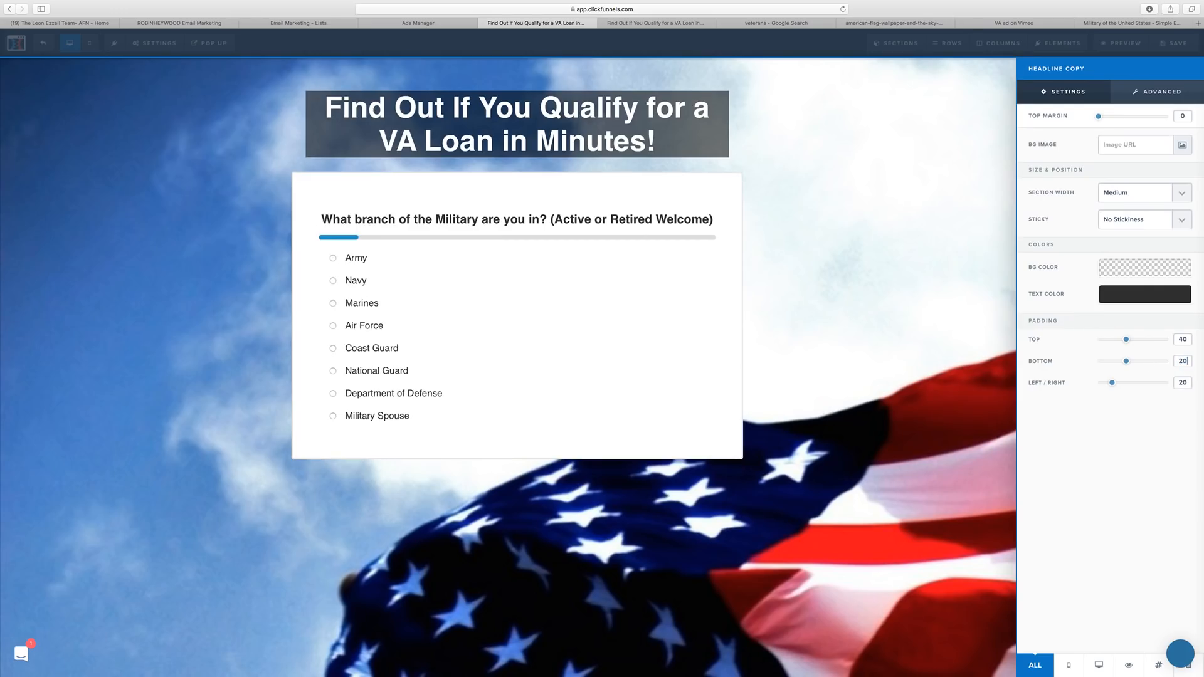
{"action": "left_click", "coordinate": [951, 319]}
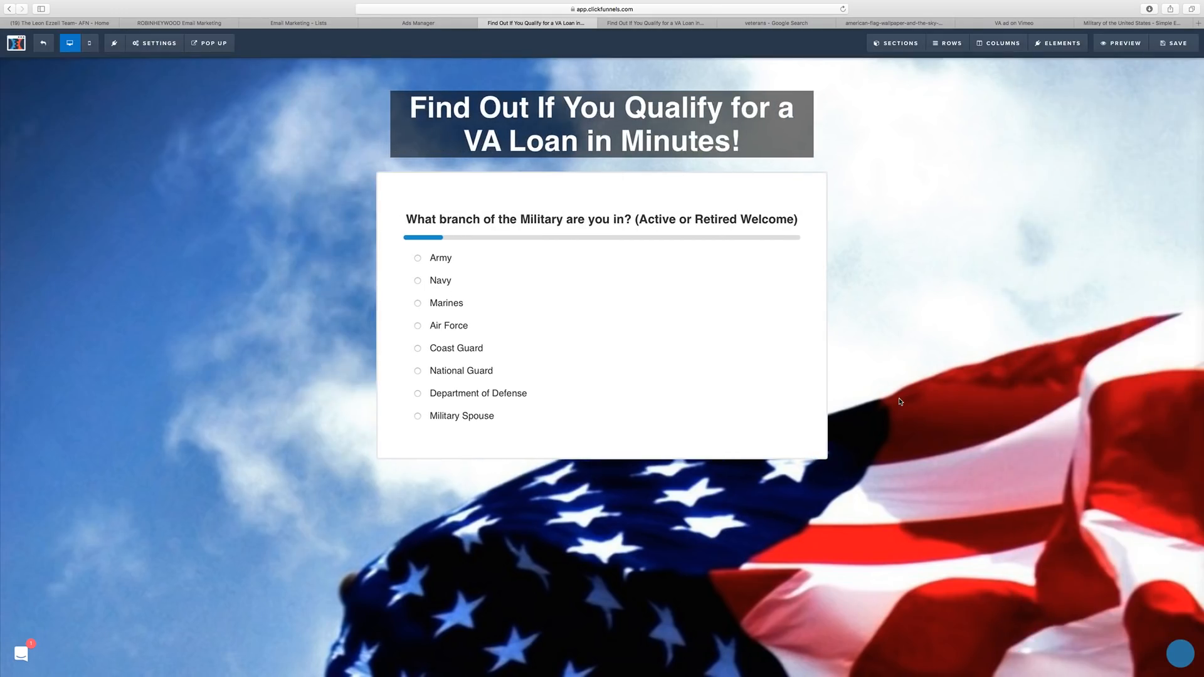
{"action": "left_click", "coordinate": [1173, 43]}
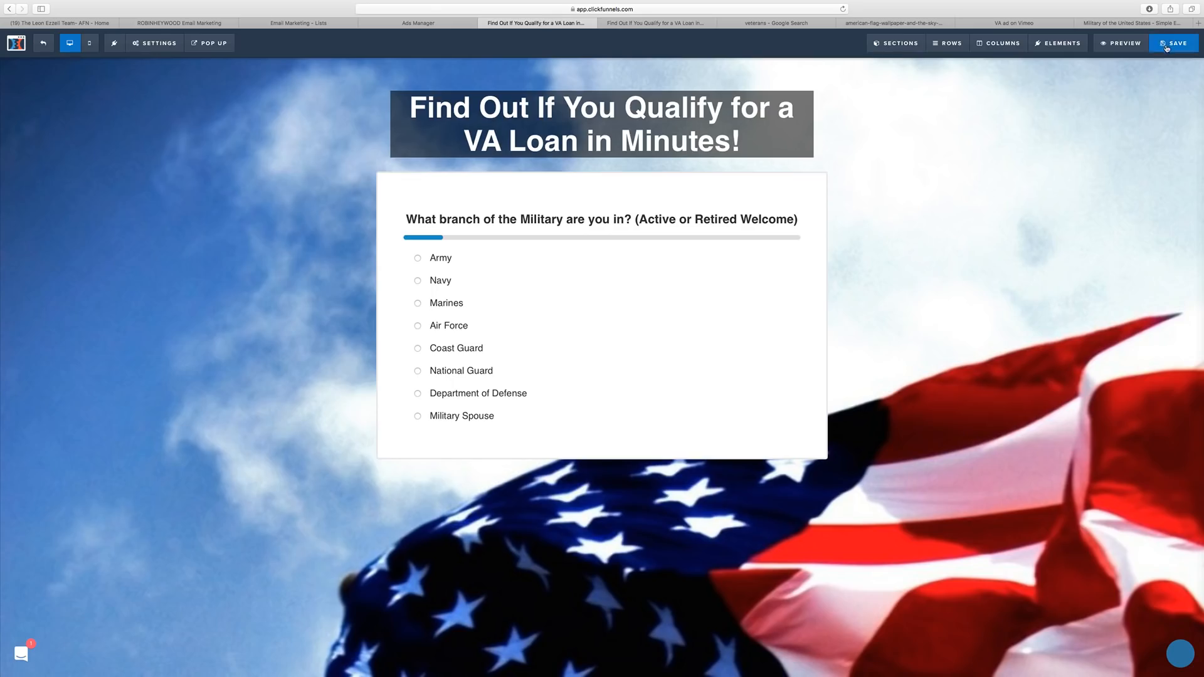
Preview the live survey, answering Army, then Yes and No, dismissing the contact popup each time.
{"action": "left_click", "coordinate": [1125, 43]}
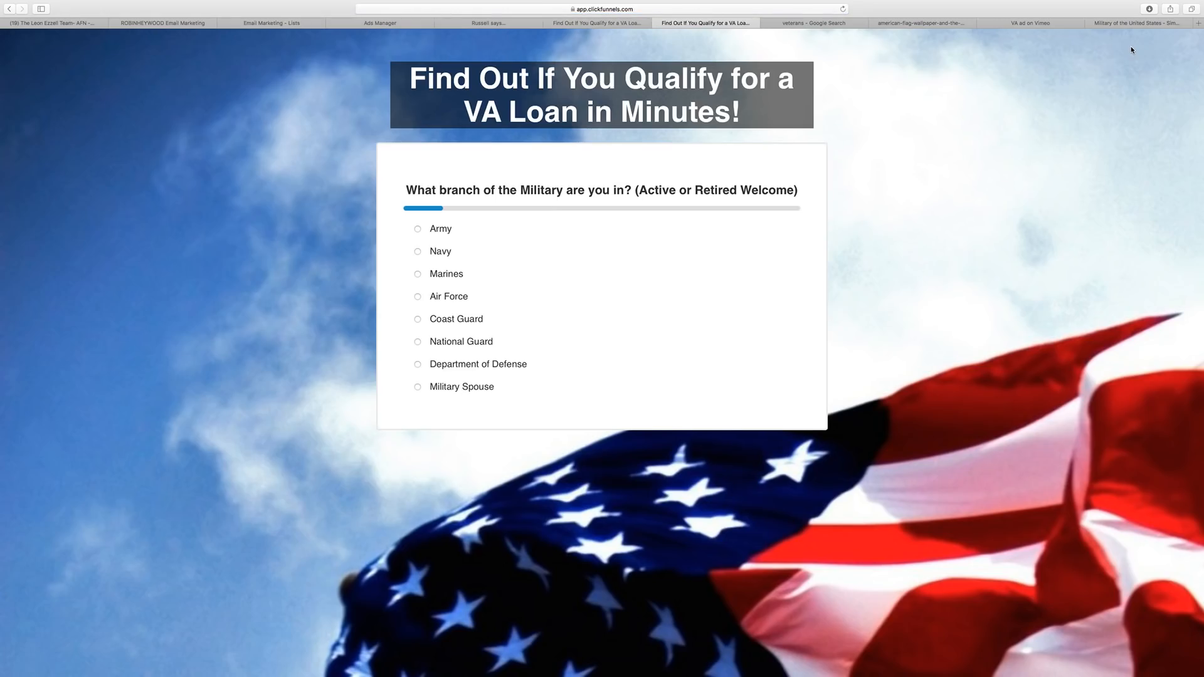
{"action": "left_click", "coordinate": [564, 229]}
{"action": "left_click", "coordinate": [539, 229]}
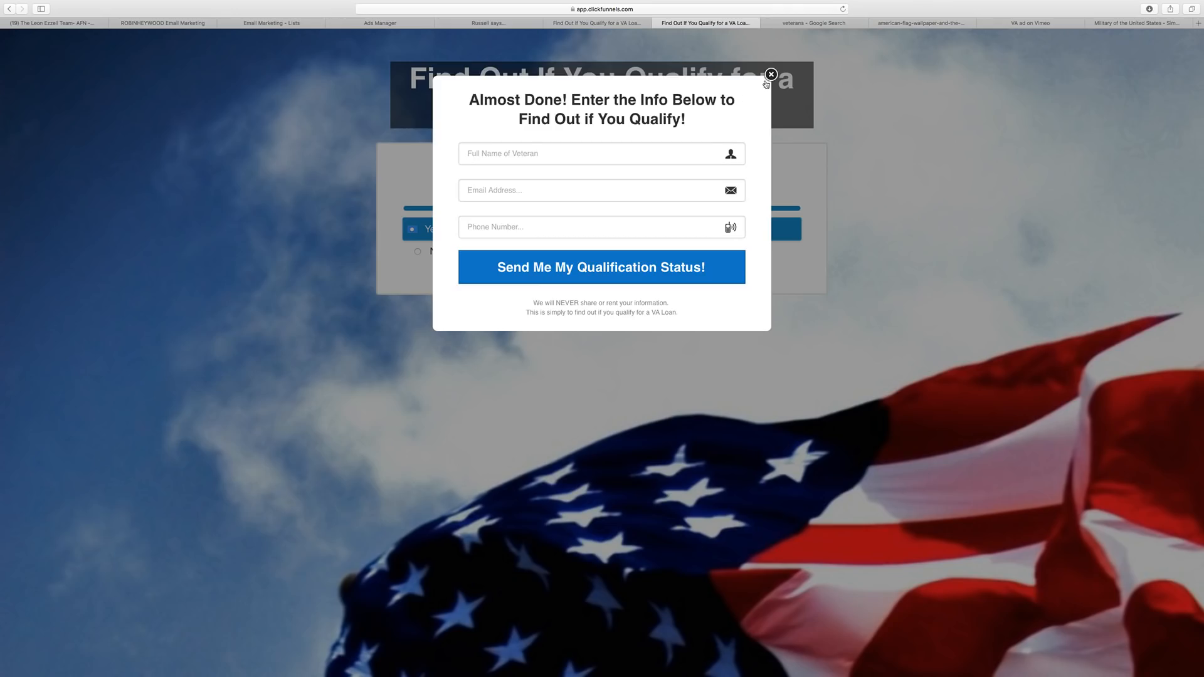
{"action": "left_click", "coordinate": [766, 83]}
{"action": "left_click", "coordinate": [433, 252]}
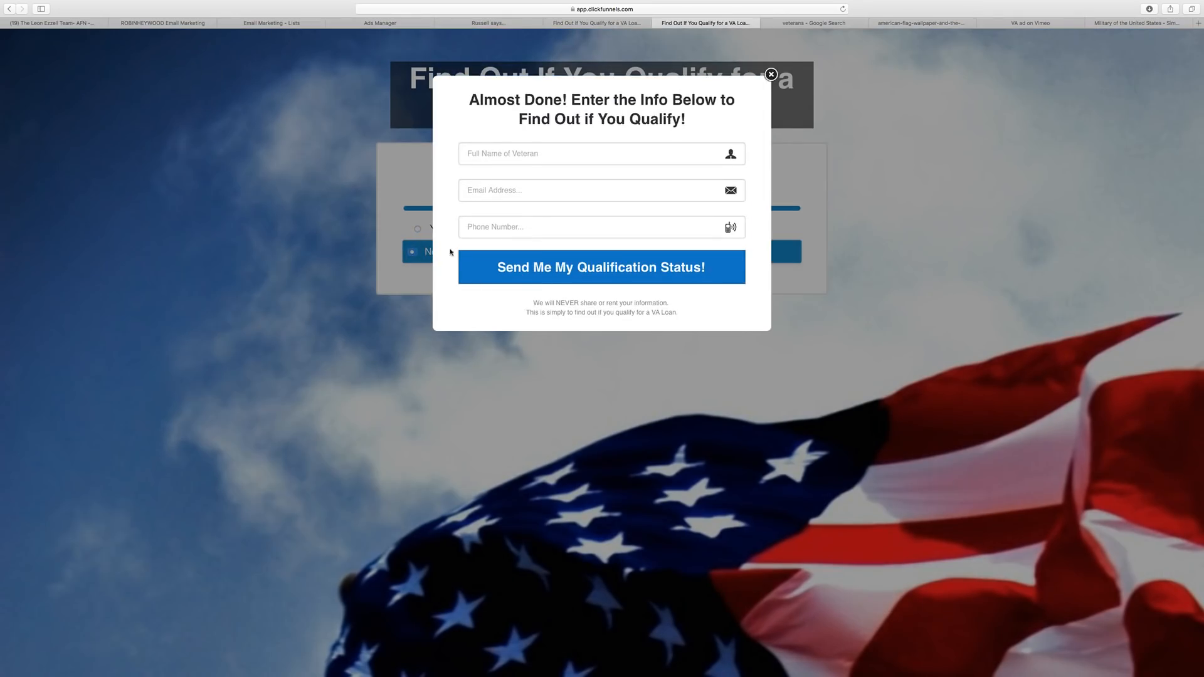
{"action": "left_click", "coordinate": [771, 74]}
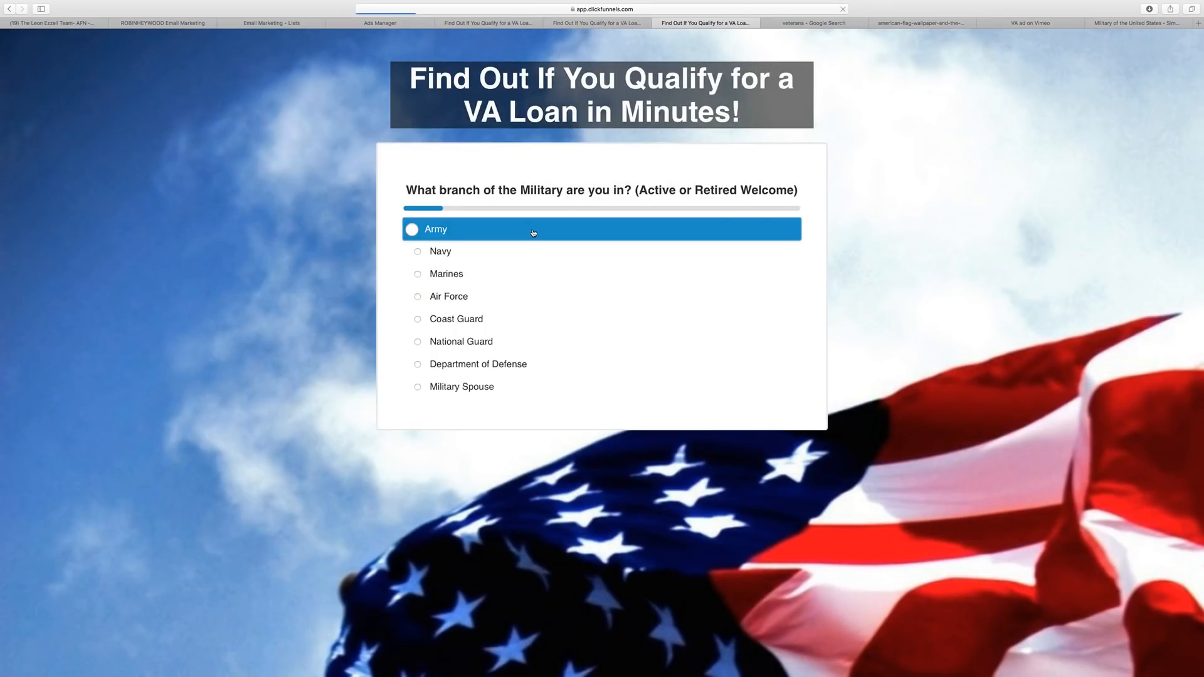
Answer Army and No once more, dismiss the popup, then close both preview tabs.
{"action": "left_click", "coordinate": [533, 233]}
{"action": "left_click", "coordinate": [442, 257]}
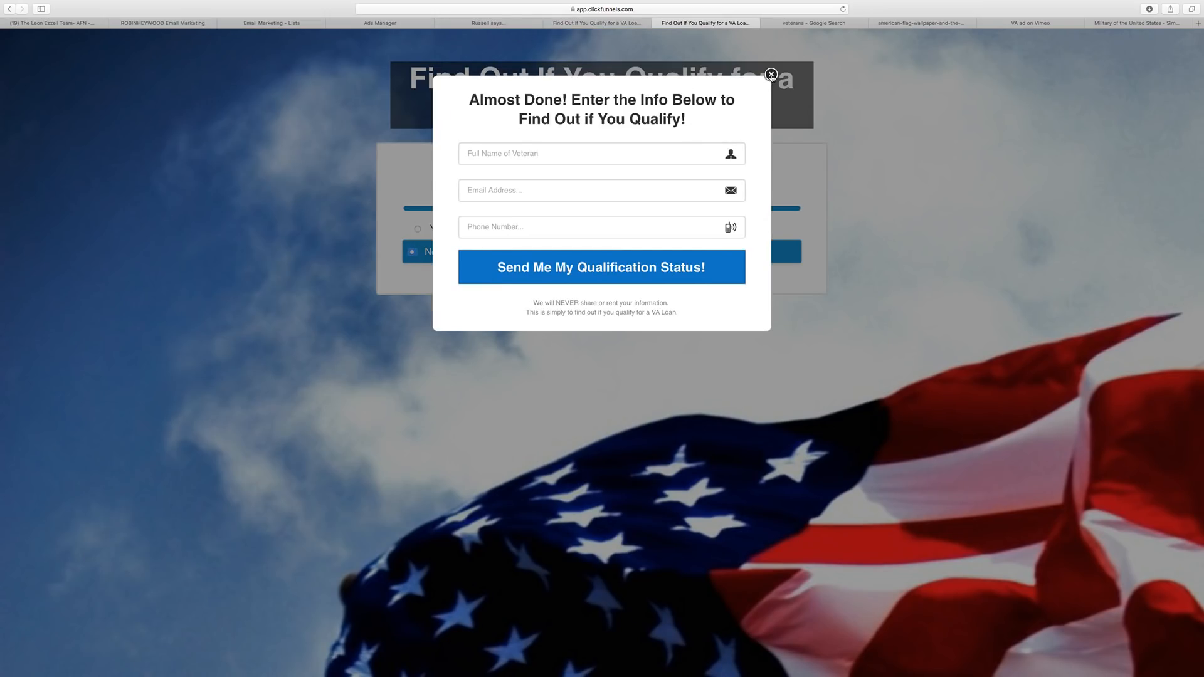
{"action": "left_click", "coordinate": [770, 74]}
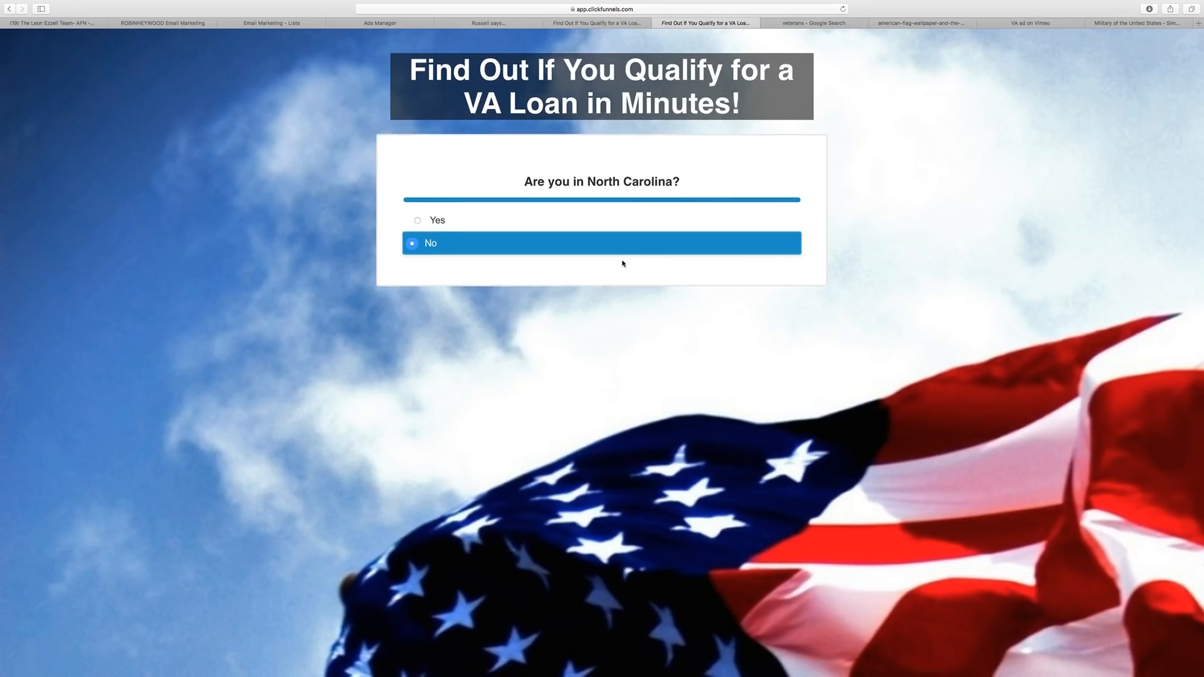
{"action": "left_click", "coordinate": [629, 23]}
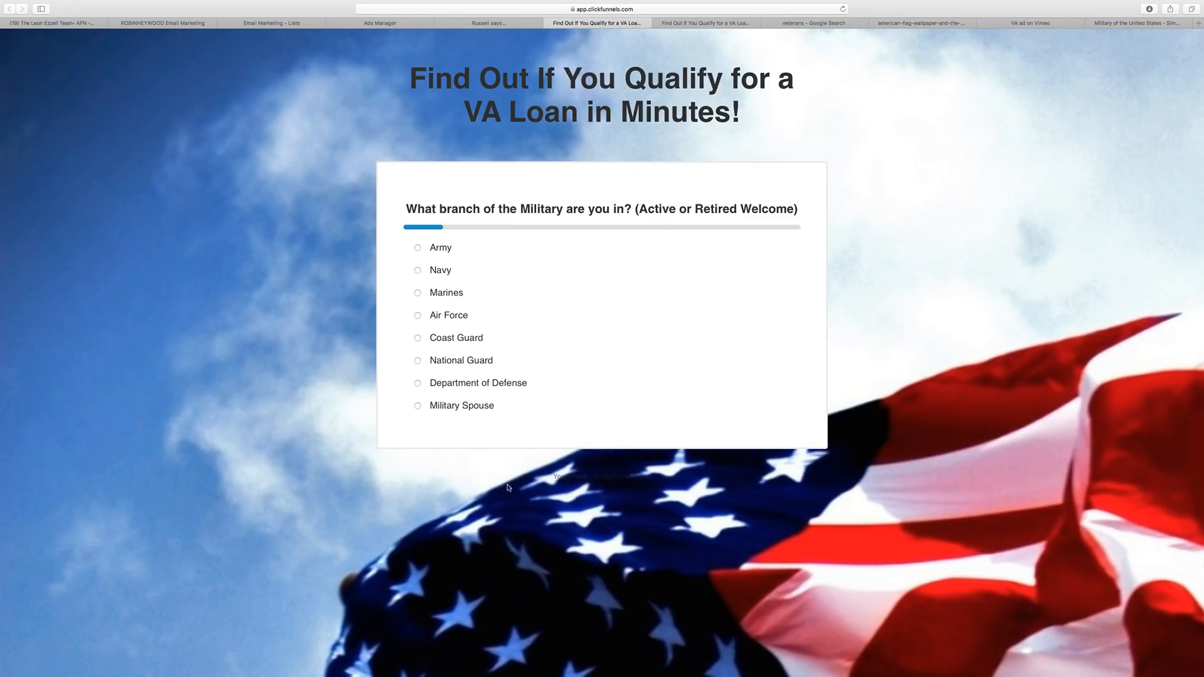
{"action": "left_click", "coordinate": [549, 25]}
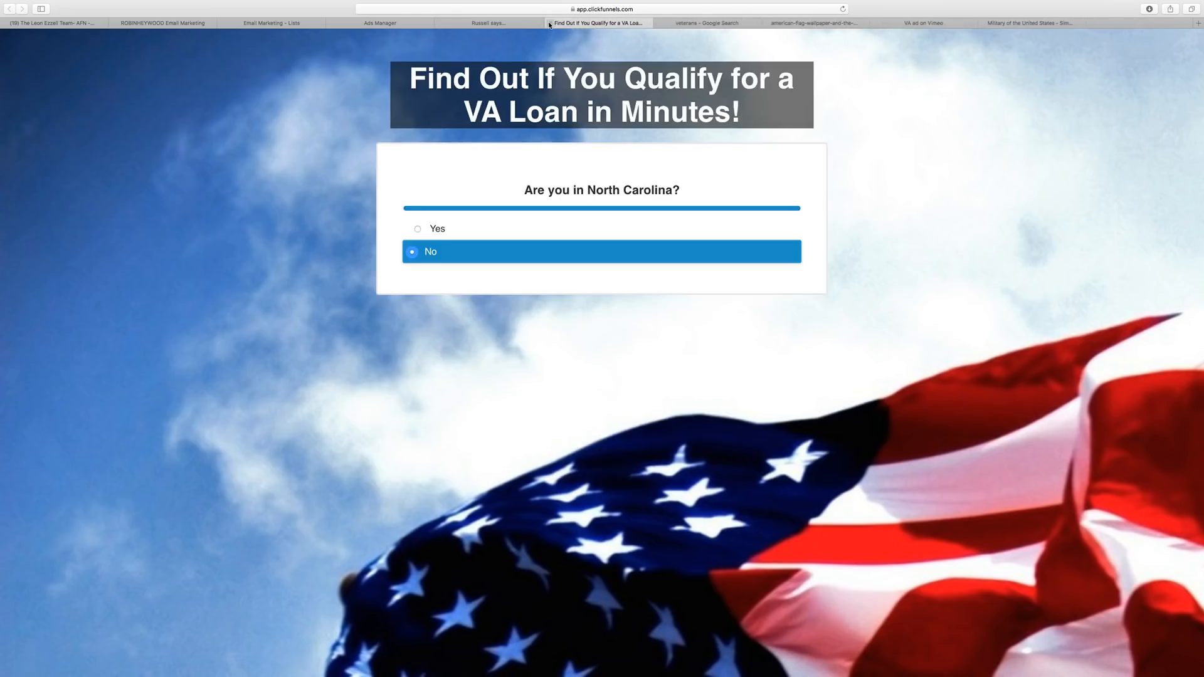
{"action": "left_click", "coordinate": [550, 25]}
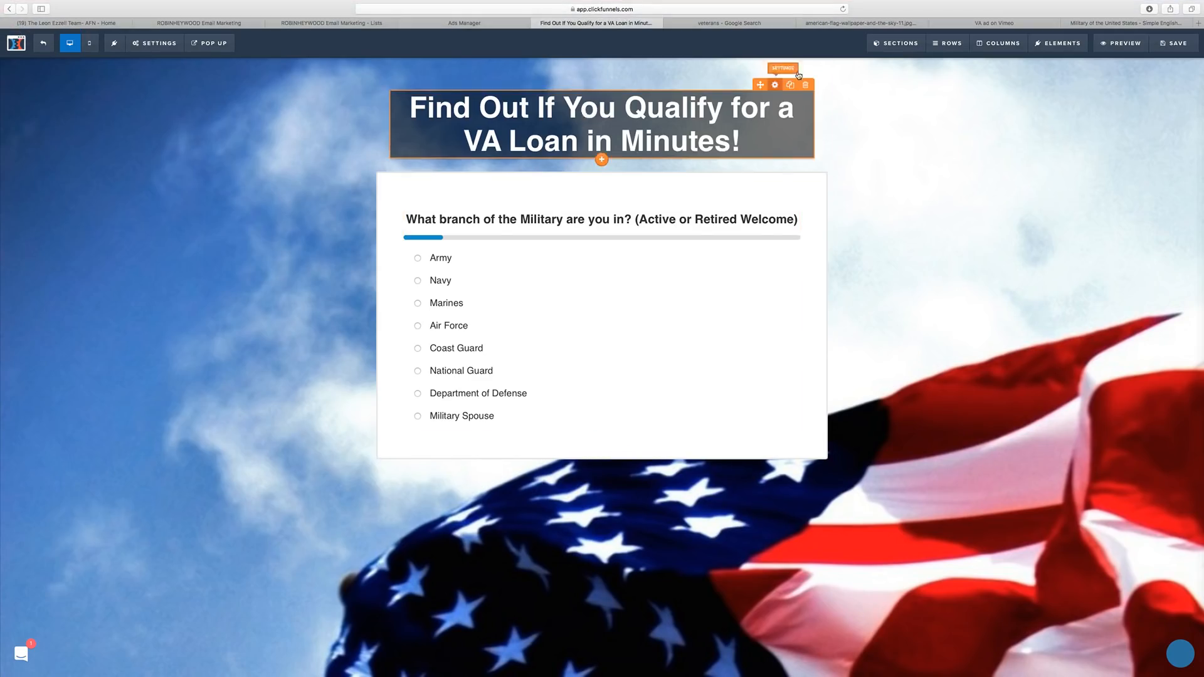
{"action": "left_click", "coordinate": [51, 46]}
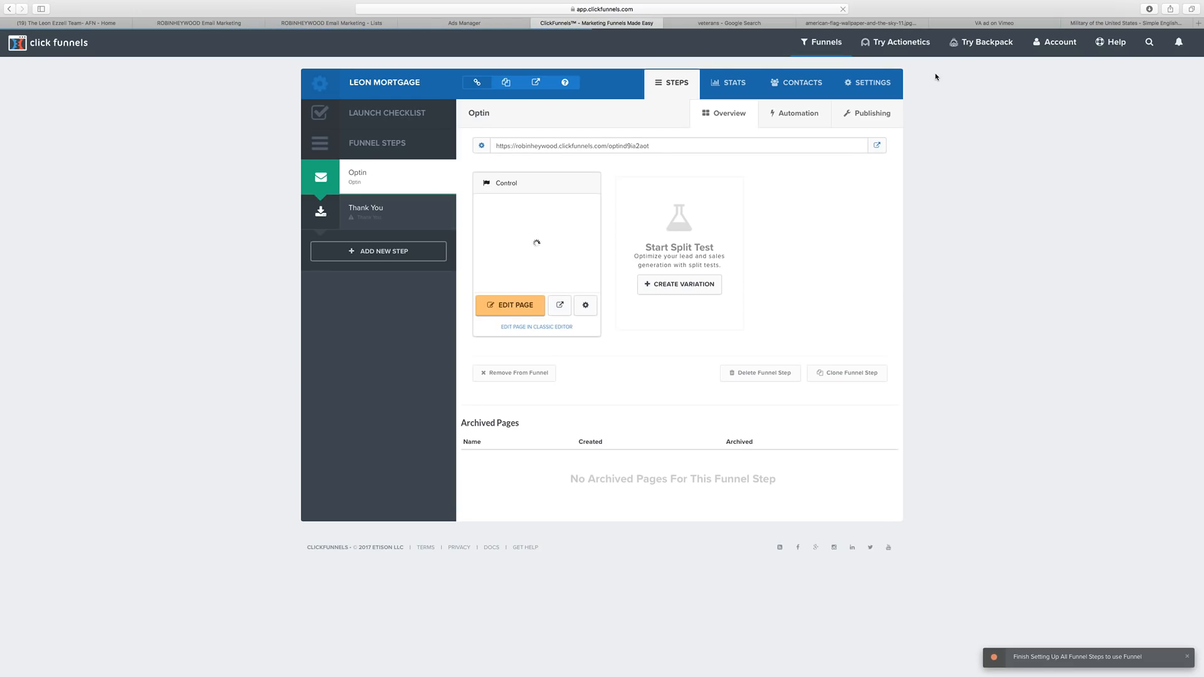
{"action": "left_click", "coordinate": [1056, 42]}
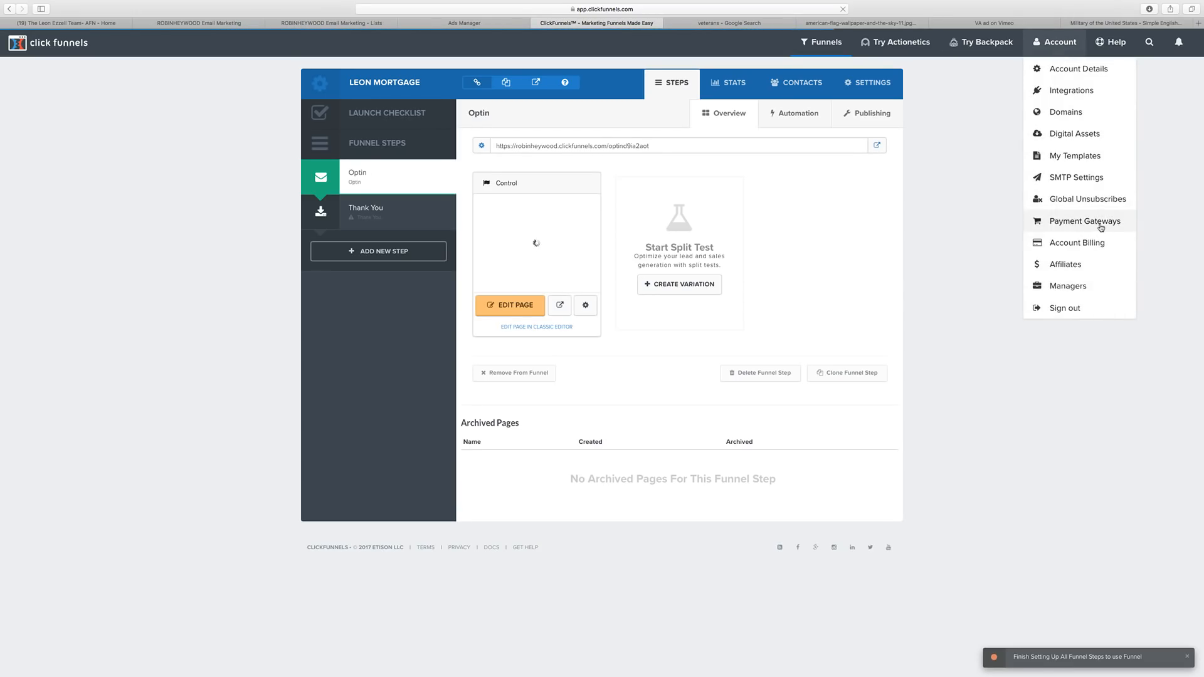
{"action": "left_click", "coordinate": [1060, 91], "text": "super"}
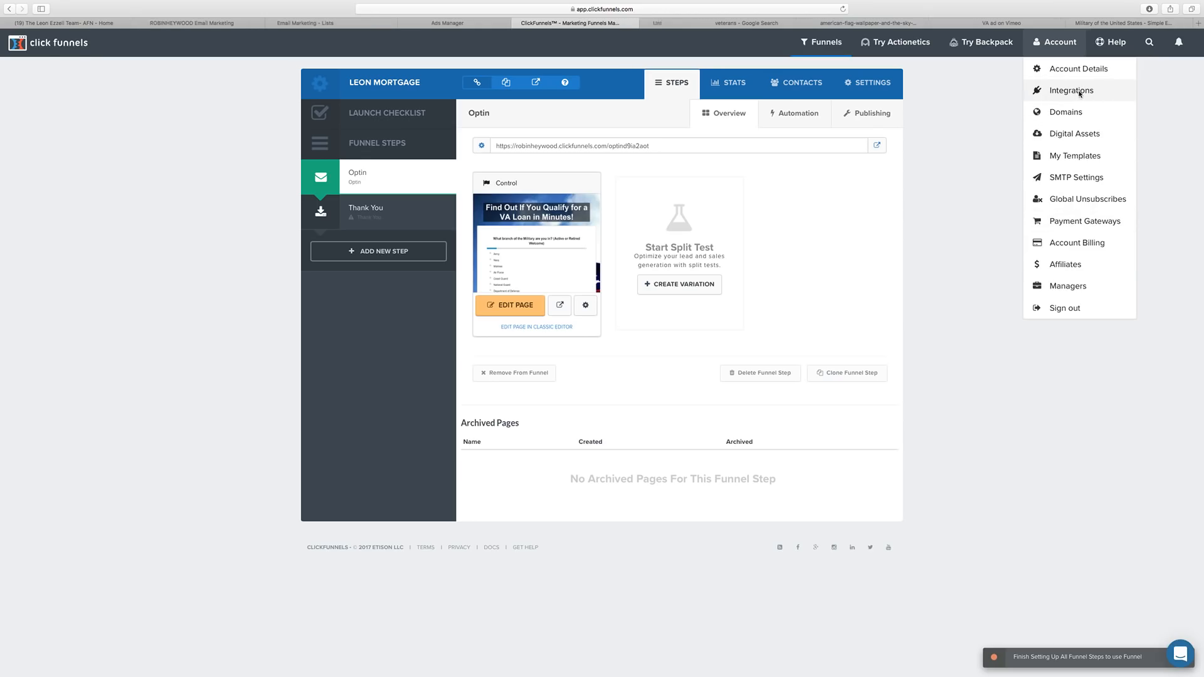
{"action": "left_click", "coordinate": [657, 25]}
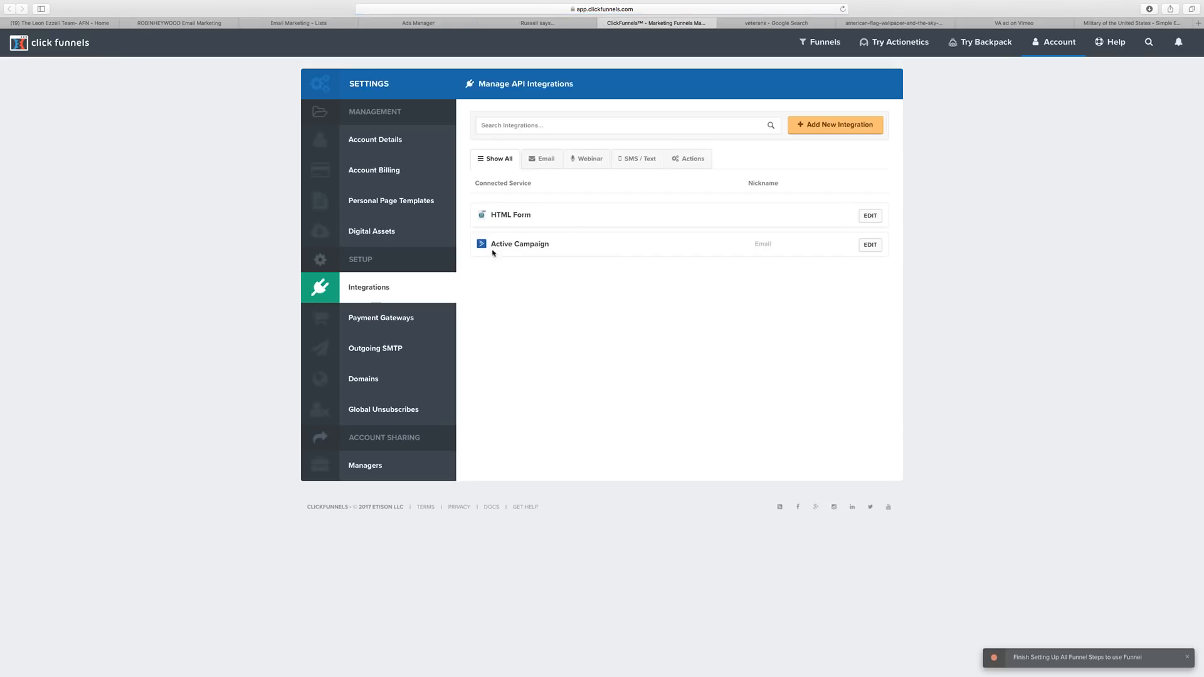
{"action": "left_click", "coordinate": [533, 24]}
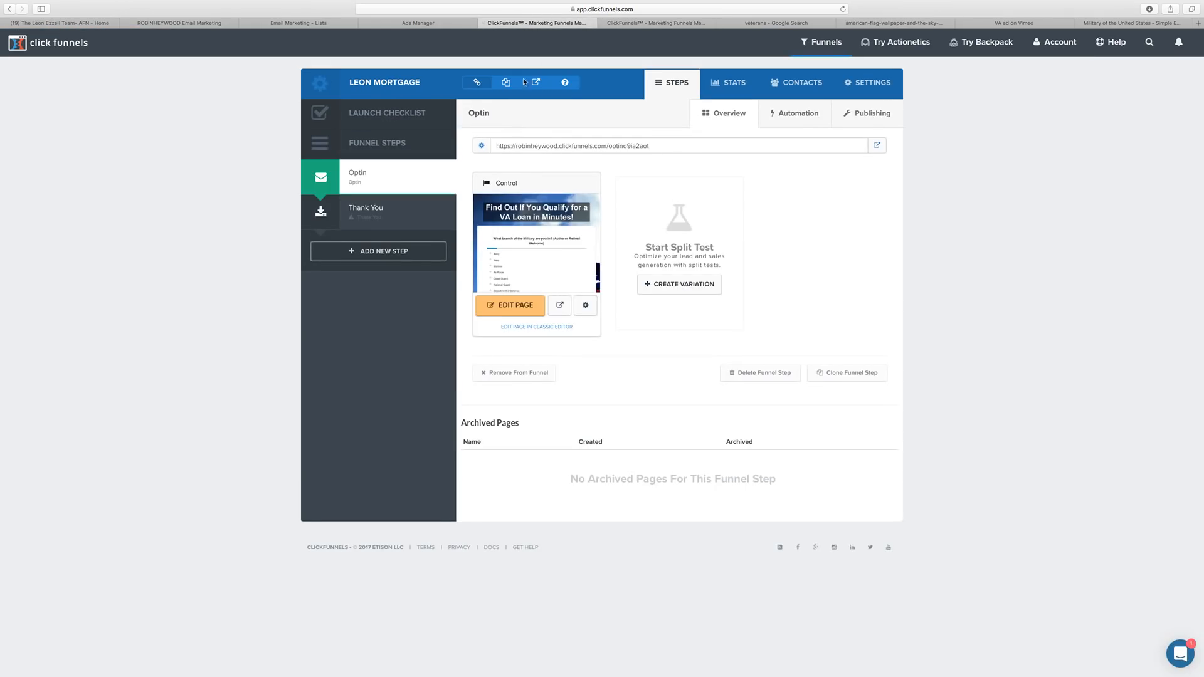
{"action": "left_click", "coordinate": [533, 307]}
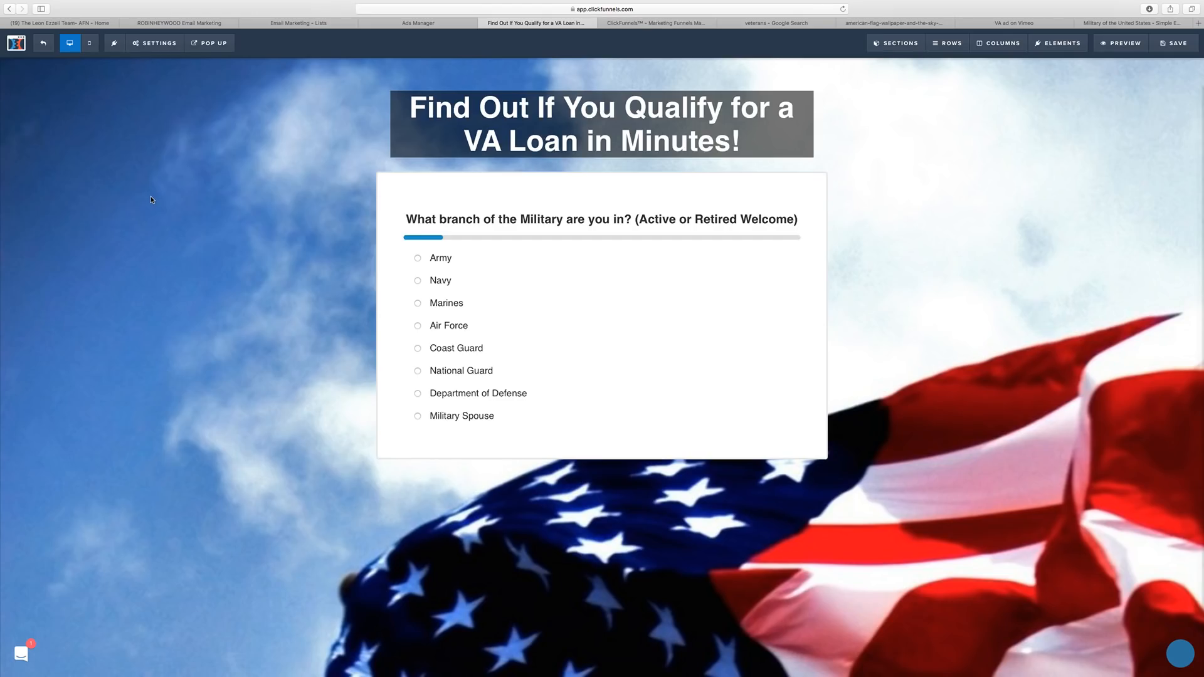
Set the page's email integration to ActiveCampaign, Add To List on the VA leads list, and save.
{"action": "left_click", "coordinate": [156, 42]}
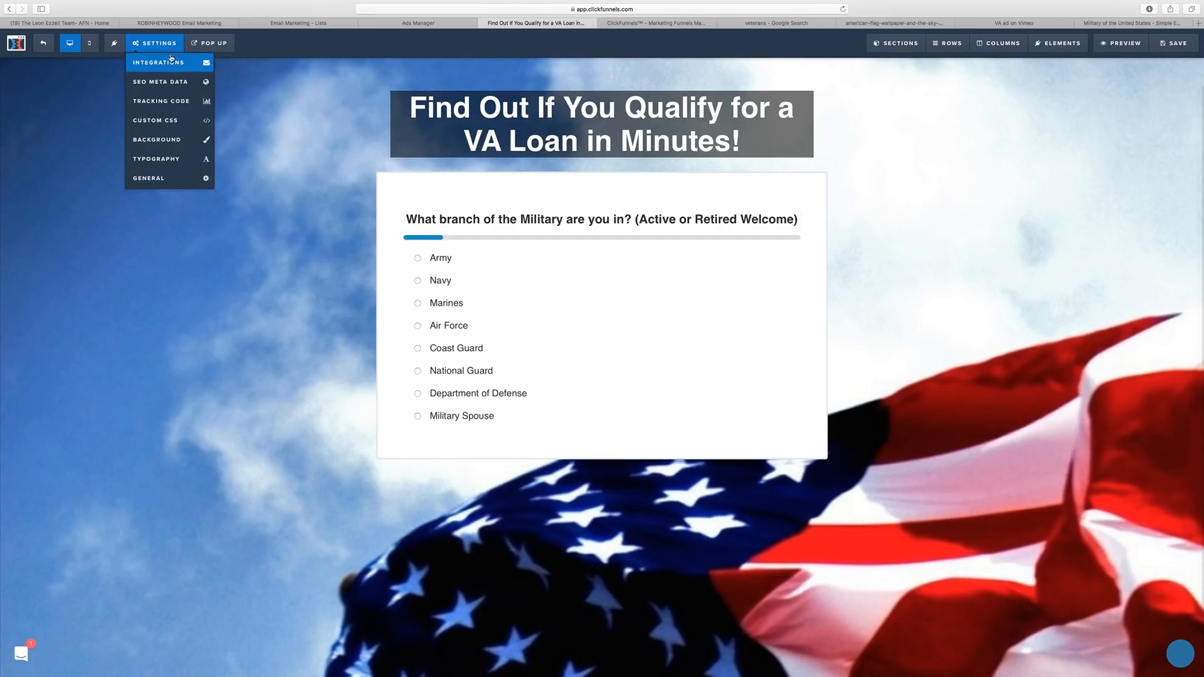
{"action": "left_click", "coordinate": [170, 63]}
{"action": "left_click", "coordinate": [1138, 181]}
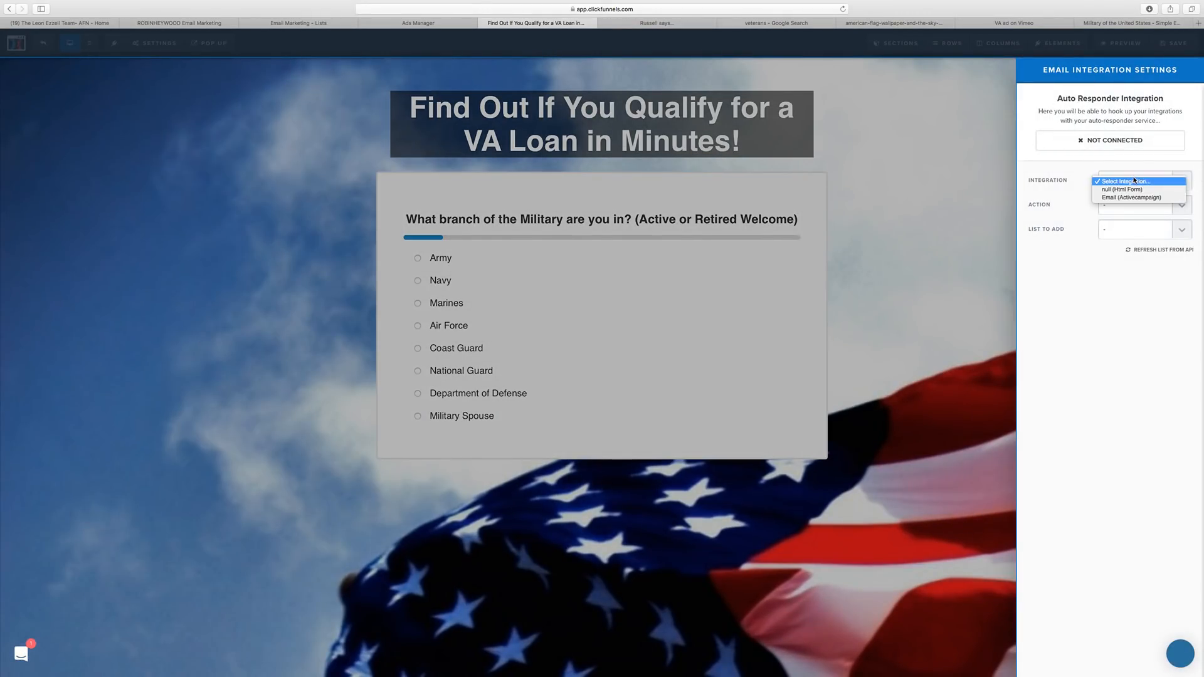
{"action": "left_click", "coordinate": [1132, 197]}
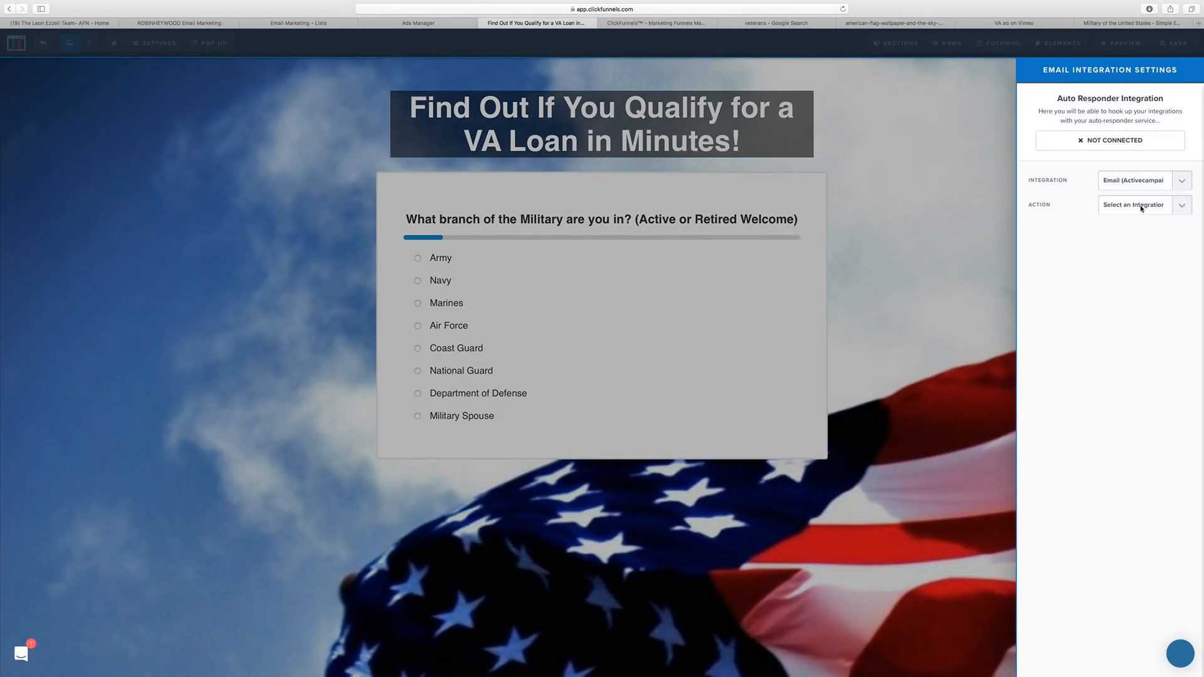
{"action": "left_click", "coordinate": [1139, 213]}
{"action": "left_click", "coordinate": [1139, 213]}
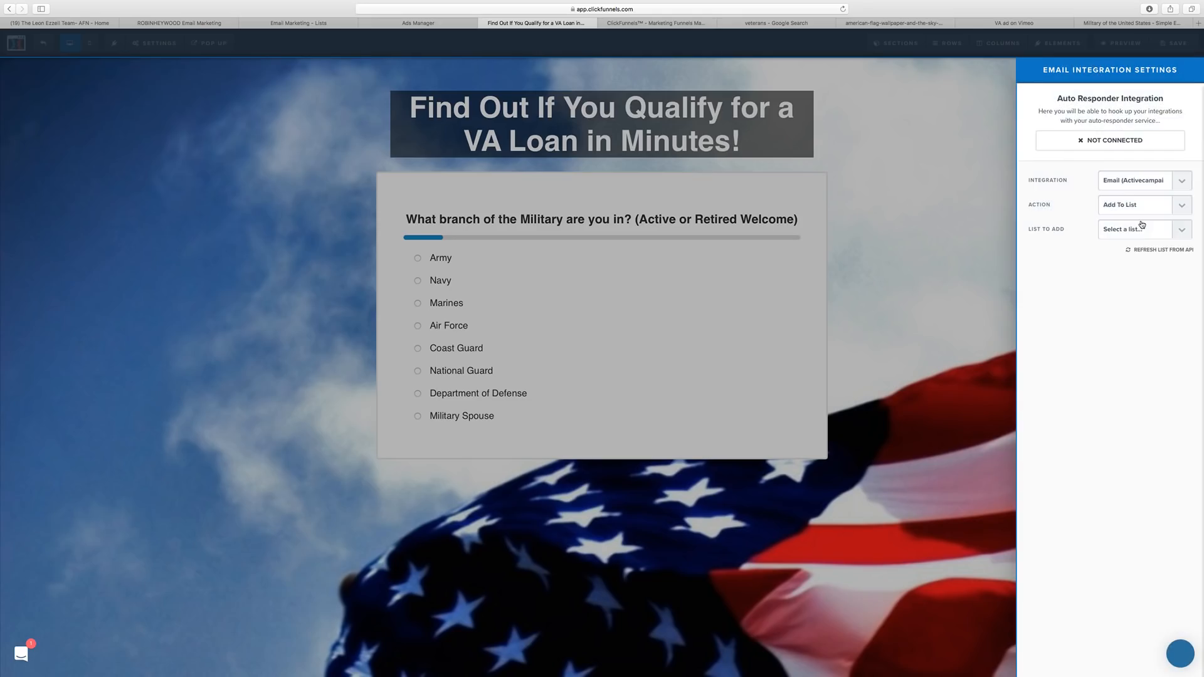
{"action": "left_click", "coordinate": [1140, 232]}
{"action": "left_click", "coordinate": [1150, 239]}
{"action": "left_click", "coordinate": [1138, 238]}
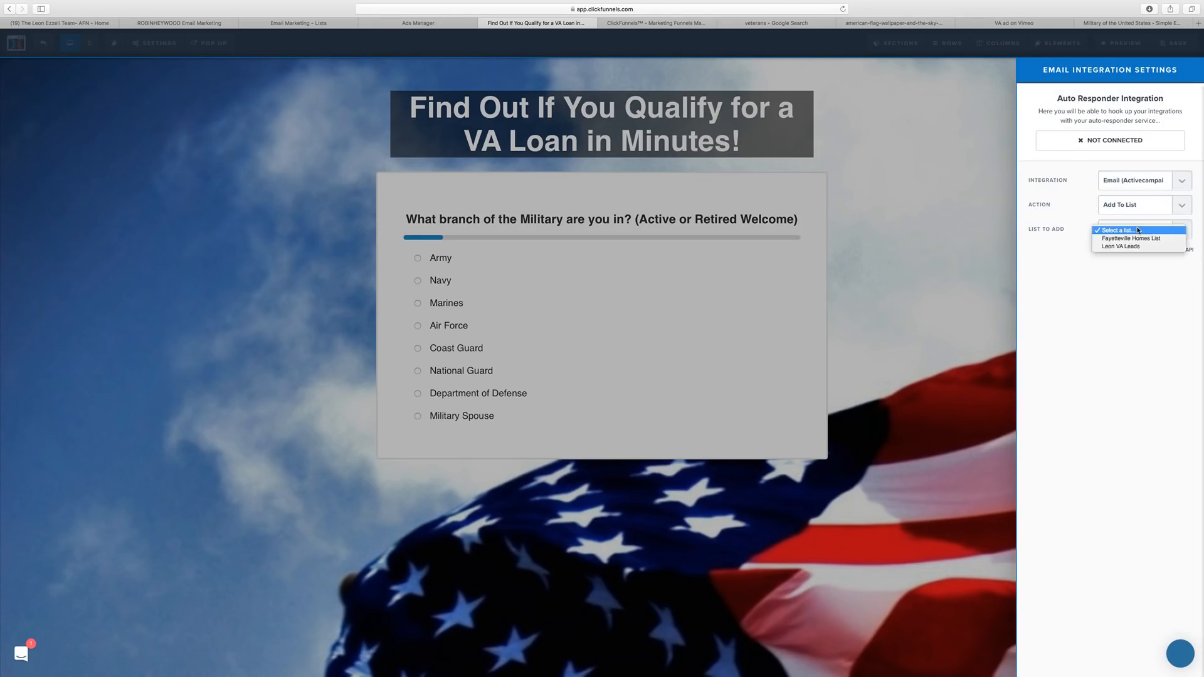
{"action": "left_click", "coordinate": [961, 115]}
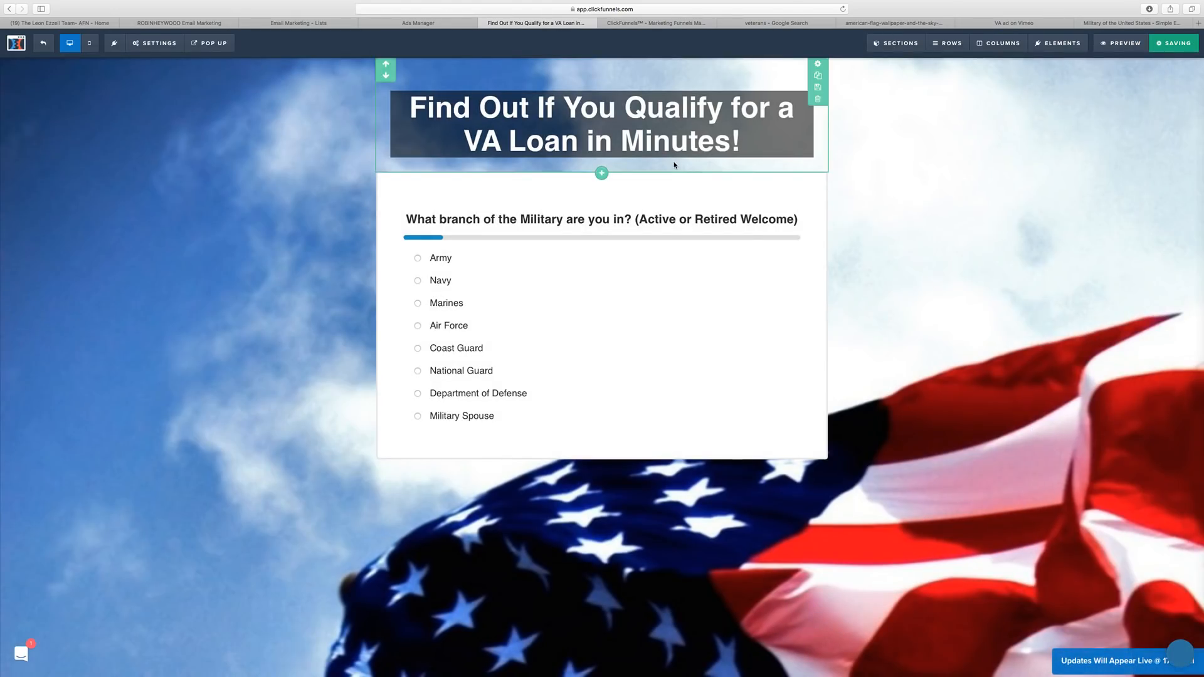
In Publishing, replace the optin step's random path with valoan and update the funnel step.
{"action": "left_click", "coordinate": [43, 44]}
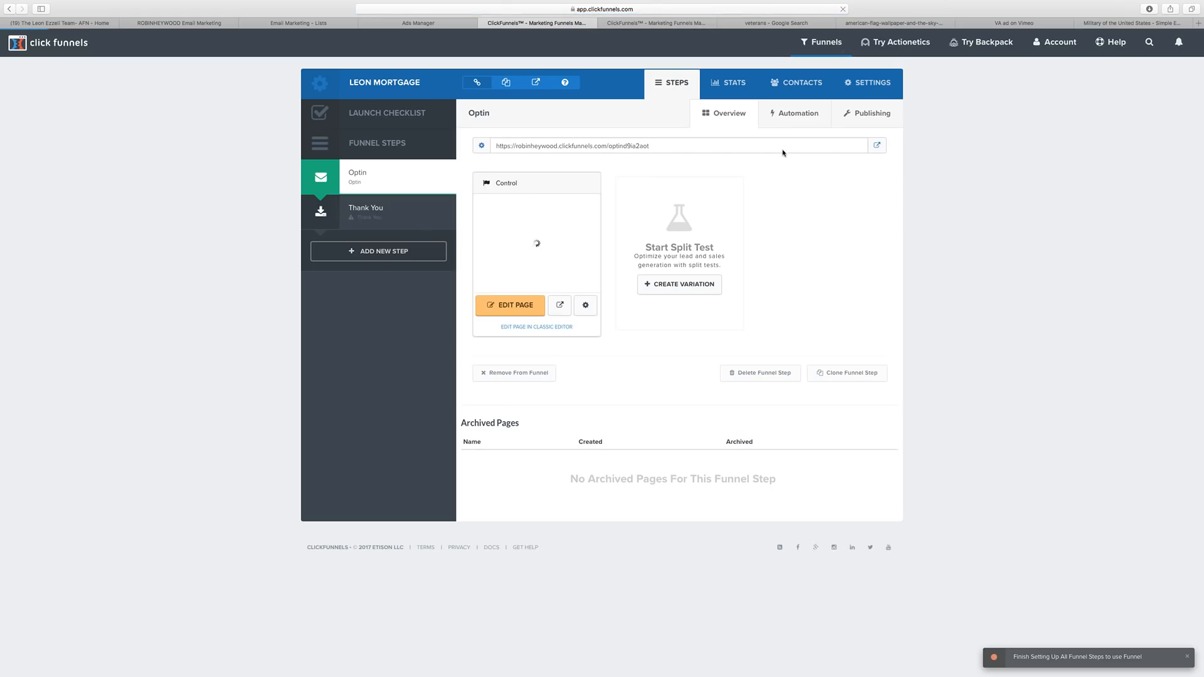
{"action": "left_click", "coordinate": [881, 116]}
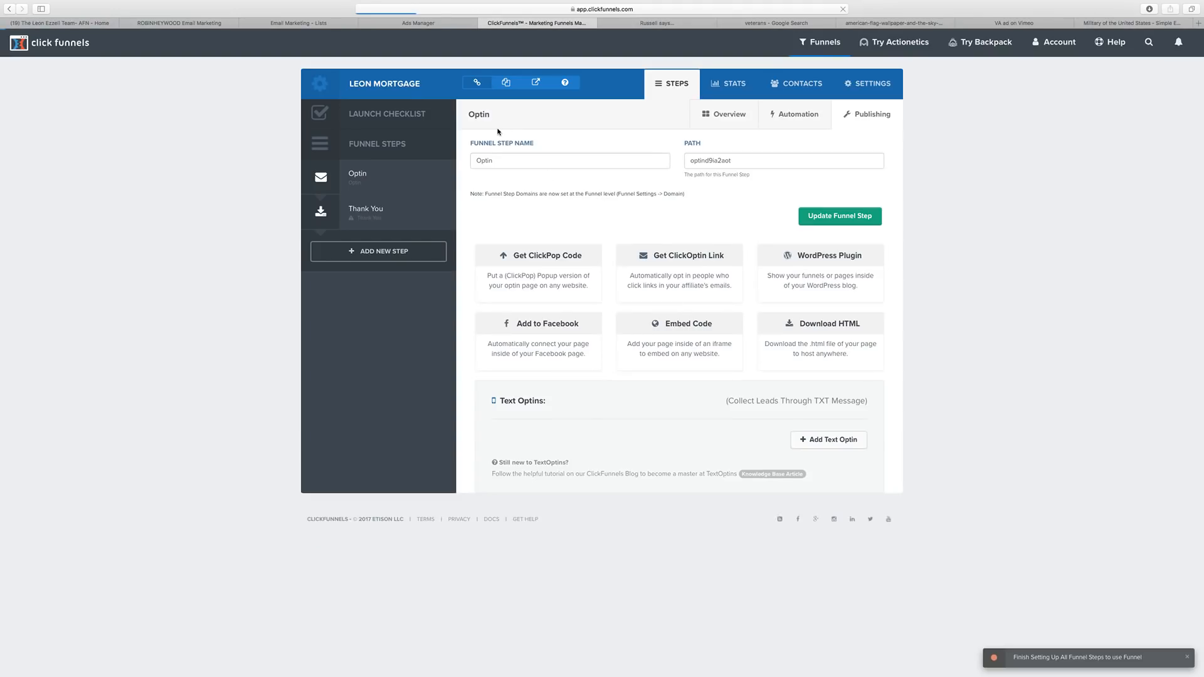
{"action": "left_click_drag", "start_coordinate": [732, 161], "coordinate": [688, 163]}
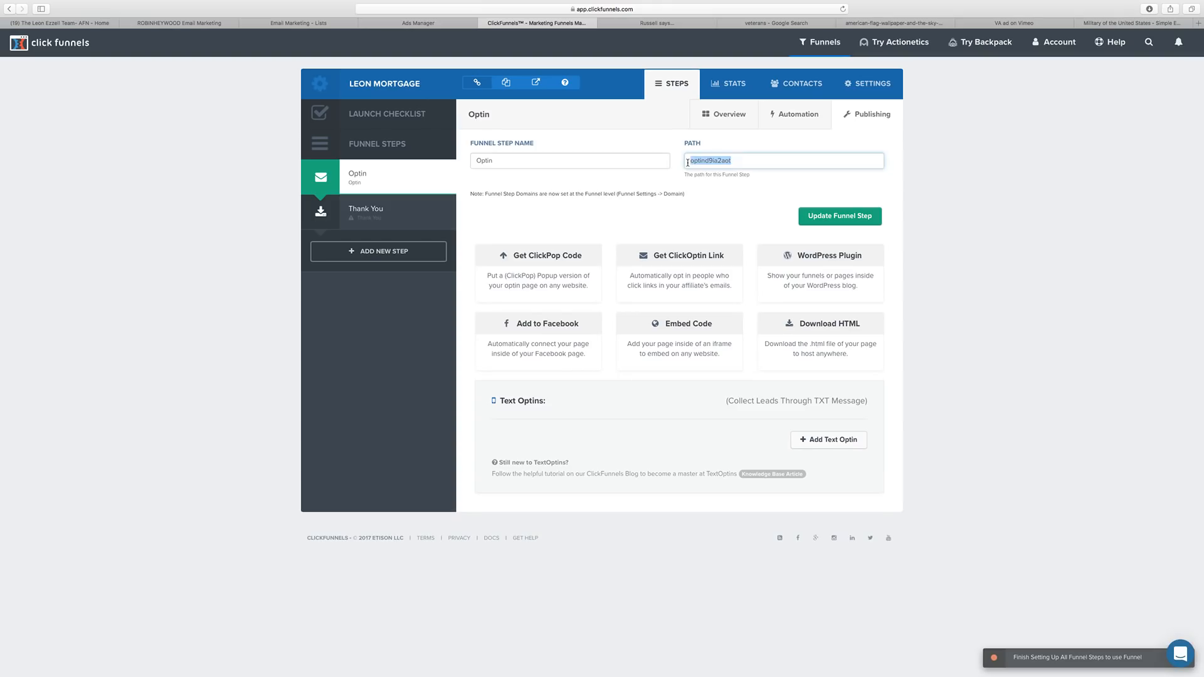
{"action": "type", "text": "valoan"}
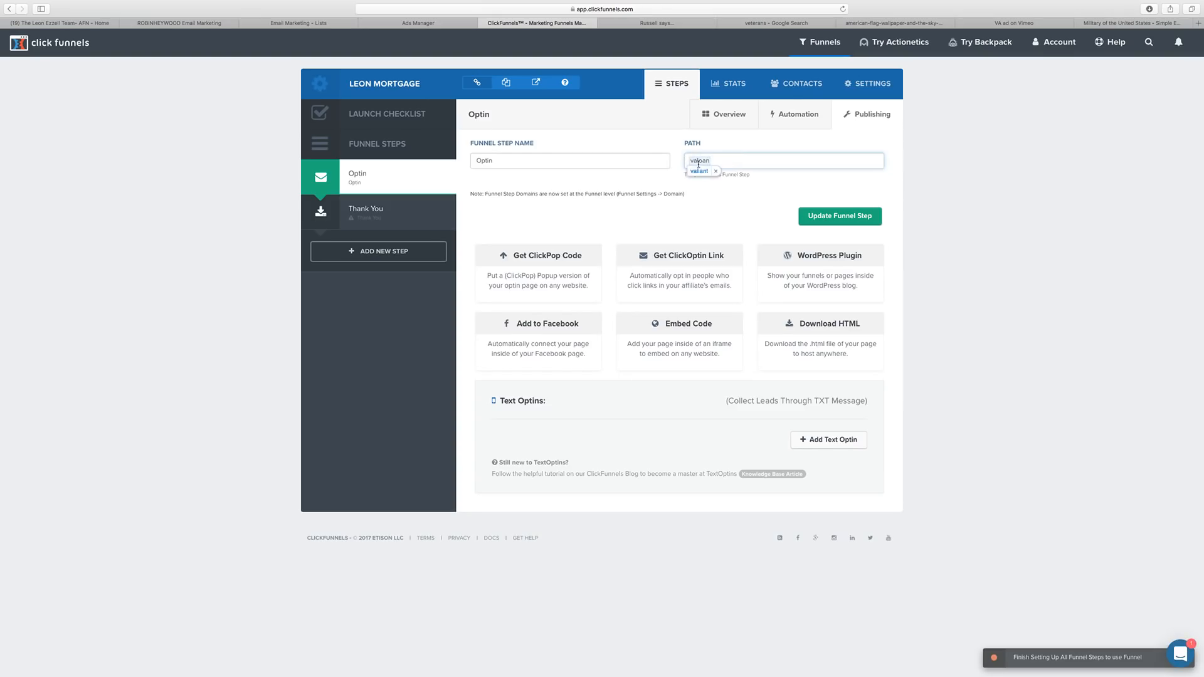
{"action": "left_click_drag", "start_coordinate": [748, 162], "coordinate": [686, 161]}
{"action": "type", "text": "va"}
{"action": "left_click", "coordinate": [717, 171]}
{"action": "left_click_drag", "start_coordinate": [711, 161], "coordinate": [687, 161]}
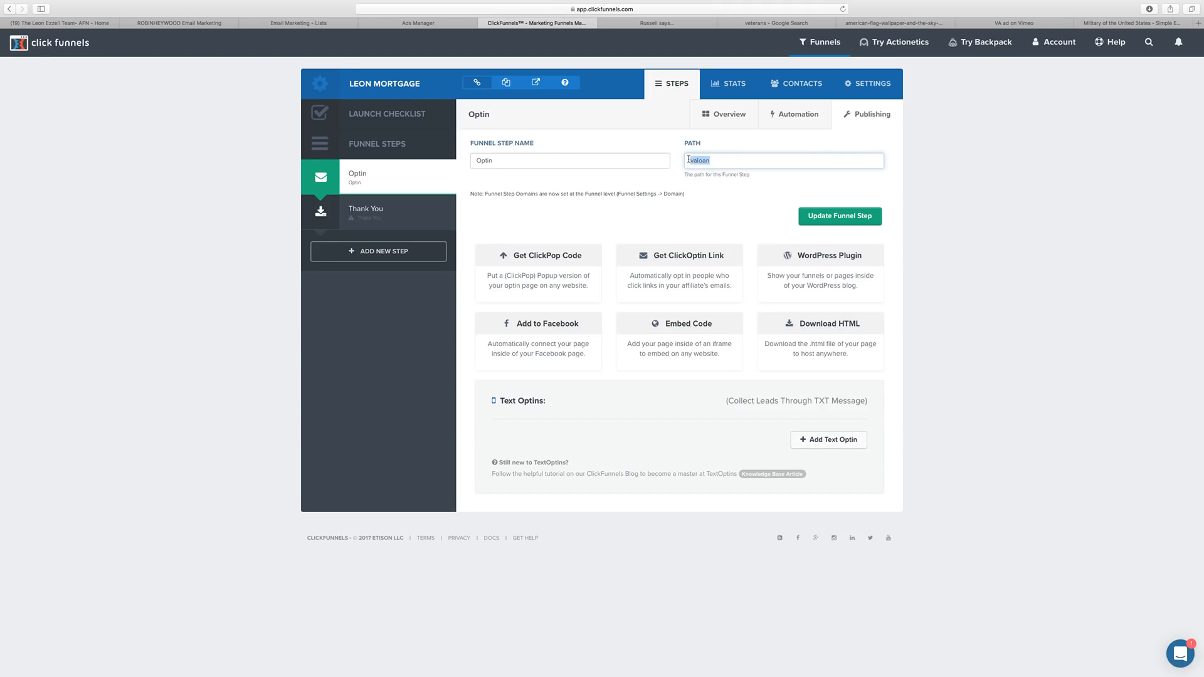
{"action": "left_click", "coordinate": [839, 217]}
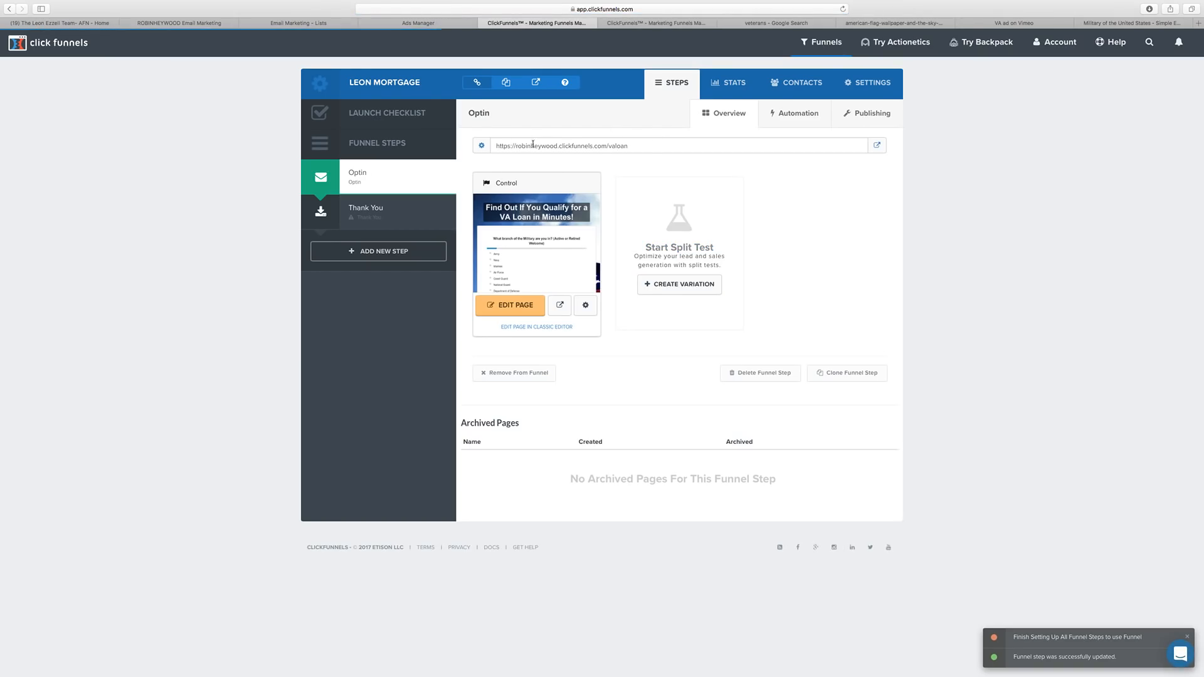
Set the optin page's own Path to valoan and update the page.
{"action": "left_click", "coordinate": [584, 304]}
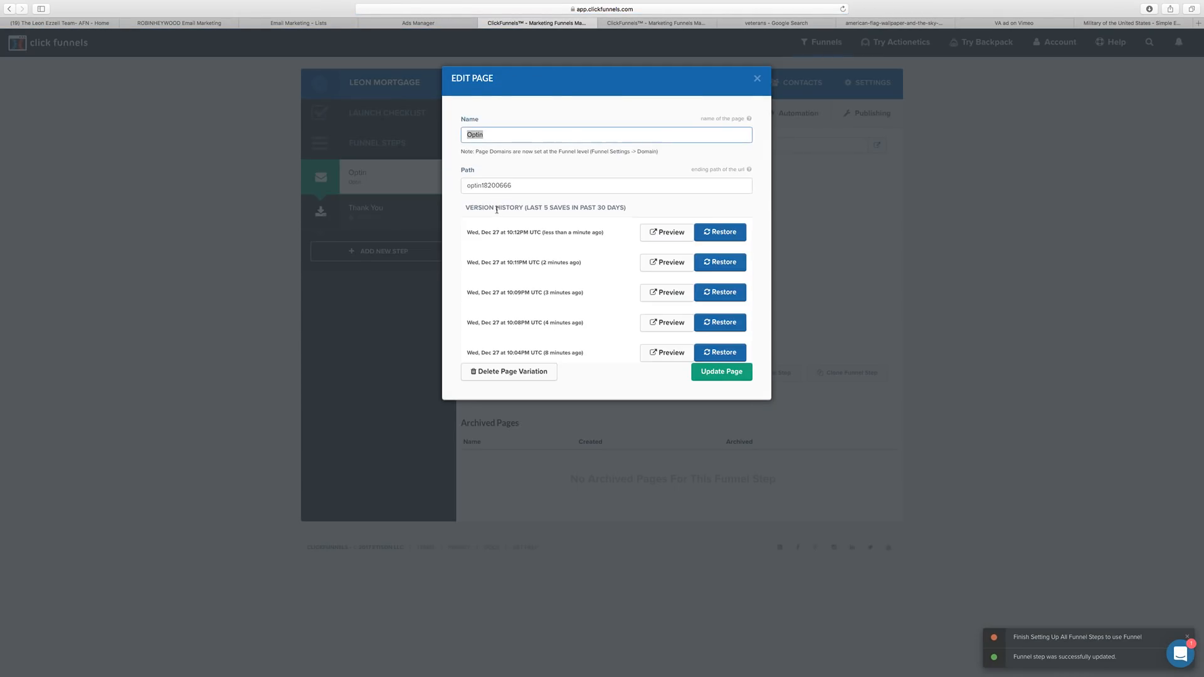
{"action": "key", "text": "Tab"}
{"action": "type", "text": "valoan"}
{"action": "left_click", "coordinate": [705, 377]}
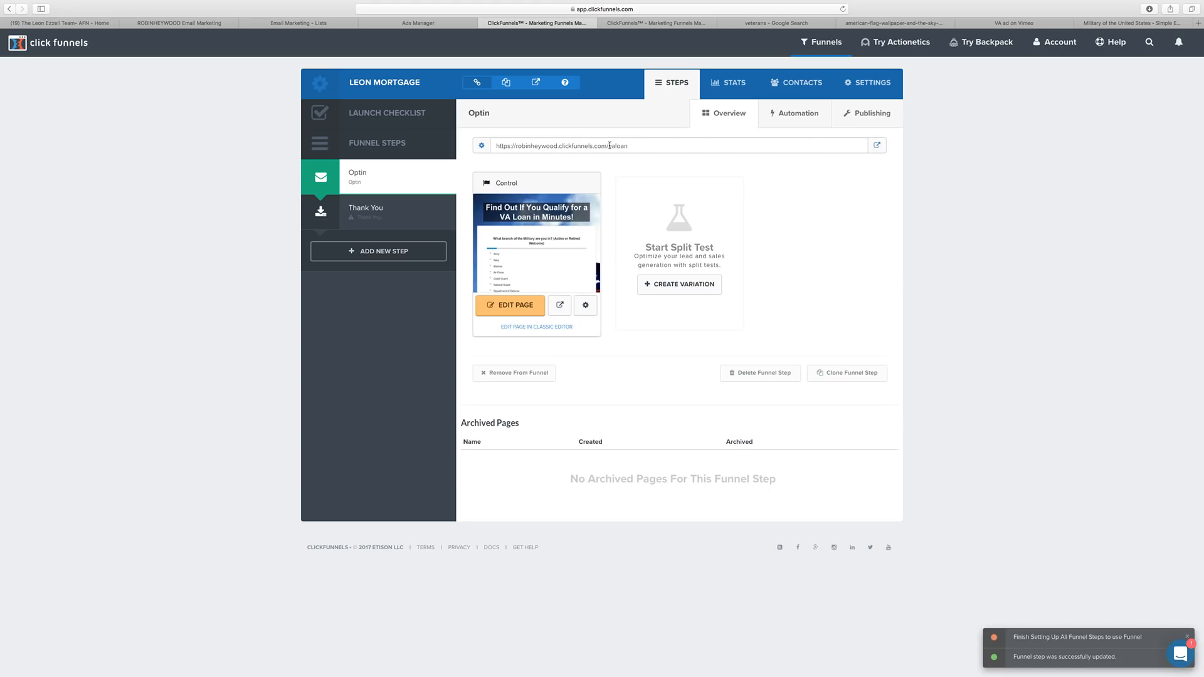
Test the live valoan optin page in a new tab, then close the extra tabs.
{"action": "left_click_drag", "start_coordinate": [607, 145], "coordinate": [520, 145]}
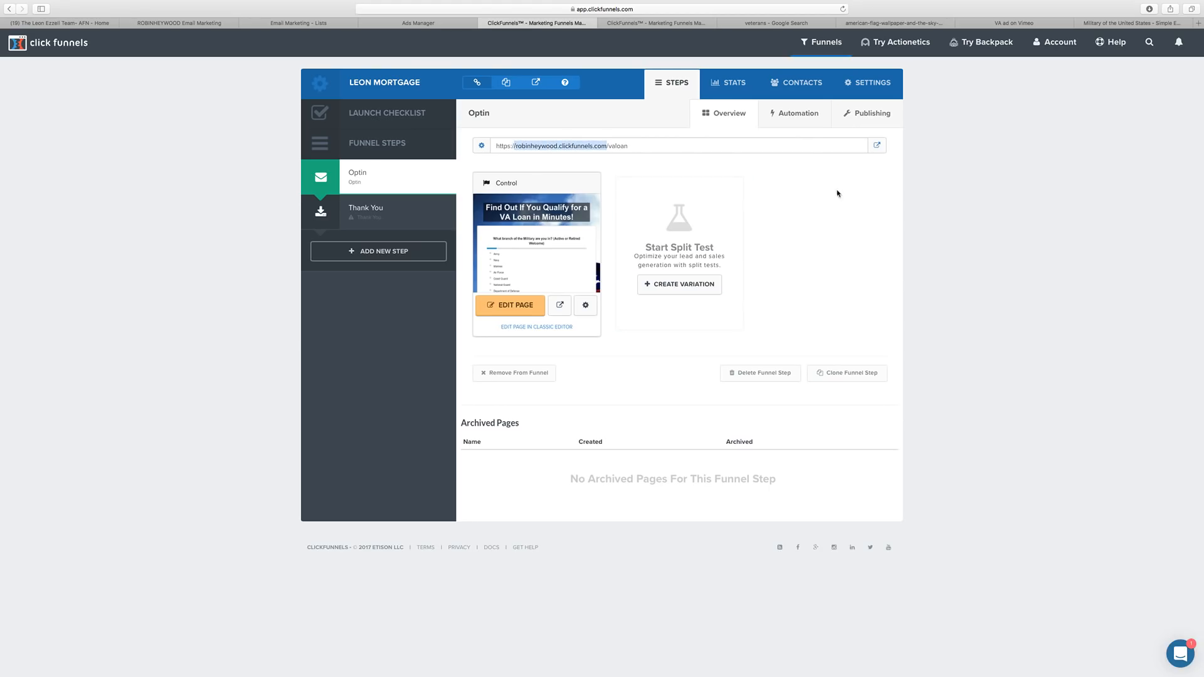
{"action": "left_click", "coordinate": [876, 148]}
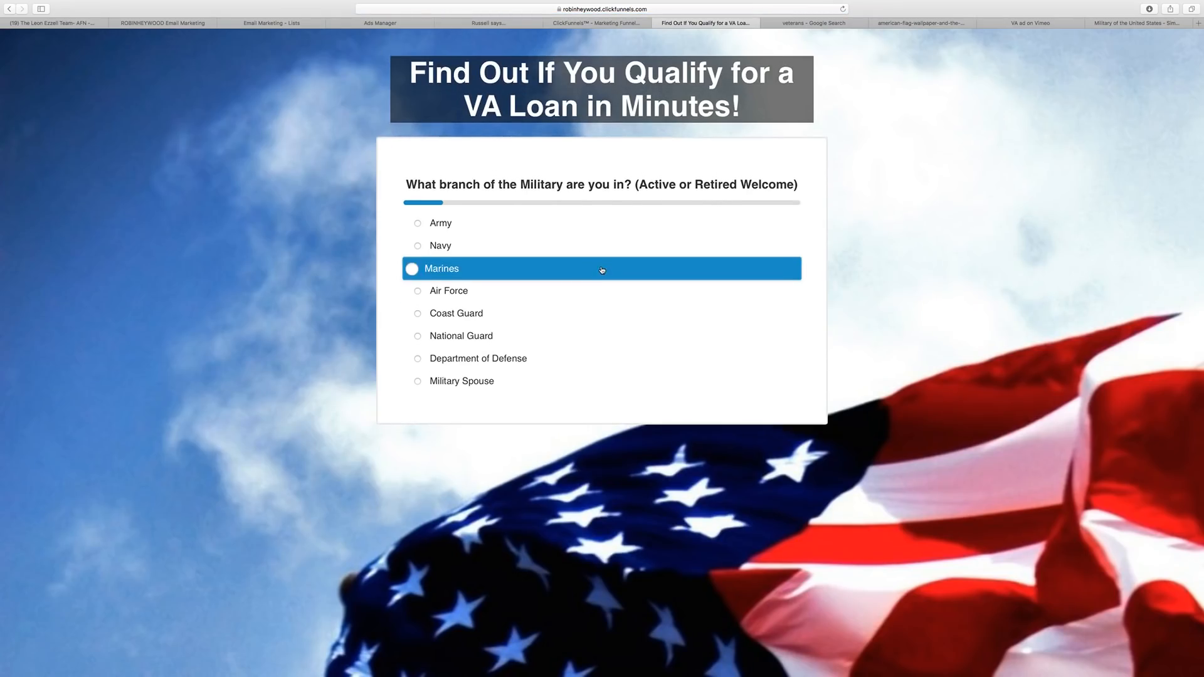
{"action": "left_click", "coordinate": [657, 23]}
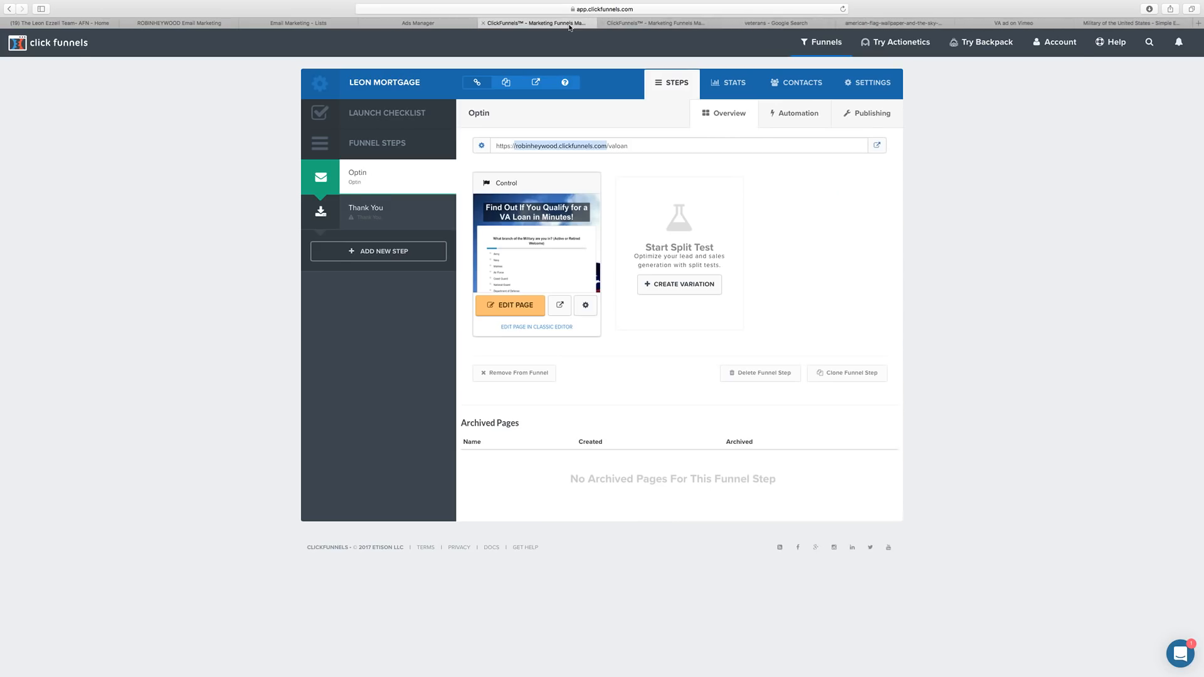
{"action": "left_click", "coordinate": [604, 24]}
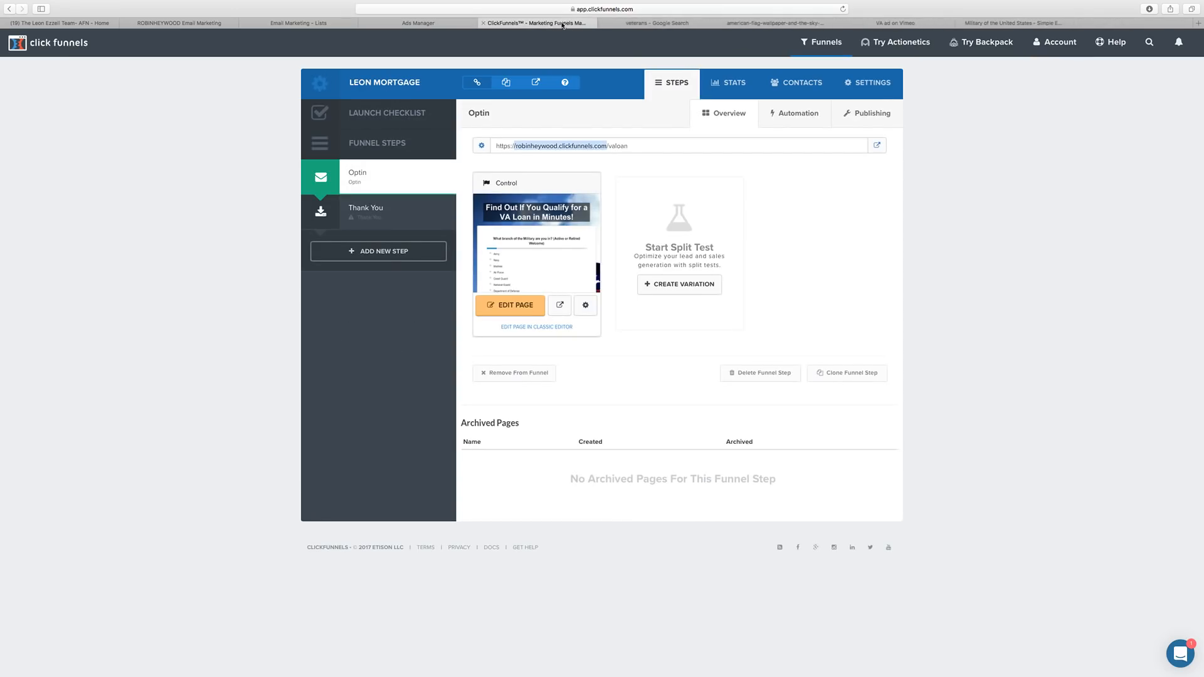
{"action": "left_click", "coordinate": [374, 210]}
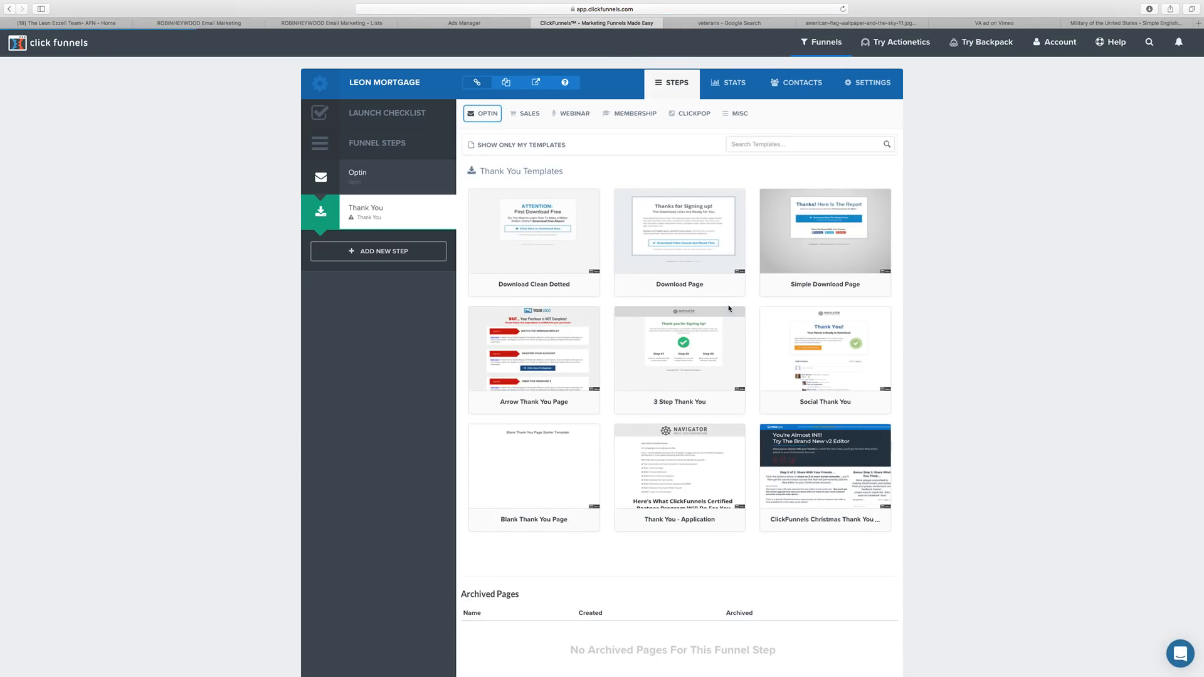
Browse the Thank You templates and select Simple Download Page.
{"action": "scroll", "coordinate": [1008, 401], "scroll_direction": "down", "scroll_amount": 2}
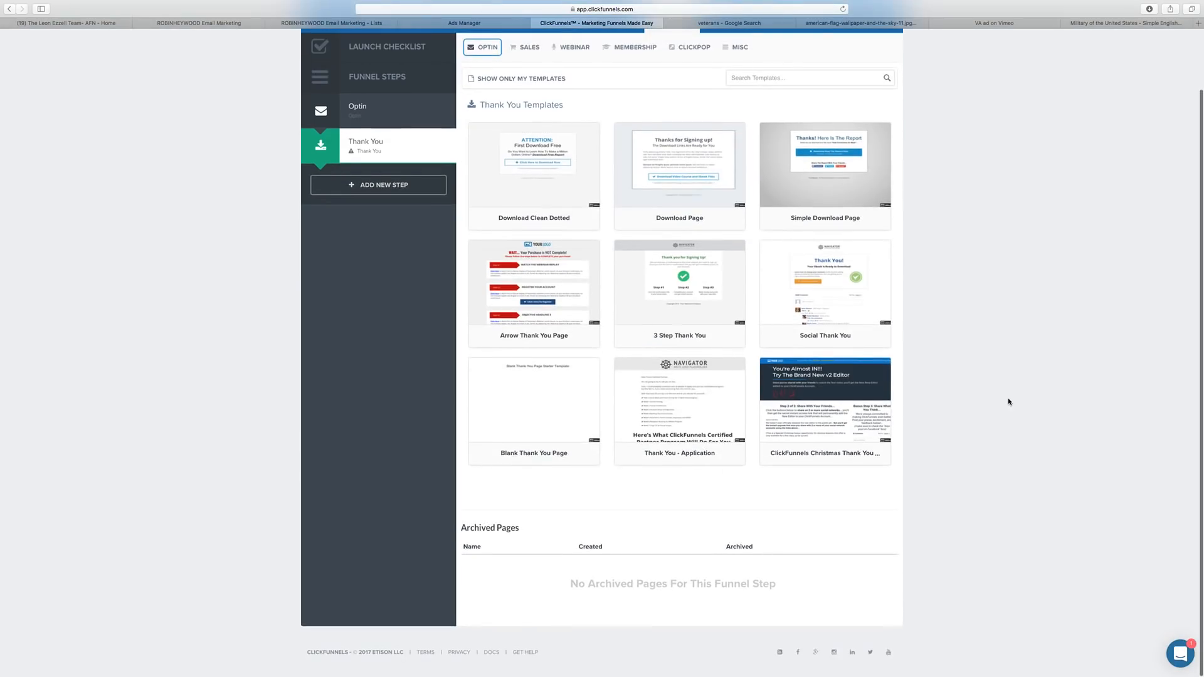
{"action": "scroll", "coordinate": [1008, 401], "scroll_direction": "up", "scroll_amount": 2}
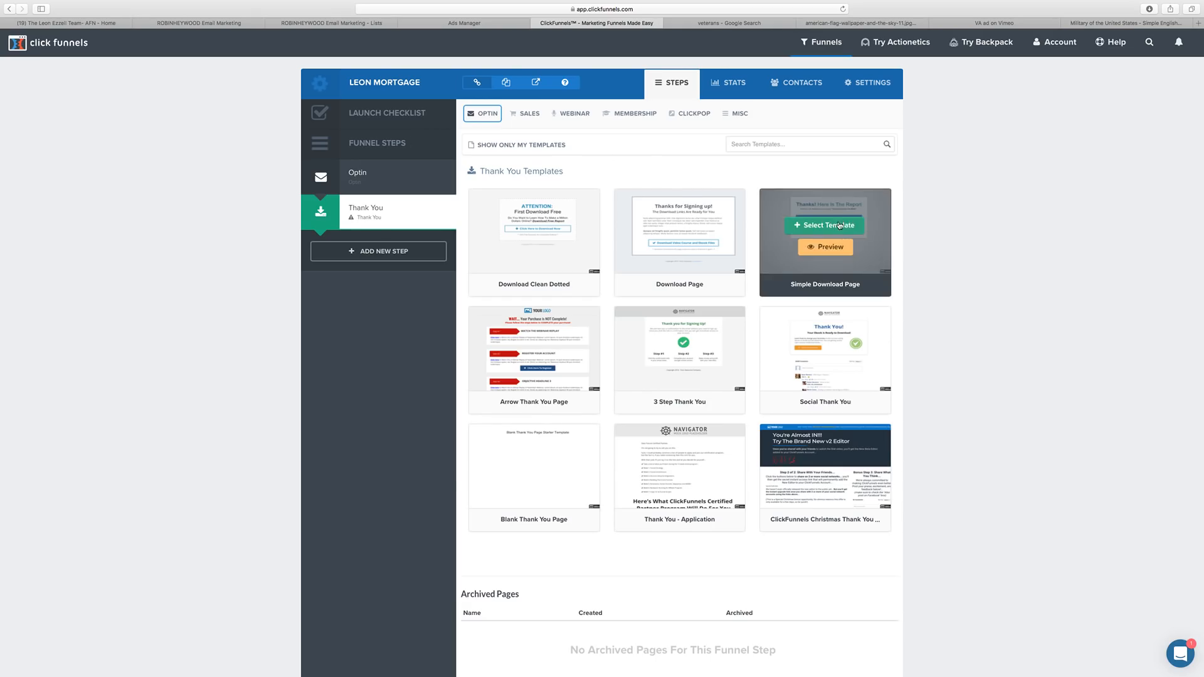
{"action": "left_click", "coordinate": [839, 226]}
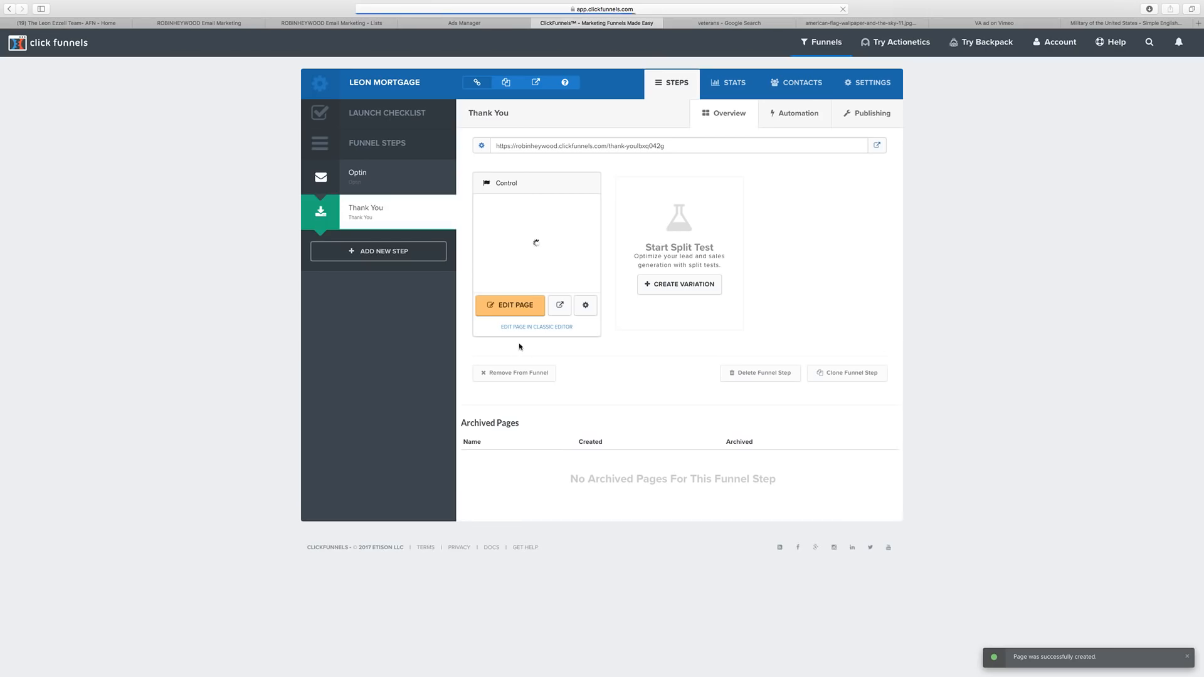
Delete the download button, share-with-friends row and footer from the Thank You page.
{"action": "left_click", "coordinate": [521, 307]}
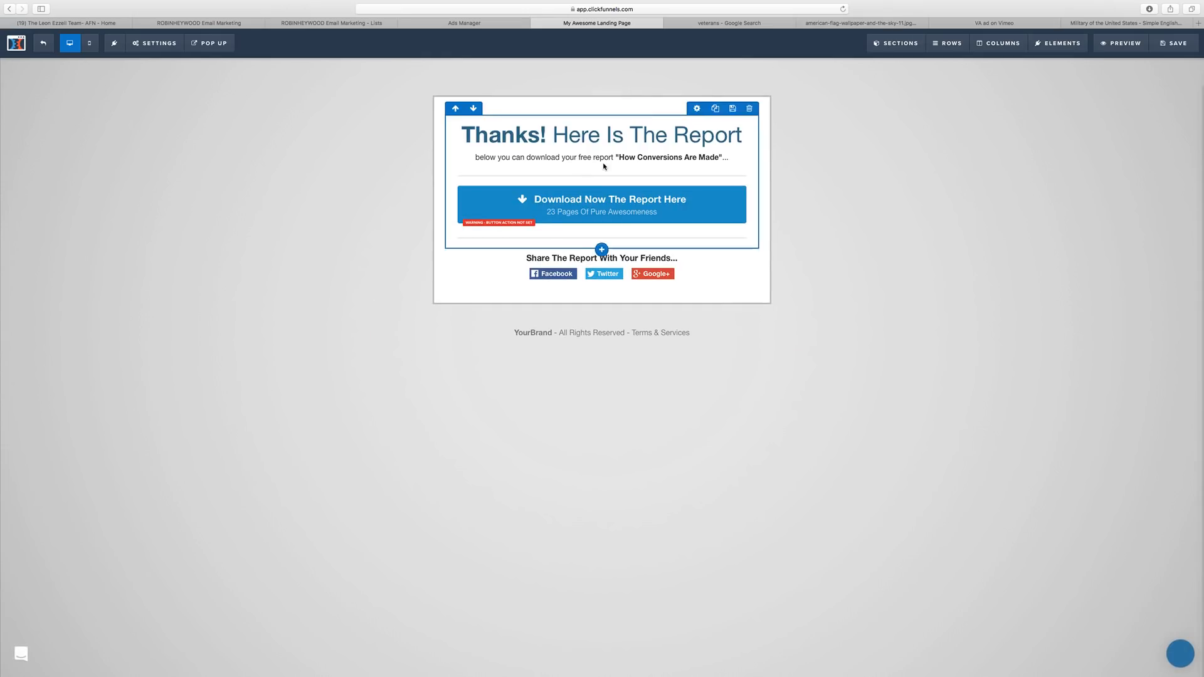
{"action": "left_click", "coordinate": [738, 180]}
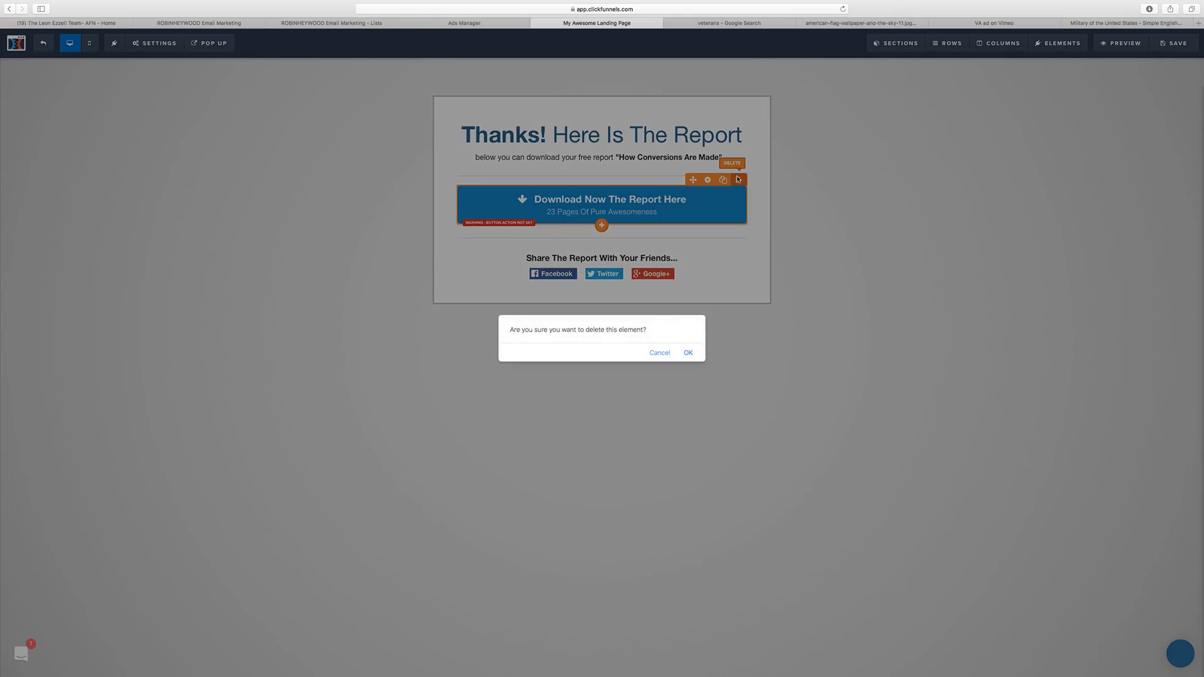
{"action": "left_click", "coordinate": [692, 352]}
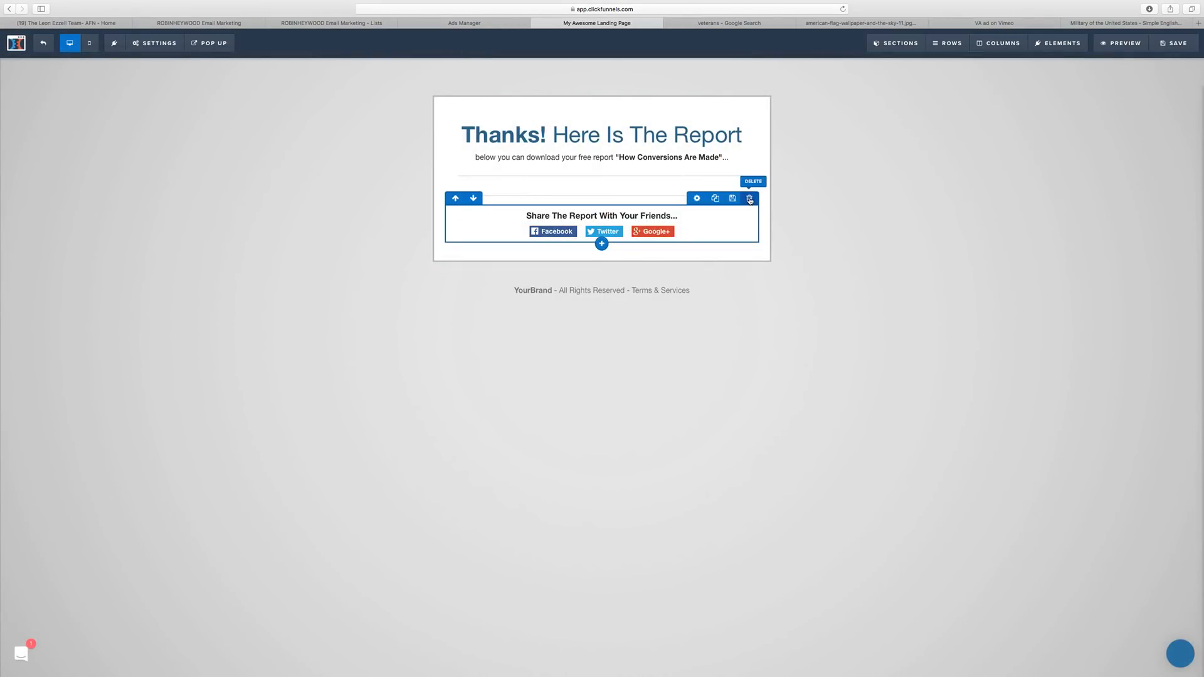
{"action": "left_click", "coordinate": [749, 198]}
{"action": "left_click", "coordinate": [688, 353]}
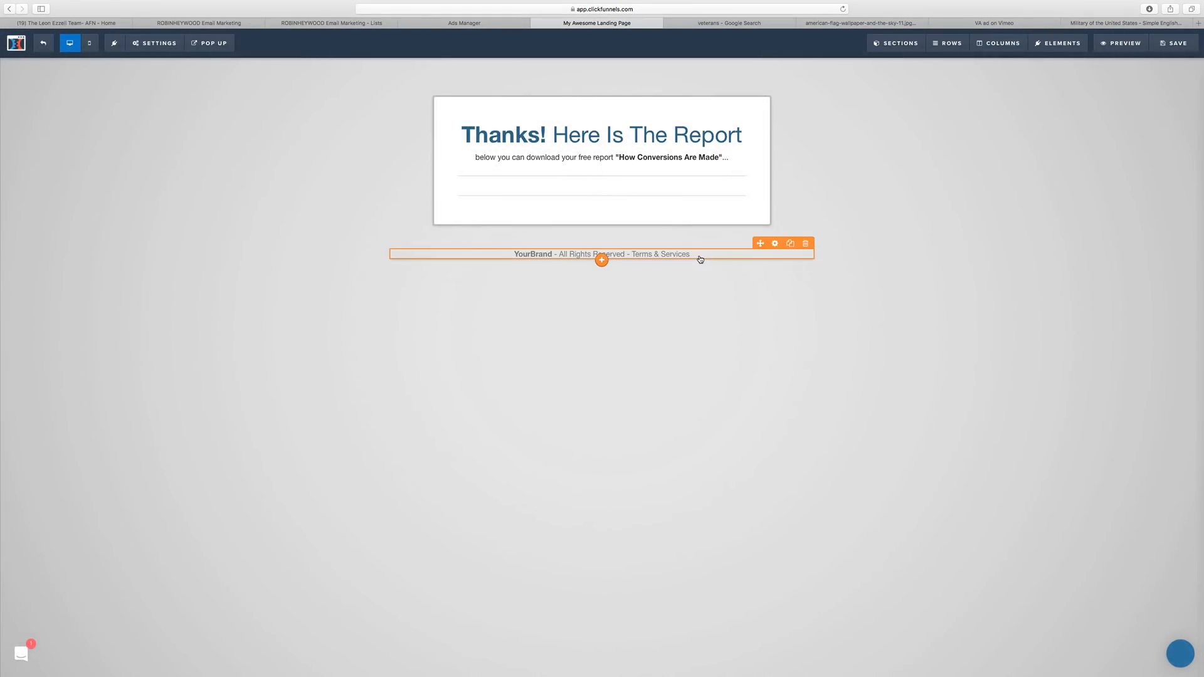
{"action": "left_click", "coordinate": [805, 243]}
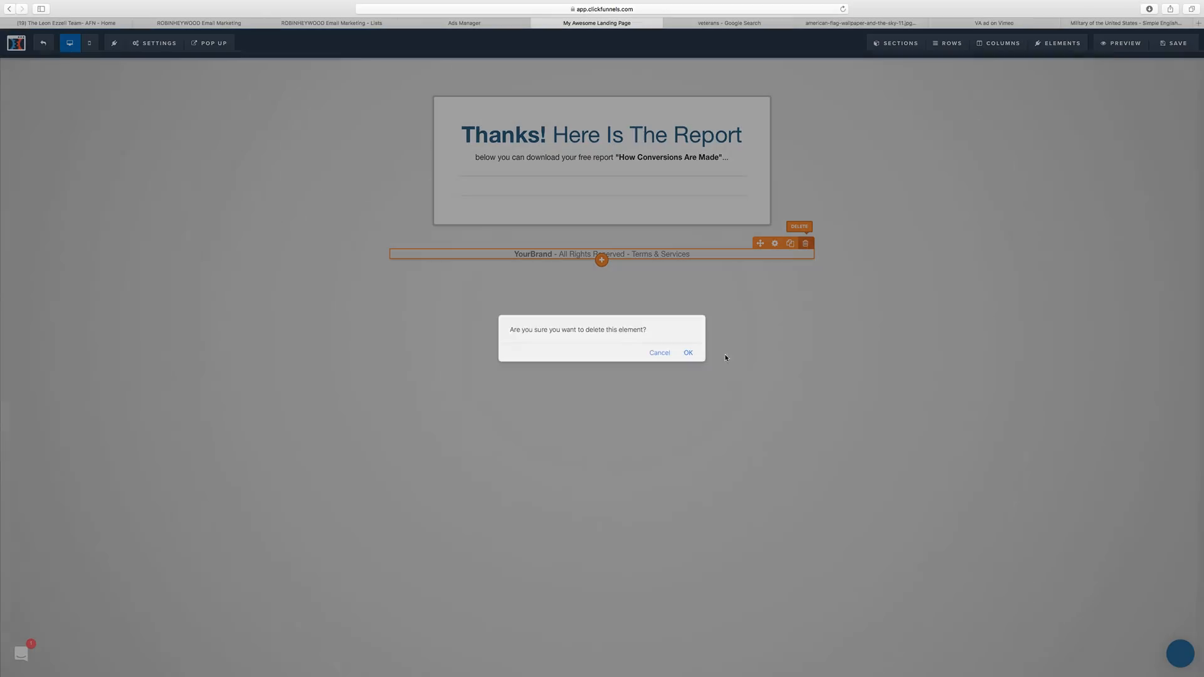
{"action": "left_click", "coordinate": [689, 353]}
Change the headline to 'Thanks!' over 'I will give you a call in the next few minutes to go over what you qualify for!'.
{"action": "left_click", "coordinate": [580, 137]}
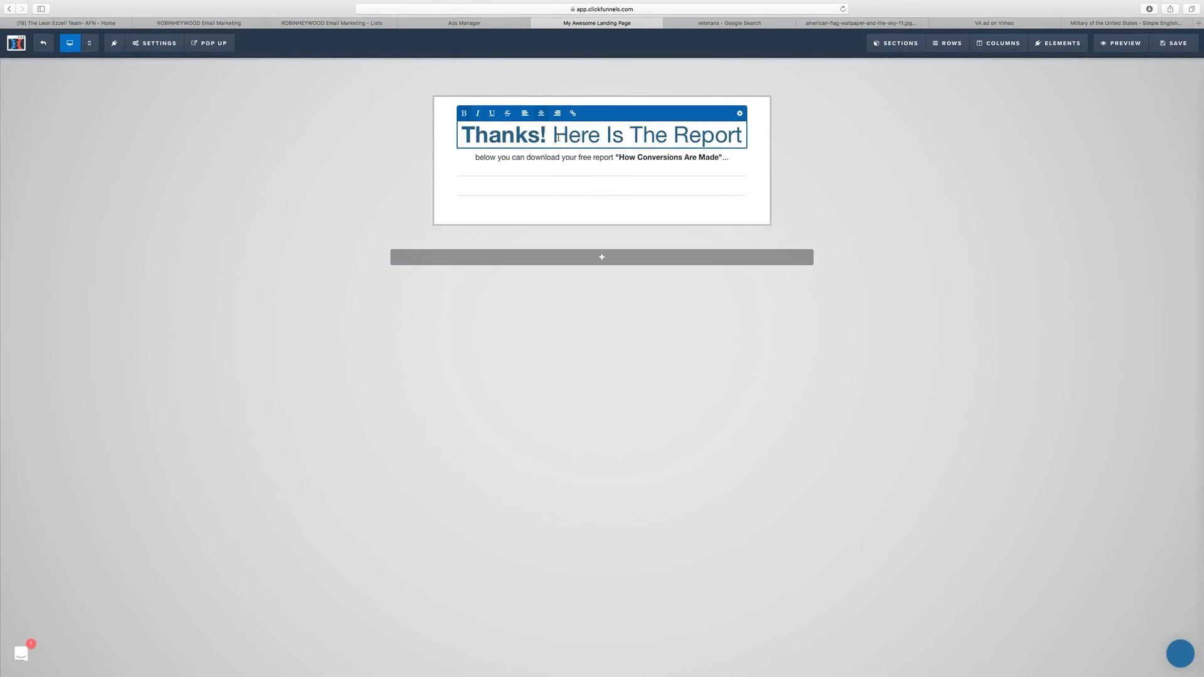
{"action": "left_click_drag", "start_coordinate": [556, 136], "coordinate": [740, 134]}
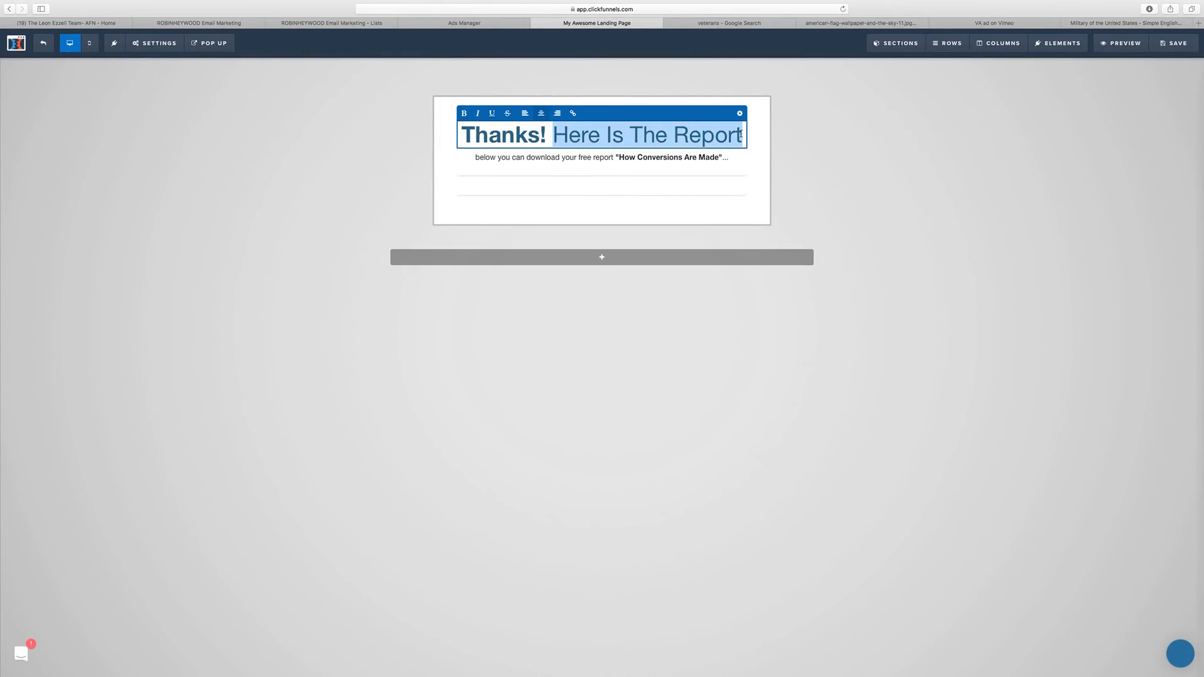
{"action": "type", "text": "I will "}
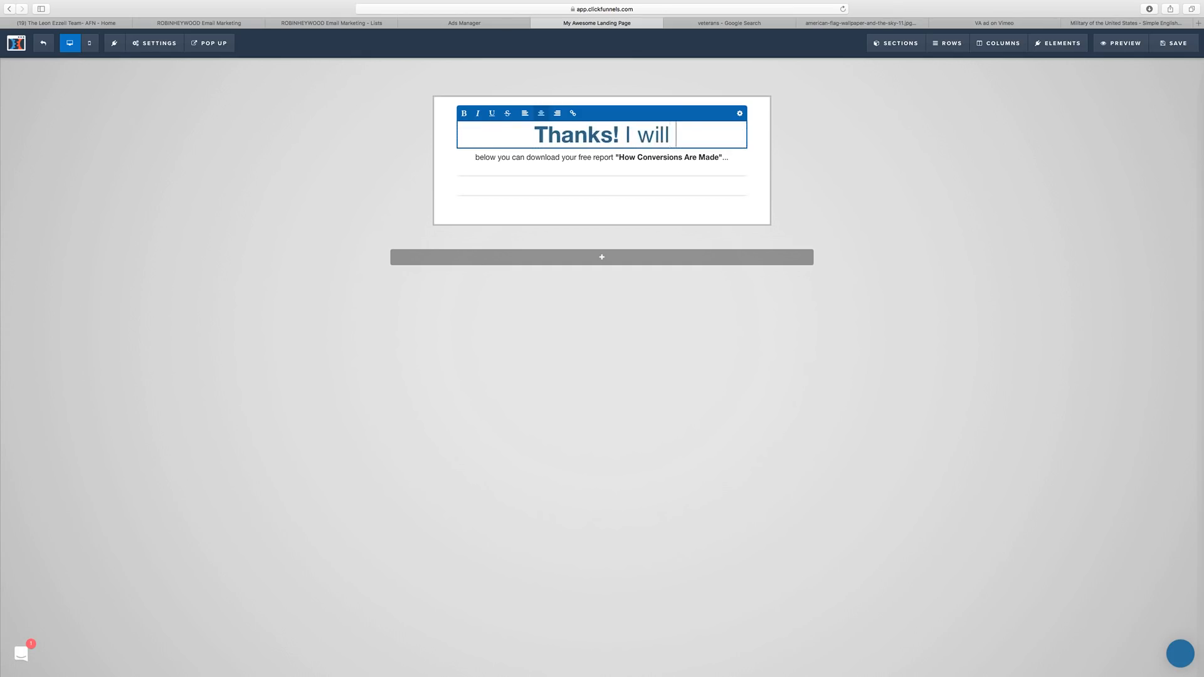
{"action": "type", "text": "give you a c"}
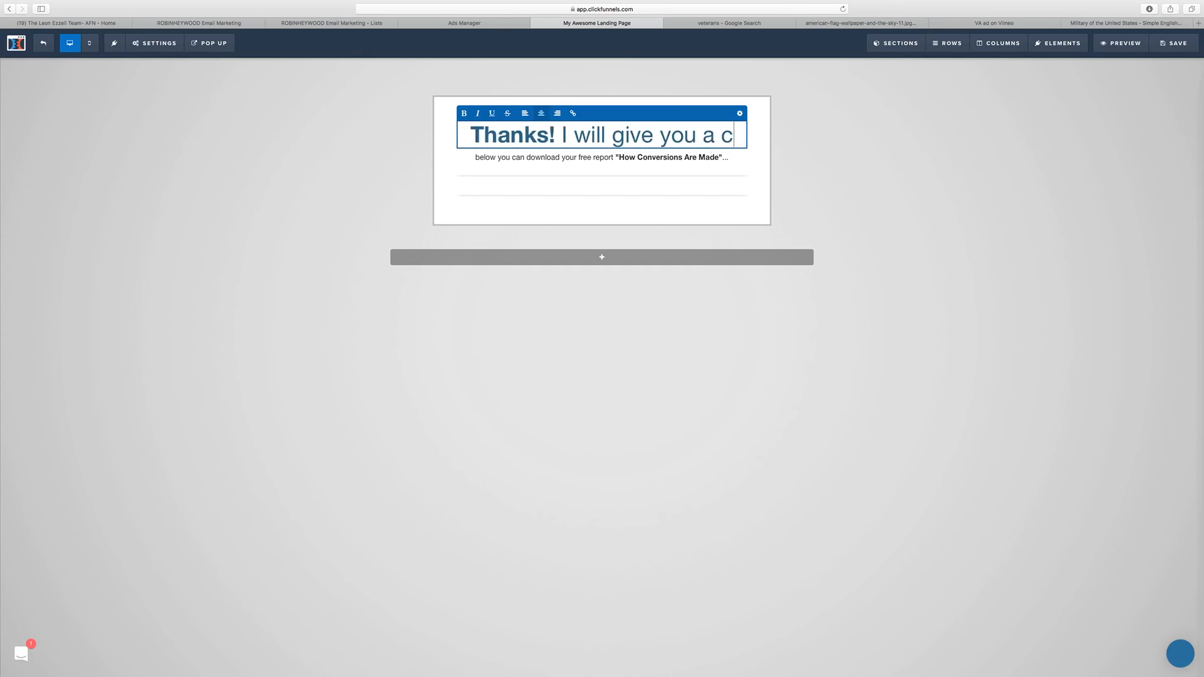
{"action": "type", "text": "all in the ne"}
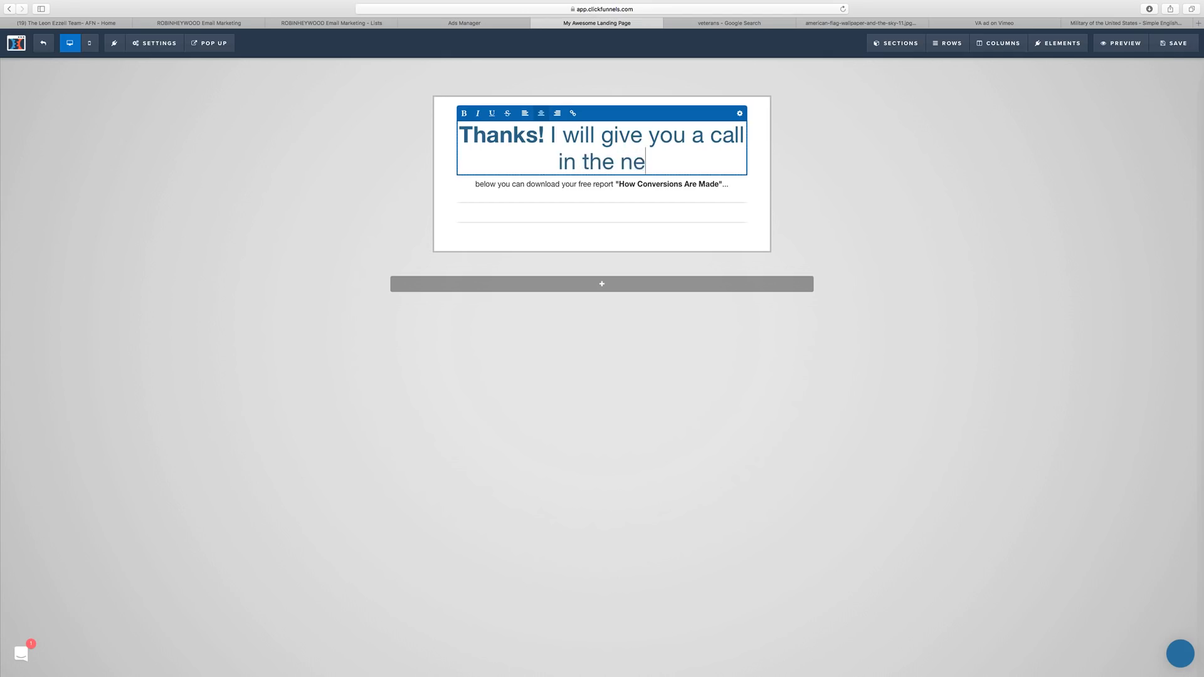
{"action": "type", "text": "xt few "}
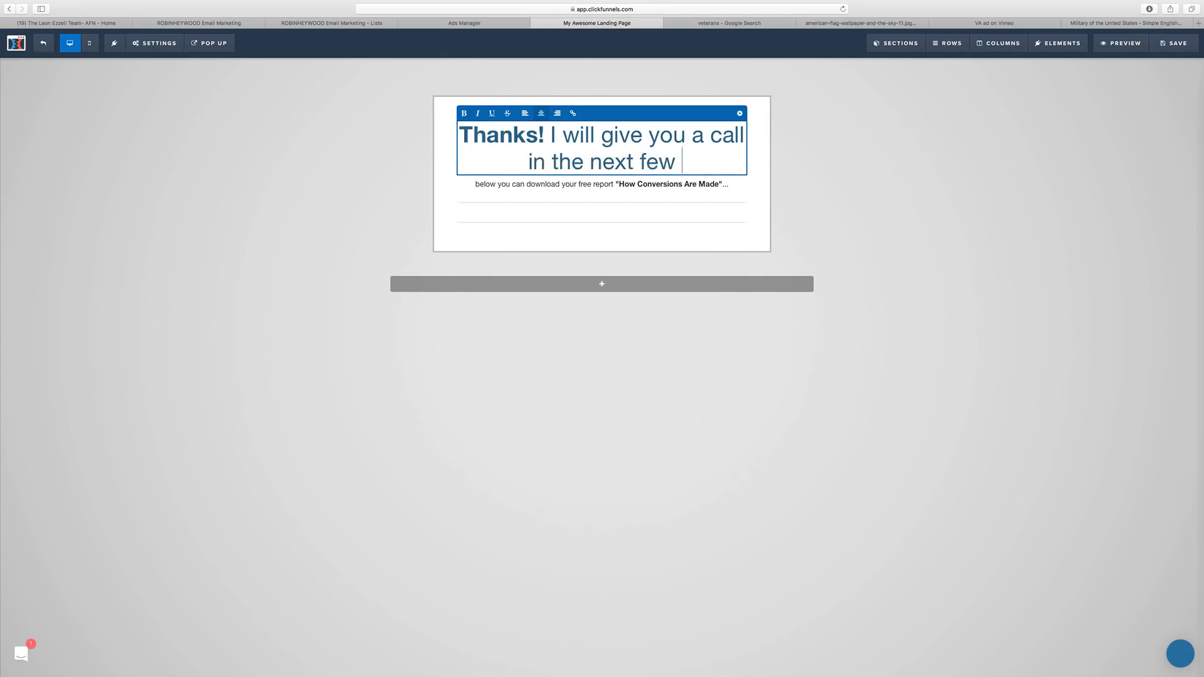
{"action": "type", "text": "minutes to "}
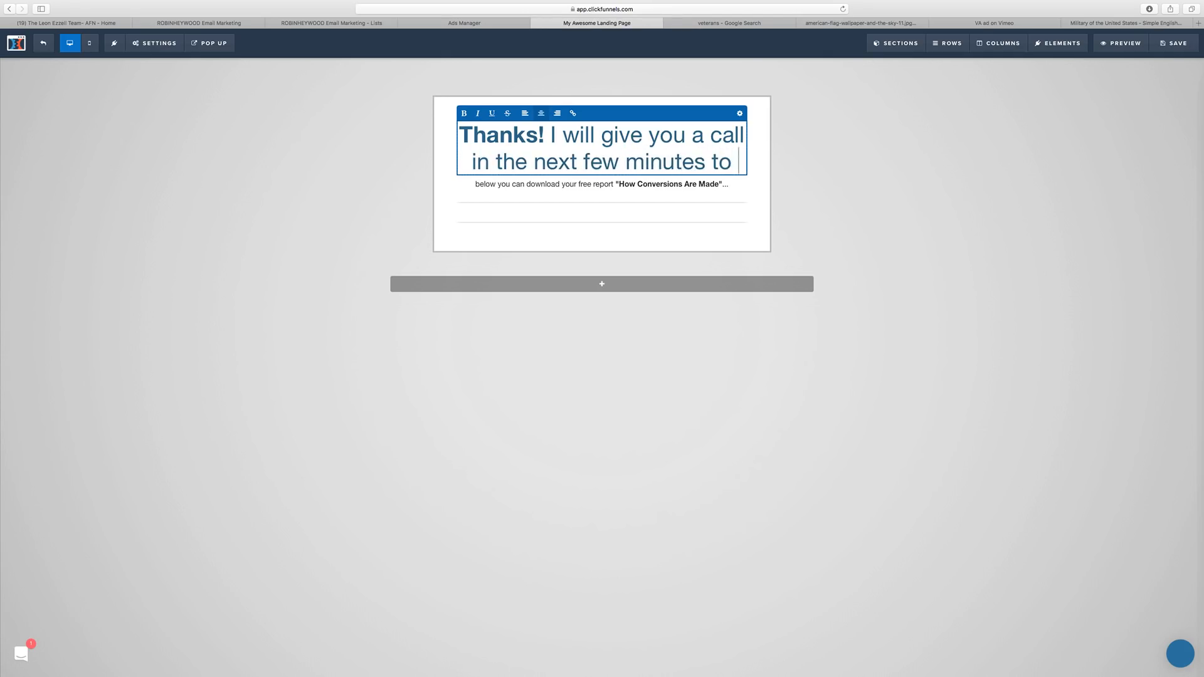
{"action": "type", "text": "go over"}
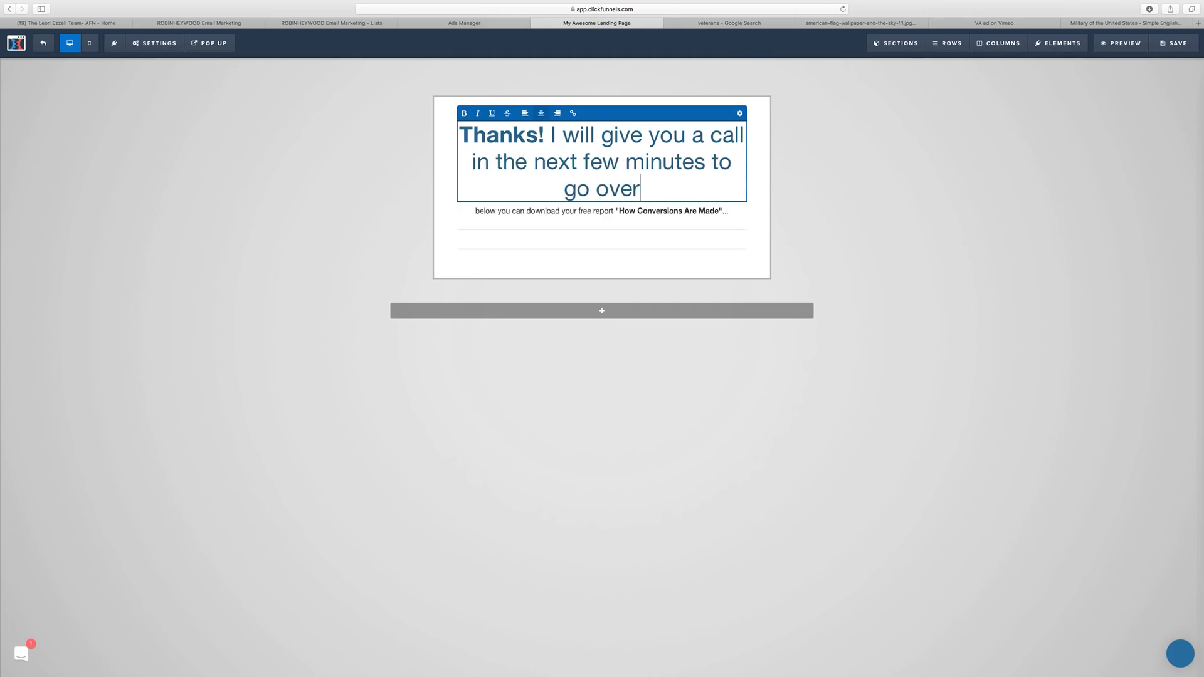
{"action": "type", "text": " what you q"}
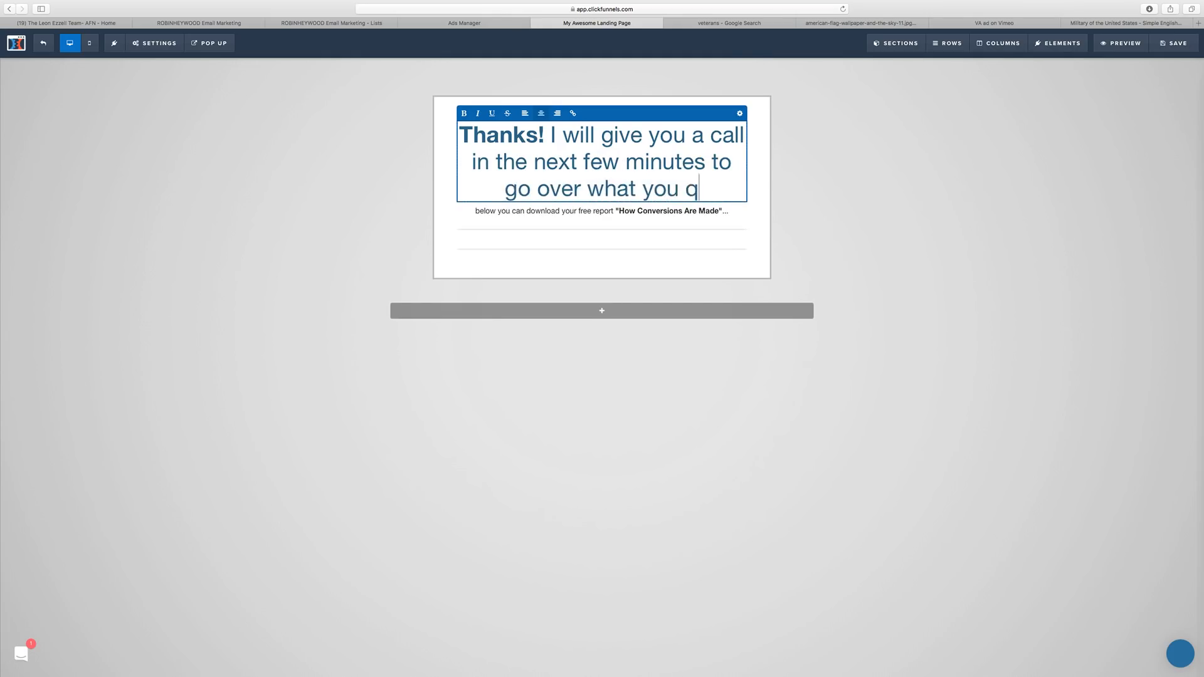
{"action": "type", "text": "ualify for!"}
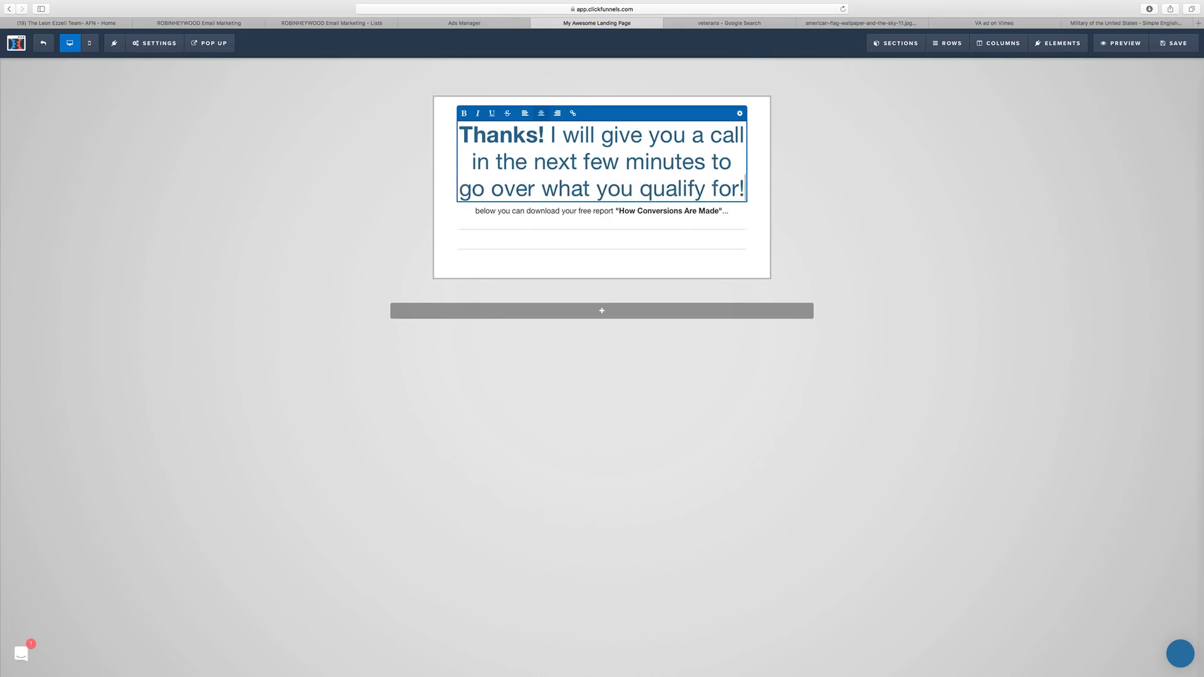
{"action": "left_click", "coordinate": [547, 137]}
{"action": "key", "text": "Return"}
{"action": "left_click", "coordinate": [983, 199]}
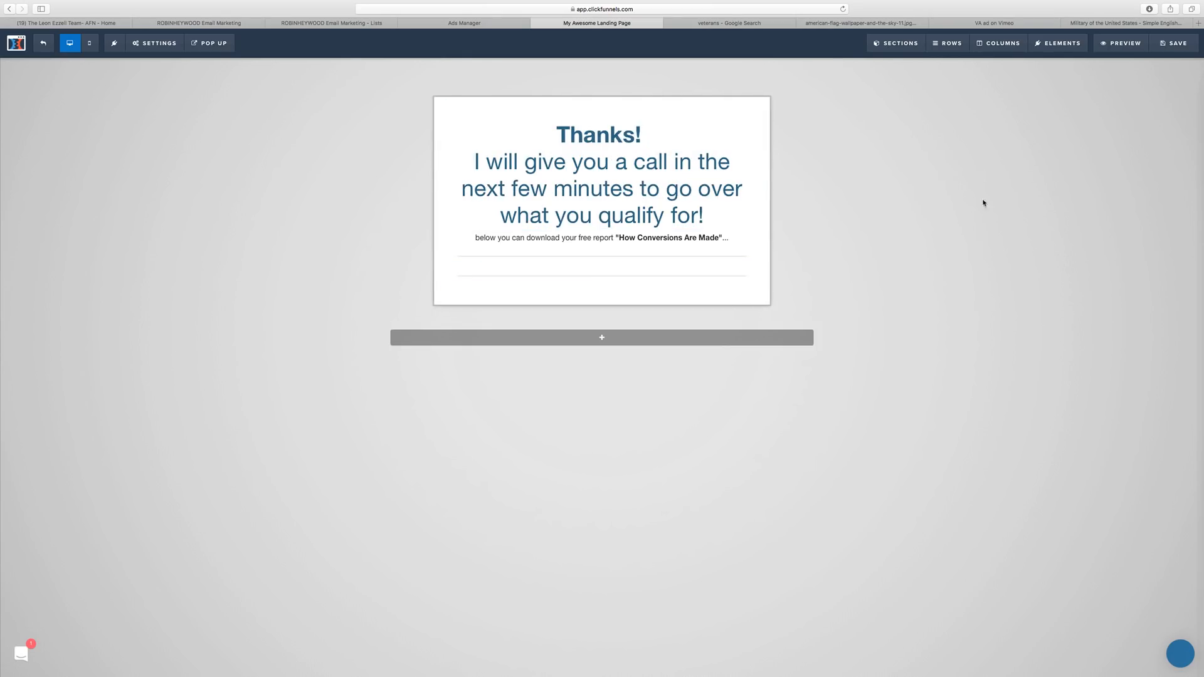
Replace the subtext with 'If you want faster service, you can give me a call directly at' plus a bold phone number.
{"action": "left_click", "coordinate": [643, 243]}
{"action": "triple_click", "coordinate": [642, 240]}
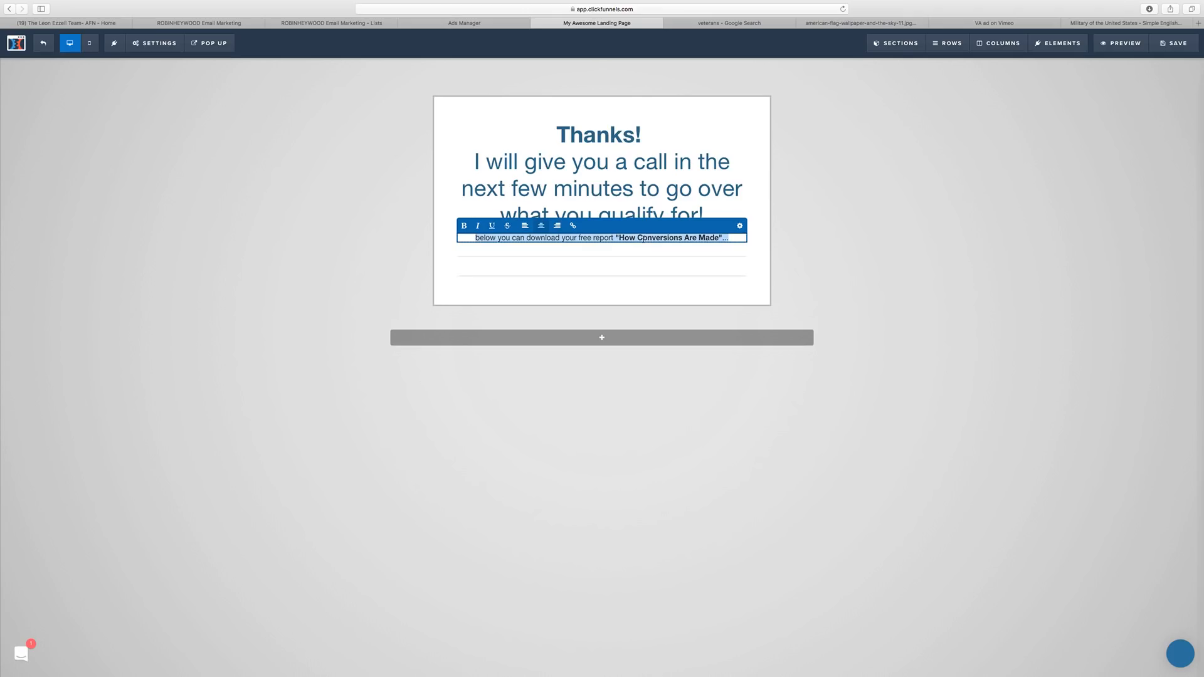
{"action": "key", "text": "BackSpace"}
{"action": "type", "text": "If you"}
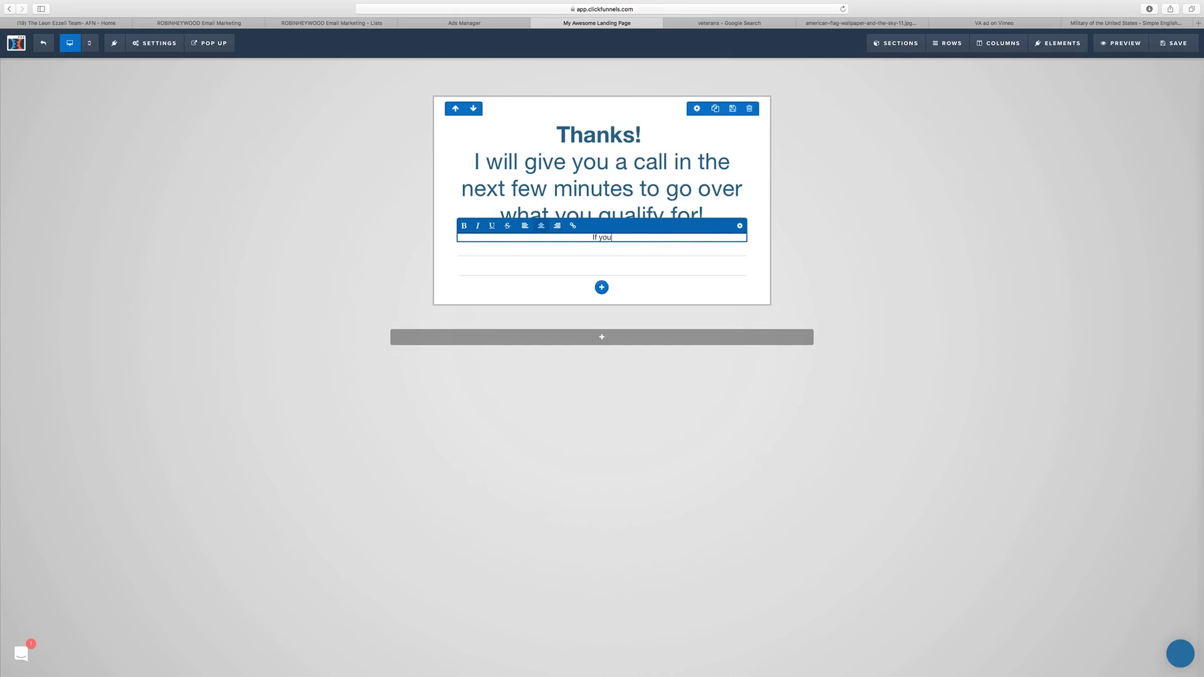
{"action": "type", "text": " want faster service, you can give me a call dir"}
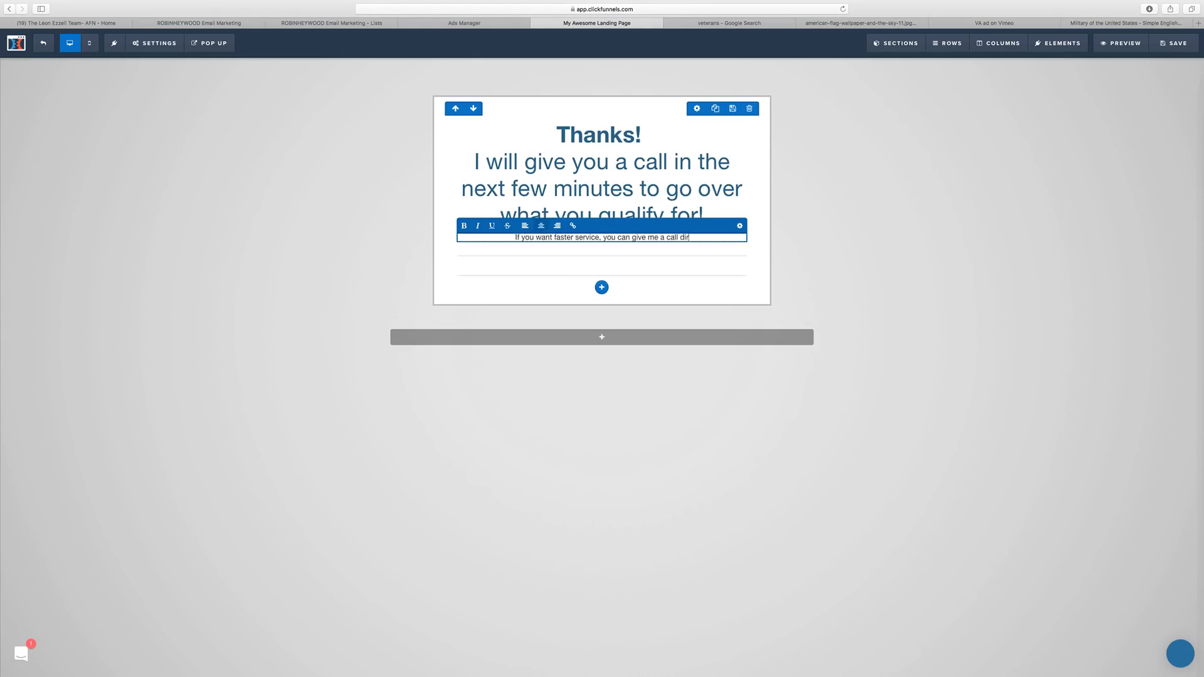
{"action": "type", "text": "ectly"}
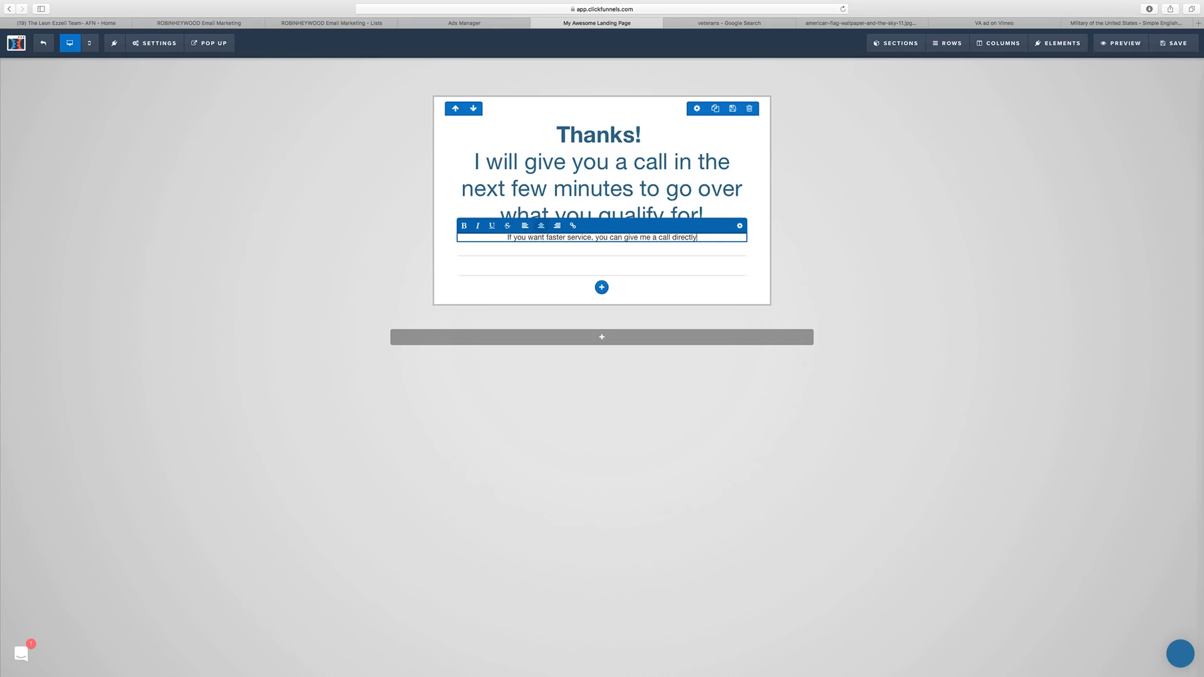
{"action": "type", "text": " at"}
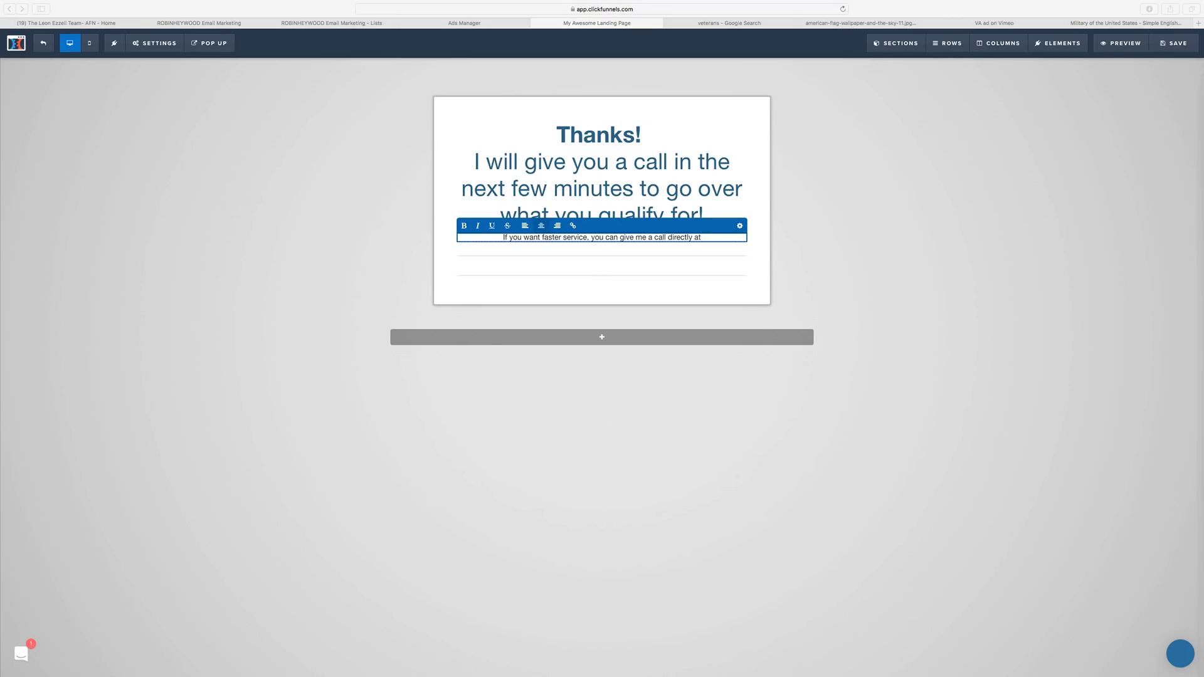
{"action": "left_click", "coordinate": [730, 240]}
{"action": "key", "text": "super+v"}
{"action": "left_click_drag", "start_coordinate": [725, 238], "coordinate": [690, 237]}
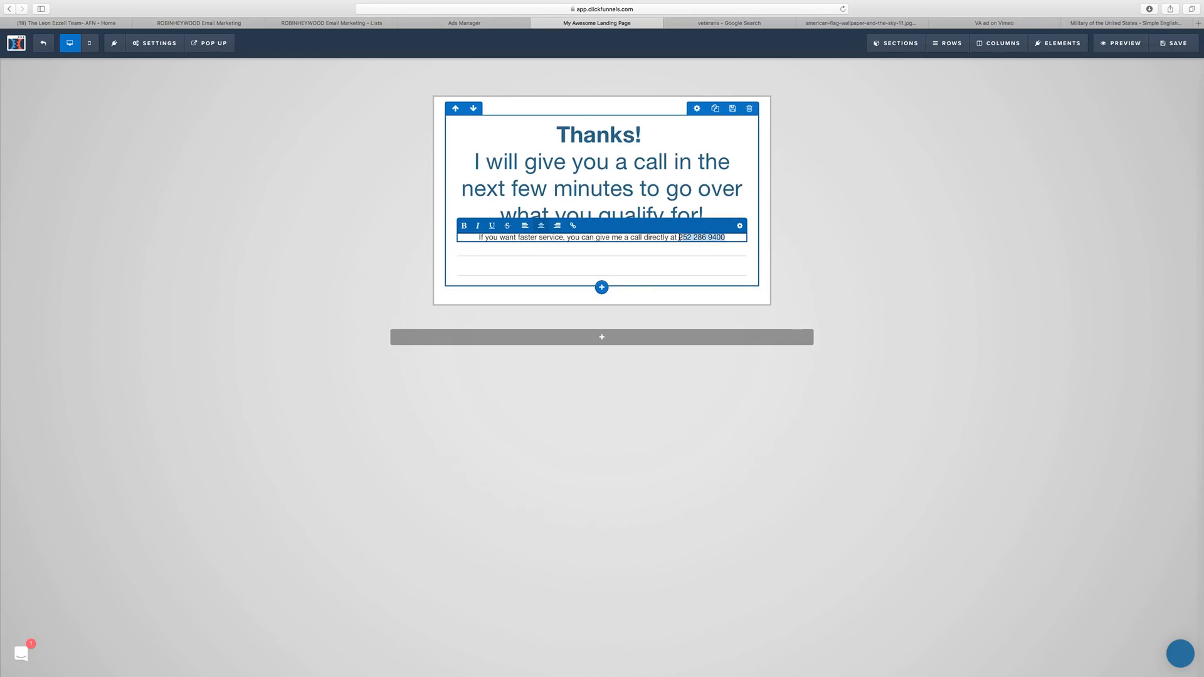
{"action": "left_click", "coordinate": [464, 228]}
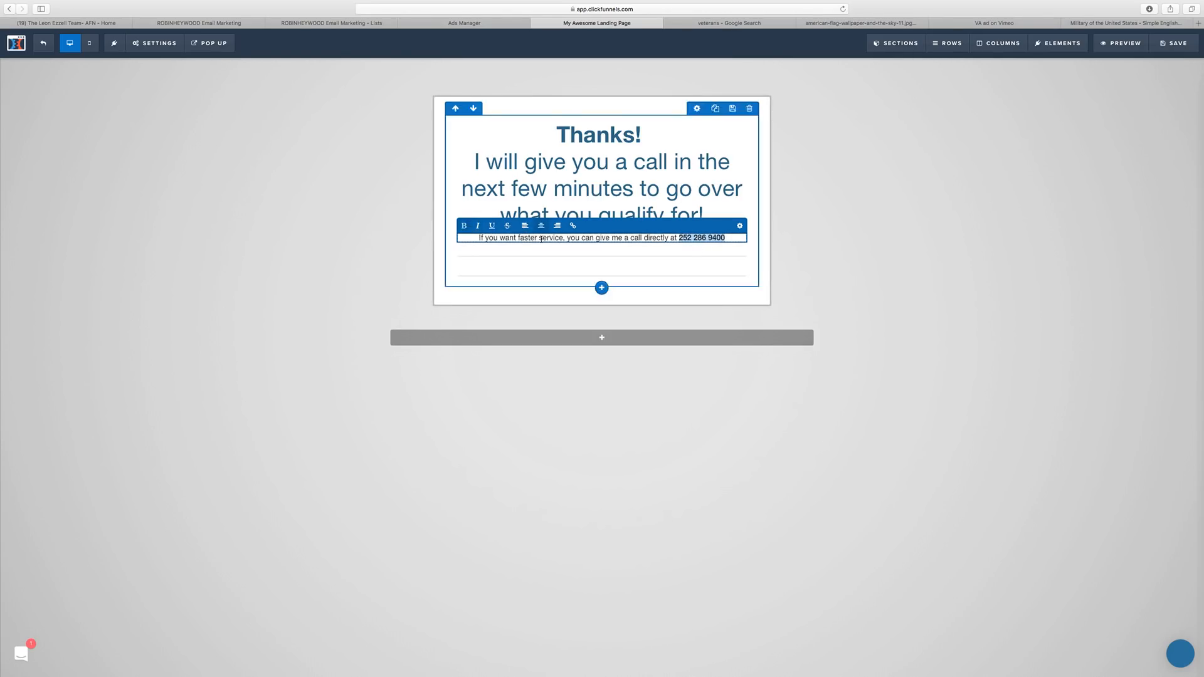
{"action": "left_click", "coordinate": [838, 242]}
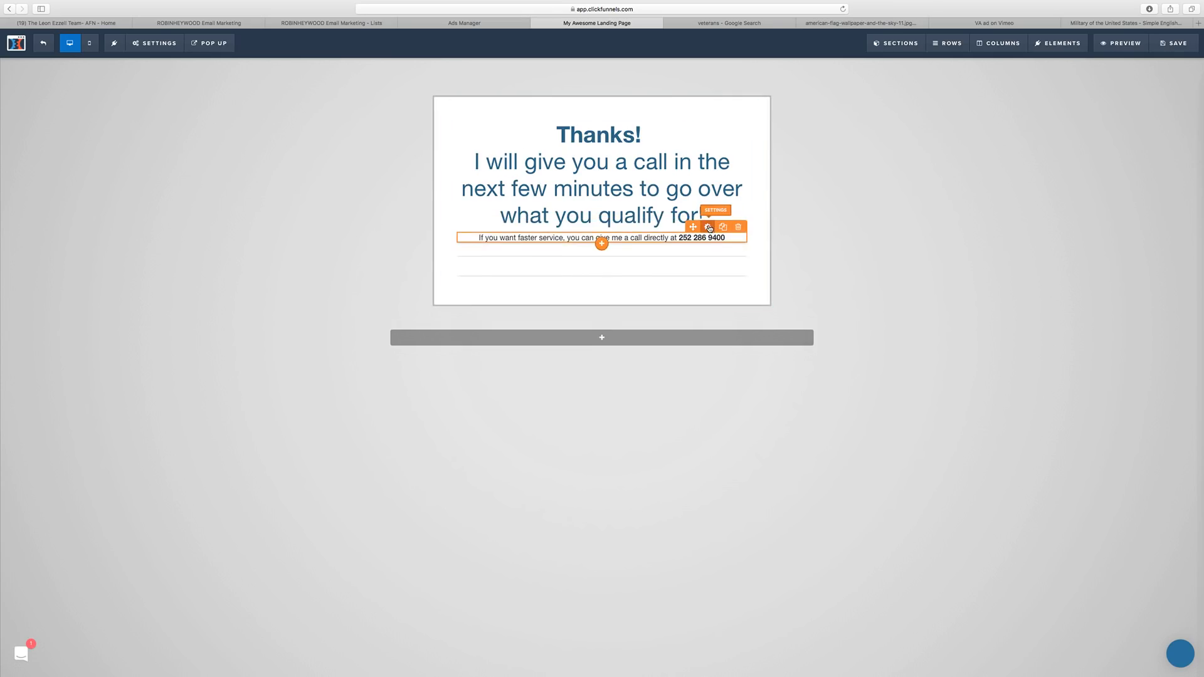
Enlarge the subtext font to 24 and delete the leftover element below it.
{"action": "left_click", "coordinate": [709, 228]}
{"action": "left_click_drag", "start_coordinate": [1105, 161], "coordinate": [1114, 163]}
{"action": "left_click", "coordinate": [949, 236]}
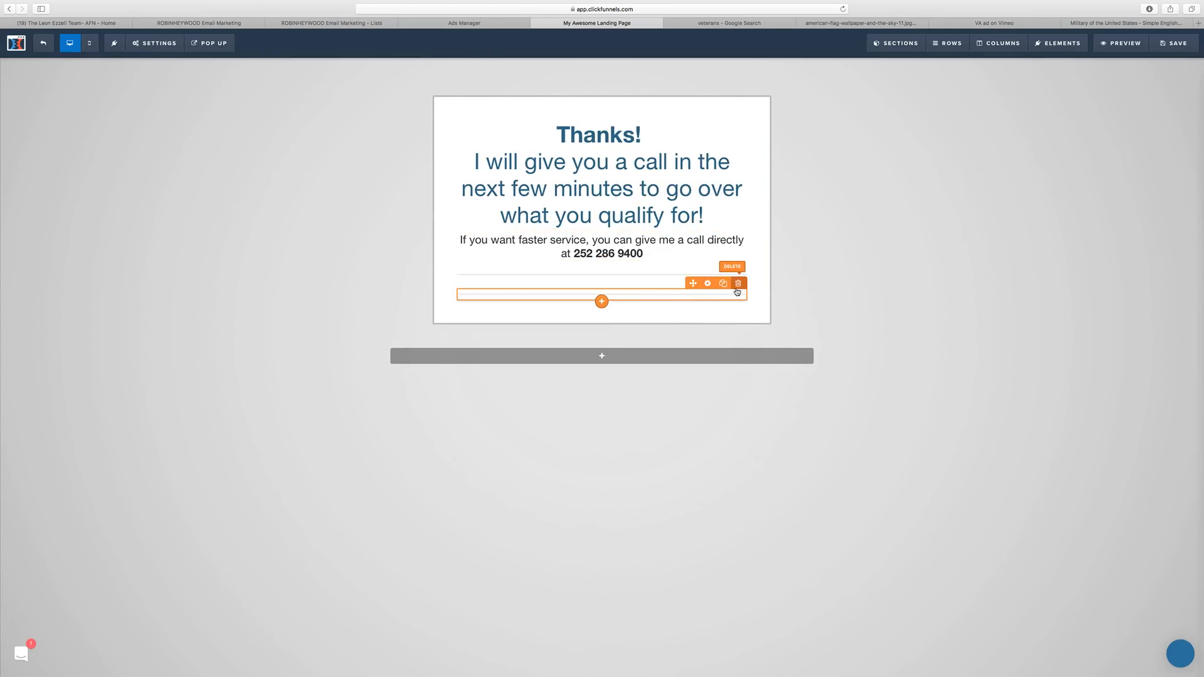
{"action": "left_click", "coordinate": [738, 283]}
{"action": "left_click", "coordinate": [690, 352]}
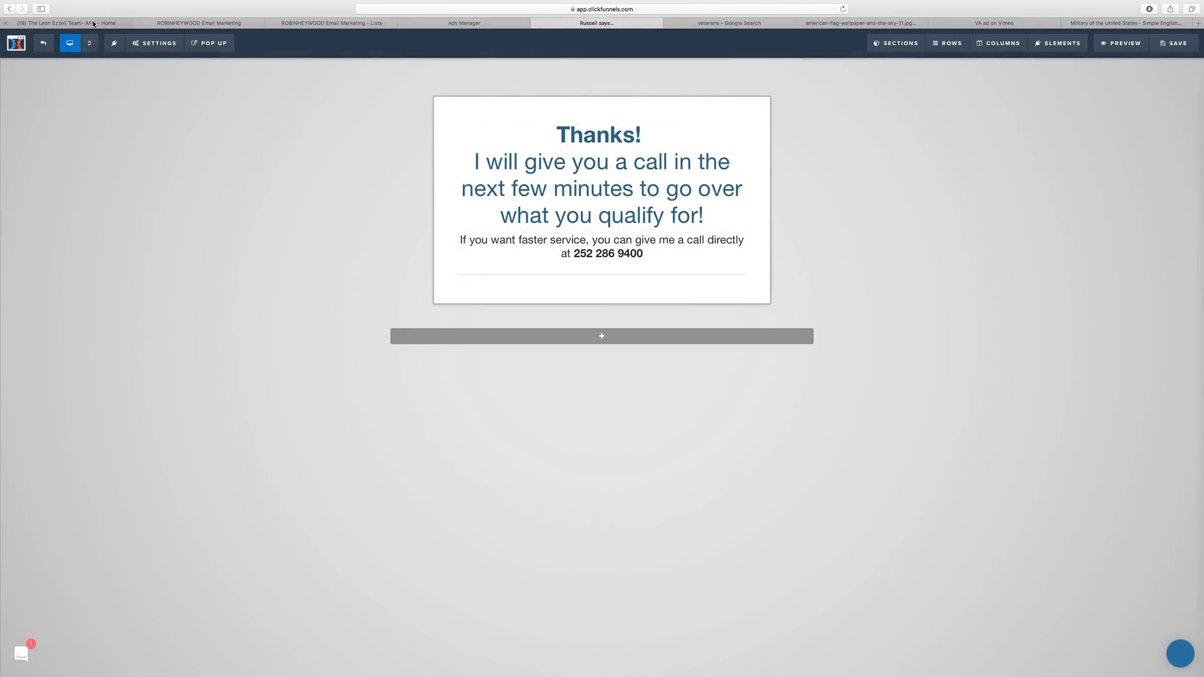
{"action": "left_click", "coordinate": [106, 23]}
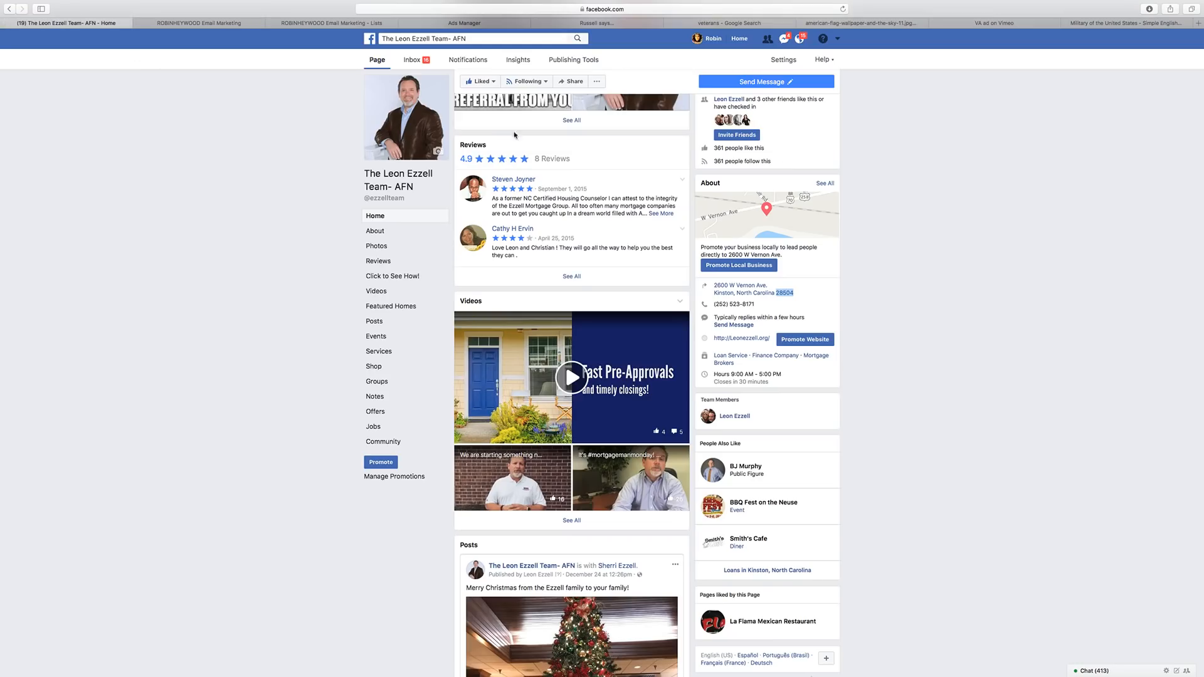
Open the business page's profile photo full-size, save it to Downloads, then close the viewer.
{"action": "left_click", "coordinate": [432, 99]}
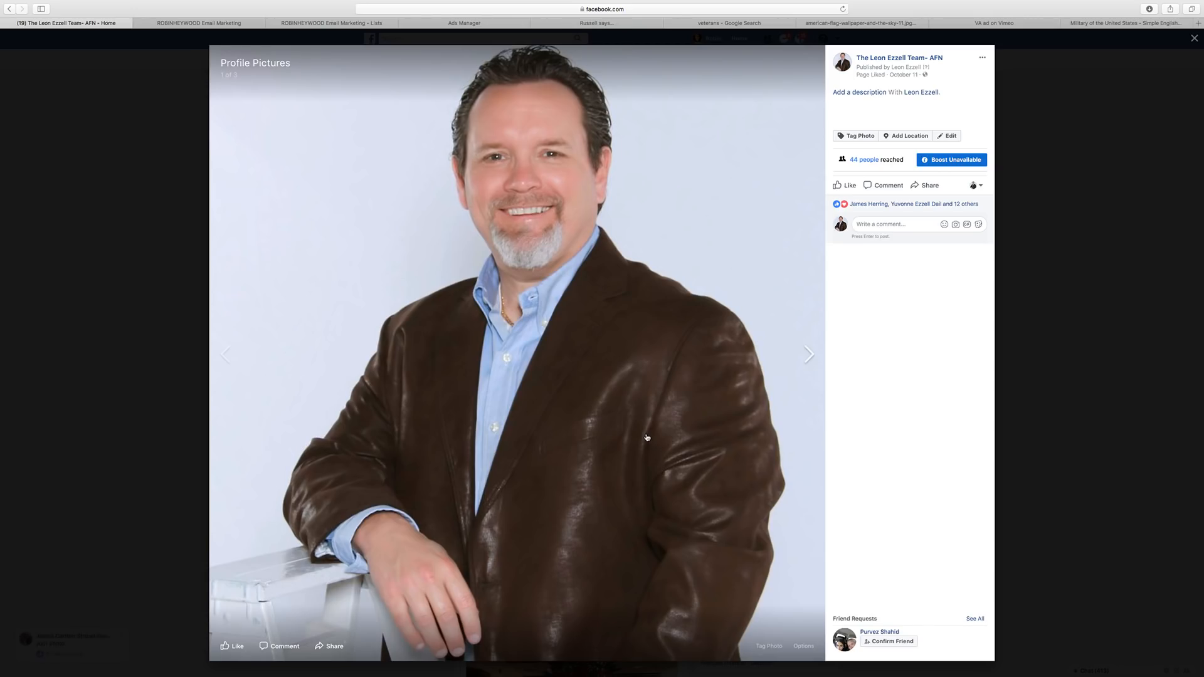
{"action": "right_click", "coordinate": [600, 201]}
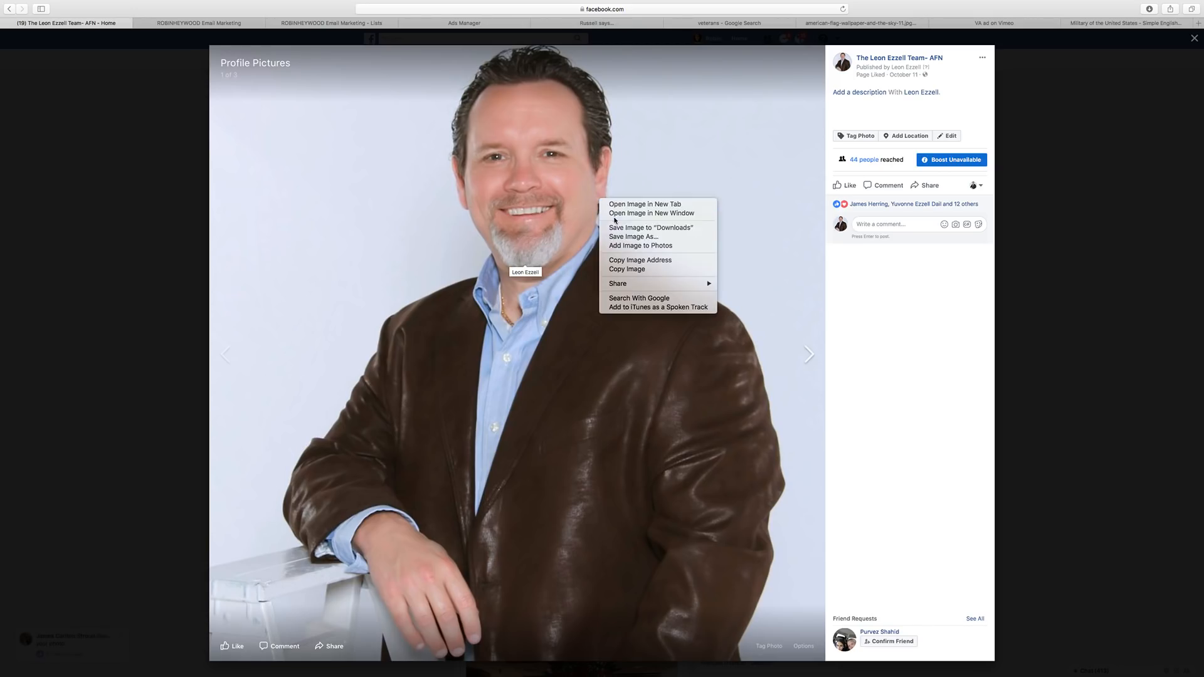
{"action": "left_click", "coordinate": [651, 228]}
{"action": "left_click", "coordinate": [808, 354]}
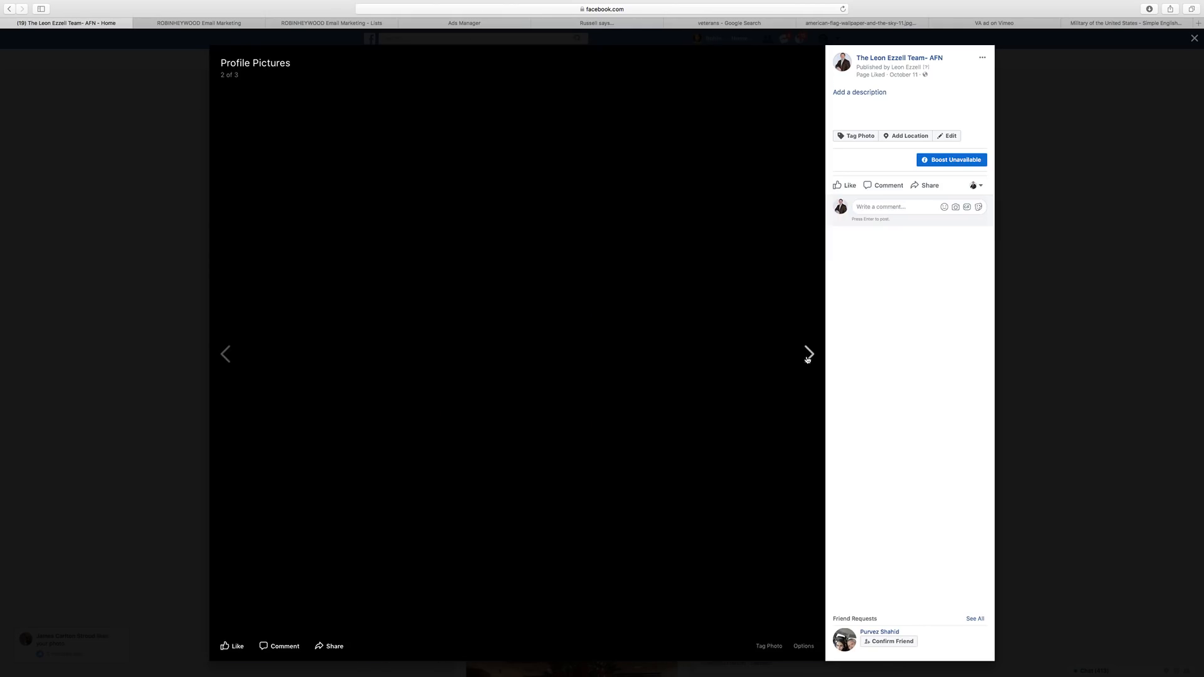
{"action": "left_click", "coordinate": [808, 354]}
{"action": "left_click", "coordinate": [1070, 299]}
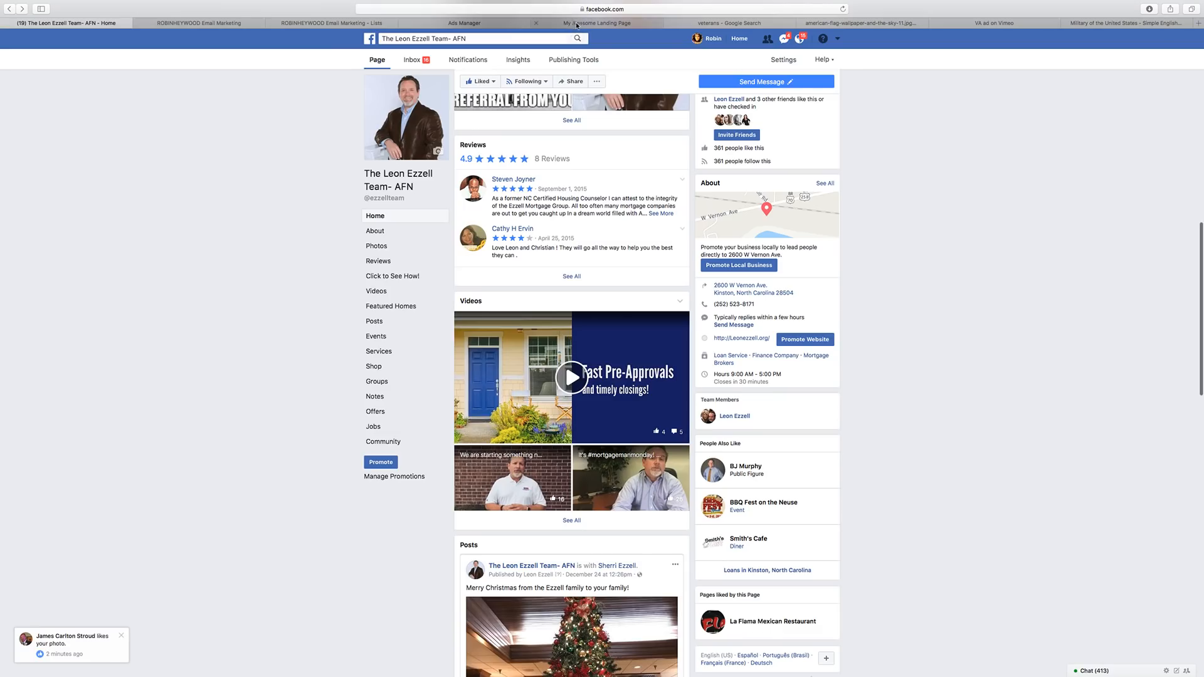
Replace the Thank You page's SEO meta title with 'I'll give you a call shortly!'.
{"action": "left_click", "coordinate": [594, 24]}
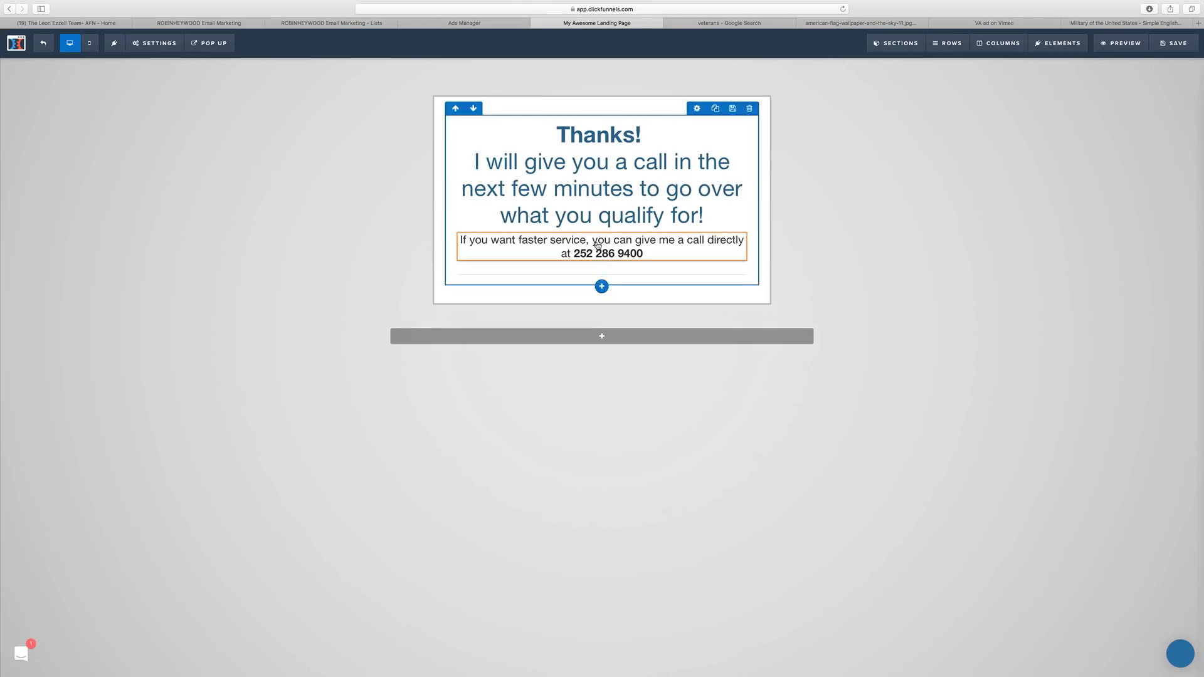
{"action": "left_click", "coordinate": [154, 43]}
{"action": "left_click", "coordinate": [164, 81]}
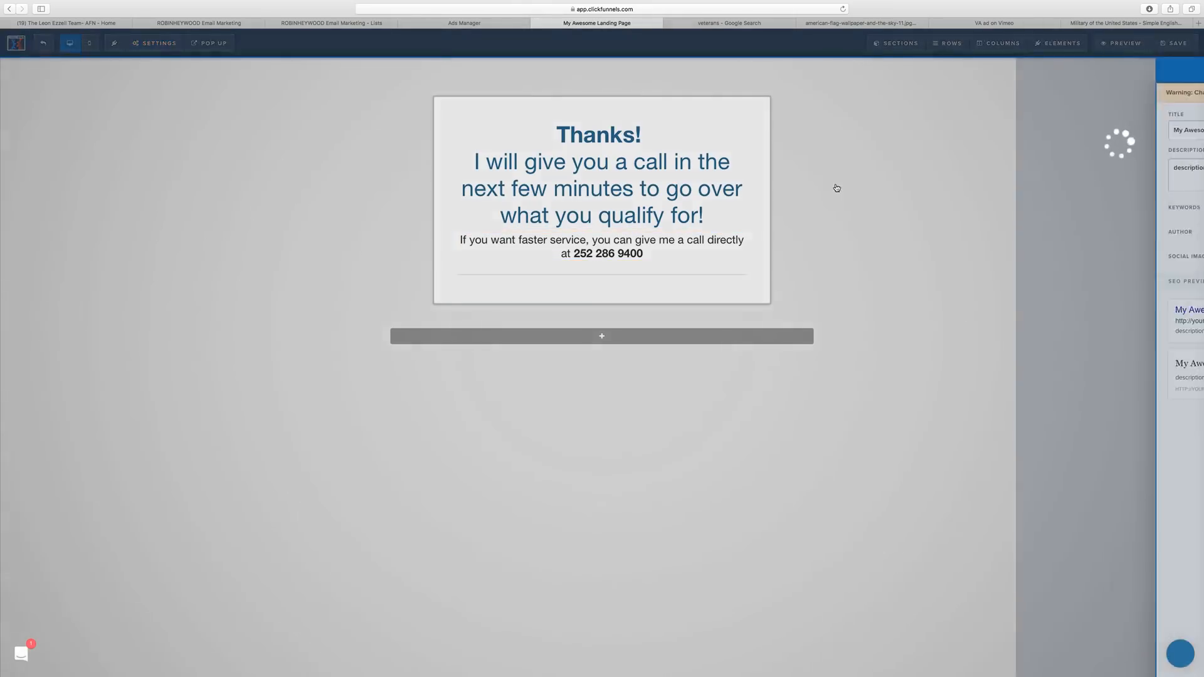
{"action": "type", "text": "I"}
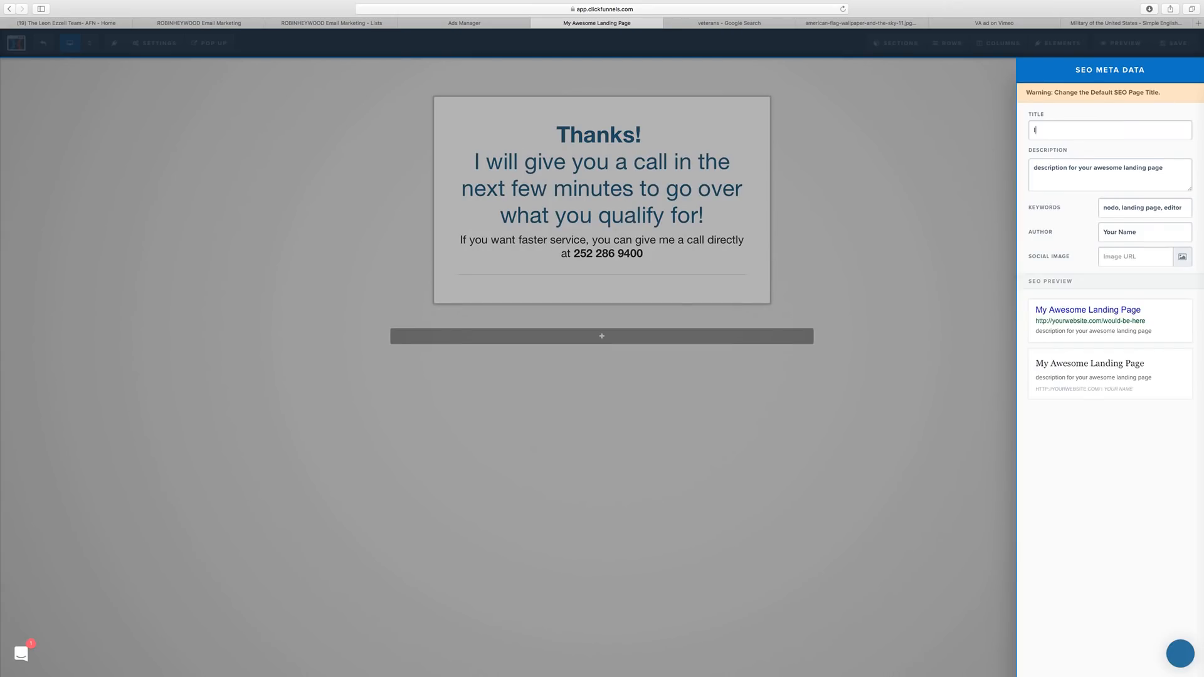
{"action": "type", "text": "'ll give y"}
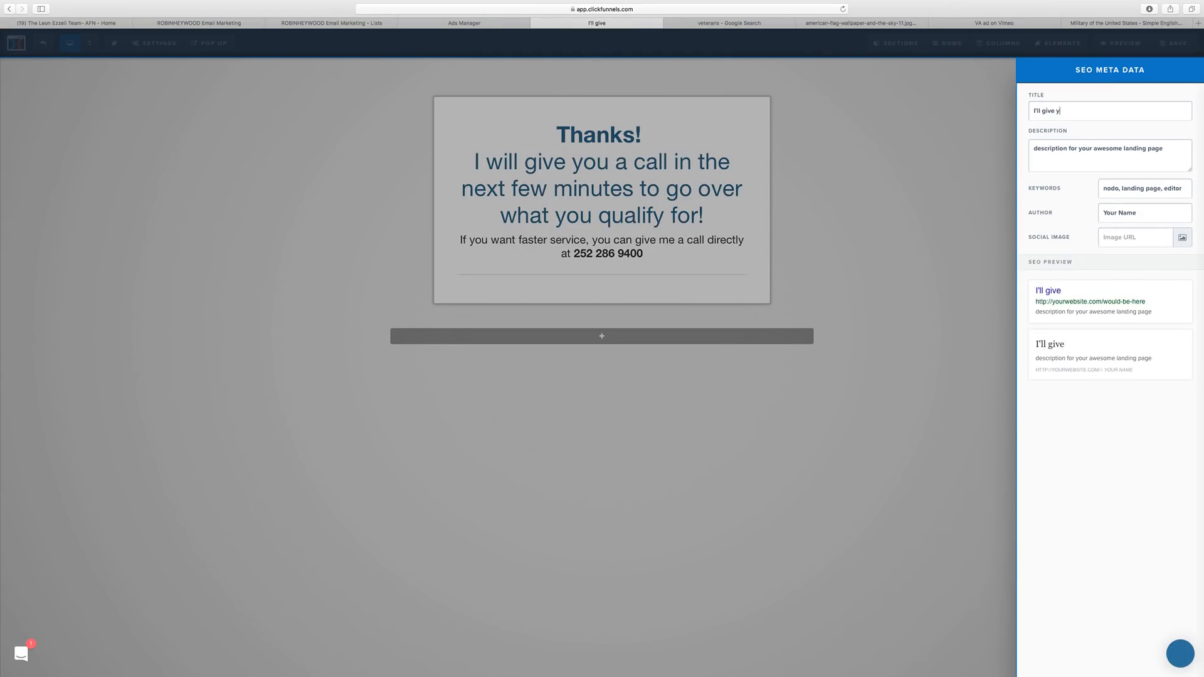
{"action": "type", "text": "ou a call shortly!"}
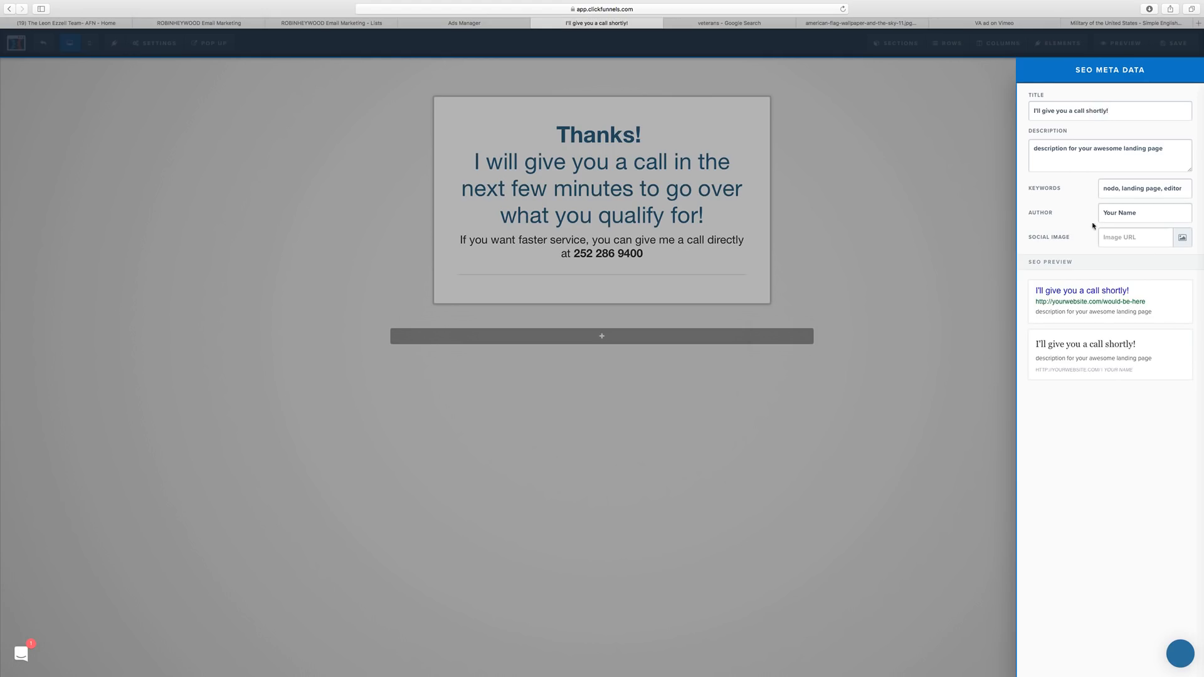
{"action": "left_click", "coordinate": [864, 237]}
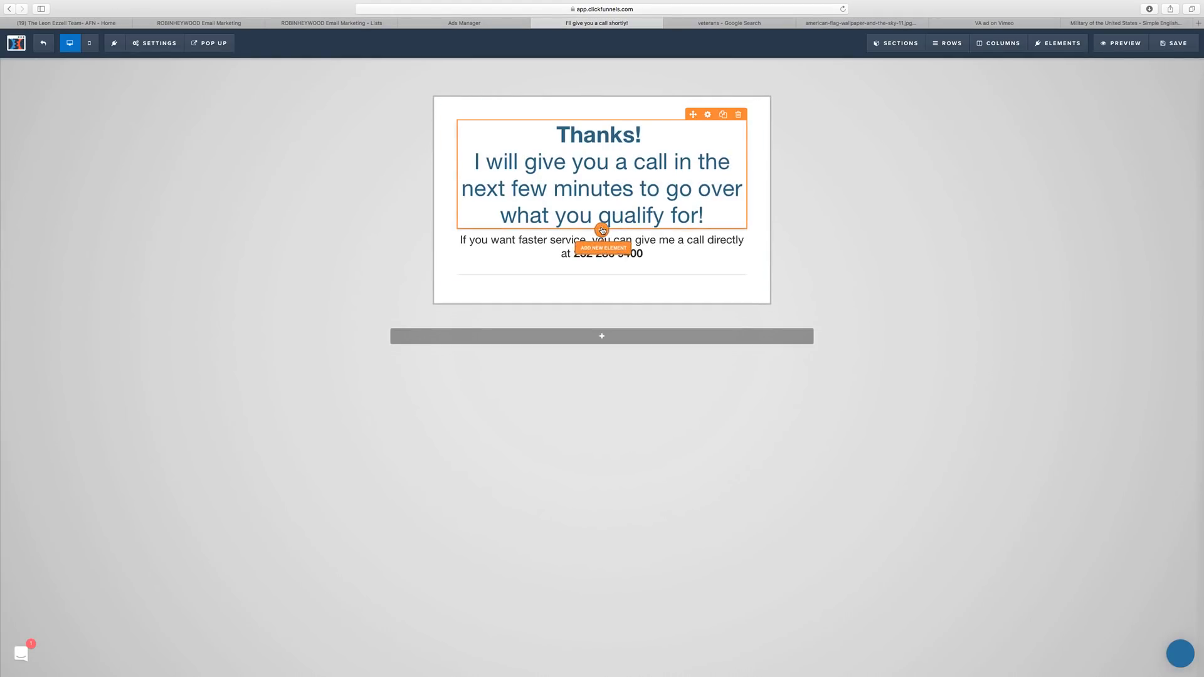
Insert an Image element directly below the Thank You page headline.
{"action": "left_click", "coordinate": [602, 256]}
{"action": "left_click", "coordinate": [1190, 102]}
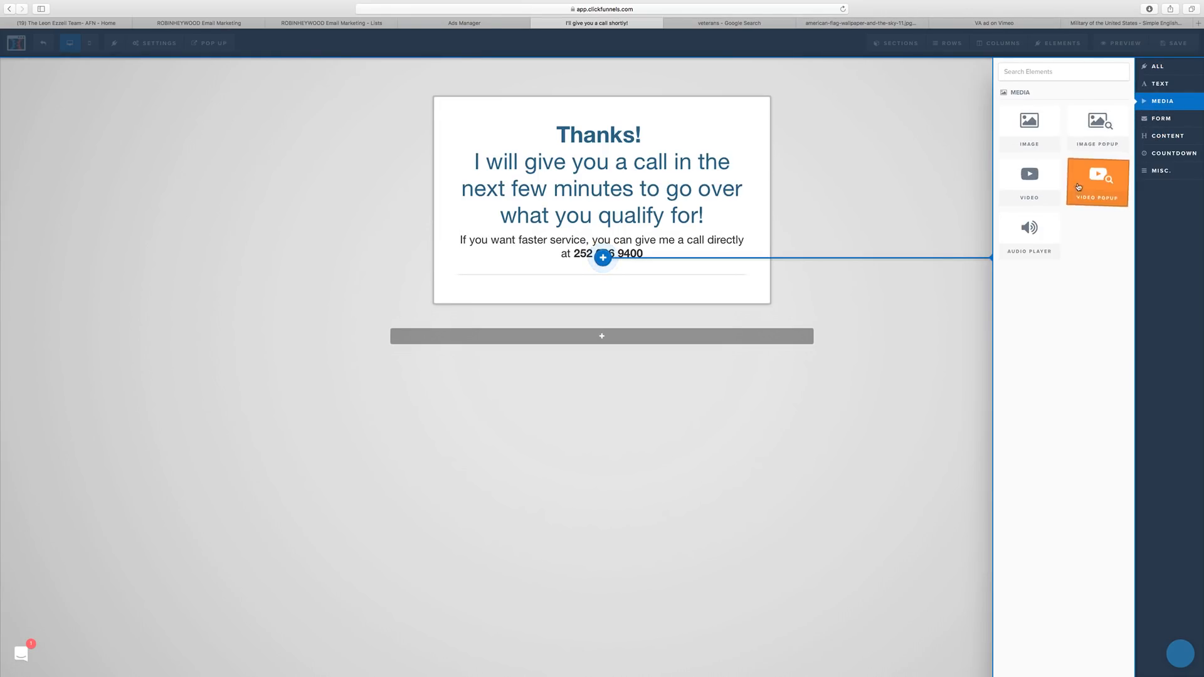
{"action": "left_click", "coordinate": [1049, 147]}
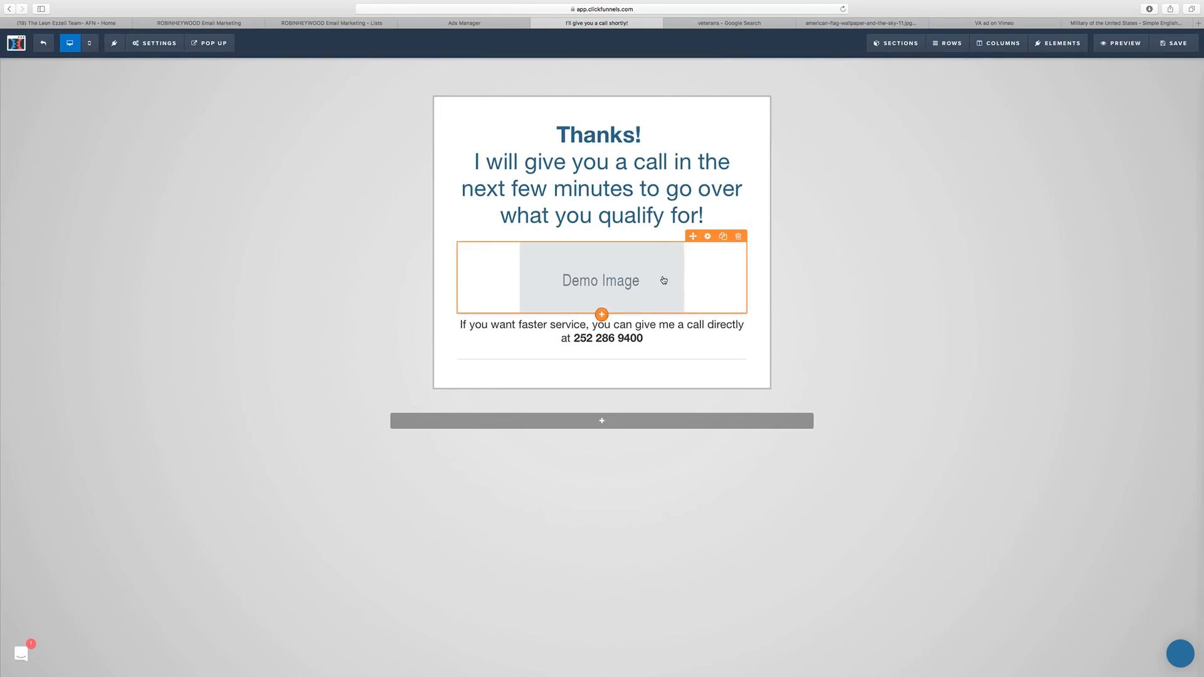
{"action": "left_click", "coordinate": [691, 295]}
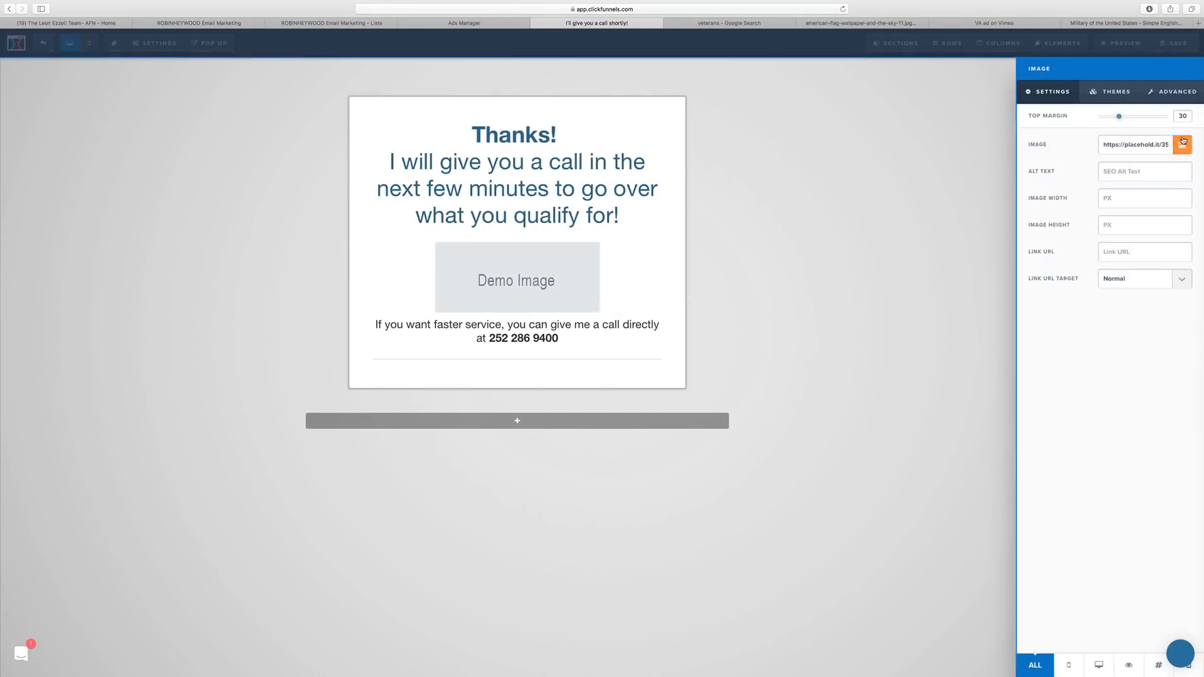
Upload the portrait photo to the image library and place it in the image element.
{"action": "left_click", "coordinate": [1181, 145]}
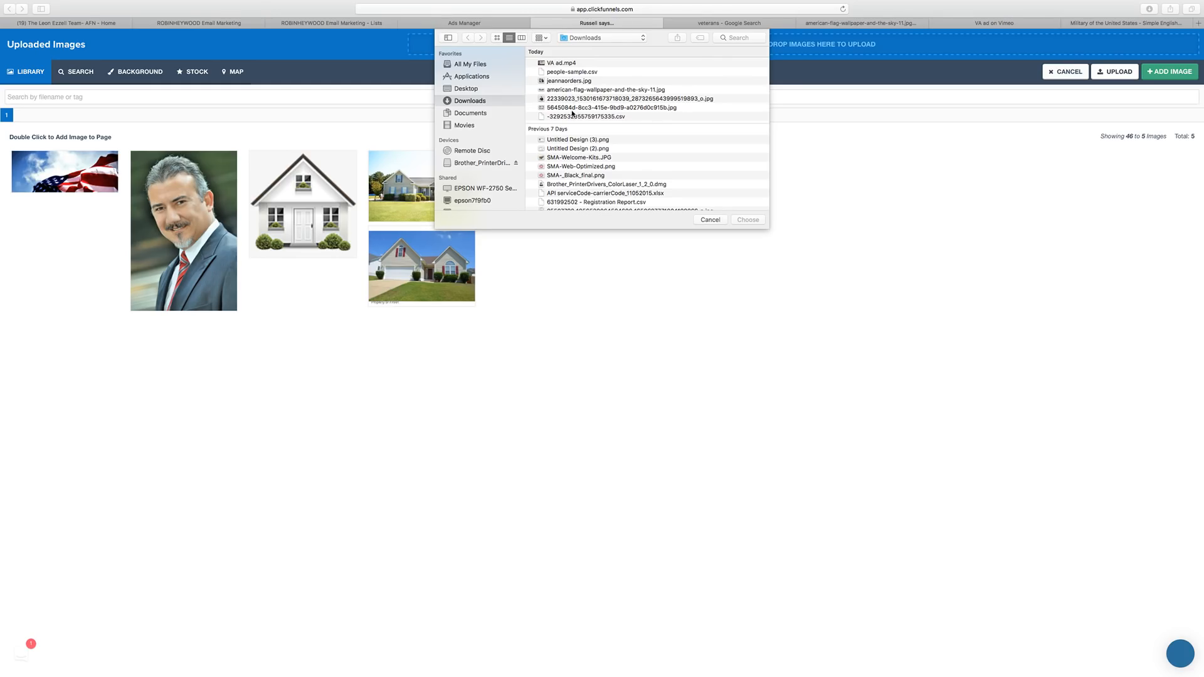
{"action": "scroll", "coordinate": [571, 115], "scroll_direction": "right", "scroll_amount": 1}
{"action": "left_click", "coordinate": [496, 37]}
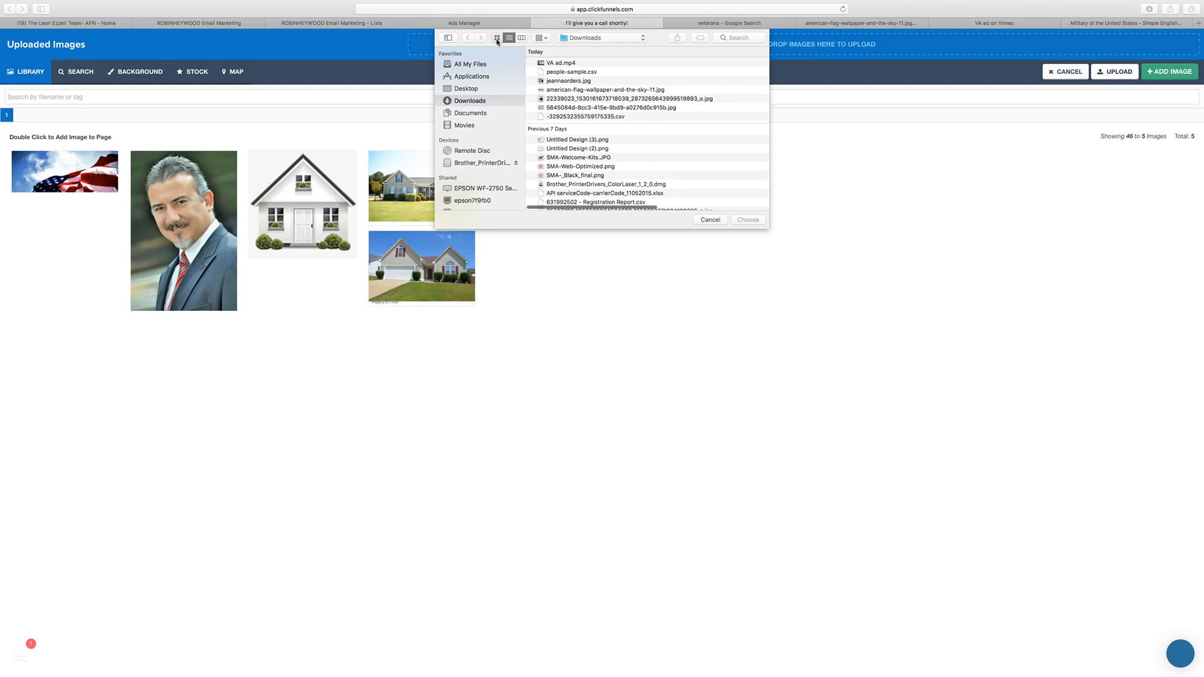
{"action": "double_click", "coordinate": [655, 80]}
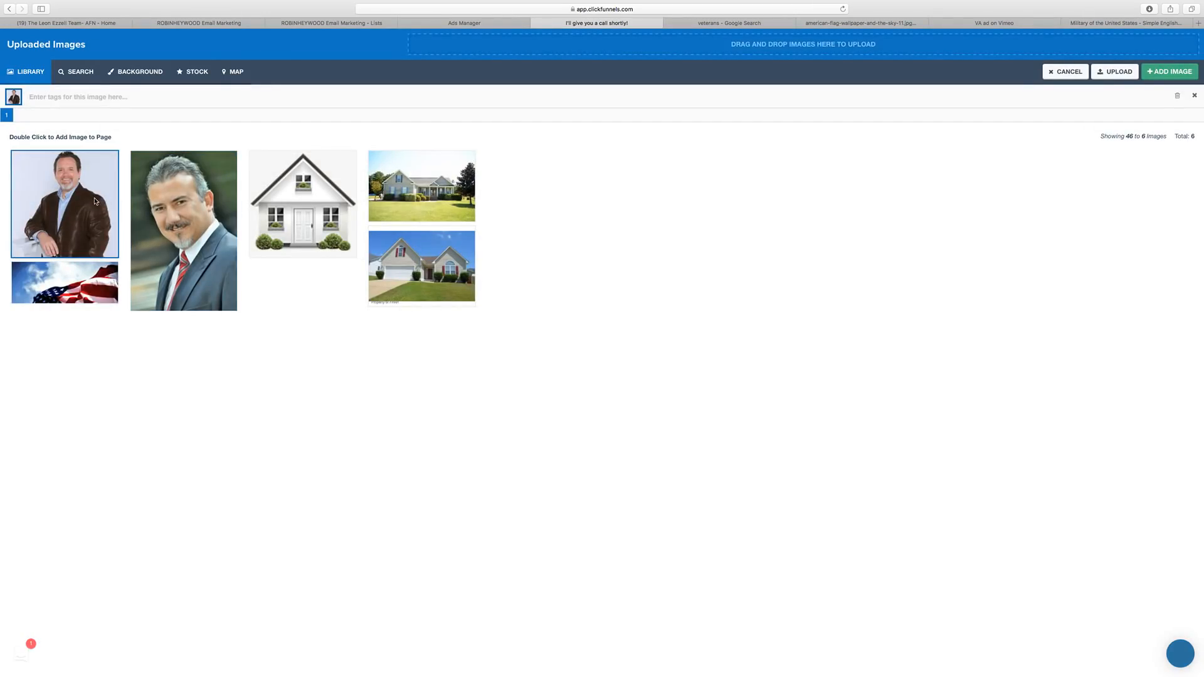
{"action": "double_click", "coordinate": [96, 201]}
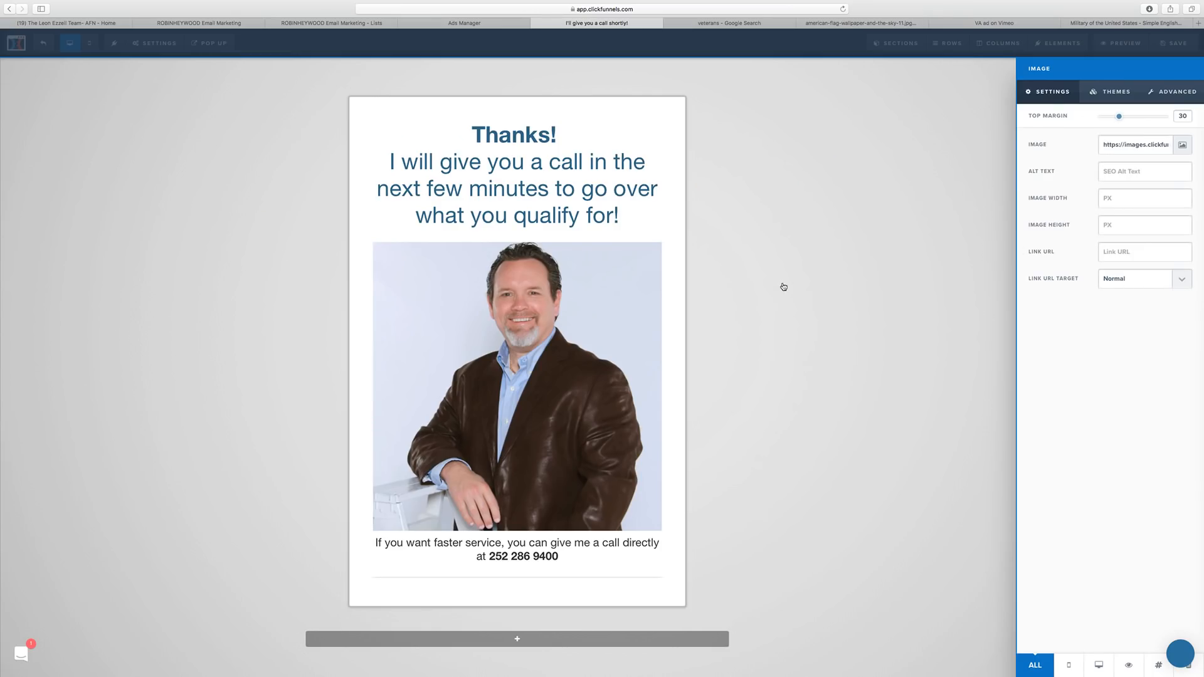
{"action": "left_click", "coordinate": [783, 286]}
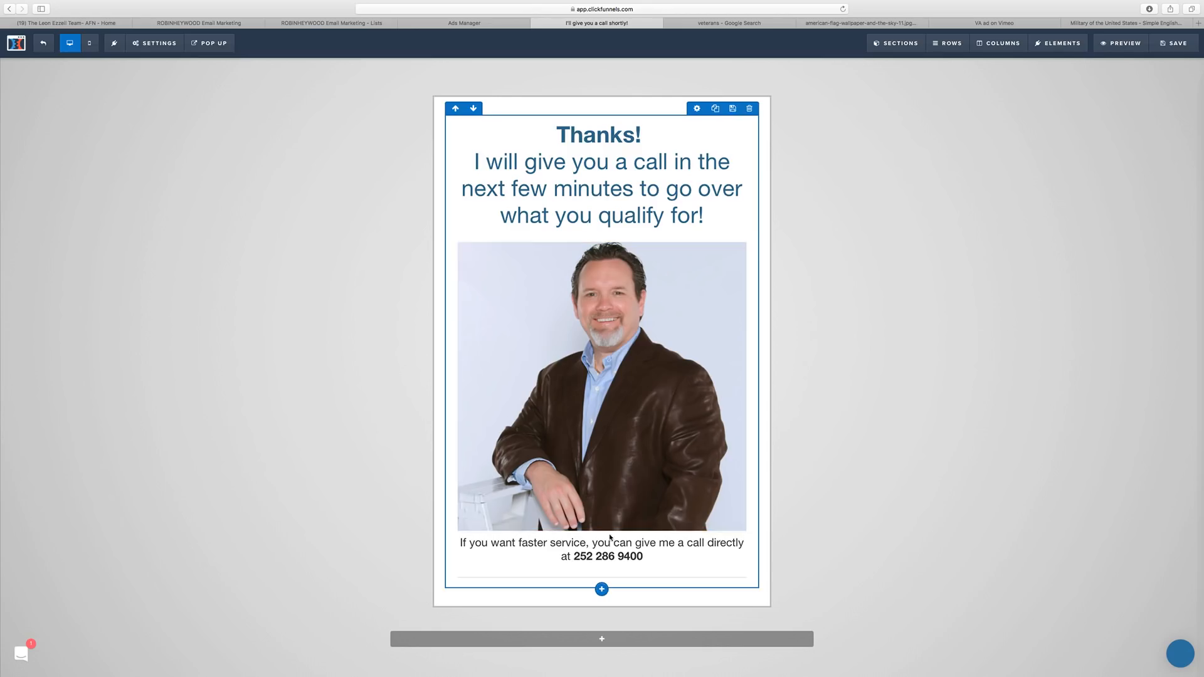
Move the phone-number paragraph above the photo and put a duplicate of it below the photo.
{"action": "left_click_drag", "start_coordinate": [619, 554], "coordinate": [617, 243]}
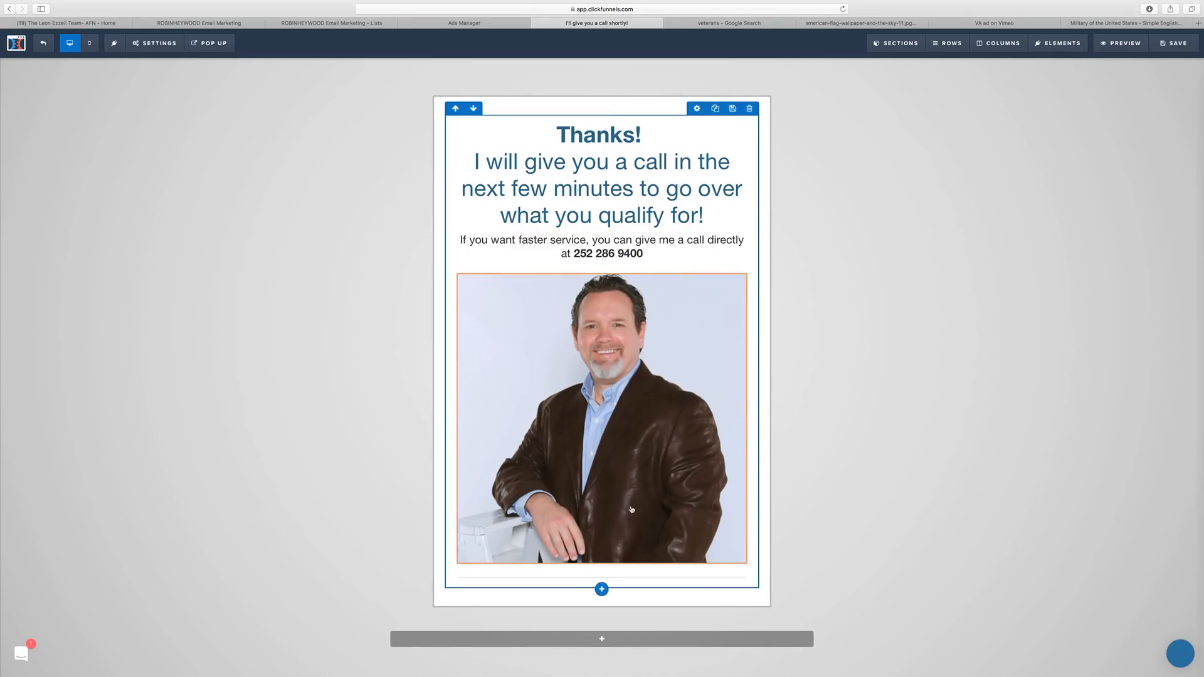
{"action": "mouse_move", "coordinate": [677, 253]}
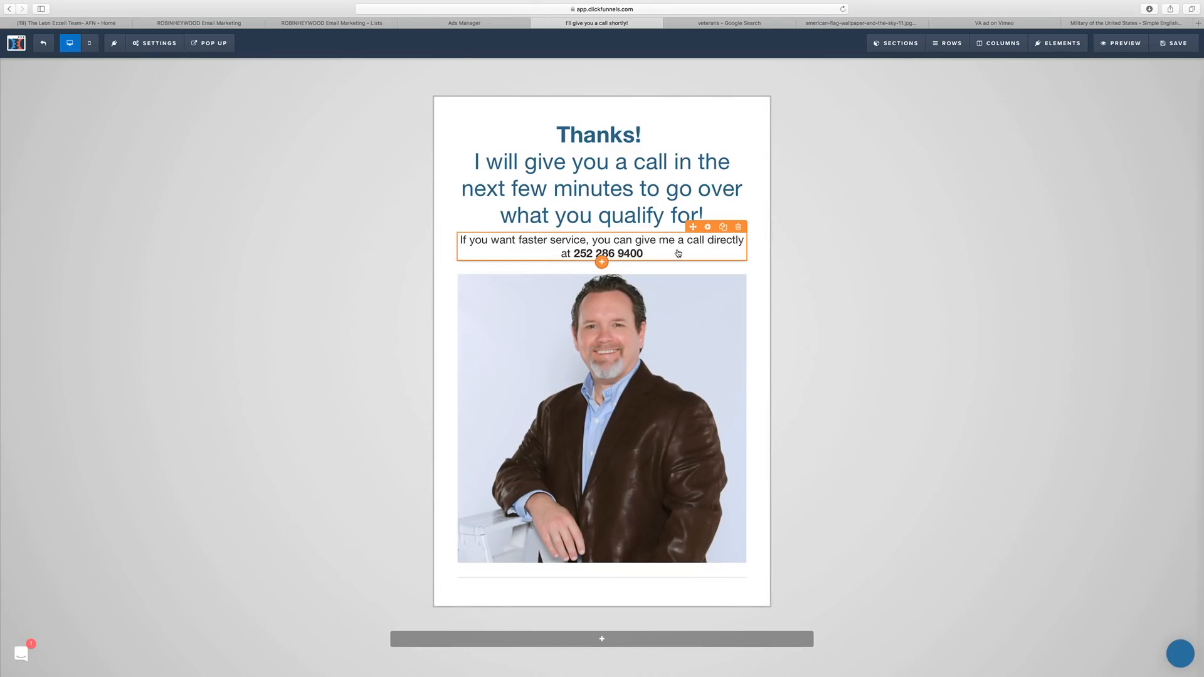
{"action": "left_click", "coordinate": [724, 226]}
{"action": "left_click_drag", "start_coordinate": [640, 519], "coordinate": [638, 531]}
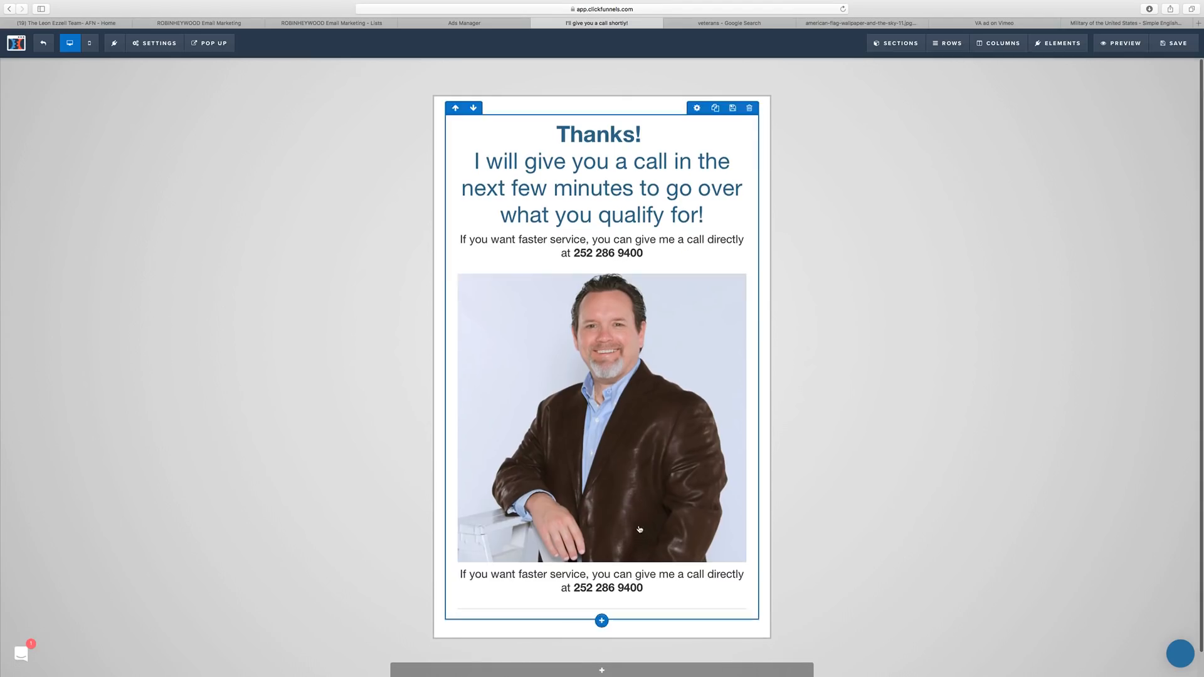
Replace the duplicate paragraph's text with the agent's full name as a caption.
{"action": "left_click", "coordinate": [603, 585]}
{"action": "triple_click", "coordinate": [603, 584]}
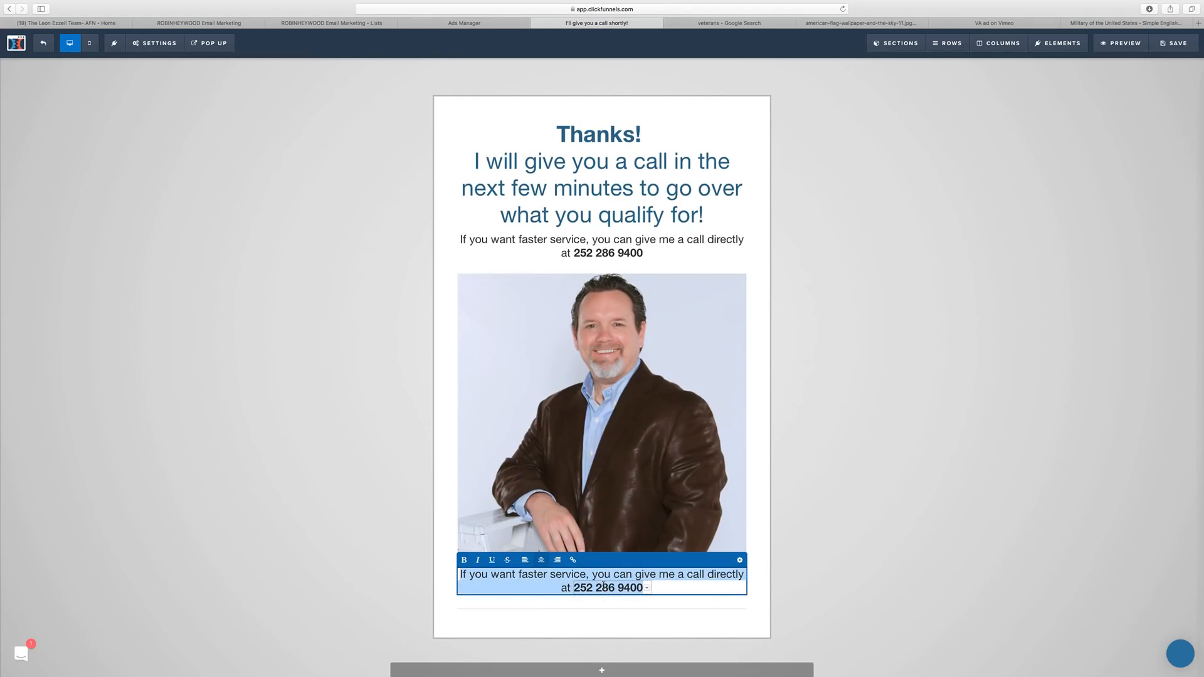
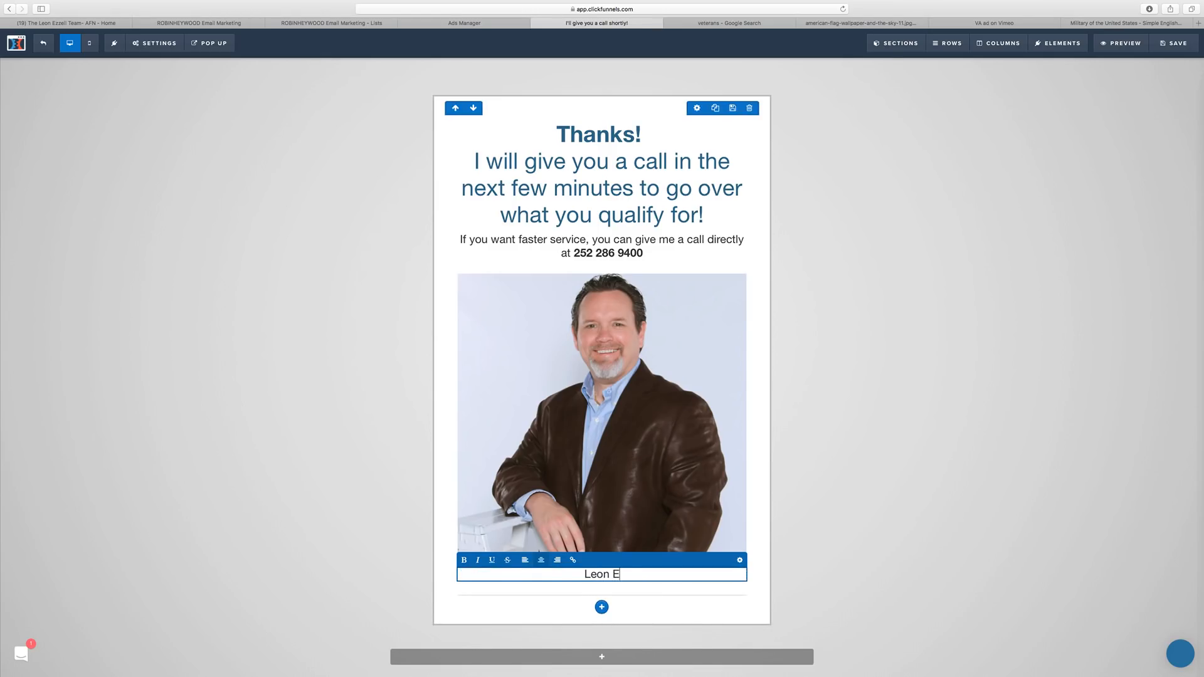
{"action": "left_click", "coordinate": [897, 519]}
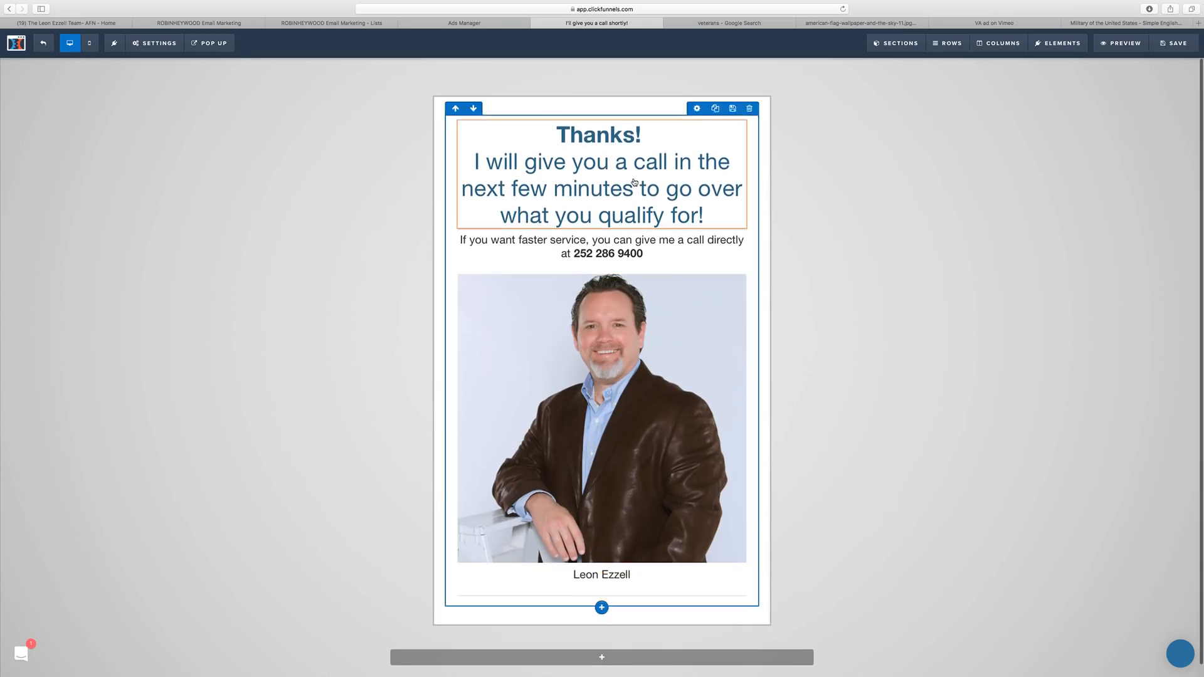
{"action": "scroll", "coordinate": [602, 223], "scroll_direction": "down", "scroll_amount": 1}
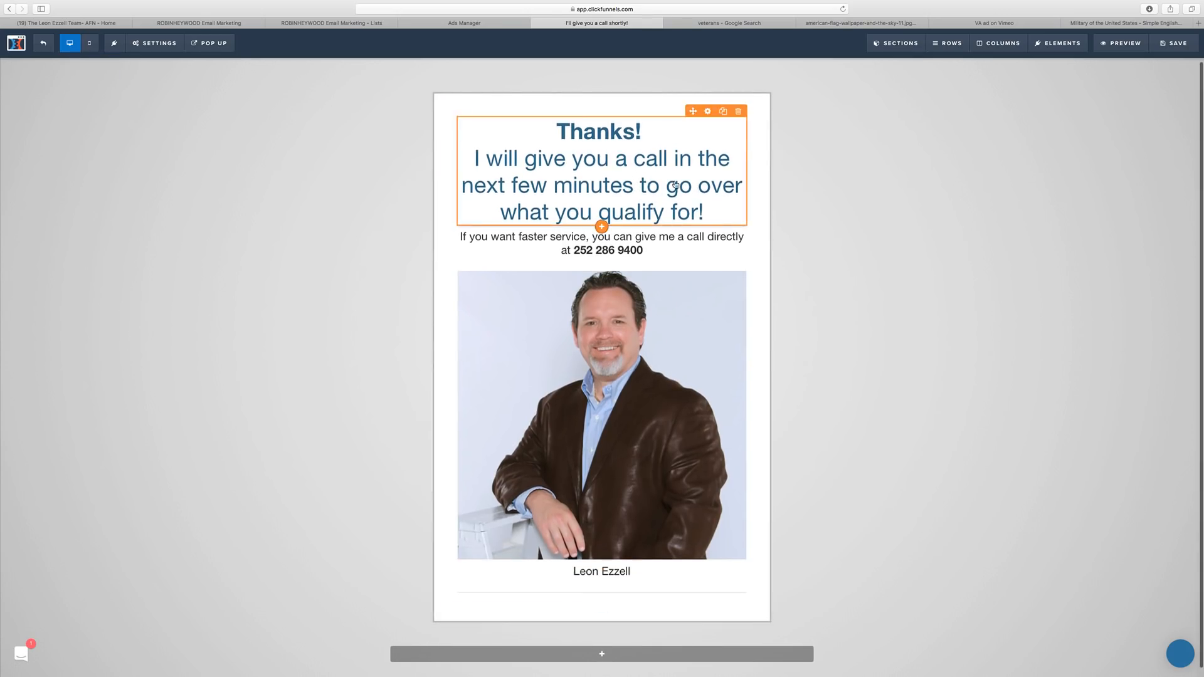
Save the page and set the headline's mobile font size to 24px.
{"action": "left_click", "coordinate": [1172, 43]}
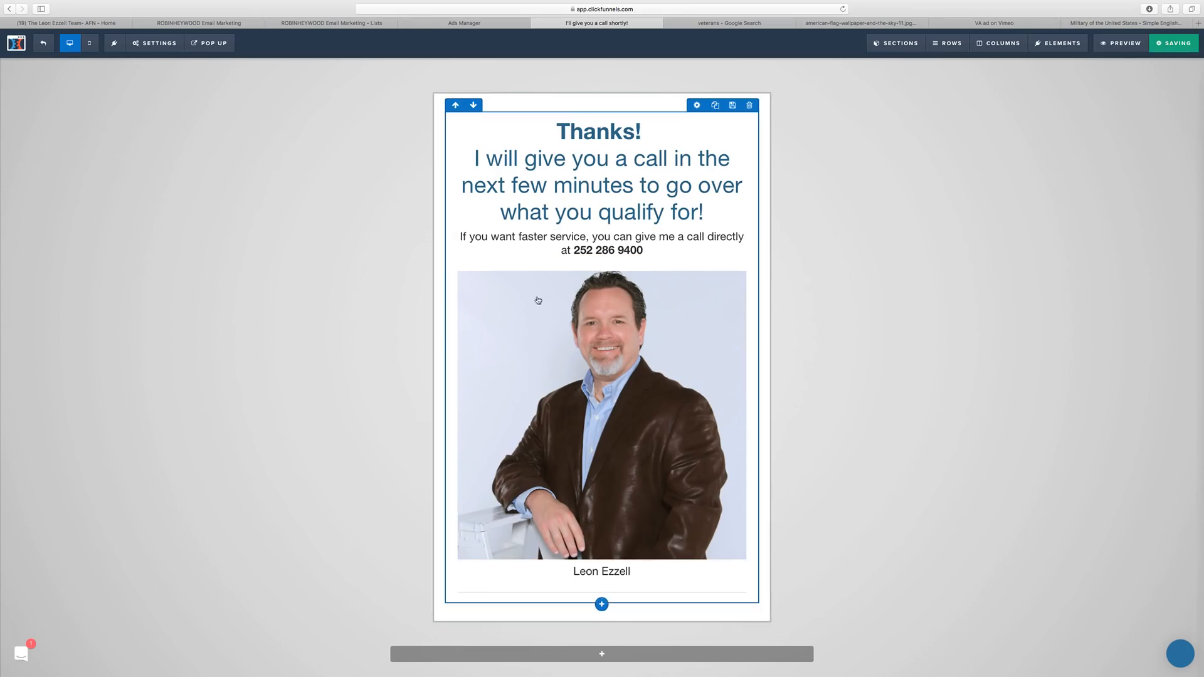
{"action": "left_click", "coordinate": [89, 43]}
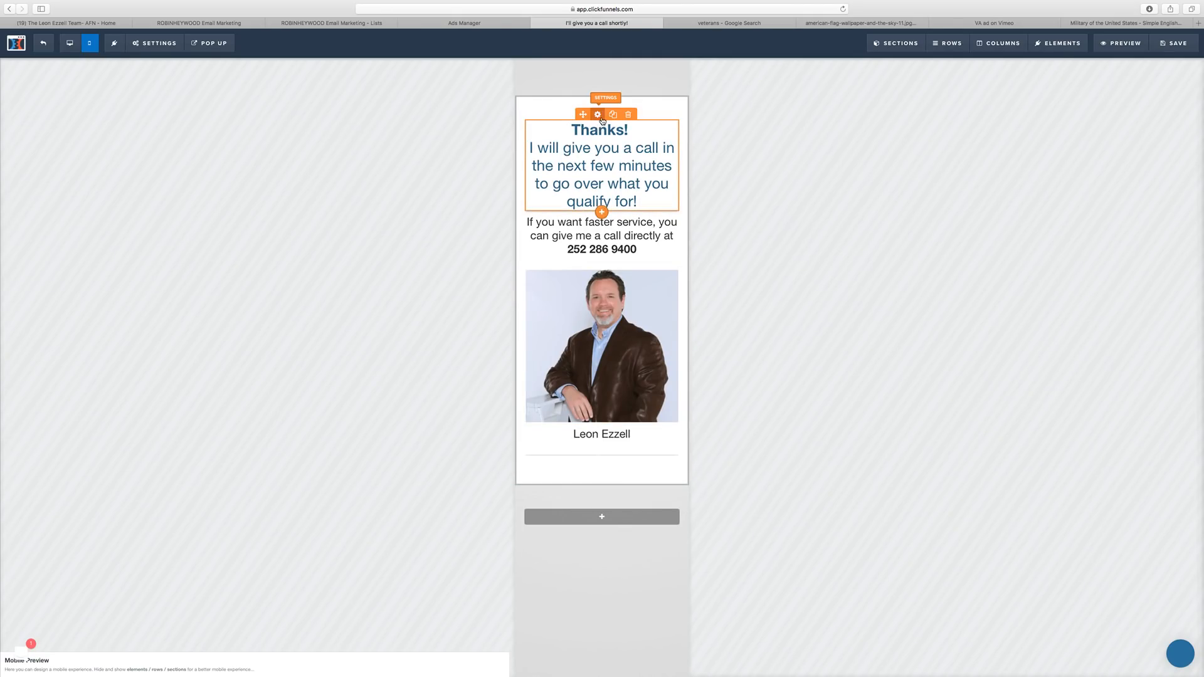
{"action": "left_click", "coordinate": [598, 115]}
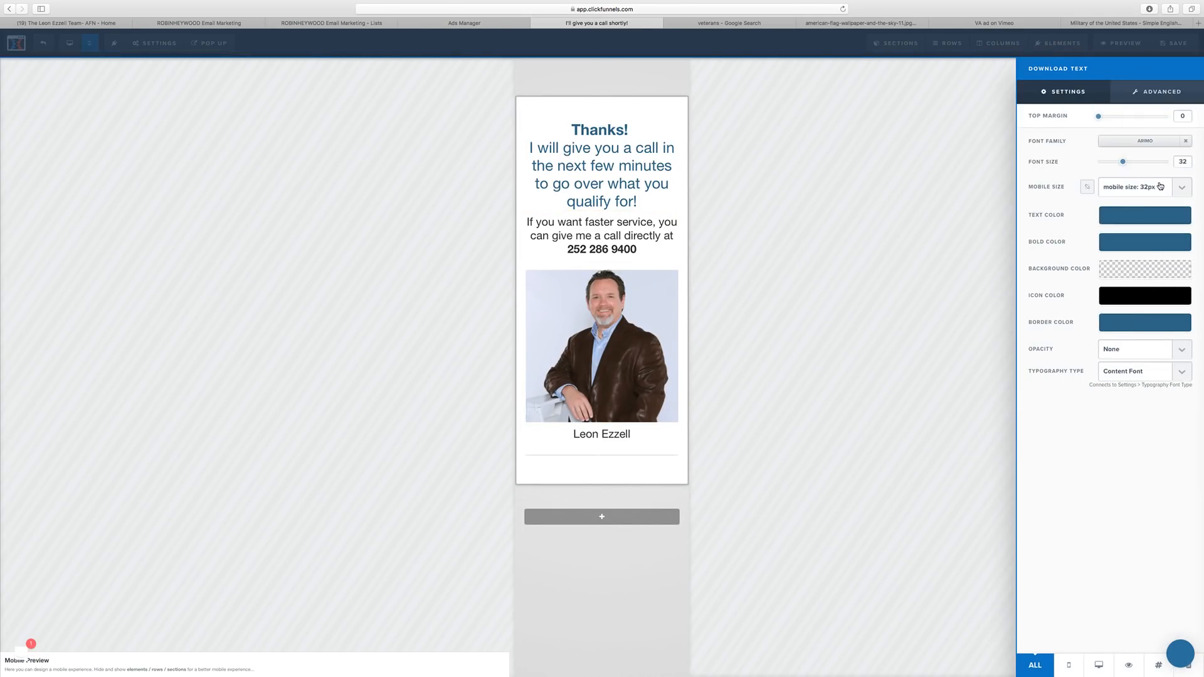
{"action": "left_click", "coordinate": [1187, 189]}
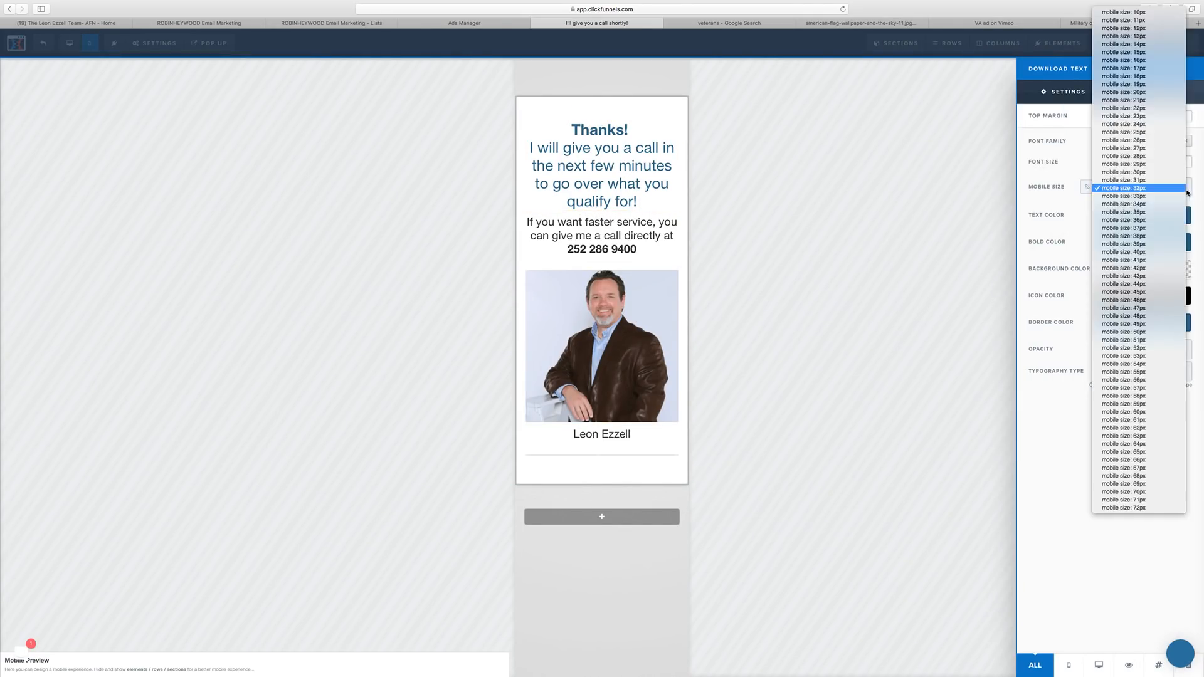
{"action": "left_click", "coordinate": [1156, 127]}
Give the phone-number paragraph its own mobile font size of 18px.
{"action": "left_click", "coordinate": [658, 205]}
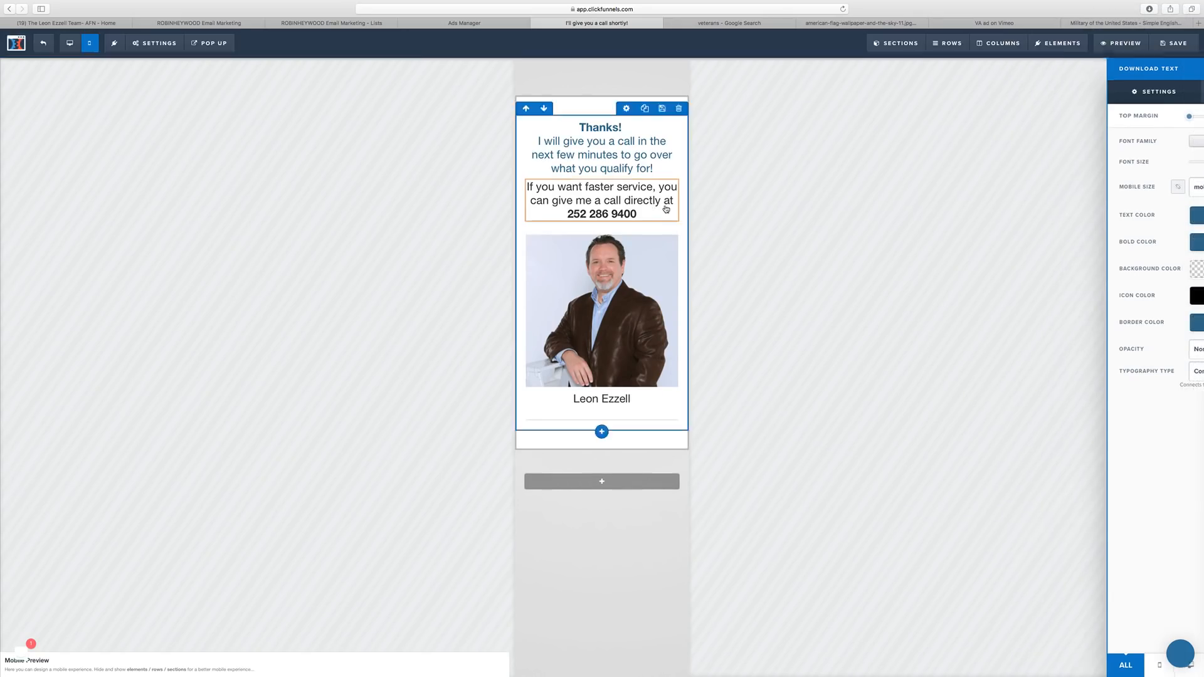
{"action": "left_click", "coordinate": [1176, 194]}
{"action": "left_click", "coordinate": [1180, 191]}
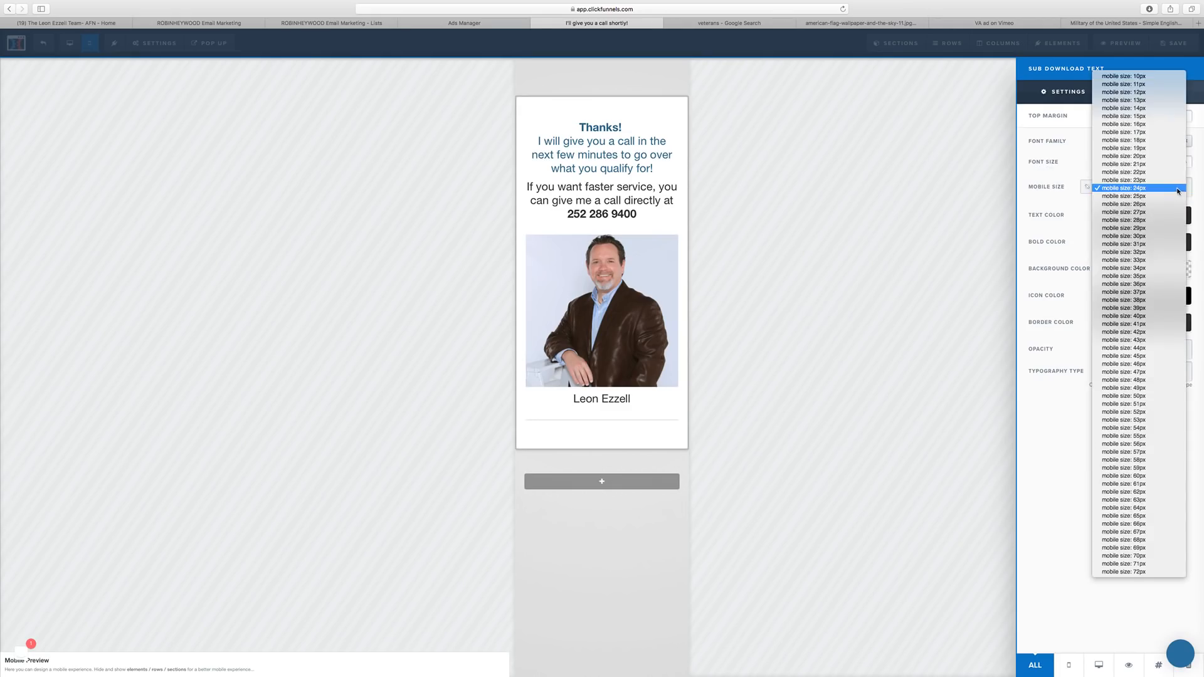
{"action": "left_click", "coordinate": [1167, 147]}
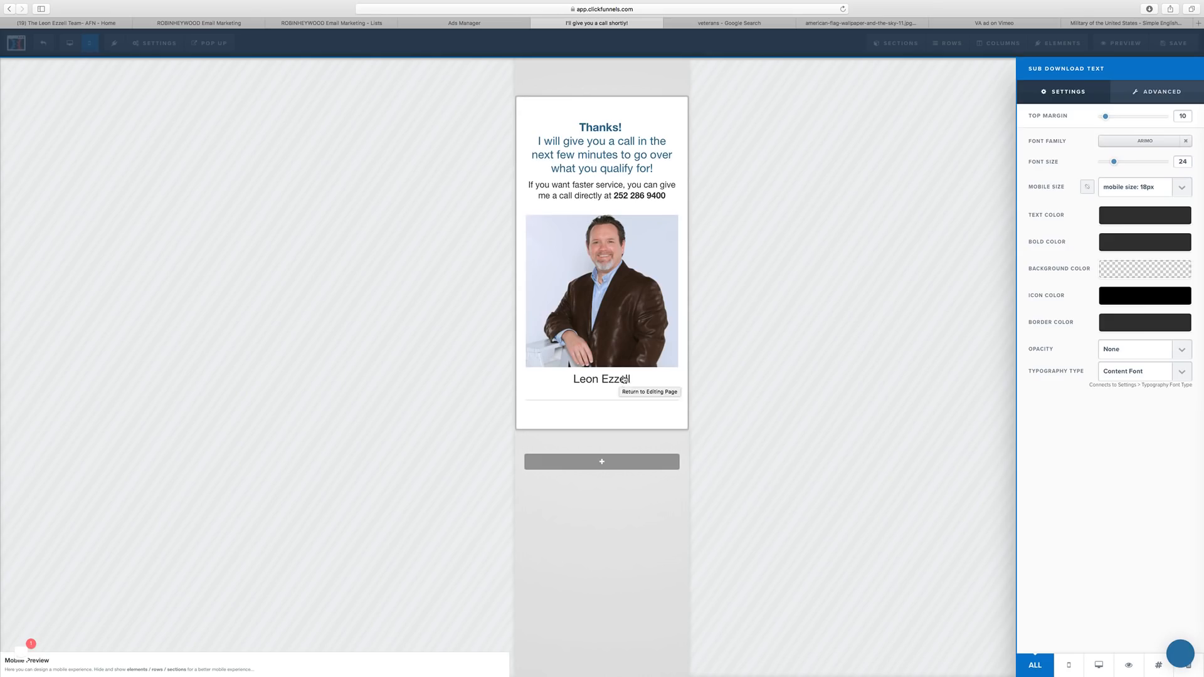
{"action": "left_click", "coordinate": [800, 240]}
Back in desktop view, replace the spaces in the phone number with hyphens.
{"action": "left_click", "coordinate": [70, 43]}
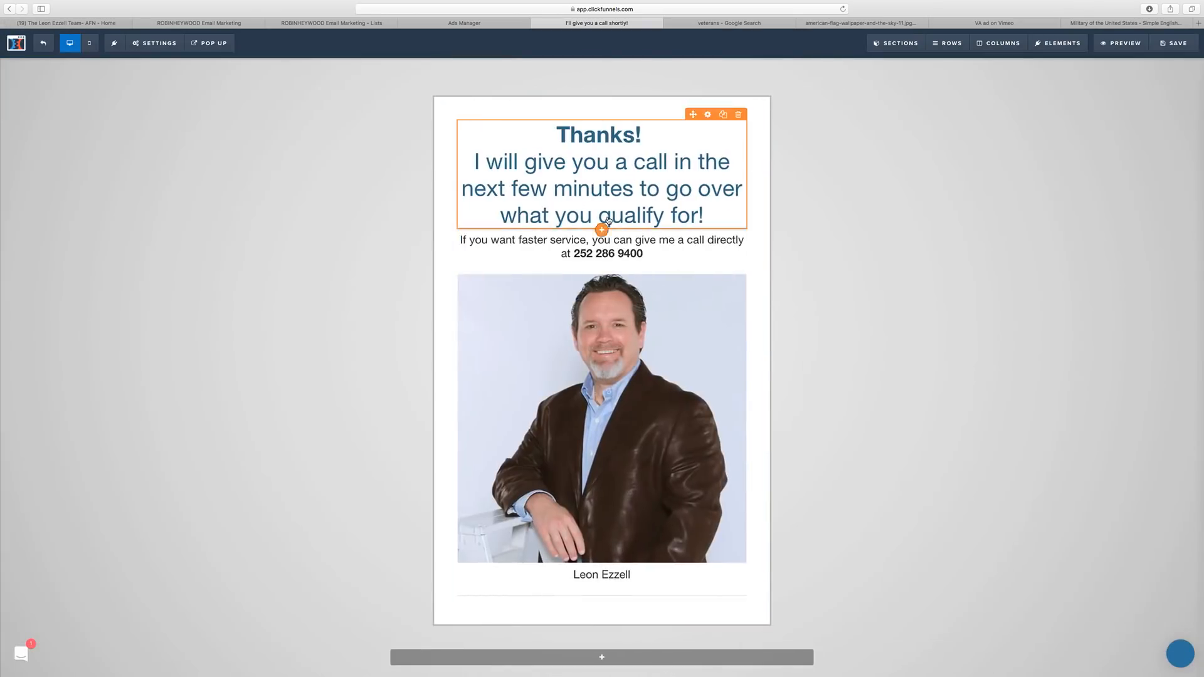
{"action": "left_click", "coordinate": [621, 254]}
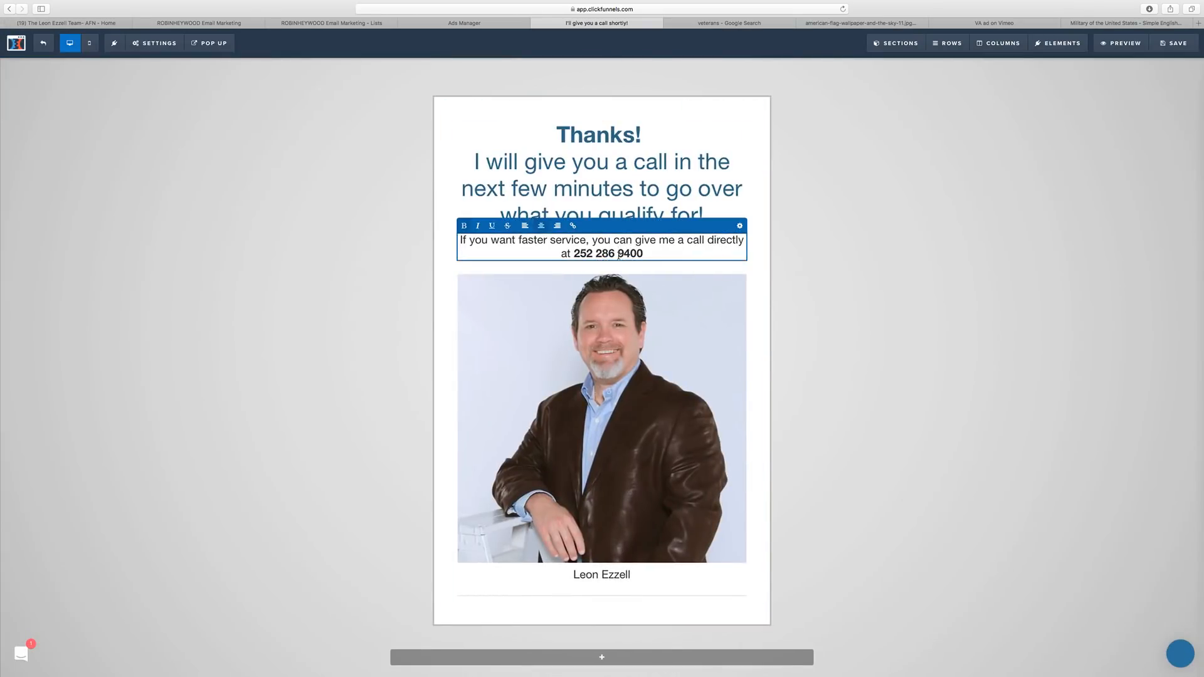
{"action": "key", "text": "BackSpace"}
{"action": "type", "text": "-"}
{"action": "left_click", "coordinate": [595, 253]}
{"action": "key", "text": "BackSpace"}
{"action": "type", "text": "-"}
{"action": "left_click", "coordinate": [1036, 159]}
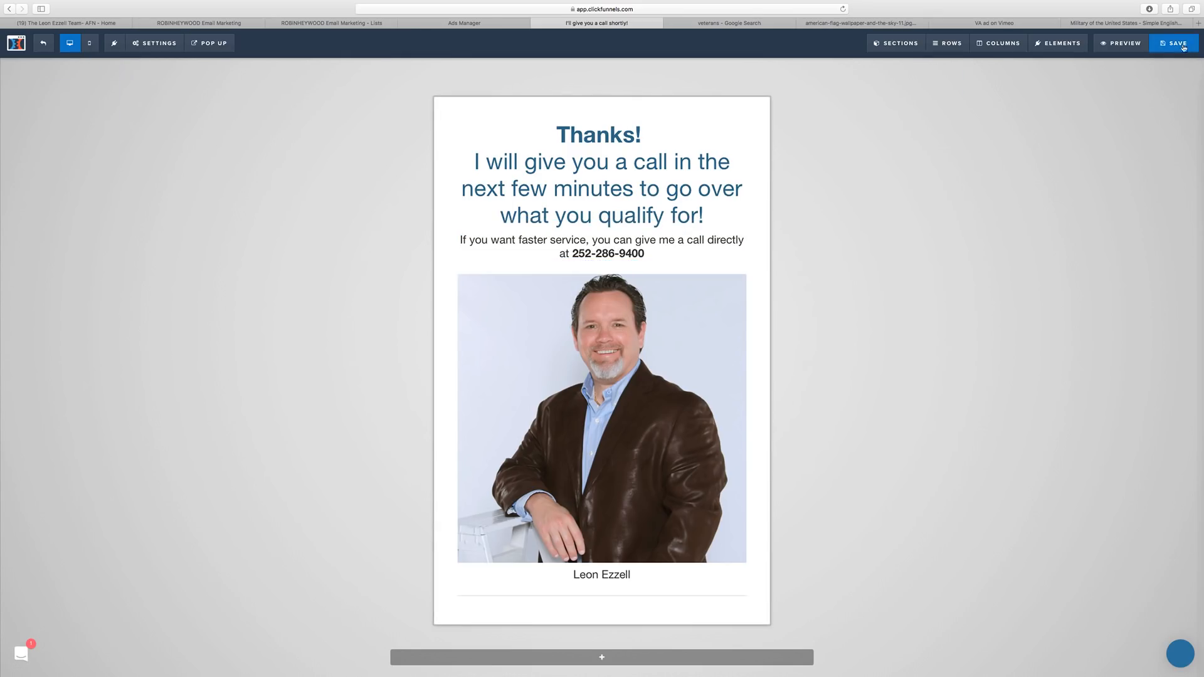
Save the page and change the Thank You funnel step's path to va-thanks.
{"action": "left_click", "coordinate": [1177, 52]}
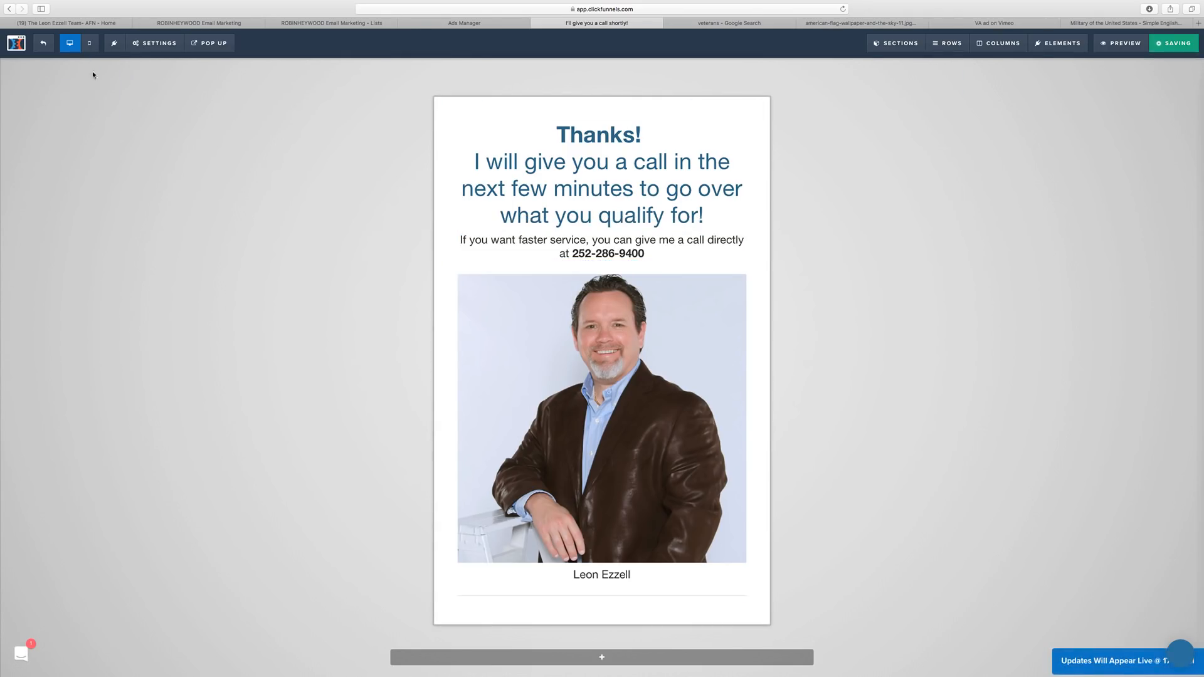
{"action": "left_click", "coordinate": [48, 49]}
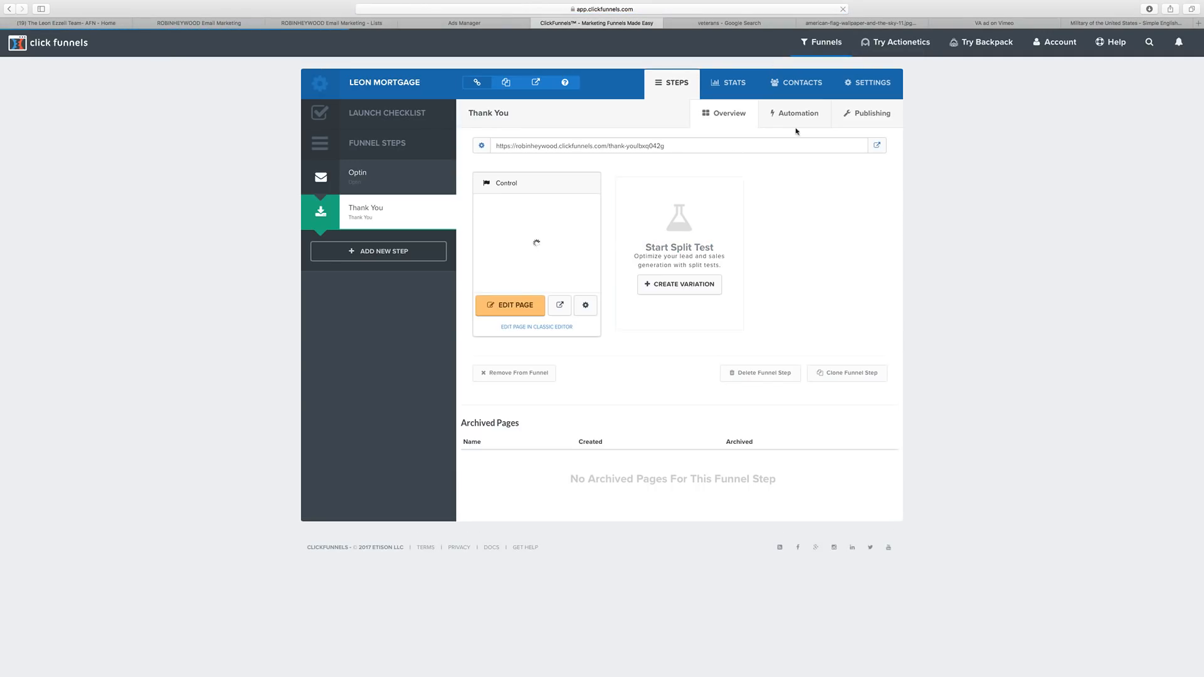
{"action": "left_click", "coordinate": [870, 114]}
{"action": "triple_click", "coordinate": [744, 161]}
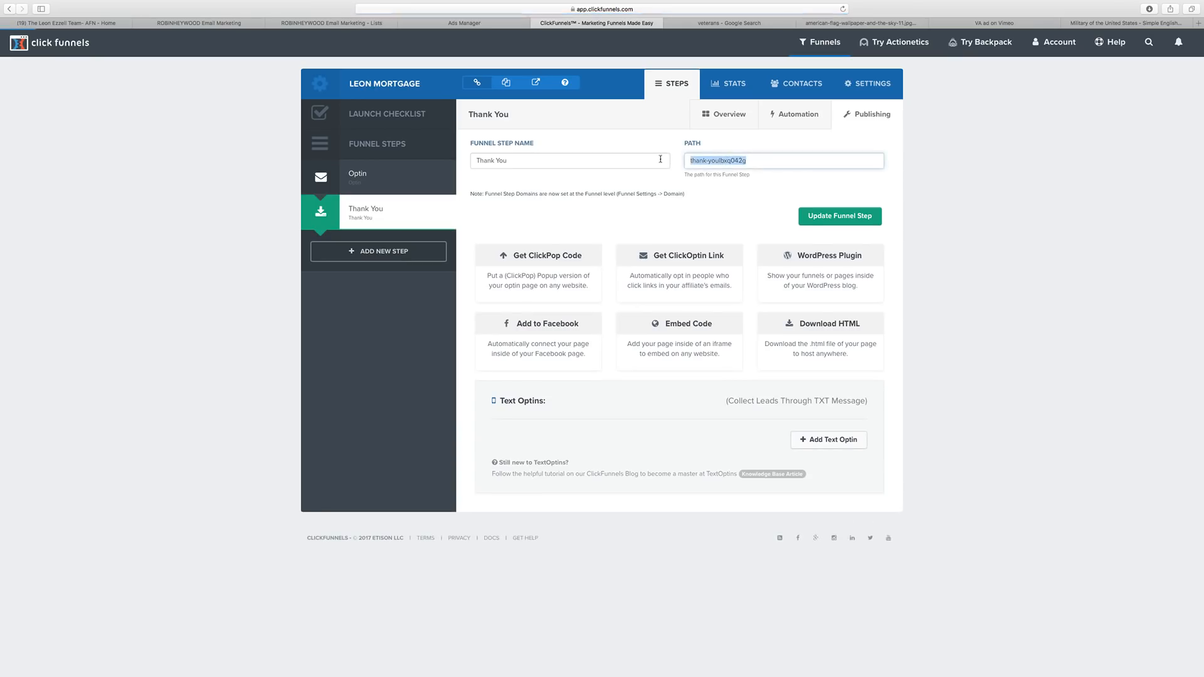
{"action": "type", "text": "va-thanks"}
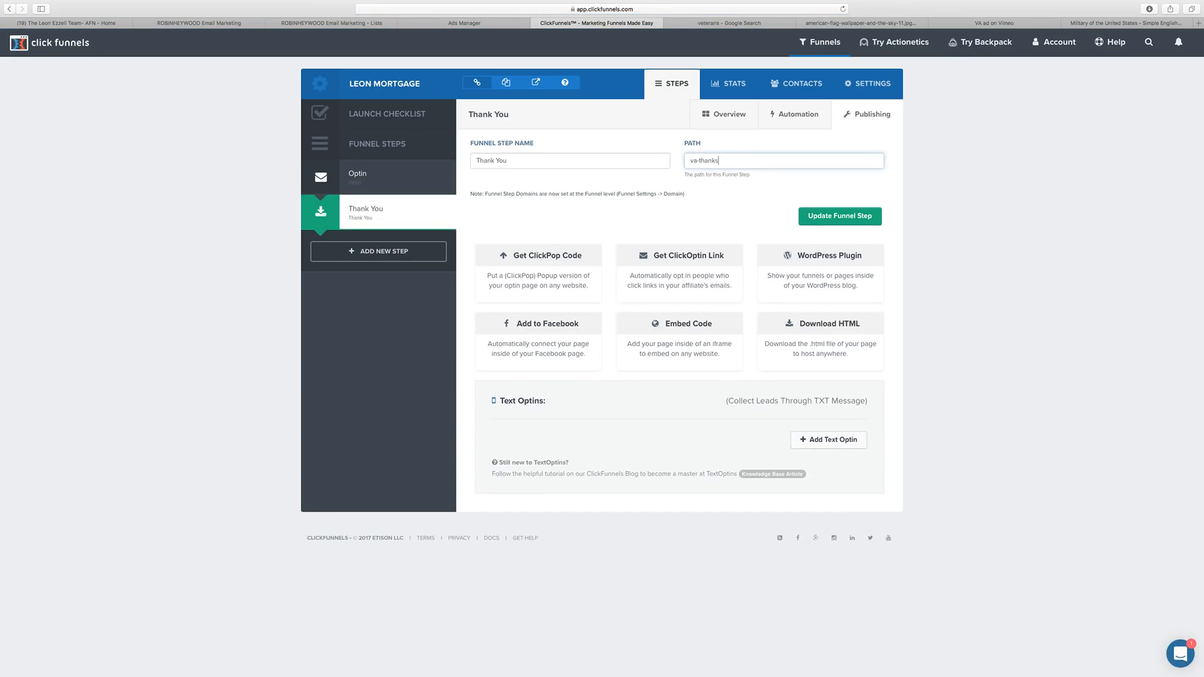
{"action": "left_click_drag", "start_coordinate": [737, 164], "coordinate": [665, 163]}
{"action": "key", "text": "super+c"}
{"action": "left_click", "coordinate": [808, 217]}
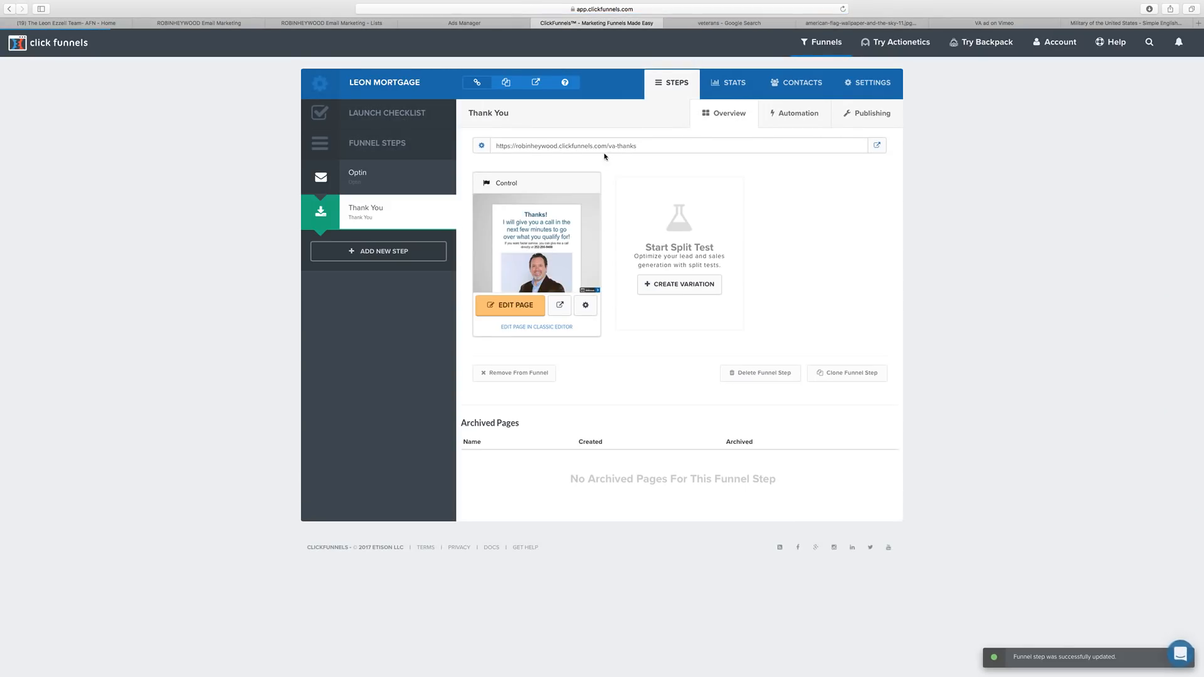
Set the Thank You page's path to va-thanks as well, then bring up Ads Manager's tools menu.
{"action": "left_click", "coordinate": [585, 305]}
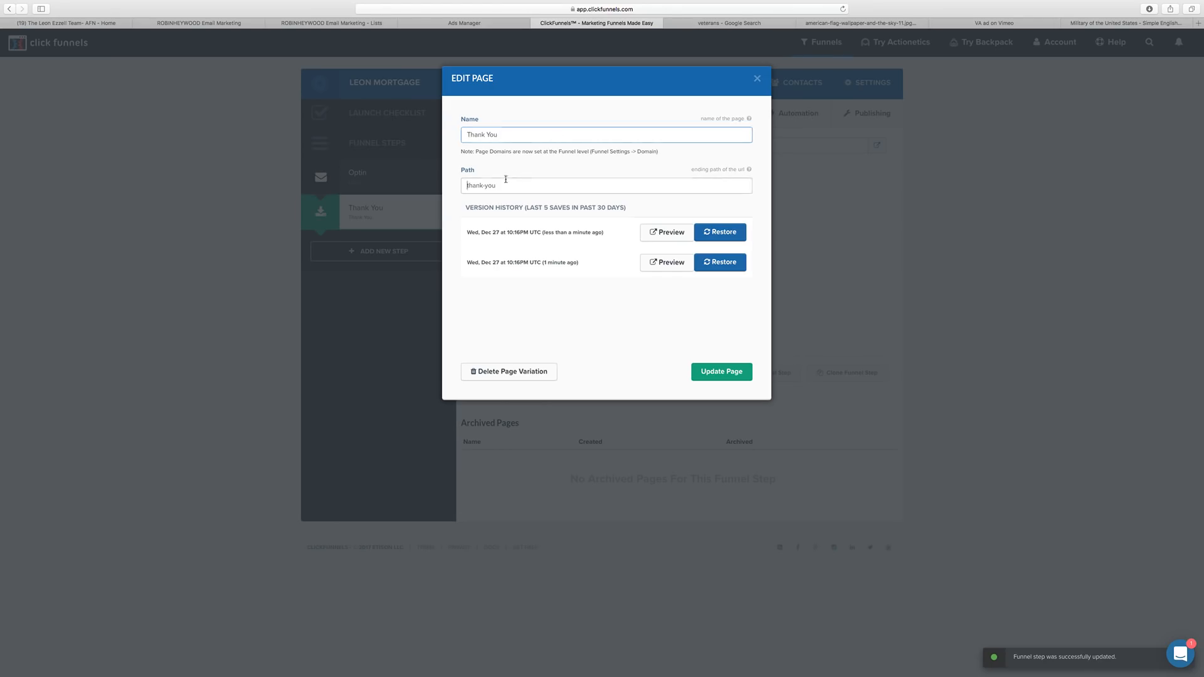
{"action": "left_click_drag", "start_coordinate": [526, 186], "coordinate": [449, 188]}
{"action": "key", "text": "super+v"}
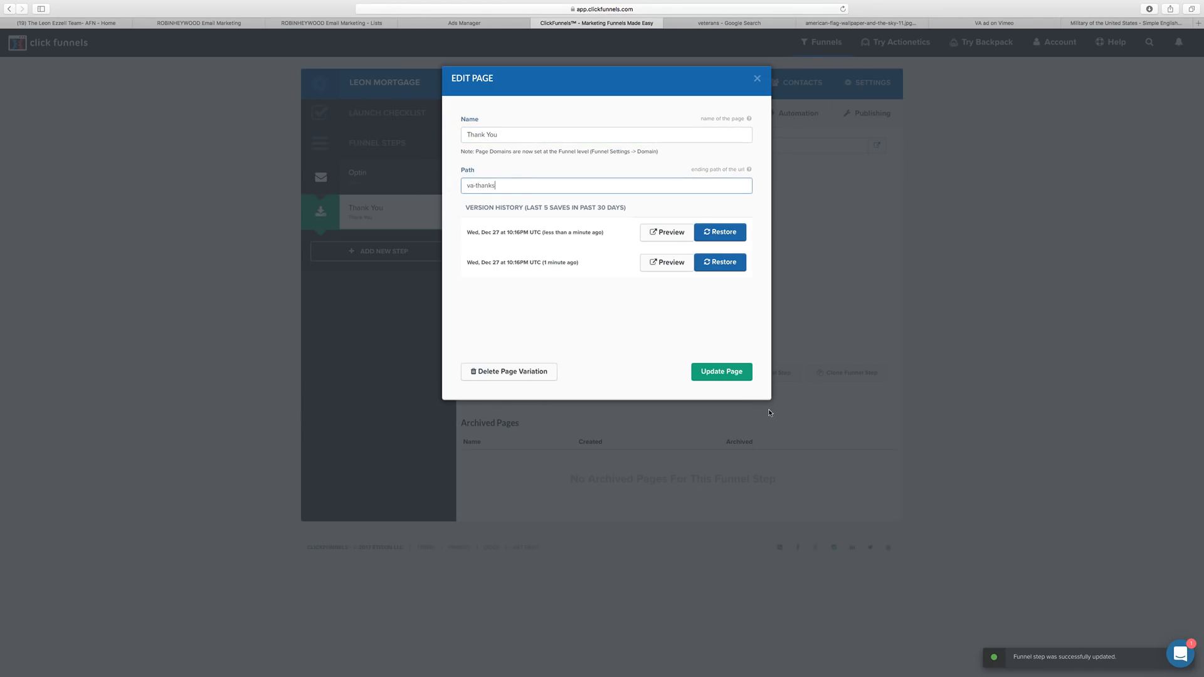
{"action": "left_click", "coordinate": [722, 372]}
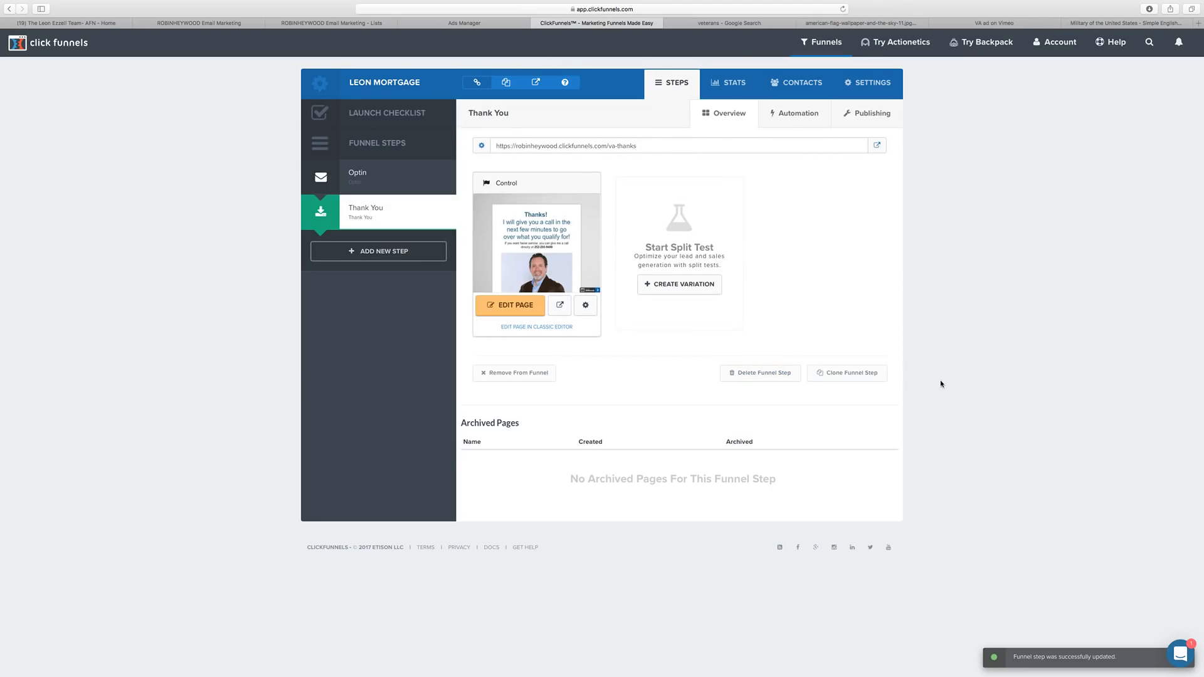
{"action": "left_click", "coordinate": [436, 24]}
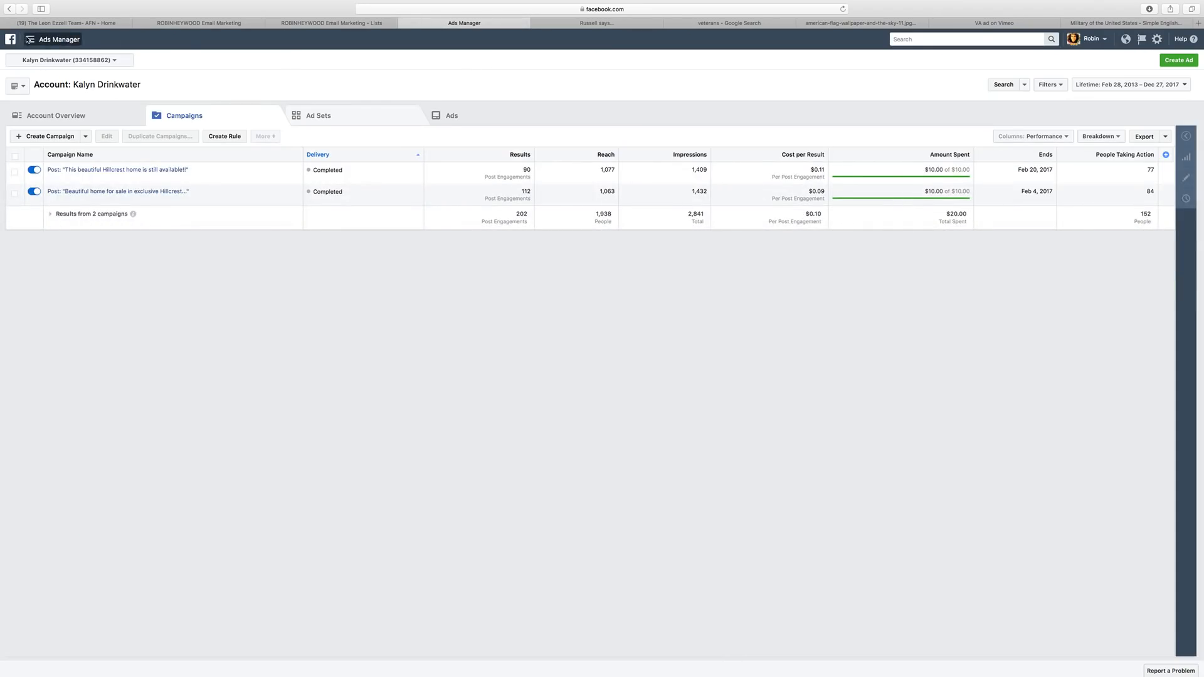
{"action": "left_click", "coordinate": [28, 40]}
Create a new Facebook pixel from the Pixels page and copy its base code for manual installation.
{"action": "left_click", "coordinate": [332, 136], "text": "super"}
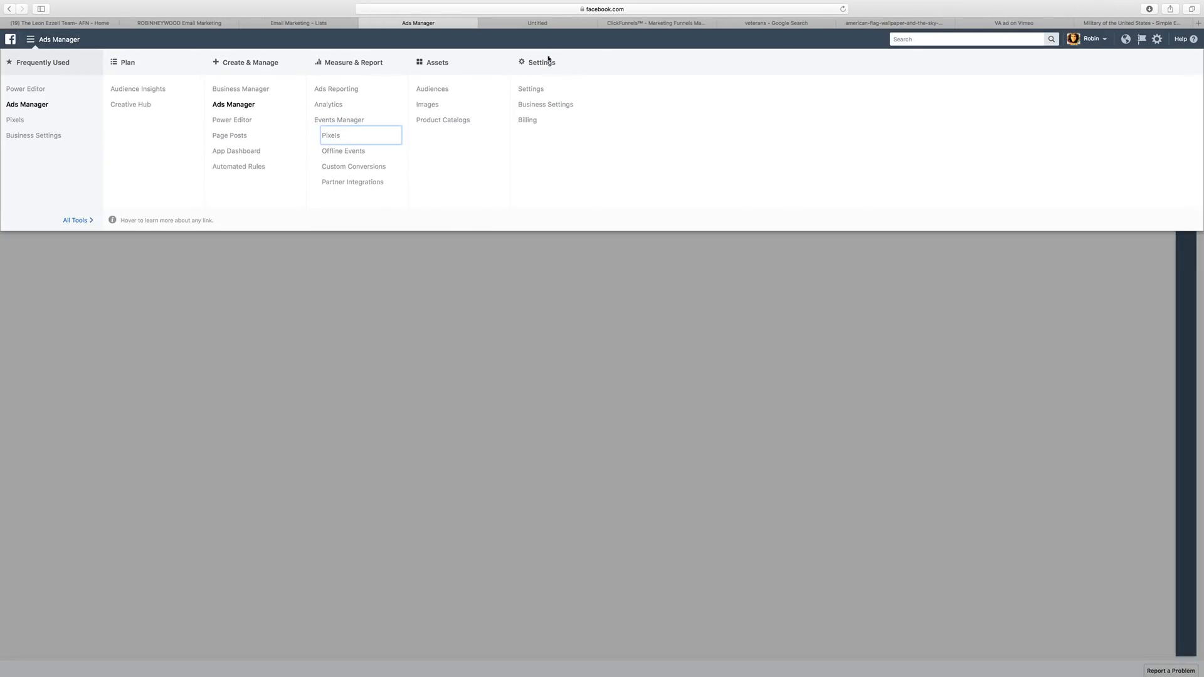
{"action": "left_click", "coordinate": [545, 26]}
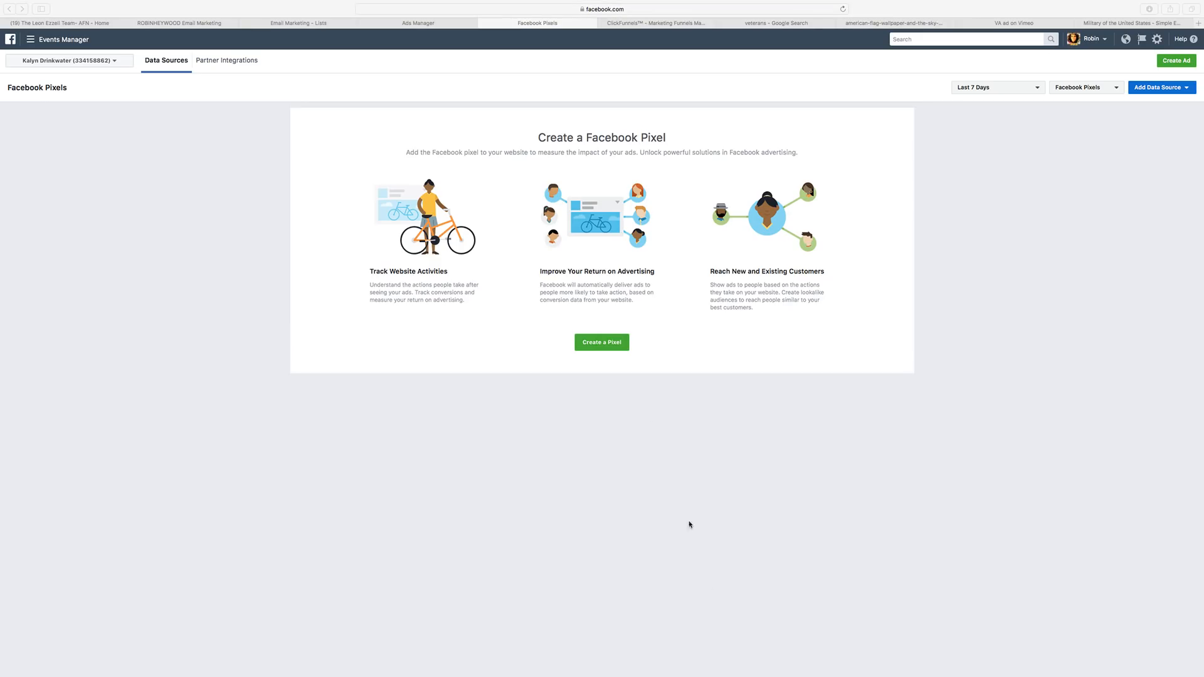
{"action": "left_click", "coordinate": [607, 346]}
{"action": "left_click", "coordinate": [609, 344]}
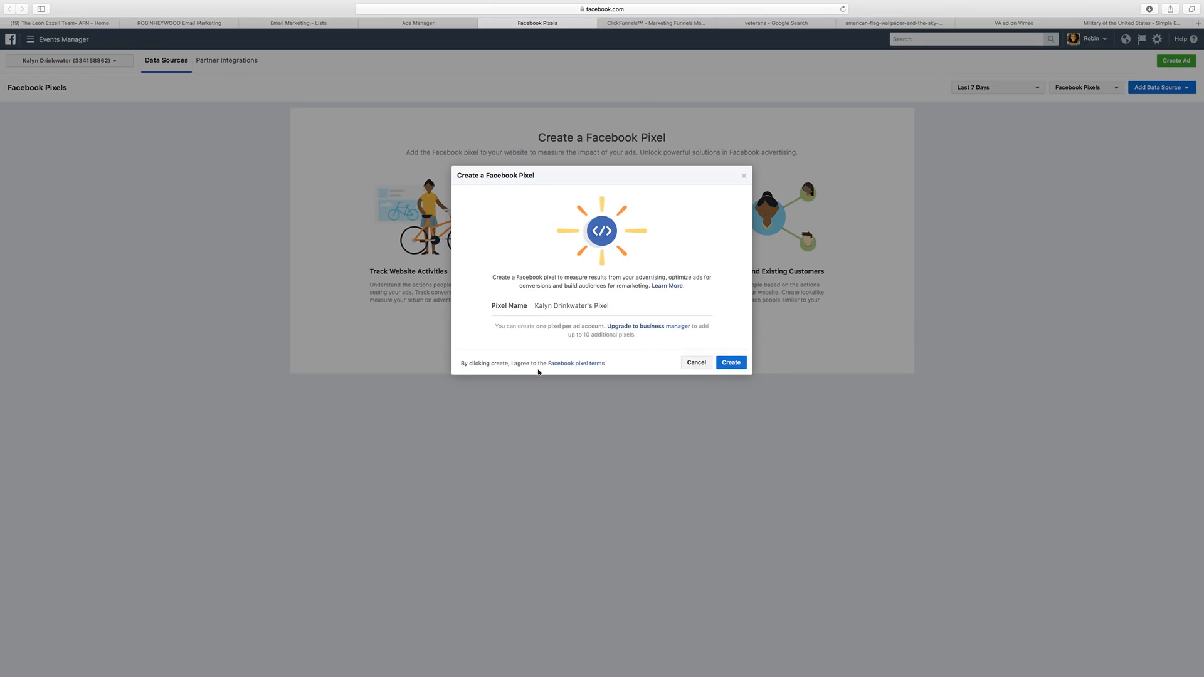
{"action": "left_click", "coordinate": [728, 362]}
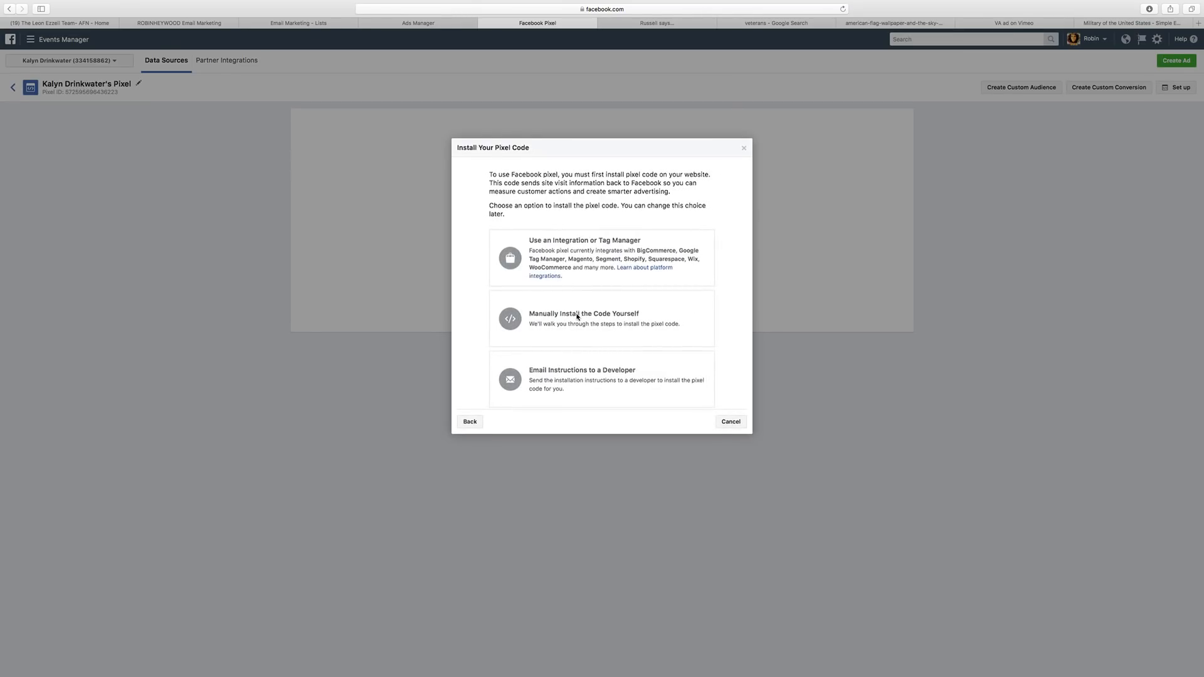
{"action": "left_click", "coordinate": [577, 316]}
{"action": "scroll", "coordinate": [577, 315], "scroll_direction": "down", "scroll_amount": 3}
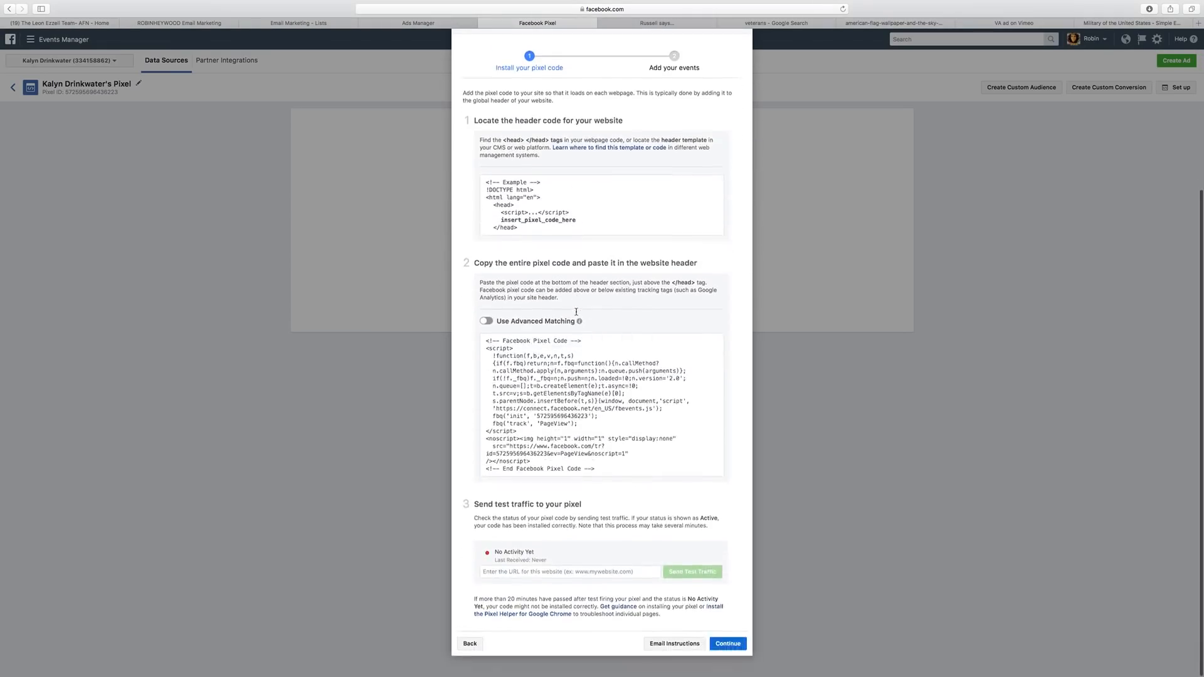
{"action": "left_click", "coordinate": [542, 392]}
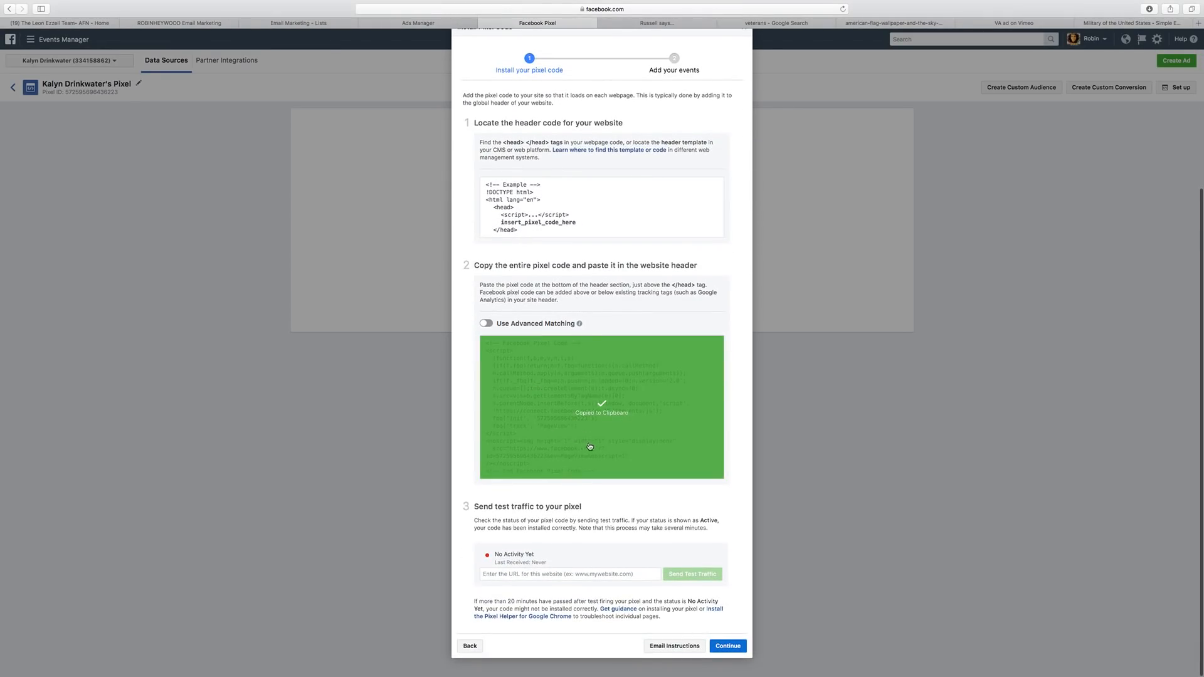
{"action": "left_click", "coordinate": [418, 23]}
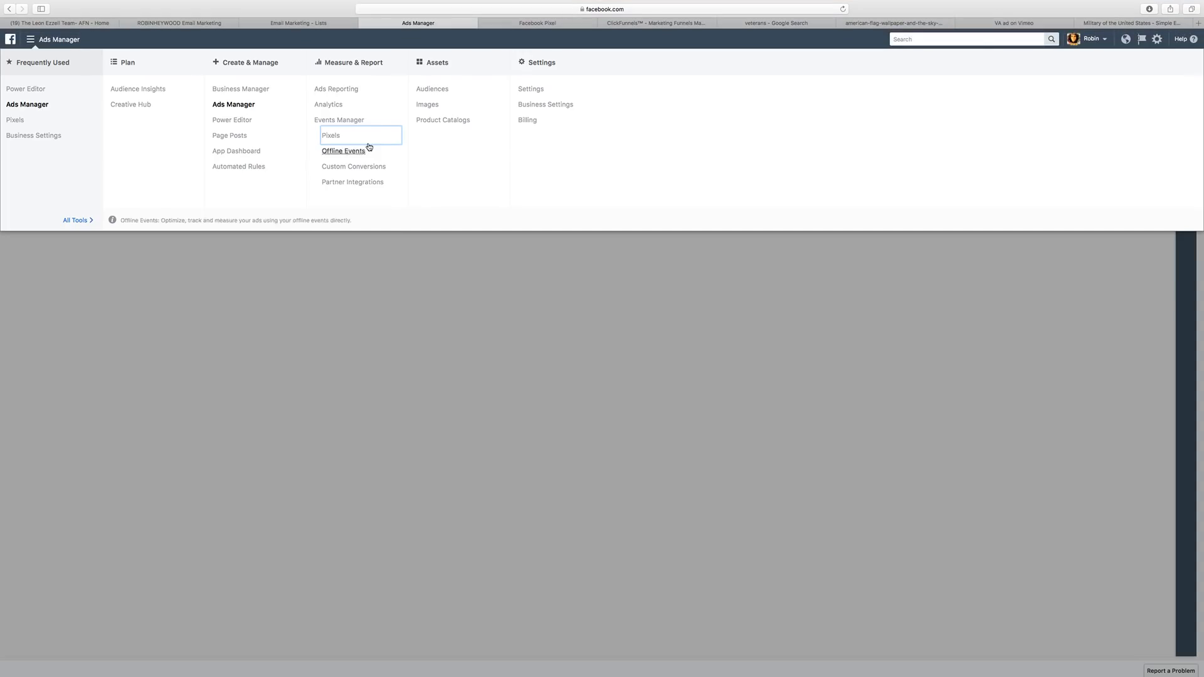
Paste the Facebook pixel code into the mortgage funnel's Head Tracking Code and save the settings.
{"action": "left_click", "coordinate": [647, 24]}
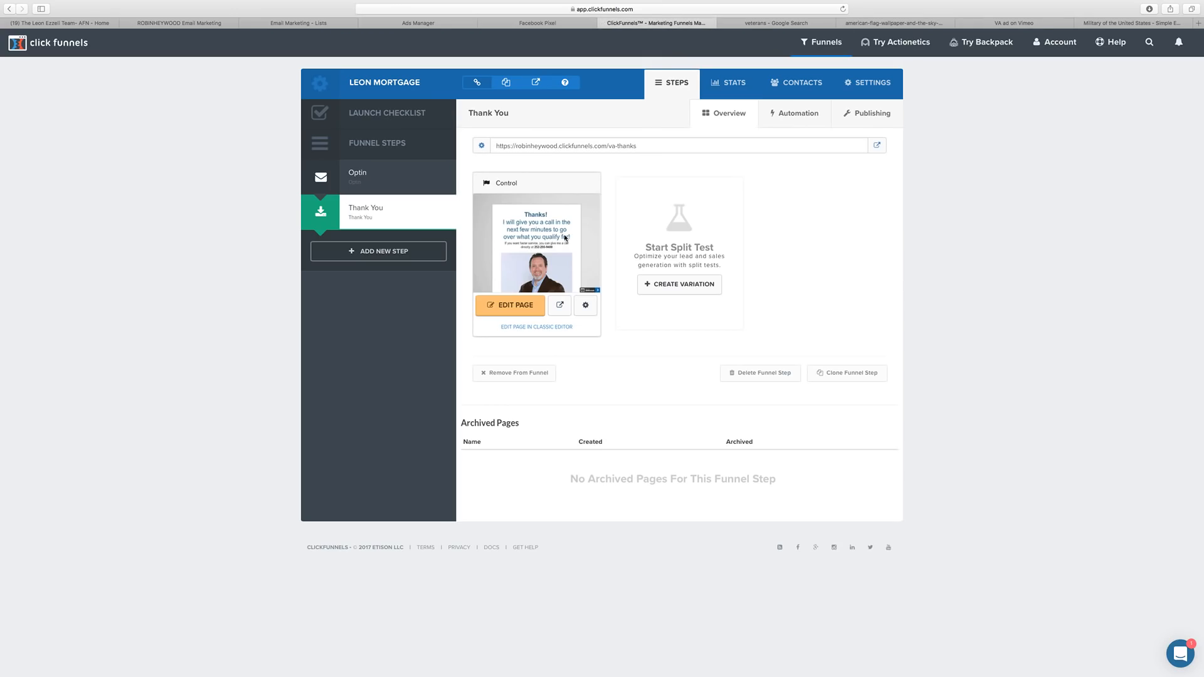
{"action": "left_click", "coordinate": [868, 84]}
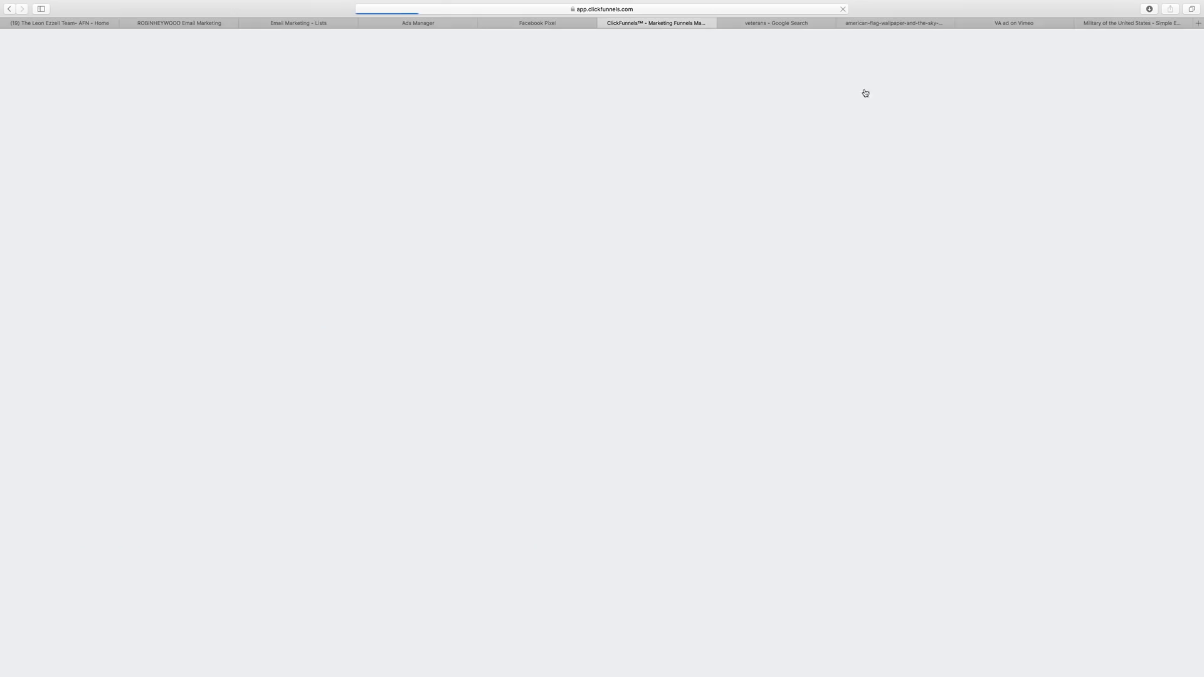
{"action": "left_click", "coordinate": [858, 115]}
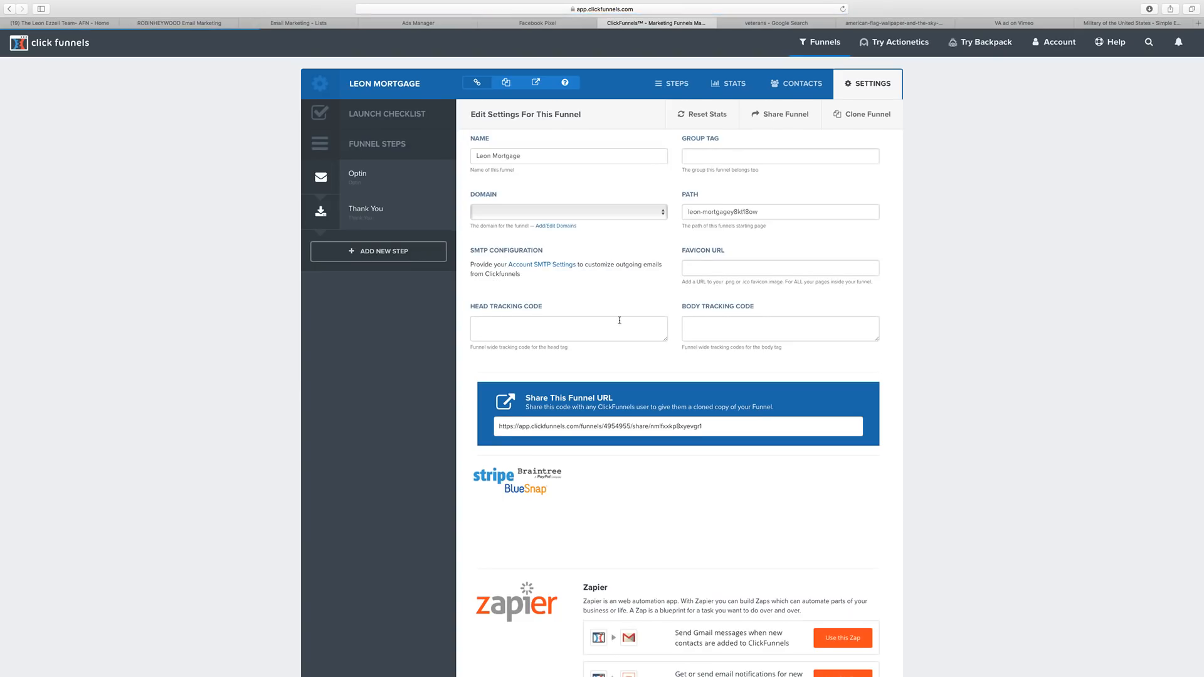
{"action": "scroll", "coordinate": [666, 316], "scroll_direction": "down", "scroll_amount": 1}
{"action": "left_click_drag", "start_coordinate": [666, 316], "coordinate": [683, 417]}
{"action": "left_click", "coordinate": [583, 347]}
{"action": "key", "text": "super+v"}
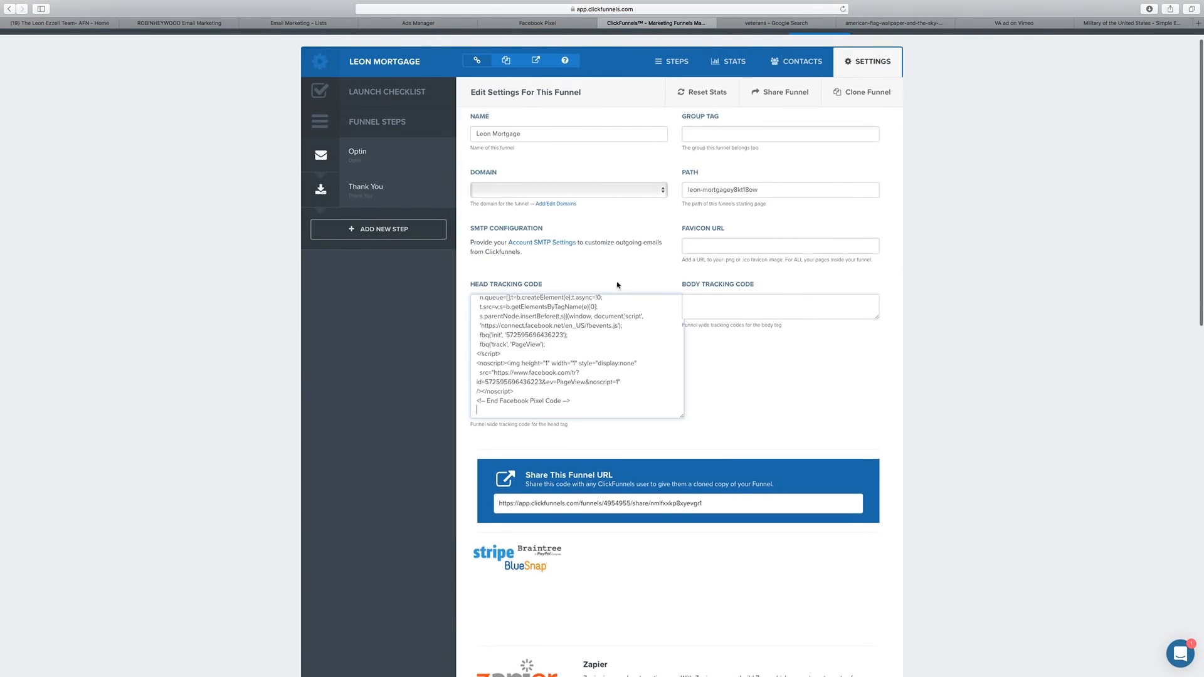
{"action": "scroll", "coordinate": [593, 261], "scroll_direction": "down", "scroll_amount": 15}
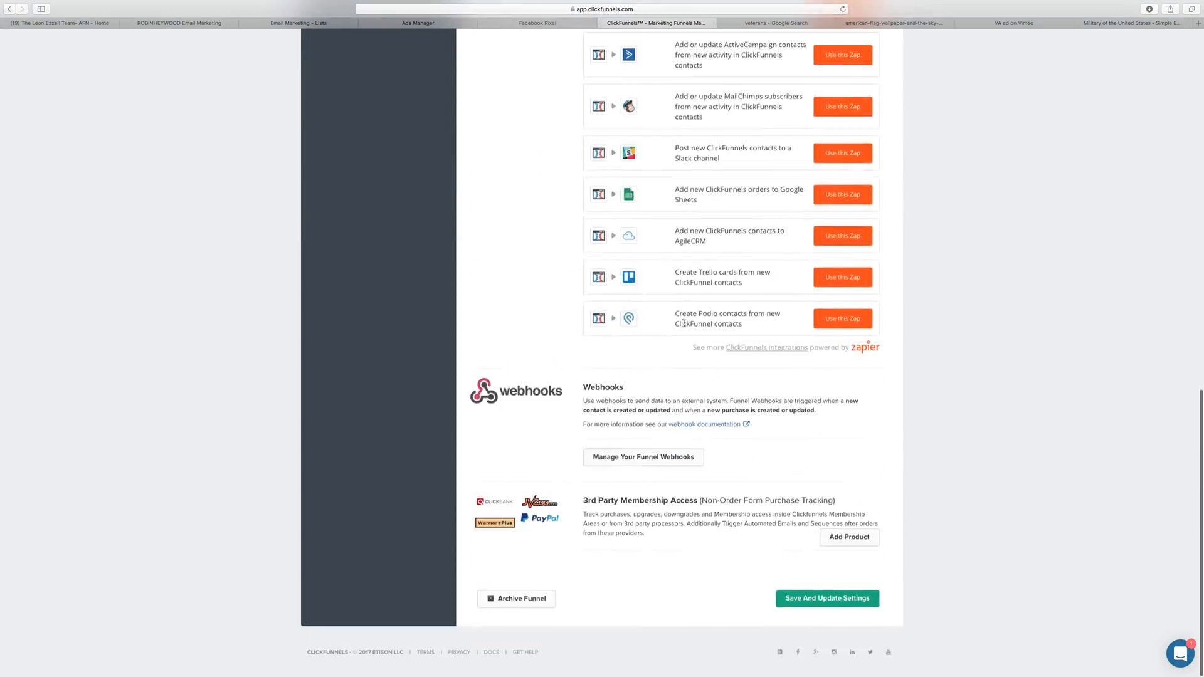
{"action": "left_click", "coordinate": [811, 600]}
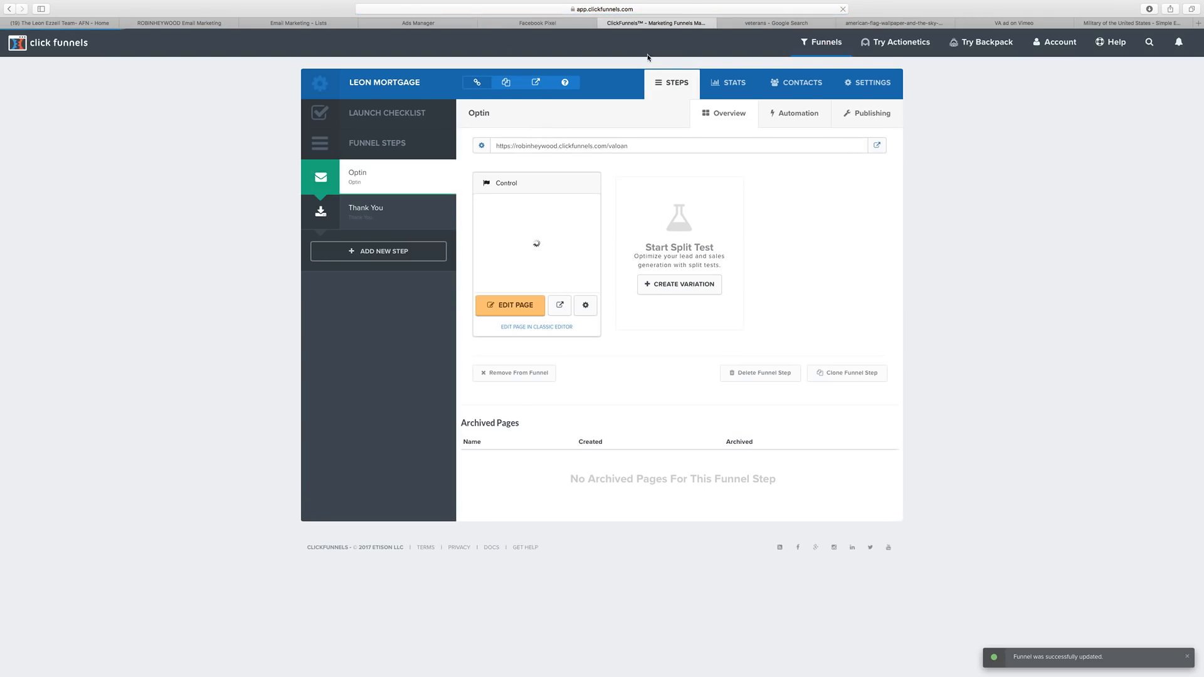
{"action": "left_click", "coordinate": [539, 23]}
Copy the VA loan optin page URL from the funnel into the pixel's test-traffic field.
{"action": "left_click", "coordinate": [597, 477]}
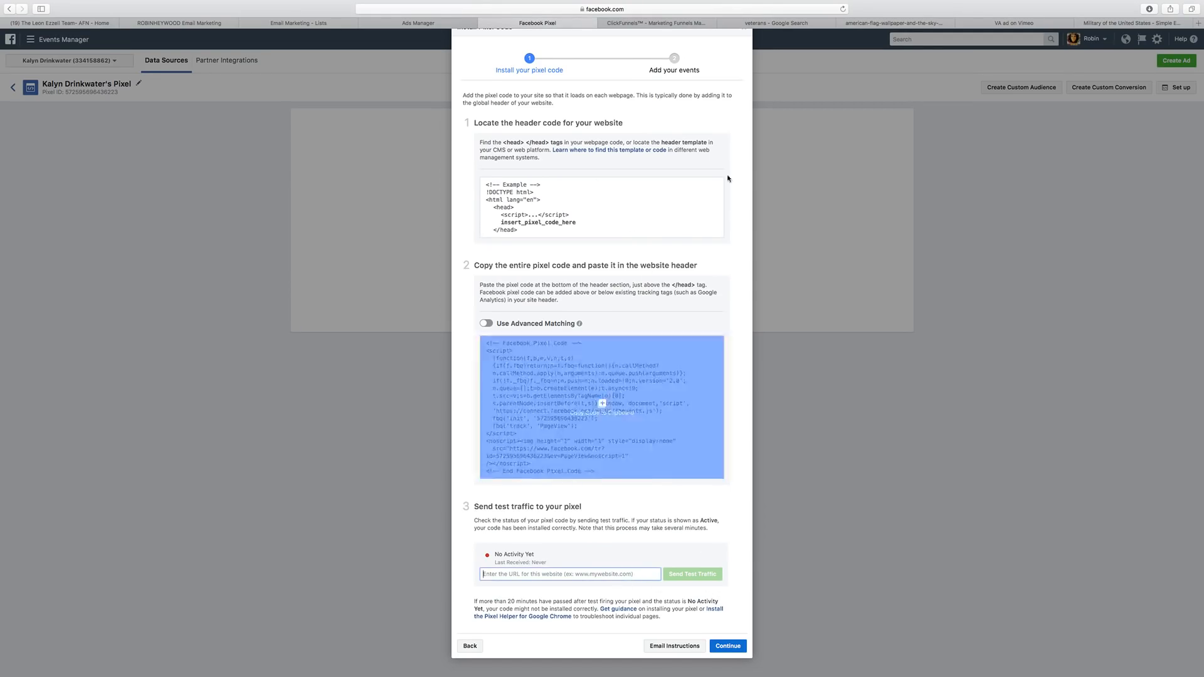
{"action": "left_click", "coordinate": [601, 407]}
{"action": "left_click", "coordinate": [656, 22]}
{"action": "left_click_drag", "start_coordinate": [642, 147], "coordinate": [494, 146]}
{"action": "left_click", "coordinate": [545, 21]}
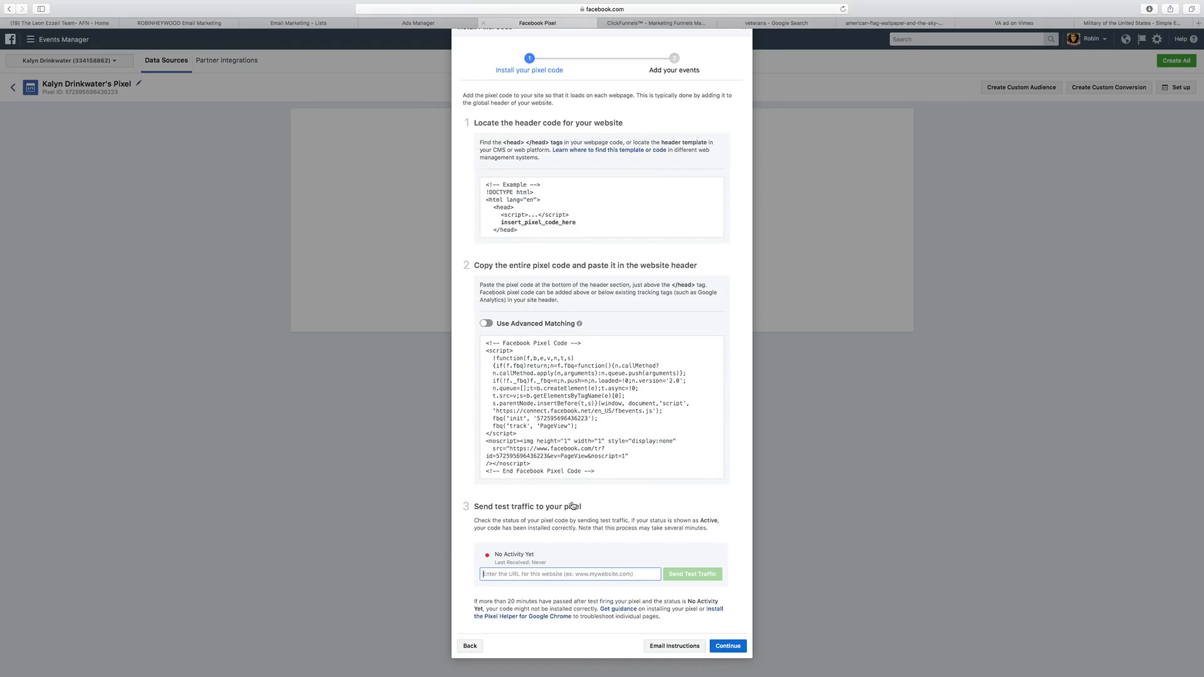
{"action": "left_click", "coordinate": [578, 575]}
{"action": "key", "text": "super+v"}
Send test traffic to the optin page, confirm the pixel is Active, and continue to events.
{"action": "left_click", "coordinate": [690, 578]}
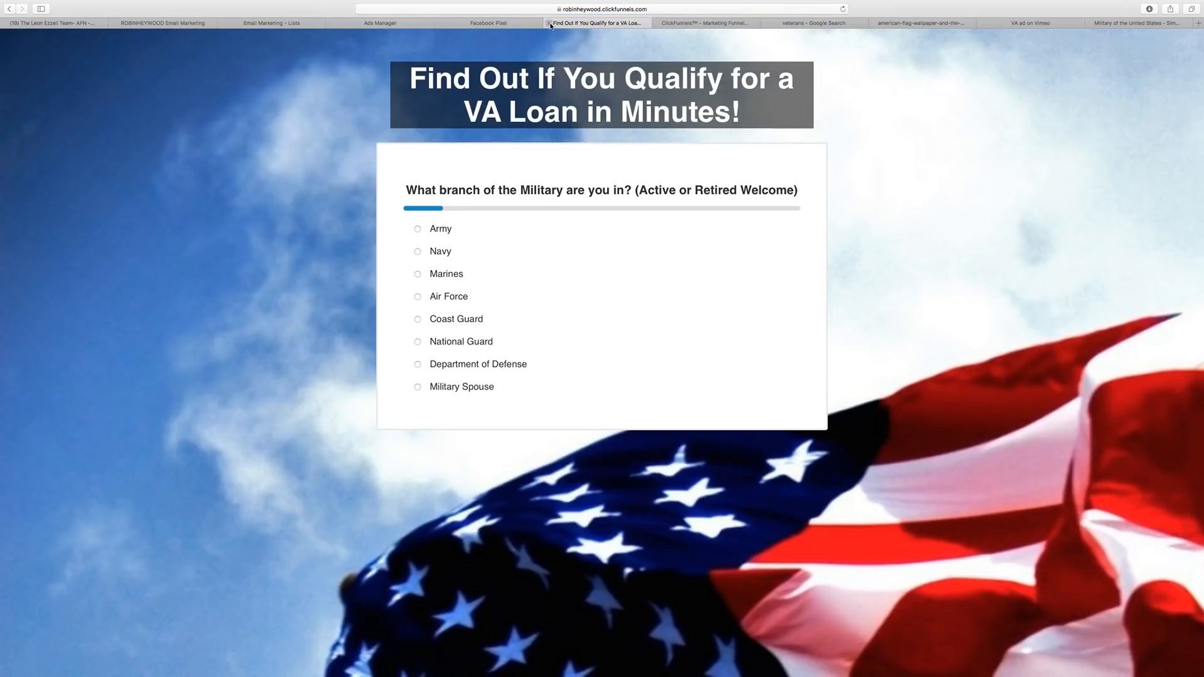
{"action": "left_click", "coordinate": [549, 24]}
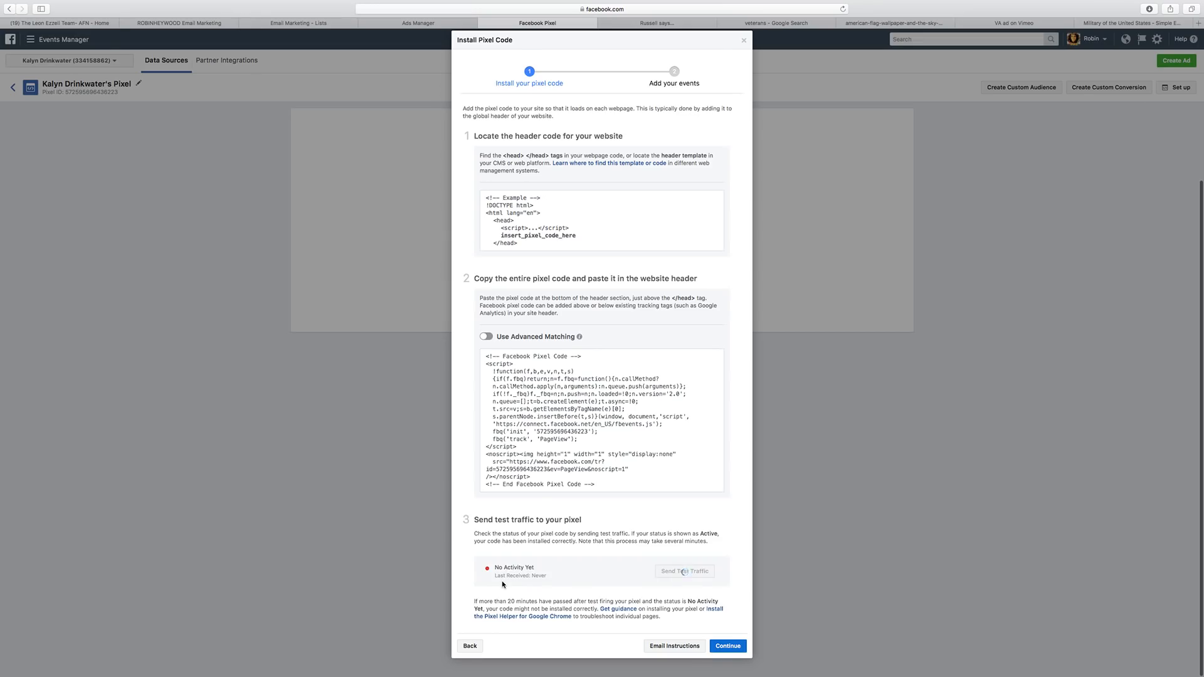
{"action": "scroll", "coordinate": [683, 543], "scroll_direction": "up", "scroll_amount": 5}
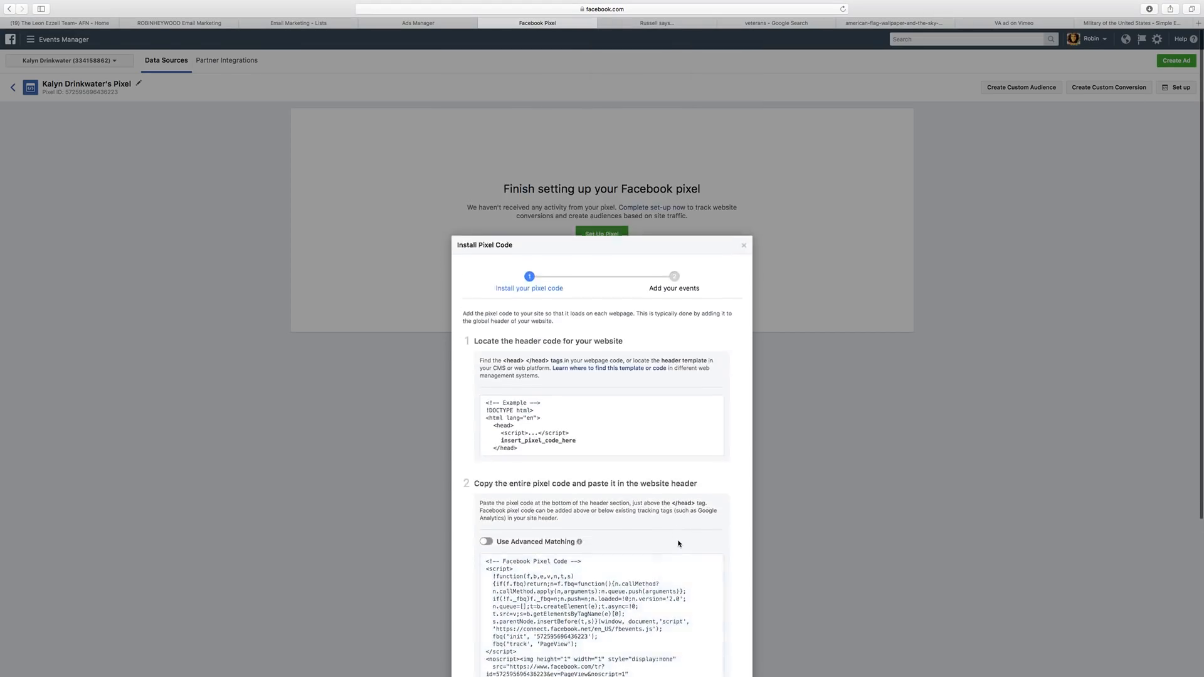
{"action": "scroll", "coordinate": [677, 544], "scroll_direction": "down", "scroll_amount": 5}
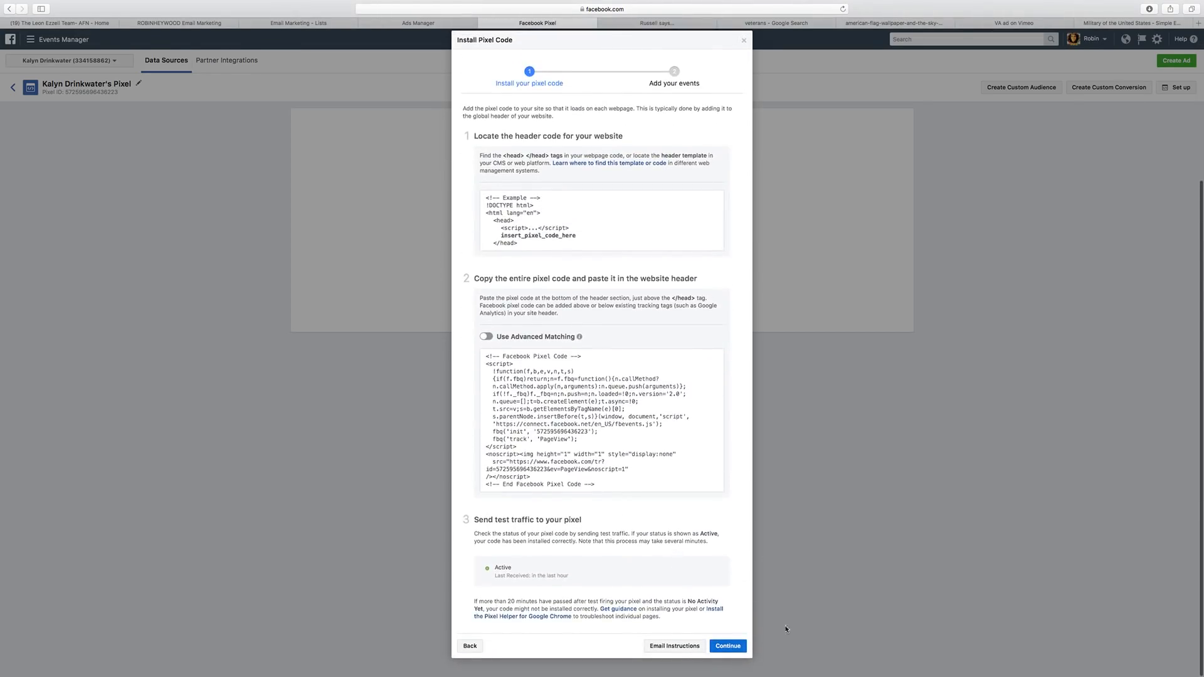
{"action": "left_click", "coordinate": [721, 645]}
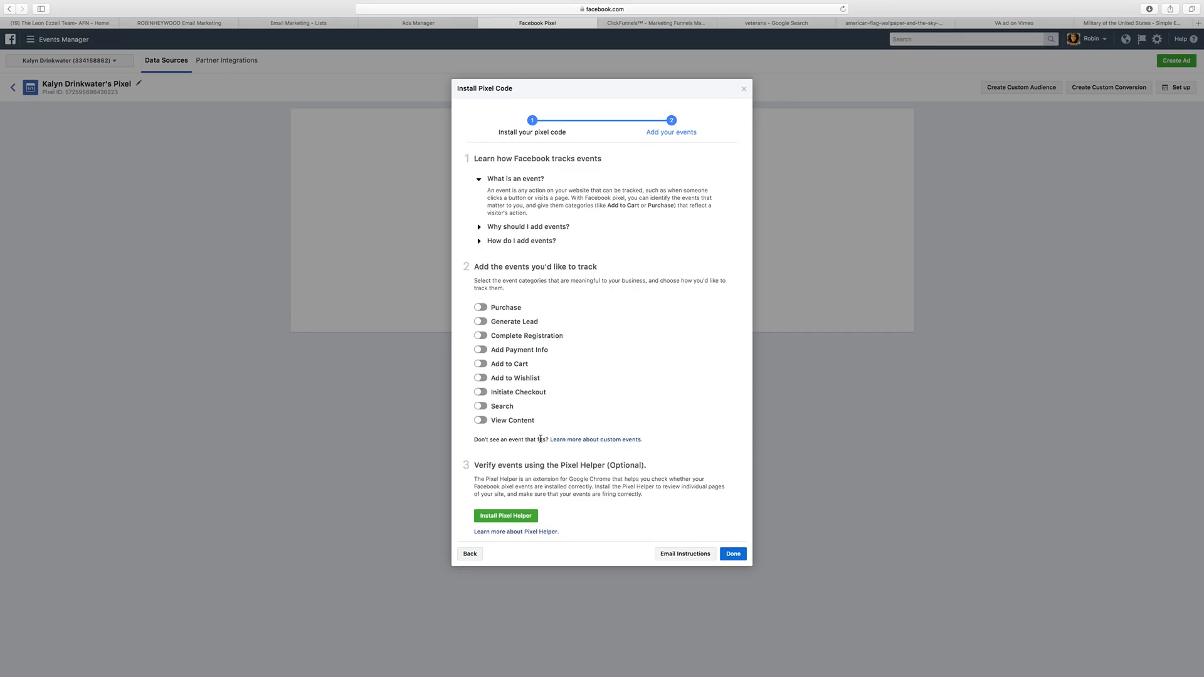
Enable the Generate Lead event with parameters and copy its code.
{"action": "left_click", "coordinate": [487, 326]}
{"action": "scroll", "coordinate": [541, 344], "scroll_direction": "down", "scroll_amount": 3}
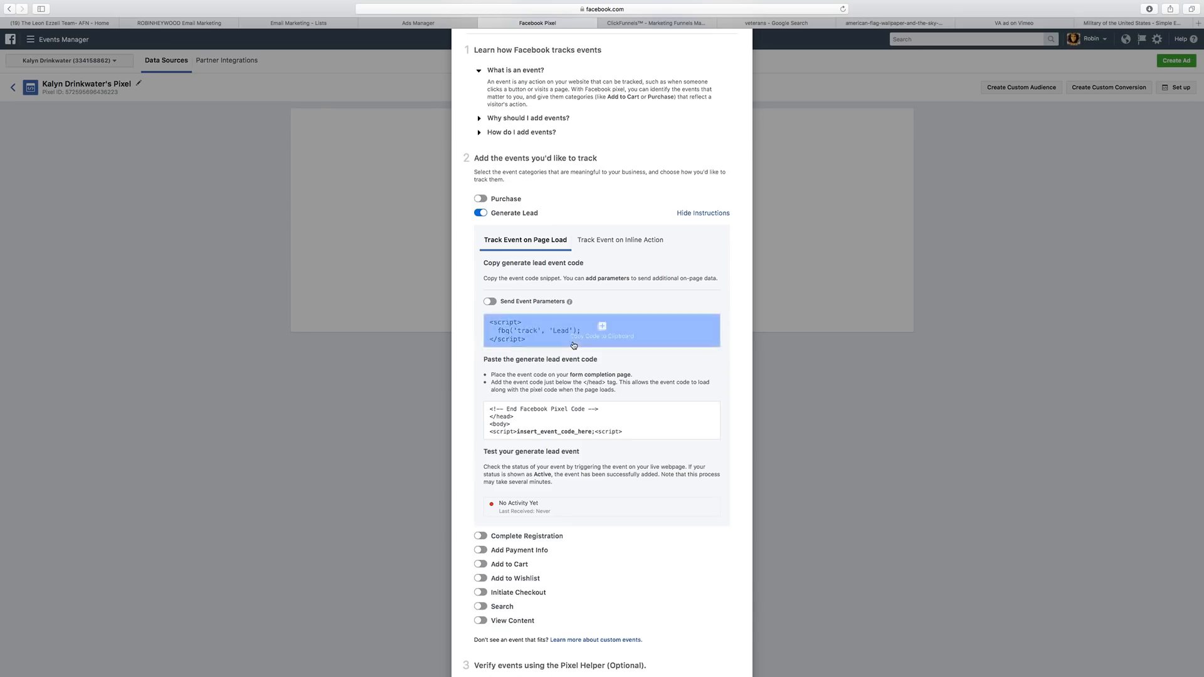
{"action": "left_click", "coordinate": [489, 301]}
{"action": "scroll", "coordinate": [571, 361], "scroll_direction": "down", "scroll_amount": 2}
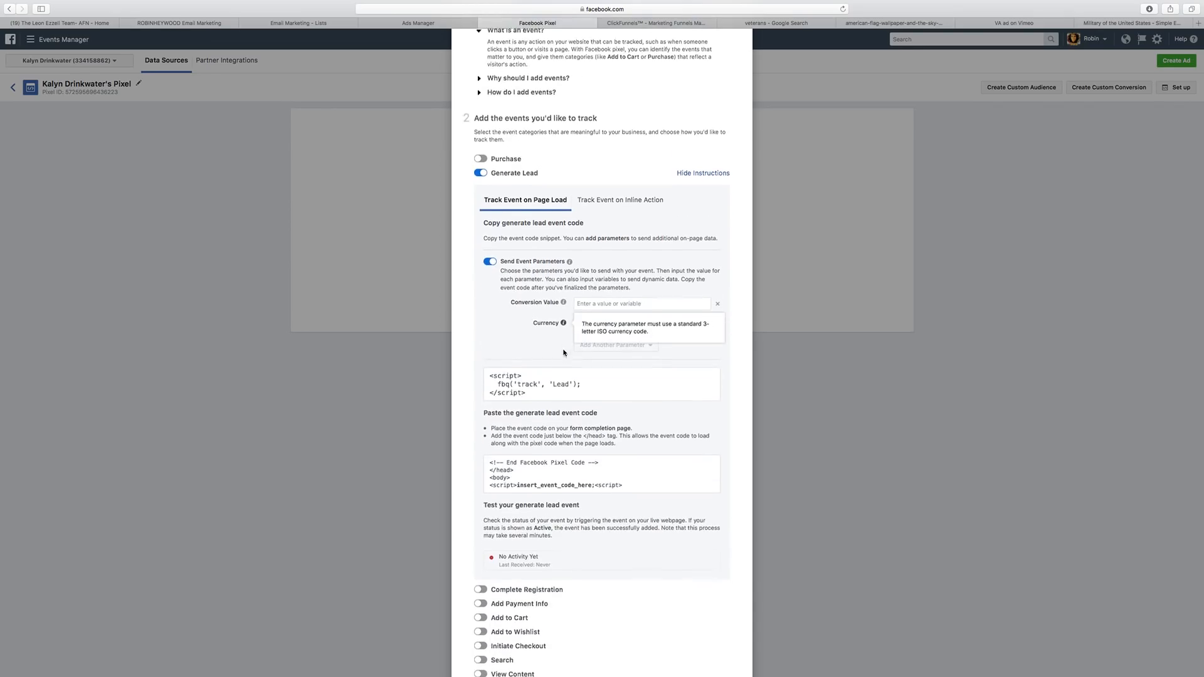
{"action": "left_click", "coordinate": [528, 384]}
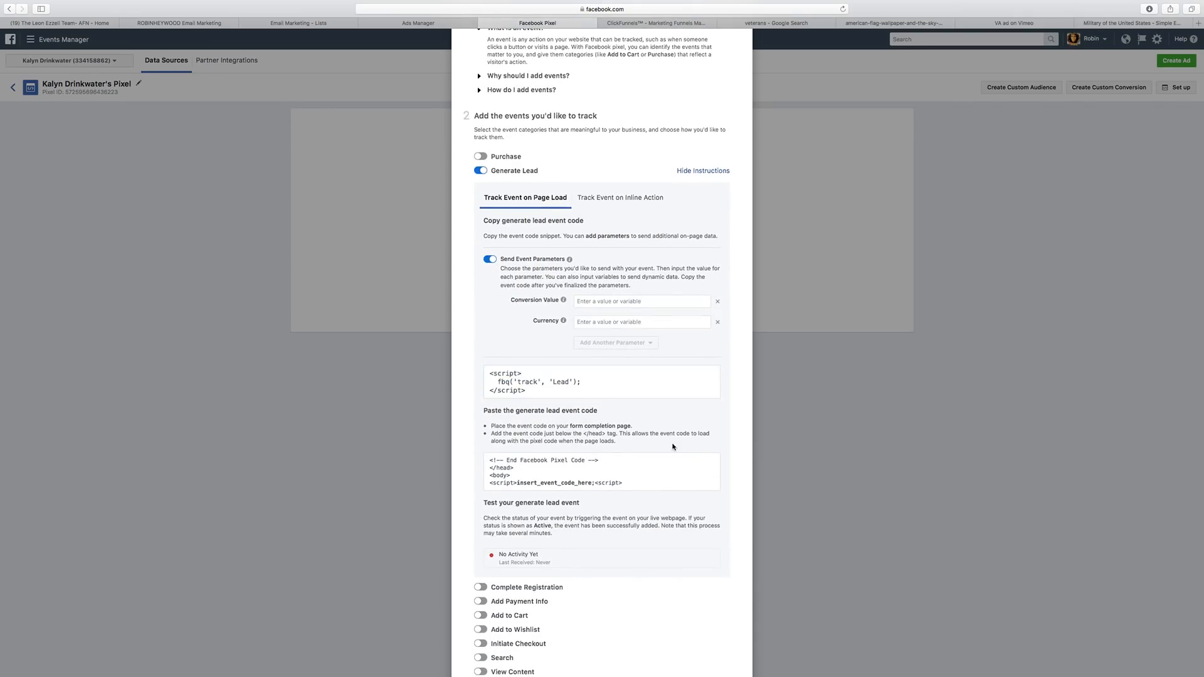
{"action": "scroll", "coordinate": [634, 420], "scroll_direction": "down", "scroll_amount": 3}
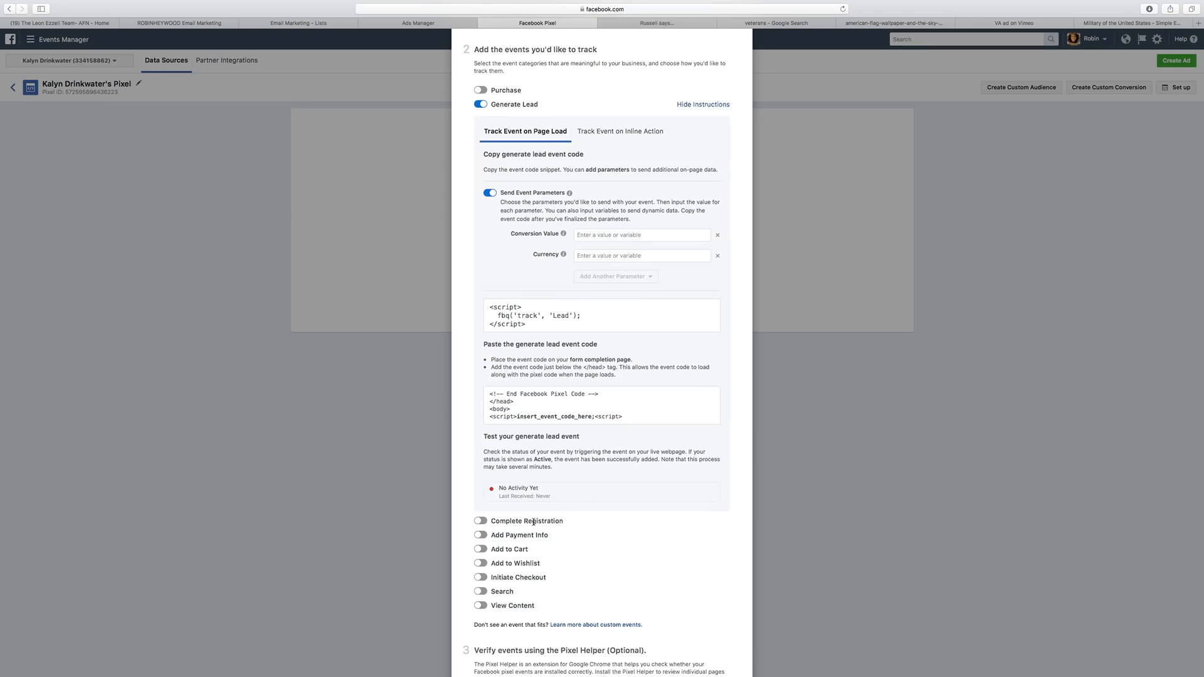
Switch Complete Registration off and copy the Generate Lead fbq('track', 'Lead') snippet.
{"action": "left_click", "coordinate": [480, 521]}
{"action": "scroll", "coordinate": [549, 467], "scroll_direction": "down", "scroll_amount": 5}
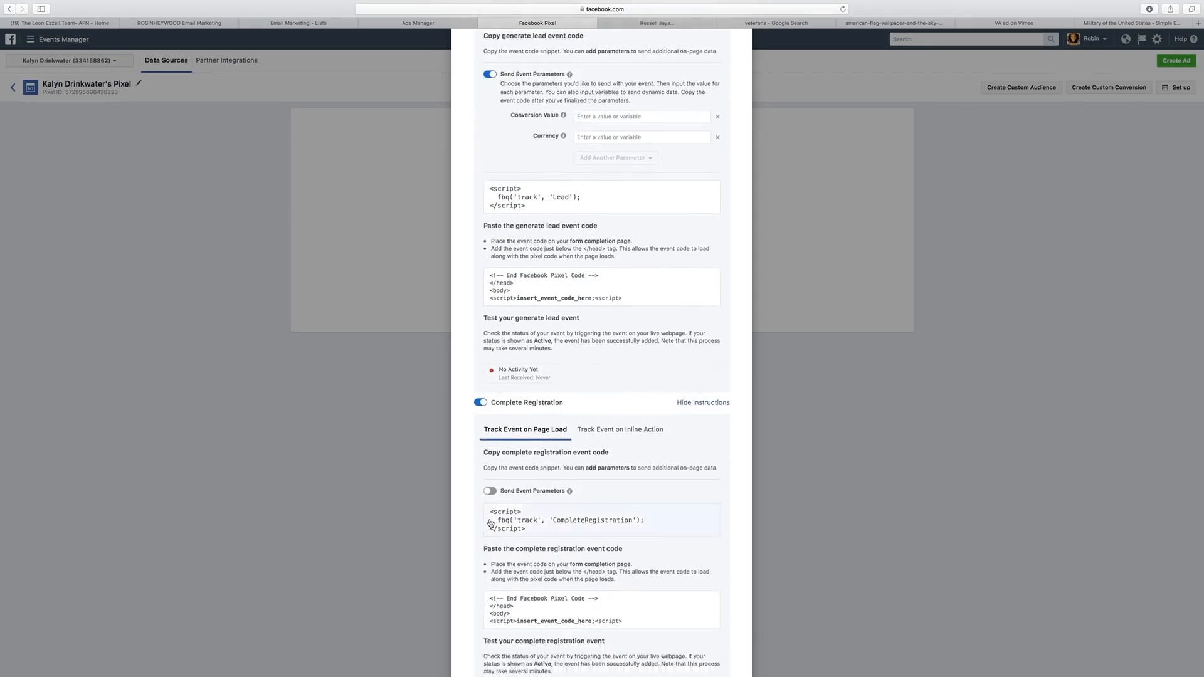
{"action": "scroll", "coordinate": [548, 463], "scroll_direction": "down", "scroll_amount": 1}
{"action": "left_click", "coordinate": [502, 291]}
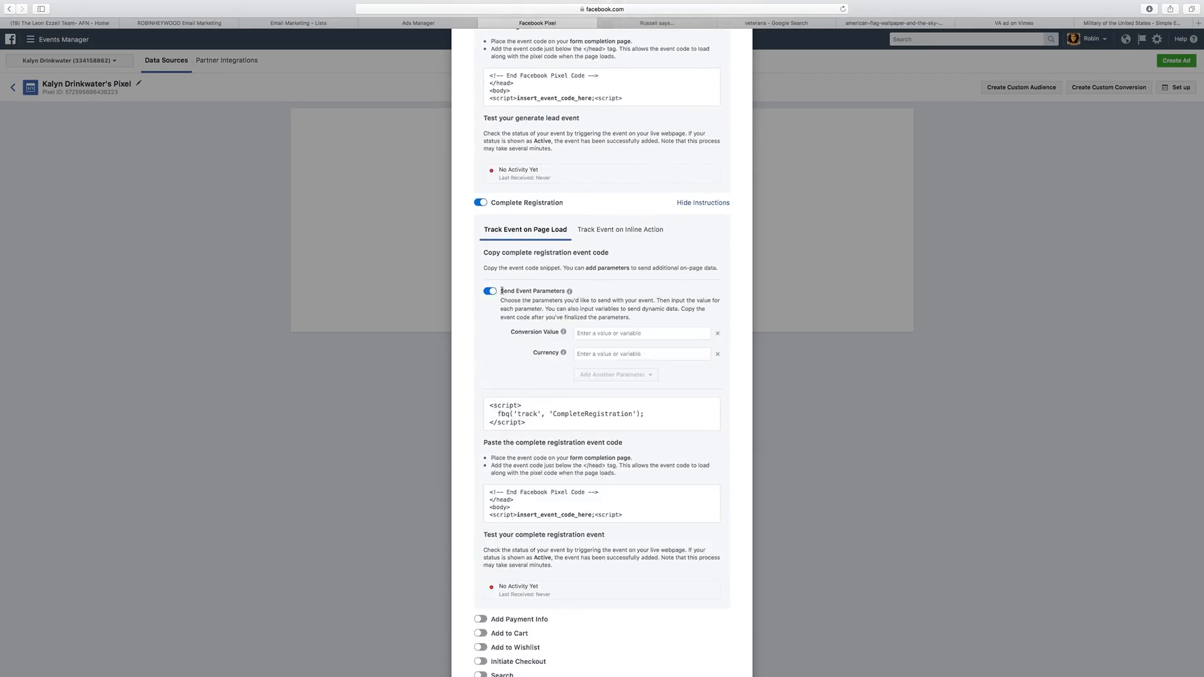
{"action": "left_click", "coordinate": [480, 203]}
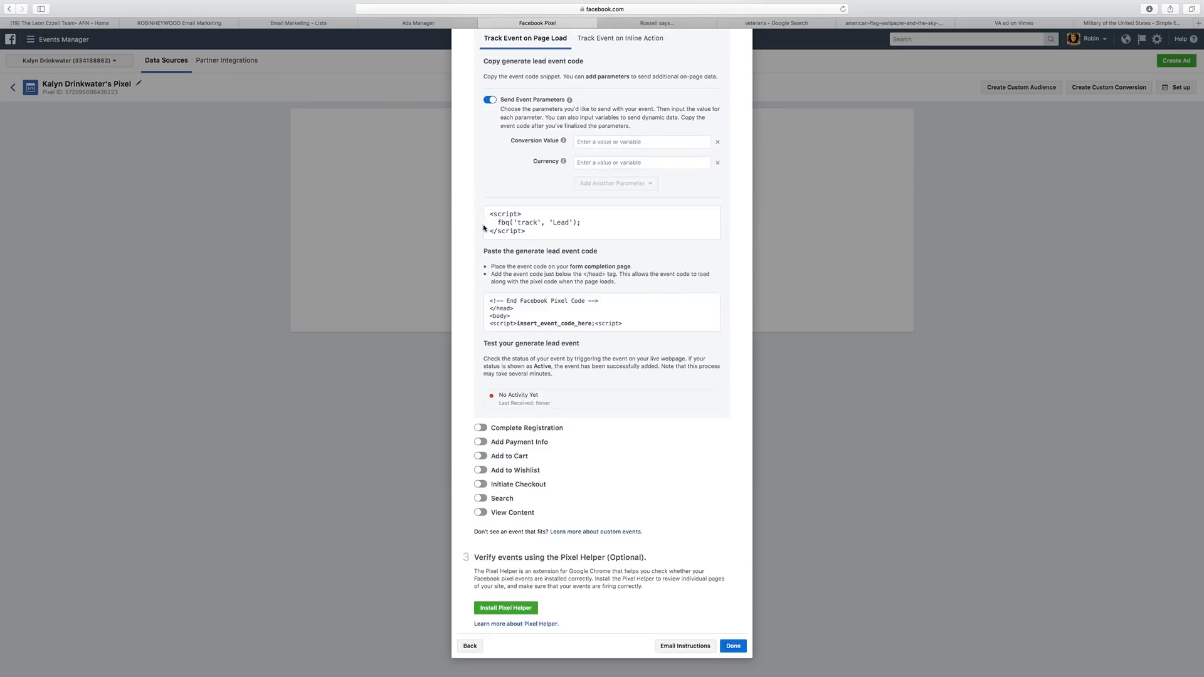
{"action": "scroll", "coordinate": [556, 420], "scroll_direction": "up", "scroll_amount": 10}
{"action": "scroll", "coordinate": [556, 420], "scroll_direction": "down", "scroll_amount": 3}
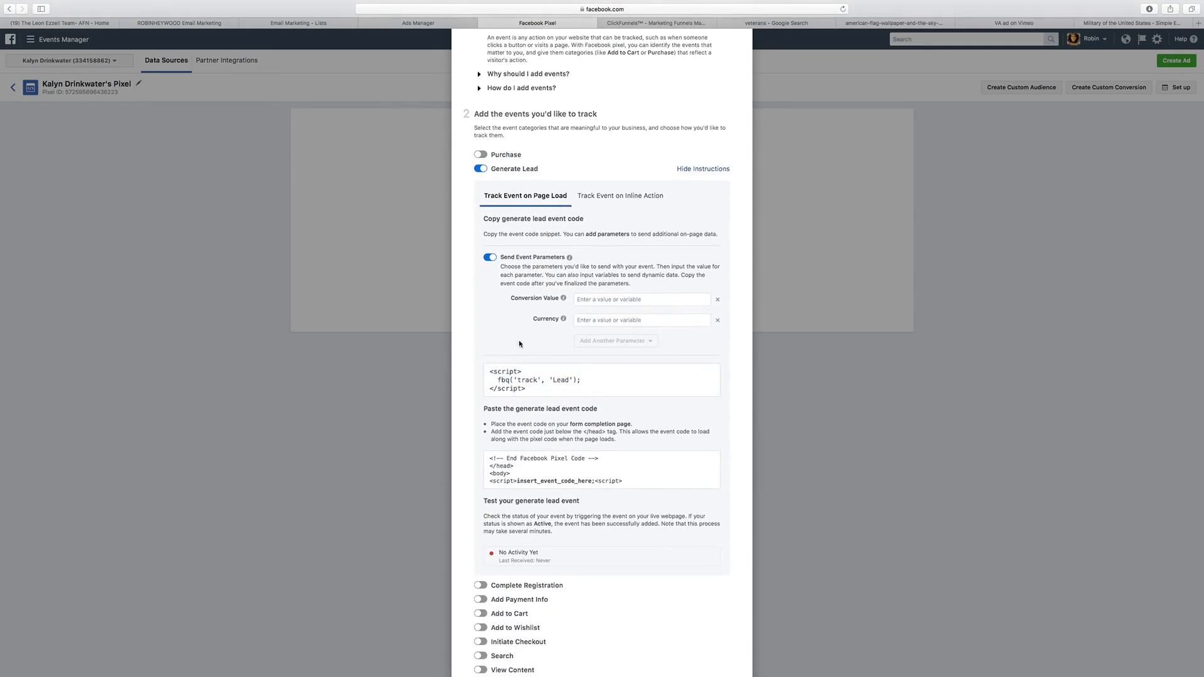
{"action": "scroll", "coordinate": [618, 351], "scroll_direction": "down", "scroll_amount": 2}
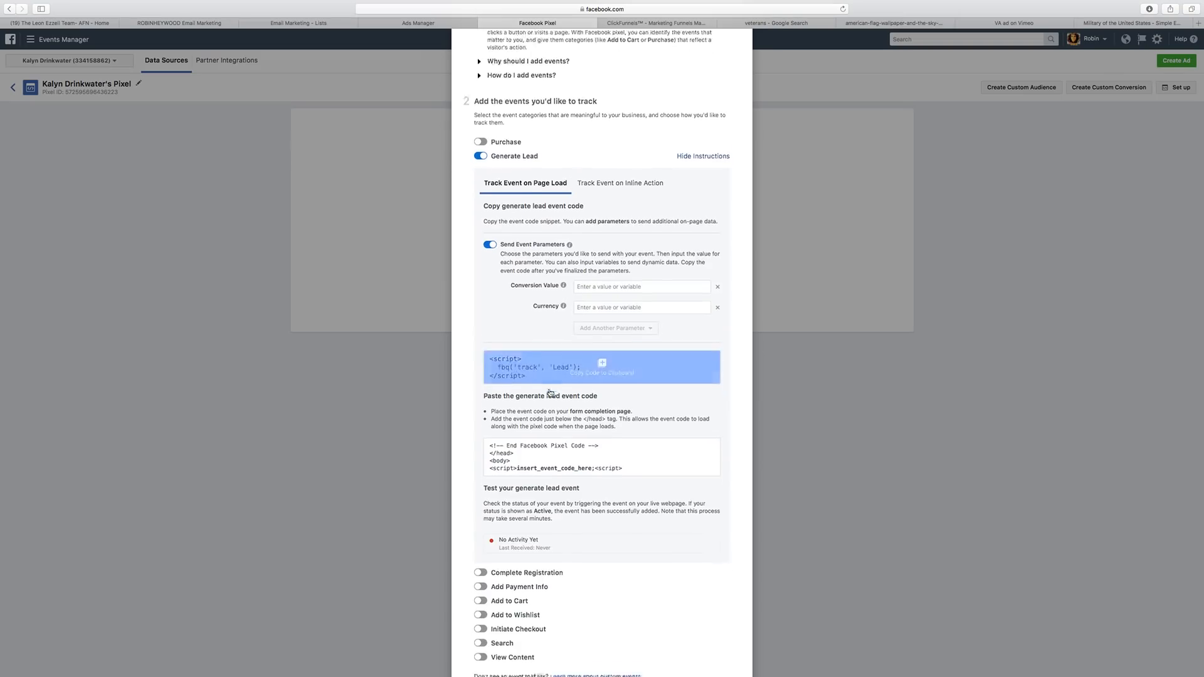
{"action": "left_click", "coordinate": [622, 328]}
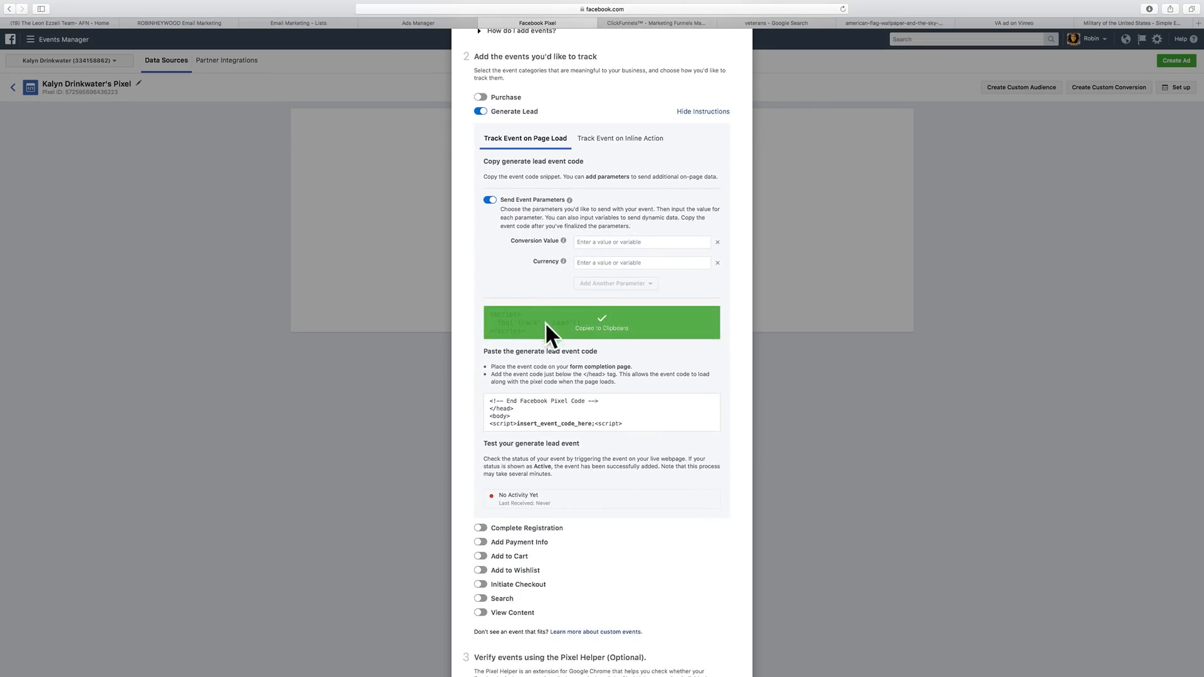
{"action": "scroll", "coordinate": [570, 383], "scroll_direction": "down", "scroll_amount": 3}
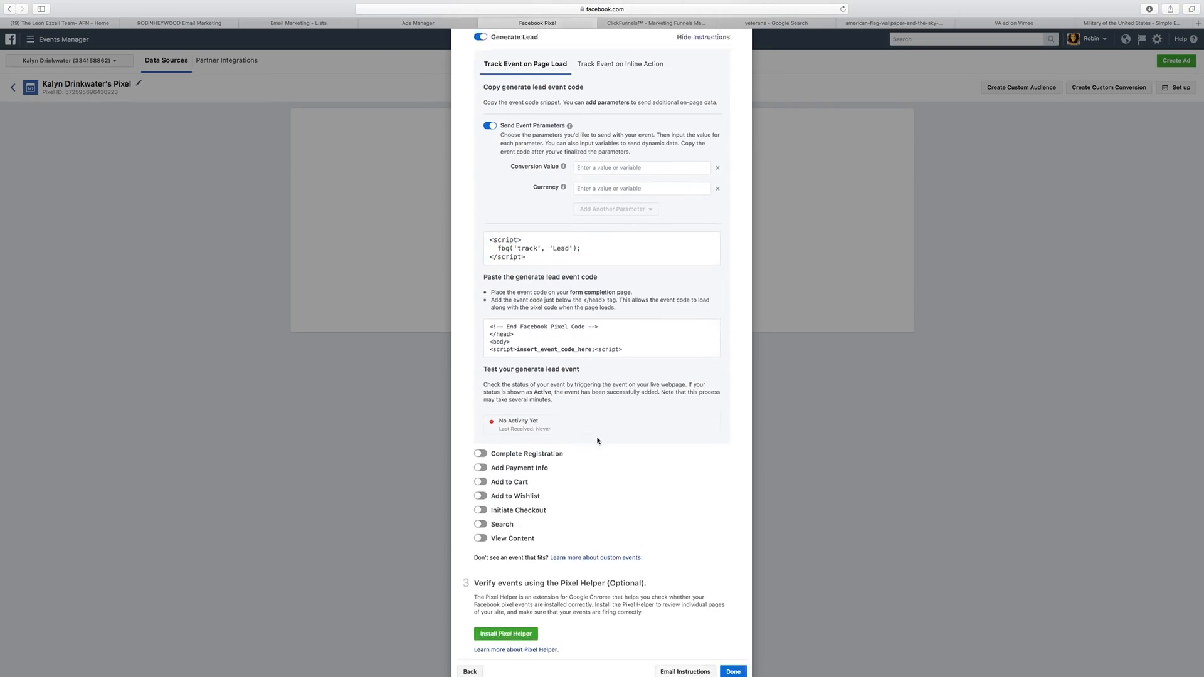
{"action": "scroll", "coordinate": [597, 441], "scroll_direction": "down", "scroll_amount": 1}
Open the Thank You step's page editor and bring up its Tracking Code settings.
{"action": "left_click", "coordinate": [627, 23]}
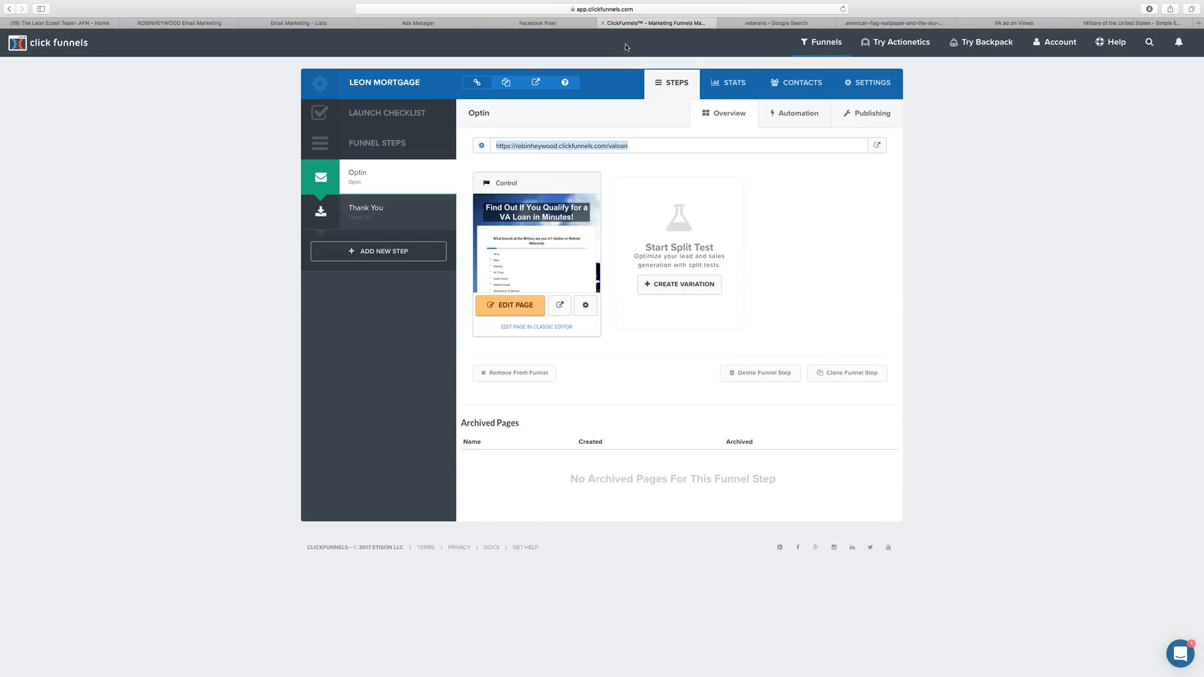
{"action": "left_click", "coordinate": [407, 216]}
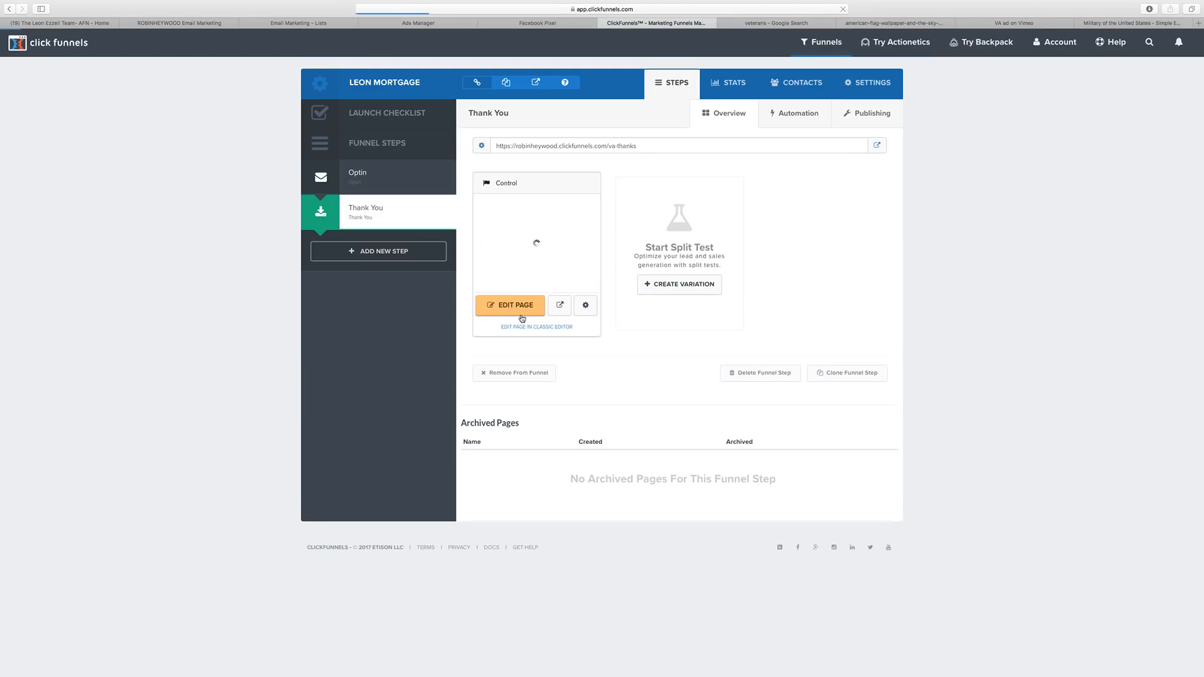
{"action": "left_click", "coordinate": [502, 308]}
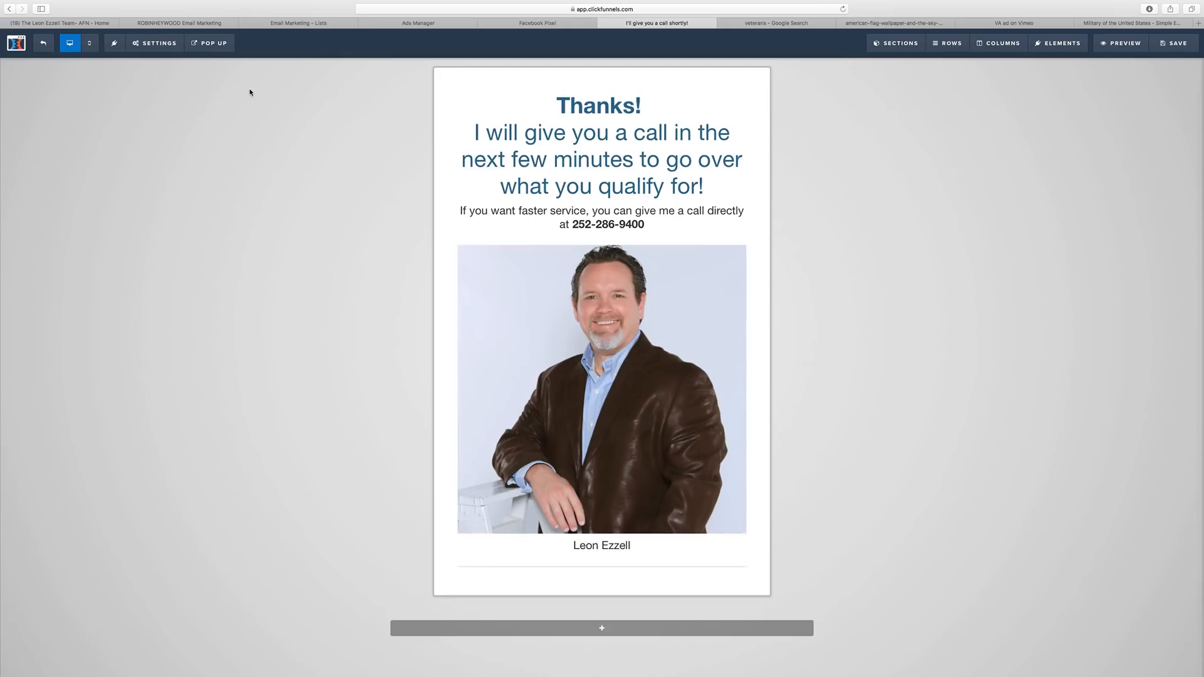
{"action": "left_click", "coordinate": [138, 44]}
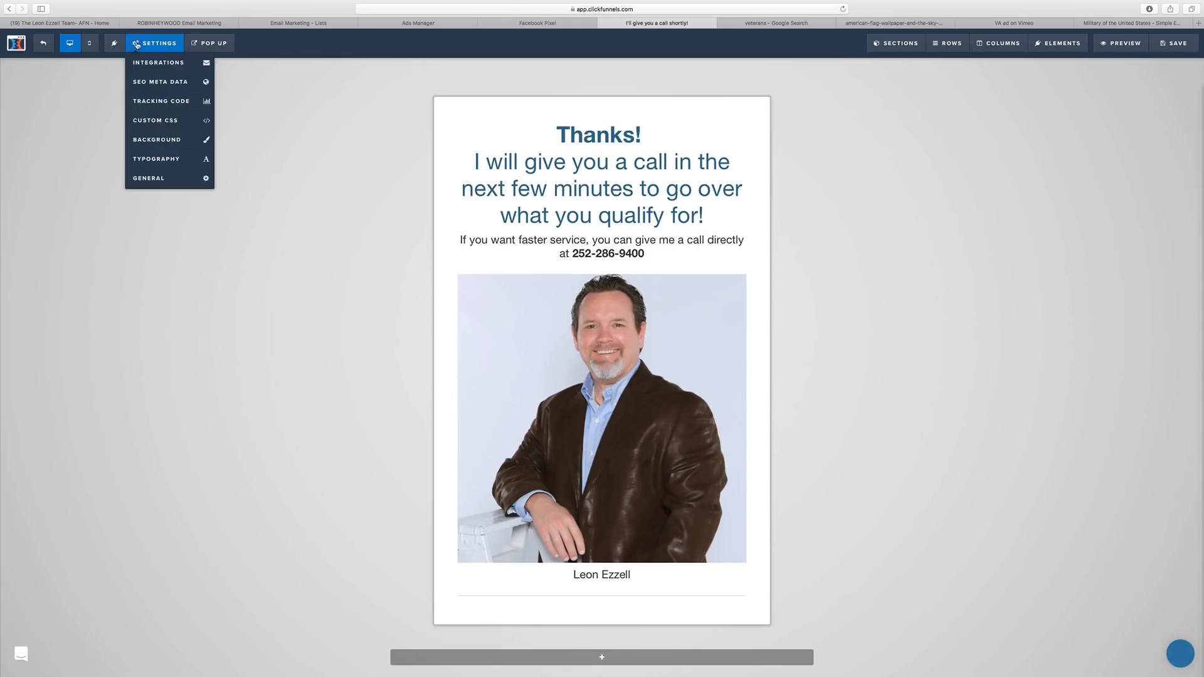
{"action": "left_click", "coordinate": [166, 101]}
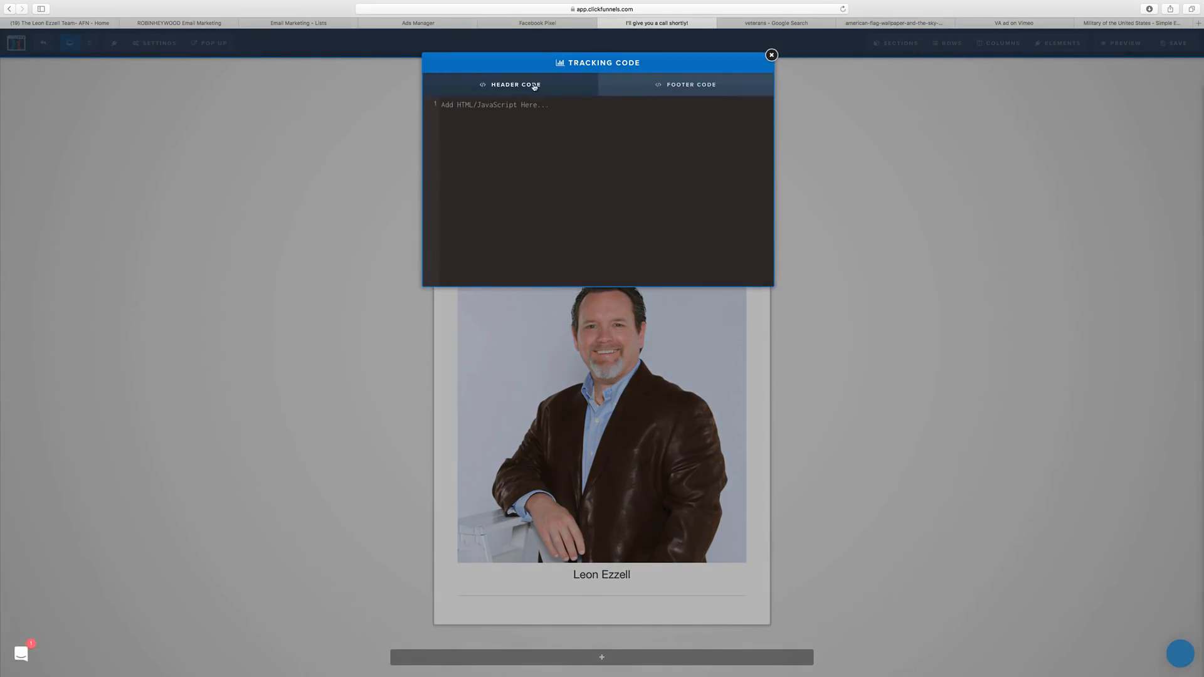
{"action": "left_click", "coordinate": [658, 88]}
{"action": "left_click", "coordinate": [530, 87]}
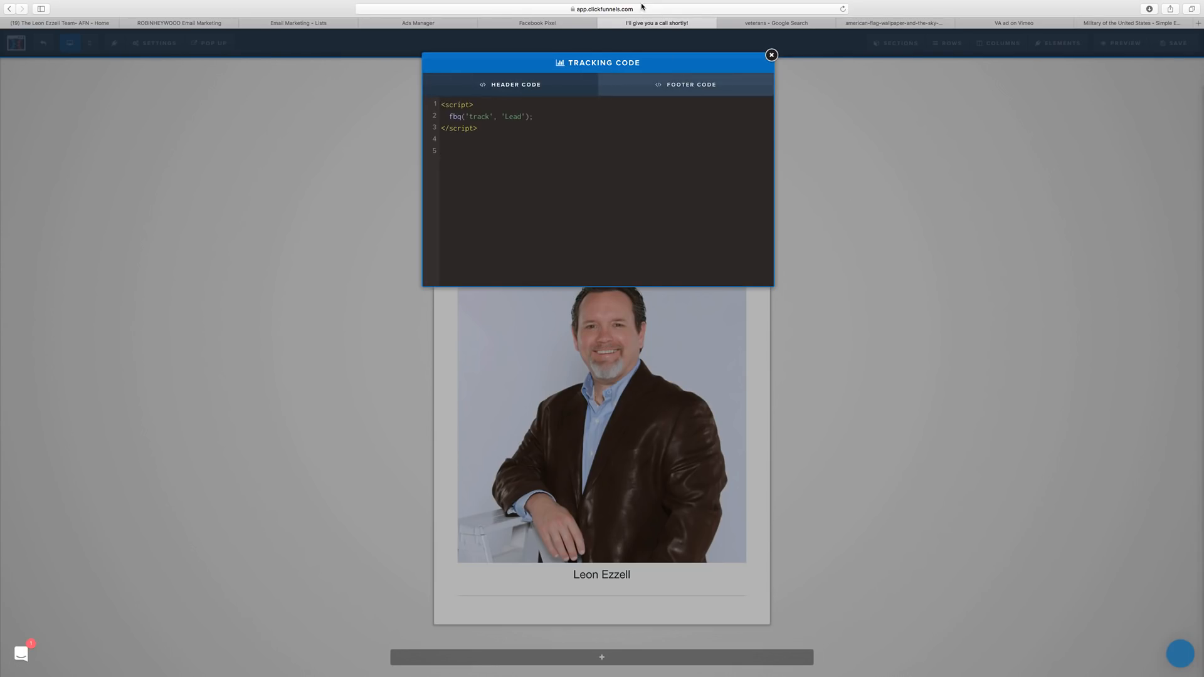
Paste the Facebook Lead pixel script into the Header Code and save the Thank You page.
{"action": "left_click", "coordinate": [545, 23]}
{"action": "scroll", "coordinate": [516, 346], "scroll_direction": "up", "scroll_amount": 1}
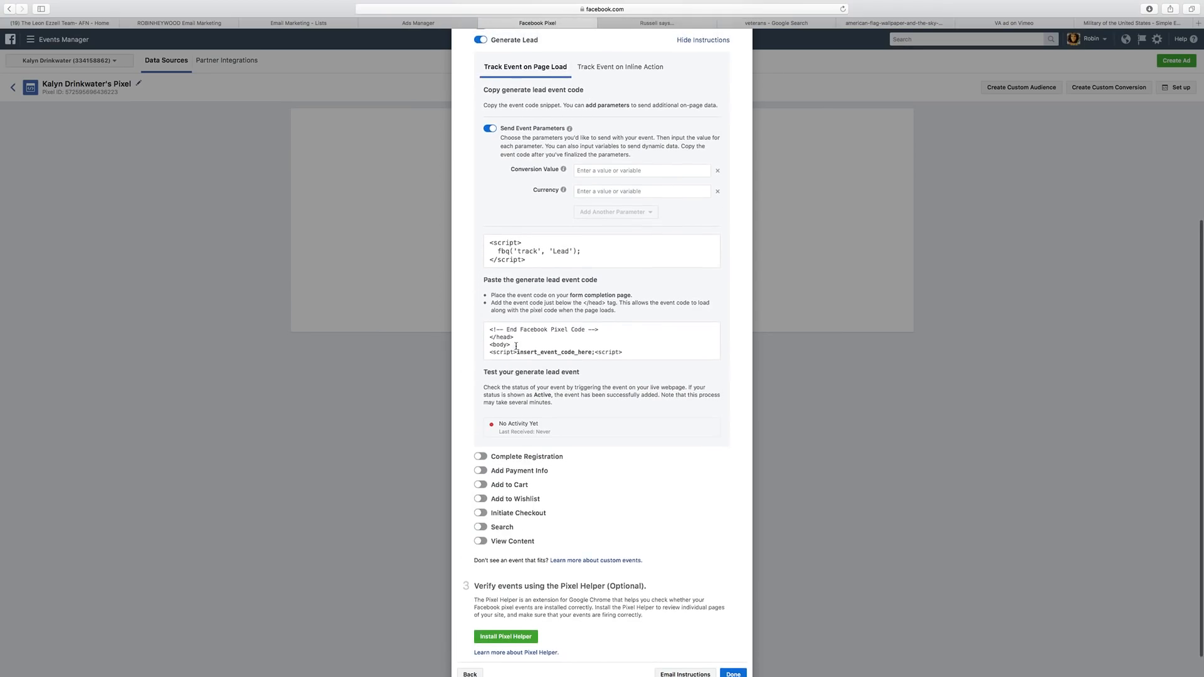
{"action": "scroll", "coordinate": [516, 346], "scroll_direction": "down", "scroll_amount": 1}
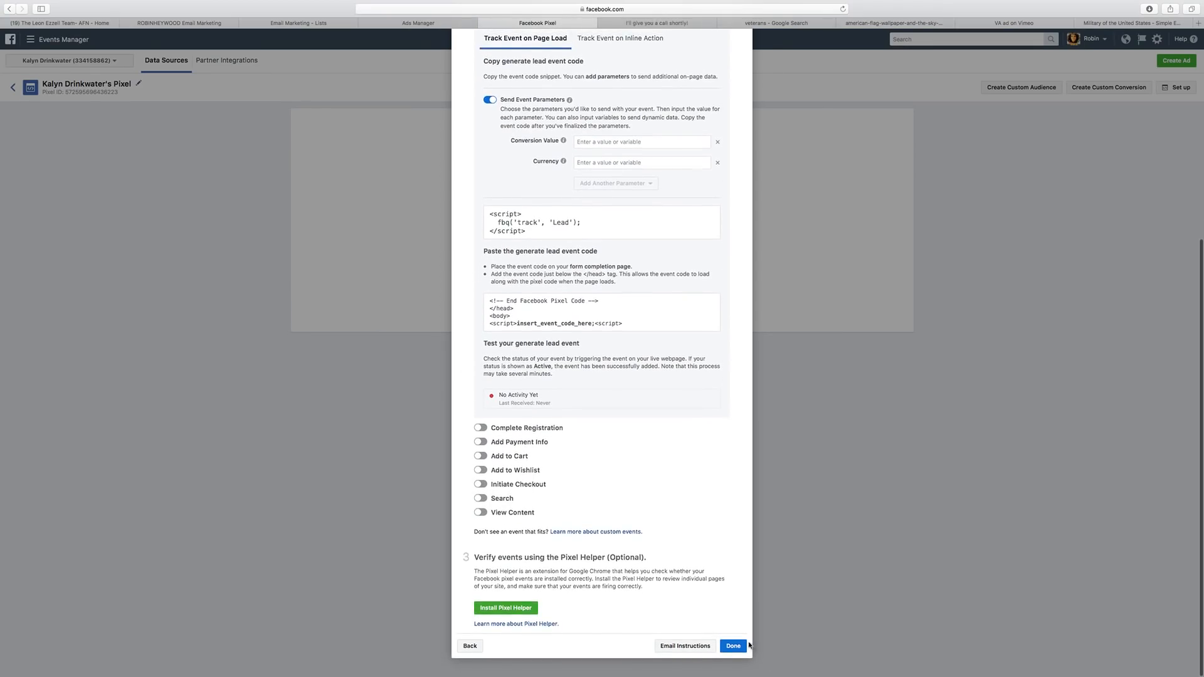
{"action": "left_click", "coordinate": [734, 645]}
{"action": "left_click", "coordinate": [656, 24]}
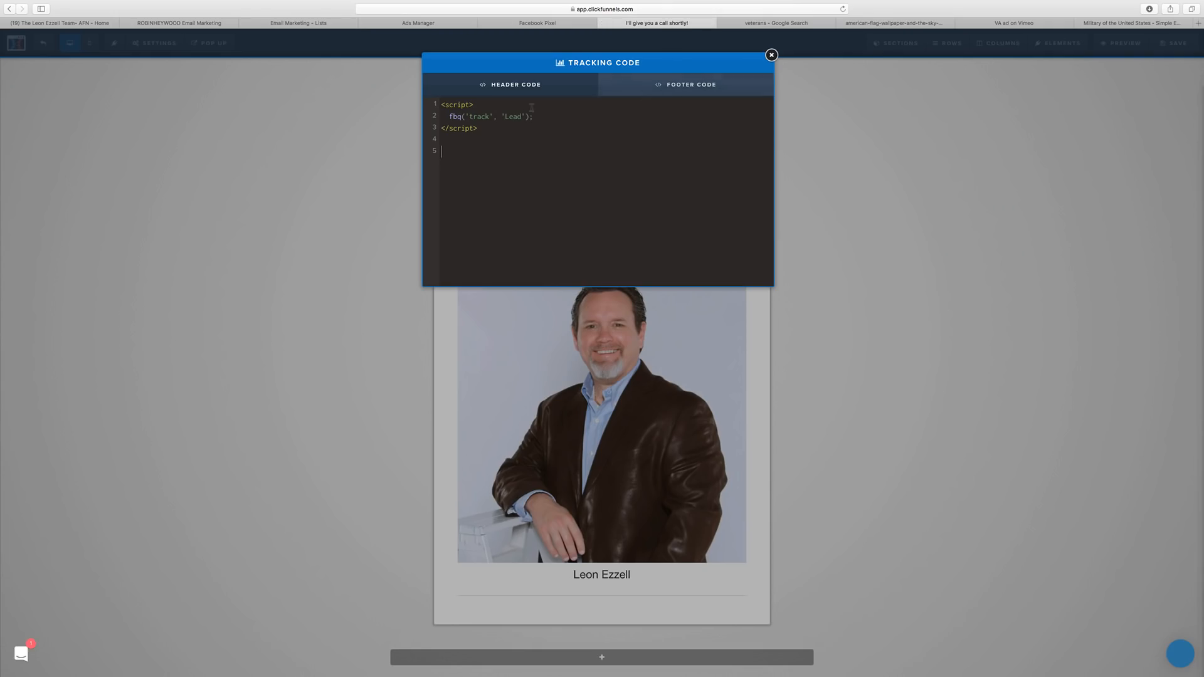
{"action": "left_click", "coordinate": [771, 56]}
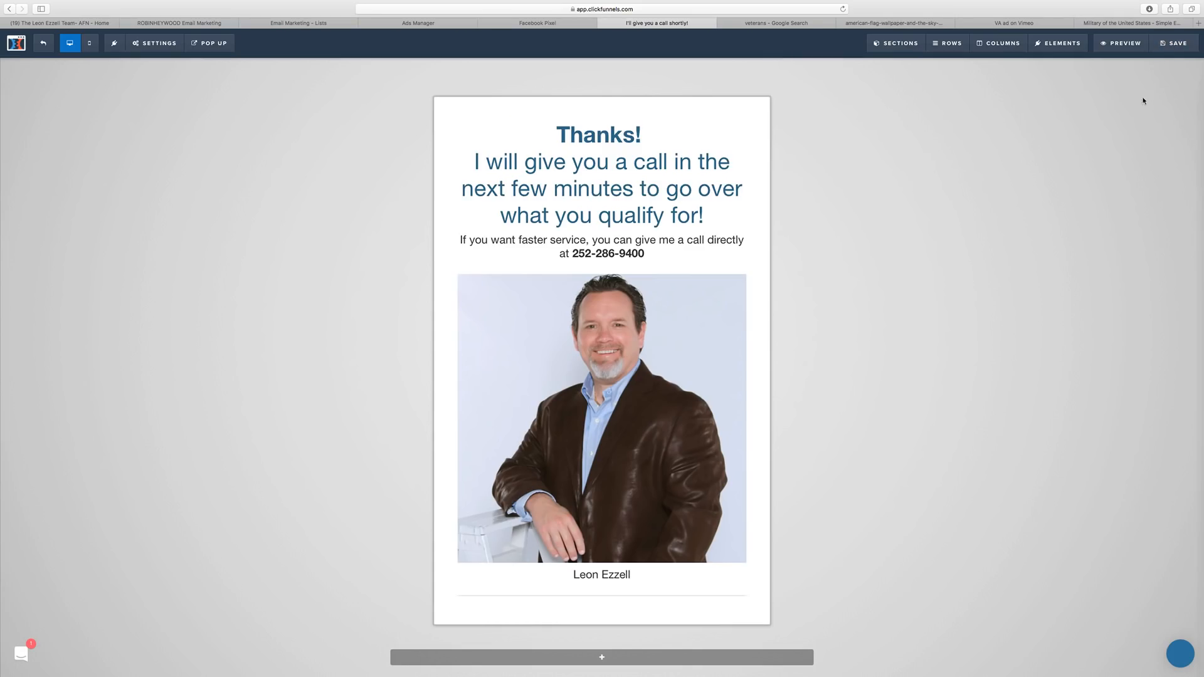
{"action": "left_click", "coordinate": [1175, 44]}
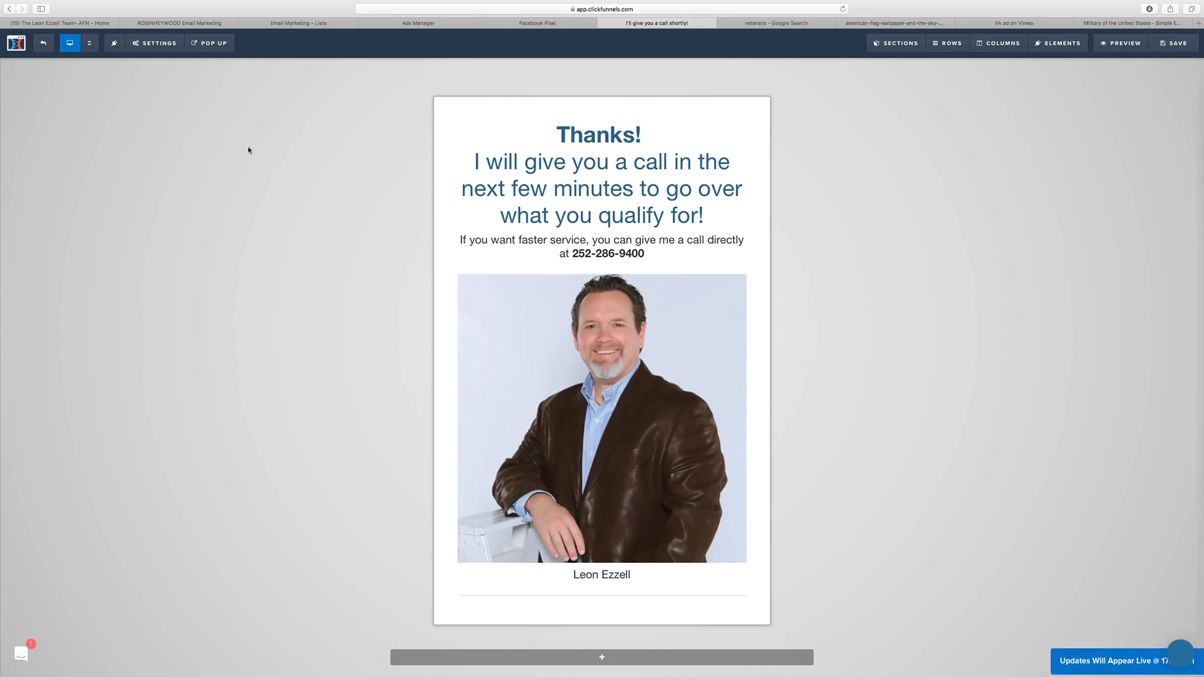
Preview the live Thank You page, then open the live Optin page.
{"action": "left_click", "coordinate": [17, 43]}
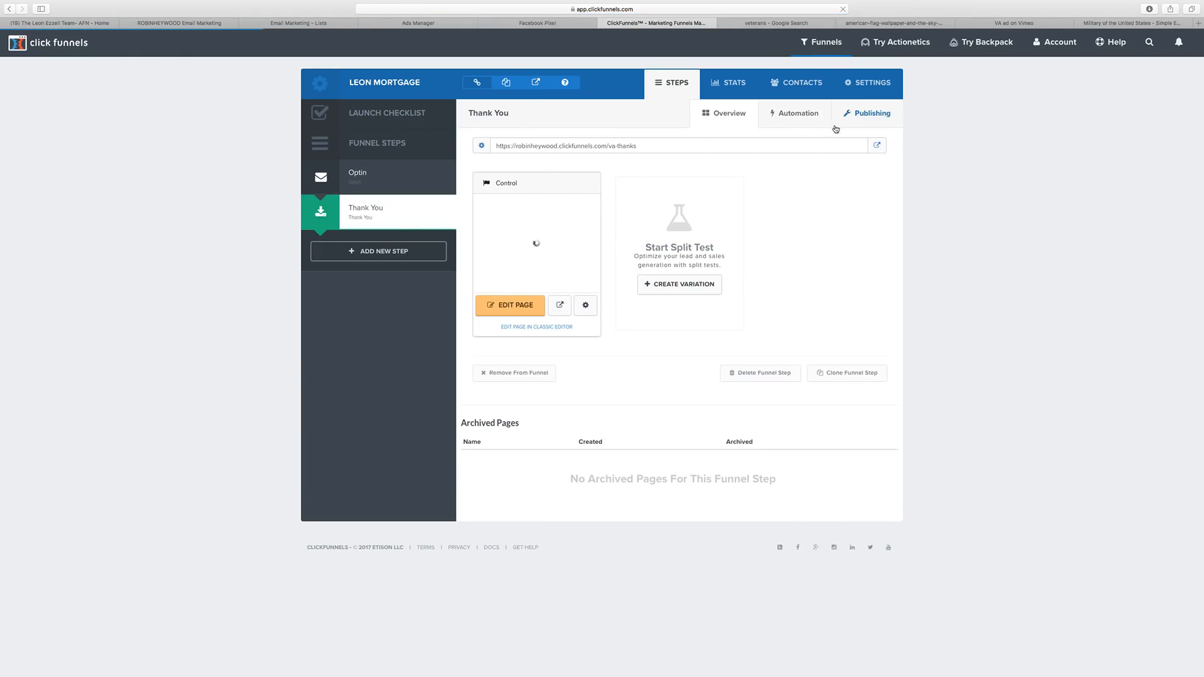
{"action": "left_click", "coordinate": [876, 145]}
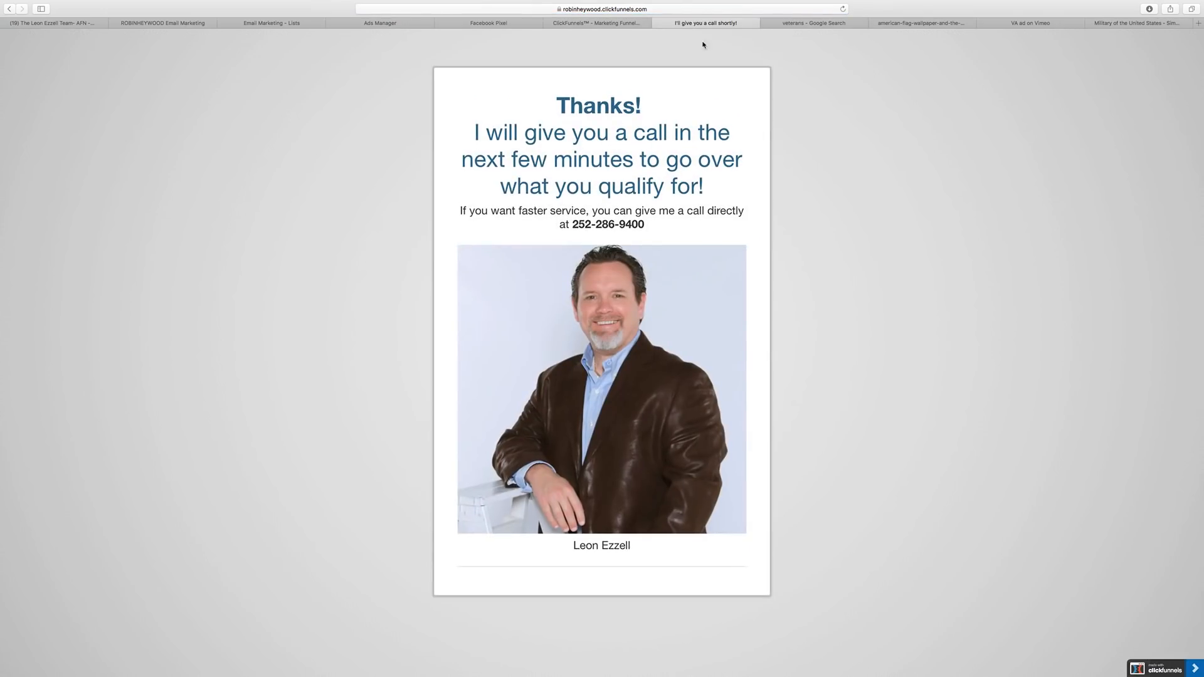
{"action": "left_click", "coordinate": [659, 23]}
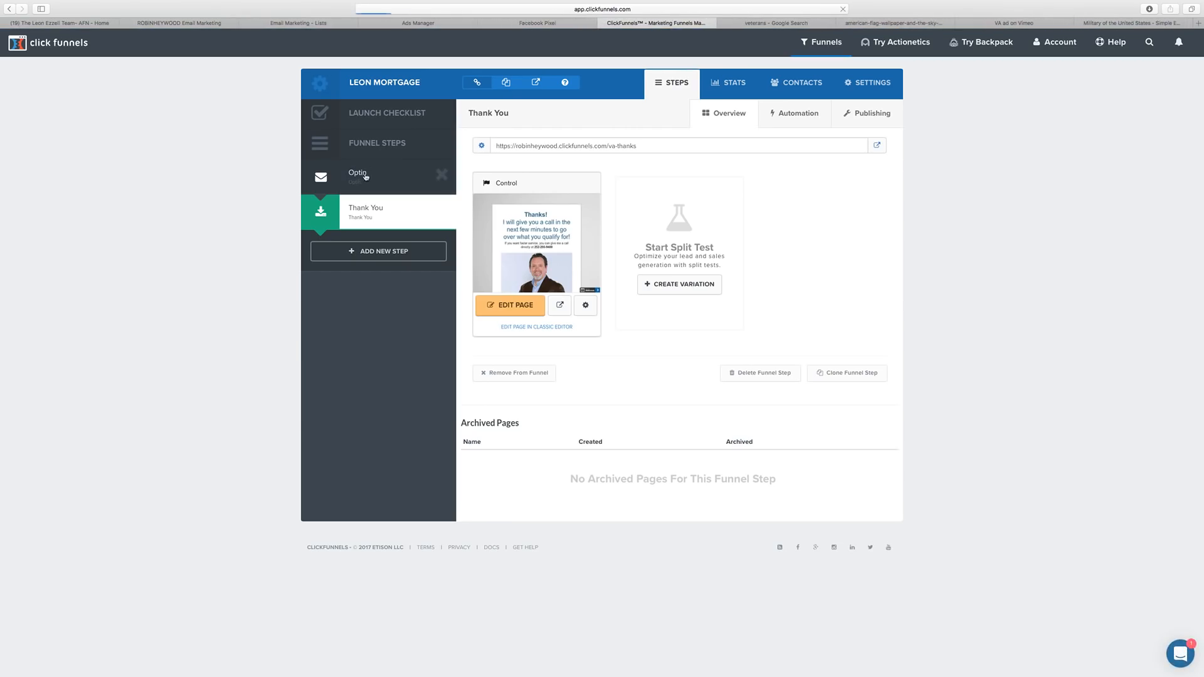
{"action": "left_click", "coordinate": [365, 176]}
{"action": "left_click", "coordinate": [876, 146]}
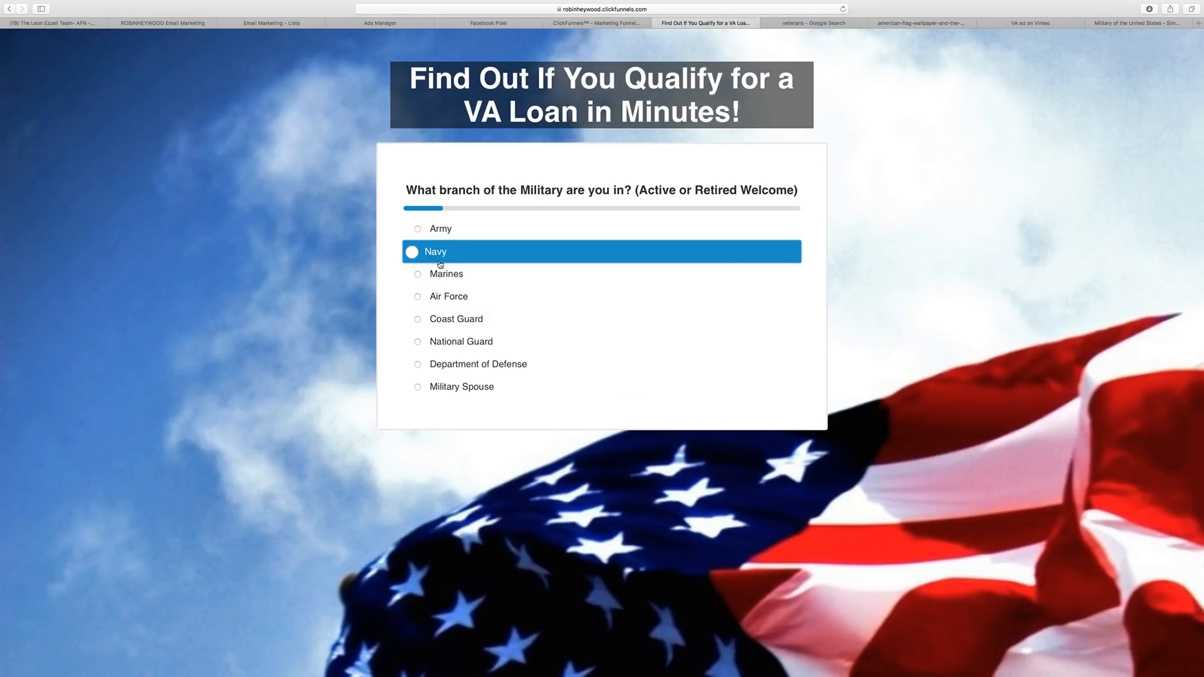
Answer the quiz with Navy as the branch and Yes to the North Carolina question.
{"action": "left_click", "coordinate": [489, 250]}
{"action": "left_click", "coordinate": [489, 251]}
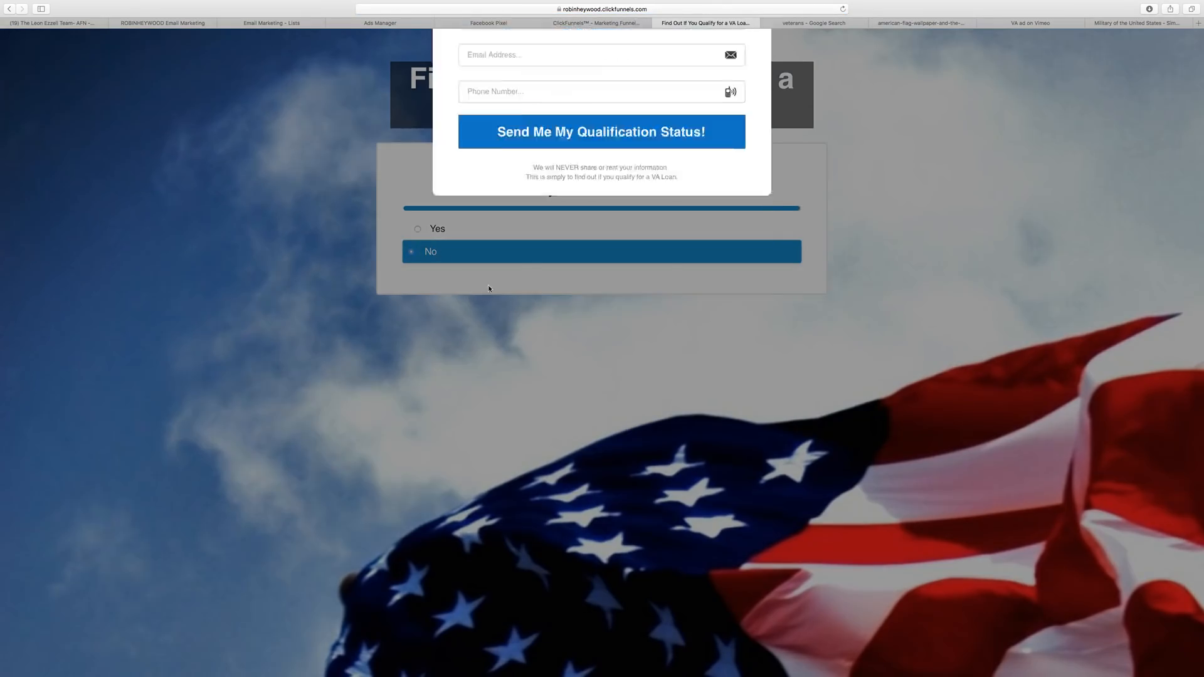
{"action": "left_click", "coordinate": [765, 68]}
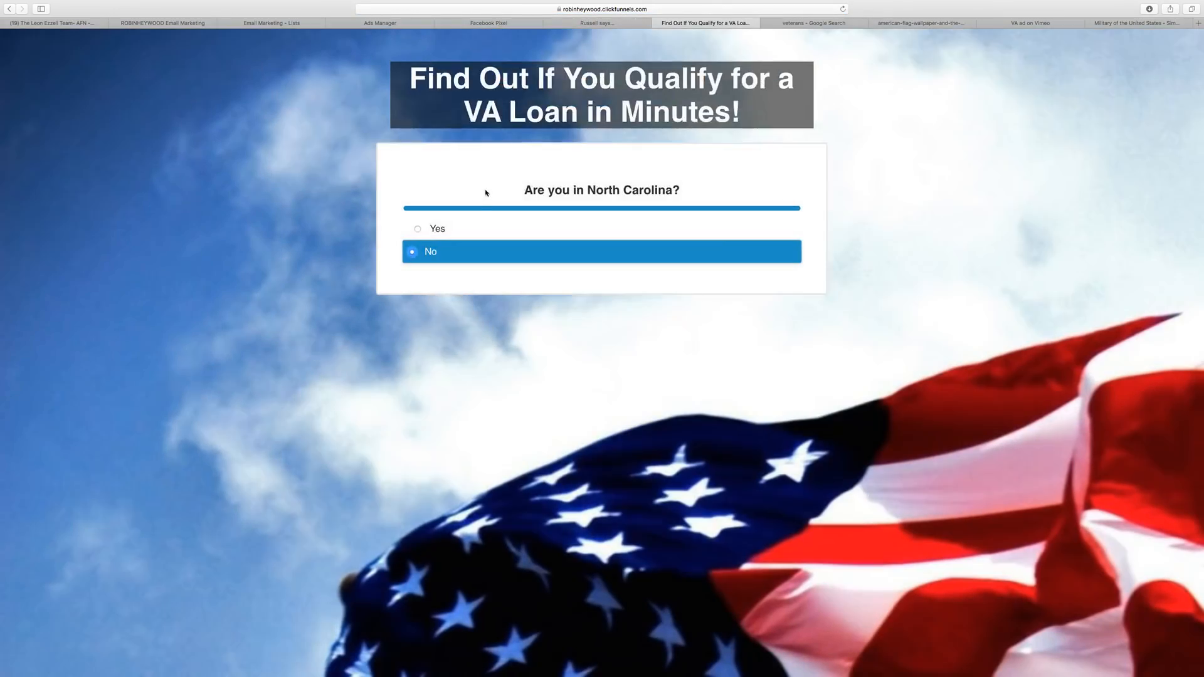
{"action": "left_click", "coordinate": [464, 228]}
Enter the test lead's full name, email address and phone number, then submit the form.
{"action": "left_click", "coordinate": [538, 155]}
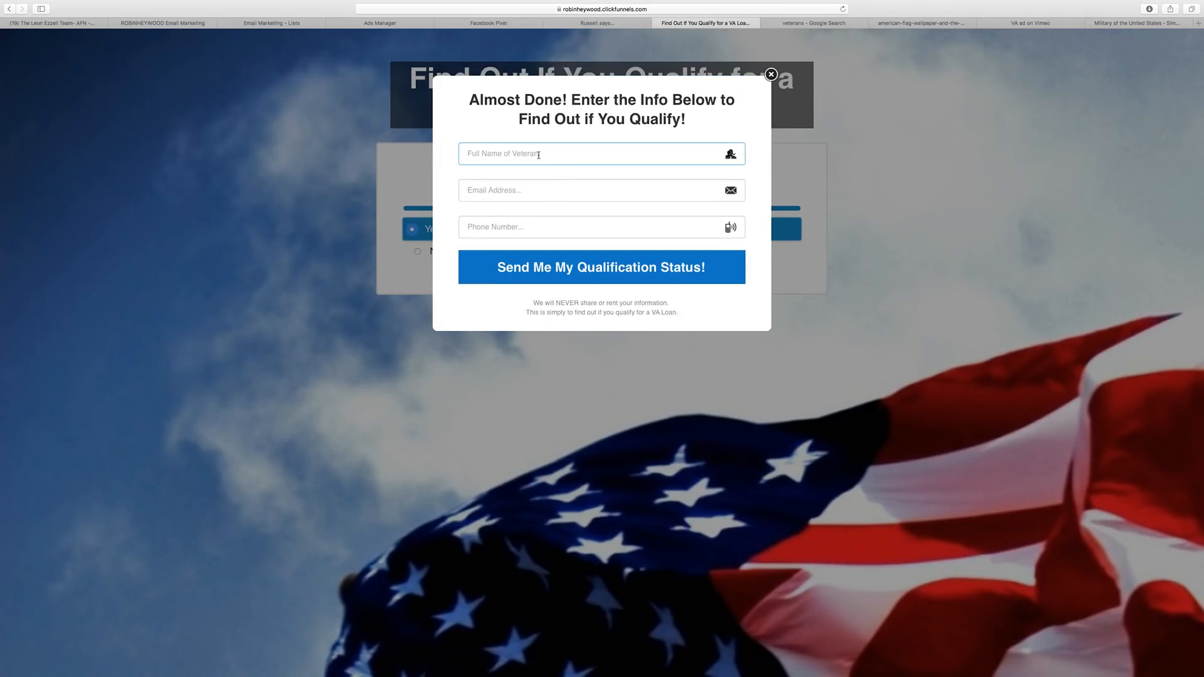
{"action": "type", "text": "Robin Heyoo"}
{"action": "key", "text": "BackSpace"}
{"action": "type", "text": "ood TEST"}
{"action": "left_click", "coordinate": [551, 188]}
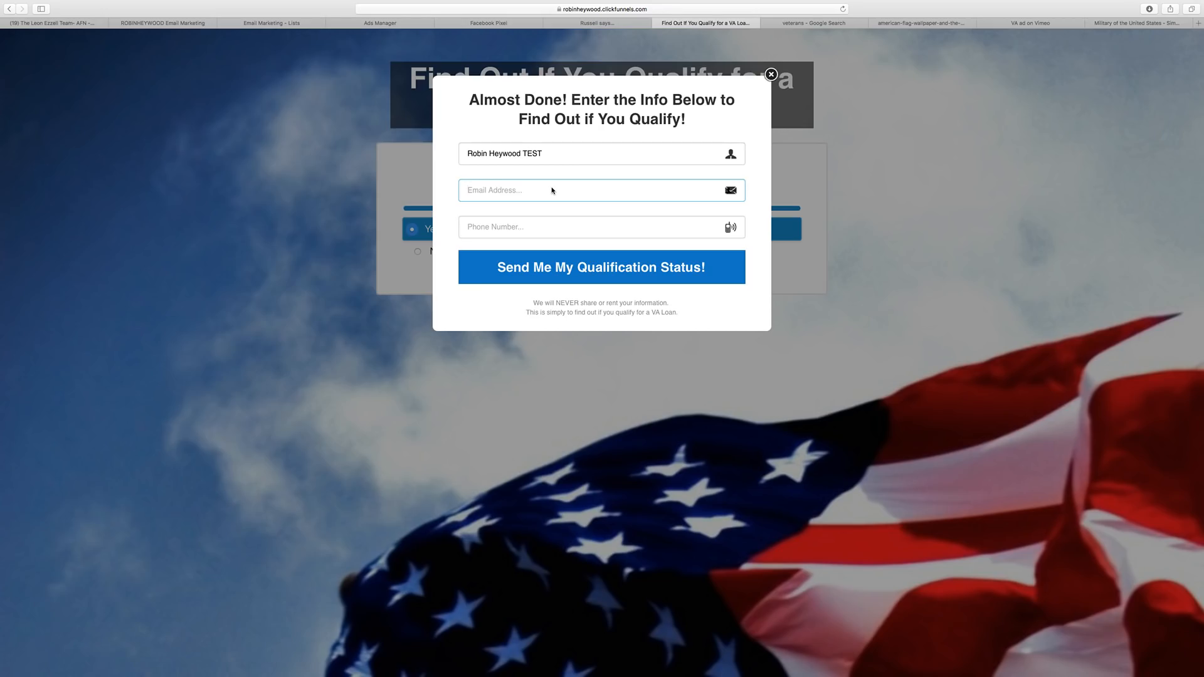
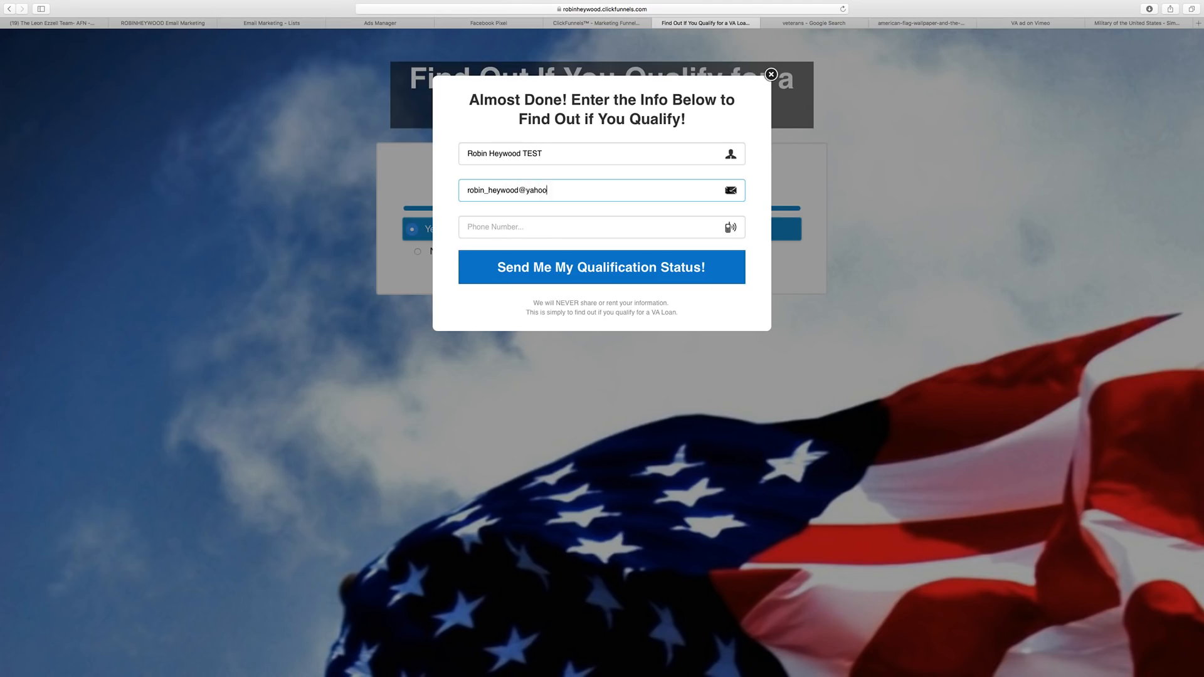
{"action": "left_click", "coordinate": [553, 217]}
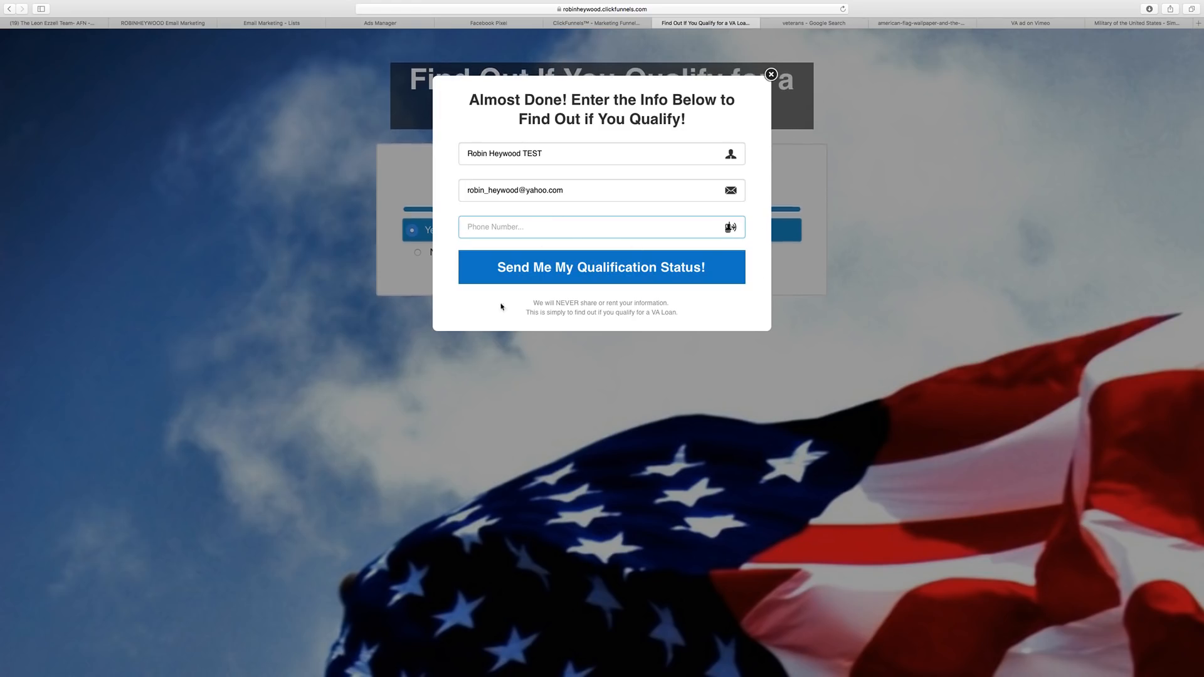
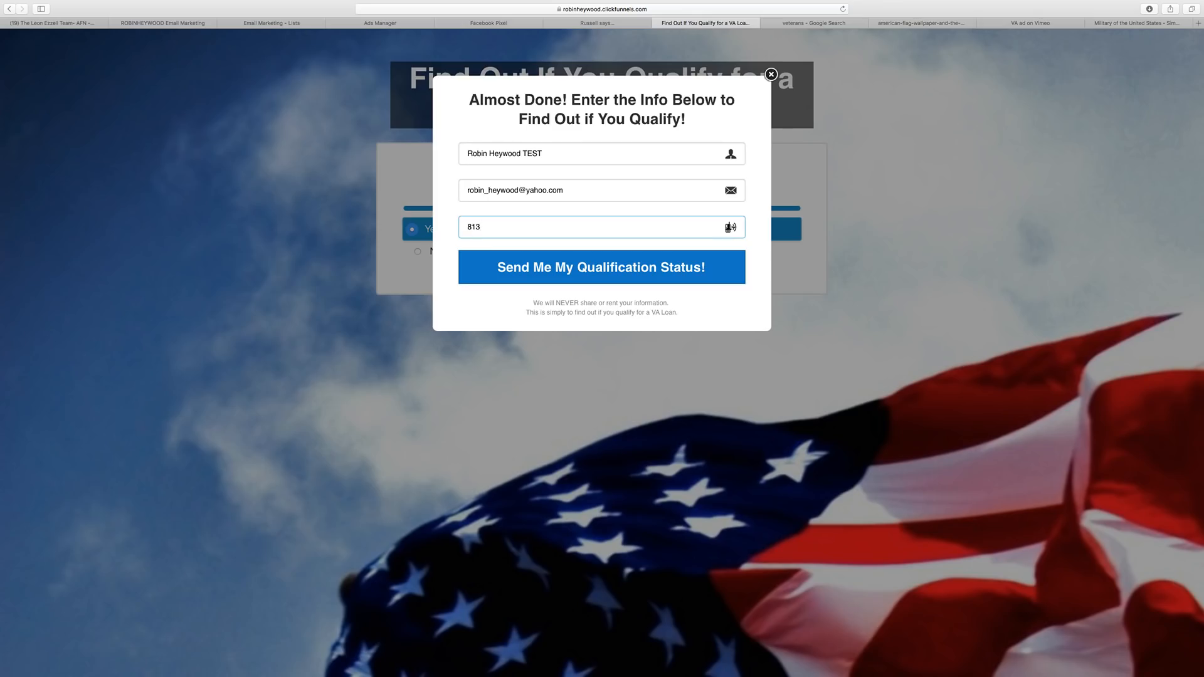
{"action": "left_click", "coordinate": [566, 280]}
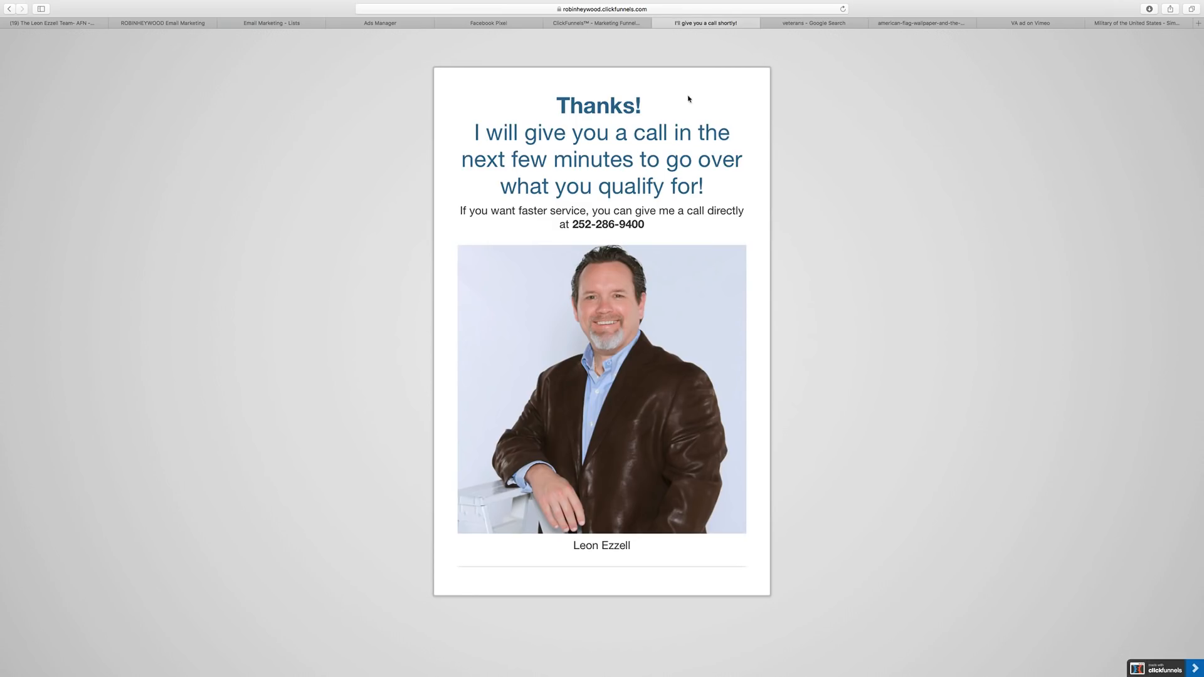
Recheck the Leon VA Leads contact count in ActiveCampaign and open its contacts.
{"action": "left_click", "coordinate": [316, 23]}
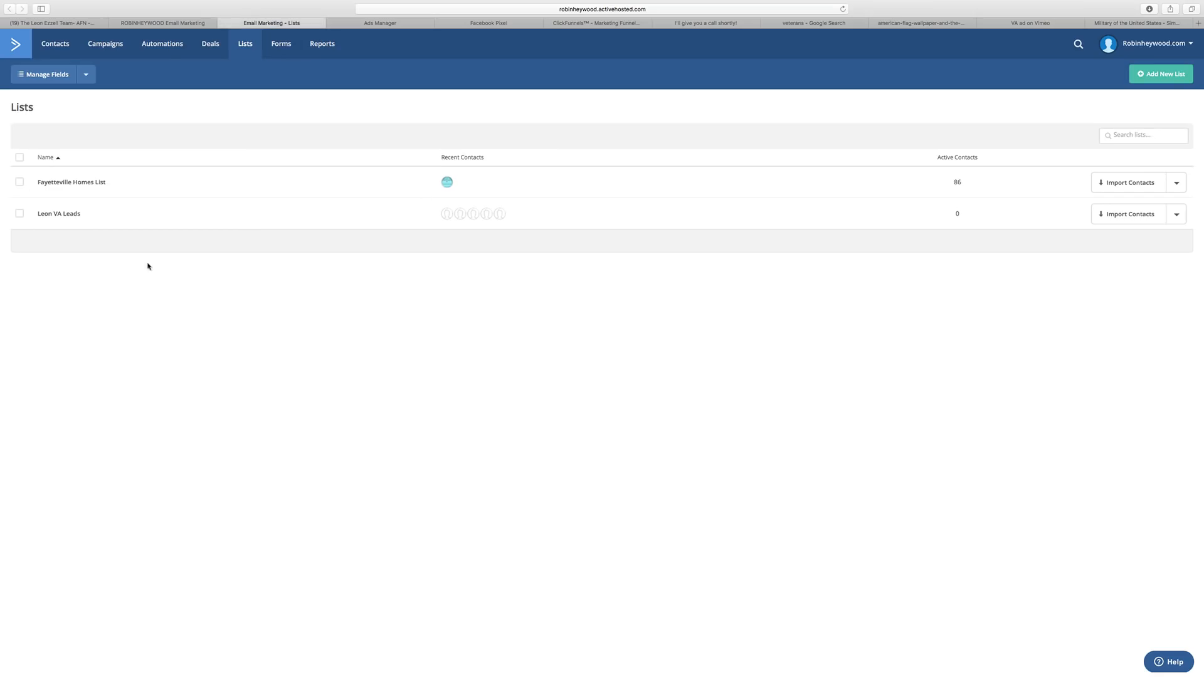
{"action": "left_click", "coordinate": [956, 214]}
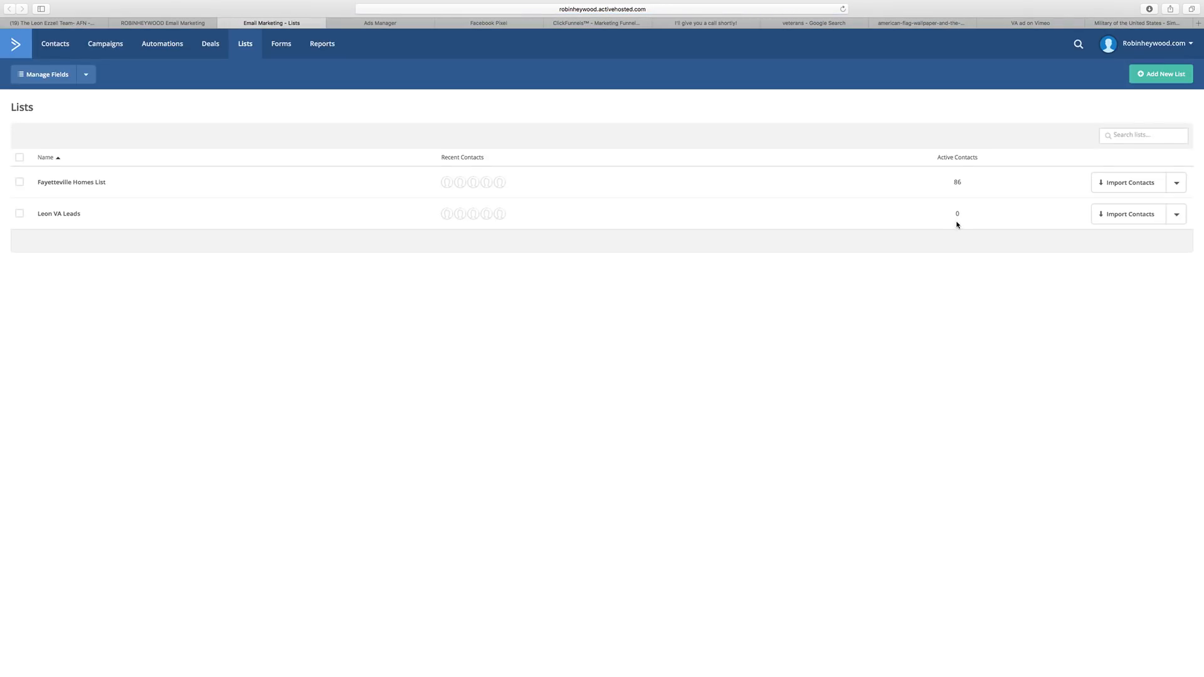
{"action": "left_click", "coordinate": [956, 223]}
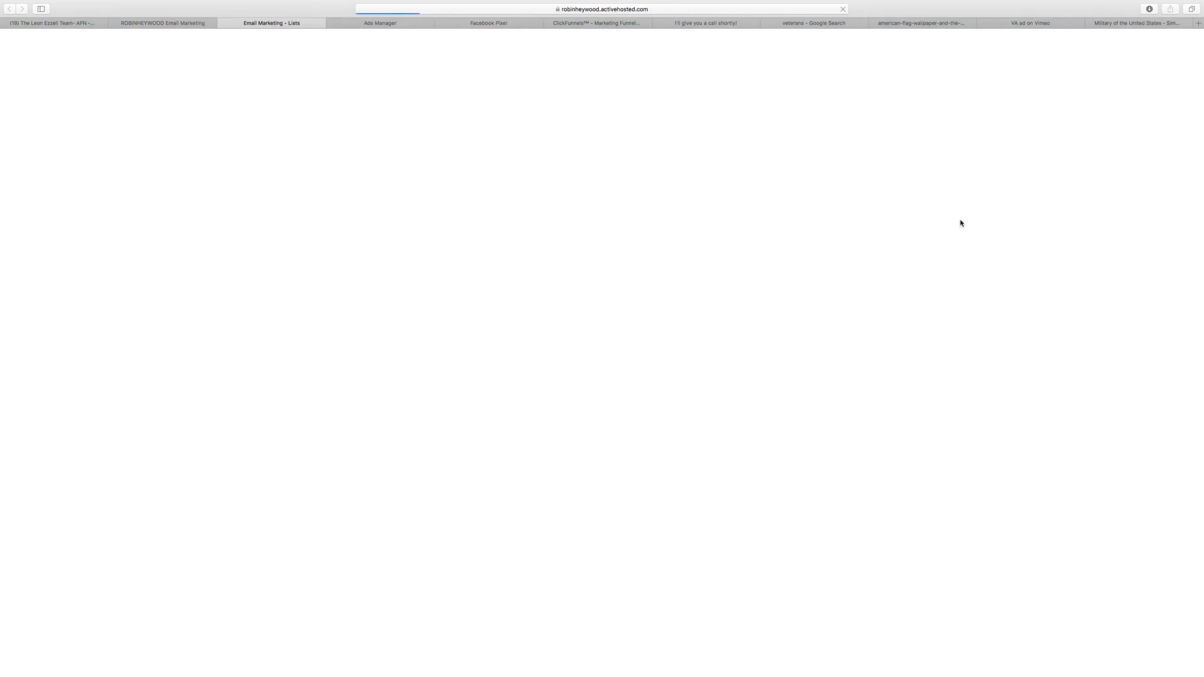
{"action": "left_click", "coordinate": [62, 219]}
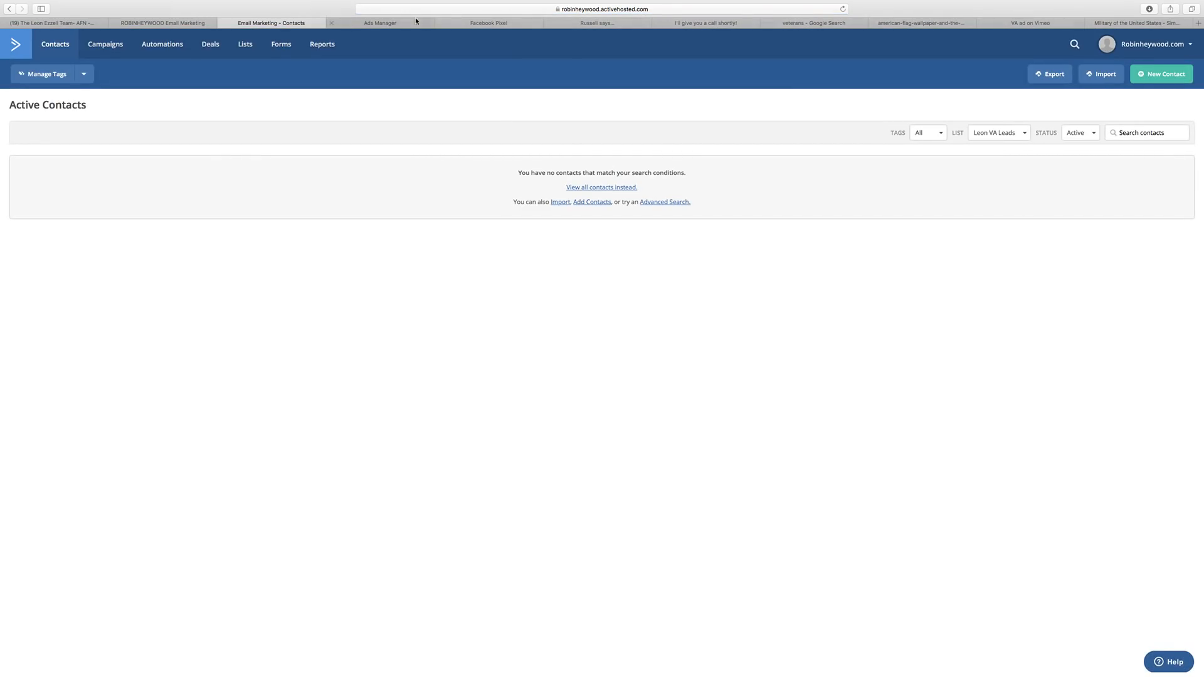
Close the pixel setup, Thank You, image search, flag and Military tabs.
{"action": "left_click", "coordinate": [389, 24]}
{"action": "left_click", "coordinate": [510, 22]}
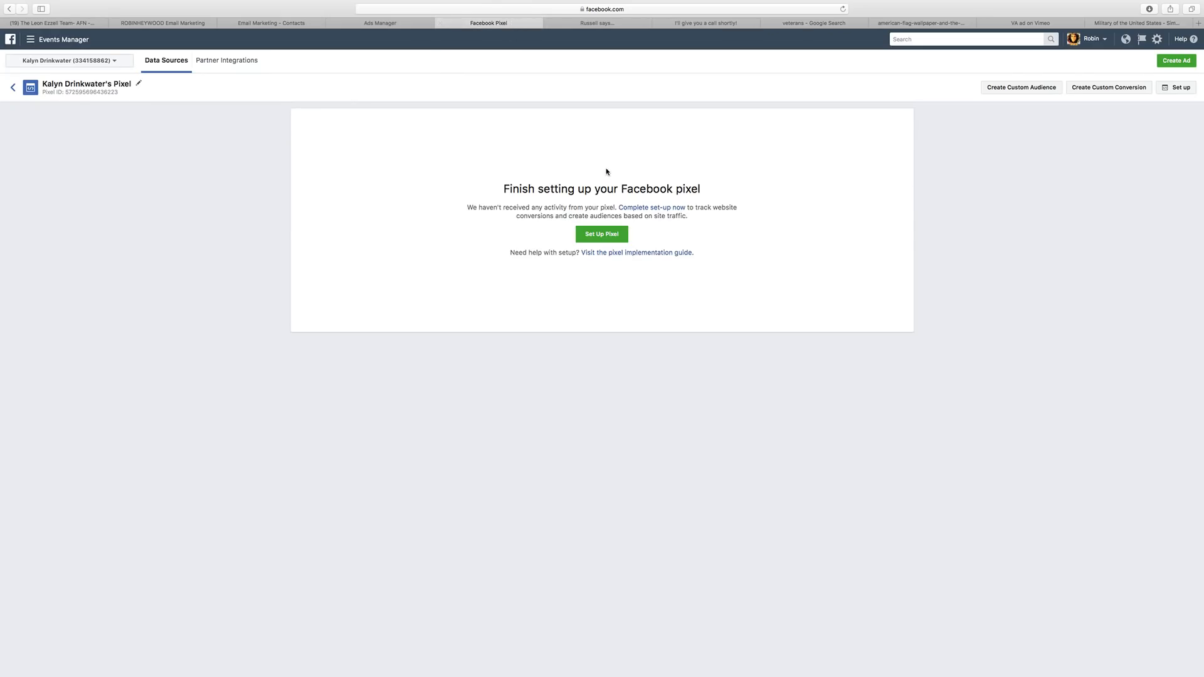
{"action": "left_click", "coordinate": [441, 24]}
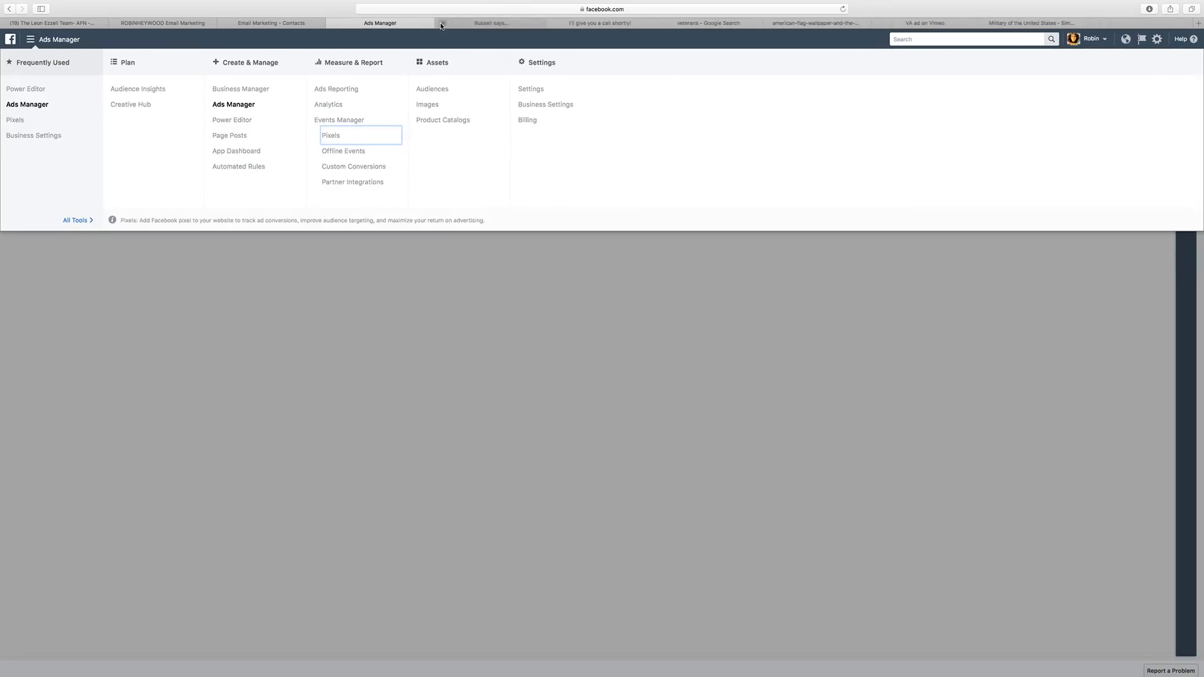
{"action": "left_click", "coordinate": [456, 367]}
{"action": "left_click", "coordinate": [559, 24]}
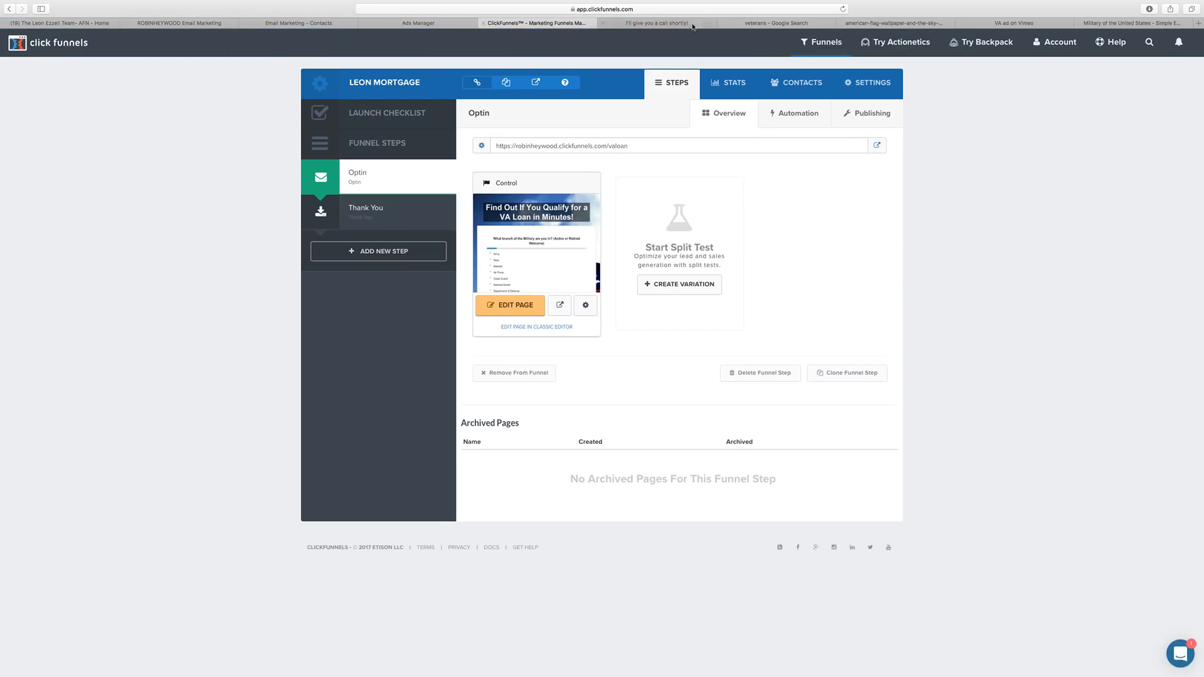
{"action": "left_click", "coordinate": [601, 23]}
{"action": "left_click", "coordinate": [599, 22]}
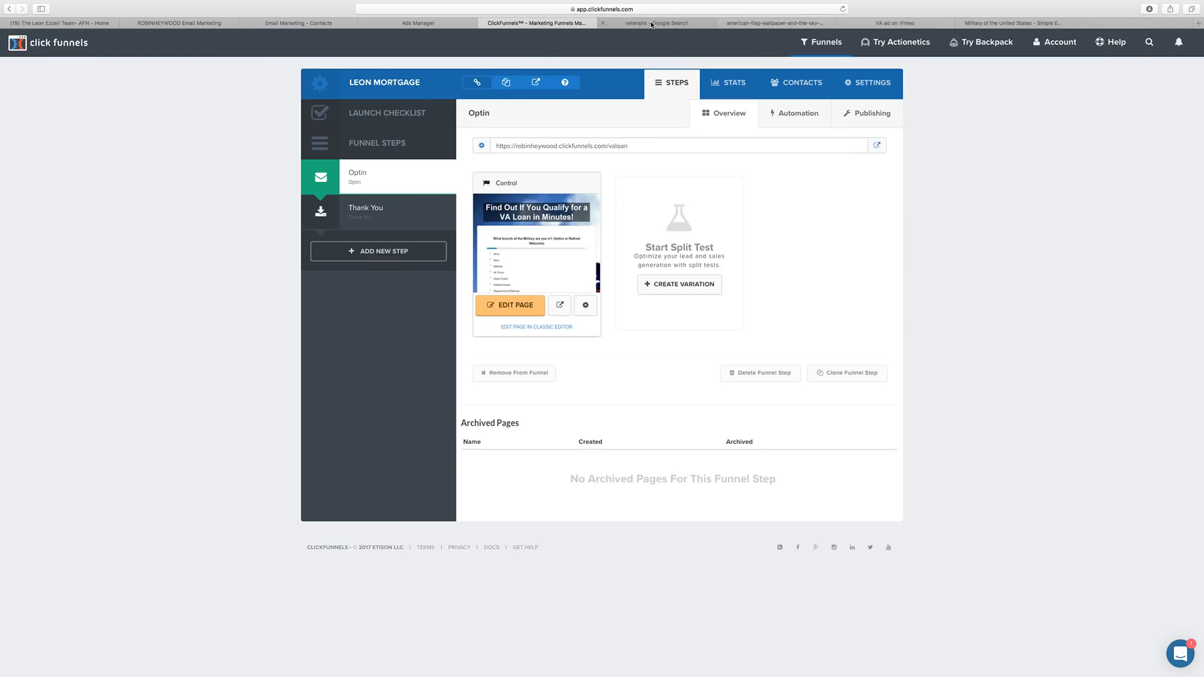
{"action": "left_click", "coordinate": [602, 24]}
{"action": "left_click", "coordinate": [601, 24]}
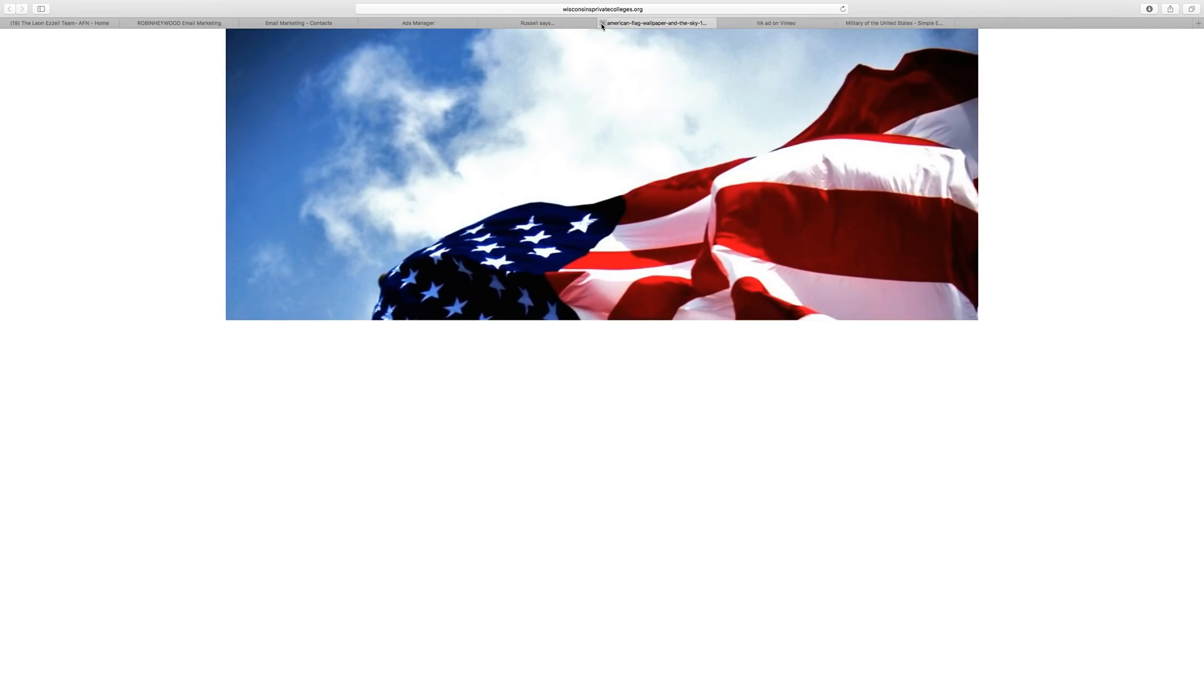
{"action": "left_click", "coordinate": [600, 23]}
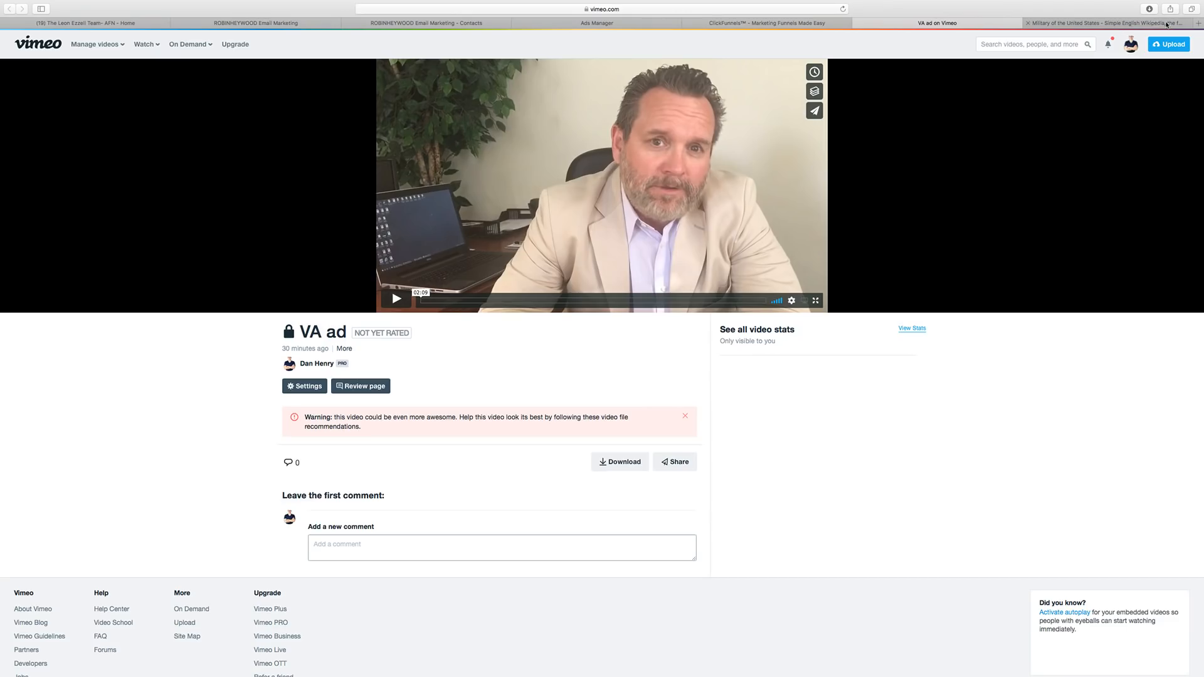
{"action": "left_click", "coordinate": [1027, 23]}
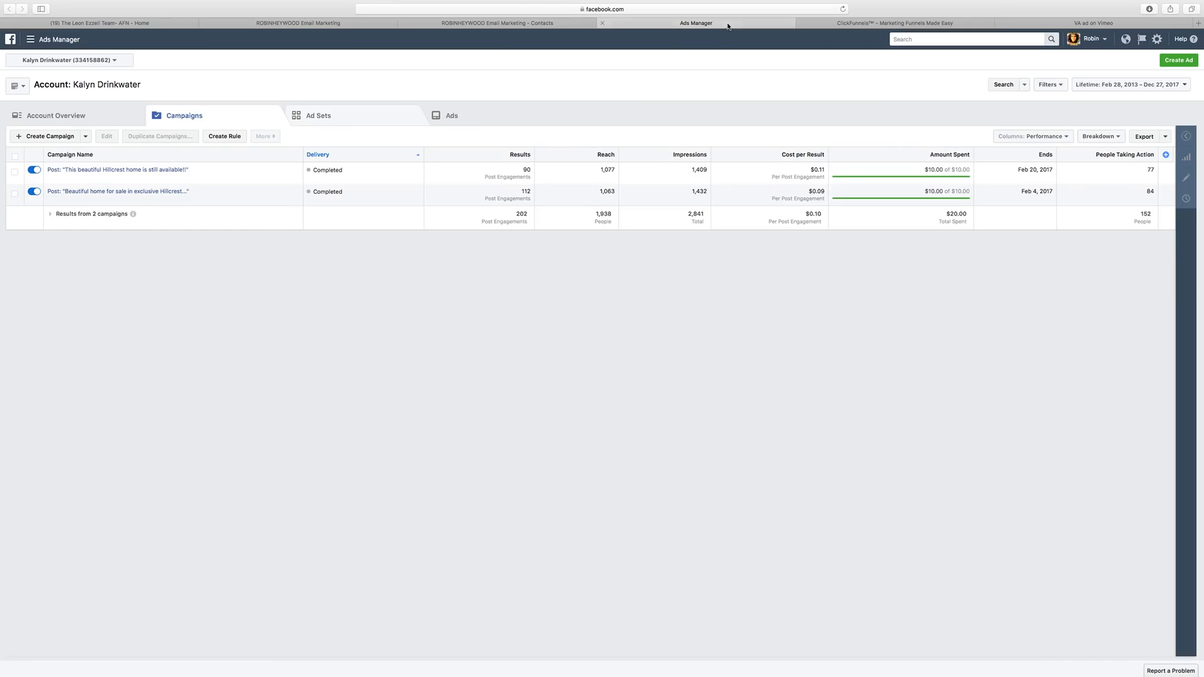
Bring up the ActiveCampaign Automations list.
{"action": "left_click", "coordinate": [728, 23]}
{"action": "left_click", "coordinate": [492, 23]}
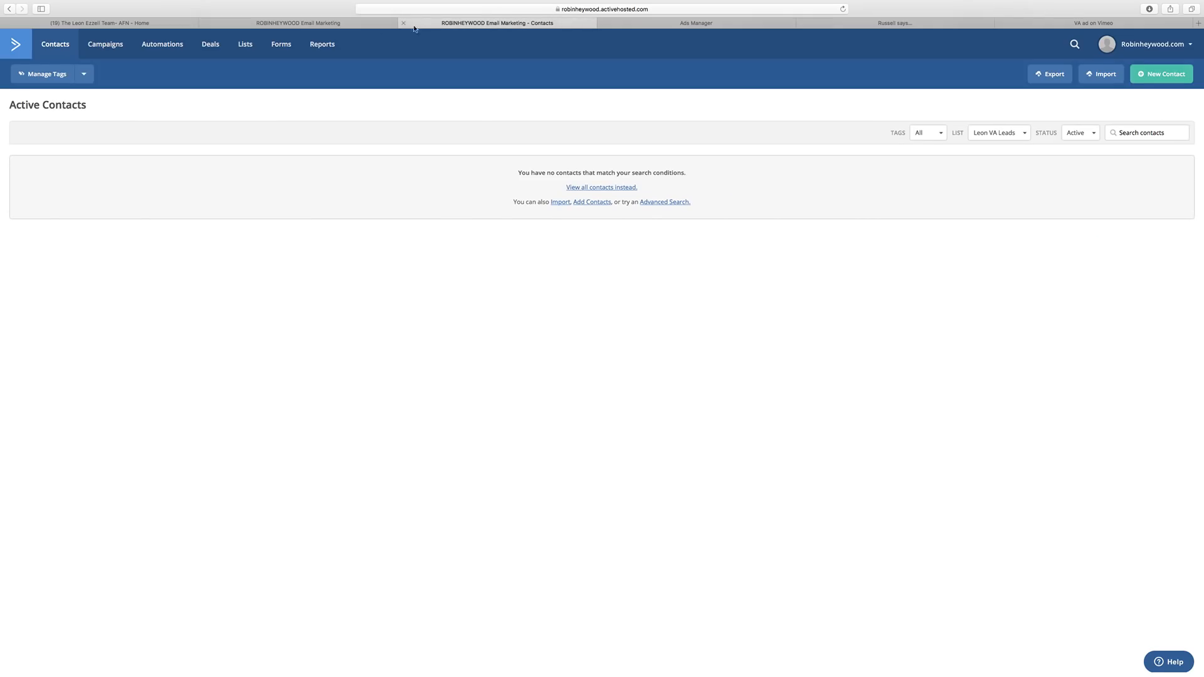
{"action": "left_click", "coordinate": [153, 49]}
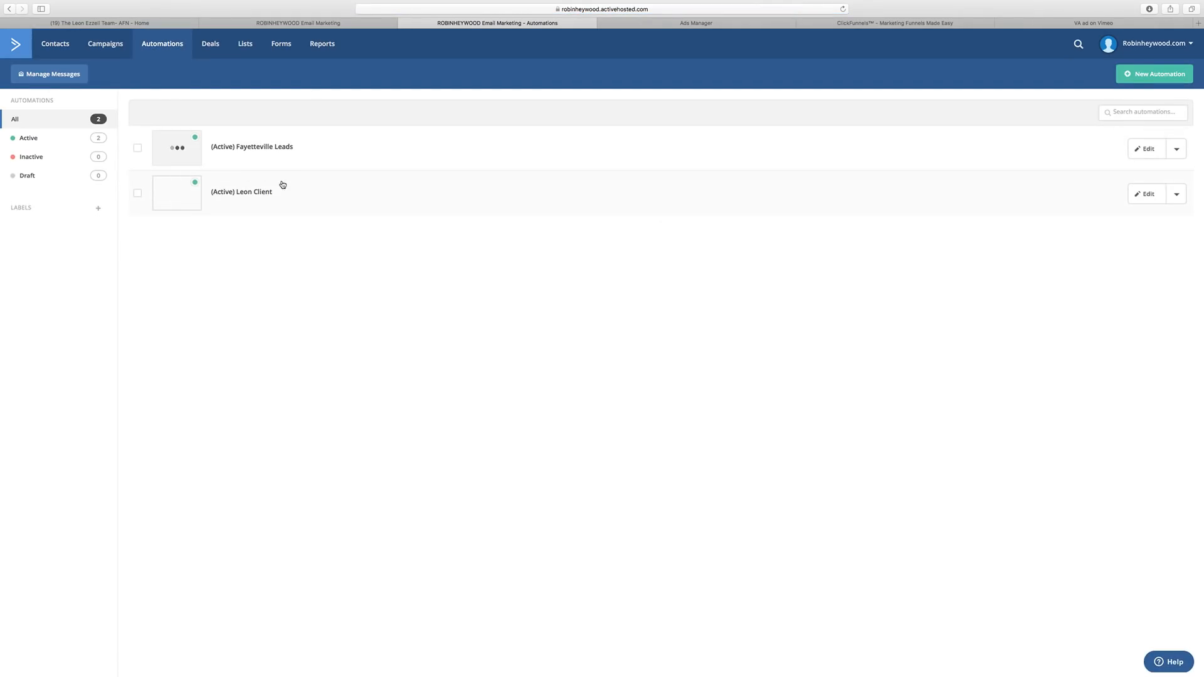
Review the Leon Client automation workflow to confirm the test lead is queued.
{"action": "left_click", "coordinate": [314, 196]}
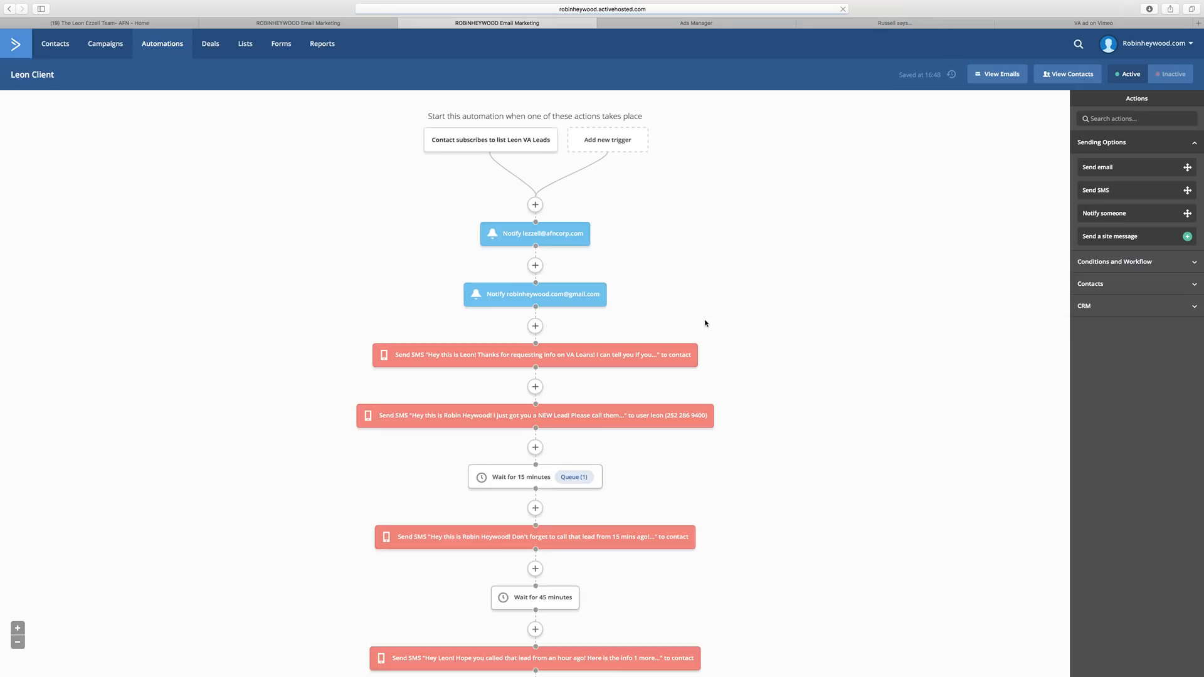
{"action": "scroll", "coordinate": [601, 411], "scroll_direction": "down", "scroll_amount": 2}
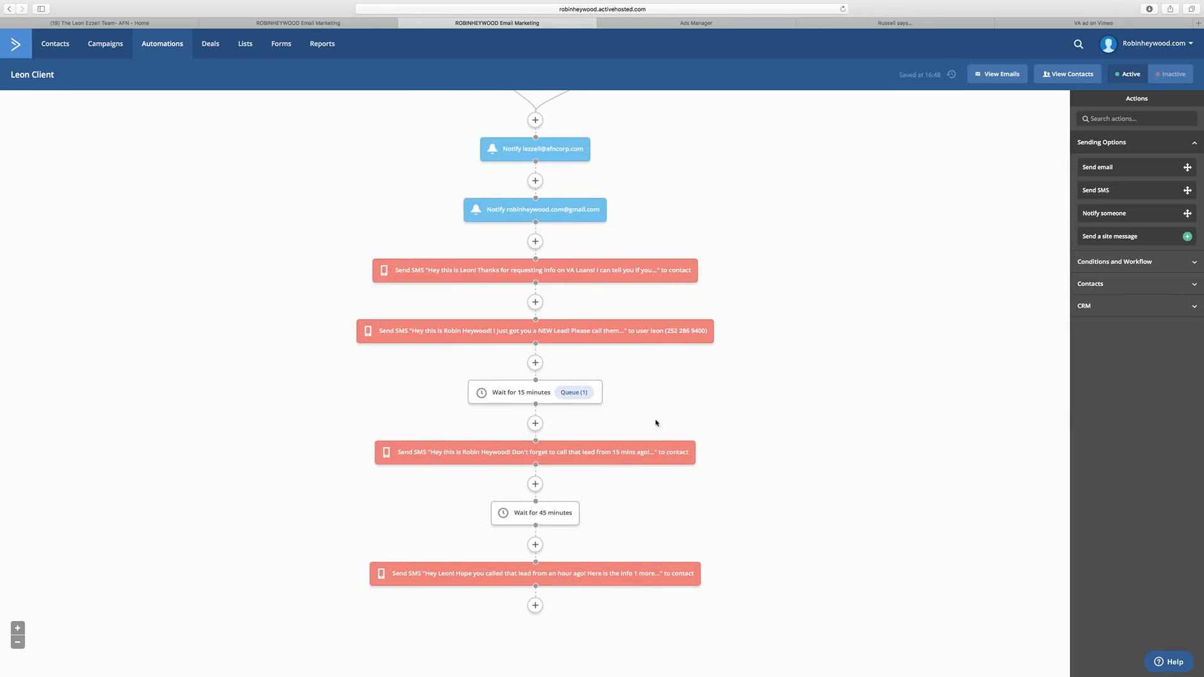
{"action": "scroll", "coordinate": [576, 396], "scroll_direction": "up", "scroll_amount": 2}
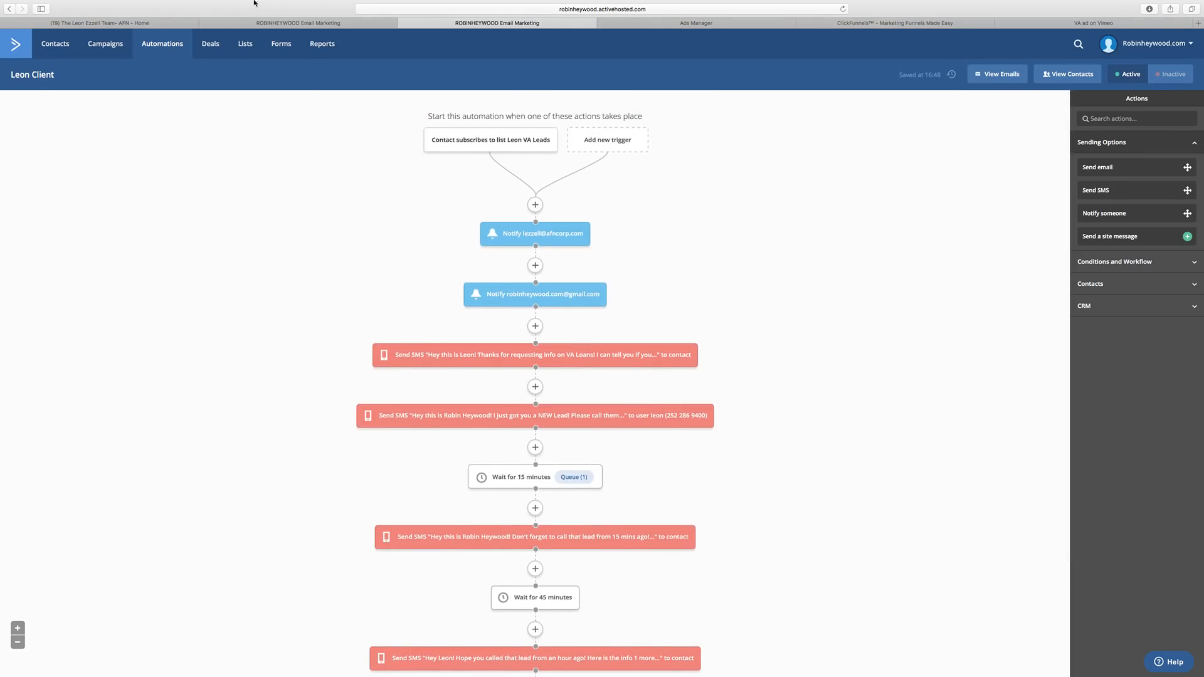
Close the duplicate ActiveCampaign tab and confirm Leon VA Leads shows 1 active contact.
{"action": "left_click", "coordinate": [345, 24]}
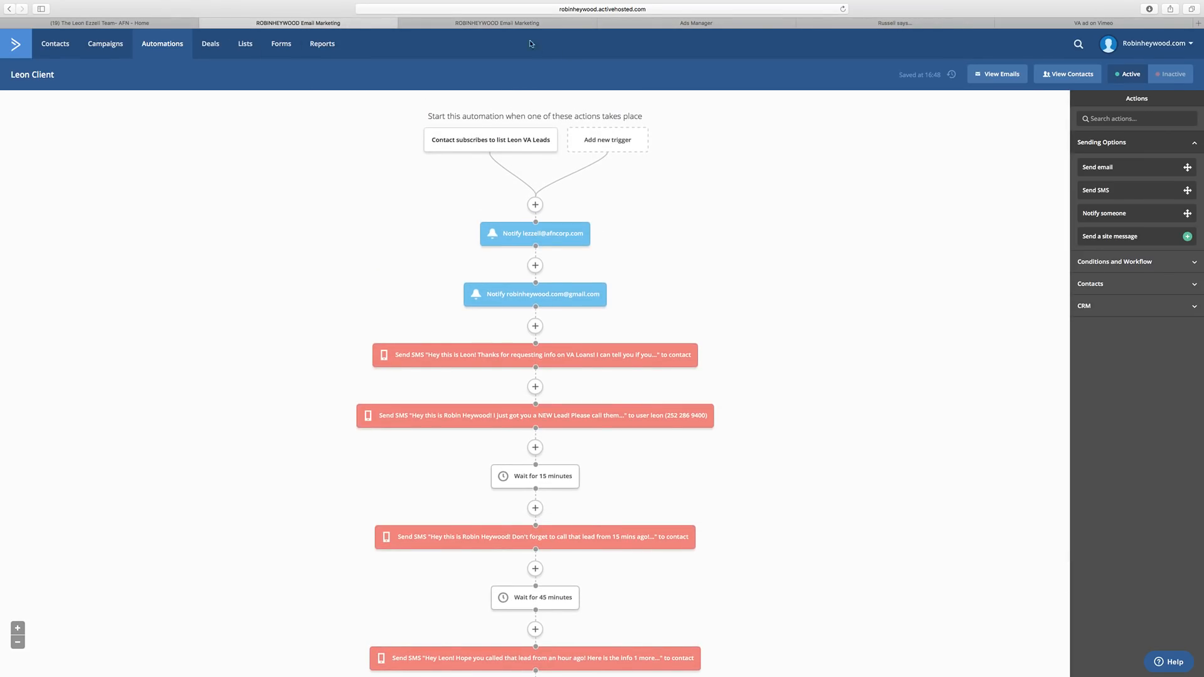
{"action": "left_click", "coordinate": [204, 23]}
{"action": "left_click", "coordinate": [502, 24]}
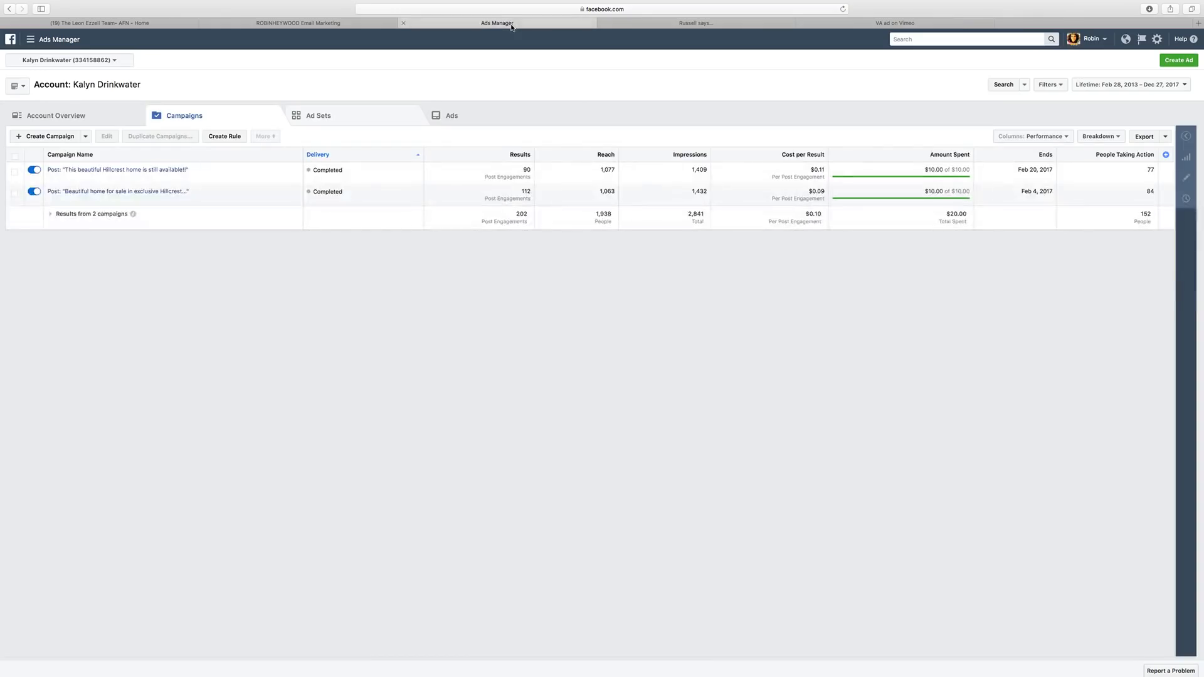
{"action": "left_click", "coordinate": [745, 23]}
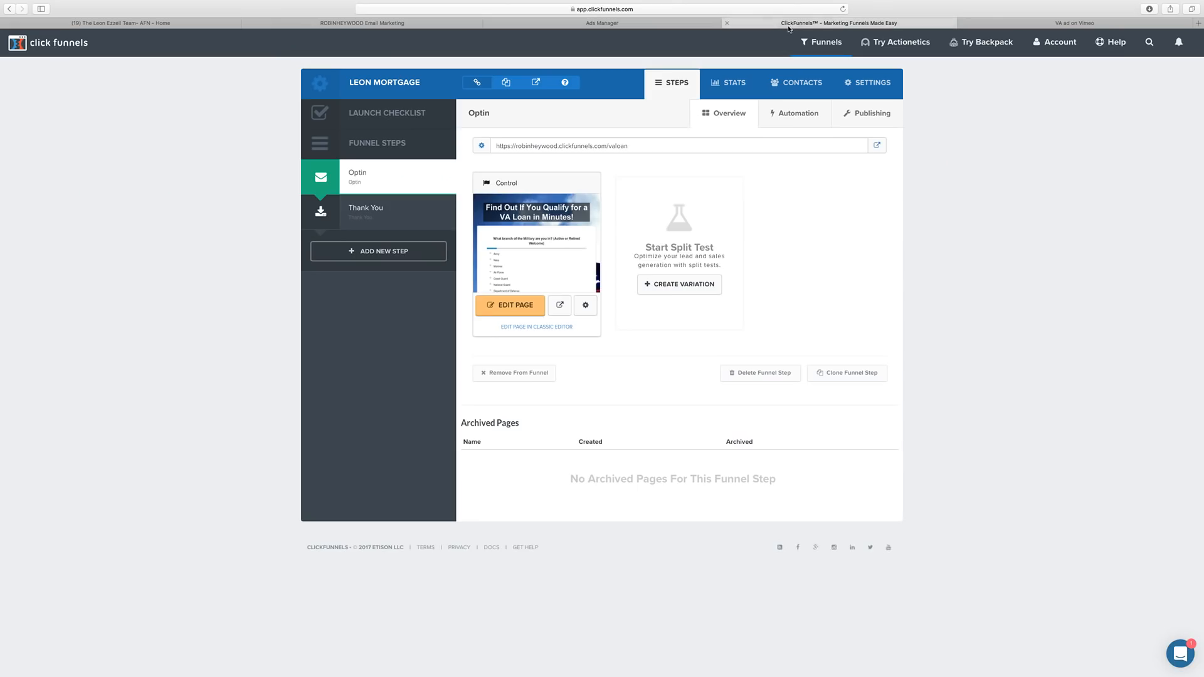
{"action": "left_click", "coordinate": [361, 23]}
{"action": "left_click", "coordinate": [245, 45]}
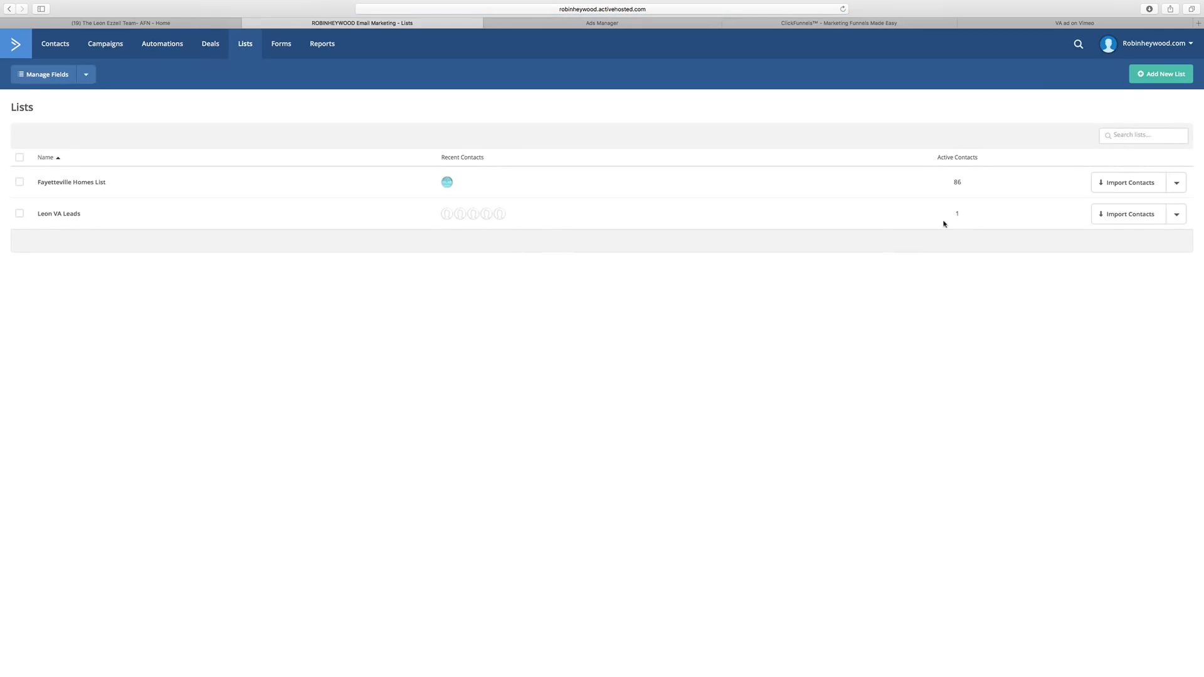
{"action": "left_click_drag", "start_coordinate": [962, 214], "coordinate": [938, 216]}
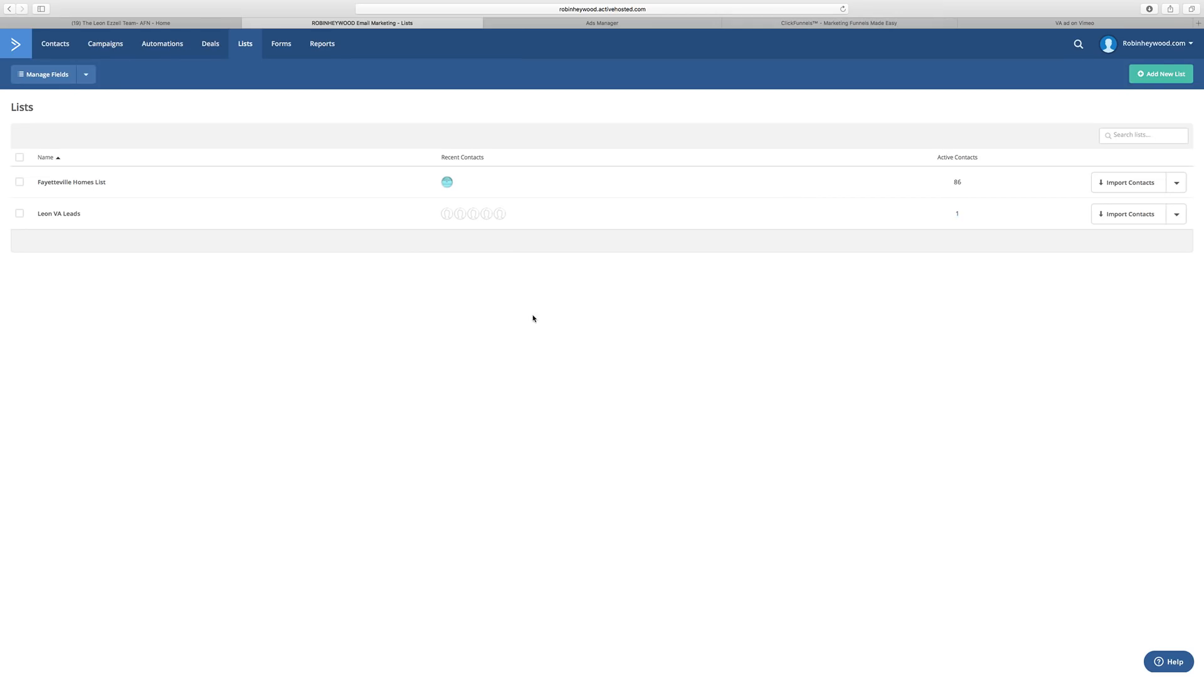
Return to Facebook Ads Manager and bring up its tools menu.
{"action": "left_click", "coordinate": [586, 23]}
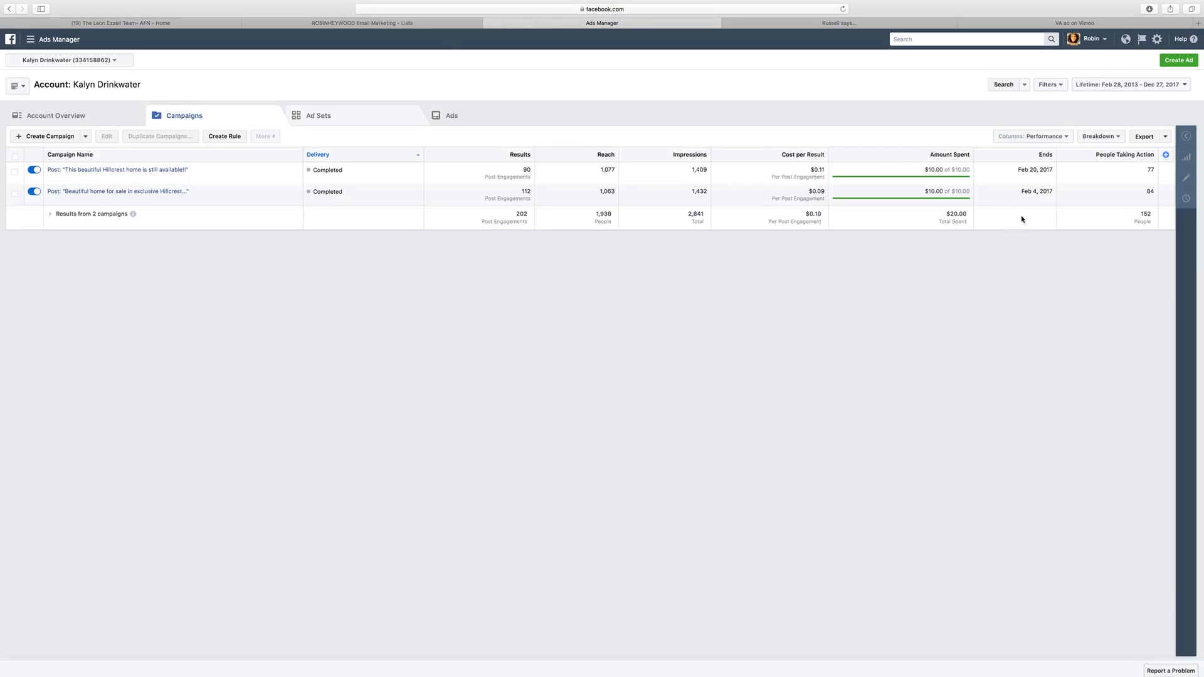
{"action": "left_click", "coordinate": [445, 25]}
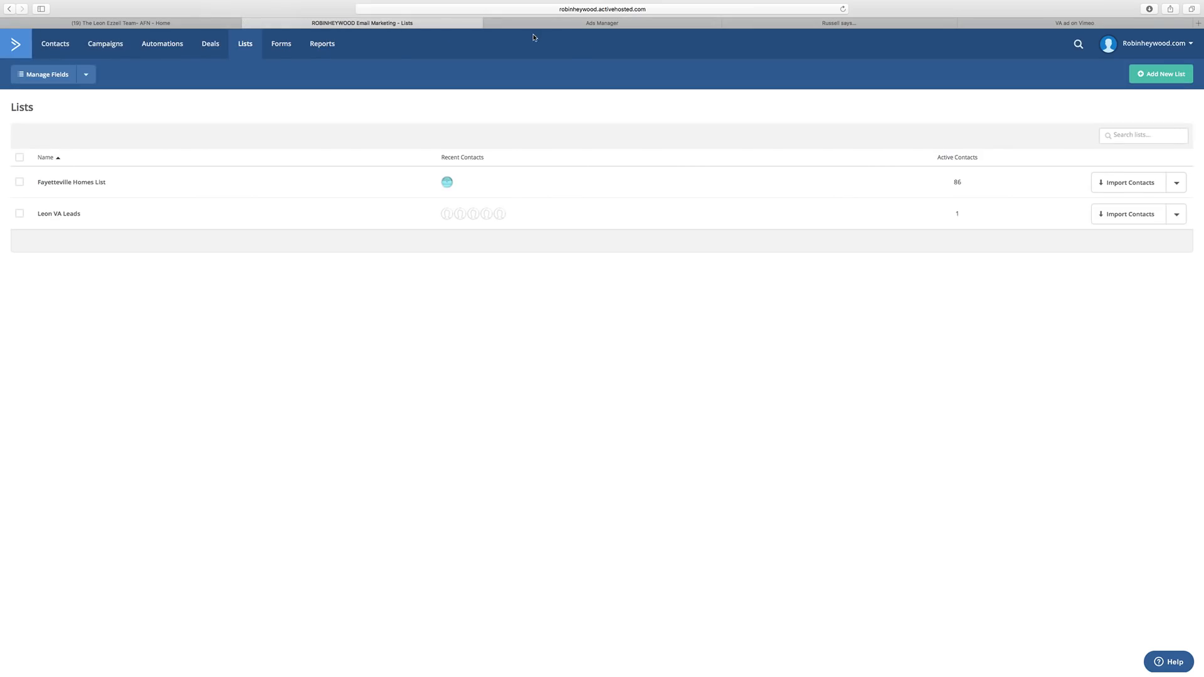
{"action": "left_click", "coordinate": [558, 26]}
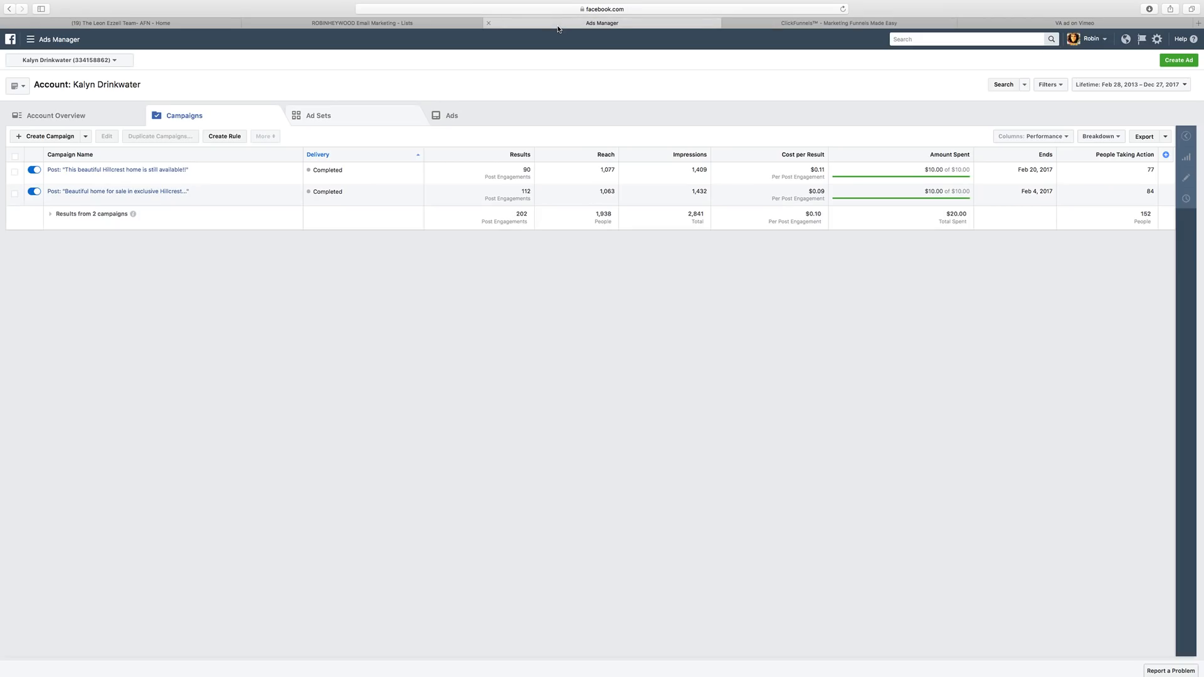
{"action": "left_click", "coordinate": [856, 25]}
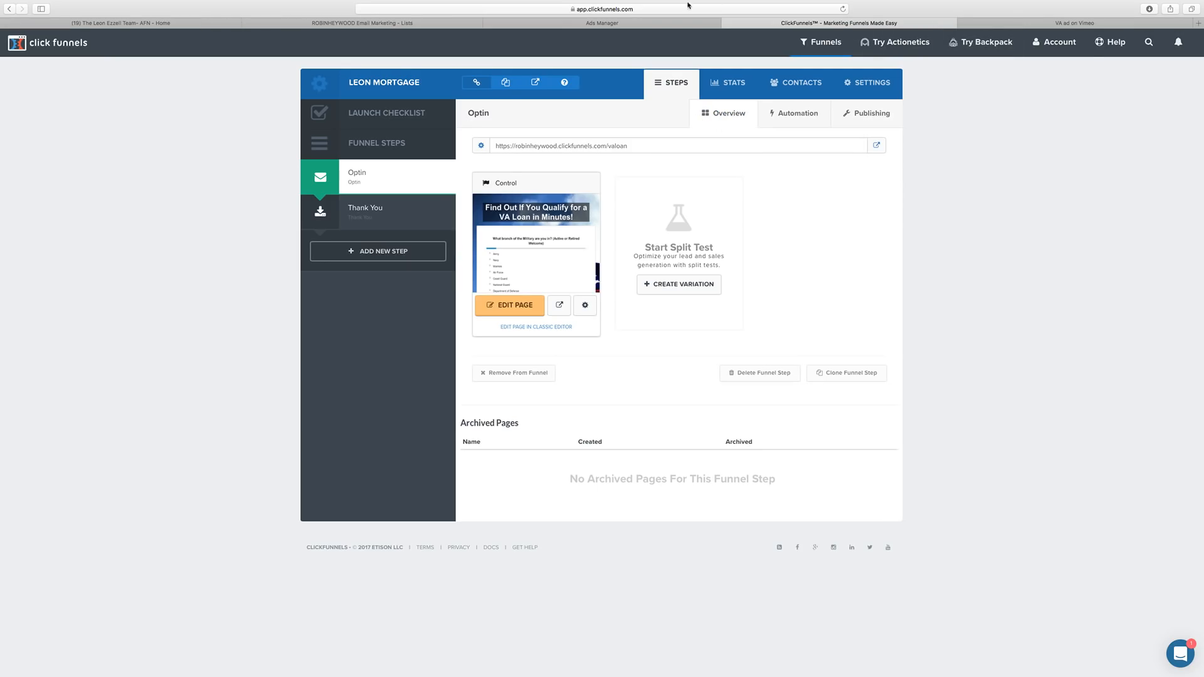
{"action": "left_click", "coordinate": [667, 27]}
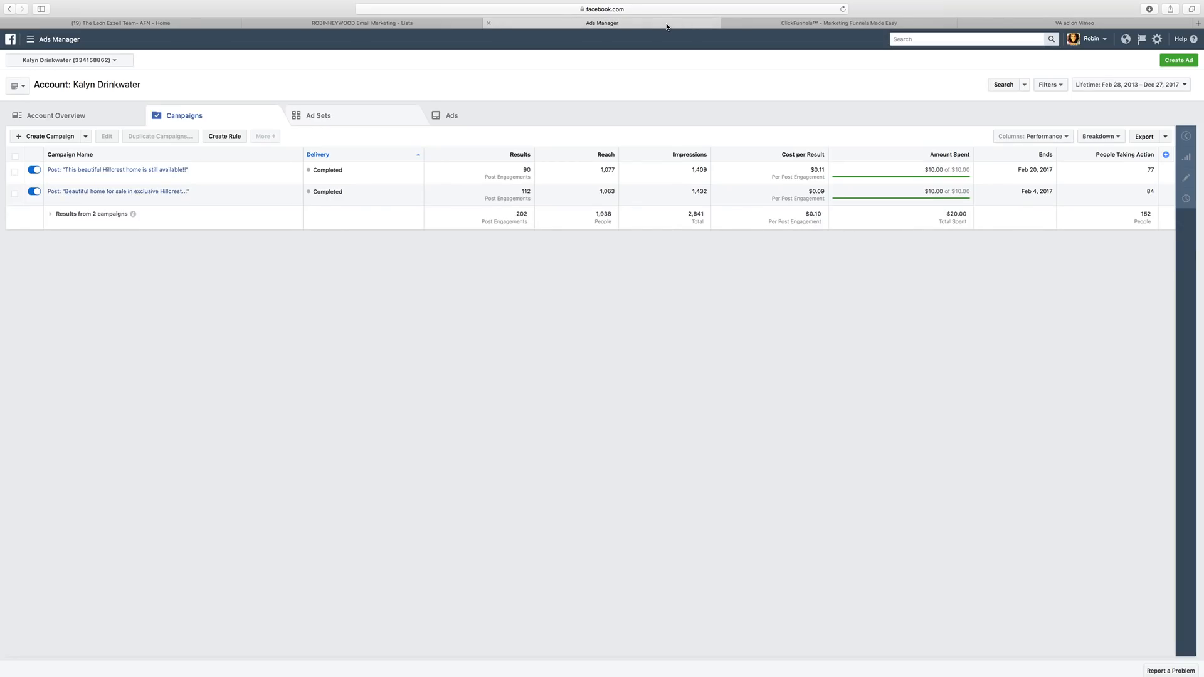
{"action": "left_click", "coordinate": [55, 39]}
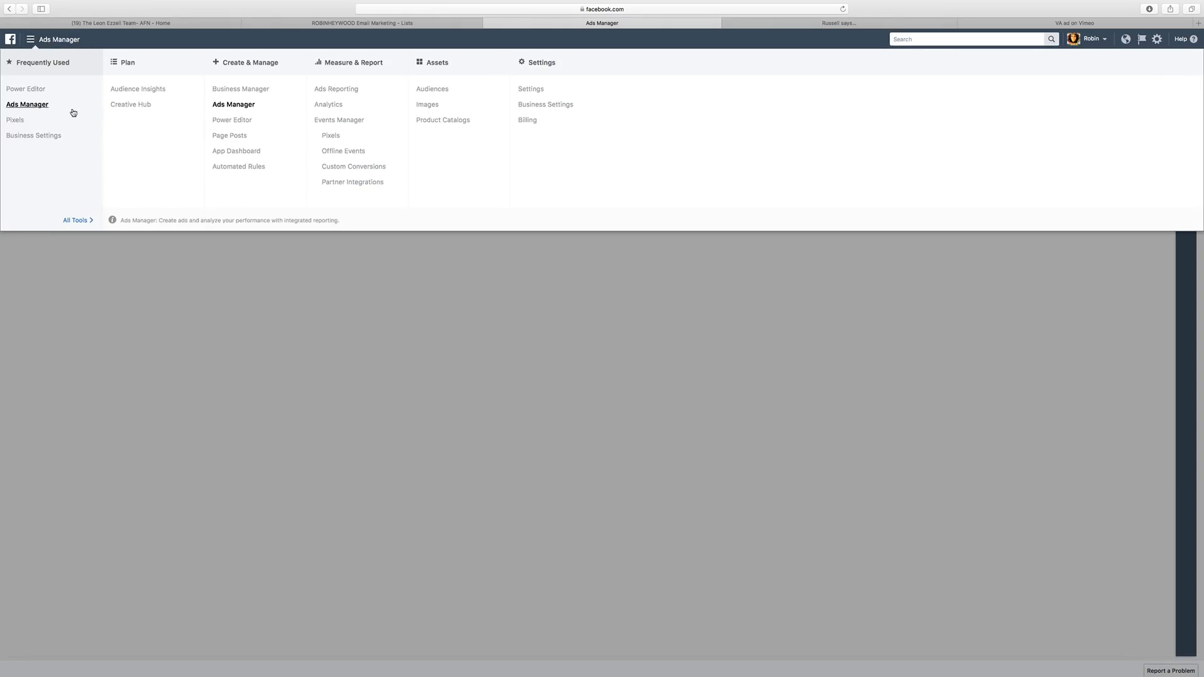
Create a Power Editor campaign 'VA Loan Leads' with Conversions objective and ad set 'Male'.
{"action": "left_click", "coordinate": [26, 89]}
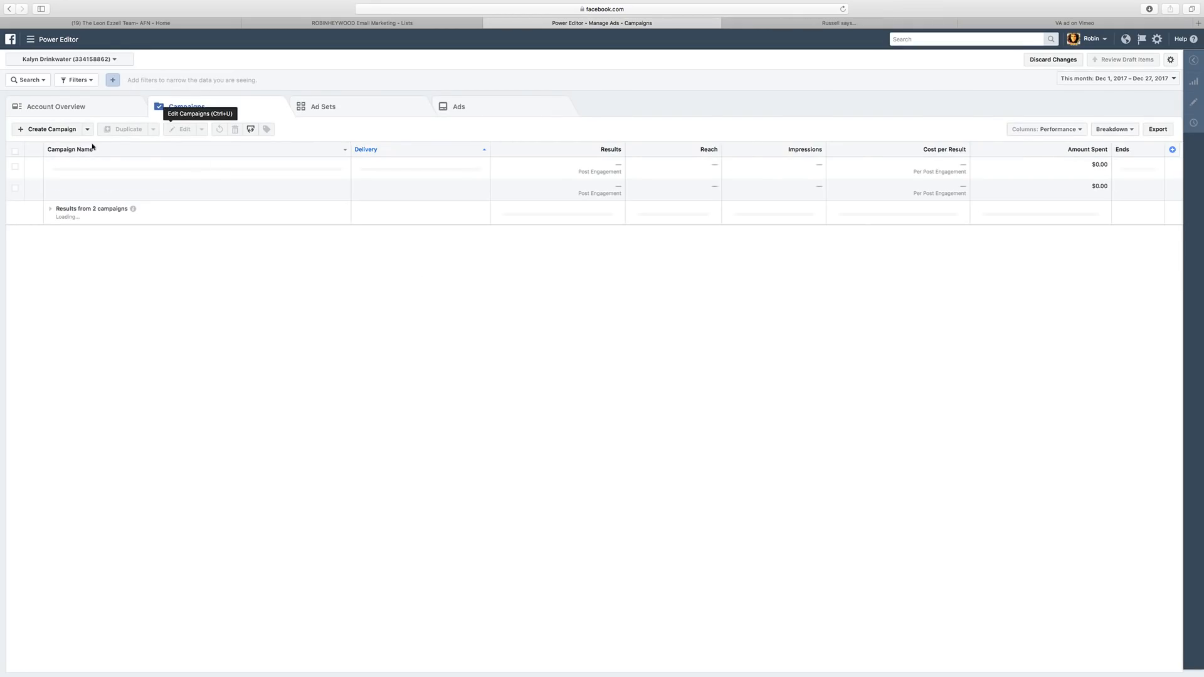
{"action": "left_click", "coordinate": [67, 135]}
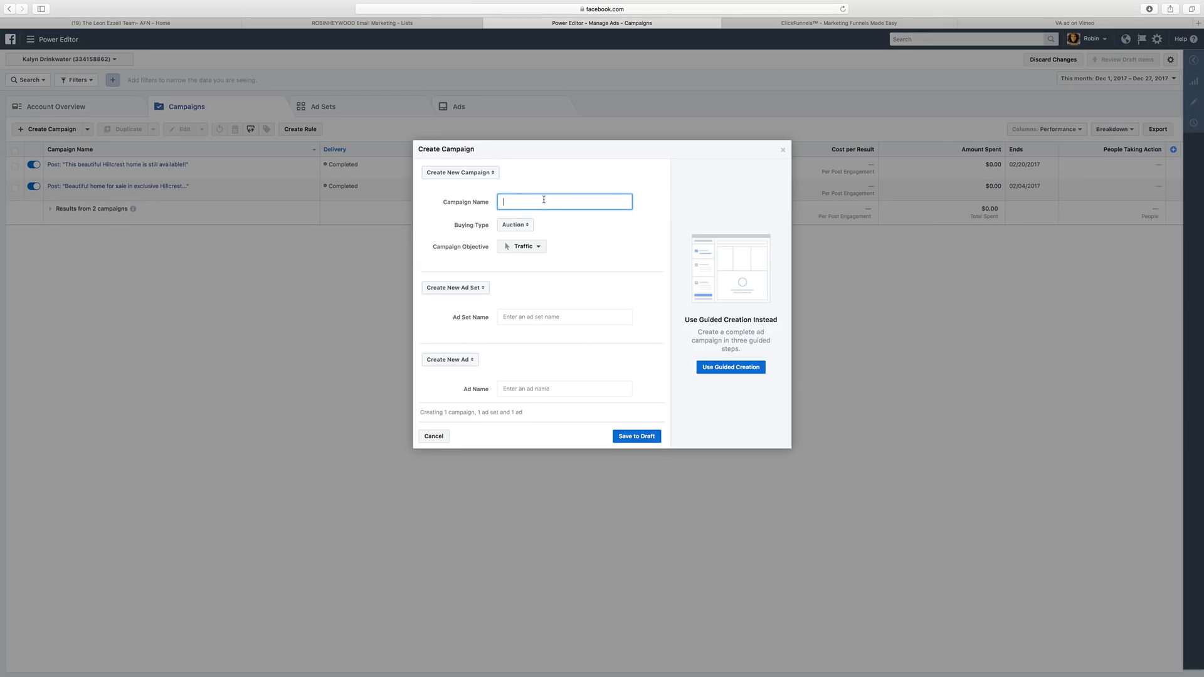
{"action": "type", "text": "L"}
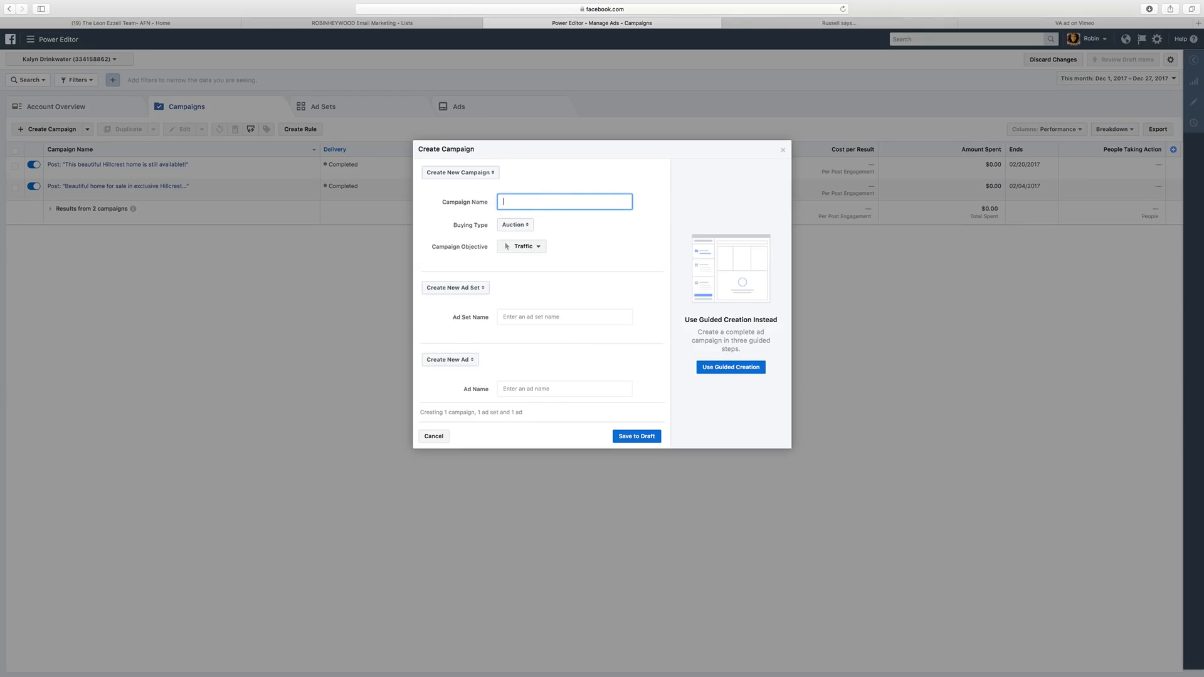
{"action": "type", "text": "VA Loan Leads"}
{"action": "left_click", "coordinate": [577, 229]}
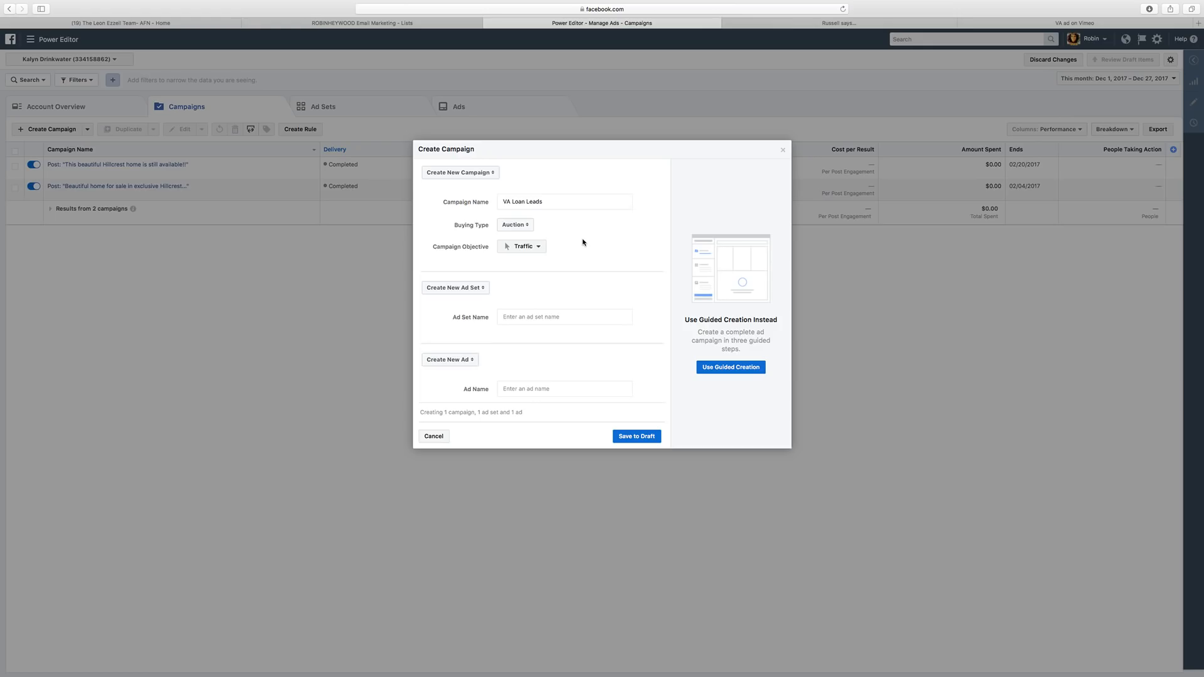
{"action": "left_click", "coordinate": [536, 246]}
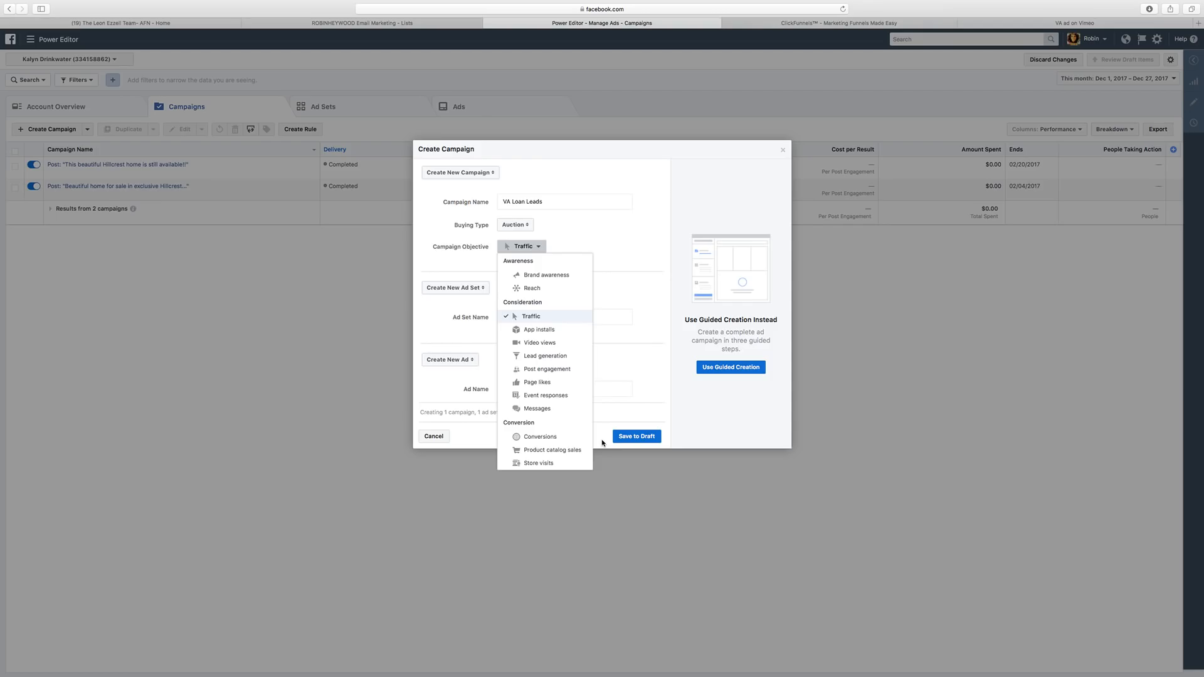
{"action": "left_click", "coordinate": [540, 437]}
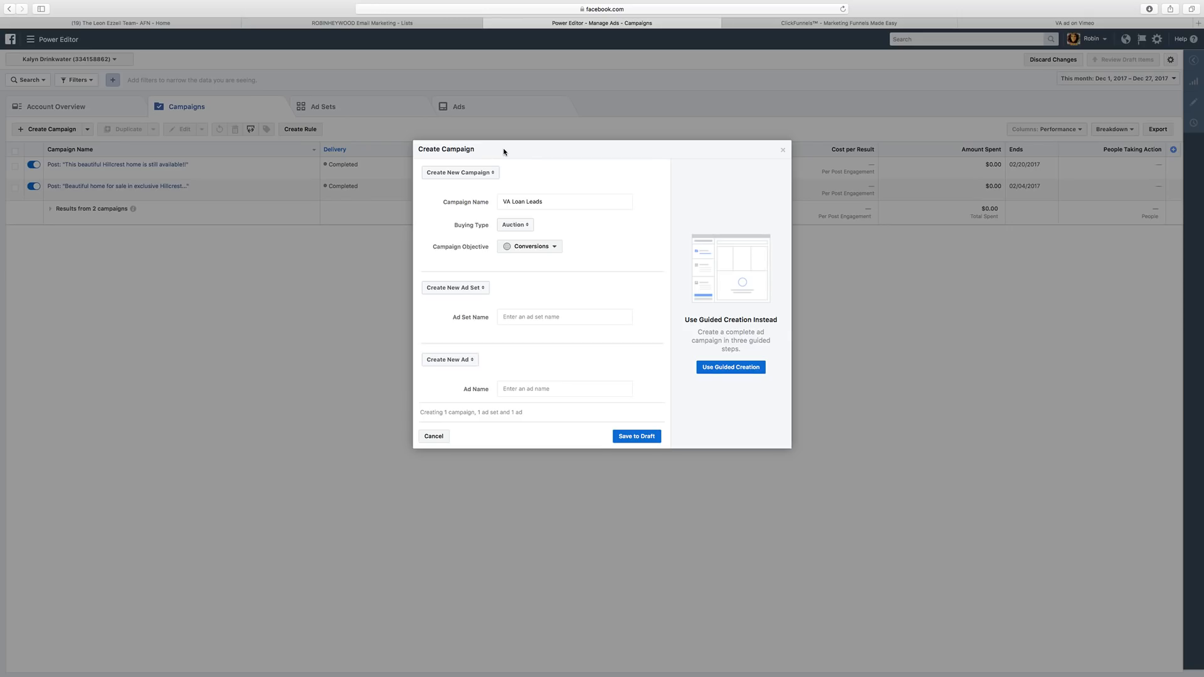
{"action": "left_click", "coordinate": [528, 316]}
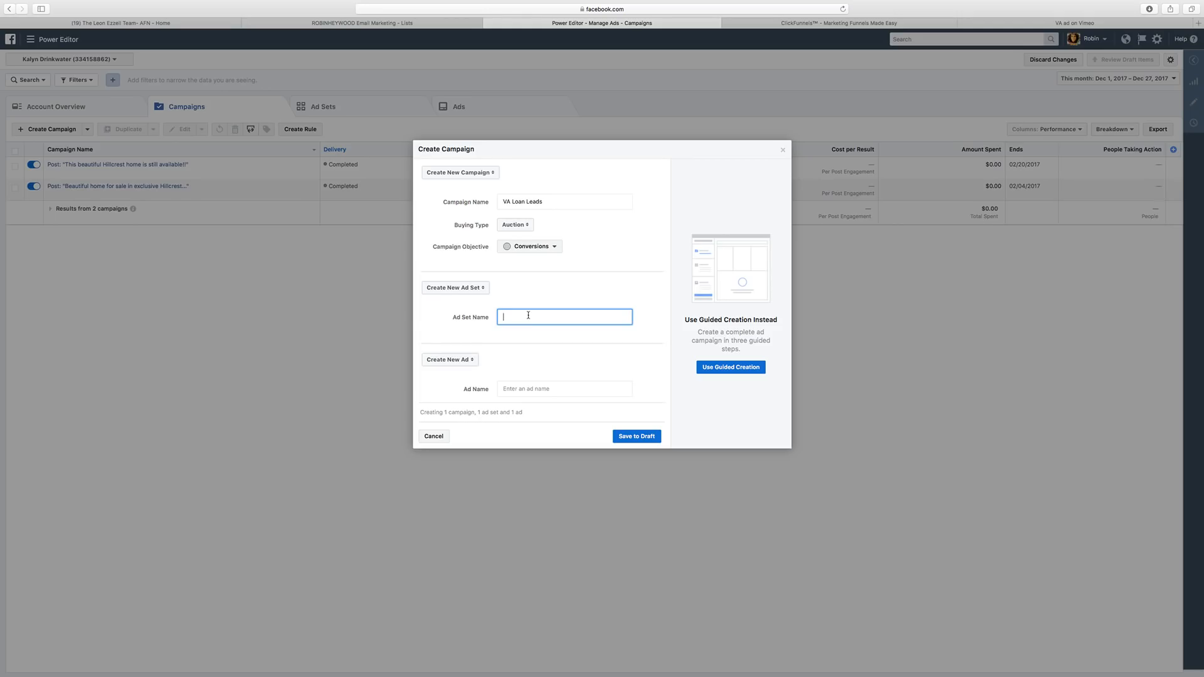
{"action": "type", "text": "Male 30+"}
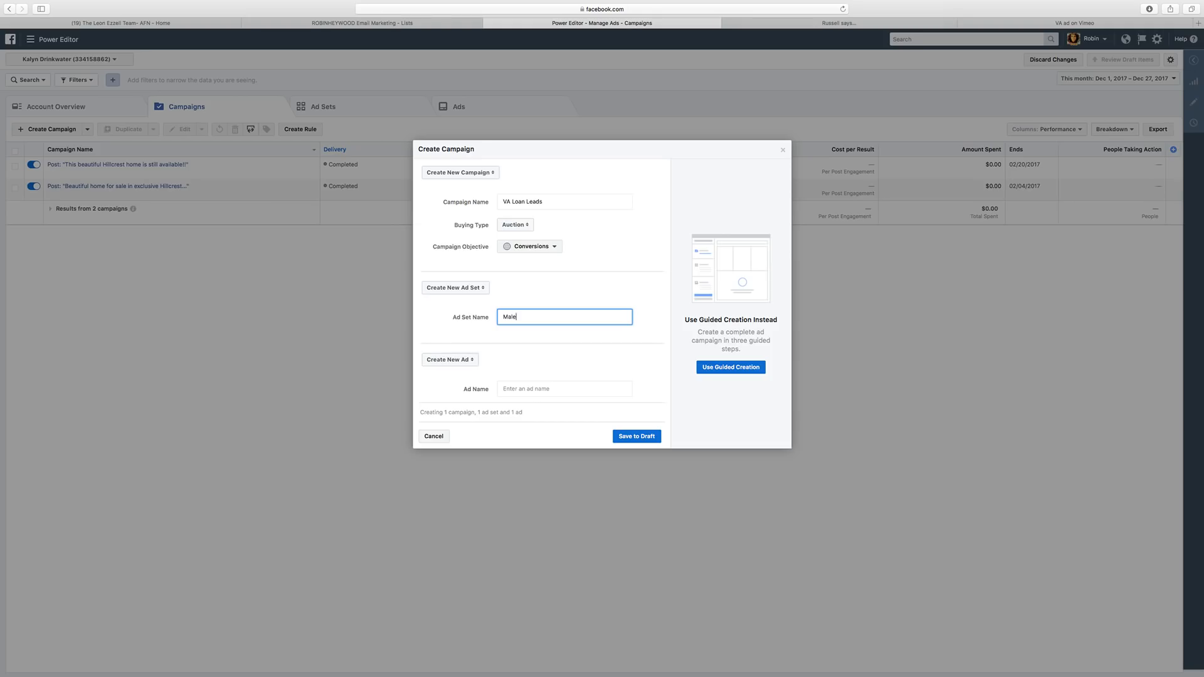
Name the ad set 'Male 30+' and the ad 'Broker Video', then save everything as a draft.
{"action": "type", "text": "30+"}
{"action": "left_click", "coordinate": [523, 389]}
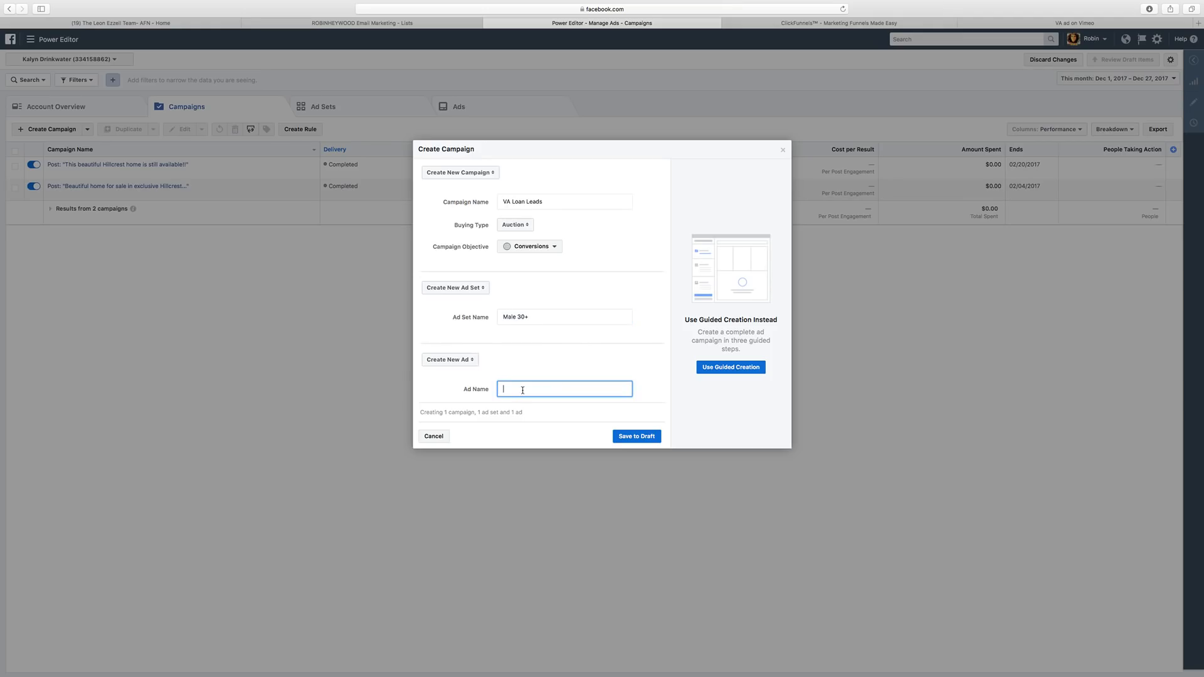
{"action": "type", "text": "VA"}
{"action": "key", "text": "BackSpace"}
{"action": "key", "text": "BackSpace"}
{"action": "type", "text": "roker Video"}
{"action": "left_click", "coordinate": [630, 436]}
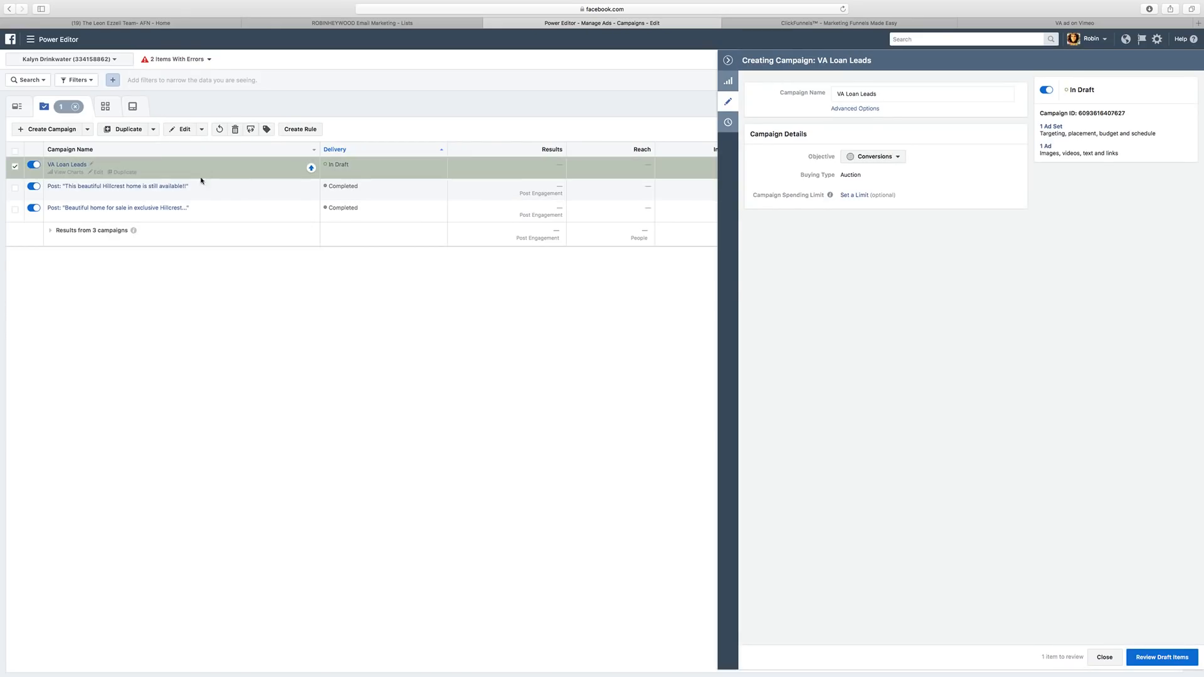
{"action": "left_click", "coordinate": [74, 165]}
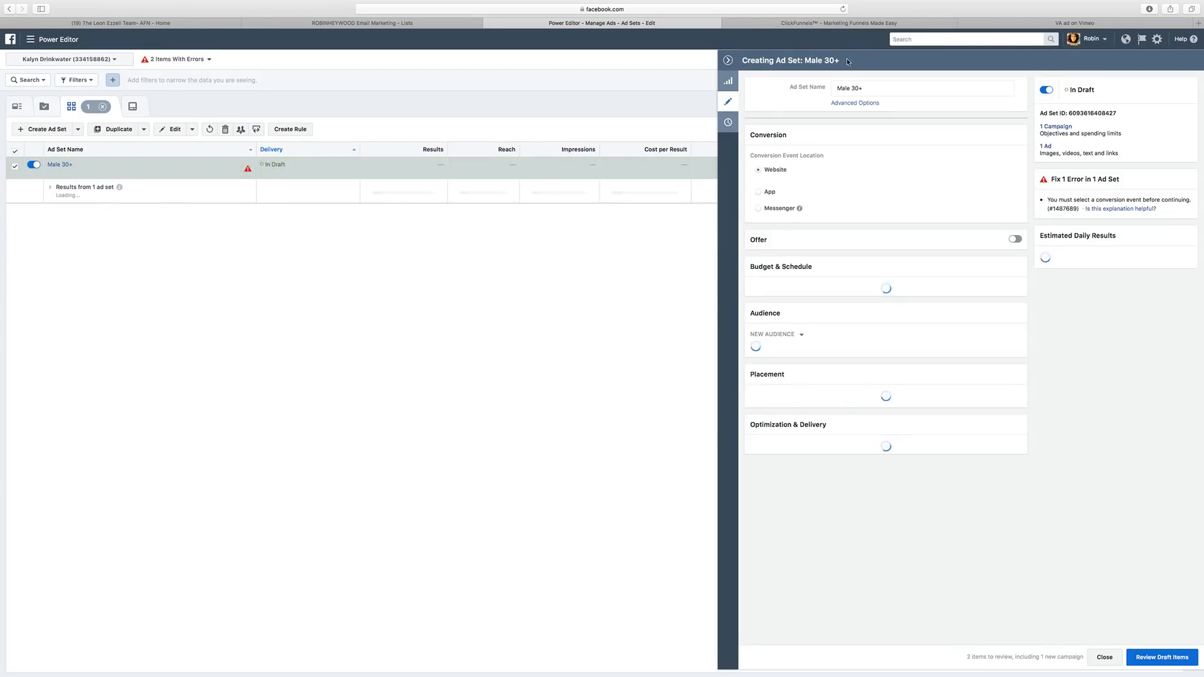
Close the ad set panel and open Custom Conversions from the tools menu in a new tab.
{"action": "left_click", "coordinate": [727, 60]}
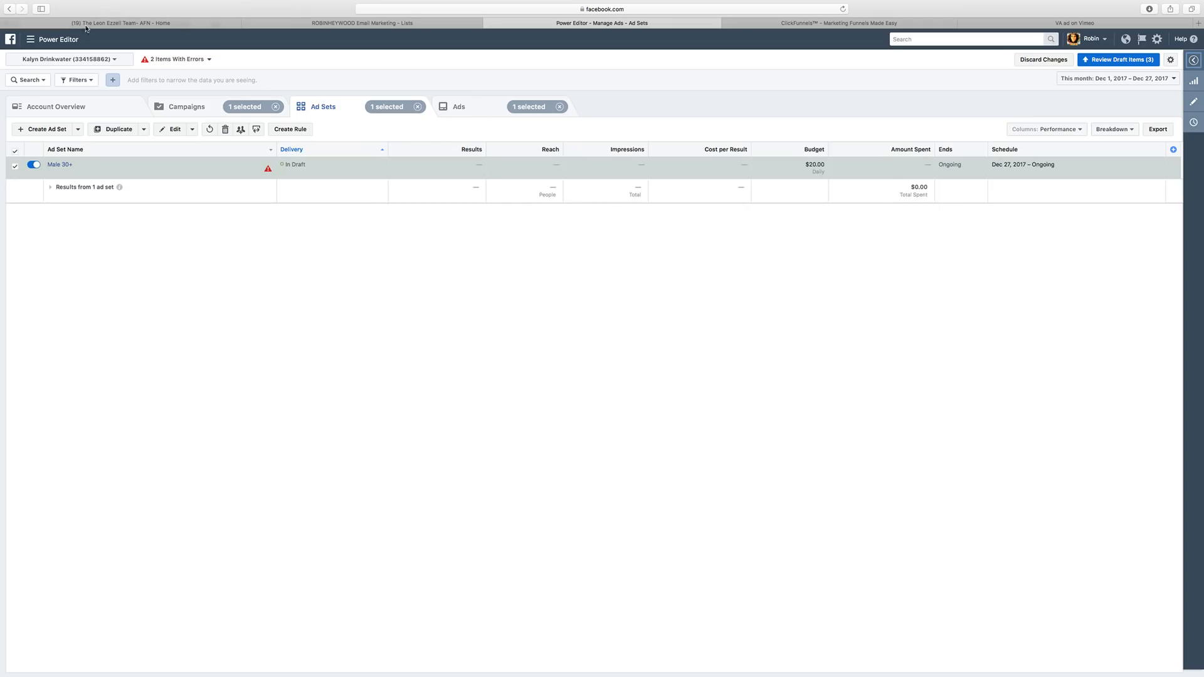
{"action": "left_click", "coordinate": [31, 39]}
{"action": "mouse_move", "coordinate": [81, 219]}
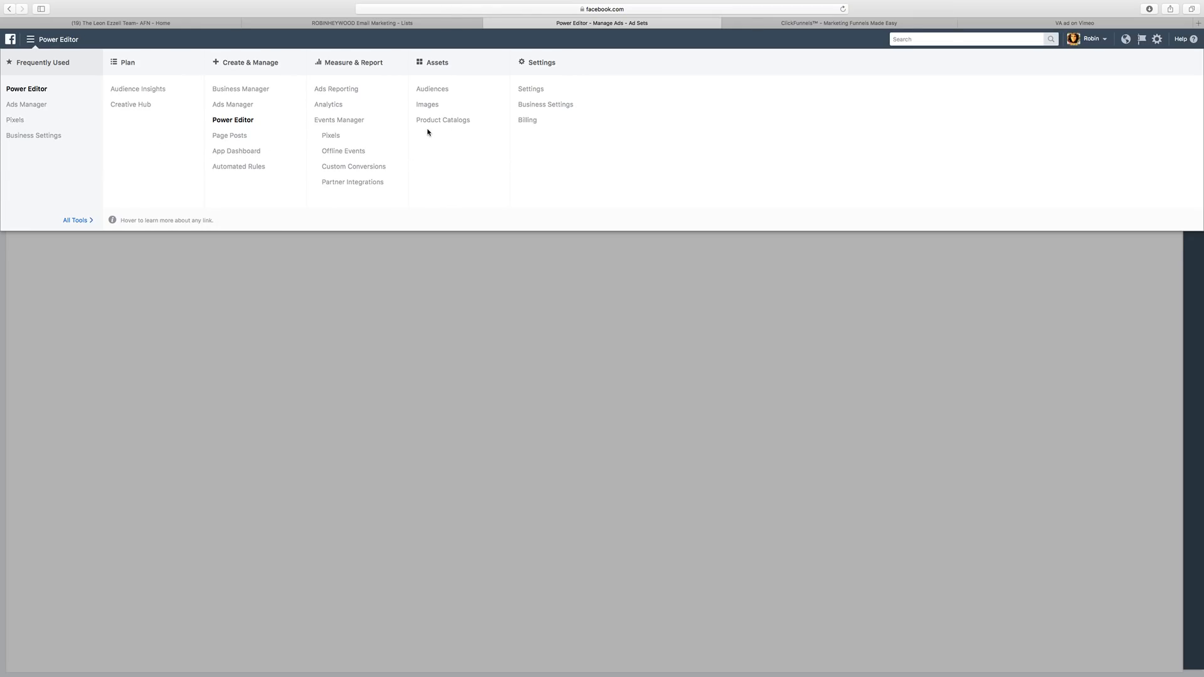
{"action": "left_click", "coordinate": [351, 167], "text": "super"}
{"action": "left_click", "coordinate": [682, 24]}
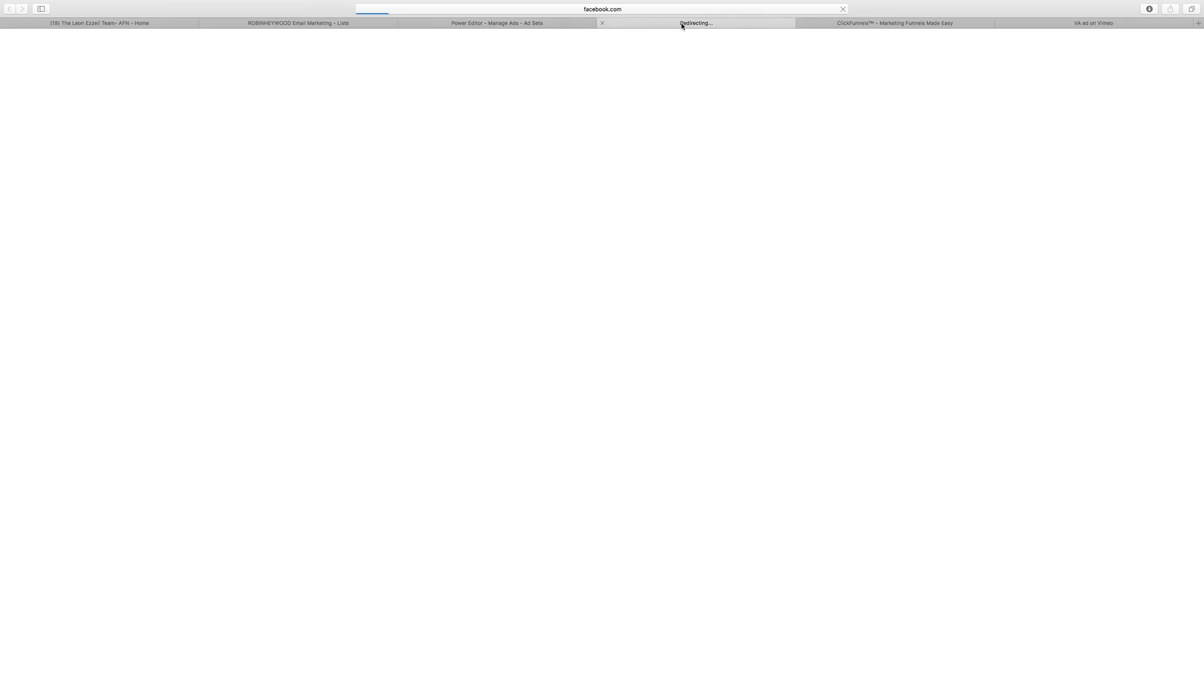
Copy the Leon Mortgage funnel's Thank You page URL, then start a new custom conversion.
{"action": "left_click", "coordinate": [871, 24]}
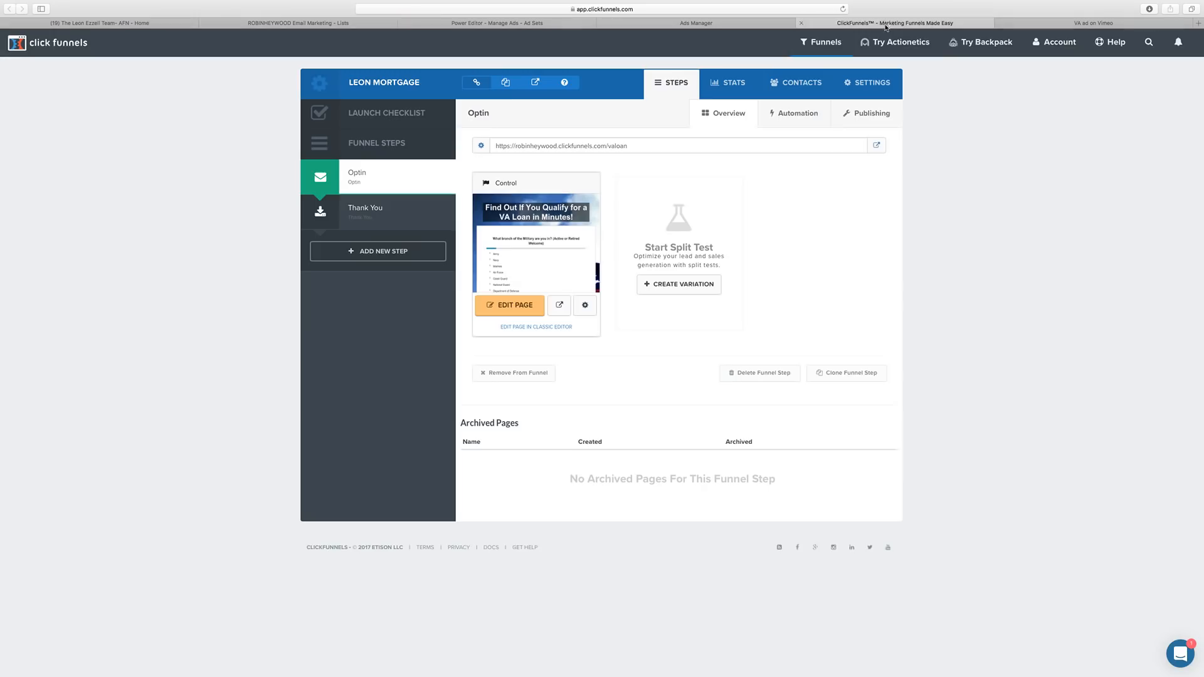
{"action": "left_click", "coordinate": [408, 219]}
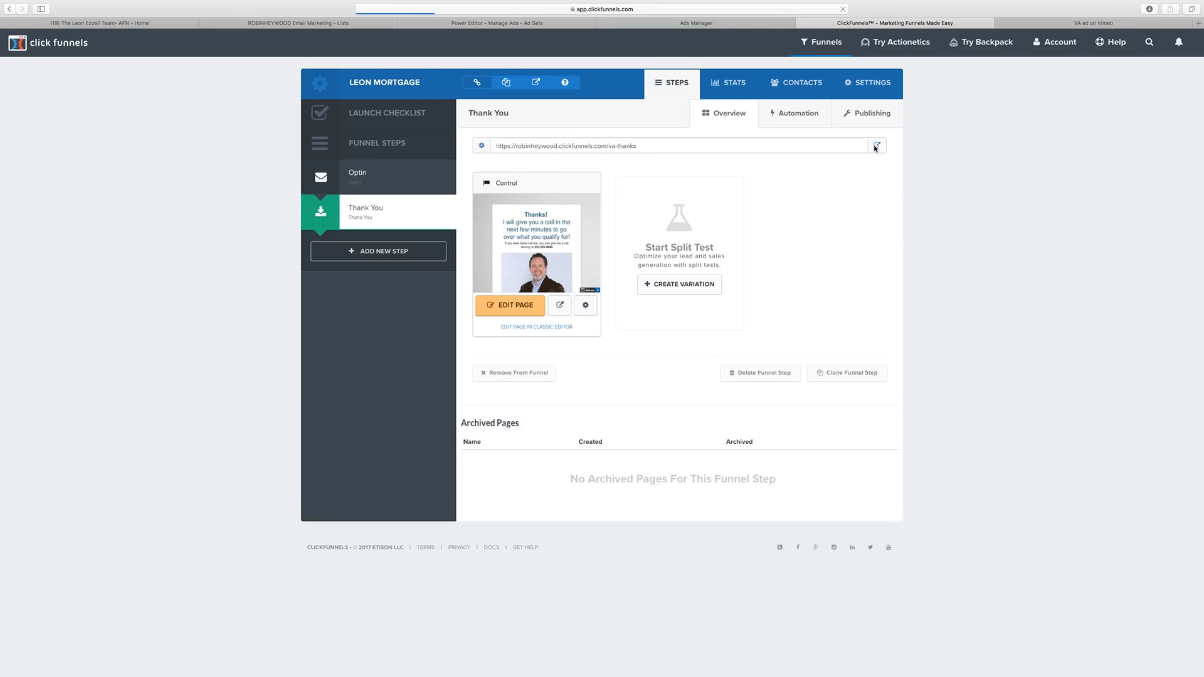
{"action": "left_click", "coordinate": [876, 146]}
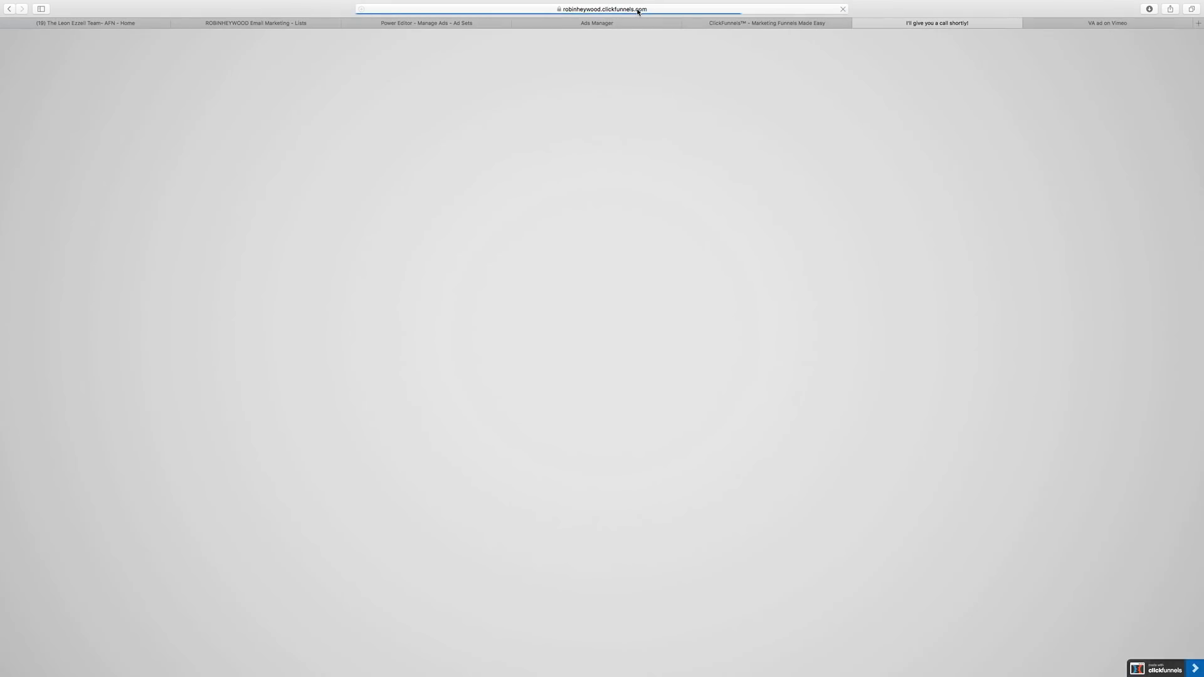
{"action": "left_click", "coordinate": [638, 10]}
{"action": "key", "text": "super+c"}
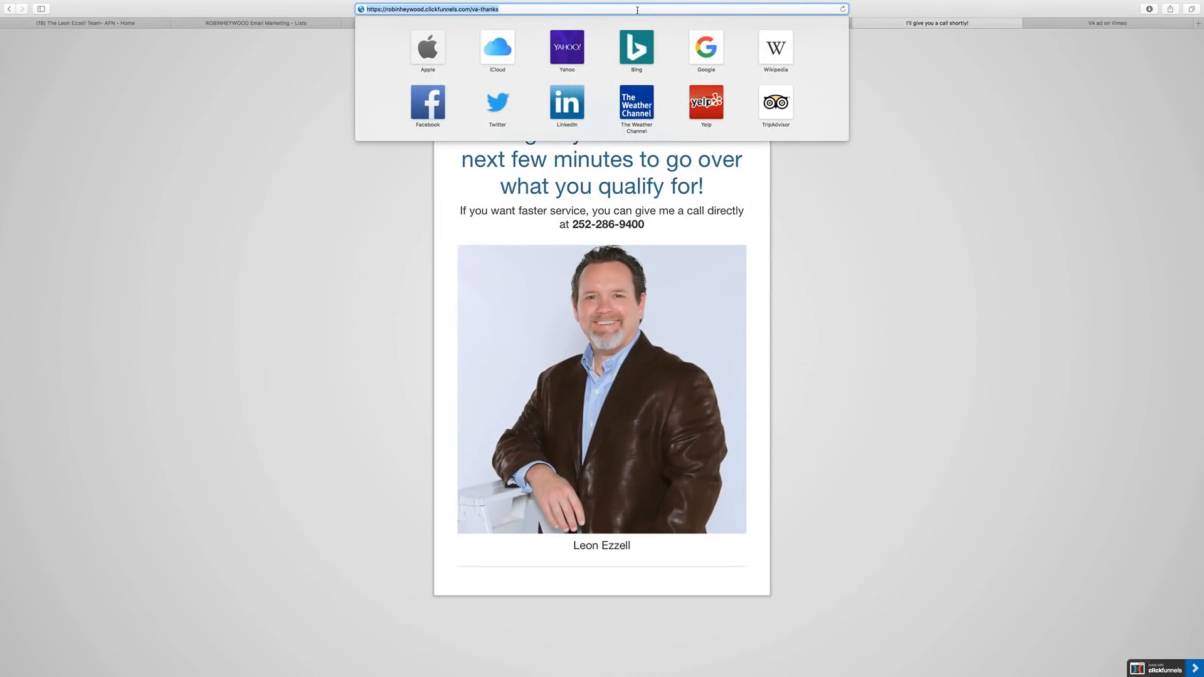
{"action": "key", "text": "Escape"}
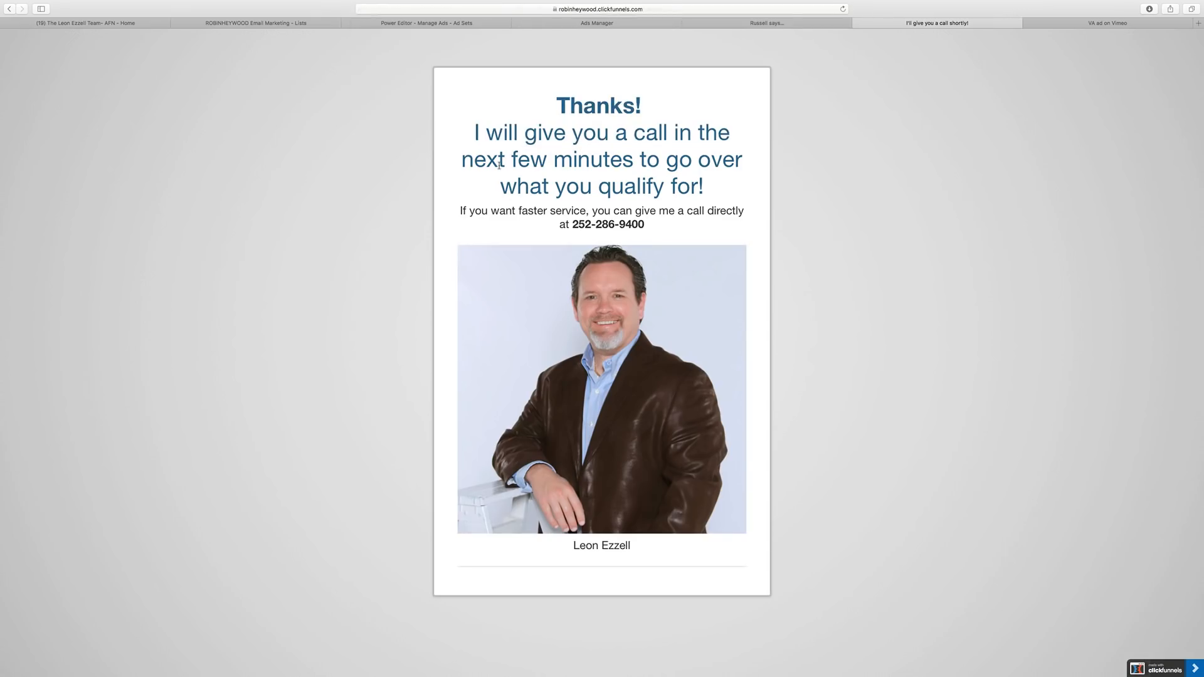
{"action": "left_click", "coordinate": [631, 23]}
{"action": "left_click", "coordinate": [620, 229]}
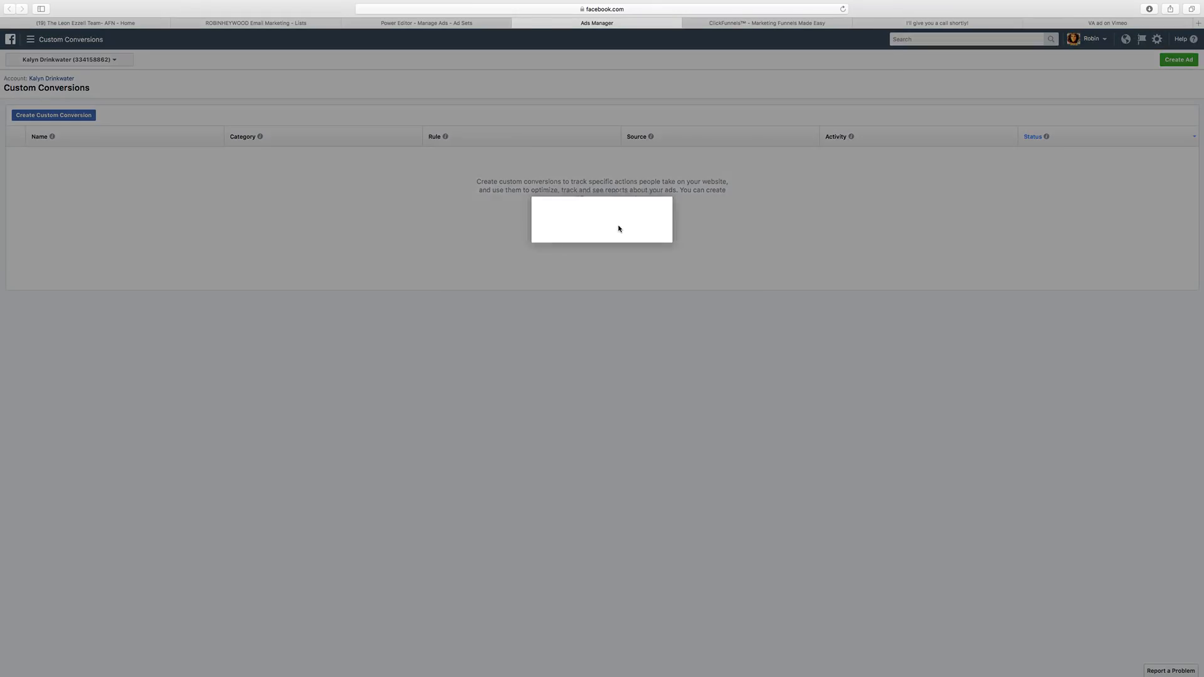
Create Lead custom conversion 'VA Loan Lead' for URLs containing the va-thanks page address.
{"action": "left_click", "coordinate": [567, 263]}
{"action": "key", "text": "super+v"}
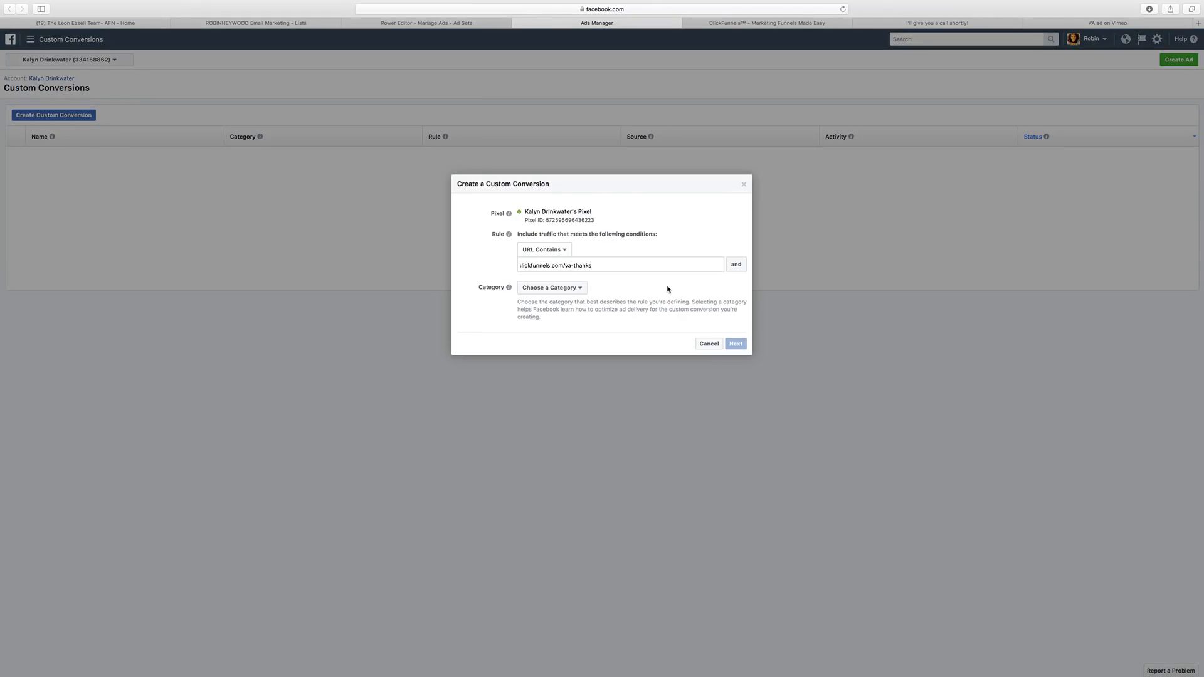
{"action": "key", "text": "Return"}
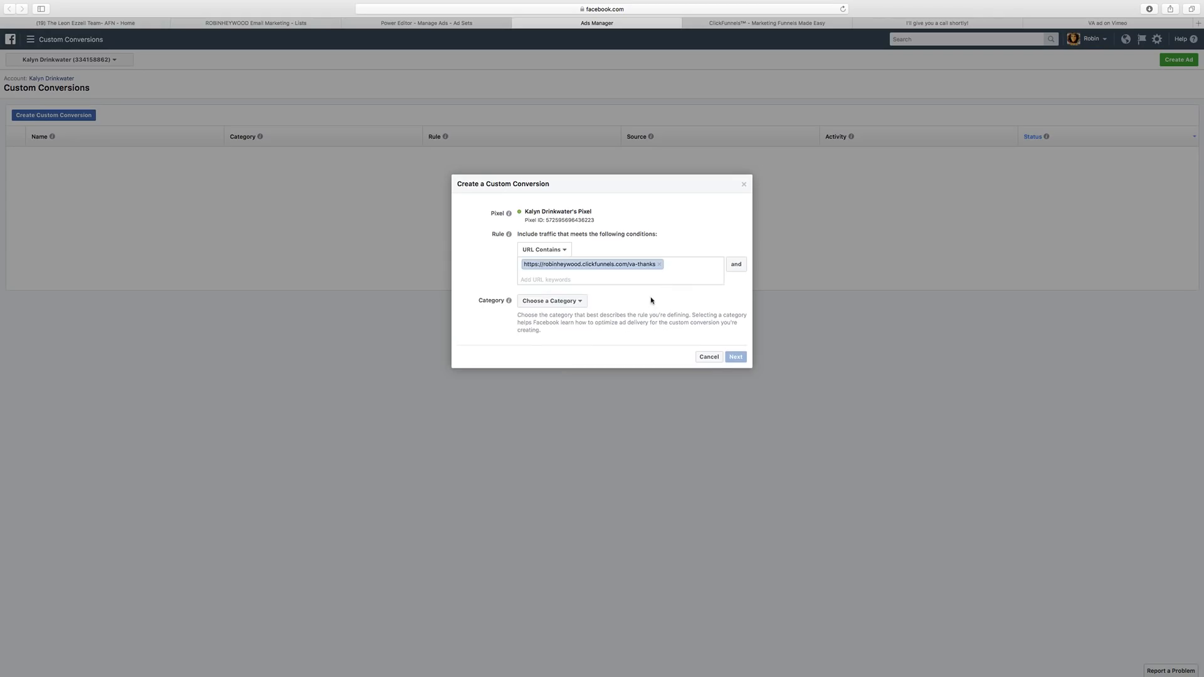
{"action": "left_click", "coordinate": [570, 304]}
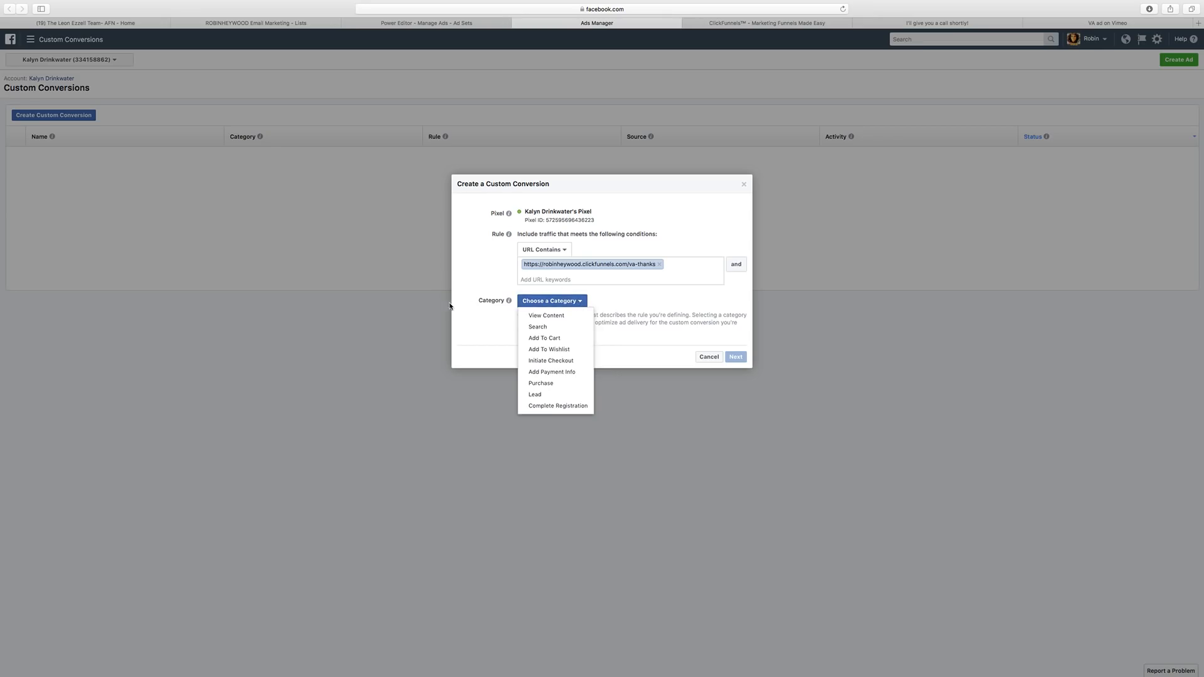
{"action": "left_click", "coordinate": [567, 393]}
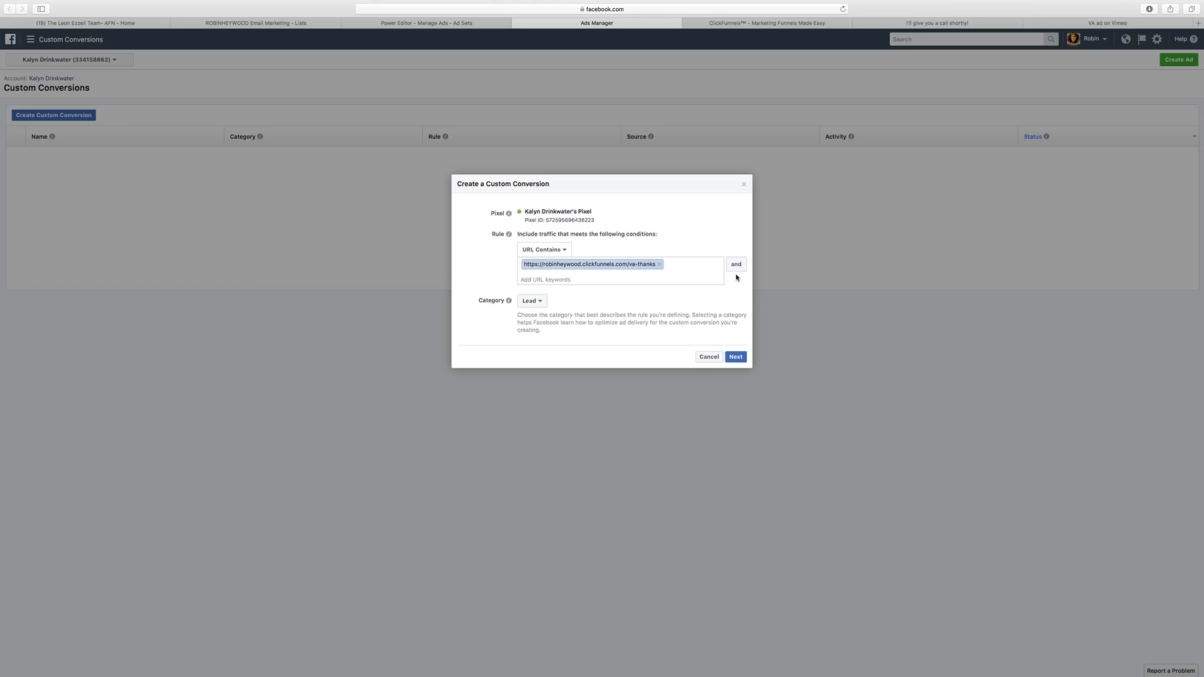
{"action": "left_click", "coordinate": [736, 358]}
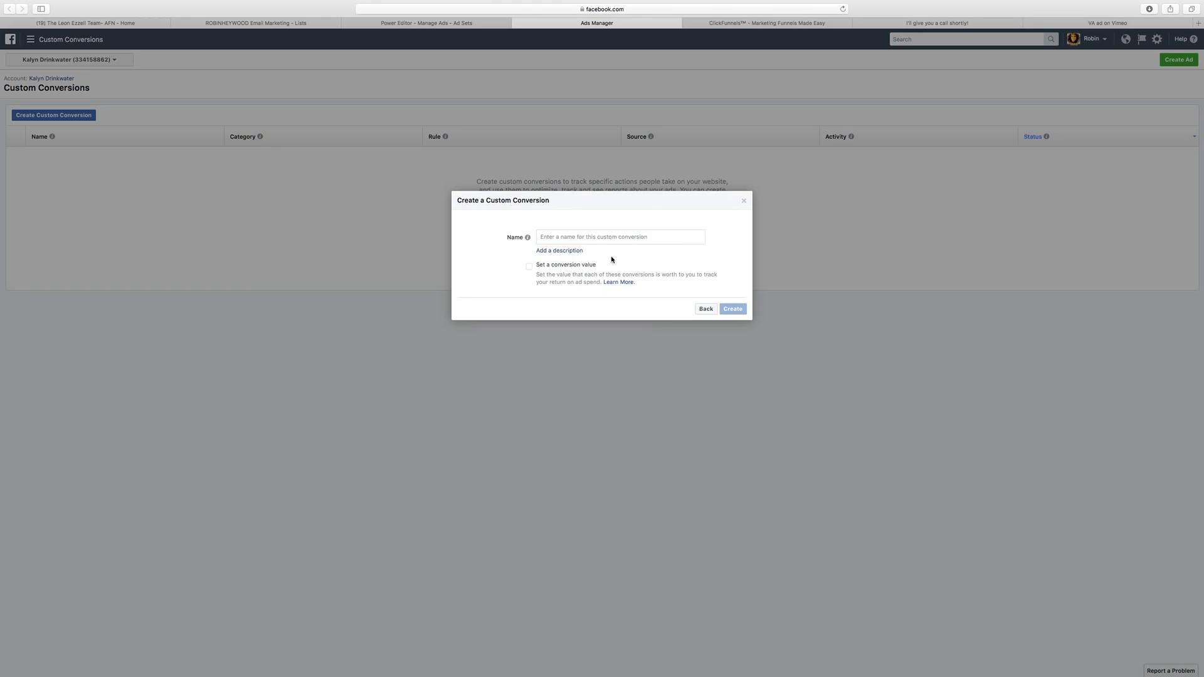
{"action": "type", "text": "VA Loan Lead"}
{"action": "left_click", "coordinate": [735, 309]}
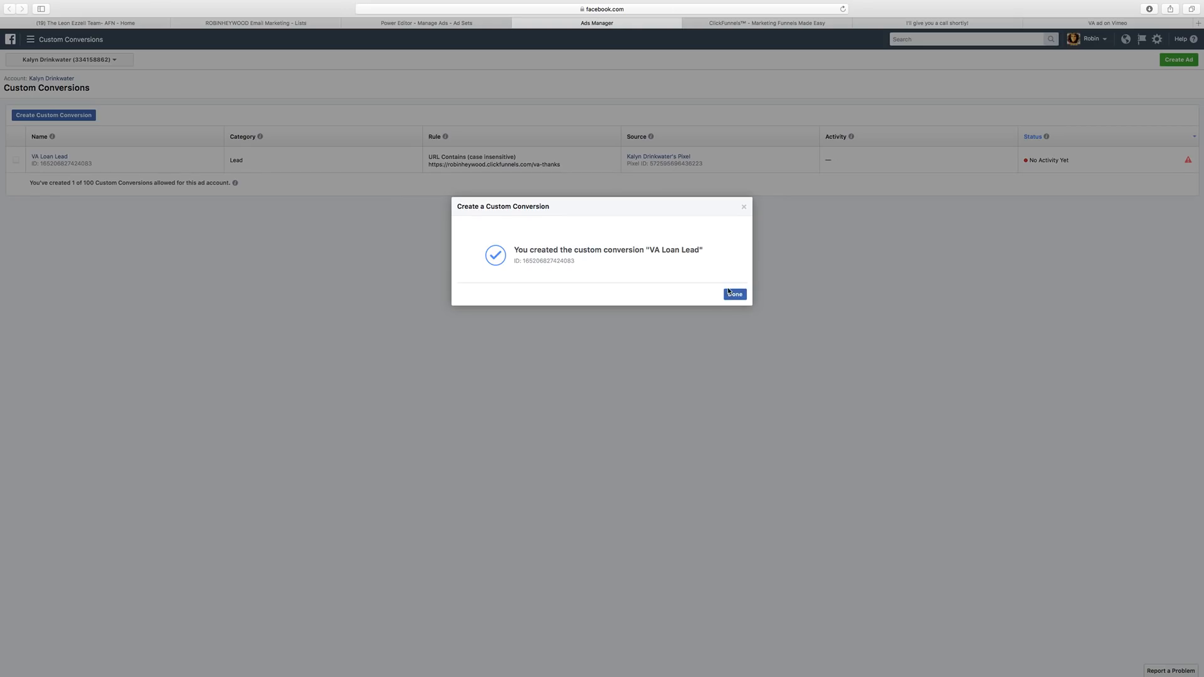
{"action": "left_click", "coordinate": [731, 294]}
{"action": "left_click", "coordinate": [469, 25]}
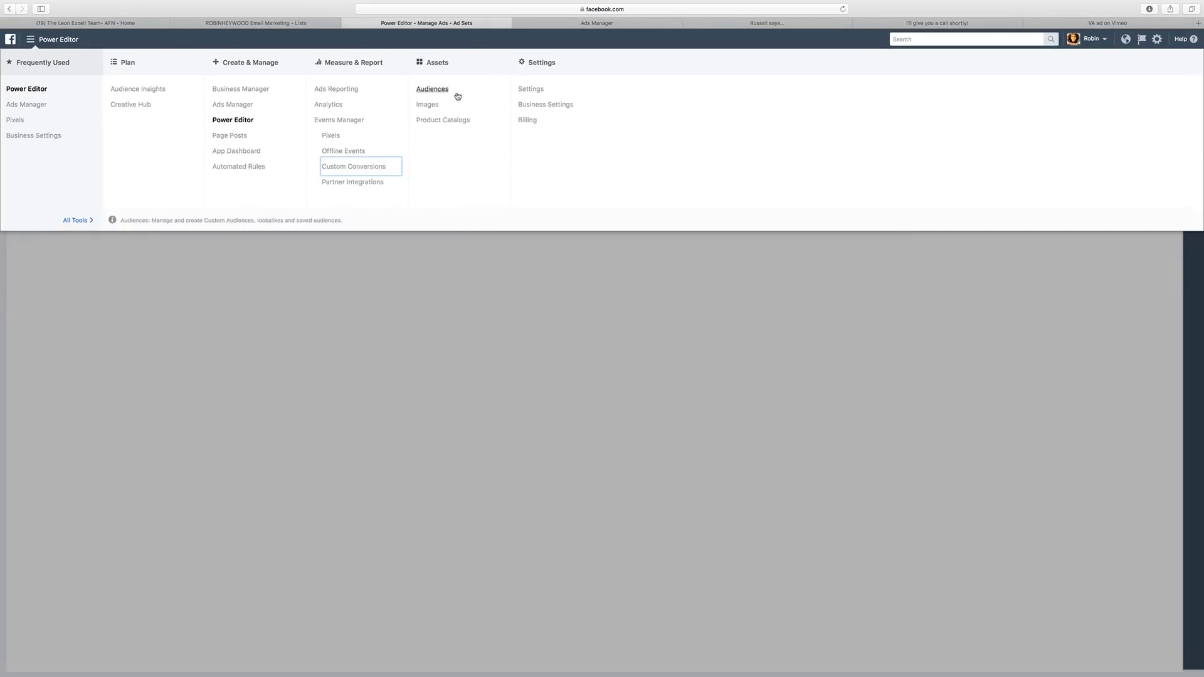
Search the Male 30+ ad set's conversion events for 'va', then back out without choosing one.
{"action": "left_click", "coordinate": [433, 333]}
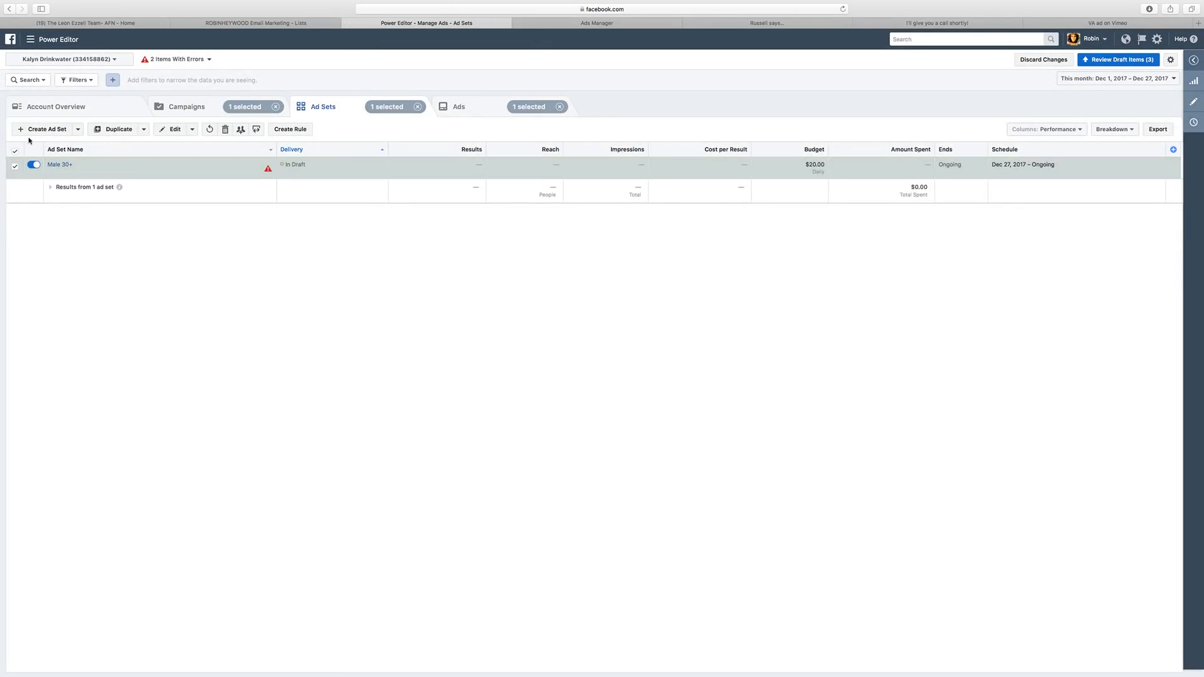
{"action": "left_click", "coordinate": [1193, 101]}
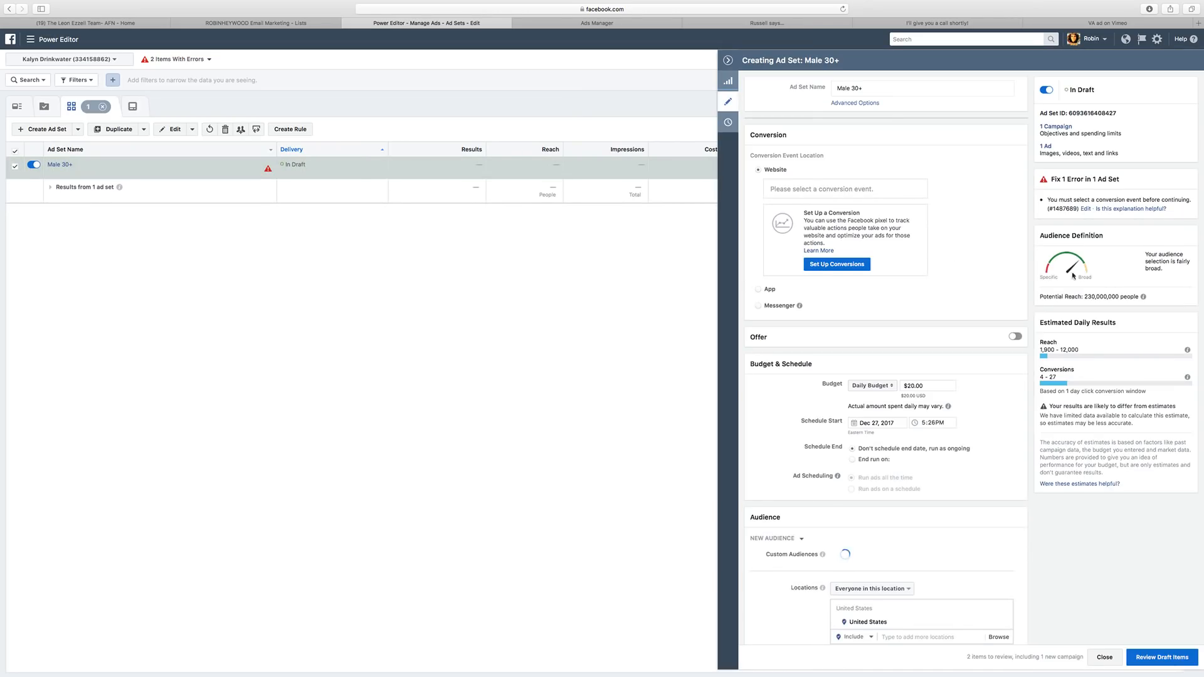
{"action": "left_click", "coordinate": [822, 188]}
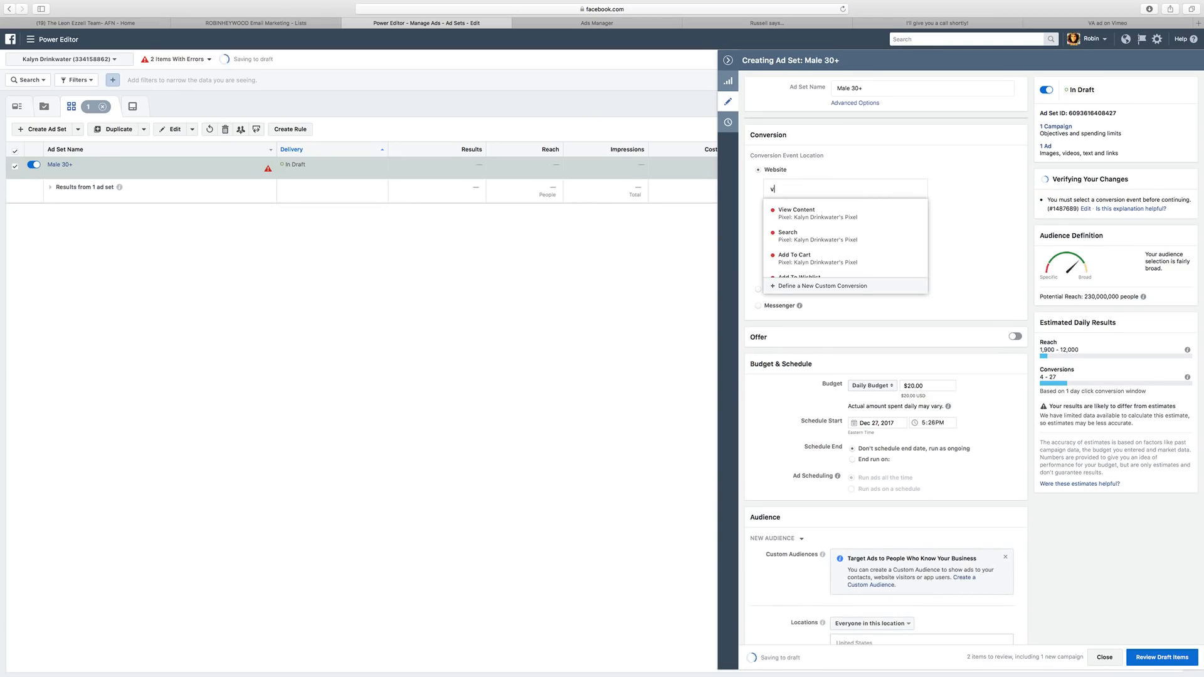
{"action": "type", "text": "va"}
{"action": "left_click", "coordinate": [837, 263]}
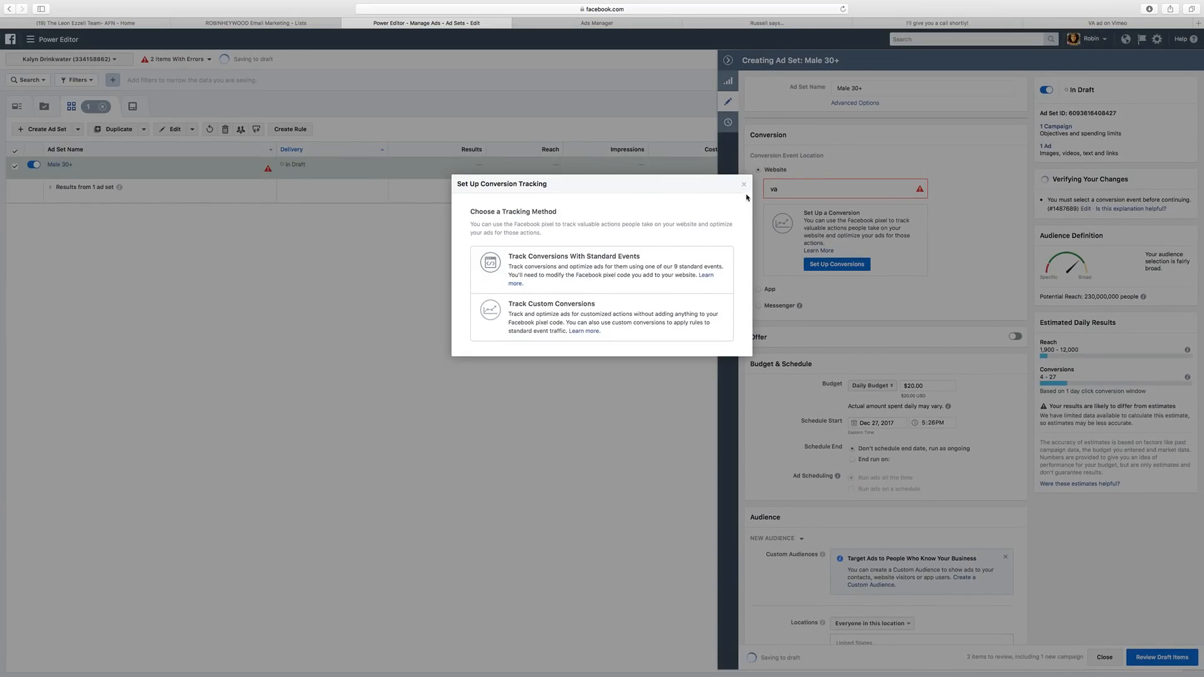
{"action": "left_click", "coordinate": [744, 186]}
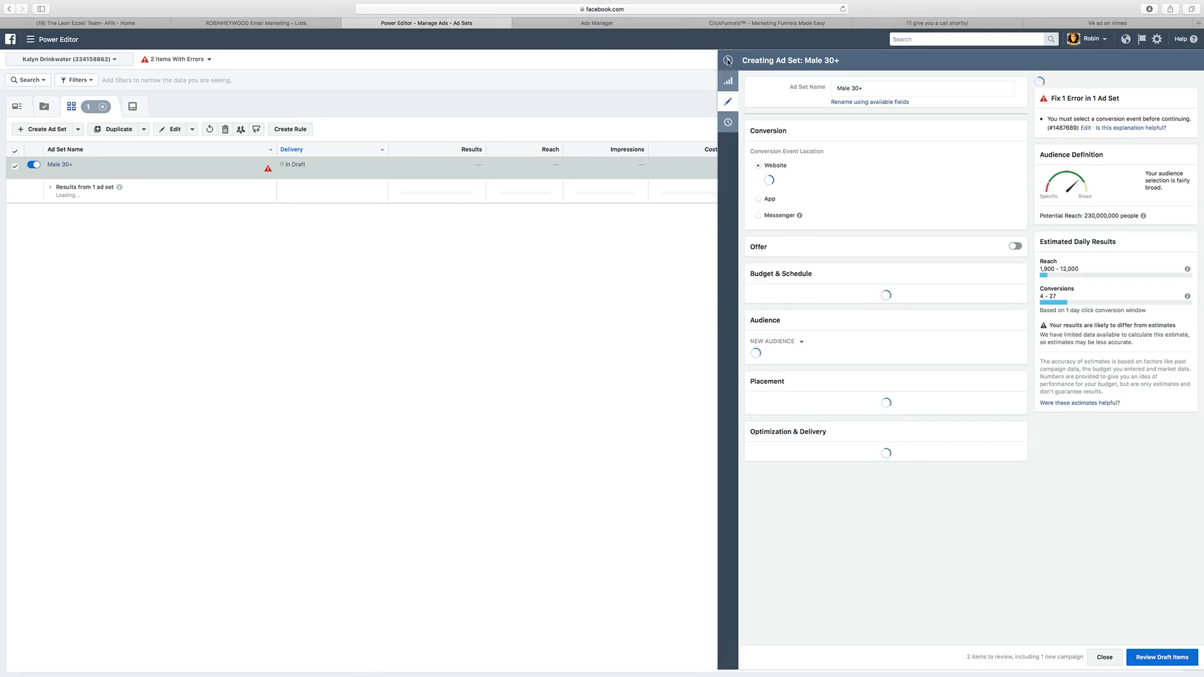
{"action": "left_click", "coordinate": [727, 61]}
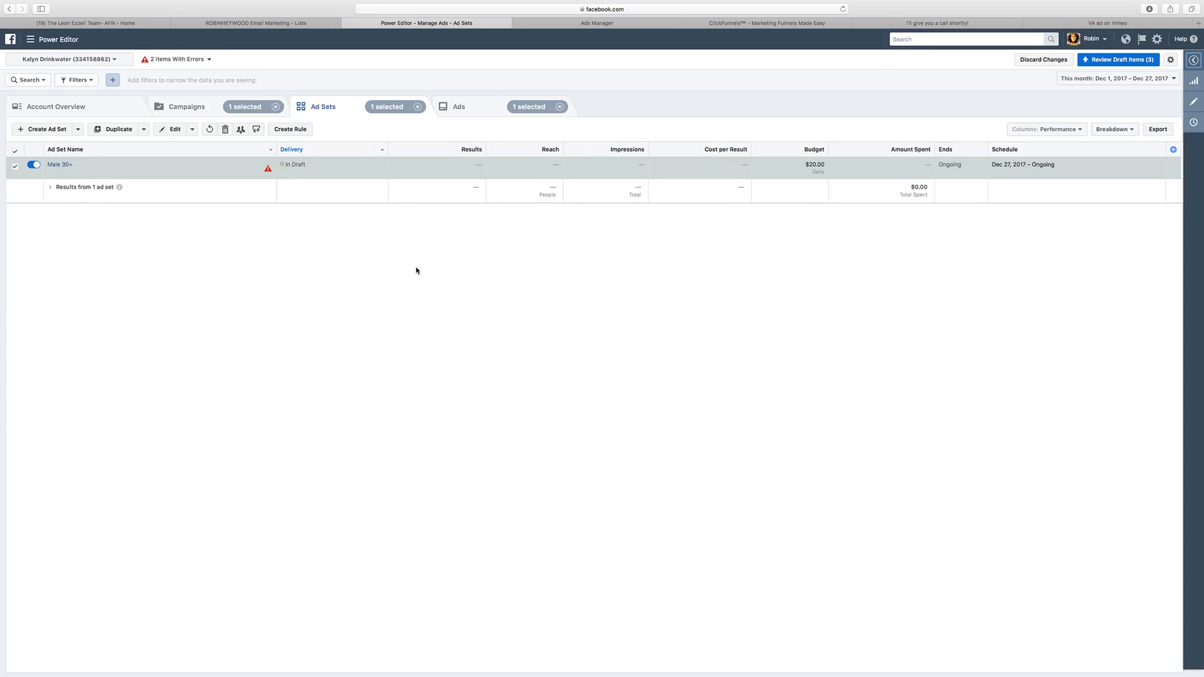
Set the Male 30+ ad set's conversion event to VA Loan Lead.
{"action": "mouse_move", "coordinate": [268, 171]}
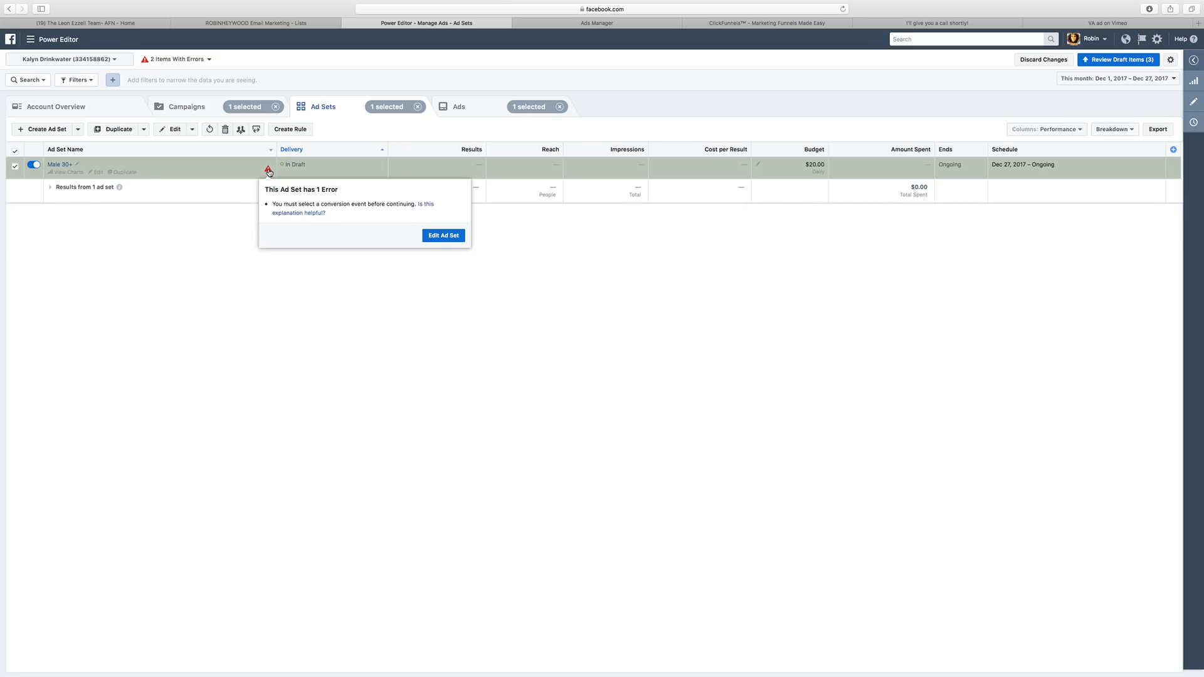
{"action": "left_click", "coordinate": [1195, 104]}
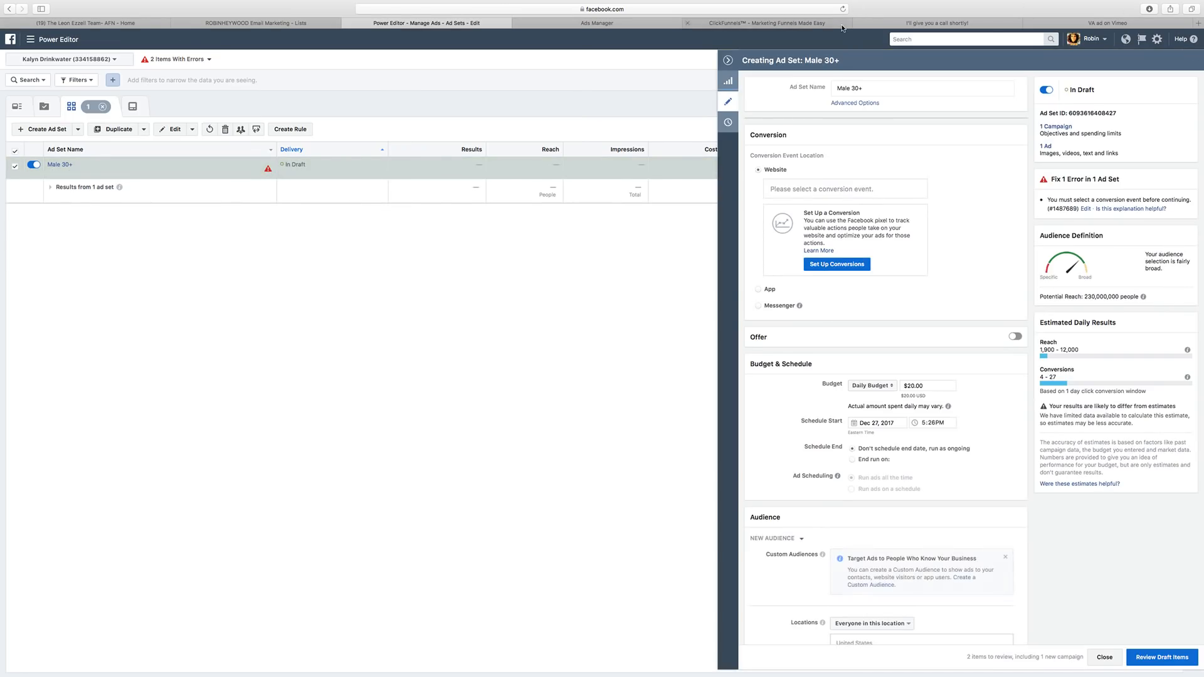
{"action": "left_click", "coordinate": [806, 188]}
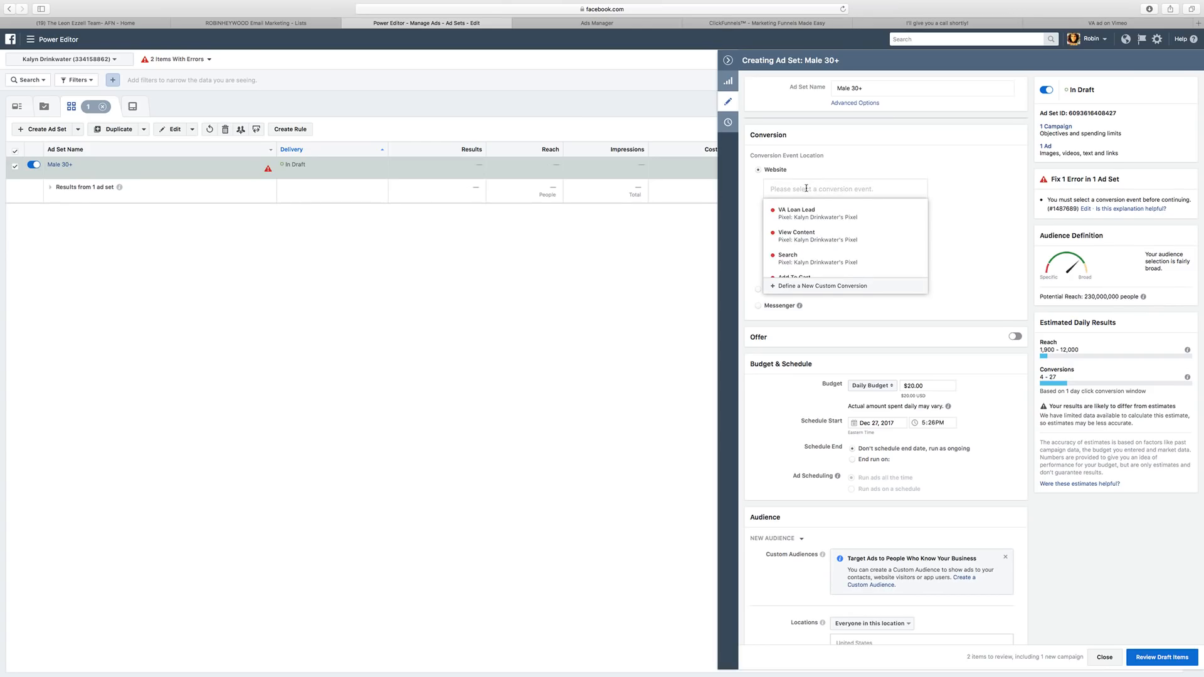
{"action": "left_click", "coordinate": [798, 212]}
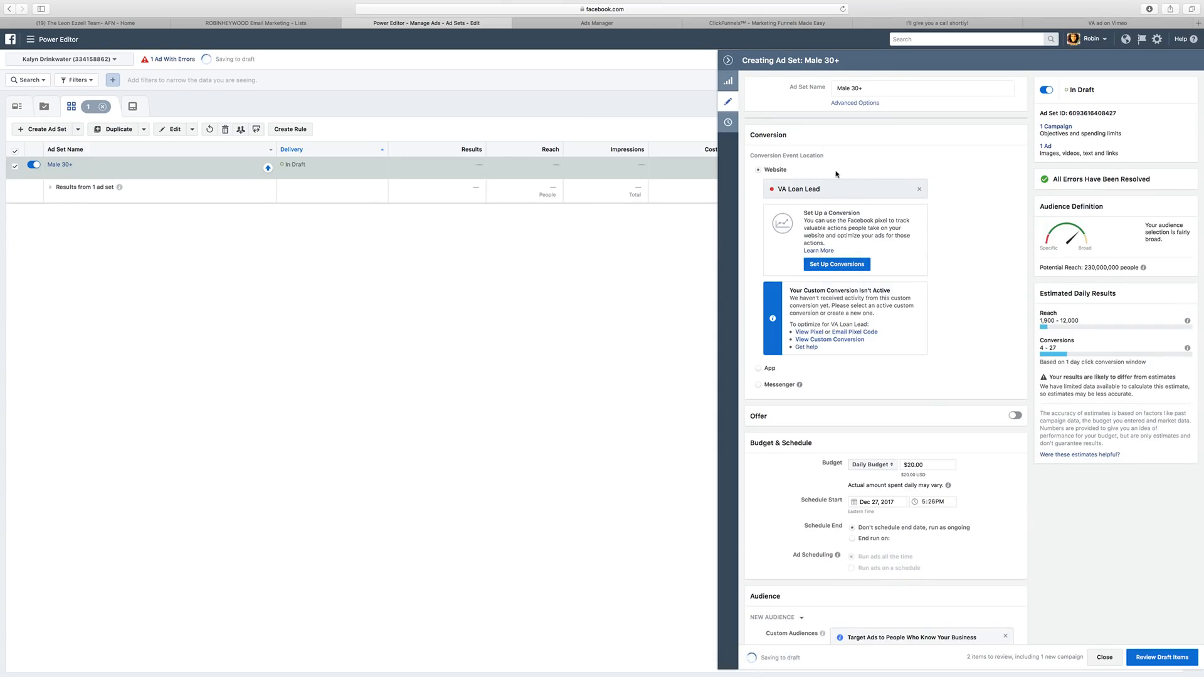
Raise the ad set's daily budget from $20.00 to $25.00.
{"action": "scroll", "coordinate": [863, 288], "scroll_direction": "down", "scroll_amount": 5}
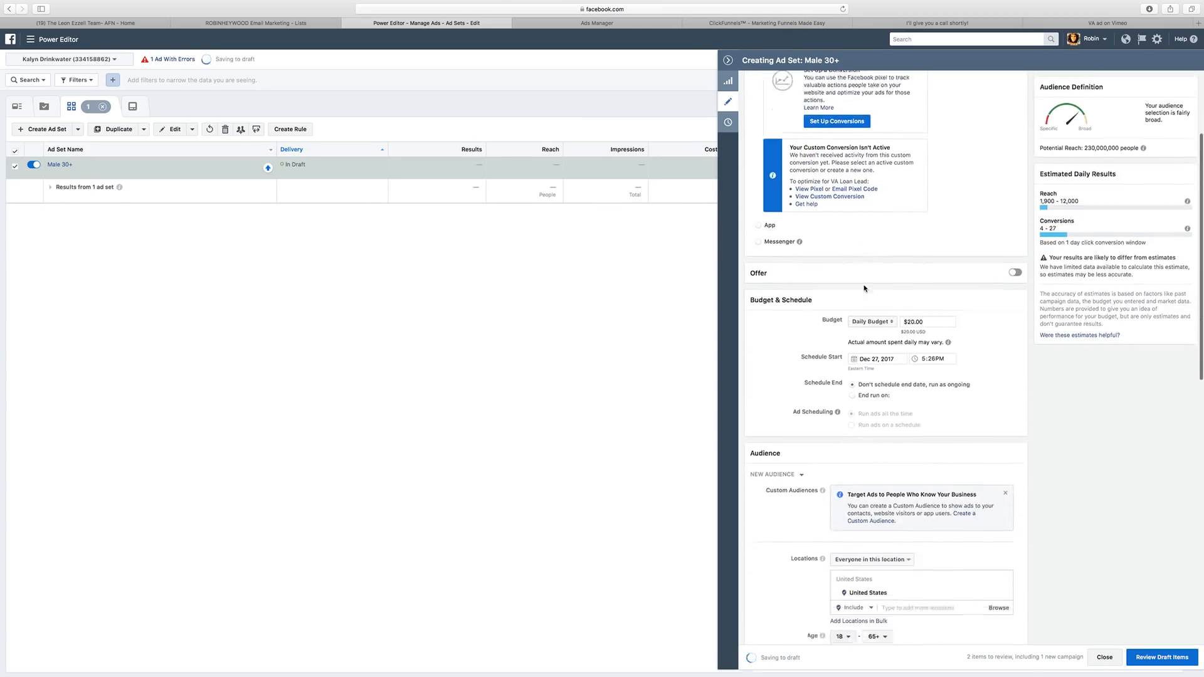
{"action": "scroll", "coordinate": [864, 289], "scroll_direction": "down", "scroll_amount": 3}
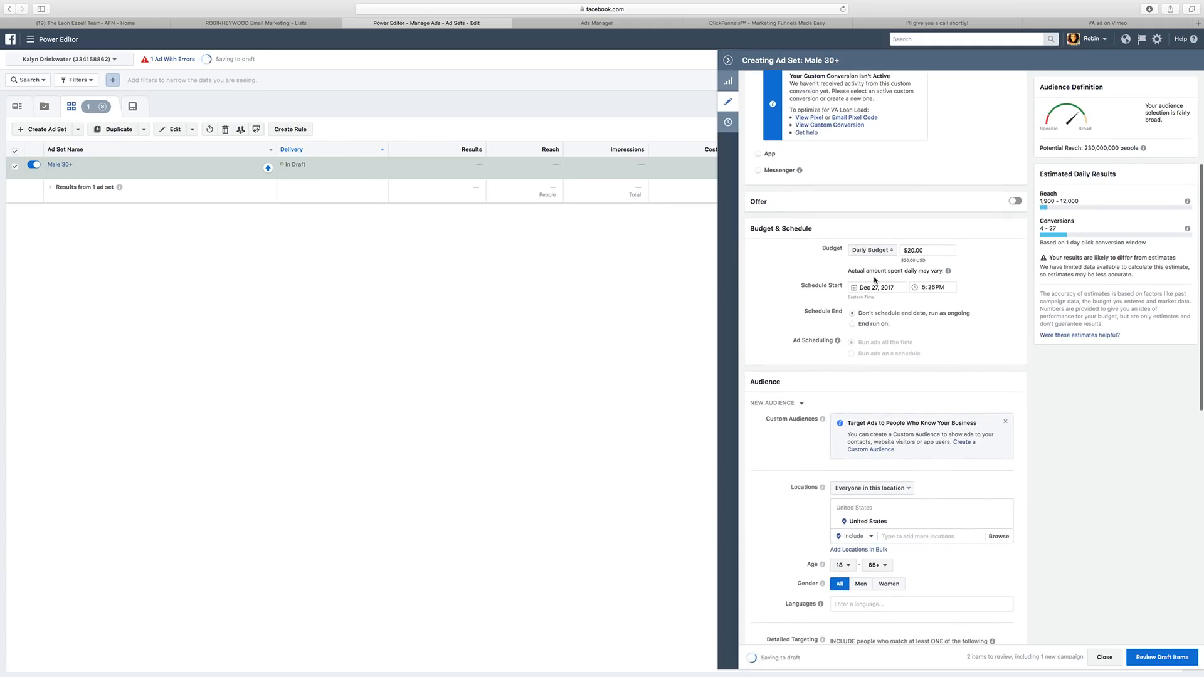
{"action": "scroll", "coordinate": [874, 279], "scroll_direction": "down", "scroll_amount": 3}
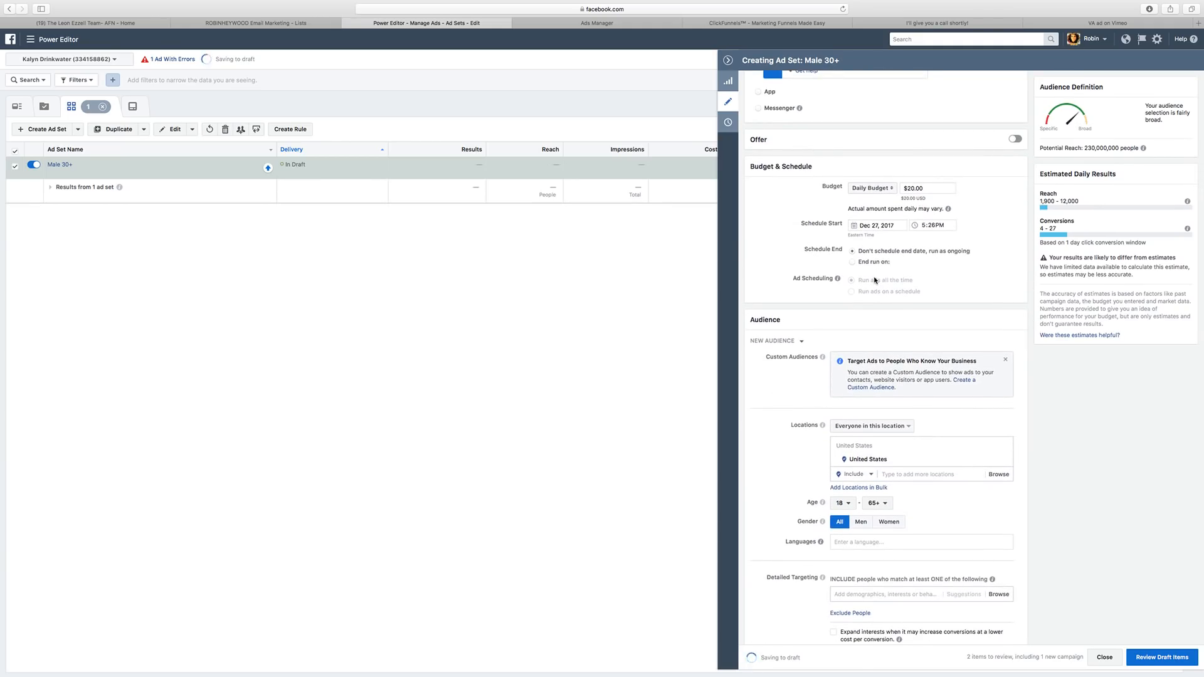
{"action": "left_click", "coordinate": [910, 188]}
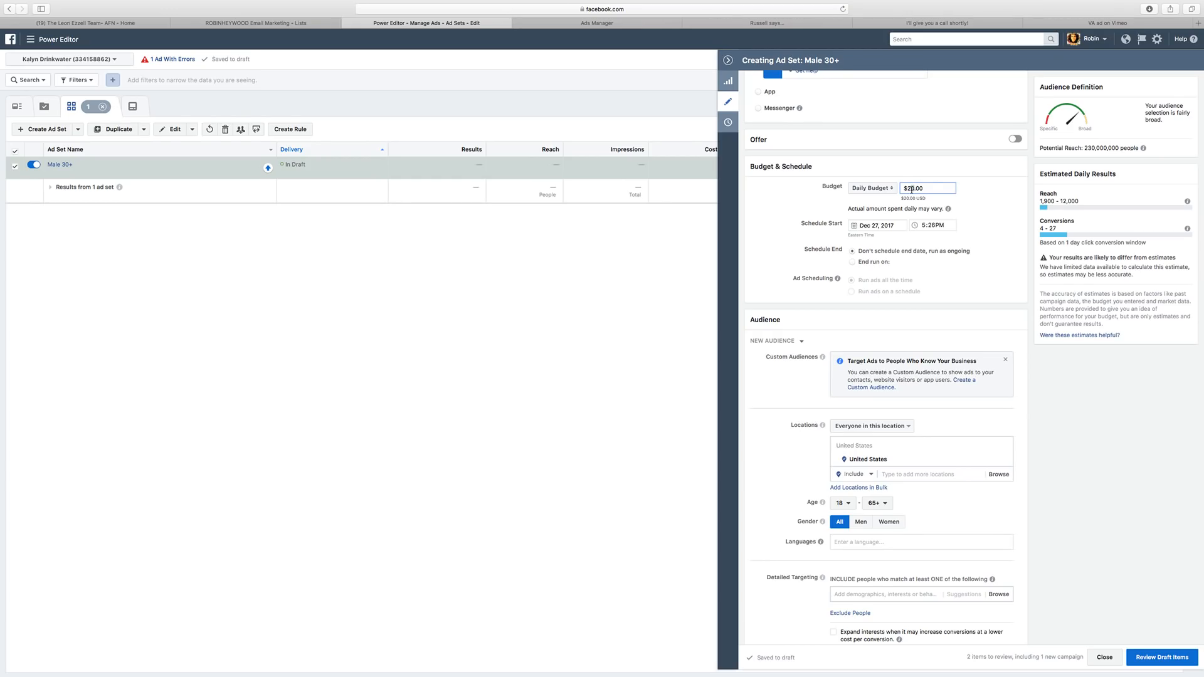
{"action": "key", "text": "Delete"}
{"action": "type", "text": "5"}
Target North Carolina instead of the United States, men only, aged 21–65+.
{"action": "scroll", "coordinate": [884, 348], "scroll_direction": "up", "scroll_amount": 5}
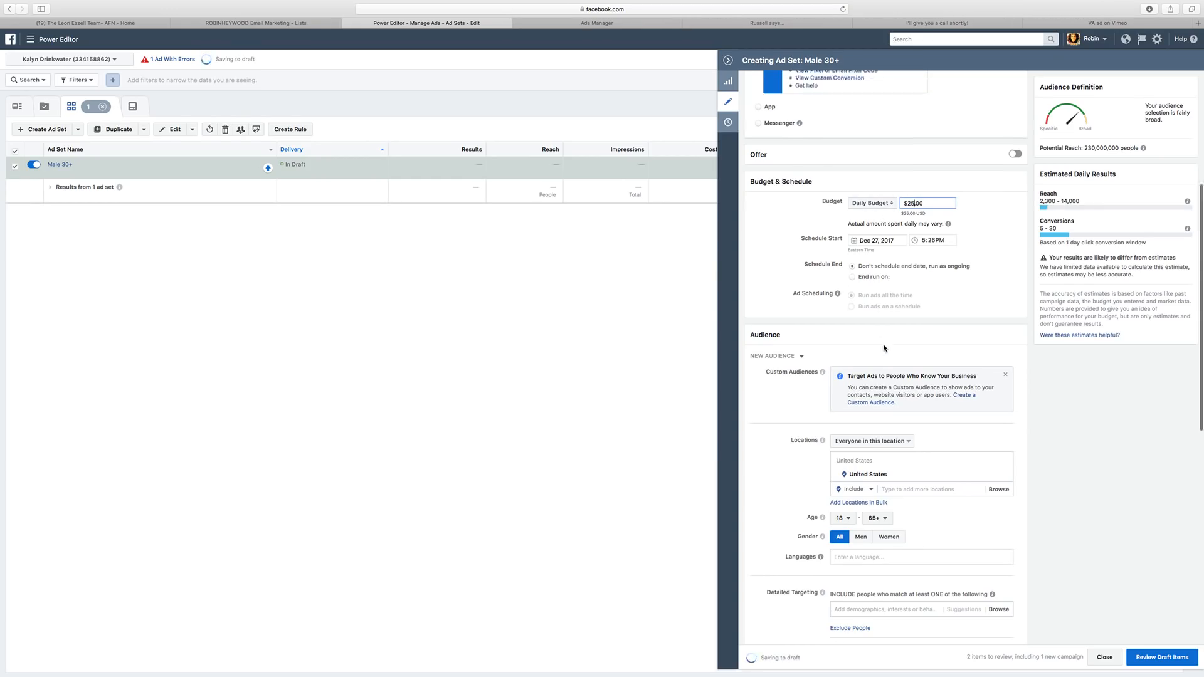
{"action": "scroll", "coordinate": [884, 349], "scroll_direction": "down", "scroll_amount": 7}
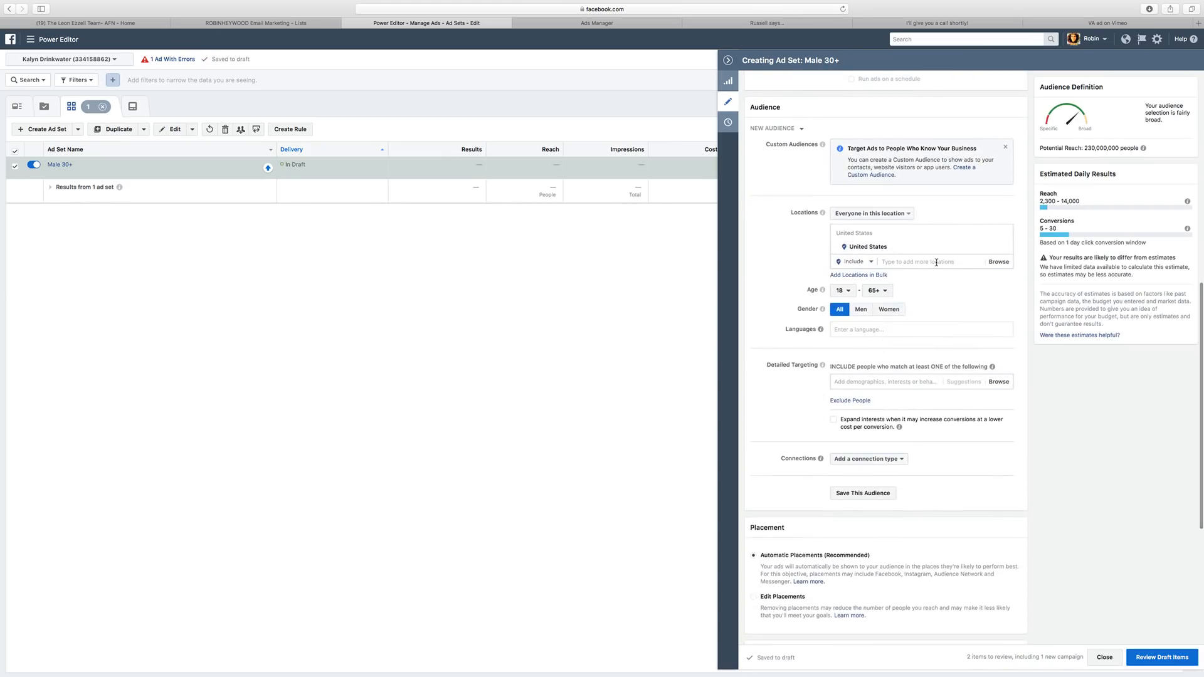
{"action": "left_click", "coordinate": [883, 261]}
{"action": "type", "text": "North Car"}
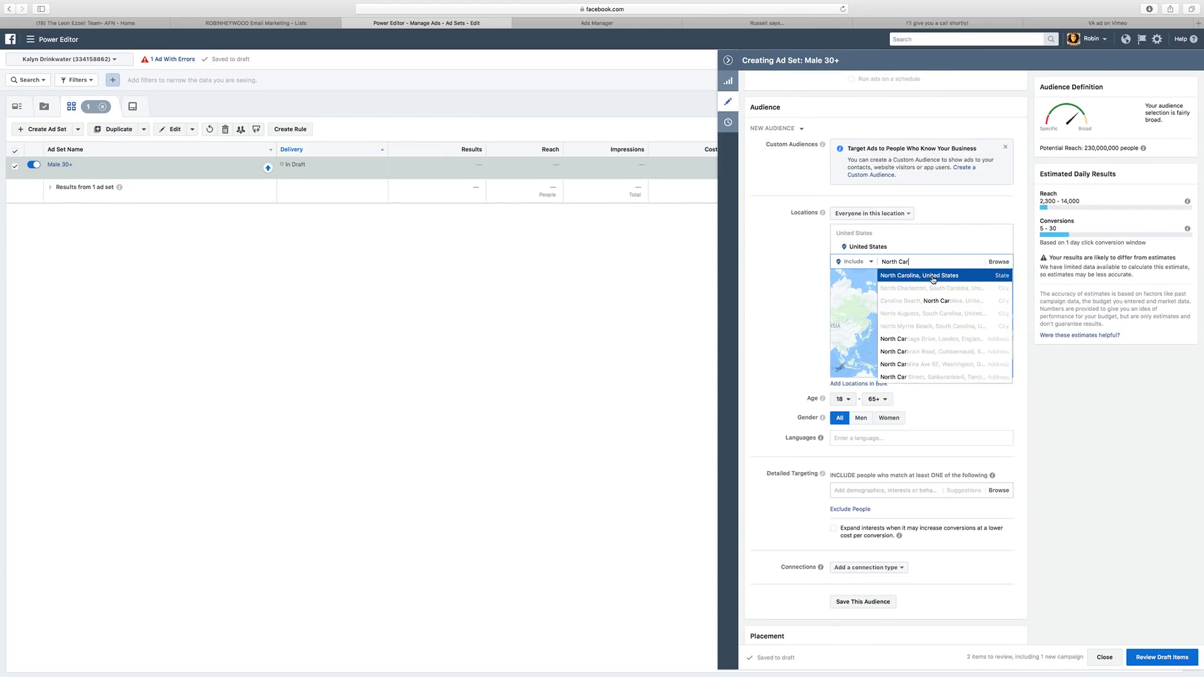
{"action": "left_click", "coordinate": [933, 277]}
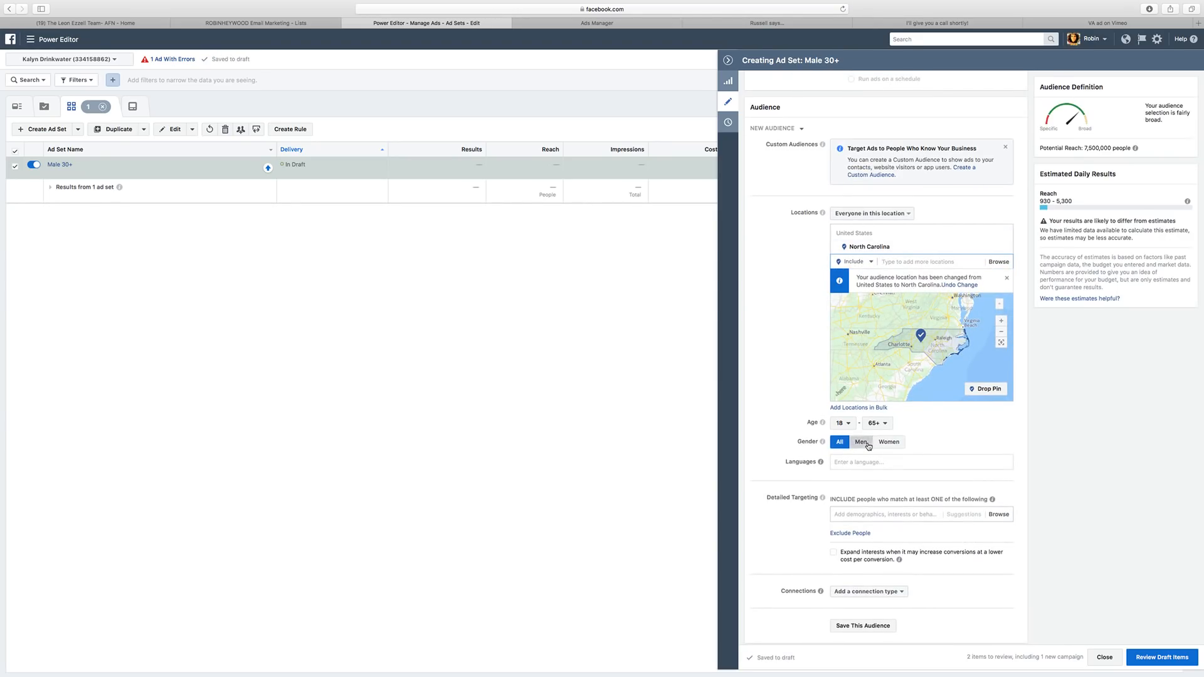
{"action": "left_click", "coordinate": [867, 444]}
{"action": "left_click", "coordinate": [843, 423]}
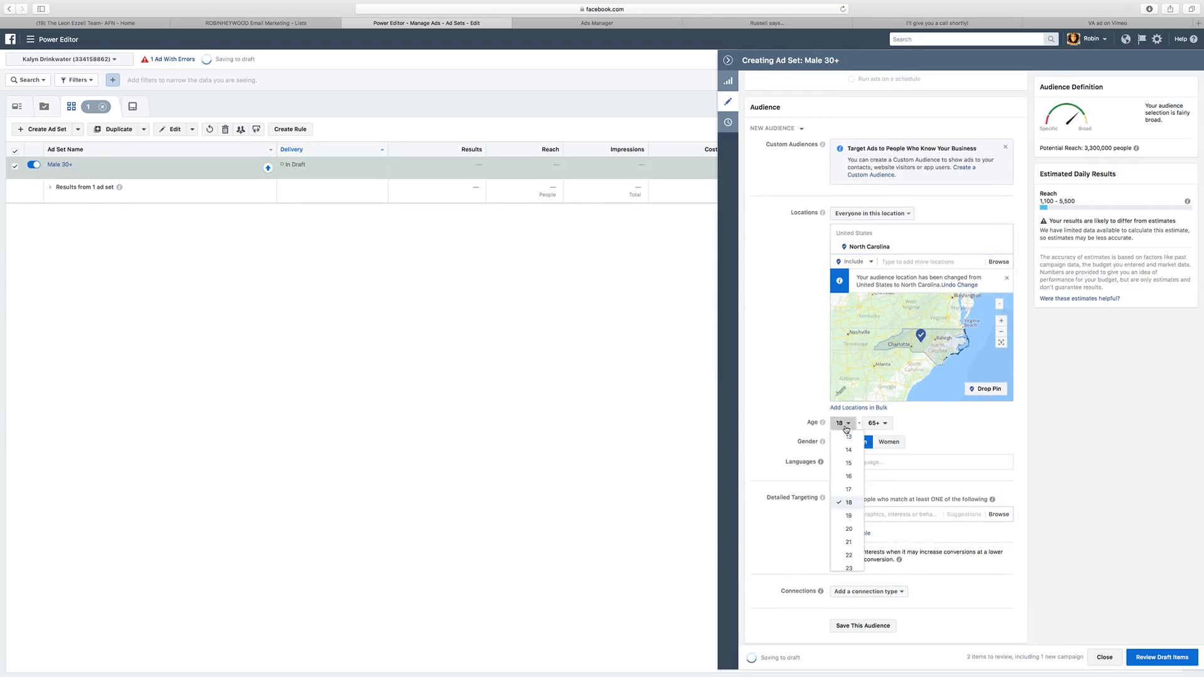
{"action": "left_click", "coordinate": [849, 542]}
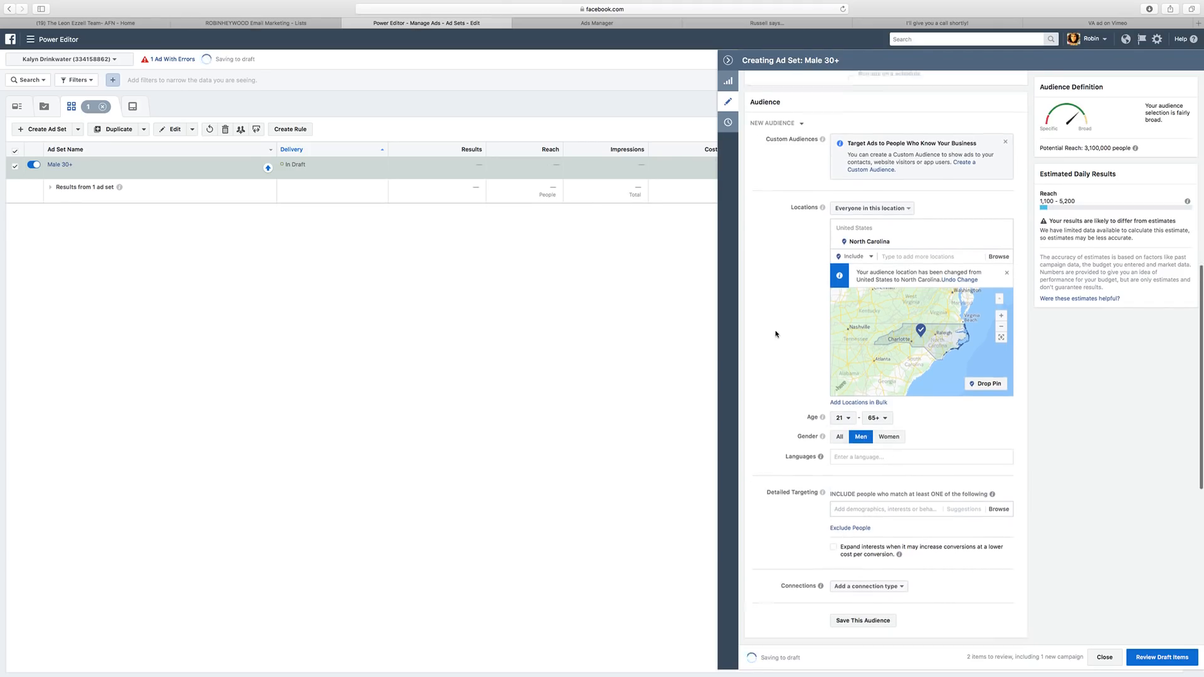
{"action": "scroll", "coordinate": [775, 335], "scroll_direction": "down", "scroll_amount": 2}
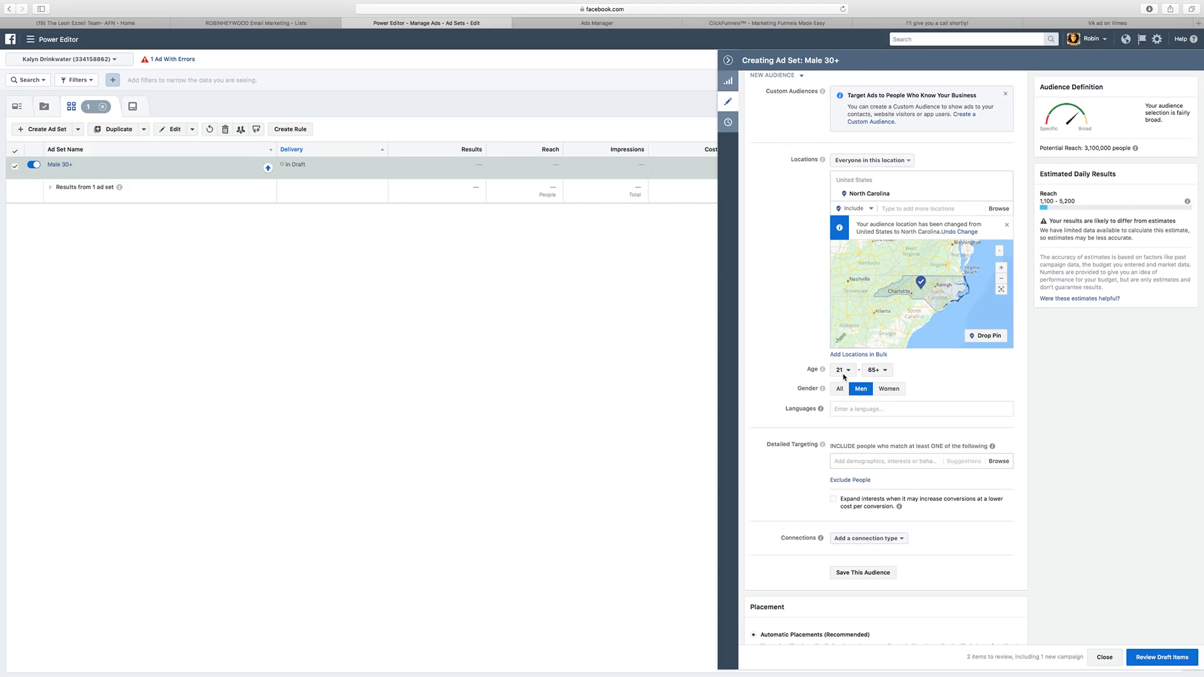
Add Veterans (US) to the ad set's detailed targeting.
{"action": "scroll", "coordinate": [1151, 166], "scroll_direction": "up", "scroll_amount": 2}
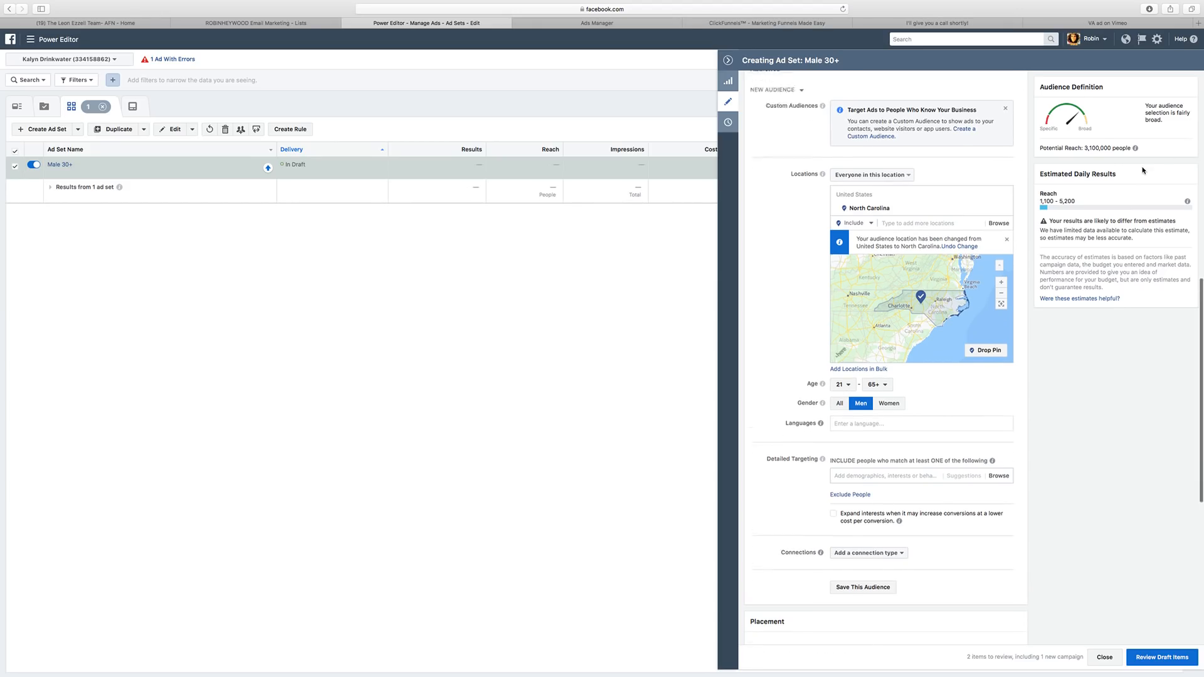
{"action": "scroll", "coordinate": [876, 294], "scroll_direction": "down", "scroll_amount": 5}
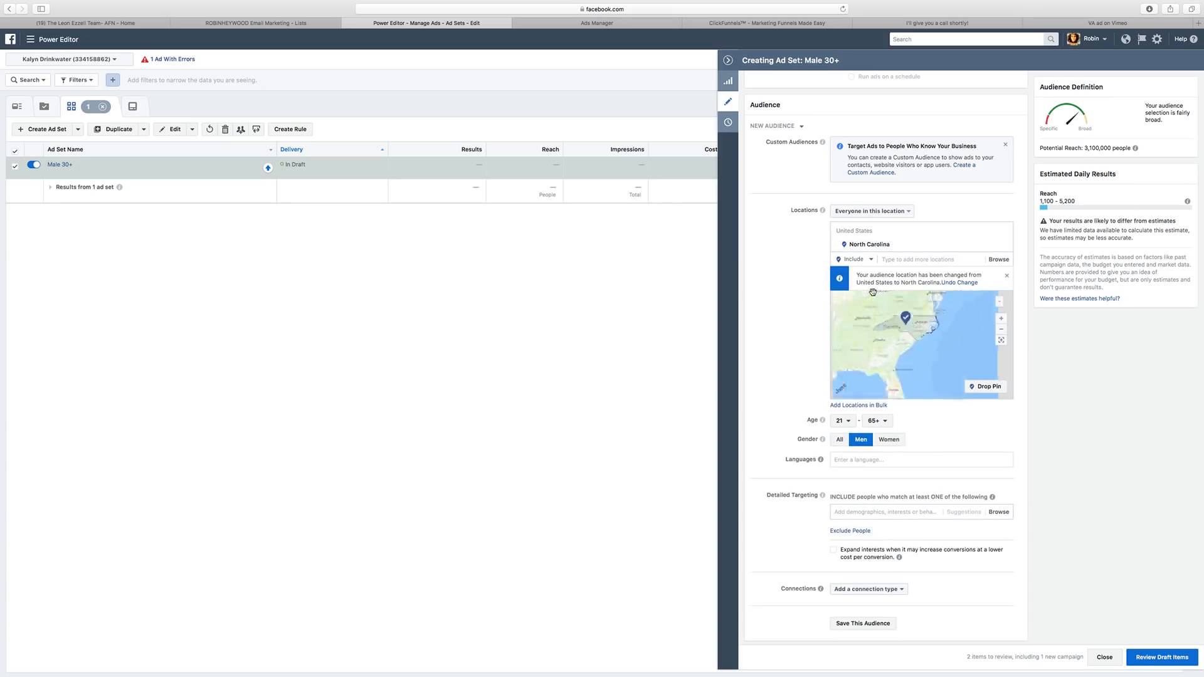
{"action": "scroll", "coordinate": [886, 331], "scroll_direction": "up", "scroll_amount": 3}
{"action": "left_click_drag", "start_coordinate": [886, 332], "coordinate": [906, 398]}
{"action": "scroll", "coordinate": [763, 383], "scroll_direction": "down", "scroll_amount": 2}
{"action": "scroll", "coordinate": [762, 383], "scroll_direction": "down", "scroll_amount": 1}
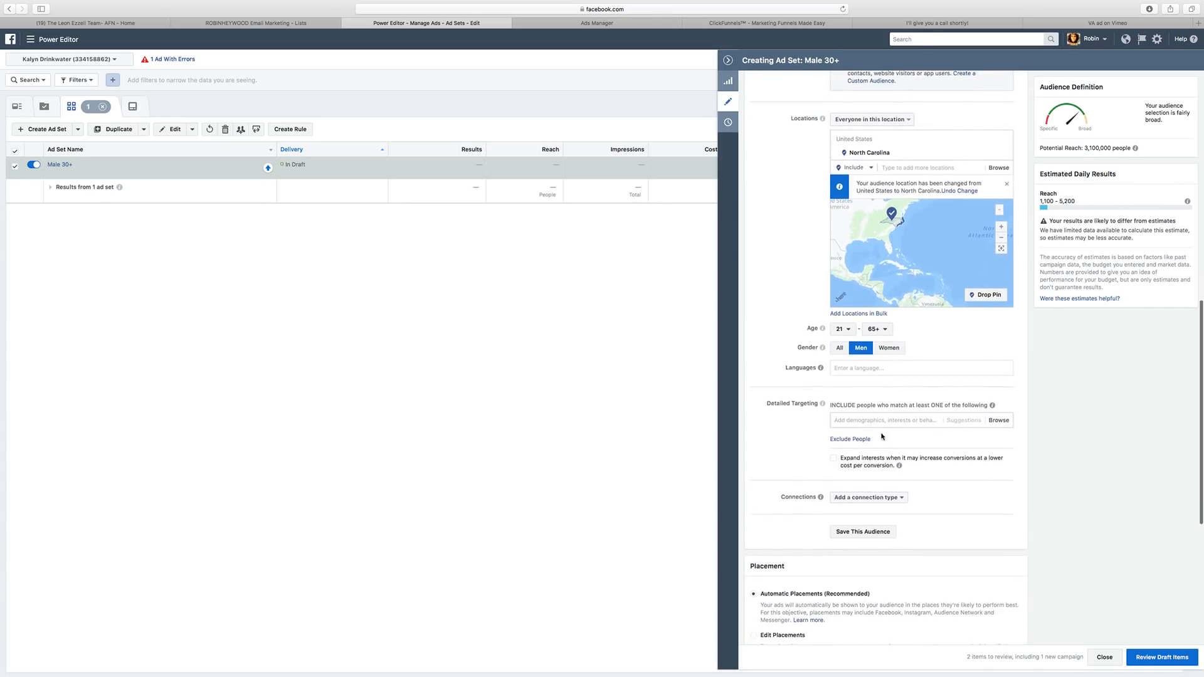
{"action": "left_click", "coordinate": [884, 420]}
{"action": "type", "text": "Vetera"}
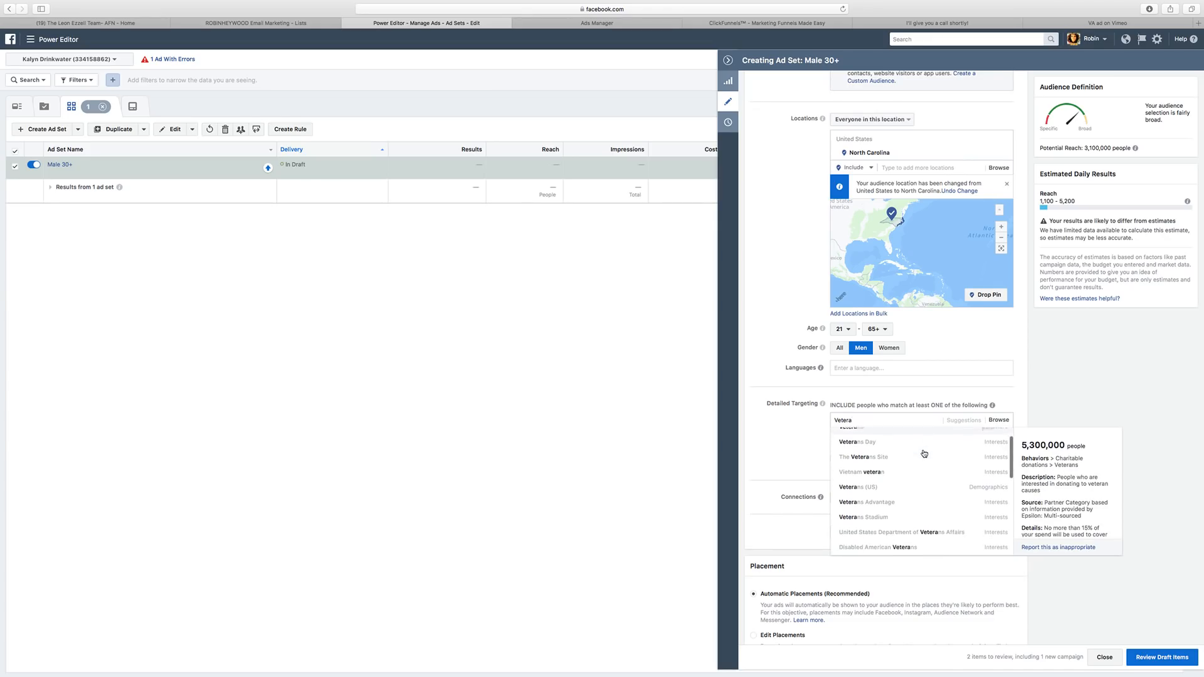
{"action": "left_click", "coordinate": [864, 511]}
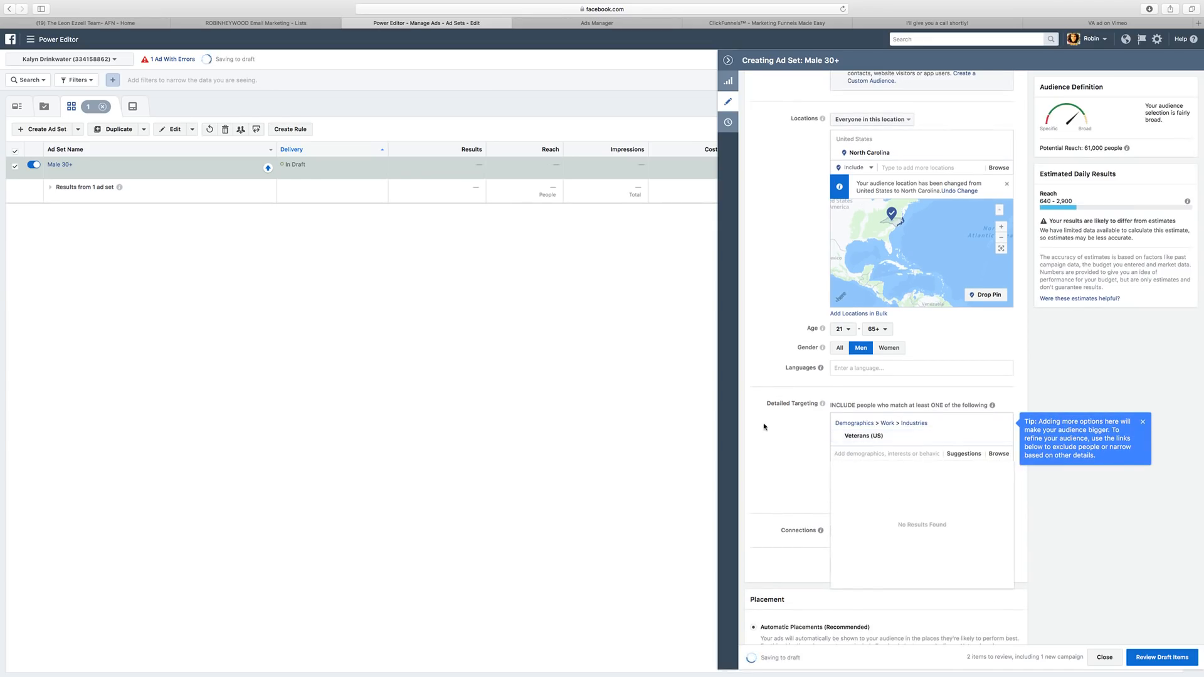
Add employers United States Army, Air Force, Marine Corps and Army Reserve from suggestions.
{"action": "scroll", "coordinate": [807, 439], "scroll_direction": "down", "scroll_amount": 1}
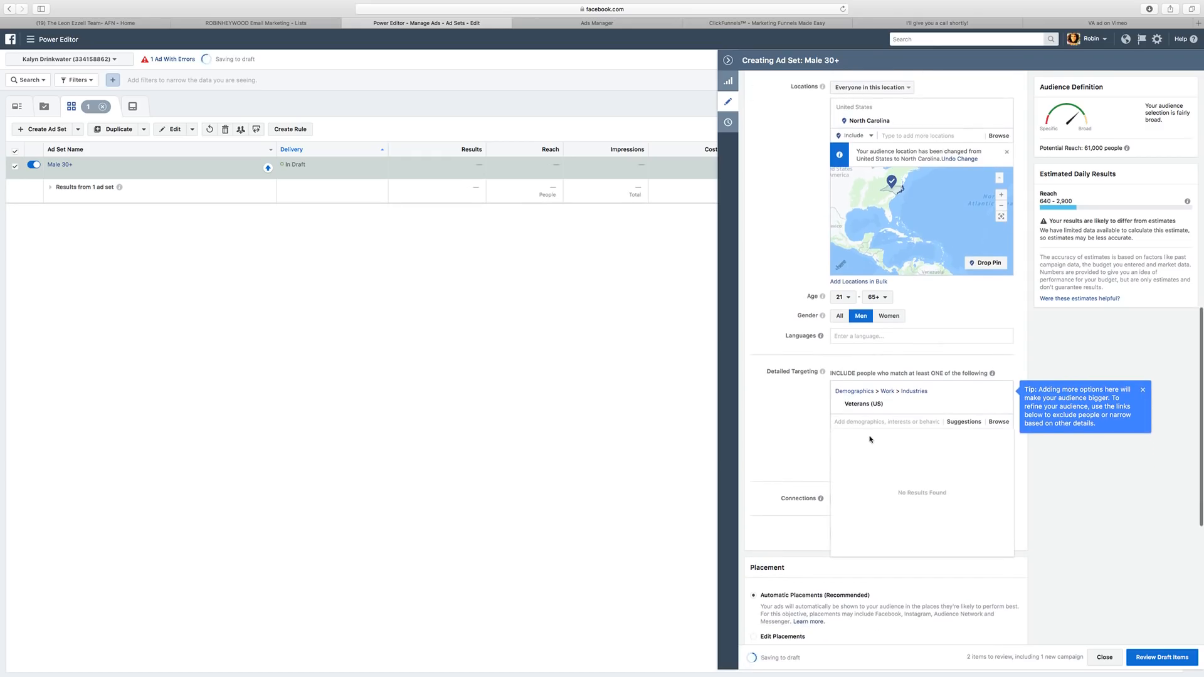
{"action": "left_click", "coordinate": [979, 425]}
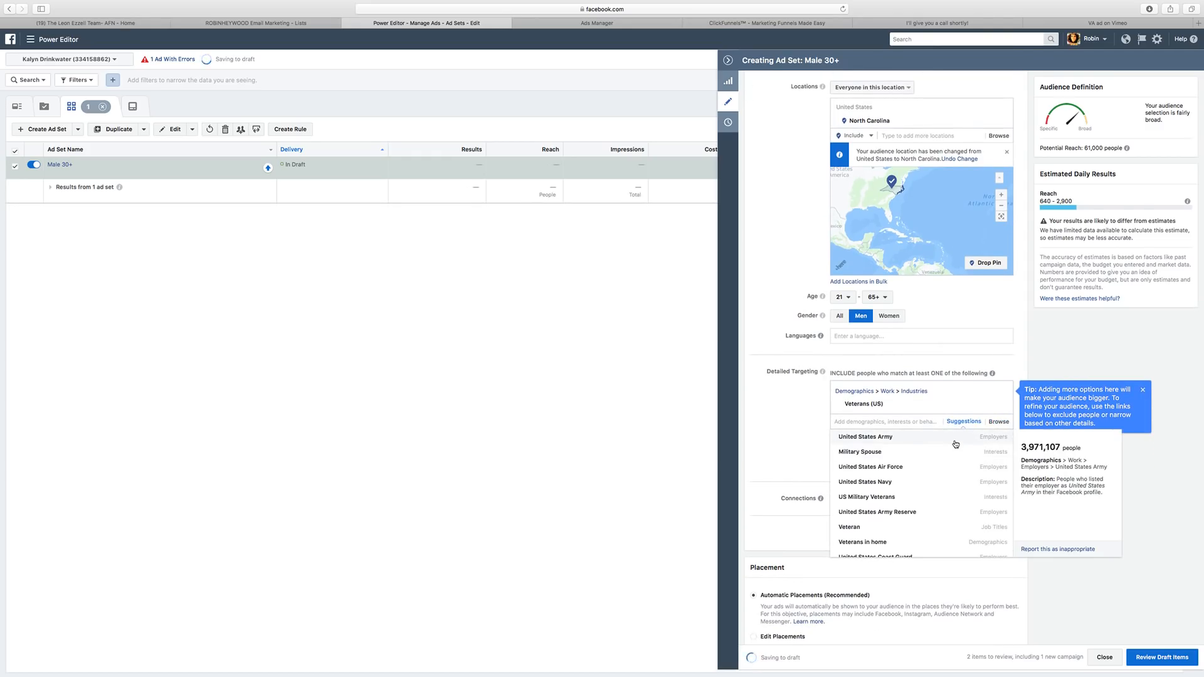
{"action": "scroll", "coordinate": [794, 415], "scroll_direction": "down", "scroll_amount": 1}
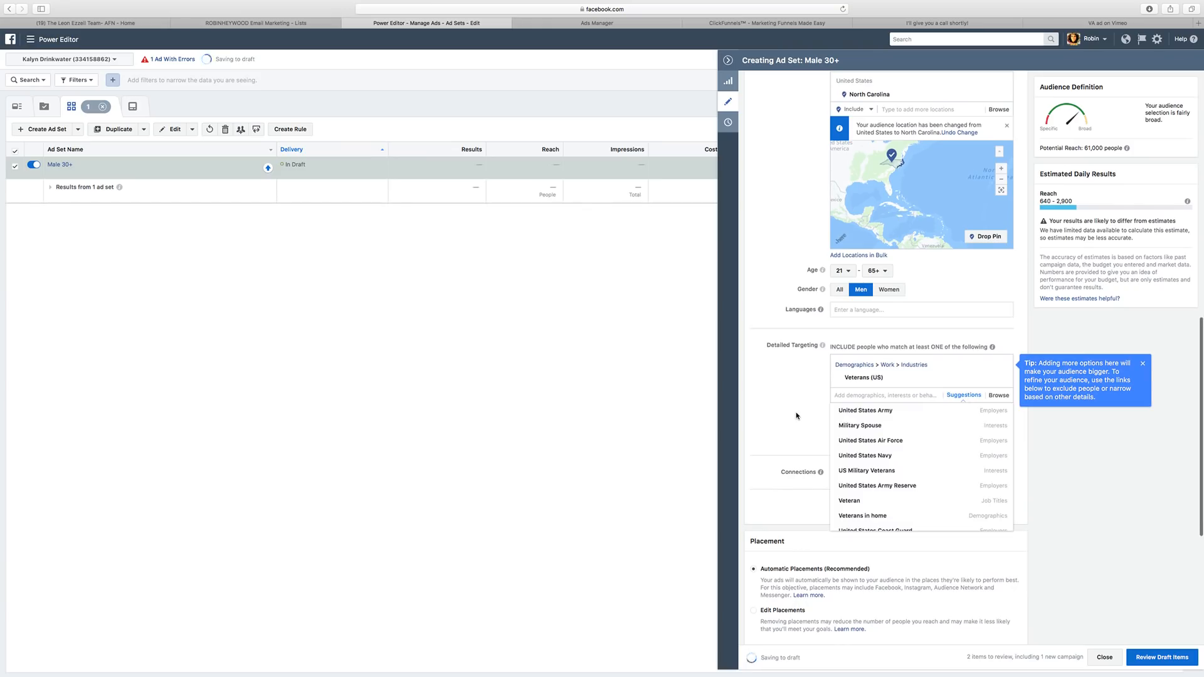
{"action": "left_click", "coordinate": [795, 416]}
{"action": "left_click", "coordinate": [979, 400]}
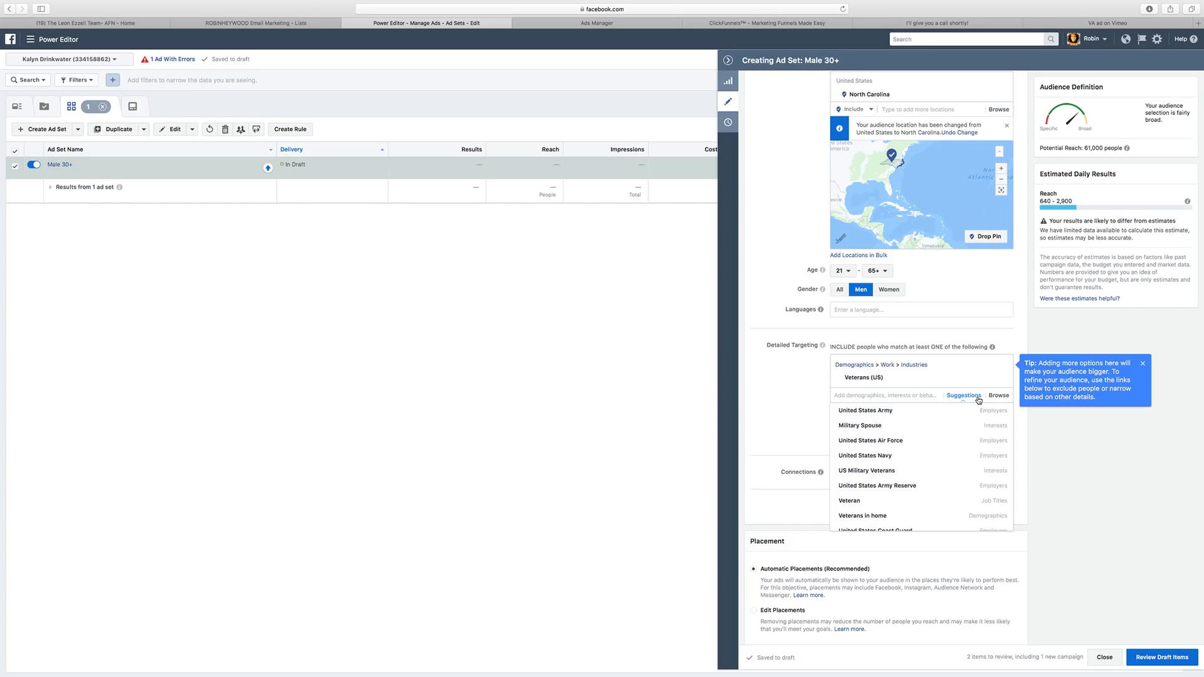
{"action": "left_click", "coordinate": [901, 415]}
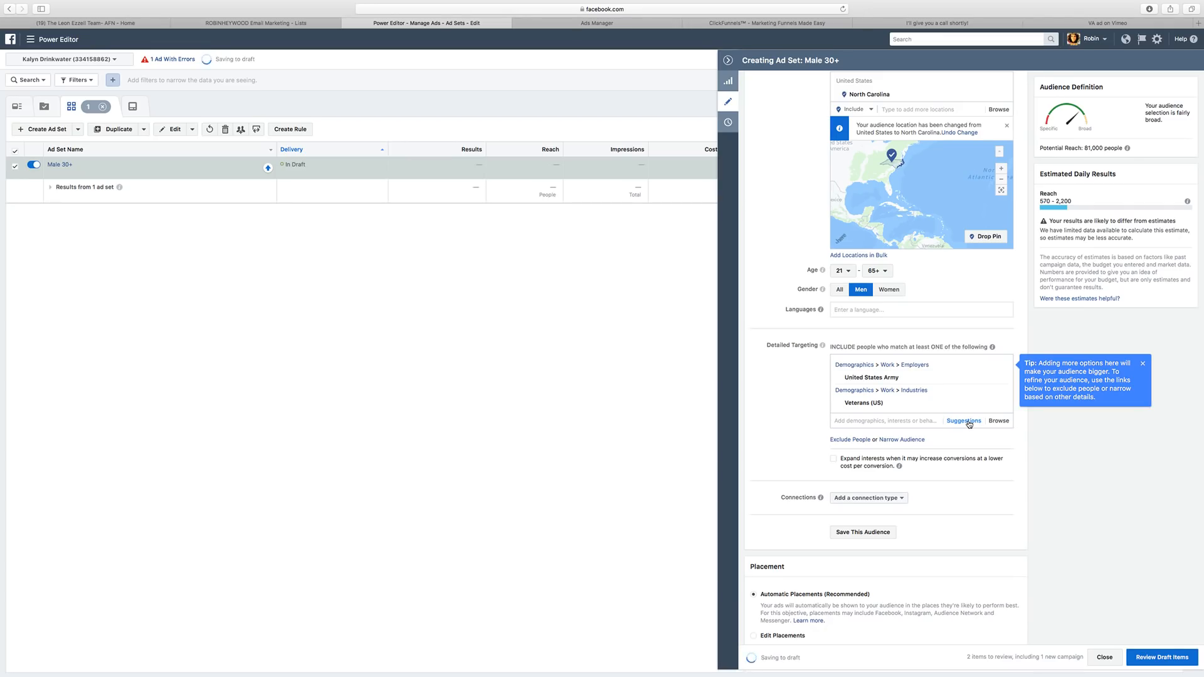
{"action": "mouse_move", "coordinate": [1127, 148]}
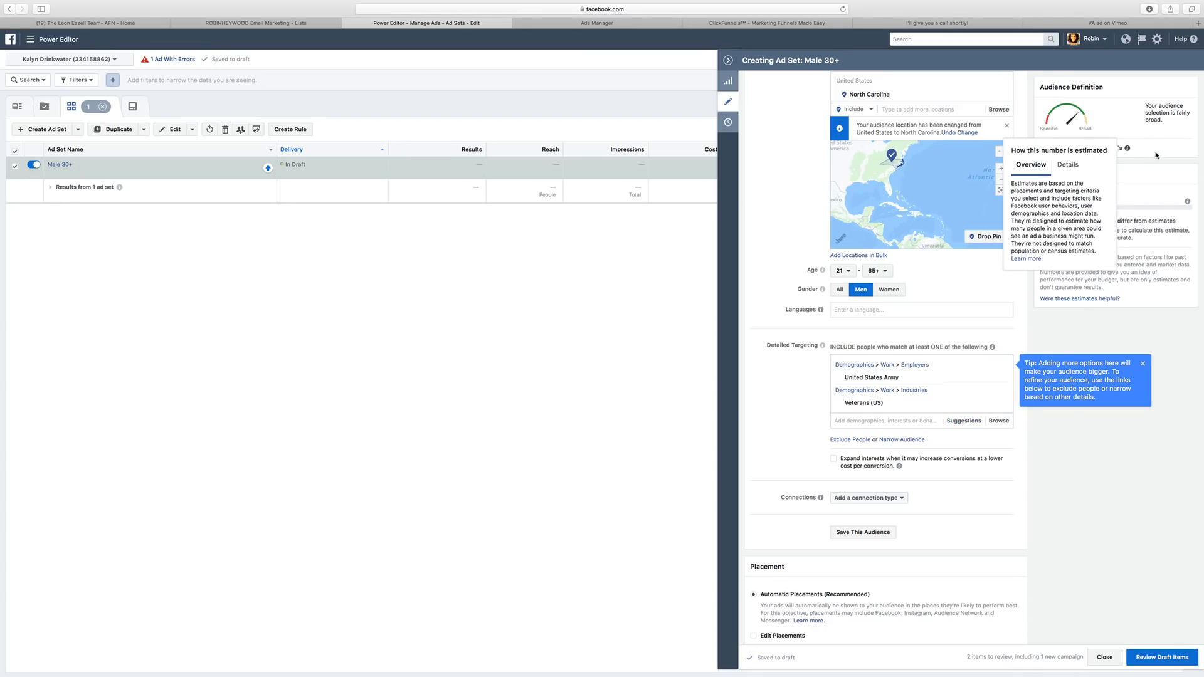
{"action": "mouse_move", "coordinate": [907, 407]}
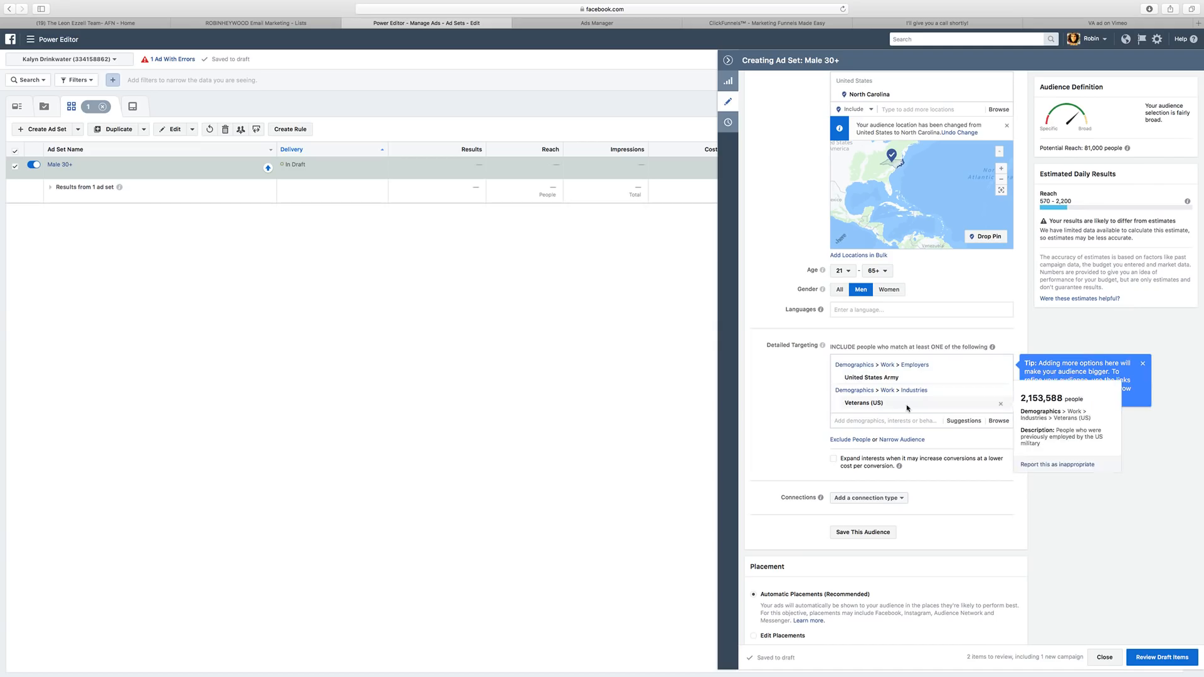
{"action": "left_click", "coordinate": [963, 422]}
{"action": "left_click", "coordinate": [949, 440]}
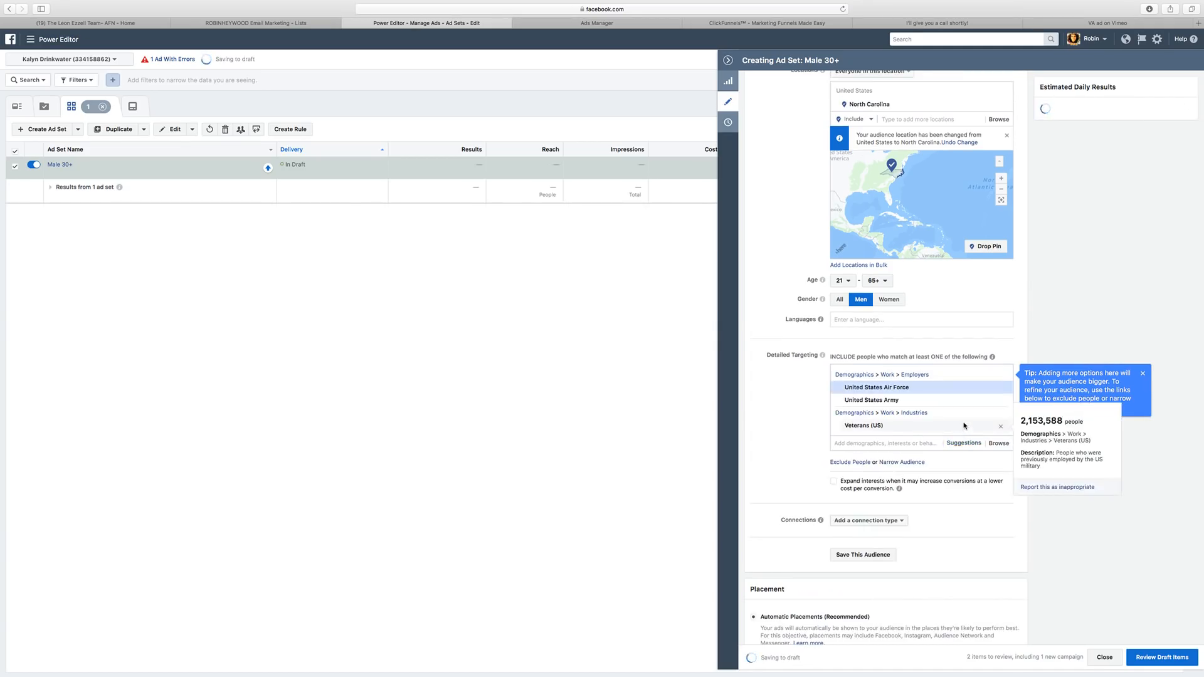
{"action": "left_click", "coordinate": [962, 435]}
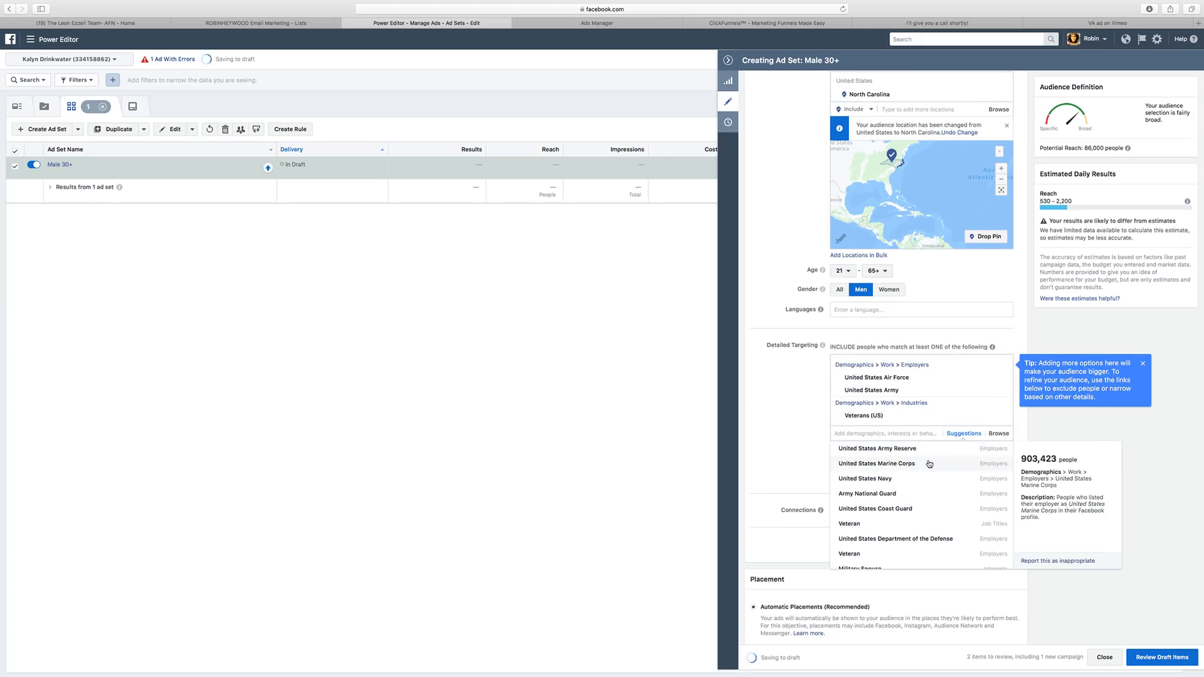
{"action": "left_click", "coordinate": [951, 462]}
{"action": "left_click", "coordinate": [962, 446]}
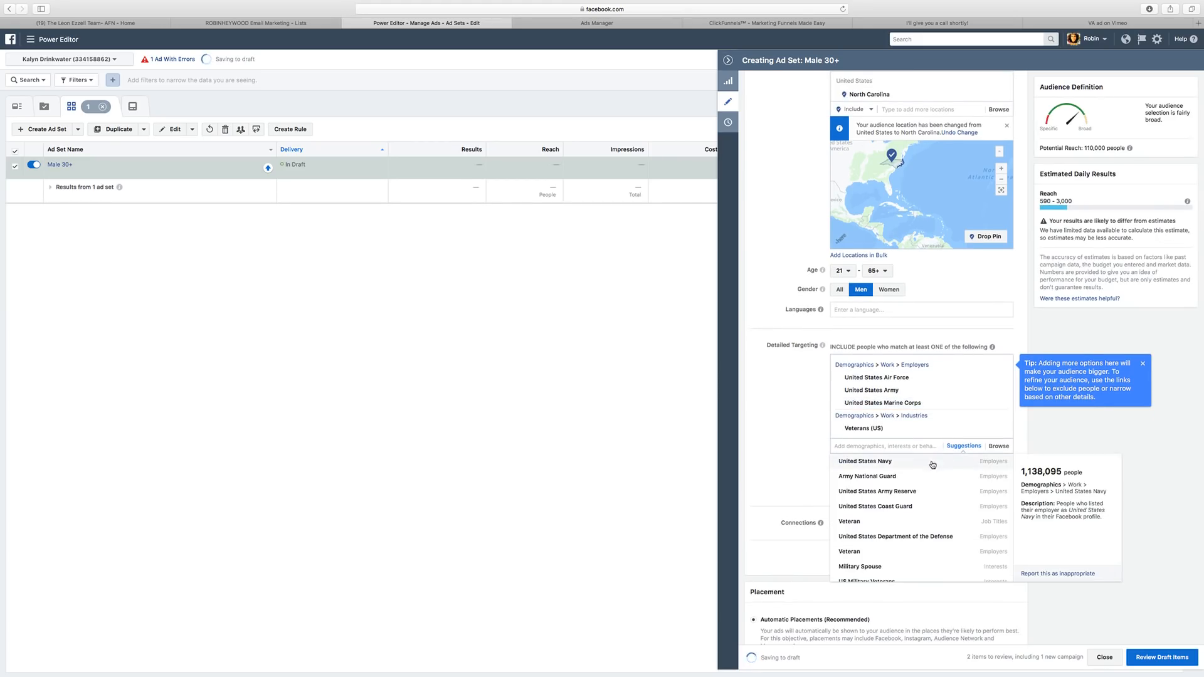
{"action": "left_click", "coordinate": [928, 497]}
Add employers Army National Guard and United States Navy, plus the Veteran job title.
{"action": "left_click", "coordinate": [966, 450]}
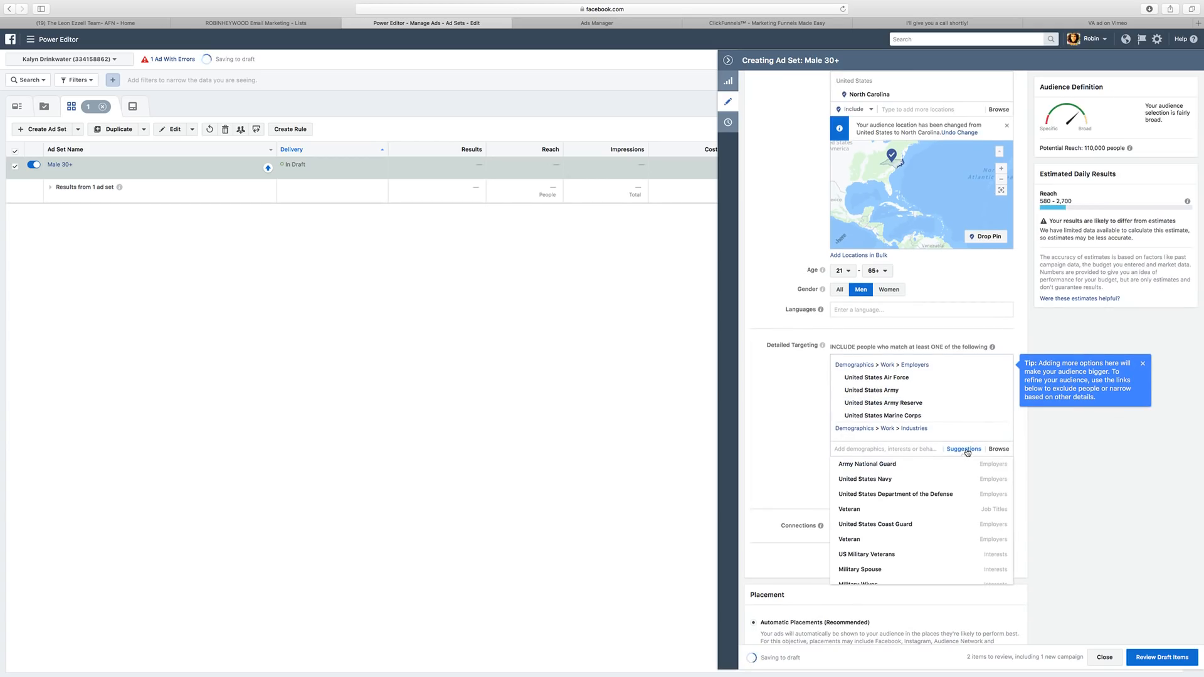
{"action": "left_click", "coordinate": [881, 465]}
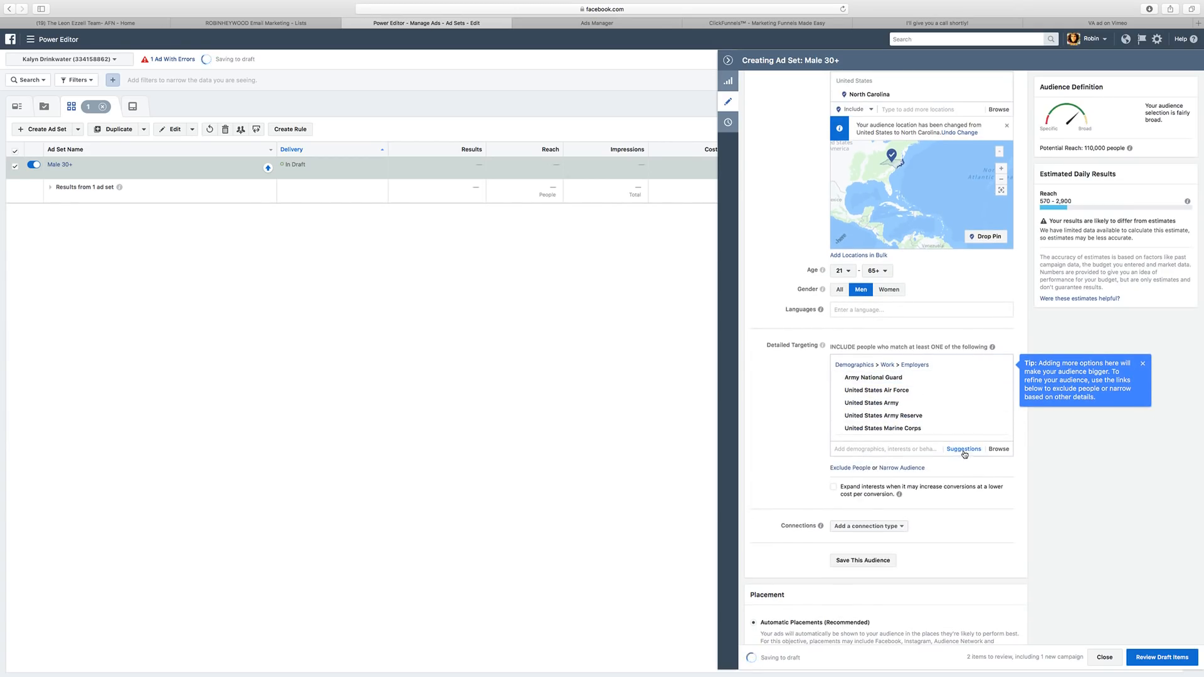
{"action": "left_click", "coordinate": [964, 450]}
{"action": "left_click", "coordinate": [908, 481]}
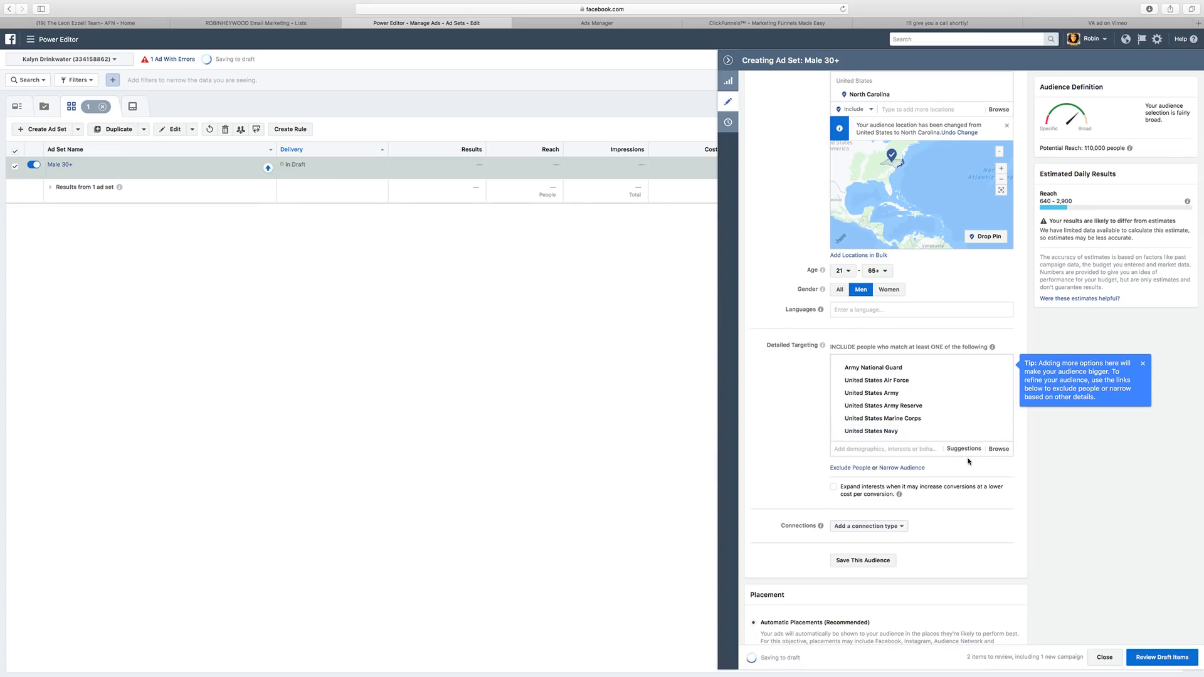
{"action": "left_click", "coordinate": [963, 451]}
{"action": "left_click", "coordinate": [963, 449]}
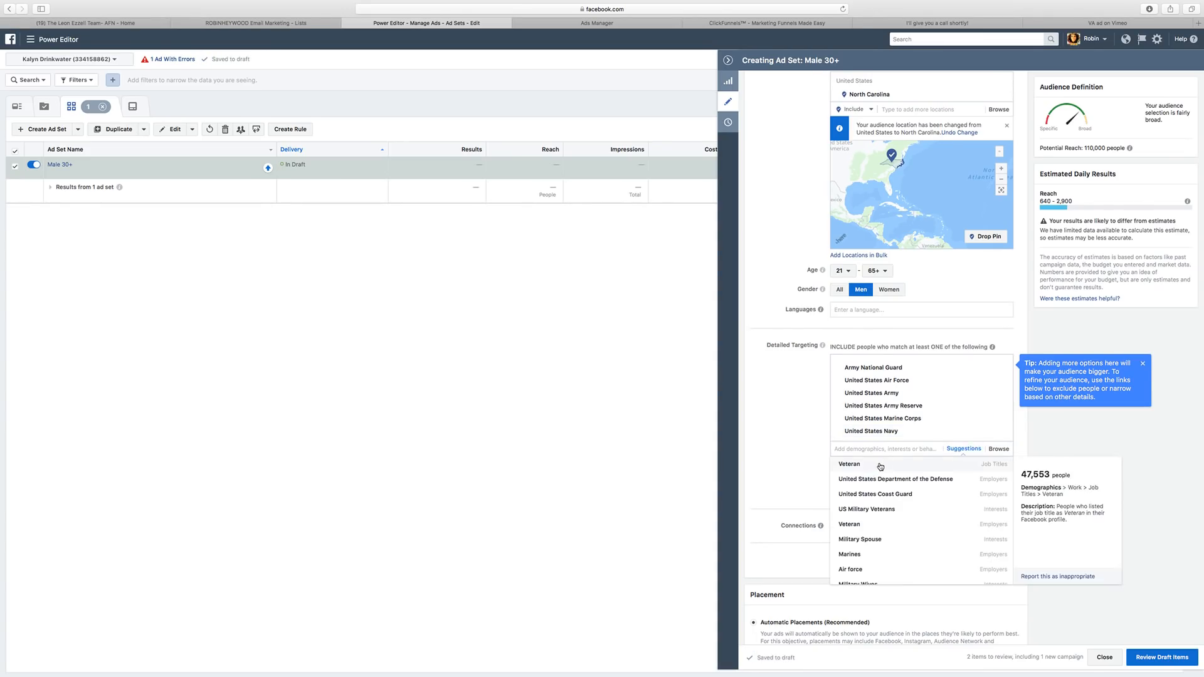
{"action": "left_click", "coordinate": [878, 467]}
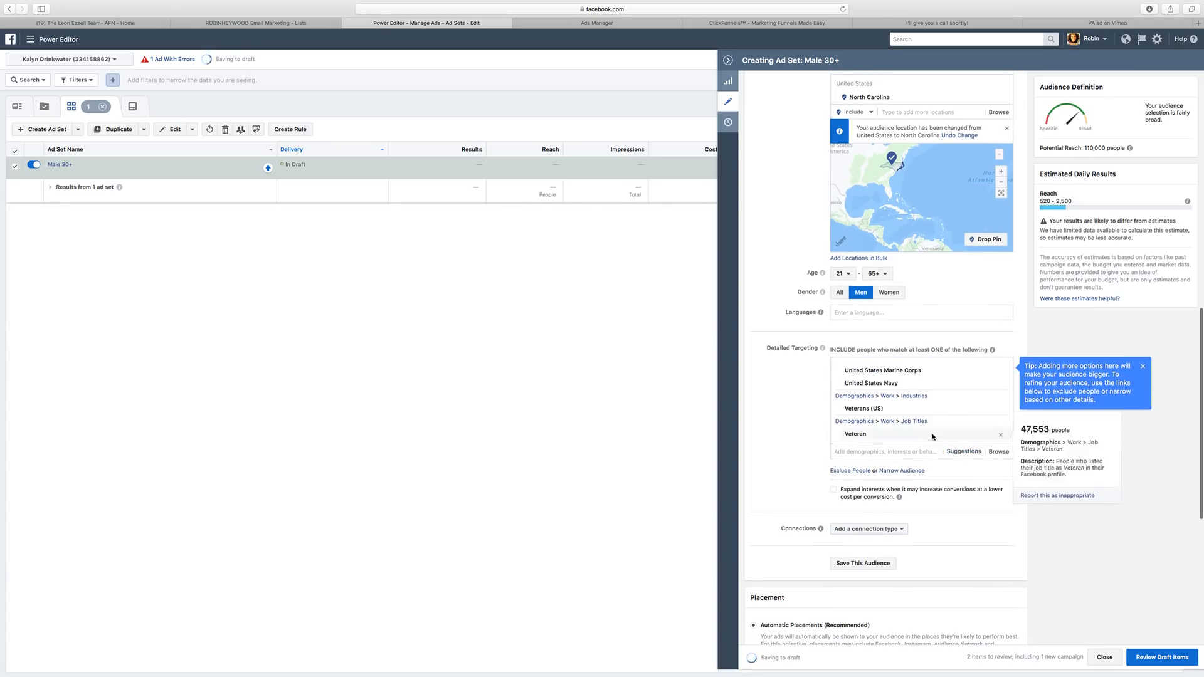
Add United States Coast Guard from the detailed targeting suggestions.
{"action": "scroll", "coordinate": [905, 376], "scroll_direction": "up", "scroll_amount": 2}
{"action": "scroll", "coordinate": [906, 376], "scroll_direction": "down", "scroll_amount": 5}
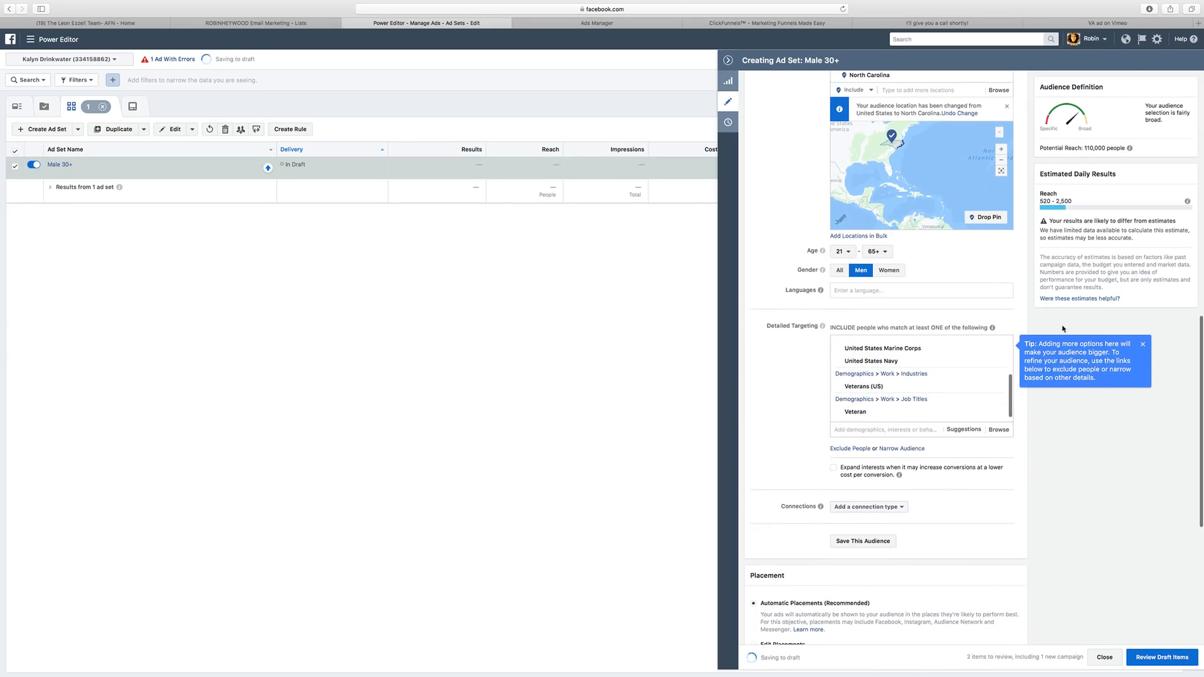
{"action": "mouse_move", "coordinate": [1128, 148]}
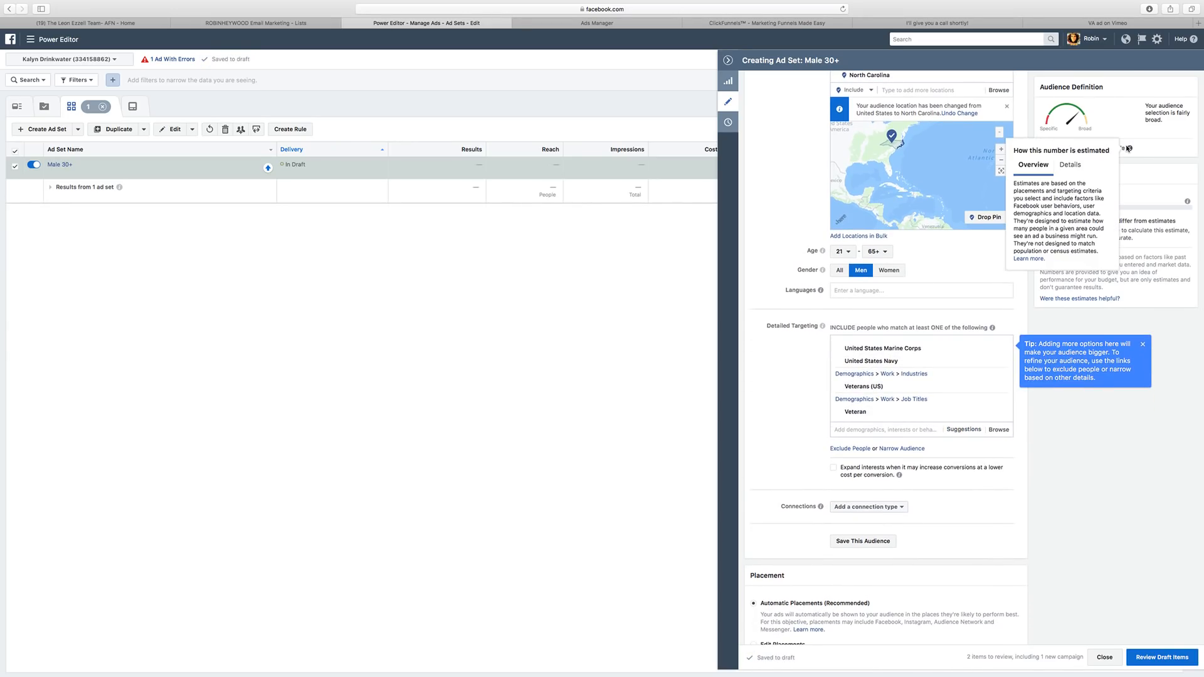
{"action": "left_click", "coordinate": [965, 431]}
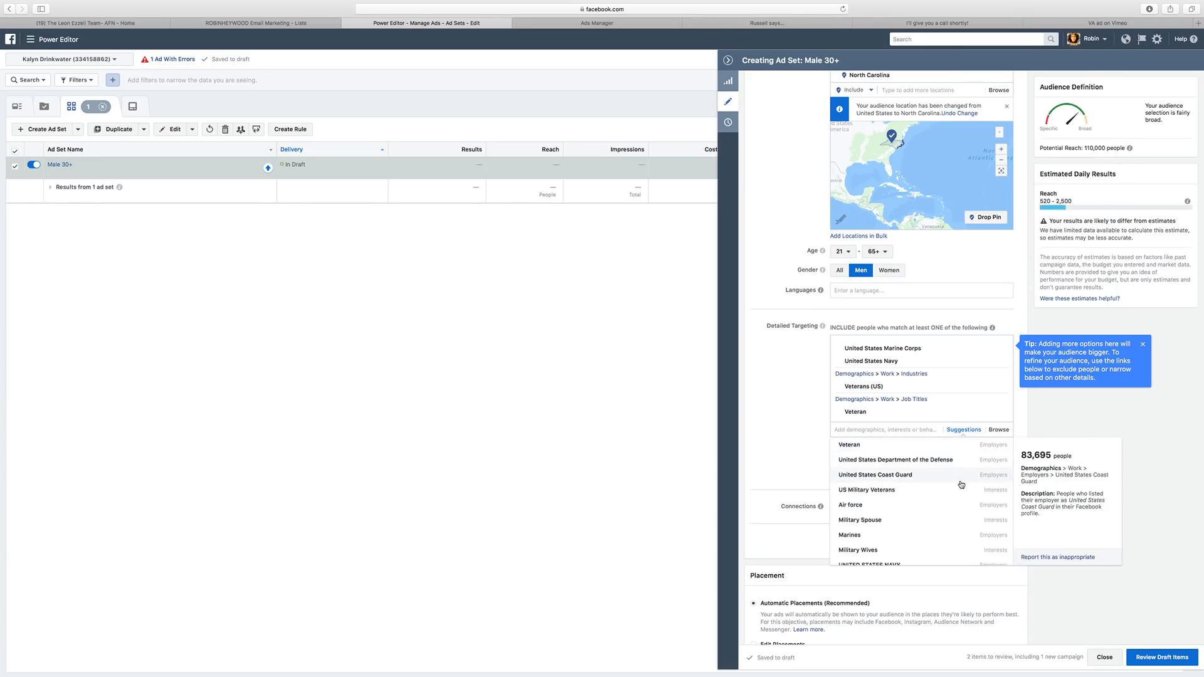
{"action": "left_click", "coordinate": [898, 477]}
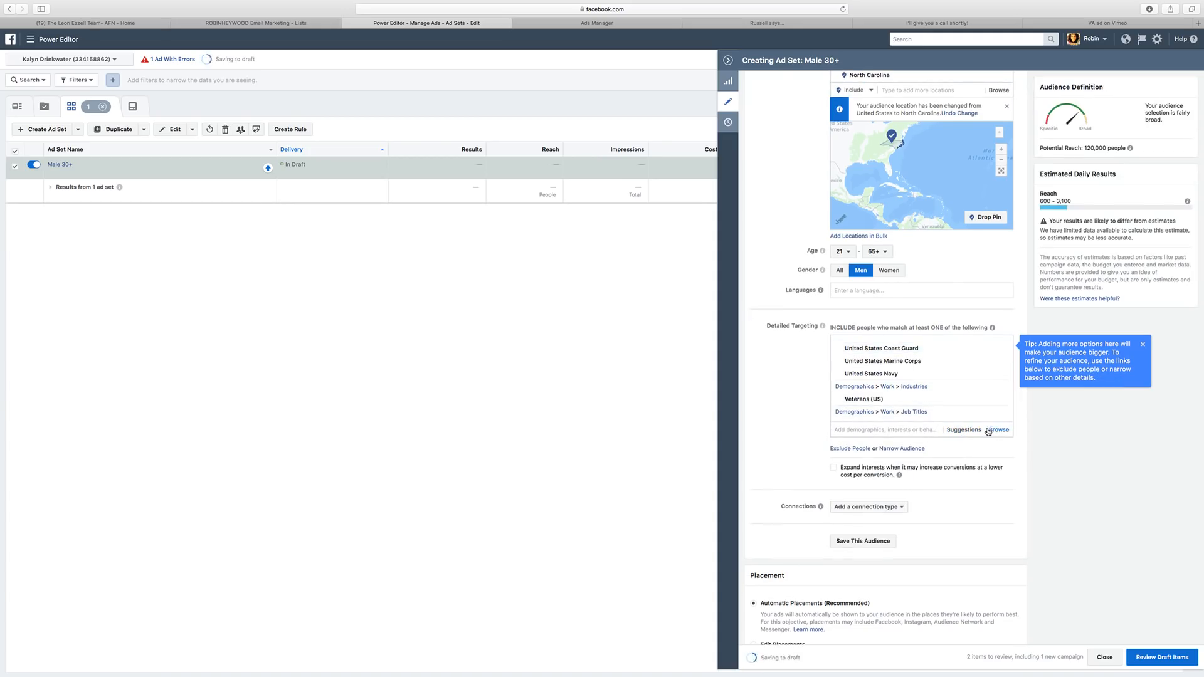
{"action": "left_click", "coordinate": [975, 433]}
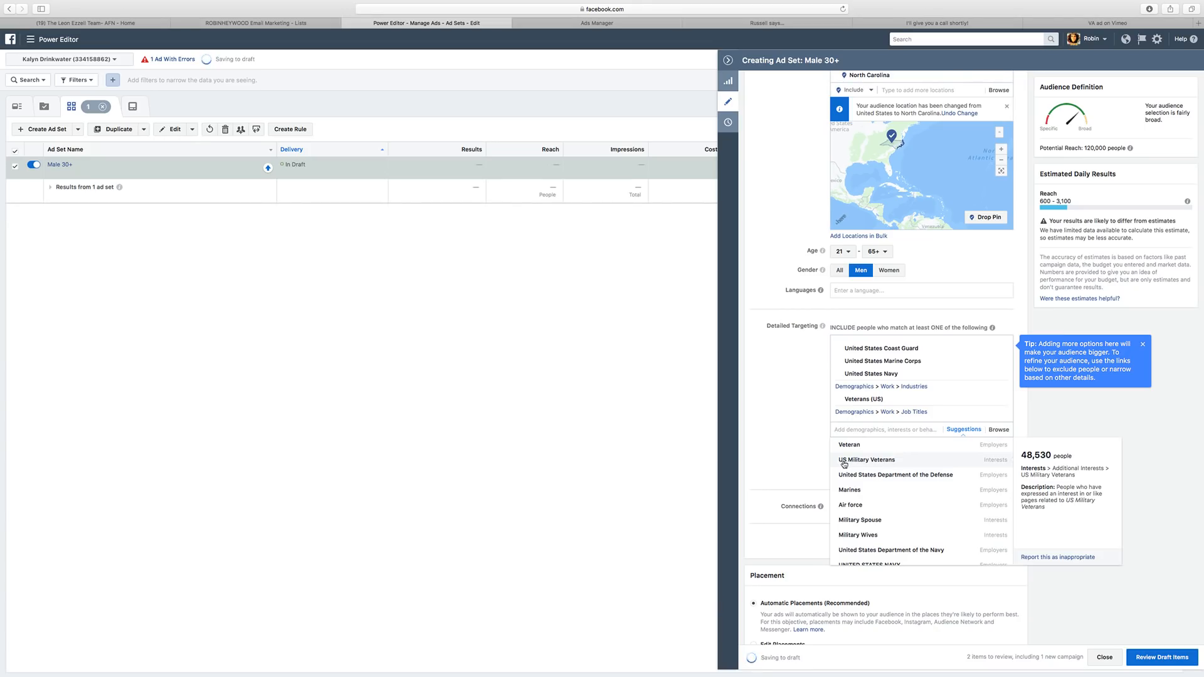
{"action": "left_click", "coordinate": [1010, 464]}
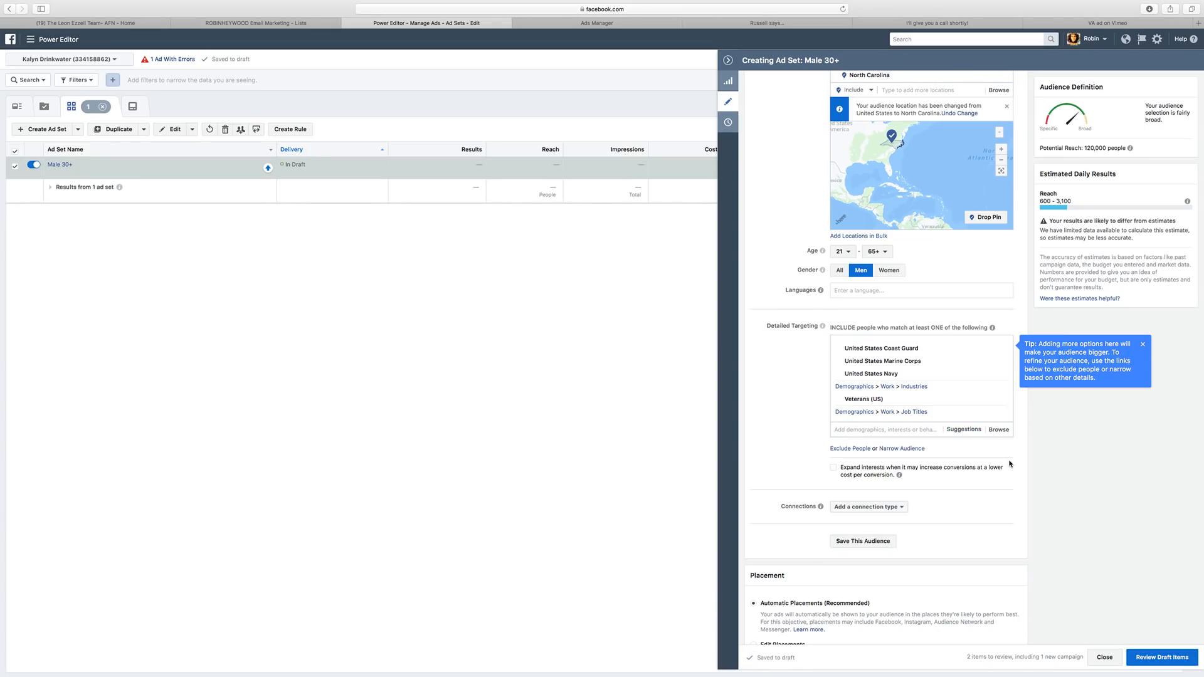
Add United States Department of the Defense, UNITED STATES NAVY and the Marine job title.
{"action": "left_click", "coordinate": [963, 431]}
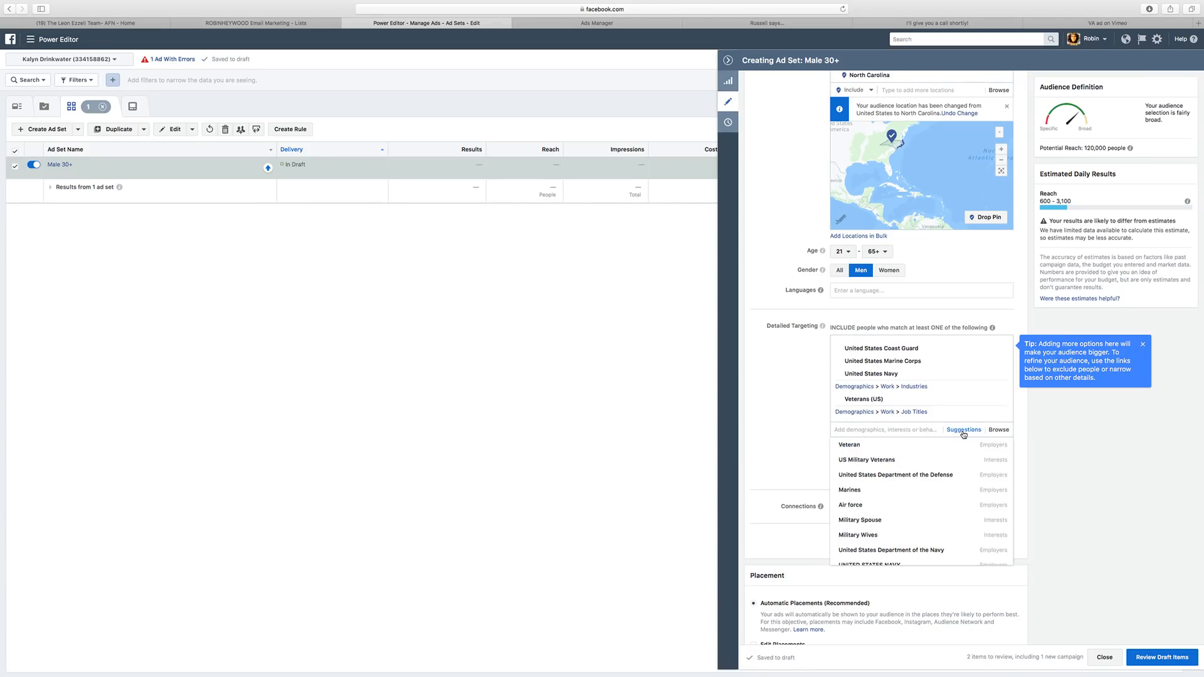
{"action": "mouse_move", "coordinate": [995, 459]}
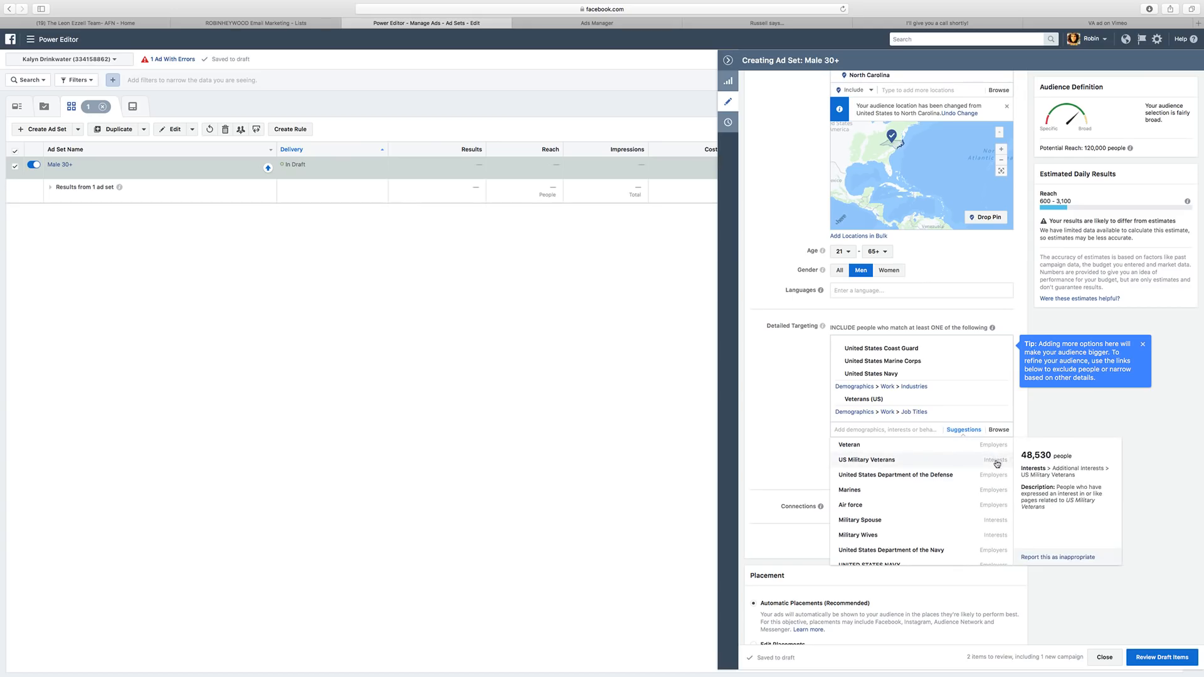
{"action": "left_click", "coordinate": [947, 474]}
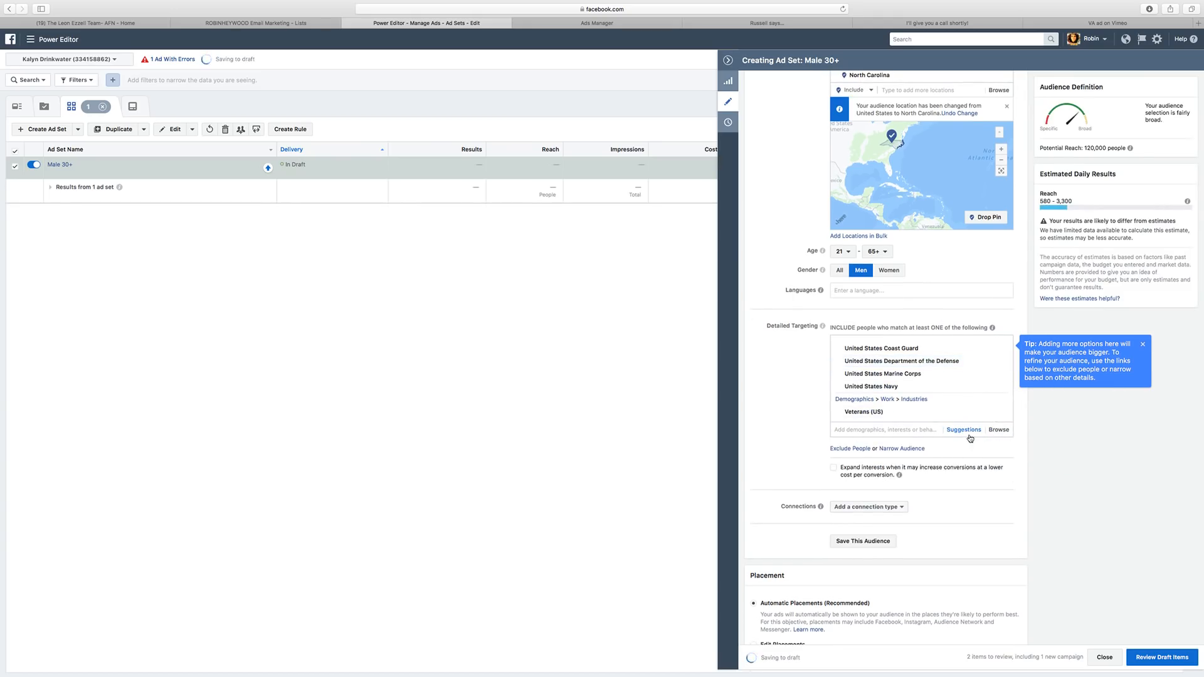
{"action": "left_click", "coordinate": [966, 431]}
{"action": "left_click", "coordinate": [966, 431]}
{"action": "left_click", "coordinate": [964, 429]}
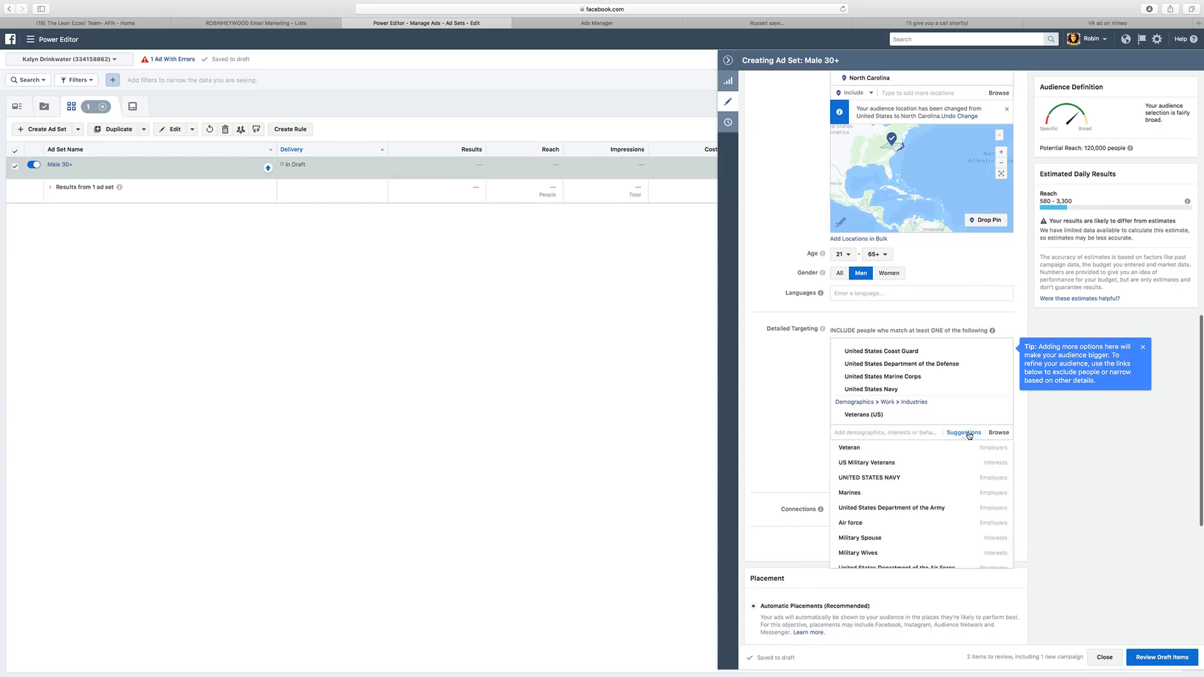
{"action": "left_click", "coordinate": [974, 480]}
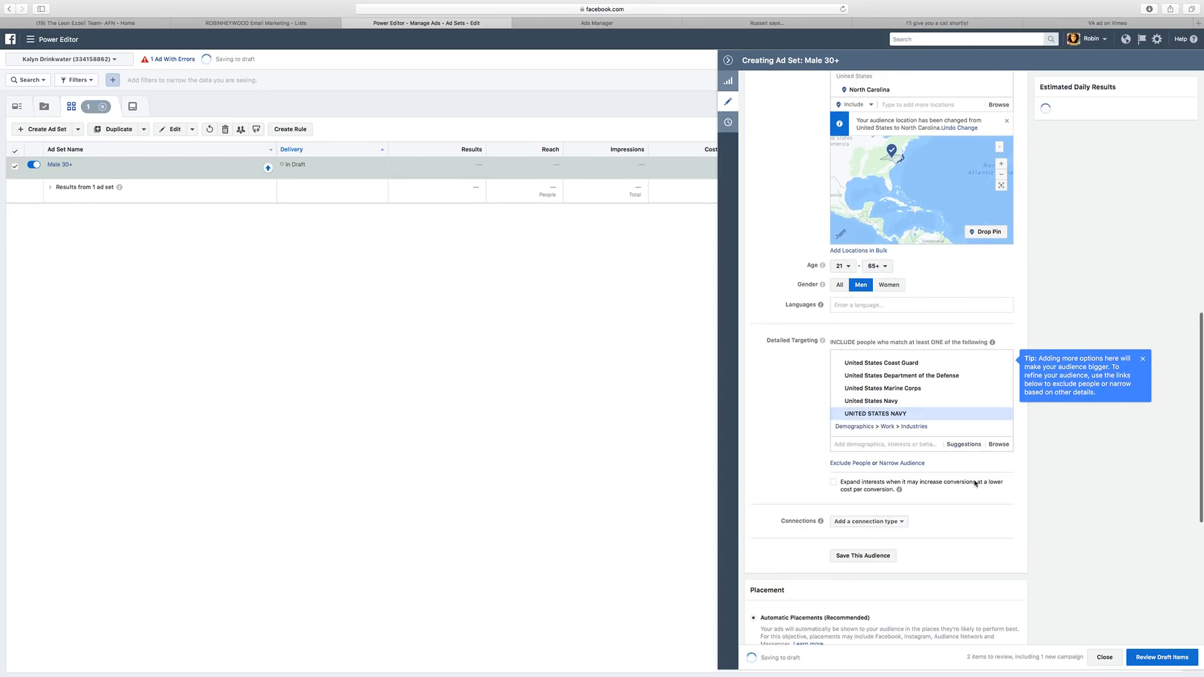
{"action": "left_click", "coordinate": [973, 435]}
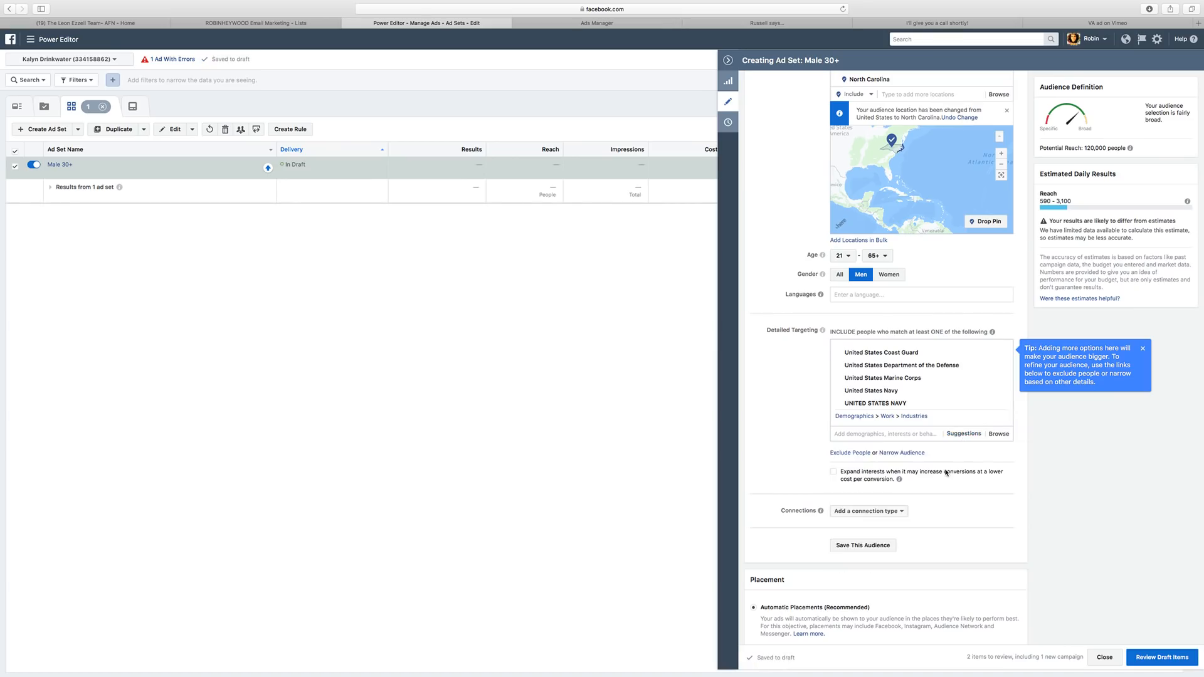
{"action": "left_click", "coordinate": [975, 438]}
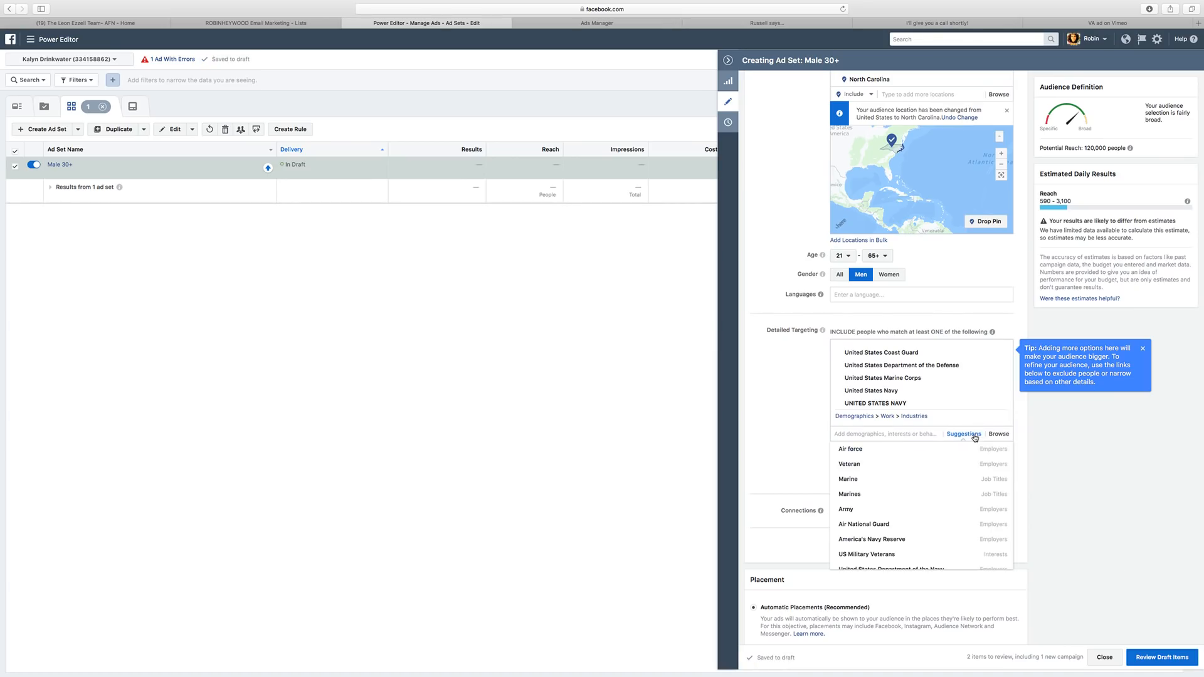
{"action": "left_click", "coordinate": [921, 484]}
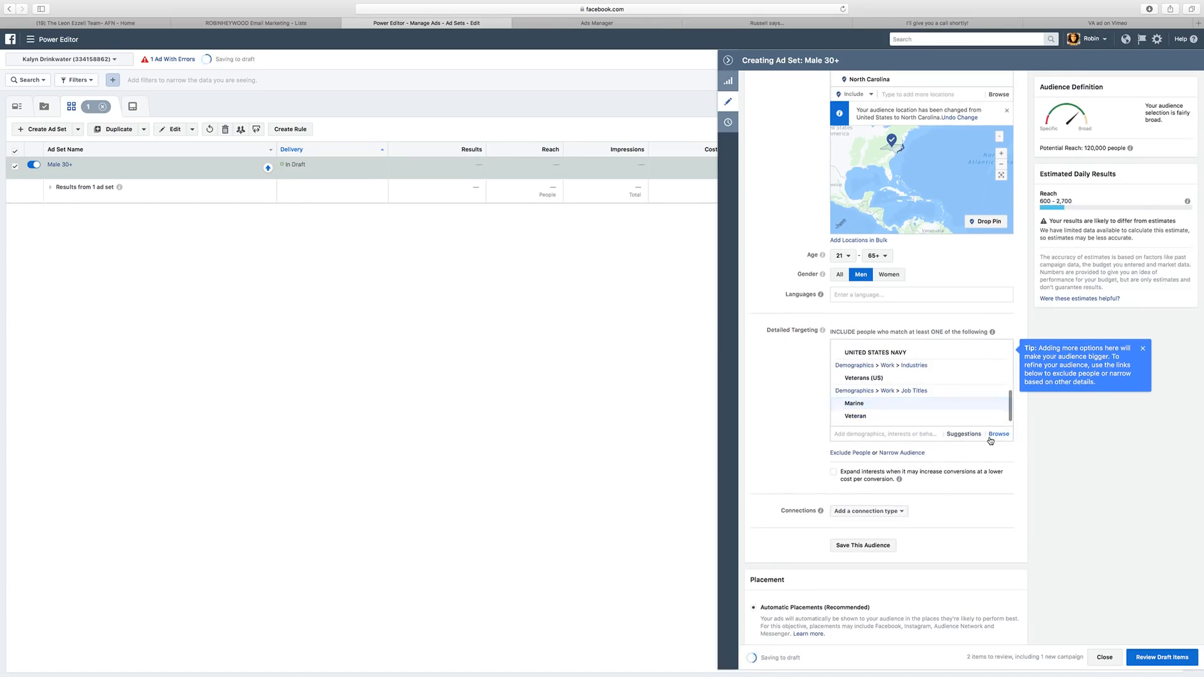
{"action": "left_click", "coordinate": [977, 436]}
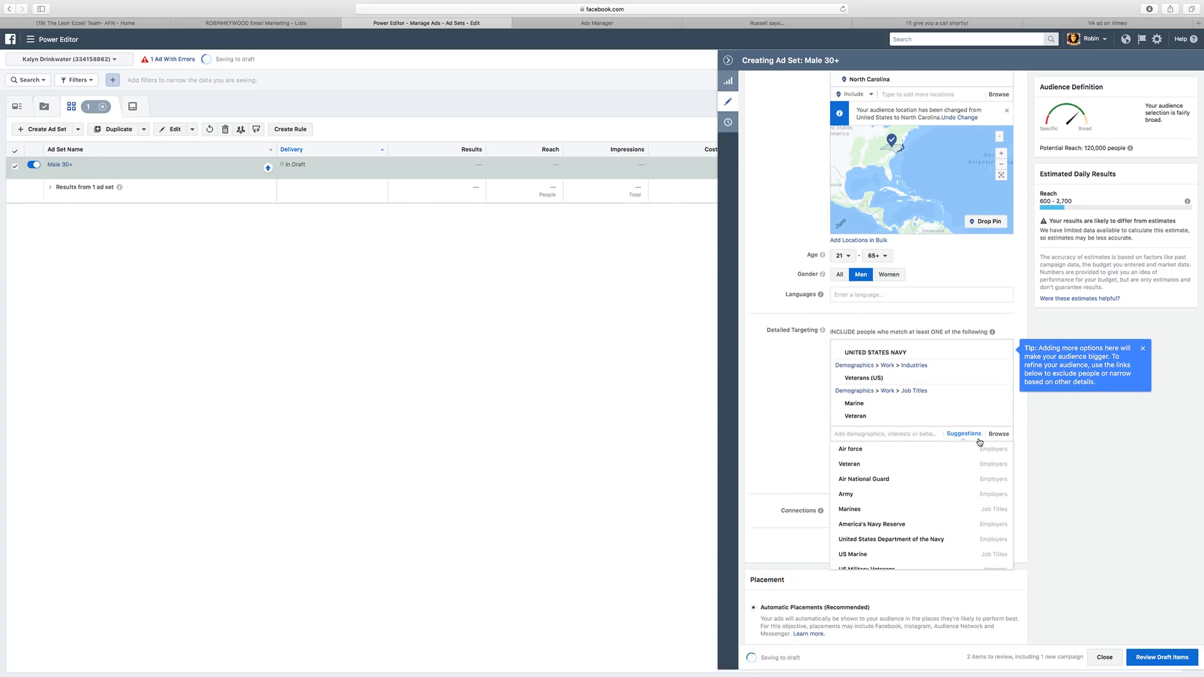
{"action": "left_click", "coordinate": [979, 442]}
Add Air force, Marines, Air National Guard, US Marine and Army to detailed targeting.
{"action": "left_click", "coordinate": [974, 437]}
{"action": "left_click", "coordinate": [971, 449]}
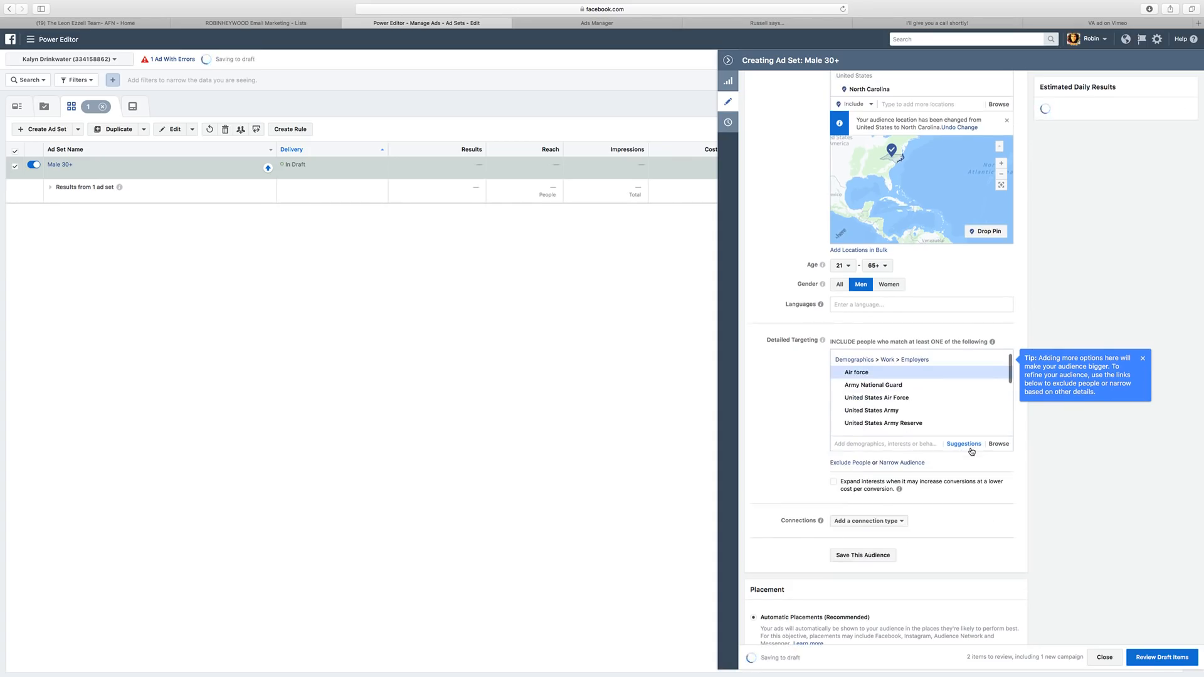
{"action": "left_click", "coordinate": [969, 436]}
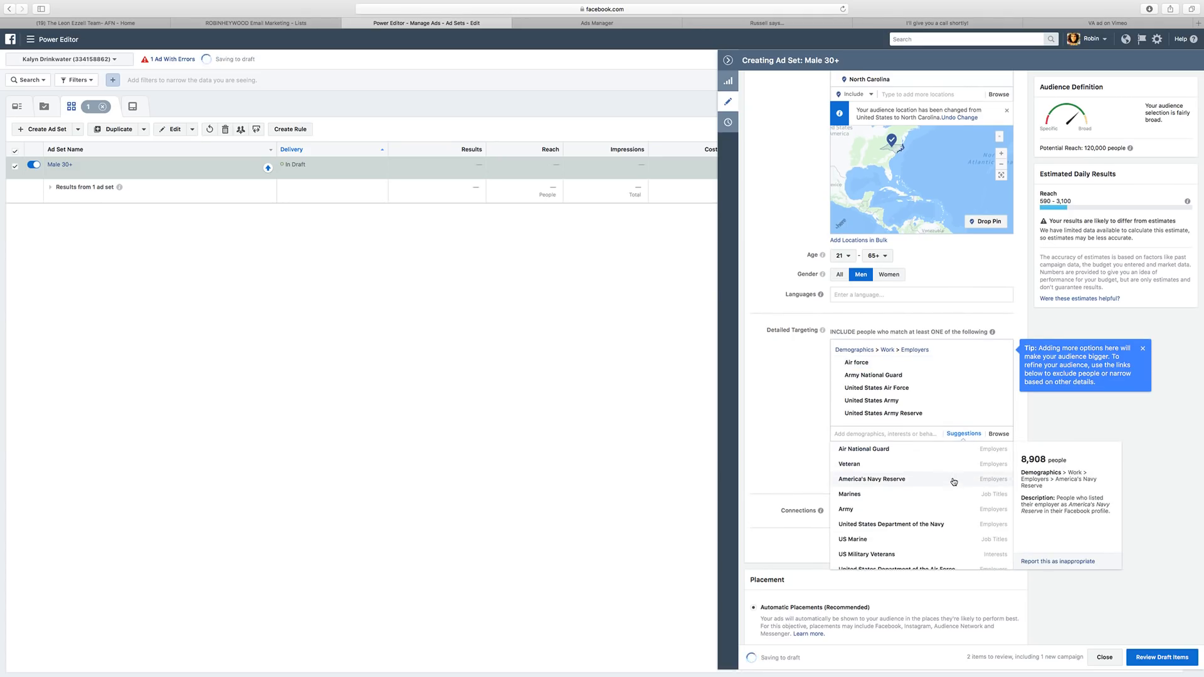
{"action": "left_click", "coordinate": [964, 434]}
{"action": "left_click", "coordinate": [901, 494]}
{"action": "left_click", "coordinate": [963, 434]}
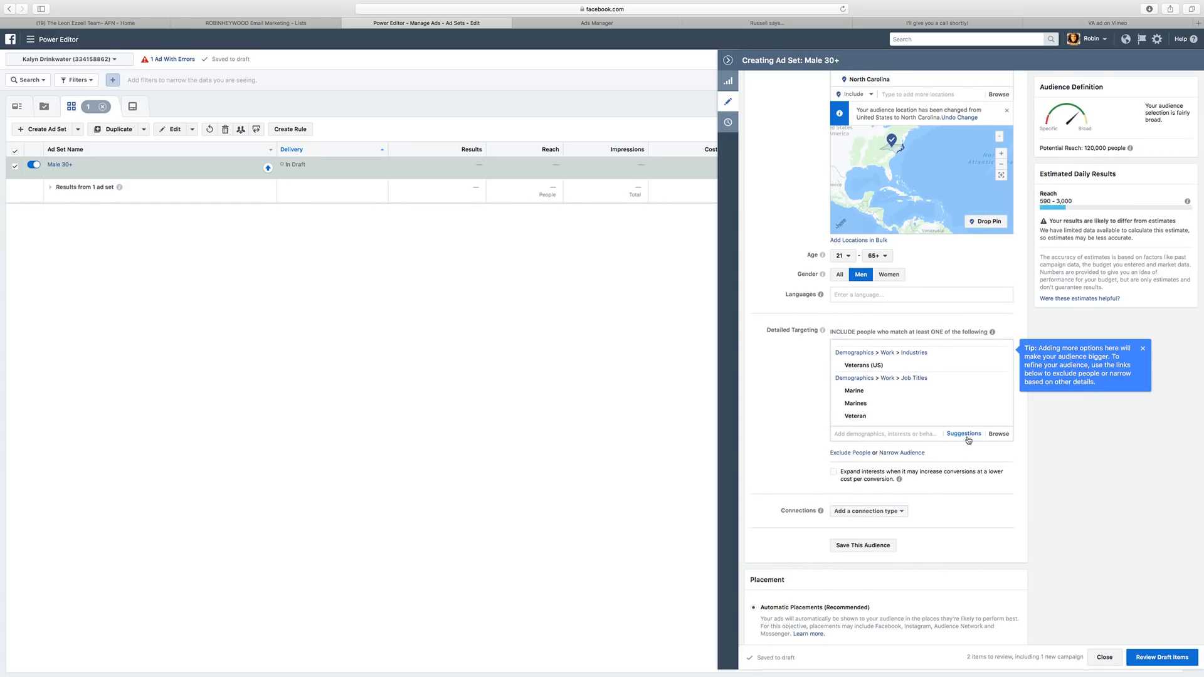
{"action": "left_click", "coordinate": [966, 435]}
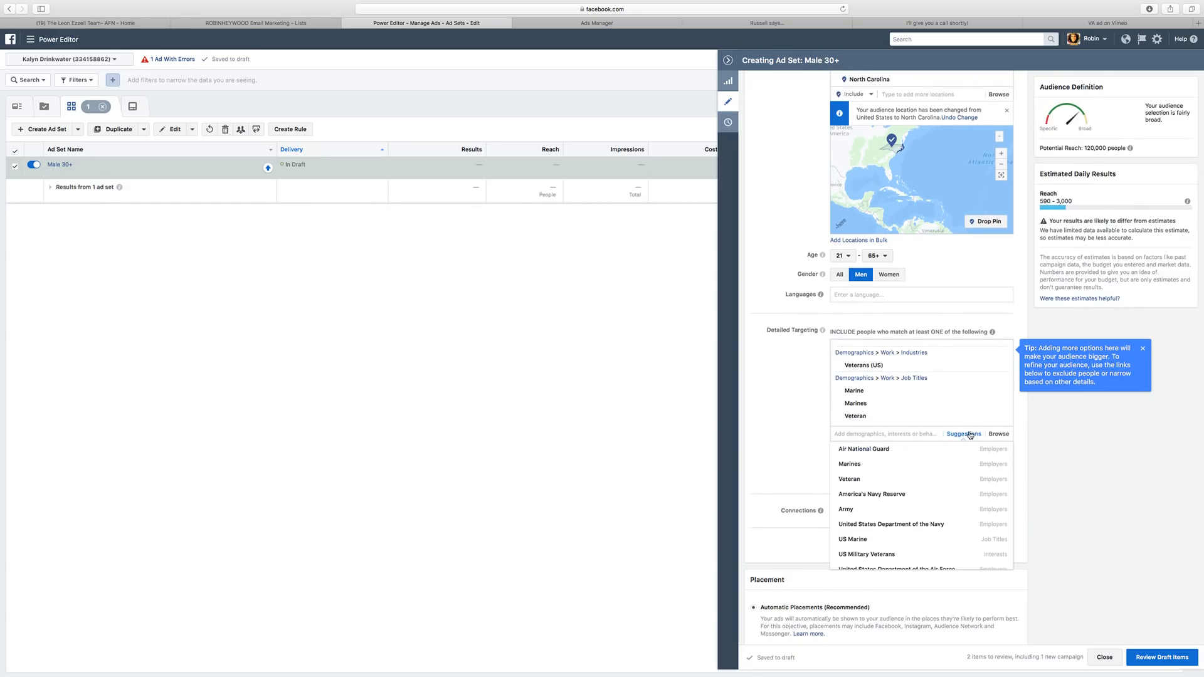
{"action": "left_click", "coordinate": [888, 451]}
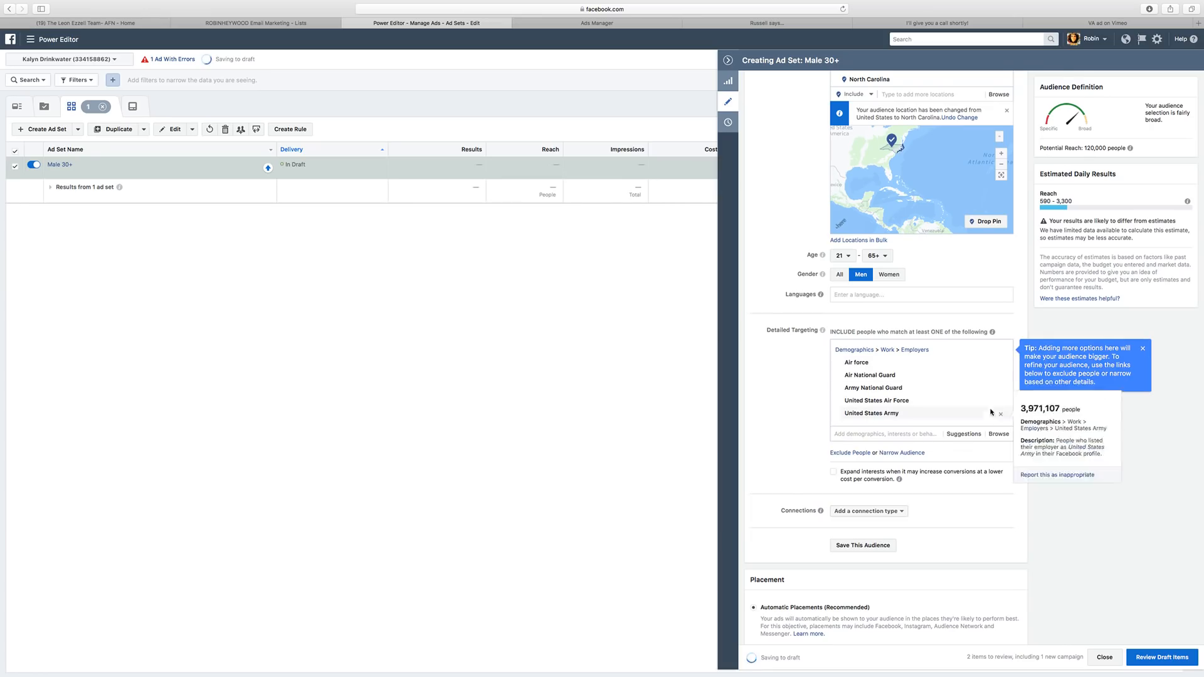
{"action": "left_click", "coordinate": [963, 434]}
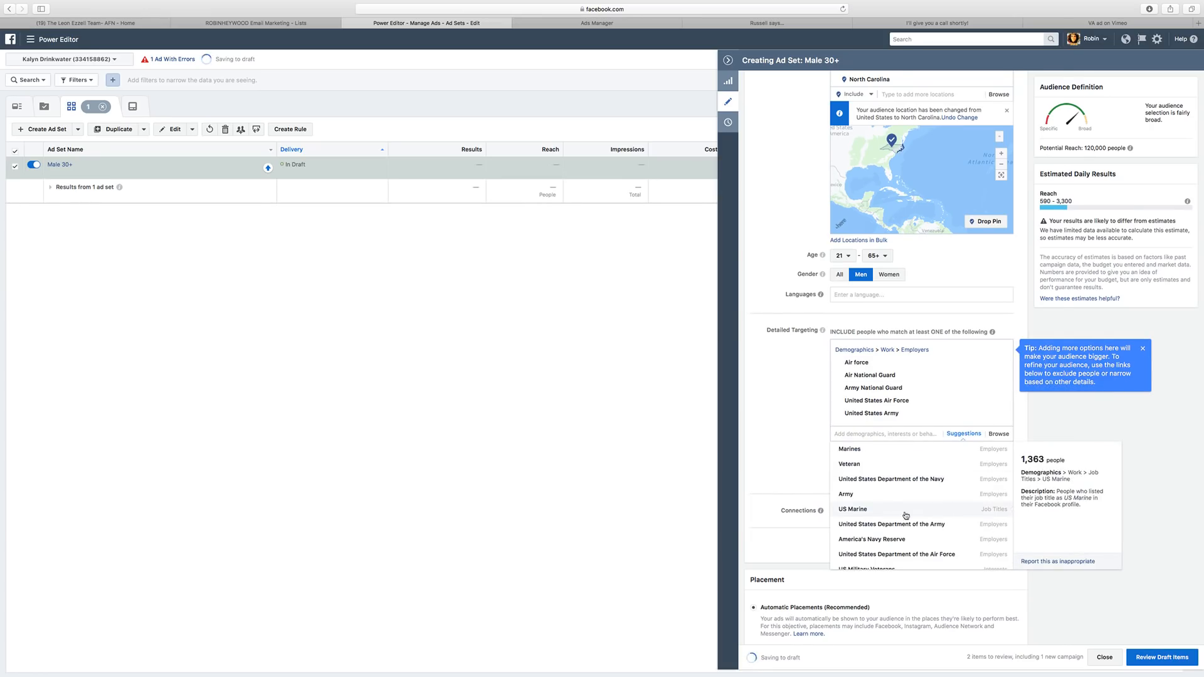
{"action": "left_click", "coordinate": [885, 516]}
{"action": "left_click", "coordinate": [964, 433]}
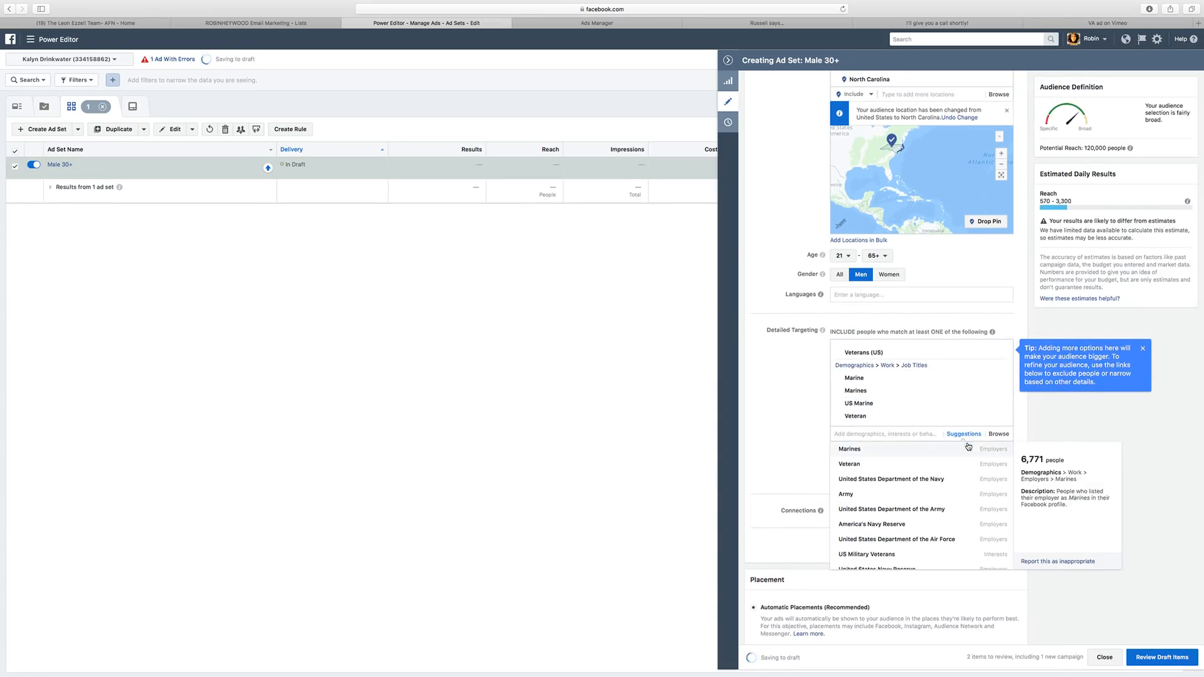
{"action": "left_click", "coordinate": [969, 434]}
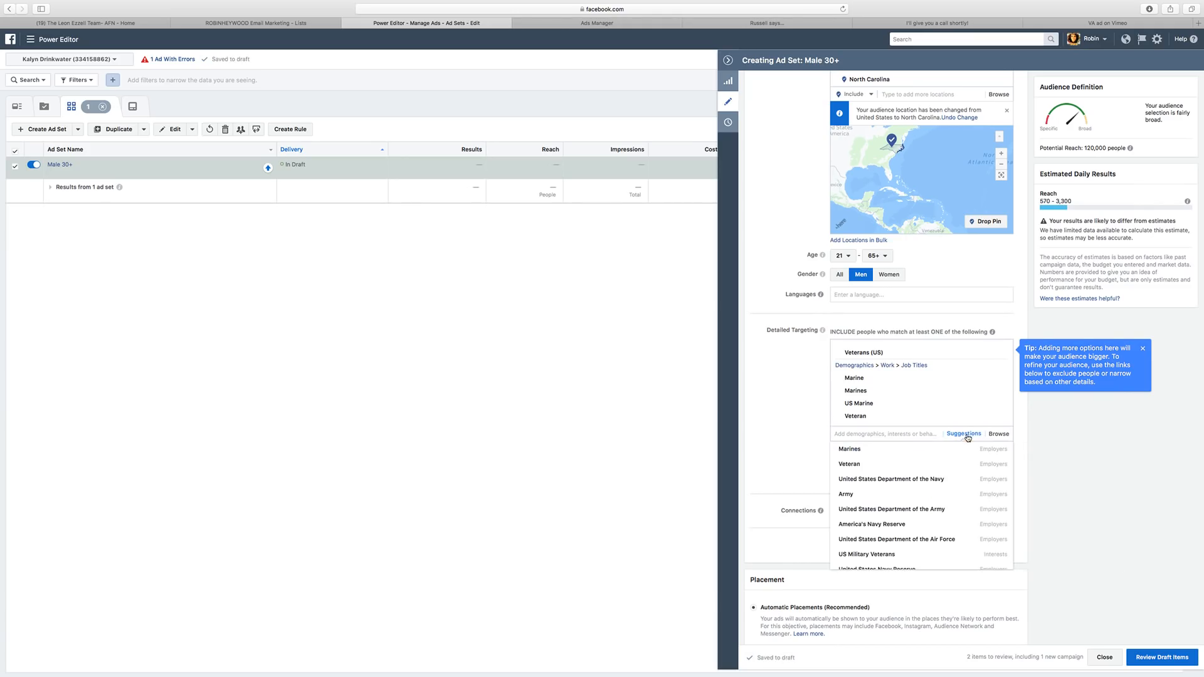
{"action": "left_click", "coordinate": [966, 495]}
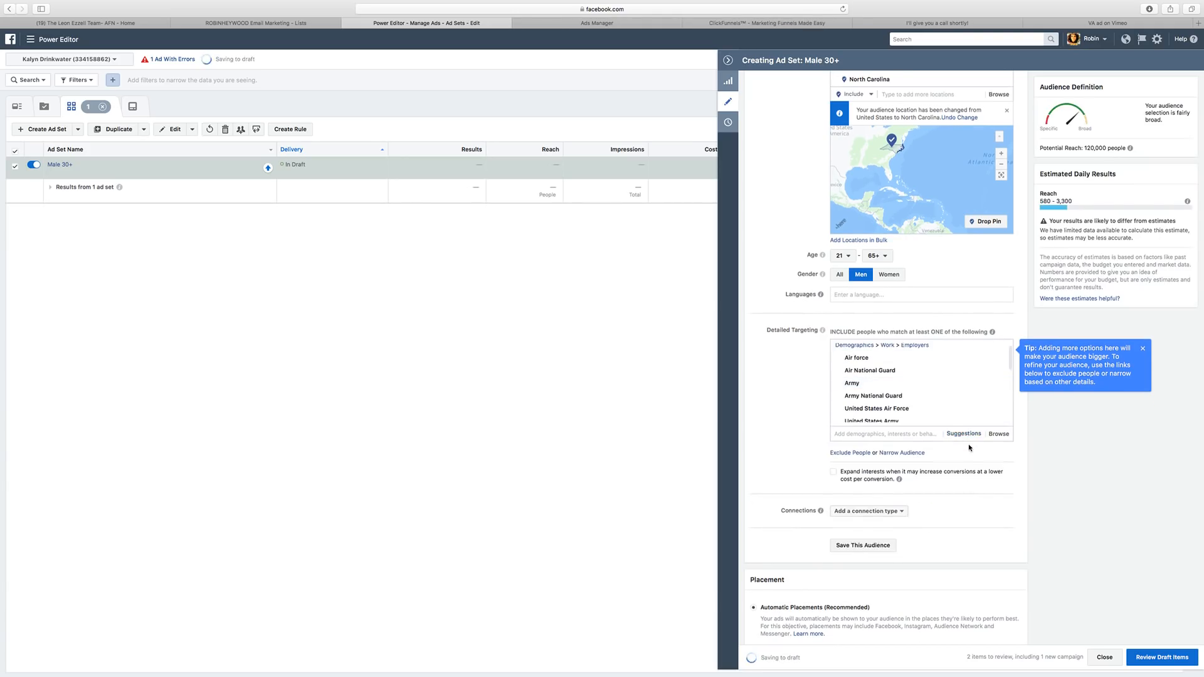
Add the US Departments of the Army, Air Force and Navy, plus Marines, from the suggested targeting.
{"action": "left_click", "coordinate": [969, 434]}
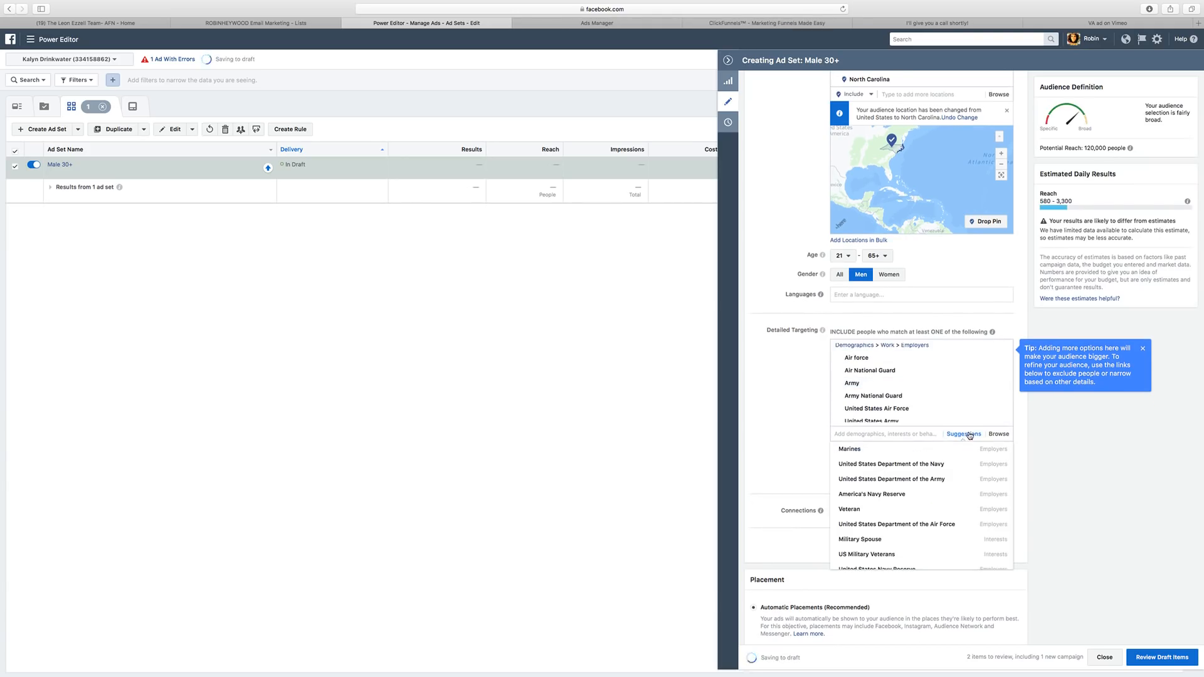
{"action": "left_click", "coordinate": [949, 480]}
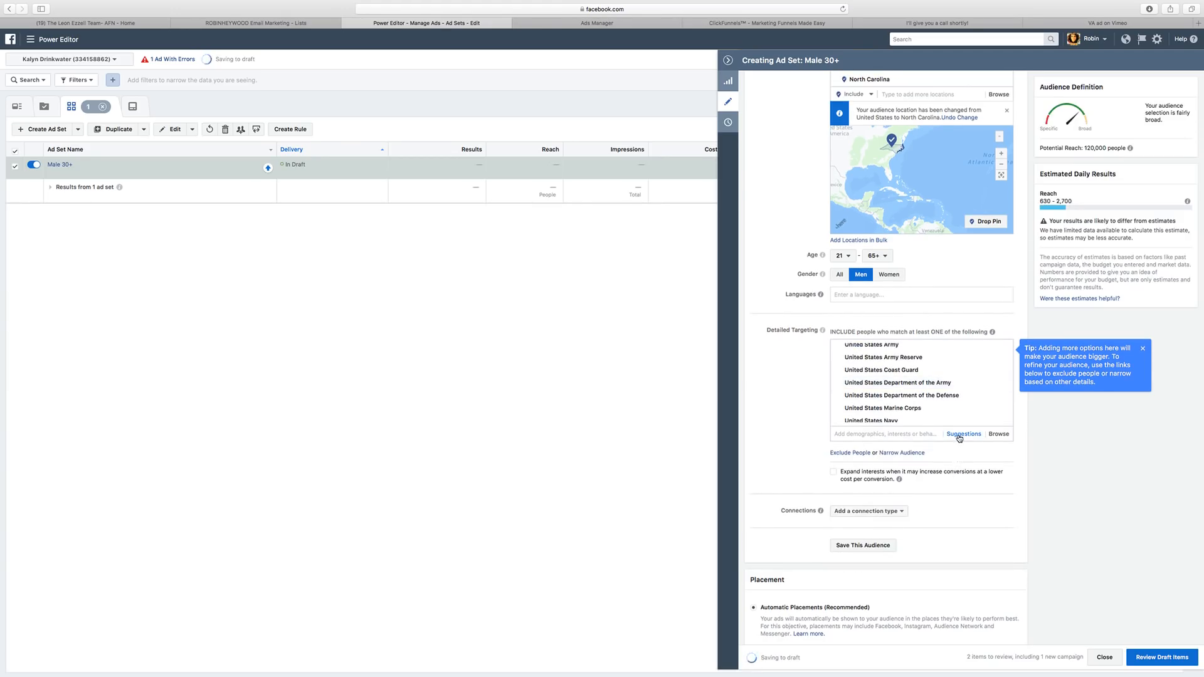
{"action": "left_click", "coordinate": [958, 438]}
{"action": "left_click", "coordinate": [947, 481]}
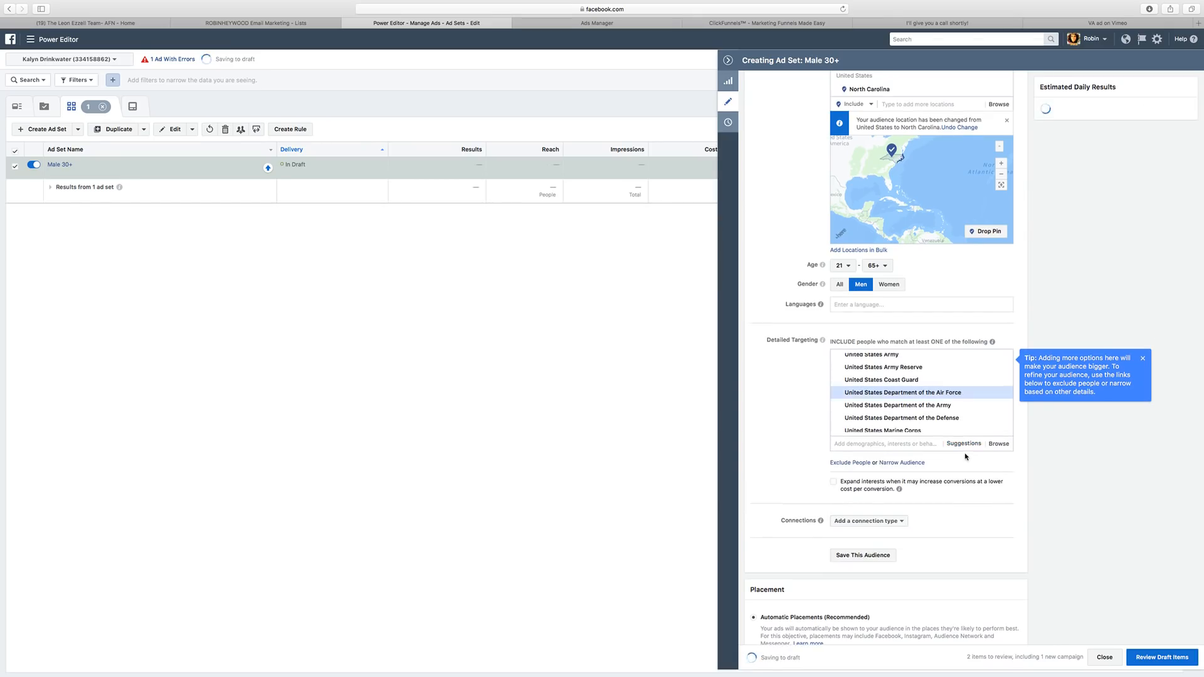
{"action": "left_click", "coordinate": [965, 433]}
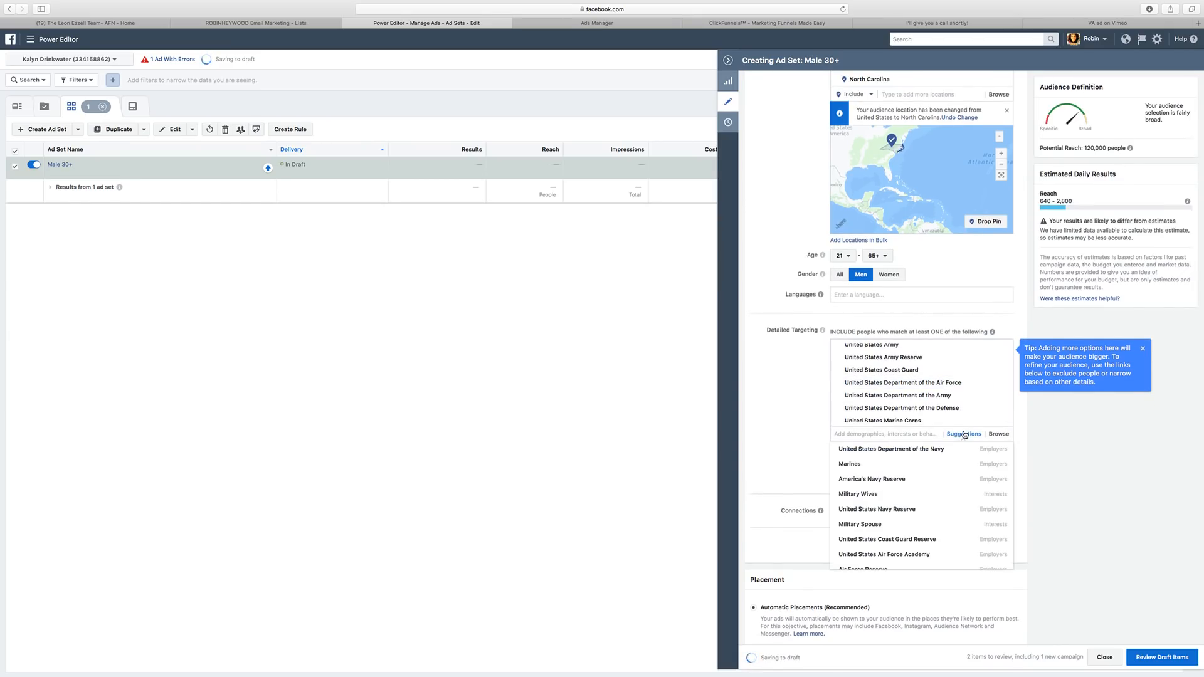
{"action": "left_click", "coordinate": [961, 435]}
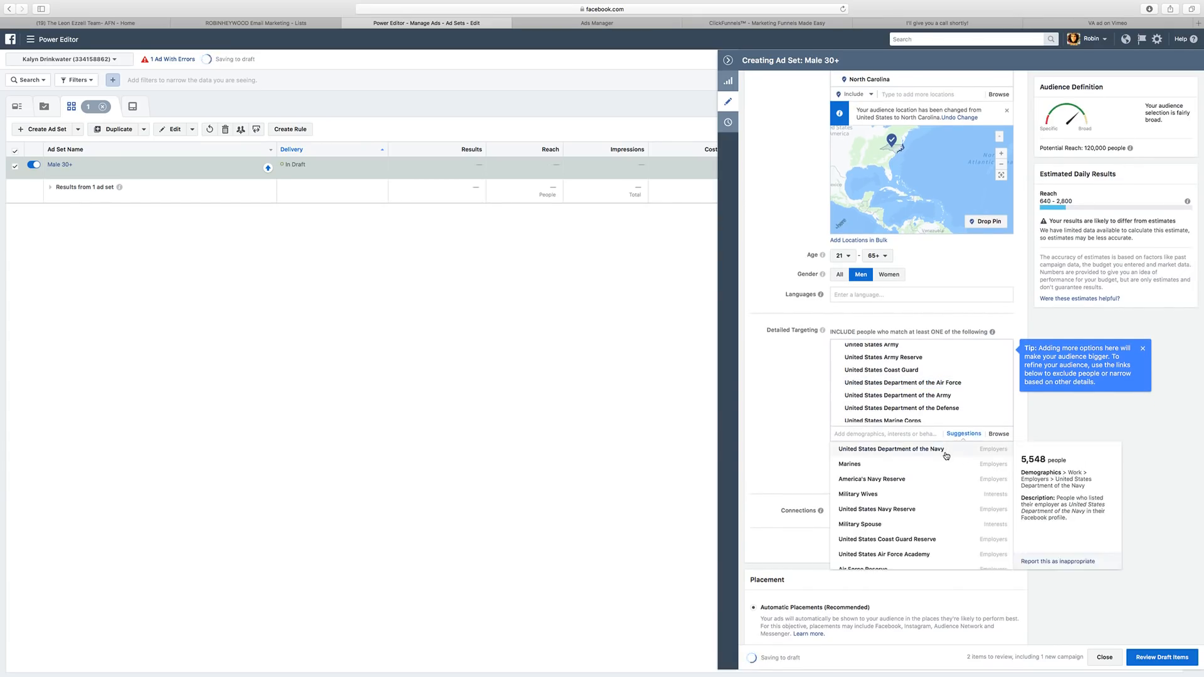
{"action": "left_click", "coordinate": [946, 455]}
{"action": "left_click", "coordinate": [962, 434]}
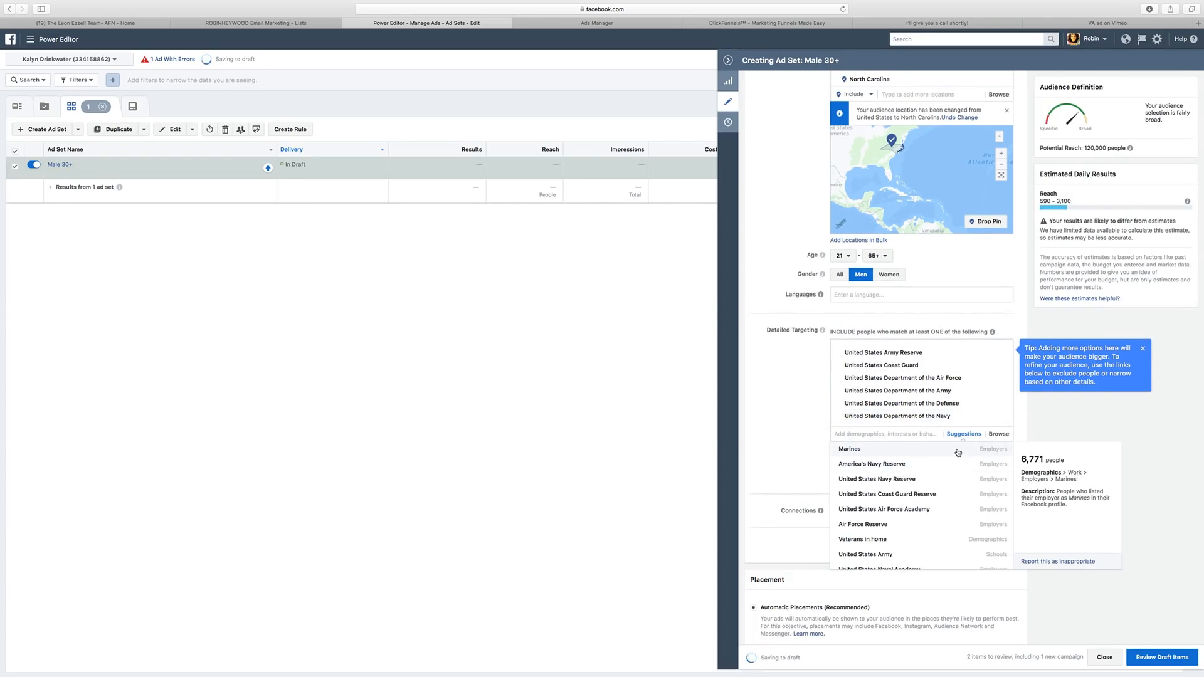
{"action": "left_click", "coordinate": [957, 452]}
Add Veterans in home from the suggested targeting options.
{"action": "left_click", "coordinate": [964, 435]}
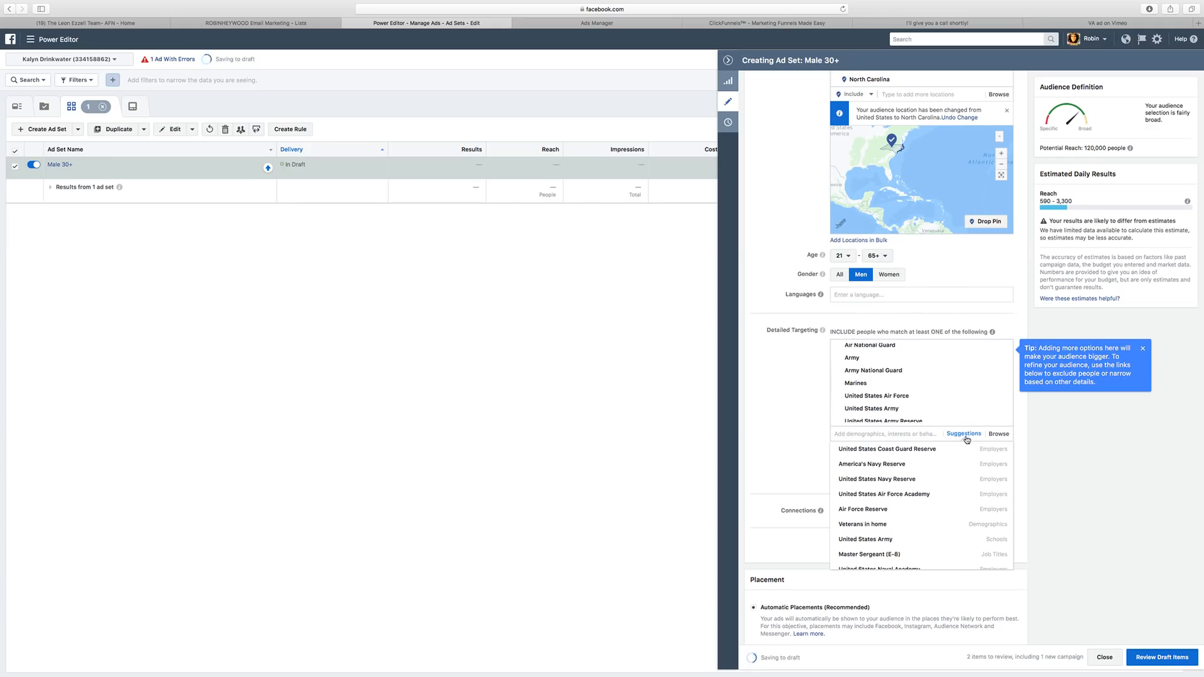
{"action": "left_click", "coordinate": [965, 435]}
{"action": "mouse_move", "coordinate": [962, 495]}
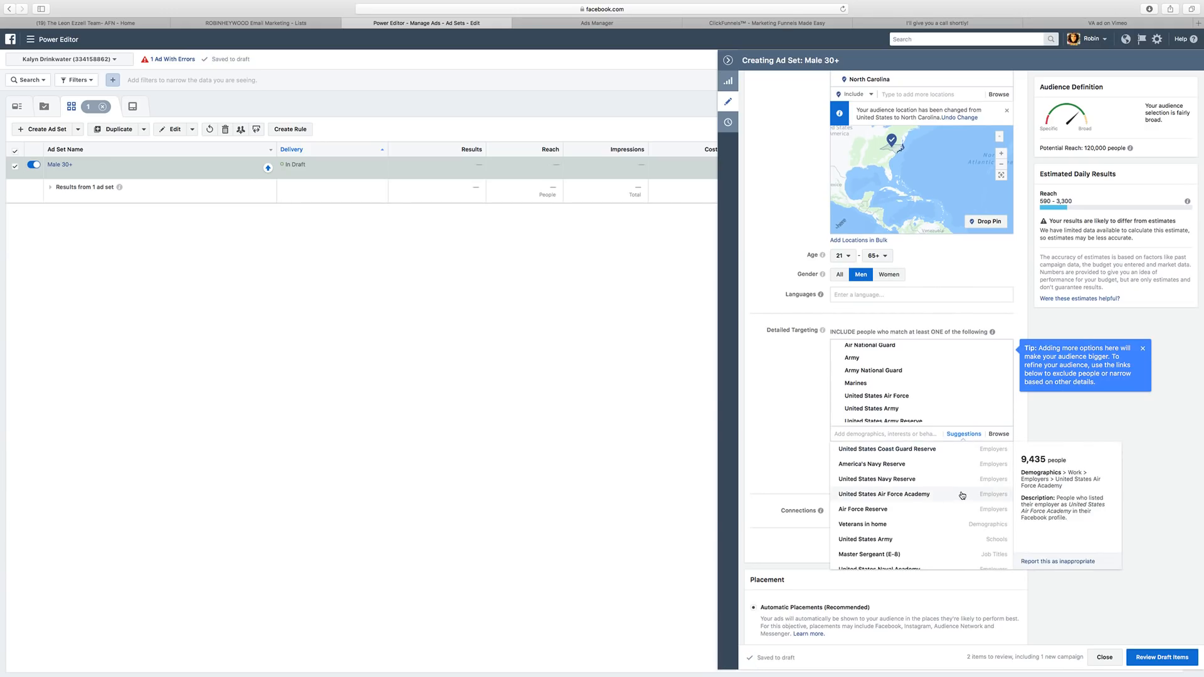
{"action": "scroll", "coordinate": [962, 496], "scroll_direction": "down", "scroll_amount": 2}
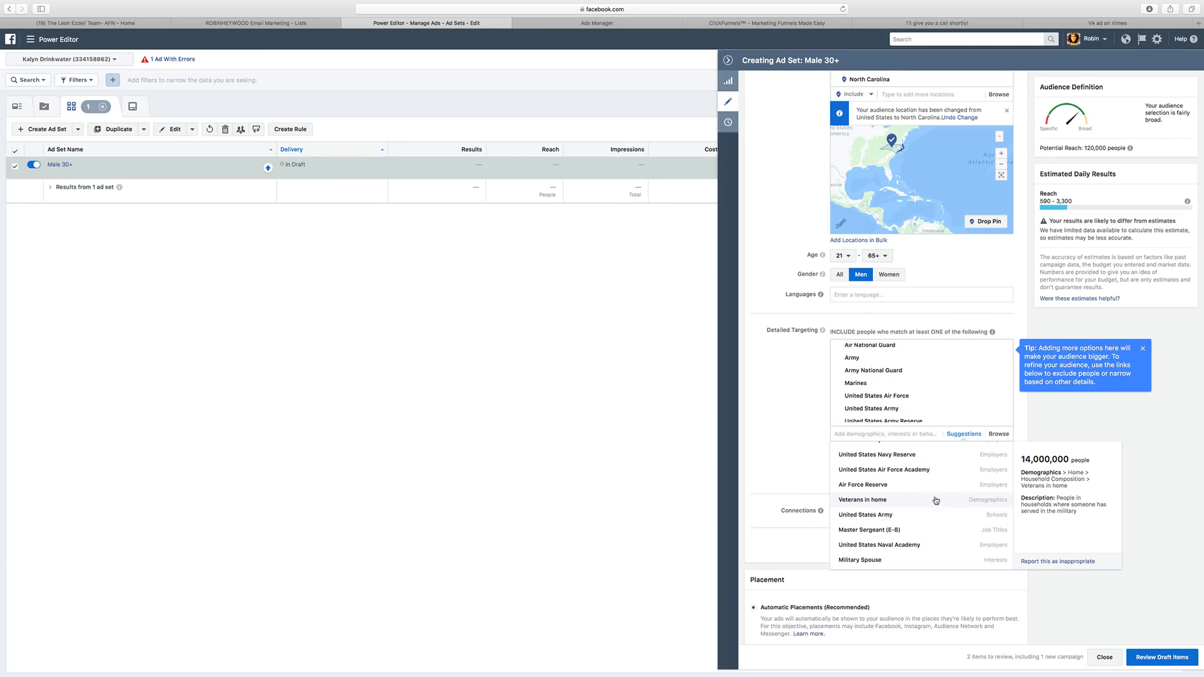
{"action": "left_click", "coordinate": [996, 503]}
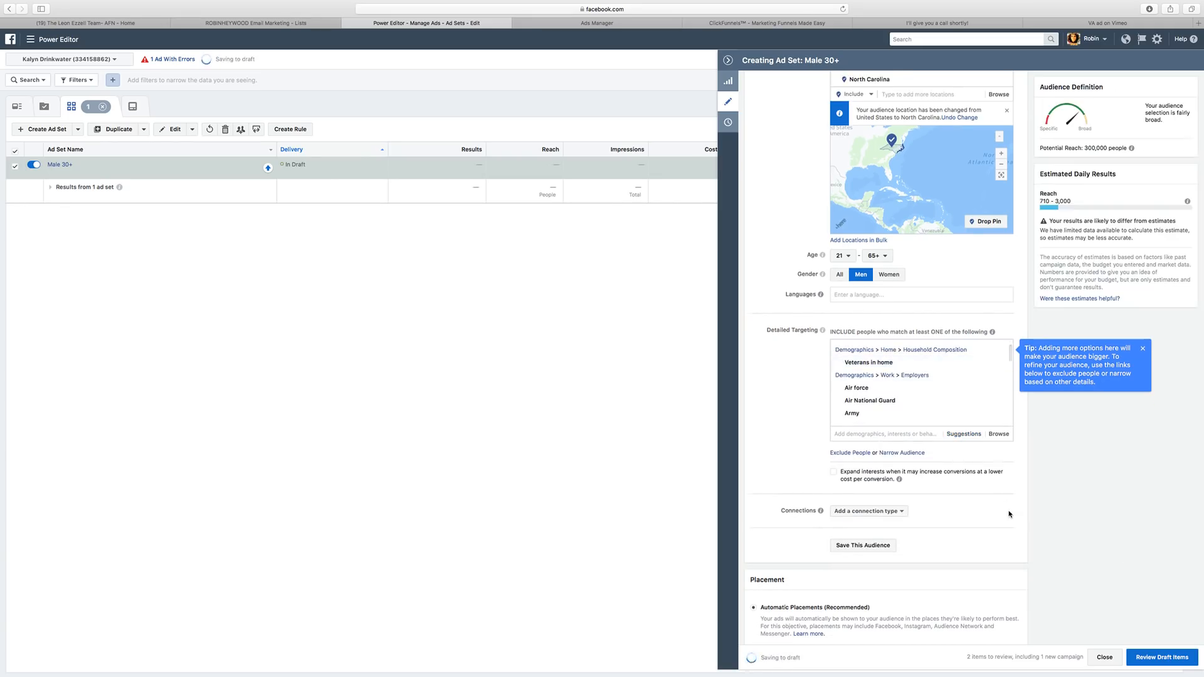
Add United States Army from the suggestions, raising estimated daily reach to 740–3,000.
{"action": "left_click", "coordinate": [964, 434]}
{"action": "scroll", "coordinate": [939, 485], "scroll_direction": "down", "scroll_amount": 1}
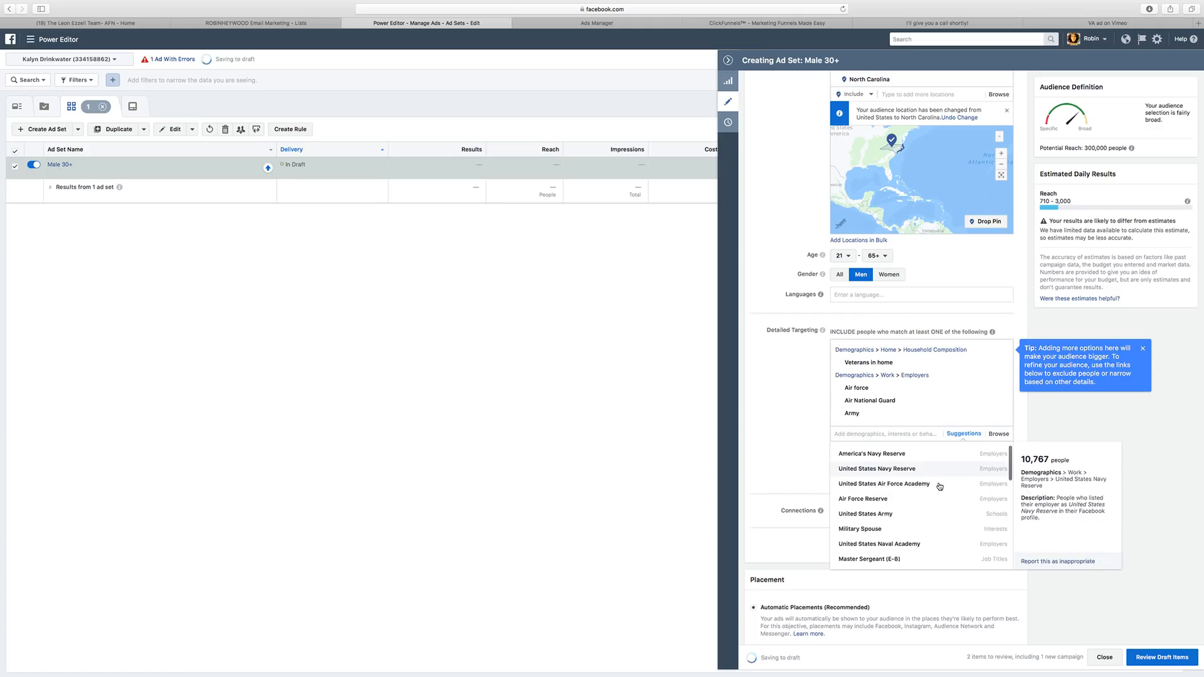
{"action": "left_click", "coordinate": [939, 485]}
{"action": "left_click", "coordinate": [964, 434]}
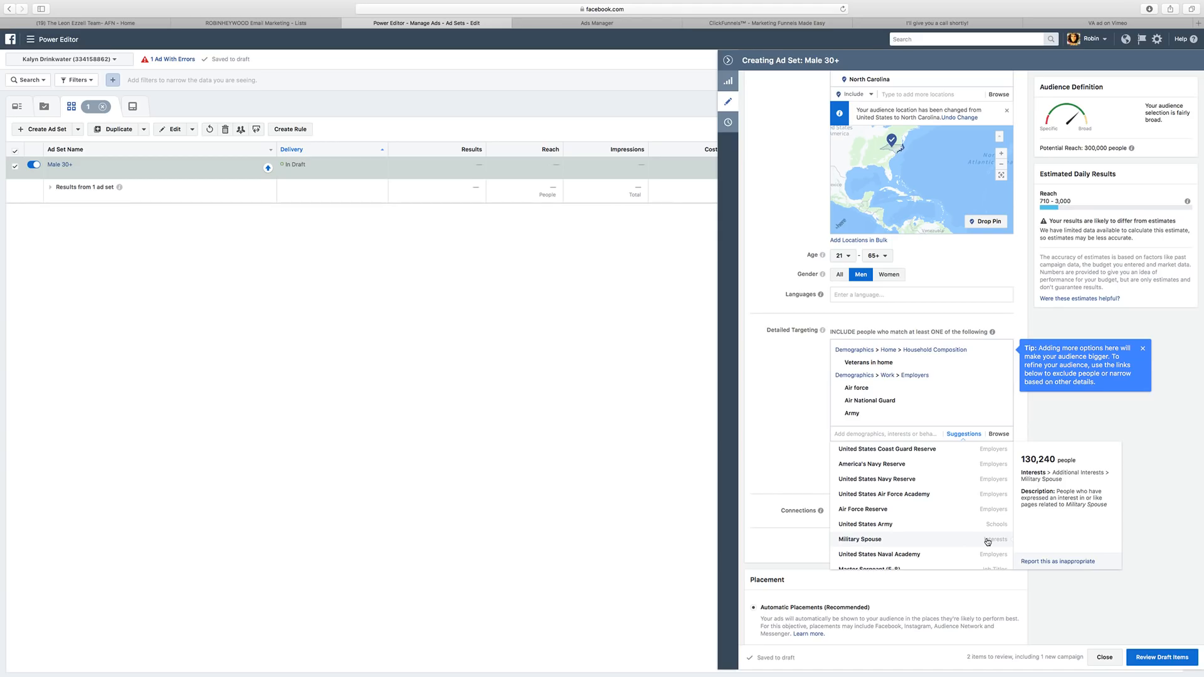
{"action": "scroll", "coordinate": [987, 541], "scroll_direction": "down", "scroll_amount": 3}
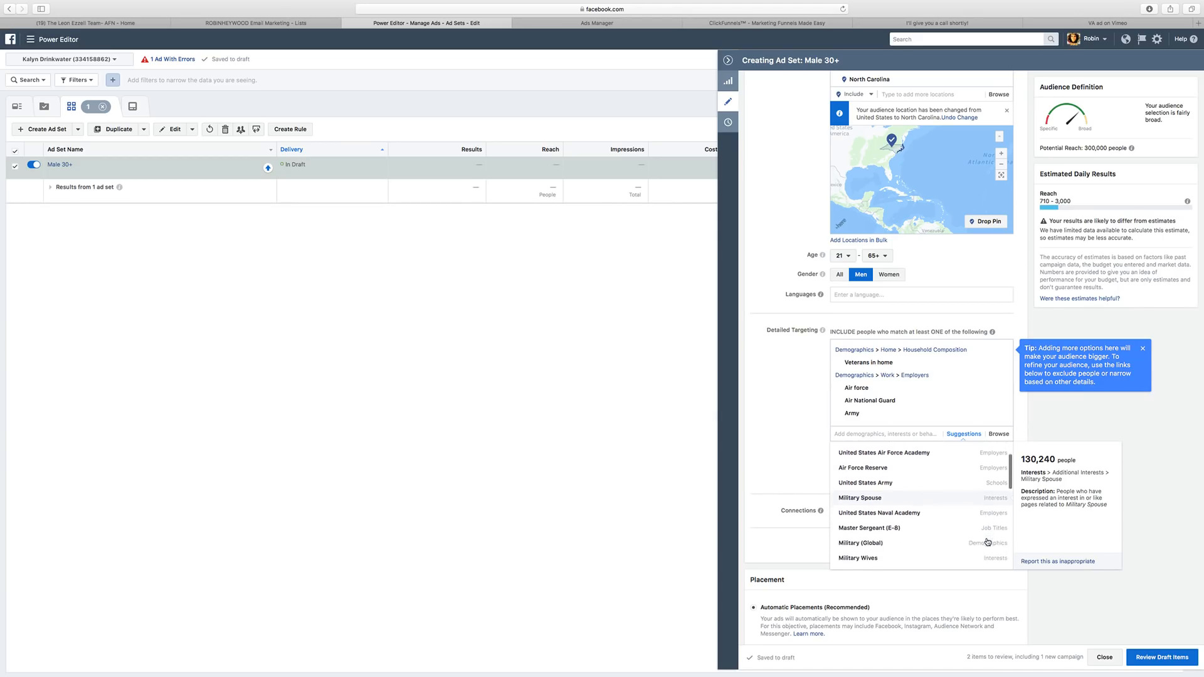
{"action": "scroll", "coordinate": [987, 542], "scroll_direction": "down", "scroll_amount": 2}
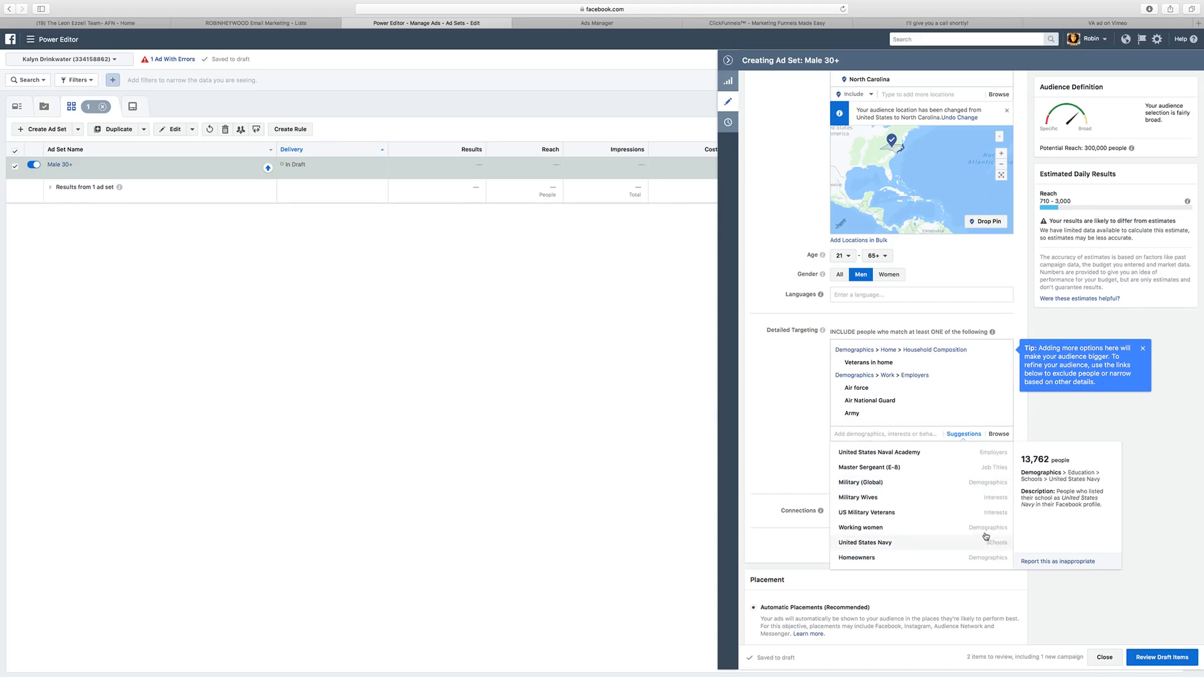
{"action": "scroll", "coordinate": [986, 536], "scroll_direction": "down", "scroll_amount": 2}
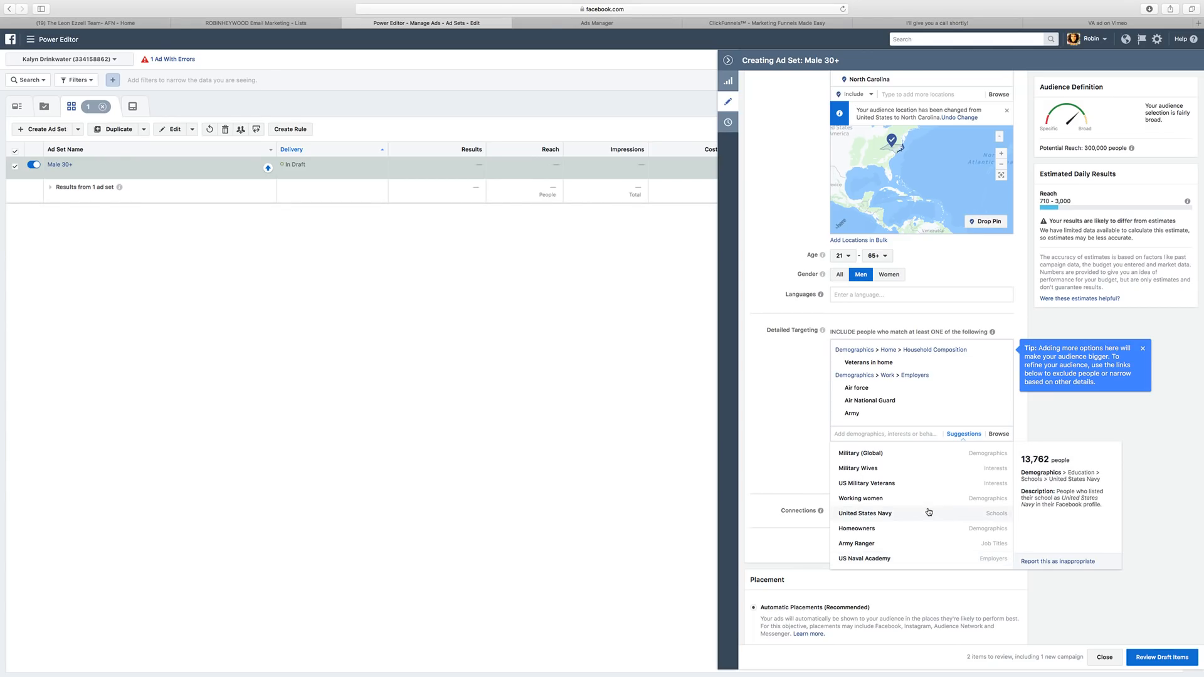
{"action": "scroll", "coordinate": [929, 511], "scroll_direction": "down", "scroll_amount": 5}
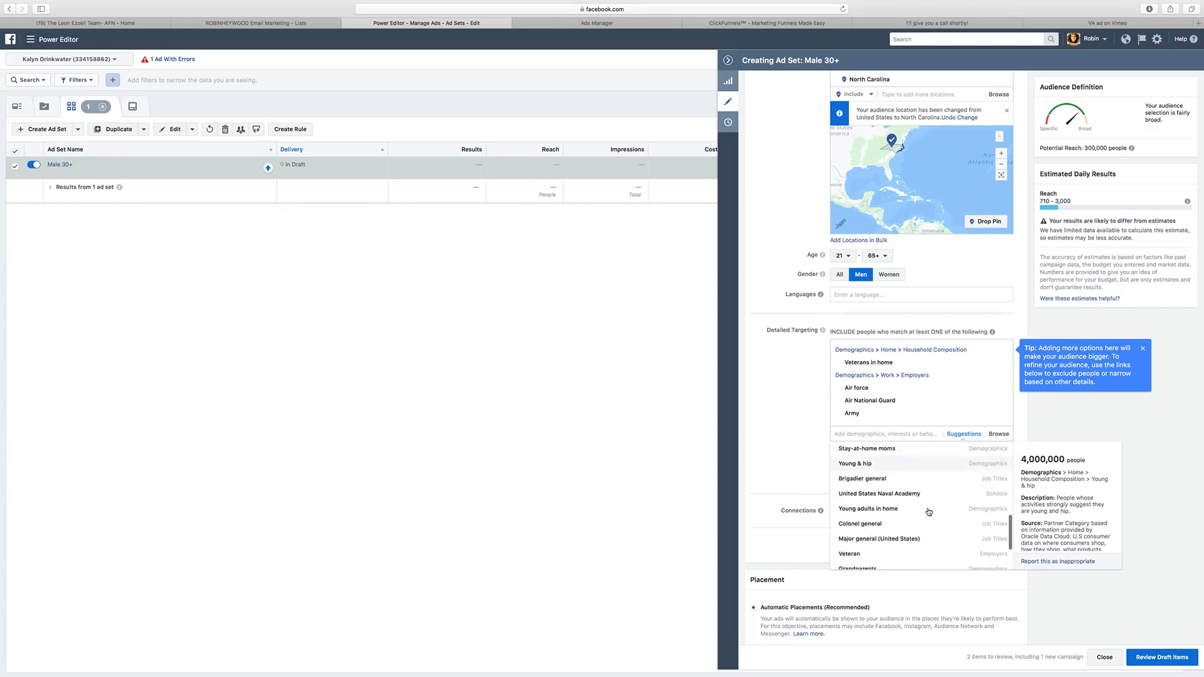
{"action": "scroll", "coordinate": [928, 512], "scroll_direction": "up", "scroll_amount": 10}
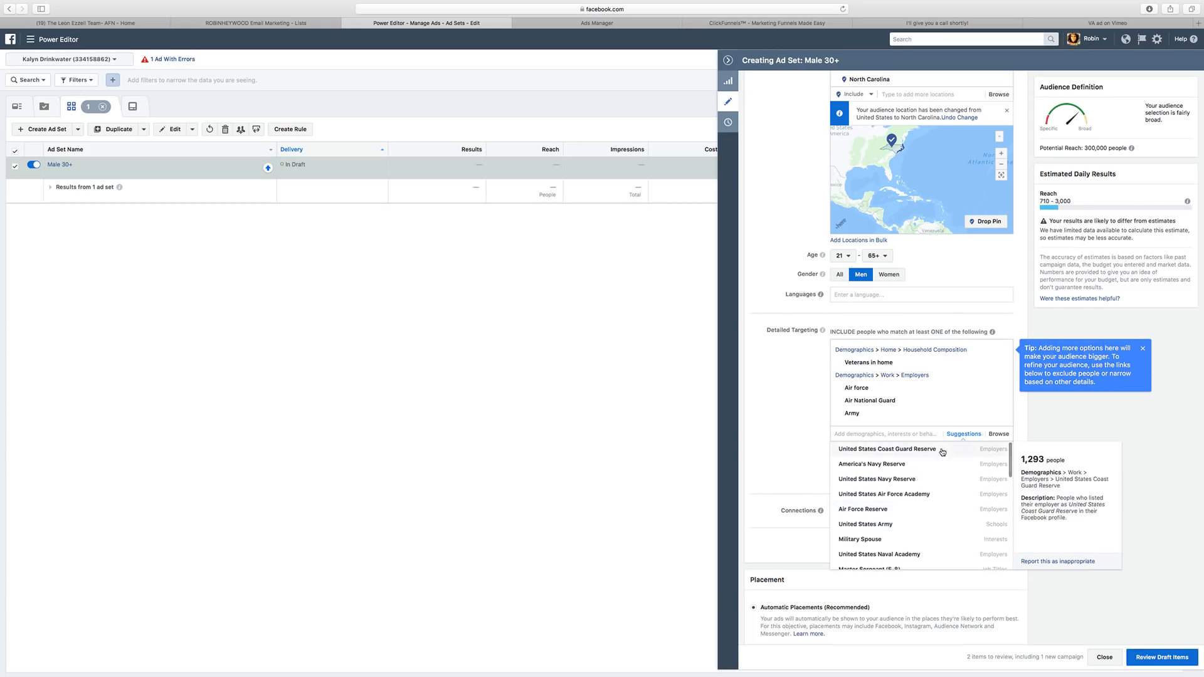
{"action": "left_click", "coordinate": [943, 525]}
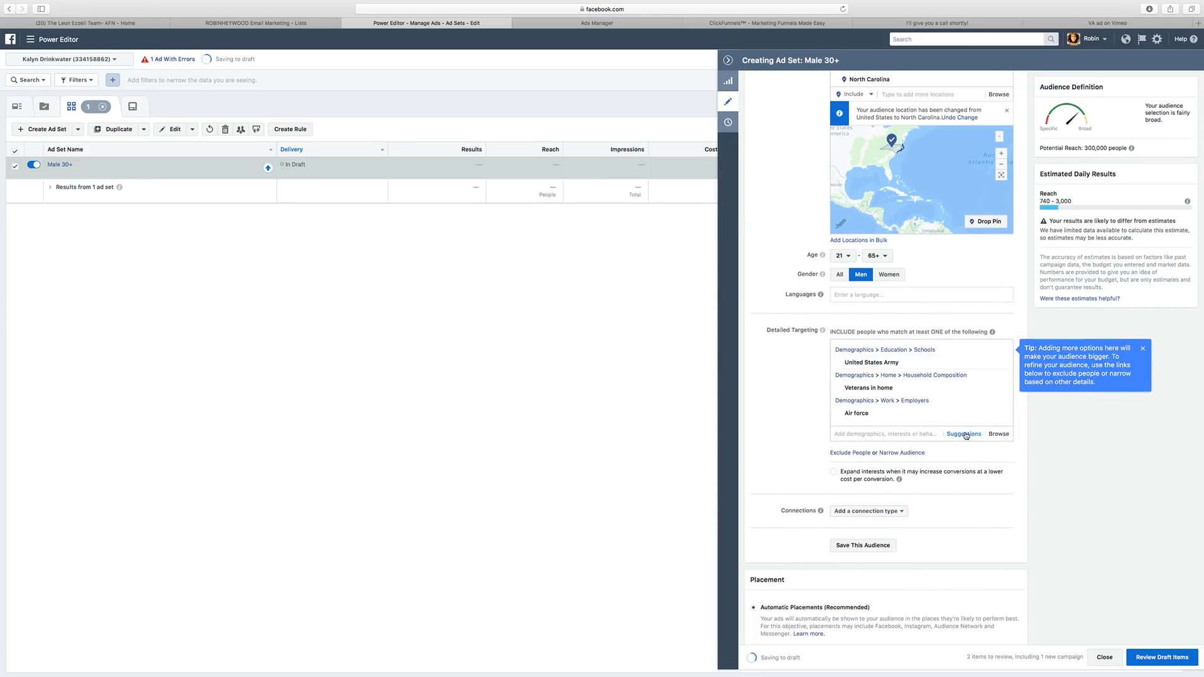
{"action": "left_click", "coordinate": [964, 434]}
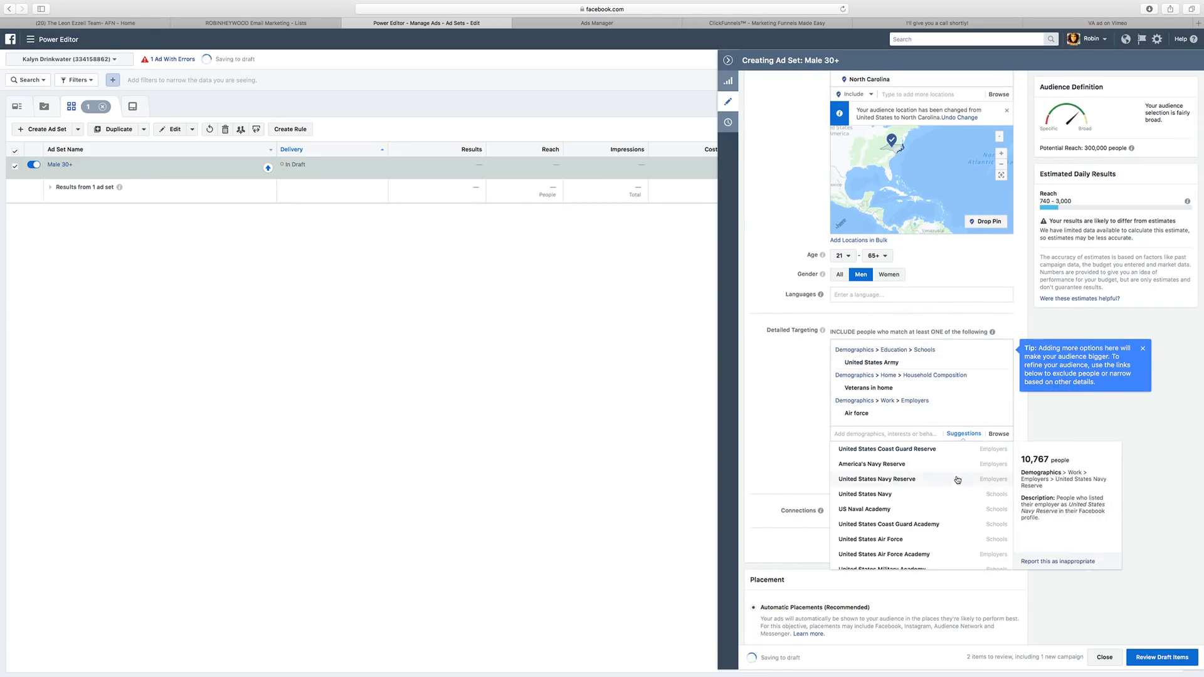
{"action": "left_click", "coordinate": [945, 515]}
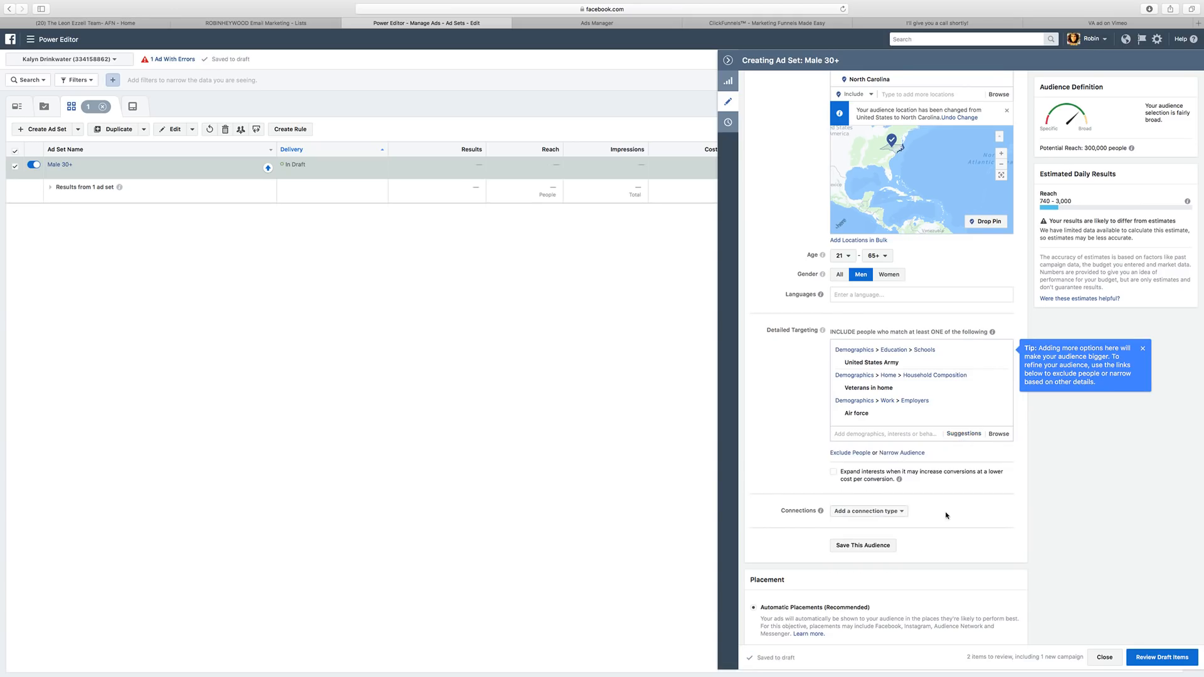
{"action": "left_click", "coordinate": [963, 433]}
Add Military (Global) as an industry target from the suggestions list.
{"action": "scroll", "coordinate": [946, 539], "scroll_direction": "down", "scroll_amount": 3}
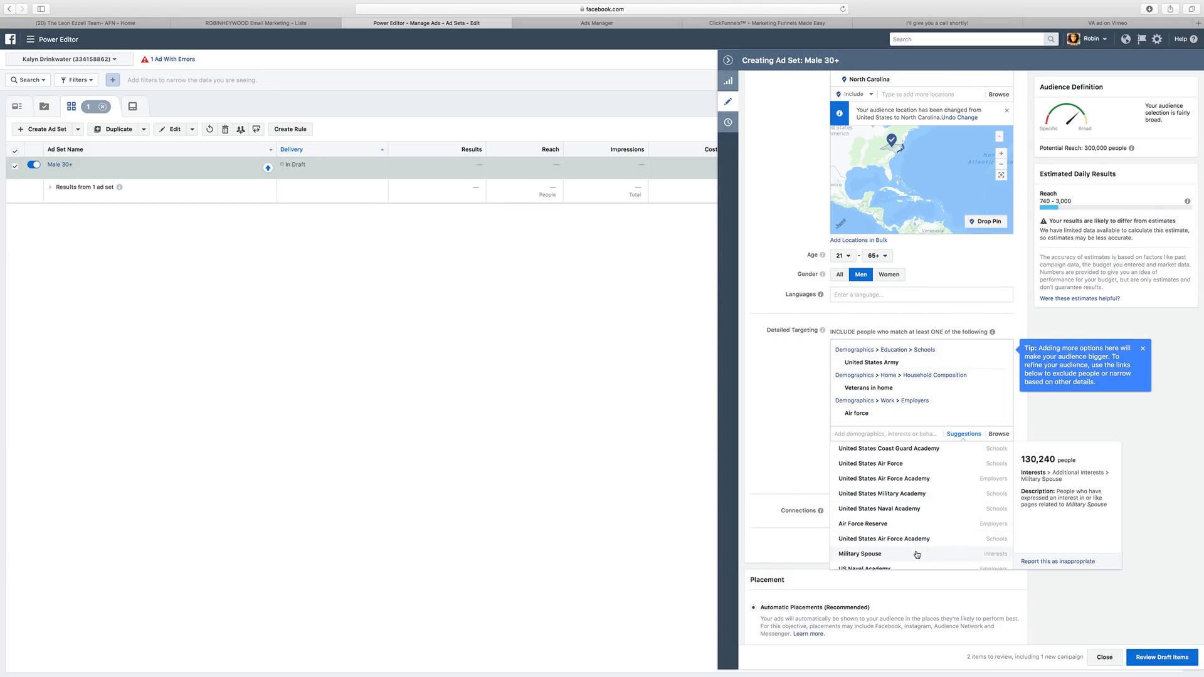
{"action": "scroll", "coordinate": [918, 554], "scroll_direction": "down", "scroll_amount": 1}
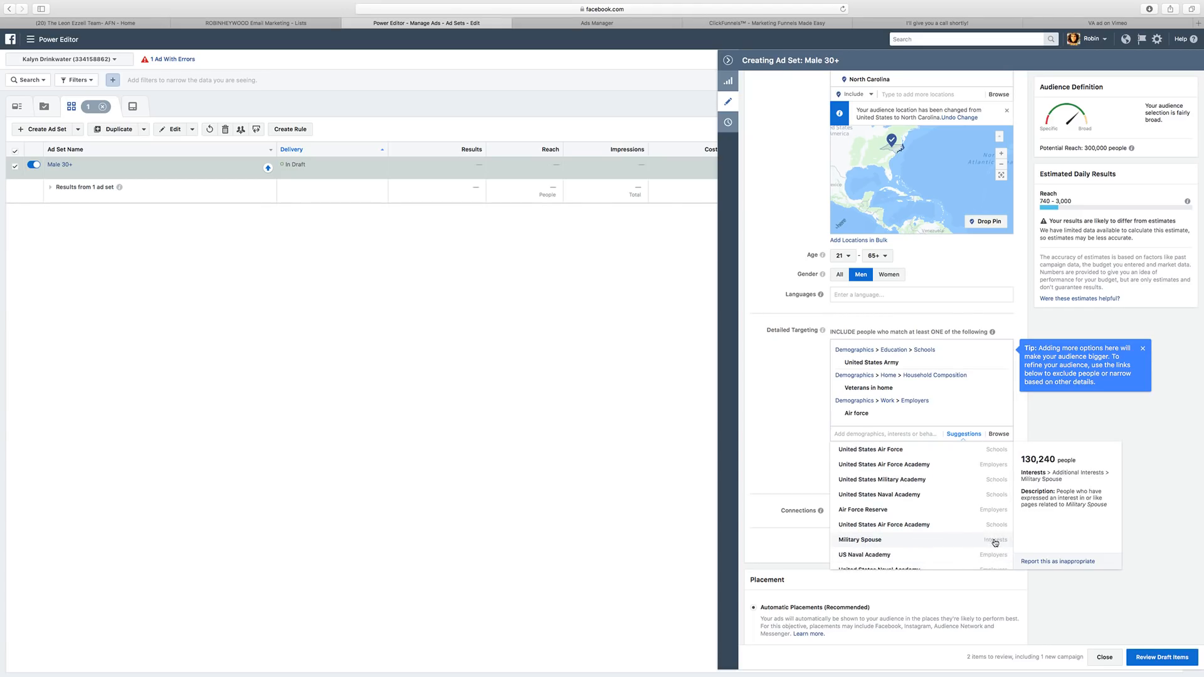
{"action": "scroll", "coordinate": [942, 542], "scroll_direction": "down", "scroll_amount": 3}
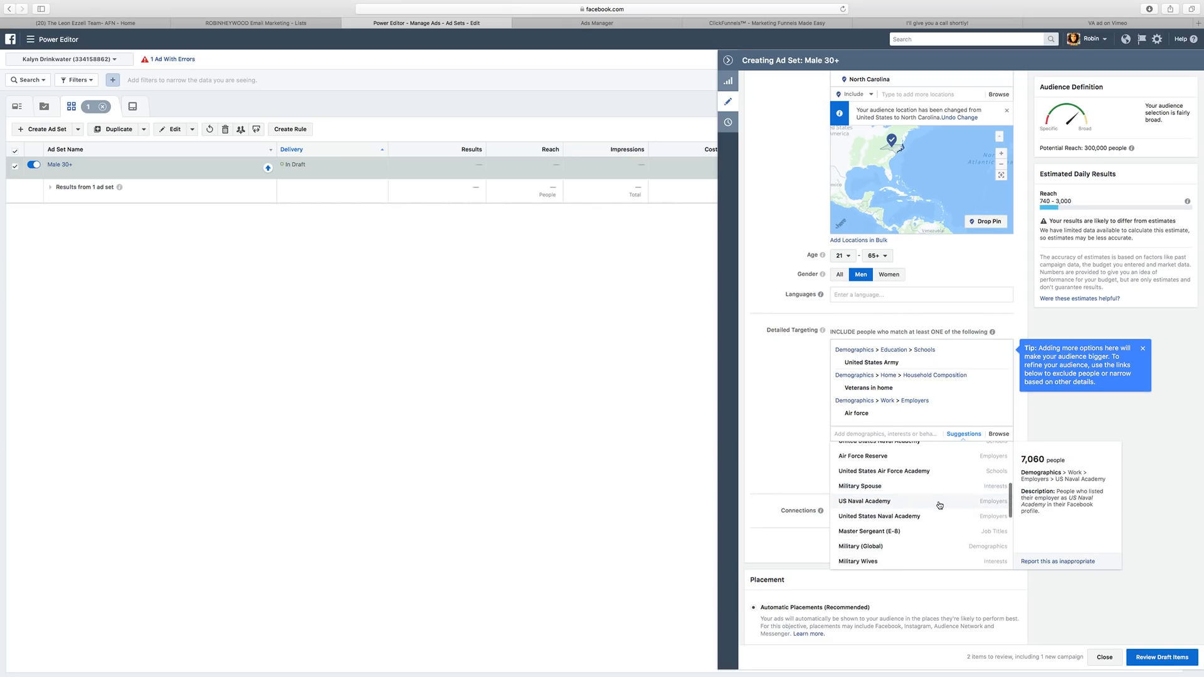
{"action": "scroll", "coordinate": [937, 511], "scroll_direction": "down", "scroll_amount": 1}
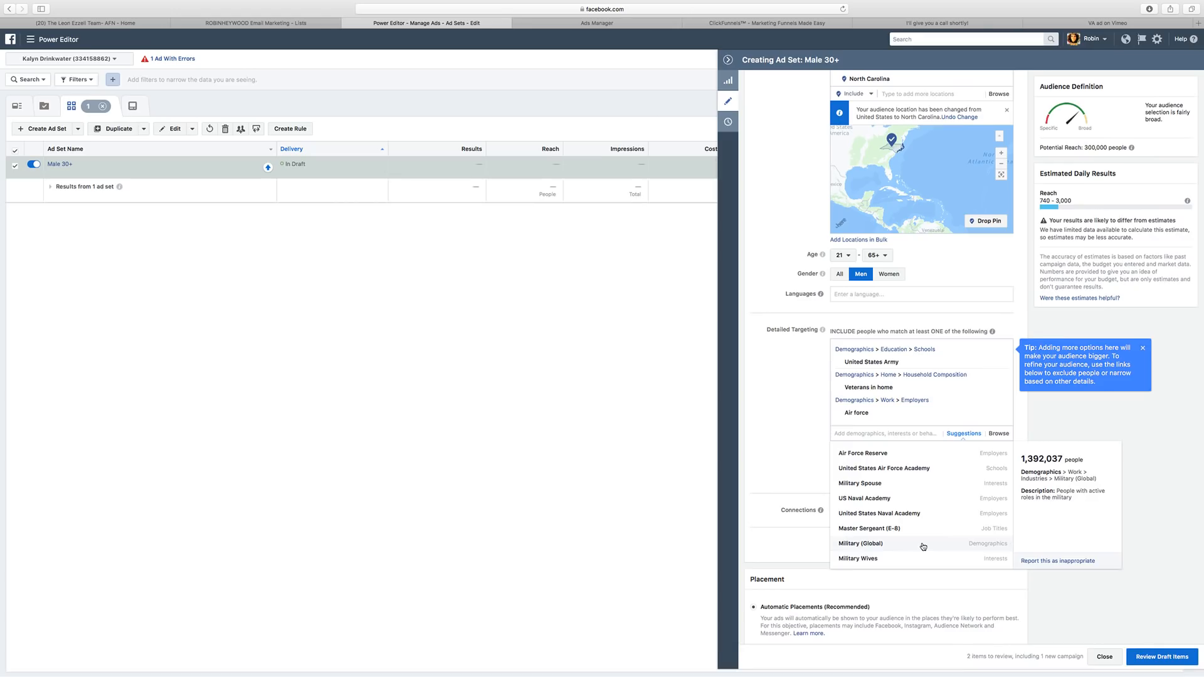
{"action": "scroll", "coordinate": [926, 530], "scroll_direction": "down", "scroll_amount": 3}
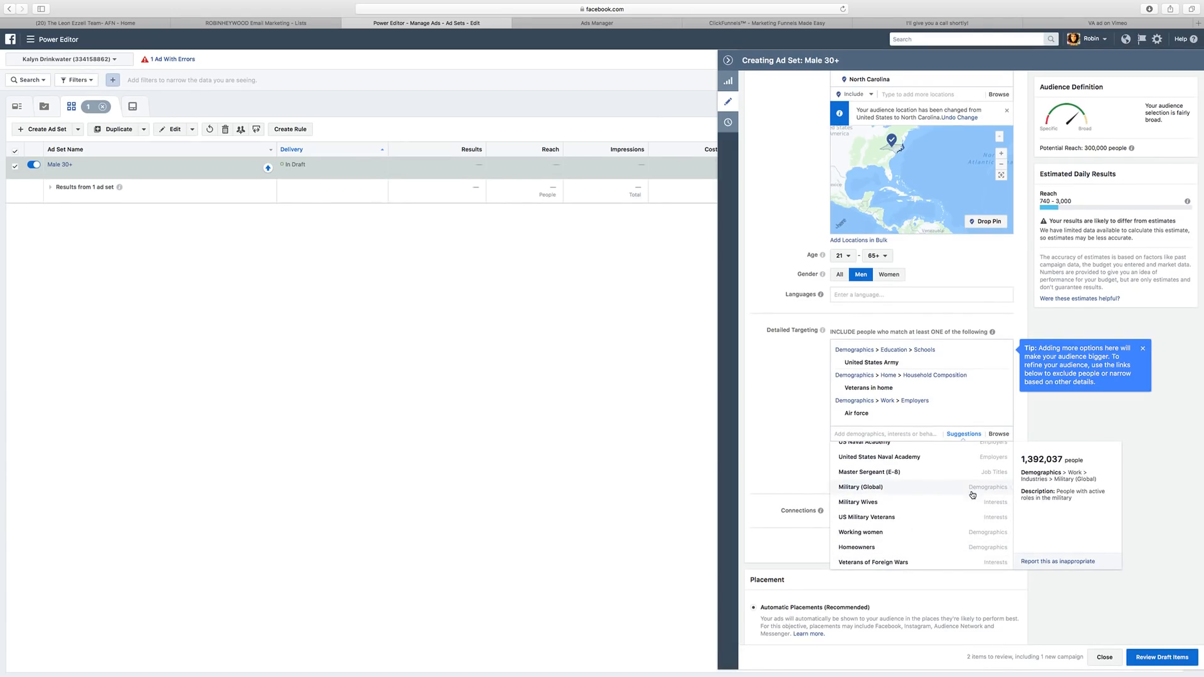
{"action": "left_click", "coordinate": [921, 488]}
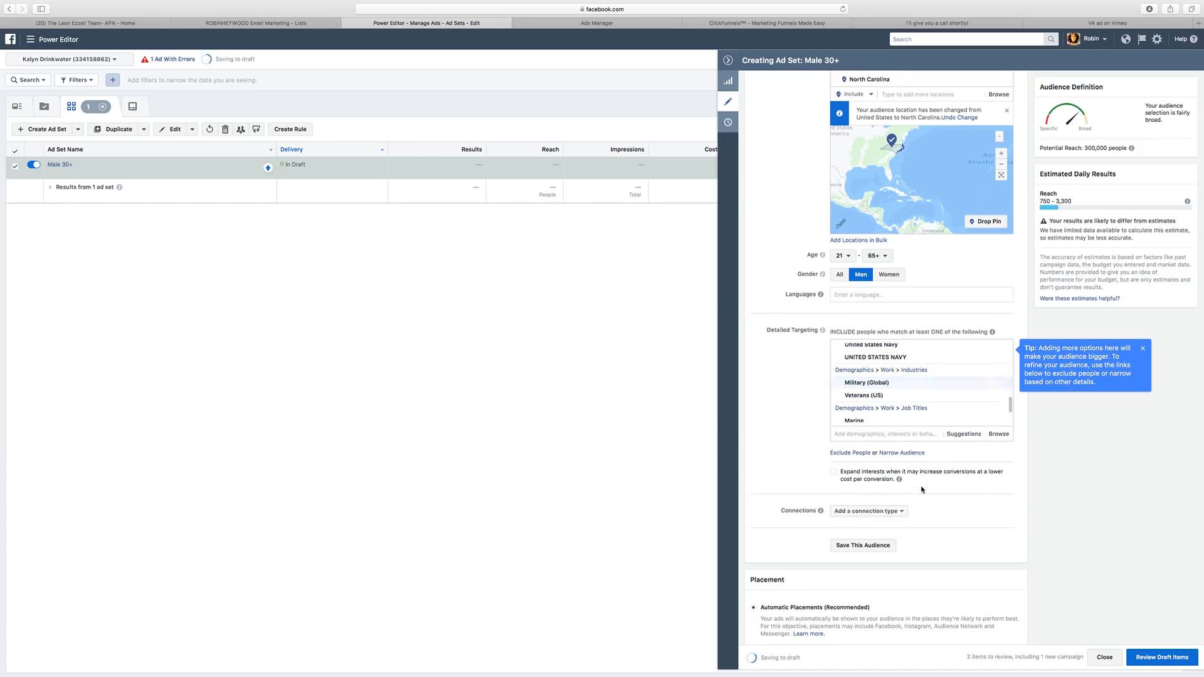
Add two Marine job titles (Marines, US Marine) and Veteran to the targeting.
{"action": "left_click", "coordinate": [969, 435]}
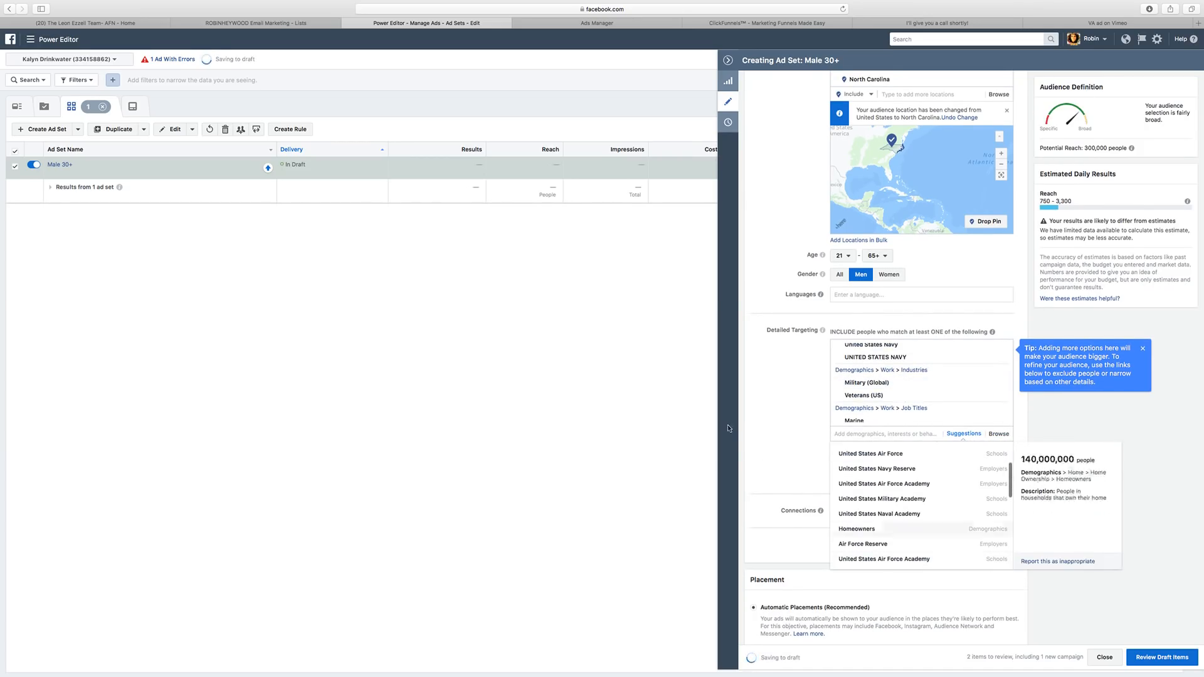
{"action": "left_click", "coordinate": [762, 414]}
{"action": "left_click", "coordinate": [966, 441]}
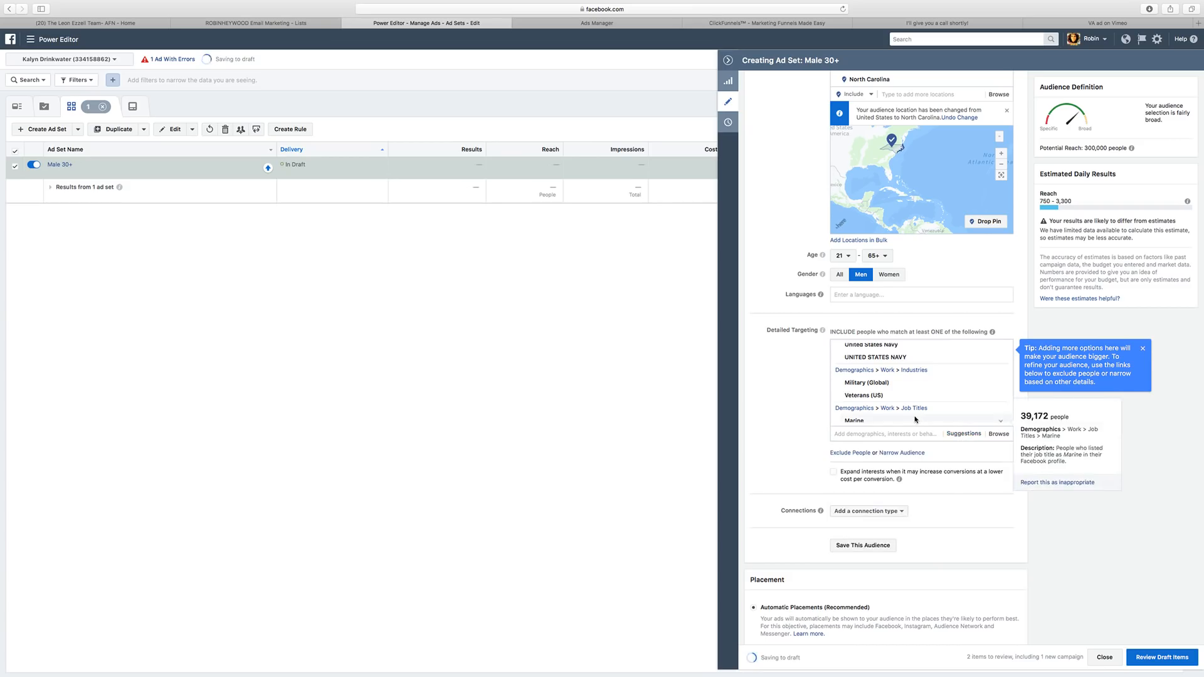
{"action": "left_click", "coordinate": [928, 419]}
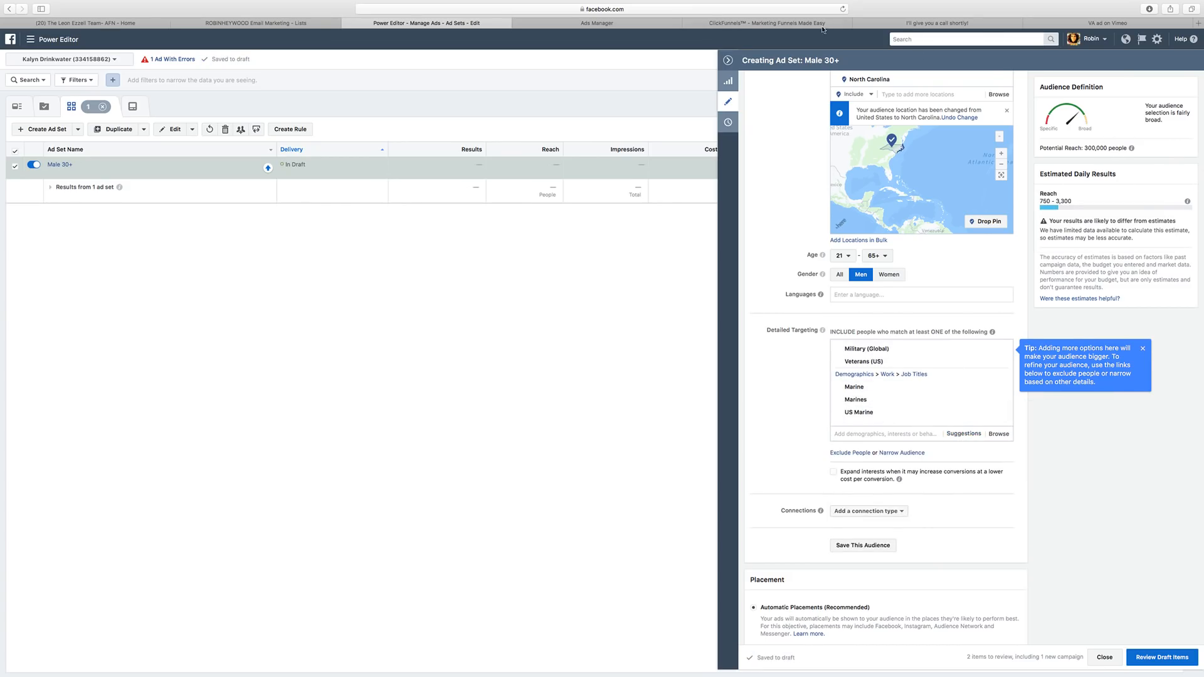
{"action": "left_click", "coordinate": [963, 433]}
{"action": "left_click", "coordinate": [915, 401]}
{"action": "scroll", "coordinate": [803, 395], "scroll_direction": "down", "scroll_amount": 1}
{"action": "scroll", "coordinate": [803, 395], "scroll_direction": "down", "scroll_amount": 2}
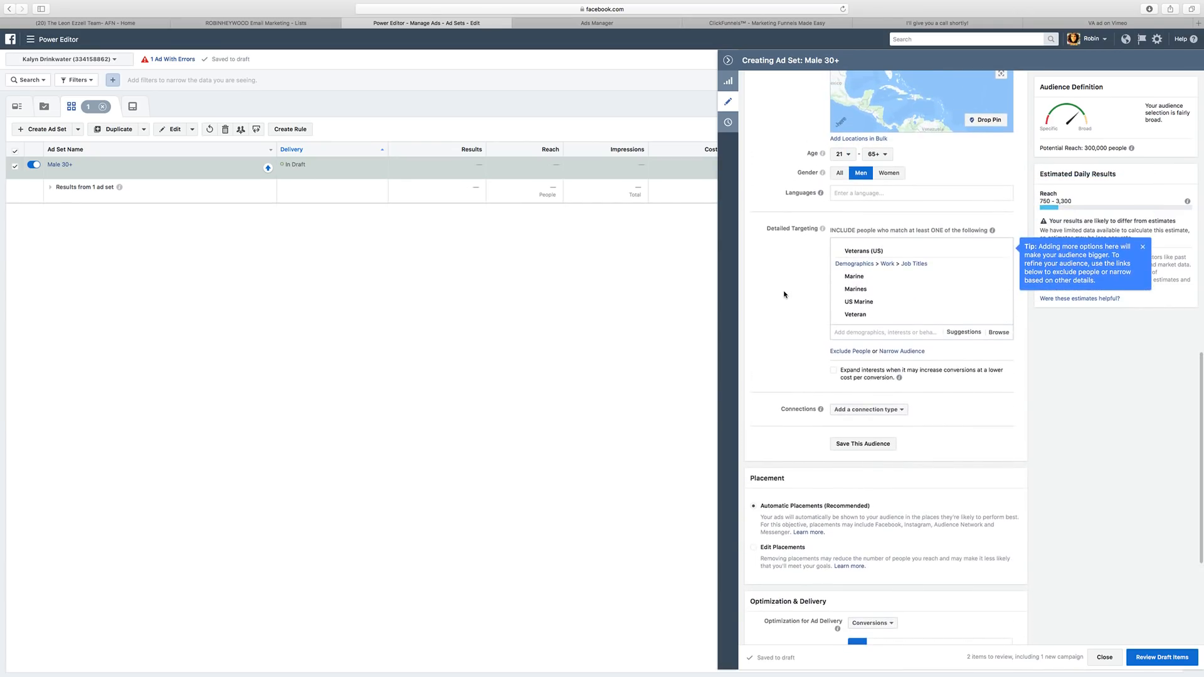
{"action": "scroll", "coordinate": [1017, 185], "scroll_direction": "up", "scroll_amount": 2}
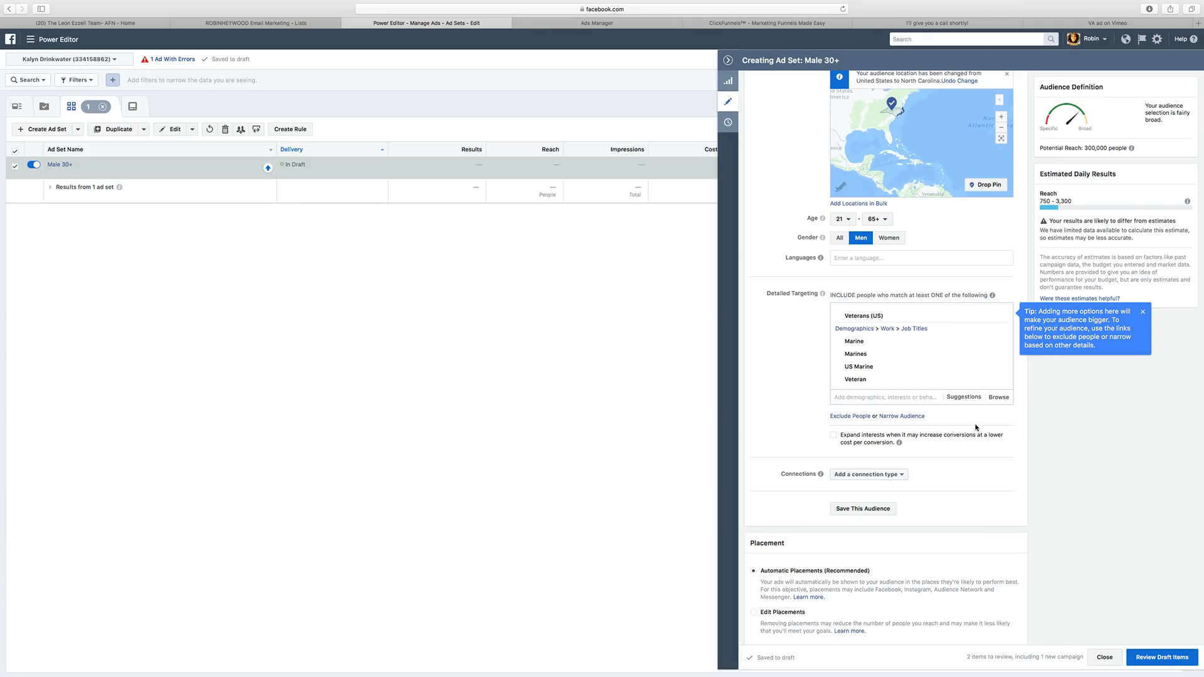
Try a MUST ALSO match on First time homebuyer, then remove it.
{"action": "left_click", "coordinate": [900, 416]}
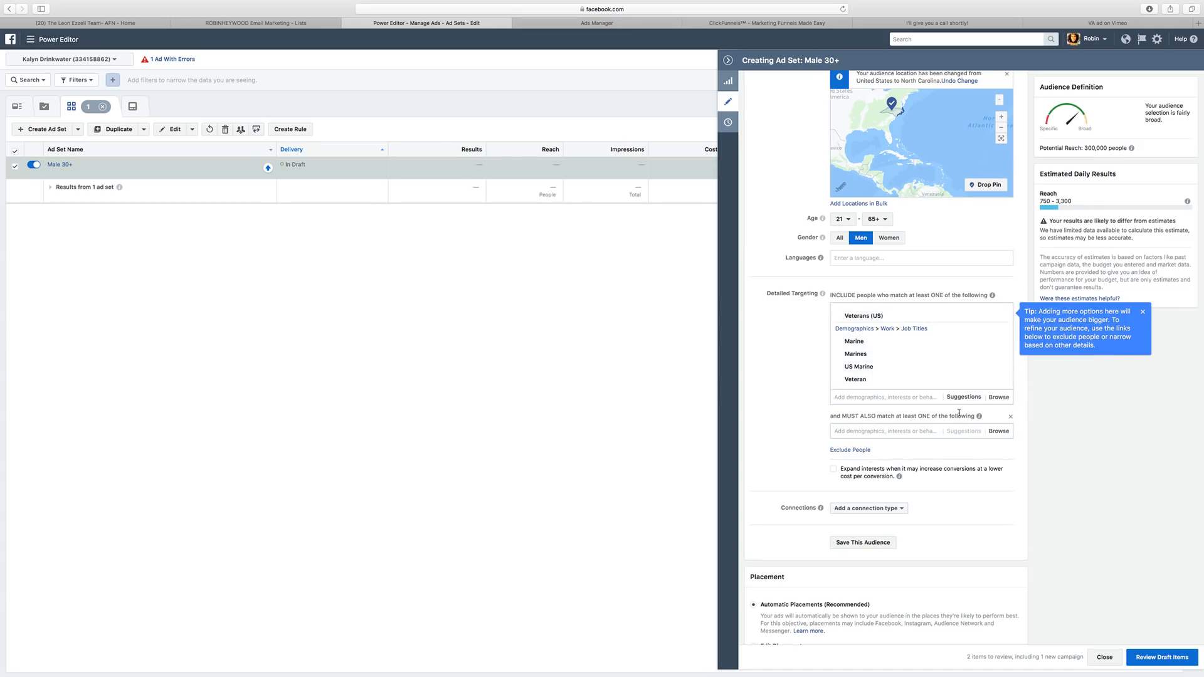
{"action": "left_click", "coordinate": [871, 431]}
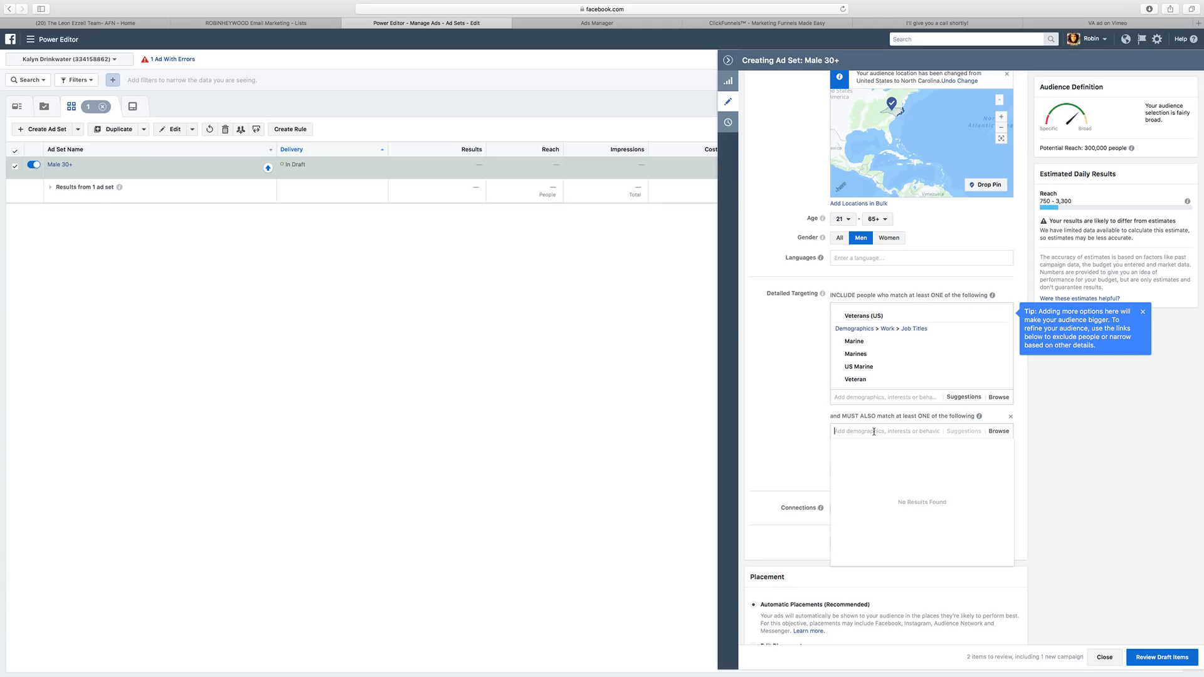
{"action": "type", "text": "first time"}
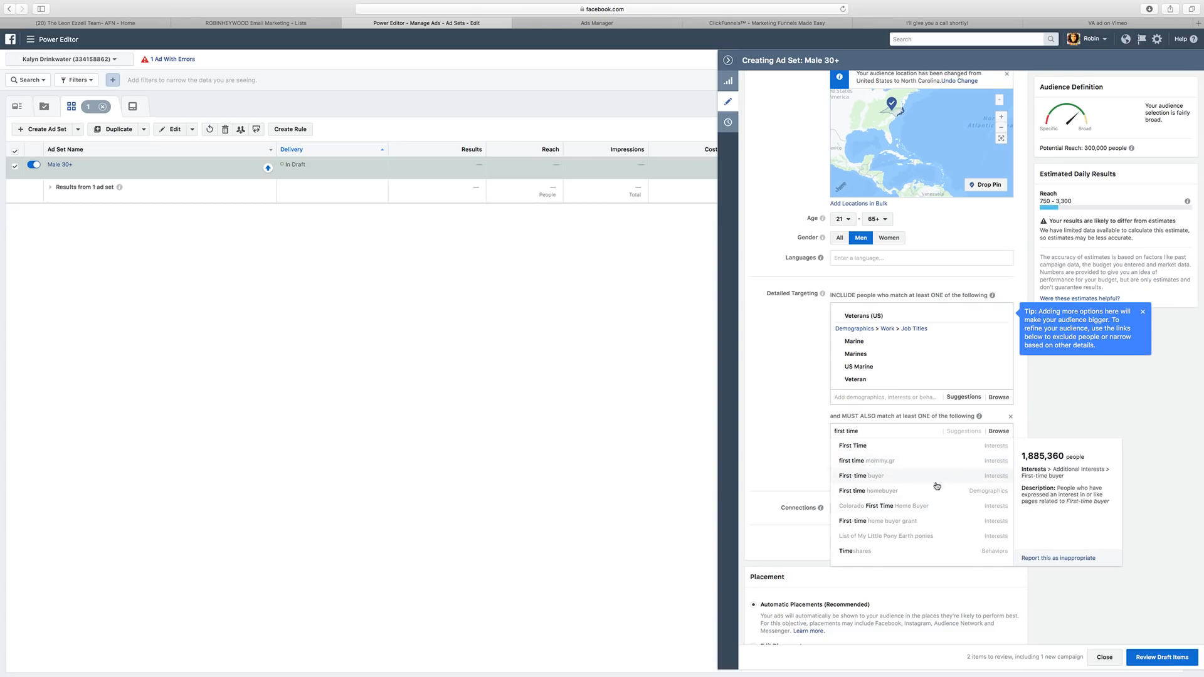
{"action": "left_click", "coordinate": [893, 492]}
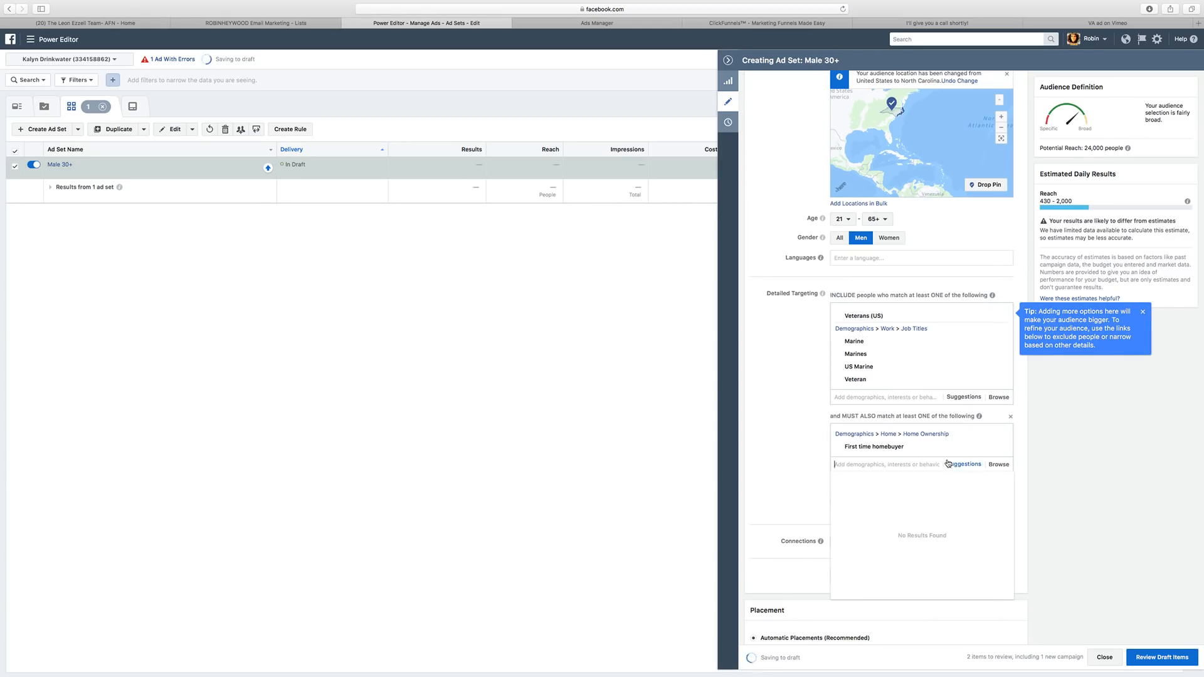
{"action": "mouse_move", "coordinate": [1007, 446]}
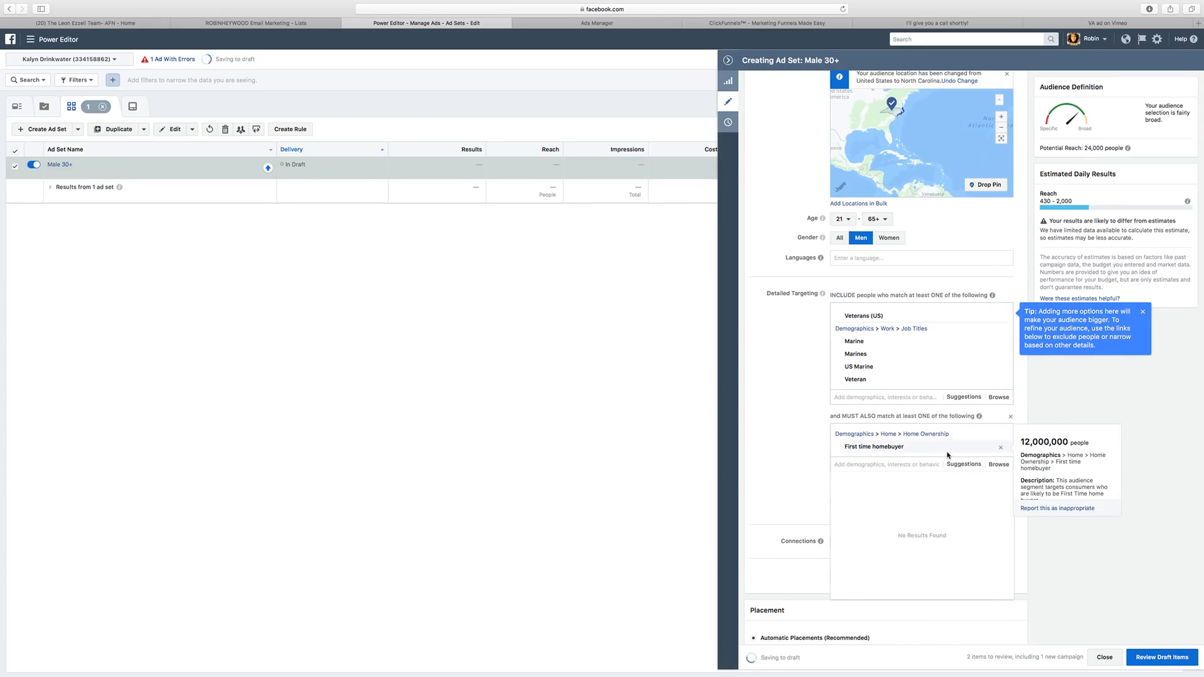
{"action": "left_click", "coordinate": [1001, 447]}
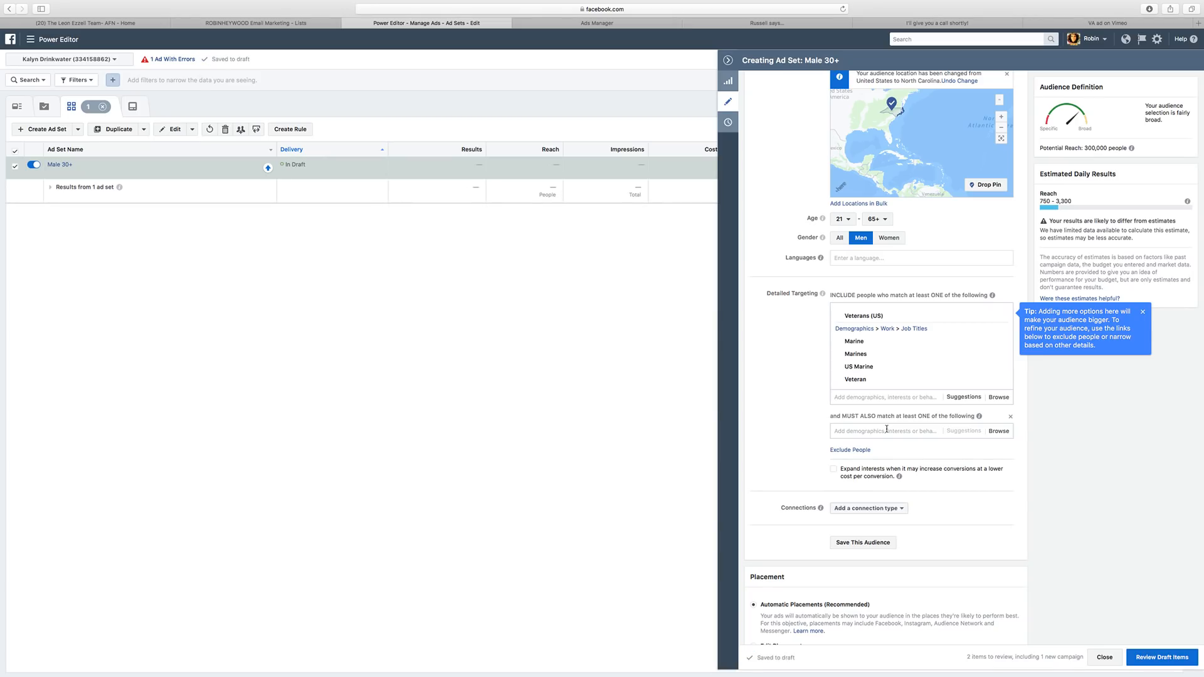
Search 'likely', add Likely to move as a narrowing condition, then remove it.
{"action": "left_click", "coordinate": [885, 428]}
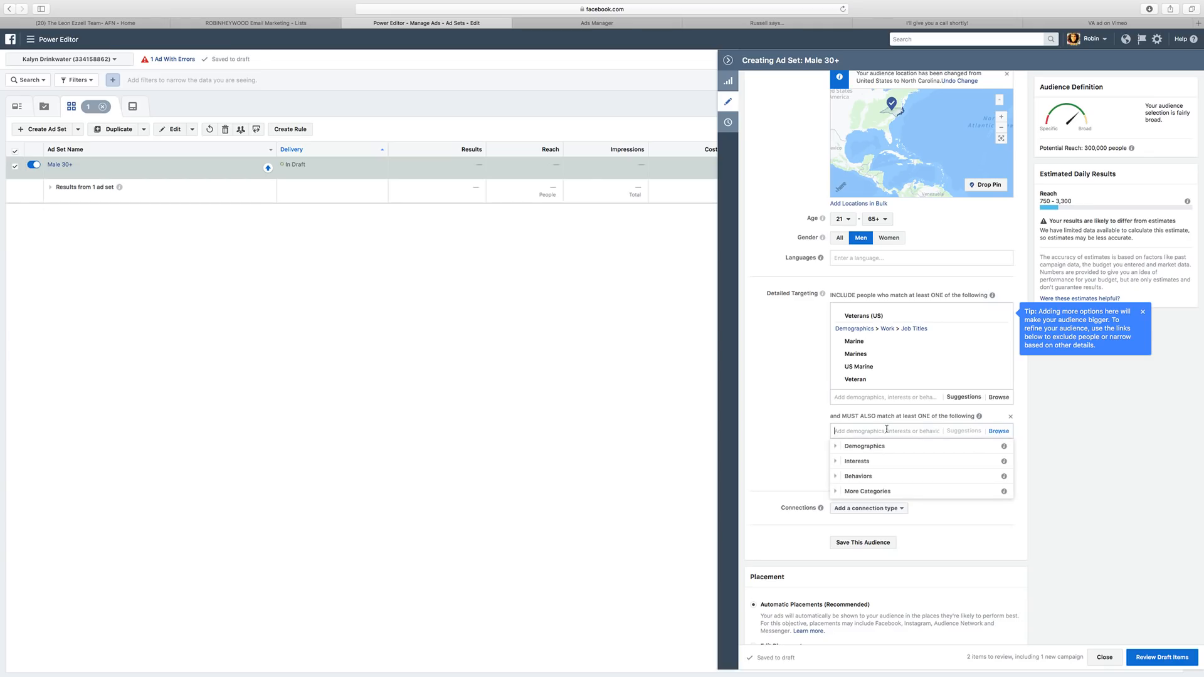
{"action": "type", "text": "likely"}
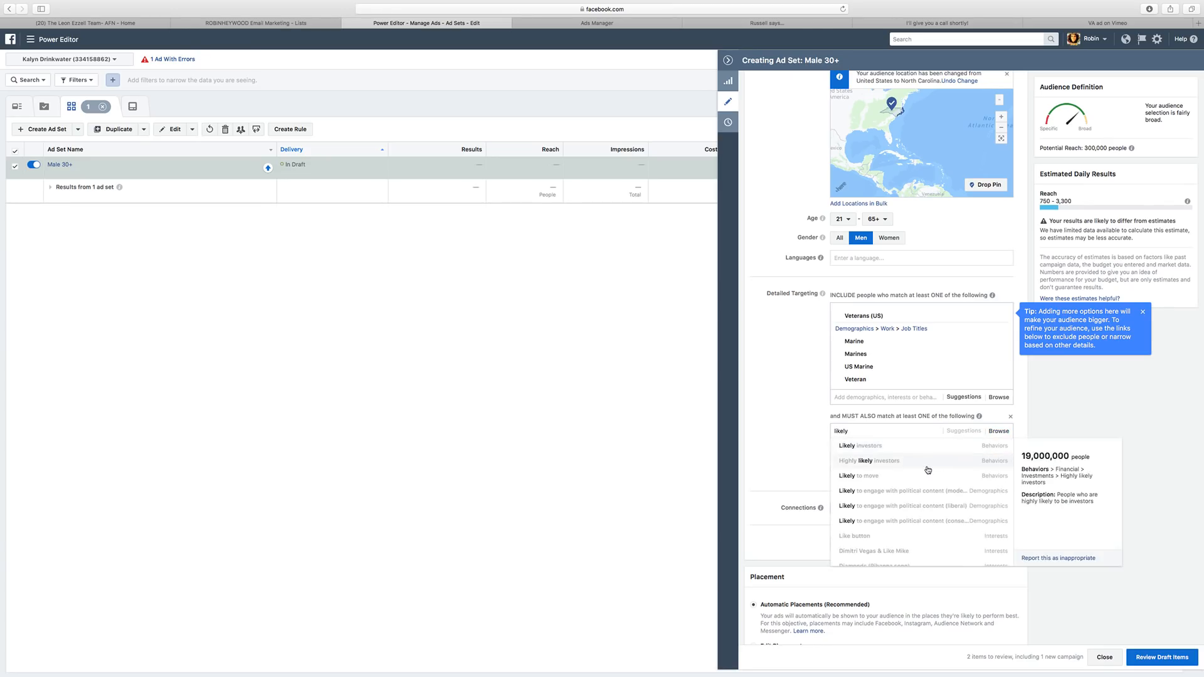
{"action": "left_click", "coordinate": [921, 476]}
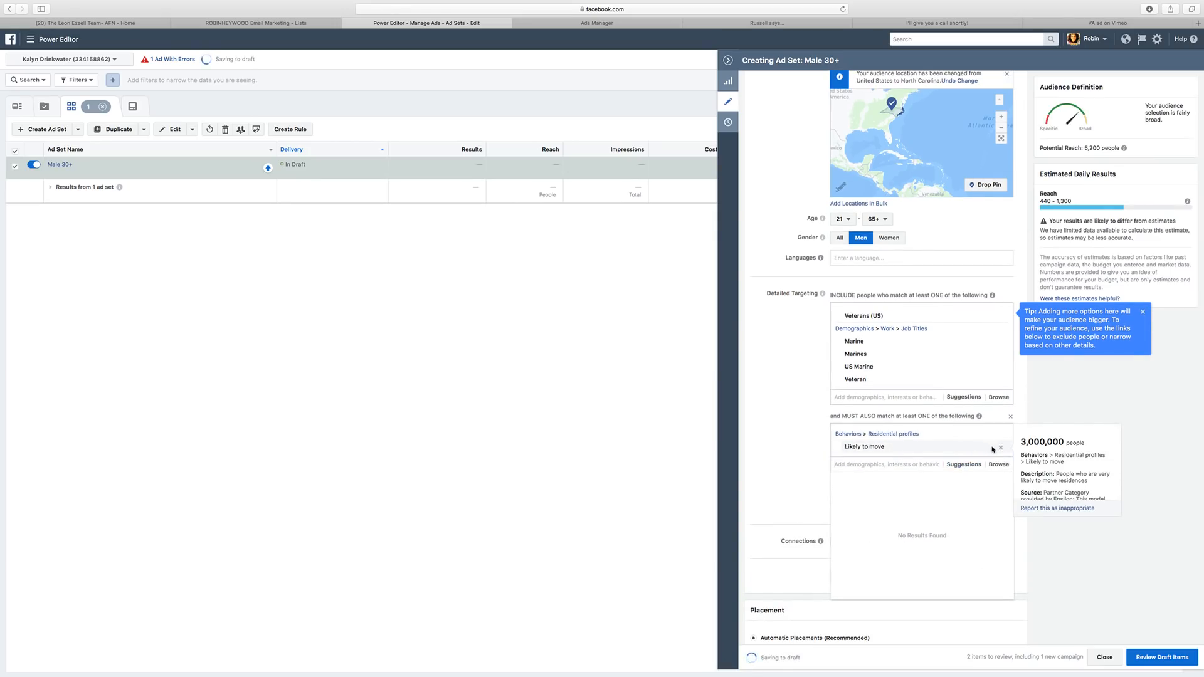
{"action": "left_click", "coordinate": [997, 447]}
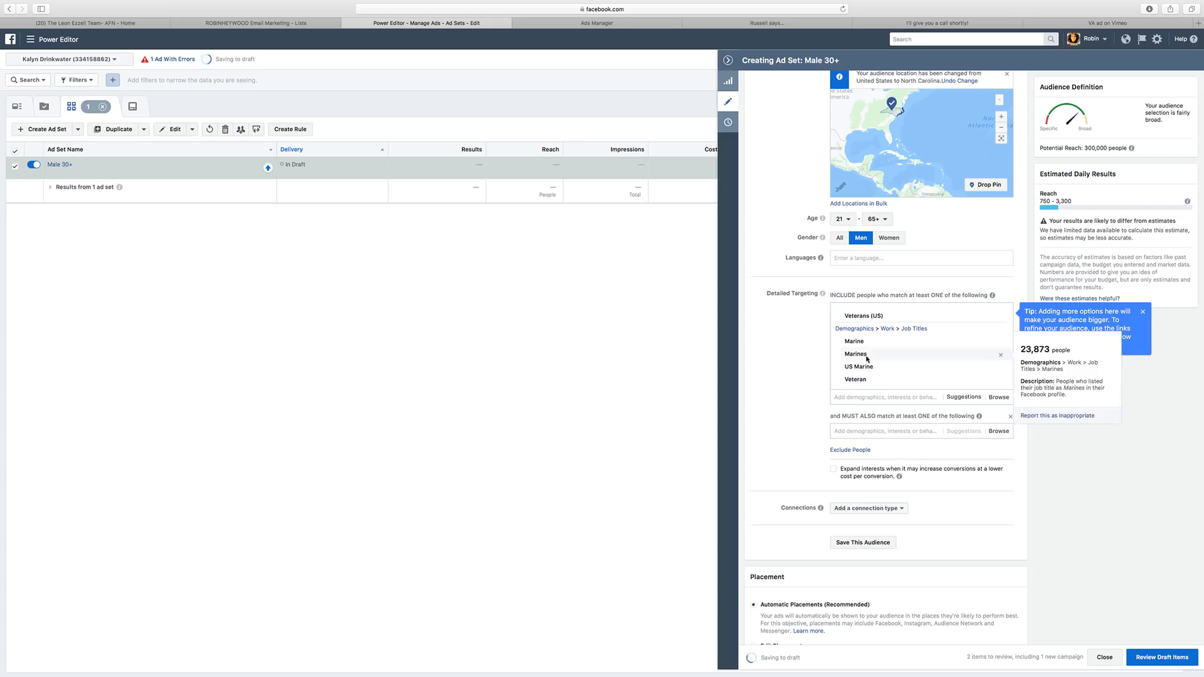
{"action": "scroll", "coordinate": [768, 378], "scroll_direction": "down", "scroll_amount": 3}
{"action": "scroll", "coordinate": [767, 378], "scroll_direction": "down", "scroll_amount": 2}
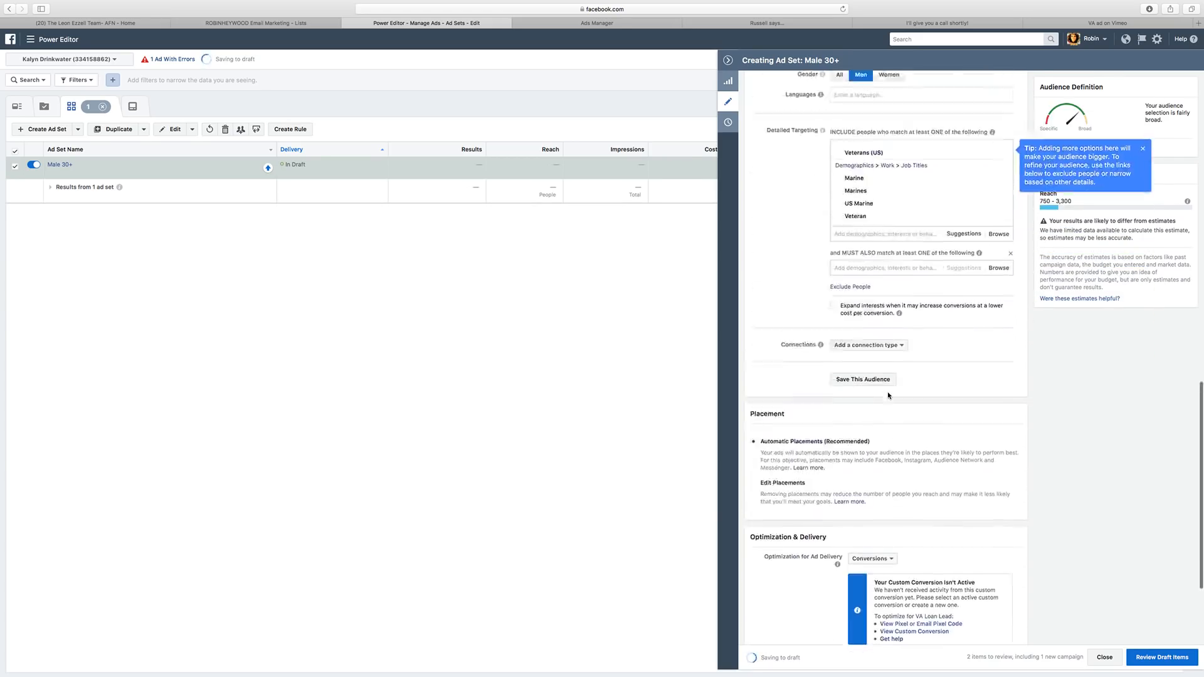
Add Trulia and Zillow interests to the MUST ALSO match group.
{"action": "scroll", "coordinate": [877, 357], "scroll_direction": "up", "scroll_amount": 3}
{"action": "left_click", "coordinate": [880, 356]}
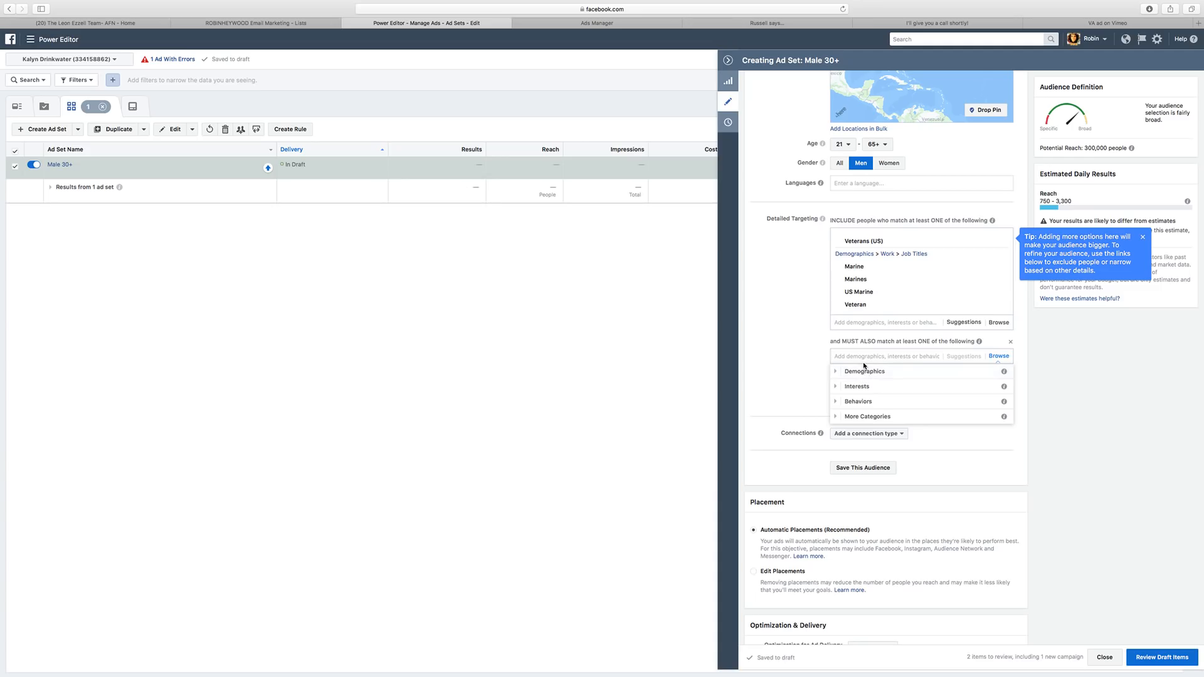
{"action": "type", "text": "trulia"}
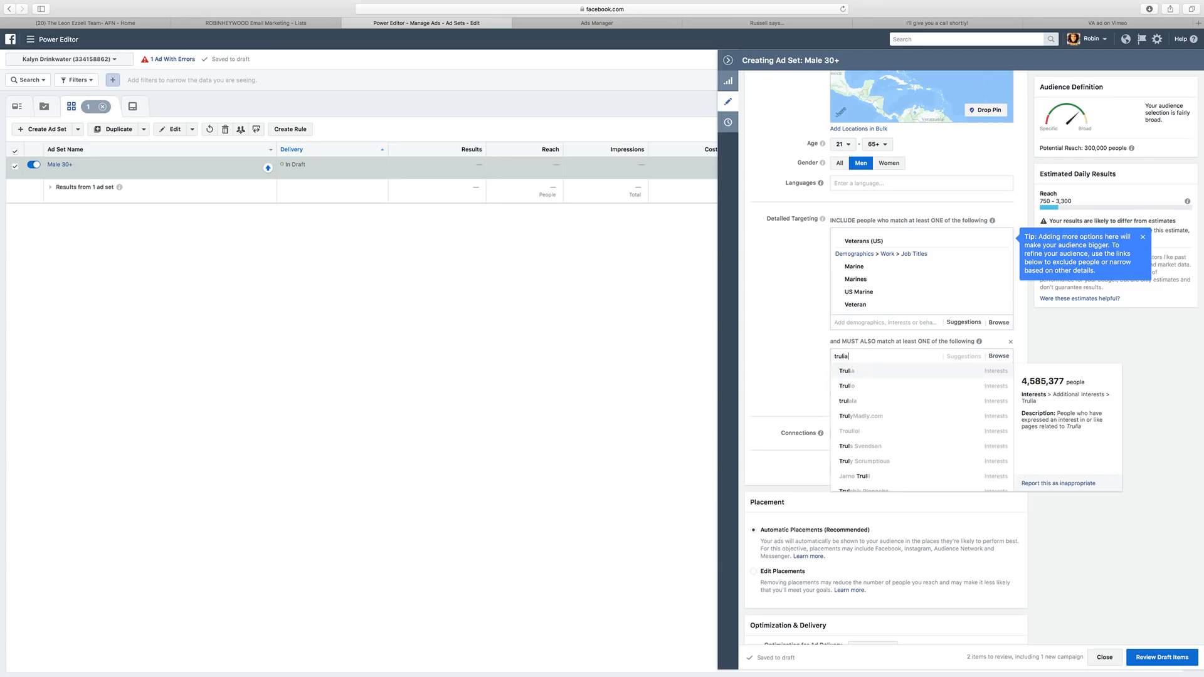
{"action": "left_click", "coordinate": [966, 371]}
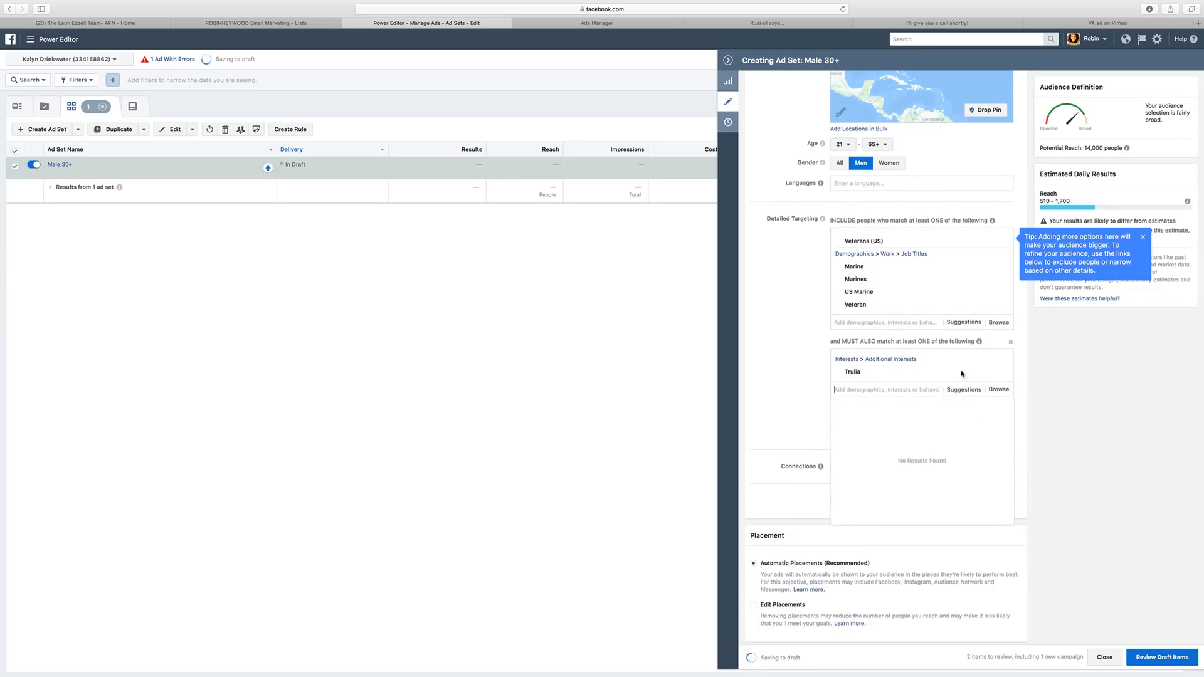
{"action": "type", "text": "zillow"}
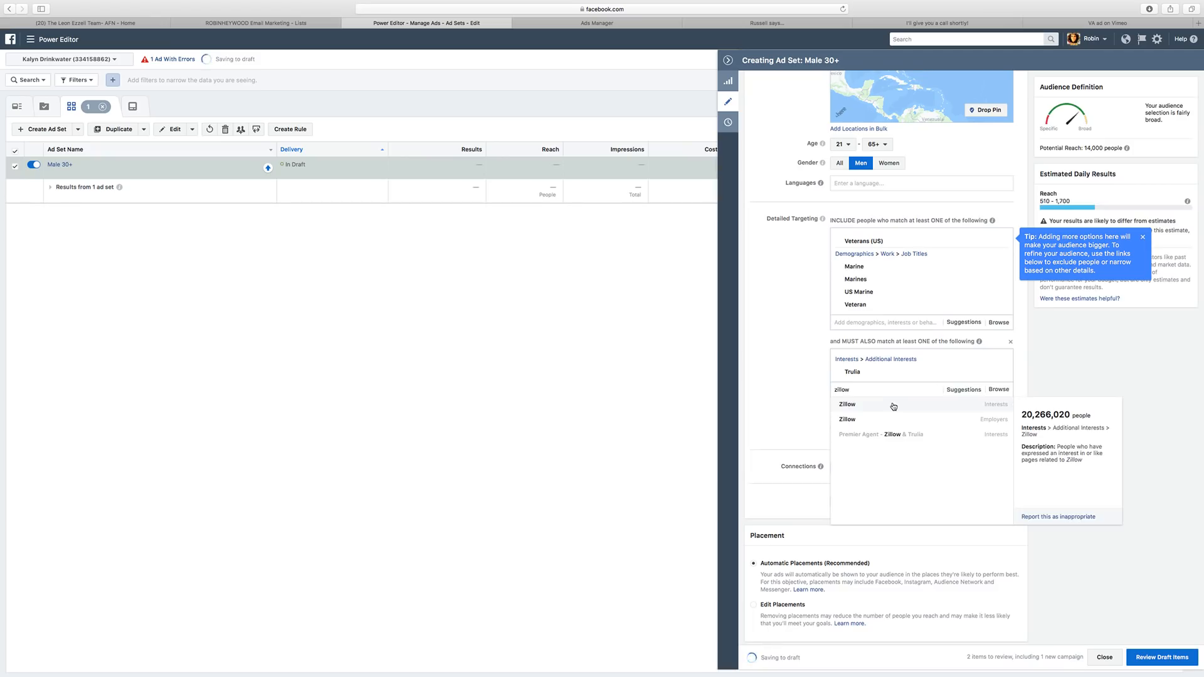
{"action": "left_click", "coordinate": [893, 405]}
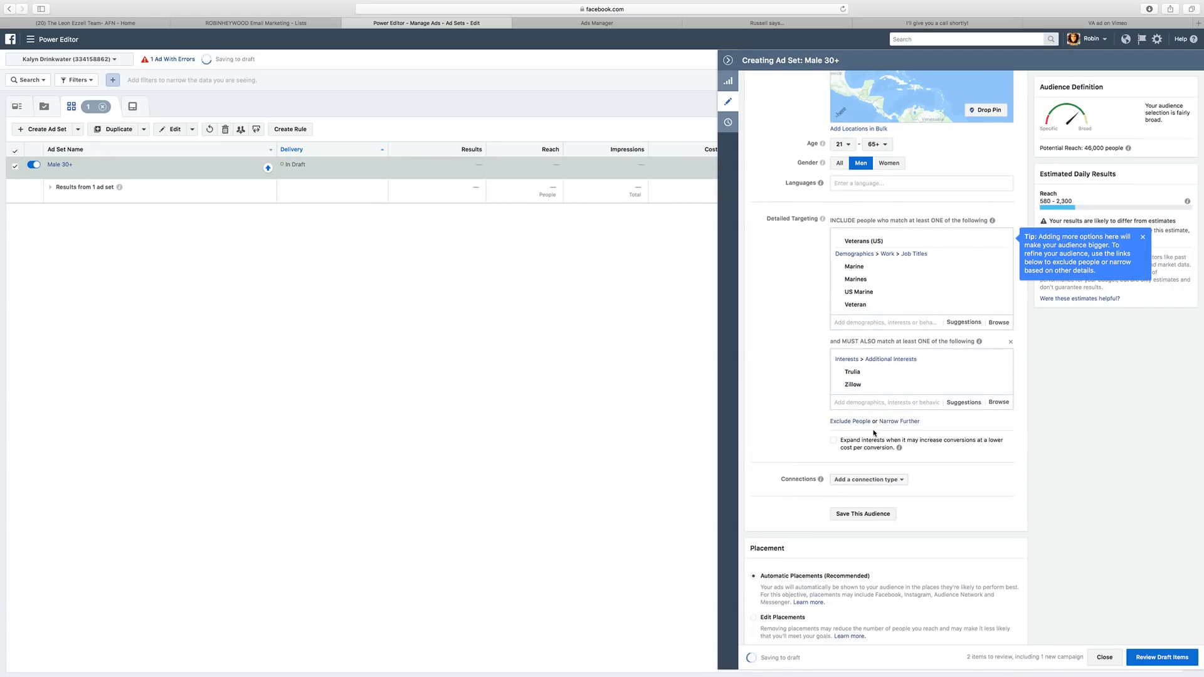
Add the realtor.com interest to the narrowing, trimming estimated daily reach to 620–2,100.
{"action": "type", "text": "r"}
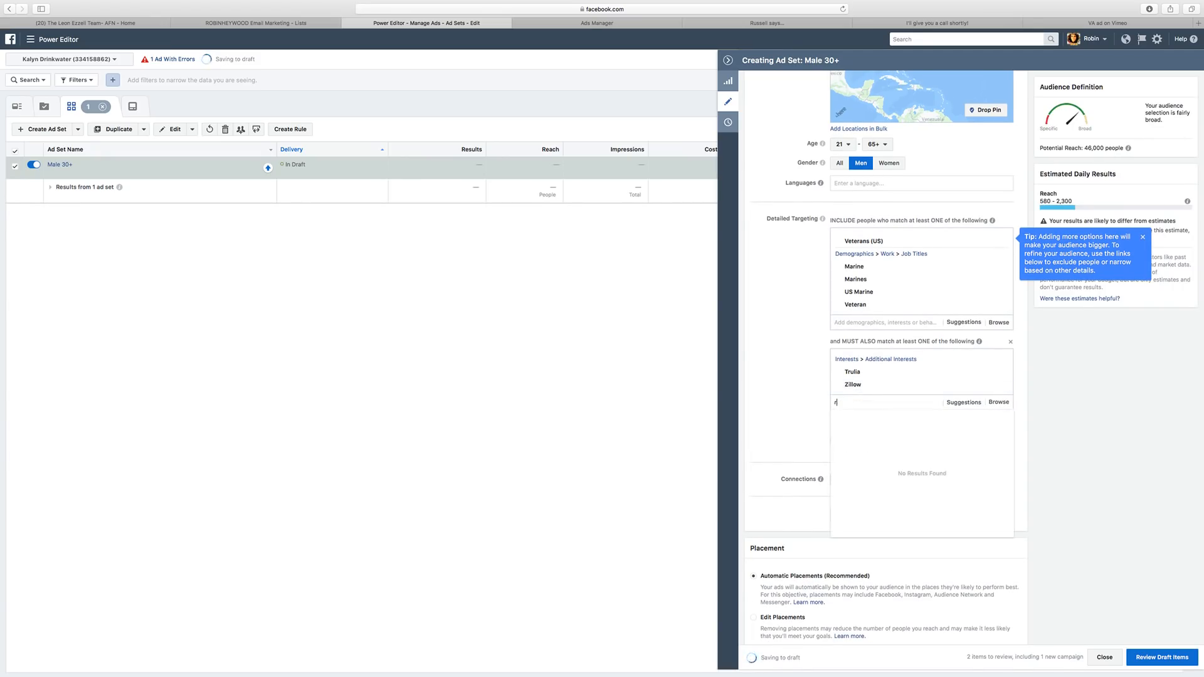
{"action": "type", "text": "ealtor"}
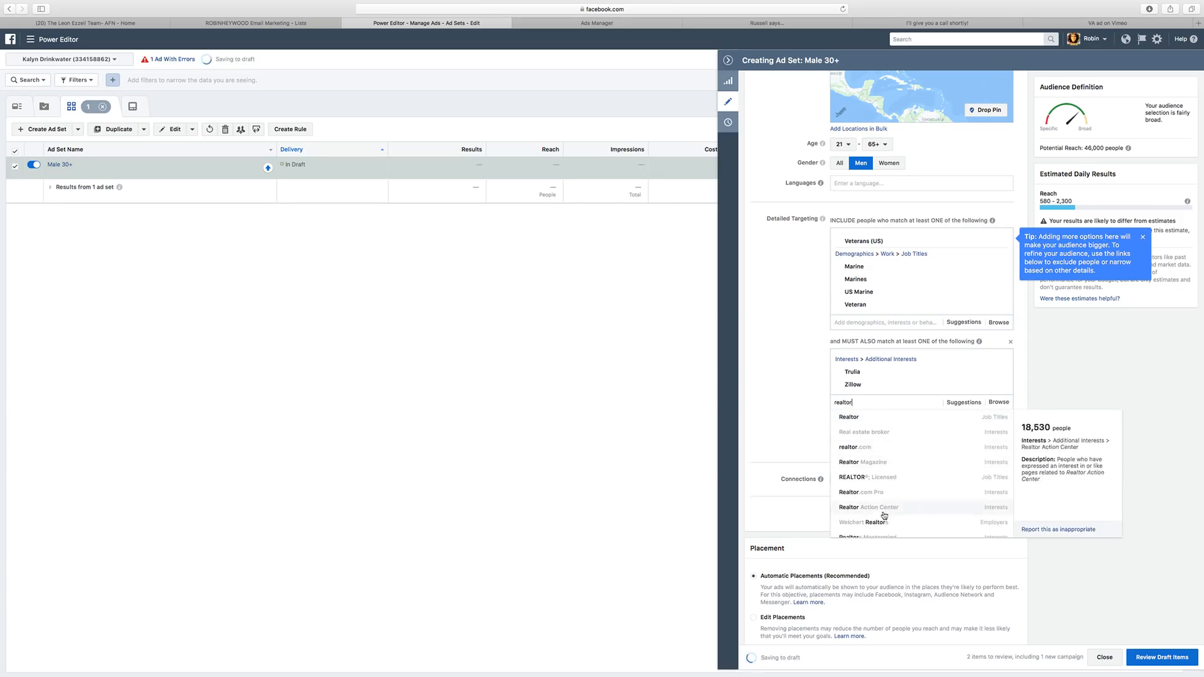
{"action": "scroll", "coordinate": [884, 516], "scroll_direction": "down", "scroll_amount": 3}
{"action": "left_click", "coordinate": [889, 543]}
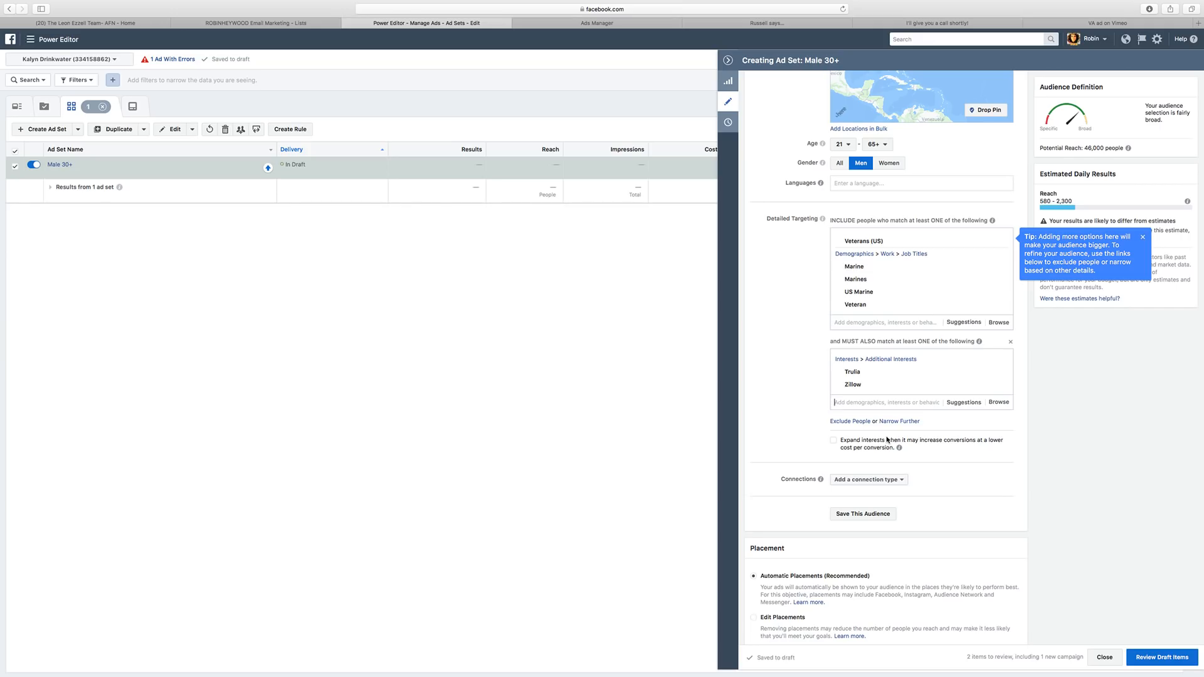
{"action": "left_click", "coordinate": [885, 402]}
{"action": "type", "text": "realt"}
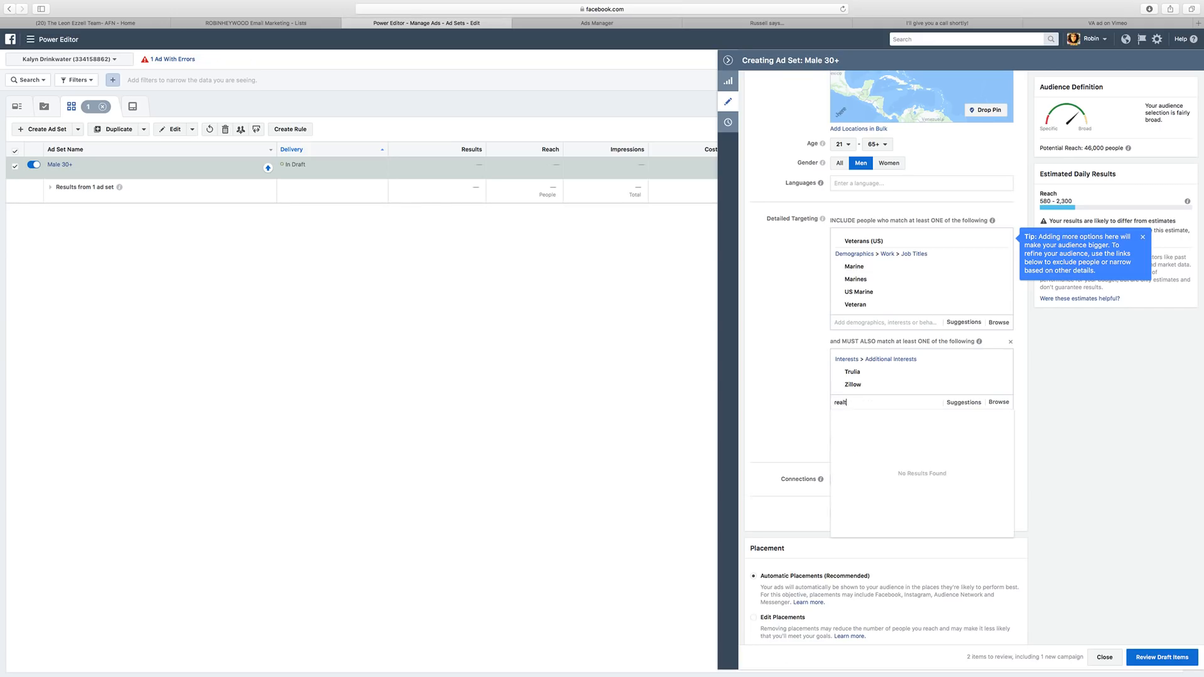
{"action": "type", "text": "or.com"}
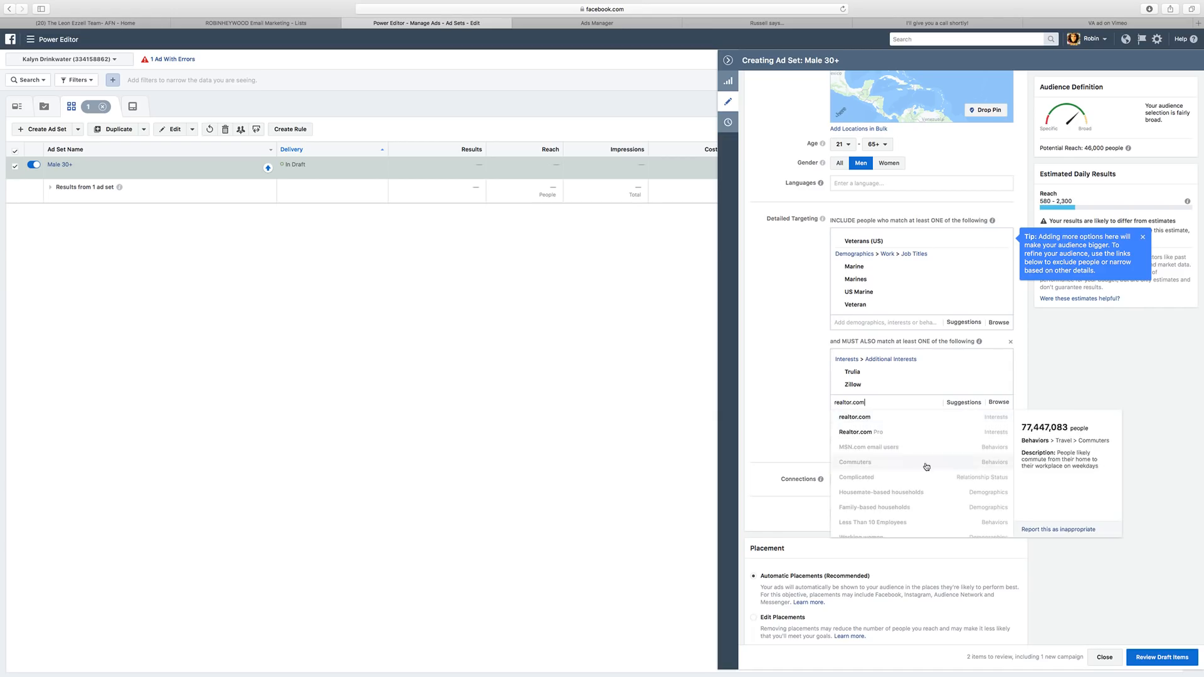
{"action": "left_click", "coordinate": [978, 416]}
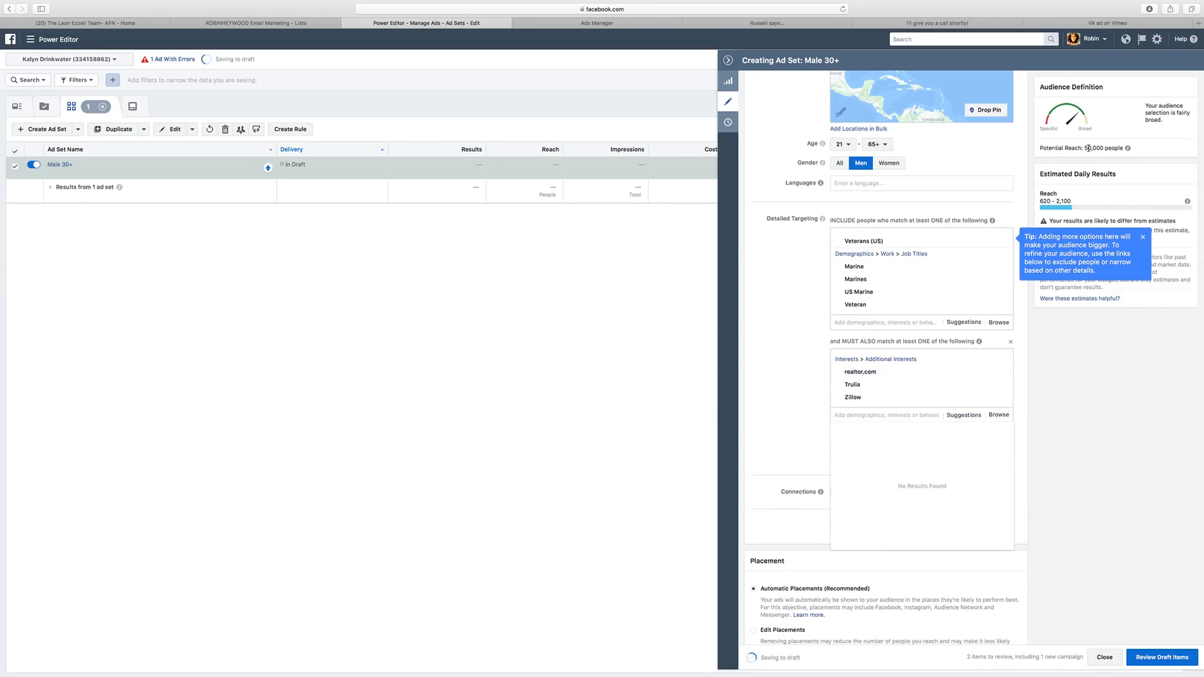
{"action": "left_click_drag", "start_coordinate": [1085, 148], "coordinate": [1102, 148]}
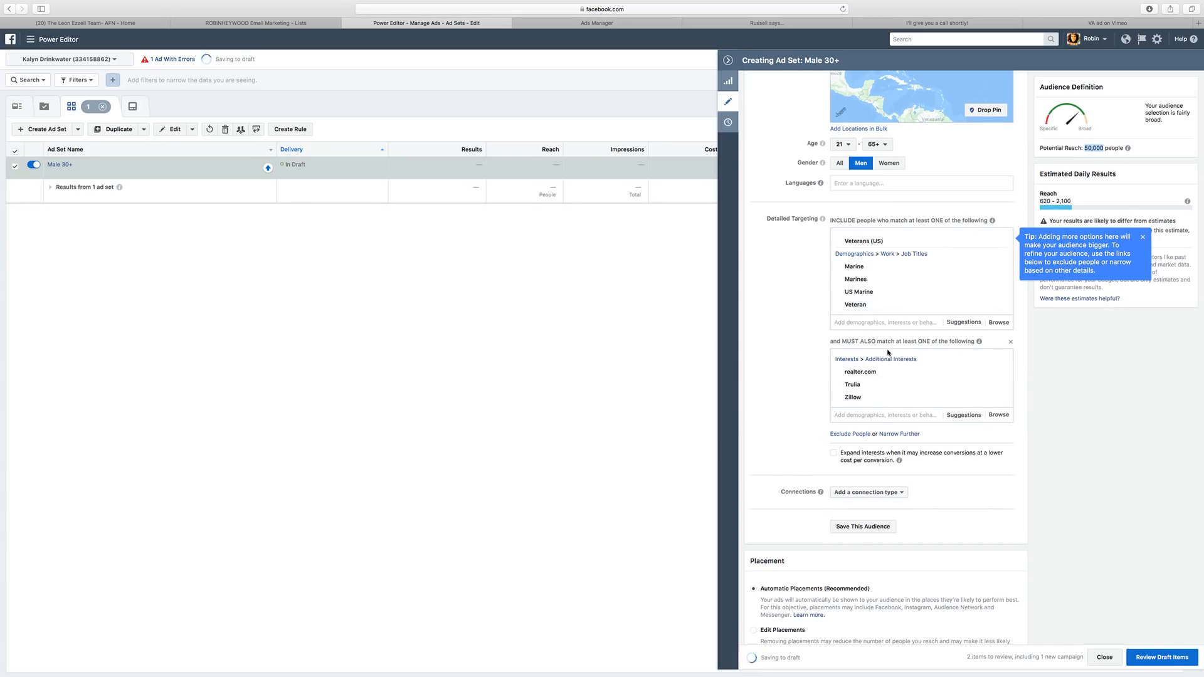
{"action": "mouse_move", "coordinate": [892, 399]}
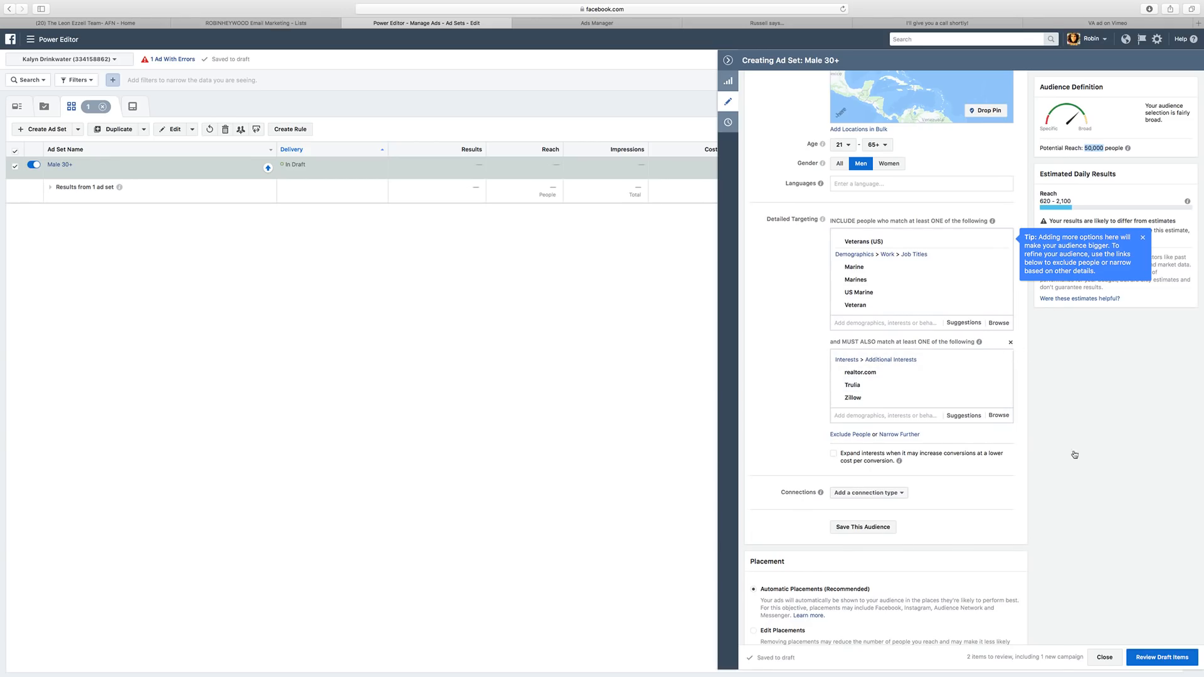
Remove the MUST ALSO interest group and set the conversion window to 1 day click.
{"action": "left_click", "coordinate": [1010, 342]}
{"action": "scroll", "coordinate": [855, 618], "scroll_direction": "down", "scroll_amount": 3}
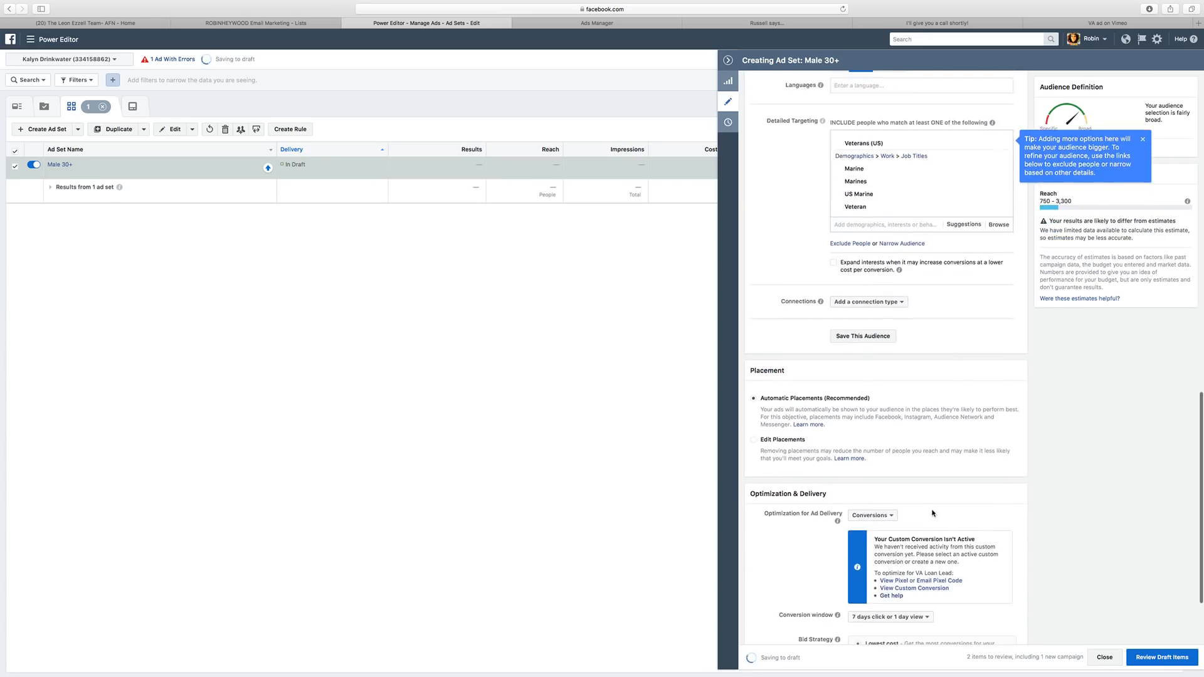
{"action": "scroll", "coordinate": [933, 513], "scroll_direction": "down", "scroll_amount": 2}
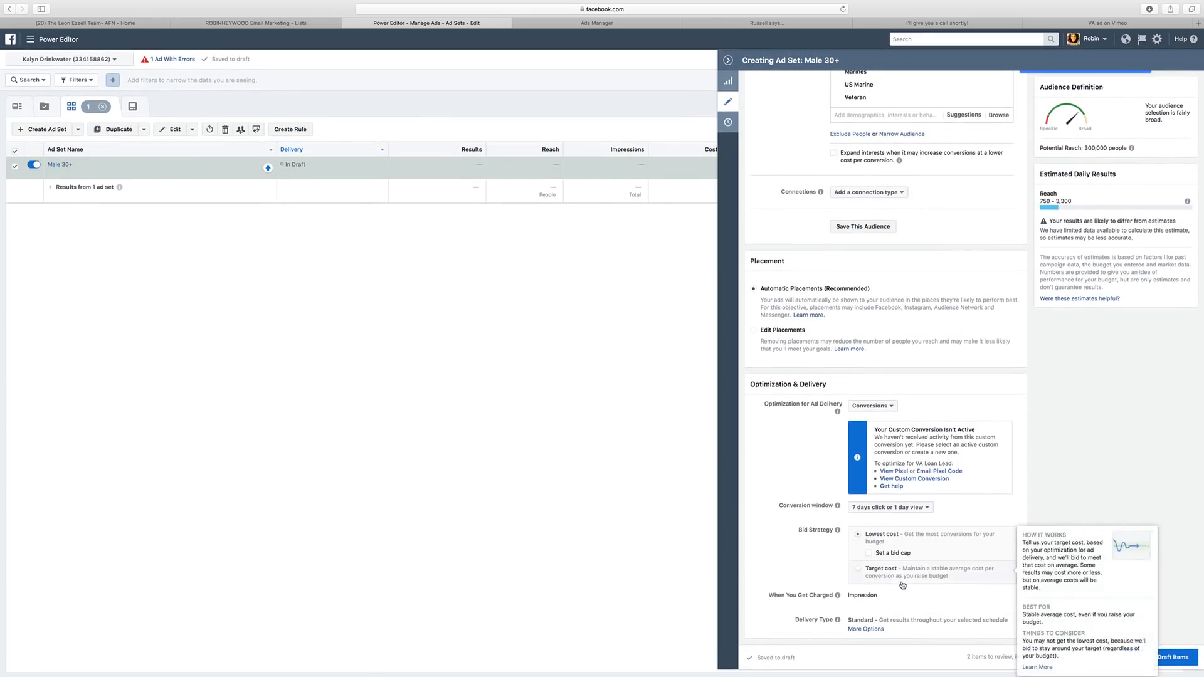
{"action": "left_click", "coordinate": [886, 508]}
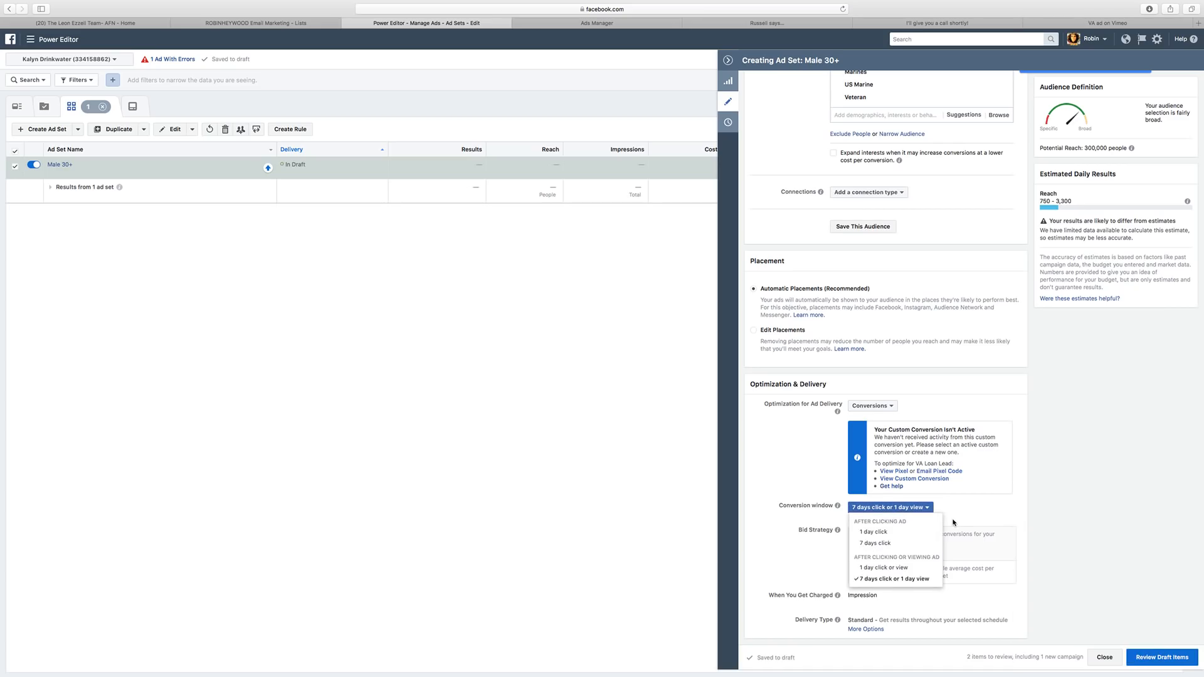
{"action": "left_click", "coordinate": [907, 532]}
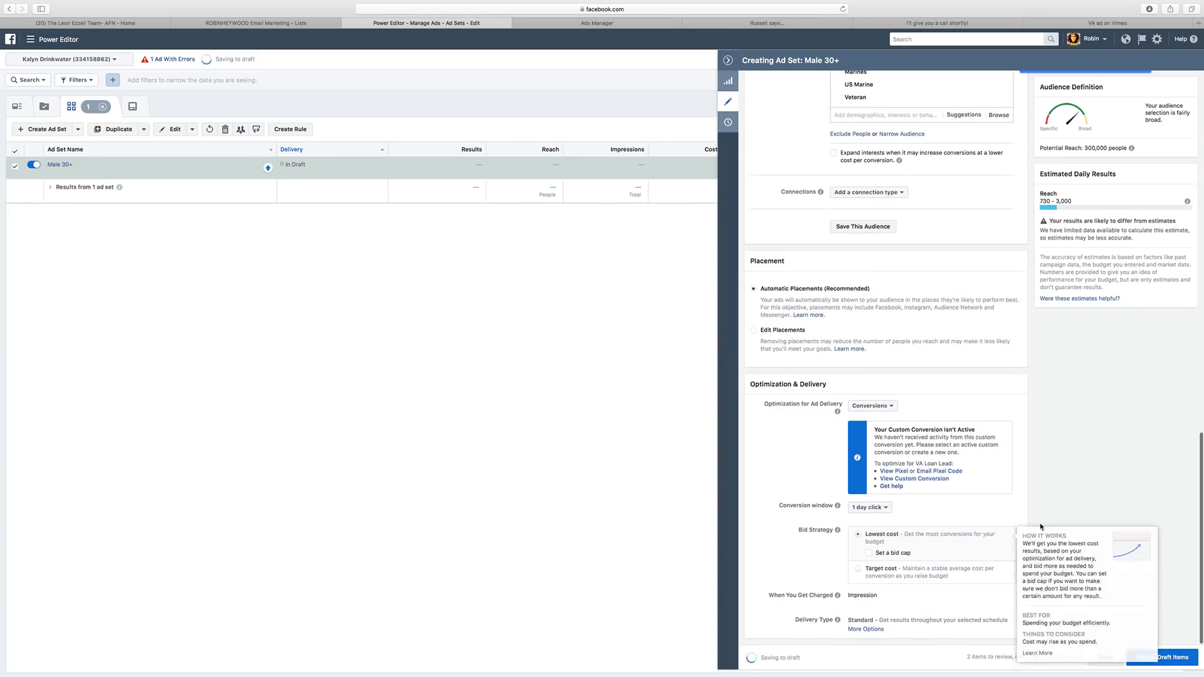
Close the ad set editor and open the Broker Video ad from the Ads list.
{"action": "left_click", "coordinate": [1107, 659]}
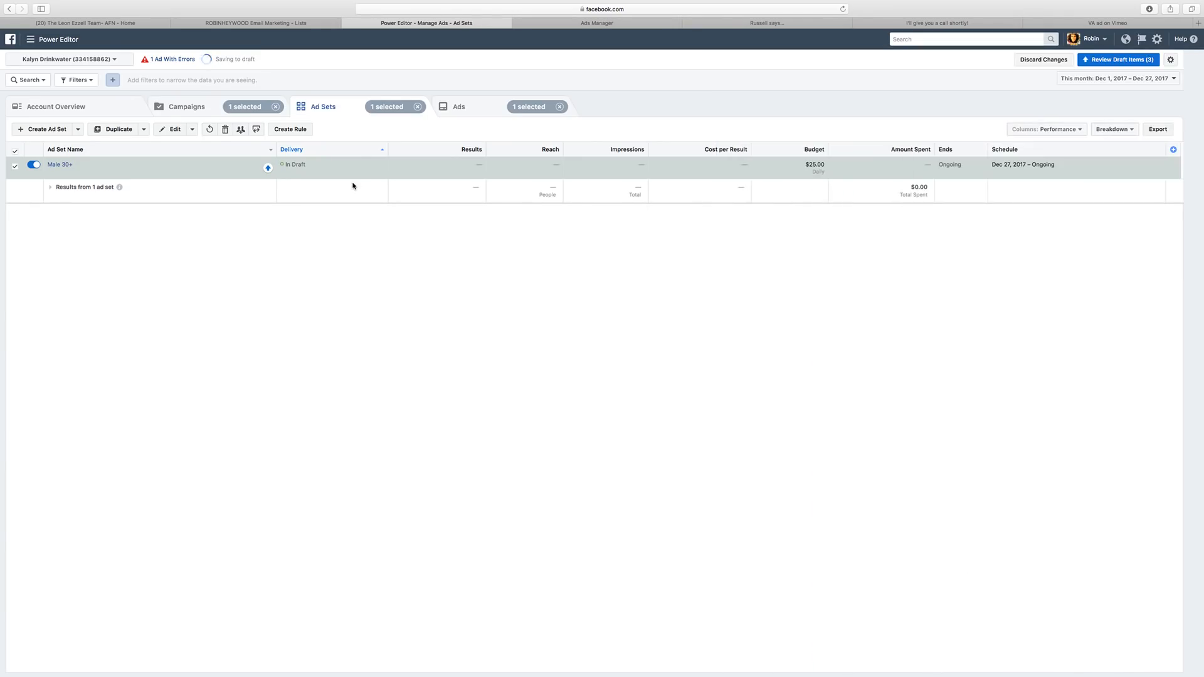
{"action": "left_click", "coordinate": [56, 165]}
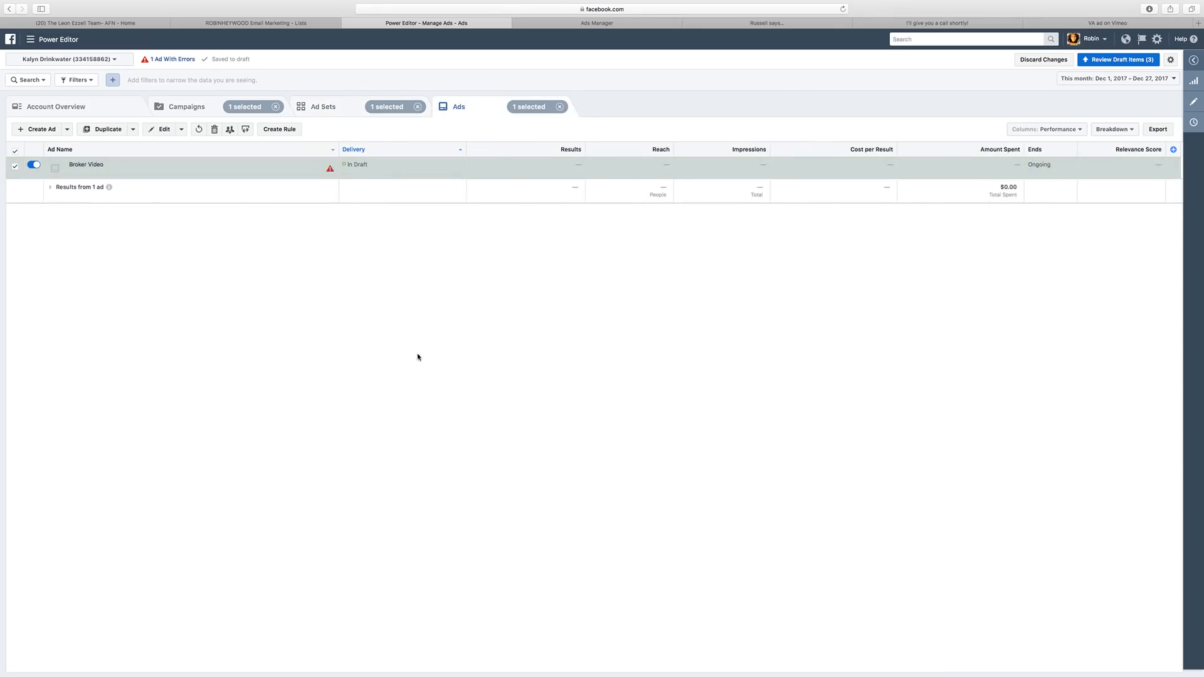
{"action": "left_click", "coordinate": [1193, 101]}
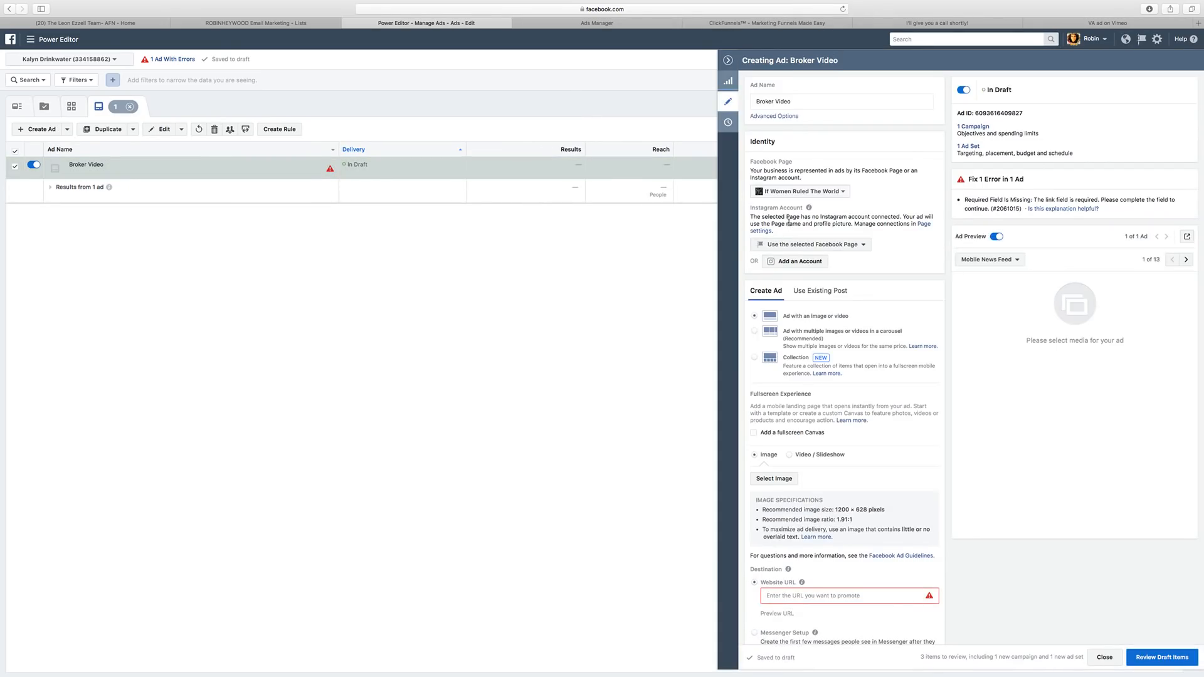
Run the Broker Video ad from the mortgage team's Page, keep Instagram, and choose Video / Slideshow.
{"action": "left_click", "coordinate": [800, 191]}
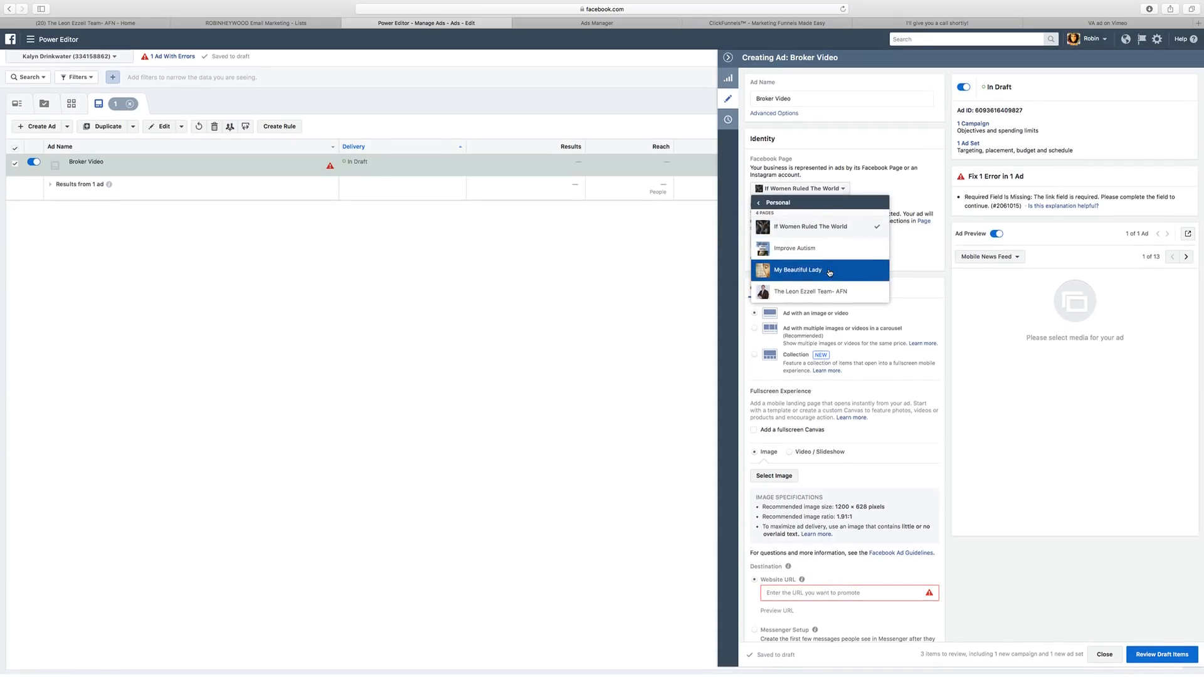
{"action": "left_click", "coordinate": [832, 294]}
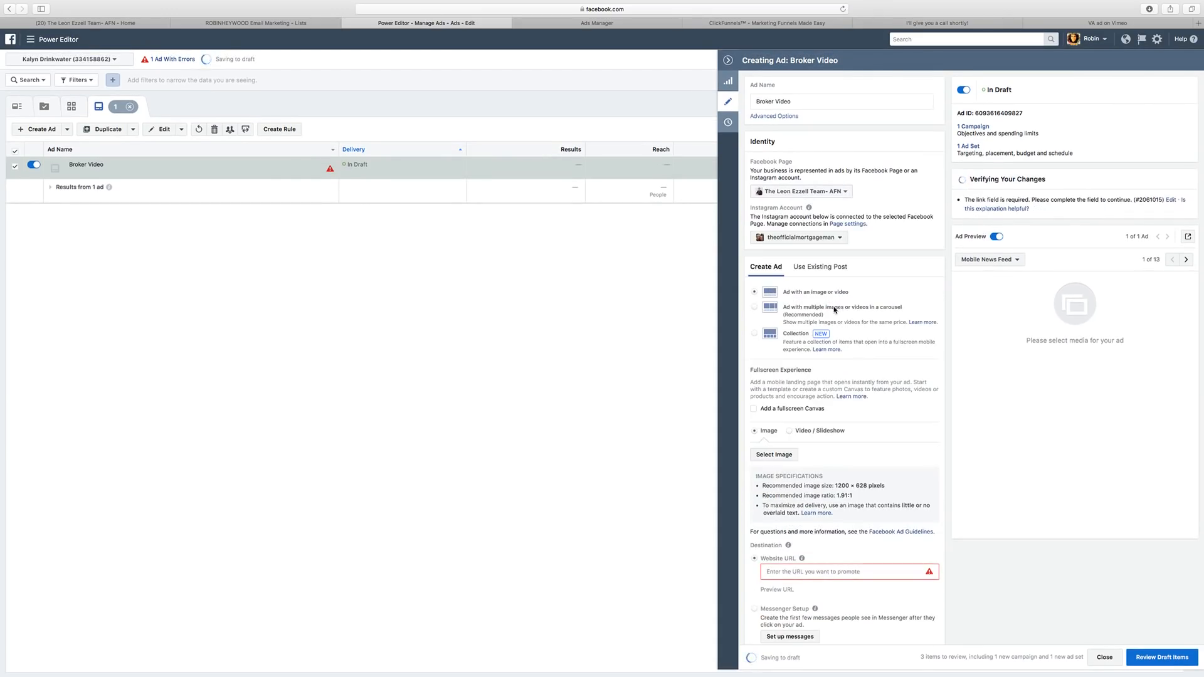
{"action": "left_click", "coordinate": [818, 241]}
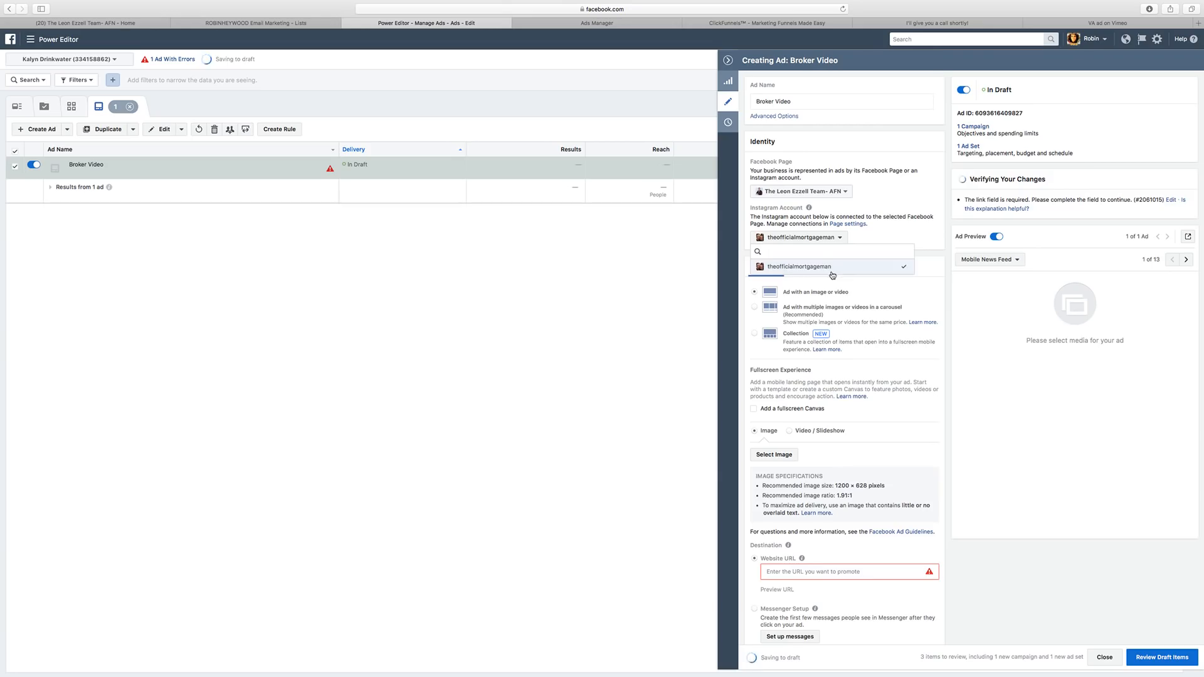
{"action": "left_click", "coordinate": [834, 268]}
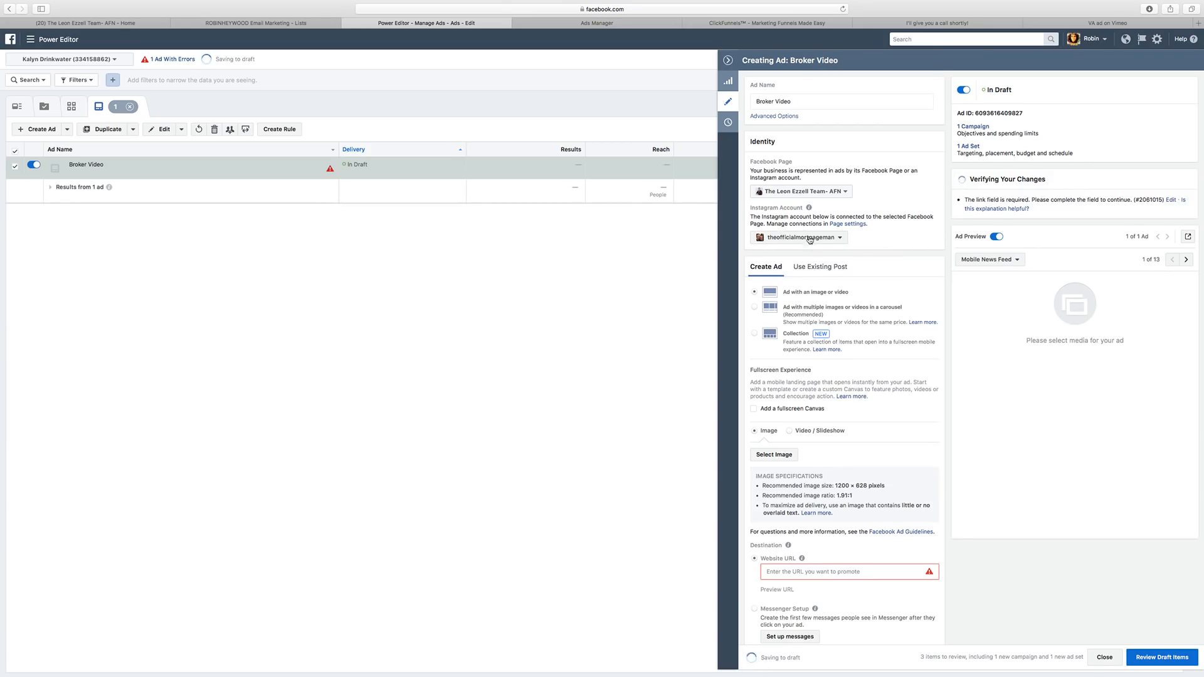
{"action": "scroll", "coordinate": [834, 274], "scroll_direction": "down", "scroll_amount": 3}
{"action": "scroll", "coordinate": [835, 274], "scroll_direction": "down", "scroll_amount": 3}
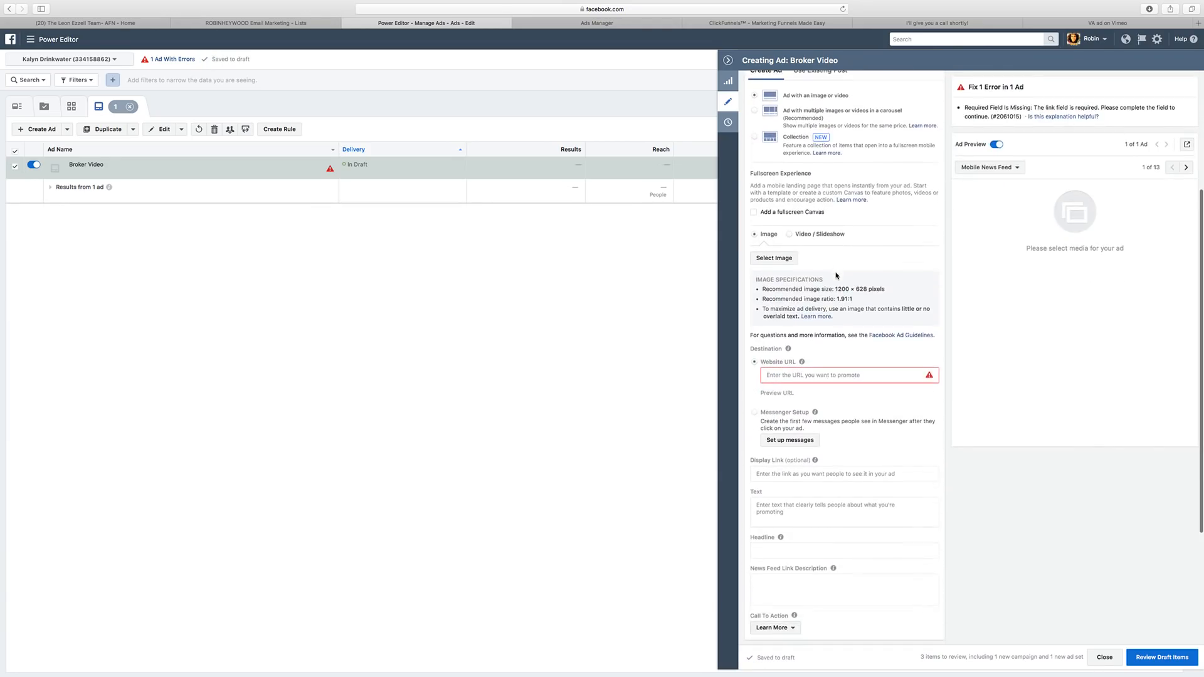
{"action": "left_click", "coordinate": [789, 234]}
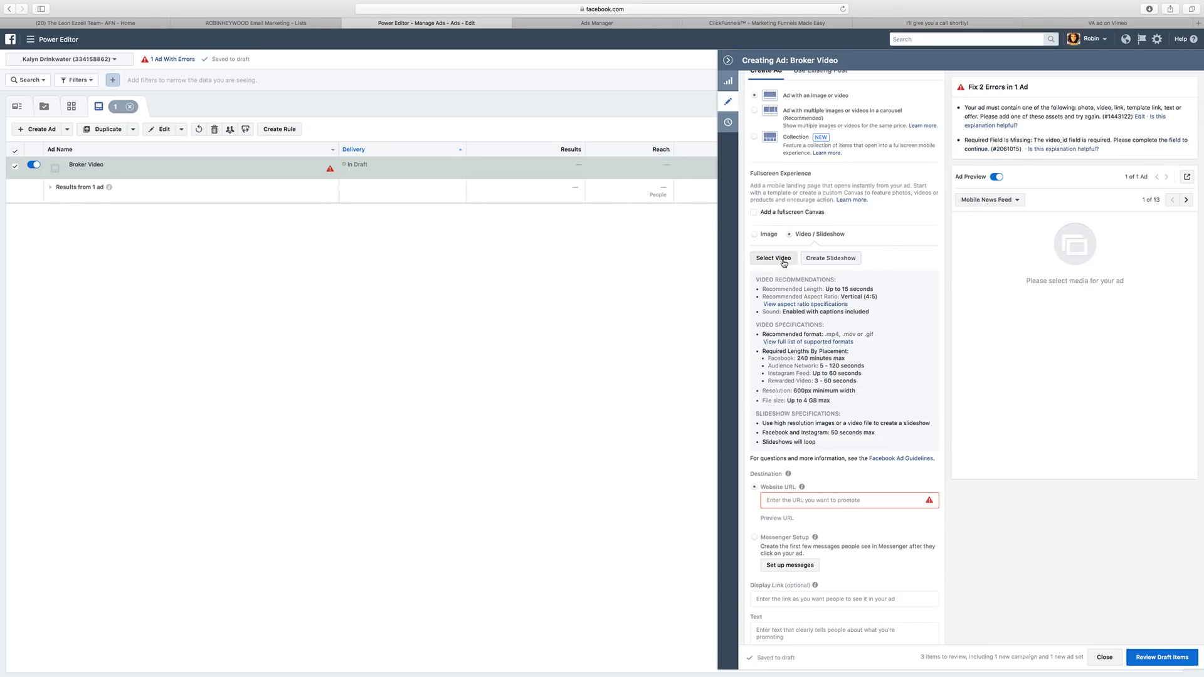
Upload VA ad.mp4 from Downloads and set it as the Broker Video ad's video.
{"action": "left_click", "coordinate": [782, 263]}
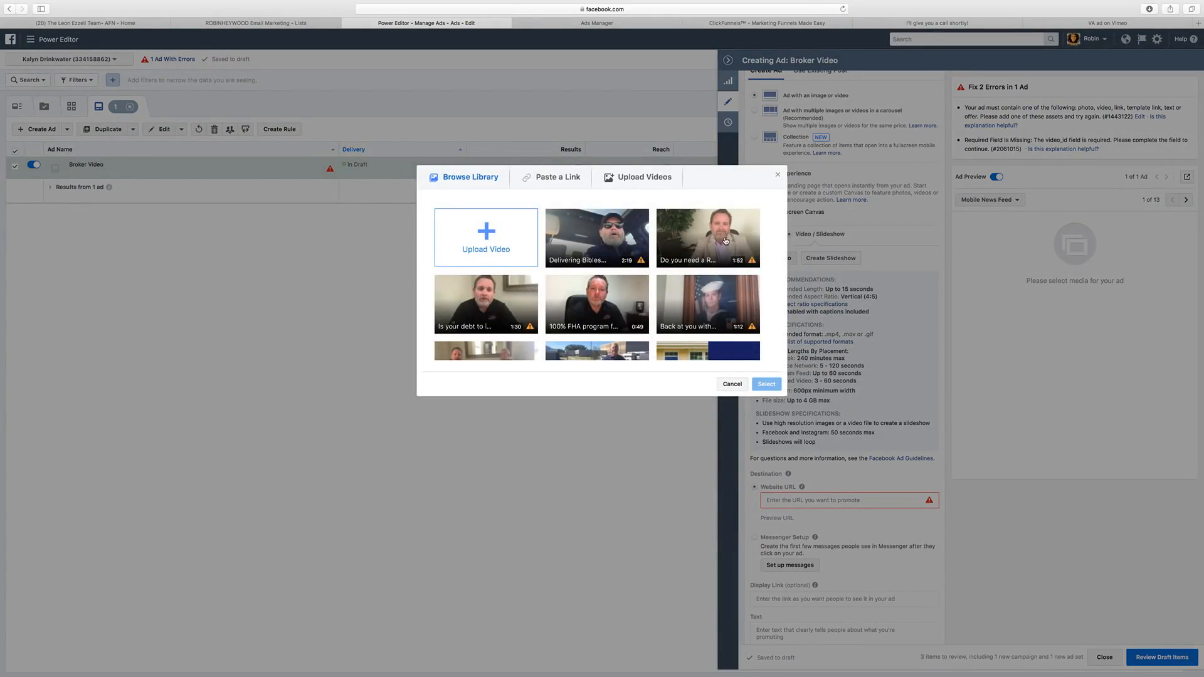
{"action": "scroll", "coordinate": [632, 325], "scroll_direction": "down", "scroll_amount": 3}
{"action": "scroll", "coordinate": [652, 320], "scroll_direction": "down", "scroll_amount": 2}
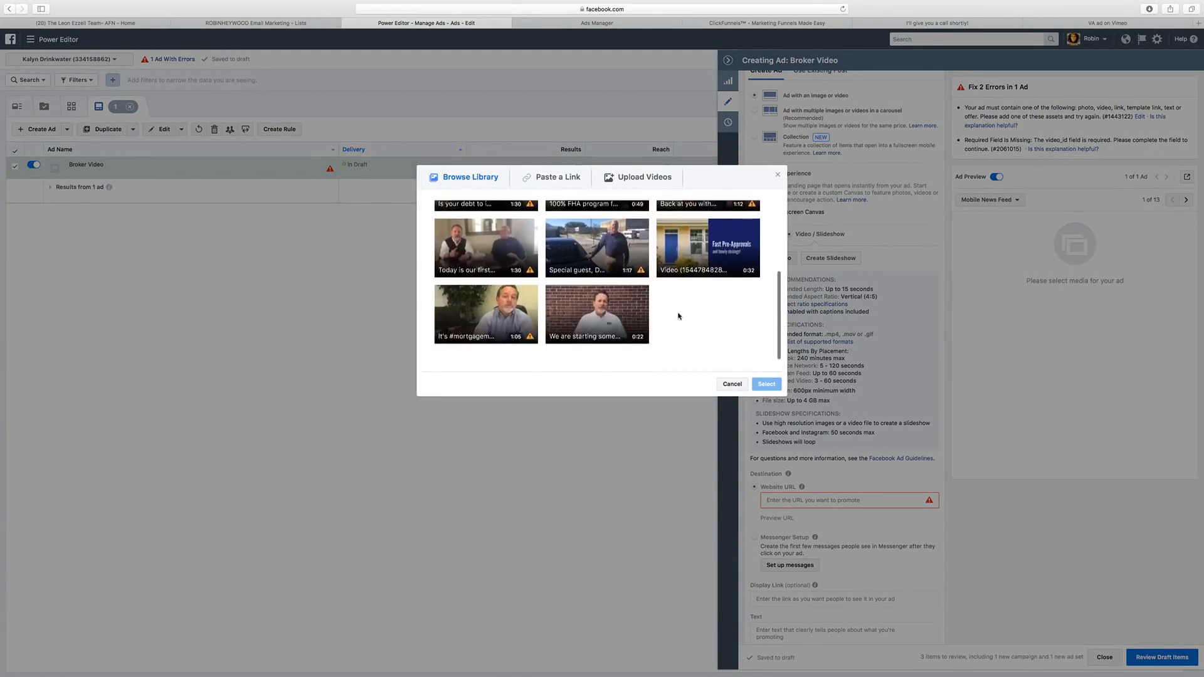
{"action": "scroll", "coordinate": [677, 314], "scroll_direction": "up", "scroll_amount": 5}
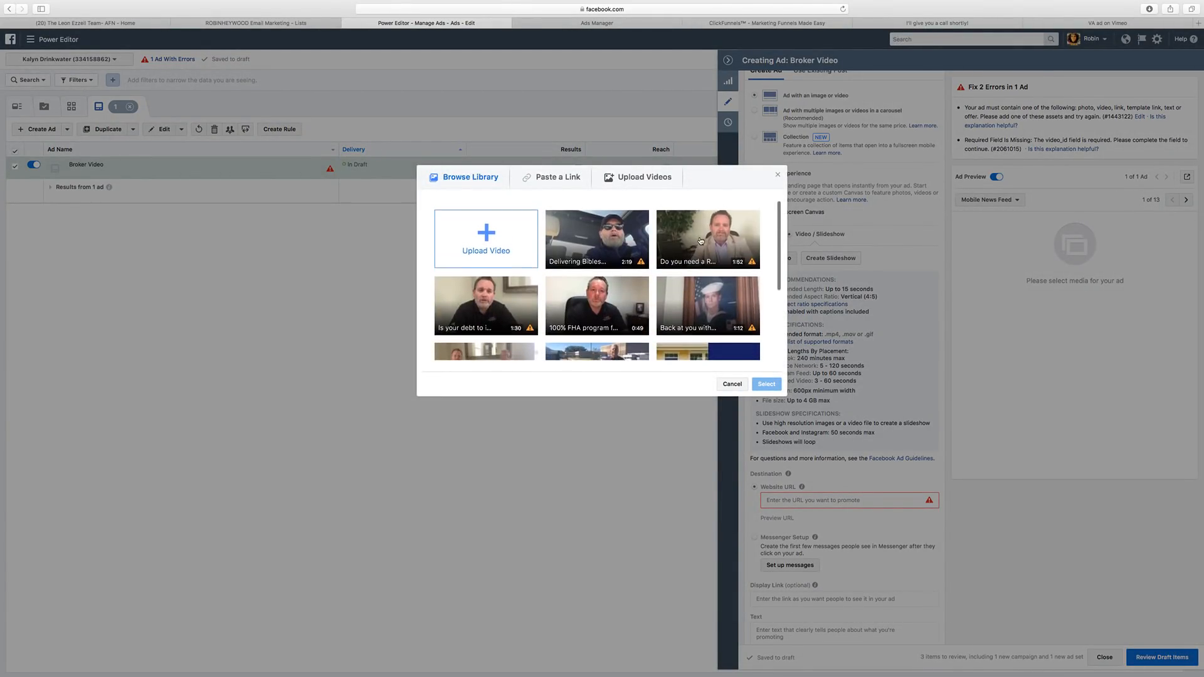
{"action": "left_click", "coordinate": [492, 225]}
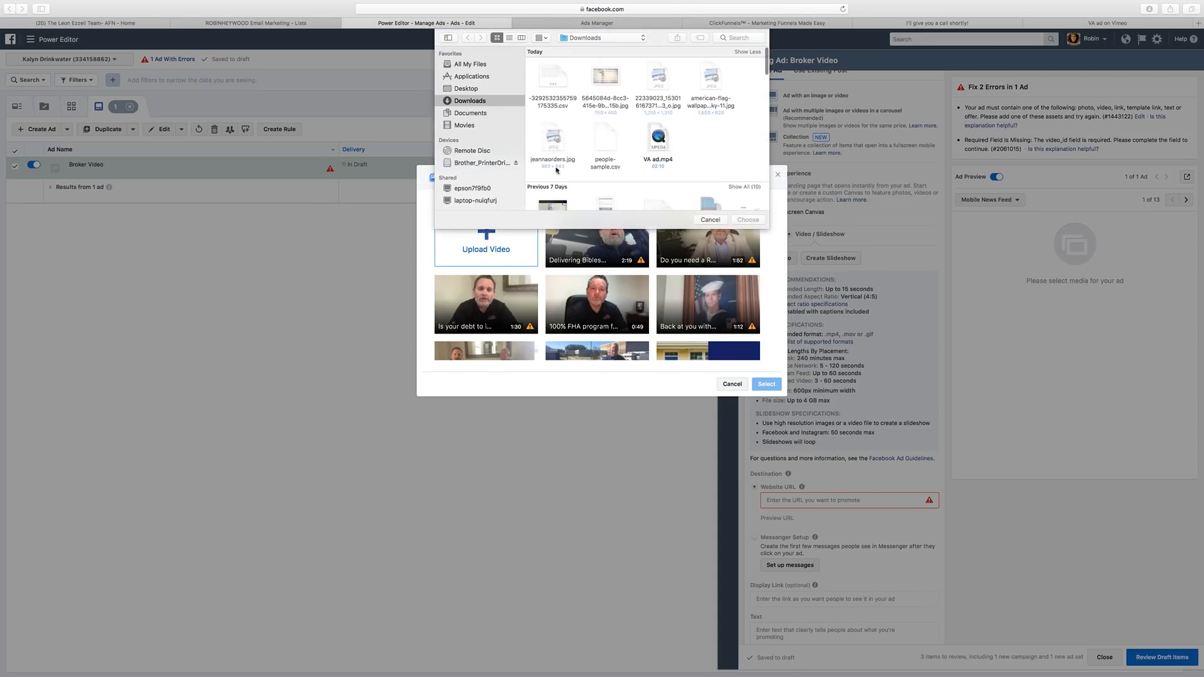
{"action": "left_click", "coordinate": [669, 134]}
{"action": "double_click", "coordinate": [670, 133]}
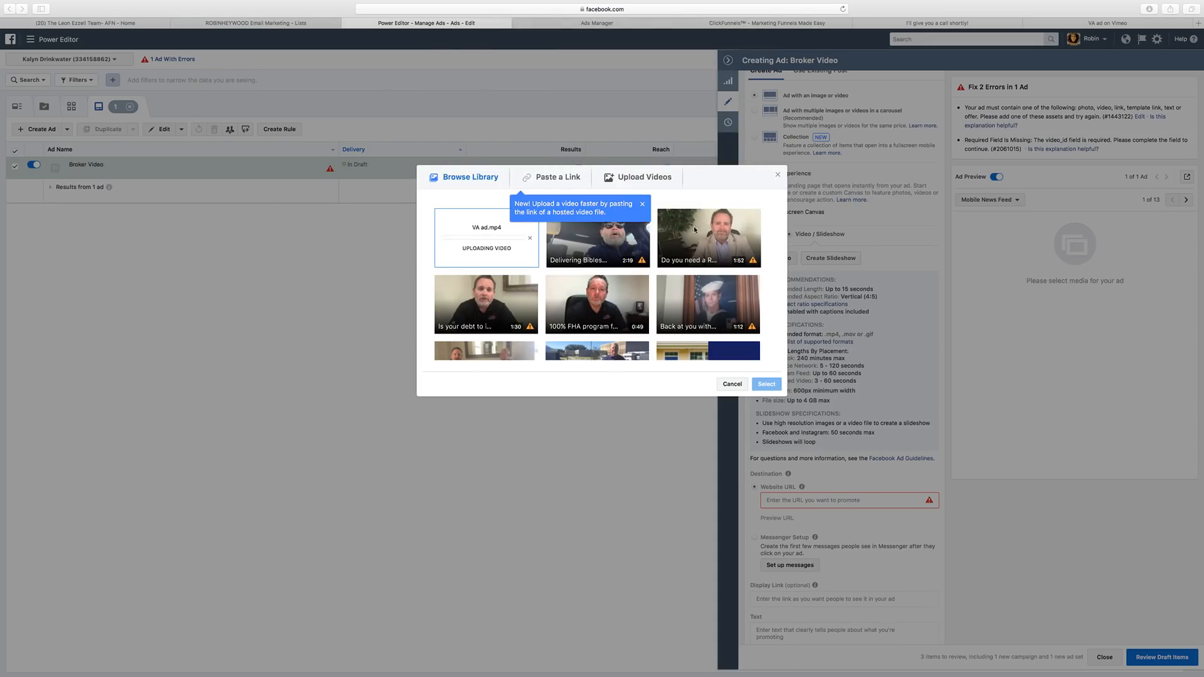
{"action": "left_click", "coordinate": [640, 205]}
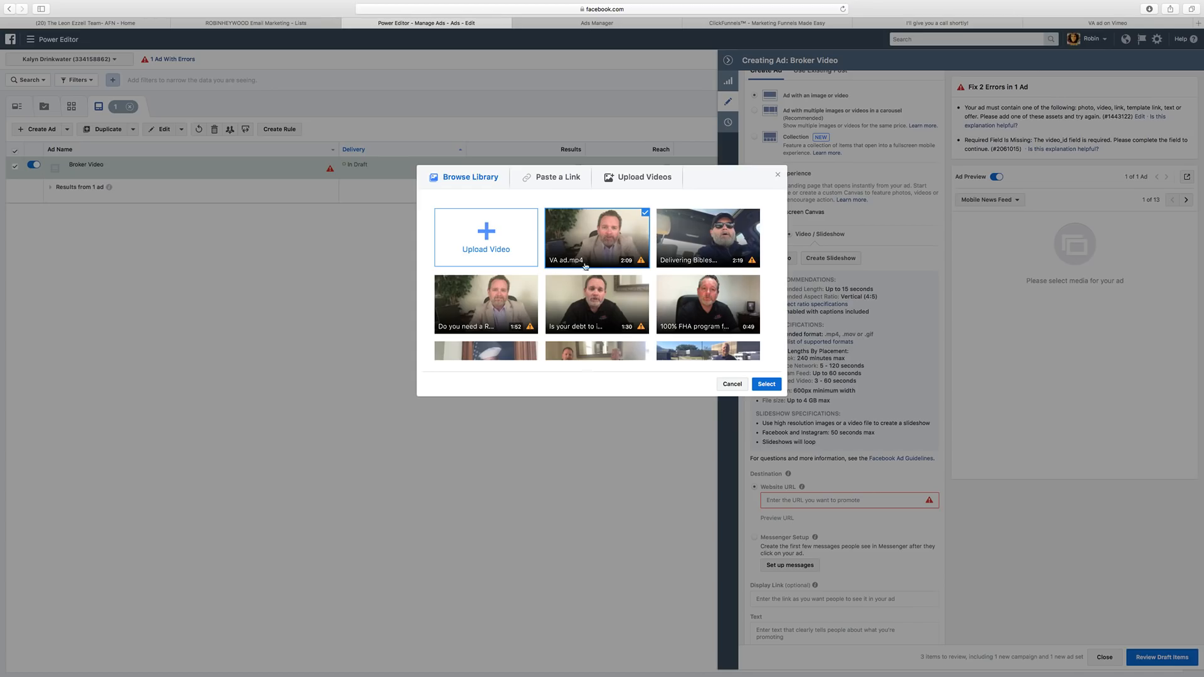
{"action": "left_click", "coordinate": [765, 384]}
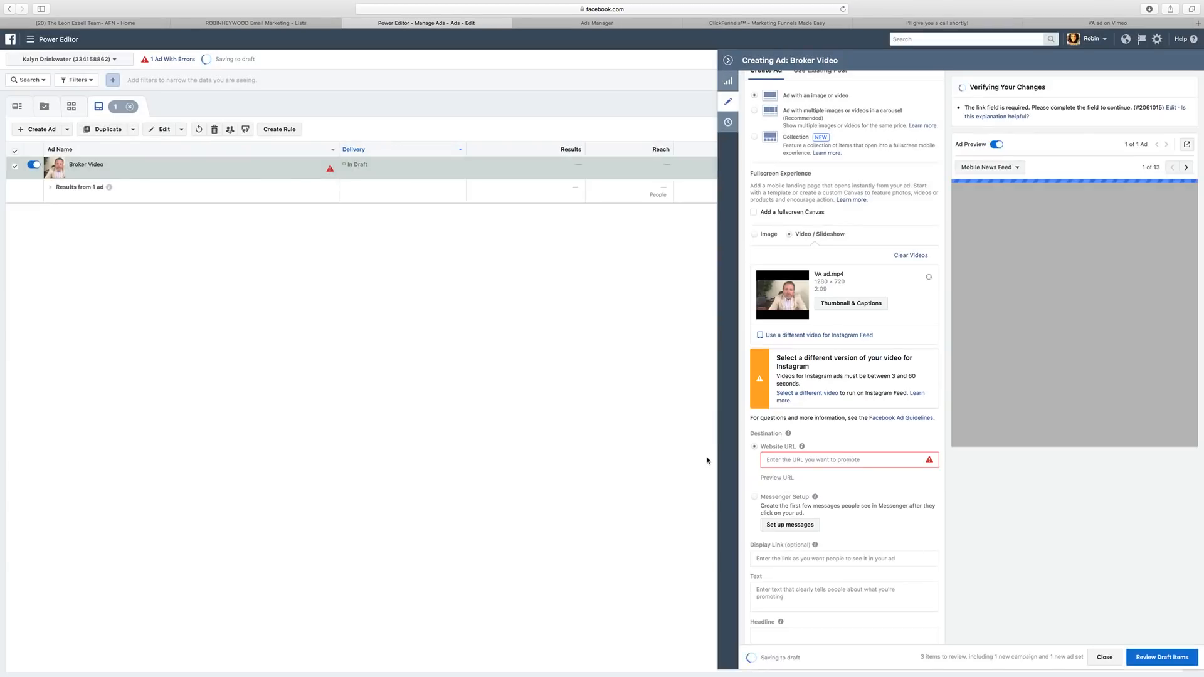
{"action": "scroll", "coordinate": [831, 372], "scroll_direction": "down", "scroll_amount": 5}
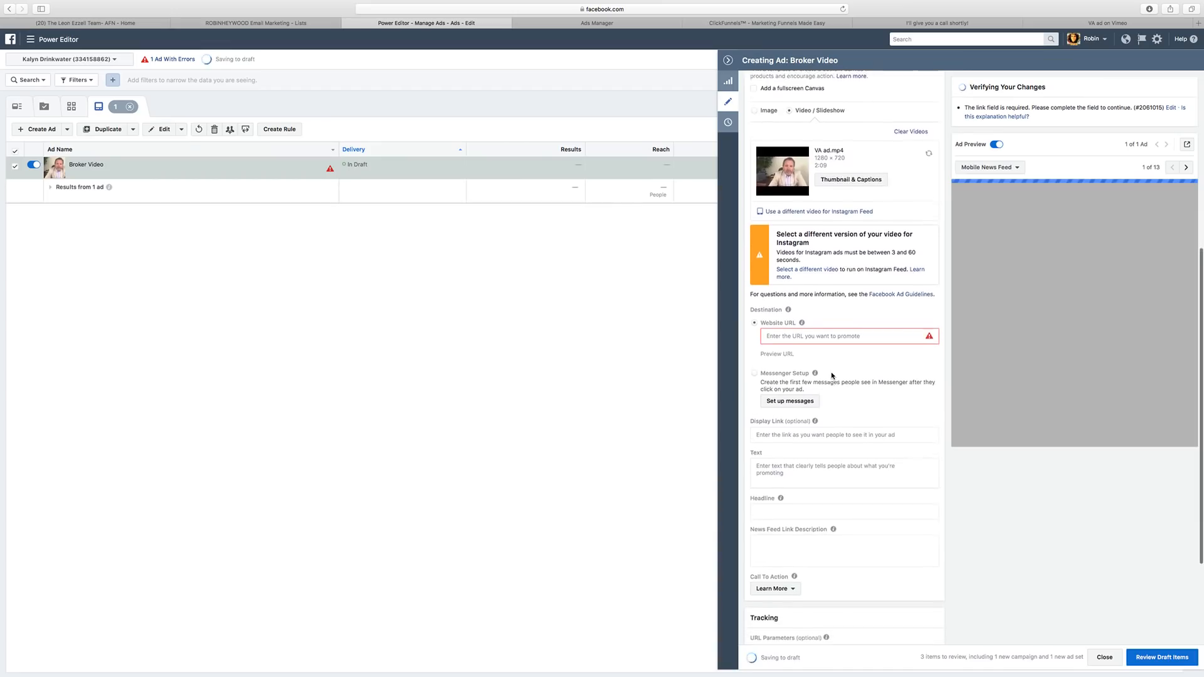
{"action": "scroll", "coordinate": [832, 375], "scroll_direction": "down", "scroll_amount": 1}
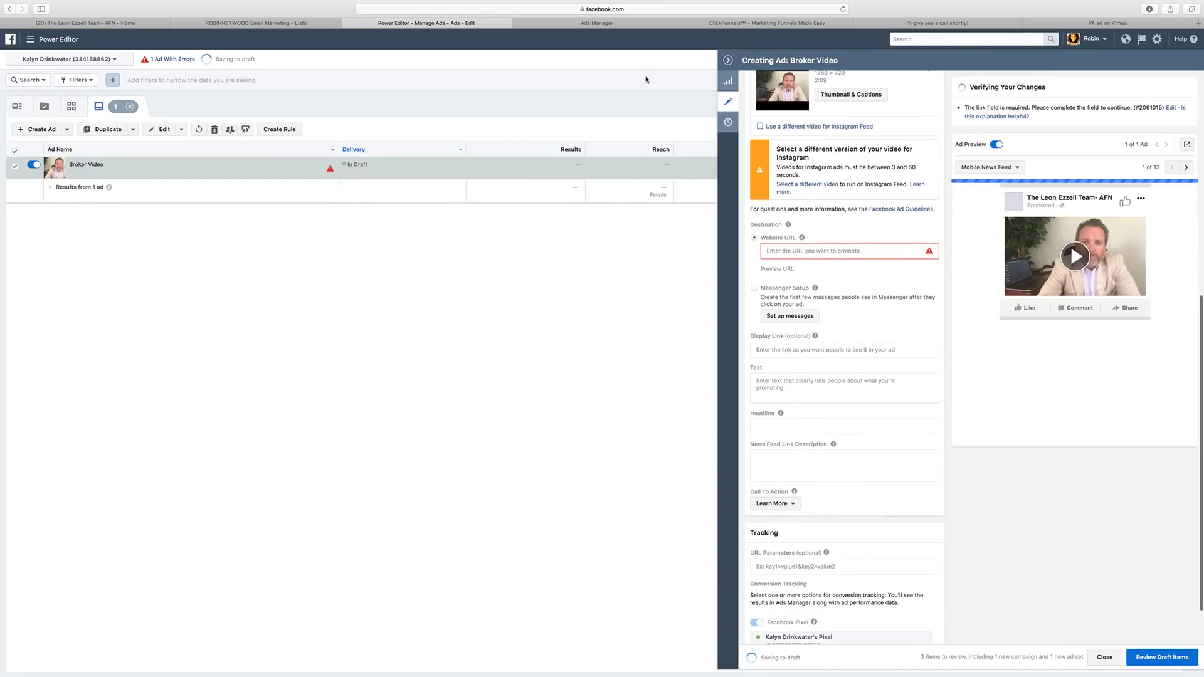
{"action": "left_click", "coordinate": [1197, 24]}
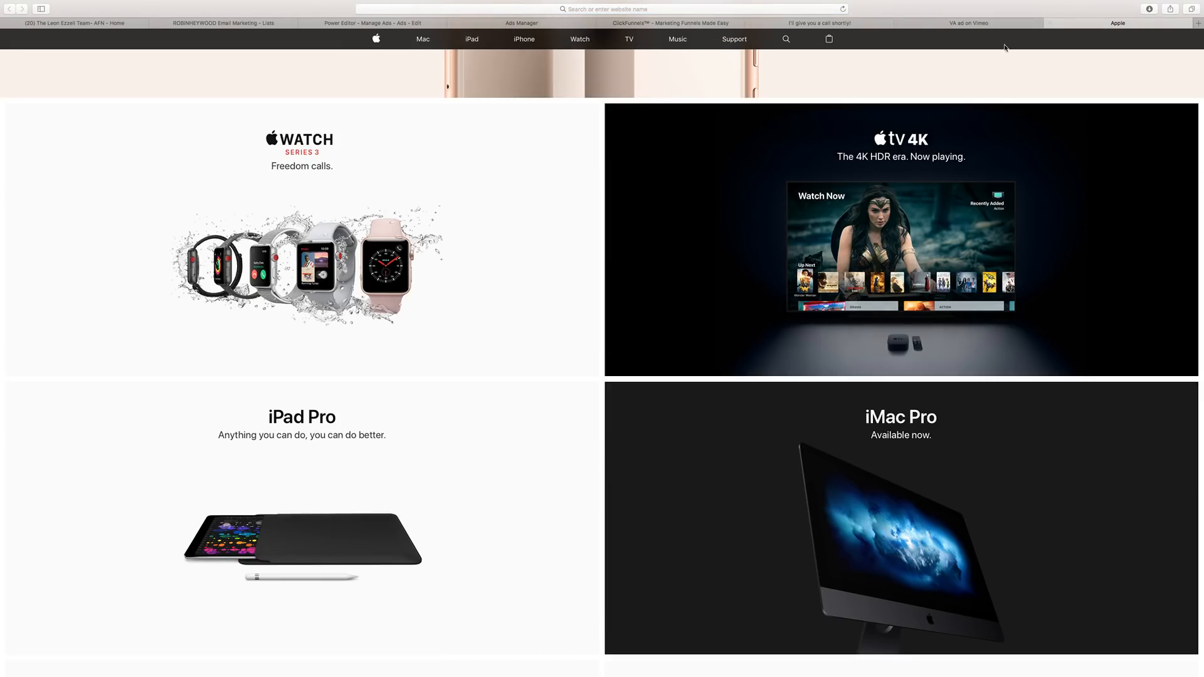
Search 'google url' to reach the goo.gl shortener and start the I'm not a robot check.
{"action": "left_click", "coordinate": [678, 12]}
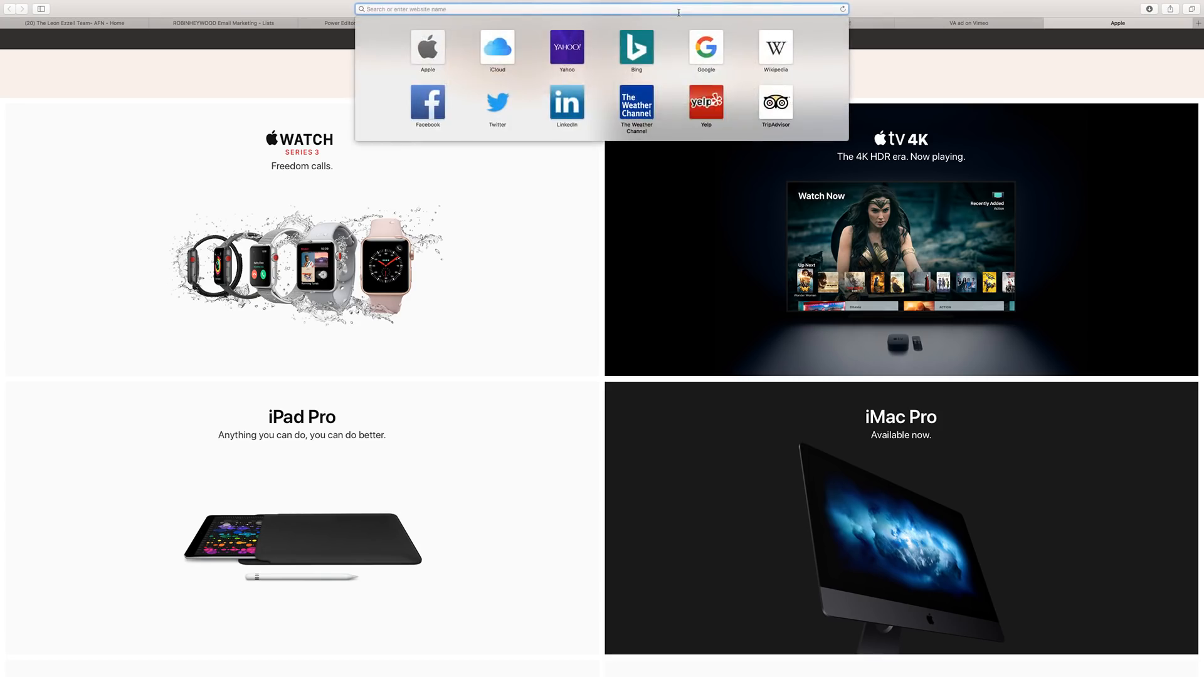
{"action": "type", "text": "google url"}
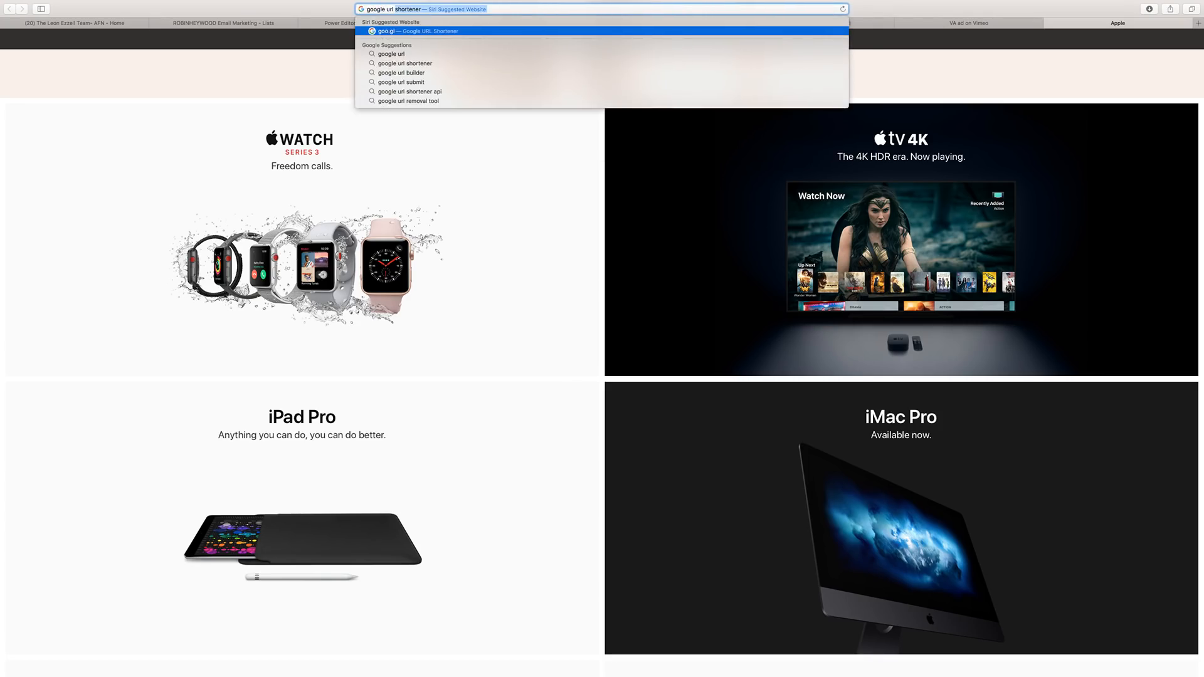
{"action": "key", "text": "Return"}
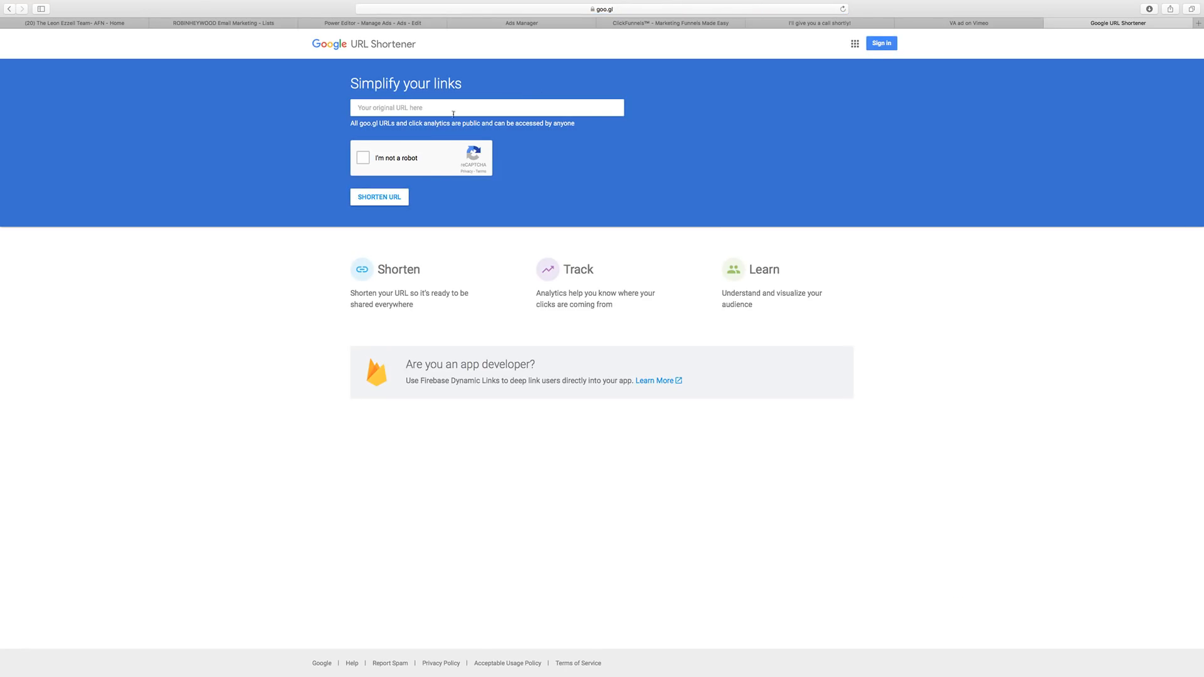
{"action": "left_click", "coordinate": [362, 158]}
Copy the Optin step's page URL from the ClickFunnels mortgage funnel.
{"action": "left_click", "coordinate": [680, 23]}
{"action": "left_click", "coordinate": [368, 174]}
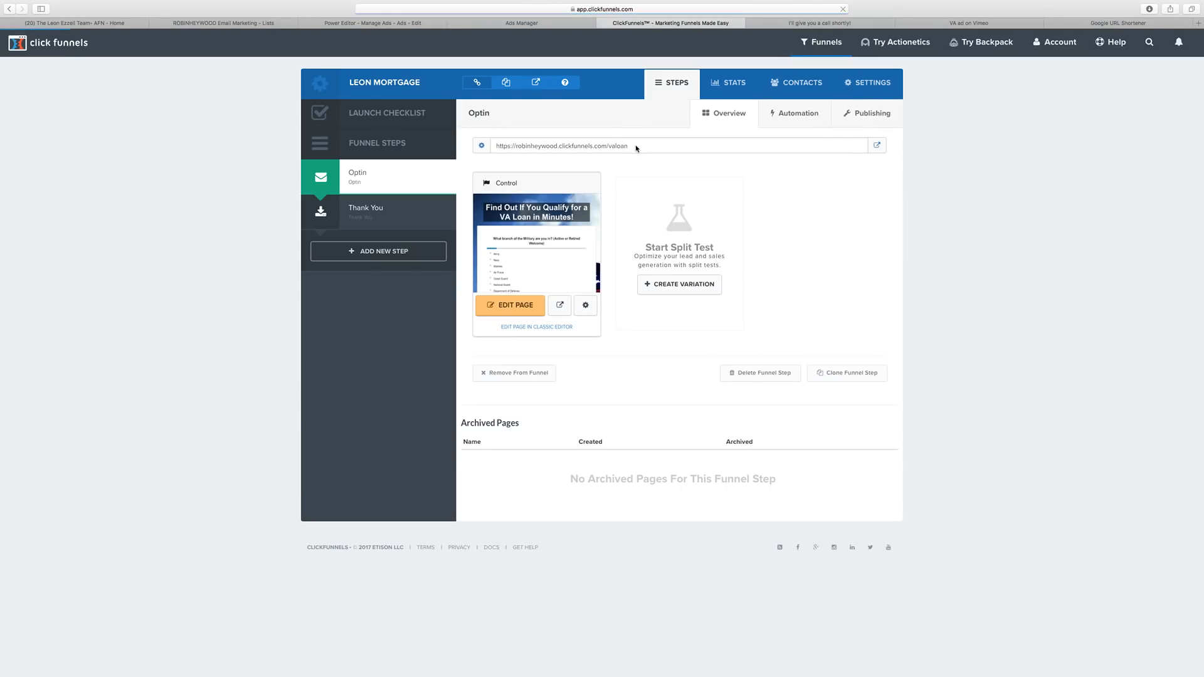
{"action": "left_click_drag", "start_coordinate": [629, 146], "coordinate": [496, 145]}
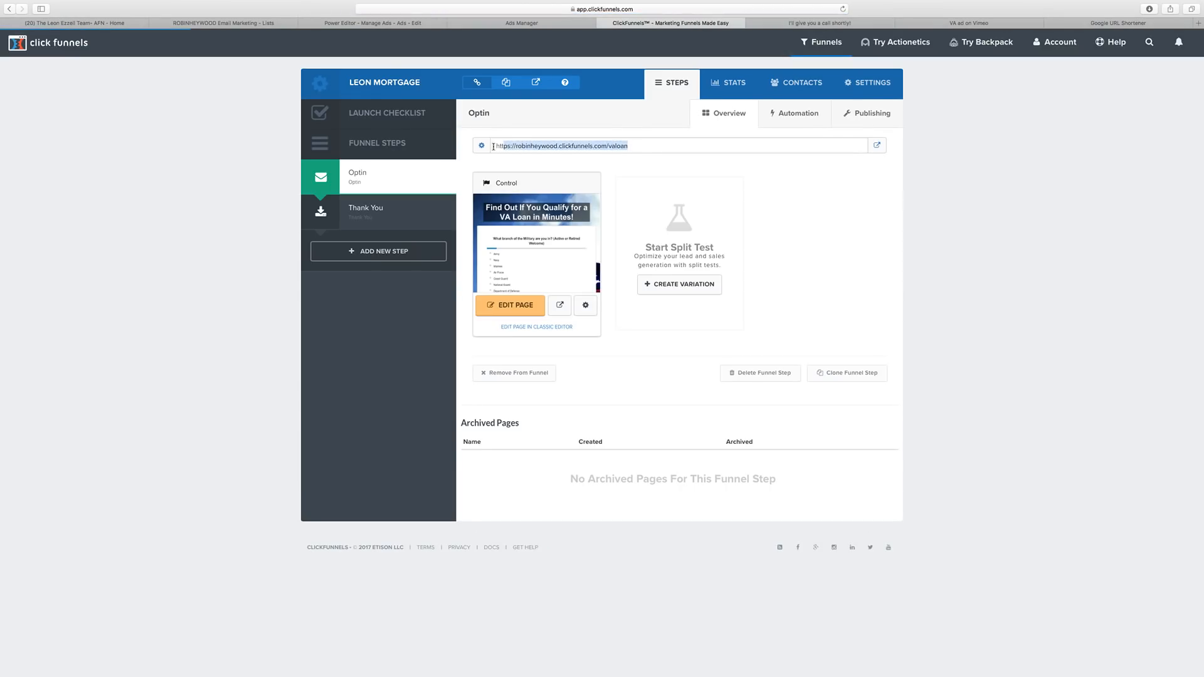
{"action": "right_click", "coordinate": [521, 146]}
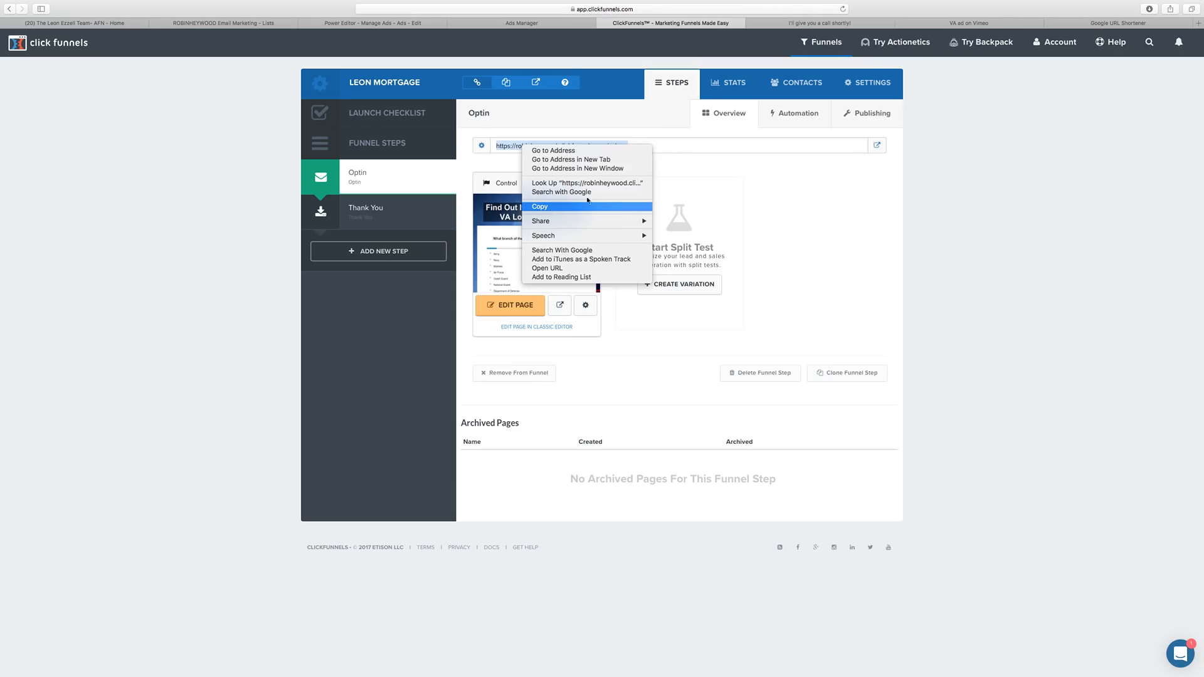
{"action": "left_click", "coordinate": [553, 212]}
{"action": "left_click", "coordinate": [1066, 39]}
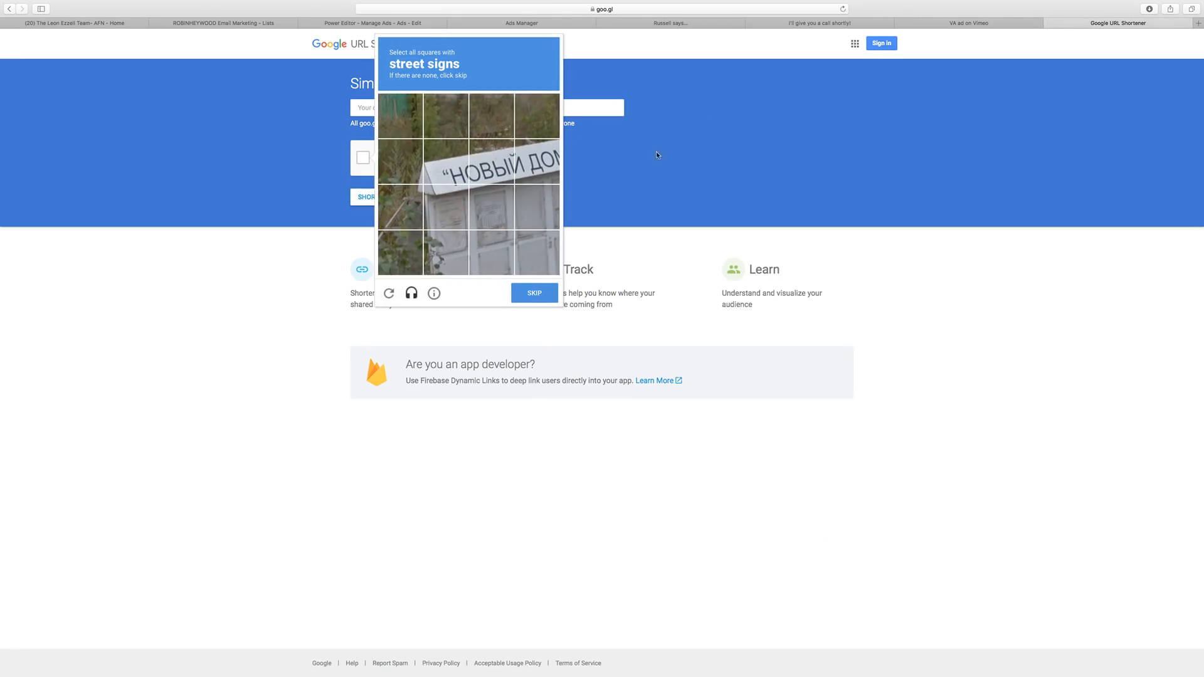
Toggle a street-sign tile in the reCAPTCHA, then open a new browser tab with Cmd+T.
{"action": "left_click", "coordinate": [442, 167]}
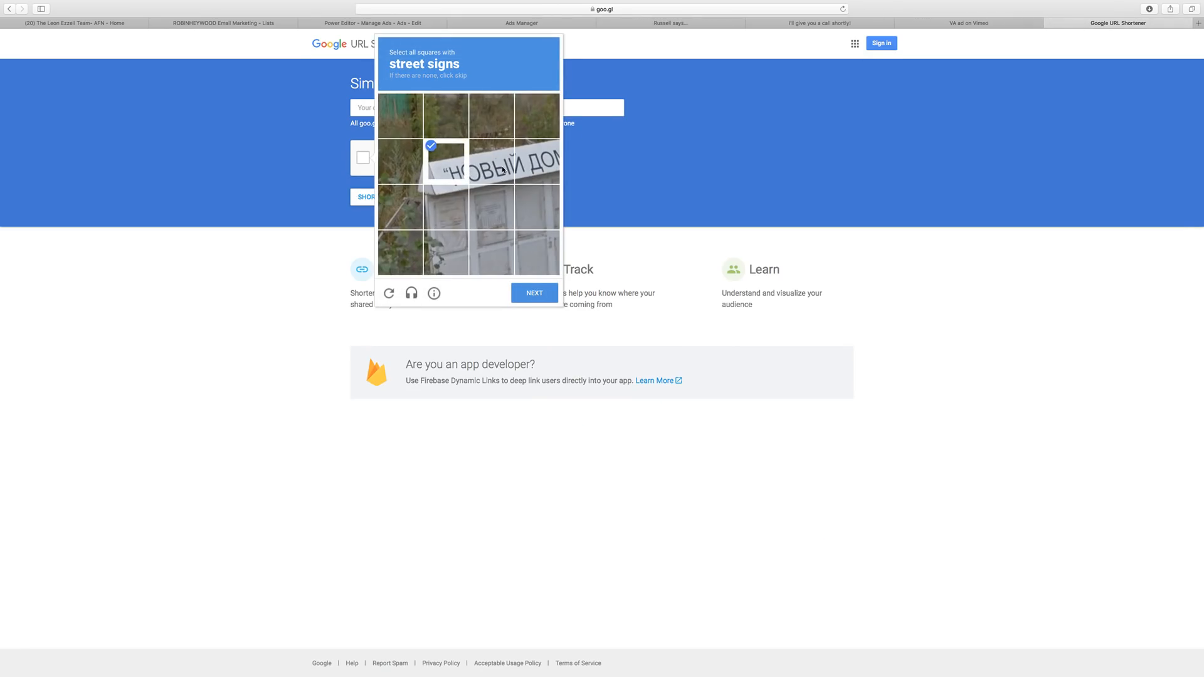
{"action": "left_click", "coordinate": [444, 164]}
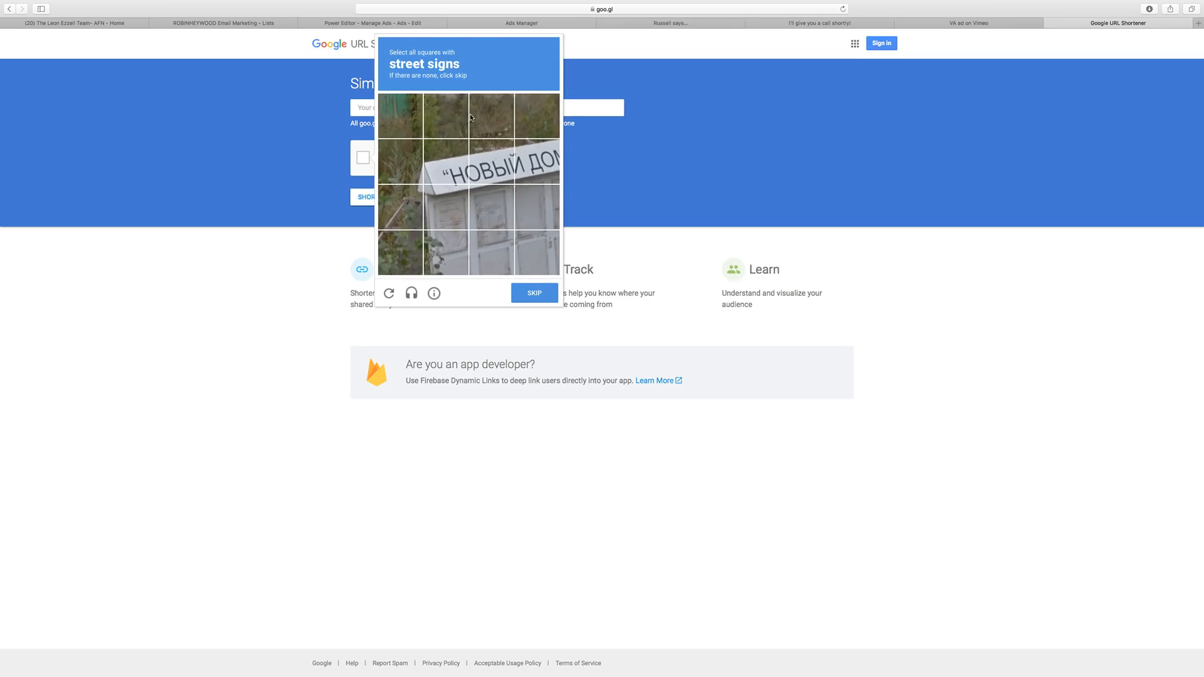
{"action": "key", "text": "super+t"}
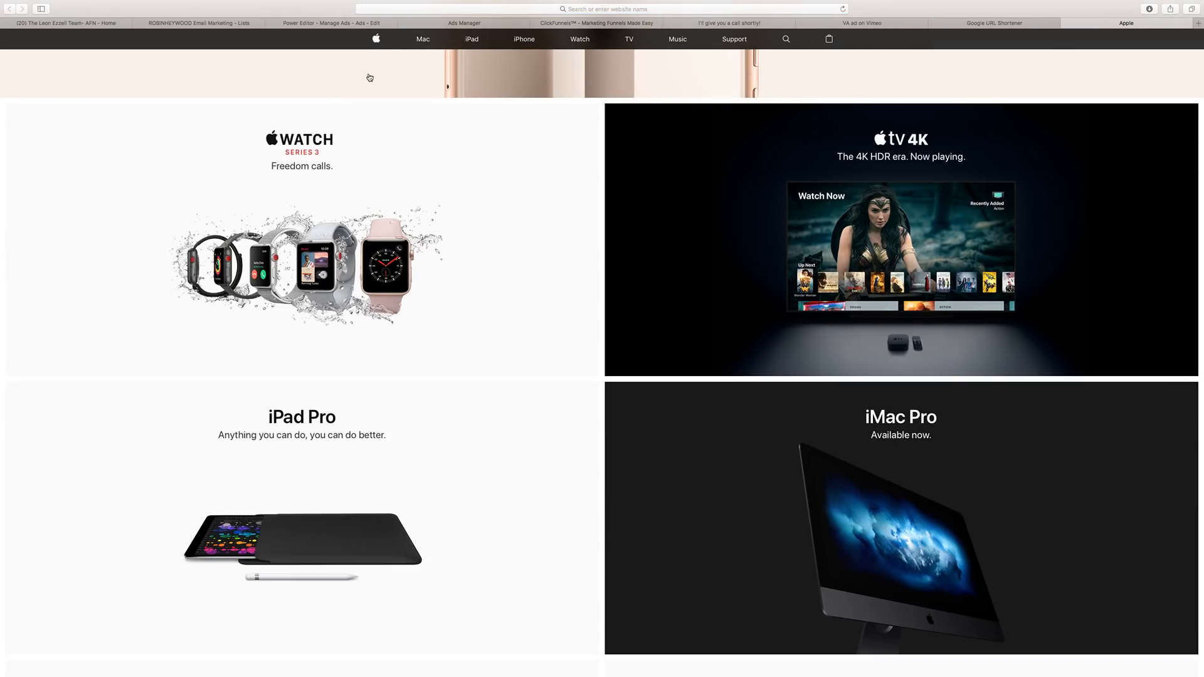
Search 'google utm builder' and open Google Analytics' Campaign URL Builder to the Website URL field.
{"action": "left_click", "coordinate": [505, 10]}
{"action": "type", "text": "google"}
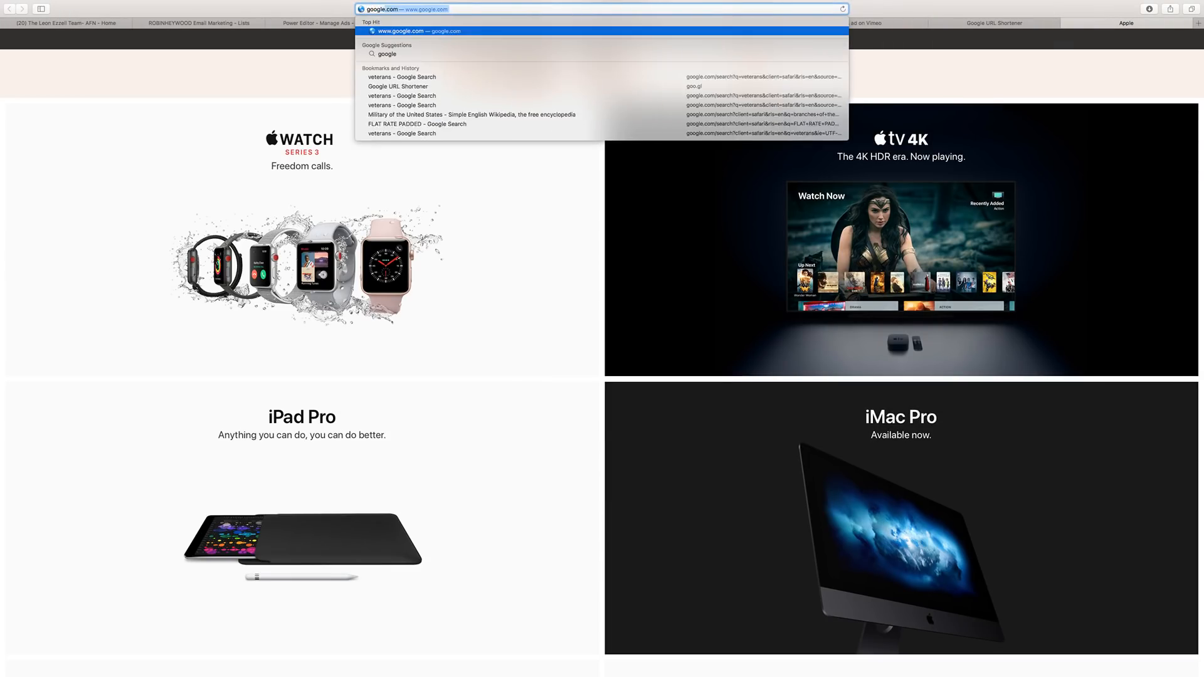
{"action": "type", "text": " utm bui"}
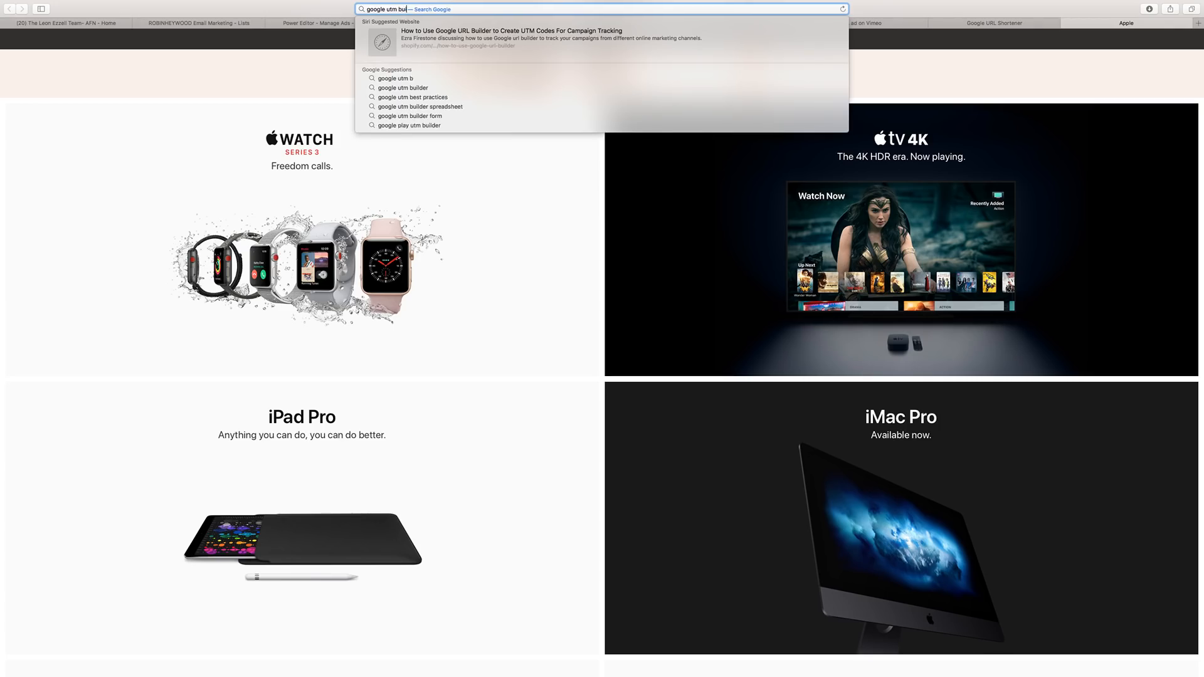
{"action": "type", "text": "lder"}
{"action": "key", "text": "Return"}
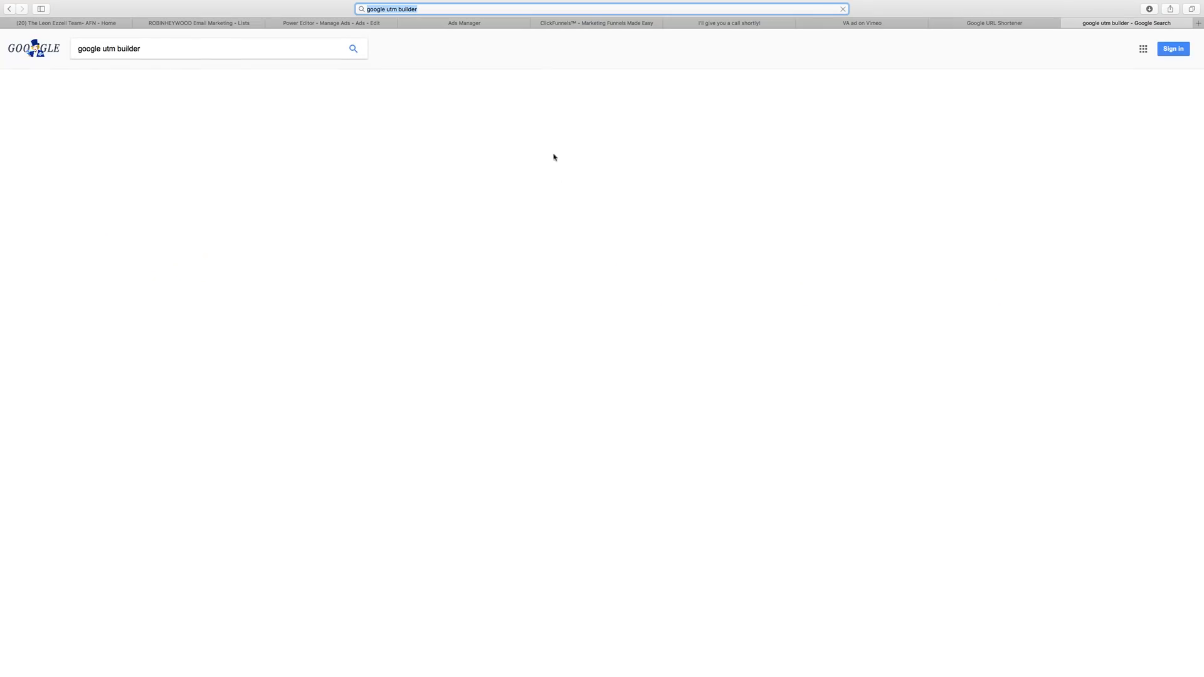
{"action": "left_click", "coordinate": [206, 118]}
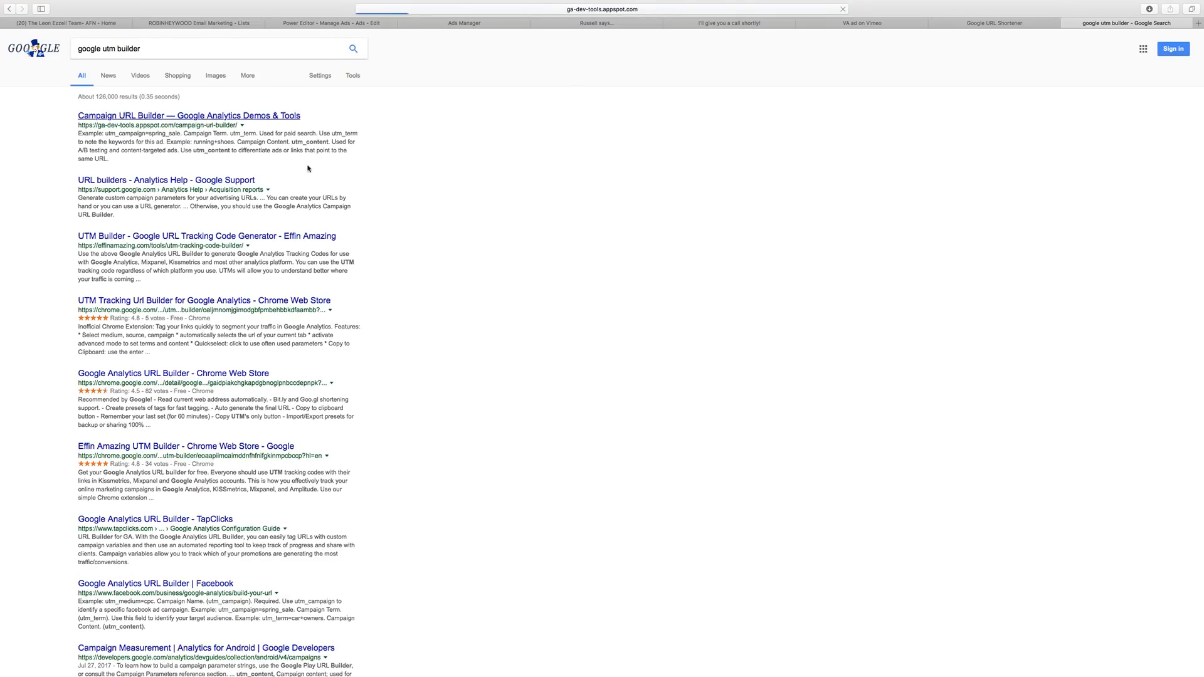
{"action": "left_click", "coordinate": [278, 250]}
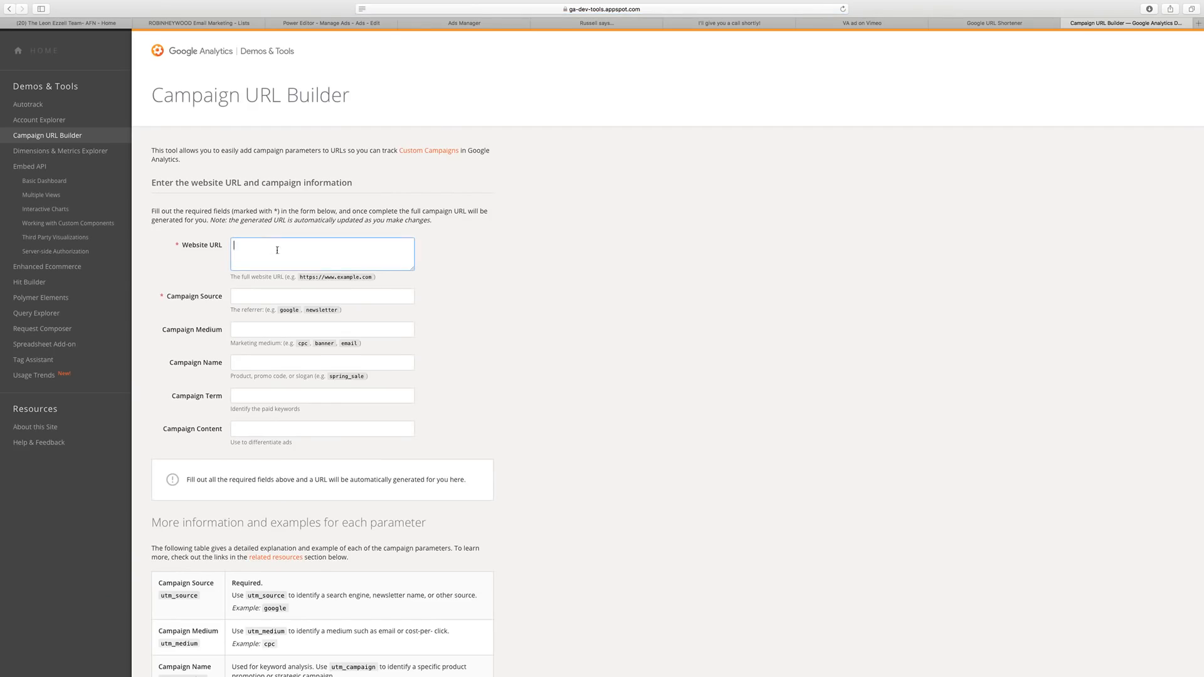
Paste the Optin page URL as Website URL and set Campaign Source to Facebook.
{"action": "key", "text": "super+v"}
{"action": "scroll", "coordinate": [489, 276], "scroll_direction": "down", "scroll_amount": 3}
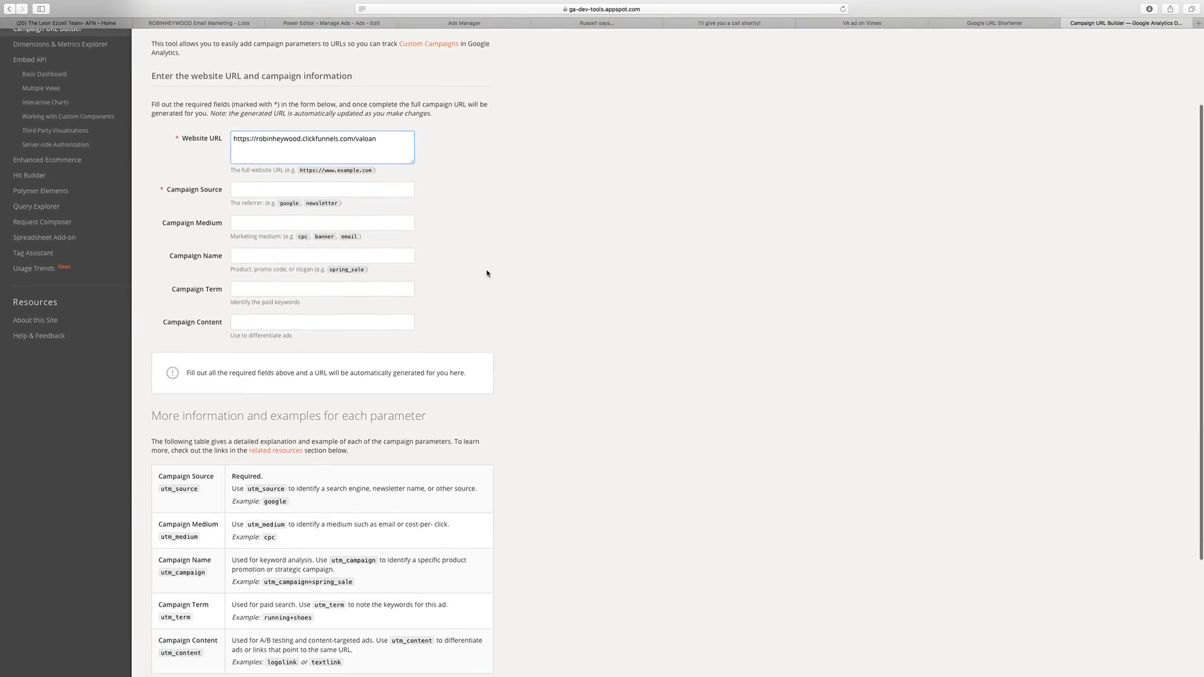
{"action": "left_click", "coordinate": [236, 188]}
{"action": "type", "text": "Facebook"}
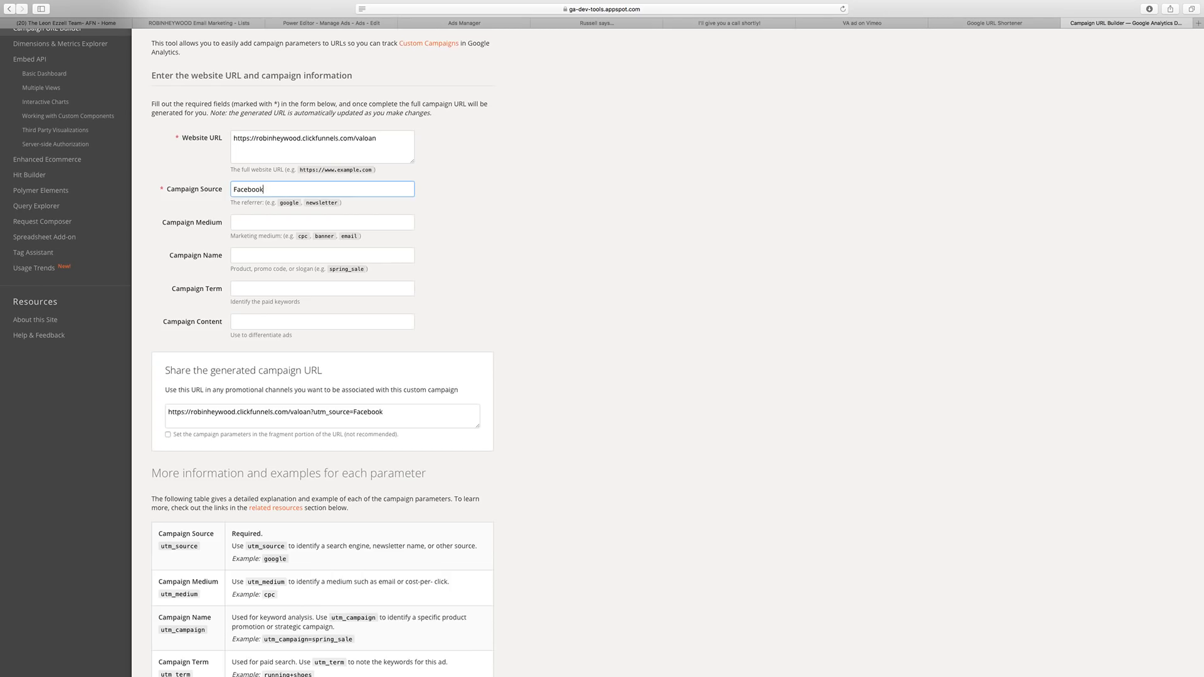
{"action": "left_click", "coordinate": [232, 225]}
{"action": "scroll", "coordinate": [294, 232], "scroll_direction": "down", "scroll_amount": 2}
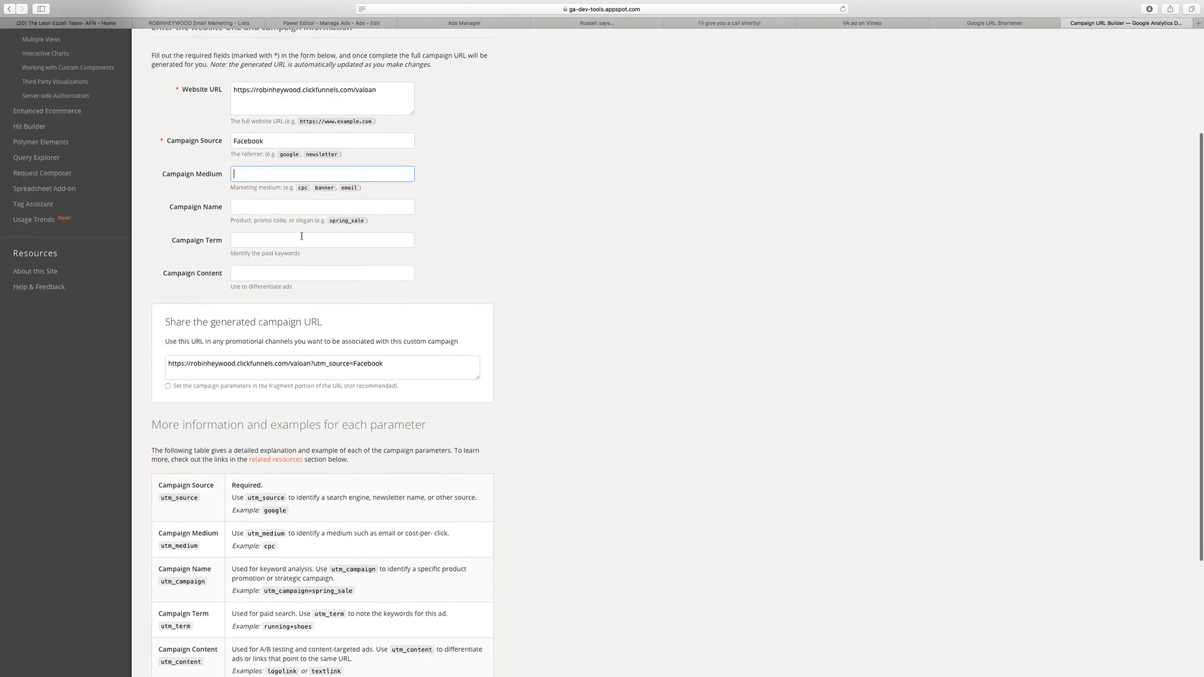
{"action": "scroll", "coordinate": [313, 250], "scroll_direction": "down", "scroll_amount": 3}
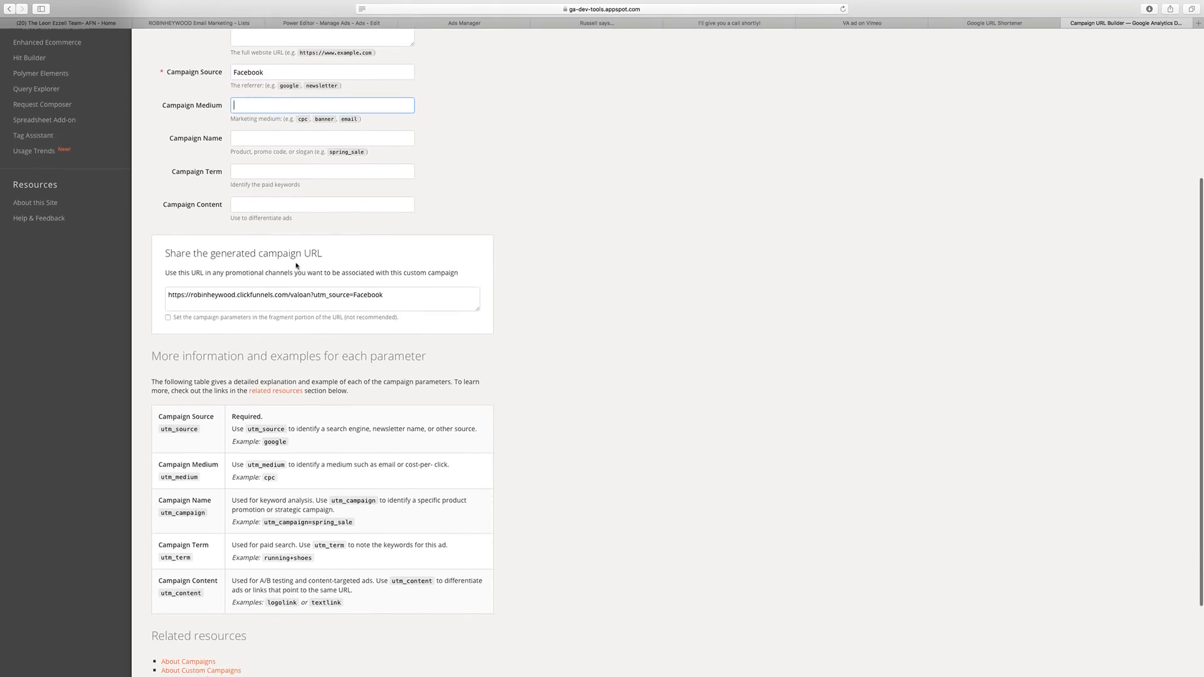
Keep campaign parameters in the normal query string, review the generated URL, and return to the shortener.
{"action": "left_click", "coordinate": [168, 318]}
{"action": "left_click", "coordinate": [169, 318]}
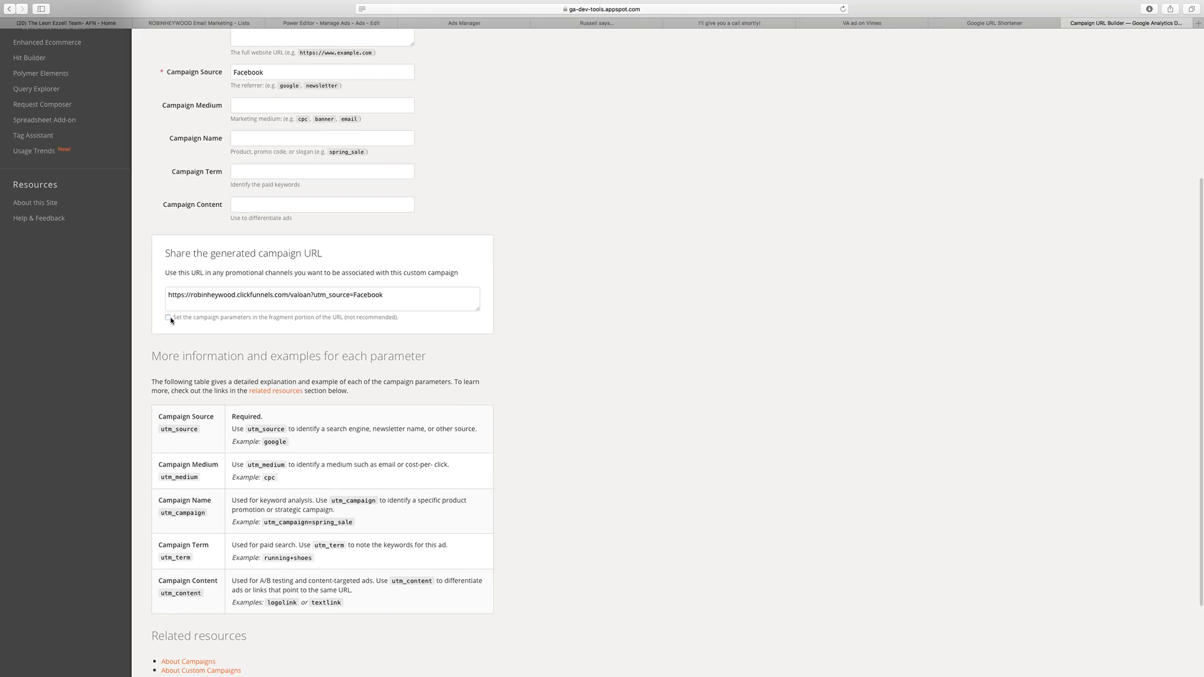
{"action": "scroll", "coordinate": [276, 351], "scroll_direction": "down", "scroll_amount": 2}
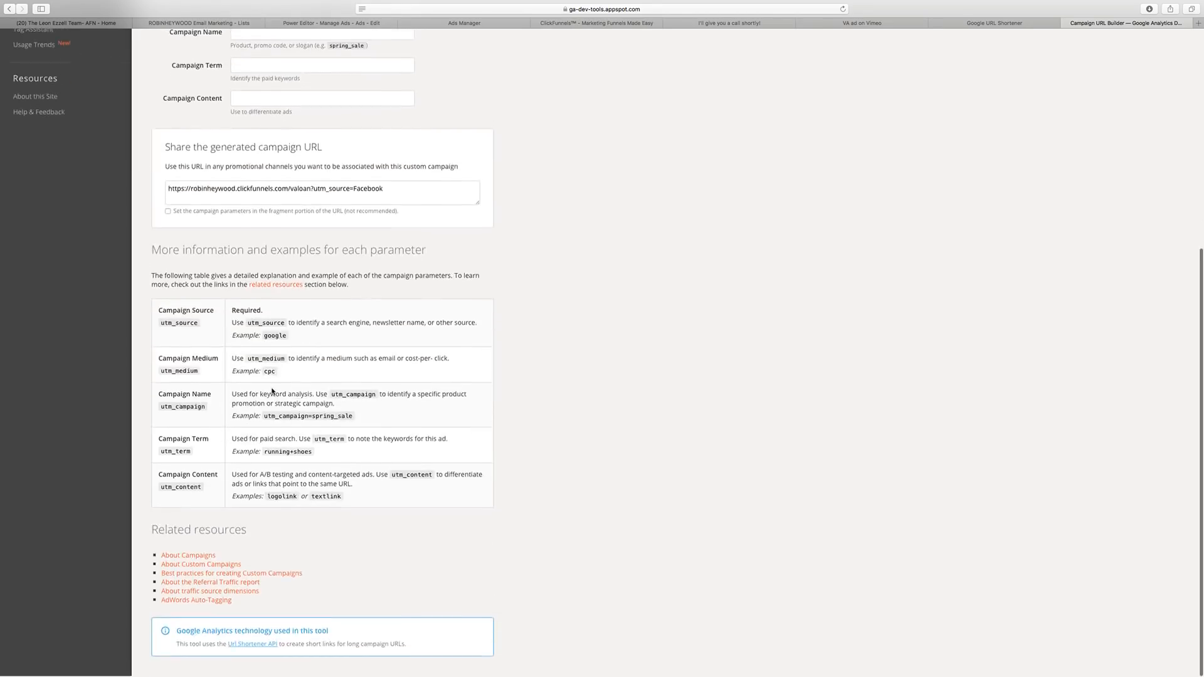
{"action": "scroll", "coordinate": [272, 257], "scroll_direction": "up", "scroll_amount": 3}
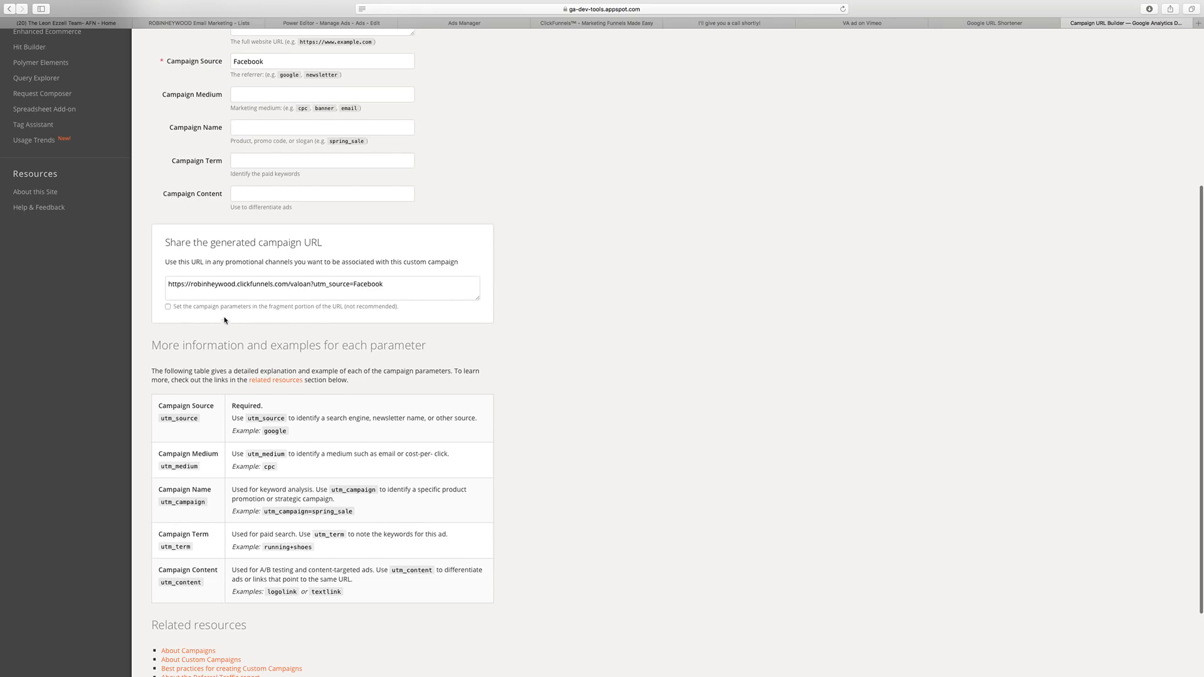
{"action": "scroll", "coordinate": [226, 320], "scroll_direction": "down", "scroll_amount": 3}
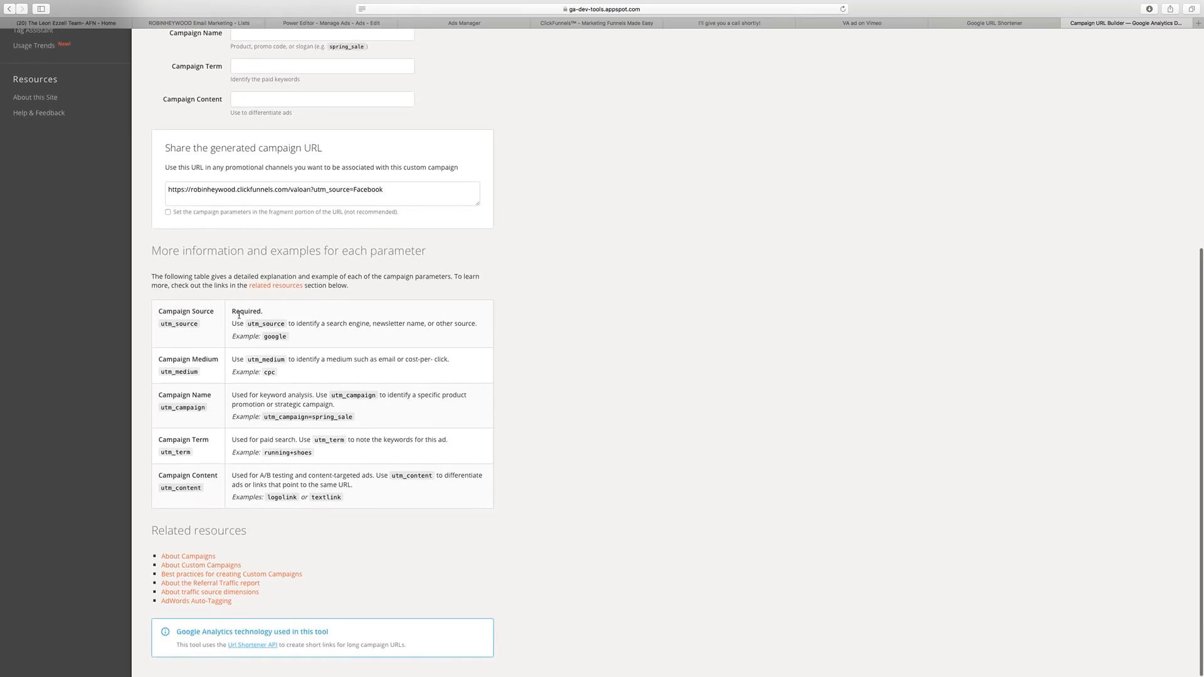
{"action": "scroll", "coordinate": [239, 315], "scroll_direction": "up", "scroll_amount": 5}
{"action": "scroll", "coordinate": [395, 510], "scroll_direction": "down", "scroll_amount": 1}
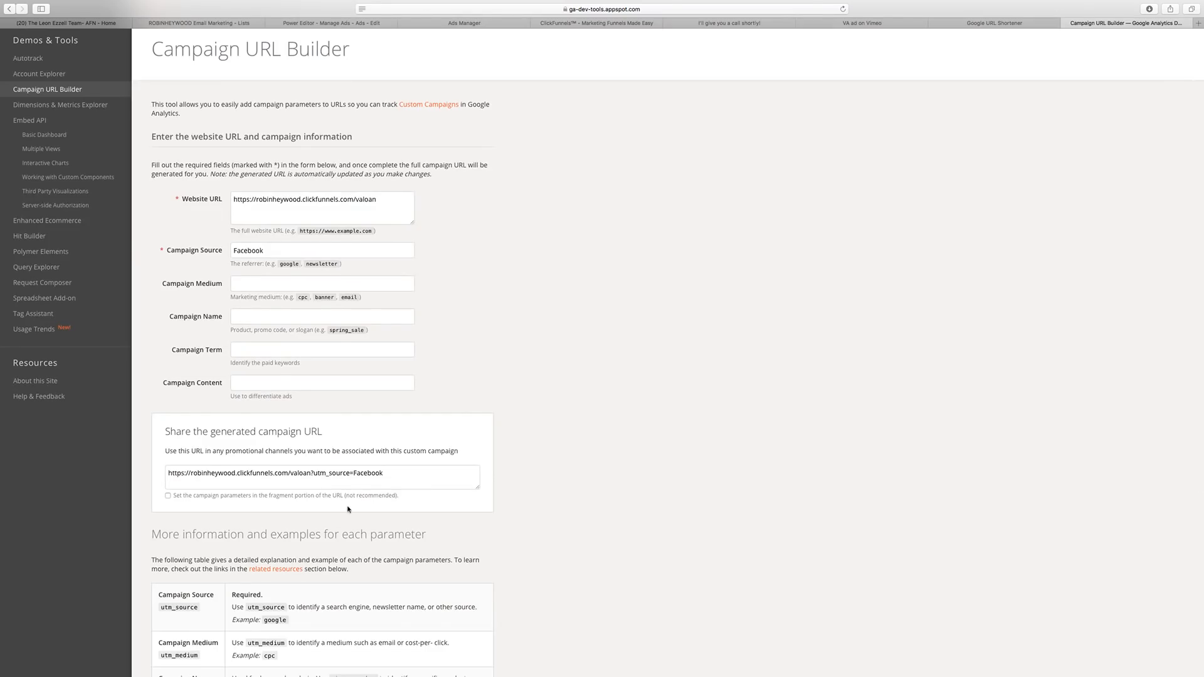
{"action": "scroll", "coordinate": [337, 332], "scroll_direction": "down", "scroll_amount": 1}
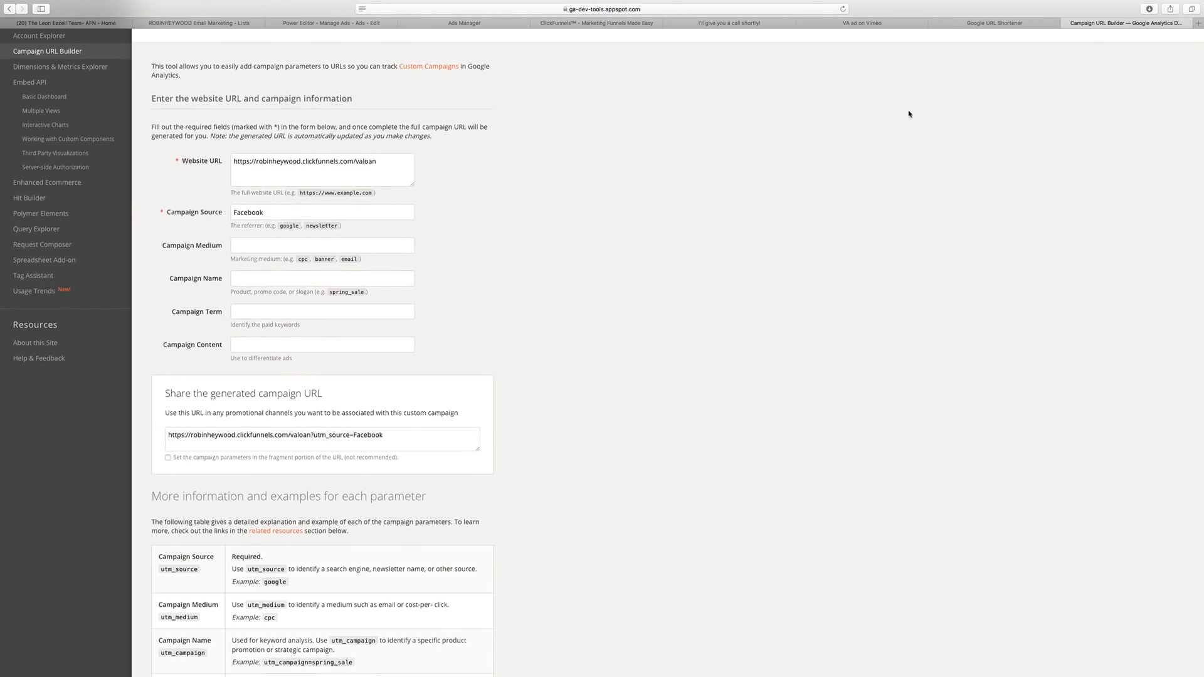
{"action": "left_click", "coordinate": [1020, 26]}
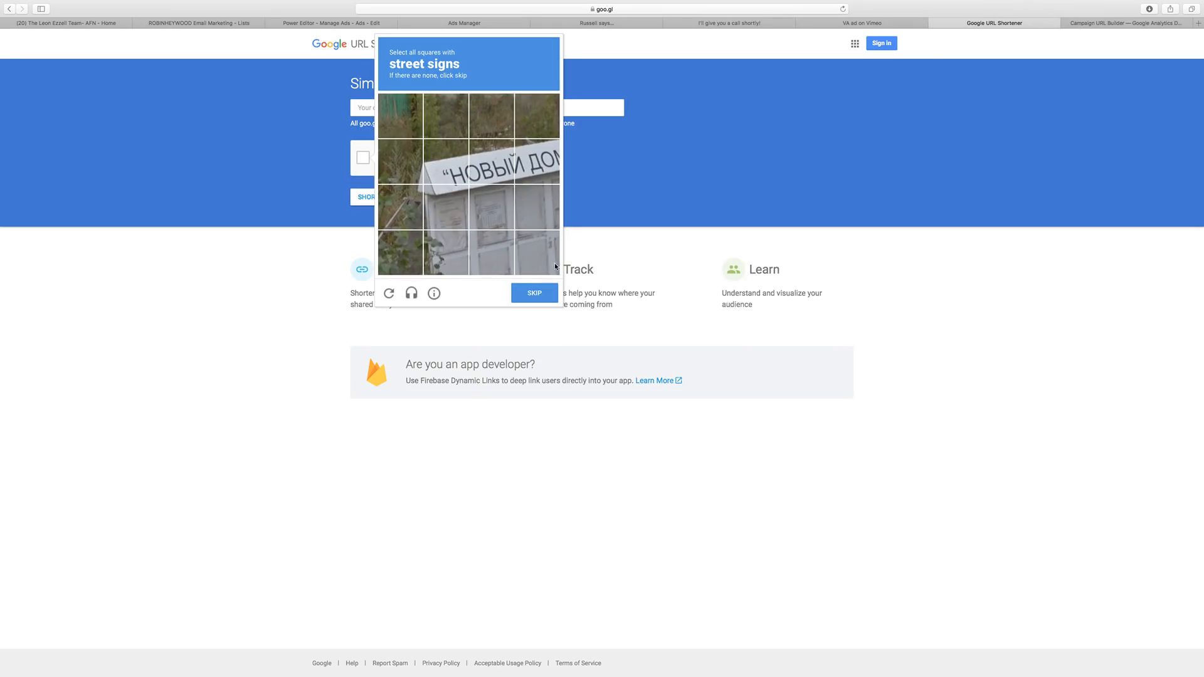
Select the street-sign tiles in the first reCAPTCHA image and submit.
{"action": "left_click", "coordinate": [547, 291]}
{"action": "left_click", "coordinate": [493, 206]}
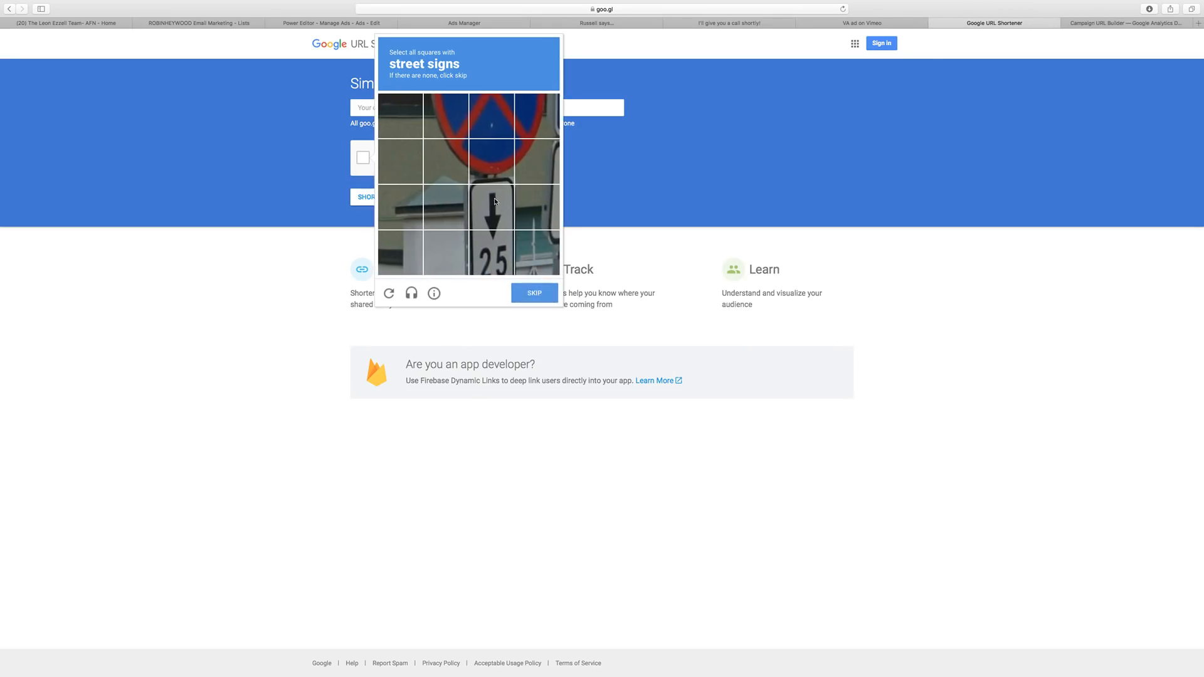
{"action": "left_click", "coordinate": [499, 256]}
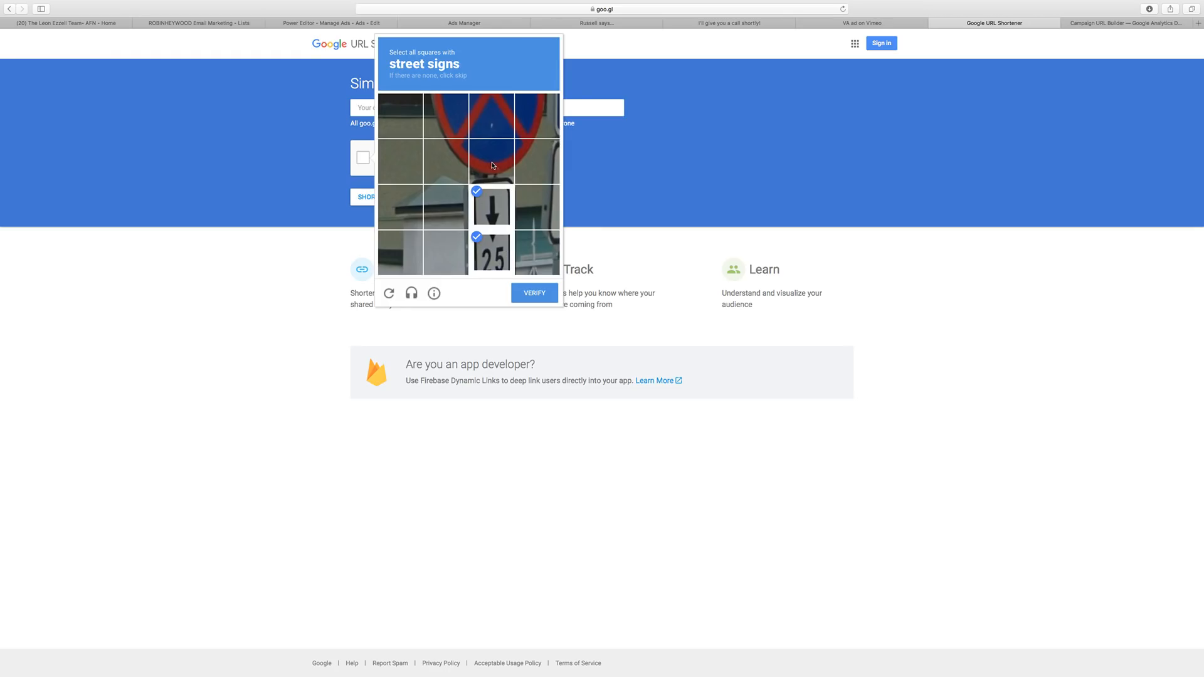
{"action": "left_click", "coordinate": [493, 166]}
{"action": "left_click", "coordinate": [450, 220]}
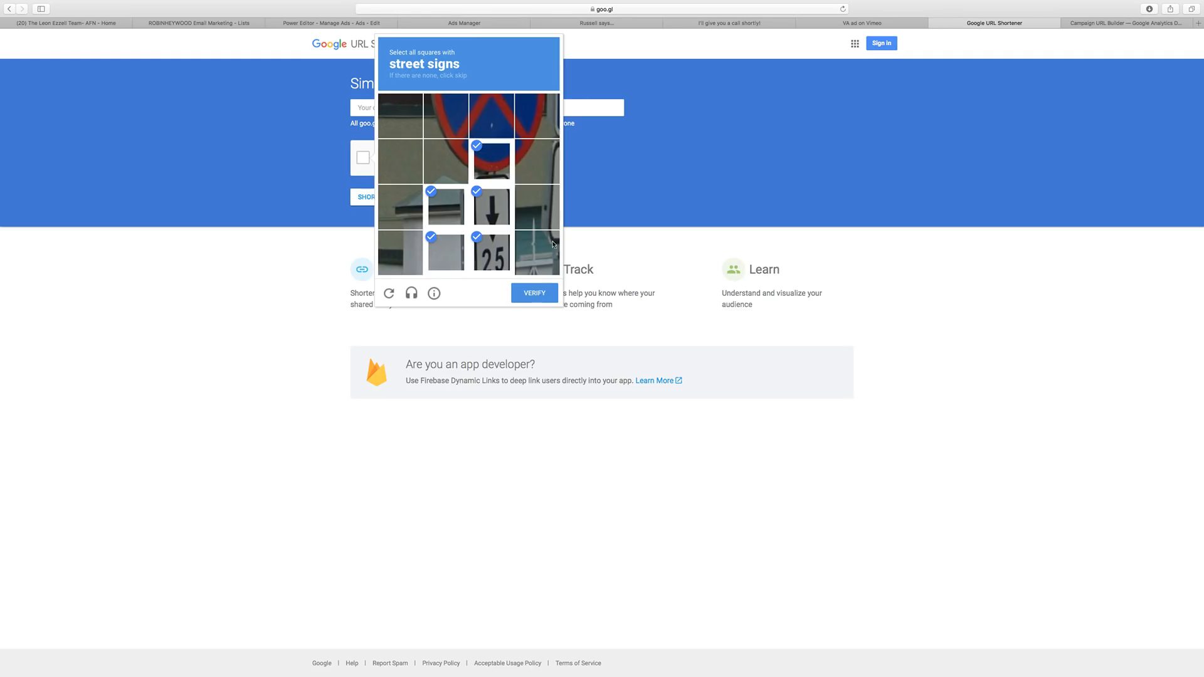
{"action": "left_click", "coordinate": [537, 116]}
{"action": "left_click", "coordinate": [537, 162]}
{"action": "left_click", "coordinate": [537, 206]}
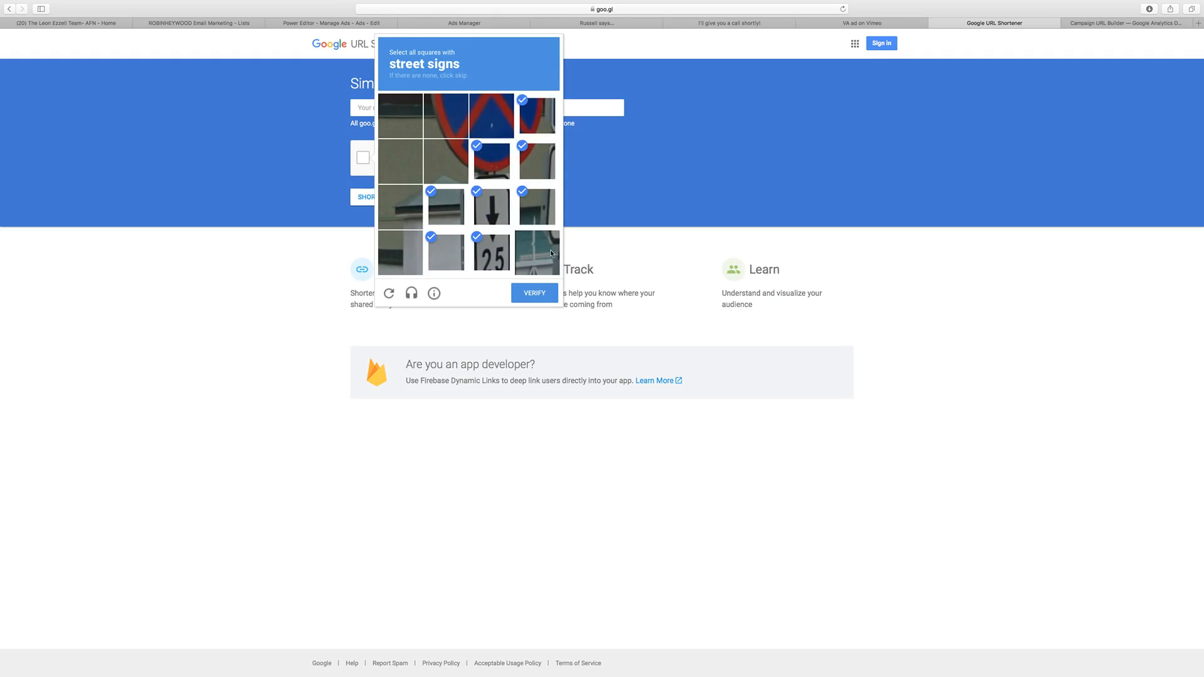
{"action": "left_click", "coordinate": [537, 252]}
{"action": "left_click", "coordinate": [536, 293]}
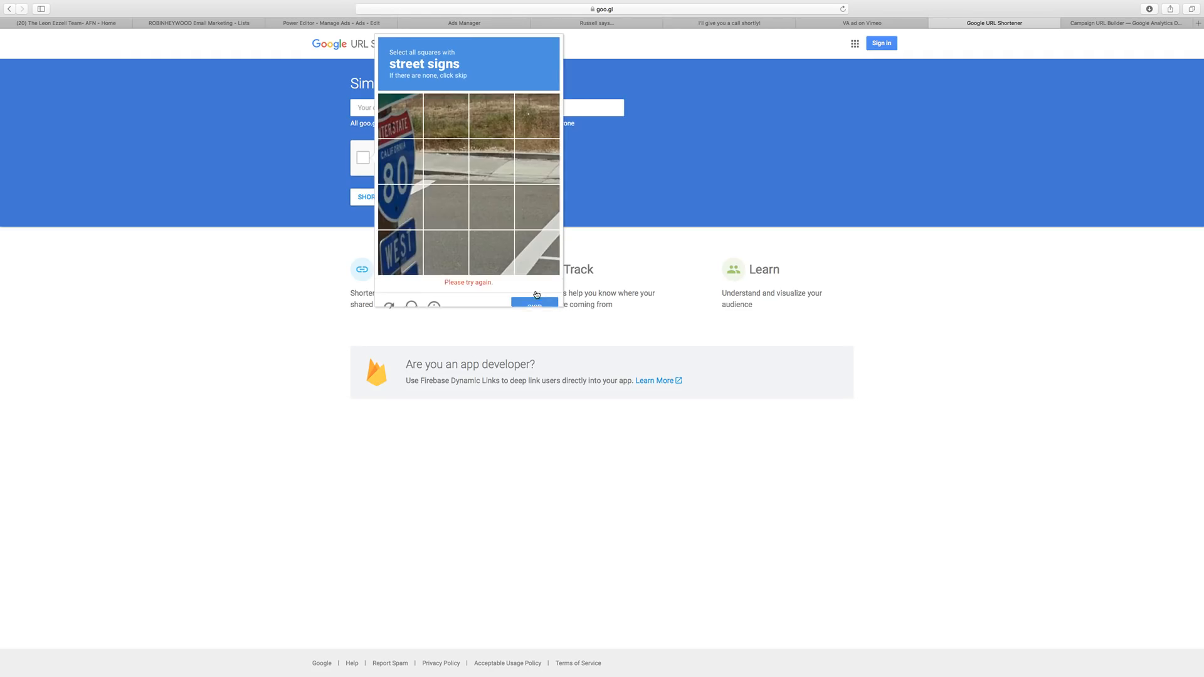
Complete the remaining reCAPTCHA rounds (highway and dead-end signs) to pass the robot check.
{"action": "left_click", "coordinate": [395, 172]}
{"action": "left_click", "coordinate": [399, 116]}
{"action": "left_click", "coordinate": [400, 207]}
{"action": "left_click", "coordinate": [400, 253]}
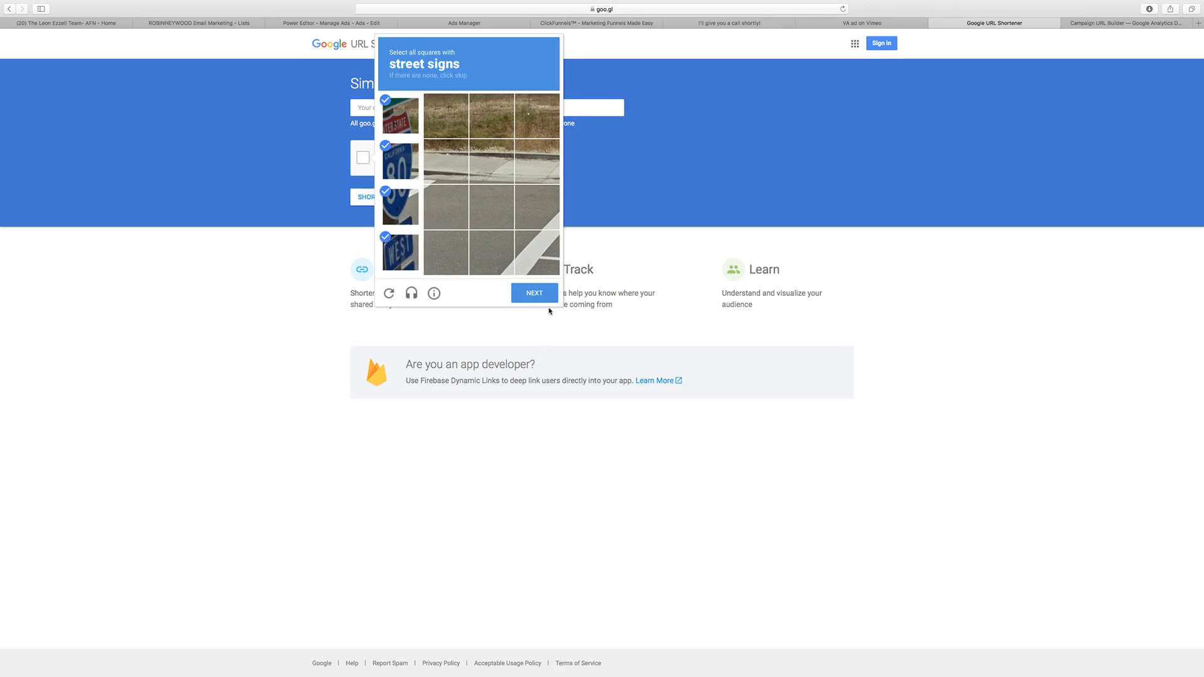
{"action": "left_click", "coordinate": [536, 298]}
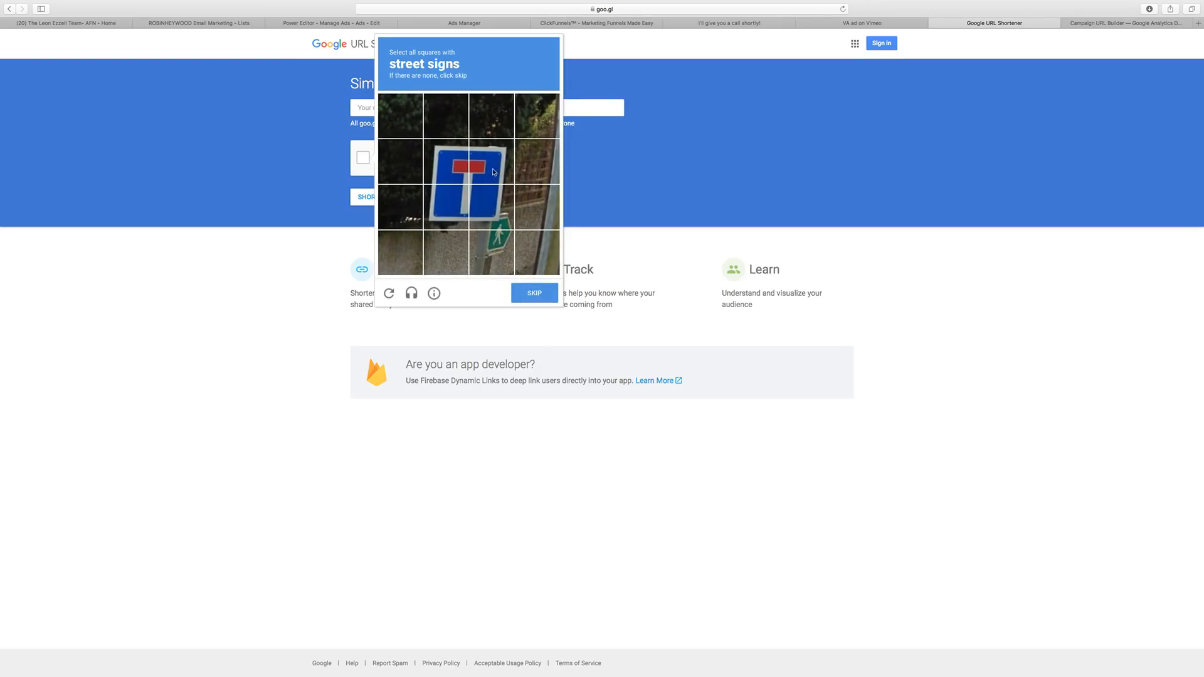
{"action": "left_click", "coordinate": [493, 172]}
{"action": "left_click", "coordinate": [445, 161]}
{"action": "left_click", "coordinate": [446, 207]}
{"action": "left_click", "coordinate": [492, 207]}
{"action": "left_click", "coordinate": [491, 253]}
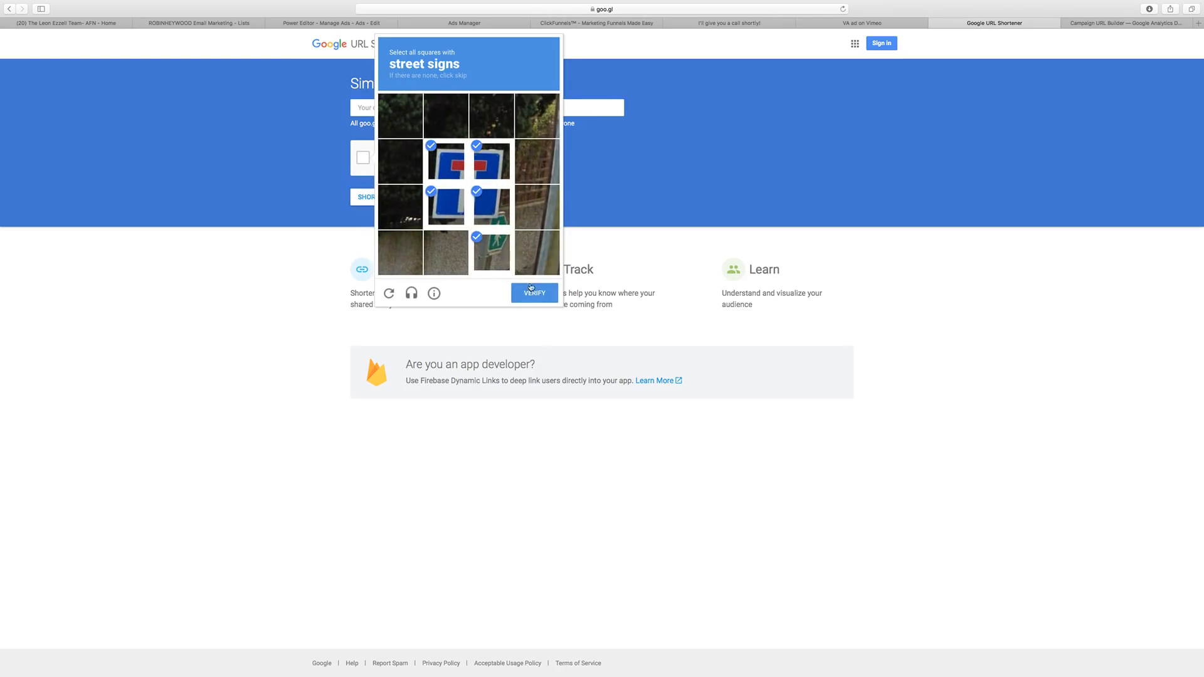
{"action": "left_click", "coordinate": [531, 290]}
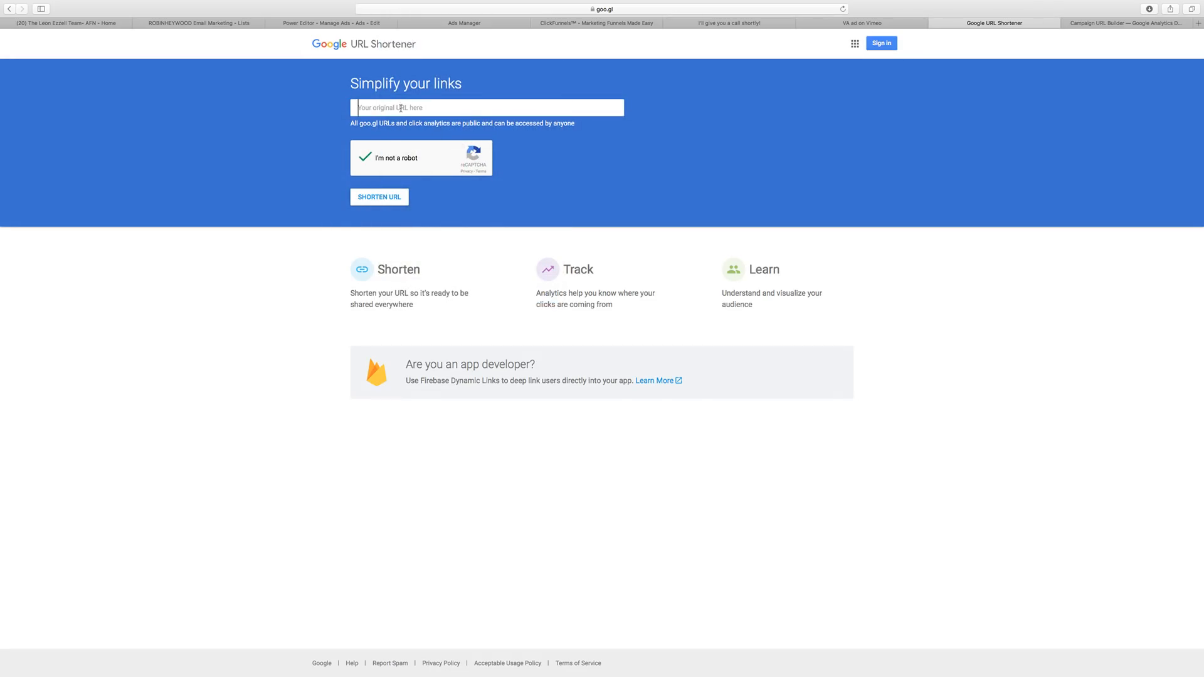
Shorten the pasted campaign URL to goo.gl/XDBpi2 and copy the short link.
{"action": "type", "text": "https://robinheywood.clickfunnels.com/valoan"}
{"action": "left_click", "coordinate": [388, 202]}
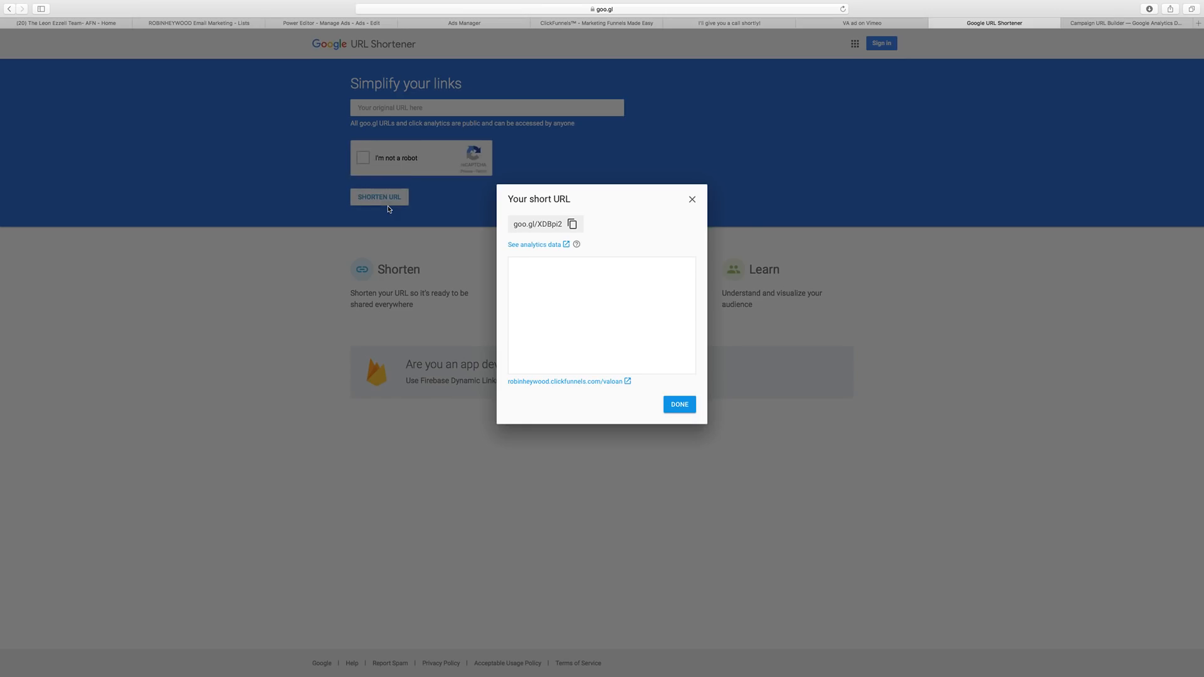
{"action": "left_click", "coordinate": [572, 224]}
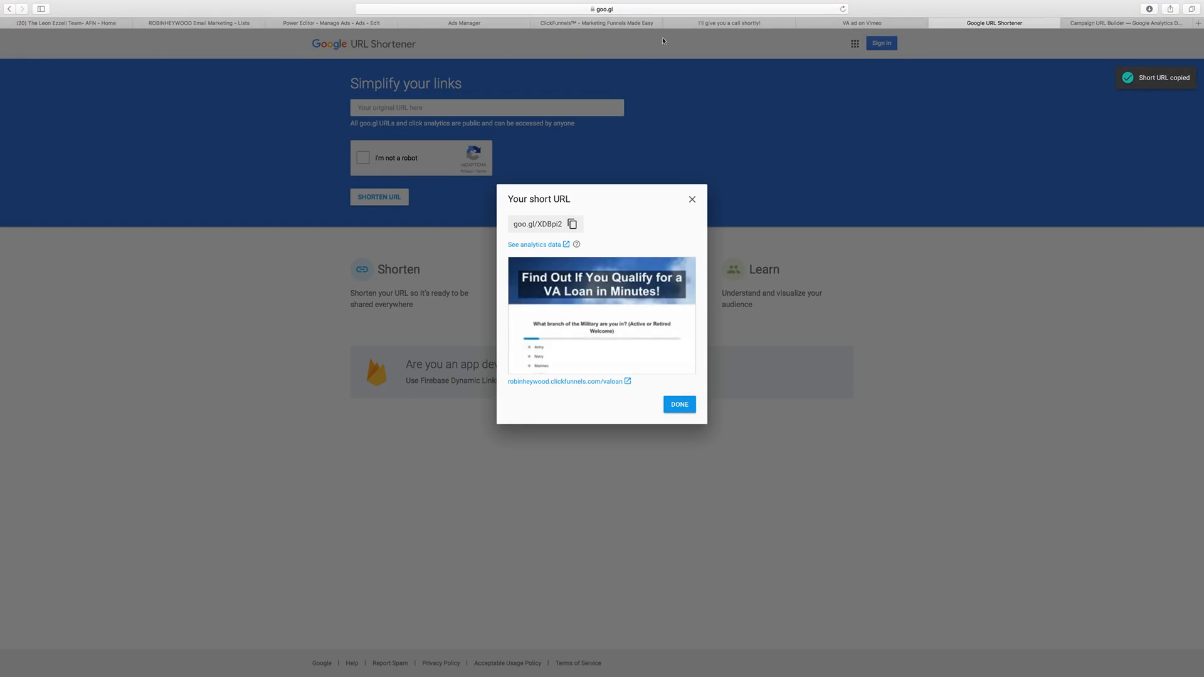
{"action": "left_click", "coordinate": [457, 25]}
{"action": "left_click", "coordinate": [596, 23]}
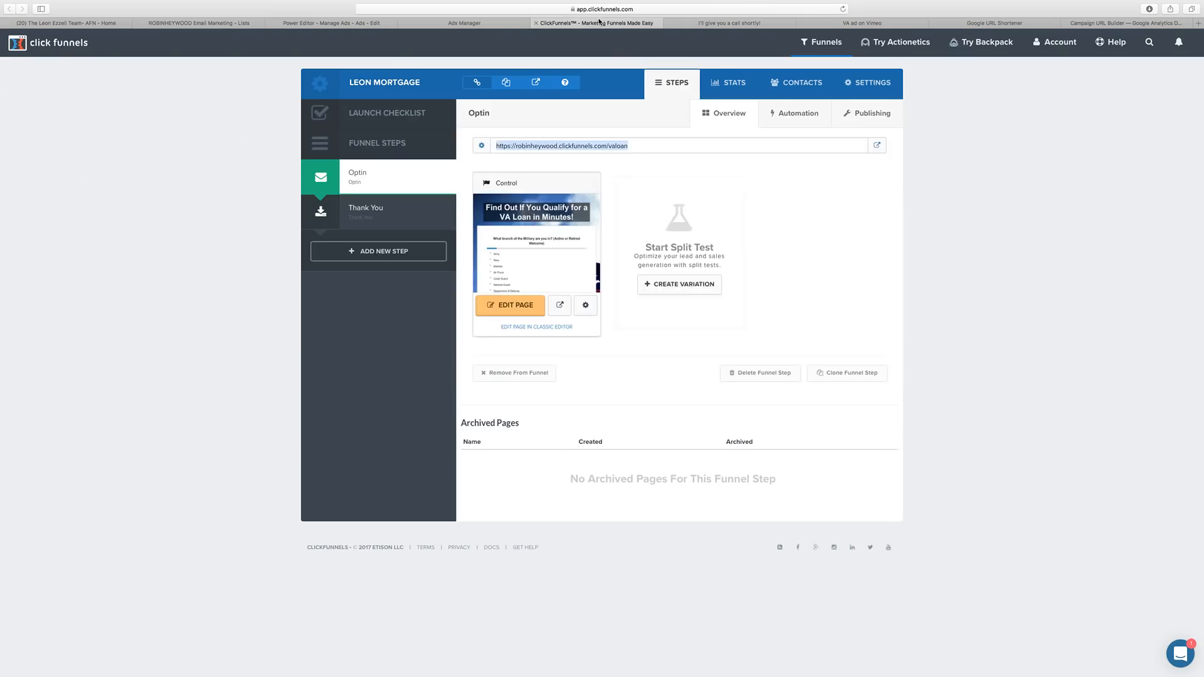
{"action": "left_click", "coordinate": [349, 23]}
{"action": "left_click", "coordinate": [846, 251]}
{"action": "key", "text": "super+v"}
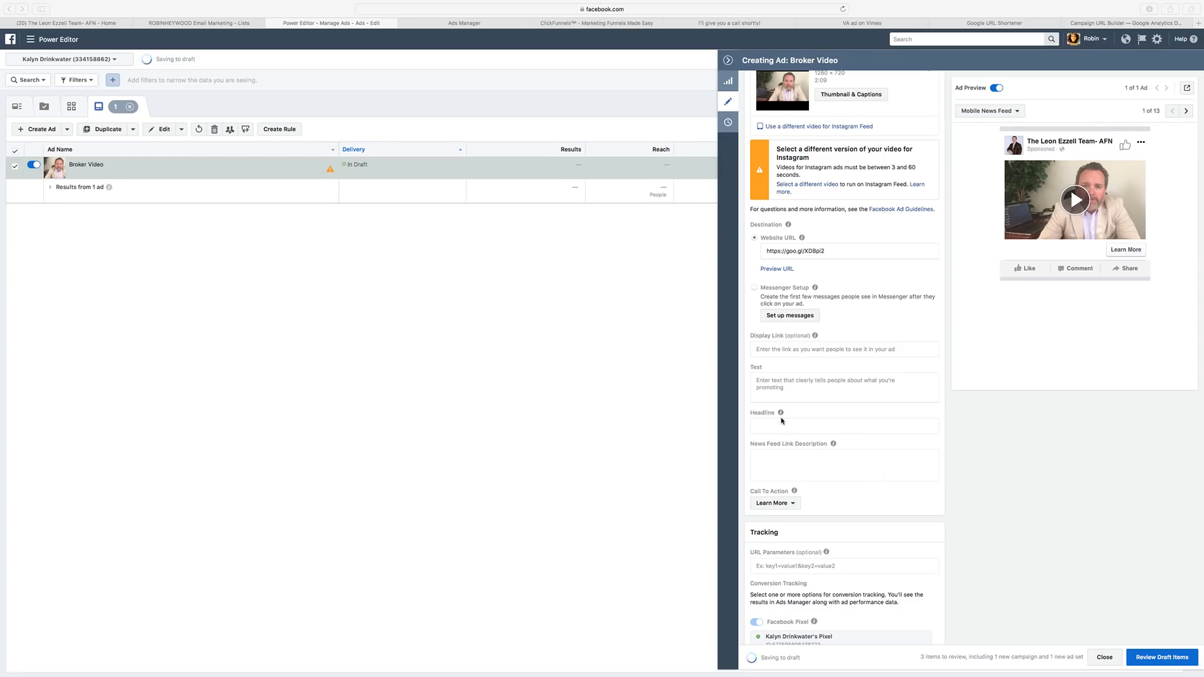
Paste the prepared VA loan ad copy into the ad's Text field.
{"action": "scroll", "coordinate": [781, 420], "scroll_direction": "down", "scroll_amount": 1}
{"action": "left_click", "coordinate": [792, 350]}
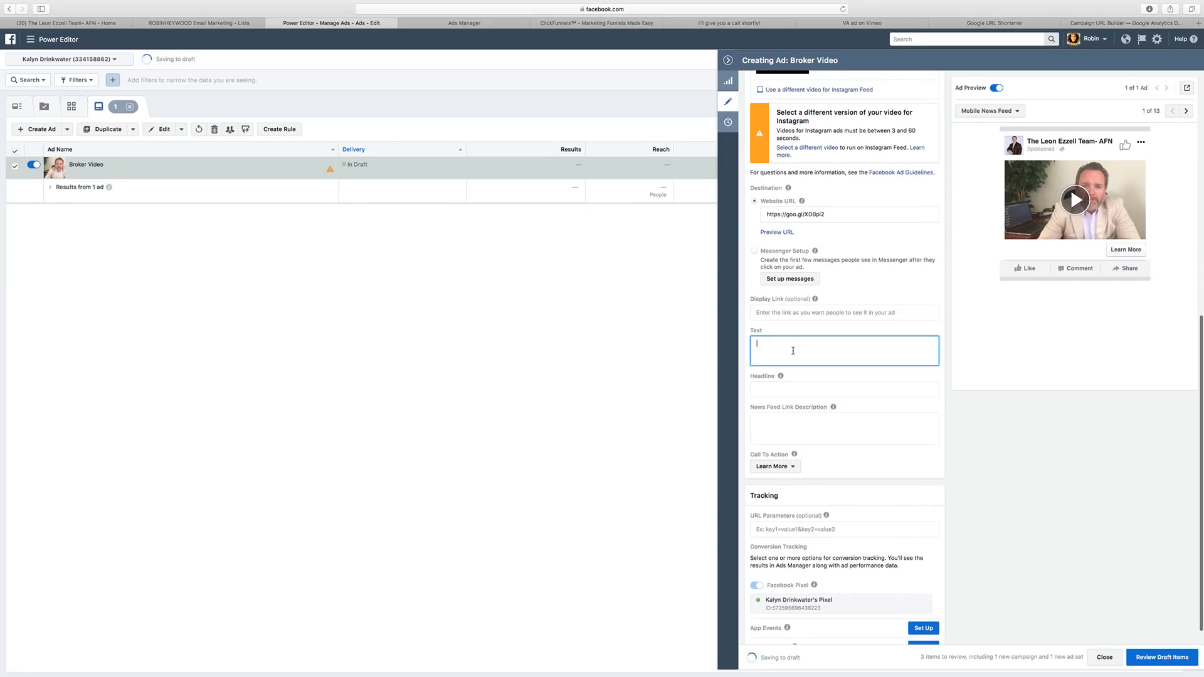
{"action": "key", "text": "super+v"}
{"action": "scroll", "coordinate": [824, 387], "scroll_direction": "down", "scroll_amount": 5}
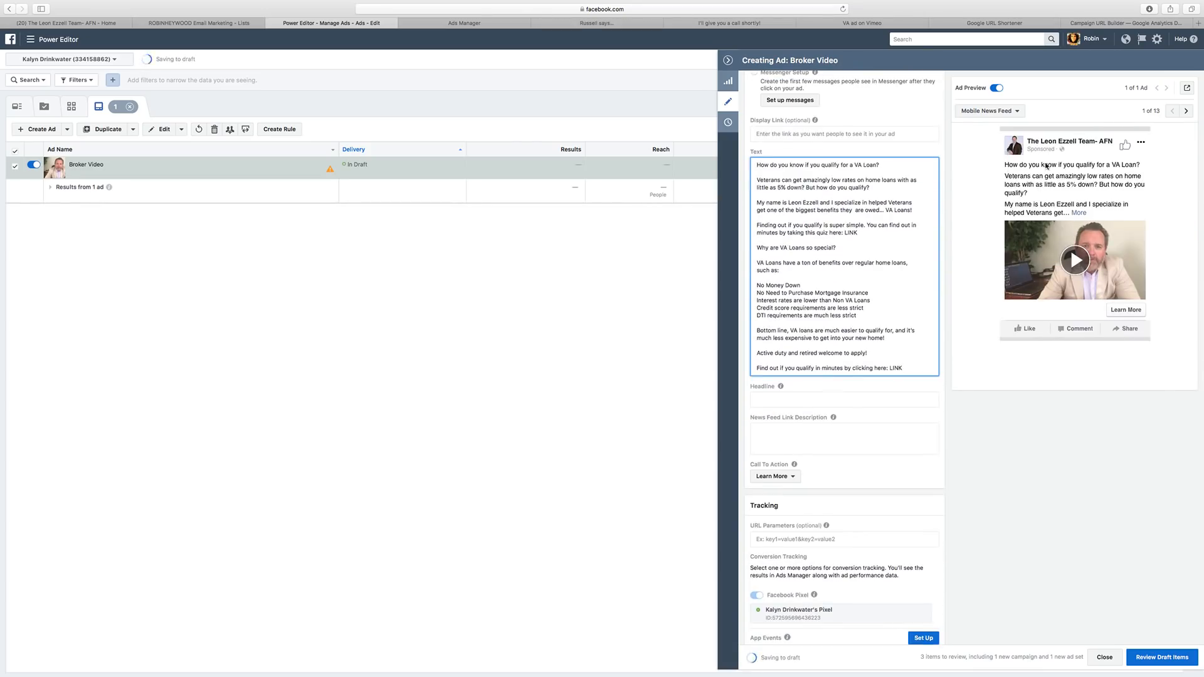
{"action": "left_click", "coordinate": [1078, 214]}
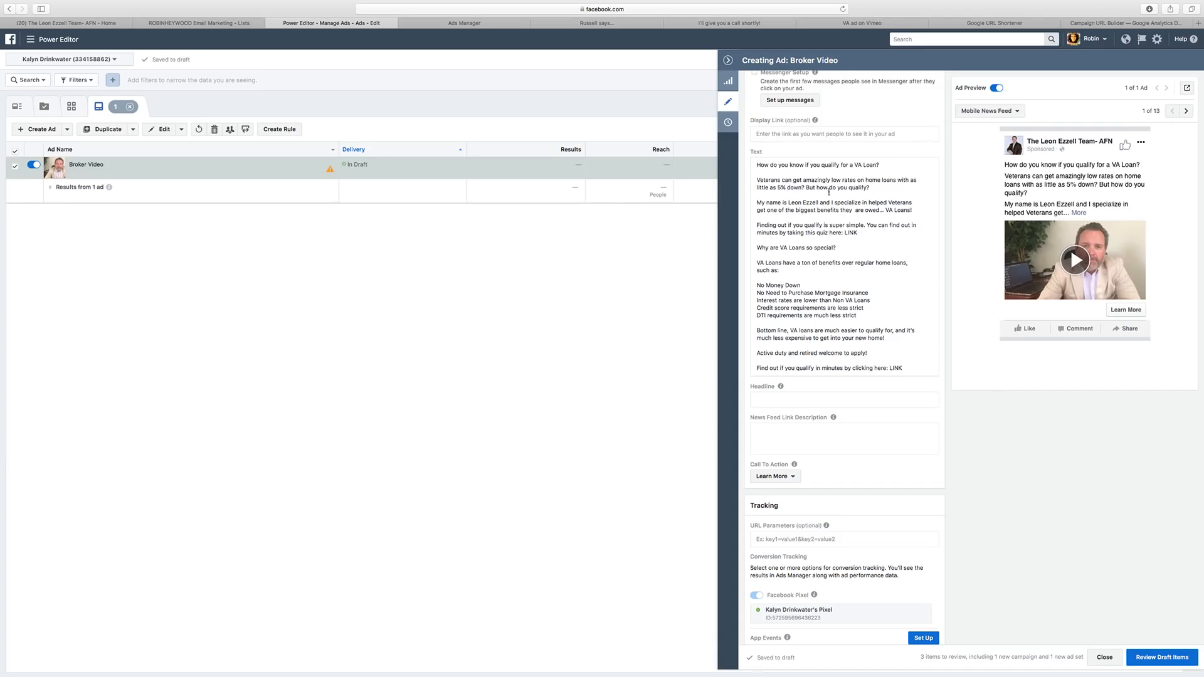
Reword the text: 'no money' for 'as little as 5%', add 'know if you', 'helping Veterans'.
{"action": "left_click", "coordinate": [897, 185]}
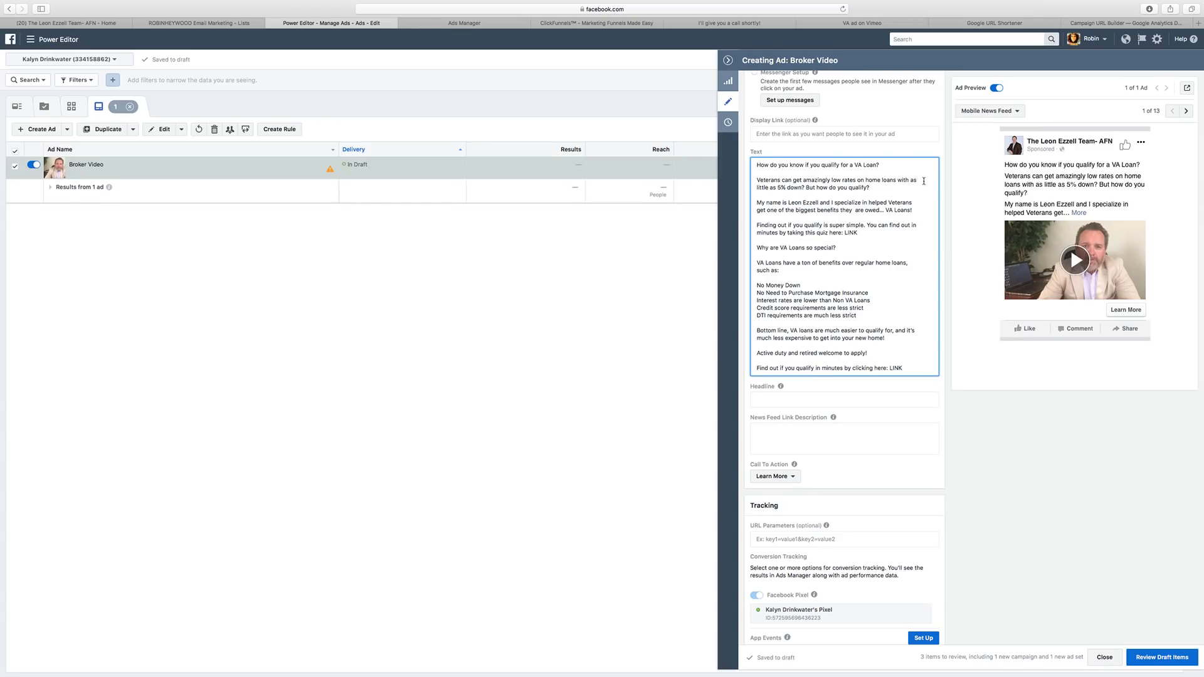
{"action": "left_click_drag", "start_coordinate": [911, 182], "coordinate": [784, 187]}
{"action": "type", "text": "no money"}
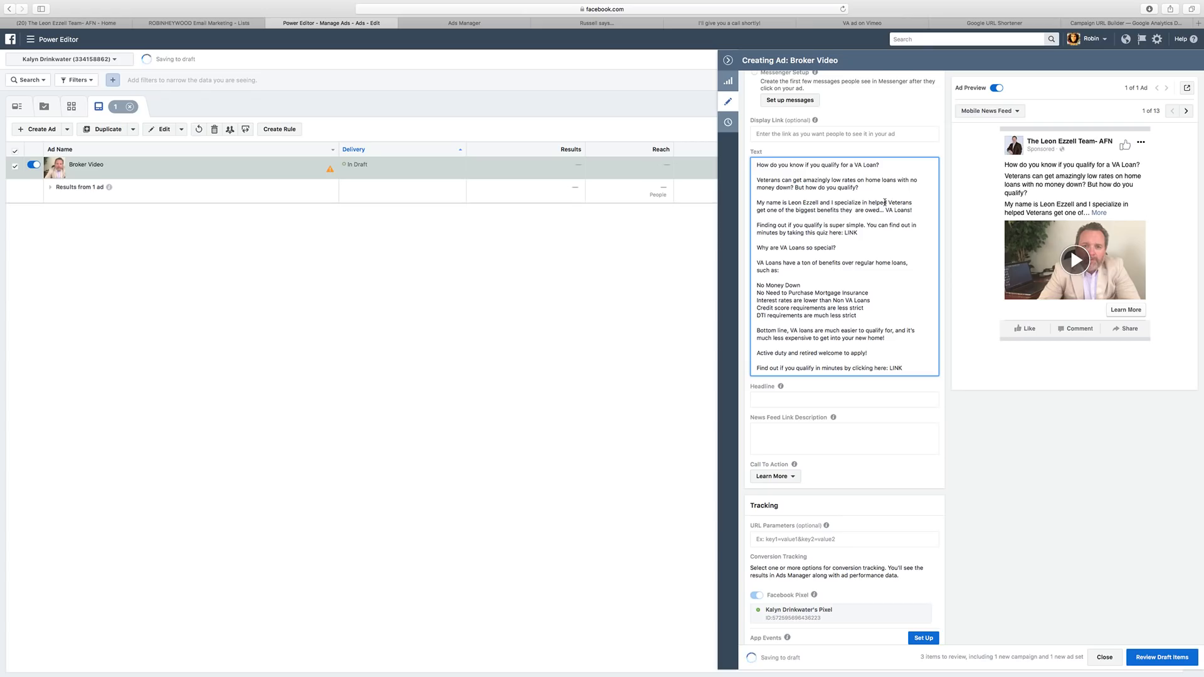
{"action": "type", "text": "know if you"}
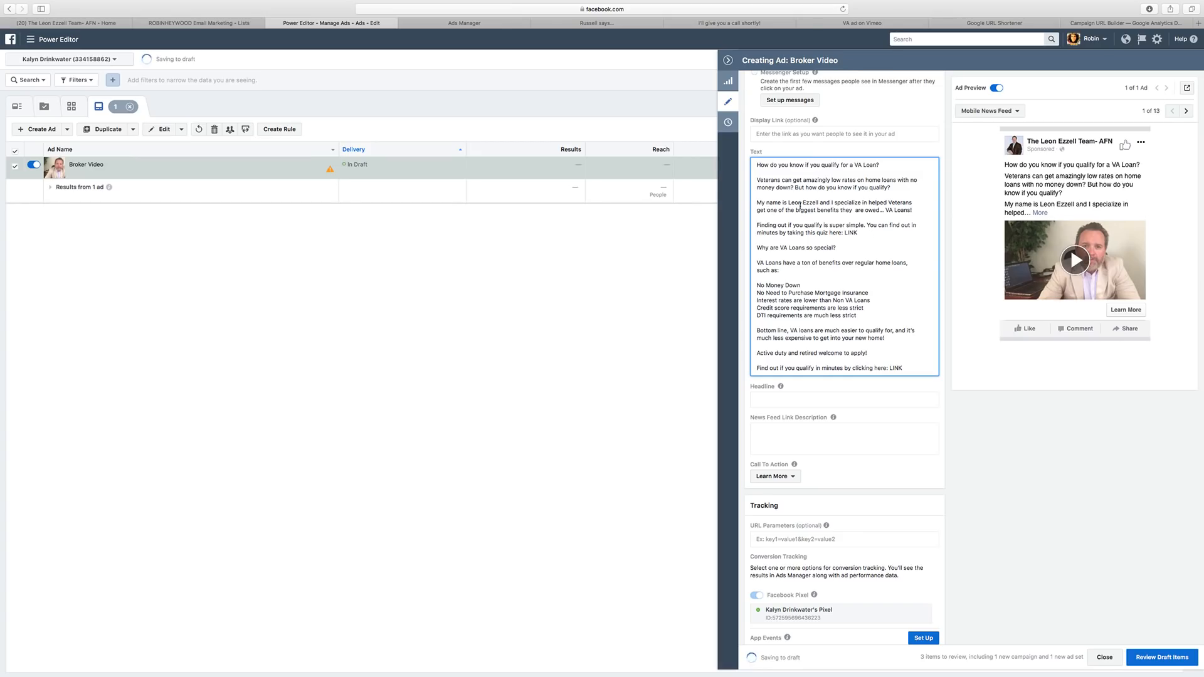
{"action": "left_click", "coordinate": [886, 202]}
{"action": "key", "text": "BackSpace"}
{"action": "key", "text": "BackSpace"}
{"action": "type", "text": "ing"}
{"action": "left_click", "coordinate": [854, 210]}
{"action": "scroll", "coordinate": [814, 220], "scroll_direction": "up", "scroll_amount": 4}
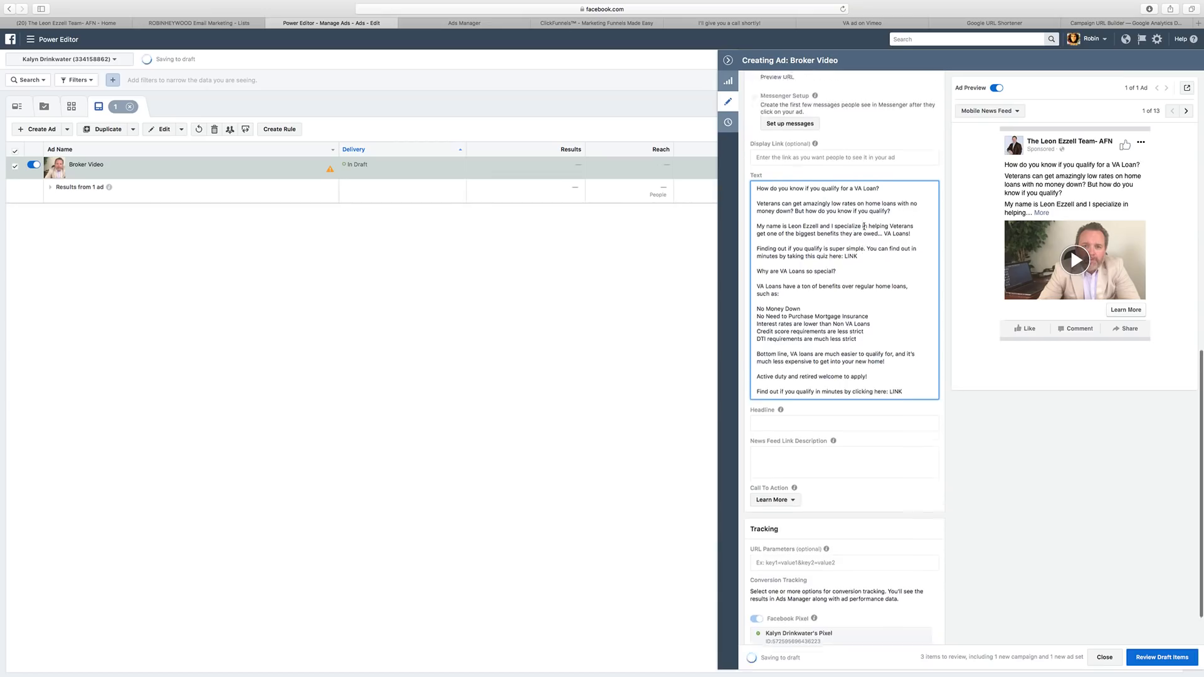
{"action": "left_click", "coordinate": [829, 154]}
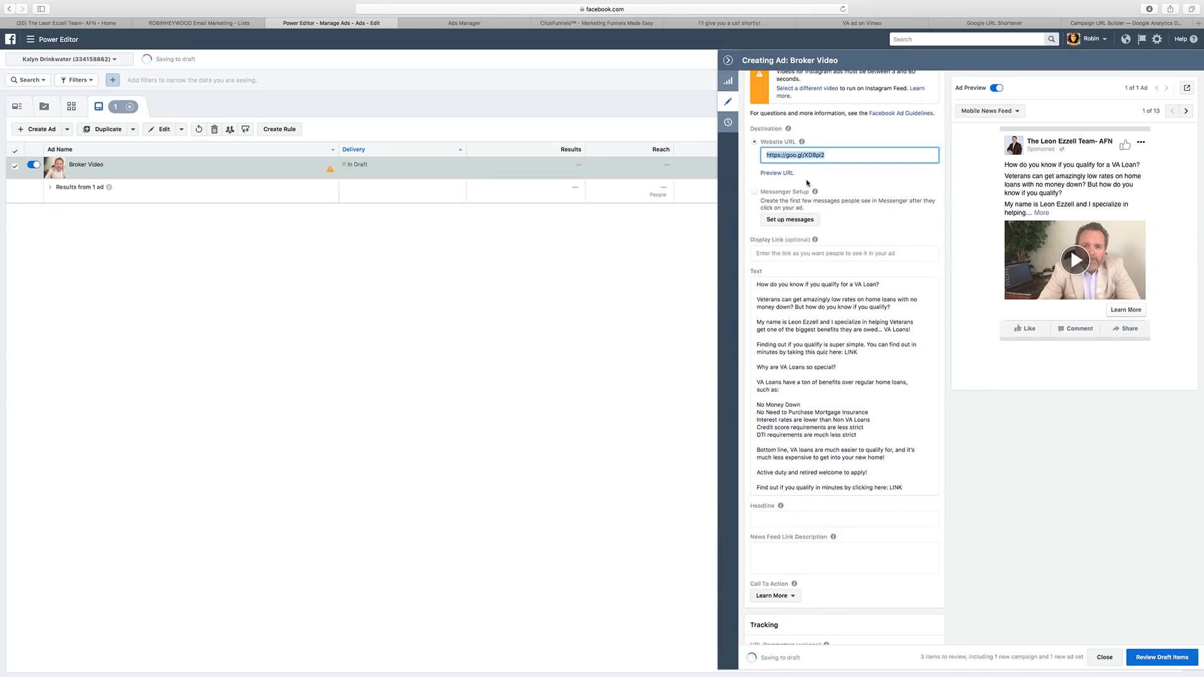
Replace the first LINK placeholder in the ad text with the goo.gl short link.
{"action": "scroll", "coordinate": [843, 337], "scroll_direction": "down", "scroll_amount": 1}
{"action": "scroll", "coordinate": [844, 337], "scroll_direction": "down", "scroll_amount": 1}
{"action": "left_click", "coordinate": [844, 331]}
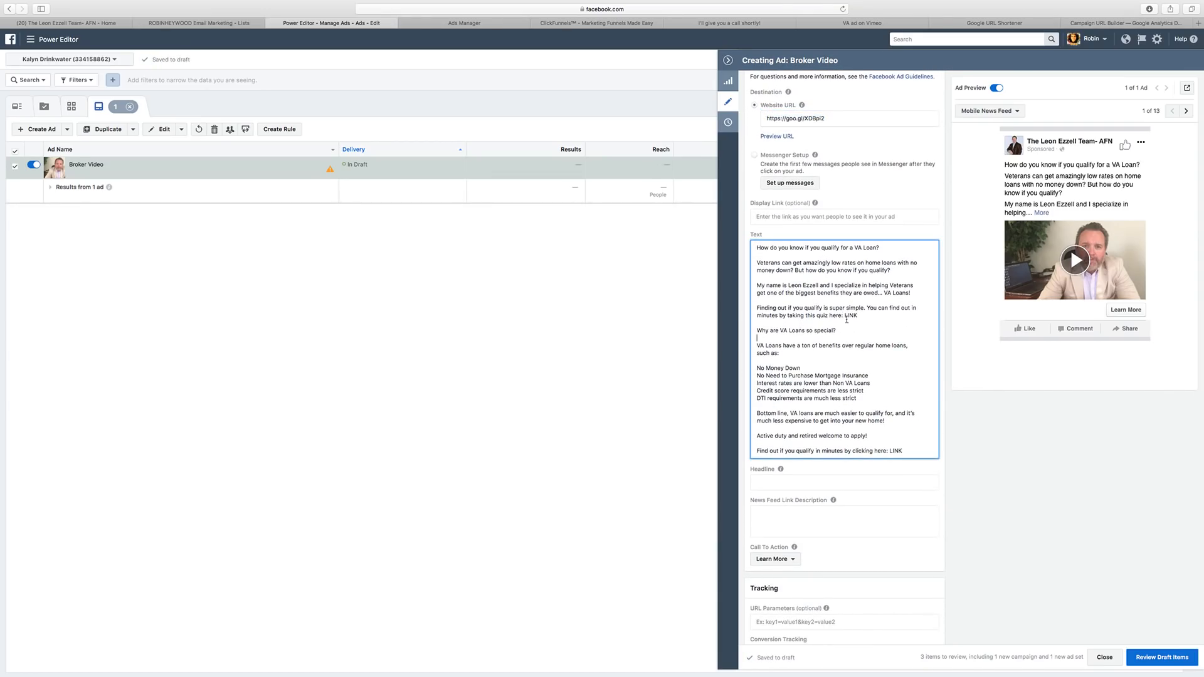
{"action": "left_click_drag", "start_coordinate": [844, 315], "coordinate": [863, 315]}
{"action": "key", "text": "super+v"}
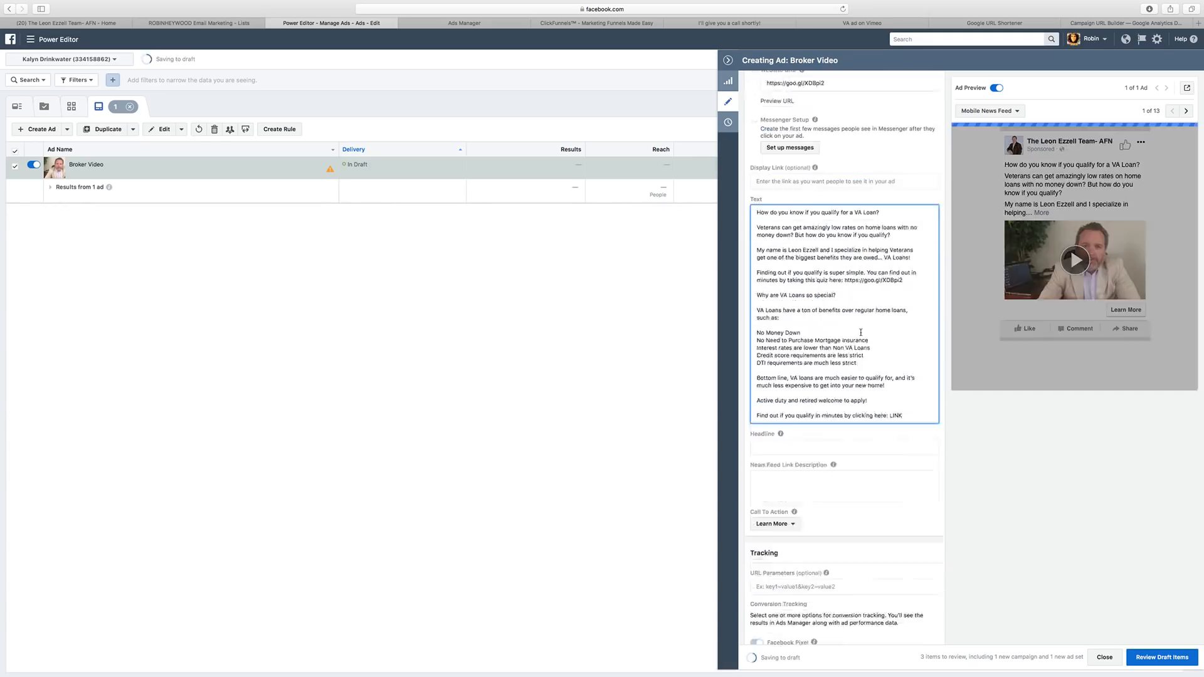
{"action": "scroll", "coordinate": [819, 266], "scroll_direction": "down", "scroll_amount": 3}
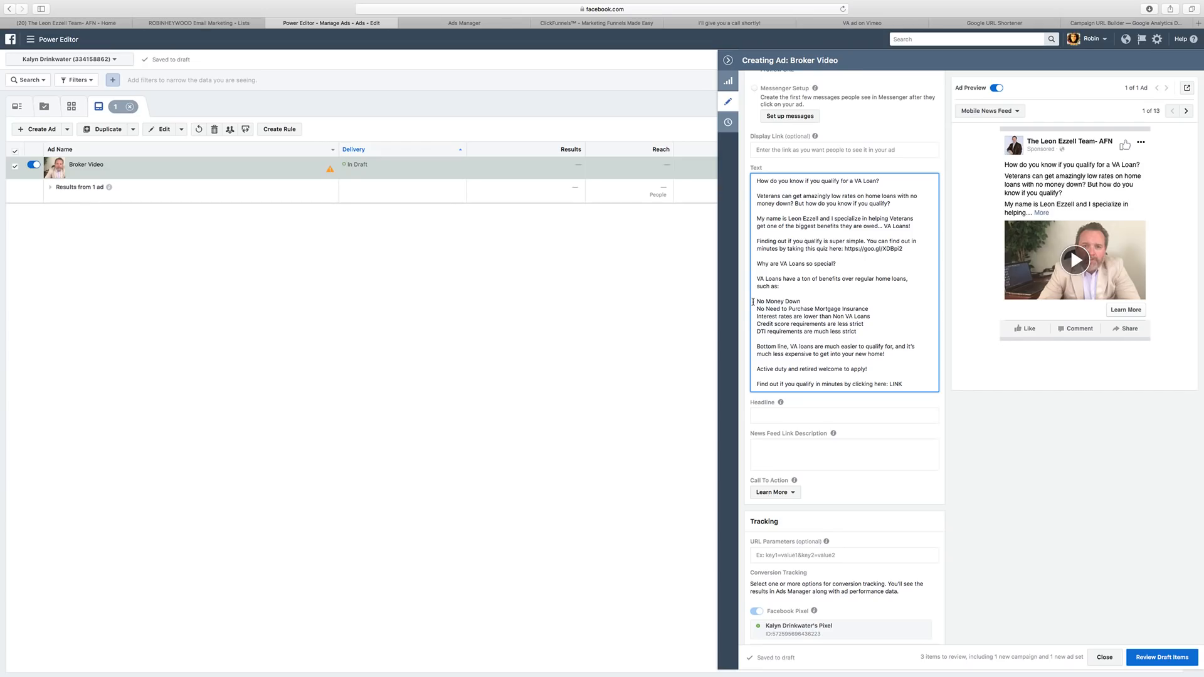
Add bullet markers before the No Money Down, mortgage insurance and credit score lines.
{"action": "left_click", "coordinate": [753, 302]}
{"action": "type", "text": "*"}
{"action": "left_click", "coordinate": [756, 308]}
{"action": "type", "text": "* "}
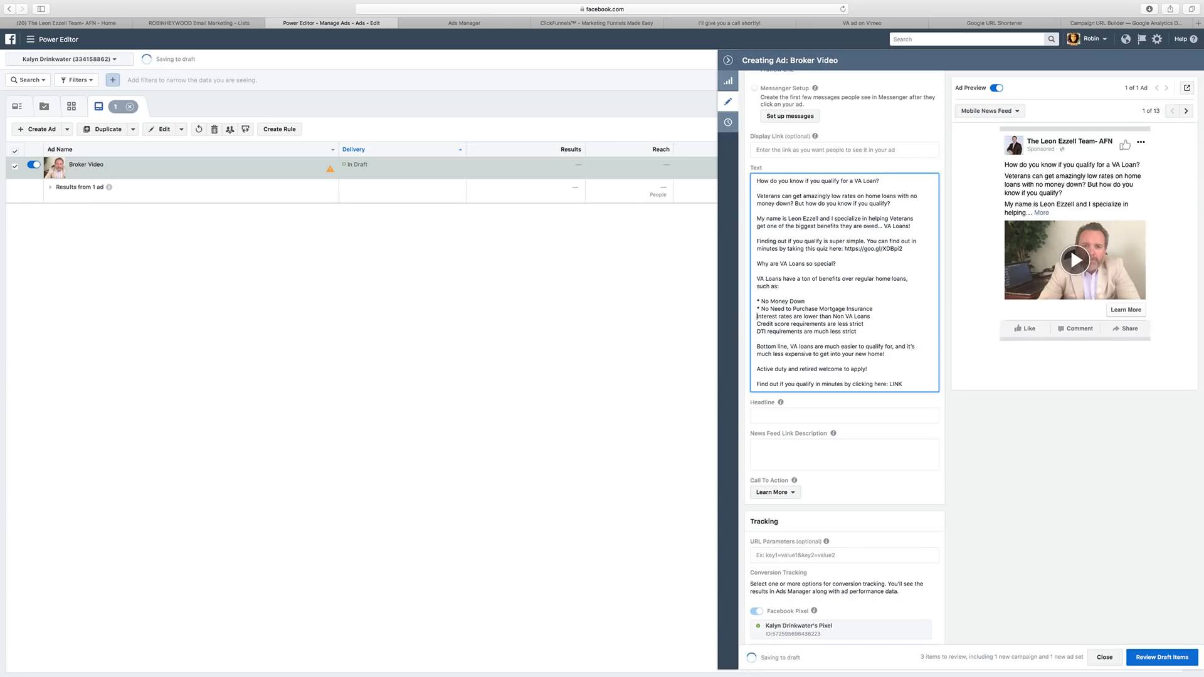
{"action": "type", "text": "*"}
{"action": "left_click", "coordinate": [758, 324]}
{"action": "type", "text": "* "}
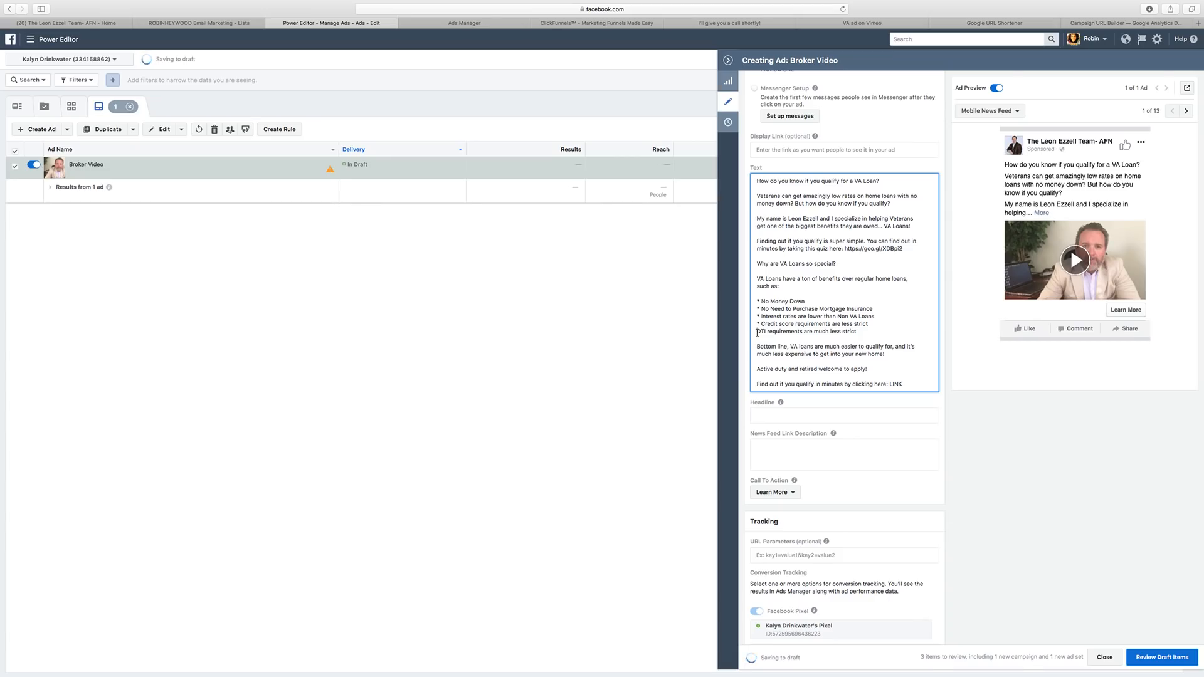
{"action": "type", "text": "*"}
Replace the closing LINK with the goo.gl short link and add a sign-off with the broker's first name.
{"action": "scroll", "coordinate": [816, 318], "scroll_direction": "down", "scroll_amount": 1}
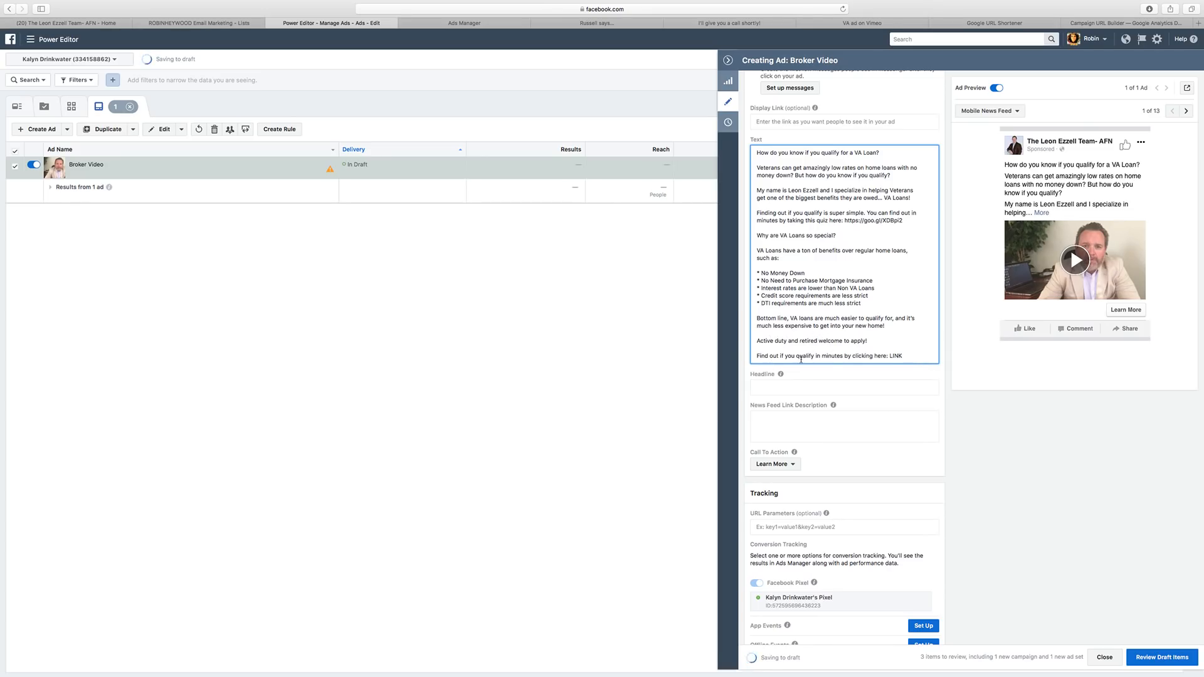
{"action": "double_click", "coordinate": [894, 356]}
{"action": "key", "text": "super+v"}
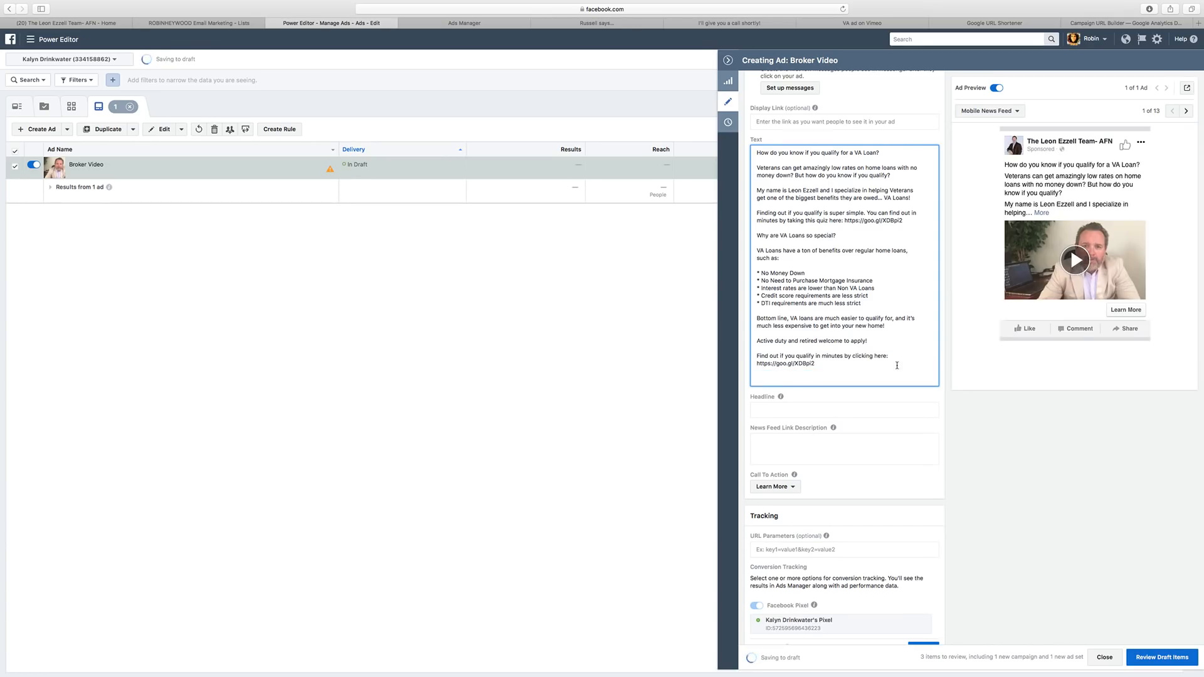
{"action": "type", "text": "-Leon"}
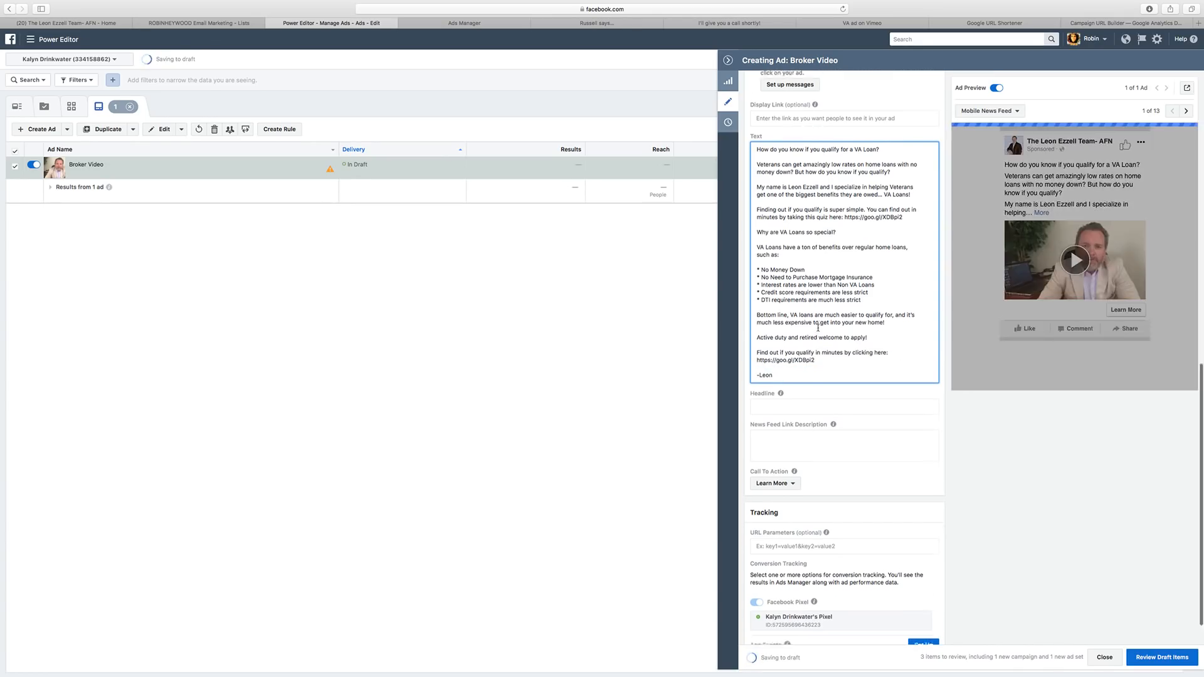
{"action": "scroll", "coordinate": [802, 366], "scroll_direction": "down", "scroll_amount": 1}
{"action": "left_click", "coordinate": [801, 366]}
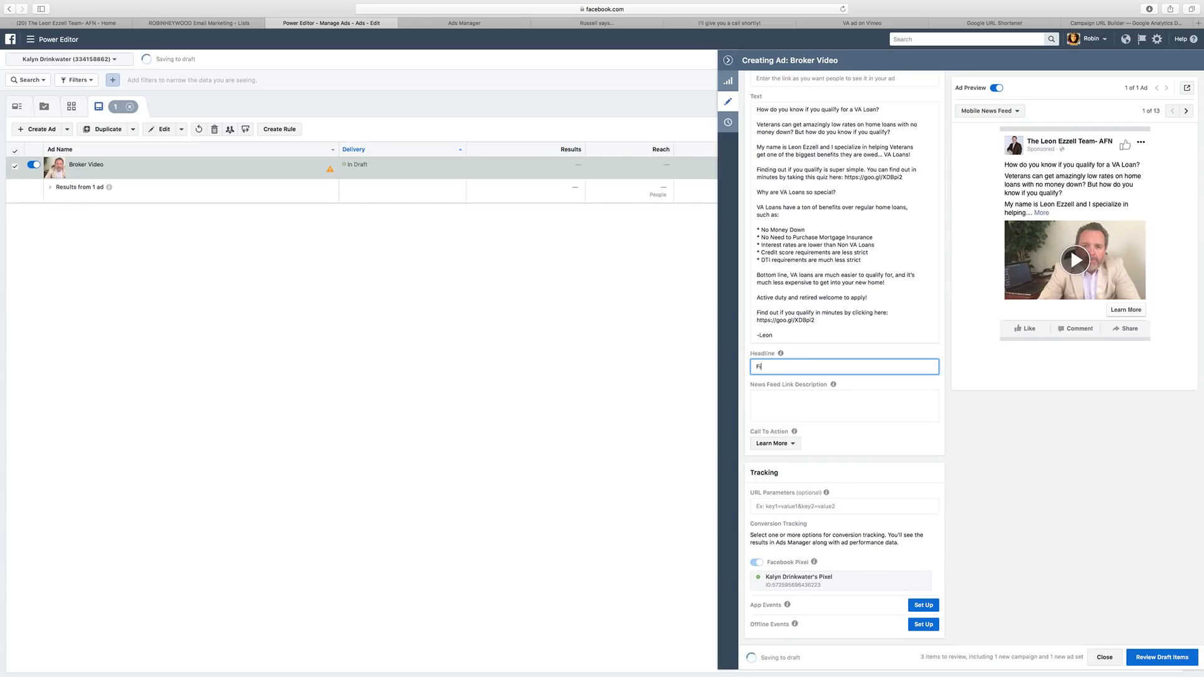
Enter the headline 'Click Here to Find Out if You Qualify for a VA Loan in Minutes!'.
{"action": "type", "text": "Fin Out if You Qualify for a VA Loan in Min"}
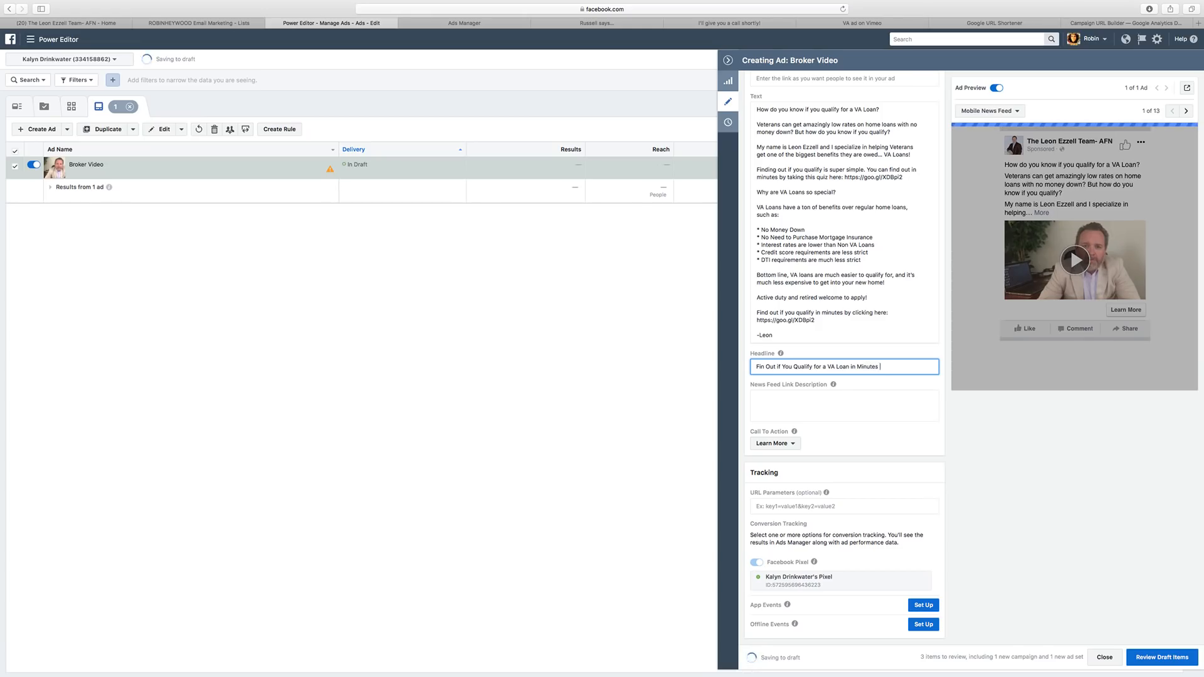
{"action": "type", "text": "utes"}
{"action": "left_click", "coordinate": [765, 367]}
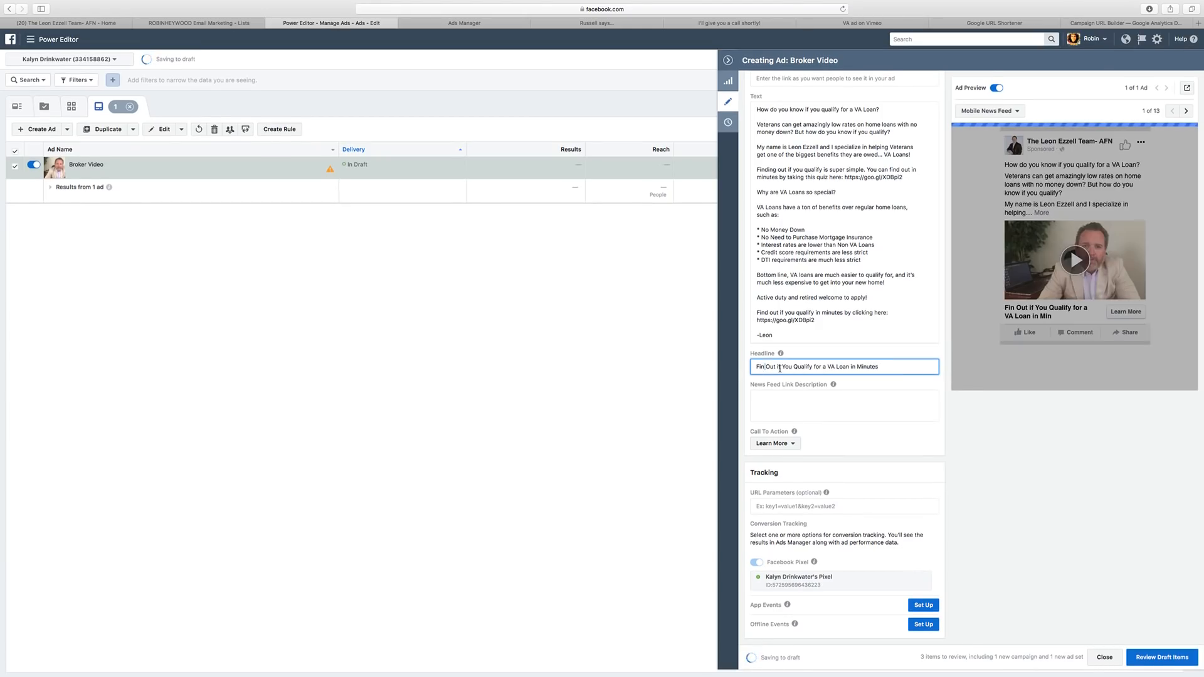
{"action": "type", "text": "d"}
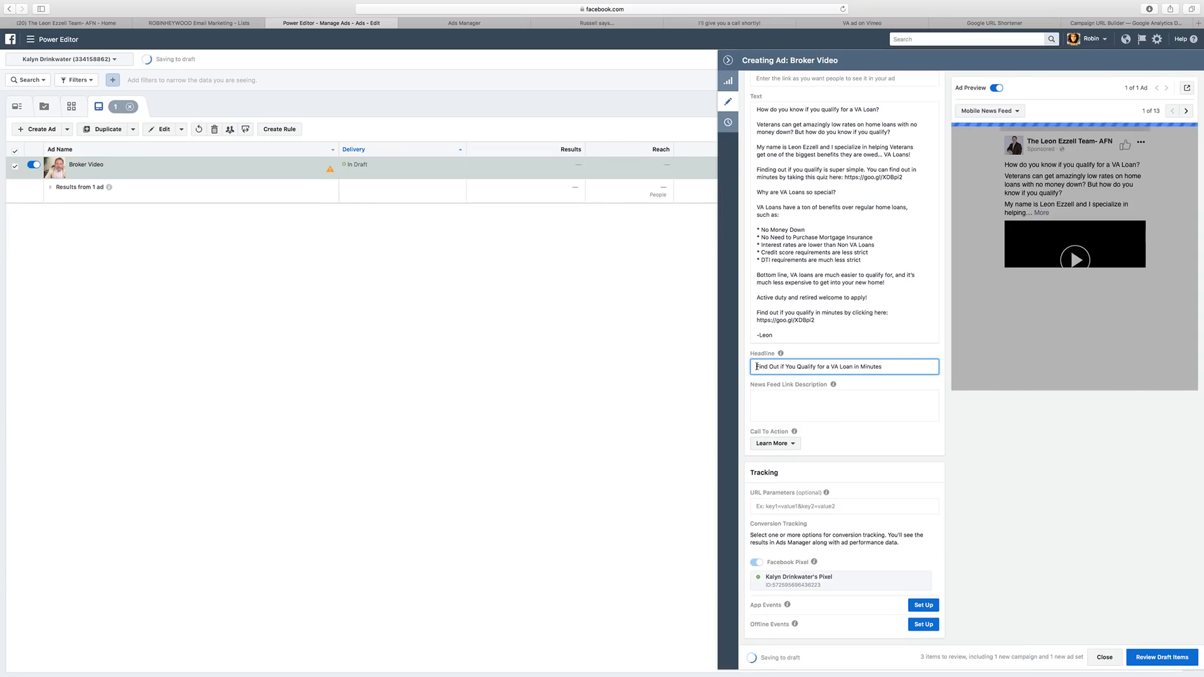
{"action": "type", "text": "Click Here to"}
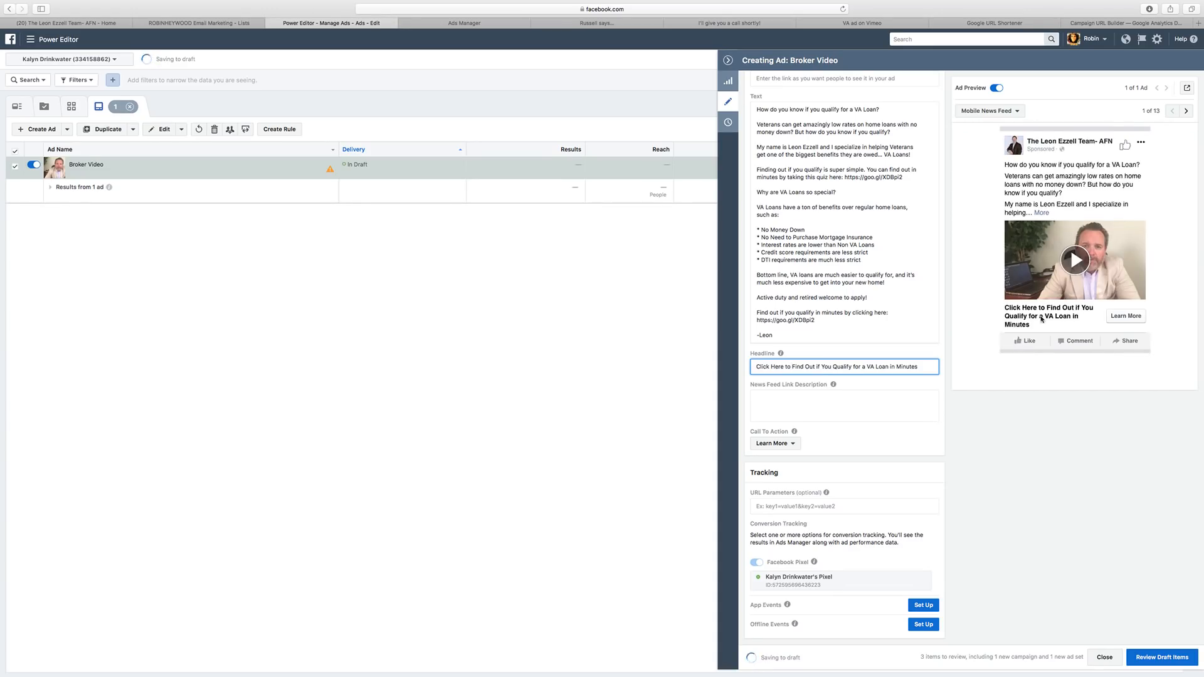
{"action": "left_click", "coordinate": [932, 367]}
{"action": "type", "text": "!"}
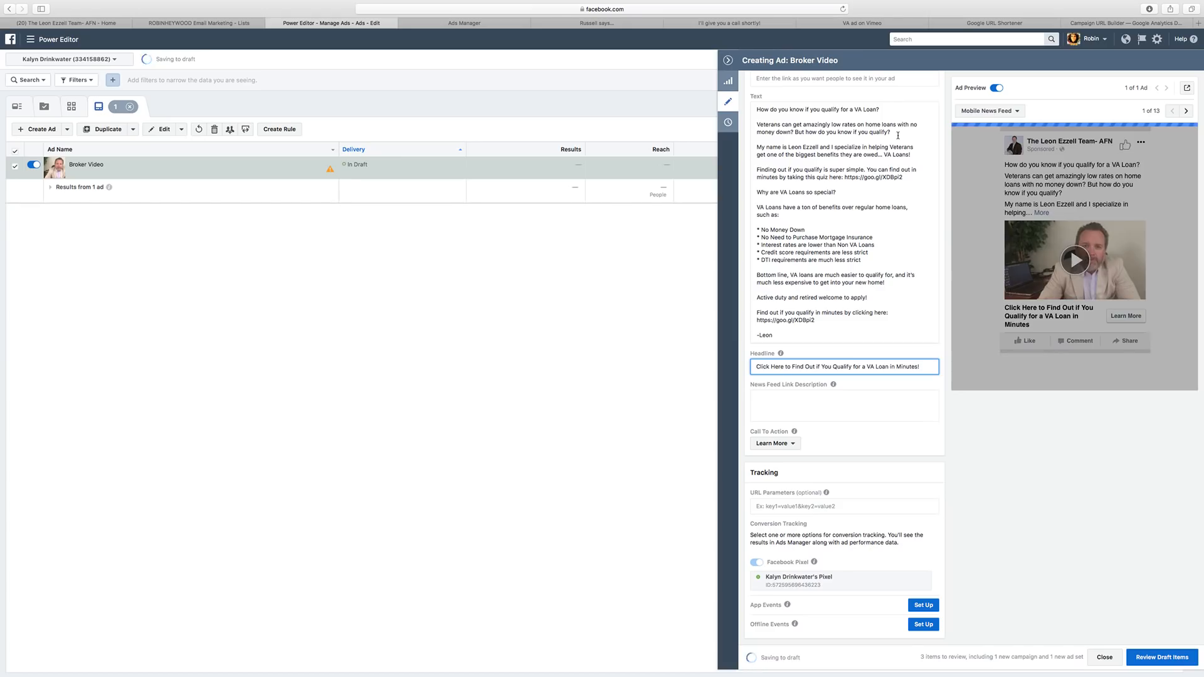
{"action": "left_click_drag", "start_coordinate": [893, 133], "coordinate": [757, 124]}
{"action": "key", "text": "ctrl+c"}
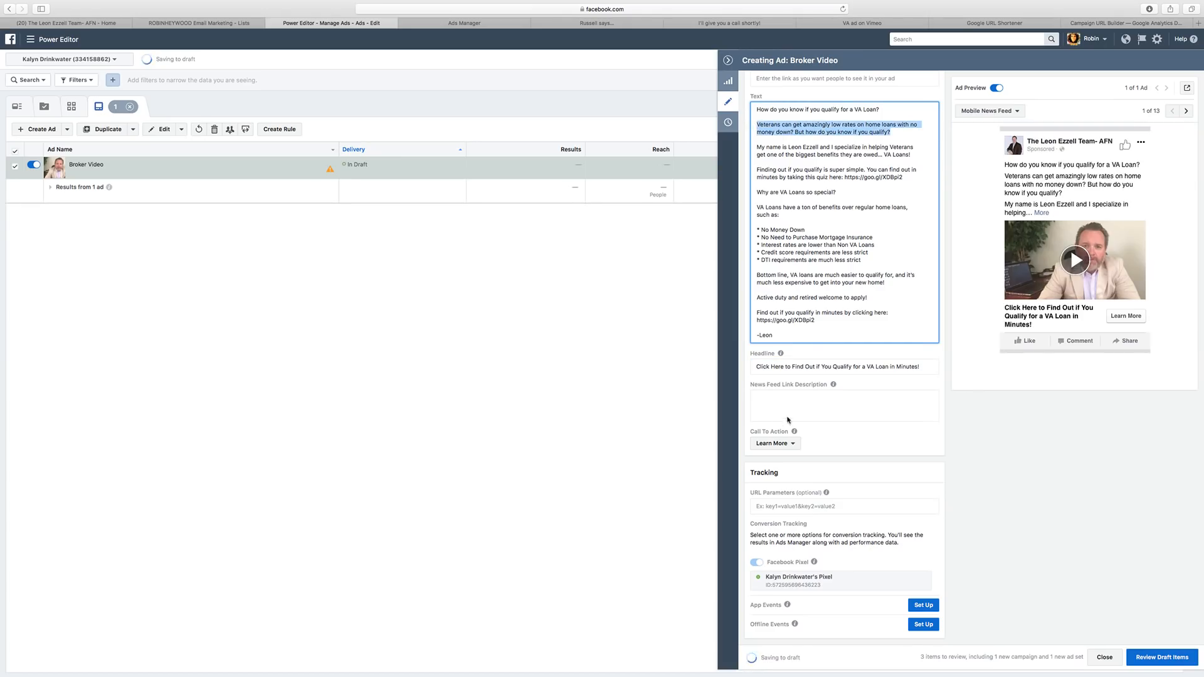
Paste the 'Veterans can get amazingly low rates…' paragraph as the News Feed link description.
{"action": "left_click", "coordinate": [788, 406]}
{"action": "key", "text": "ctrl+v"}
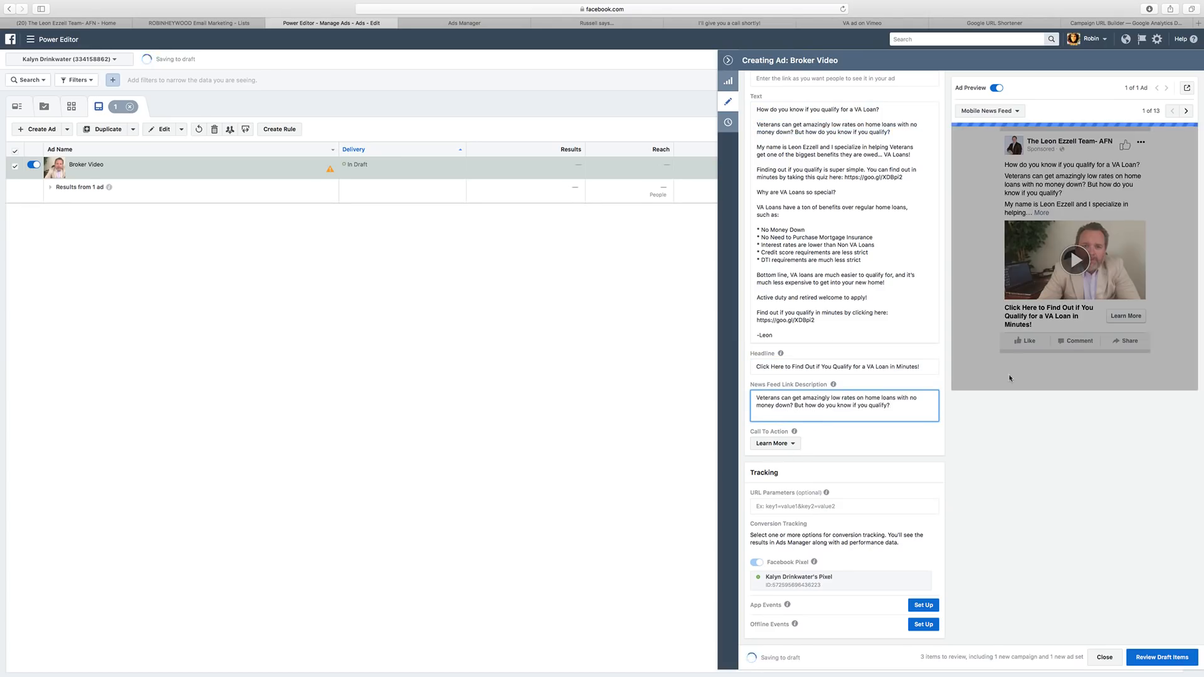
{"action": "scroll", "coordinate": [1048, 211], "scroll_direction": "up", "scroll_amount": 1}
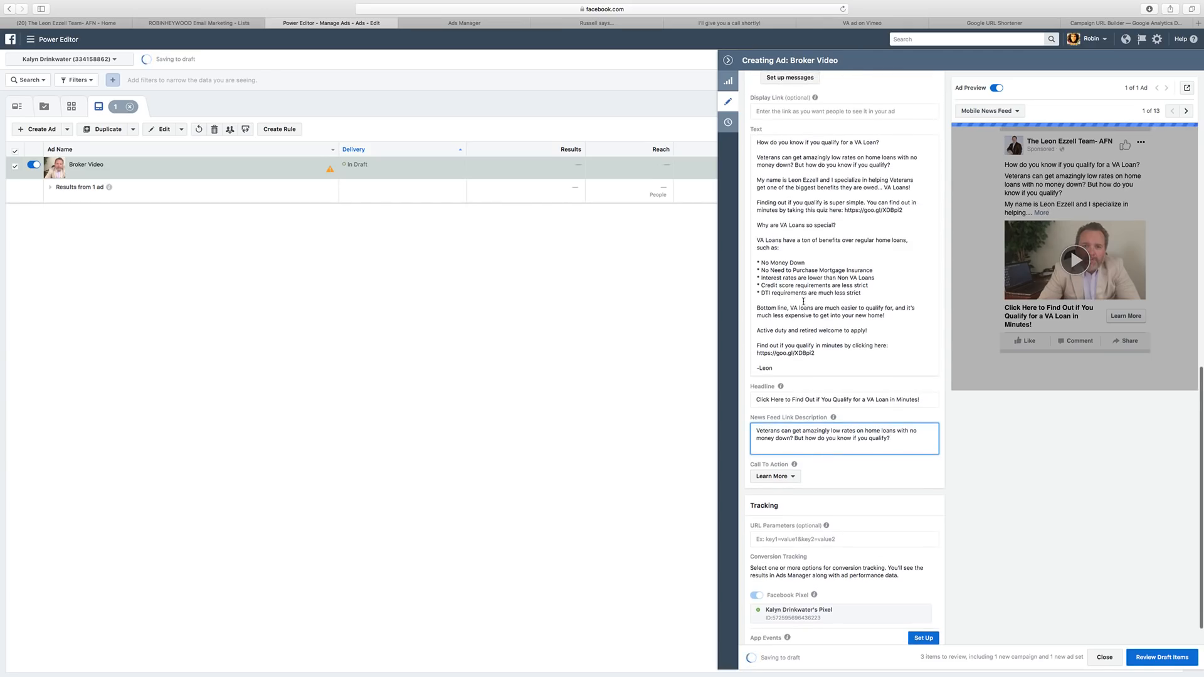
{"action": "scroll", "coordinate": [803, 300], "scroll_direction": "down", "scroll_amount": 1}
{"action": "scroll", "coordinate": [834, 442], "scroll_direction": "up", "scroll_amount": 2}
{"action": "scroll", "coordinate": [835, 437], "scroll_direction": "down", "scroll_amount": 2}
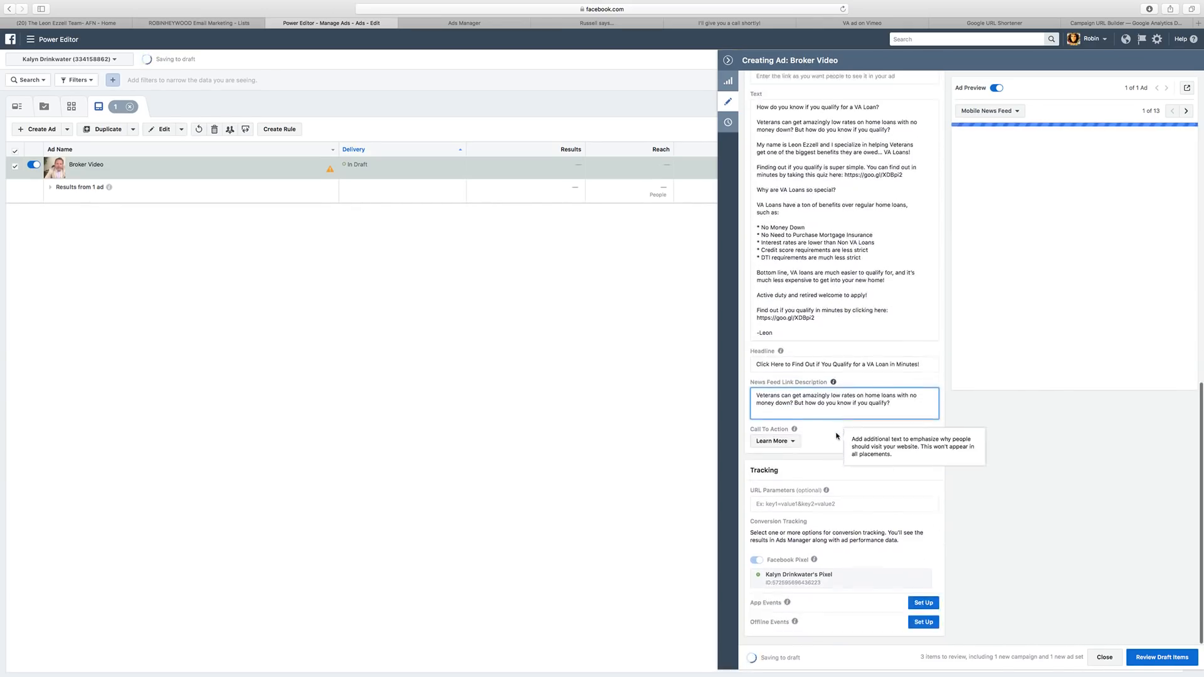
Play and pause the video in the ad preview, then close the ad editor.
{"action": "left_click", "coordinate": [1071, 264]}
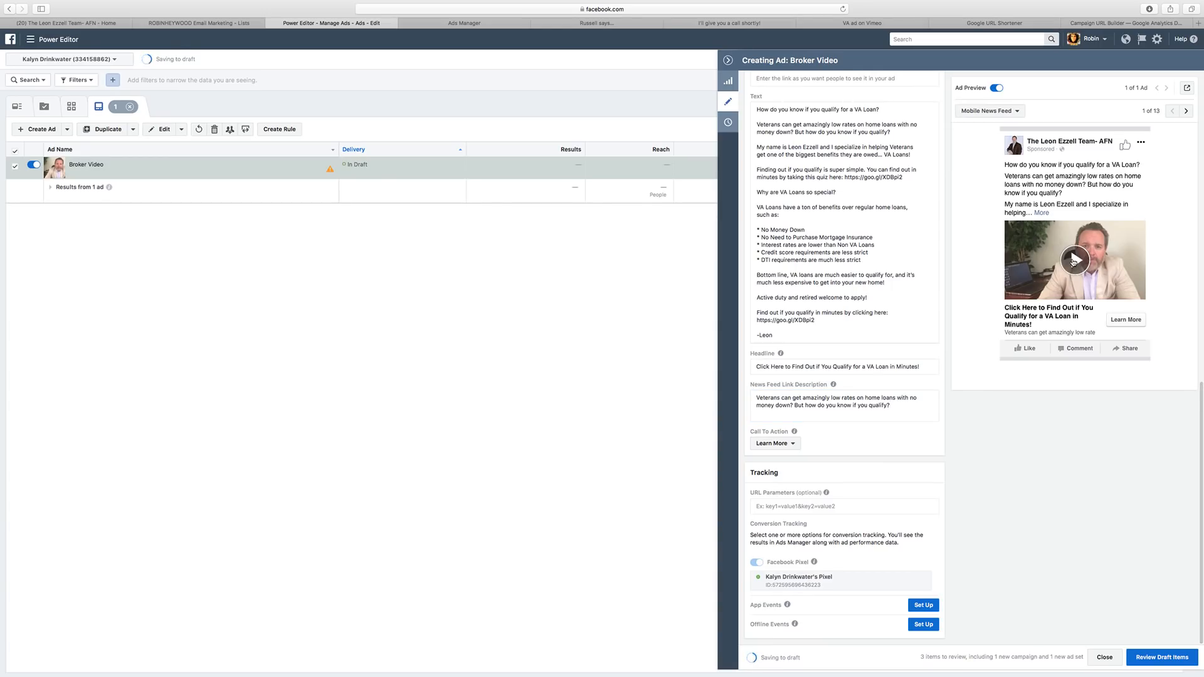
{"action": "key", "text": "XF86AudioLowerVolume"}
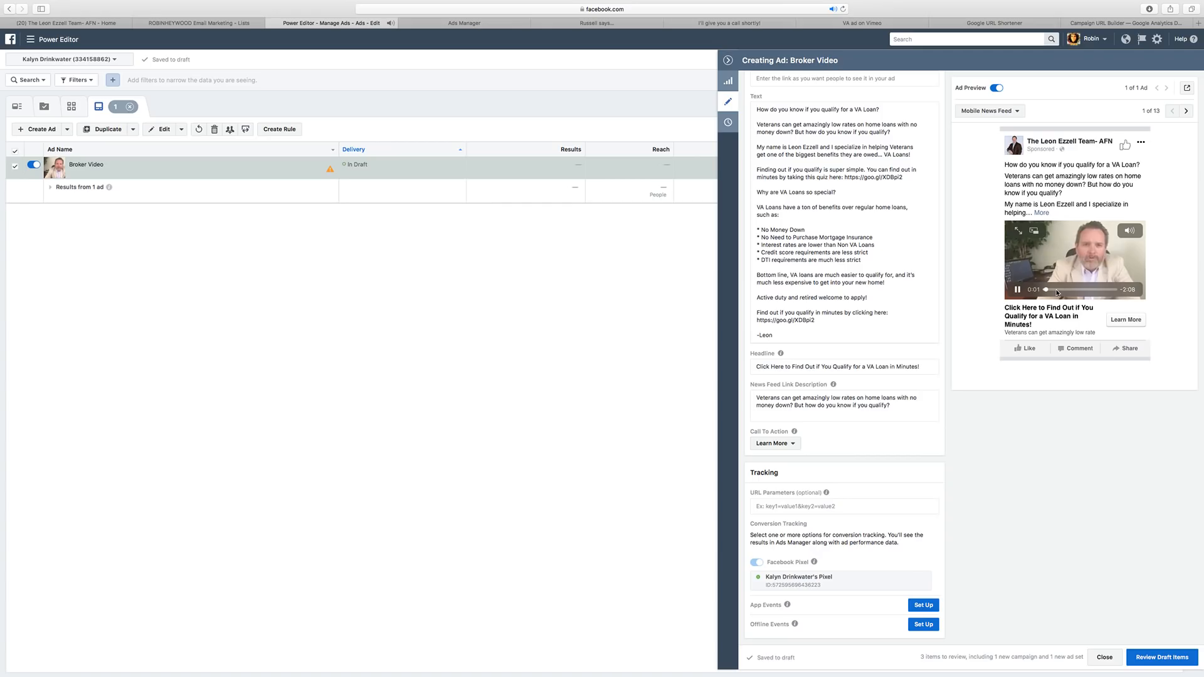
{"action": "left_click", "coordinate": [1018, 291]}
{"action": "scroll", "coordinate": [908, 253], "scroll_direction": "up", "scroll_amount": 6}
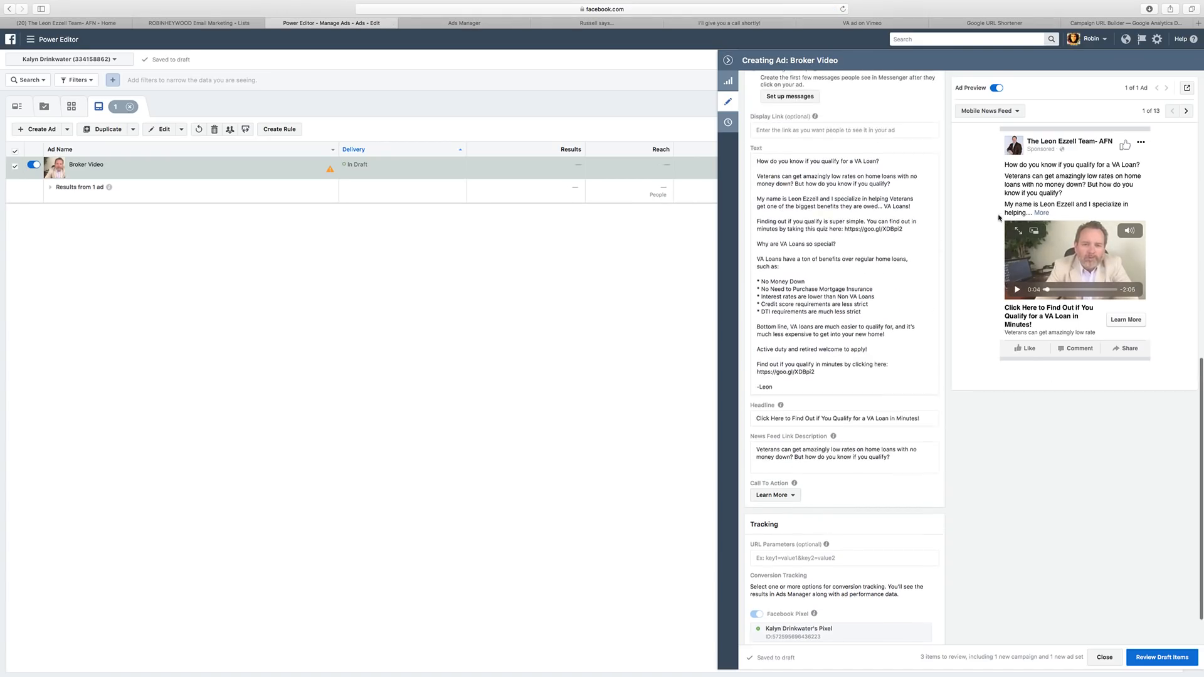
{"action": "scroll", "coordinate": [962, 195], "scroll_direction": "up", "scroll_amount": 3}
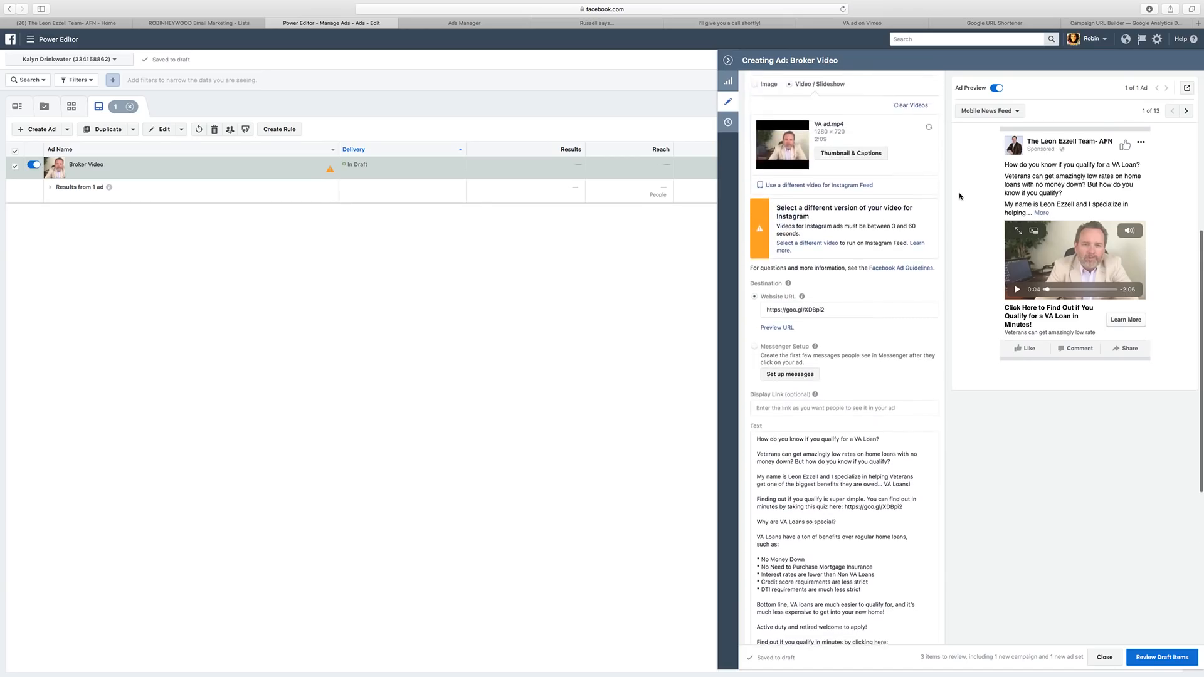
{"action": "scroll", "coordinate": [963, 192], "scroll_direction": "down", "scroll_amount": 5}
{"action": "scroll", "coordinate": [878, 263], "scroll_direction": "up", "scroll_amount": 2}
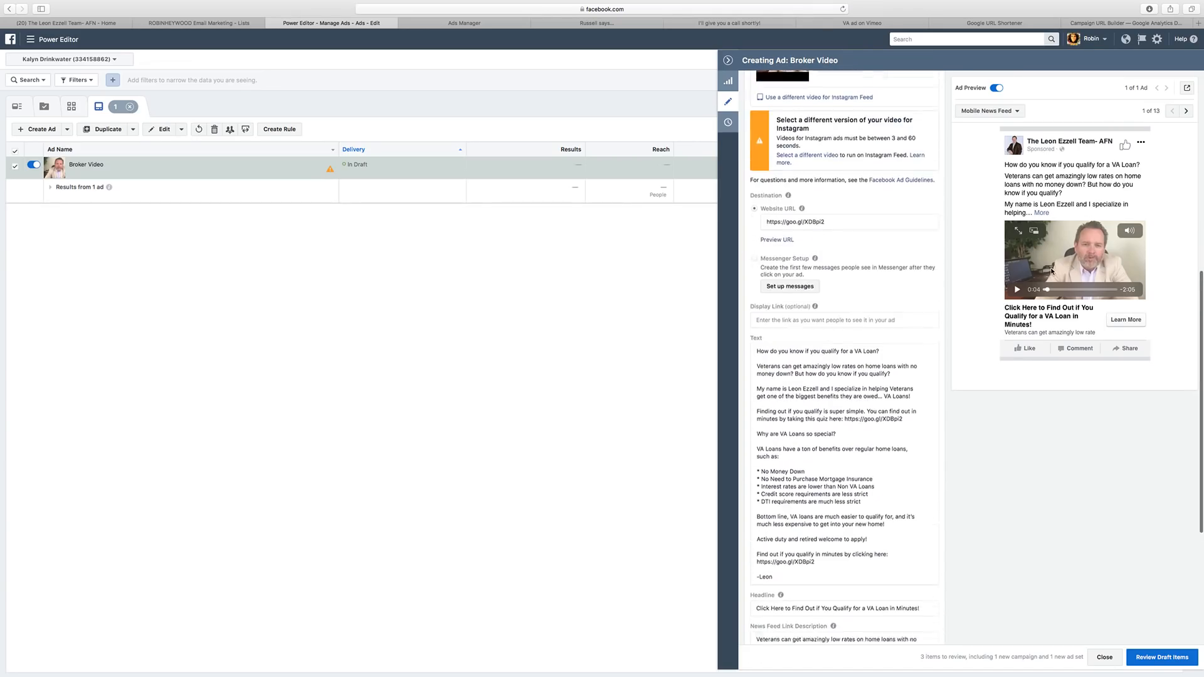
{"action": "scroll", "coordinate": [784, 314], "scroll_direction": "down", "scroll_amount": 6}
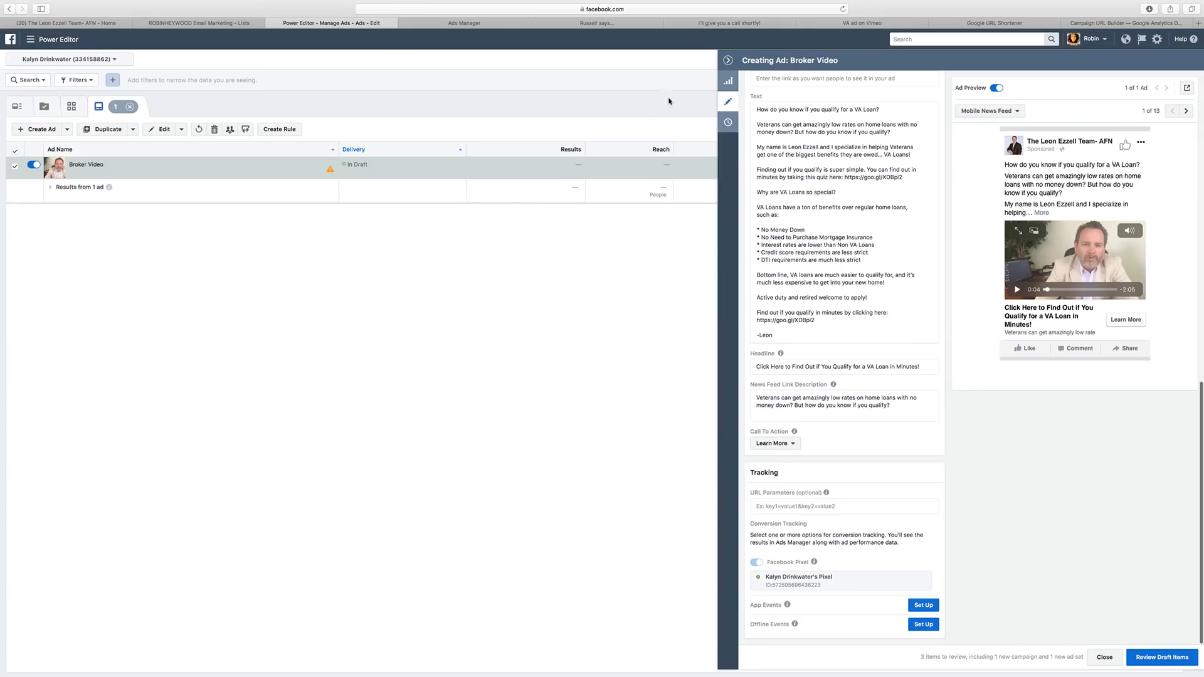
{"action": "left_click", "coordinate": [728, 60]}
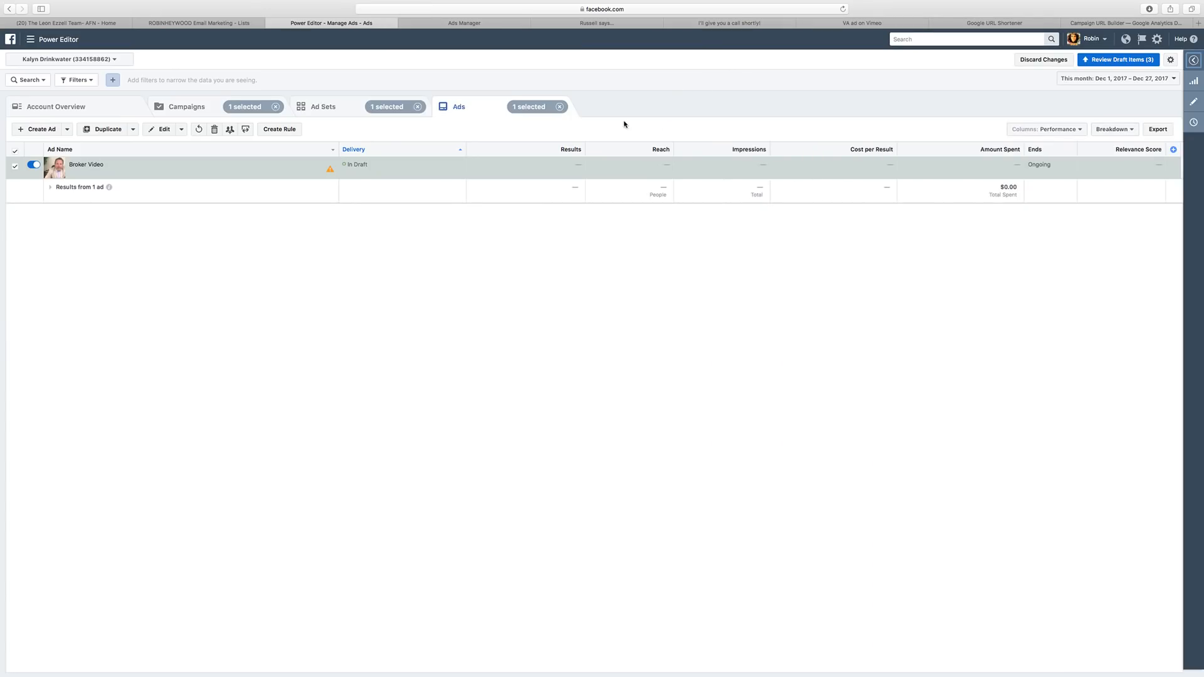
Review the Male 30+ ad set, then confirm all 3 draft items for publishing.
{"action": "left_click", "coordinate": [366, 95]}
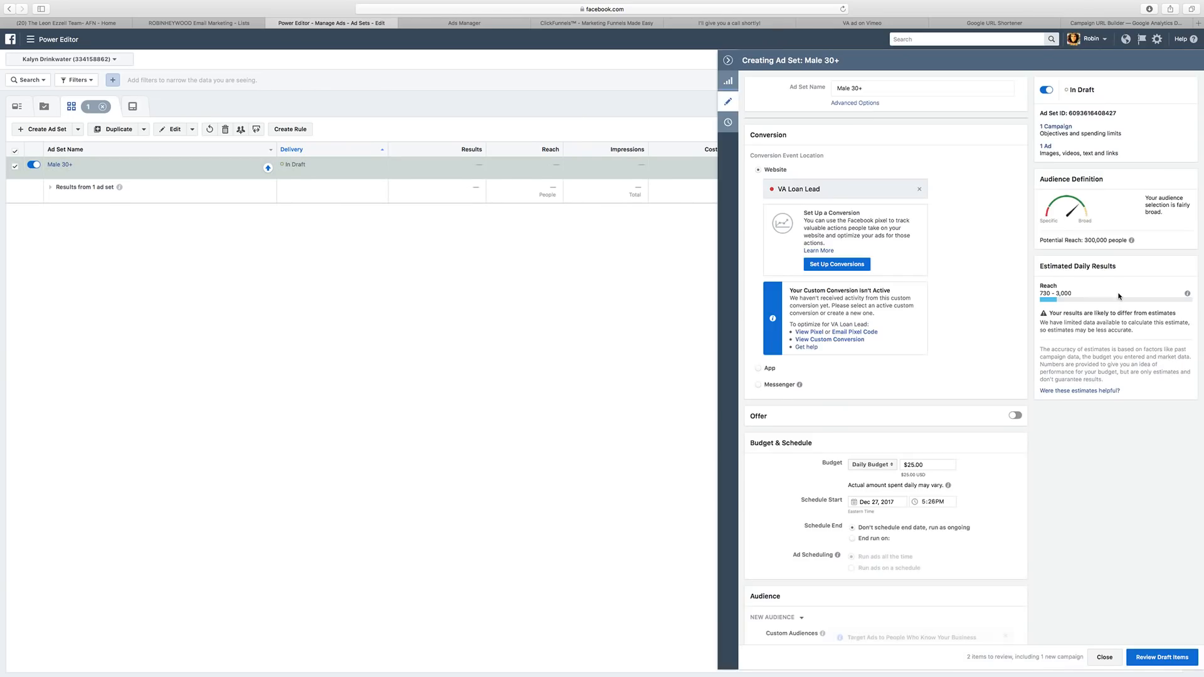
{"action": "scroll", "coordinate": [940, 251], "scroll_direction": "down", "scroll_amount": 5}
{"action": "scroll", "coordinate": [977, 251], "scroll_direction": "down", "scroll_amount": 7}
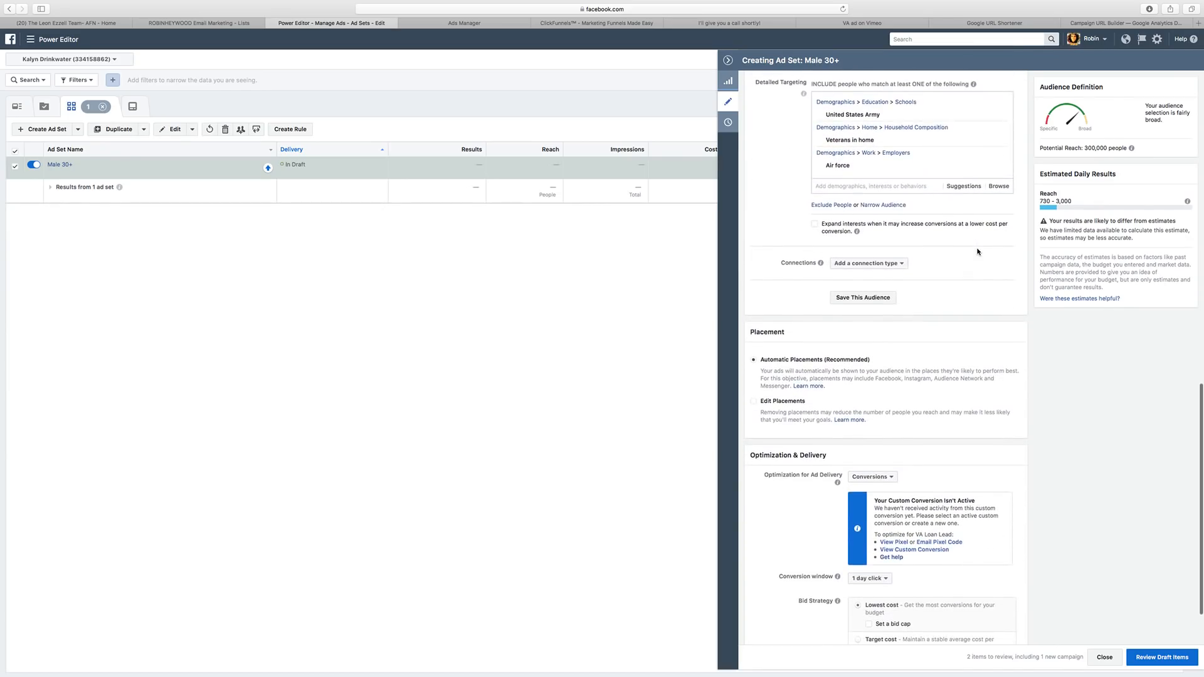
{"action": "scroll", "coordinate": [977, 251], "scroll_direction": "down", "scroll_amount": 2}
{"action": "scroll", "coordinate": [996, 222], "scroll_direction": "up", "scroll_amount": 8}
{"action": "scroll", "coordinate": [996, 222], "scroll_direction": "up", "scroll_amount": 2}
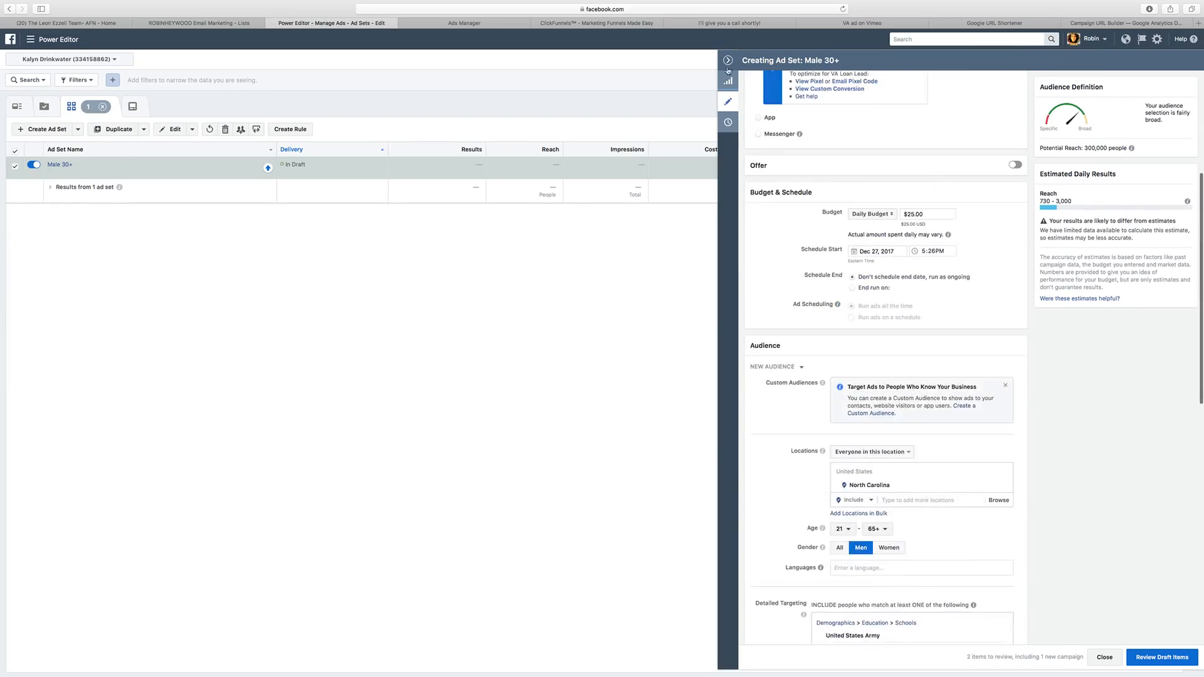
{"action": "left_click", "coordinate": [727, 60]}
{"action": "left_click", "coordinate": [1119, 62]}
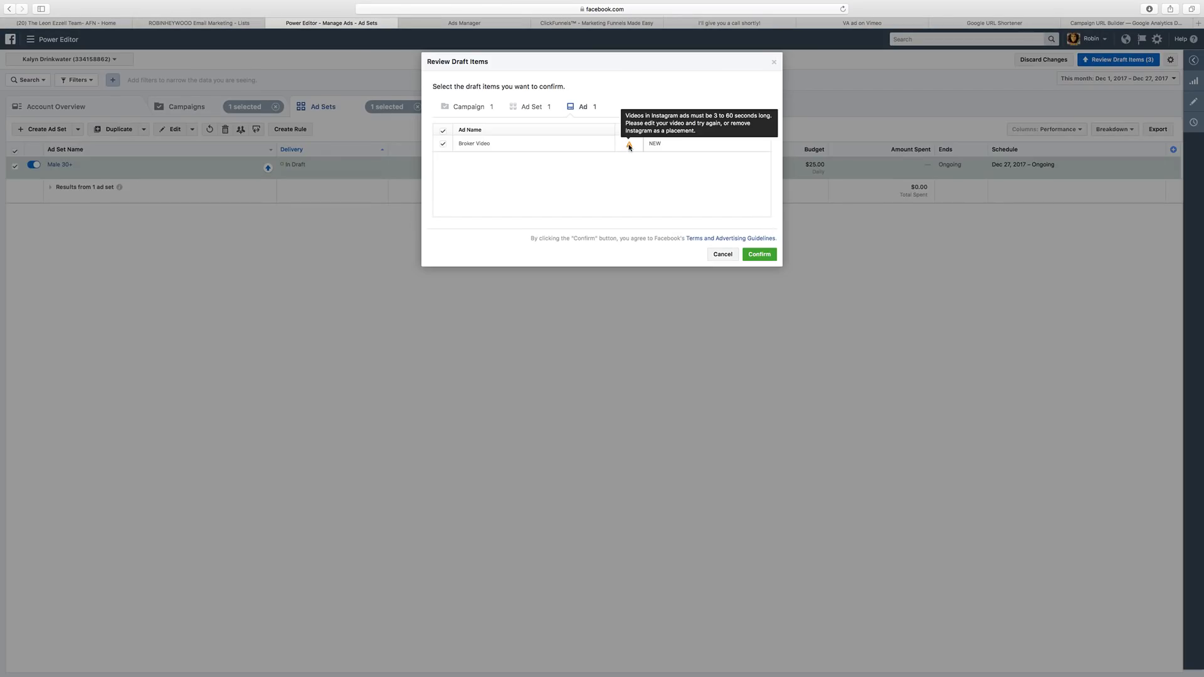
{"action": "left_click", "coordinate": [759, 254]}
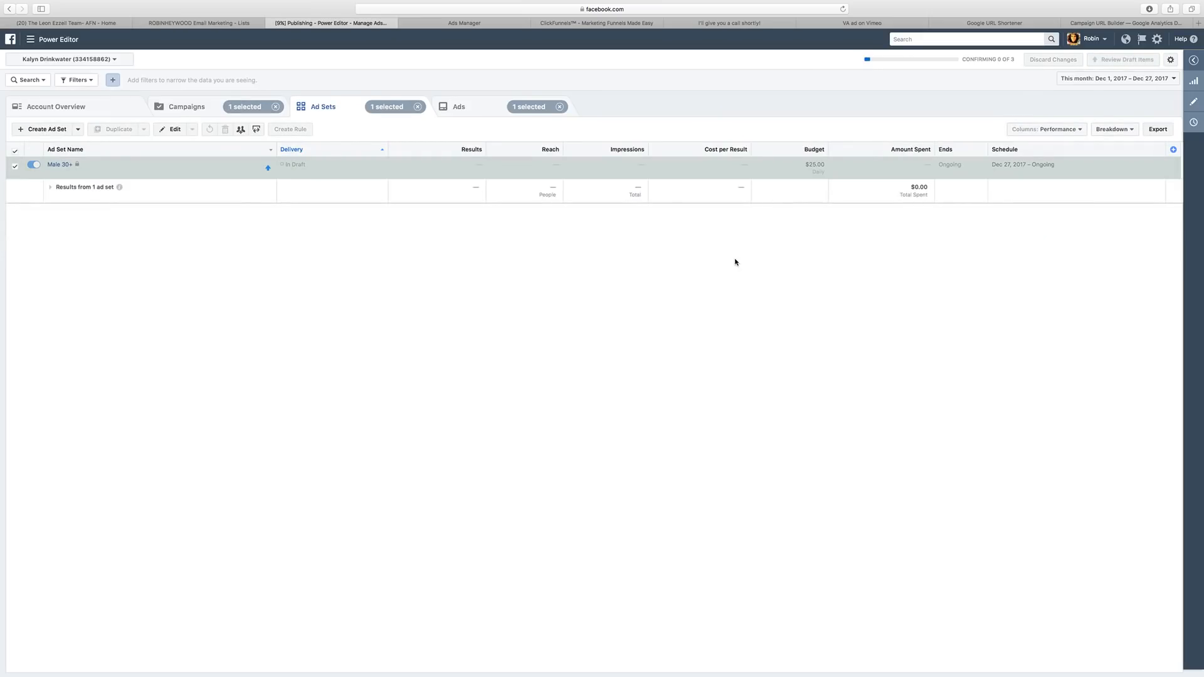
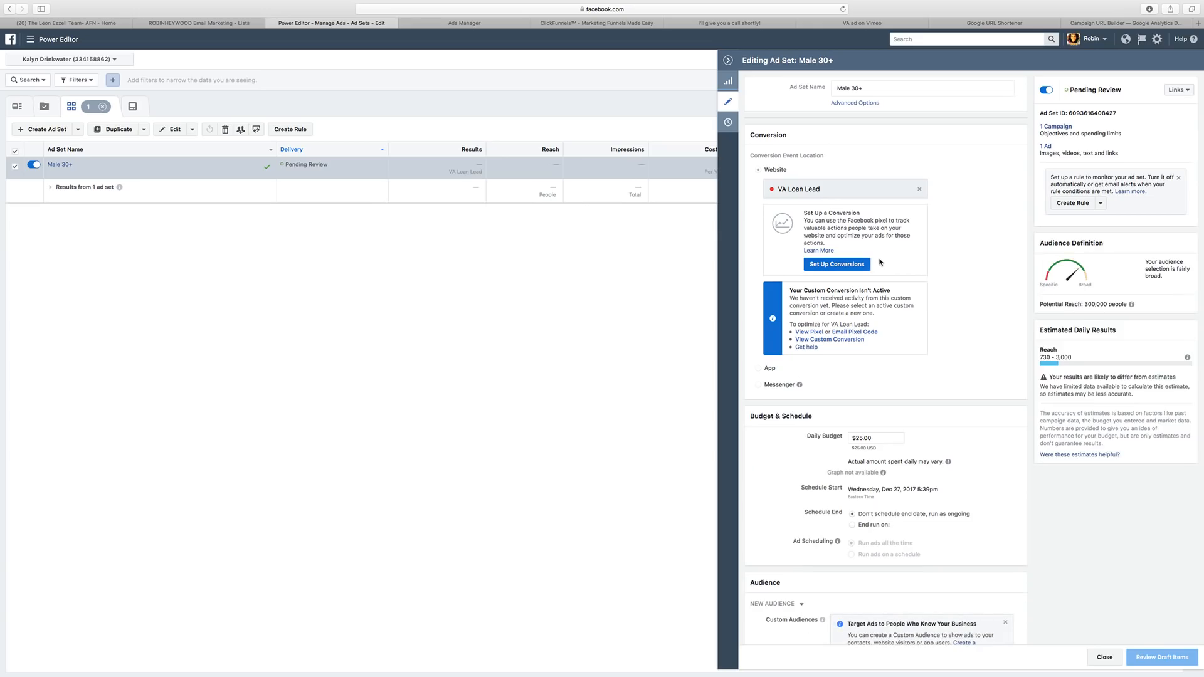
Set the Male 30+ ad set's delivery optimization to Landing Page Views and close the editor.
{"action": "scroll", "coordinate": [878, 262], "scroll_direction": "down", "scroll_amount": 5}
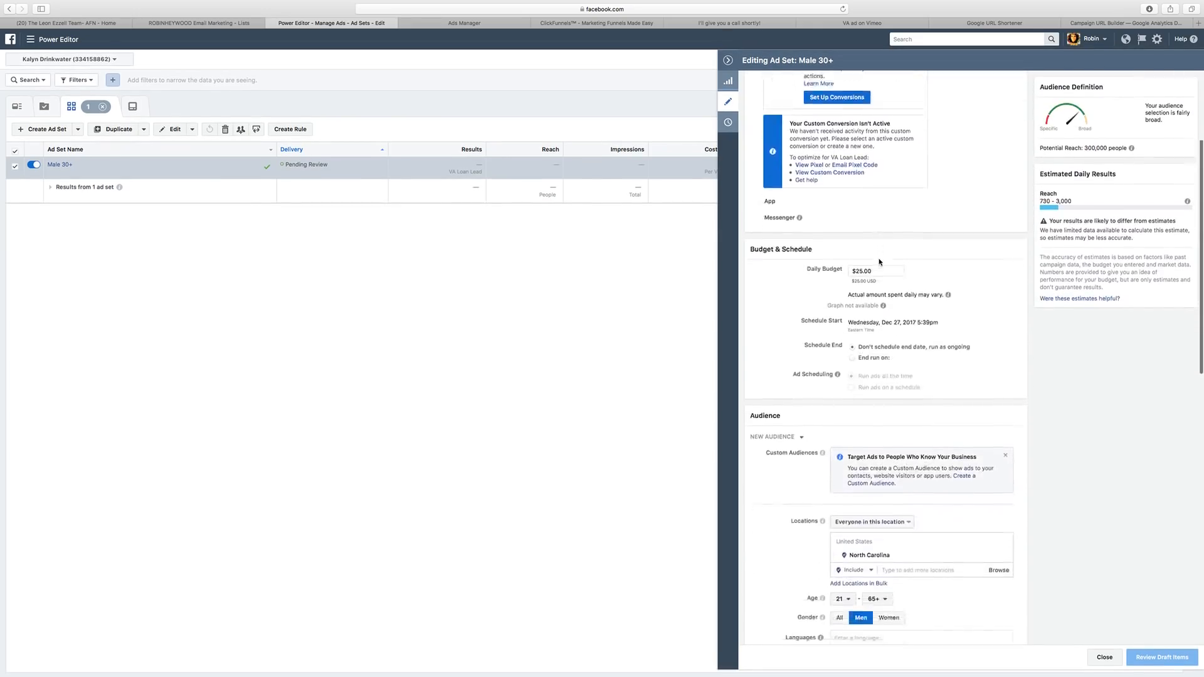
{"action": "scroll", "coordinate": [881, 250], "scroll_direction": "down", "scroll_amount": 1}
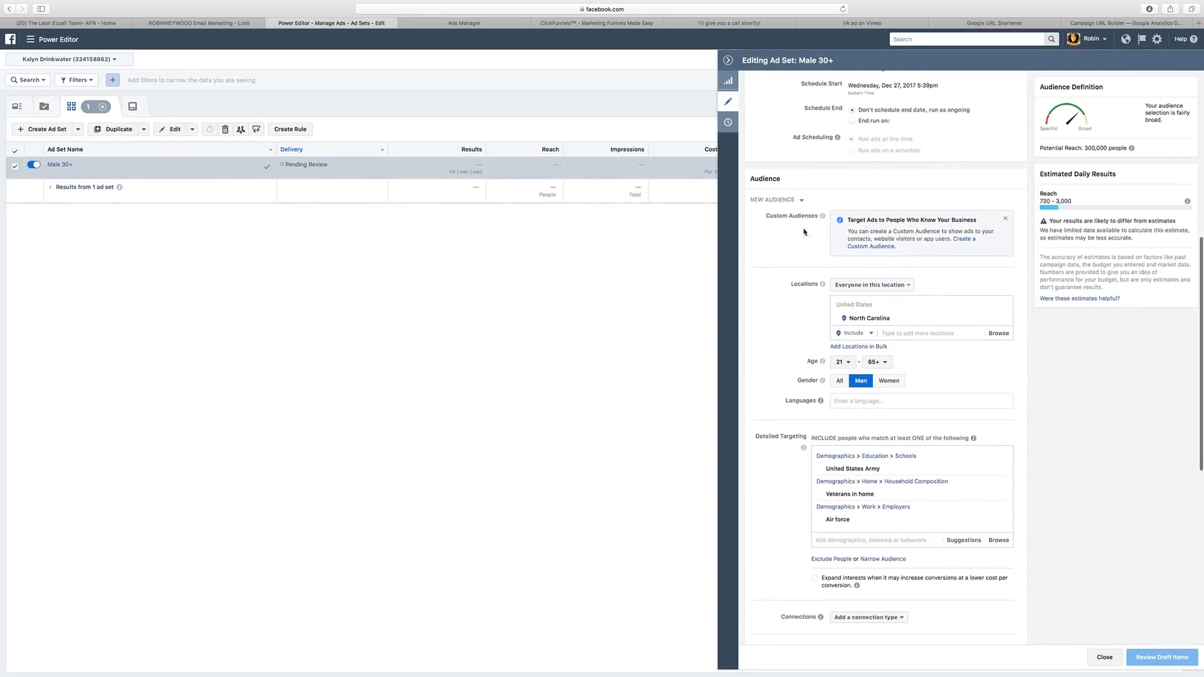
{"action": "scroll", "coordinate": [890, 232], "scroll_direction": "down", "scroll_amount": 1}
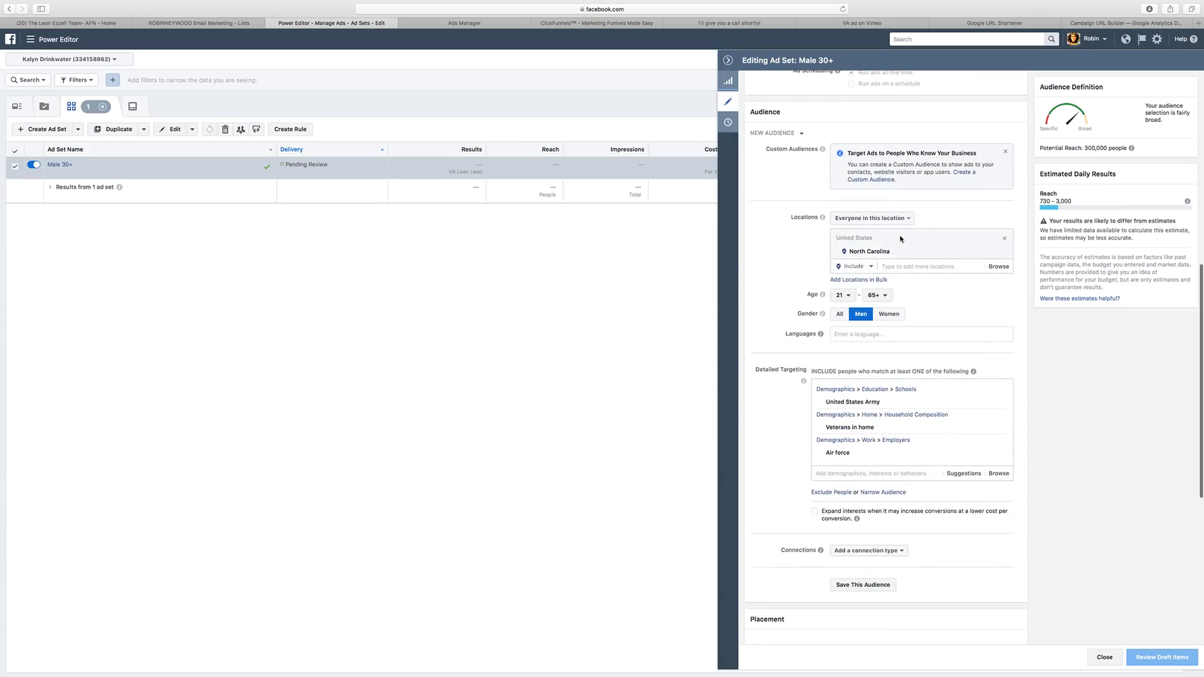
{"action": "scroll", "coordinate": [897, 258], "scroll_direction": "down", "scroll_amount": 4}
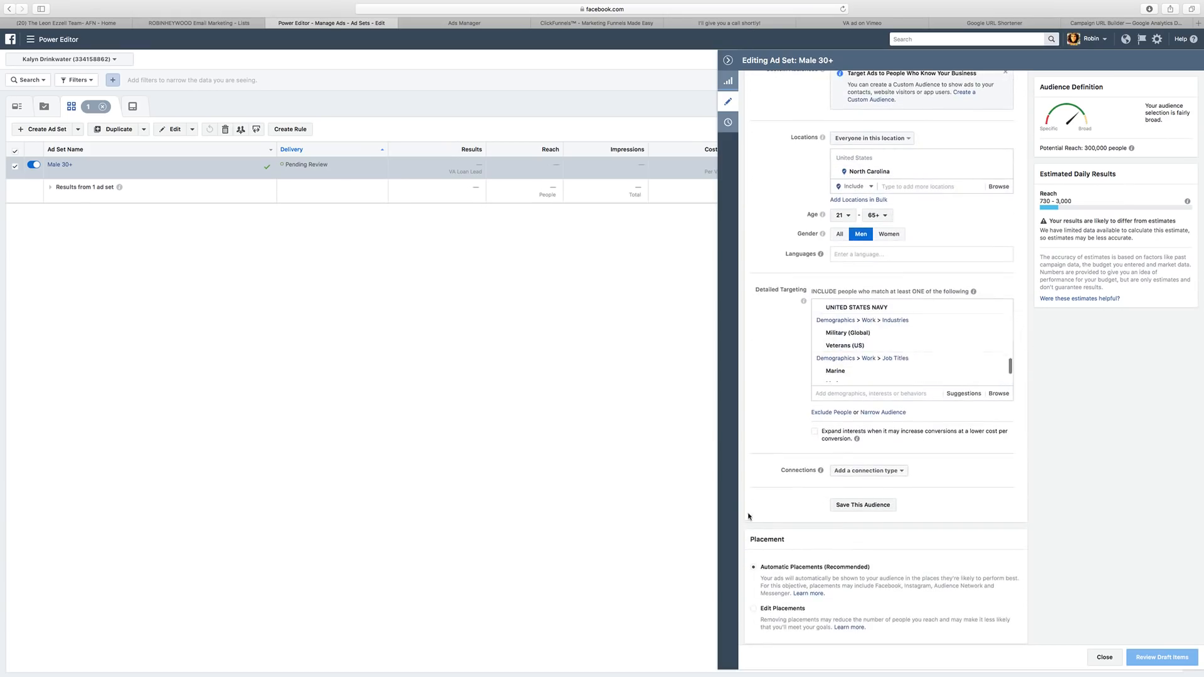
{"action": "scroll", "coordinate": [751, 512], "scroll_direction": "down", "scroll_amount": 1}
{"action": "scroll", "coordinate": [752, 512], "scroll_direction": "down", "scroll_amount": 4}
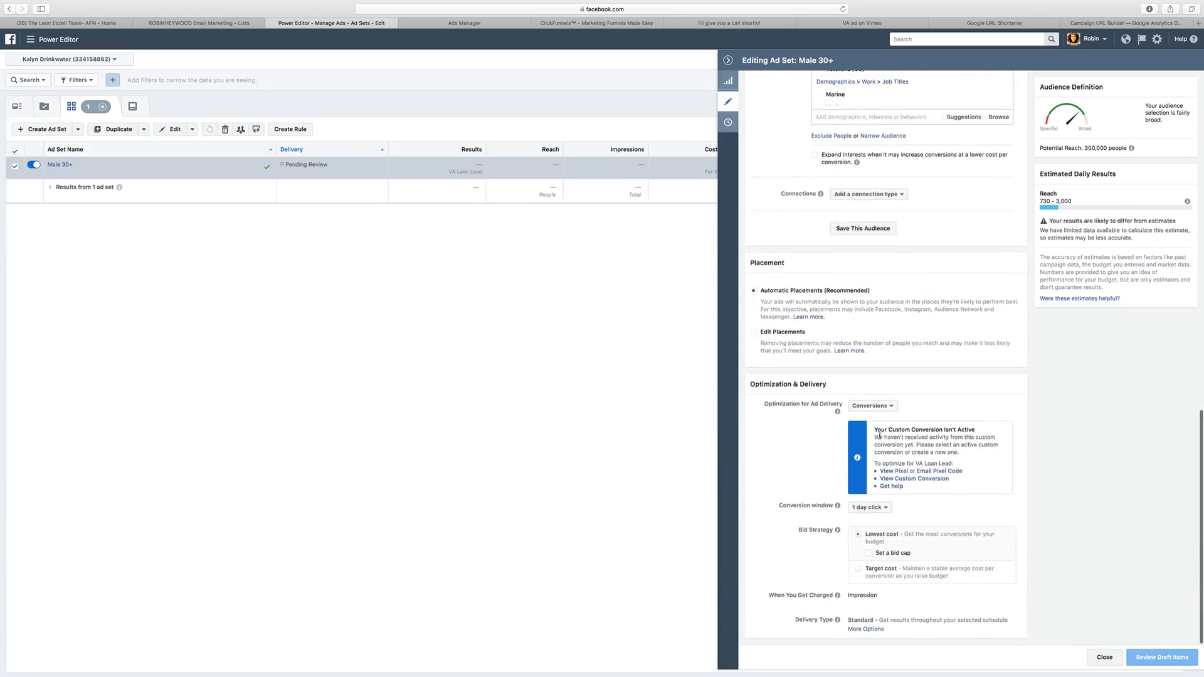
{"action": "left_click", "coordinate": [878, 407]}
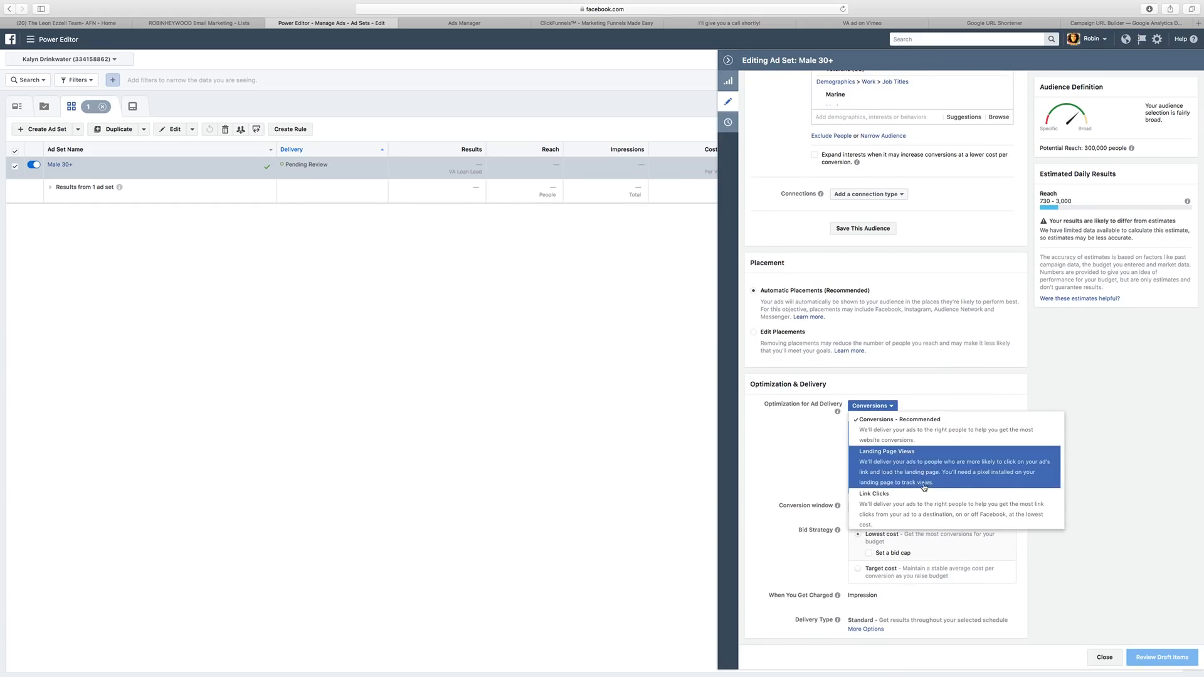
{"action": "scroll", "coordinate": [924, 487], "scroll_direction": "down", "scroll_amount": 2}
{"action": "scroll", "coordinate": [924, 487], "scroll_direction": "up", "scroll_amount": 2}
{"action": "scroll", "coordinate": [992, 461], "scroll_direction": "down", "scroll_amount": 2}
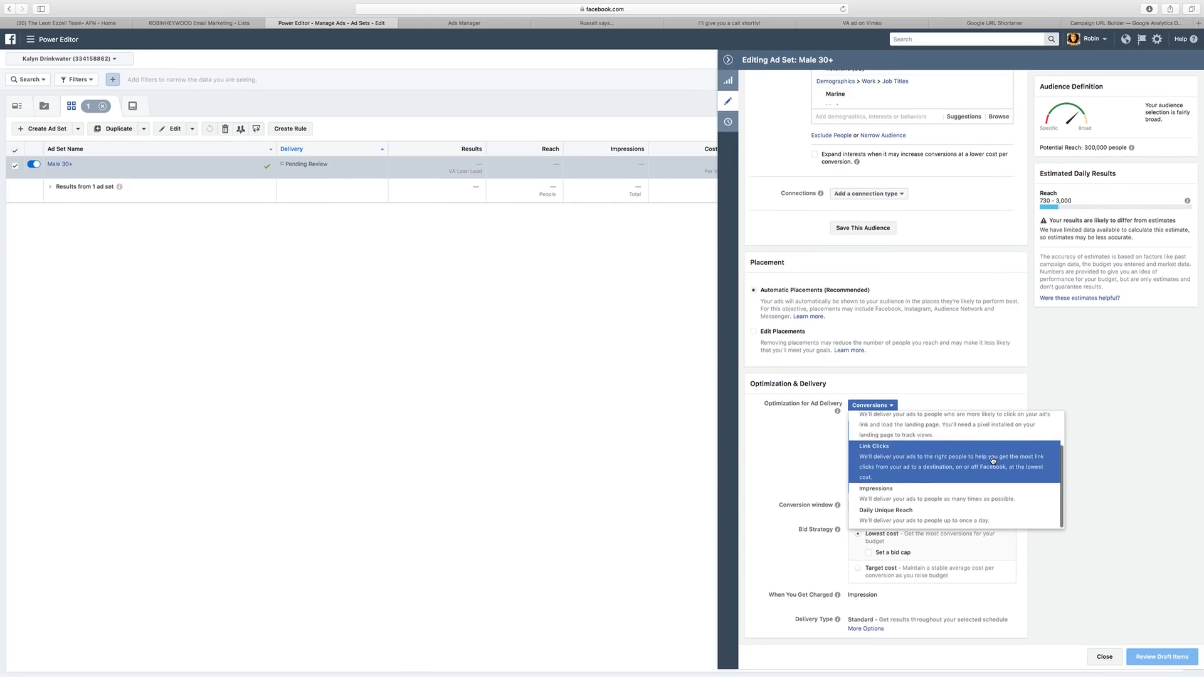
{"action": "scroll", "coordinate": [984, 462], "scroll_direction": "up", "scroll_amount": 2}
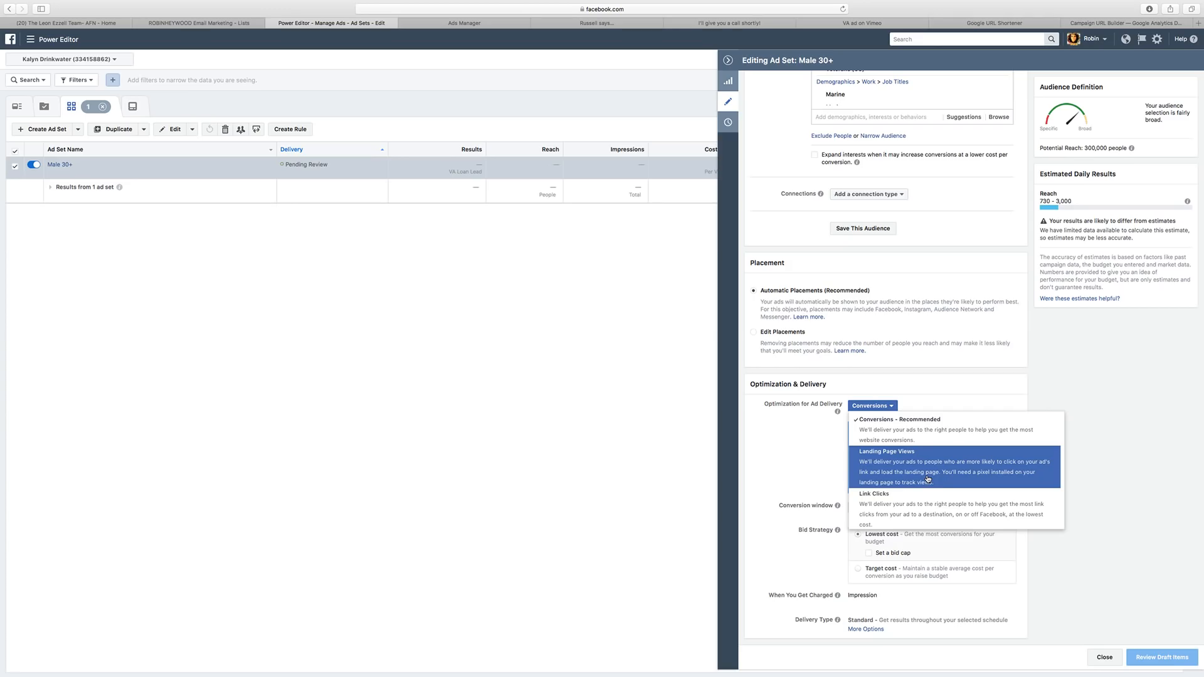
{"action": "scroll", "coordinate": [930, 484], "scroll_direction": "down", "scroll_amount": 2}
{"action": "scroll", "coordinate": [925, 444], "scroll_direction": "up", "scroll_amount": 4}
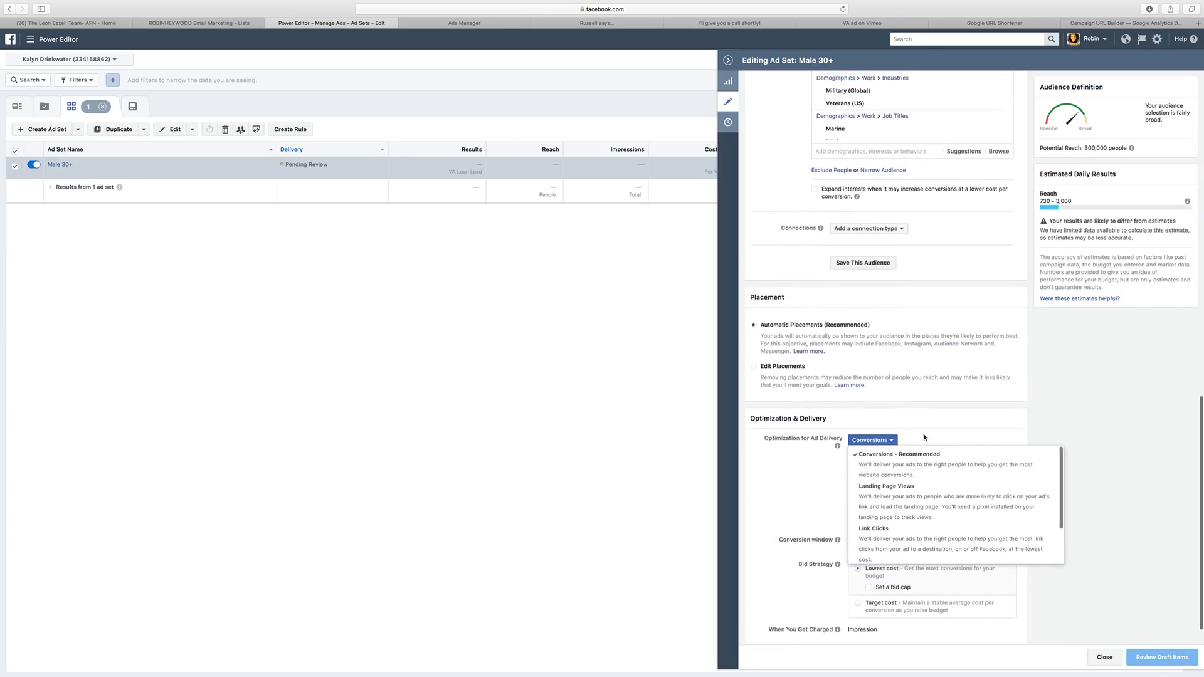
{"action": "scroll", "coordinate": [806, 472], "scroll_direction": "down", "scroll_amount": 1}
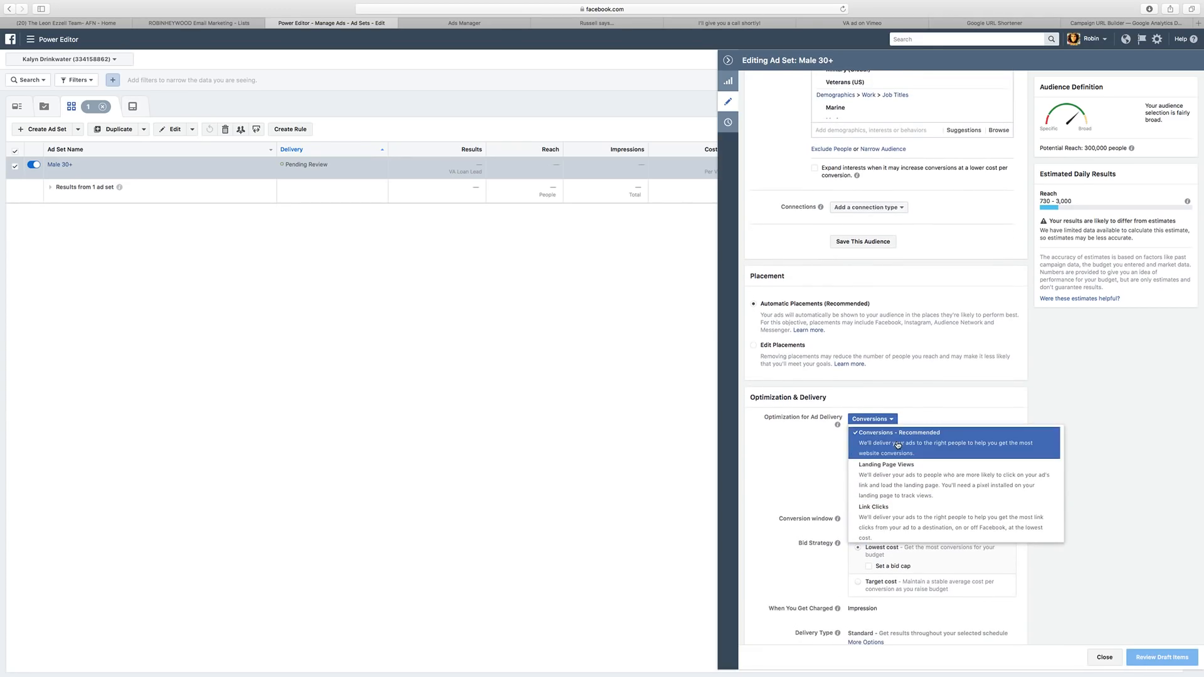
{"action": "scroll", "coordinate": [972, 510], "scroll_direction": "down", "scroll_amount": 2}
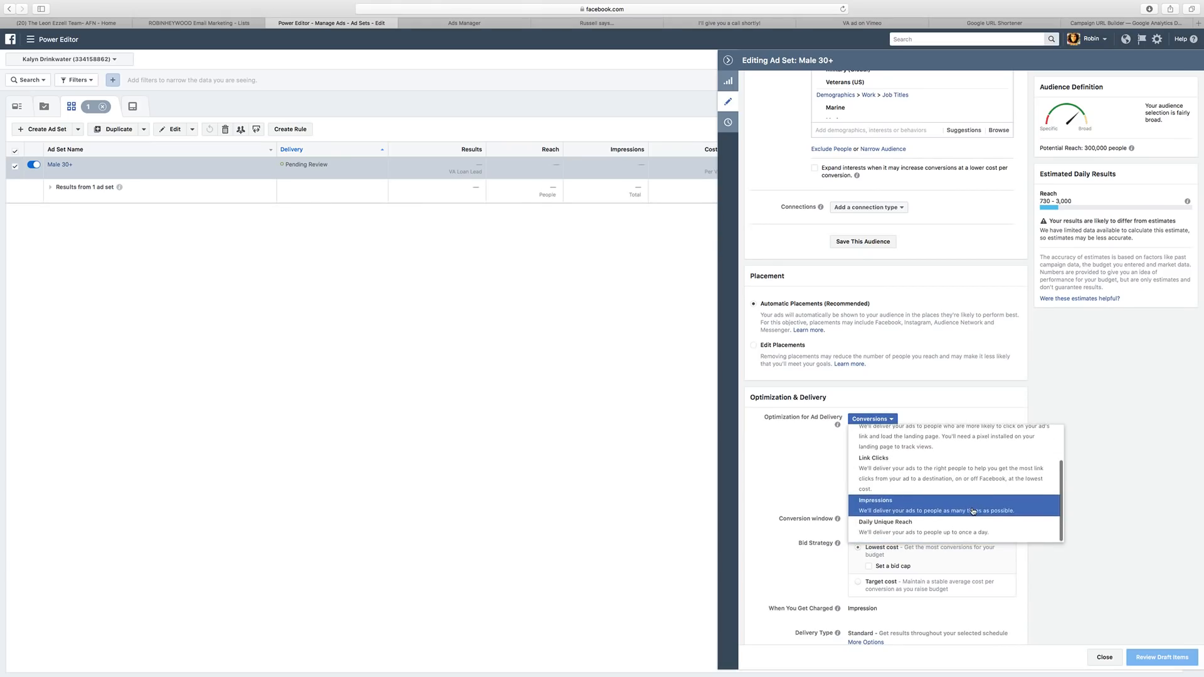
{"action": "scroll", "coordinate": [969, 509], "scroll_direction": "up", "scroll_amount": 1}
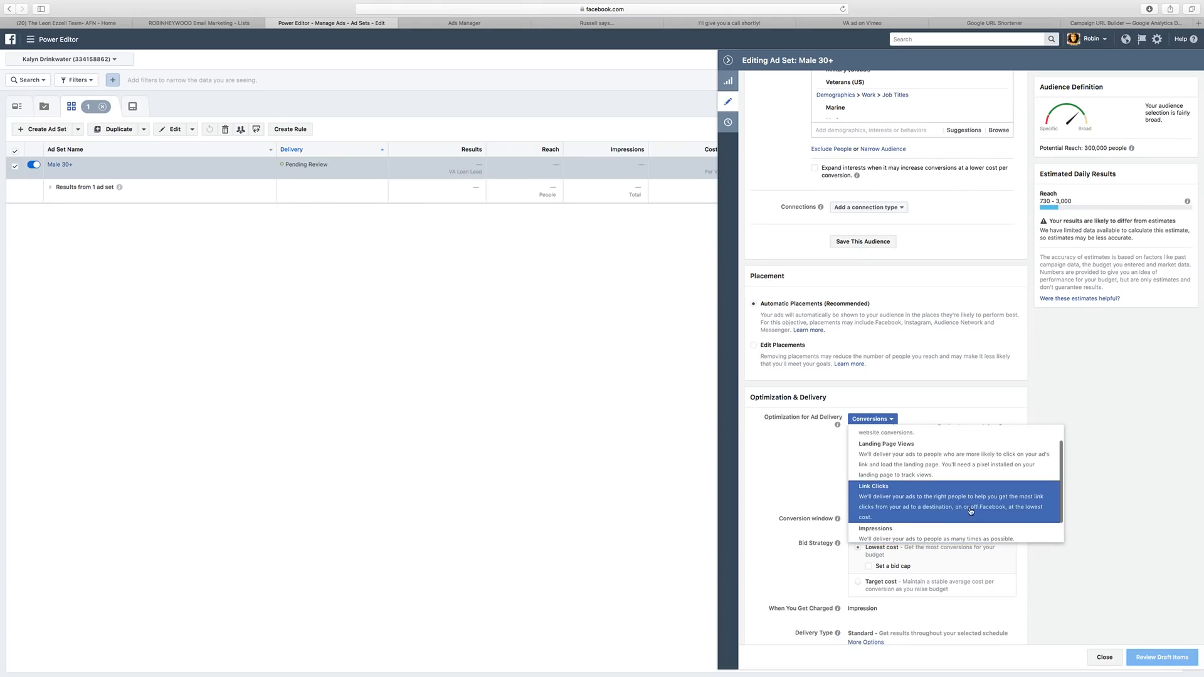
{"action": "left_click", "coordinate": [937, 464]}
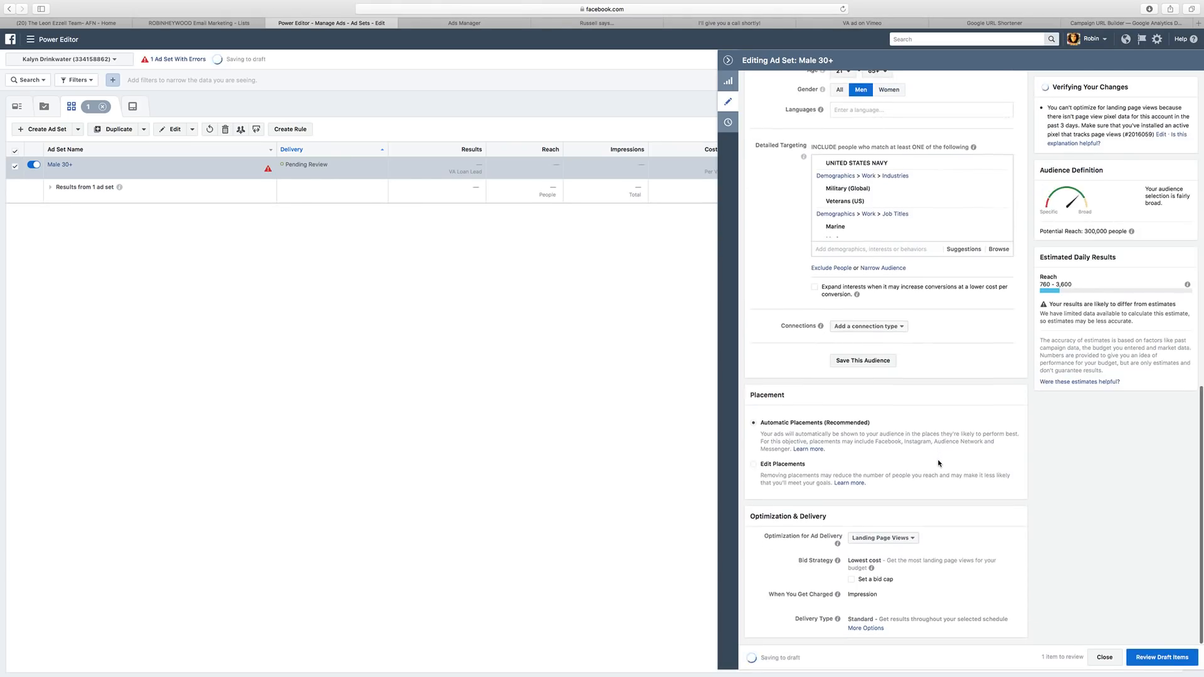
{"action": "mouse_move", "coordinate": [837, 545]}
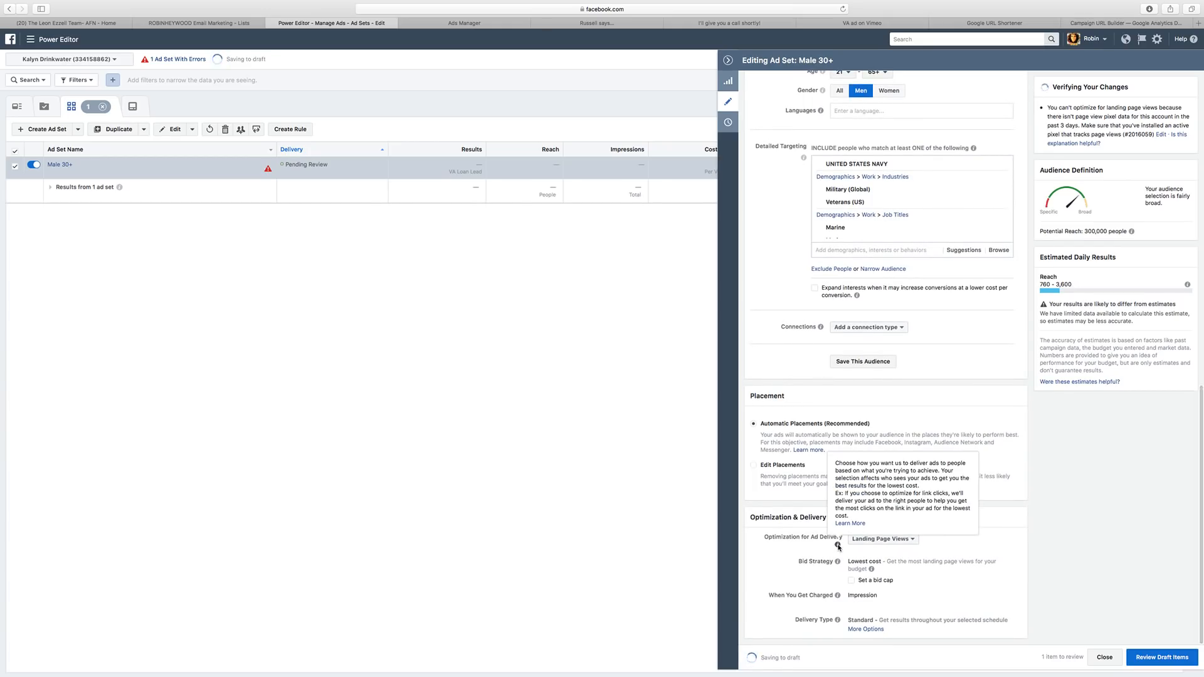
{"action": "left_click", "coordinate": [1138, 658]}
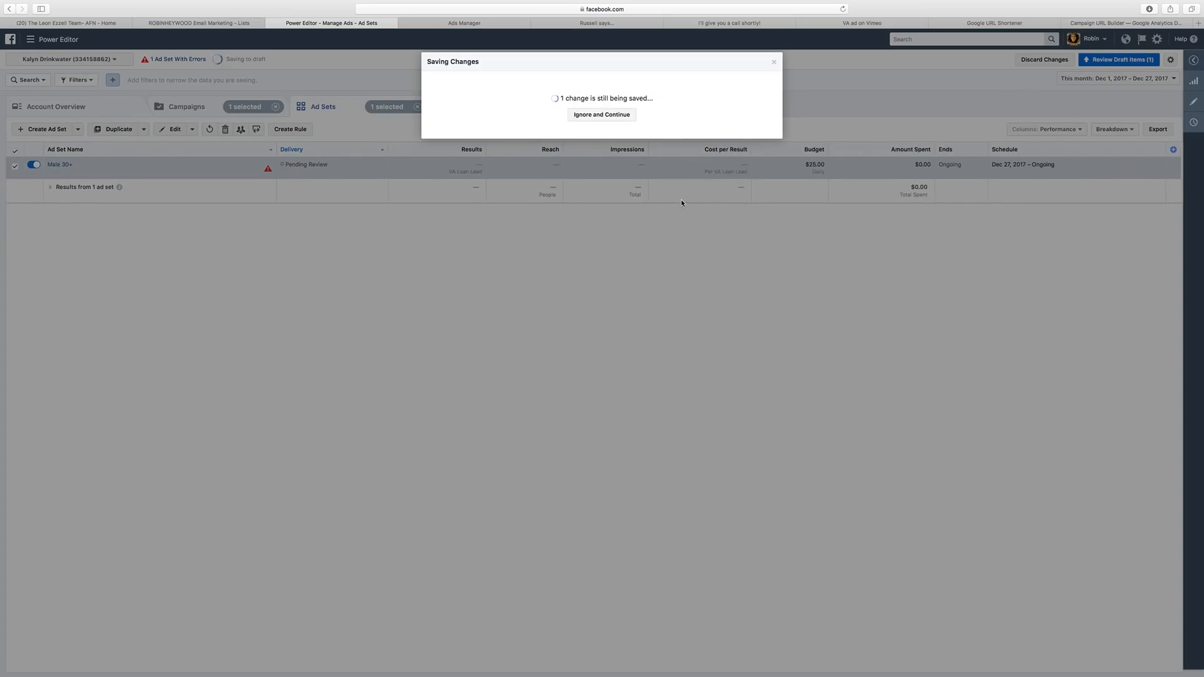
Publish the pending ad set change, then open the Broker Video ad's Facebook post via Manage Facebook comments.
{"action": "left_click", "coordinate": [756, 255]}
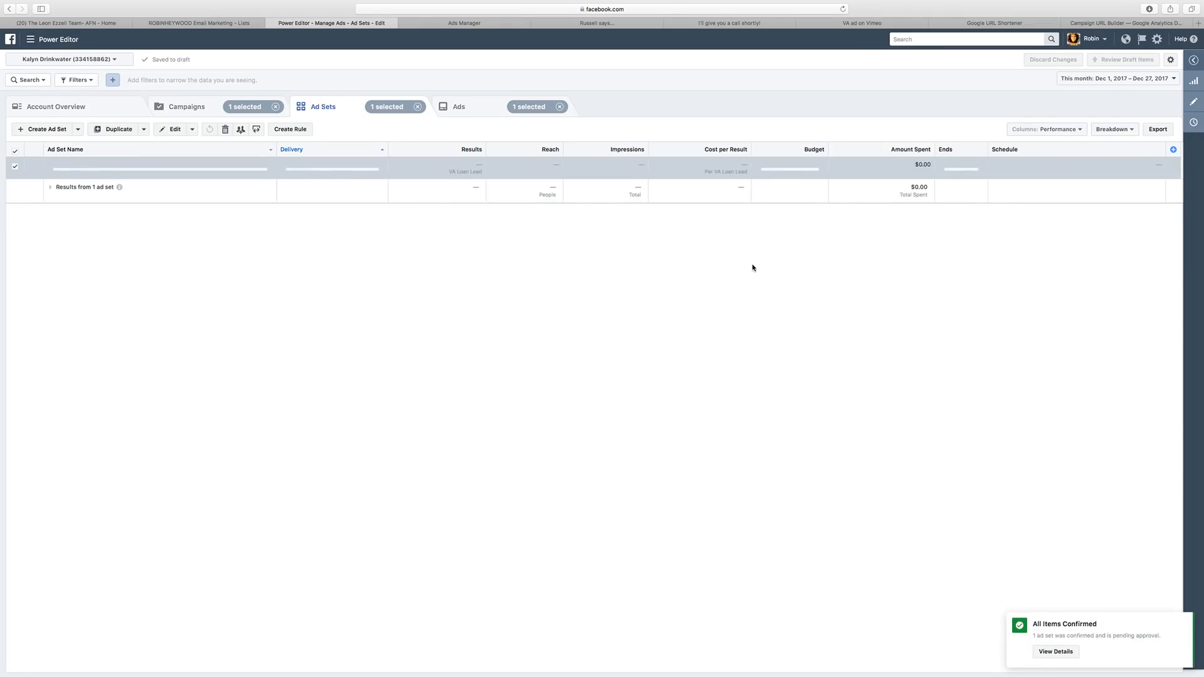
{"action": "left_click", "coordinate": [65, 164]}
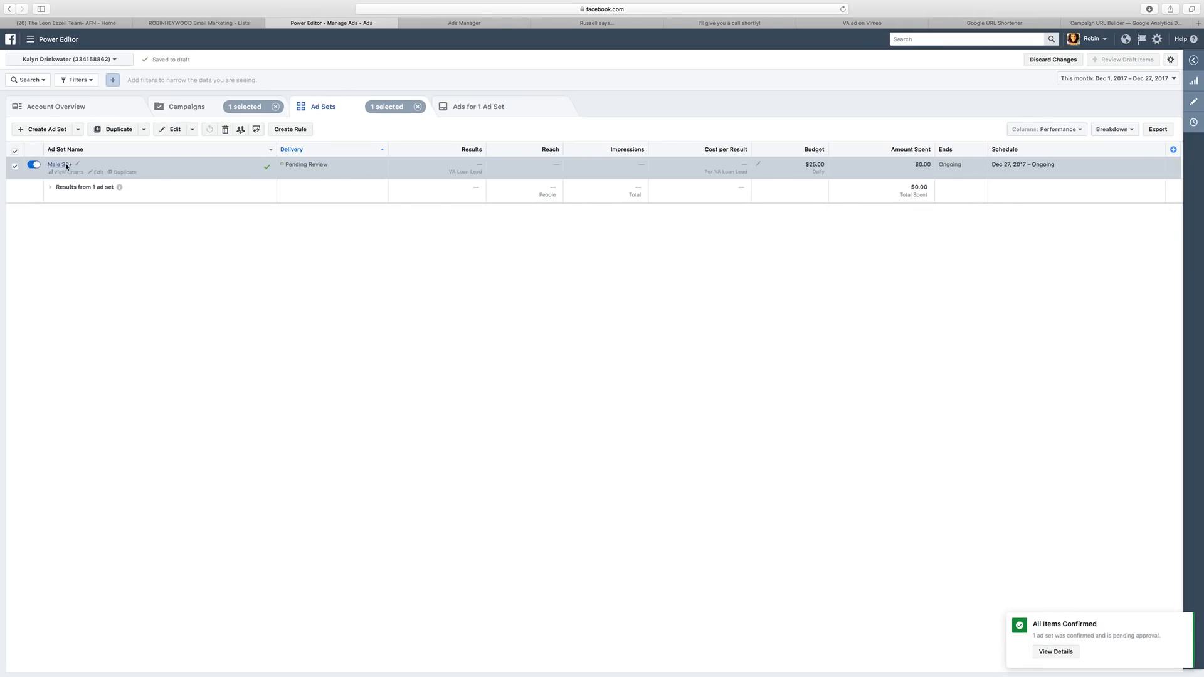
{"action": "left_click", "coordinate": [16, 167]}
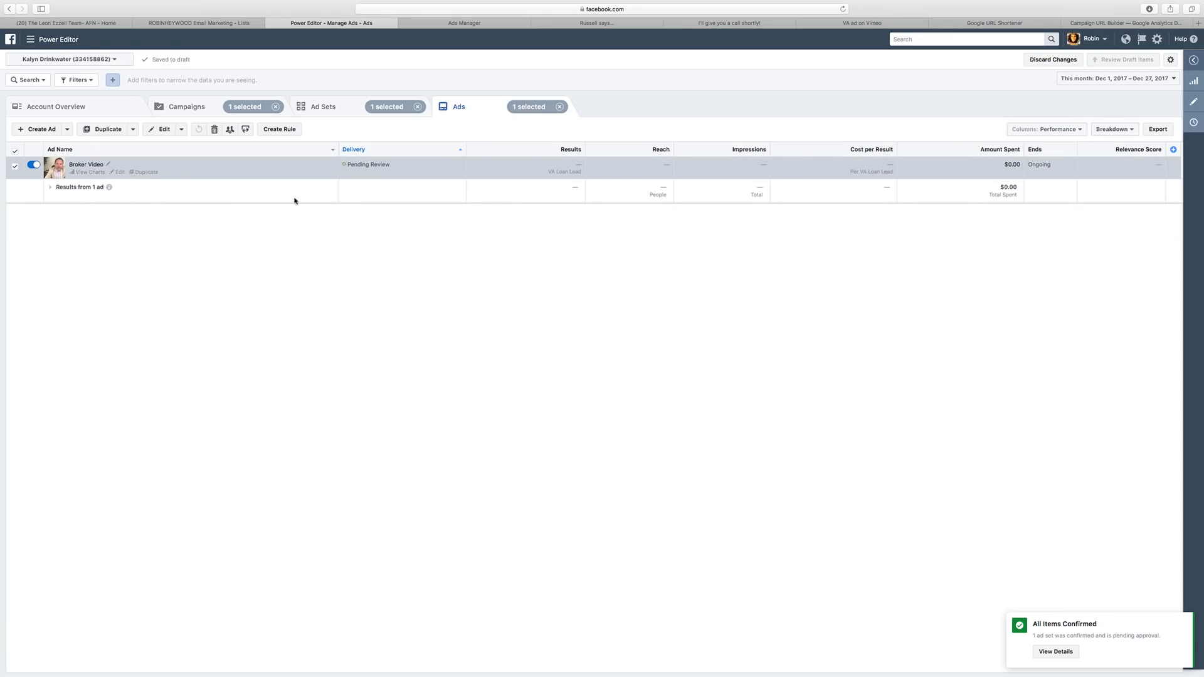
{"action": "left_click", "coordinate": [1195, 123]}
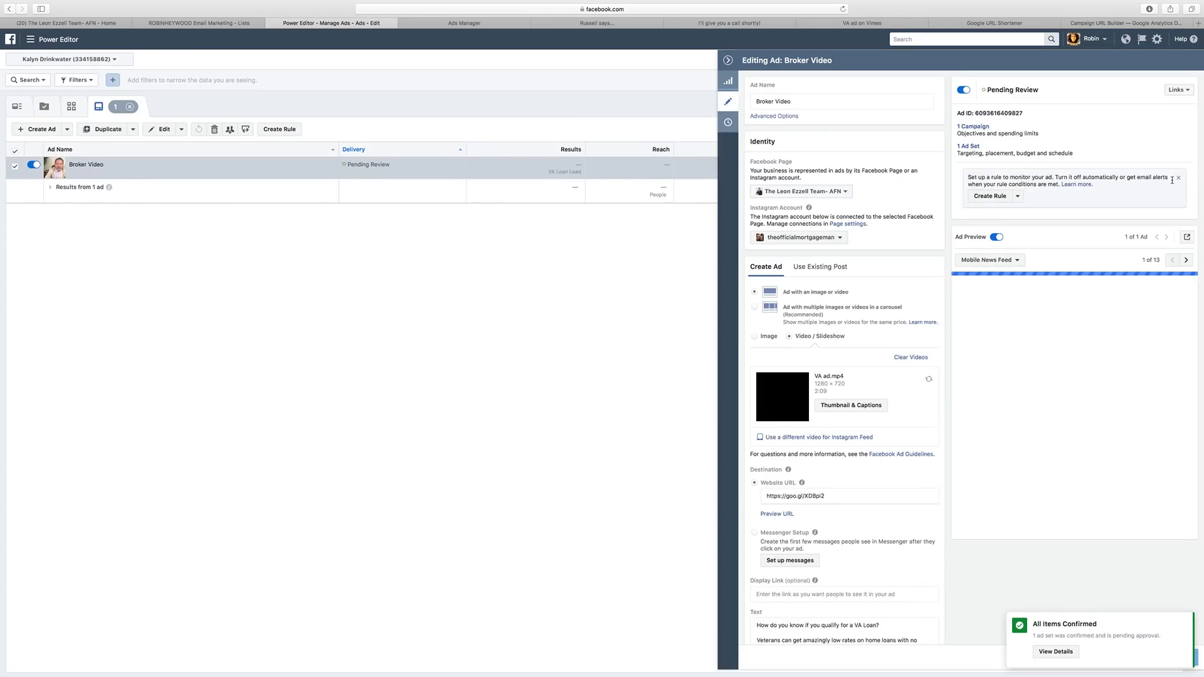
{"action": "left_click", "coordinate": [1176, 90]}
{"action": "left_click", "coordinate": [1142, 104]}
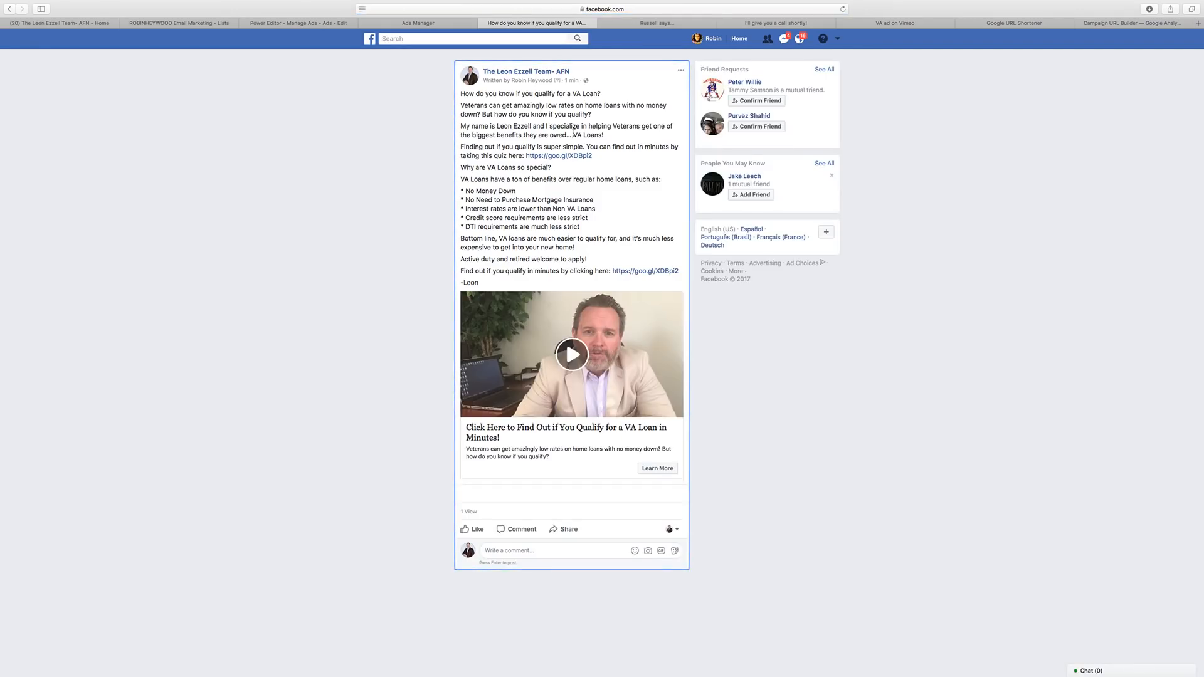
Preview the landing page quiz and copy the post ID from the address bar, then show Custom Conversions.
{"action": "left_click", "coordinate": [657, 470]}
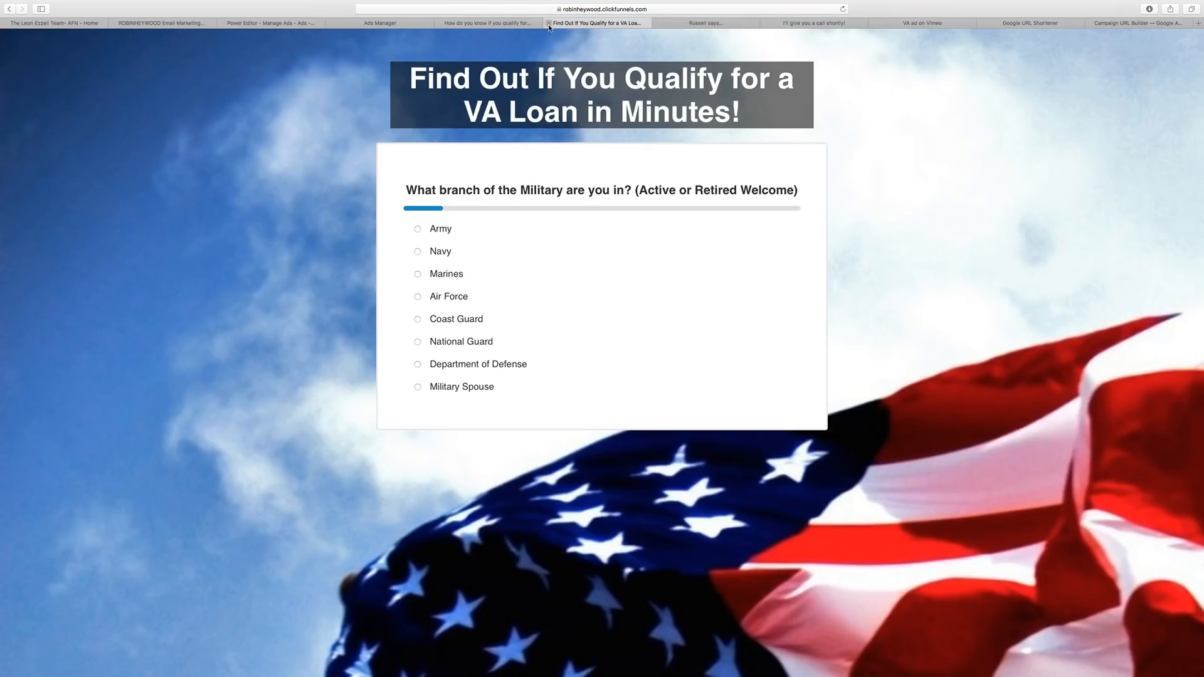
{"action": "left_click", "coordinate": [548, 24]}
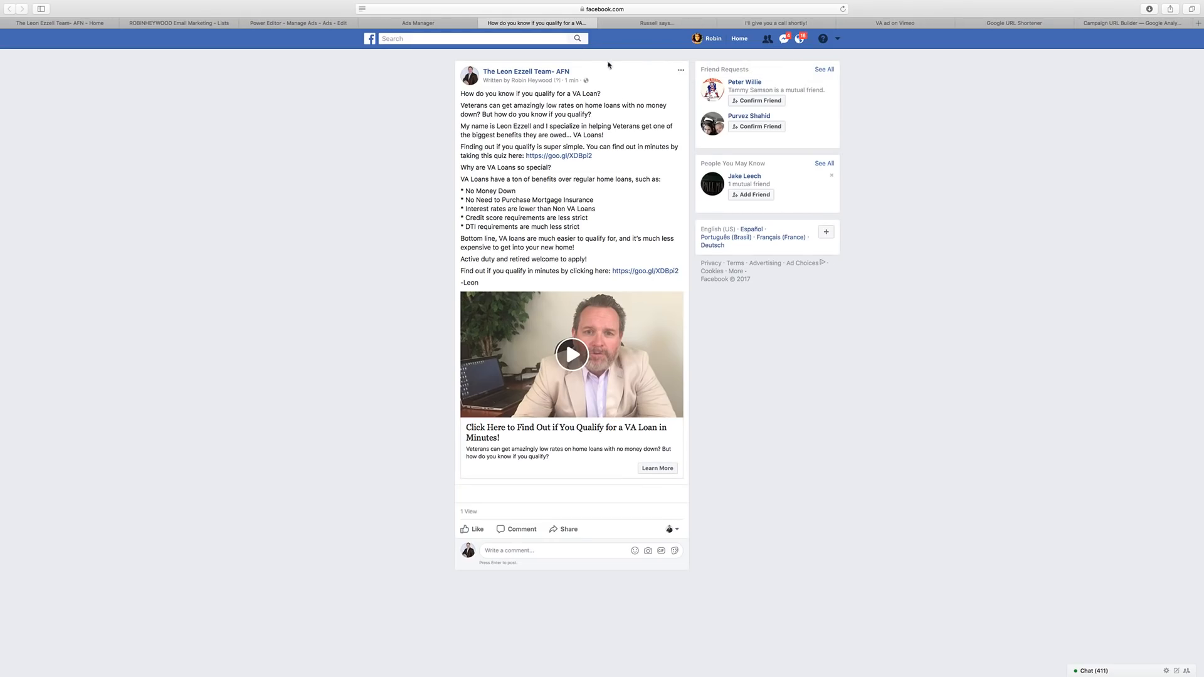
{"action": "left_click", "coordinate": [520, 12]}
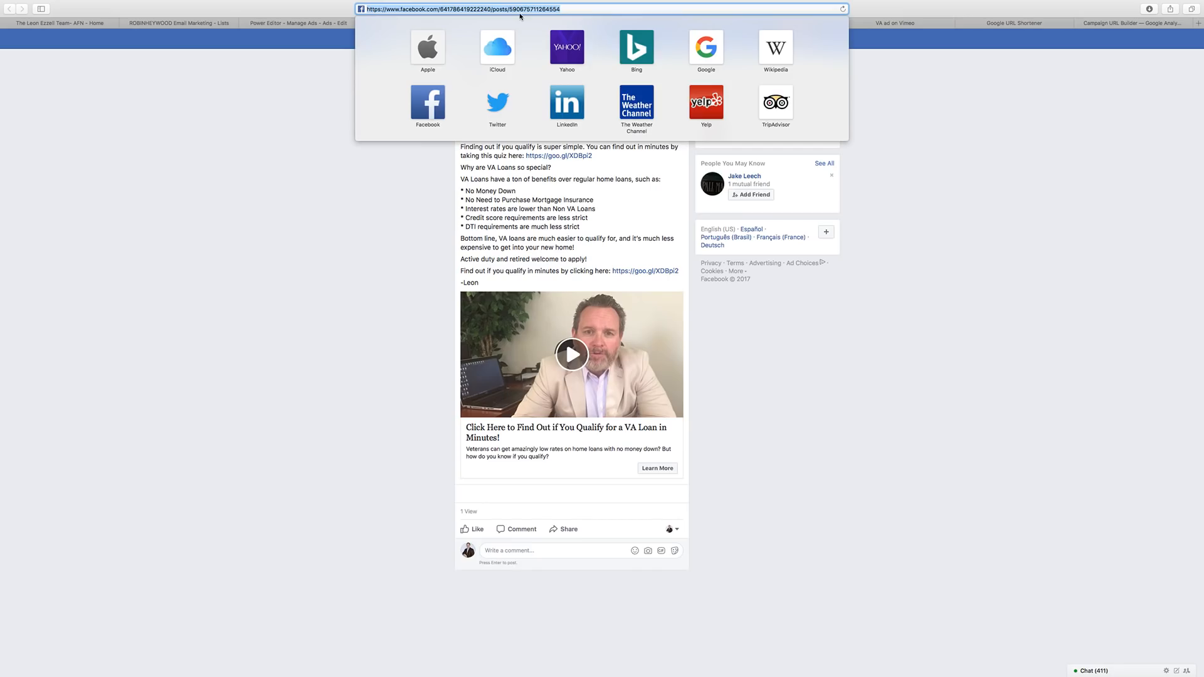
{"action": "left_click", "coordinate": [523, 10]}
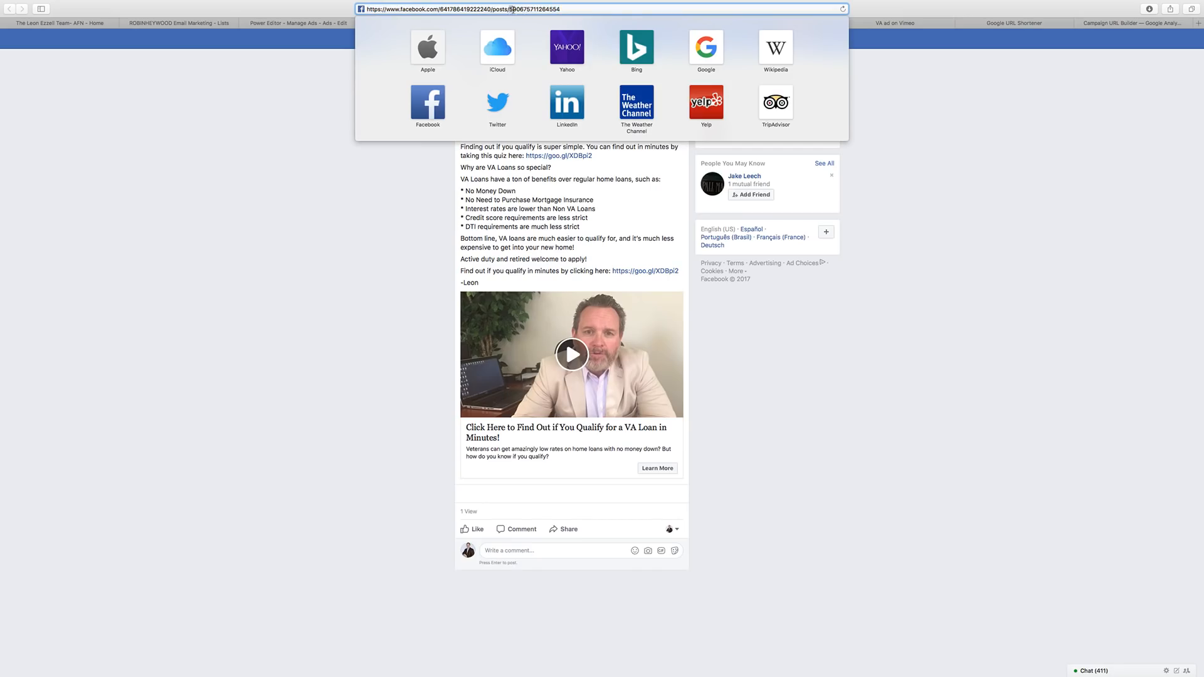
{"action": "left_click_drag", "start_coordinate": [511, 10], "coordinate": [563, 9]}
{"action": "right_click", "coordinate": [545, 9]}
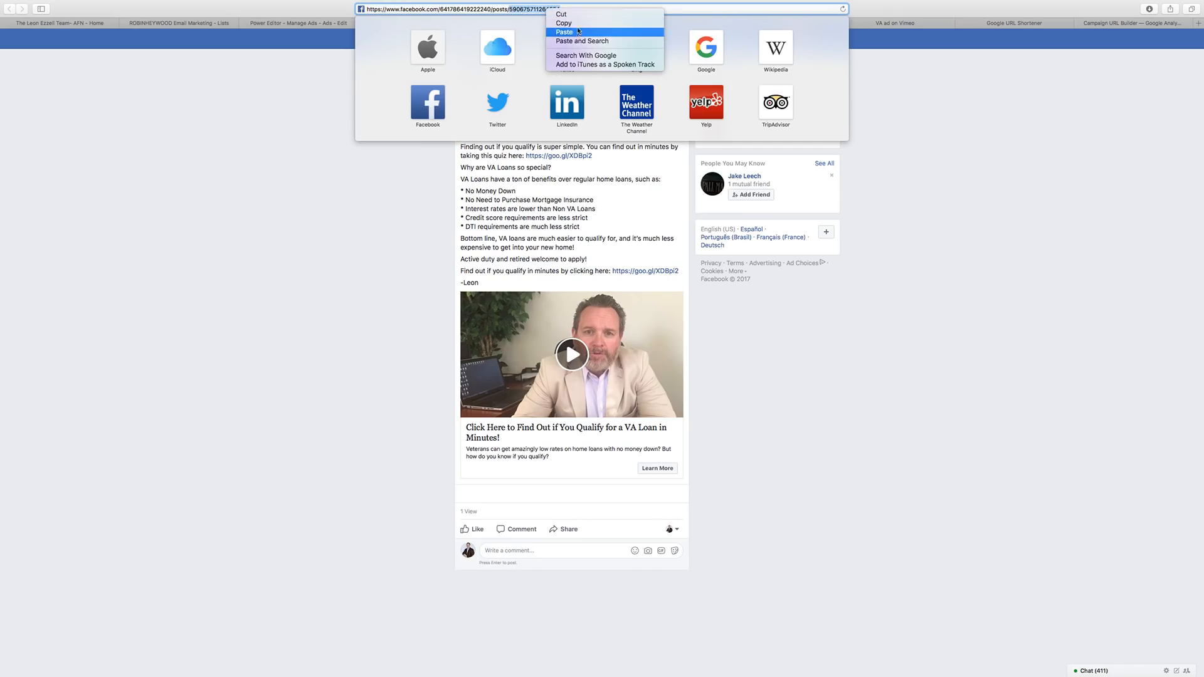
{"action": "left_click", "coordinate": [578, 25]}
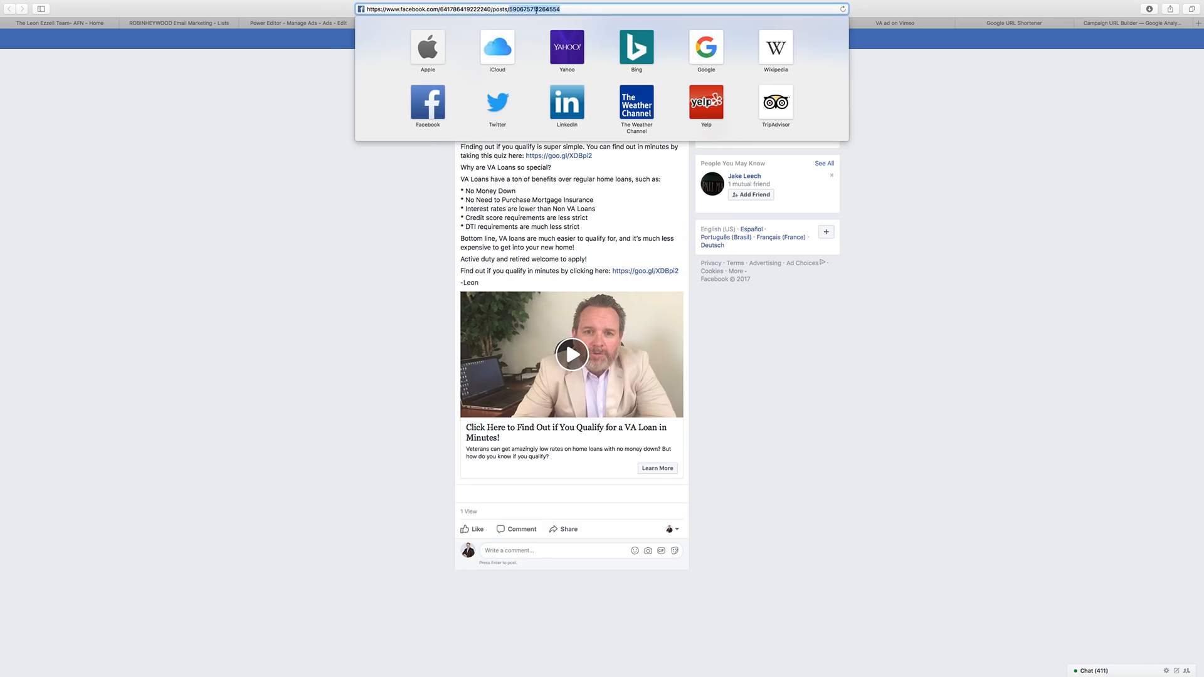
{"action": "left_click", "coordinate": [427, 213]}
{"action": "left_click", "coordinate": [437, 23]}
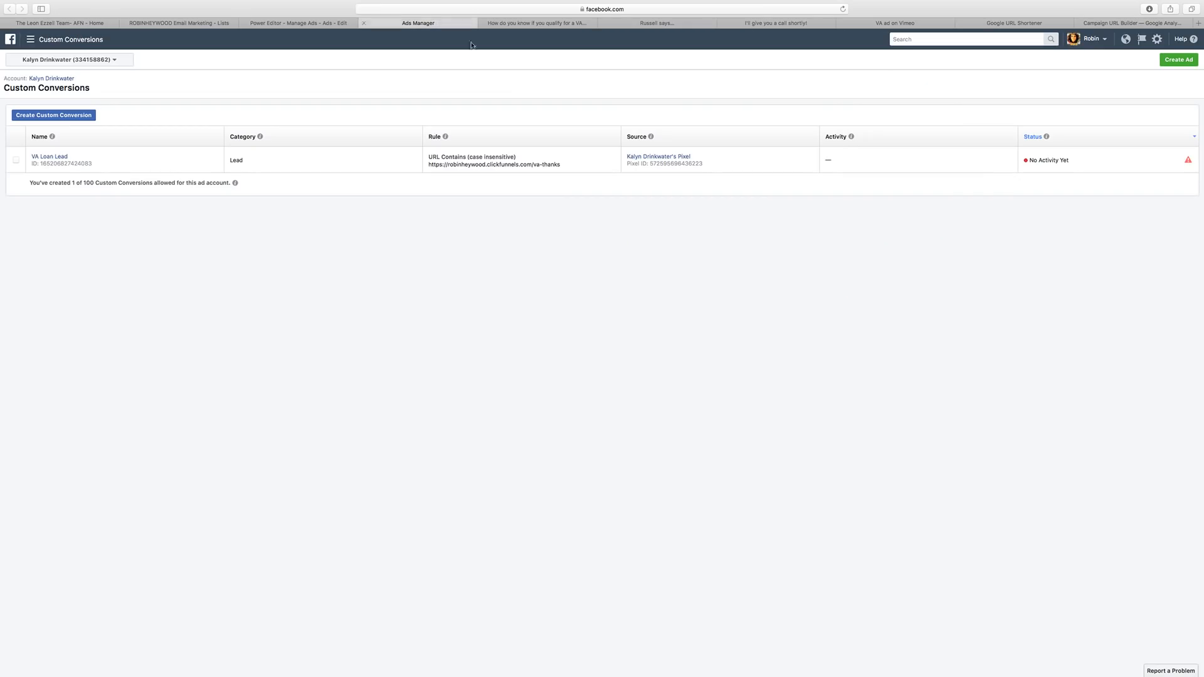
Close the Ads Manager tab and the ad editing panel, returning to the ad sets list.
{"action": "left_click", "coordinate": [363, 23]}
{"action": "left_click", "coordinate": [299, 23]}
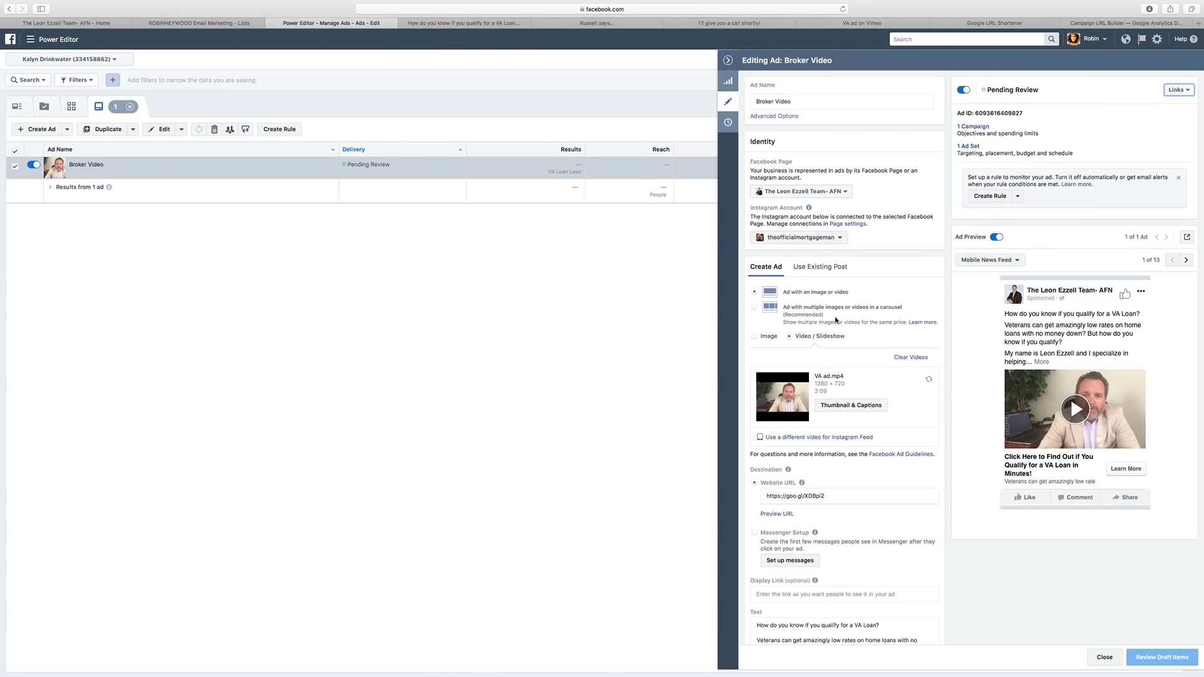
{"action": "left_click", "coordinate": [727, 60]}
{"action": "left_click", "coordinate": [382, 106]}
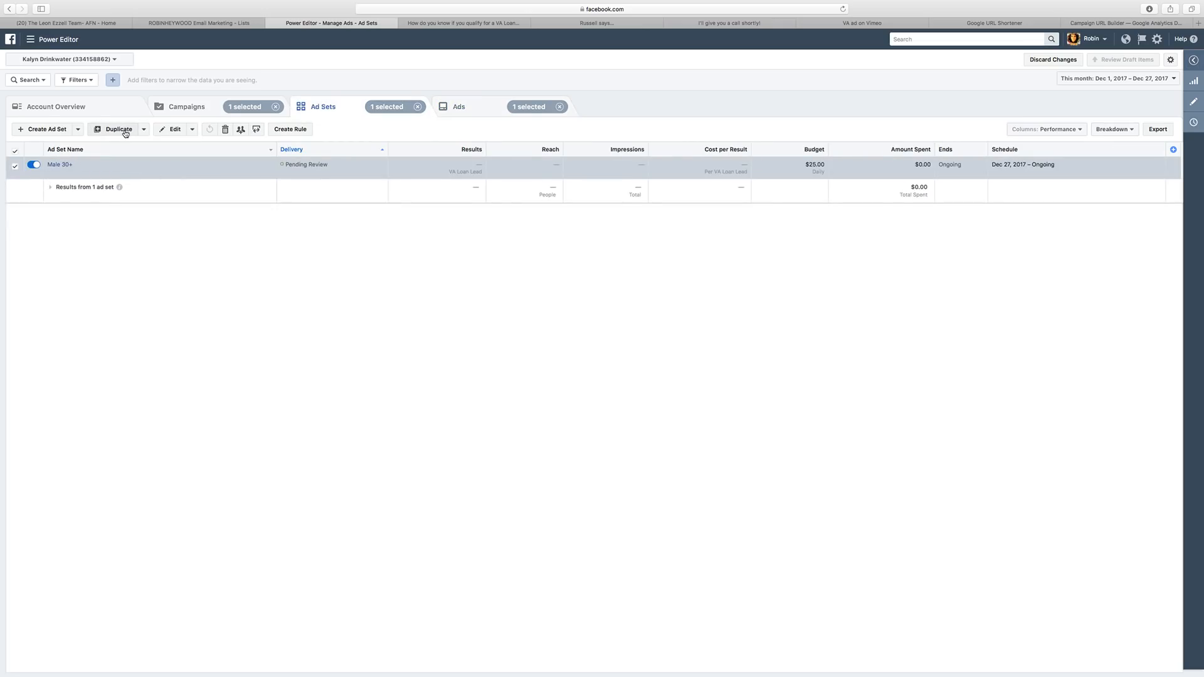
Cancel a duplicate, then open Male 30+ settings to review its North Carolina, men 21–65+ targeting.
{"action": "left_click", "coordinate": [125, 132]}
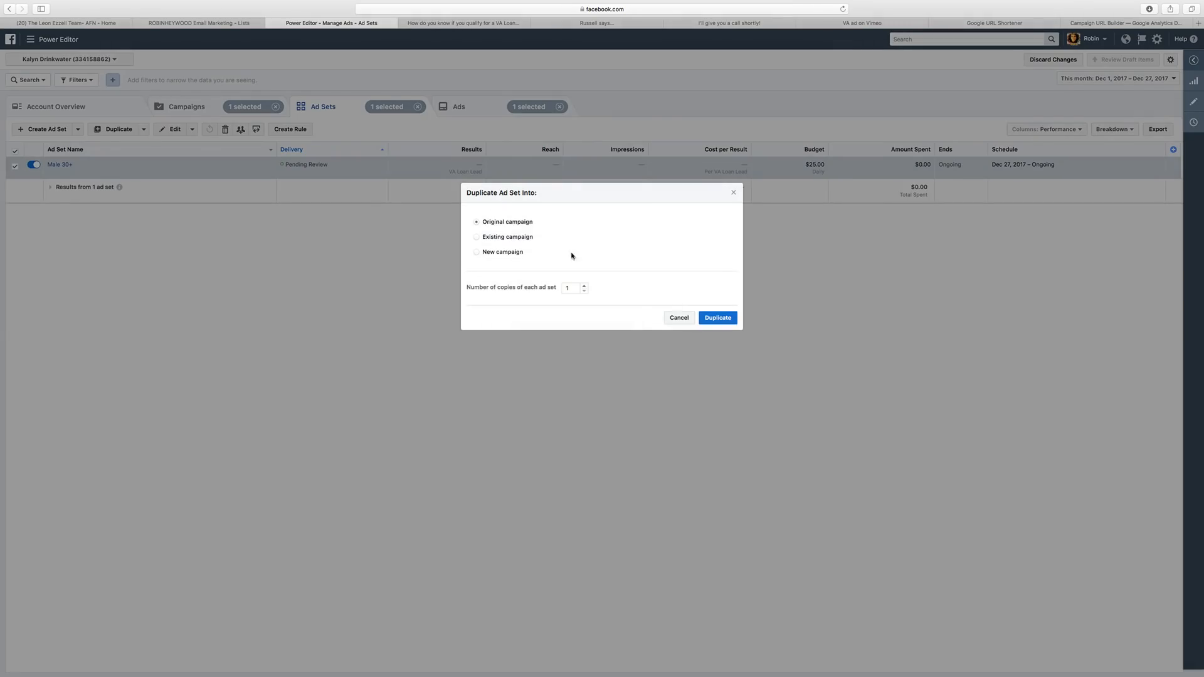
{"action": "left_click", "coordinate": [678, 318]}
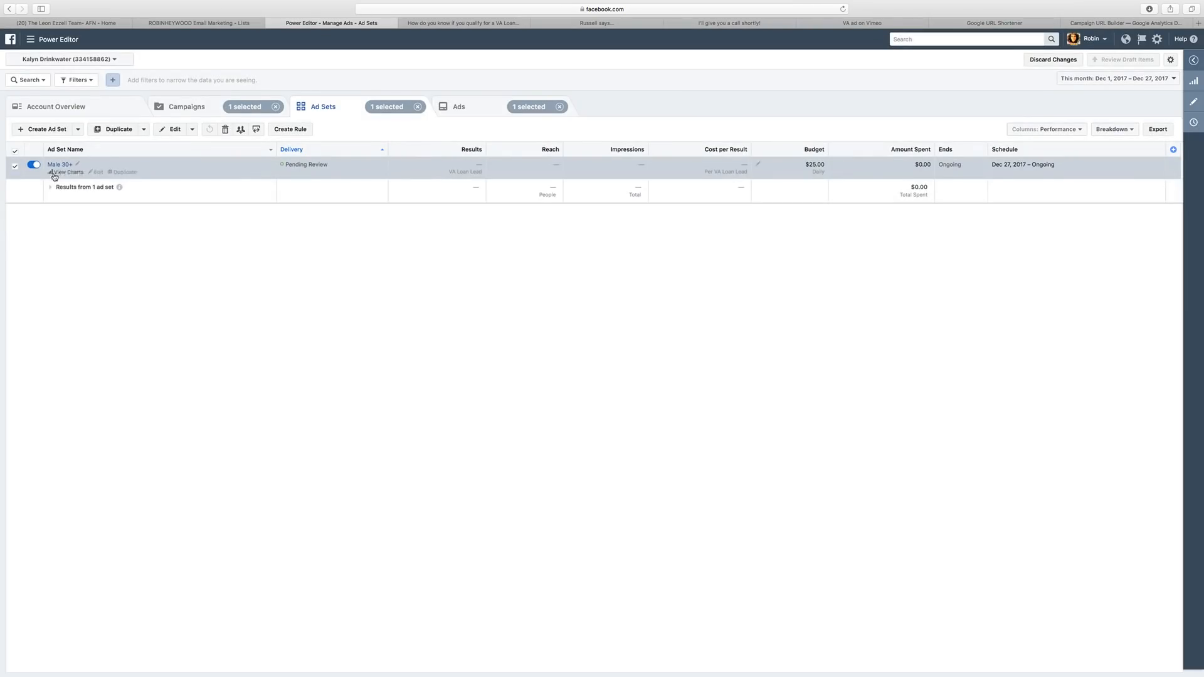
{"action": "left_click", "coordinate": [1198, 102]}
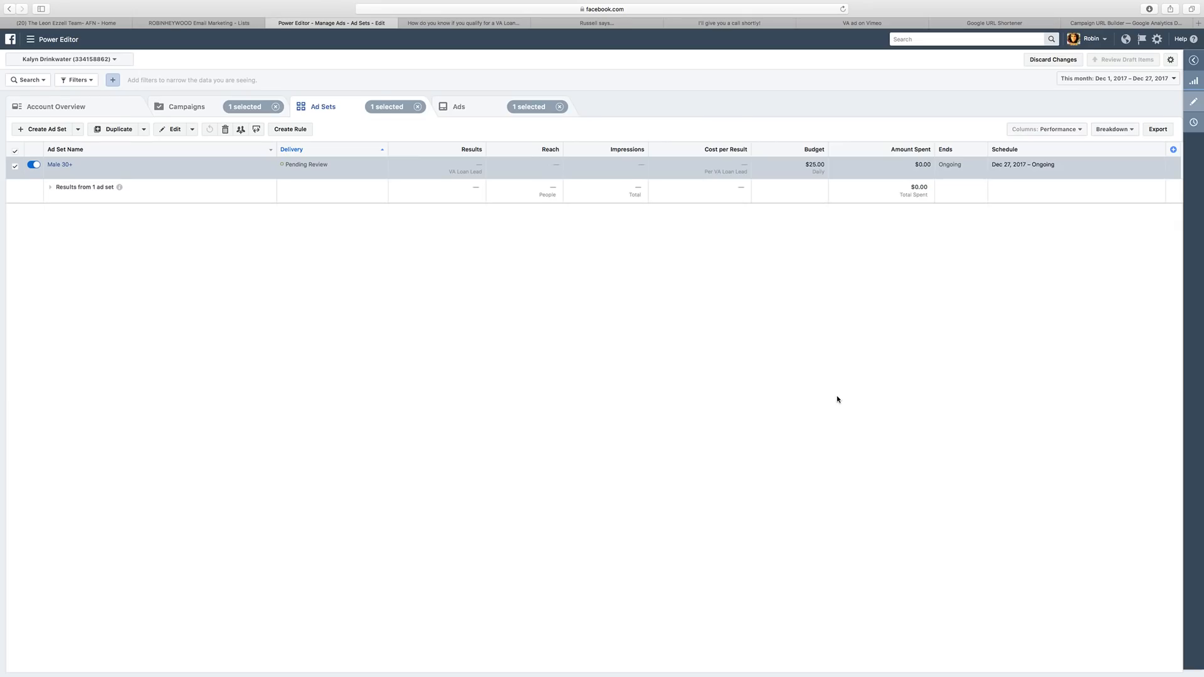
{"action": "scroll", "coordinate": [878, 439], "scroll_direction": "down", "scroll_amount": 10}
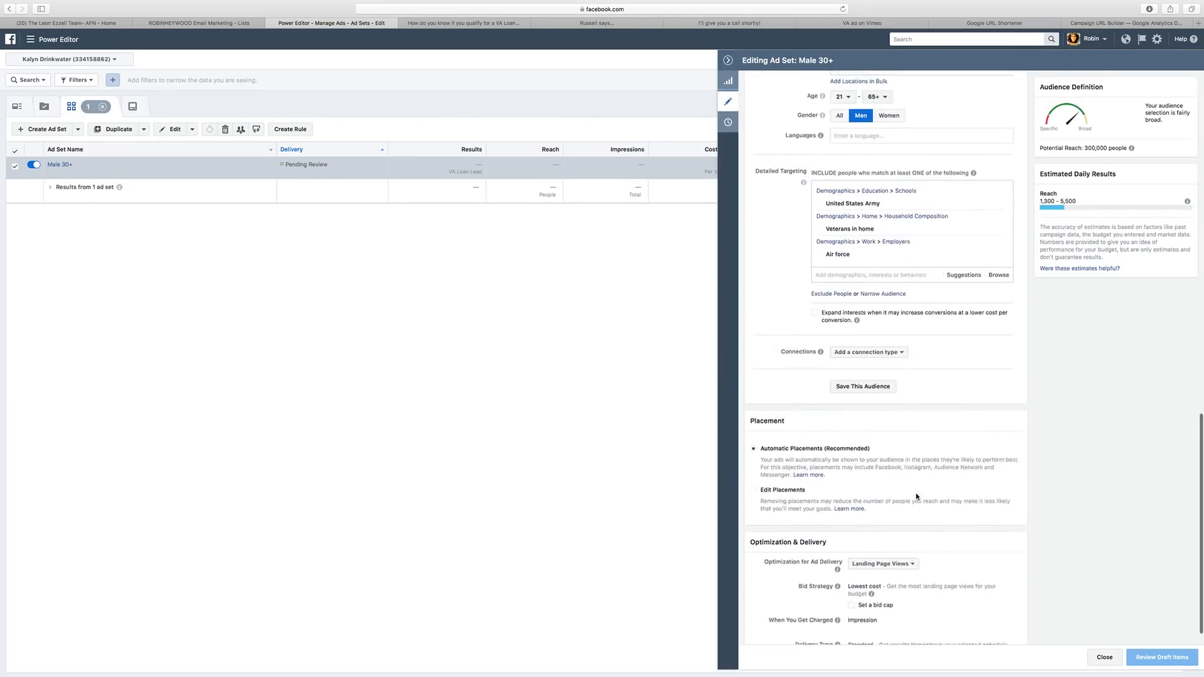
{"action": "scroll", "coordinate": [899, 433], "scroll_direction": "up", "scroll_amount": 7}
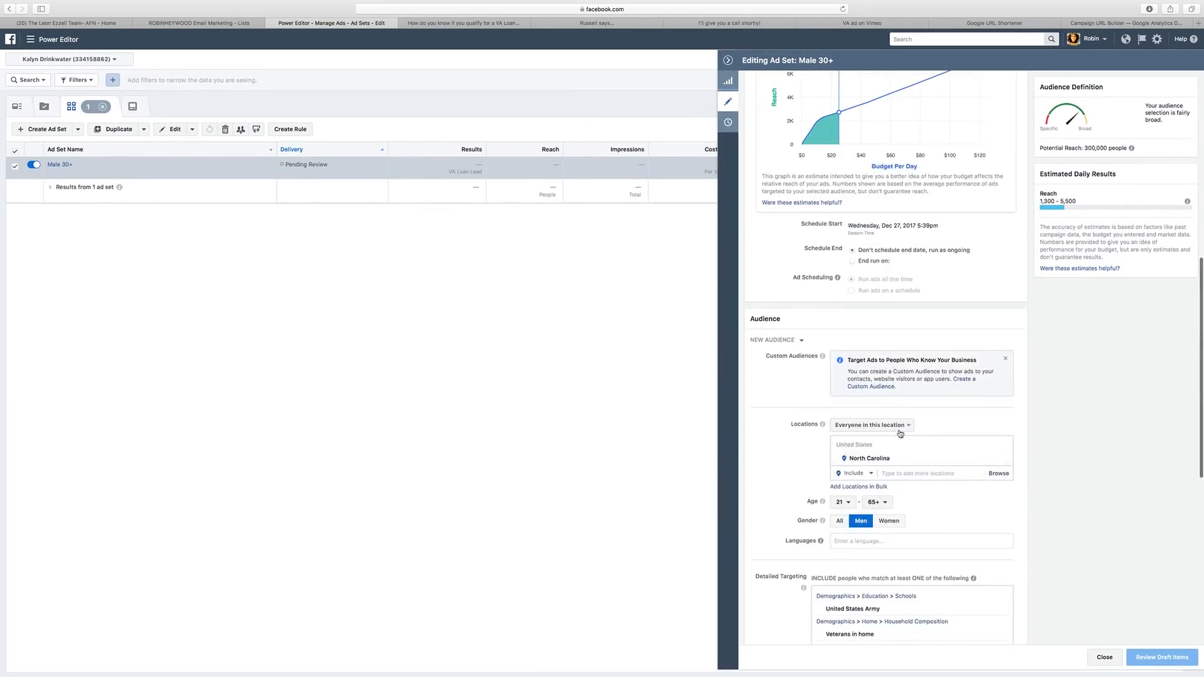
{"action": "scroll", "coordinate": [900, 432], "scroll_direction": "down", "scroll_amount": 1}
Collapse the settings pane and rename the ad set to 'Male 21+ NC - Veterans'.
{"action": "left_click", "coordinate": [727, 60]}
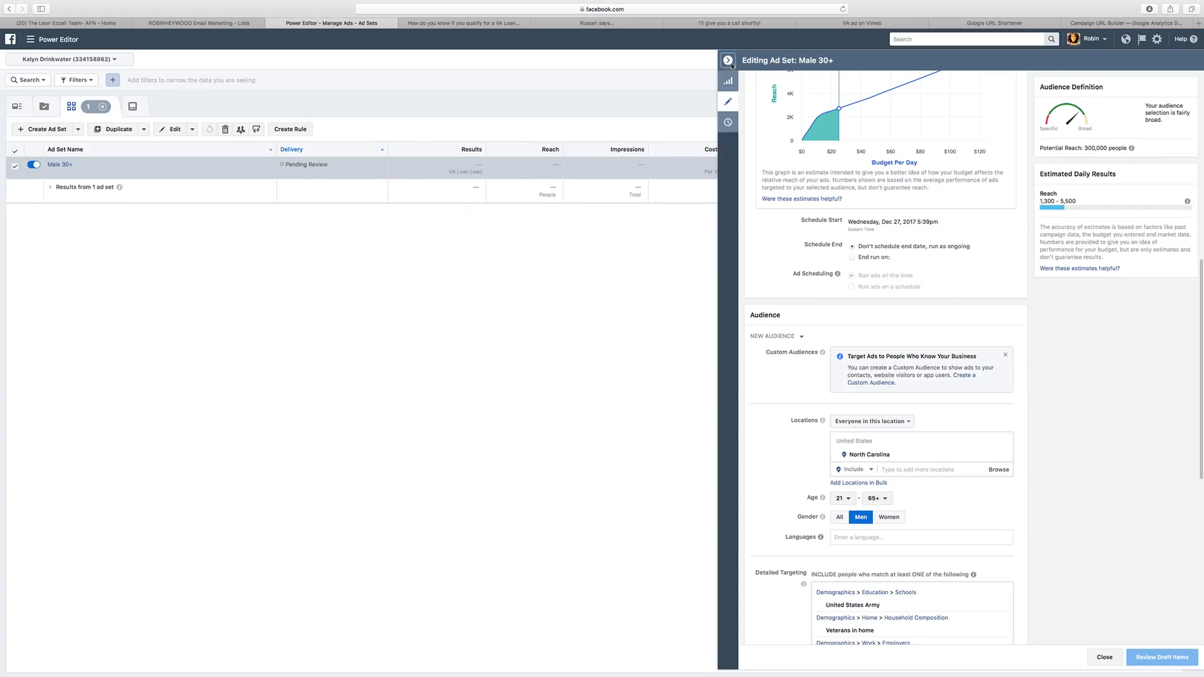
{"action": "left_click", "coordinate": [70, 165]}
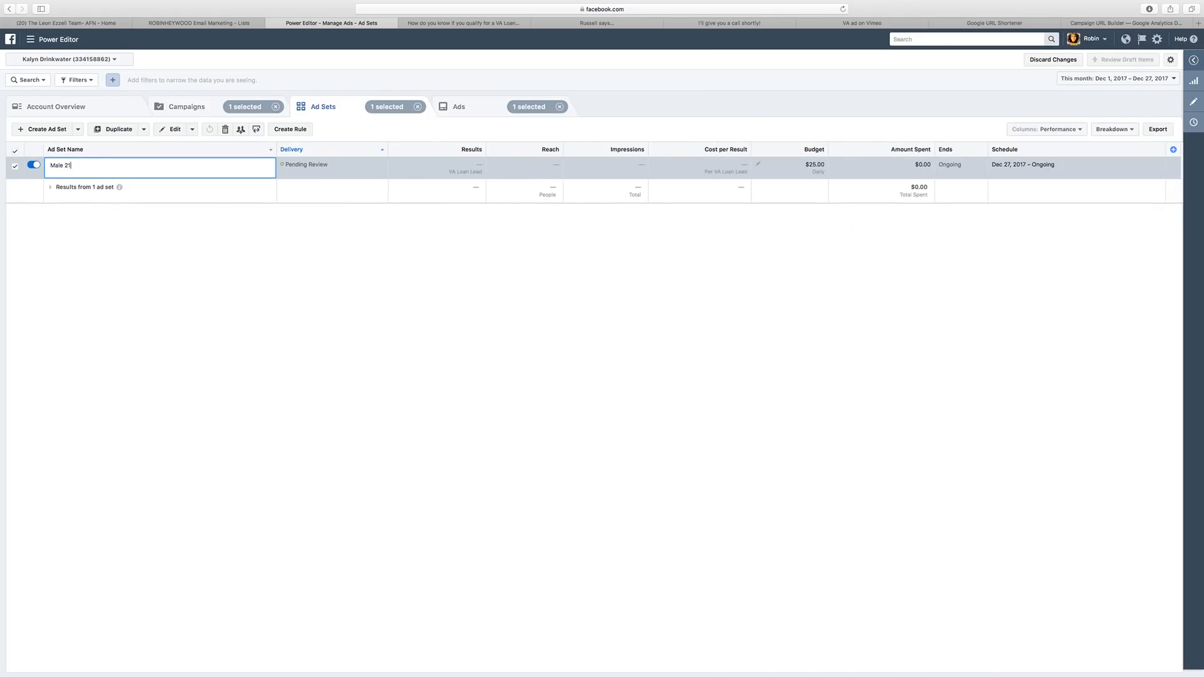
{"action": "type", "text": "21+ NC"}
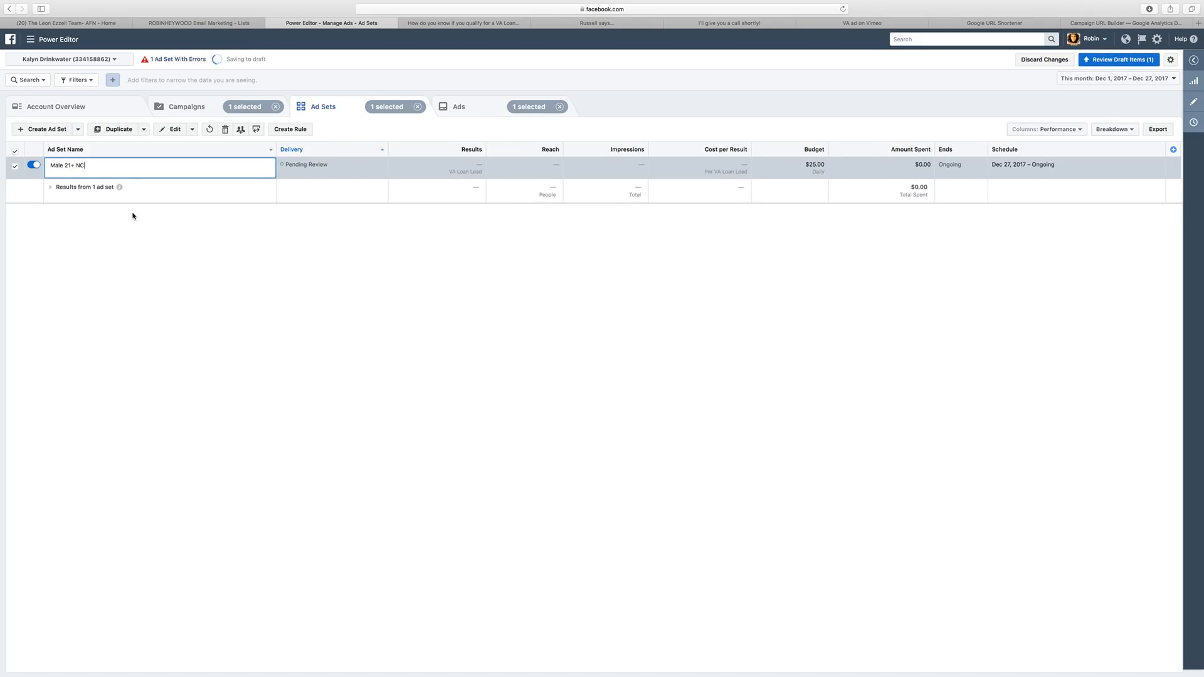
{"action": "type", "text": " - Veterans"}
{"action": "key", "text": "Return"}
{"action": "mouse_move", "coordinate": [266, 170]}
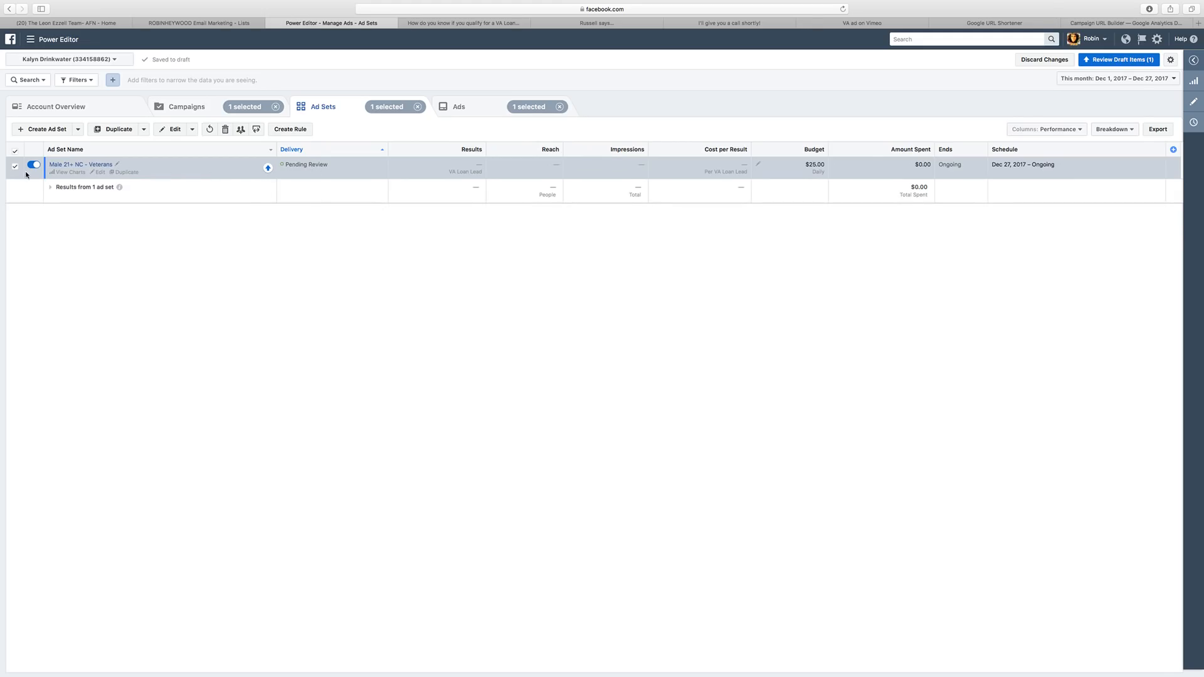
Duplicate the veterans ad set into the same campaign and set the copy's gender to Women.
{"action": "left_click", "coordinate": [116, 129]}
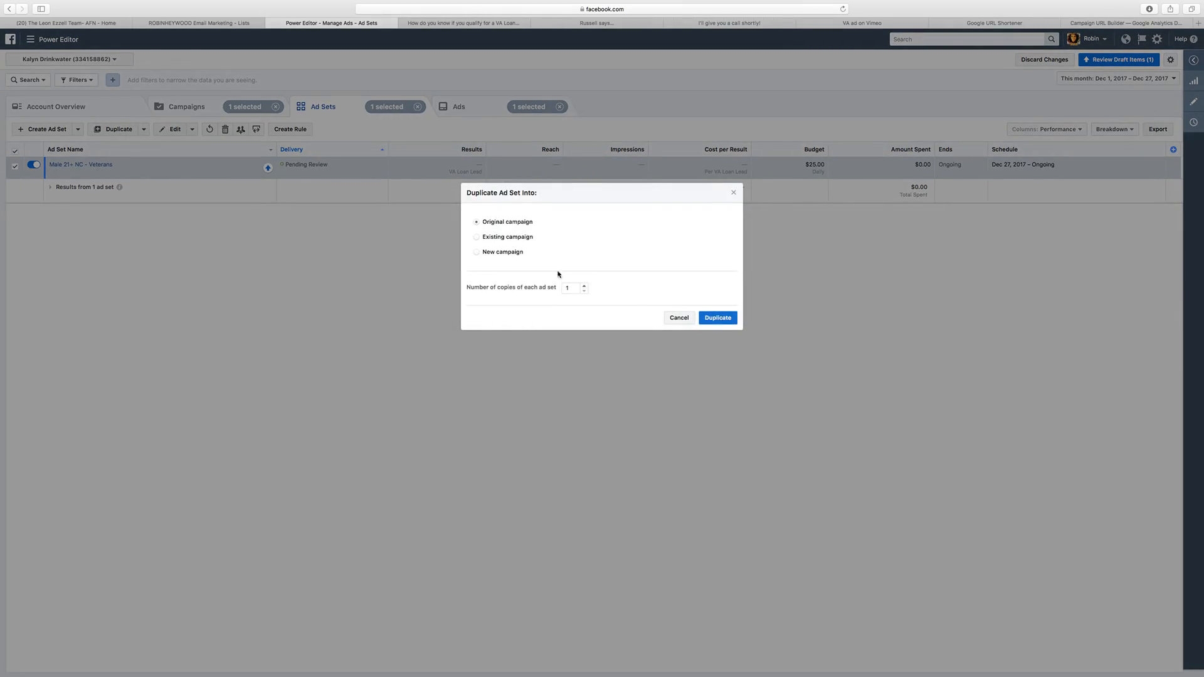
{"action": "left_click", "coordinate": [720, 325]}
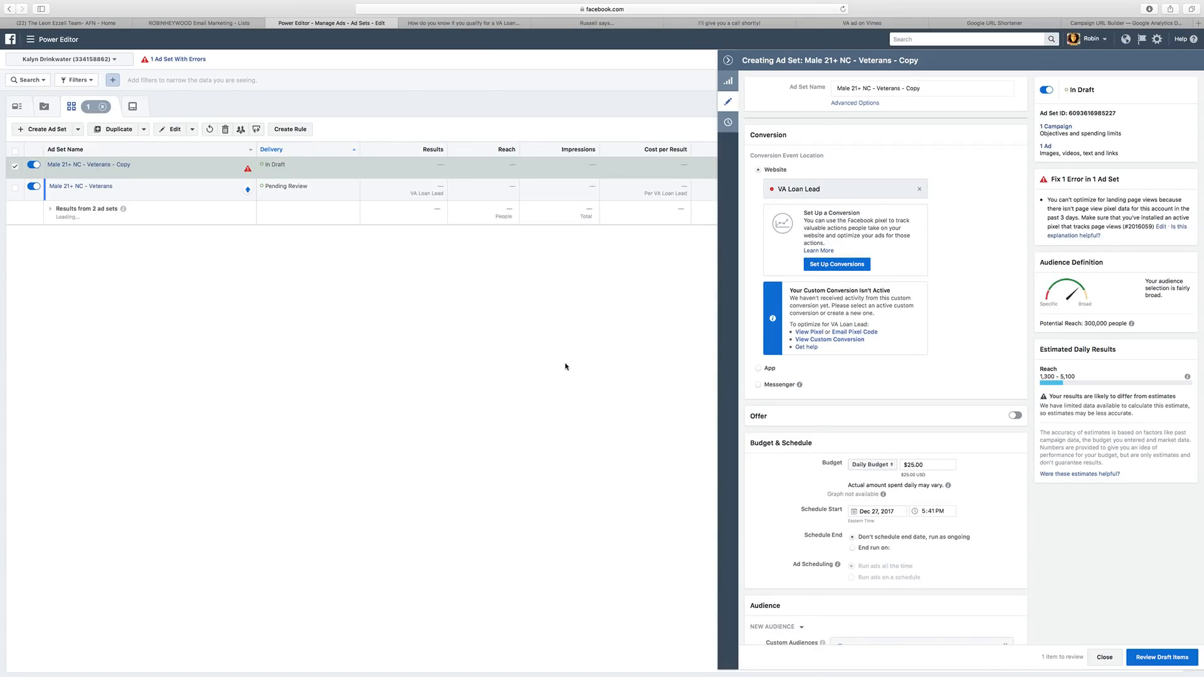
{"action": "scroll", "coordinate": [926, 285], "scroll_direction": "down", "scroll_amount": 10}
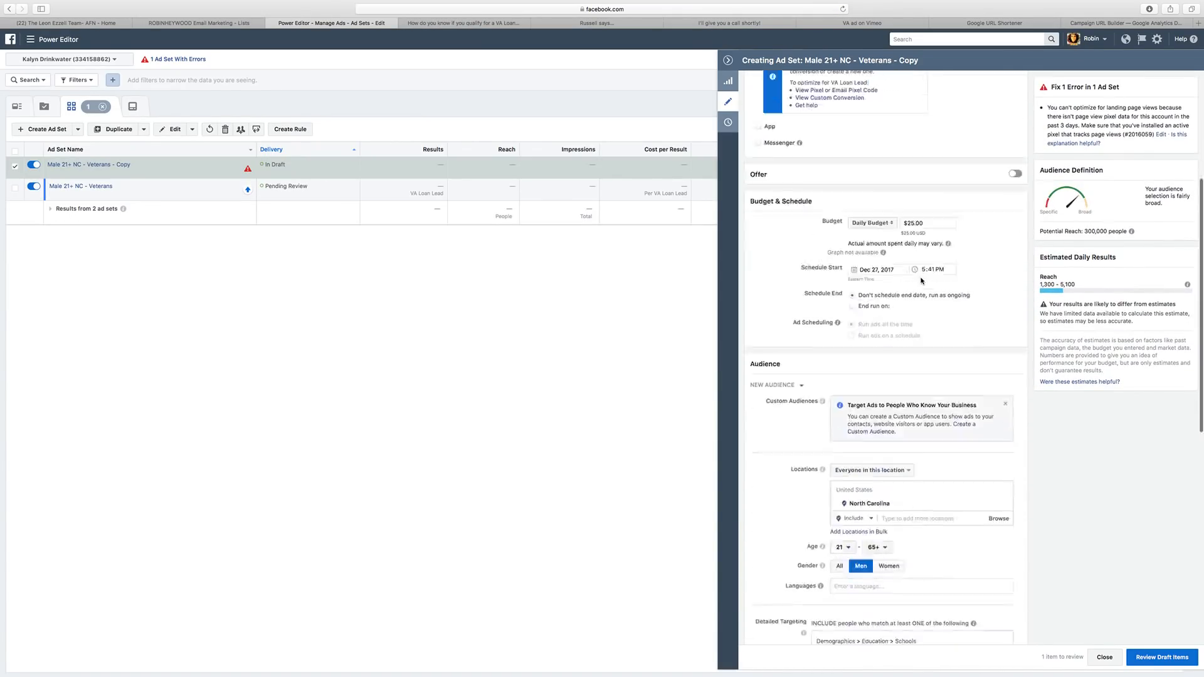
{"action": "left_click", "coordinate": [890, 302]}
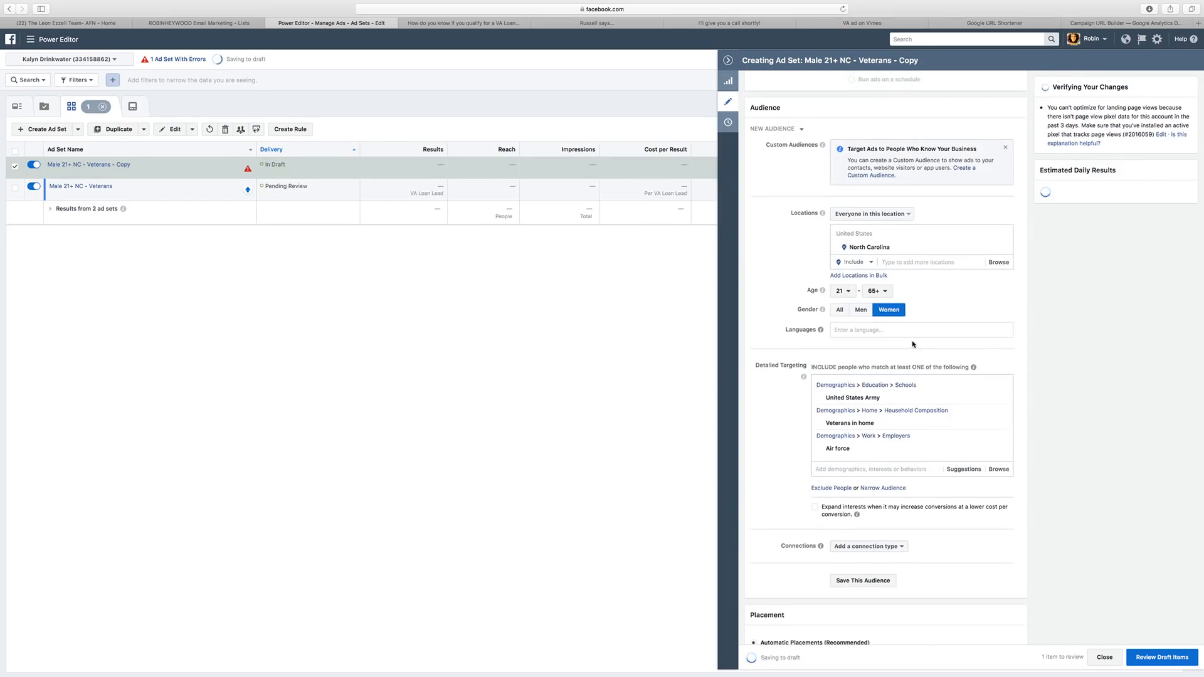
{"action": "scroll", "coordinate": [913, 344], "scroll_direction": "down", "scroll_amount": 3}
{"action": "scroll", "coordinate": [913, 344], "scroll_direction": "down", "scroll_amount": 8}
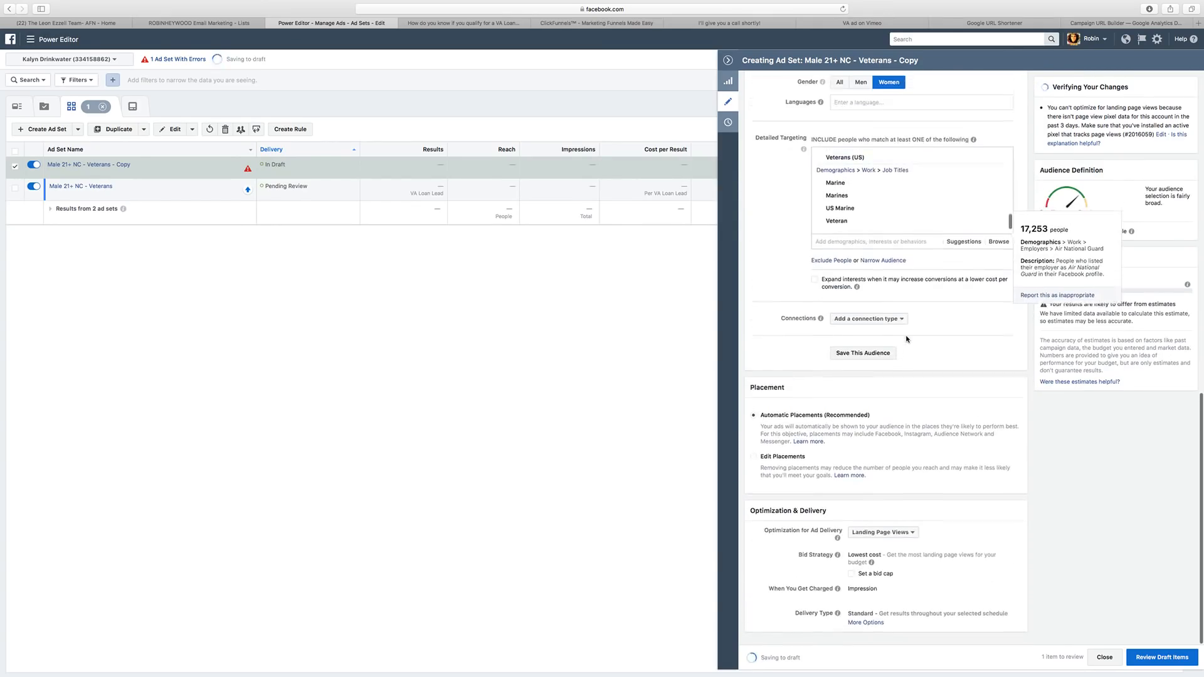
{"action": "scroll", "coordinate": [900, 325], "scroll_direction": "up", "scroll_amount": 15}
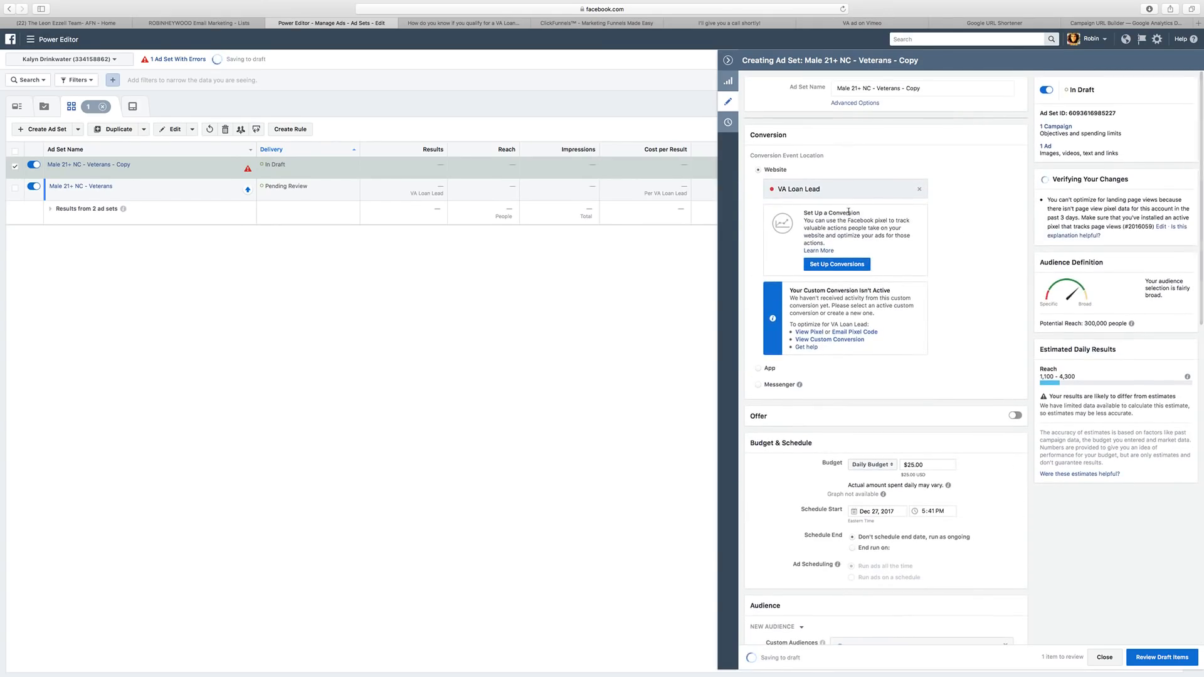
Replace 'Male' with 'Female' in the copy's name and close the settings panel.
{"action": "left_click_drag", "start_coordinate": [853, 88], "coordinate": [831, 92]}
{"action": "type", "text": "Female"}
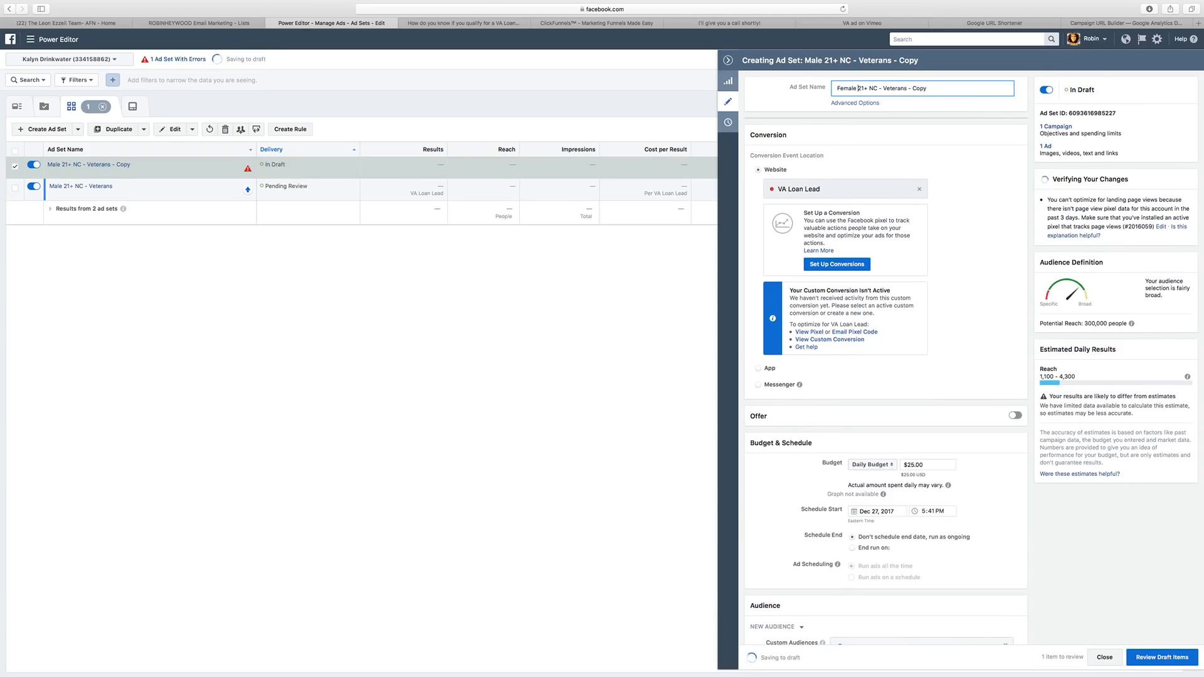
{"action": "scroll", "coordinate": [923, 251], "scroll_direction": "down", "scroll_amount": 10}
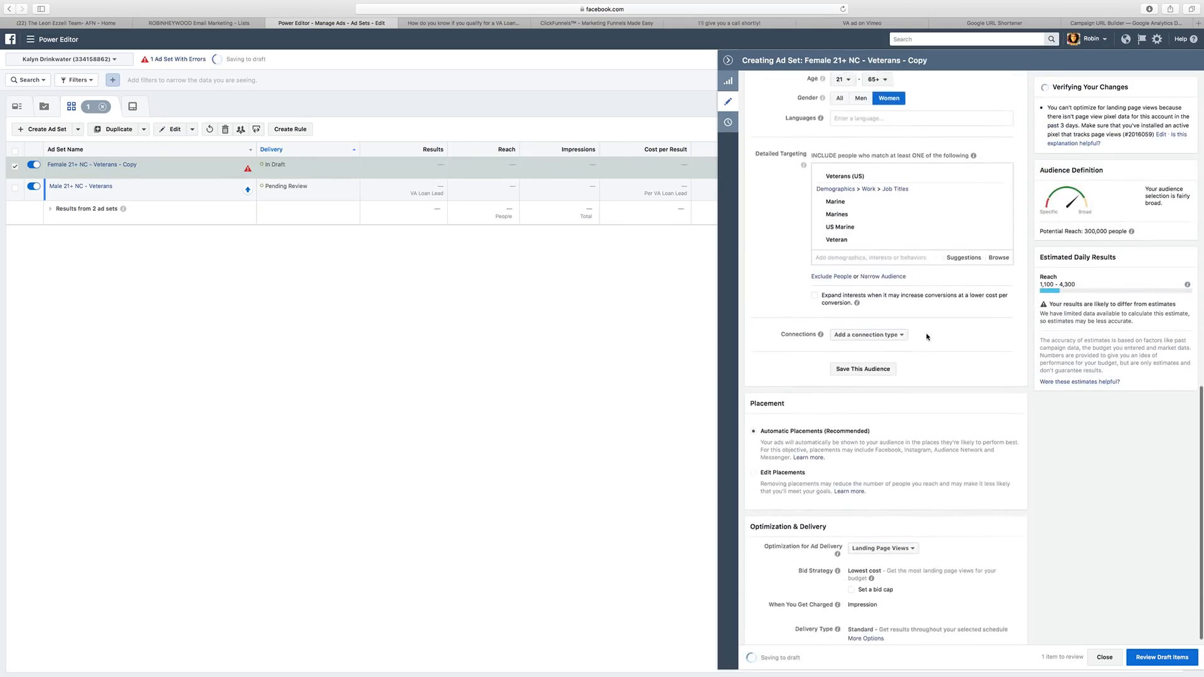
{"action": "scroll", "coordinate": [926, 336], "scroll_direction": "up", "scroll_amount": 5}
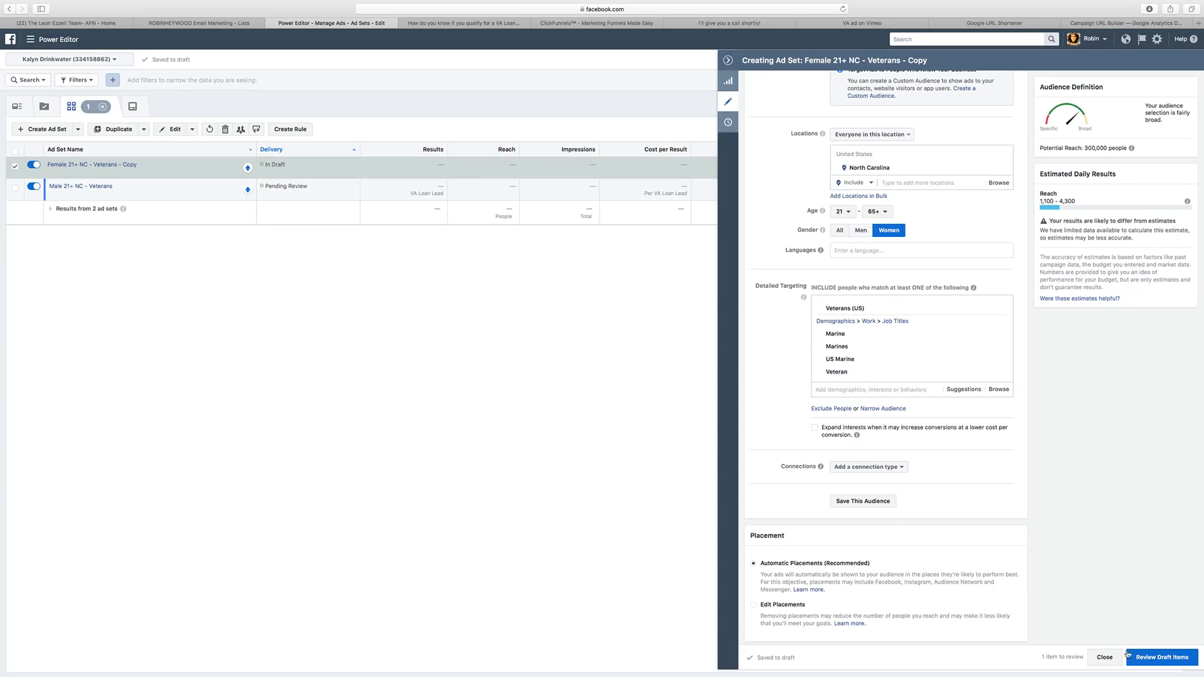
{"action": "left_click", "coordinate": [1104, 657]}
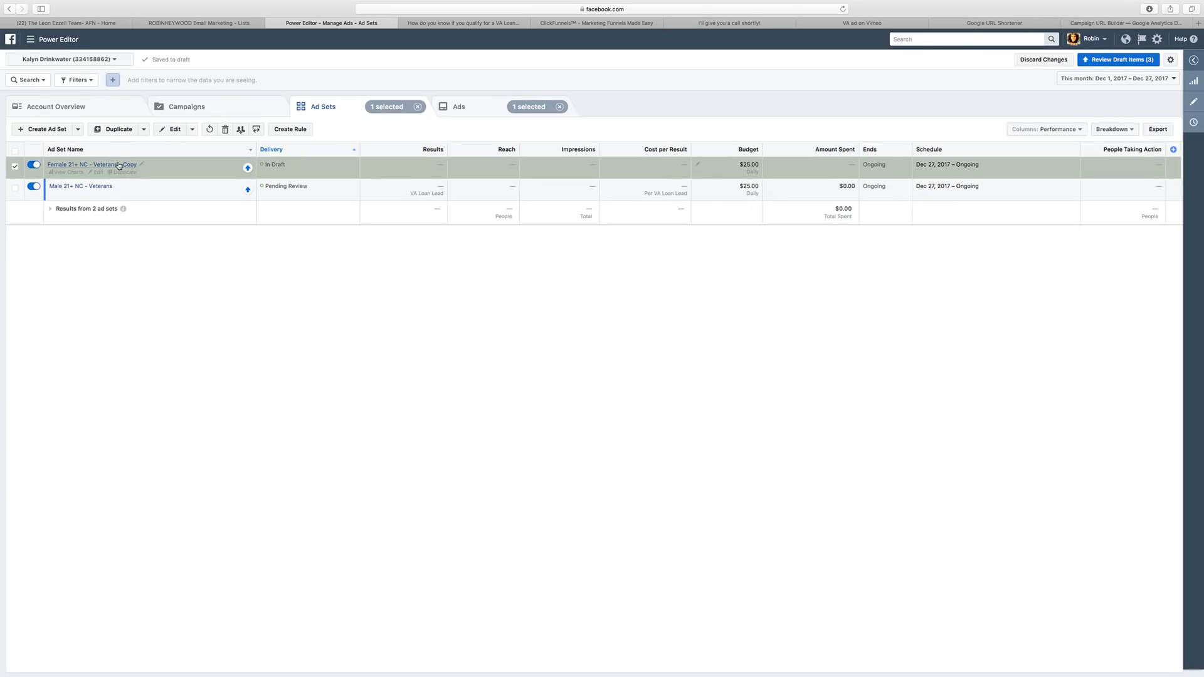
Delete 'Copy' so the name reads 'Female 21+ NC - Veterans', then show its ads.
{"action": "left_click", "coordinate": [142, 164]}
{"action": "double_click", "coordinate": [132, 166]}
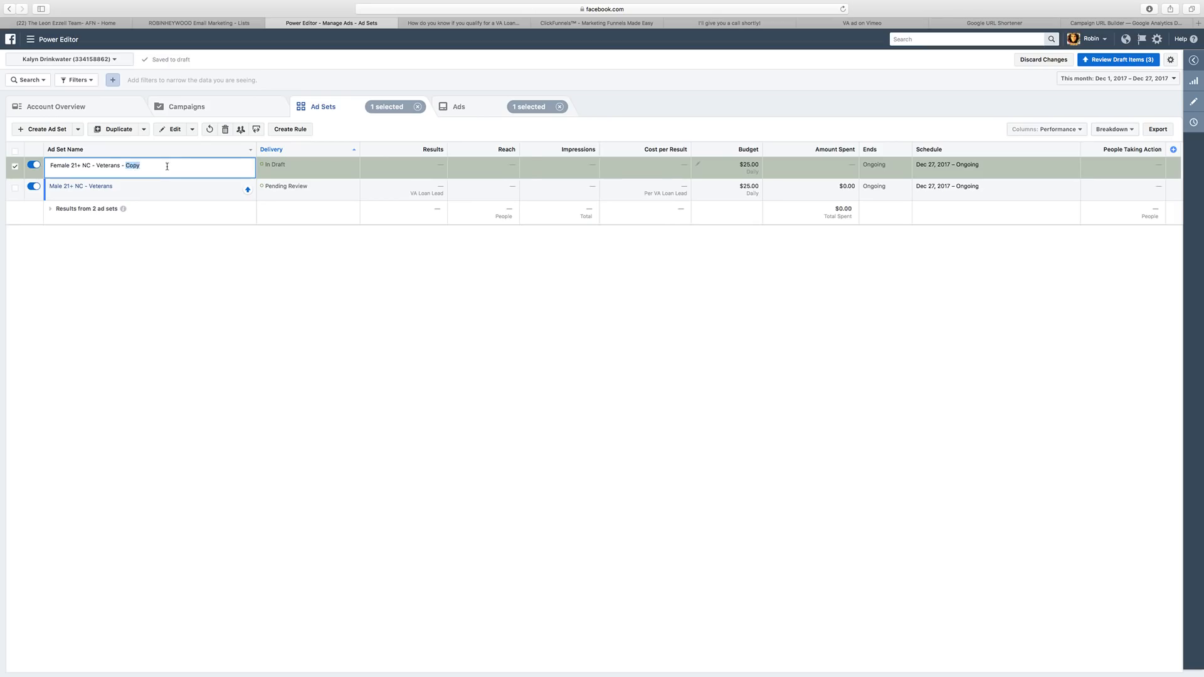
{"action": "key", "text": "BackSpace"}
{"action": "left_click", "coordinate": [361, 402]}
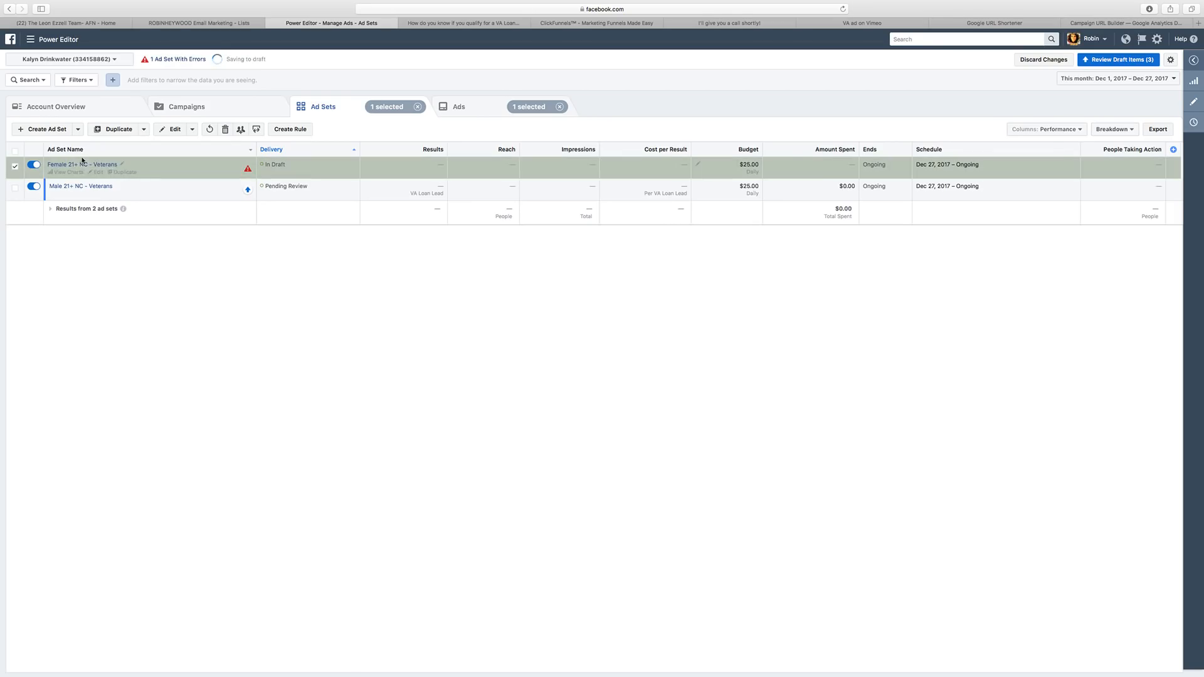
{"action": "left_click", "coordinate": [84, 164]}
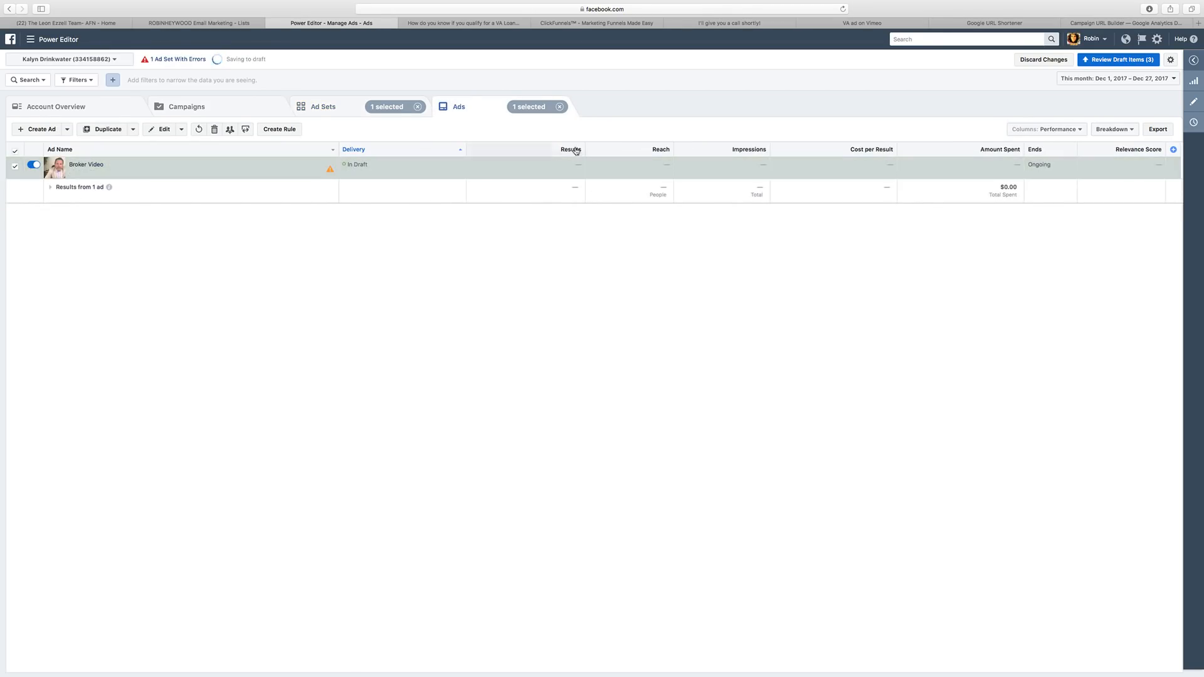
Point the Broker Video ad at the existing VA Loan post by pasting its post ID, then review drafts.
{"action": "left_click", "coordinate": [1193, 101]}
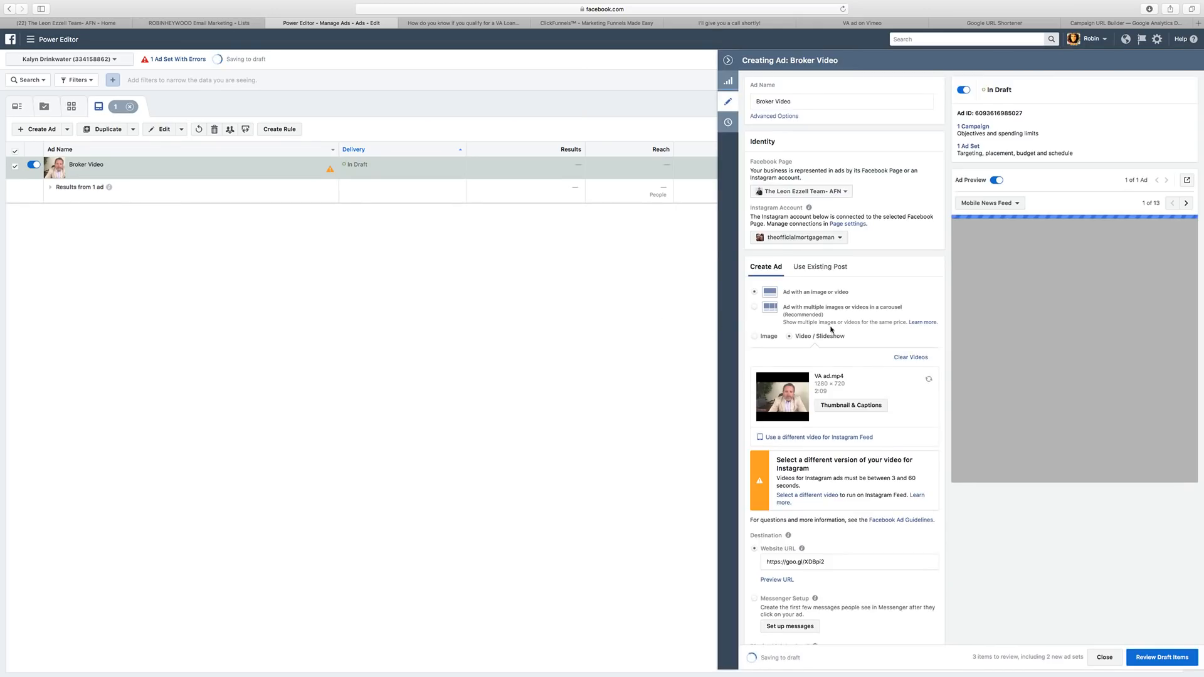
{"action": "scroll", "coordinate": [865, 407], "scroll_direction": "down", "scroll_amount": 6}
{"action": "scroll", "coordinate": [831, 591], "scroll_direction": "down", "scroll_amount": 4}
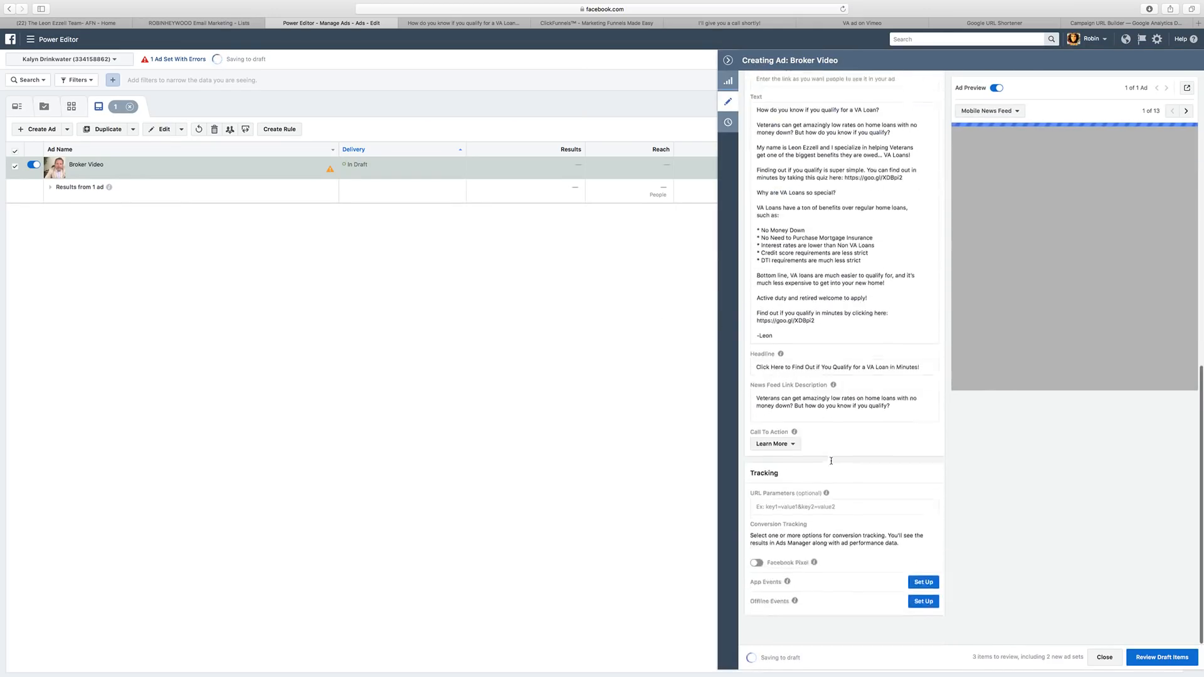
{"action": "scroll", "coordinate": [840, 251], "scroll_direction": "up", "scroll_amount": 15}
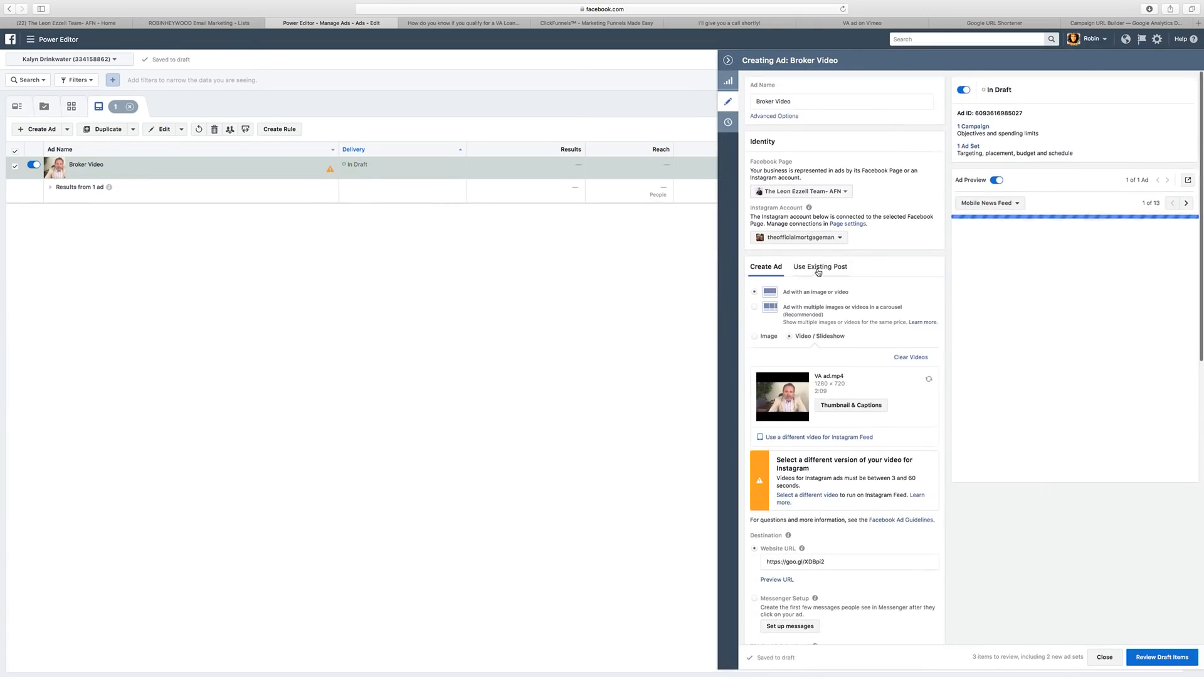
{"action": "left_click", "coordinate": [819, 266]}
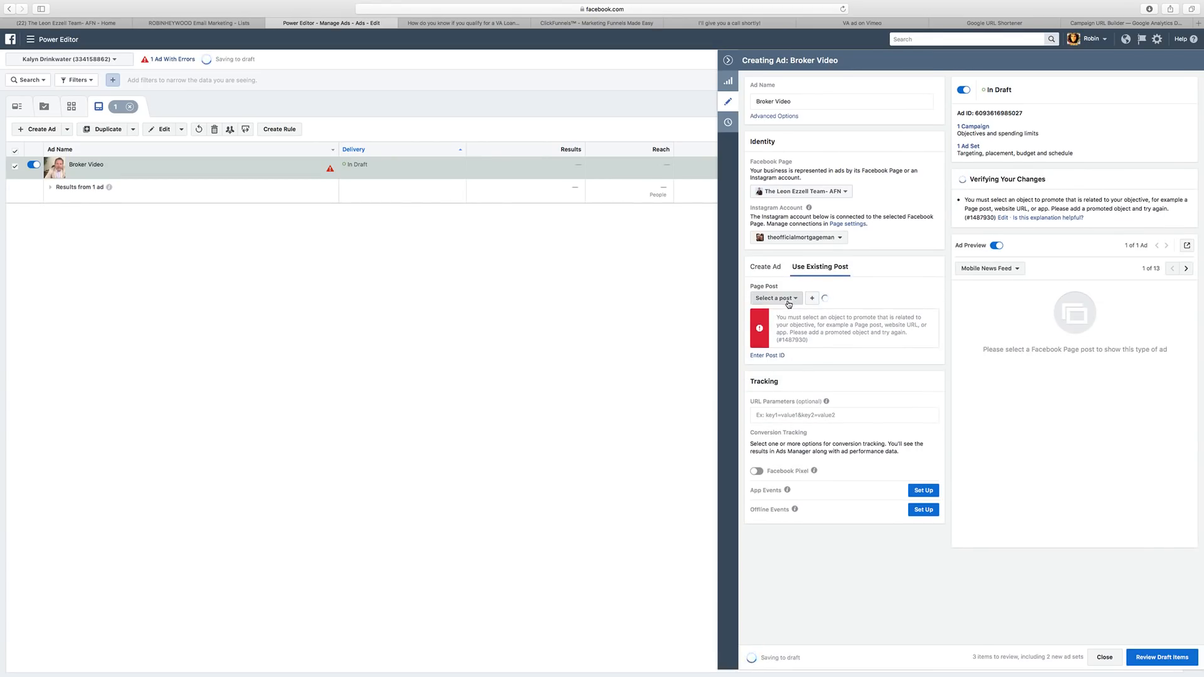
{"action": "left_click", "coordinate": [775, 298]}
{"action": "left_click", "coordinate": [767, 355]}
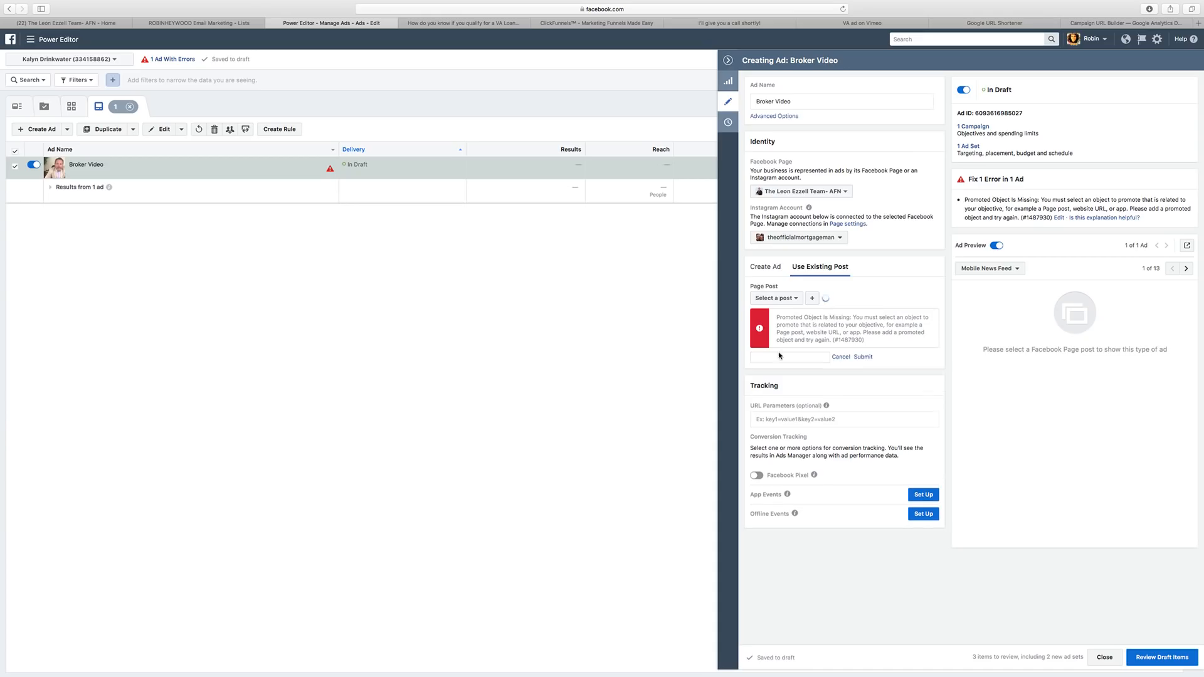
{"action": "key", "text": "super+v"}
{"action": "left_click", "coordinate": [862, 357]}
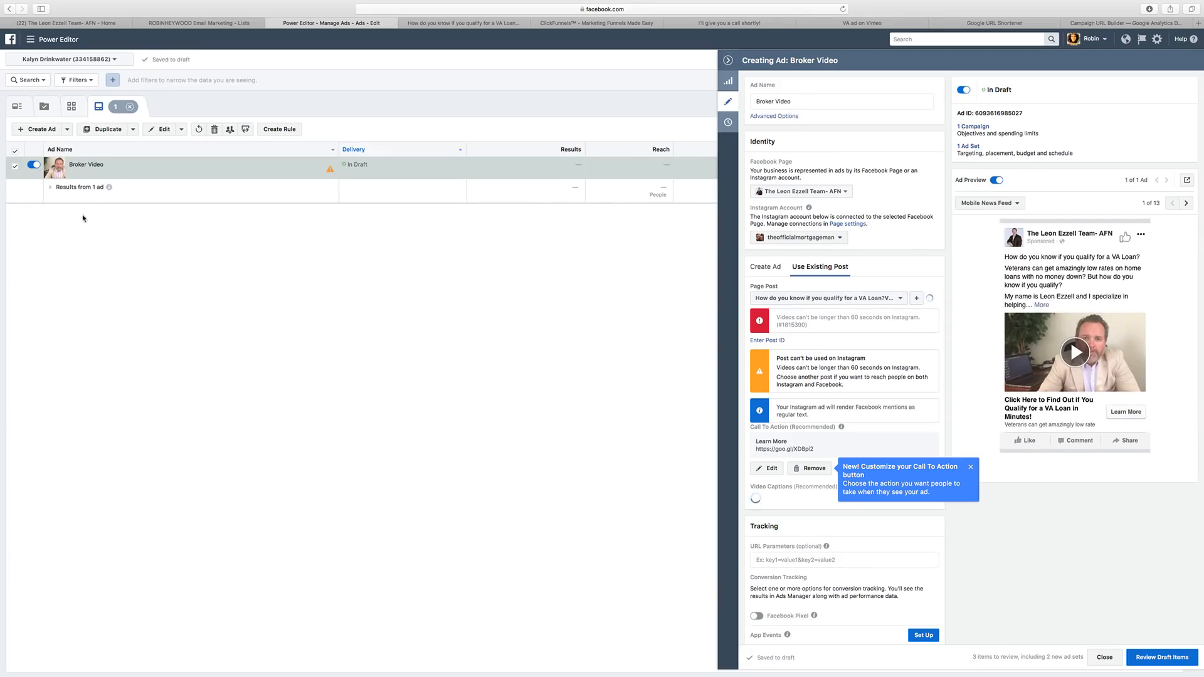
{"action": "left_click", "coordinate": [1146, 658]}
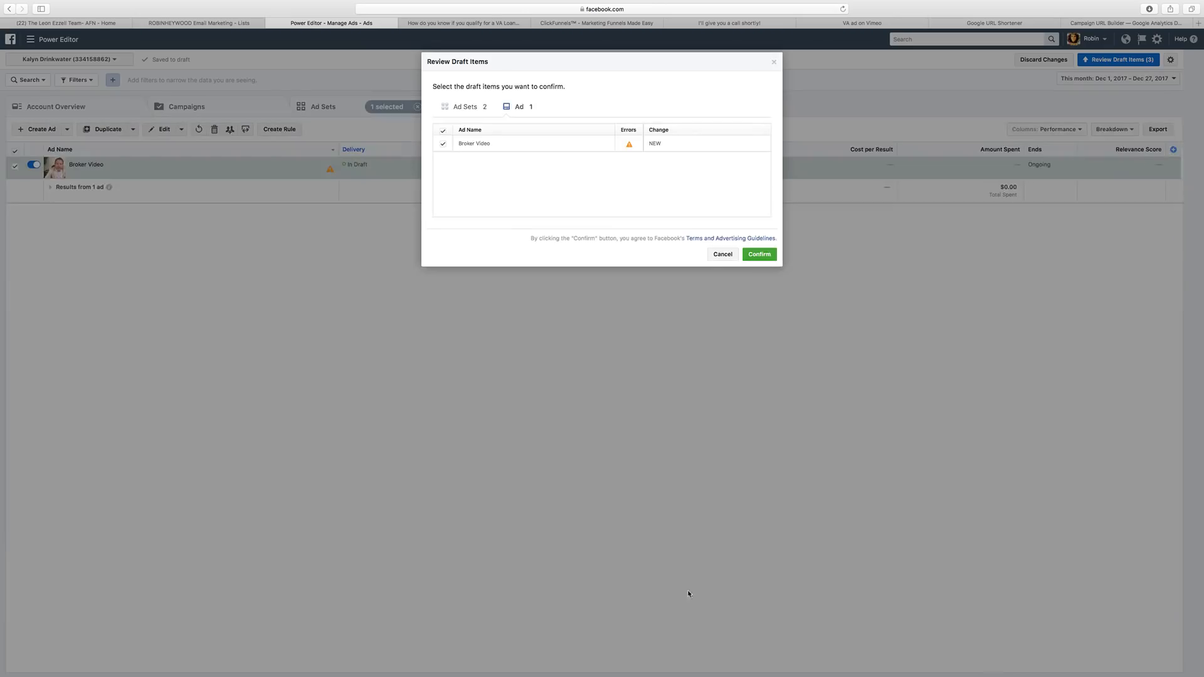
Confirm publishing the 2 ad sets and 1 ad, then list the ad sets.
{"action": "left_click", "coordinate": [772, 252]}
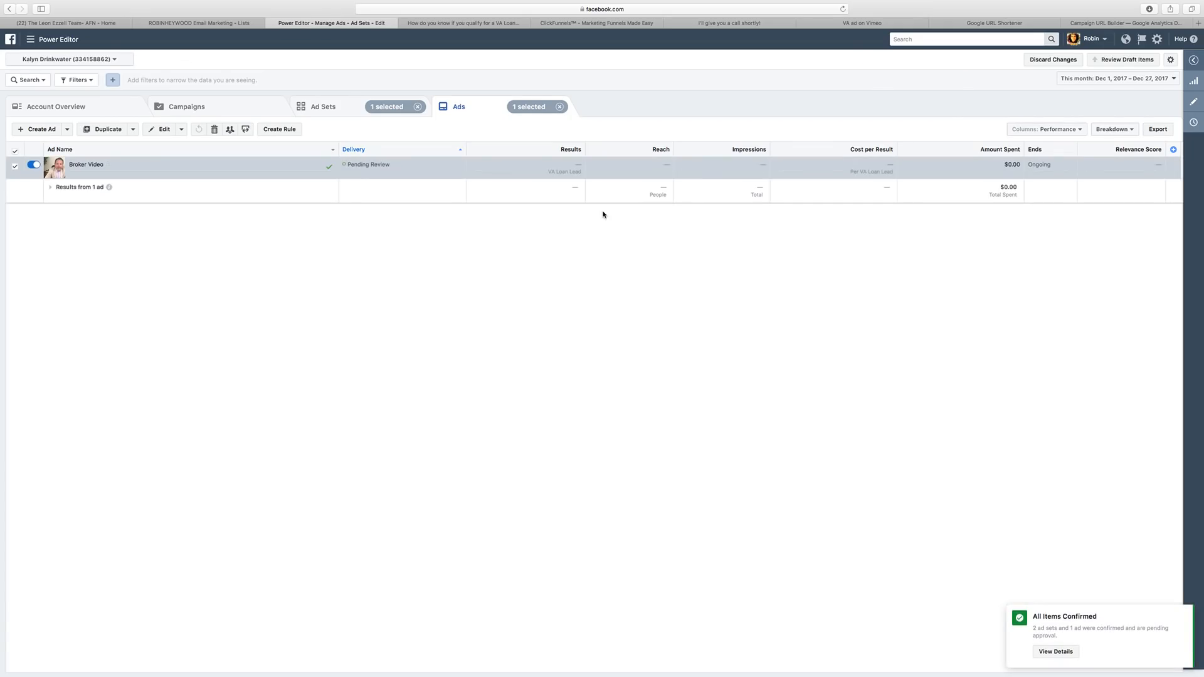
{"action": "left_click", "coordinate": [360, 110]}
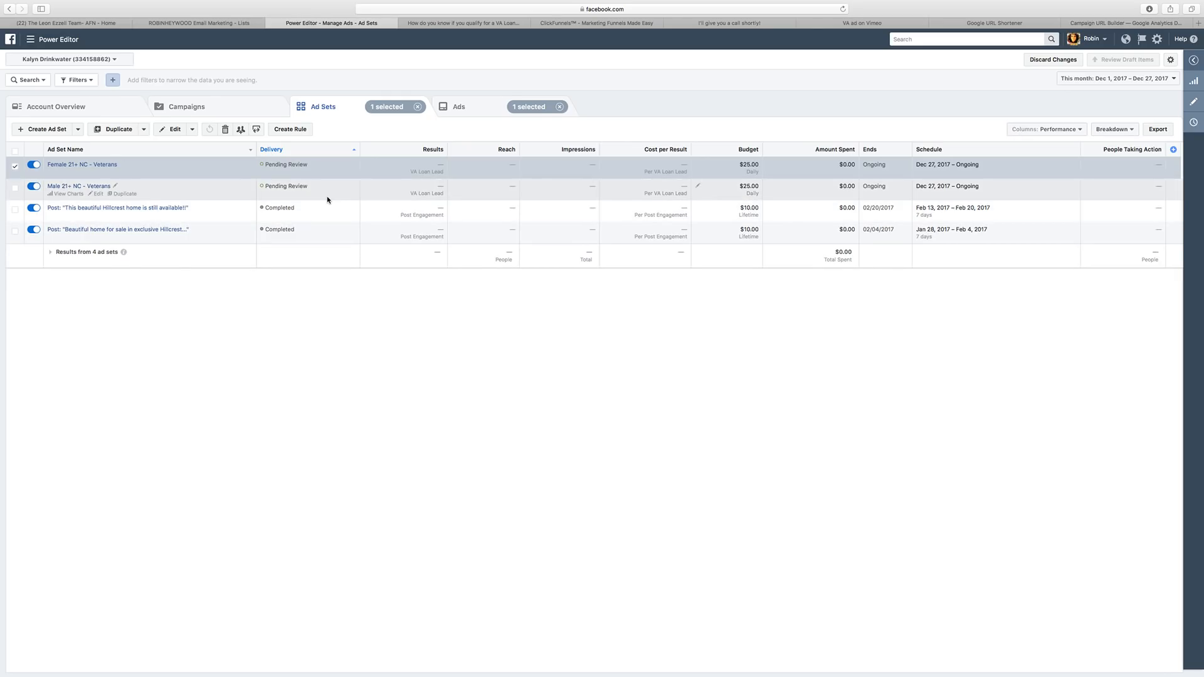
{"action": "left_click", "coordinate": [479, 24]}
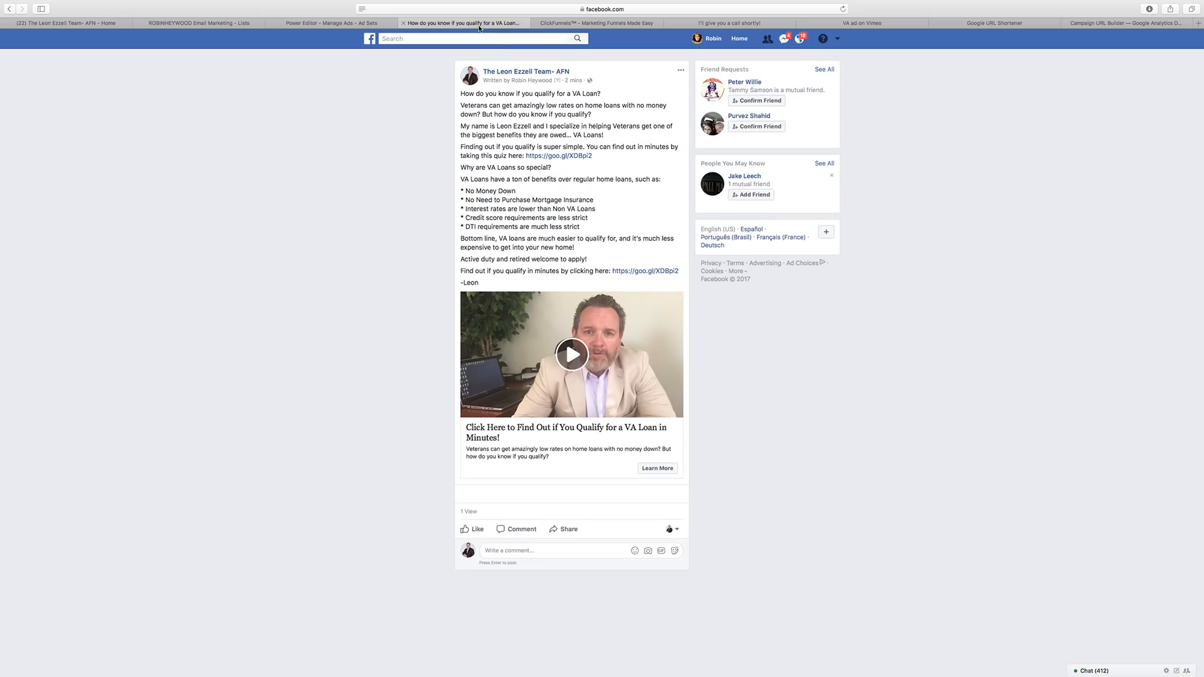
{"action": "left_click", "coordinate": [343, 24]}
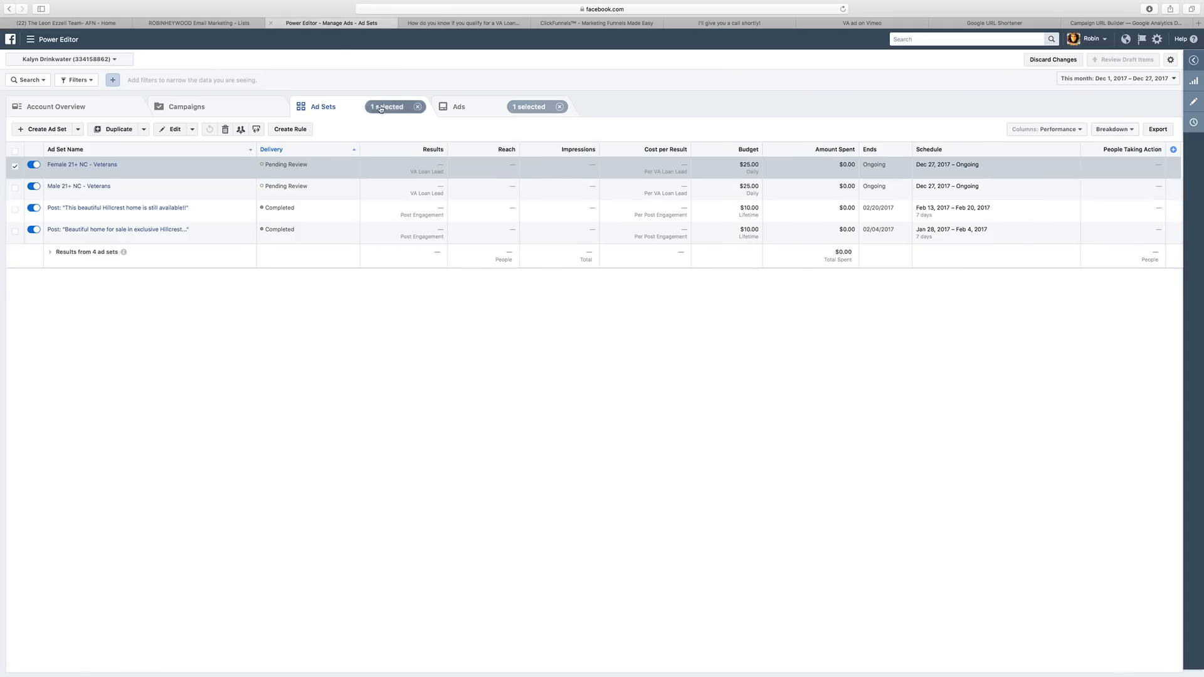
{"action": "left_click", "coordinate": [463, 26]}
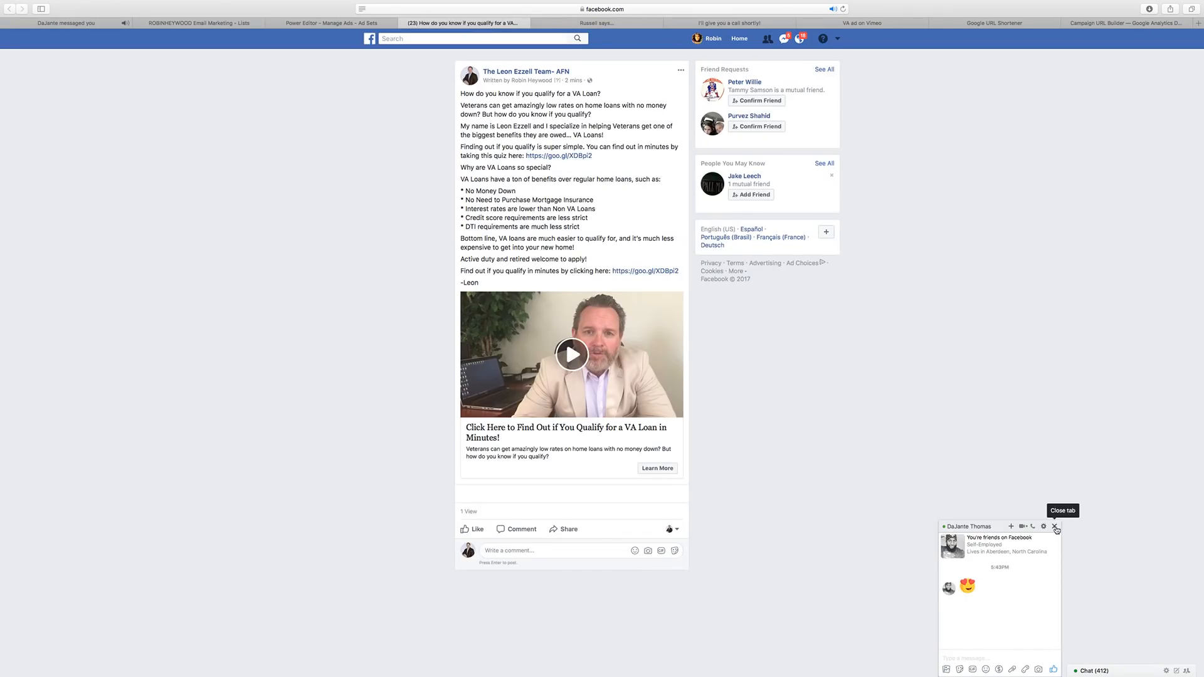
{"action": "left_click", "coordinate": [1055, 527]}
{"action": "left_click", "coordinate": [346, 23]}
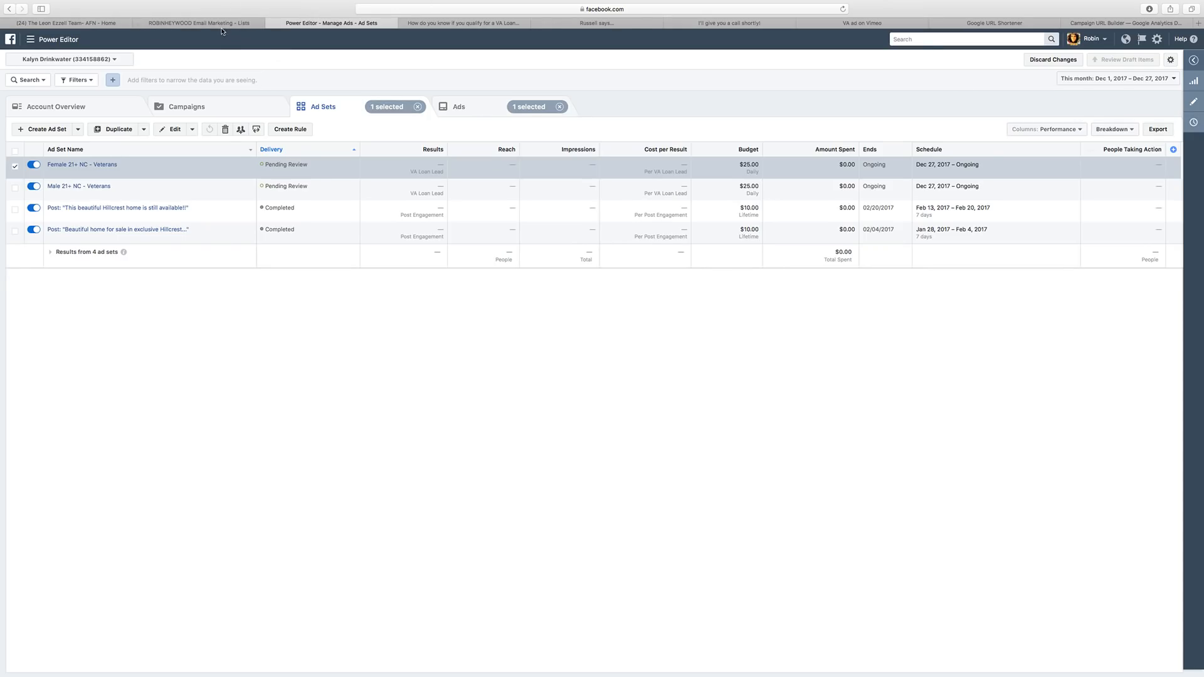
{"action": "left_click", "coordinate": [241, 23]}
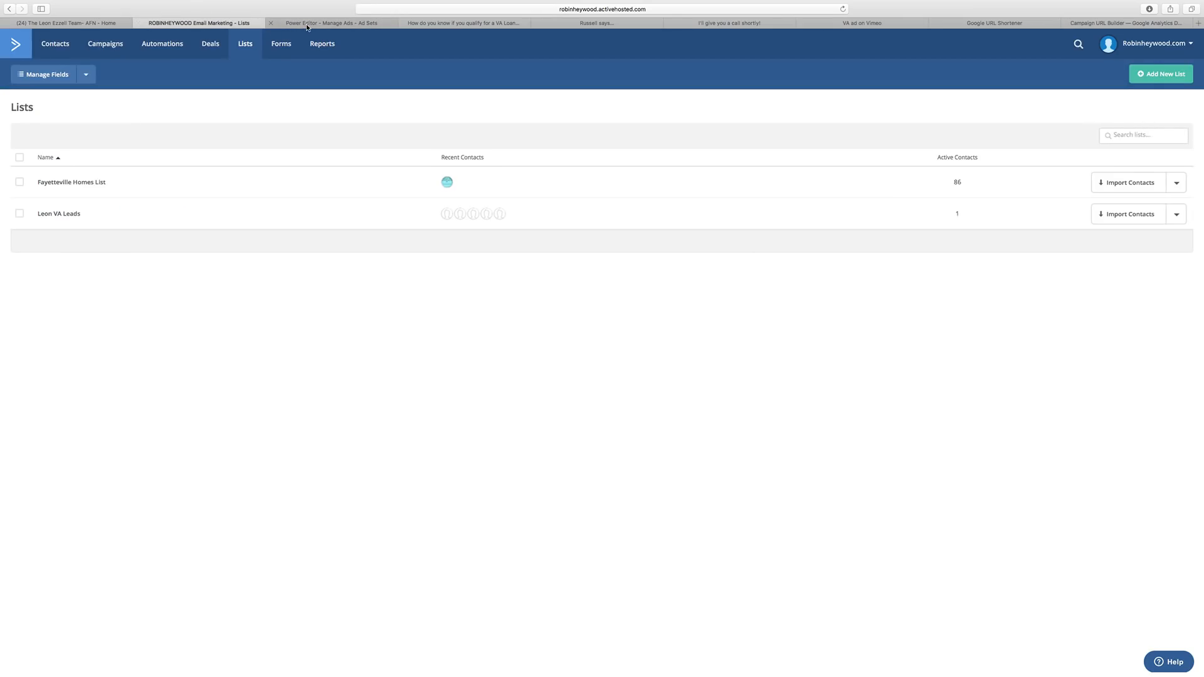
{"action": "left_click", "coordinate": [308, 26]}
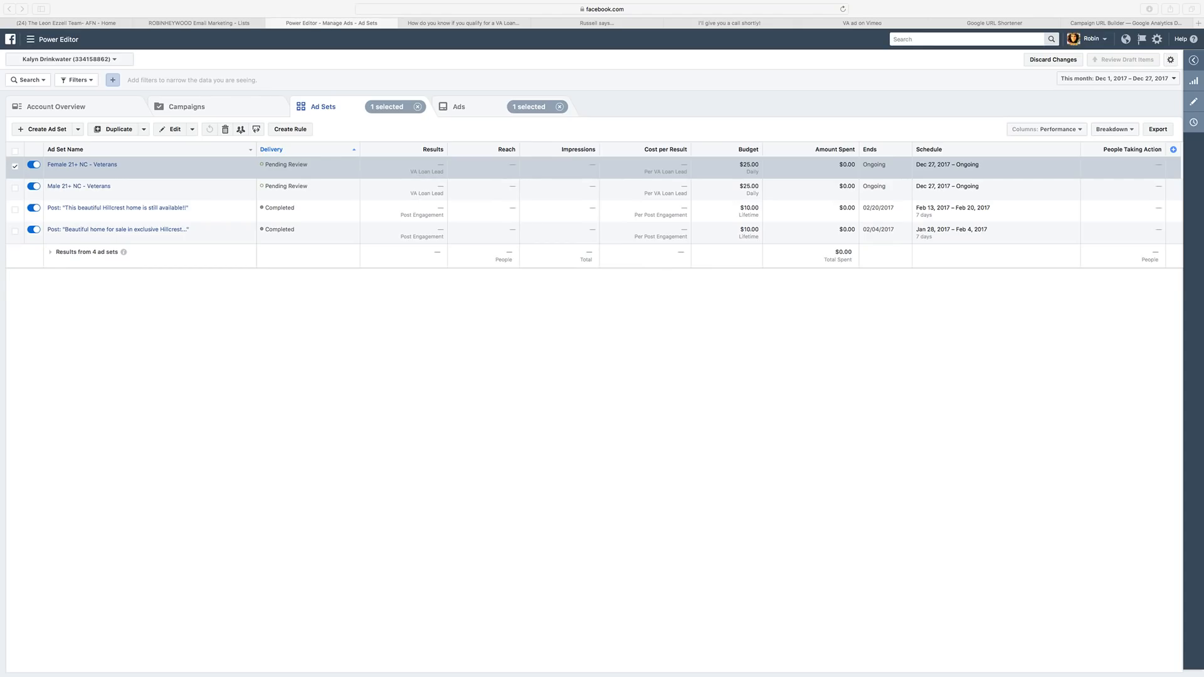
Open Assets > Audiences from the business tools menu.
{"action": "left_click", "coordinate": [470, 490]}
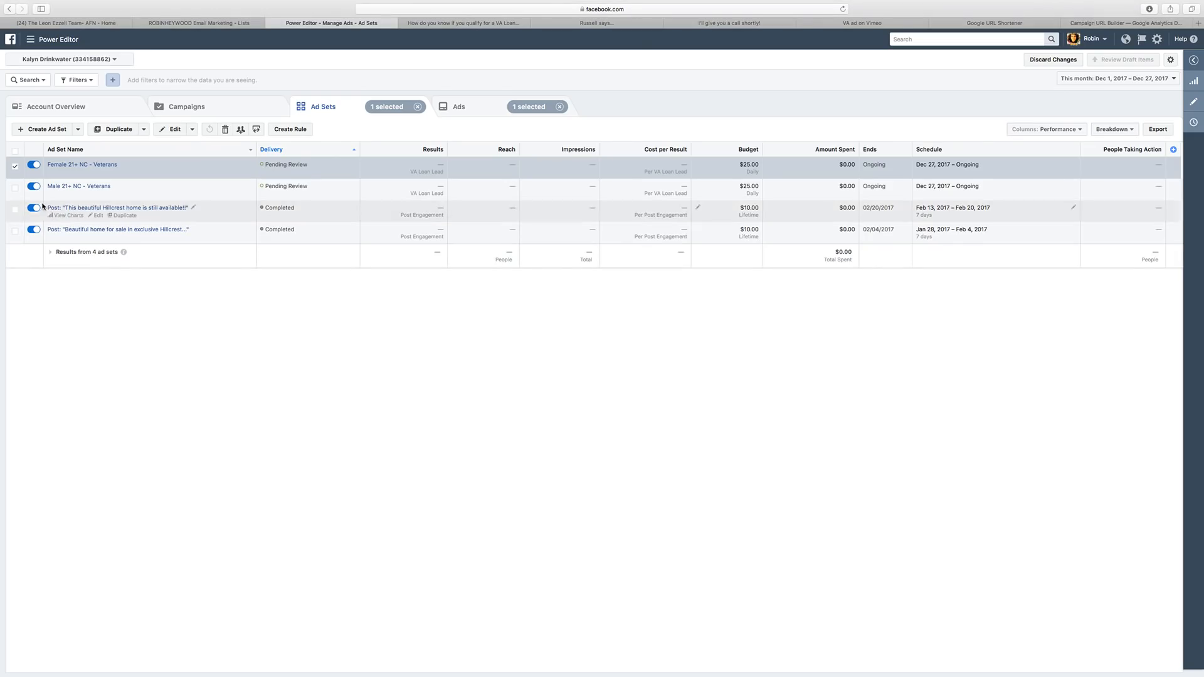
{"action": "left_click", "coordinate": [38, 40]}
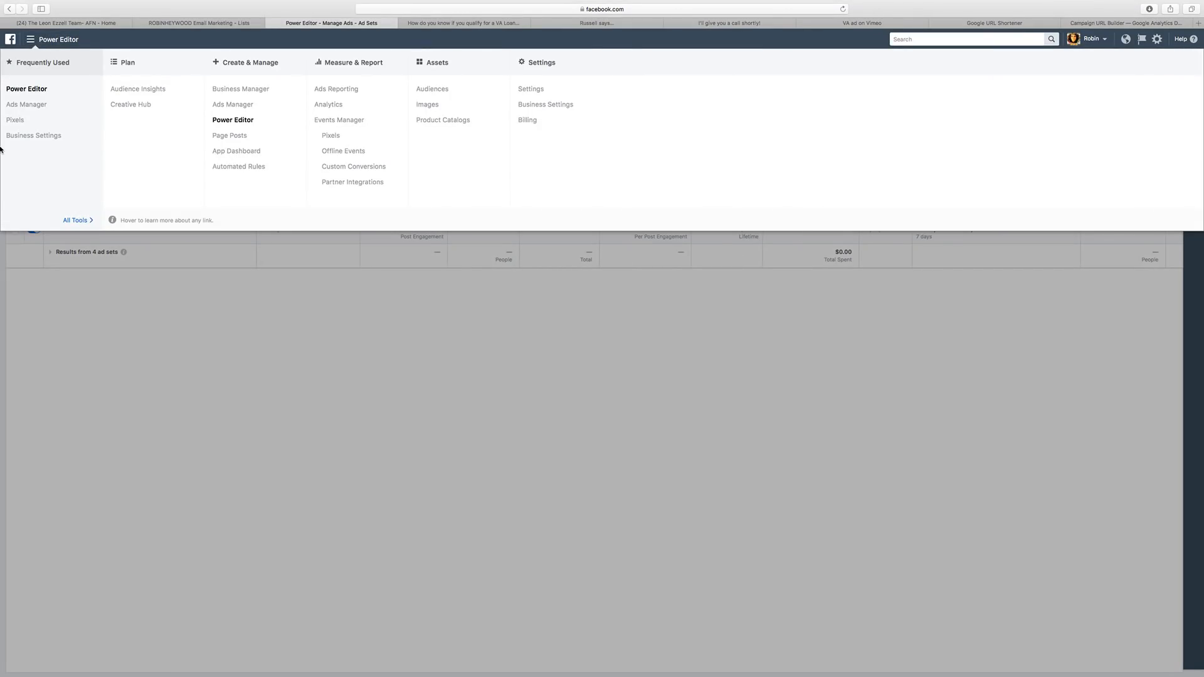
{"action": "mouse_move", "coordinate": [1, 149]}
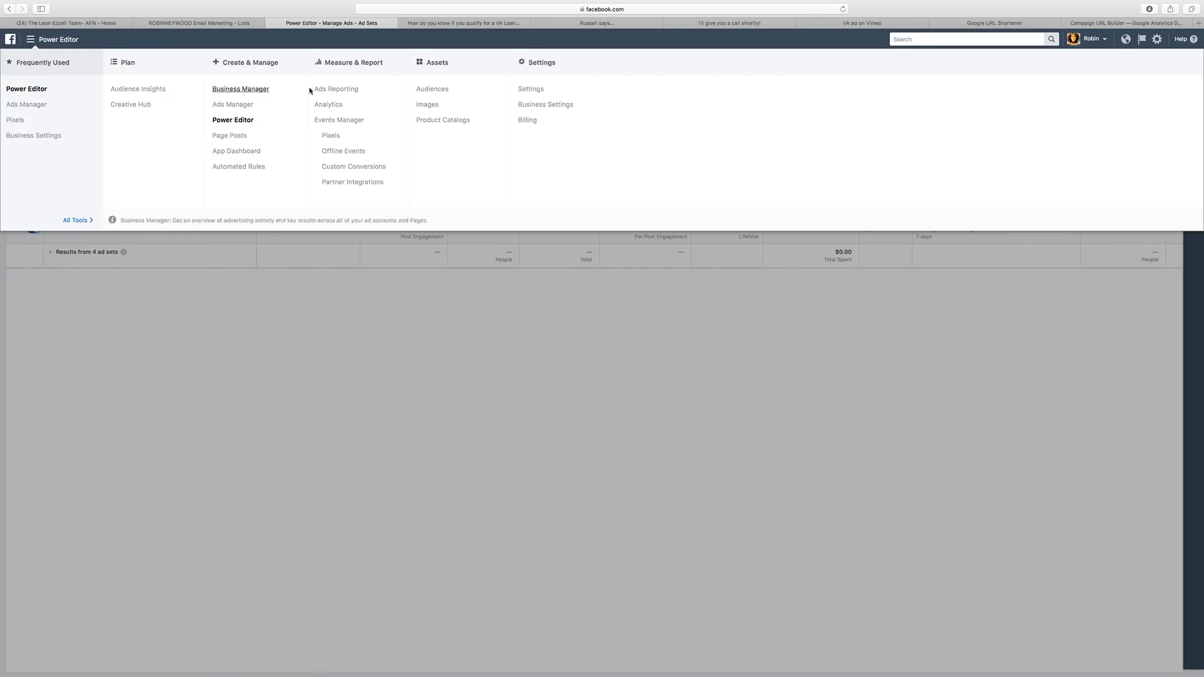
{"action": "left_click", "coordinate": [438, 91]}
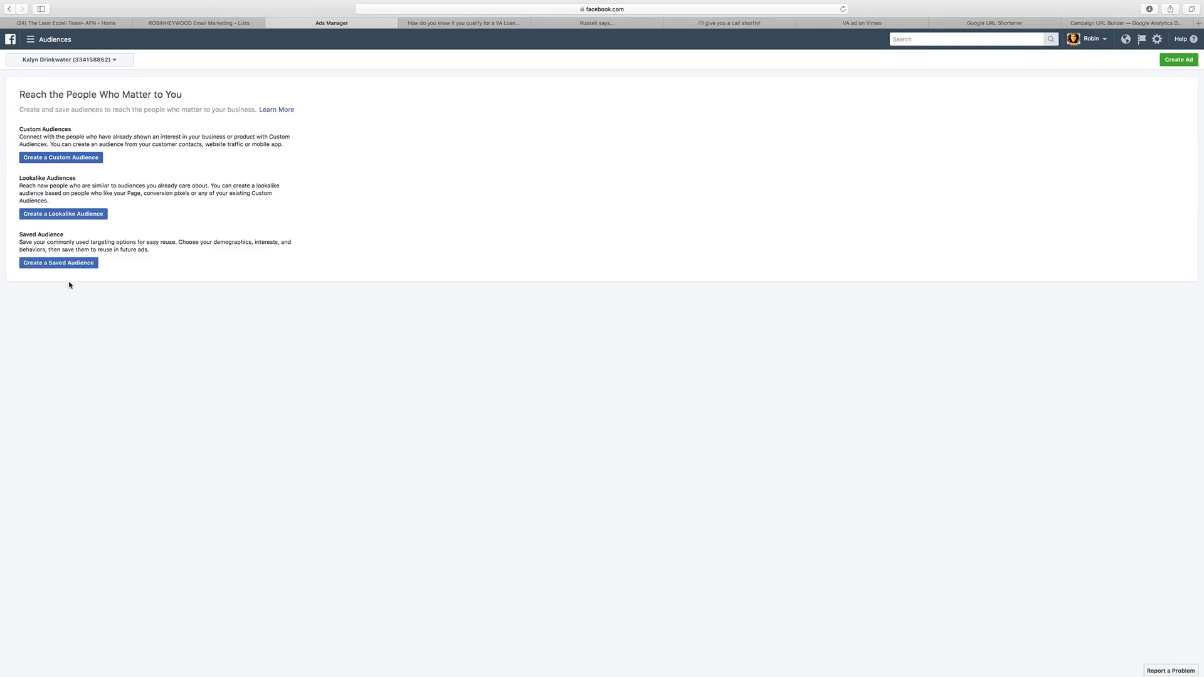
Start an engagement custom audience of people who watched 25% of a video.
{"action": "left_click", "coordinate": [61, 157]}
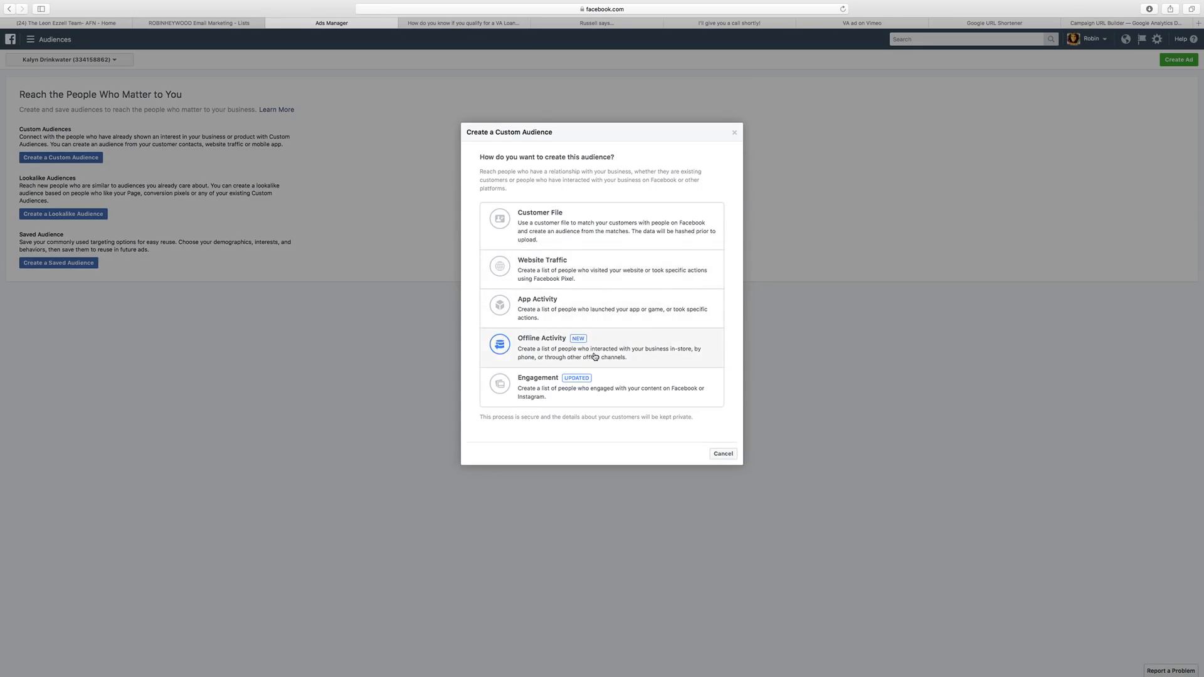
{"action": "left_click", "coordinate": [600, 384]}
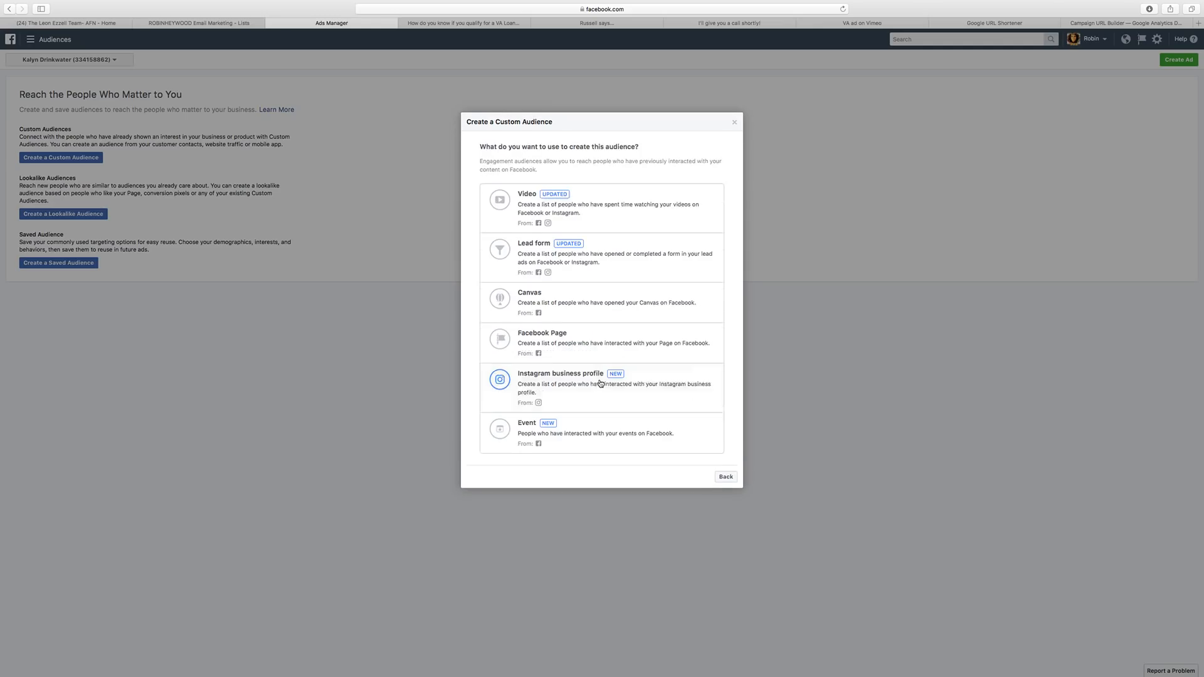
{"action": "left_click", "coordinate": [617, 214]}
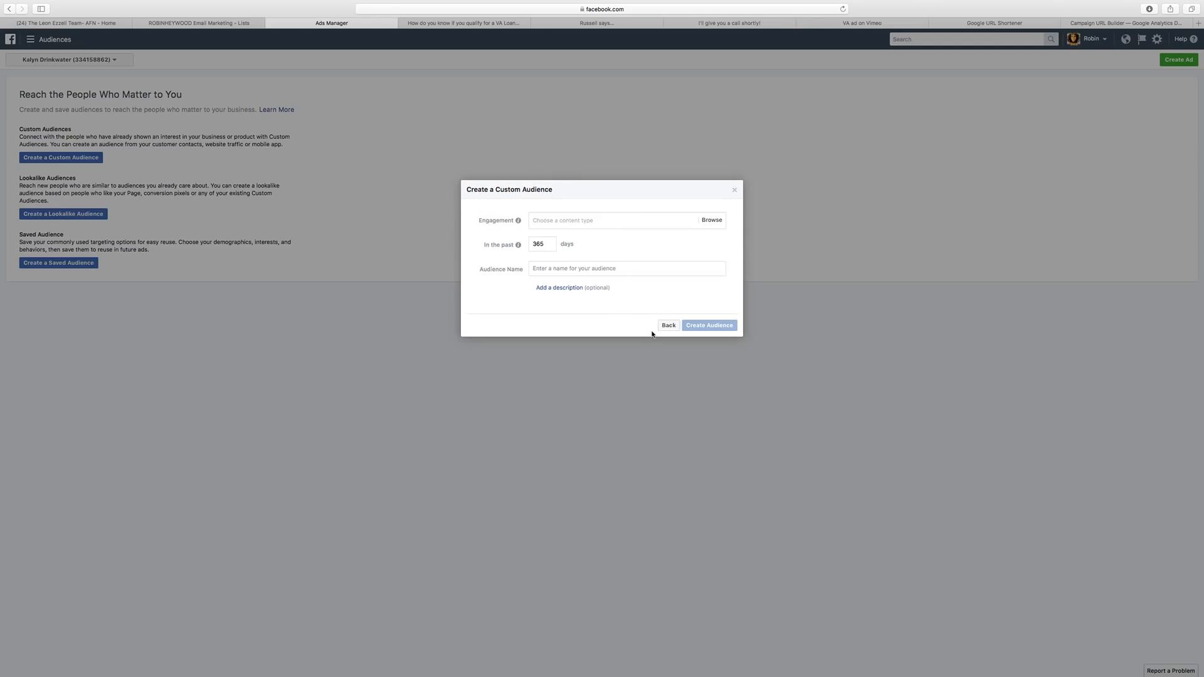
{"action": "left_click", "coordinate": [654, 219]}
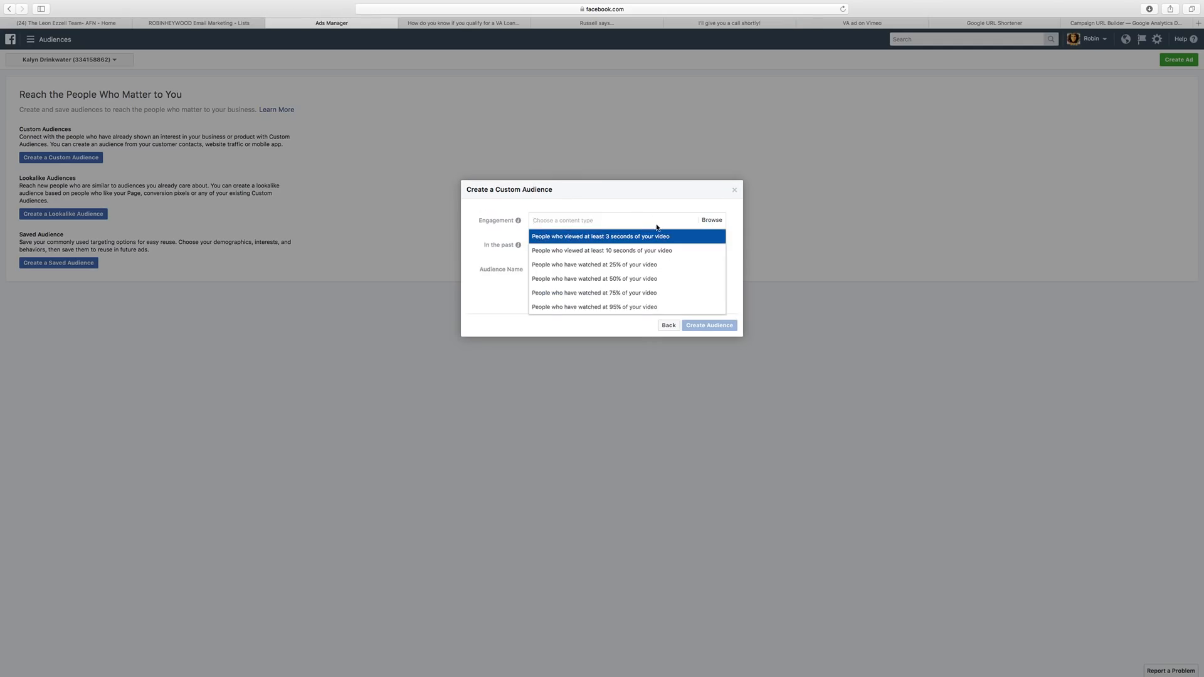
{"action": "left_click", "coordinate": [602, 267]}
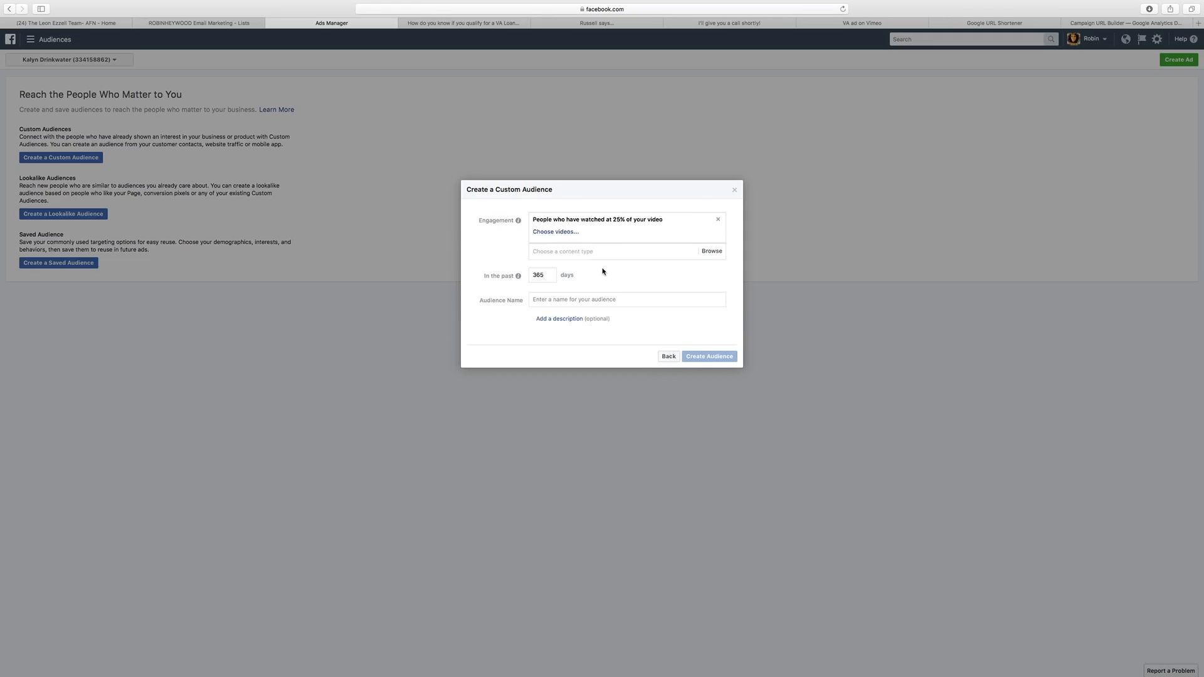
Choose the Dec 27, 2017 video from The Leon Ezzell Team- AFN page and select the 365-day retention.
{"action": "left_click", "coordinate": [557, 232]}
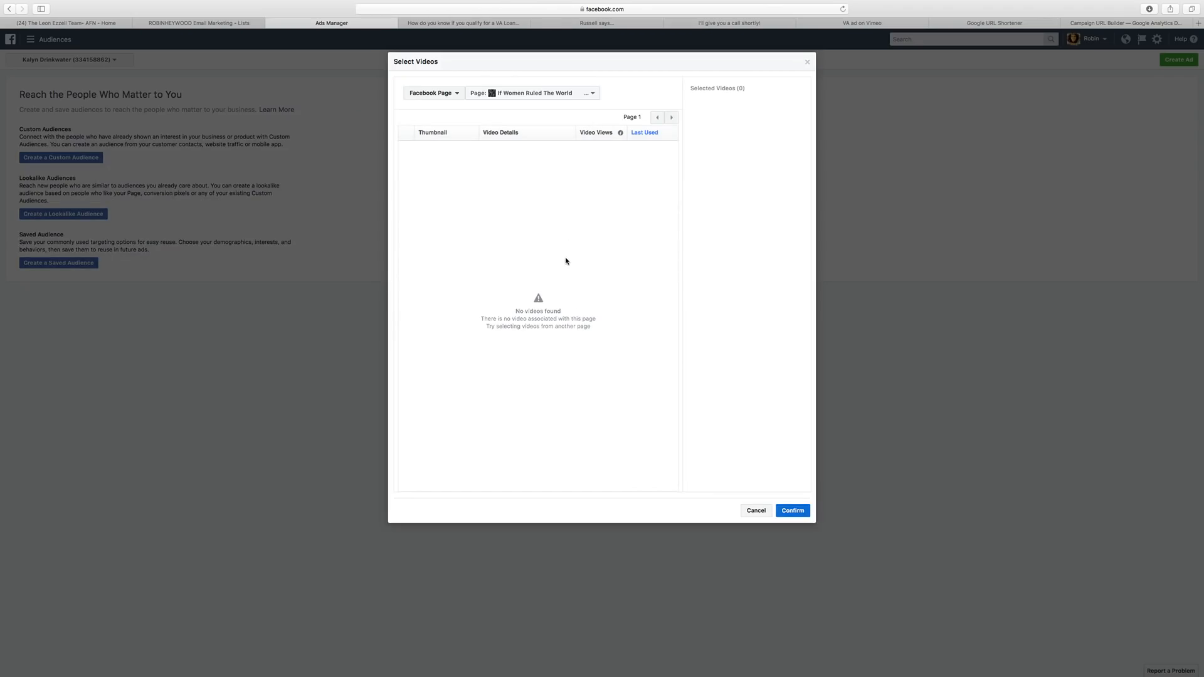
{"action": "left_click", "coordinate": [549, 97]}
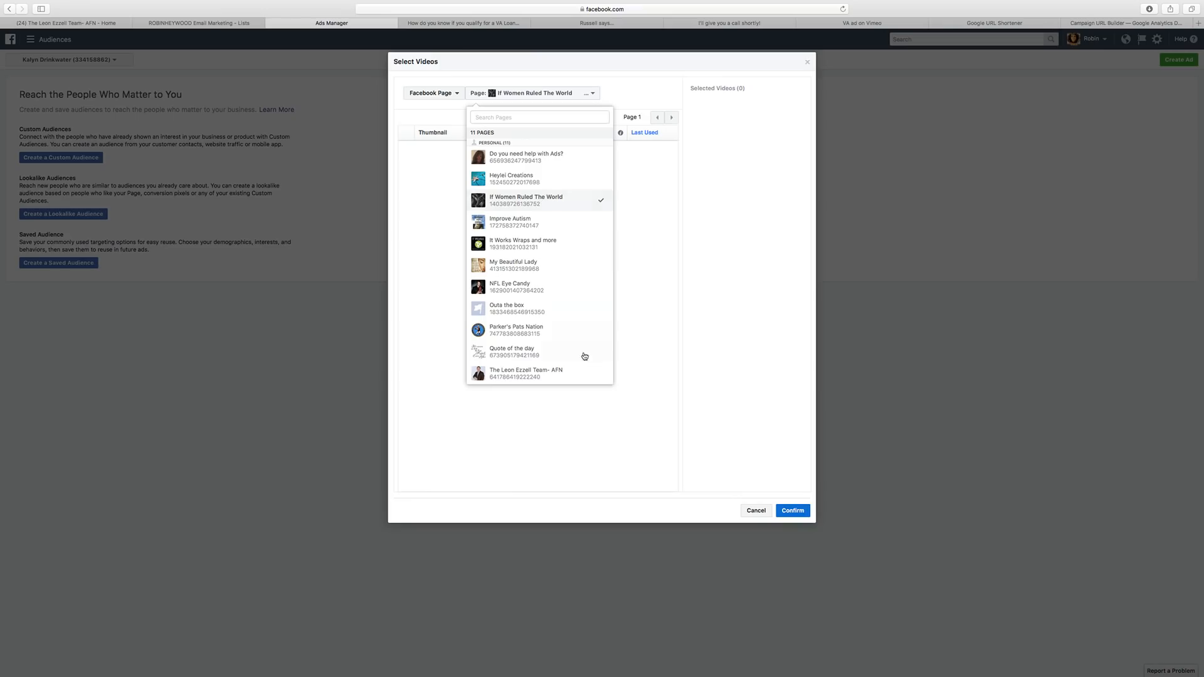
{"action": "left_click", "coordinate": [564, 372]}
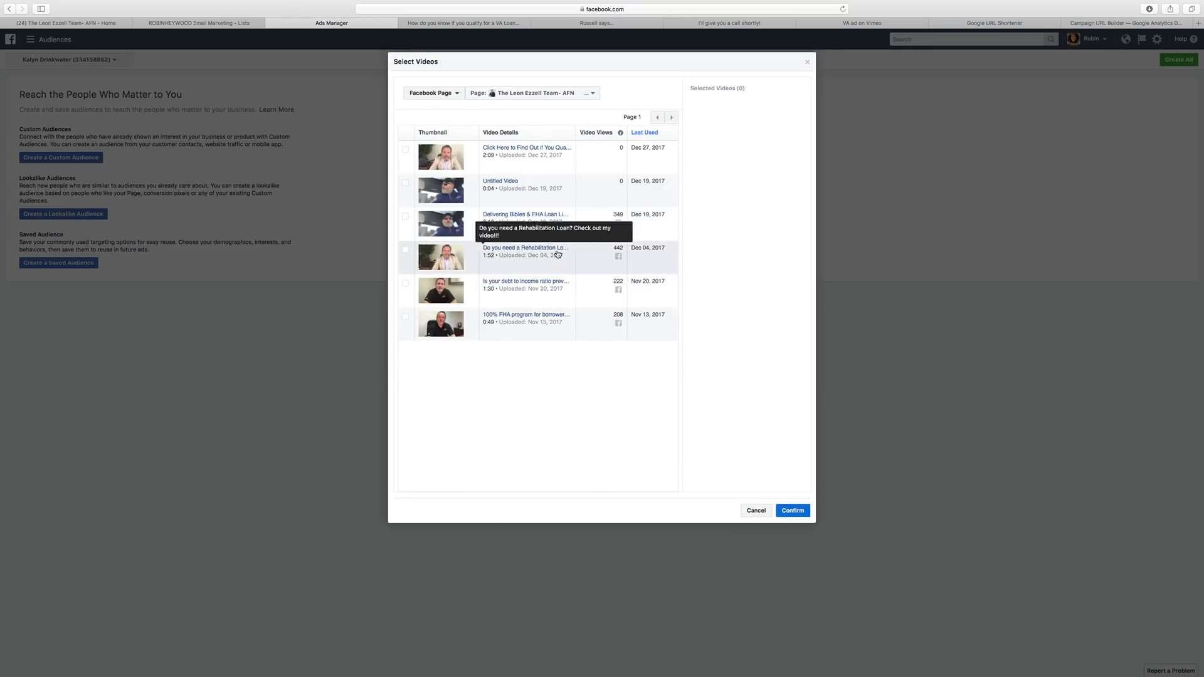
{"action": "left_click", "coordinate": [405, 153]}
{"action": "left_click", "coordinate": [791, 510]}
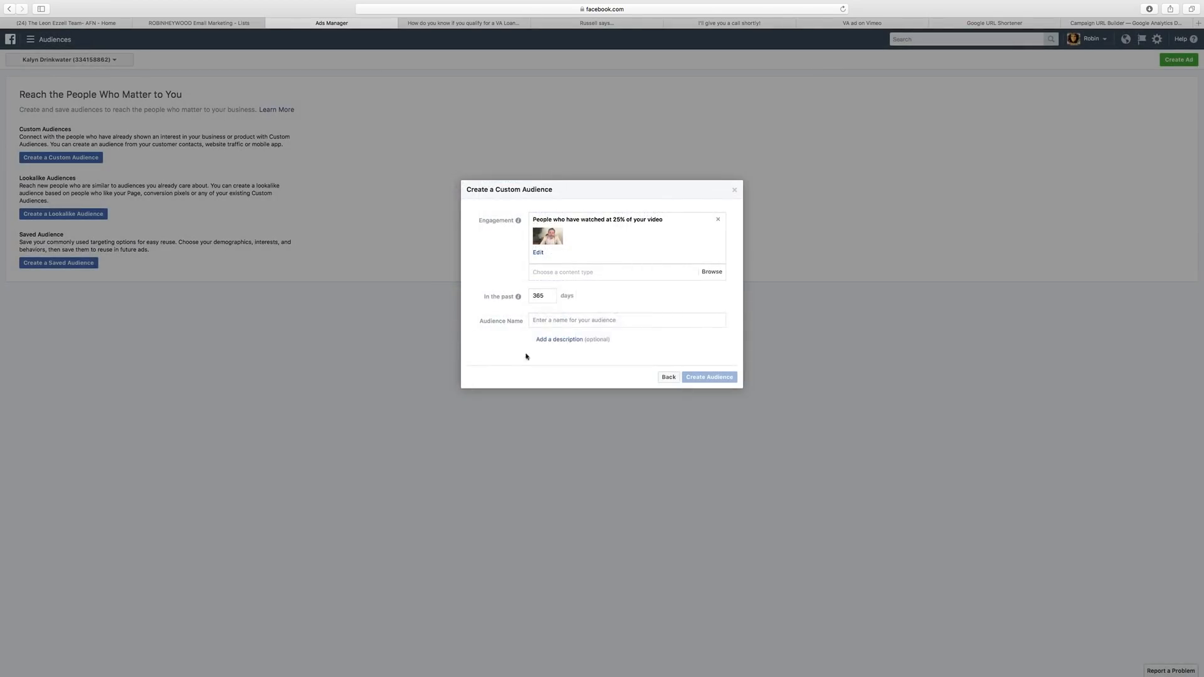
{"action": "mouse_move", "coordinate": [518, 296]}
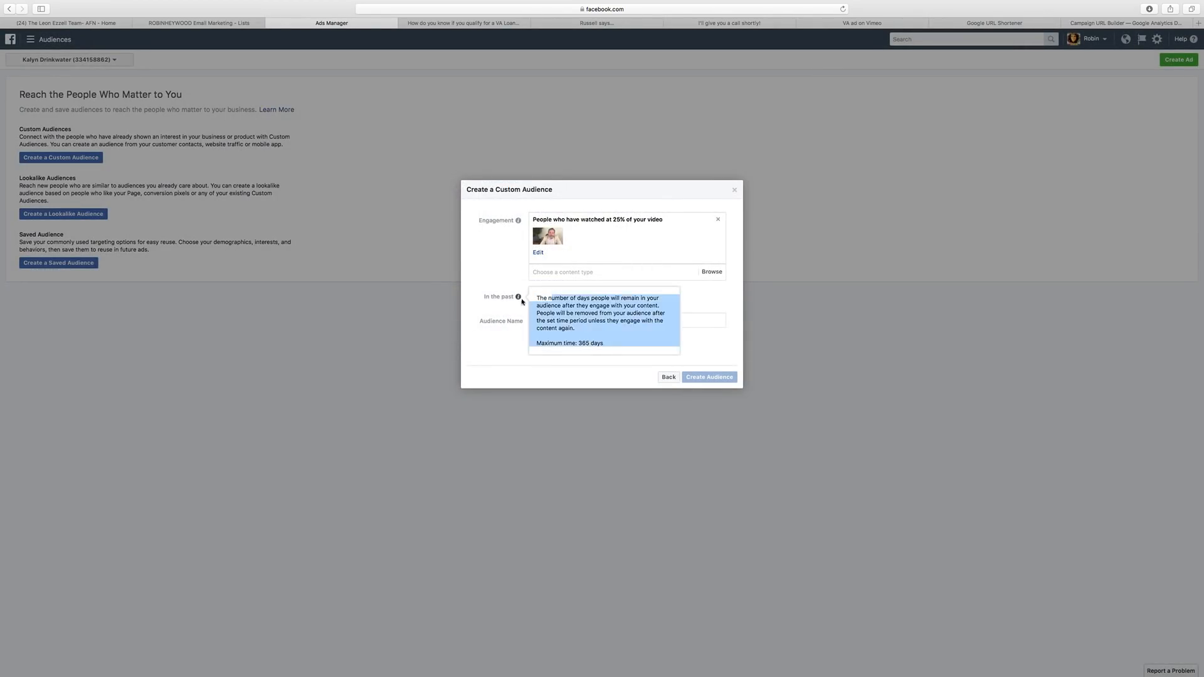
{"action": "left_click_drag", "start_coordinate": [552, 298], "coordinate": [525, 296]}
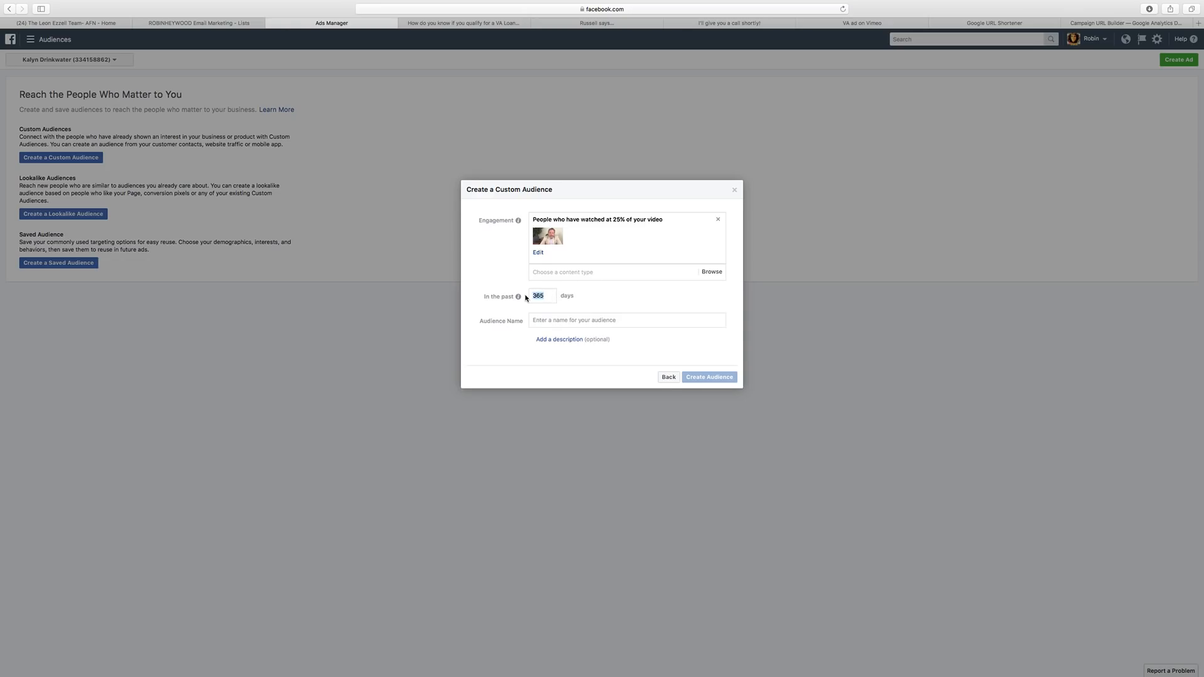
Create the 'Watch 25% of VA Ad Video' audience covering the past 30 days.
{"action": "type", "text": "30"}
{"action": "left_click", "coordinate": [572, 323]}
{"action": "type", "text": "W"}
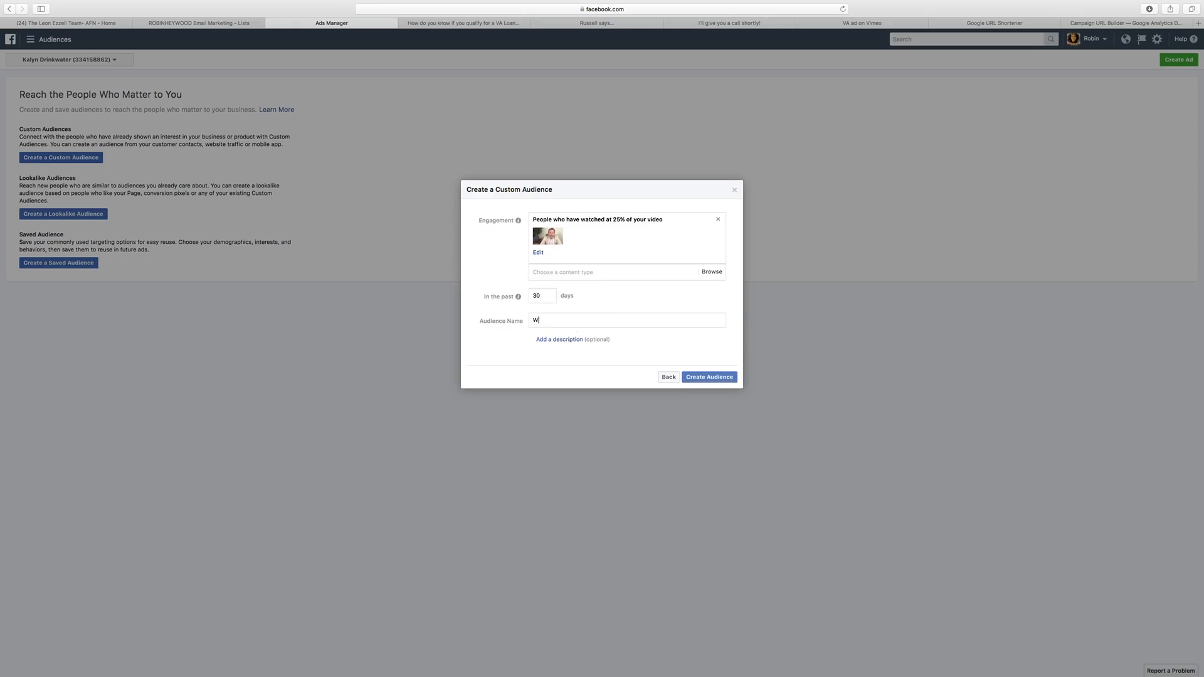
{"action": "type", "text": "atch 25% of VA Ad Video"}
{"action": "left_click", "coordinate": [714, 378]}
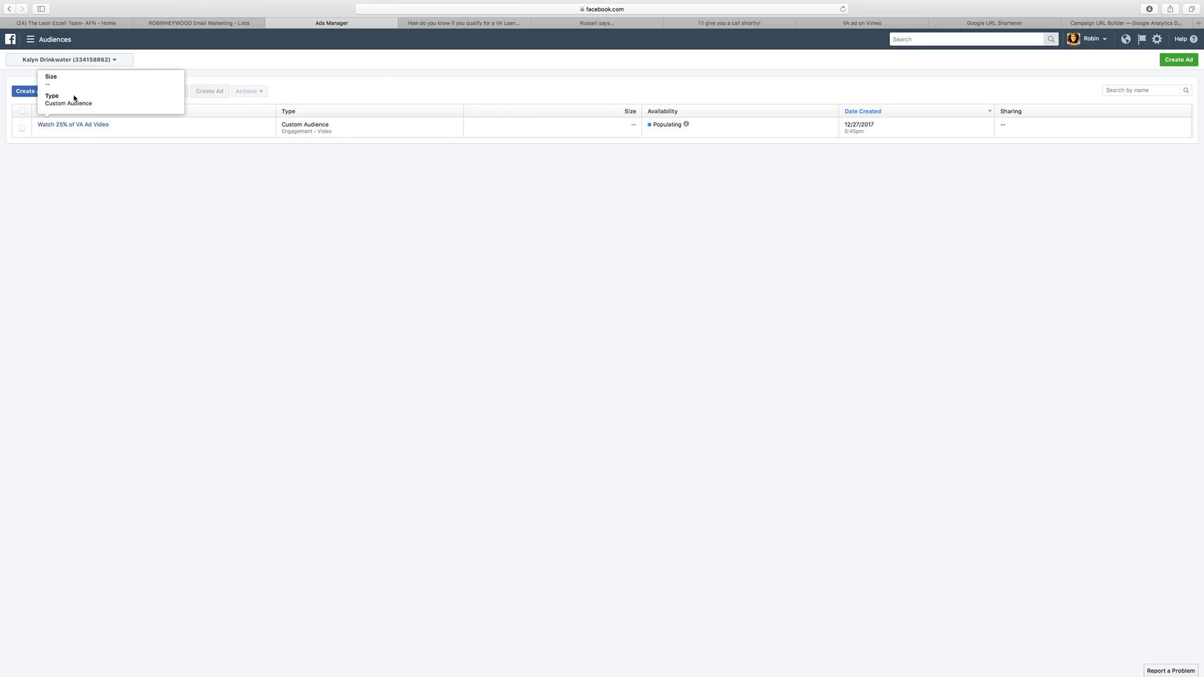
Dismiss the audience-created confirmation and the next-steps dialog.
{"action": "left_click", "coordinate": [39, 90]}
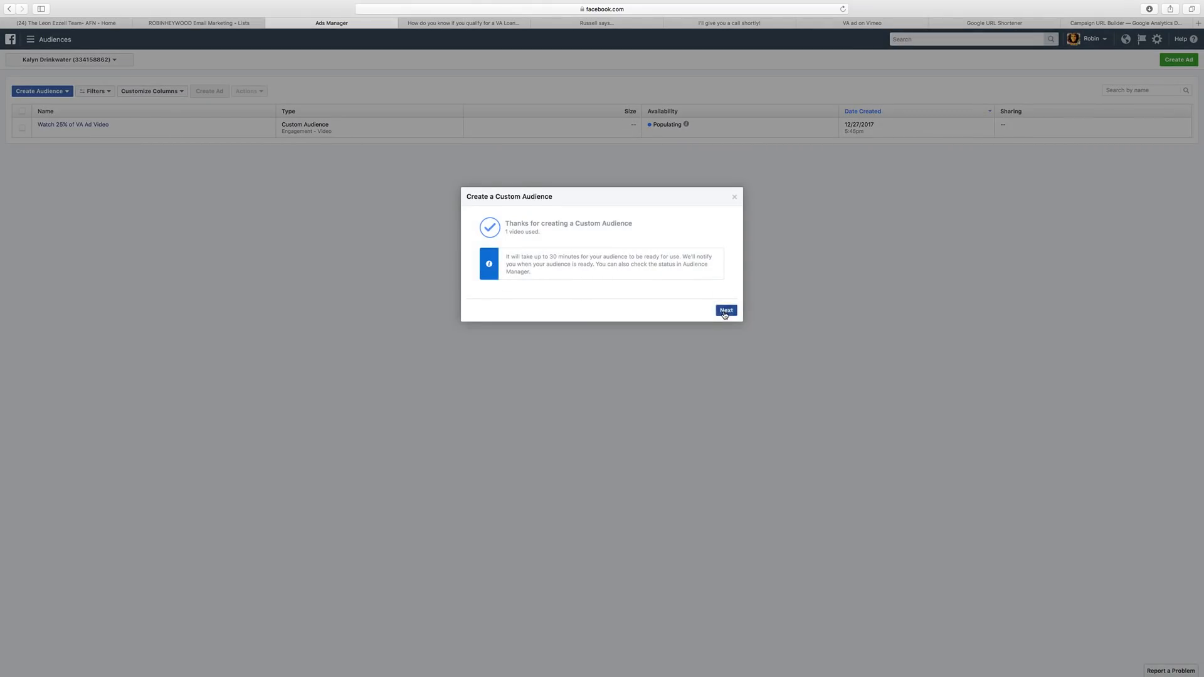
{"action": "left_click", "coordinate": [725, 310]}
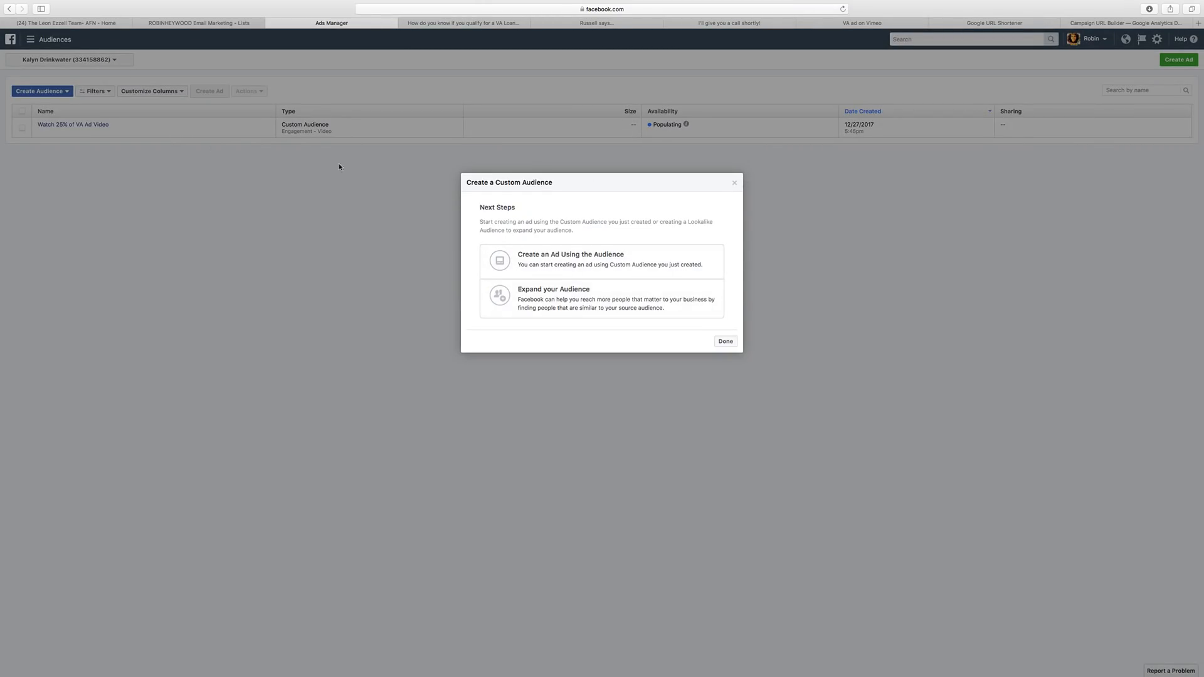
{"action": "left_click", "coordinate": [735, 181]}
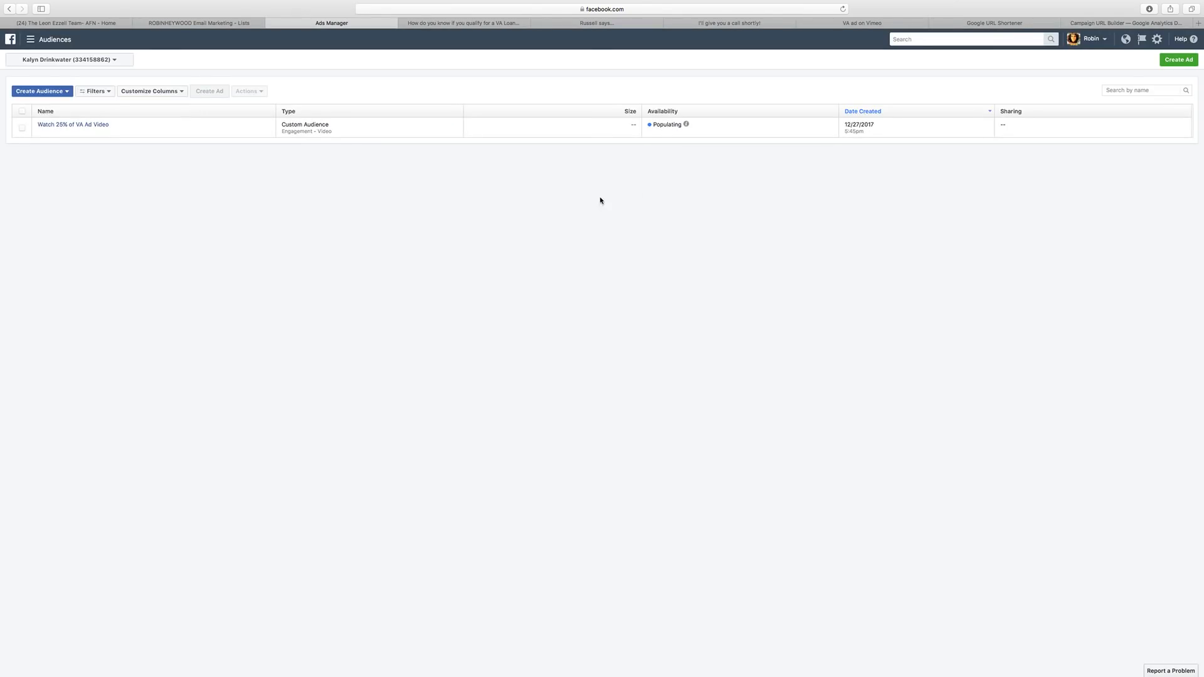
Start a new custom audience built from Website Traffic.
{"action": "left_click", "coordinate": [48, 95]}
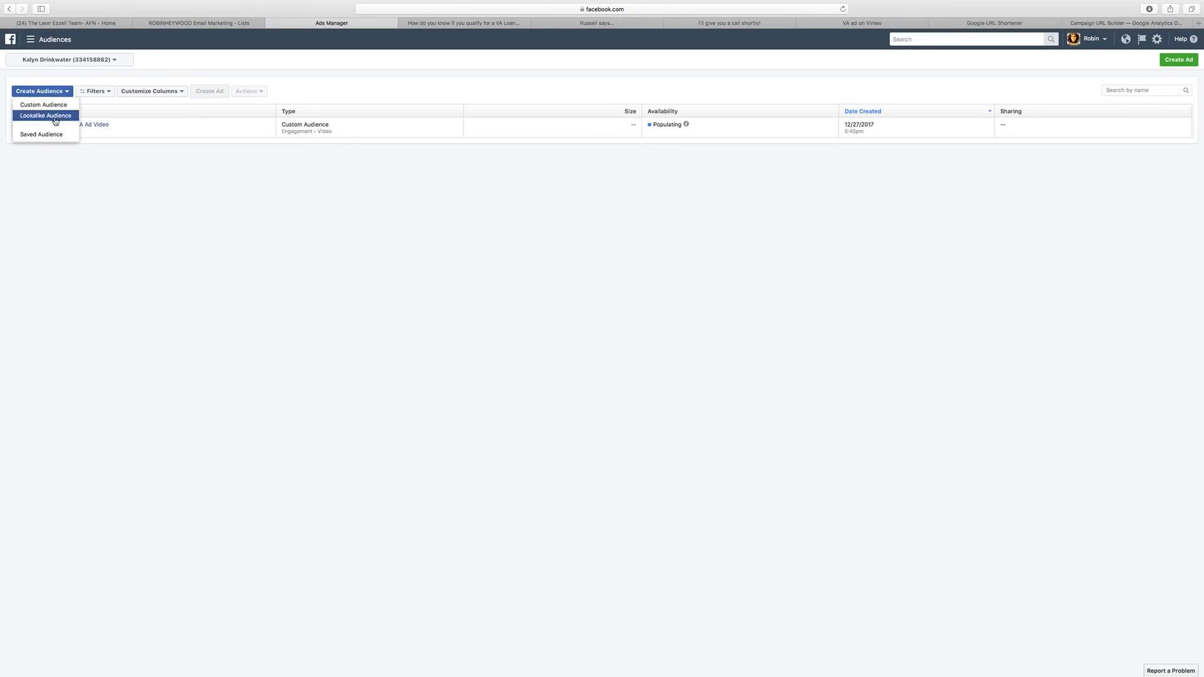
{"action": "left_click", "coordinate": [49, 106]}
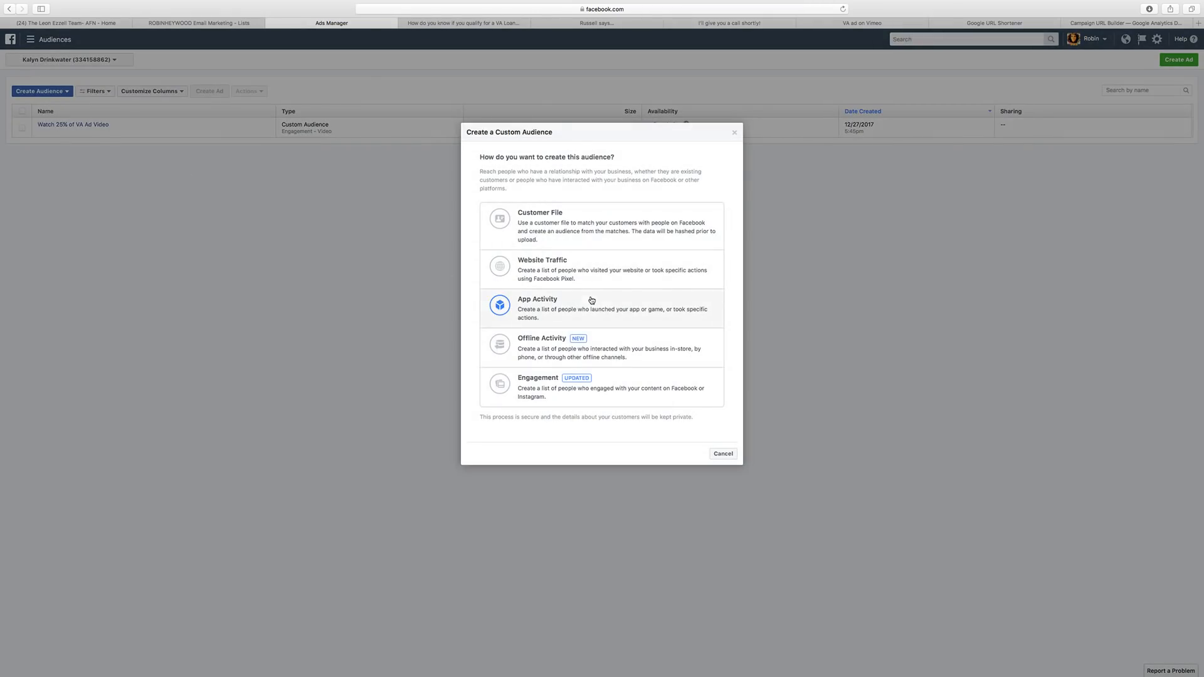
{"action": "left_click", "coordinate": [567, 273]}
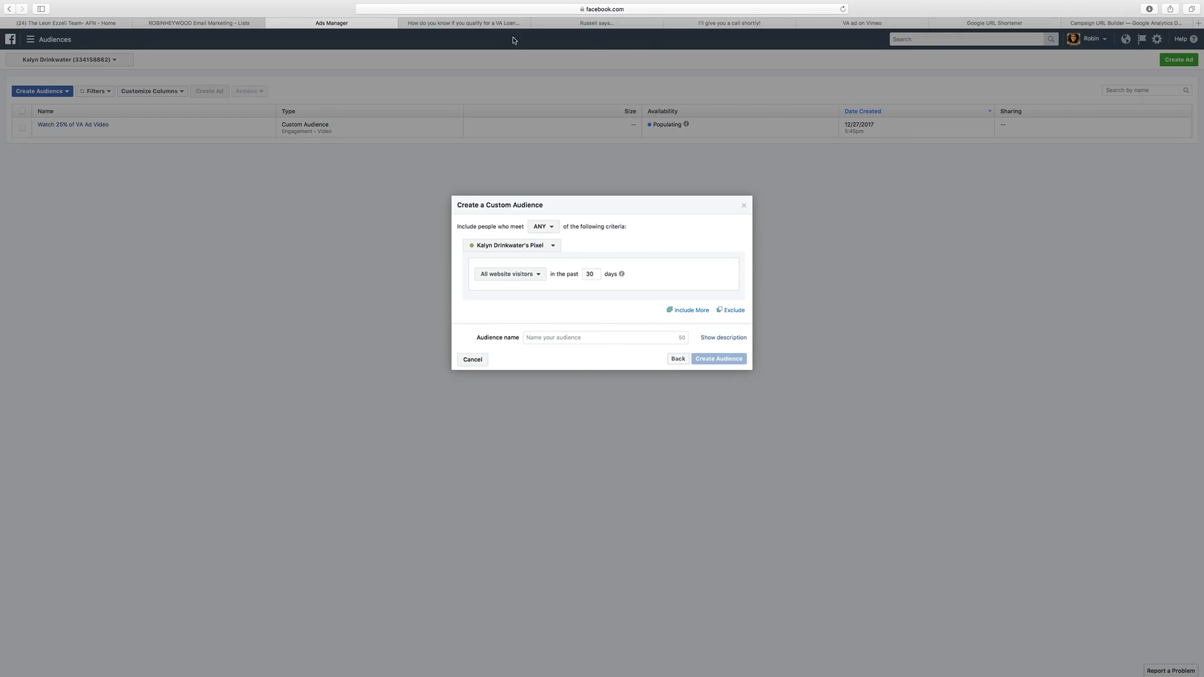
Copy the thank-you page URL and include only people who visited specific web pages.
{"action": "left_click", "coordinate": [731, 23]}
{"action": "left_click", "coordinate": [828, 23]}
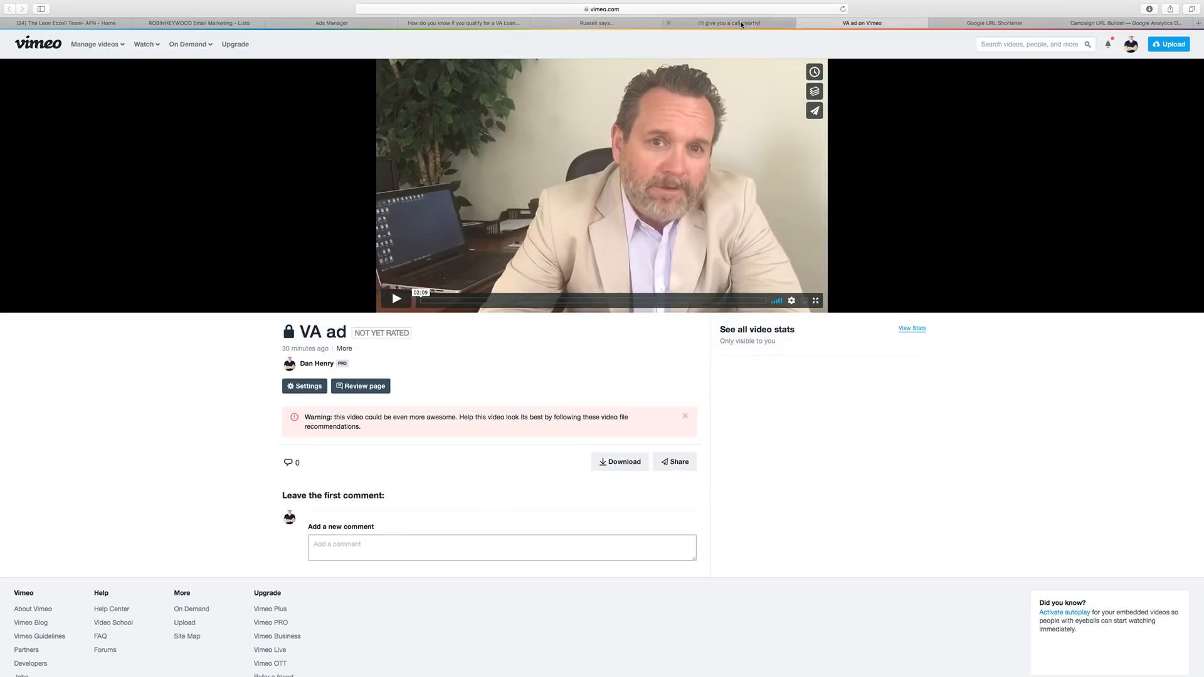
{"action": "left_click", "coordinate": [777, 23]}
{"action": "left_click", "coordinate": [578, 9]}
{"action": "key", "text": "super+c"}
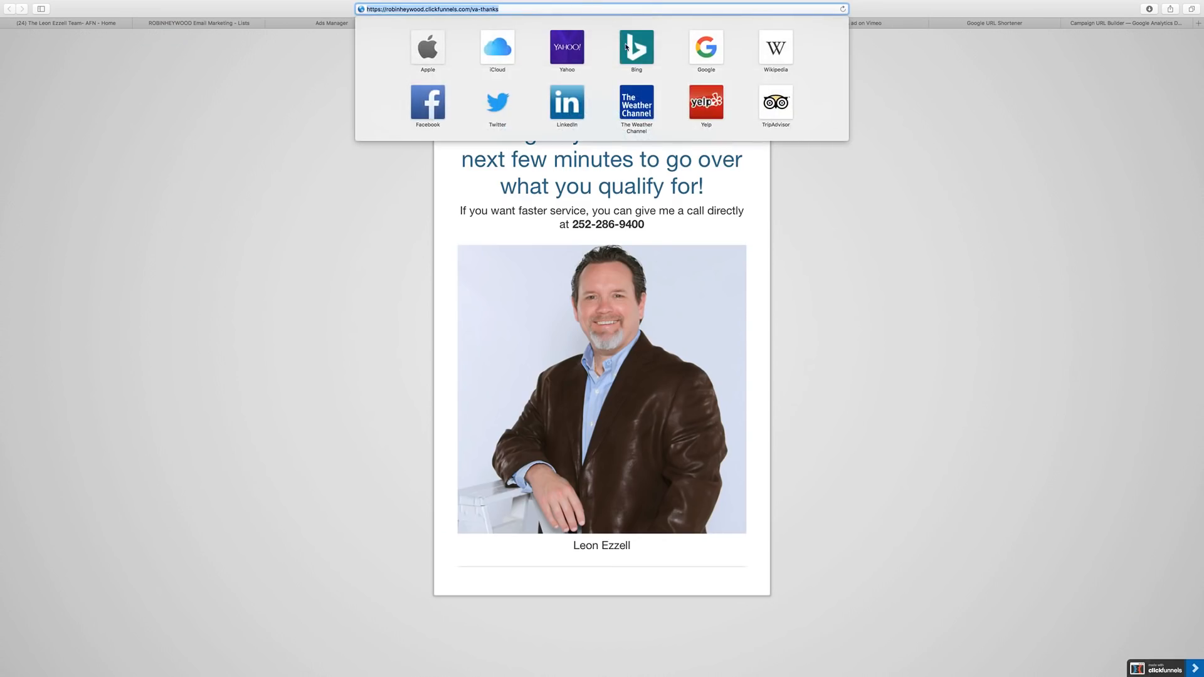
{"action": "left_click", "coordinate": [259, 143]}
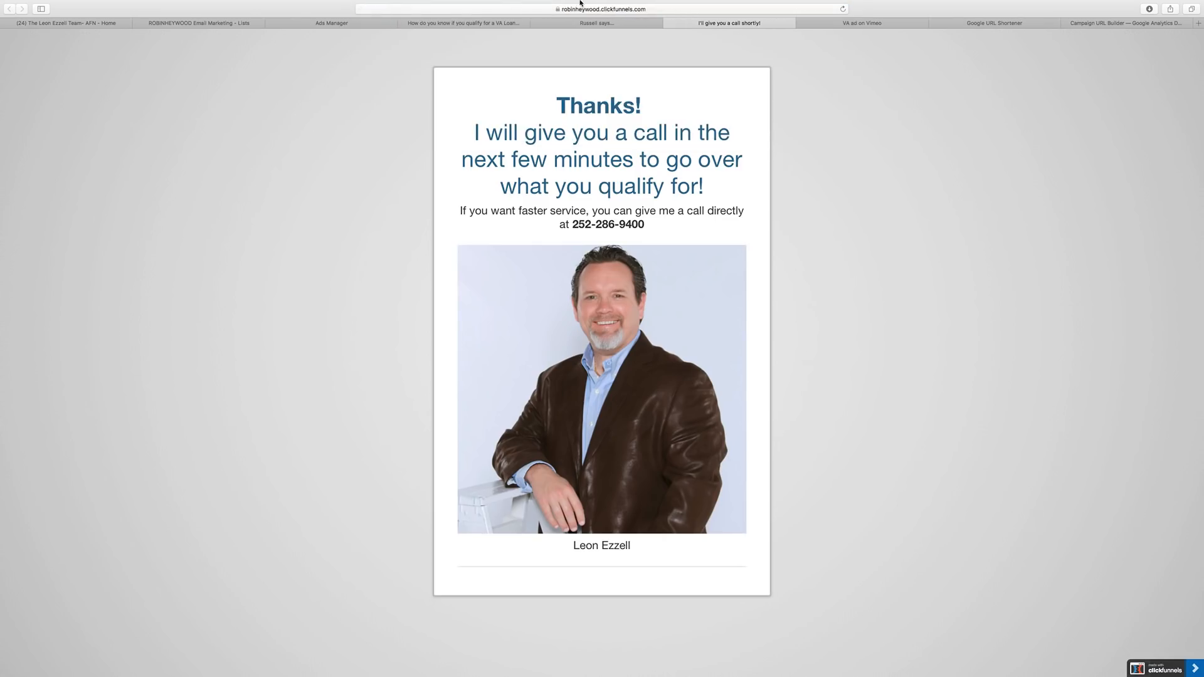
{"action": "left_click", "coordinate": [348, 23]}
{"action": "left_click", "coordinate": [525, 275]}
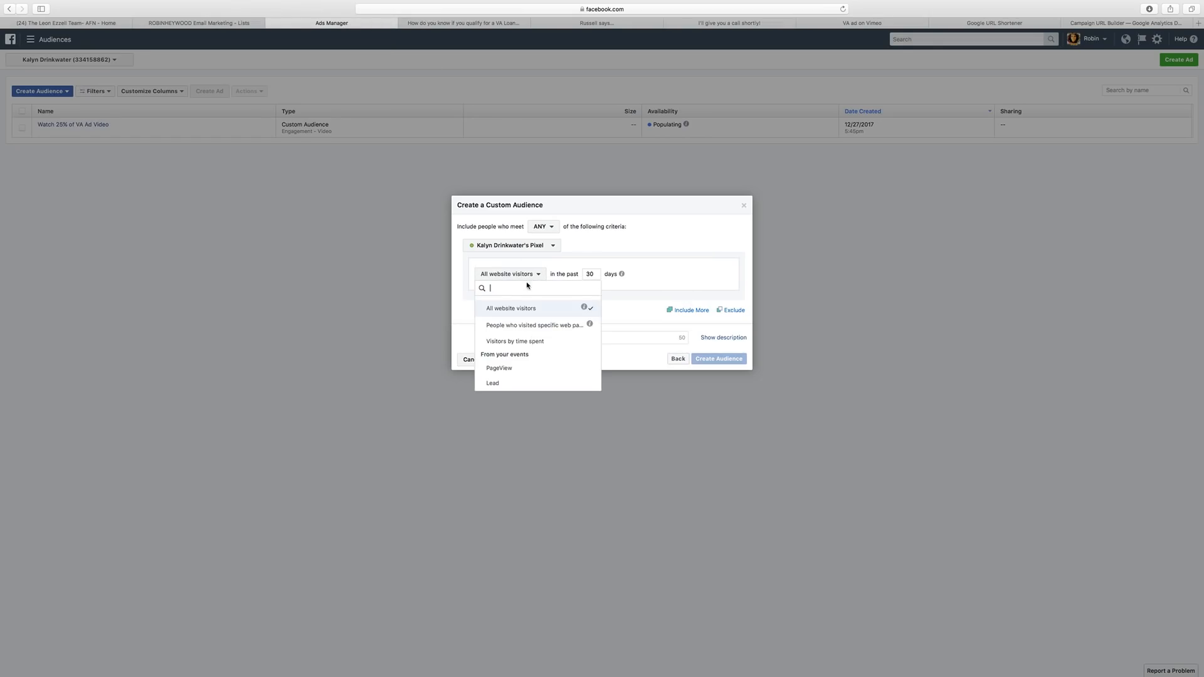
{"action": "left_click", "coordinate": [507, 327]}
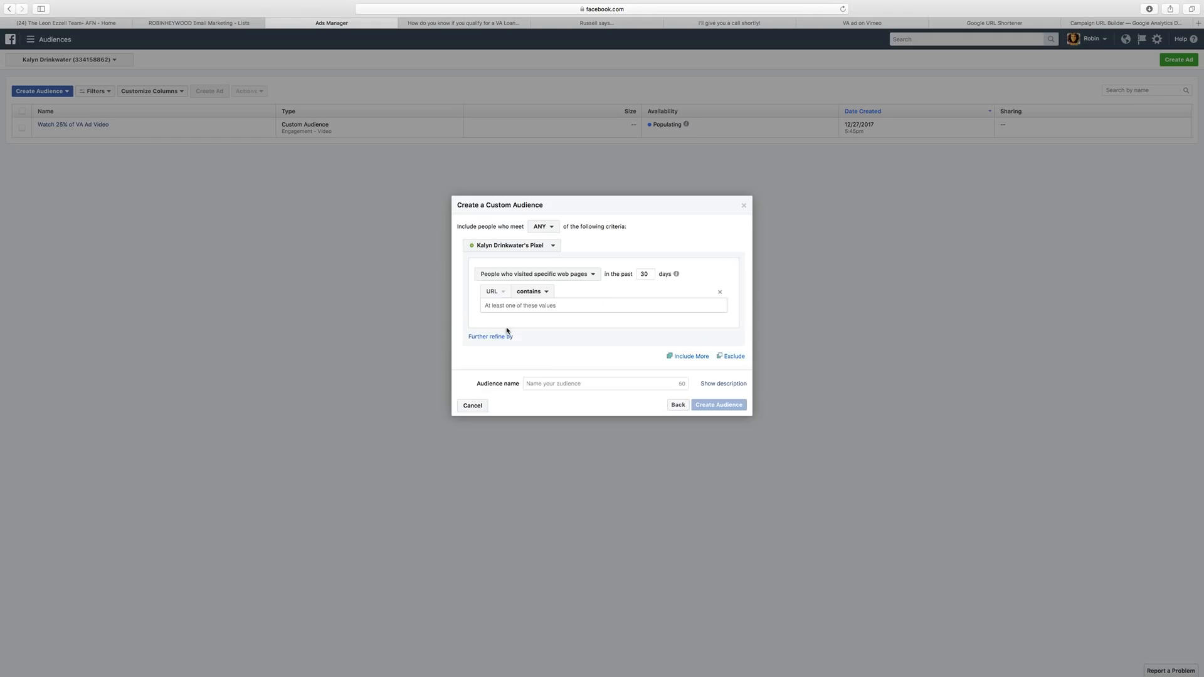
Paste the va-thanks page URL into URL contains and set the window to 180 days.
{"action": "left_click", "coordinate": [526, 307]}
{"action": "key", "text": "super+v"}
{"action": "double_click", "coordinate": [650, 274]}
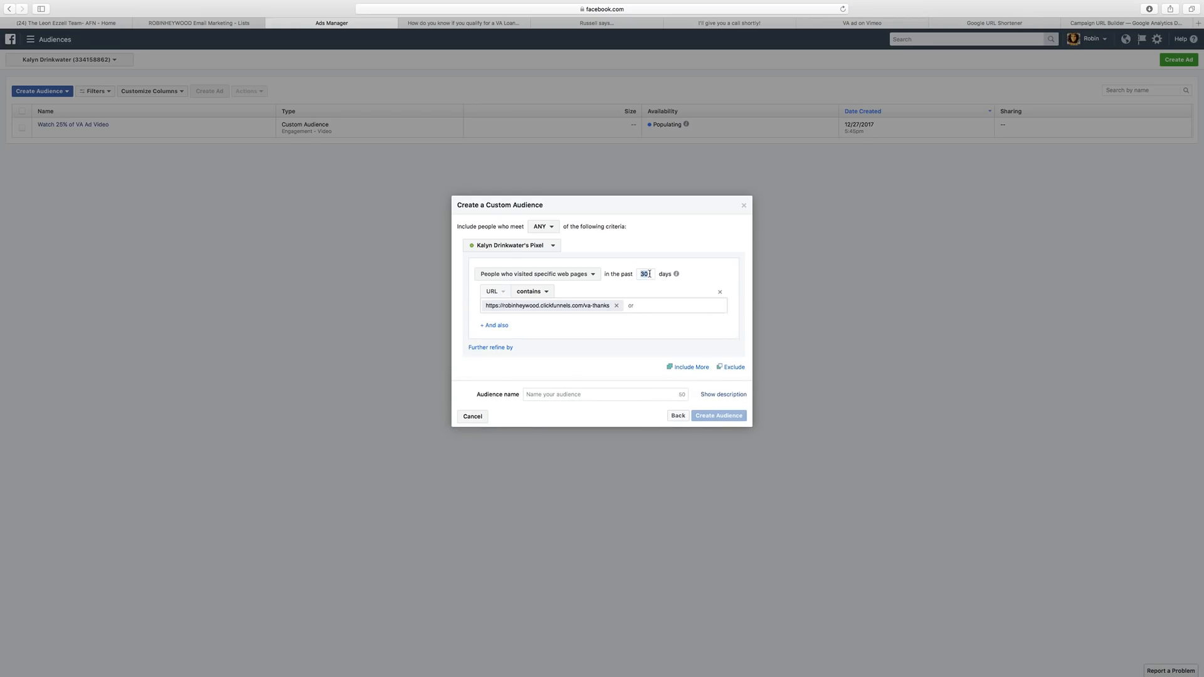
{"action": "type", "text": "90"}
{"action": "double_click", "coordinate": [644, 273]}
{"action": "type", "text": "360"}
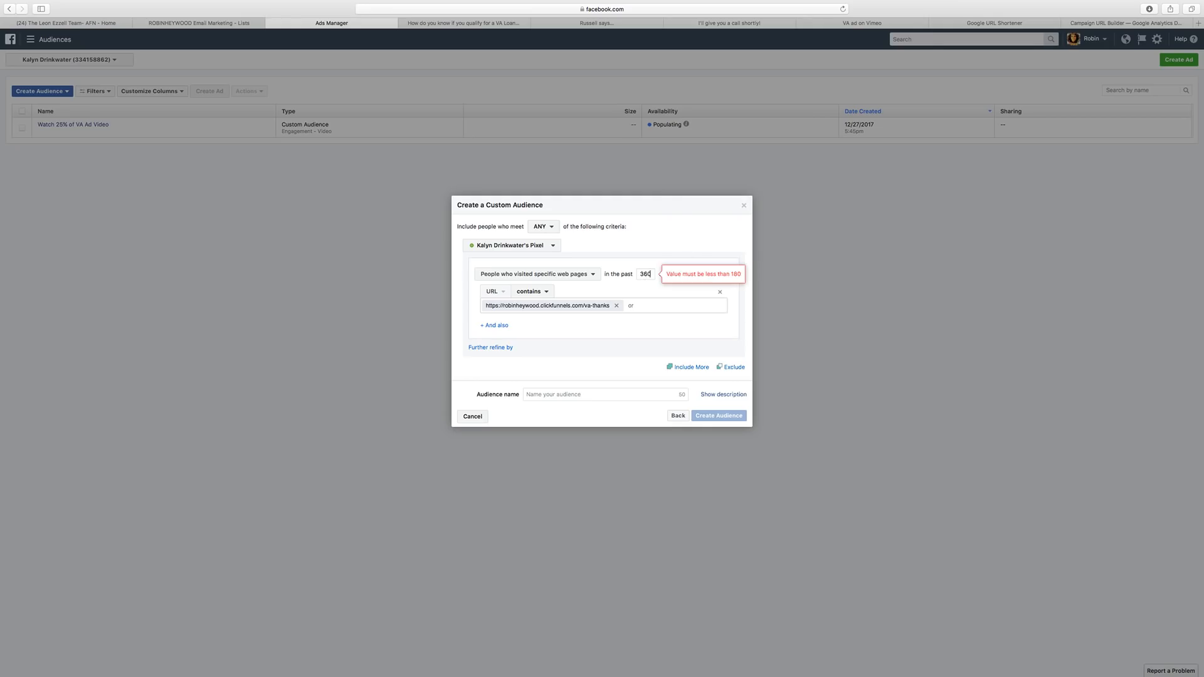
{"action": "key", "text": "BackSpace"}
{"action": "key", "text": "BackSpace"}
{"action": "key", "text": "BackSpace"}
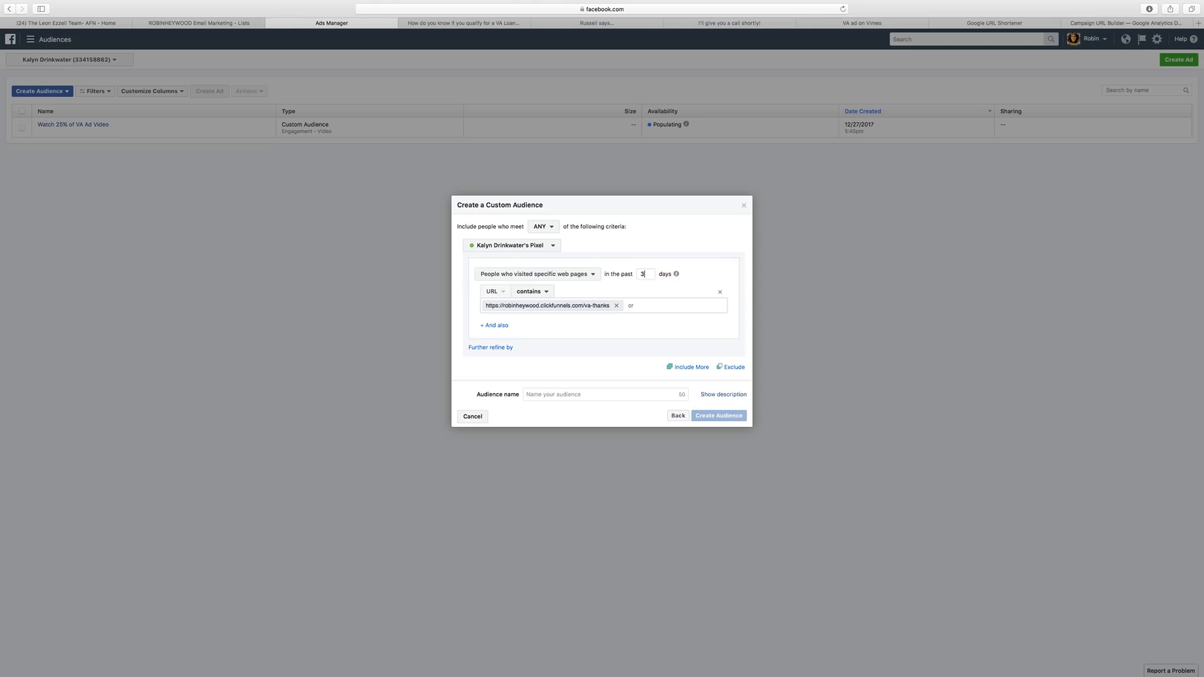
{"action": "type", "text": "180"}
Name the audience 'Opted into VA Funnel'.
{"action": "left_click", "coordinate": [538, 396]}
{"action": "type", "text": "Opted in"}
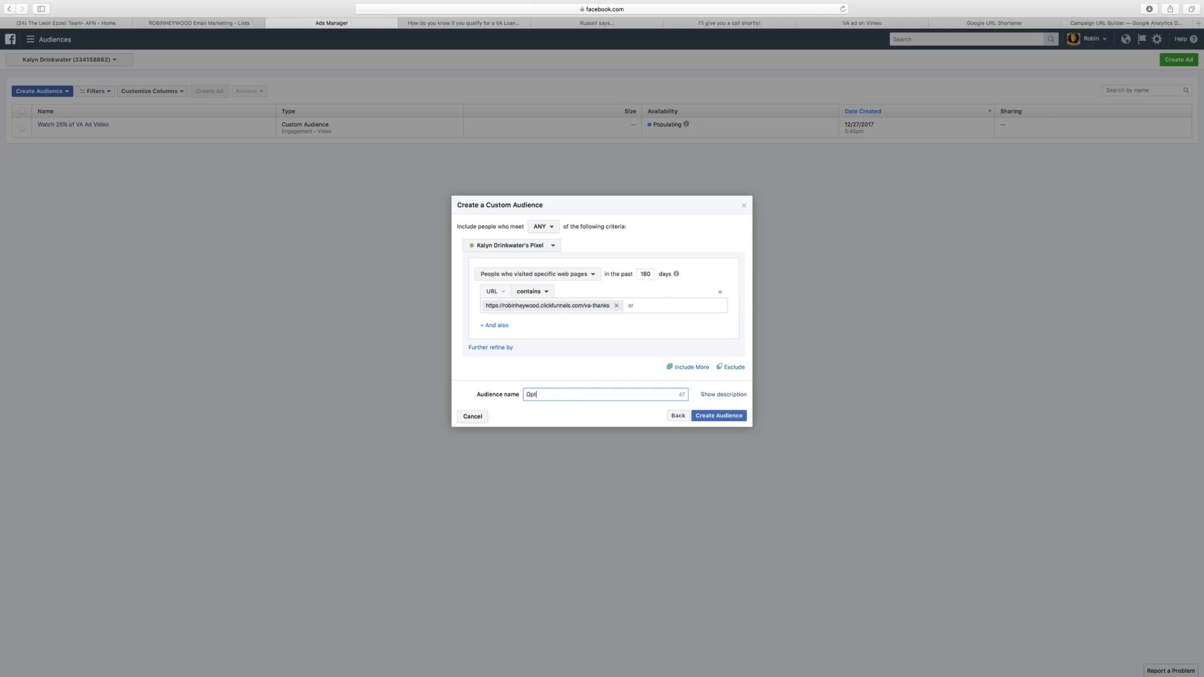
{"action": "key", "text": "super+a"}
{"action": "type", "text": "V"}
{"action": "key", "text": "BackSpace"}
{"action": "type", "text": "Optin"}
{"action": "key", "text": "BackSpace"}
{"action": "type", "text": "in to"}
{"action": "key", "text": "BackSpace"}
{"action": "key", "text": "BackSpace"}
{"action": "key", "text": "BackSpace"}
{"action": "key", "text": "BackSpace"}
{"action": "type", "text": "to VA Funnel"}
Create the Opted into VA Funnel audience, then go to the VA Loan Facebook post.
{"action": "left_click", "coordinate": [731, 417]}
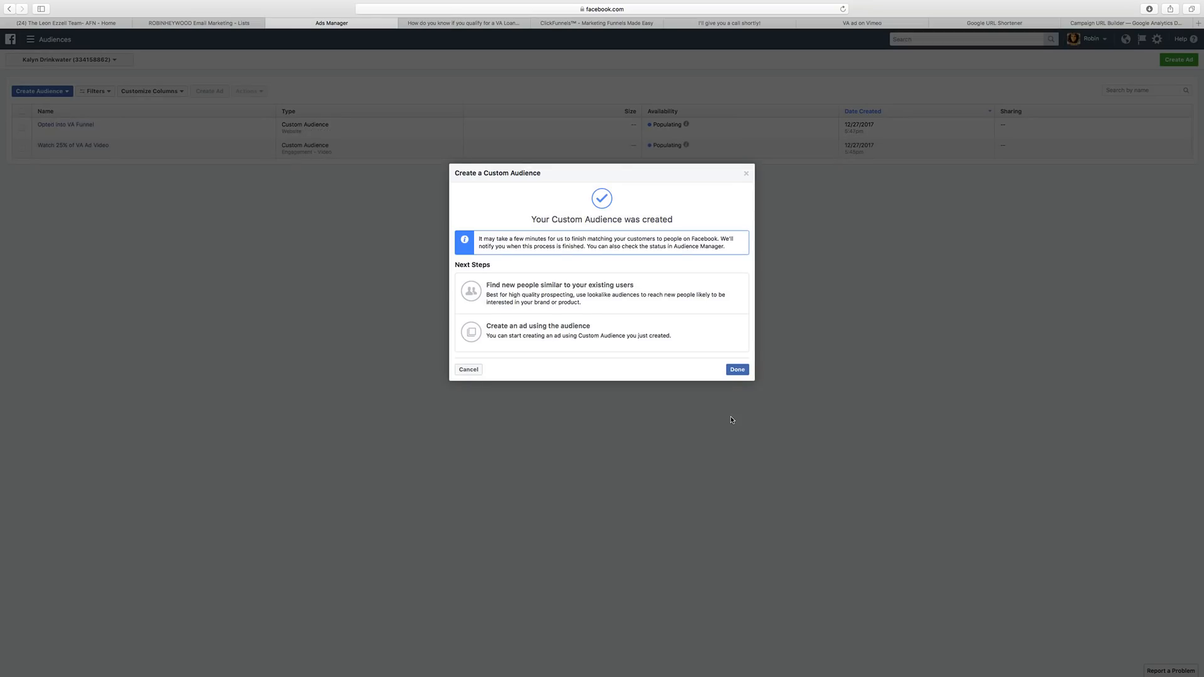
{"action": "left_click", "coordinate": [737, 369]}
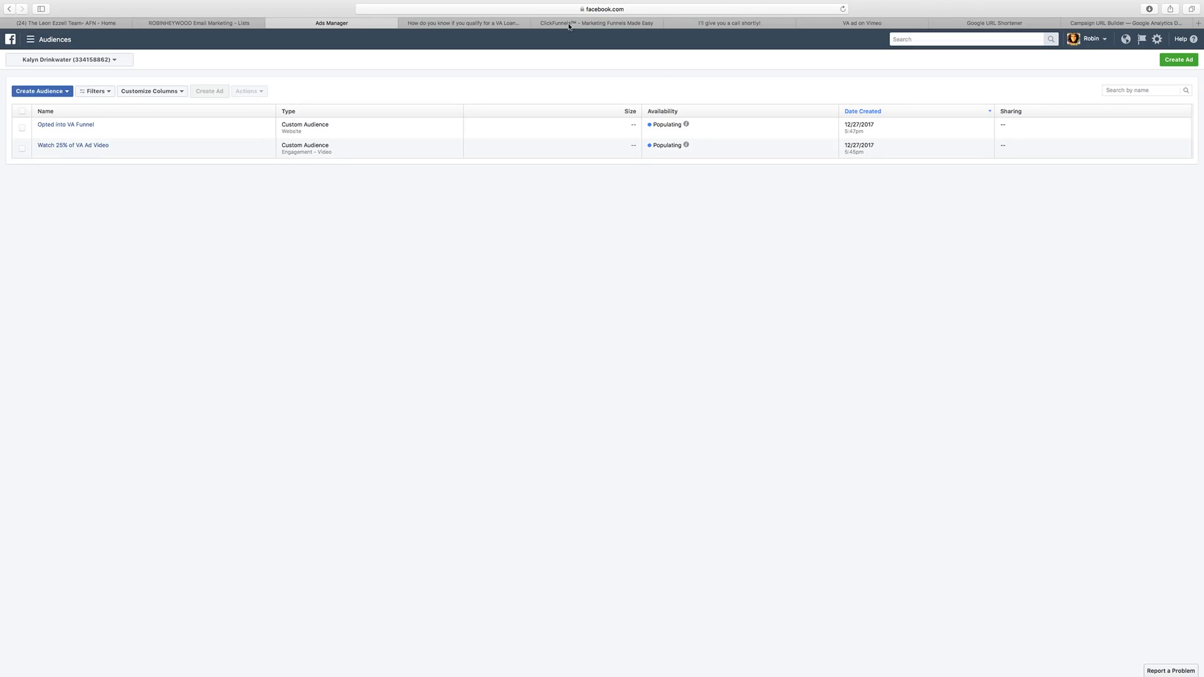
{"action": "left_click", "coordinate": [463, 24]}
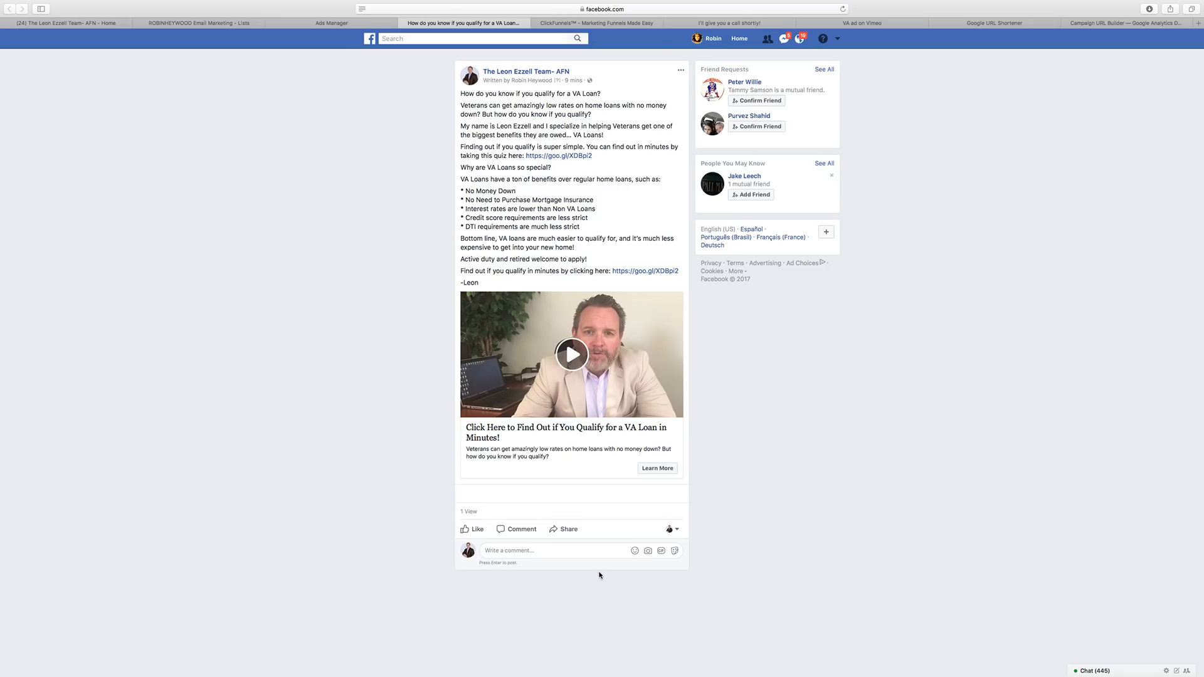
Refresh the 'How do you know if you qualify for a VA Loan?' post page.
{"action": "scroll", "coordinate": [457, 317], "scroll_direction": "up", "scroll_amount": 2}
{"action": "key", "text": "super+r"}
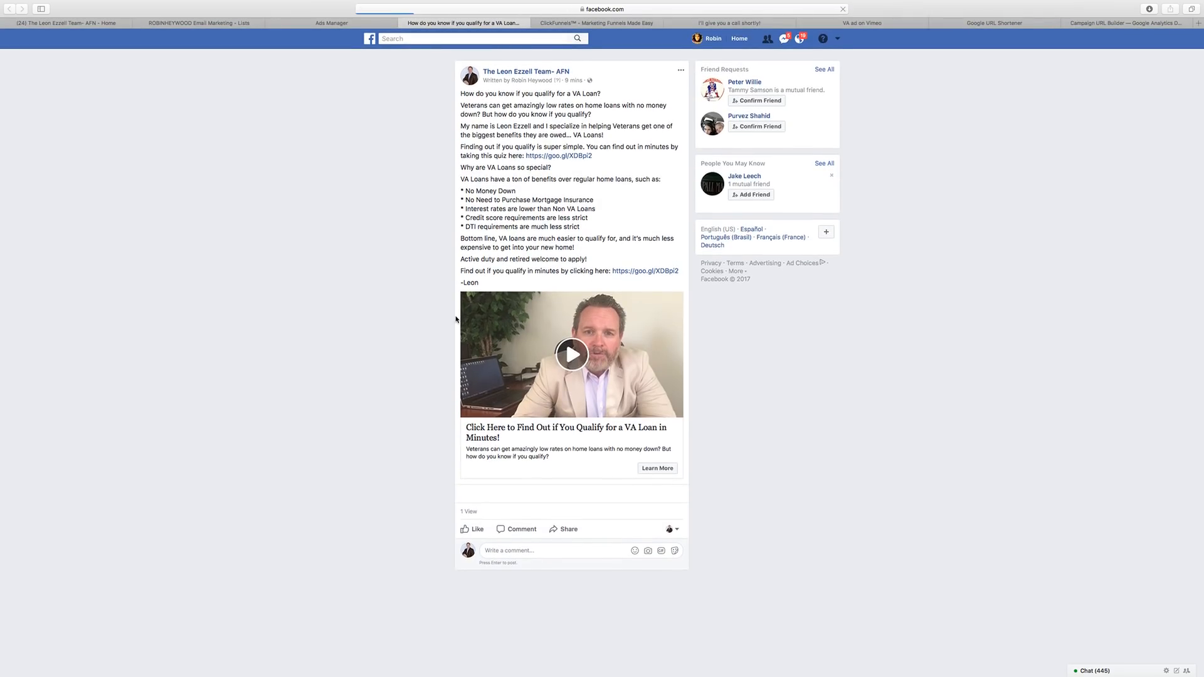